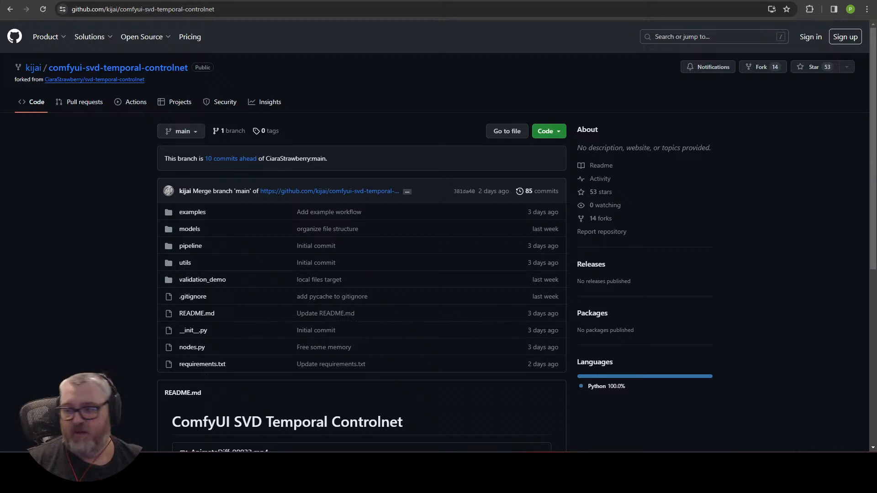
Step: Launch a Command Prompt window from the Run box with cmd
{"action": "scroll", "coordinate": [411, 389], "scroll_direction": "down", "scroll_amount": 5}
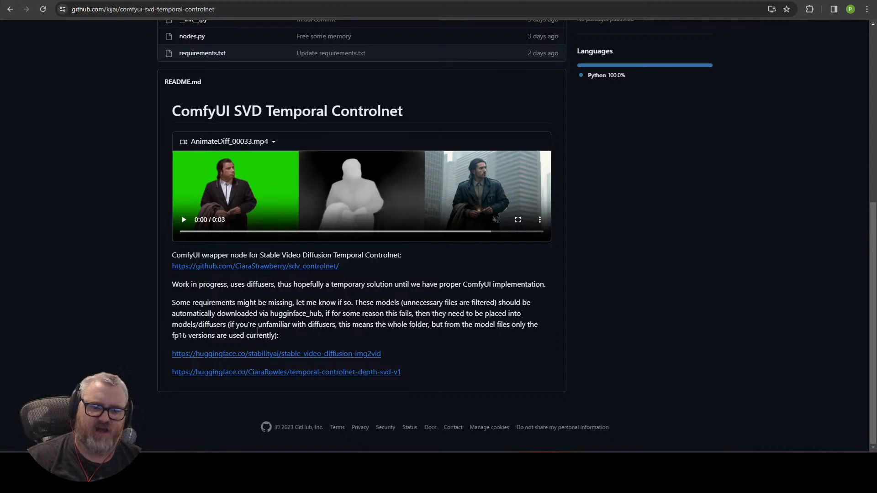
{"action": "scroll", "coordinate": [235, 301], "scroll_direction": "up", "scroll_amount": 7}
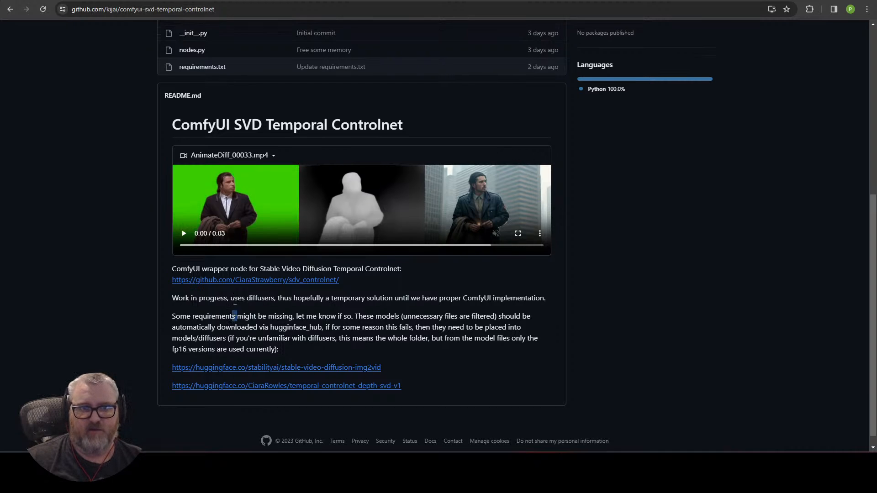
{"action": "mouse_move", "coordinate": [91, 37]}
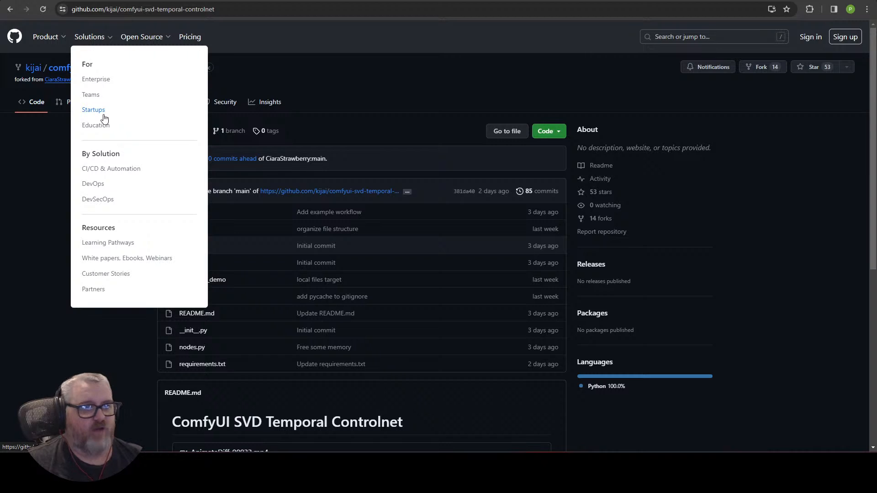
{"action": "scroll", "coordinate": [119, 265], "scroll_direction": "down", "scroll_amount": 3}
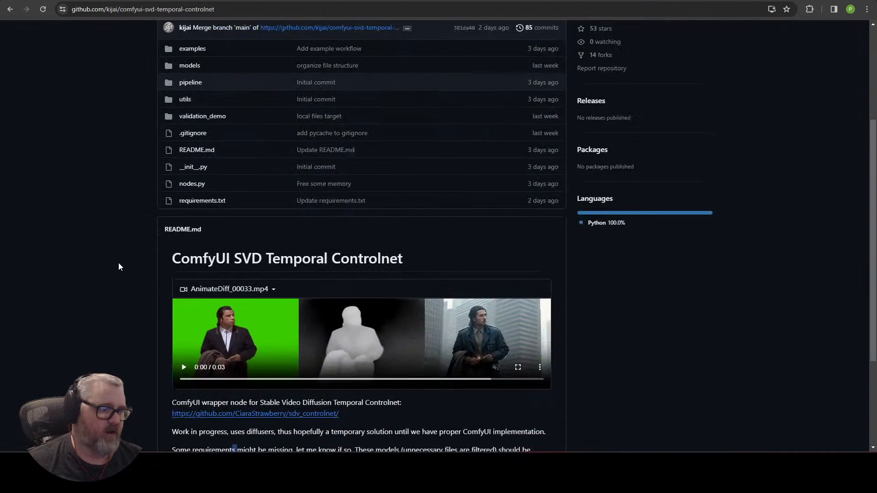
{"action": "scroll", "coordinate": [118, 263], "scroll_direction": "down", "scroll_amount": 1}
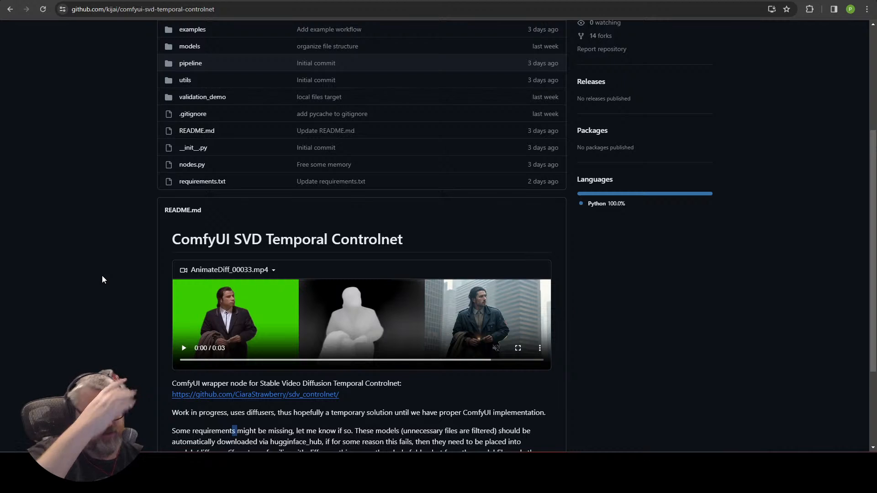
{"action": "key", "text": "super+r"}
{"action": "type", "text": "cmd"}
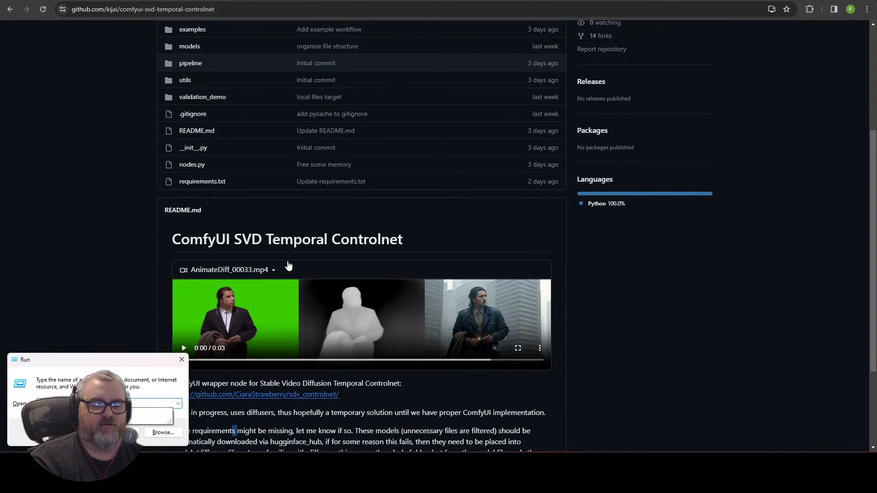
{"action": "key", "text": "Return"}
Step: Change into \ai\ComfyUI_windows_portable and list its contents
{"action": "type", "text": "cd \\ai\\Com"}
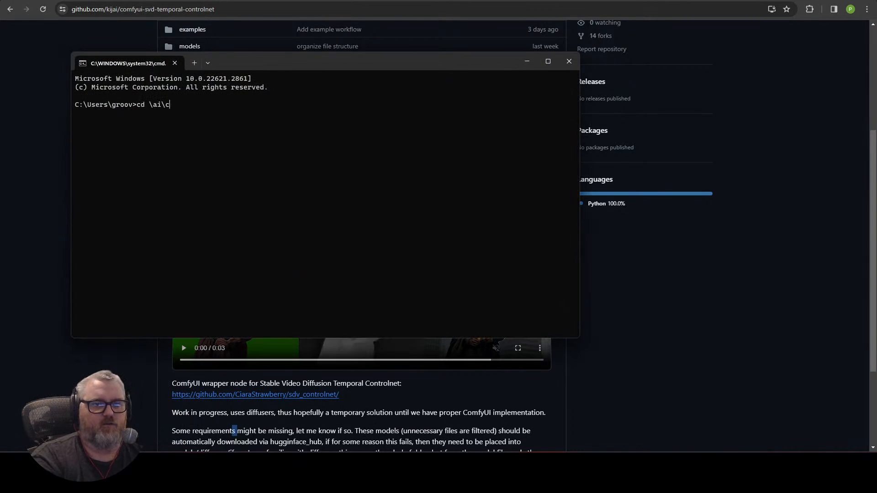
{"action": "key", "text": "Tab"}
{"action": "key", "text": "Return"}
{"action": "type", "text": "dir"}
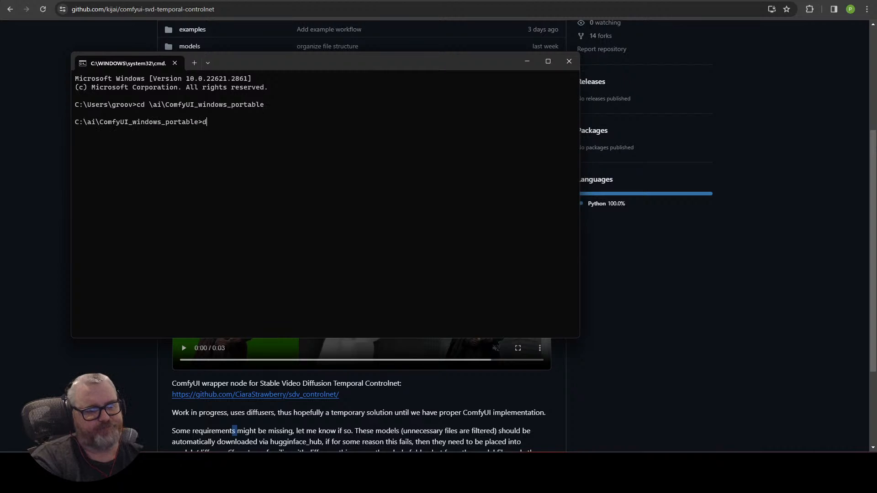
{"action": "key", "text": "Return"}
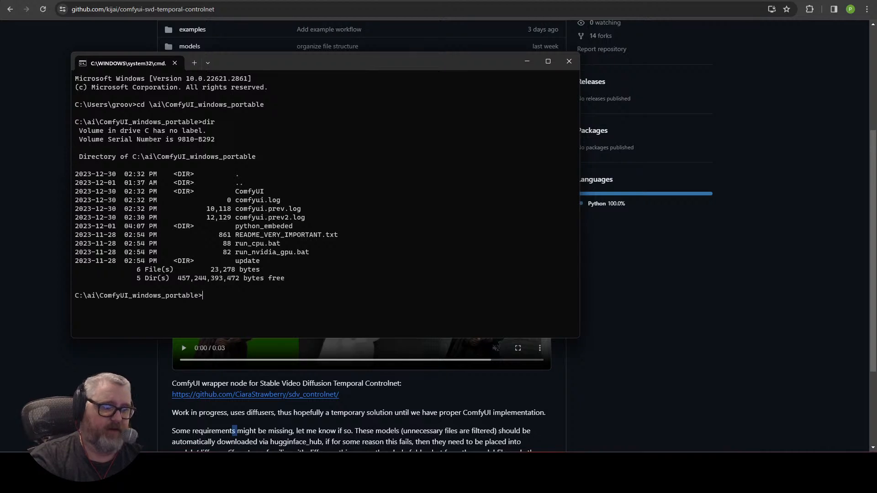
Step: Enter the python_embeded folder and confirm python.exe exists with dir python.exe
{"action": "type", "text": "cd pyt"}
{"action": "key", "text": "BackSpace"}
{"action": "key", "text": "Tab"}
{"action": "key", "text": "Return"}
{"action": "type", "text": "dir"}
{"action": "key", "text": "Return"}
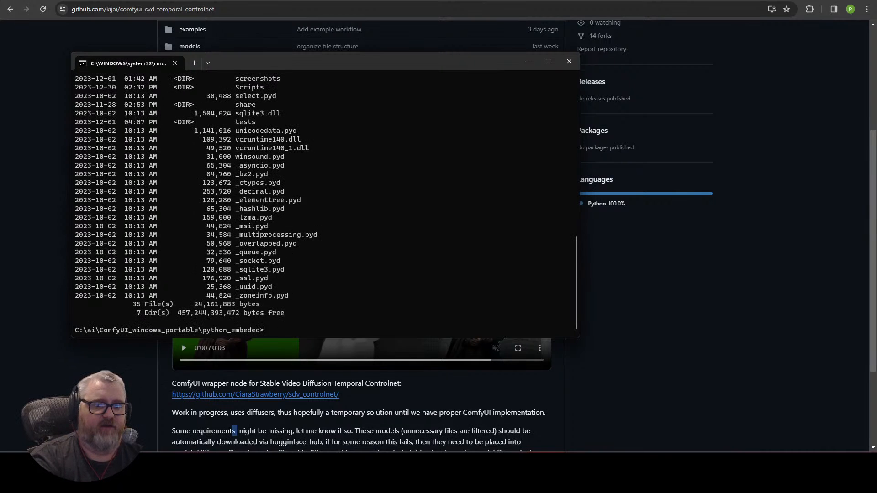
{"action": "type", "text": "dir python.exe"}
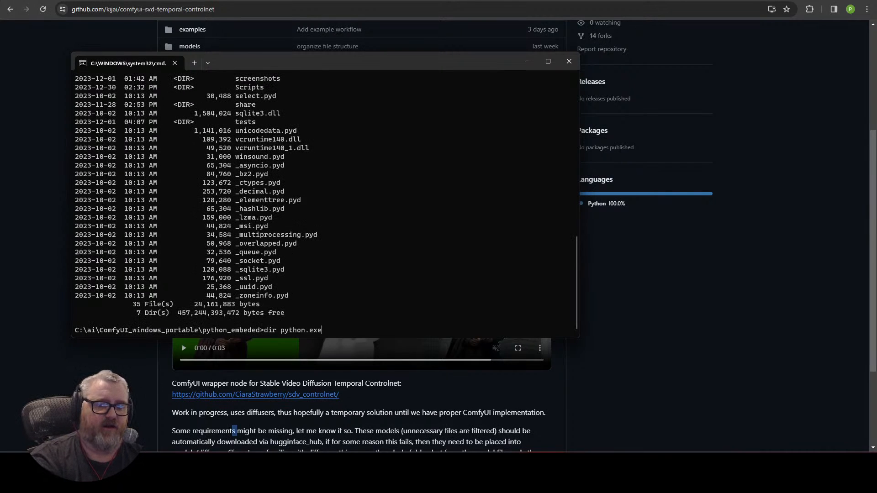
{"action": "key", "text": "Return"}
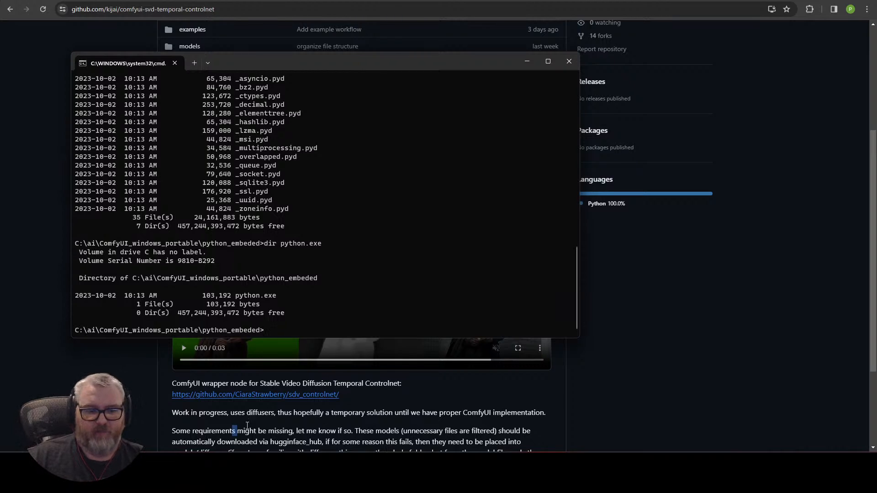
{"action": "left_click", "coordinate": [757, 462]}
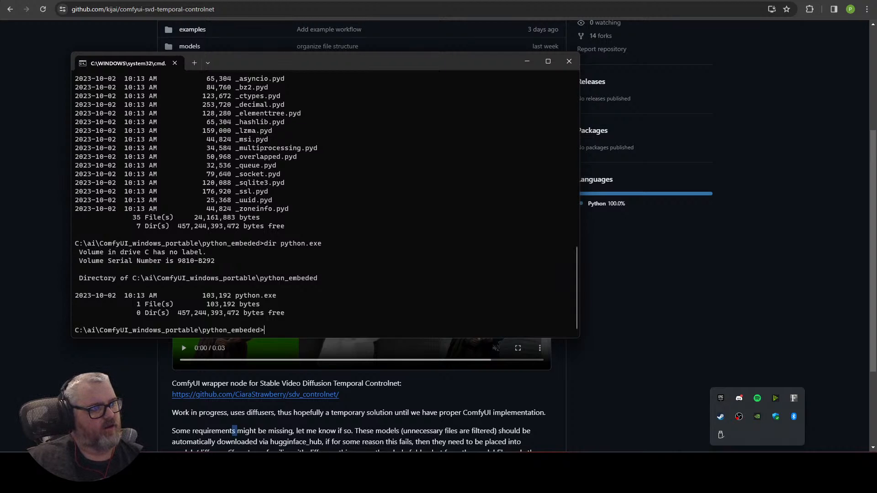
{"action": "key", "text": "Escape"}
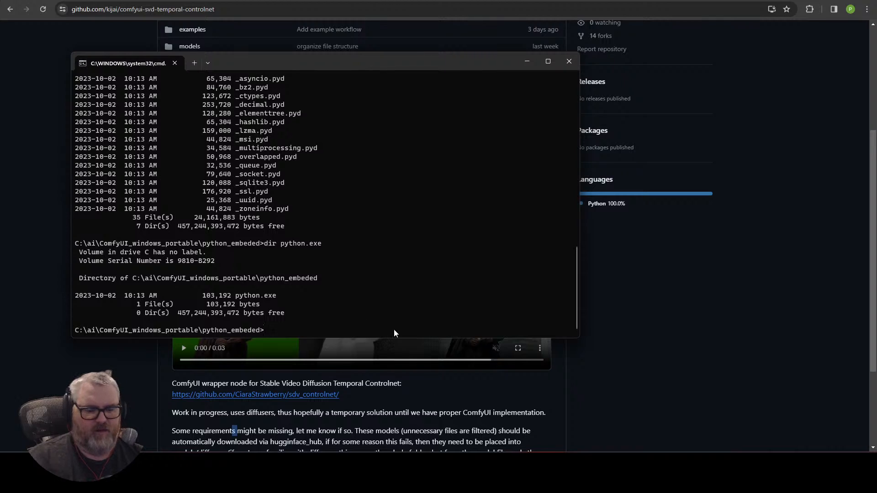
Step: Type the command 'python.exe -s -m pip install -U diffusers' and copy it
{"action": "type", "text": "python.exe -s "}
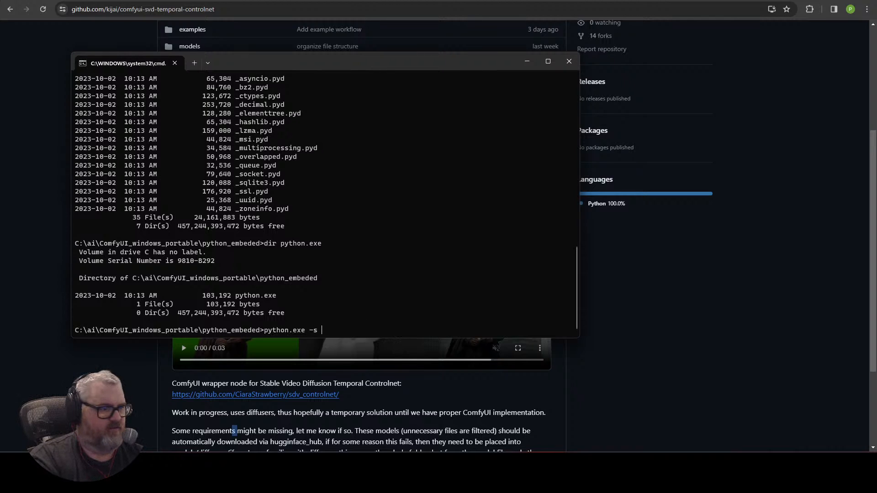
{"action": "type", "text": "-m insta"}
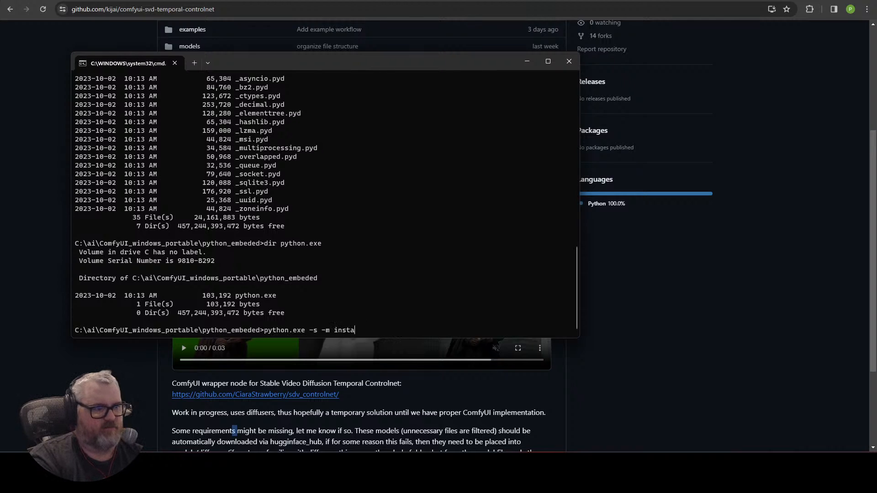
{"action": "key", "text": "BackSpace"}
{"action": "key", "text": "BackSpace"}
{"action": "key", "text": "BackSpace"}
{"action": "key", "text": "BackSpace"}
{"action": "key", "text": "BackSpace"}
{"action": "type", "text": "pip install "}
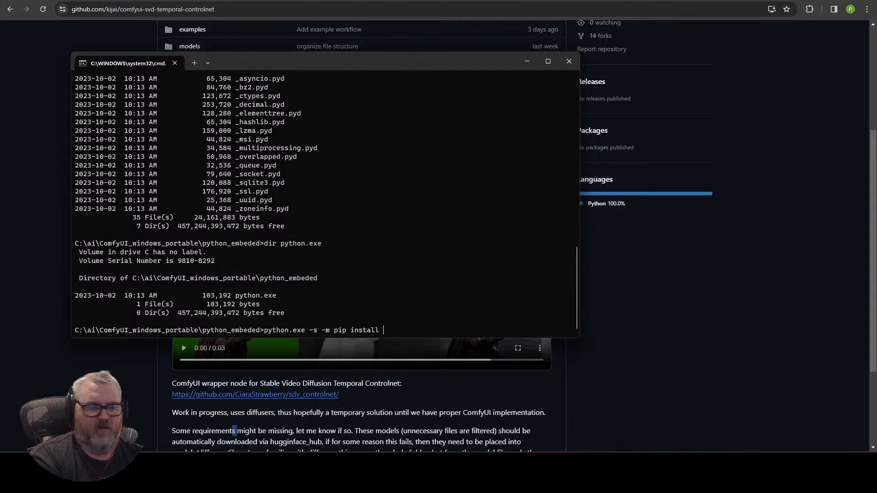
{"action": "type", "text": "-U diffusers"}
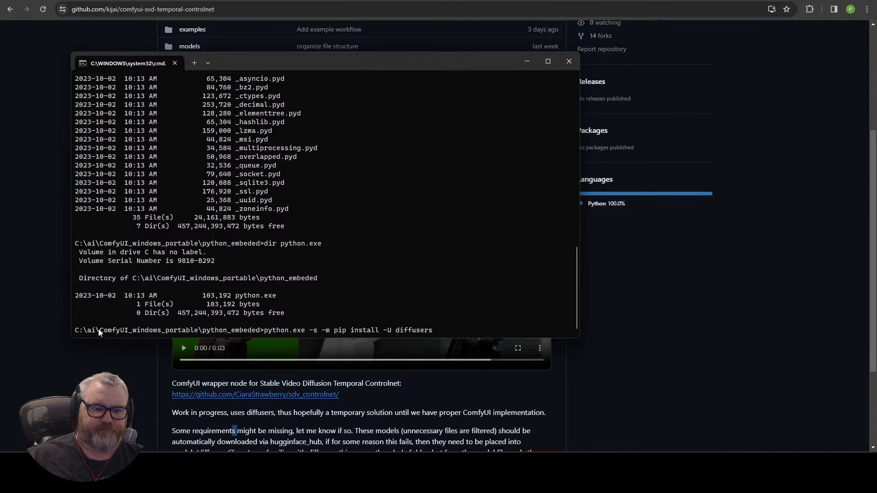
{"action": "left_click_drag", "start_coordinate": [97, 332], "coordinate": [430, 333]}
{"action": "key", "text": "ctrl+c"}
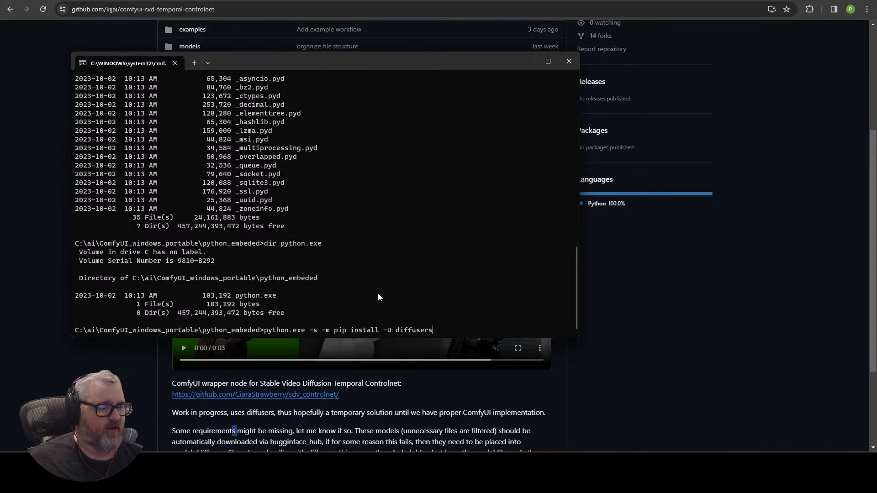
Step: Cancel the unrun install command and go up to ComfyUI_windows_portable with cd .
{"action": "key", "text": "ctrl+c"}
{"action": "key", "text": "ctrl+v"}
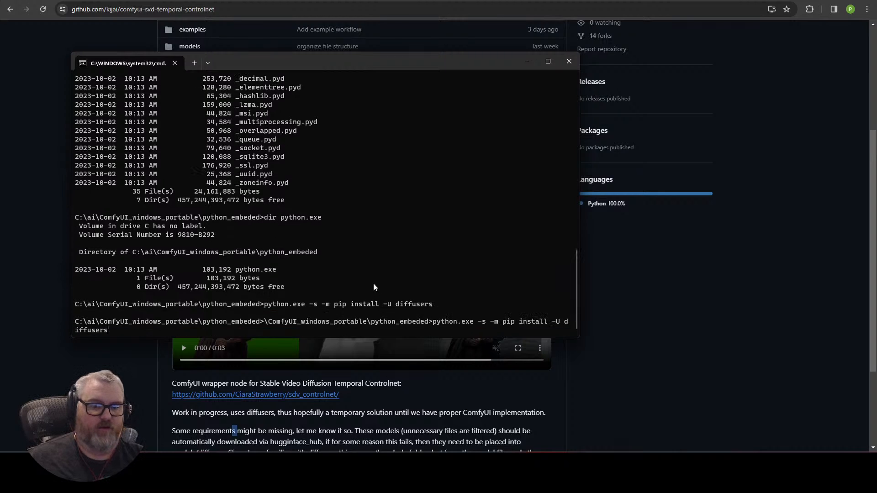
{"action": "key", "text": "ctrl+c"}
{"action": "key", "text": "Return"}
{"action": "key", "text": "Return"}
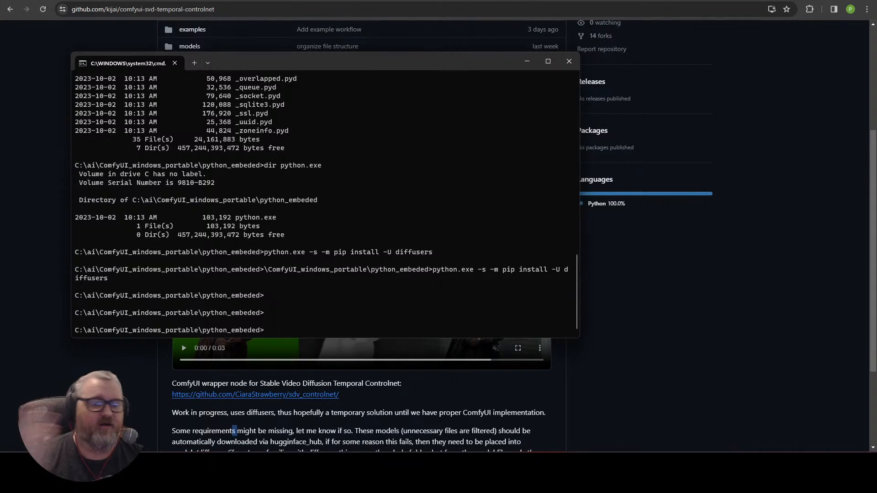
{"action": "type", "text": "cd .."}
{"action": "key", "text": "Return"}
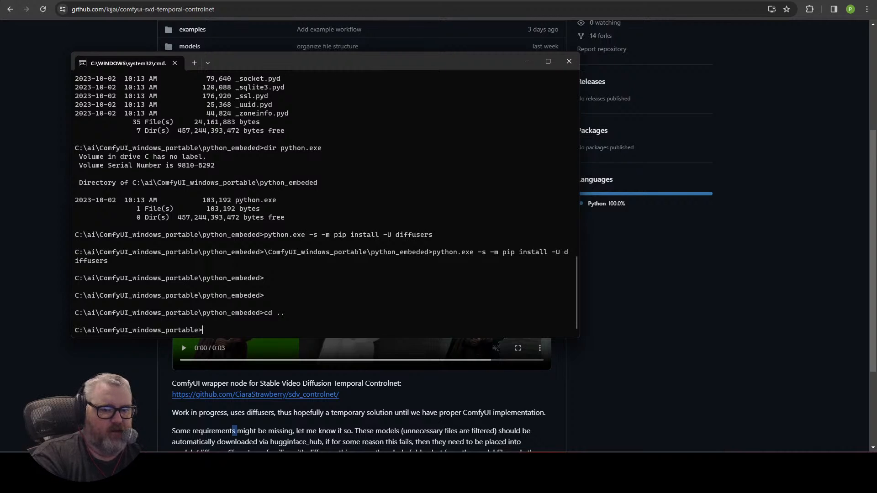
Step: Run git clone with the repository URL copied from the GitHub page
{"action": "type", "text": "git clone"}
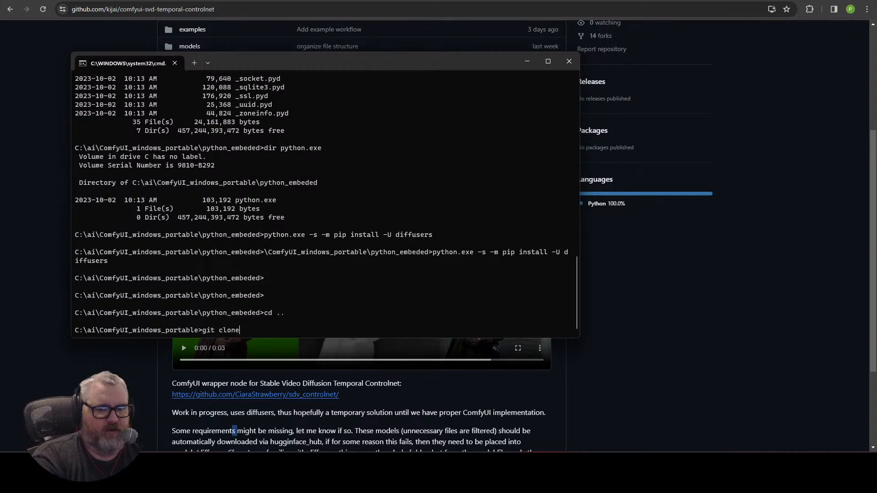
{"action": "left_click", "coordinate": [257, 10]}
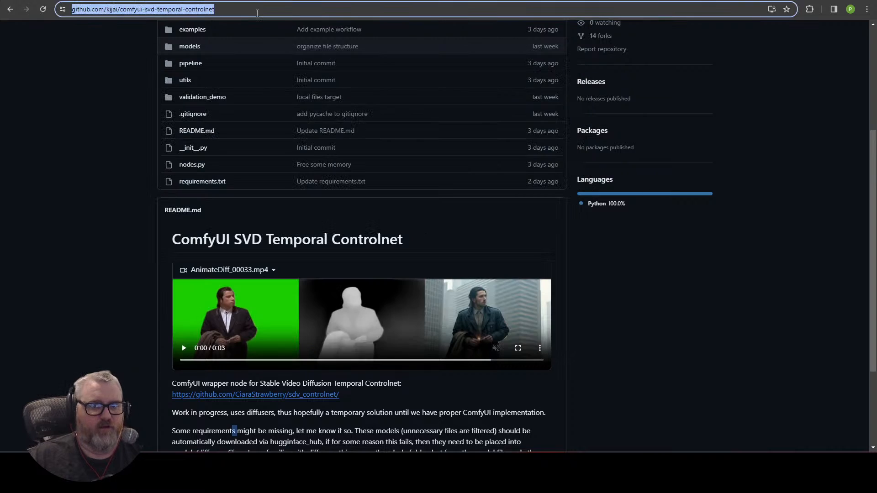
{"action": "key", "text": "ctrl+c"}
{"action": "key", "text": "alt+Tab"}
{"action": "key", "text": "ctrl+v"}
{"action": "key", "text": "Return"}
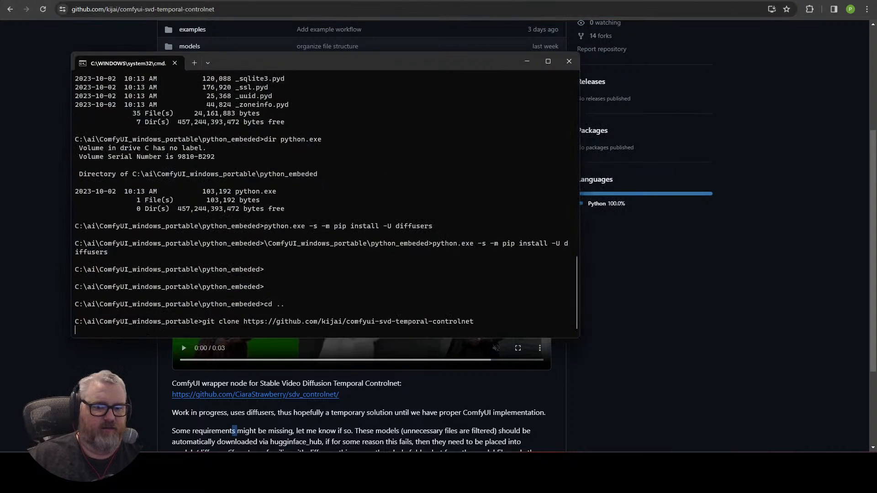
Step: Move into the ComfyUI\custom_nodes folder
{"action": "type", "text": "cd ComfyUI"}
{"action": "key", "text": "Return"}
{"action": "type", "text": "cd custom_nodes"}
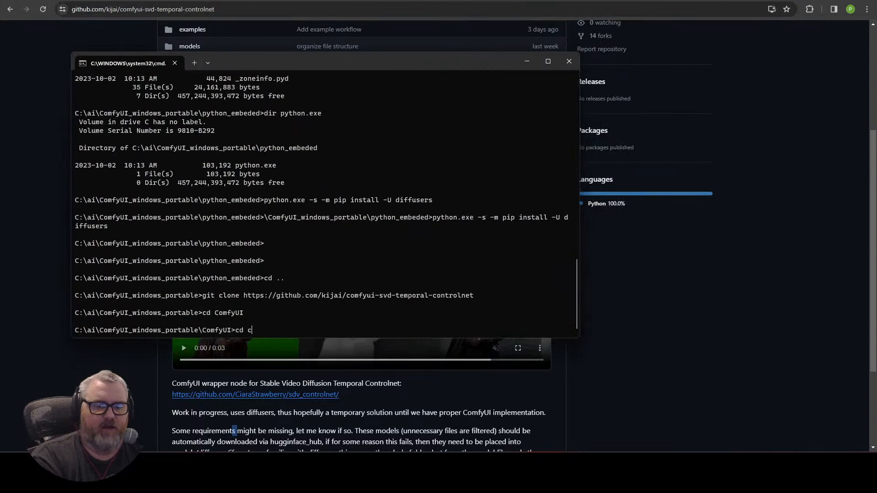
{"action": "key", "text": "Return"}
{"action": "type", "text": "cd ComfyUI"}
{"action": "key", "text": "BackSpace"}
{"action": "key", "text": "BackSpace"}
{"action": "key", "text": "BackSpace"}
{"action": "key", "text": "BackSpace"}
{"action": "key", "text": "BackSpace"}
{"action": "key", "text": "BackSpace"}
{"action": "key", "text": "BackSpace"}
{"action": "key", "text": "BackSpace"}
{"action": "key", "text": "BackSpace"}
{"action": "key", "text": "BackSpace"}
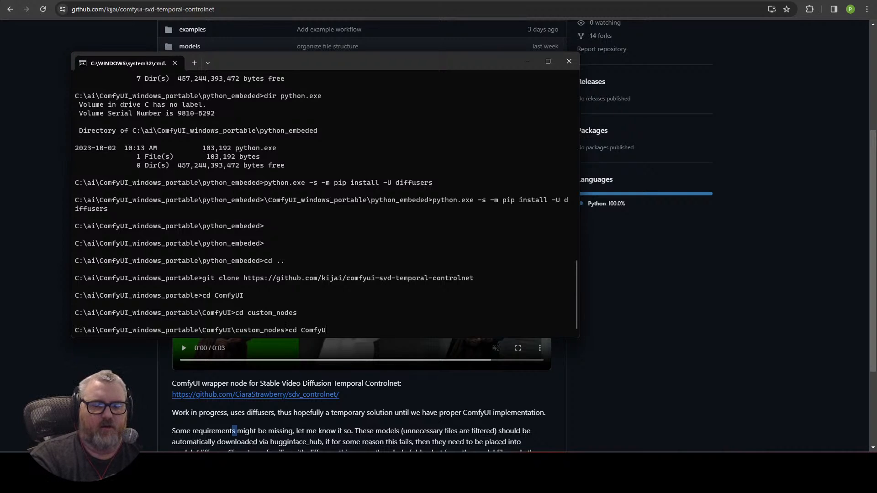
Step: Clone comfyui-svd-temporal-controlnet into custom_nodes, then exit the Command Prompt
{"action": "type", "text": "git clone"}
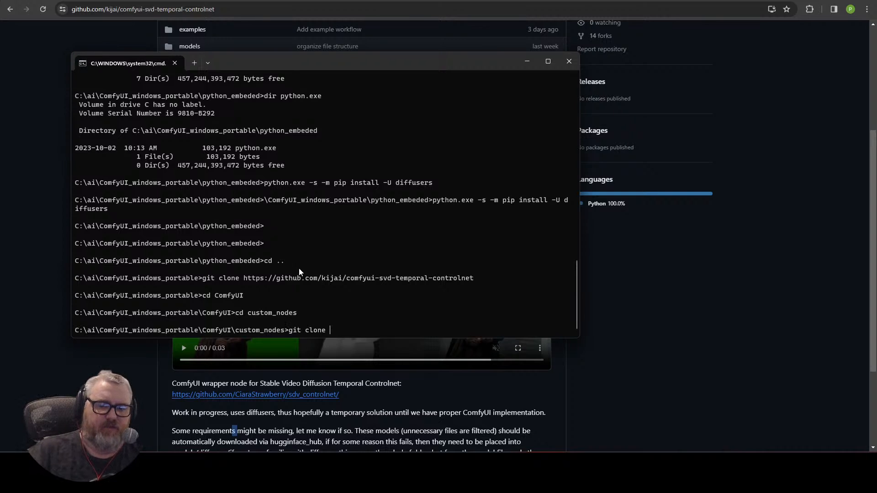
{"action": "key", "text": "ctrl+v"}
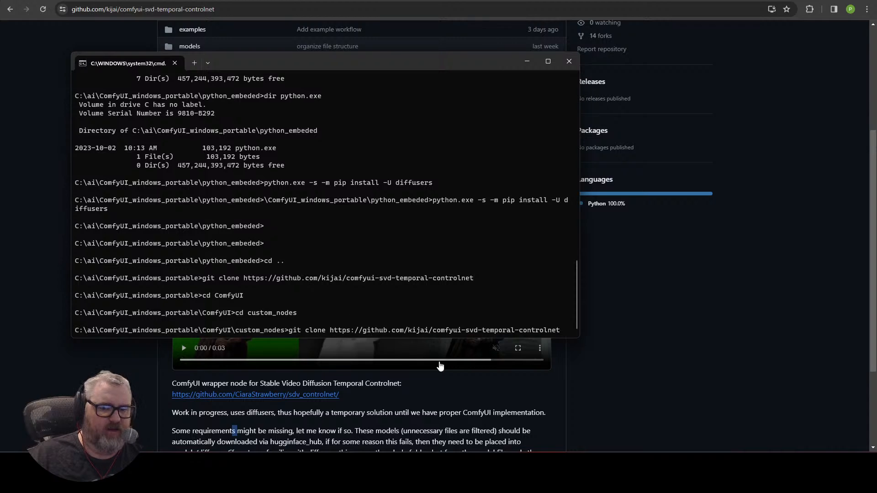
{"action": "left_click", "coordinate": [667, 293]}
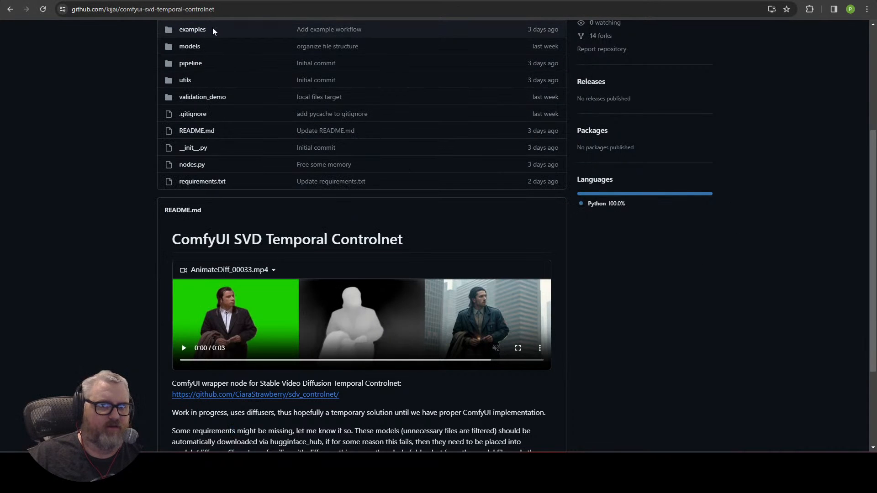
{"action": "key", "text": "alt+Tab"}
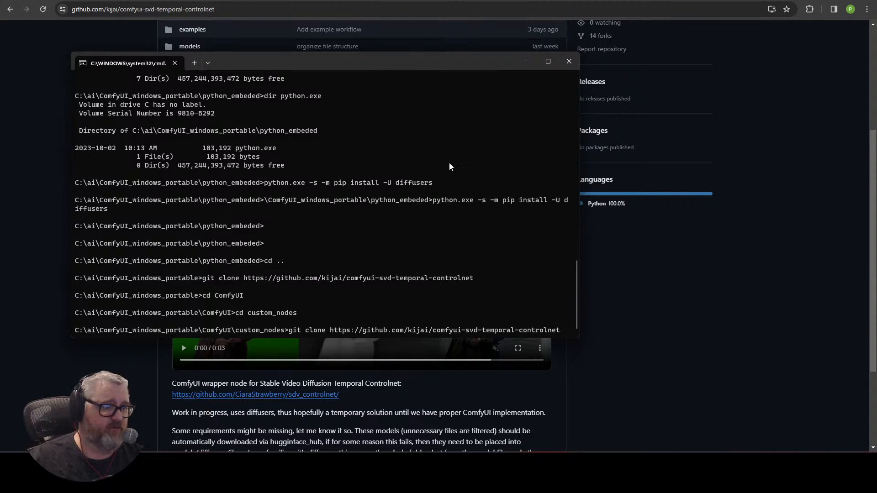
{"action": "key", "text": "Return"}
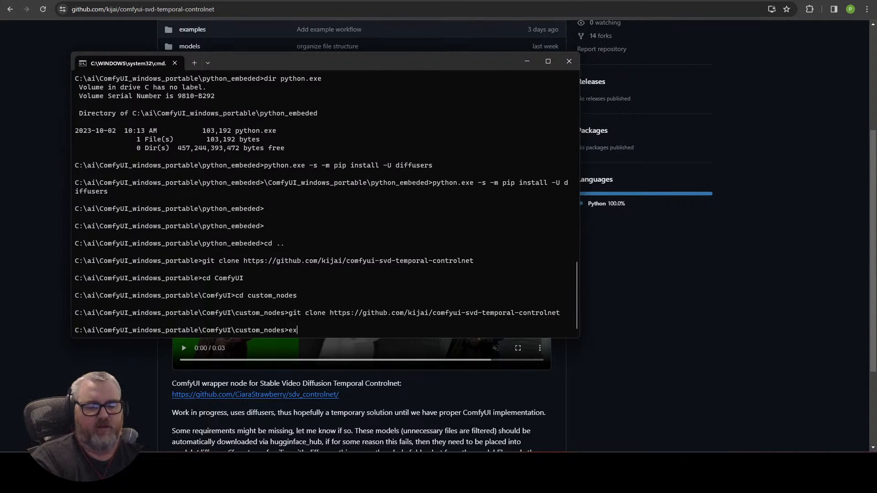
{"action": "key", "text": "Return"}
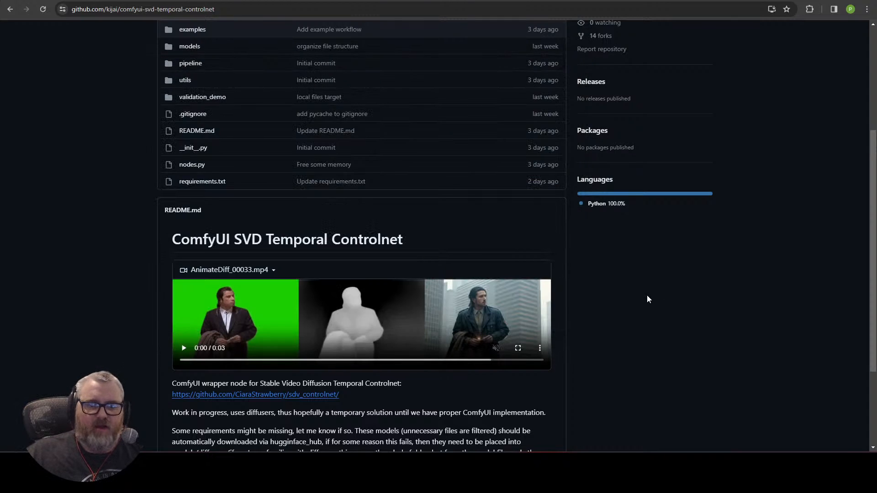
Step: Shrink the wide three-panel Video Combine node and shift it to the right
{"action": "scroll", "coordinate": [205, 270], "scroll_direction": "up", "scroll_amount": 4}
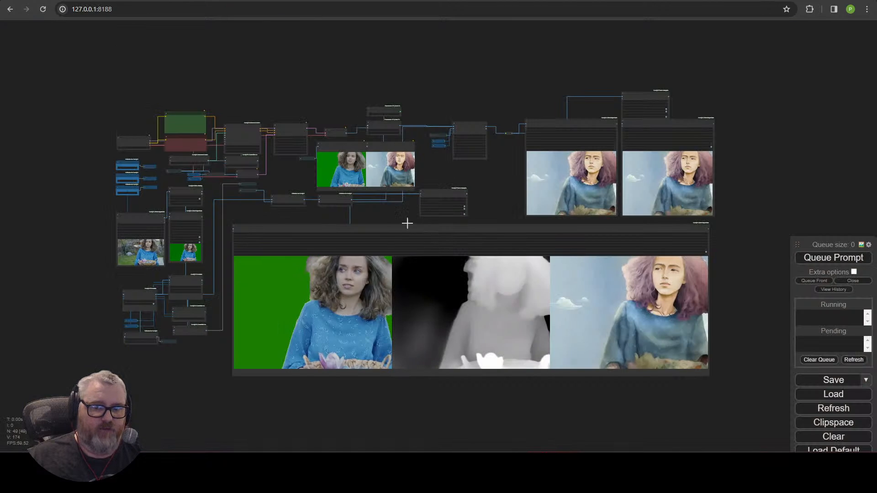
{"action": "scroll", "coordinate": [288, 215], "scroll_direction": "up", "scroll_amount": 3}
{"action": "left_click_drag", "start_coordinate": [329, 124], "coordinate": [311, 106]}
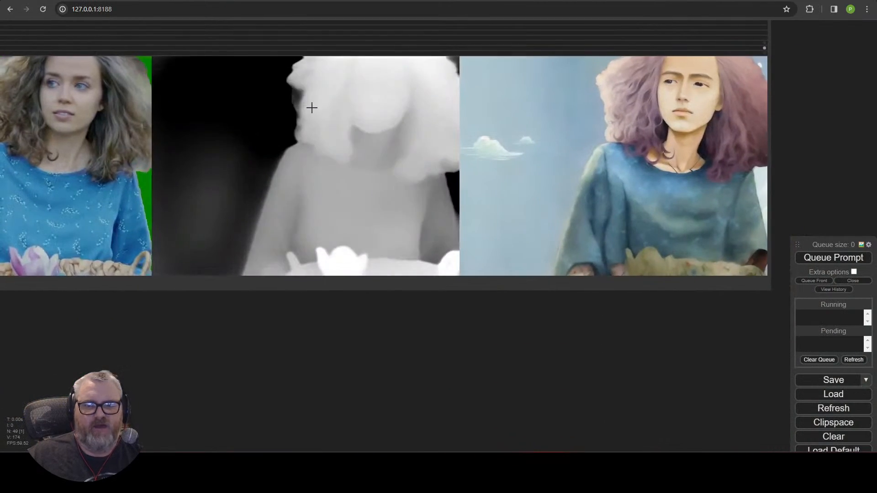
{"action": "scroll", "coordinate": [311, 108], "scroll_direction": "down", "scroll_amount": 3}
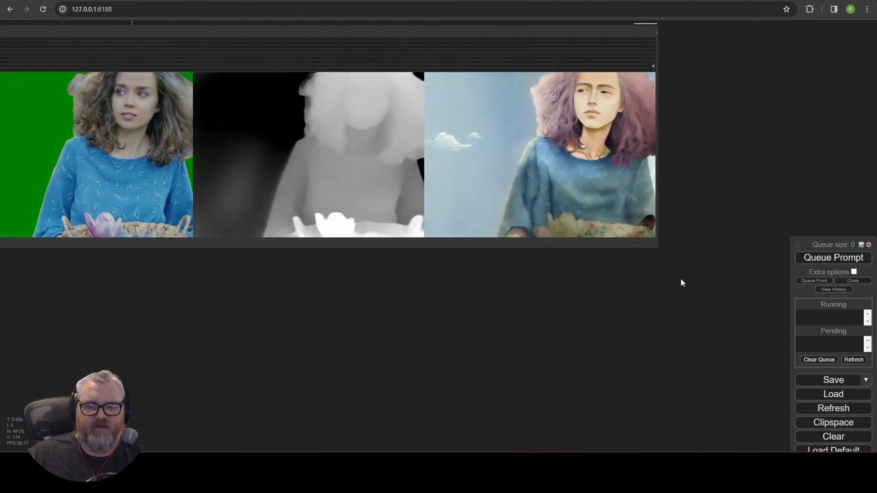
{"action": "left_click_drag", "start_coordinate": [658, 249], "coordinate": [386, 193]}
{"action": "scroll", "coordinate": [387, 193], "scroll_direction": "down", "scroll_amount": 3}
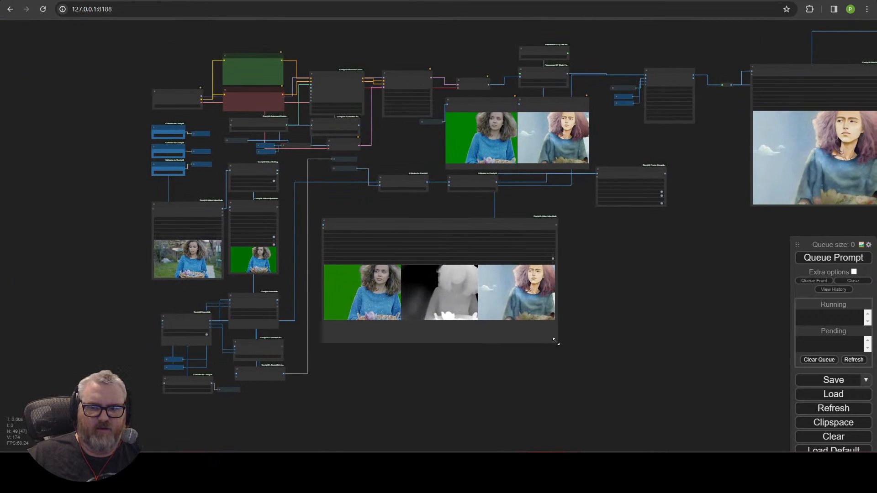
{"action": "left_click_drag", "start_coordinate": [555, 341], "coordinate": [492, 305]}
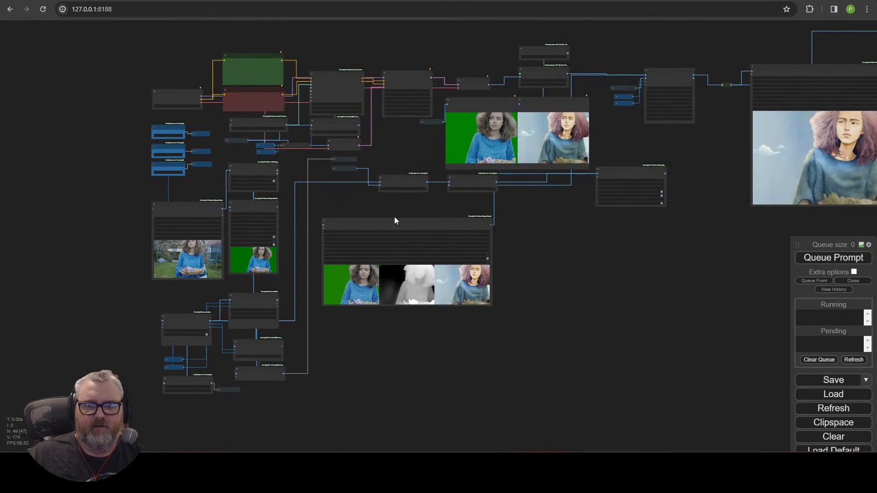
{"action": "left_click_drag", "start_coordinate": [395, 220], "coordinate": [493, 225]}
Step: Locate the SVDTemporalControlnet node and center it in the view
{"action": "left_click_drag", "start_coordinate": [295, 246], "coordinate": [549, 326]}
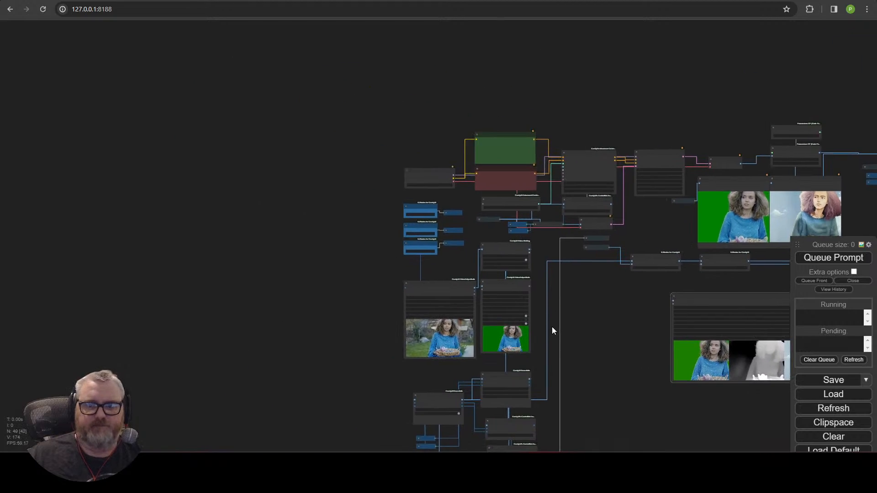
{"action": "scroll", "coordinate": [555, 325], "scroll_direction": "up", "scroll_amount": 12}
{"action": "left_click_drag", "start_coordinate": [571, 367], "coordinate": [487, 268]}
{"action": "scroll", "coordinate": [531, 202], "scroll_direction": "down", "scroll_amount": 4}
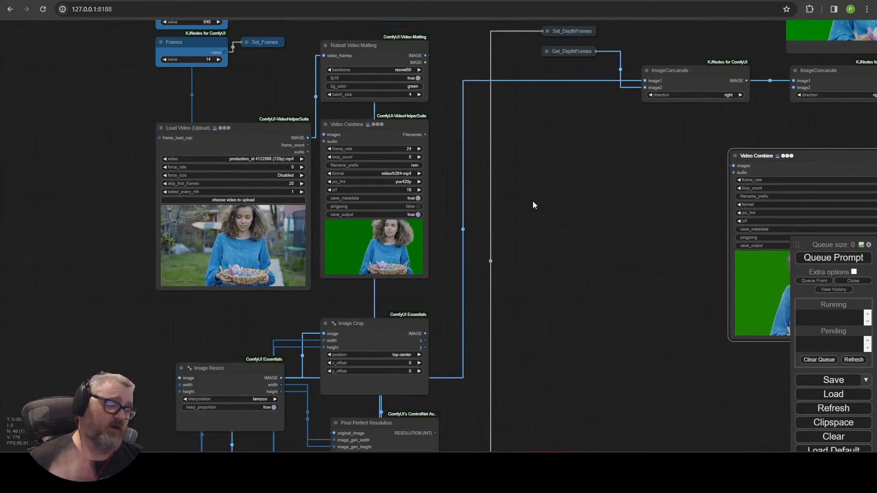
{"action": "left_click_drag", "start_coordinate": [447, 293], "coordinate": [166, 385]}
{"action": "left_click_drag", "start_coordinate": [750, 297], "coordinate": [166, 384]}
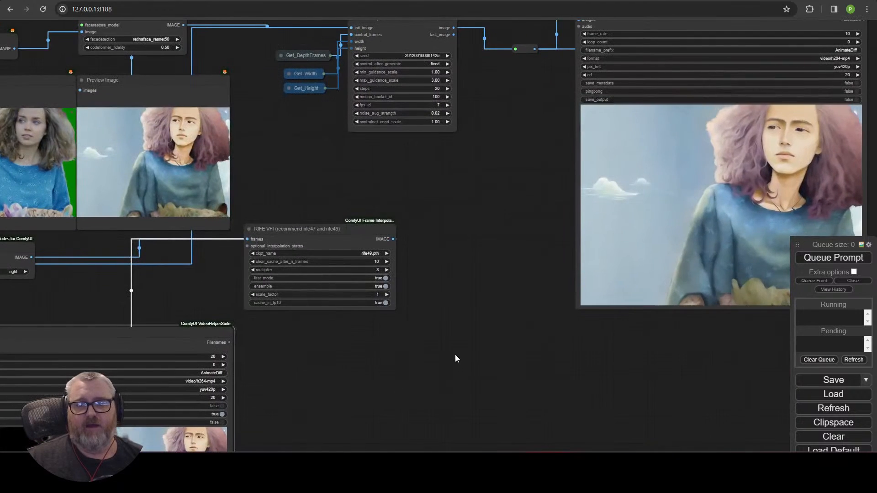
{"action": "left_click_drag", "start_coordinate": [411, 116], "coordinate": [325, 354]}
{"action": "left_click", "coordinate": [323, 264]}
{"action": "scroll", "coordinate": [323, 265], "scroll_direction": "up", "scroll_amount": 7}
{"action": "left_click_drag", "start_coordinate": [298, 246], "coordinate": [342, 104]}
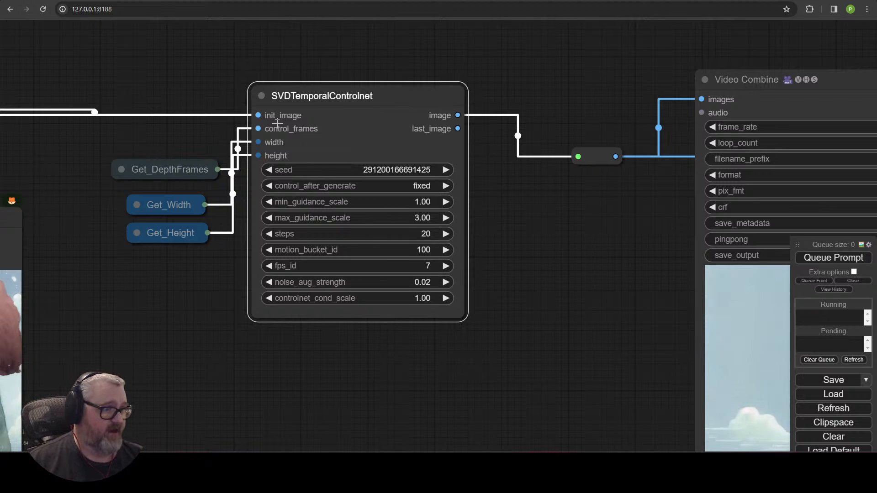
{"action": "left_click", "coordinate": [825, 280]}
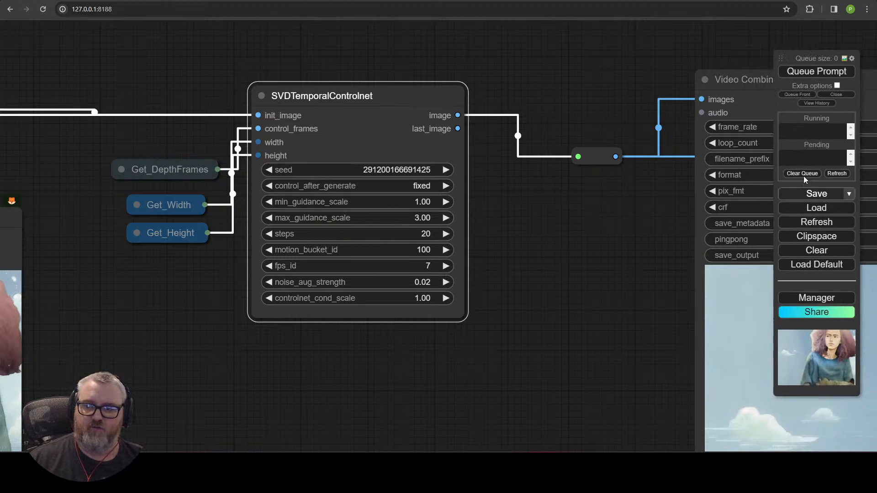
{"action": "left_click", "coordinate": [829, 344]}
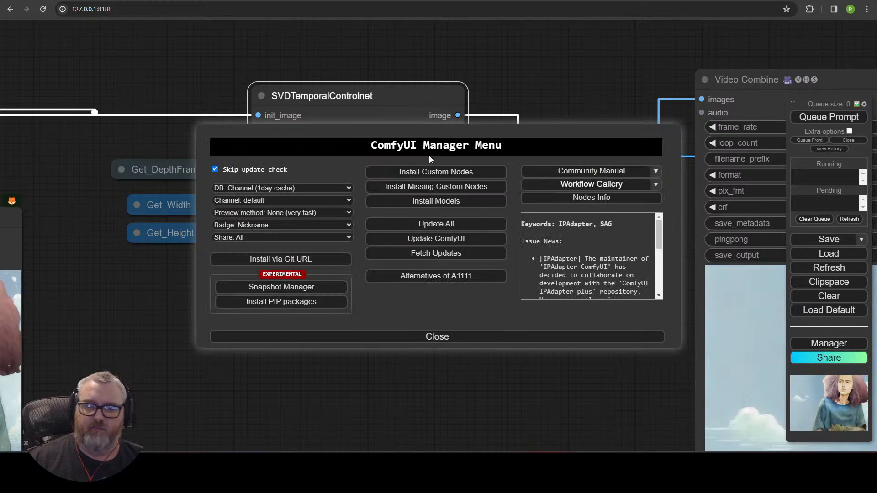
{"action": "left_click", "coordinate": [444, 185]}
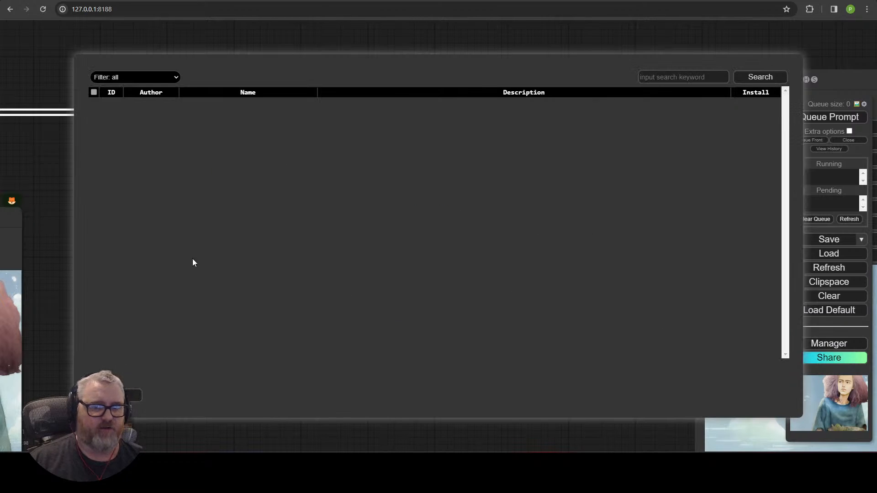
{"action": "left_click", "coordinate": [115, 395]}
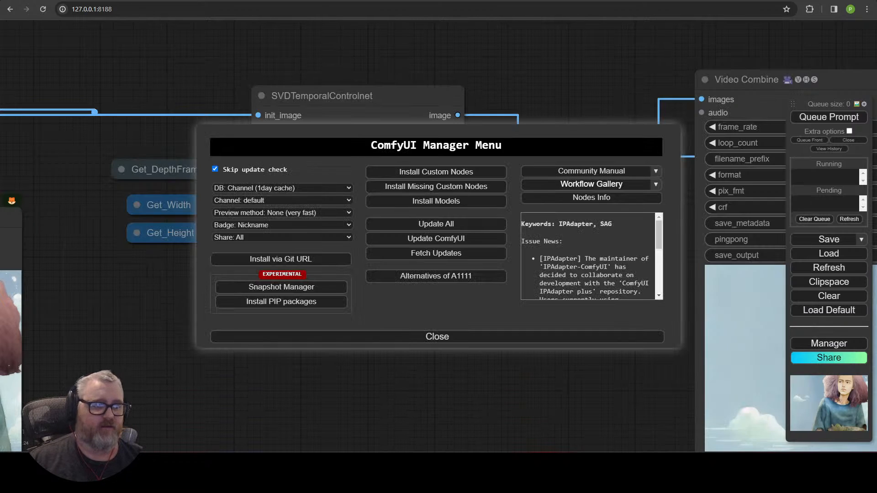
{"action": "left_click", "coordinate": [367, 337]}
{"action": "left_click_drag", "start_coordinate": [342, 348], "coordinate": [342, 342]}
{"action": "mouse_move", "coordinate": [355, 116]}
{"action": "left_mouse_down"}
{"action": "mouse_move", "coordinate": [368, 131]}
{"action": "mouse_move", "coordinate": [367, 107]}
{"action": "left_mouse_up"}
{"action": "scroll", "coordinate": [217, 404], "scroll_direction": "down", "scroll_amount": 10}
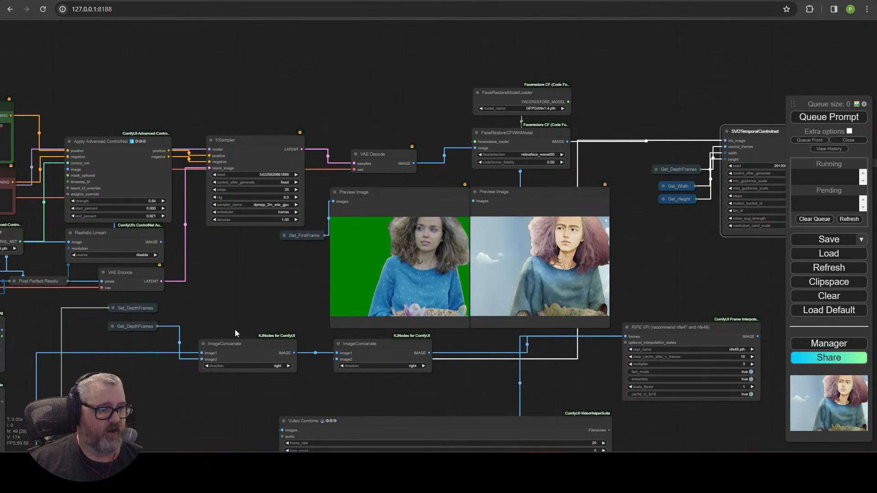
{"action": "scroll", "coordinate": [232, 322], "scroll_direction": "down", "scroll_amount": 4}
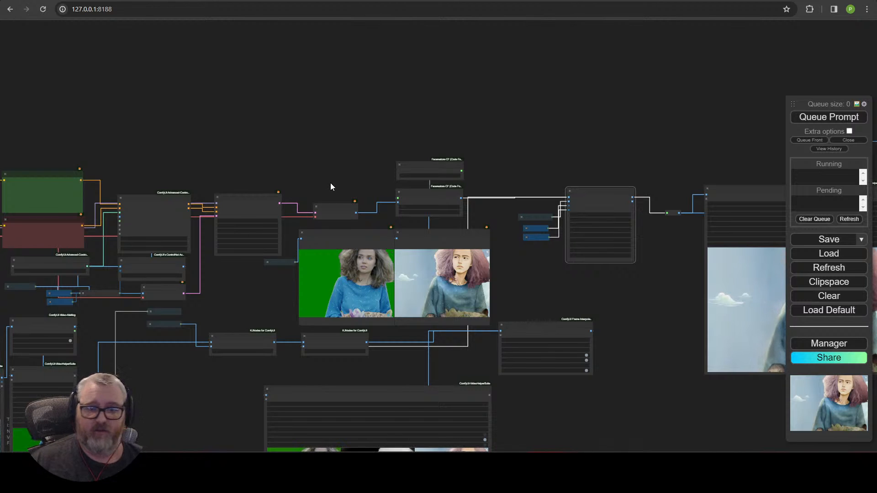
{"action": "scroll", "coordinate": [330, 183], "scroll_direction": "up", "scroll_amount": 6}
{"action": "left_click_drag", "start_coordinate": [330, 183], "coordinate": [613, 36]}
{"action": "left_click_drag", "start_coordinate": [429, 202], "coordinate": [788, 234]}
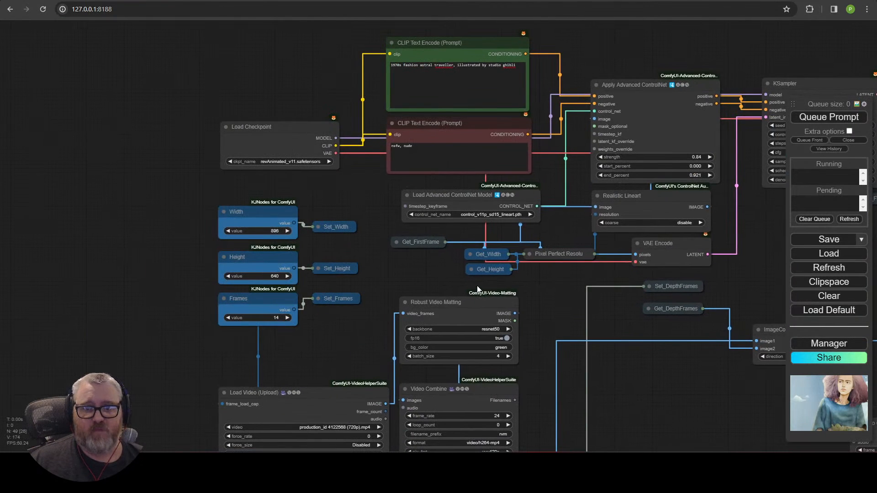
{"action": "left_click_drag", "start_coordinate": [390, 241], "coordinate": [374, 130]}
{"action": "left_click_drag", "start_coordinate": [283, 410], "coordinate": [310, 227]}
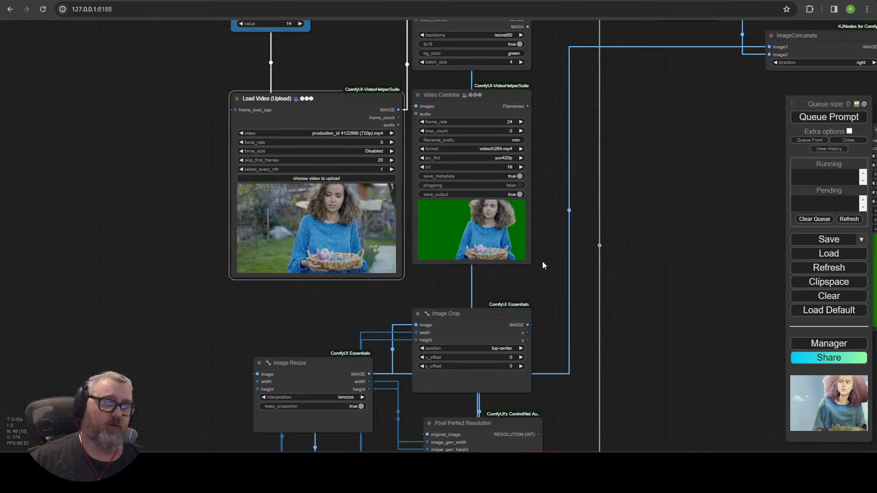
{"action": "scroll", "coordinate": [542, 265], "scroll_direction": "up", "scroll_amount": 10}
{"action": "scroll", "coordinate": [386, 140], "scroll_direction": "down", "scroll_amount": 2}
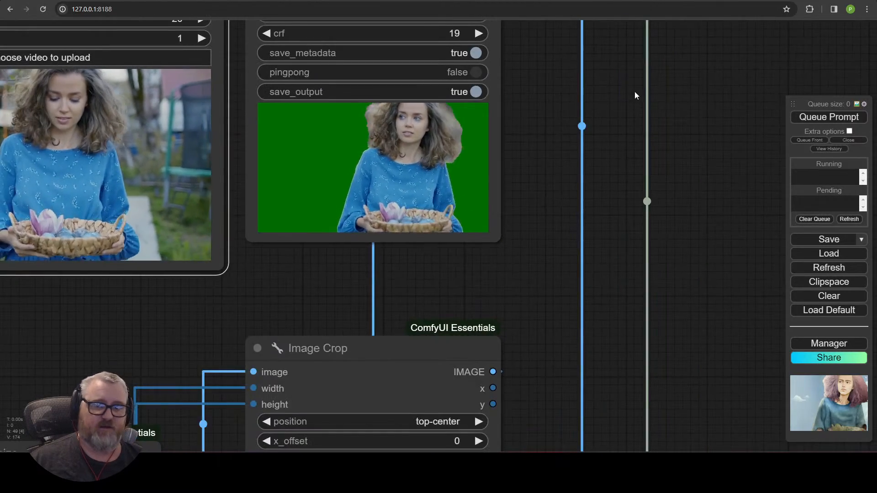
{"action": "left_click_drag", "start_coordinate": [635, 94], "coordinate": [619, 327]}
{"action": "left_click", "coordinate": [369, 114]}
{"action": "scroll", "coordinate": [602, 222], "scroll_direction": "down", "scroll_amount": 1}
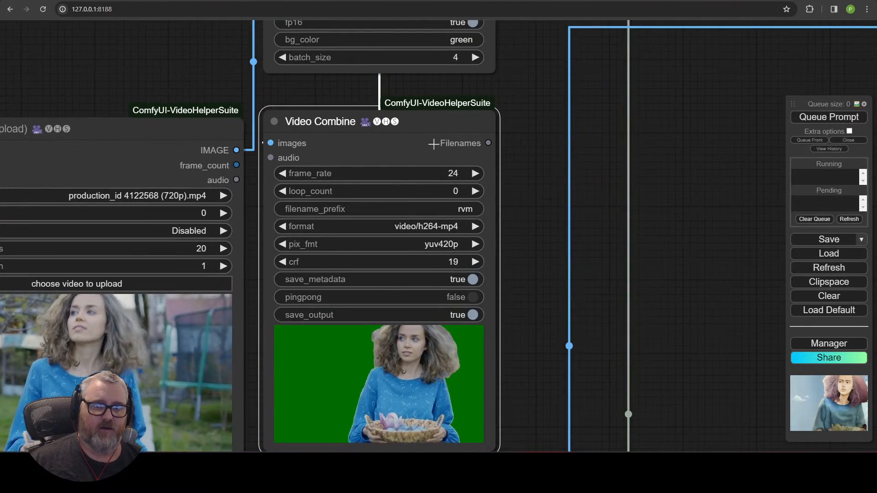
{"action": "left_click_drag", "start_coordinate": [538, 186], "coordinate": [524, 422]}
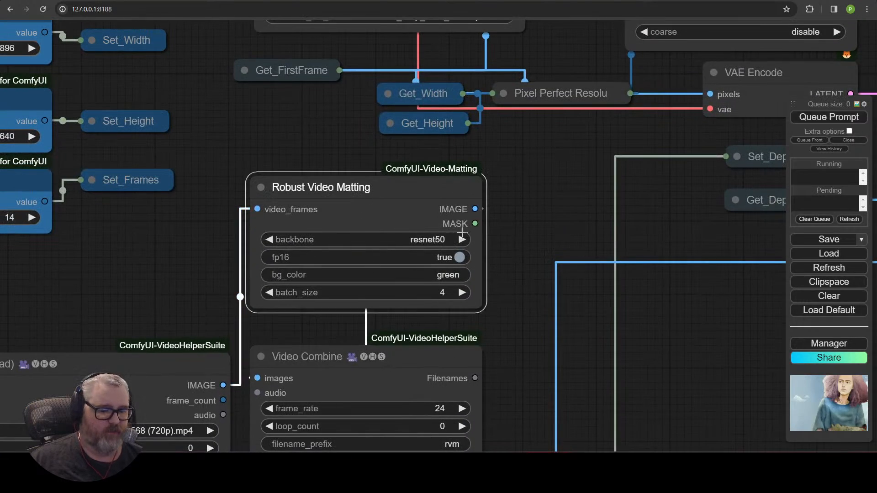
{"action": "scroll", "coordinate": [481, 252], "scroll_direction": "down", "scroll_amount": 6}
{"action": "left_click_drag", "start_coordinate": [485, 256], "coordinate": [285, 49]}
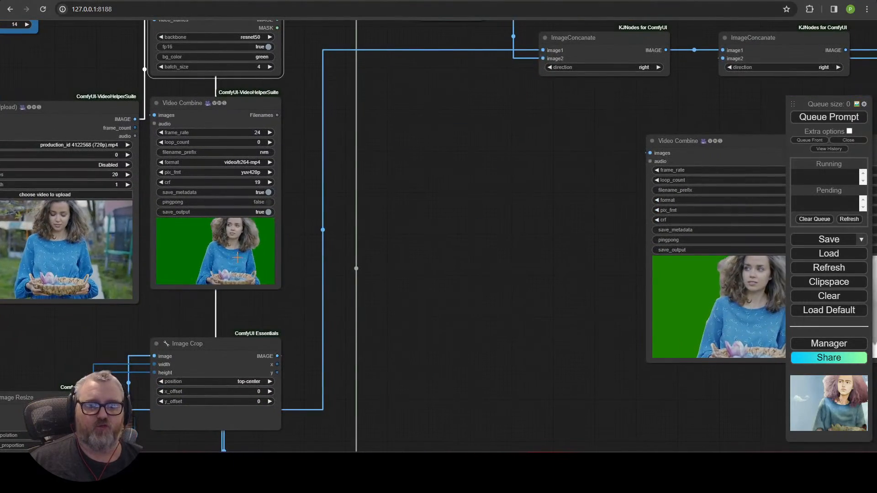
{"action": "left_click_drag", "start_coordinate": [377, 263], "coordinate": [559, 73]}
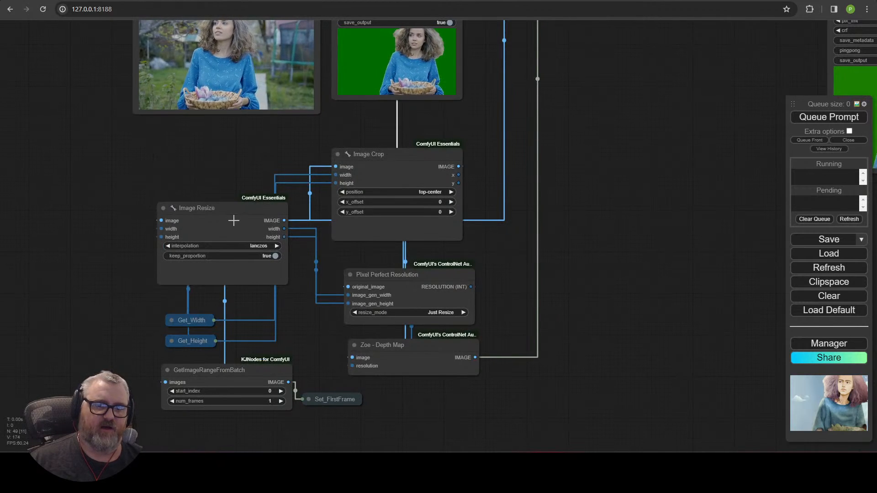
{"action": "left_click", "coordinate": [397, 230]}
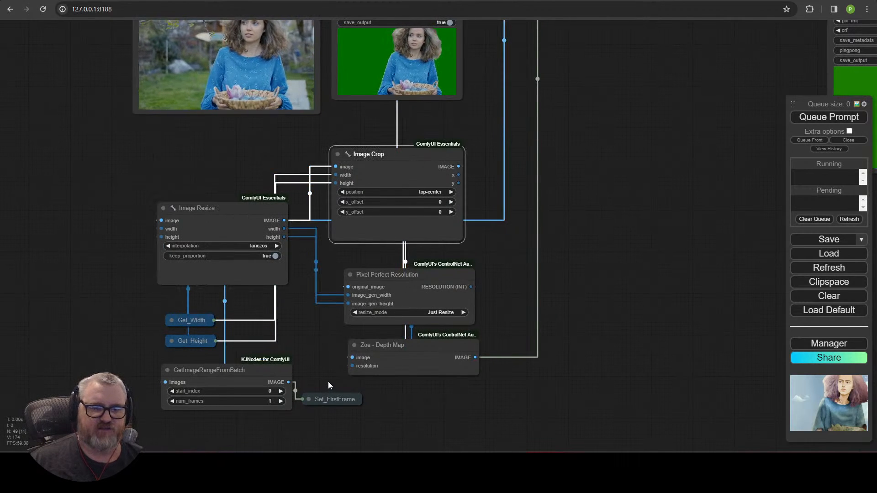
{"action": "left_click", "coordinate": [404, 369]}
{"action": "left_click_drag", "start_coordinate": [650, 157], "coordinate": [188, 365]}
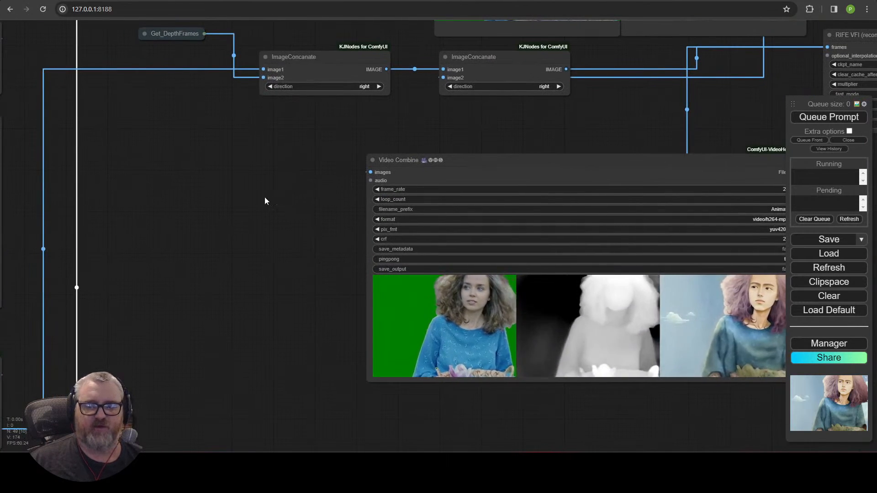
{"action": "left_click_drag", "start_coordinate": [264, 198], "coordinate": [717, 431]}
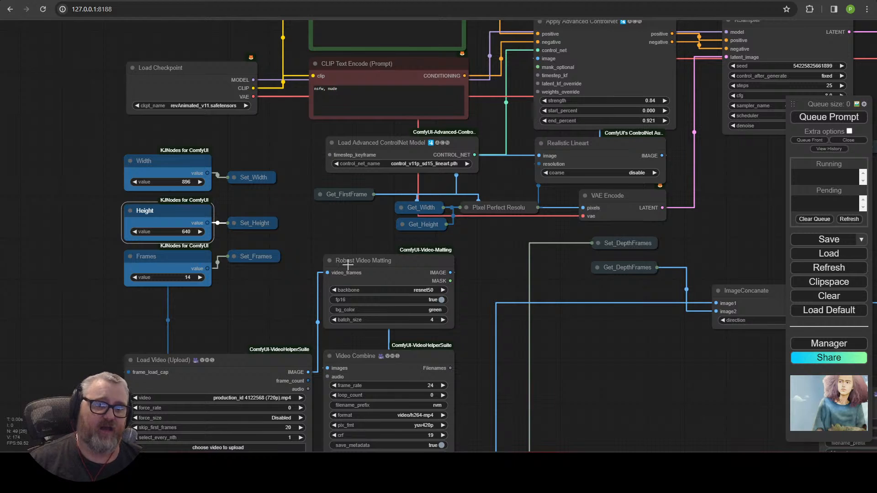
{"action": "left_click_drag", "start_coordinate": [273, 342], "coordinate": [351, 38]}
{"action": "left_click", "coordinate": [275, 144]}
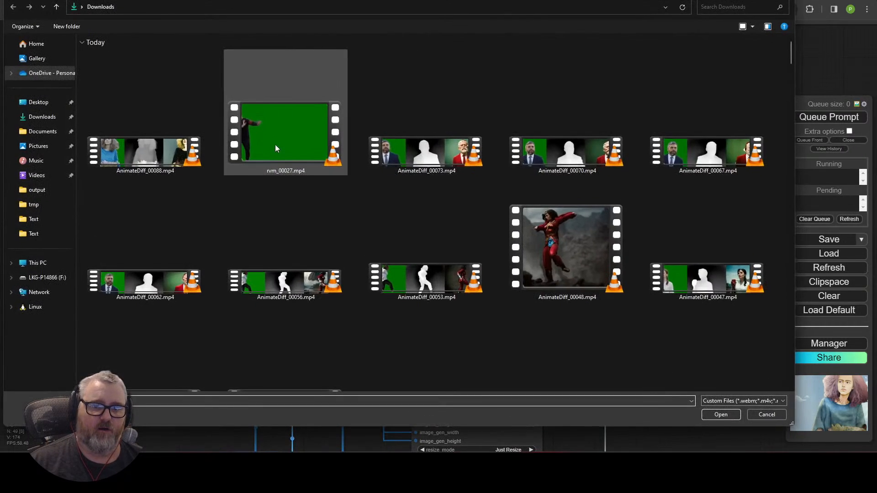
{"action": "left_click", "coordinate": [768, 410]}
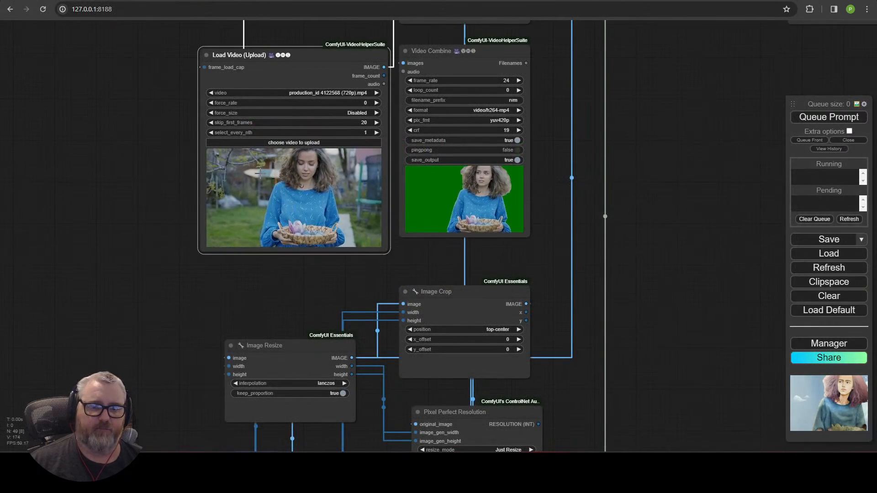
{"action": "left_click_drag", "start_coordinate": [137, 184], "coordinate": [124, 221]}
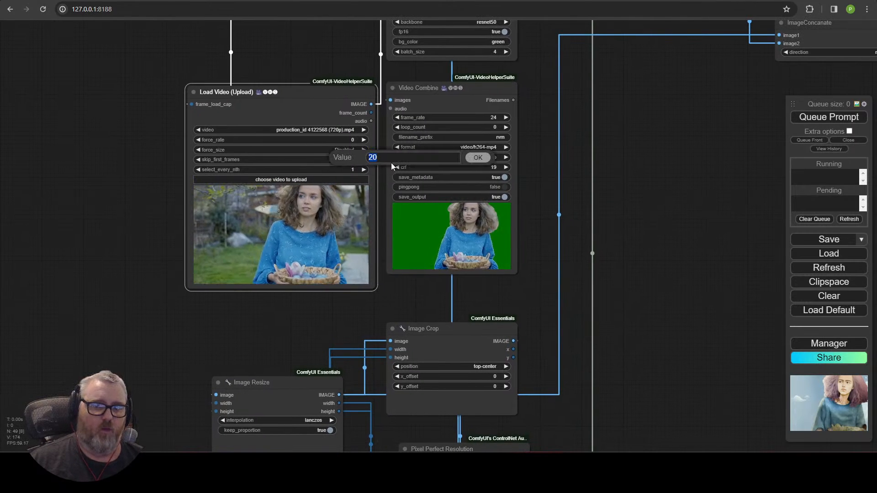
{"action": "left_click_drag", "start_coordinate": [283, 65], "coordinate": [192, 423]}
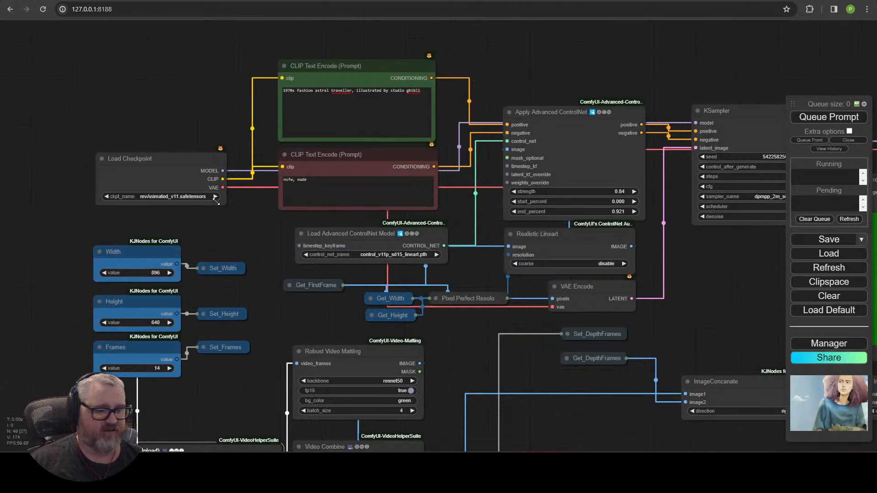
Step: Pan across the loader, face-restore, Preview Image and RIFE interpolation nodes
{"action": "scroll", "coordinate": [171, 118], "scroll_direction": "up", "scroll_amount": 5}
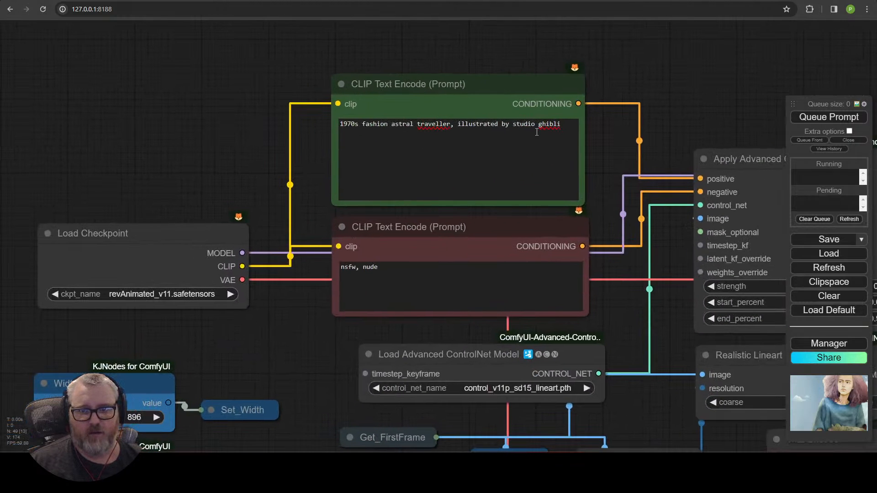
{"action": "left_click", "coordinate": [162, 135]}
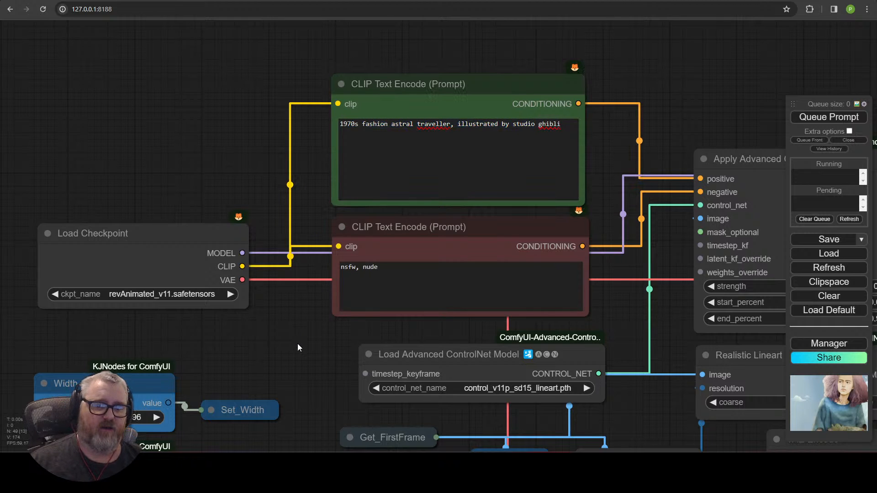
{"action": "left_click_drag", "start_coordinate": [298, 344], "coordinate": [120, 97]}
{"action": "left_click_drag", "start_coordinate": [161, 180], "coordinate": [280, 289]}
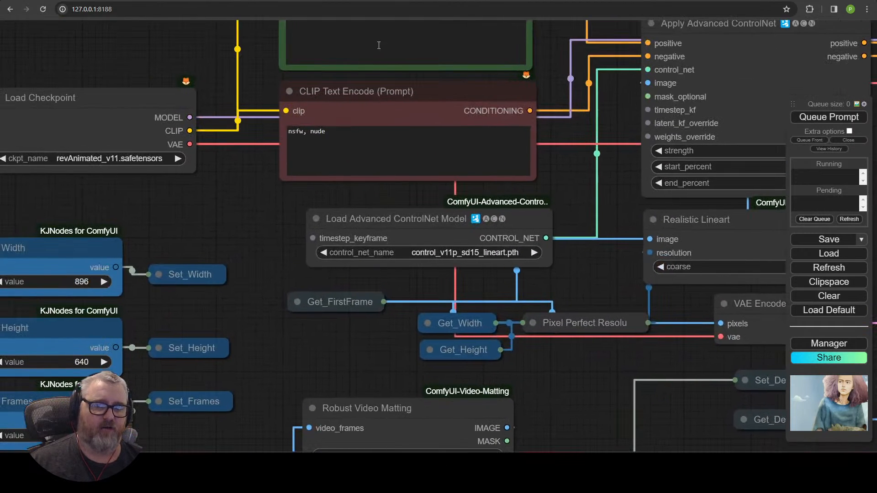
{"action": "left_click_drag", "start_coordinate": [782, 260], "coordinate": [227, 331]}
{"action": "left_click_drag", "start_coordinate": [500, 349], "coordinate": [4, 304]}
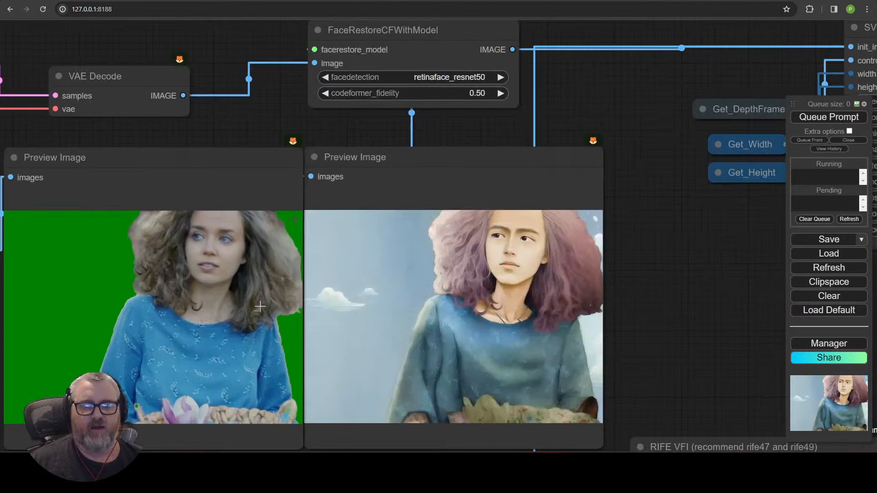
{"action": "left_click_drag", "start_coordinate": [262, 314], "coordinate": [307, 269]}
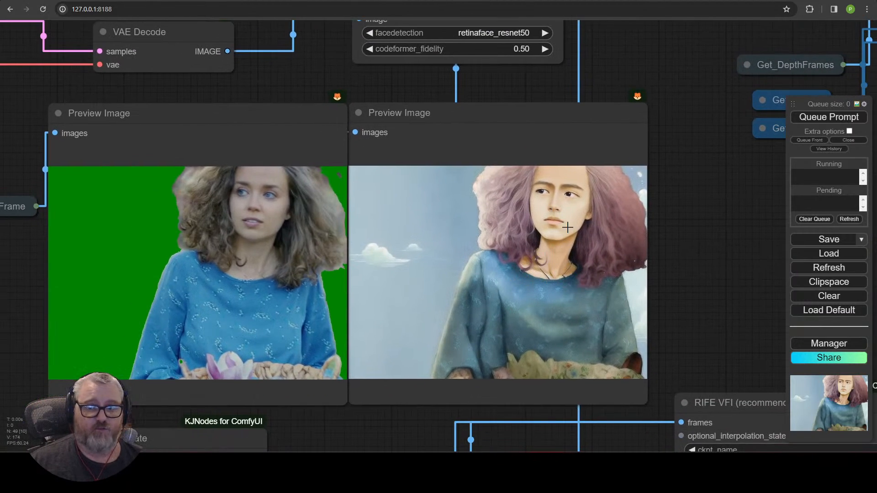
Step: Inspect the Video Combine outputs and side-by-side comparison, then return to Load Video
{"action": "scroll", "coordinate": [495, 279], "scroll_direction": "down", "scroll_amount": 5}
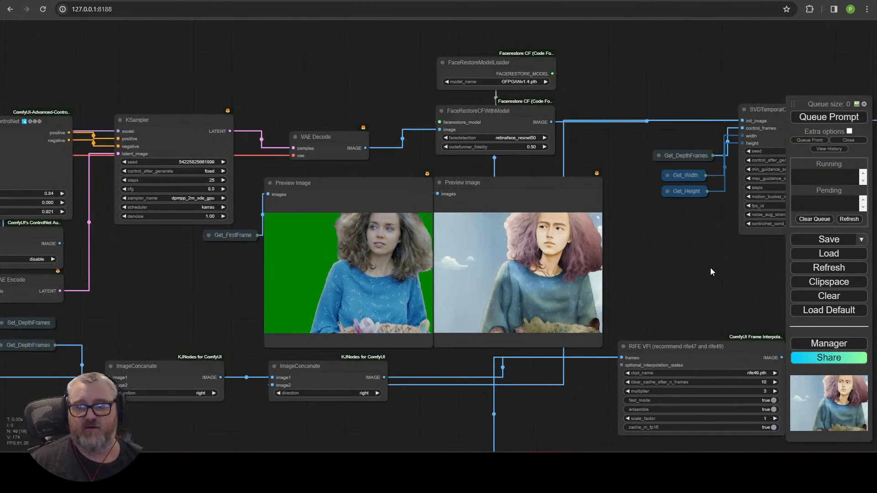
{"action": "left_click_drag", "start_coordinate": [711, 268], "coordinate": [162, 261]}
{"action": "left_click_drag", "start_coordinate": [384, 317], "coordinate": [114, 272]}
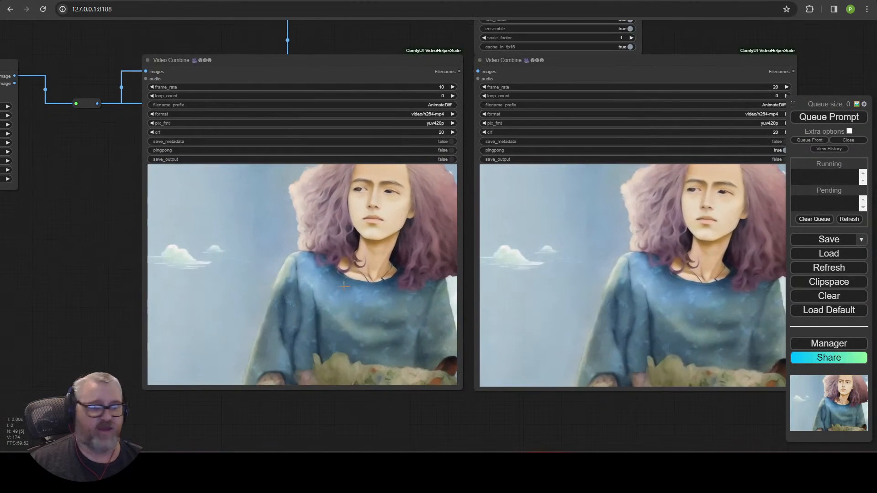
{"action": "scroll", "coordinate": [235, 280], "scroll_direction": "down", "scroll_amount": 5}
{"action": "left_click_drag", "start_coordinate": [131, 301], "coordinate": [494, 96]}
{"action": "scroll", "coordinate": [235, 244], "scroll_direction": "up", "scroll_amount": 8}
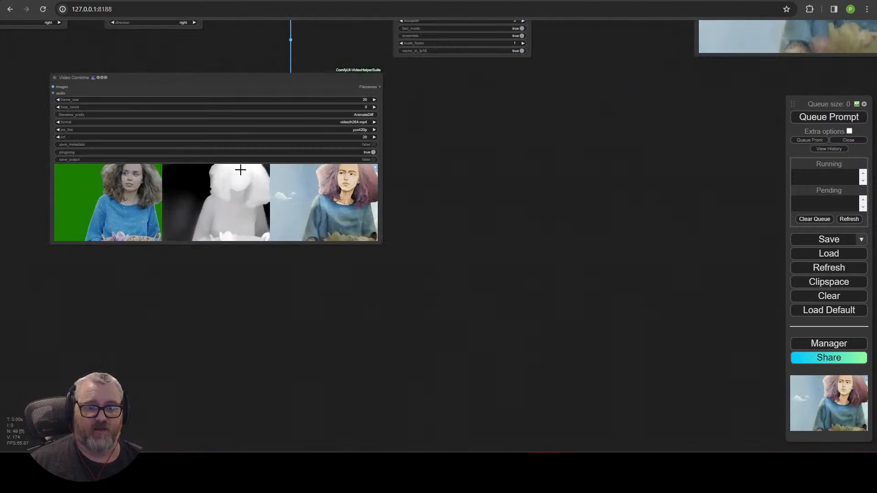
{"action": "scroll", "coordinate": [330, 294], "scroll_direction": "up", "scroll_amount": 5}
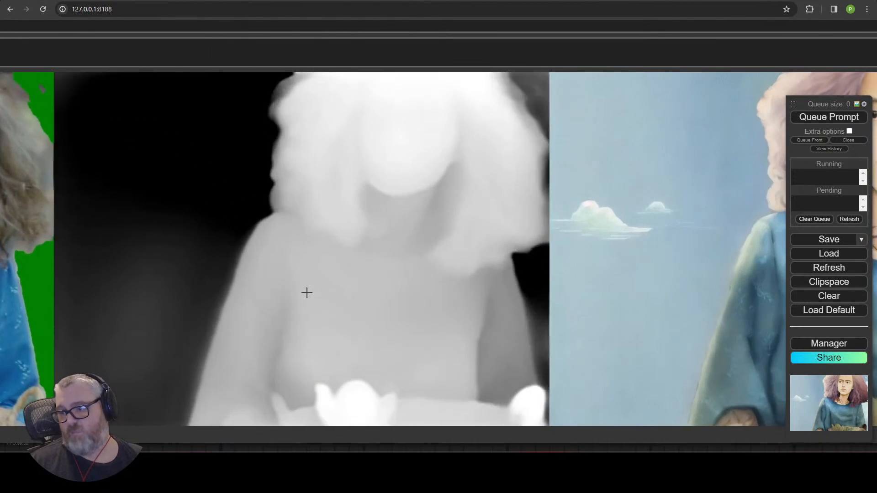
{"action": "scroll", "coordinate": [283, 258], "scroll_direction": "down", "scroll_amount": 15}
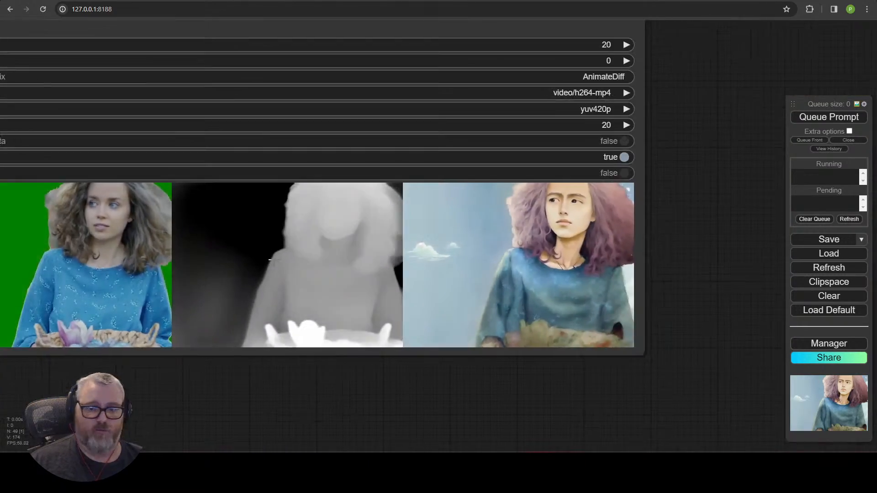
{"action": "left_click_drag", "start_coordinate": [225, 147], "coordinate": [737, 331]}
{"action": "scroll", "coordinate": [490, 342], "scroll_direction": "up", "scroll_amount": 6}
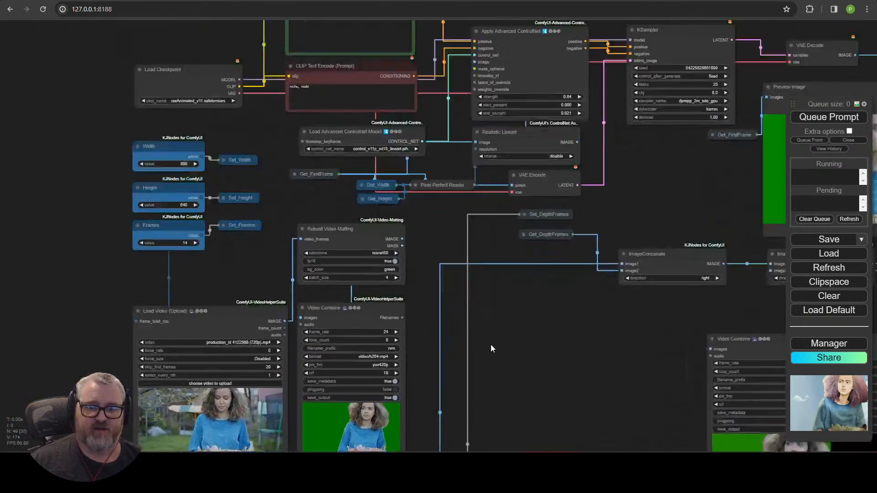
{"action": "left_click_drag", "start_coordinate": [490, 345], "coordinate": [720, 229]}
Step: Open Pexels in a new tab and search videos for 'walk'
{"action": "key", "text": "ctrl+t"}
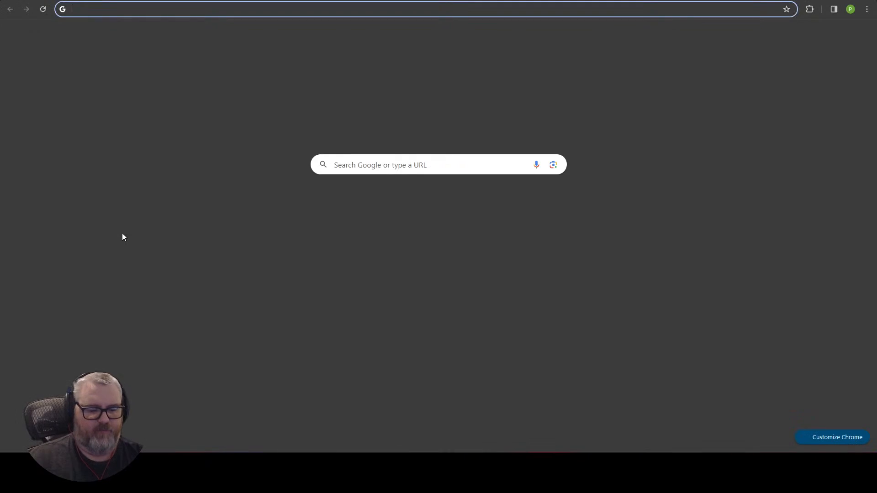
{"action": "type", "text": "pexe"}
{"action": "key", "text": "Return"}
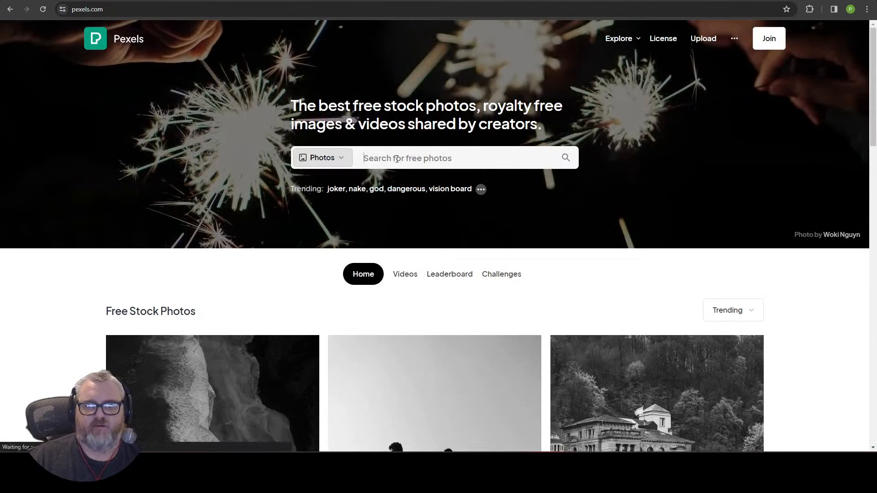
{"action": "left_click", "coordinate": [341, 157]}
{"action": "left_click", "coordinate": [398, 159]}
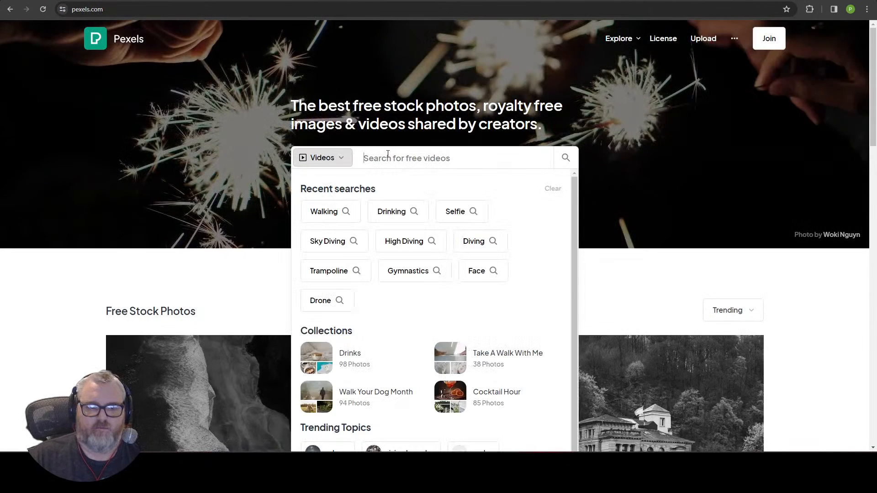
{"action": "type", "text": "walking"}
{"action": "key", "text": "Return"}
Step: Download the woman-in-red mall walking clip at HD 1280x720
{"action": "scroll", "coordinate": [388, 238], "scroll_direction": "down", "scroll_amount": 10}
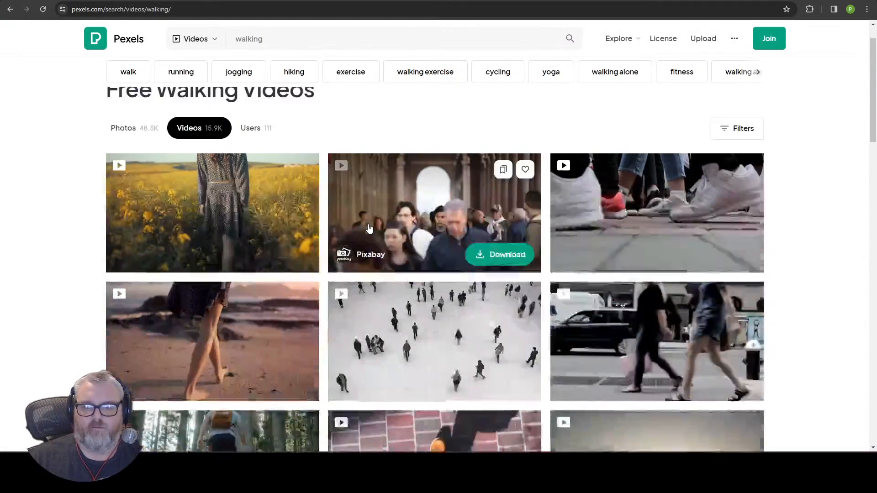
{"action": "scroll", "coordinate": [389, 240], "scroll_direction": "down", "scroll_amount": 15}
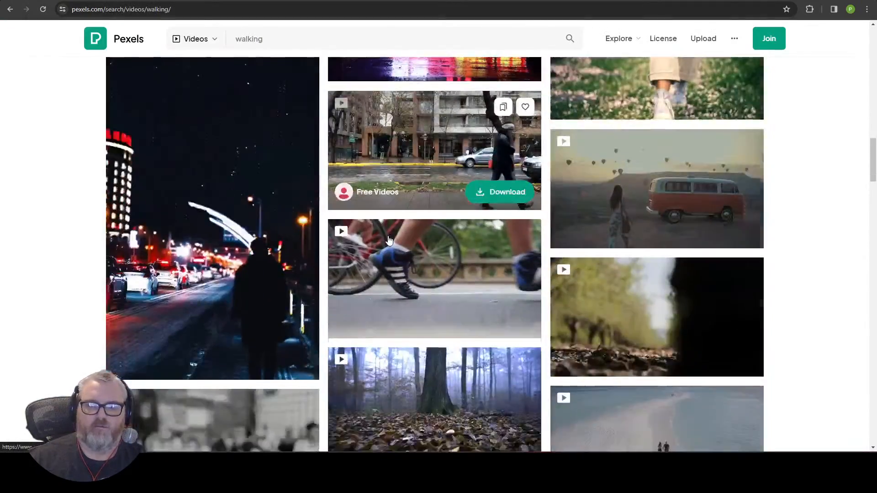
{"action": "scroll", "coordinate": [389, 239], "scroll_direction": "down", "scroll_amount": 10}
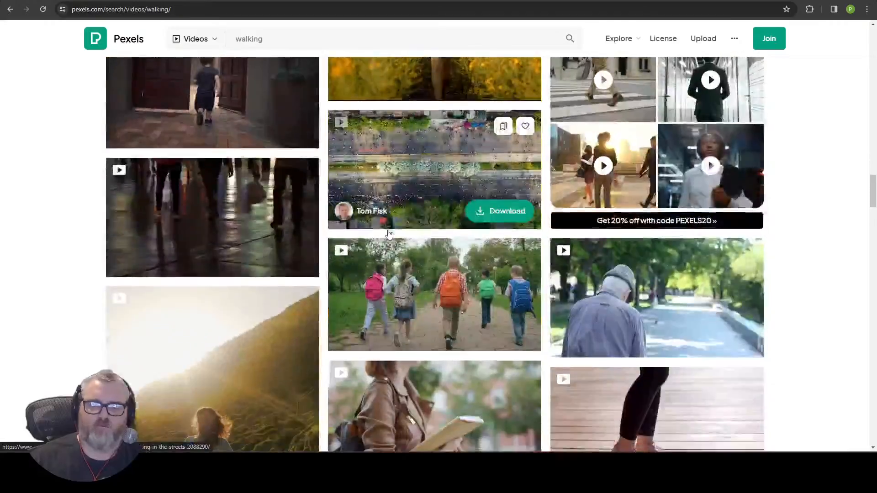
{"action": "scroll", "coordinate": [389, 235], "scroll_direction": "down", "scroll_amount": 15}
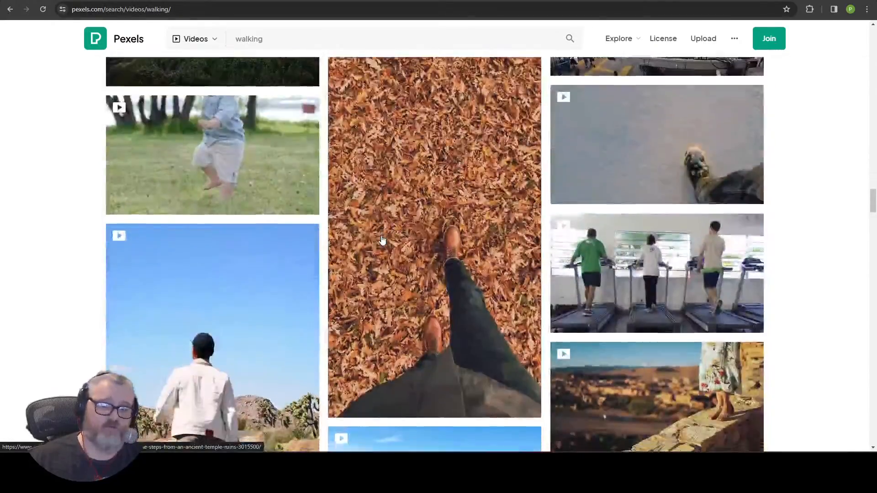
{"action": "scroll", "coordinate": [383, 240], "scroll_direction": "down", "scroll_amount": 15}
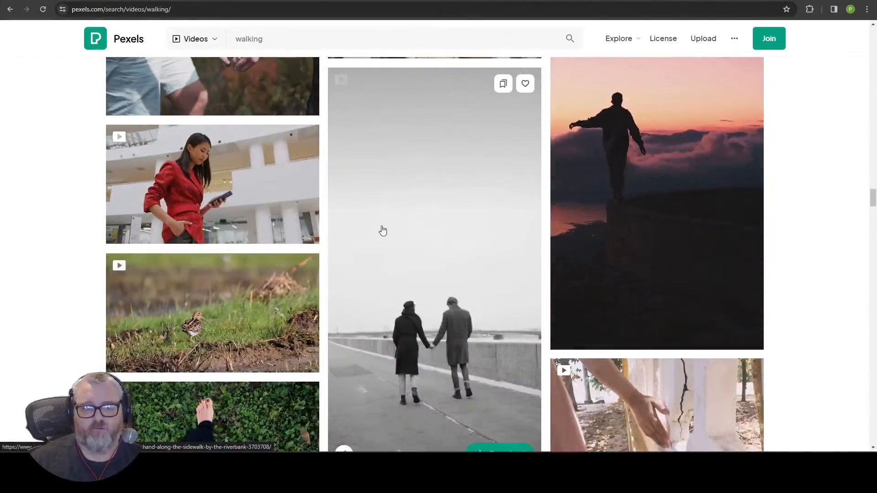
{"action": "scroll", "coordinate": [384, 221], "scroll_direction": "up", "scroll_amount": 10}
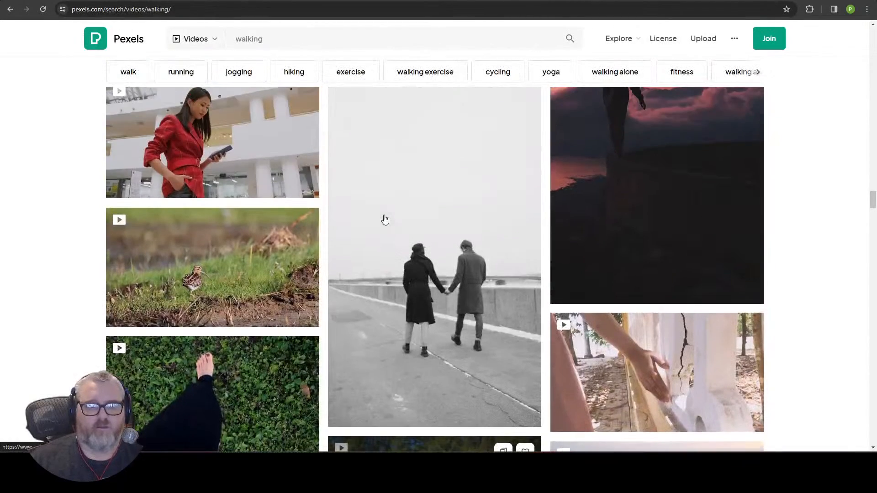
{"action": "left_click", "coordinate": [233, 125]}
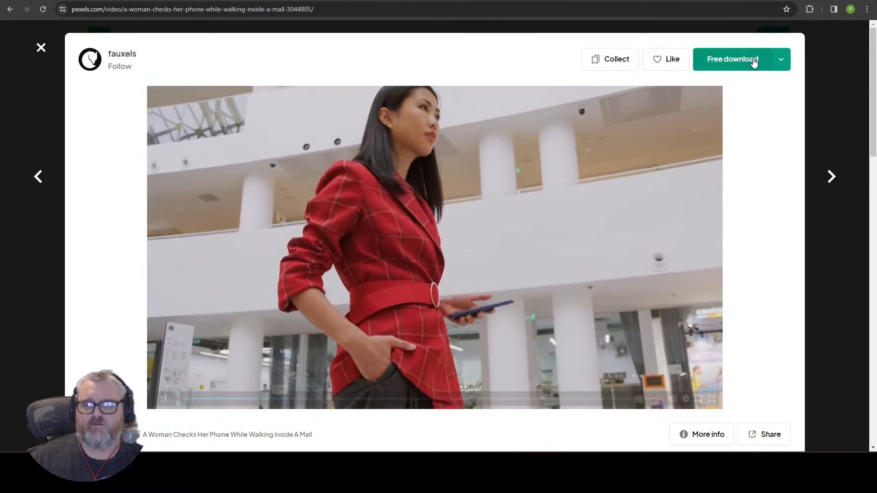
{"action": "left_click", "coordinate": [784, 63]}
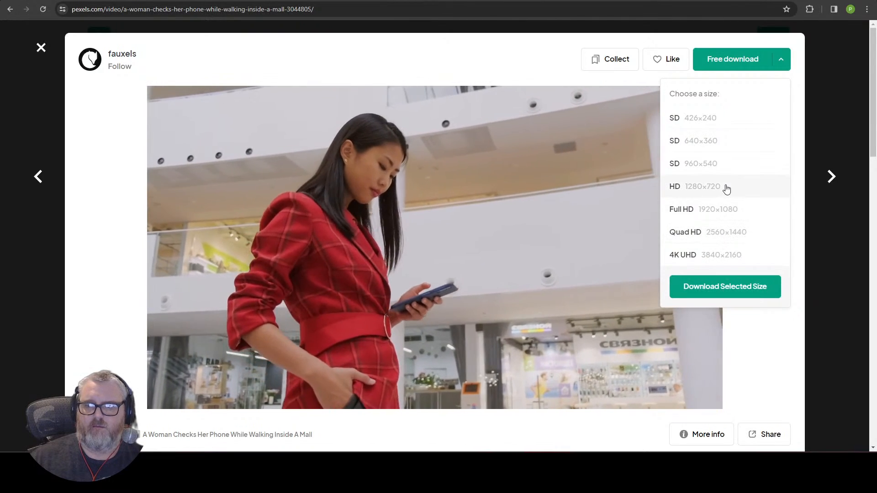
{"action": "left_click", "coordinate": [727, 188]}
{"action": "left_click", "coordinate": [695, 286]}
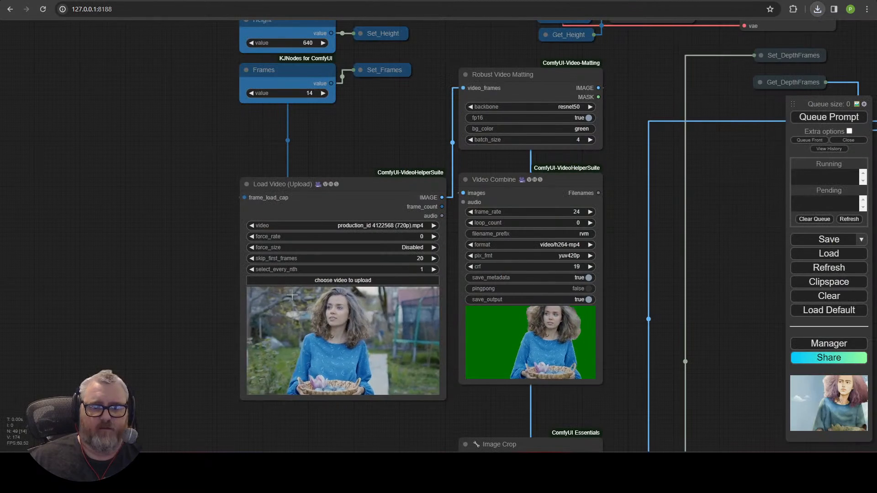
Step: Upload video (720p) (2).mp4 from Downloads and select it in Load Video
{"action": "left_click", "coordinate": [318, 283]}
{"action": "double_click", "coordinate": [147, 129]}
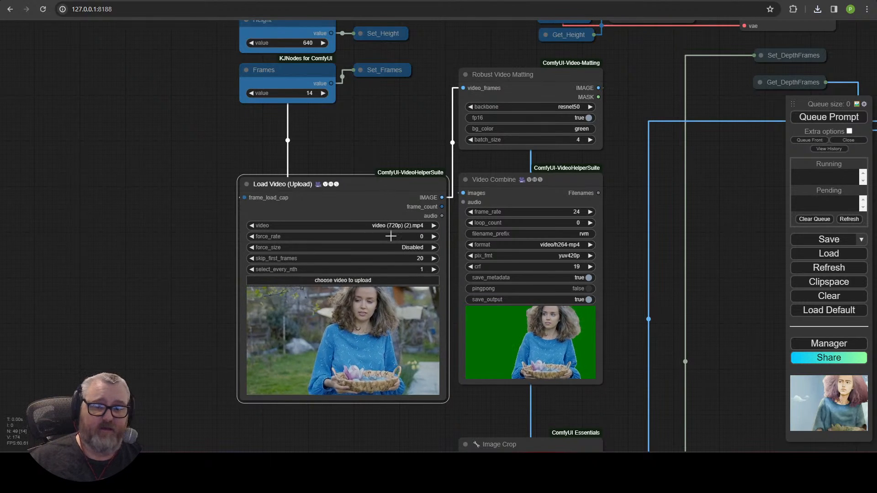
{"action": "left_click", "coordinate": [403, 226]}
{"action": "scroll", "coordinate": [380, 393], "scroll_direction": "up", "scroll_amount": 4}
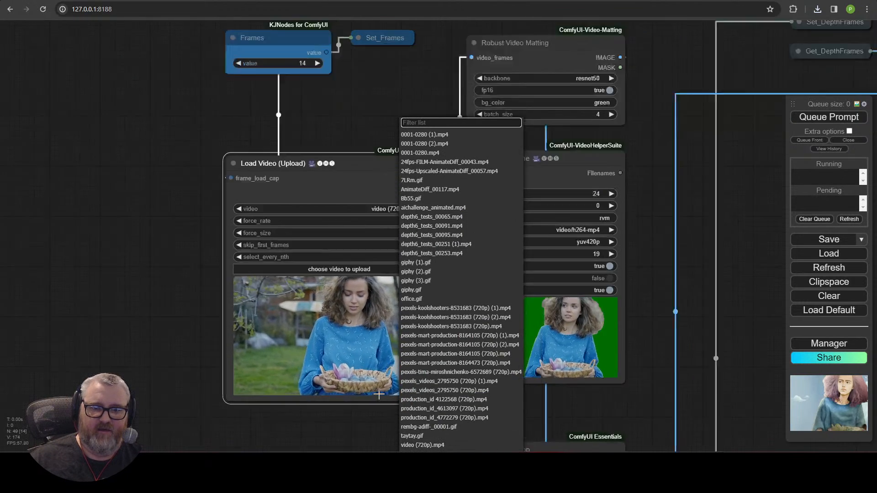
{"action": "left_click", "coordinate": [194, 145]}
{"action": "left_click", "coordinate": [461, 149]}
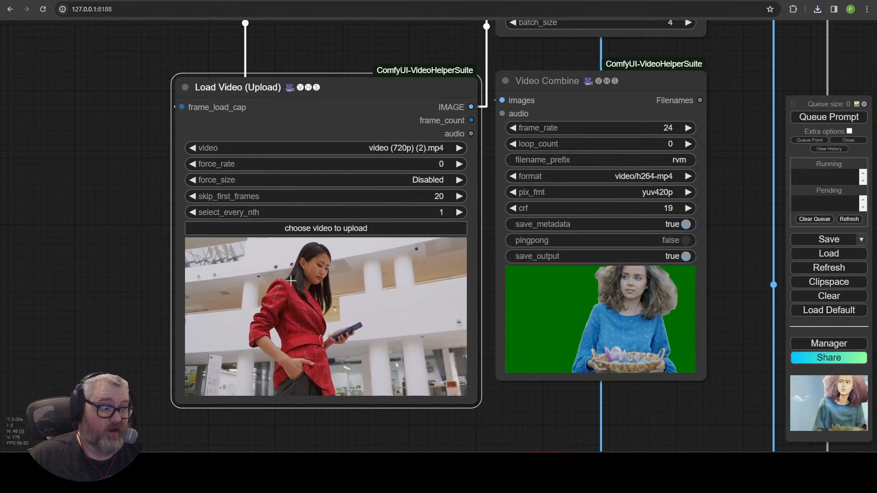
{"action": "scroll", "coordinate": [472, 302], "scroll_direction": "down", "scroll_amount": 6}
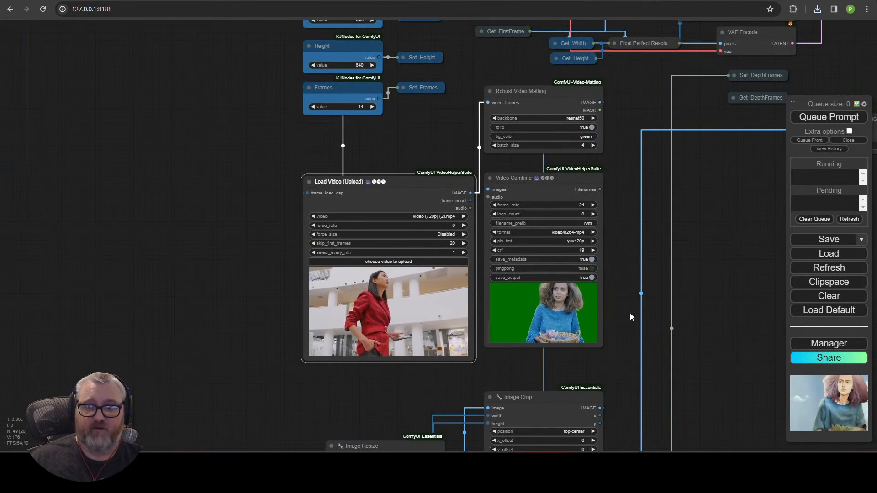
Step: Open the position choices on the Image Crop node
{"action": "left_click_drag", "start_coordinate": [629, 313], "coordinate": [513, 113]}
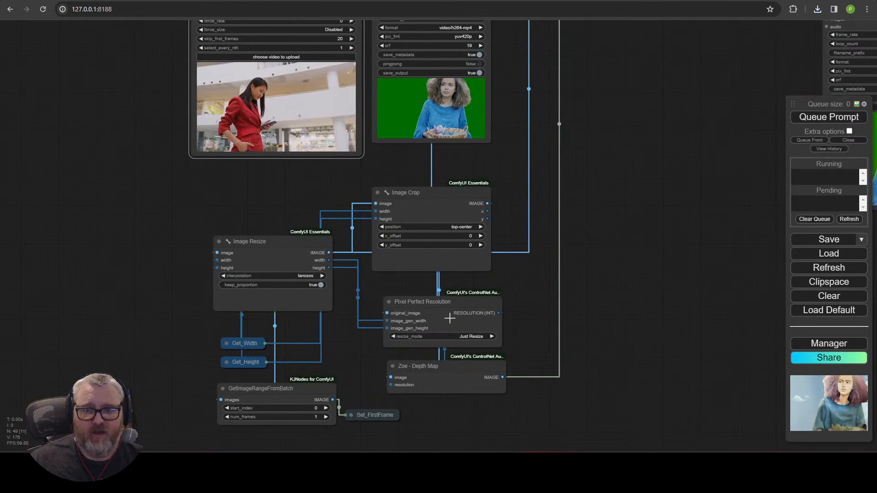
{"action": "left_click", "coordinate": [452, 204]}
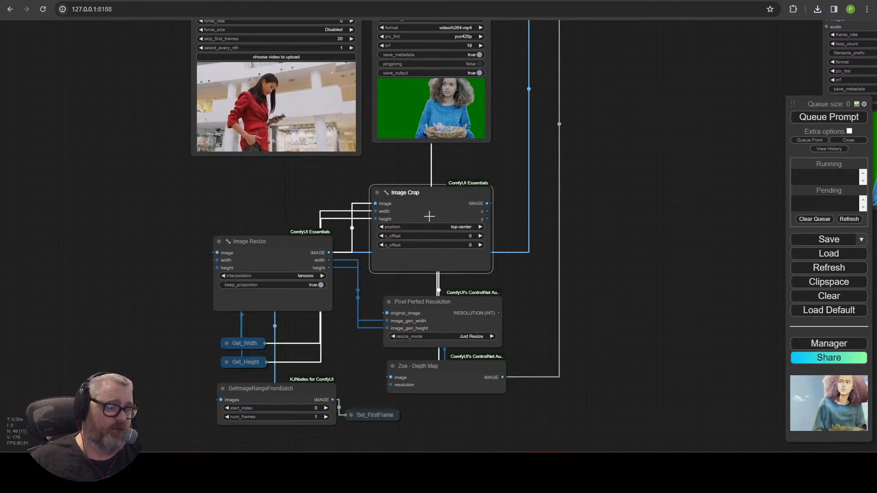
{"action": "left_click", "coordinate": [459, 227]}
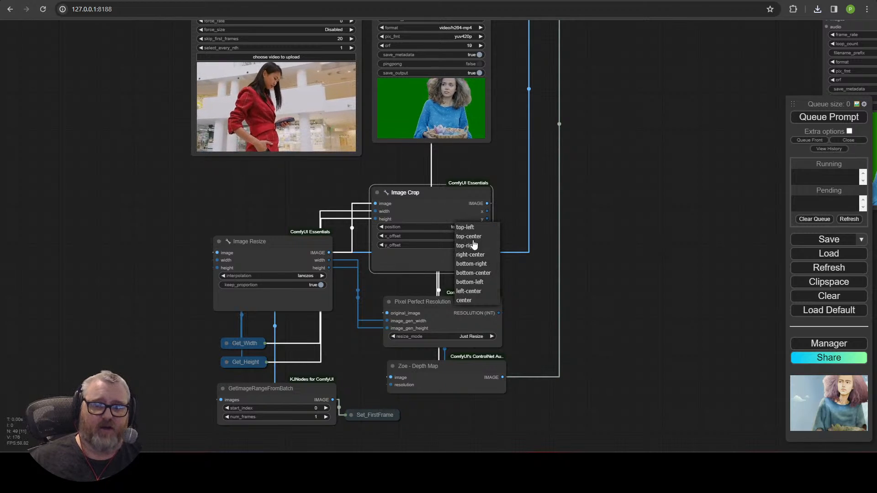
Step: Set Image Crop position to top-center and bring the green positive prompt node into view
{"action": "left_click", "coordinate": [473, 237]}
{"action": "left_click_drag", "start_coordinate": [595, 89], "coordinate": [571, 273]}
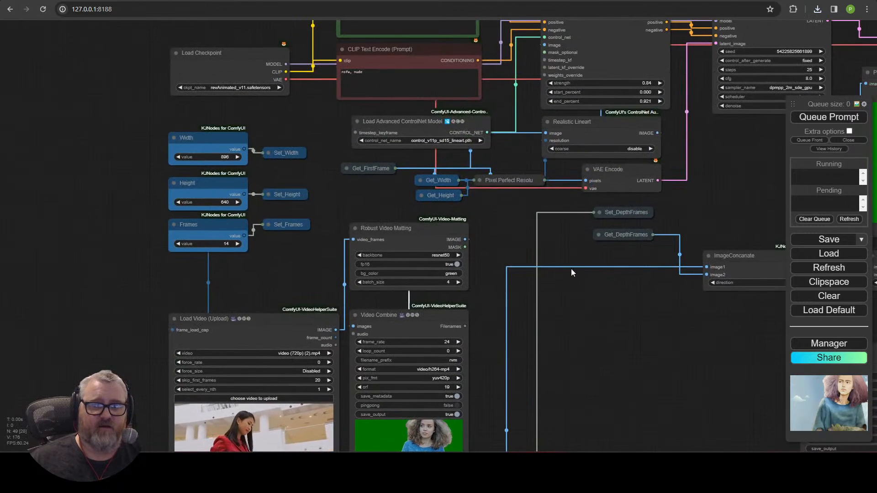
{"action": "left_click_drag", "start_coordinate": [409, 153], "coordinate": [403, 309]}
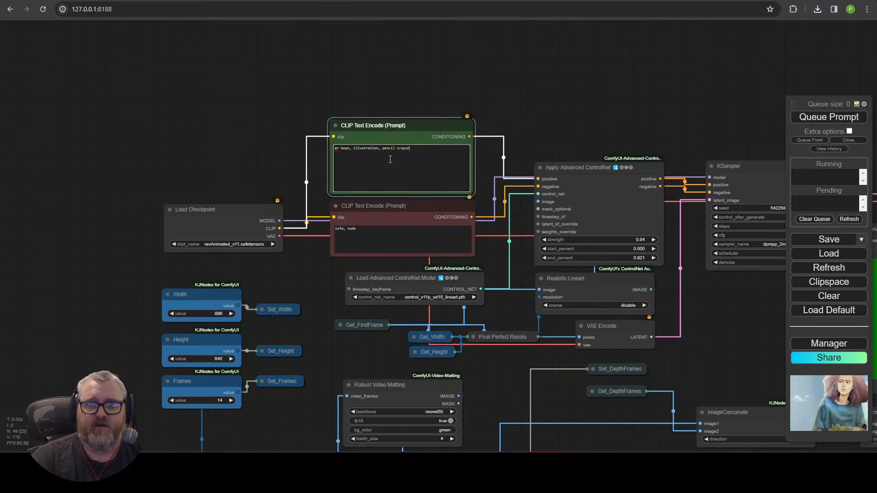
Step: Queue the workflow with the new prompt and point out the Load Video source node
{"action": "left_click", "coordinate": [850, 120]}
{"action": "scroll", "coordinate": [711, 326], "scroll_direction": "down", "scroll_amount": 5}
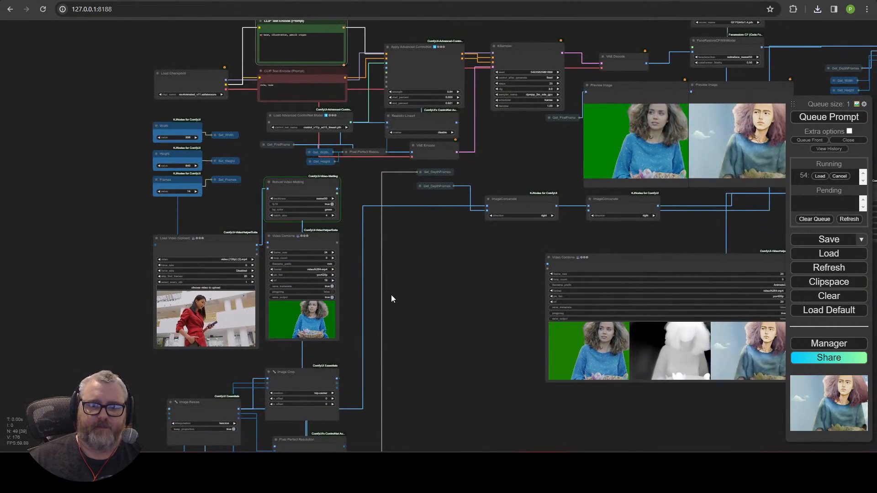
{"action": "left_click_drag", "start_coordinate": [391, 295], "coordinate": [426, 235]}
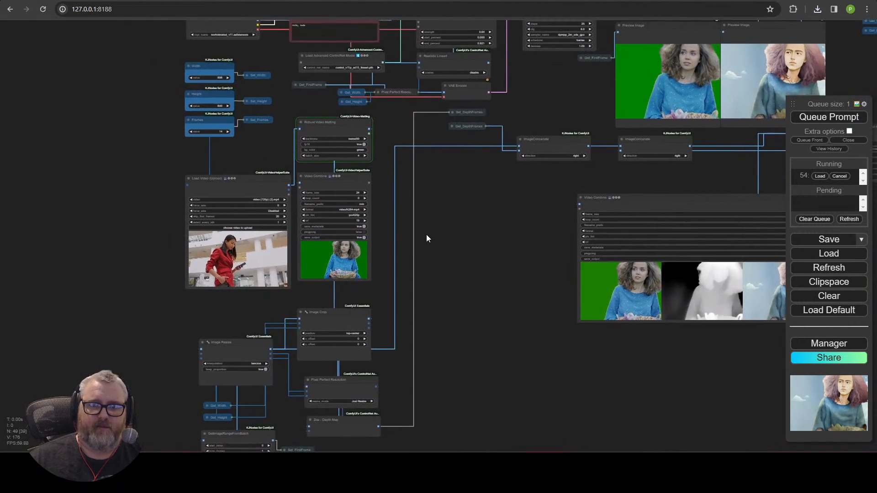
{"action": "scroll", "coordinate": [427, 235], "scroll_direction": "up", "scroll_amount": 5}
{"action": "left_click", "coordinate": [296, 182]}
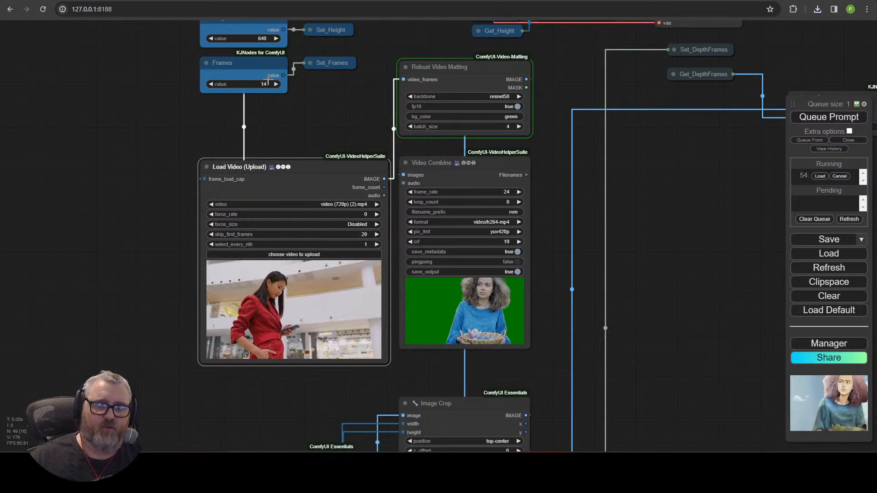
Step: Inspect the Image Crop, ImageConcanate and KSampler nodes and the two preview images
{"action": "scroll", "coordinate": [509, 315], "scroll_direction": "up", "scroll_amount": 10}
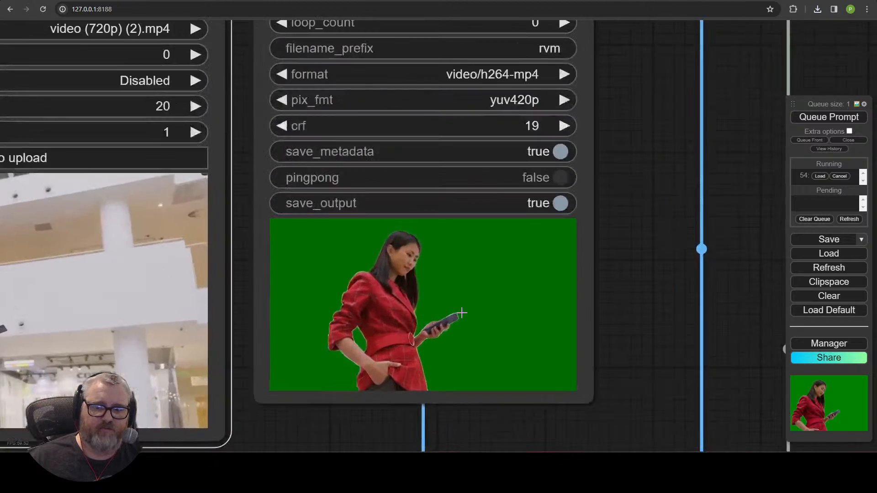
{"action": "left_click_drag", "start_coordinate": [639, 406], "coordinate": [517, 105]}
{"action": "scroll", "coordinate": [553, 122], "scroll_direction": "down", "scroll_amount": 13}
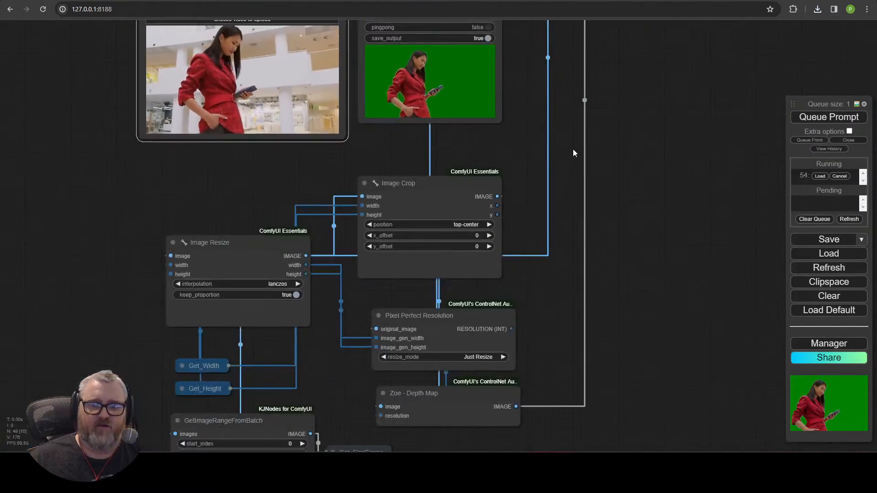
{"action": "left_click_drag", "start_coordinate": [638, 161], "coordinate": [288, 265]}
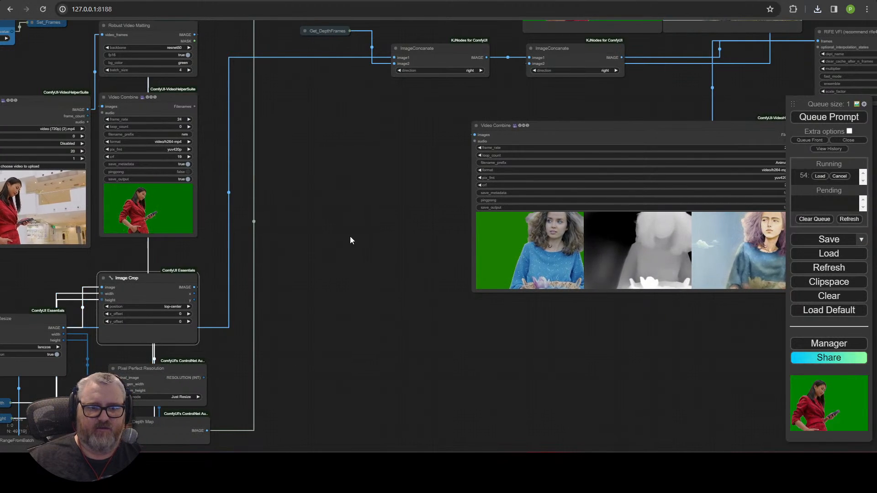
{"action": "left_click_drag", "start_coordinate": [350, 238], "coordinate": [311, 376]}
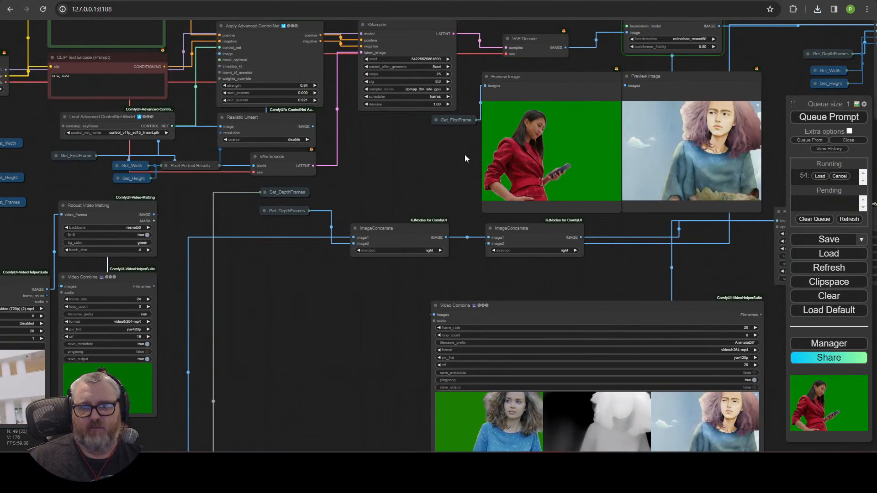
{"action": "left_click_drag", "start_coordinate": [464, 155], "coordinate": [167, 255]}
{"action": "scroll", "coordinate": [263, 231], "scroll_direction": "up", "scroll_amount": 5}
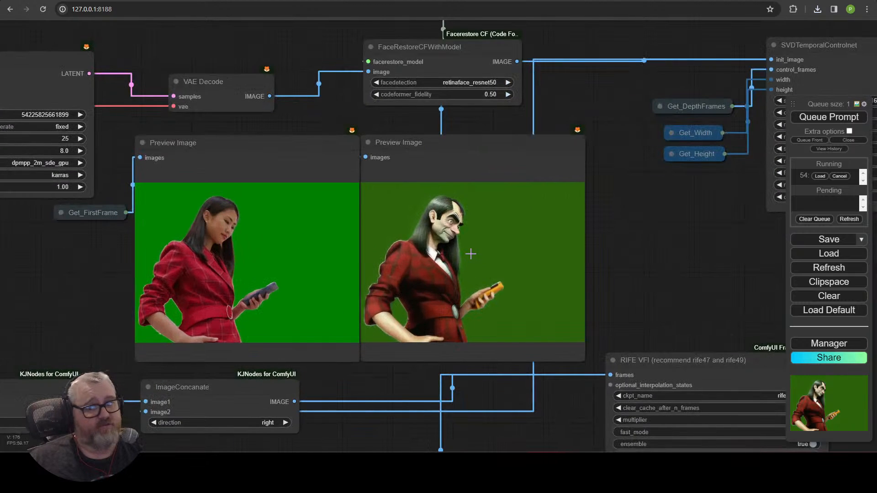
{"action": "scroll", "coordinate": [529, 257], "scroll_direction": "down", "scroll_amount": 4}
Step: Survey the RIFE VFI node, then the whole workflow graph
{"action": "left_click_drag", "start_coordinate": [591, 232], "coordinate": [533, 111]}
{"action": "scroll", "coordinate": [555, 179], "scroll_direction": "up", "scroll_amount": 1}
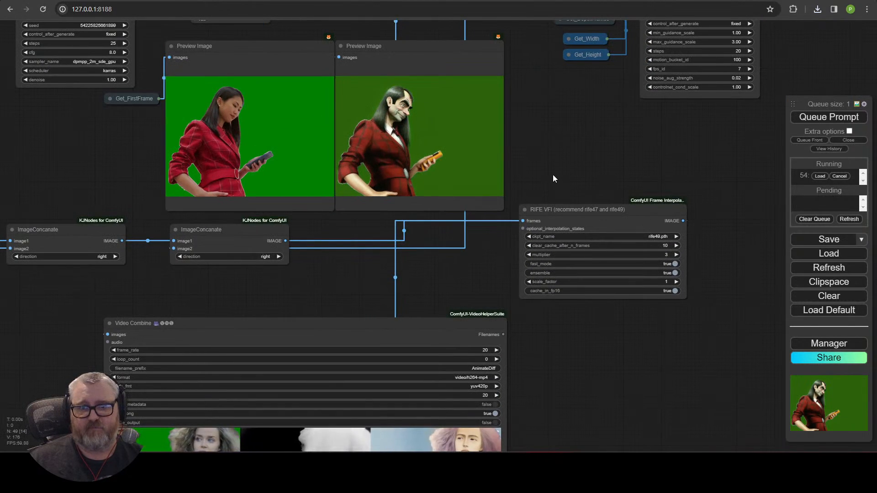
{"action": "scroll", "coordinate": [549, 315], "scroll_direction": "down", "scroll_amount": 5}
{"action": "left_click_drag", "start_coordinate": [580, 354], "coordinate": [617, 280]}
{"action": "scroll", "coordinate": [594, 223], "scroll_direction": "down", "scroll_amount": 2}
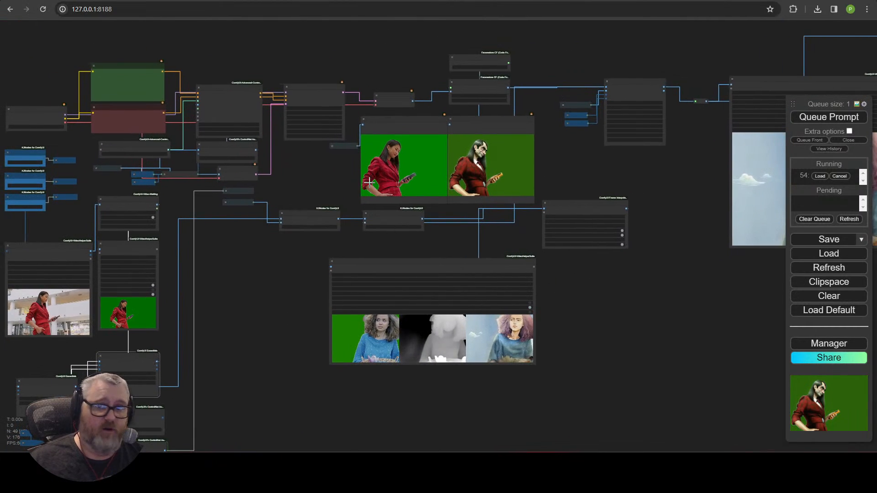
Step: Zoom in on the Robust Video Matting node beside the Load Video node
{"action": "left_click_drag", "start_coordinate": [285, 300], "coordinate": [571, 284]}
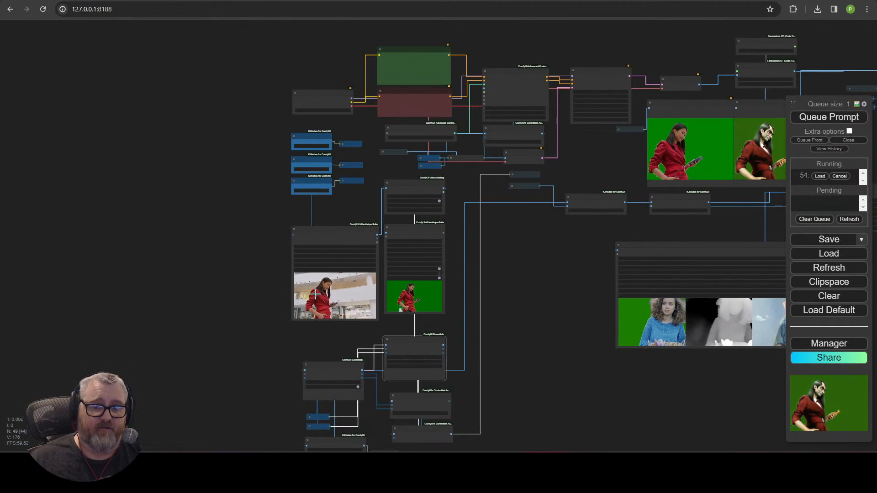
{"action": "scroll", "coordinate": [360, 314], "scroll_direction": "up", "scroll_amount": 11}
{"action": "left_click_drag", "start_coordinate": [507, 55], "coordinate": [489, 220]}
{"action": "left_click", "coordinate": [476, 116]}
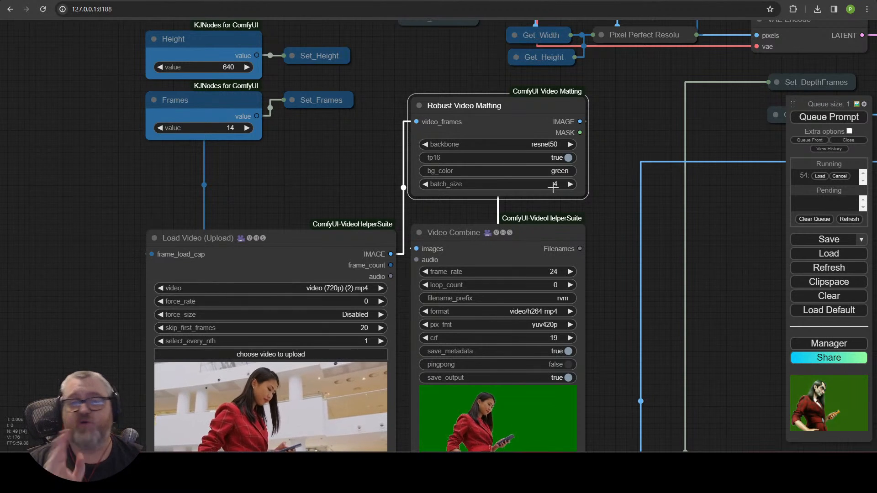
{"action": "scroll", "coordinate": [633, 158], "scroll_direction": "down", "scroll_amount": 6}
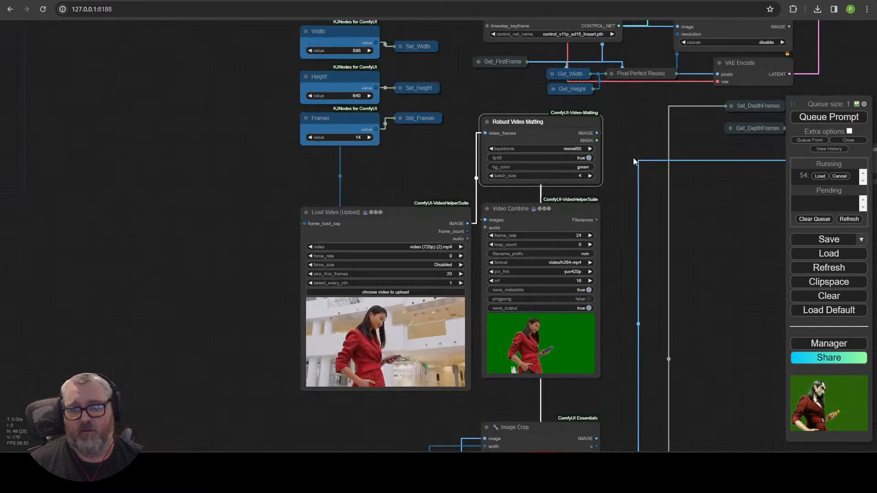
{"action": "left_click_drag", "start_coordinate": [633, 158], "coordinate": [75, 312]}
{"action": "left_click_drag", "start_coordinate": [339, 253], "coordinate": [335, 199]}
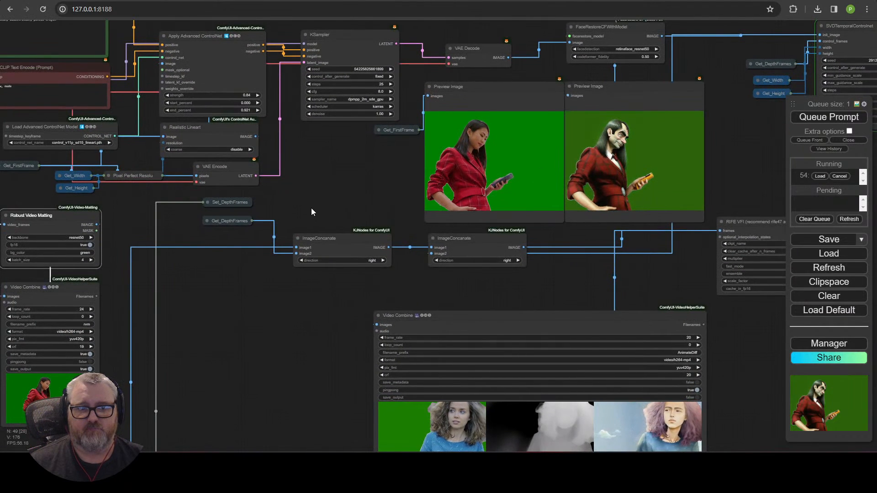
{"action": "left_click_drag", "start_coordinate": [206, 262], "coordinate": [415, 264]}
{"action": "scroll", "coordinate": [543, 250], "scroll_direction": "up", "scroll_amount": 5}
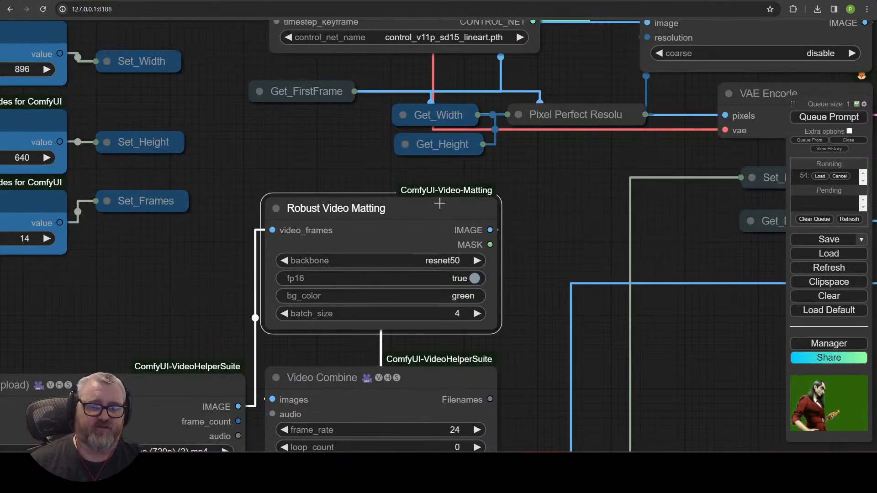
{"action": "left_click", "coordinate": [817, 346]}
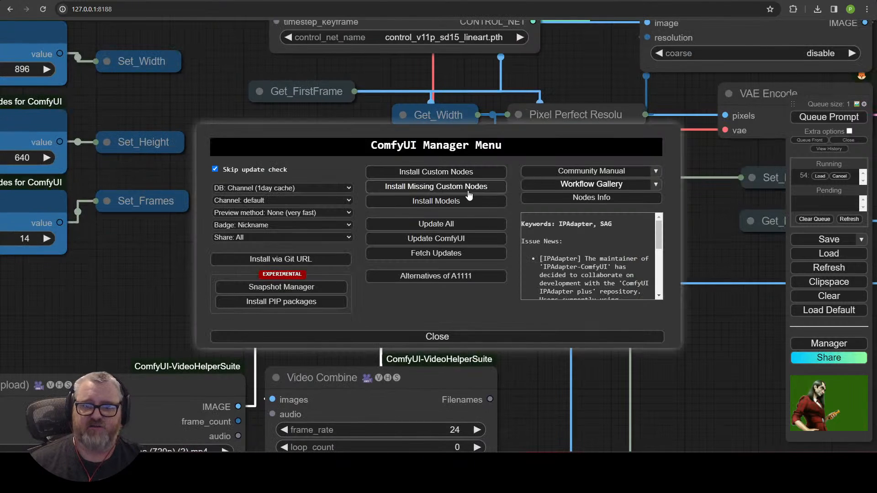
{"action": "left_click", "coordinate": [460, 172]}
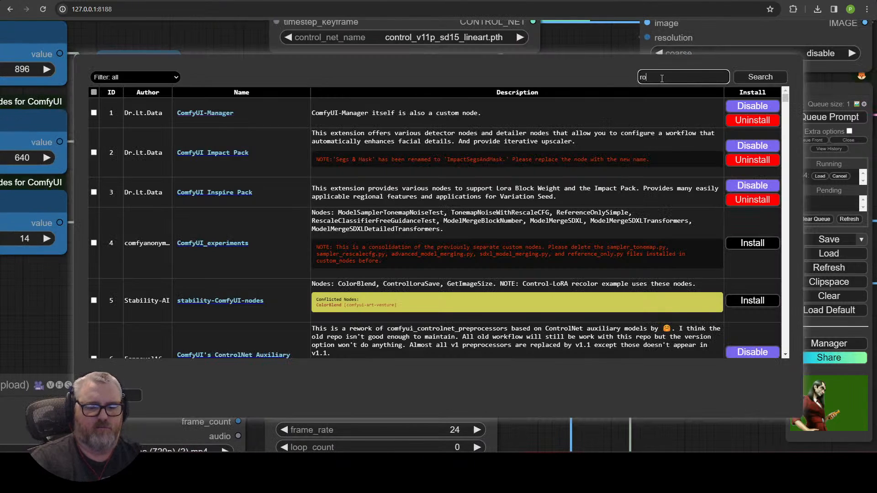
{"action": "left_click", "coordinate": [662, 78]}
{"action": "type", "text": "robust"}
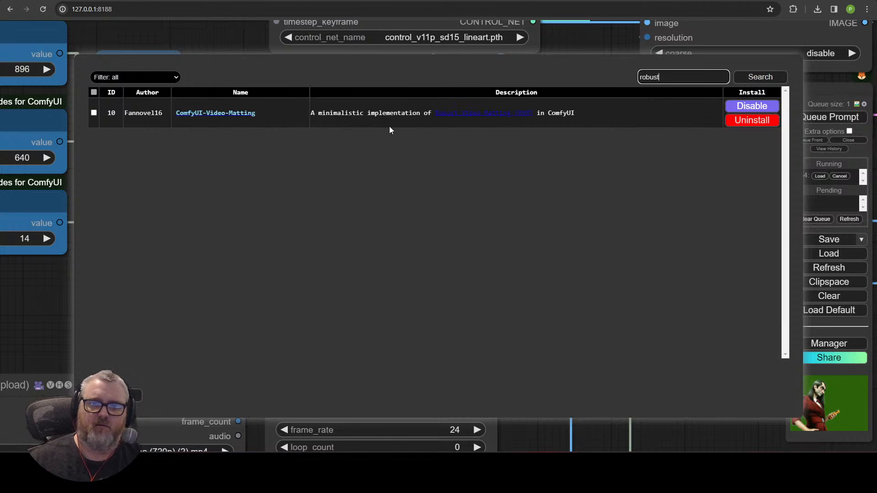
{"action": "left_click", "coordinate": [116, 396]}
{"action": "left_click", "coordinate": [506, 339]}
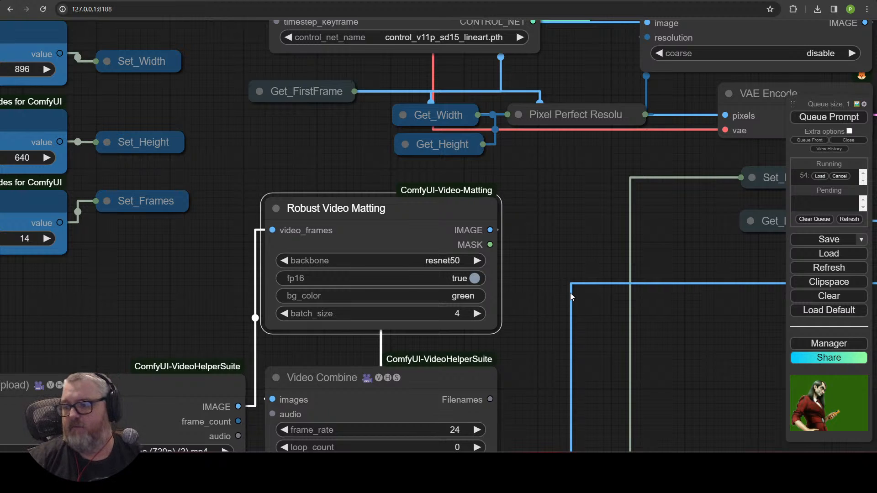
{"action": "scroll", "coordinate": [568, 338], "scroll_direction": "down", "scroll_amount": 7}
{"action": "left_click_drag", "start_coordinate": [590, 332], "coordinate": [233, 203]}
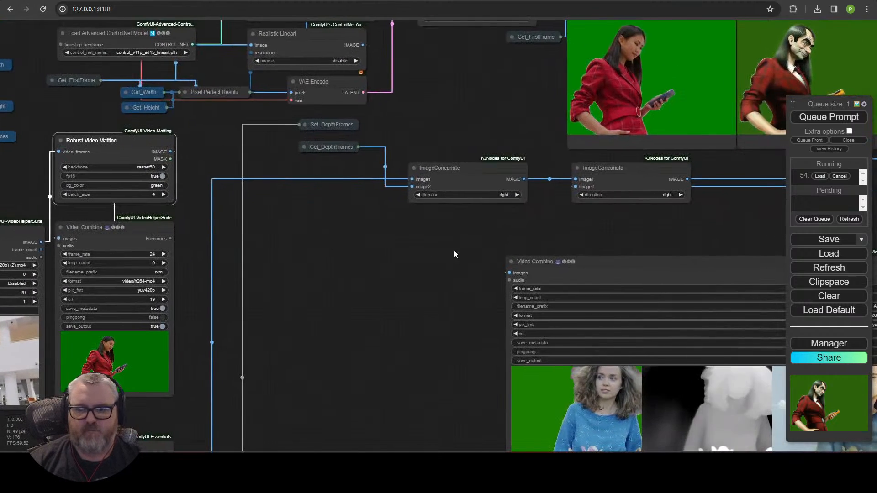
{"action": "left_click_drag", "start_coordinate": [733, 233], "coordinate": [31, 251]}
{"action": "left_click_drag", "start_coordinate": [402, 293], "coordinate": [577, 188]}
{"action": "scroll", "coordinate": [576, 187], "scroll_direction": "down", "scroll_amount": 5}
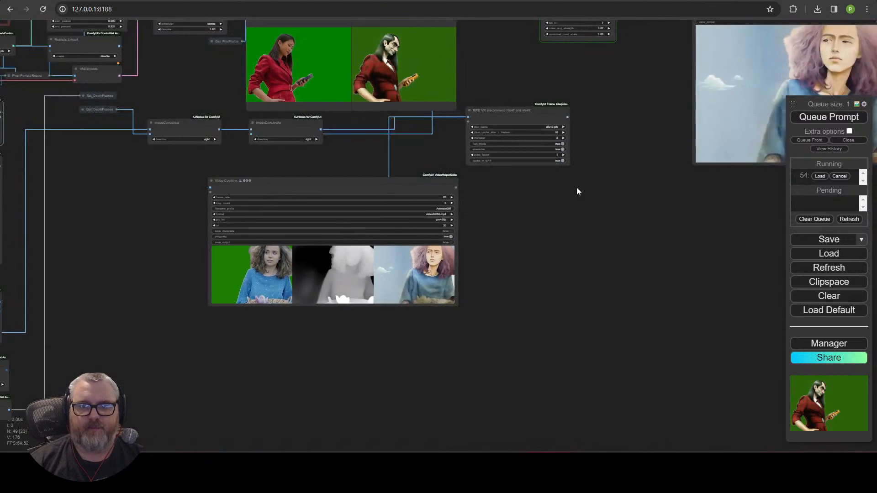
{"action": "left_click_drag", "start_coordinate": [595, 116], "coordinate": [484, 361]}
{"action": "scroll", "coordinate": [483, 361], "scroll_direction": "up", "scroll_amount": 6}
{"action": "left_click_drag", "start_coordinate": [284, 298], "coordinate": [522, 317]}
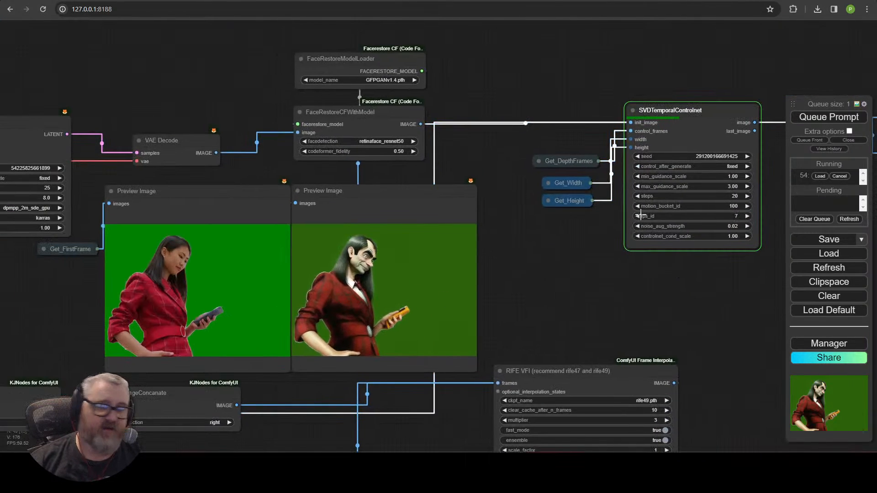
{"action": "scroll", "coordinate": [581, 274], "scroll_direction": "down", "scroll_amount": 5}
{"action": "left_click_drag", "start_coordinate": [616, 291], "coordinate": [759, 64]}
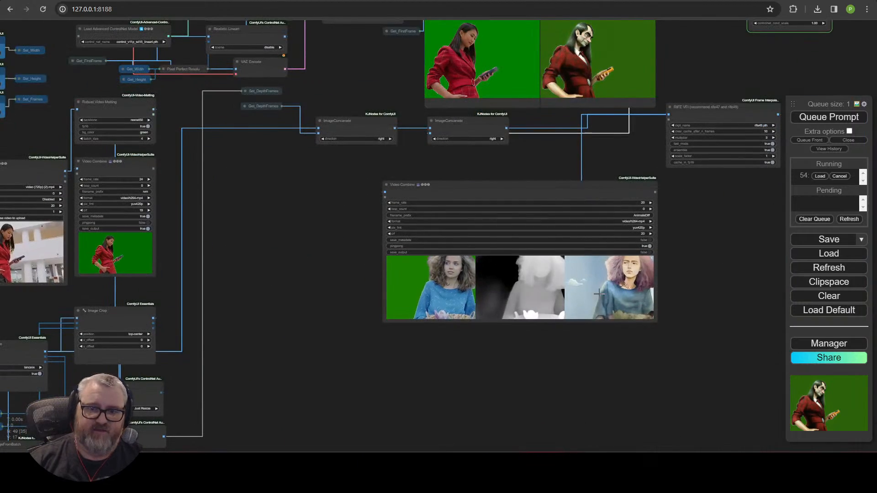
{"action": "left_click_drag", "start_coordinate": [249, 234], "coordinate": [383, 27]}
{"action": "left_click_drag", "start_coordinate": [342, 64], "coordinate": [142, 426]}
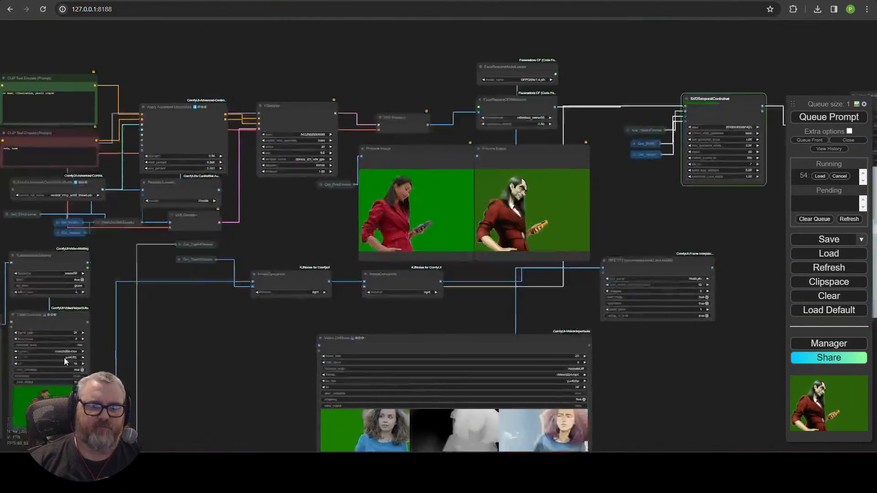
{"action": "left_click_drag", "start_coordinate": [444, 417], "coordinate": [259, 283]}
{"action": "left_click_drag", "start_coordinate": [501, 213], "coordinate": [352, 392]}
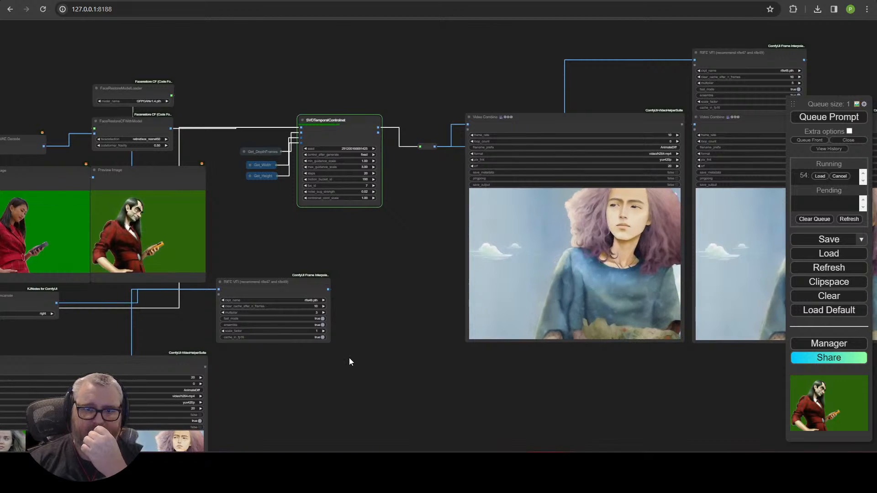
{"action": "left_click_drag", "start_coordinate": [332, 264], "coordinate": [493, 243]}
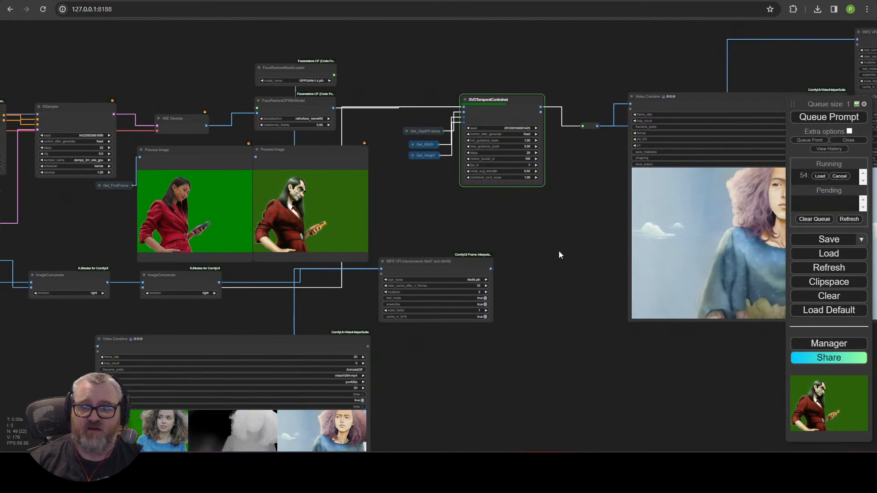
{"action": "left_click_drag", "start_coordinate": [560, 254], "coordinate": [370, 271]}
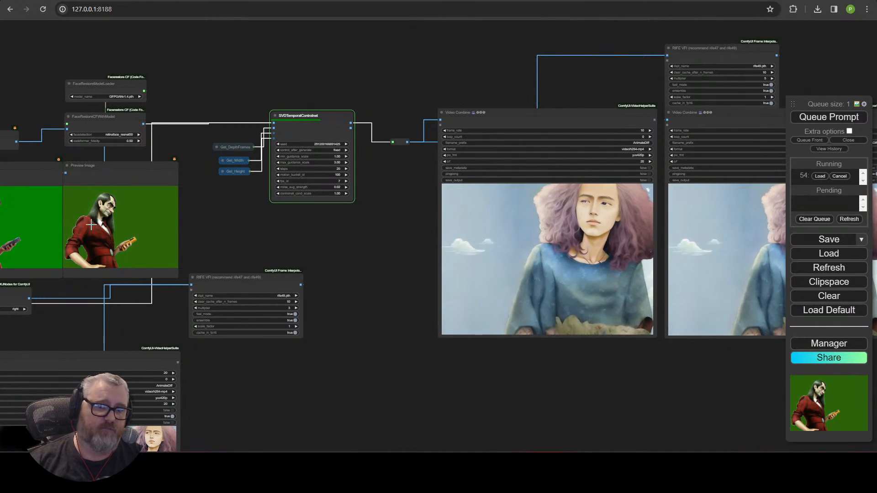
{"action": "scroll", "coordinate": [321, 254], "scroll_direction": "down", "scroll_amount": 2}
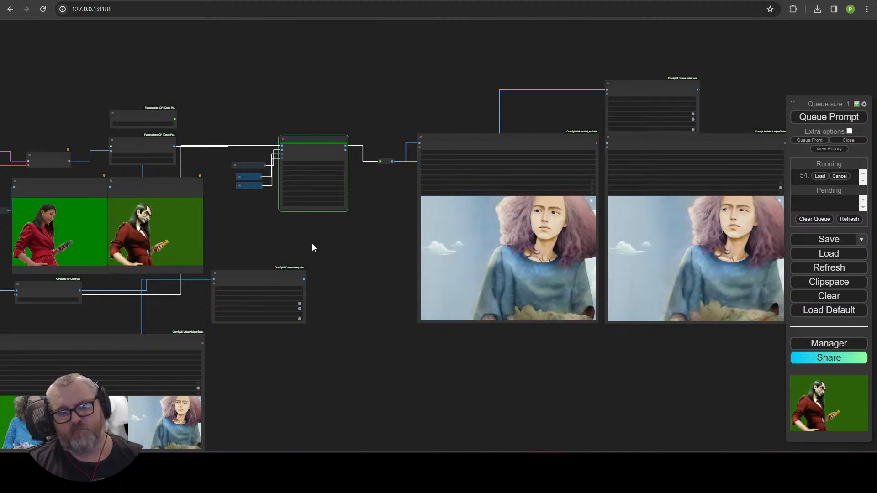
Step: Pan to the SVDTemporalControlnet node and the Mr Bean video output
{"action": "scroll", "coordinate": [312, 247], "scroll_direction": "up", "scroll_amount": 5}
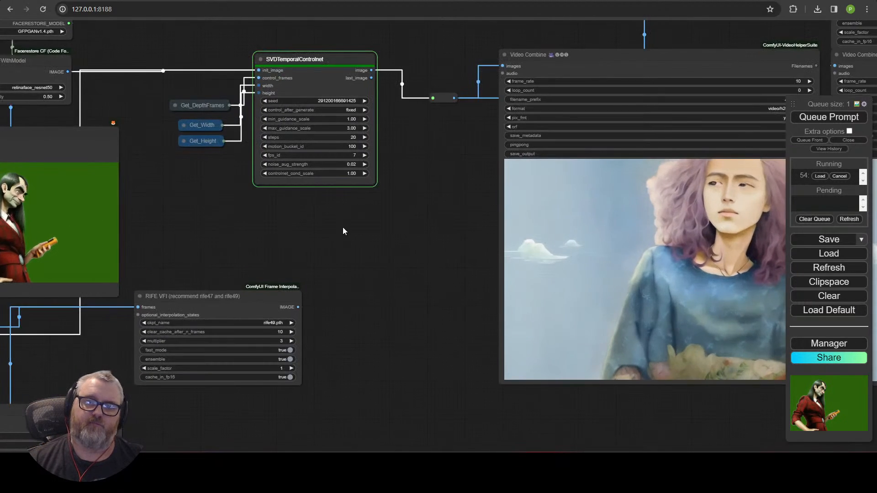
{"action": "left_click_drag", "start_coordinate": [343, 227], "coordinate": [113, 235]}
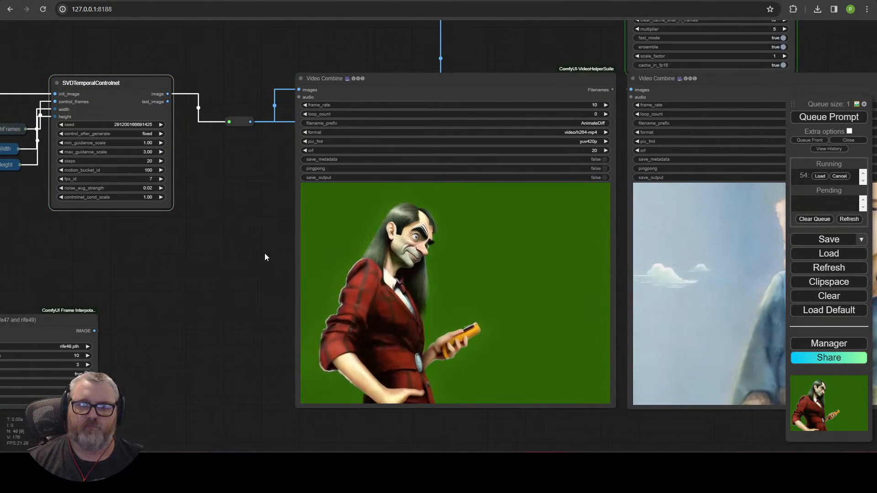
{"action": "scroll", "coordinate": [265, 253], "scroll_direction": "down", "scroll_amount": 4}
{"action": "left_click_drag", "start_coordinate": [261, 254], "coordinate": [159, 241]}
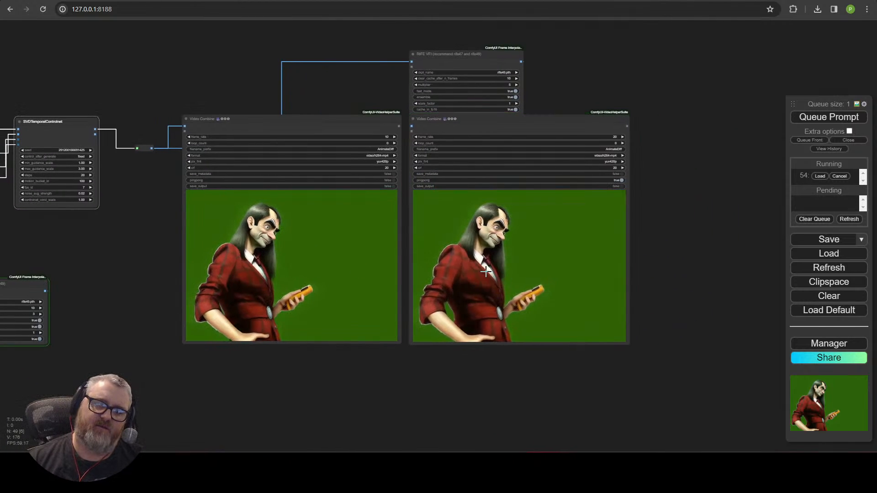
Step: Centre the side-by-side preview of the woman, her depth map and the cartoon man
{"action": "scroll", "coordinate": [523, 355], "scroll_direction": "up", "scroll_amount": 4}
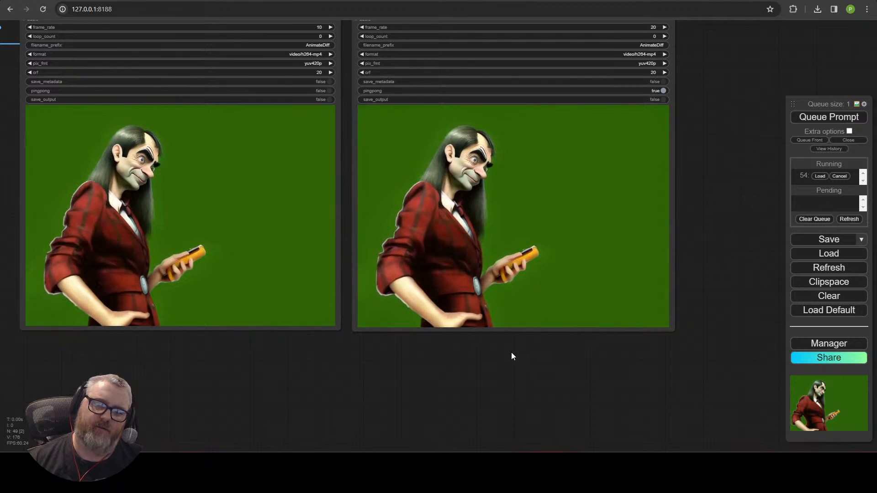
{"action": "scroll", "coordinate": [512, 353], "scroll_direction": "down", "scroll_amount": 5}
{"action": "left_click_drag", "start_coordinate": [146, 412], "coordinate": [687, 374]}
{"action": "scroll", "coordinate": [544, 383], "scroll_direction": "up", "scroll_amount": 10}
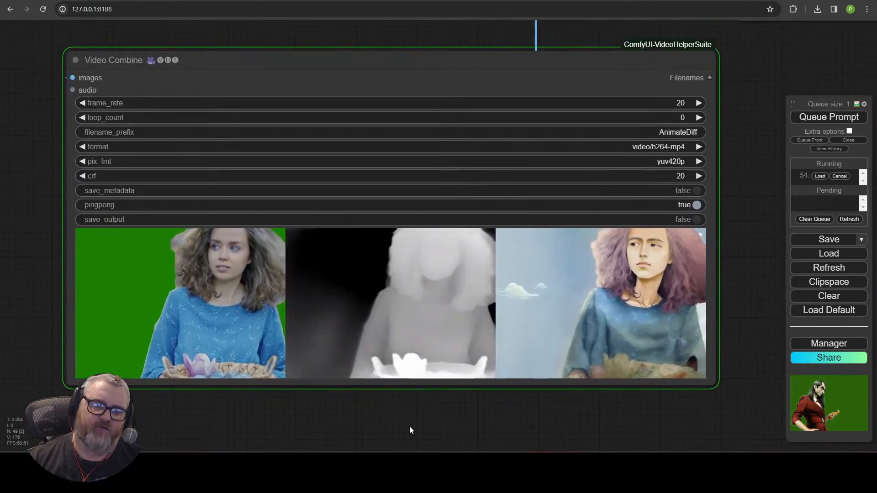
{"action": "scroll", "coordinate": [410, 426], "scroll_direction": "up", "scroll_amount": 1}
{"action": "left_click_drag", "start_coordinate": [410, 425], "coordinate": [435, 445]}
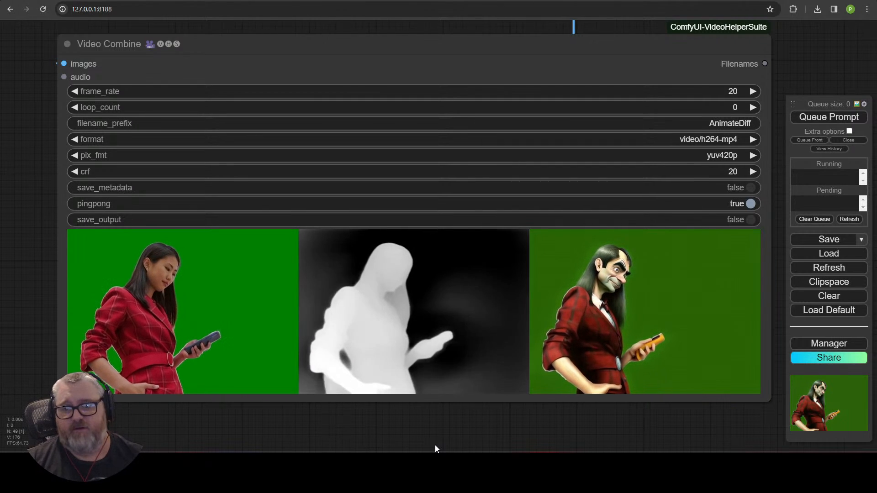
{"action": "scroll", "coordinate": [82, 240], "scroll_direction": "down", "scroll_amount": 1}
{"action": "scroll", "coordinate": [82, 240], "scroll_direction": "down", "scroll_amount": 8}
Step: Set the Load Video node's select_every_nth to 2
{"action": "left_click_drag", "start_coordinate": [59, 218], "coordinate": [593, 304]}
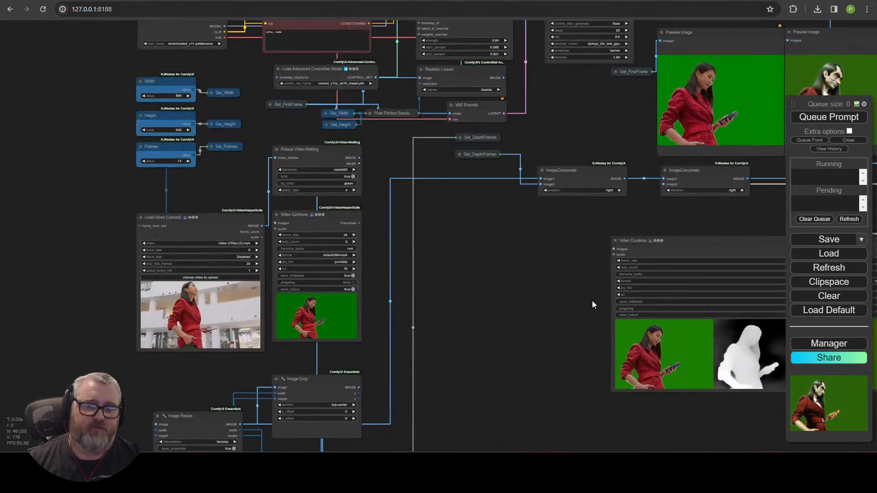
{"action": "scroll", "coordinate": [299, 273], "scroll_direction": "up", "scroll_amount": 4}
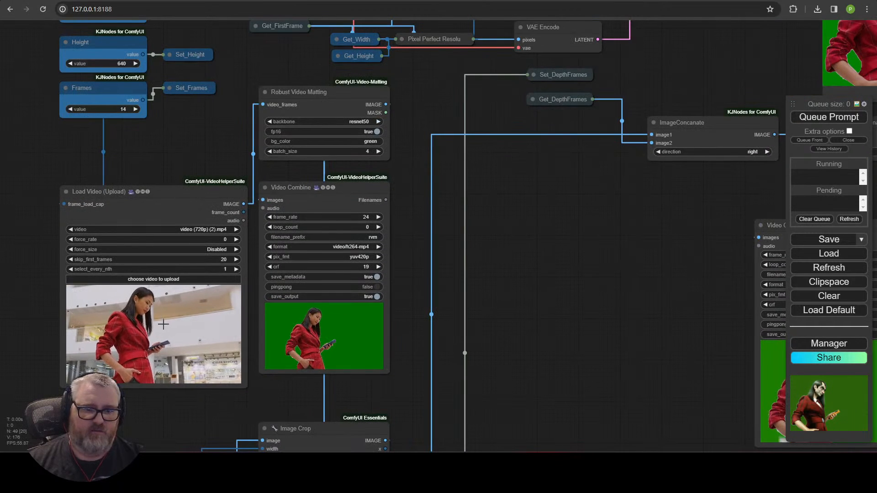
{"action": "left_click_drag", "start_coordinate": [546, 343], "coordinate": [63, 45]}
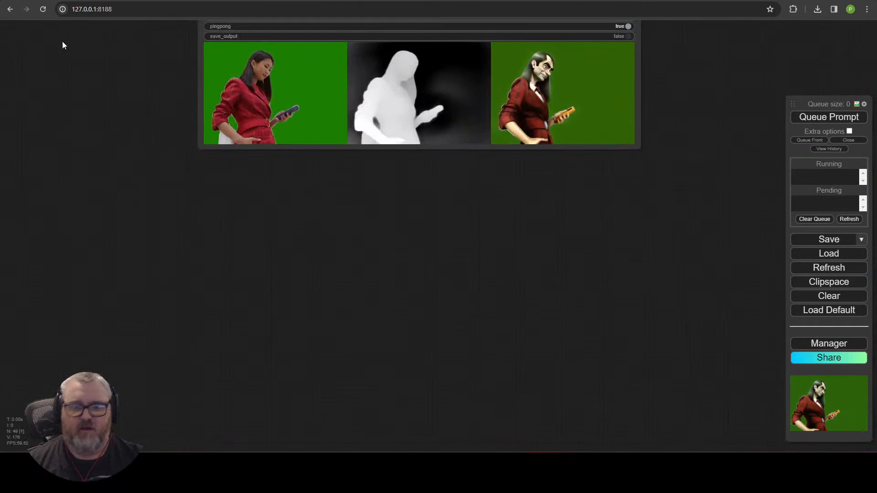
{"action": "left_click_drag", "start_coordinate": [89, 129], "coordinate": [472, 435]}
{"action": "scroll", "coordinate": [478, 366], "scroll_direction": "up", "scroll_amount": 5}
{"action": "left_click_drag", "start_coordinate": [480, 361], "coordinate": [876, 352]}
{"action": "left_click_drag", "start_coordinate": [99, 196], "coordinate": [16, 114]}
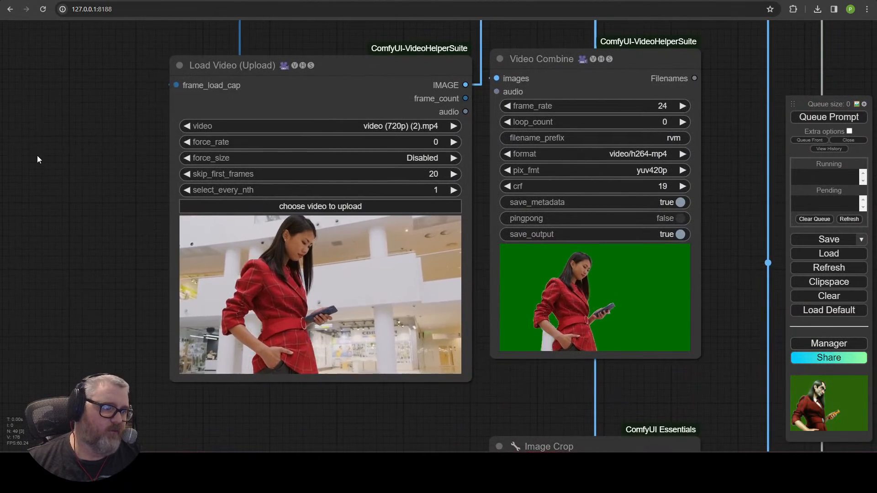
{"action": "left_click", "coordinate": [294, 92]}
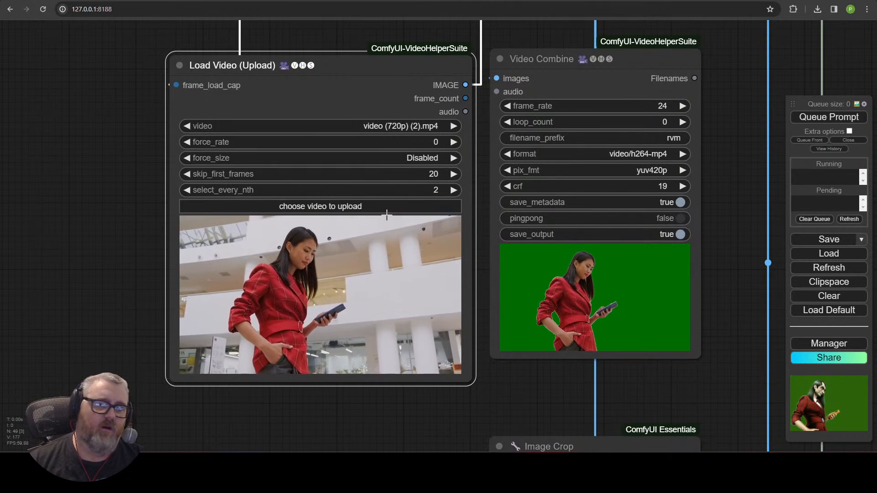
{"action": "scroll", "coordinate": [183, 179], "scroll_direction": "up", "scroll_amount": 5}
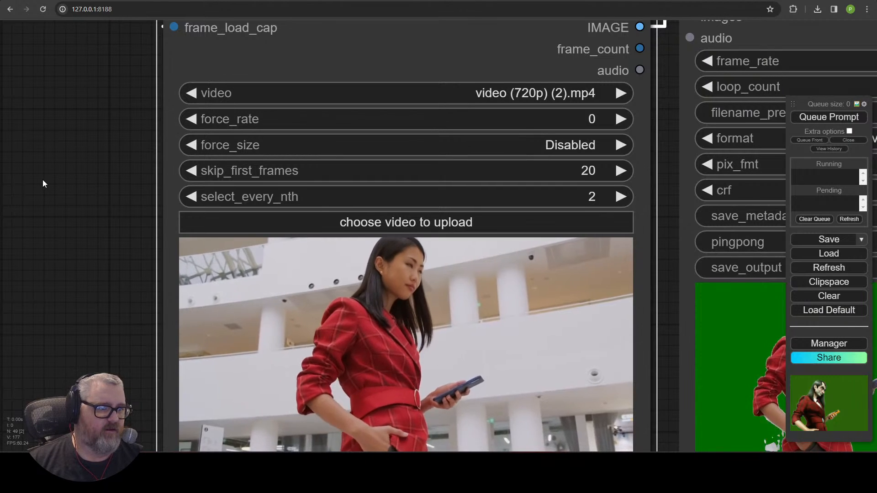
{"action": "left_click", "coordinate": [43, 180]}
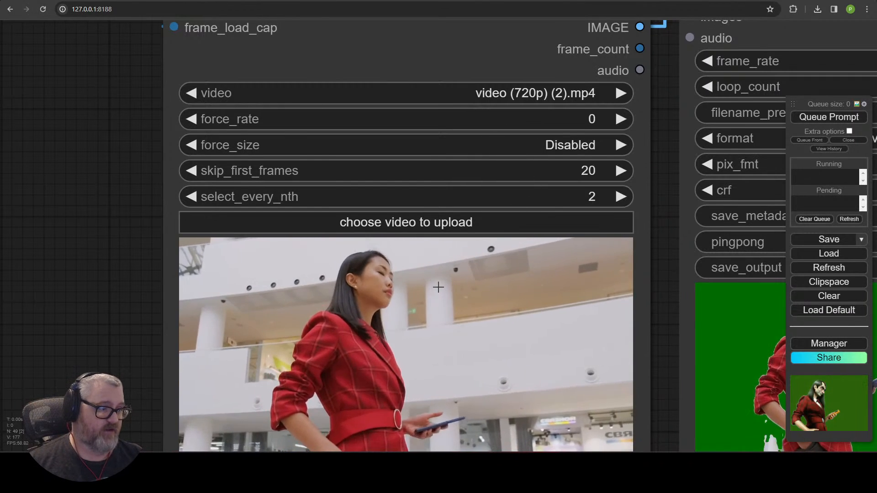
Step: After checking the comparison preview, raise select_every_nth to 3
{"action": "scroll", "coordinate": [438, 287], "scroll_direction": "down", "scroll_amount": 9}
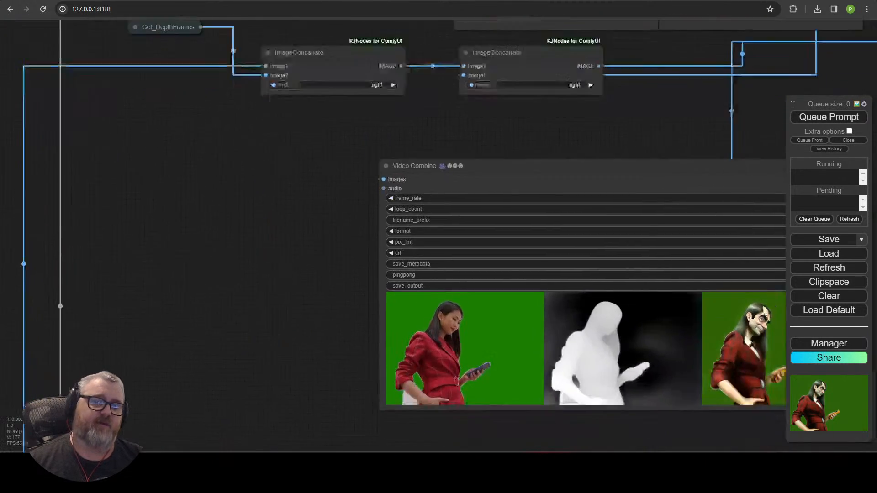
{"action": "left_click_drag", "start_coordinate": [356, 396], "coordinate": [225, 240]}
{"action": "scroll", "coordinate": [430, 263], "scroll_direction": "up", "scroll_amount": 5}
{"action": "left_click_drag", "start_coordinate": [437, 270], "coordinate": [219, 372]}
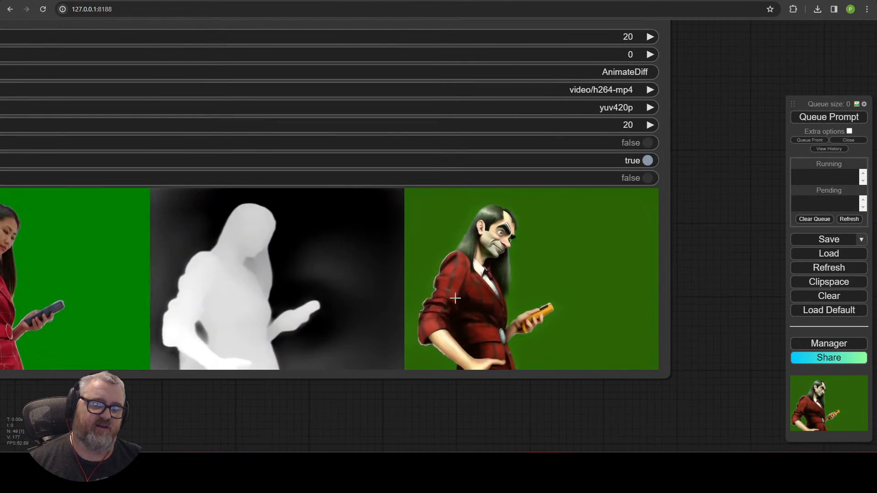
{"action": "scroll", "coordinate": [239, 372], "scroll_direction": "down", "scroll_amount": 4}
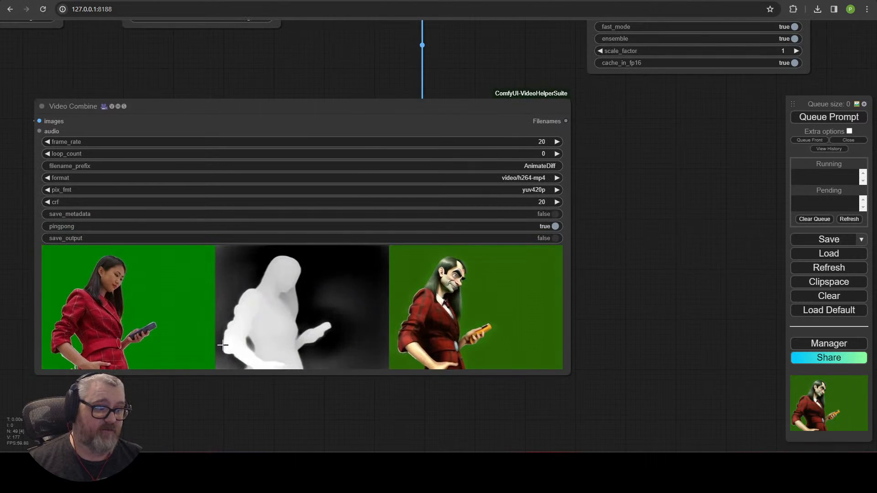
{"action": "left_click_drag", "start_coordinate": [33, 256], "coordinate": [859, 265]}
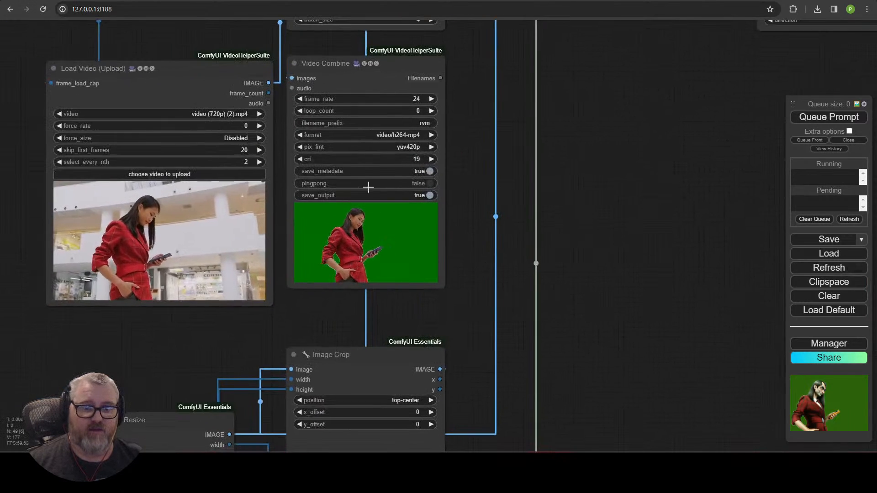
{"action": "left_click", "coordinate": [258, 163]}
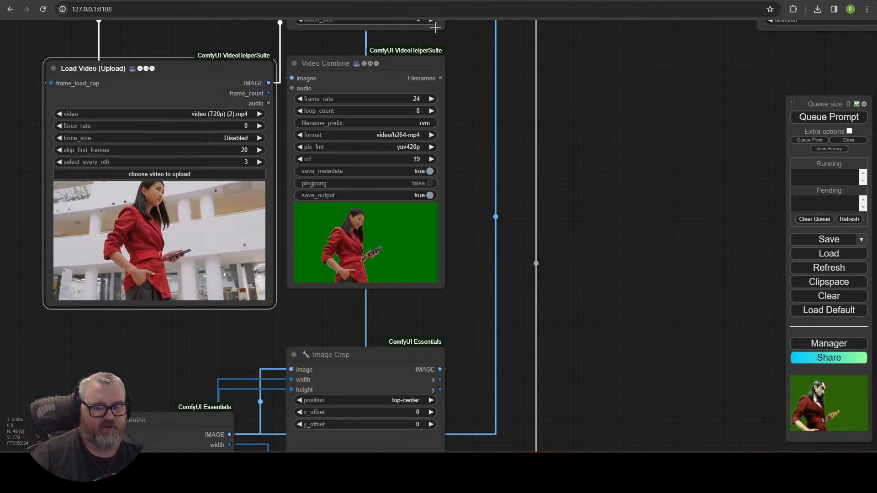
Step: Inspect the green-screen and comparison previews and Load Video's Width, Height and Frames settings
{"action": "scroll", "coordinate": [532, 82], "scroll_direction": "down", "scroll_amount": 5}
{"action": "left_click_drag", "start_coordinate": [635, 130], "coordinate": [459, 243]}
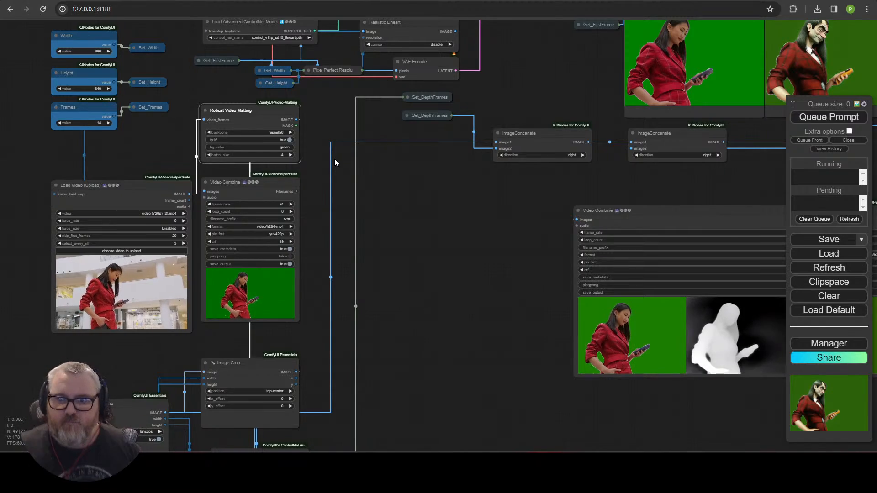
{"action": "left_click_drag", "start_coordinate": [409, 201], "coordinate": [493, 110]}
{"action": "scroll", "coordinate": [484, 128], "scroll_direction": "up", "scroll_amount": 4}
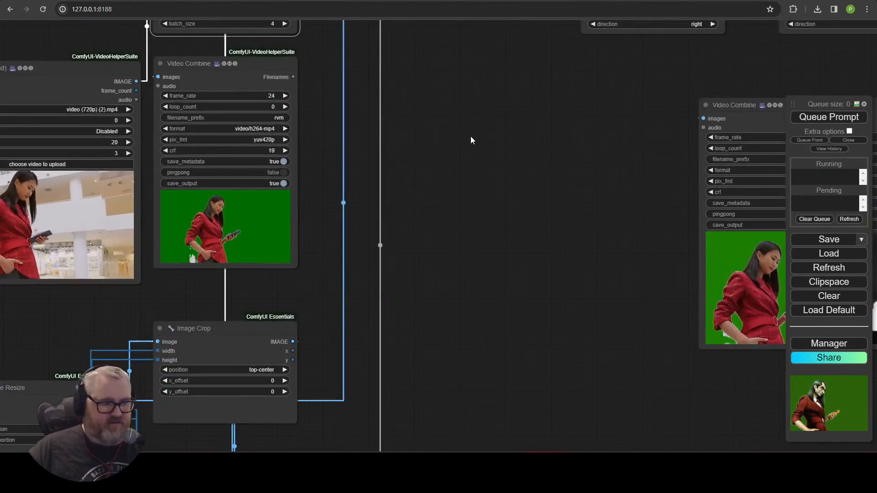
{"action": "left_click_drag", "start_coordinate": [472, 137], "coordinate": [580, 149]}
{"action": "scroll", "coordinate": [548, 149], "scroll_direction": "up", "scroll_amount": 3}
{"action": "left_click_drag", "start_coordinate": [501, 148], "coordinate": [615, 191]}
{"action": "scroll", "coordinate": [672, 187], "scroll_direction": "down", "scroll_amount": 2}
{"action": "left_click_drag", "start_coordinate": [568, 165], "coordinate": [540, 229]}
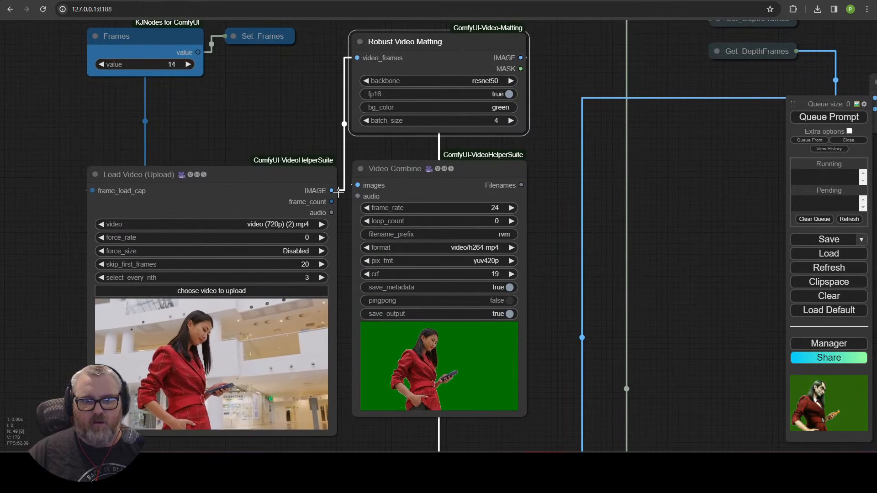
{"action": "left_click_drag", "start_coordinate": [248, 114], "coordinate": [314, 33]}
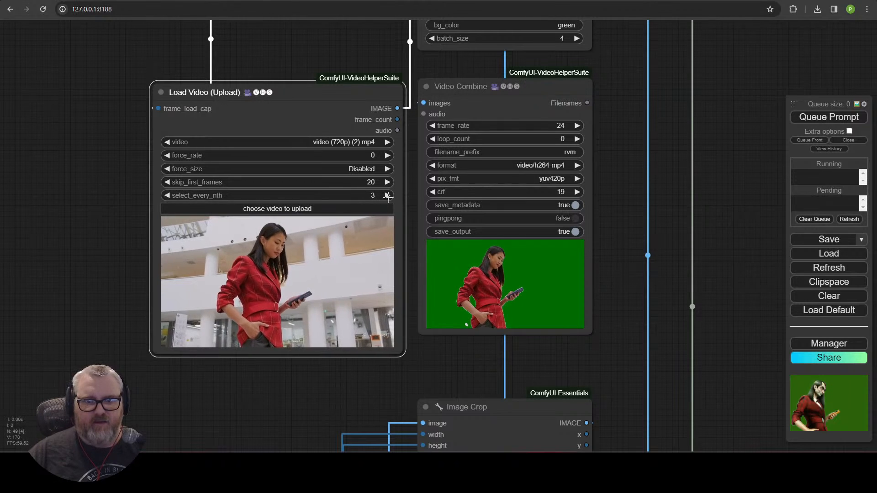
Step: Move past the comparison output and centre the RIFE VFI frame-interpolation node
{"action": "left_click_drag", "start_coordinate": [779, 290], "coordinate": [135, 299]}
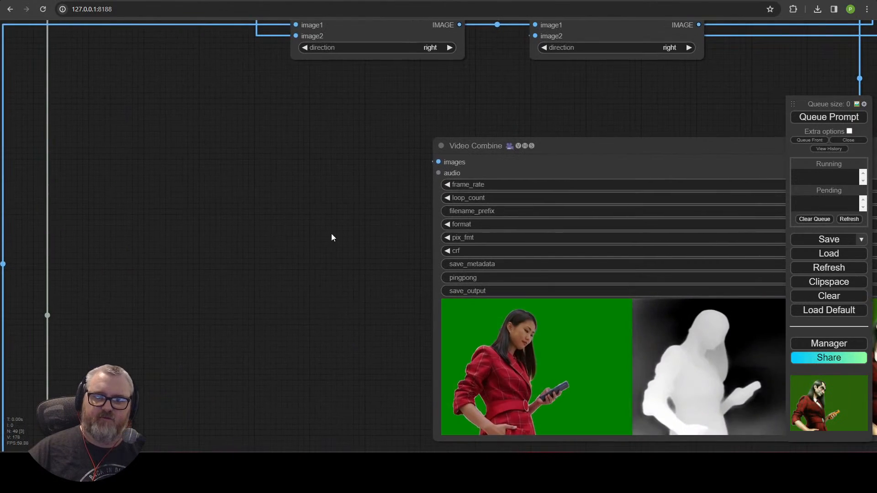
{"action": "left_click_drag", "start_coordinate": [404, 241], "coordinate": [39, 234]}
{"action": "scroll", "coordinate": [428, 164], "scroll_direction": "down", "scroll_amount": 3}
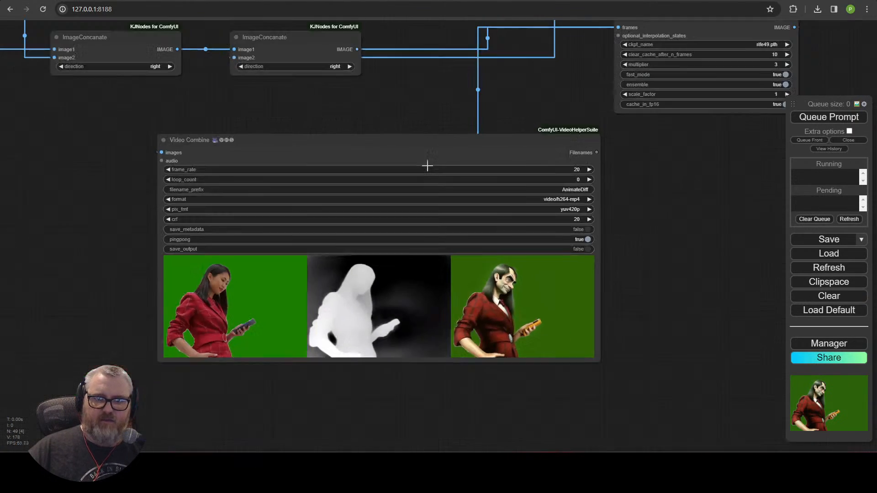
{"action": "left_click_drag", "start_coordinate": [416, 130], "coordinate": [287, 374]}
{"action": "scroll", "coordinate": [529, 283], "scroll_direction": "up", "scroll_amount": 5}
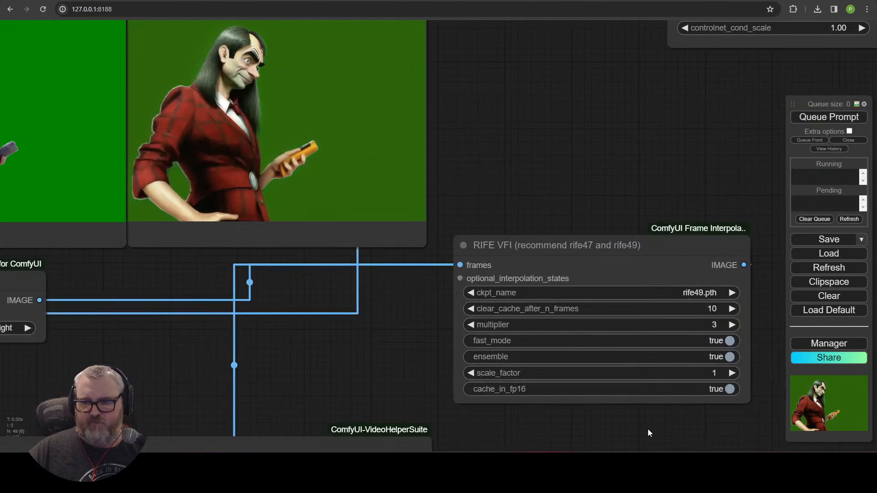
{"action": "left_click_drag", "start_coordinate": [649, 433], "coordinate": [434, 412]}
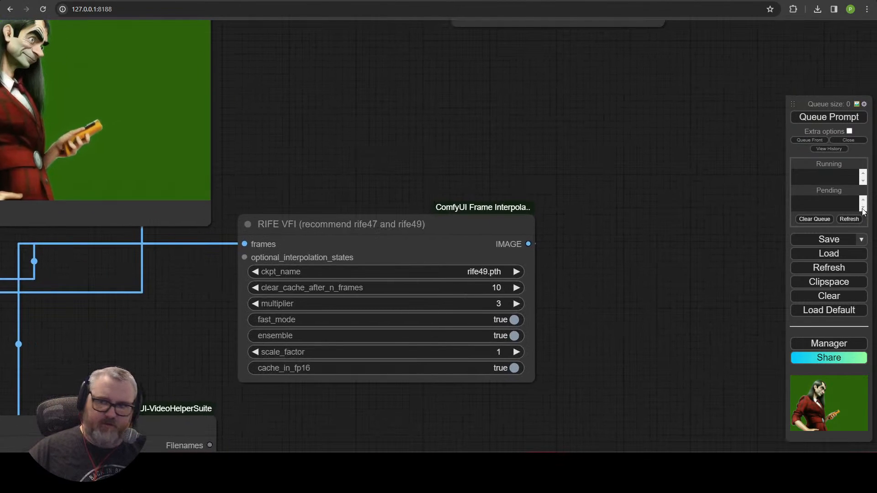
Step: Survey the workflow, enlarging the green-screen matting preview and the final output preview
{"action": "scroll", "coordinate": [452, 201], "scroll_direction": "down", "scroll_amount": 10}
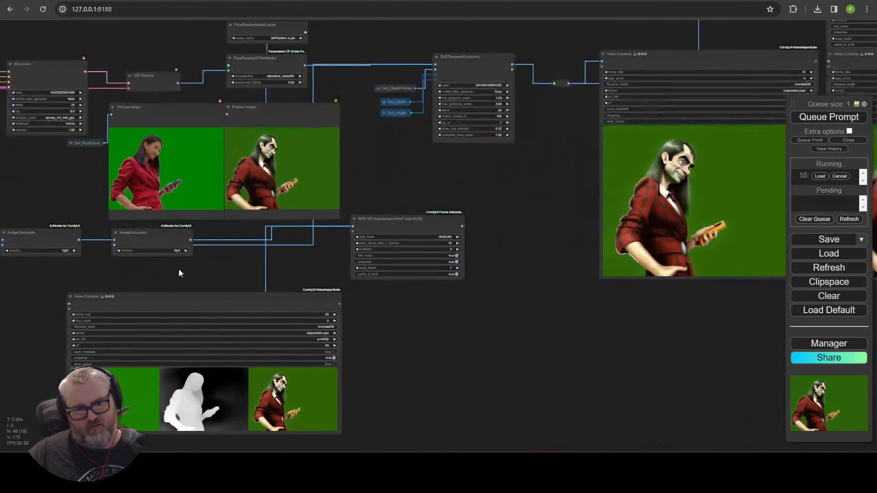
{"action": "left_click_drag", "start_coordinate": [179, 269], "coordinate": [459, 216]}
{"action": "left_click_drag", "start_coordinate": [254, 243], "coordinate": [383, 235]}
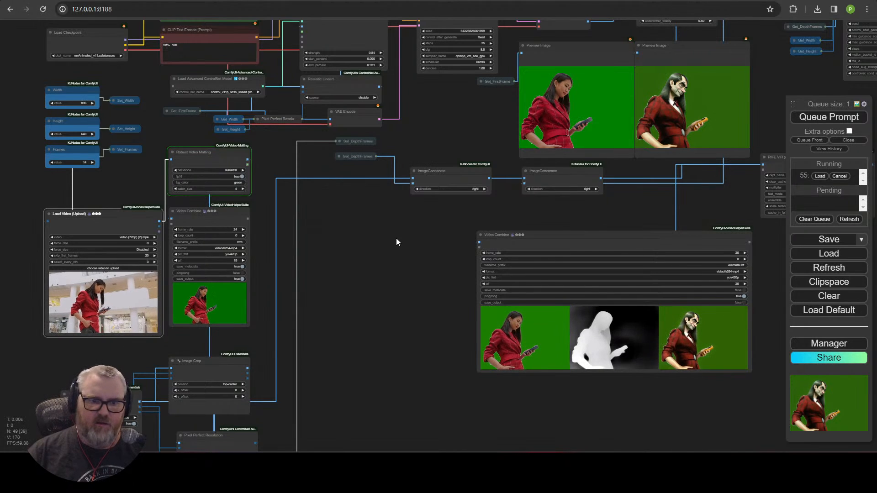
{"action": "scroll", "coordinate": [273, 307], "scroll_direction": "up", "scroll_amount": 10}
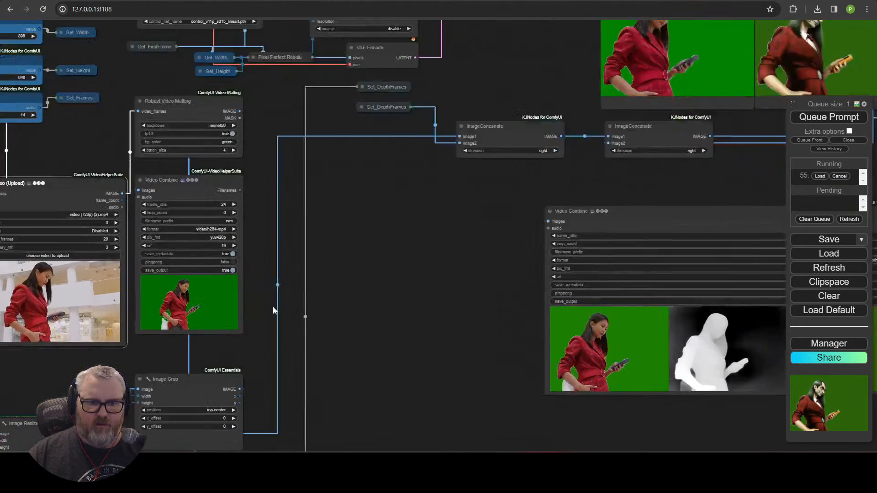
{"action": "scroll", "coordinate": [276, 319], "scroll_direction": "up", "scroll_amount": 3}
{"action": "left_click_drag", "start_coordinate": [276, 318], "coordinate": [578, 316]}
{"action": "scroll", "coordinate": [578, 315], "scroll_direction": "up", "scroll_amount": 4}
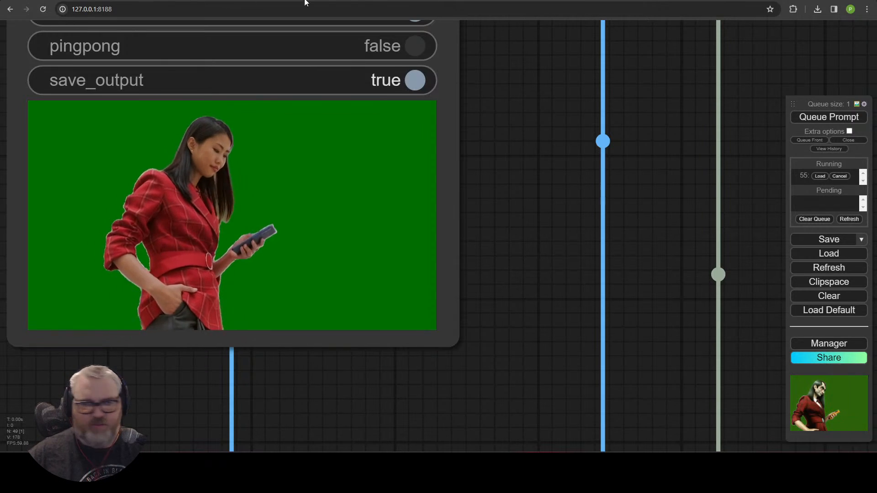
{"action": "scroll", "coordinate": [653, 219], "scroll_direction": "down", "scroll_amount": 8}
{"action": "scroll", "coordinate": [675, 230], "scroll_direction": "down", "scroll_amount": 3}
{"action": "left_click_drag", "start_coordinate": [676, 230], "coordinate": [225, 292]}
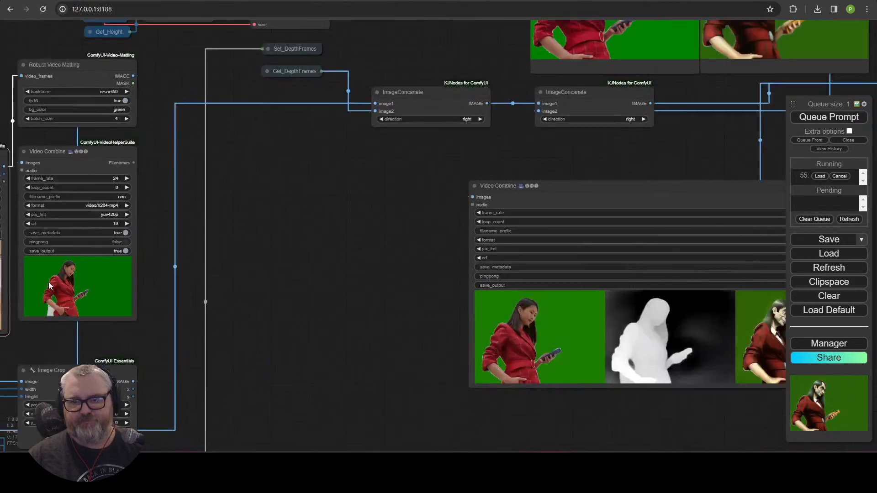
{"action": "left_click_drag", "start_coordinate": [473, 201], "coordinate": [229, 262]}
{"action": "scroll", "coordinate": [229, 261], "scroll_direction": "down", "scroll_amount": 6}
{"action": "left_click_drag", "start_coordinate": [224, 157], "coordinate": [132, 198]}
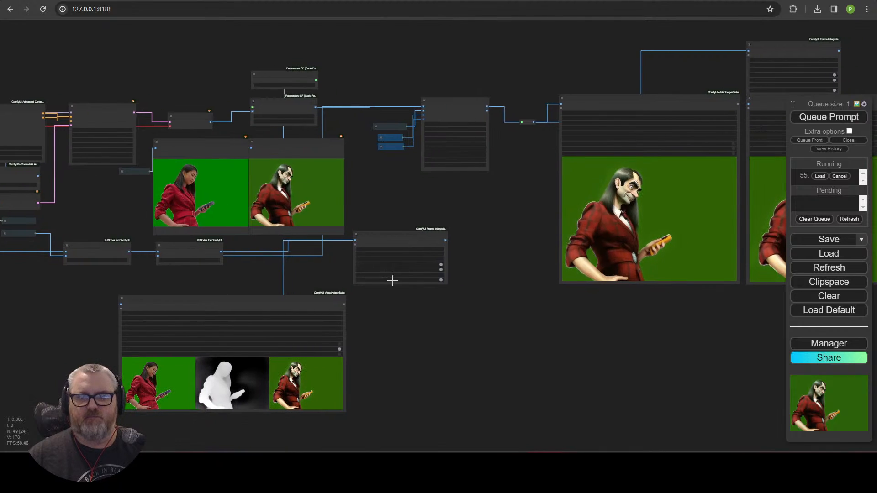
Step: Drag the Load Video node up and left toward Robust Video Matting
{"action": "left_click_drag", "start_coordinate": [425, 333], "coordinate": [583, 337]}
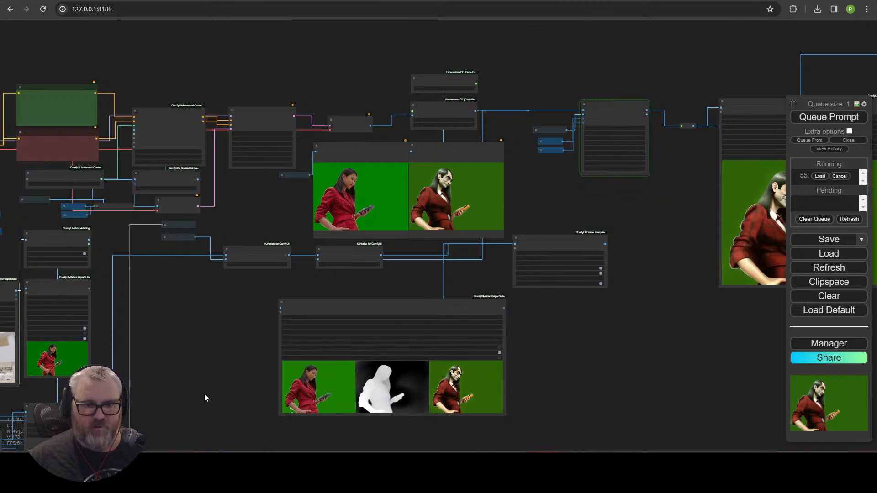
{"action": "left_click_drag", "start_coordinate": [169, 384], "coordinate": [559, 307]}
{"action": "scroll", "coordinate": [559, 306], "scroll_direction": "down", "scroll_amount": 1}
{"action": "scroll", "coordinate": [559, 306], "scroll_direction": "up", "scroll_amount": 10}
{"action": "left_click_drag", "start_coordinate": [462, 162], "coordinate": [625, 297]}
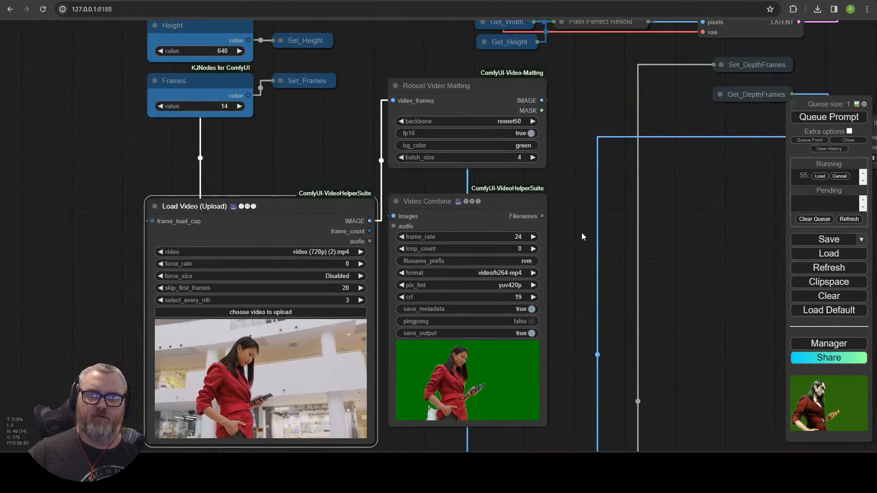
{"action": "scroll", "coordinate": [613, 200], "scroll_direction": "up", "scroll_amount": 2}
{"action": "left_click_drag", "start_coordinate": [582, 234], "coordinate": [625, 223]}
{"action": "scroll", "coordinate": [613, 200], "scroll_direction": "down", "scroll_amount": 2}
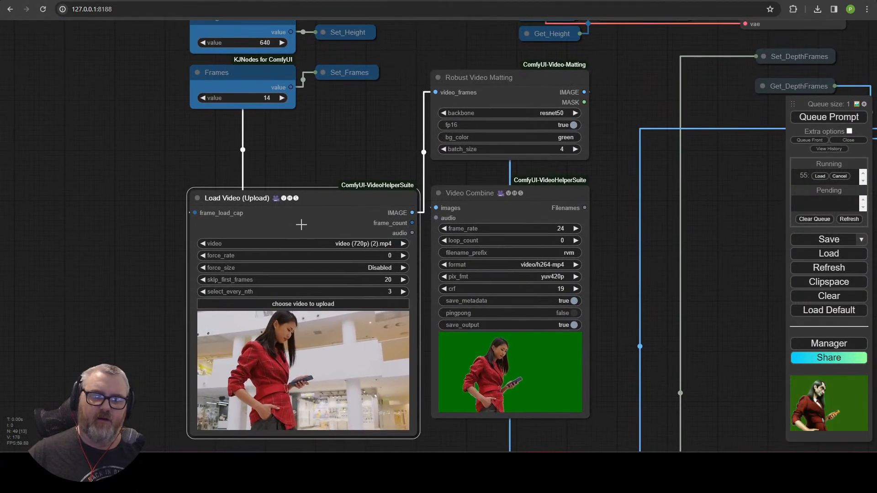
{"action": "left_click_drag", "start_coordinate": [301, 224], "coordinate": [274, 191]}
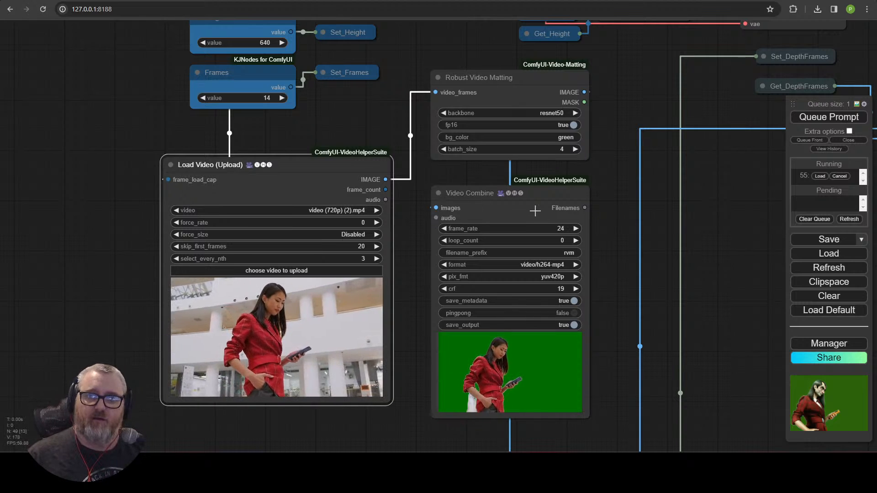
Step: Toggle bypass on Robust Video Matting off and back on with Ctrl+B
{"action": "left_click", "coordinate": [491, 76]}
{"action": "key", "text": "ctrl+b"}
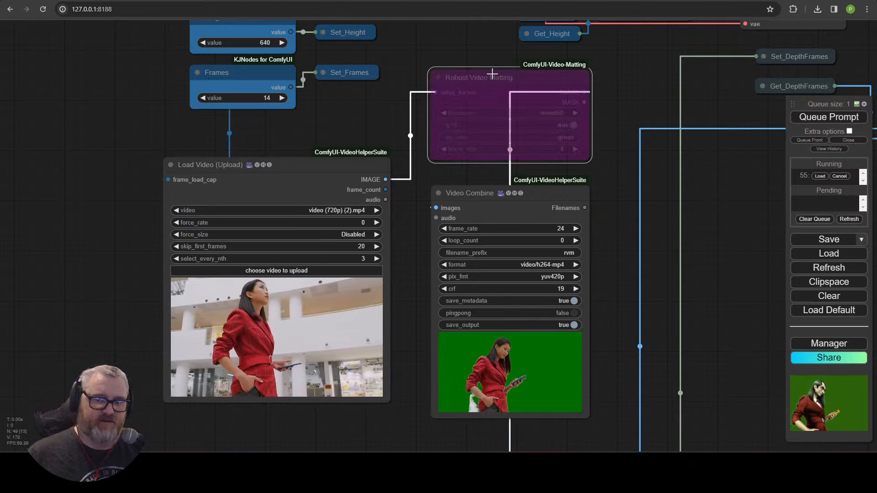
{"action": "key", "text": "ctrl+b"}
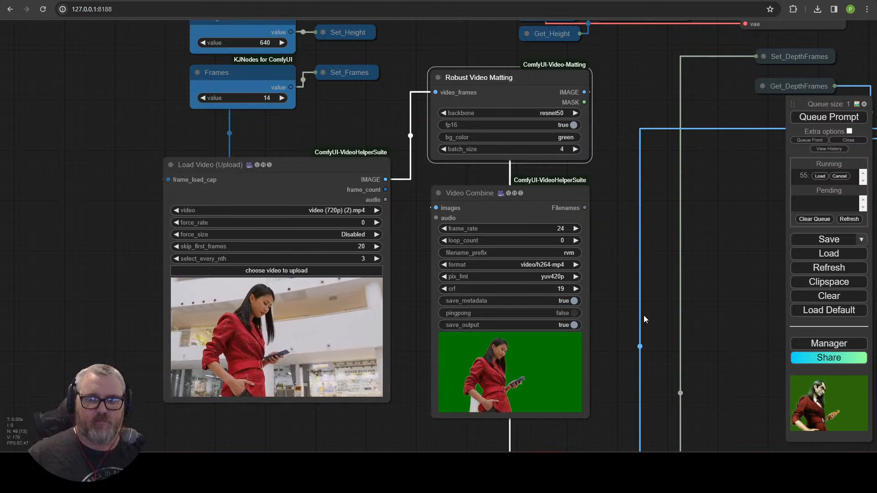
Step: Place Image Resize beside Image Crop, with Get_Width and Get_Height stacked to its left
{"action": "scroll", "coordinate": [643, 315], "scroll_direction": "down", "scroll_amount": 5}
{"action": "left_click_drag", "start_coordinate": [672, 322], "coordinate": [522, 121]}
{"action": "scroll", "coordinate": [531, 318], "scroll_direction": "up", "scroll_amount": 5}
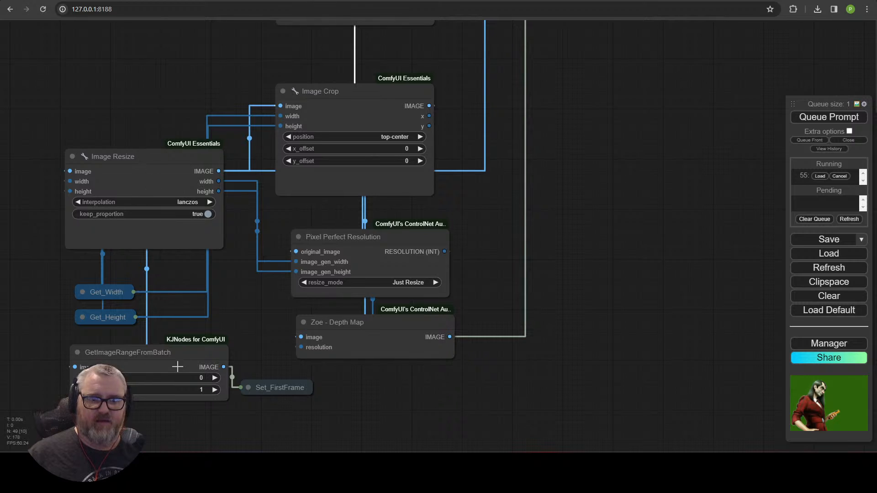
{"action": "mouse_move", "coordinate": [381, 99]}
{"action": "left_mouse_down"}
{"action": "mouse_move", "coordinate": [437, 65]}
{"action": "mouse_move", "coordinate": [656, 108]}
{"action": "mouse_move", "coordinate": [334, 103]}
{"action": "mouse_move", "coordinate": [390, 100]}
{"action": "left_mouse_up"}
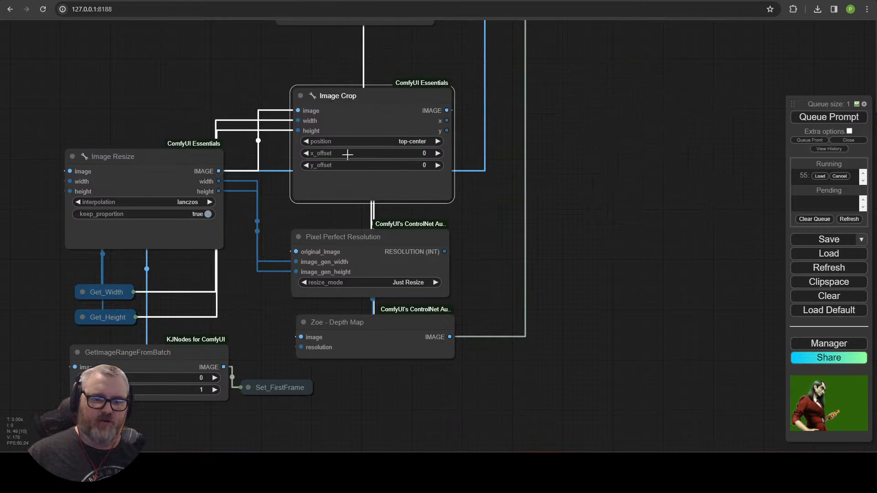
{"action": "left_click_drag", "start_coordinate": [156, 150], "coordinate": [186, 88]}
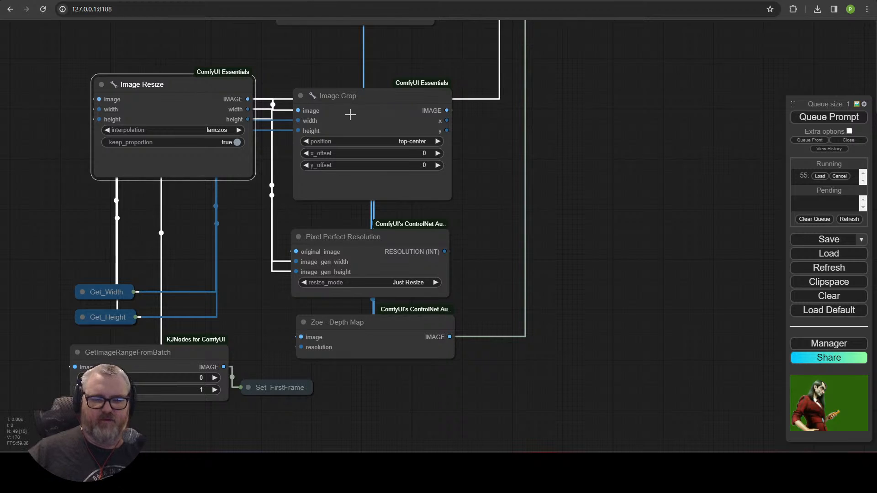
{"action": "left_click_drag", "start_coordinate": [350, 114], "coordinate": [352, 122]}
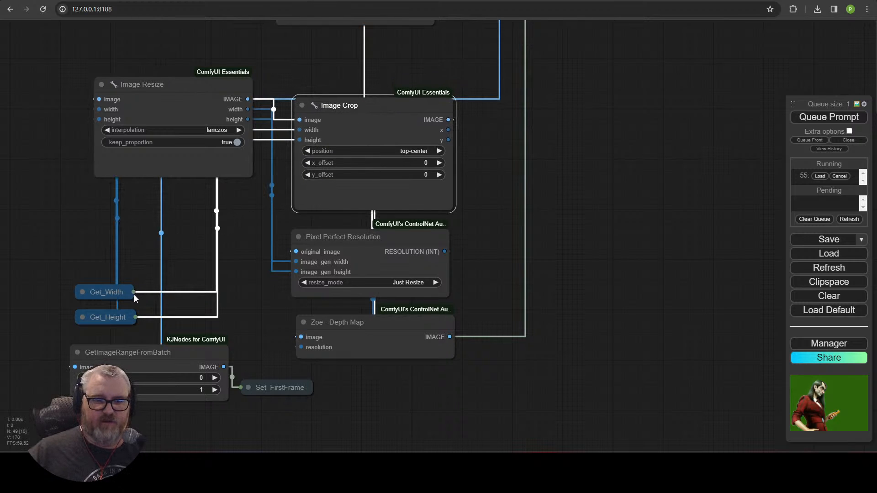
{"action": "left_click_drag", "start_coordinate": [110, 292], "coordinate": [30, 212]}
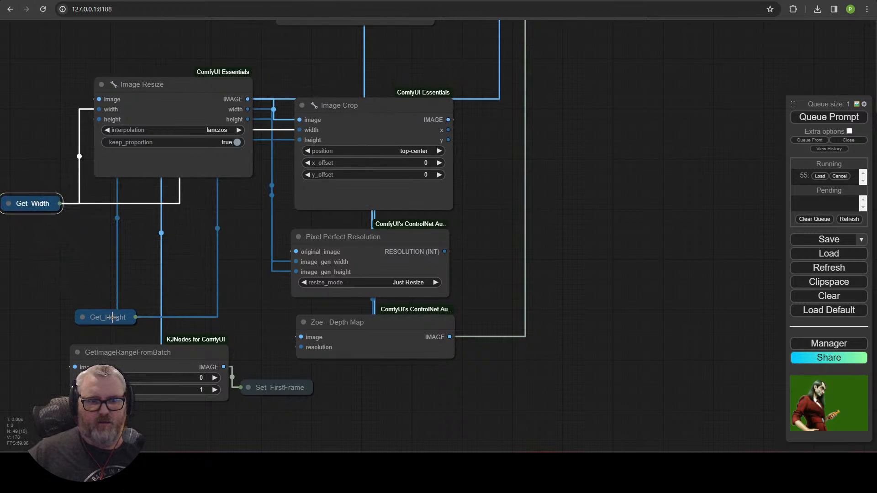
{"action": "left_click_drag", "start_coordinate": [112, 317], "coordinate": [31, 236]}
Step: Move Image Resize below Image Crop and fine-tune Image Crop's position
{"action": "left_click_drag", "start_coordinate": [118, 257], "coordinate": [237, 293]}
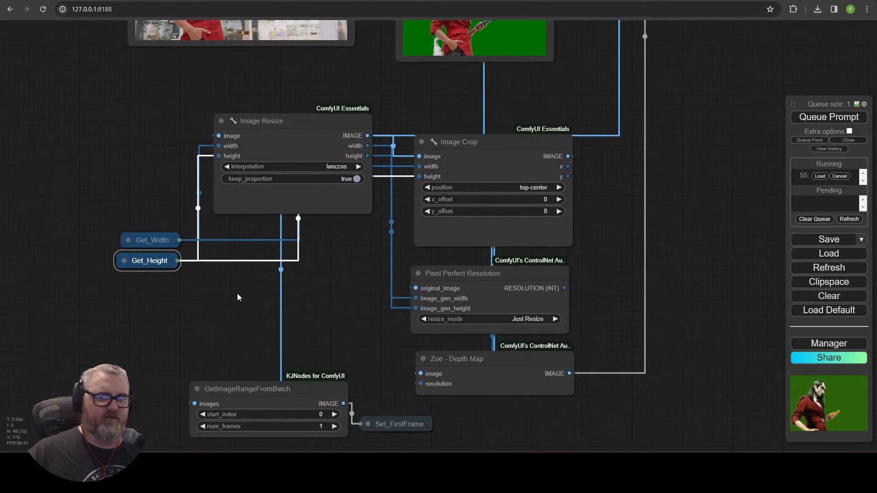
{"action": "scroll", "coordinate": [237, 293], "scroll_direction": "down", "scroll_amount": 1}
{"action": "left_click_drag", "start_coordinate": [128, 115], "coordinate": [138, 421]}
{"action": "left_click_drag", "start_coordinate": [87, 128], "coordinate": [92, 247]}
{"action": "left_click_drag", "start_coordinate": [135, 379], "coordinate": [144, 38]}
{"action": "left_click_drag", "start_coordinate": [89, 45], "coordinate": [81, 6]}
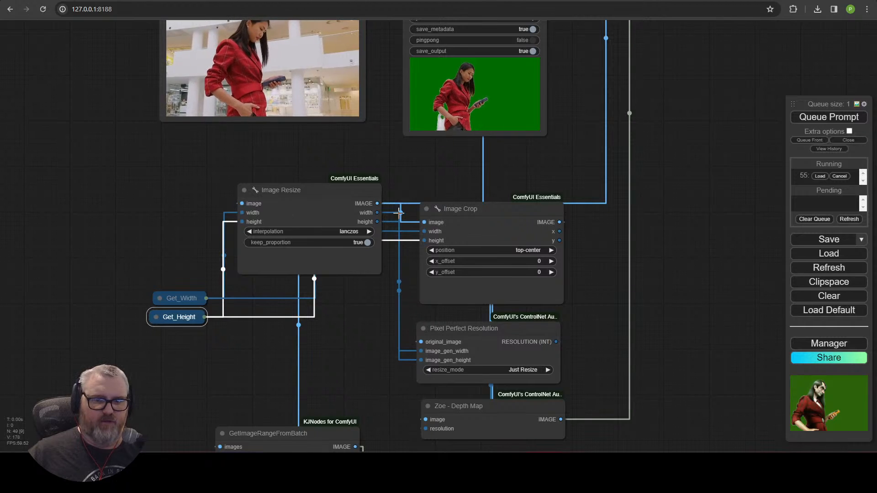
{"action": "left_click_drag", "start_coordinate": [457, 209], "coordinate": [461, 192]}
{"action": "left_click_drag", "start_coordinate": [390, 296], "coordinate": [324, 246]}
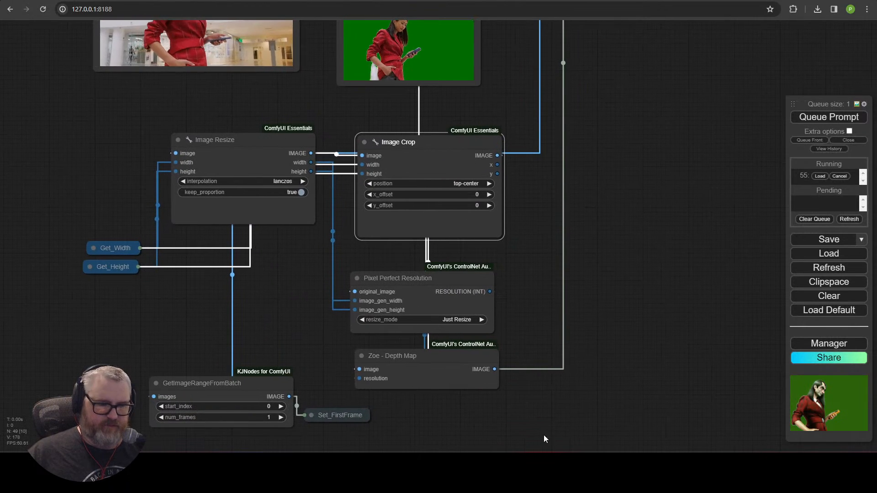
{"action": "left_click_drag", "start_coordinate": [280, 153], "coordinate": [284, 255]}
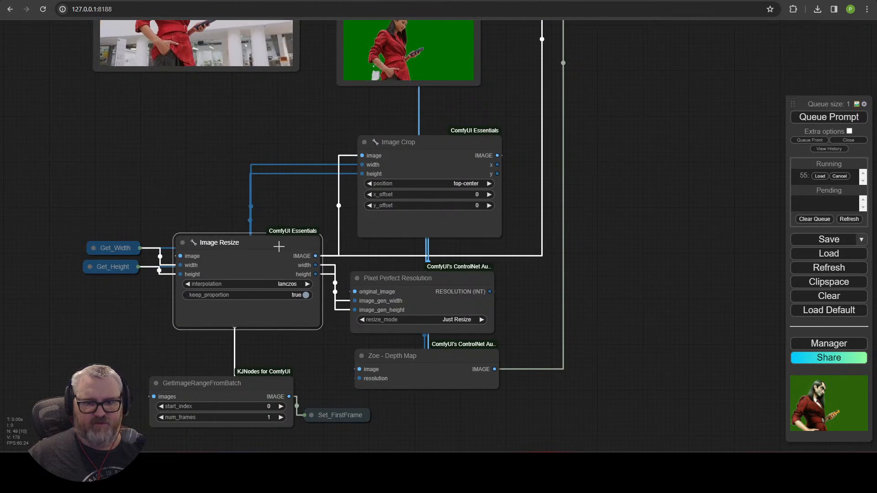
{"action": "left_click_drag", "start_coordinate": [429, 140], "coordinate": [418, 151]}
{"action": "left_click_drag", "start_coordinate": [601, 127], "coordinate": [386, 358]}
{"action": "scroll", "coordinate": [326, 318], "scroll_direction": "down", "scroll_amount": 4}
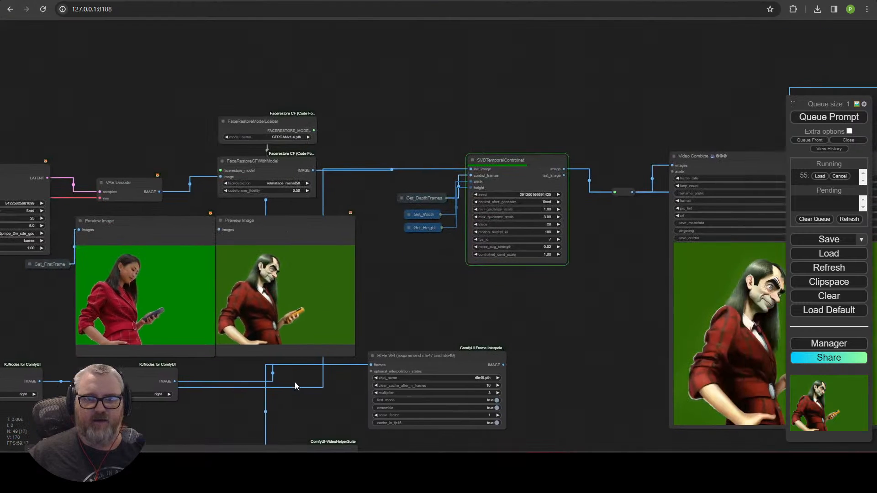
{"action": "left_click_drag", "start_coordinate": [649, 324], "coordinate": [361, 287]}
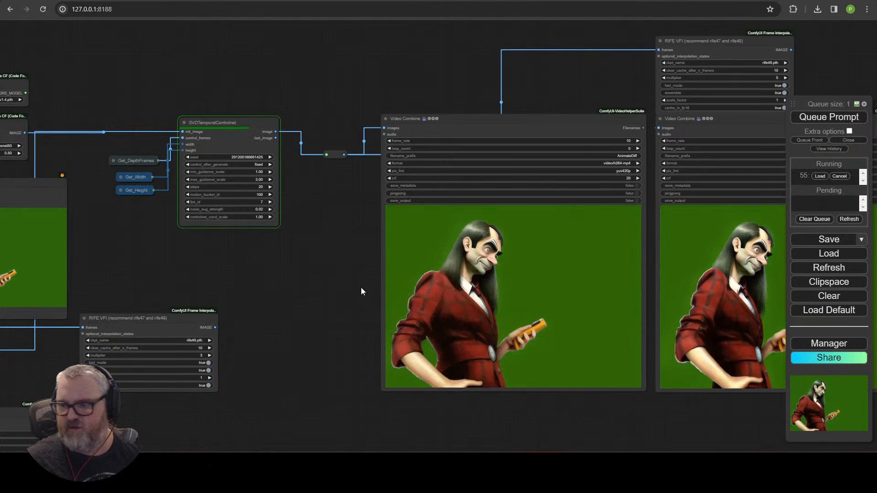
{"action": "scroll", "coordinate": [274, 275], "scroll_direction": "down", "scroll_amount": 6}
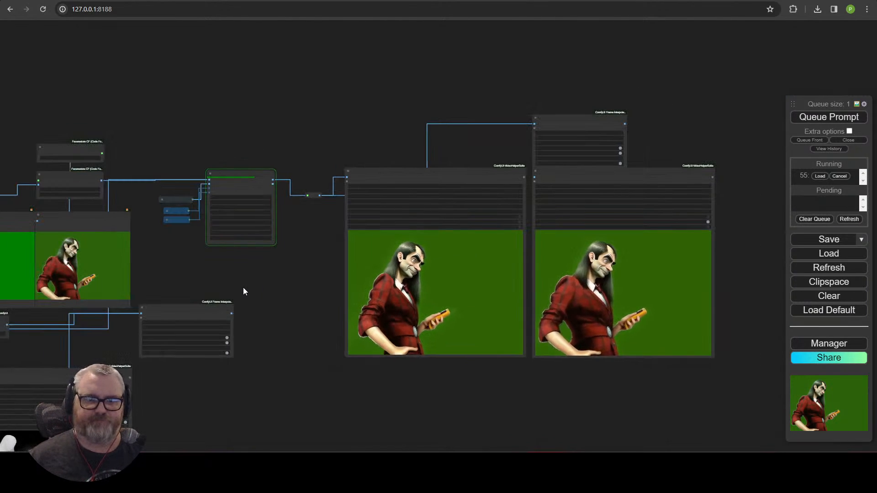
{"action": "scroll", "coordinate": [238, 286], "scroll_direction": "up", "scroll_amount": 8}
{"action": "left_click_drag", "start_coordinate": [208, 285], "coordinate": [452, 222]}
{"action": "scroll", "coordinate": [258, 329], "scroll_direction": "up", "scroll_amount": 4}
{"action": "left_click_drag", "start_coordinate": [32, 358], "coordinate": [508, 263]}
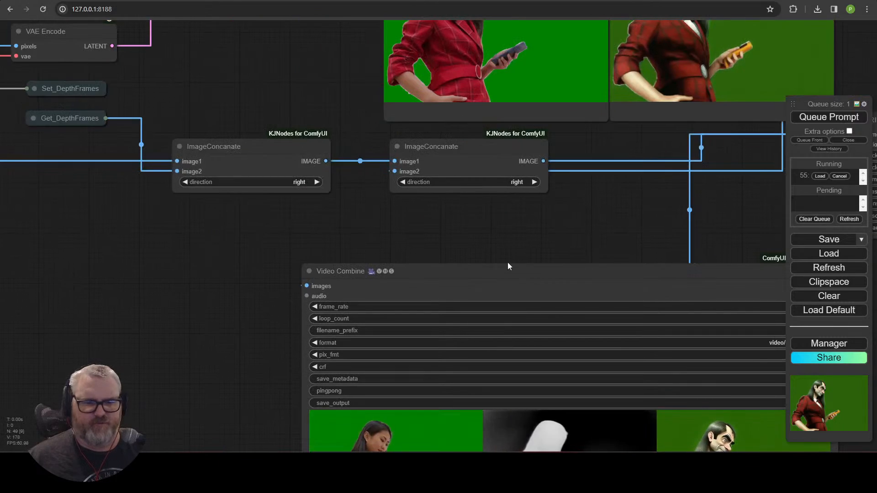
{"action": "left_click_drag", "start_coordinate": [346, 232], "coordinate": [577, 236]}
{"action": "left_click_drag", "start_coordinate": [250, 266], "coordinate": [687, 101]}
{"action": "scroll", "coordinate": [301, 215], "scroll_direction": "up", "scroll_amount": 1}
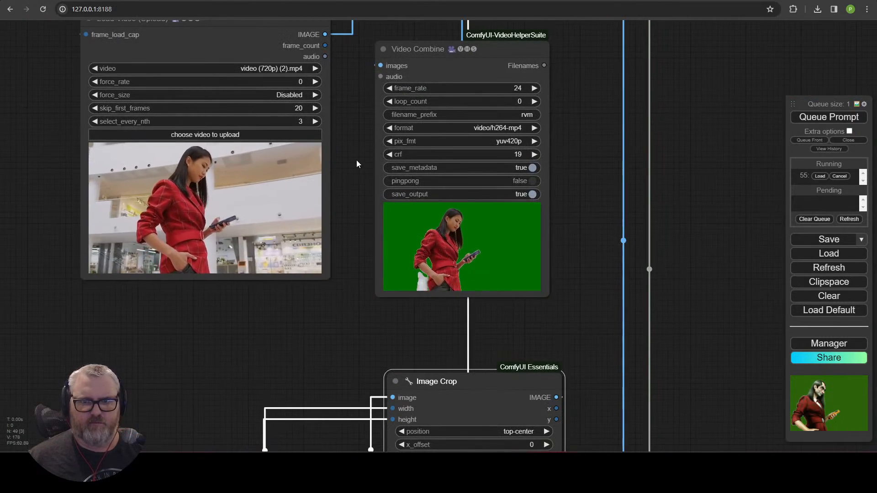
{"action": "left_click_drag", "start_coordinate": [374, 203], "coordinate": [45, 19]}
{"action": "left_click_drag", "start_coordinate": [330, 226], "coordinate": [653, 99]}
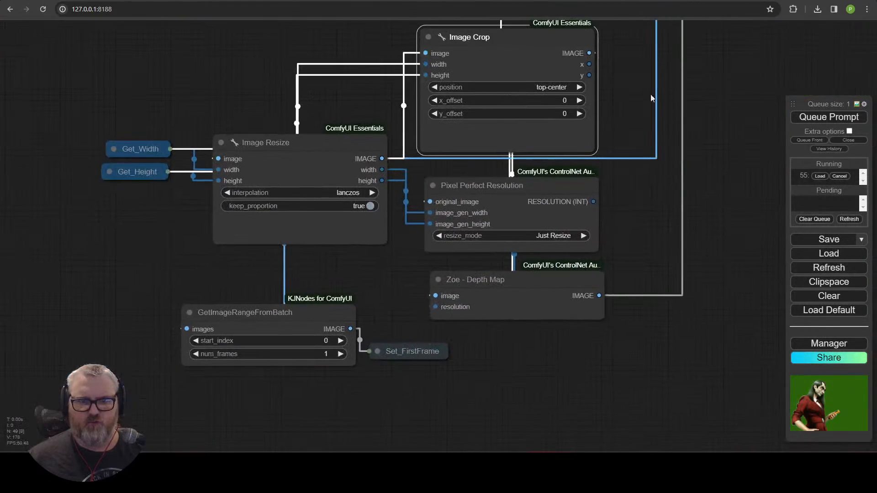
{"action": "left_click", "coordinate": [295, 160]}
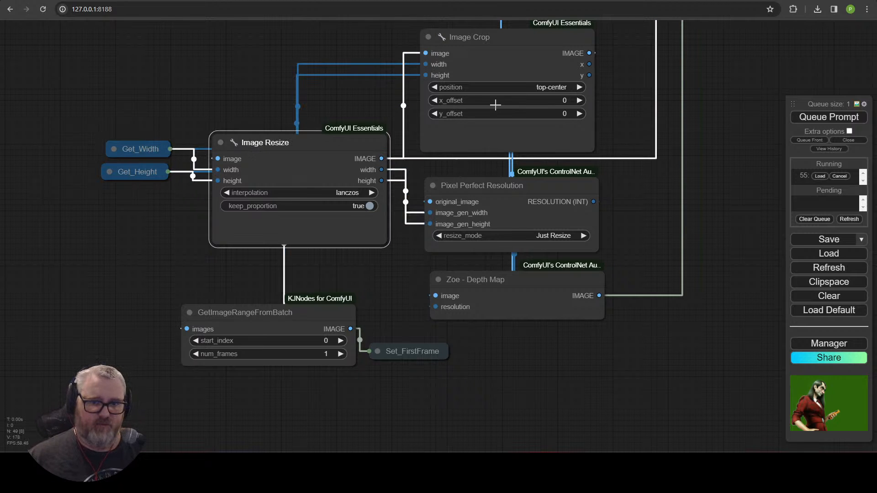
{"action": "left_click", "coordinate": [508, 120]}
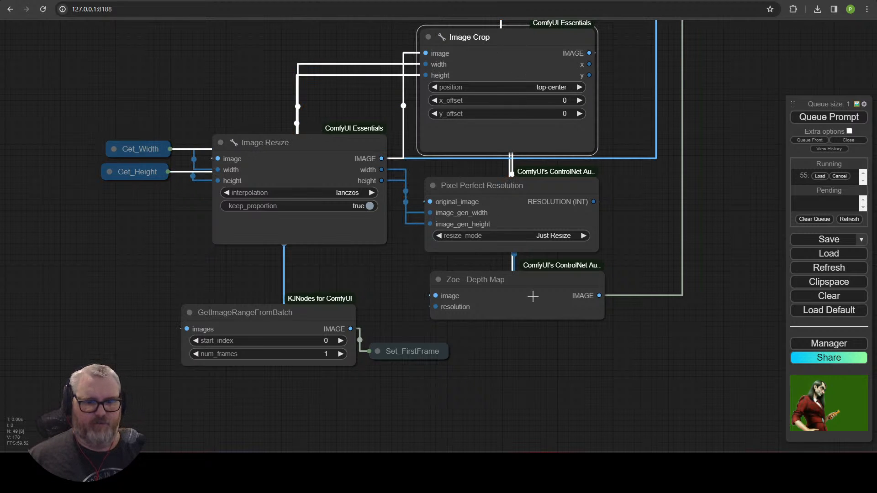
{"action": "left_click_drag", "start_coordinate": [703, 296], "coordinate": [87, 402]}
{"action": "scroll", "coordinate": [87, 402], "scroll_direction": "down", "scroll_amount": 6}
{"action": "left_click_drag", "start_coordinate": [418, 322], "coordinate": [269, 393]}
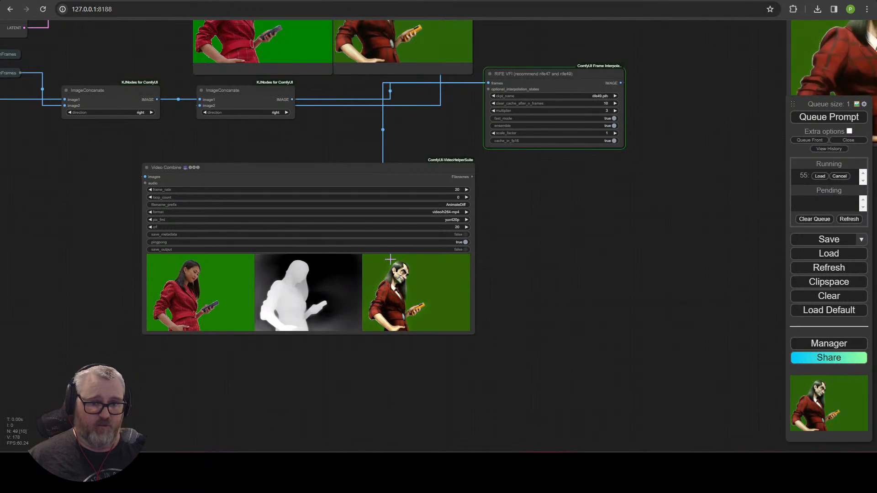
Step: Return to the comparison video output and select the second ImageConcanate node
{"action": "scroll", "coordinate": [391, 260], "scroll_direction": "up", "scroll_amount": 5}
{"action": "scroll", "coordinate": [612, 226], "scroll_direction": "down", "scroll_amount": 5}
{"action": "left_click_drag", "start_coordinate": [534, 245], "coordinate": [560, 308]}
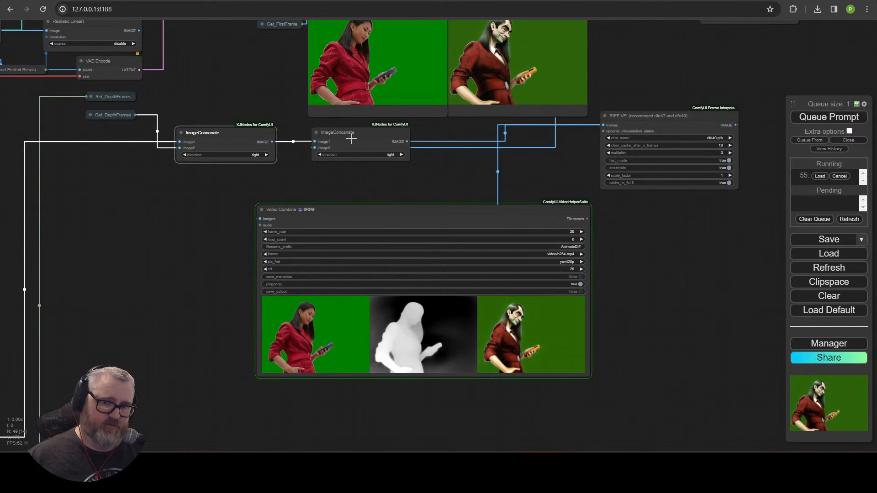
{"action": "left_click", "coordinate": [406, 137]}
{"action": "scroll", "coordinate": [319, 272], "scroll_direction": "up", "scroll_amount": 4}
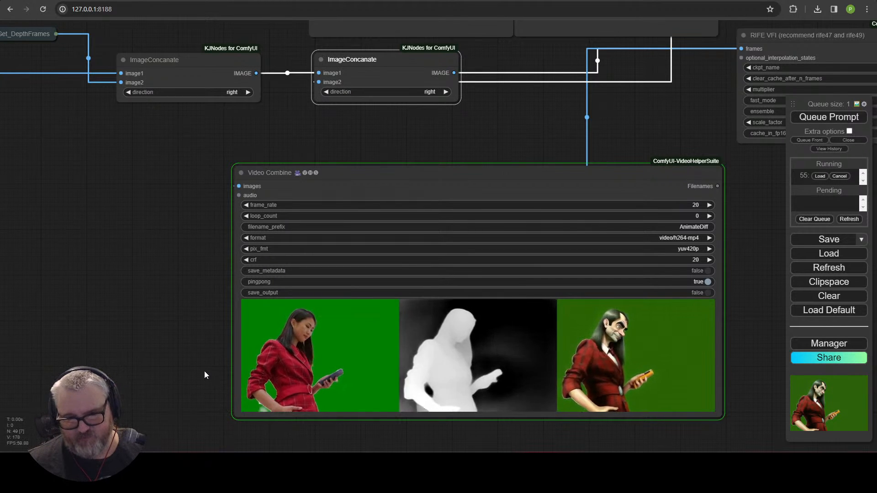
{"action": "scroll", "coordinate": [180, 326], "scroll_direction": "up", "scroll_amount": 5}
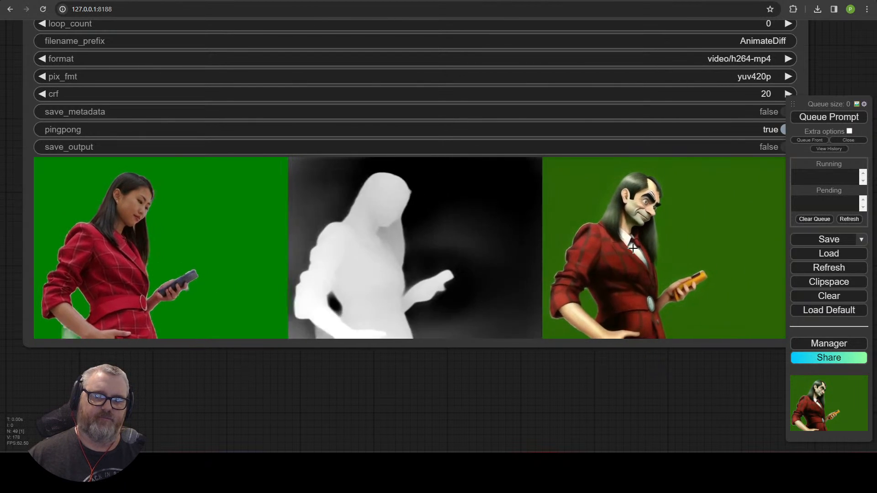
{"action": "scroll", "coordinate": [626, 280], "scroll_direction": "down", "scroll_amount": 7}
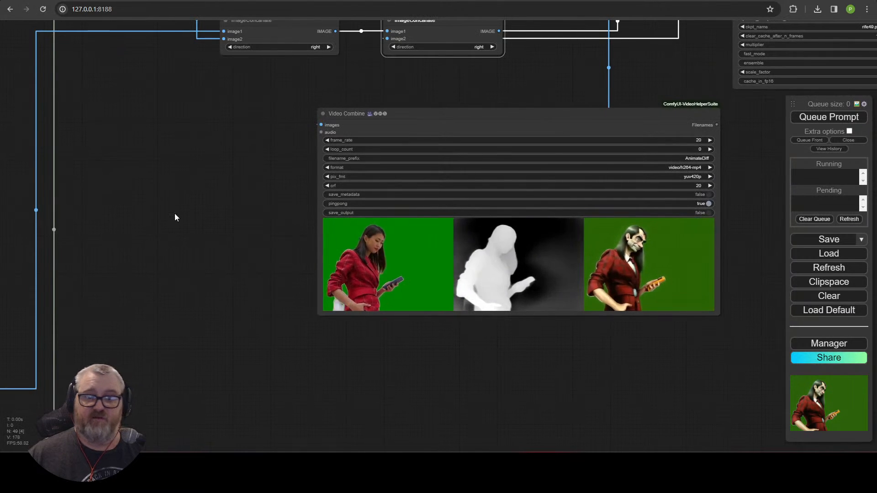
Step: Bypass the Robust Video Matting node with Ctrl+B and queue the workflow again
{"action": "left_click_drag", "start_coordinate": [175, 214], "coordinate": [531, 206]}
{"action": "left_click_drag", "start_coordinate": [398, 179], "coordinate": [416, 289]}
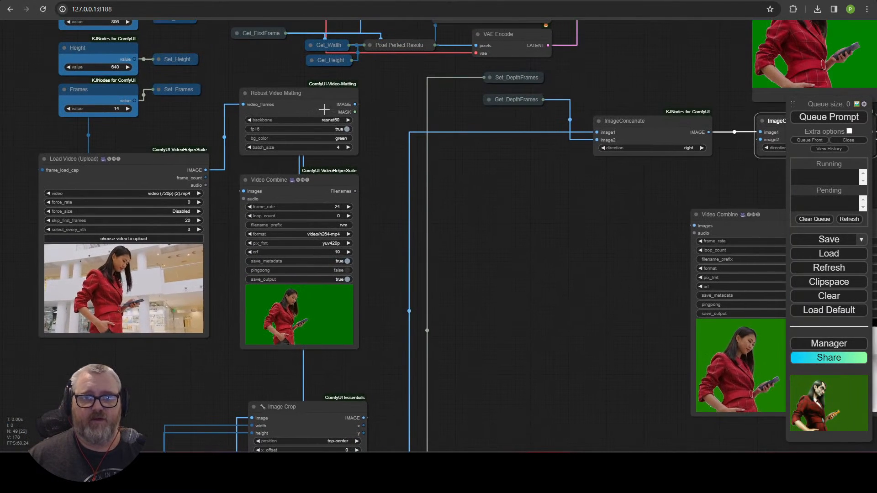
{"action": "left_click", "coordinate": [323, 109]}
{"action": "key", "text": "ctrl+b"}
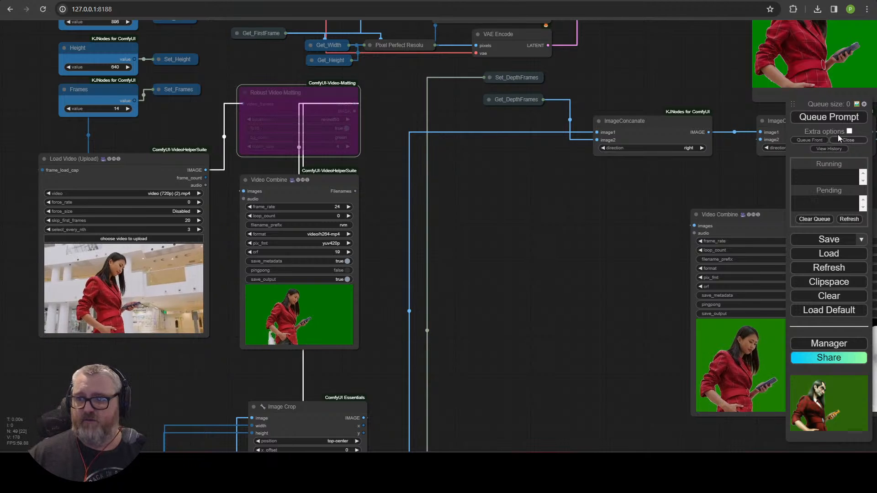
{"action": "left_click", "coordinate": [834, 120]}
Step: Bring the Preview Image nodes into full view to check the new run's frames
{"action": "left_click_drag", "start_coordinate": [462, 313], "coordinate": [78, 300]}
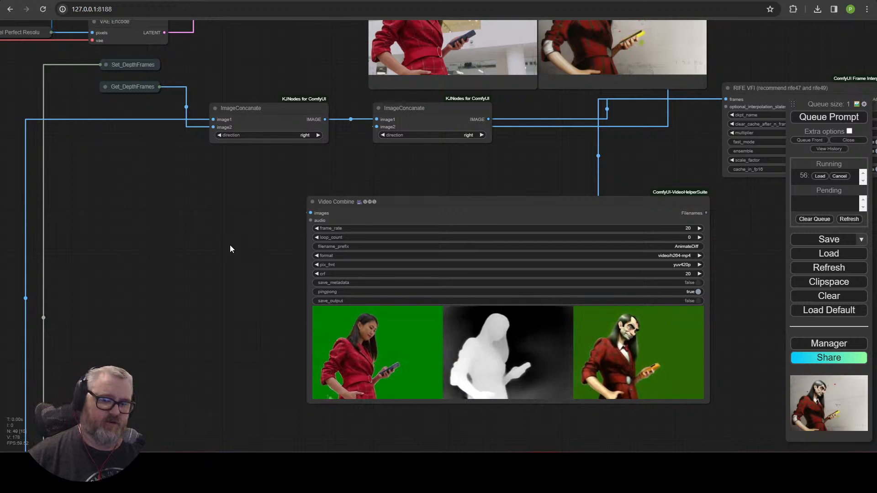
{"action": "left_click_drag", "start_coordinate": [241, 209], "coordinate": [180, 338]}
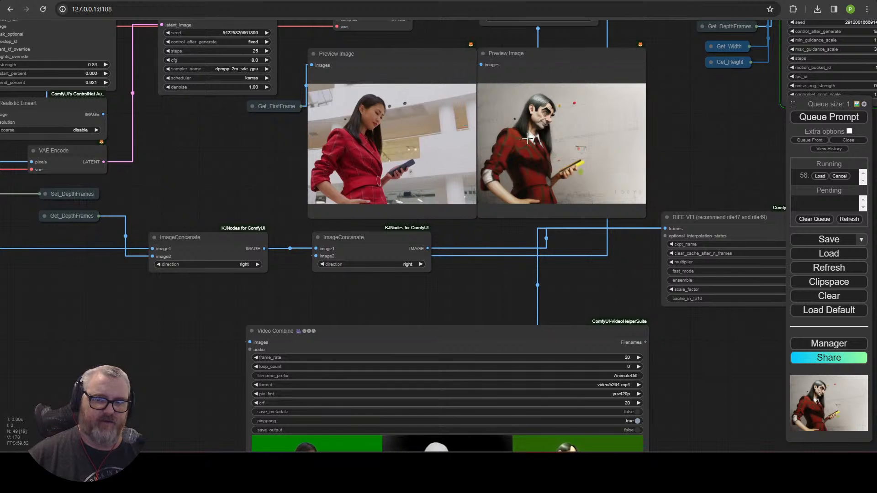
{"action": "scroll", "coordinate": [622, 145], "scroll_direction": "up", "scroll_amount": 10}
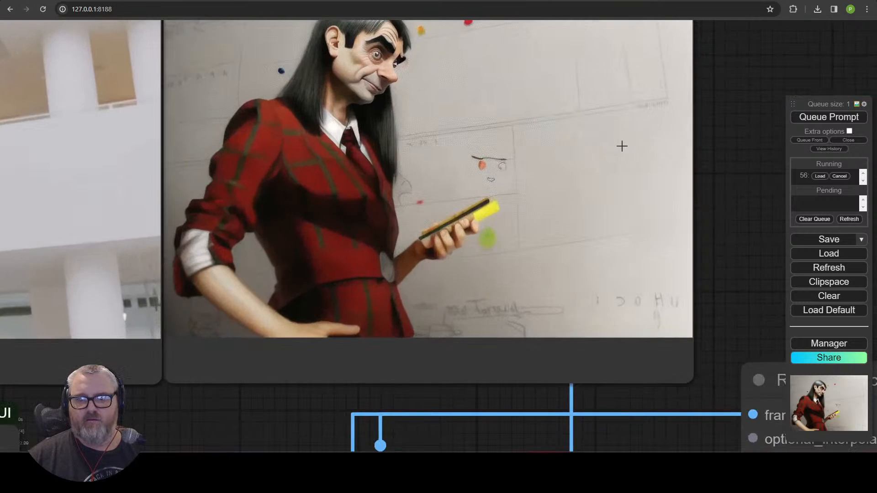
{"action": "scroll", "coordinate": [622, 146], "scroll_direction": "down", "scroll_amount": 7}
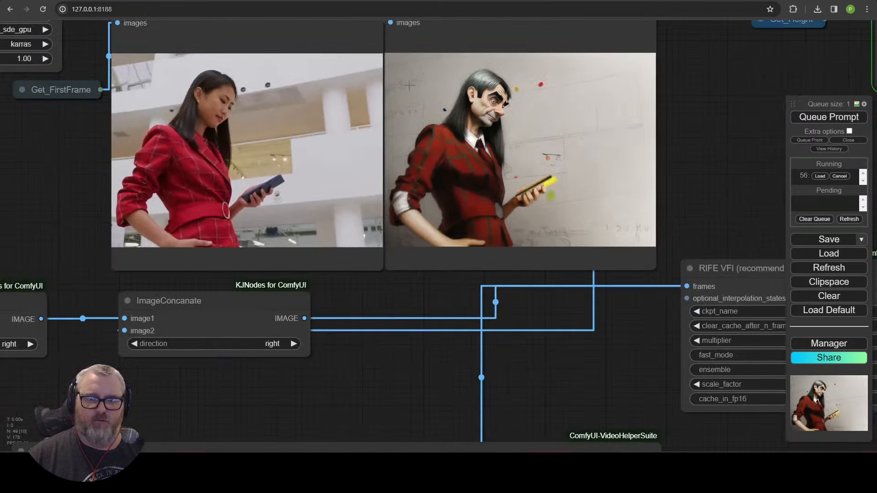
{"action": "scroll", "coordinate": [587, 208], "scroll_direction": "down", "scroll_amount": 9}
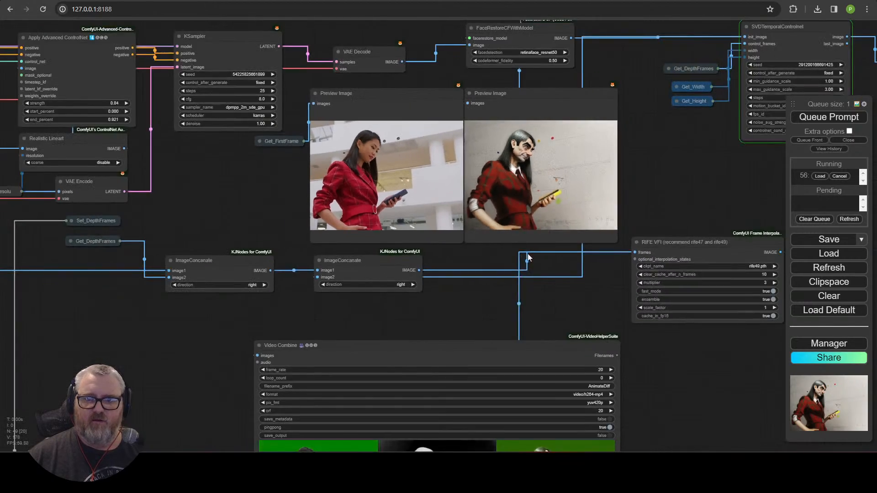
Step: Navigate back to the Robust Video Matting node and un-bypass it with Ctrl+B
{"action": "left_click_drag", "start_coordinate": [557, 292], "coordinate": [481, 223]}
{"action": "scroll", "coordinate": [416, 212], "scroll_direction": "up", "scroll_amount": 5}
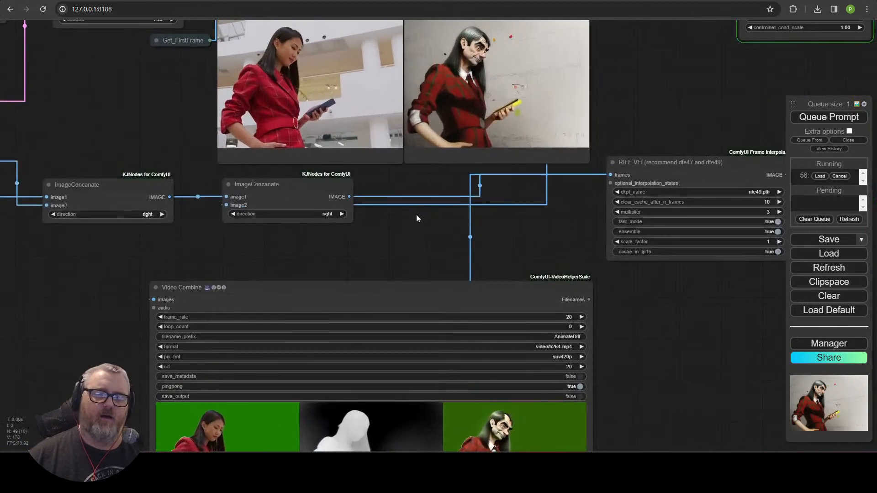
{"action": "left_click_drag", "start_coordinate": [321, 255], "coordinate": [615, 275]}
{"action": "scroll", "coordinate": [615, 275], "scroll_direction": "down", "scroll_amount": 4}
{"action": "left_click_drag", "start_coordinate": [423, 317], "coordinate": [456, 221]}
{"action": "left_click_drag", "start_coordinate": [400, 262], "coordinate": [328, 188]}
{"action": "key", "text": "ctrl+b"}
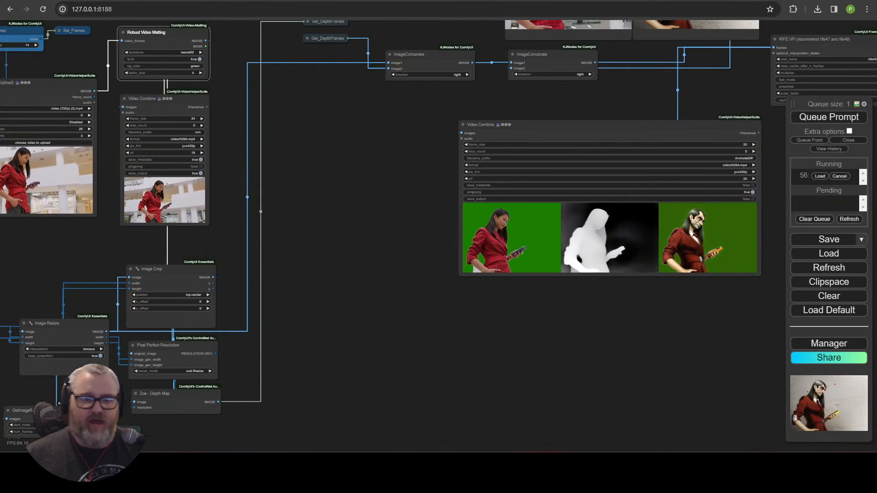
{"action": "left_click_drag", "start_coordinate": [454, 232], "coordinate": [716, 254]}
{"action": "scroll", "coordinate": [341, 219], "scroll_direction": "up", "scroll_amount": 5}
{"action": "left_click_drag", "start_coordinate": [406, 234], "coordinate": [581, 248]}
{"action": "left_click_drag", "start_coordinate": [505, 267], "coordinate": [571, 400]}
{"action": "left_click_drag", "start_coordinate": [580, 238], "coordinate": [573, 350]}
{"action": "left_click", "coordinate": [531, 224]}
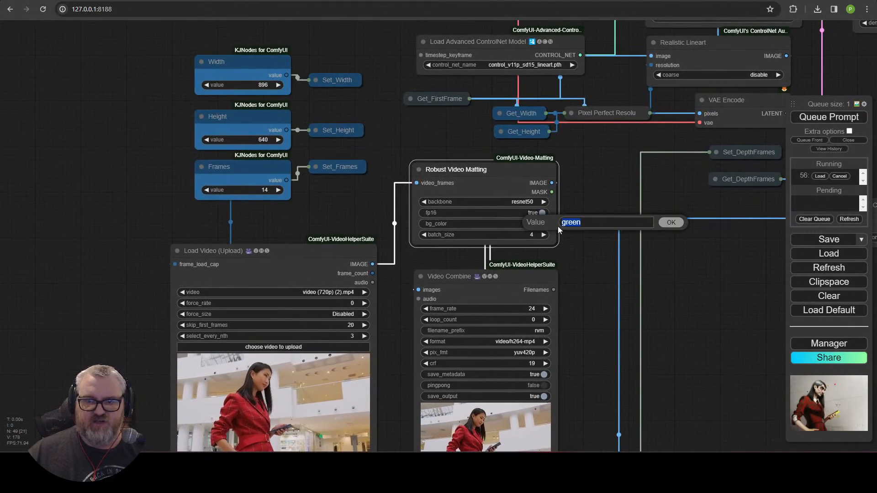
{"action": "left_click", "coordinate": [672, 223]}
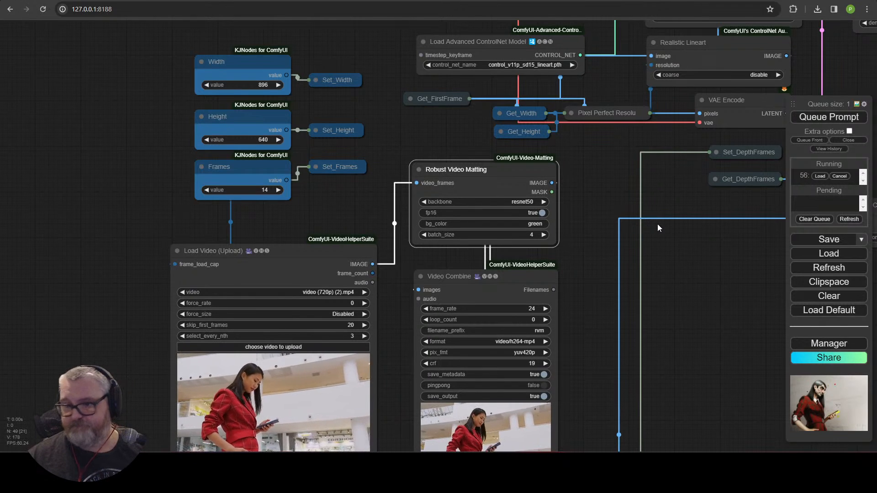
{"action": "left_click_drag", "start_coordinate": [657, 223], "coordinate": [226, 194]}
{"action": "scroll", "coordinate": [244, 304], "scroll_direction": "down", "scroll_amount": 10}
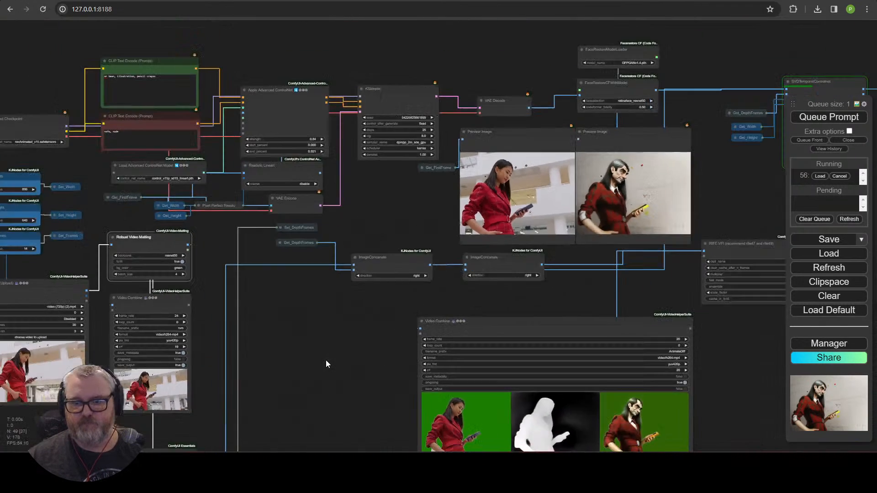
{"action": "scroll", "coordinate": [325, 364], "scroll_direction": "up", "scroll_amount": 6}
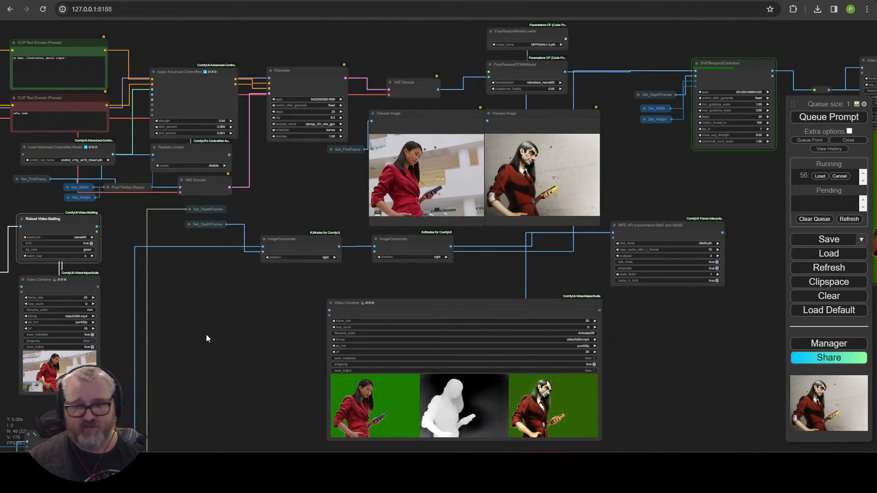
{"action": "left_click_drag", "start_coordinate": [207, 334], "coordinate": [130, 219]}
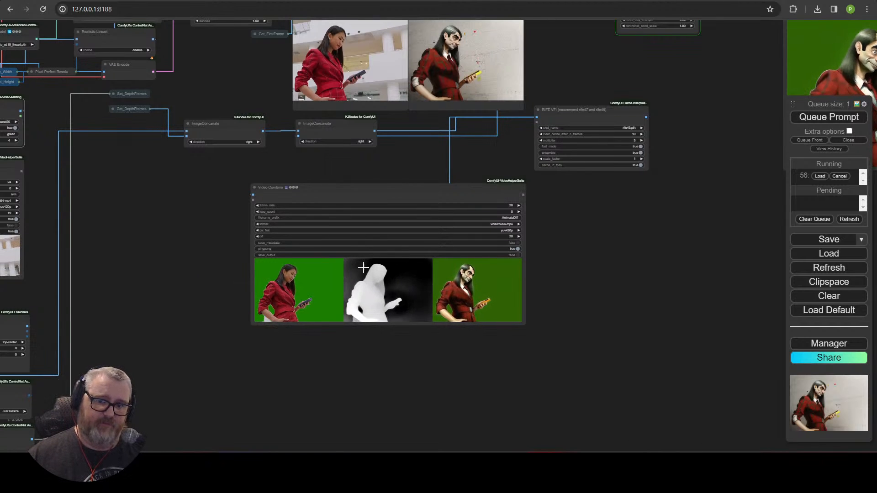
{"action": "left_click_drag", "start_coordinate": [608, 204], "coordinate": [470, 204]}
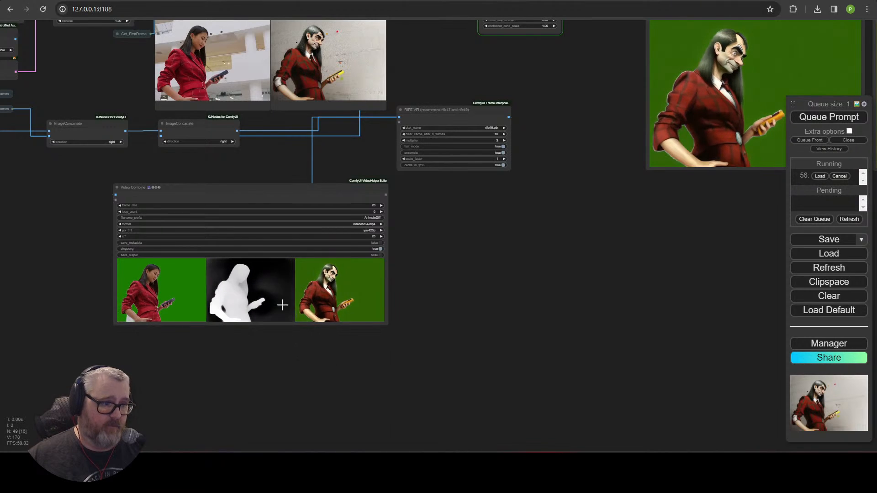
{"action": "left_click_drag", "start_coordinate": [277, 159], "coordinate": [280, 335]}
{"action": "scroll", "coordinate": [346, 231], "scroll_direction": "up", "scroll_amount": 15}
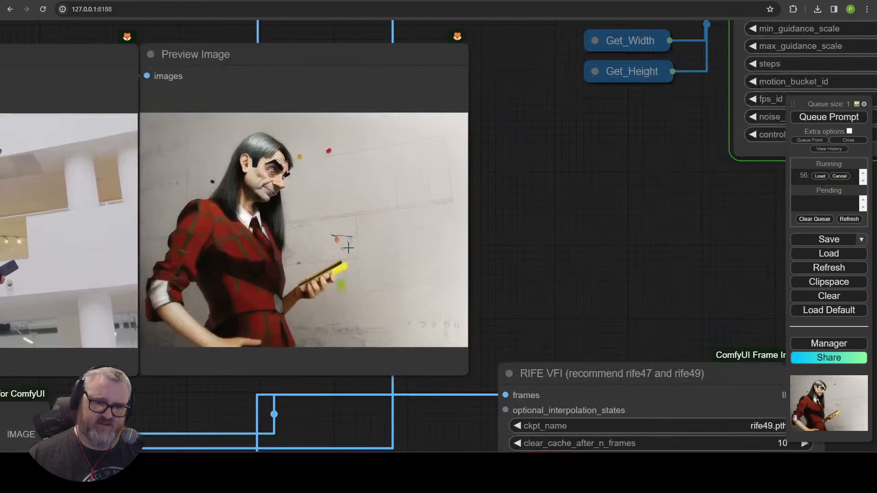
{"action": "scroll", "coordinate": [378, 222], "scroll_direction": "down", "scroll_amount": 10}
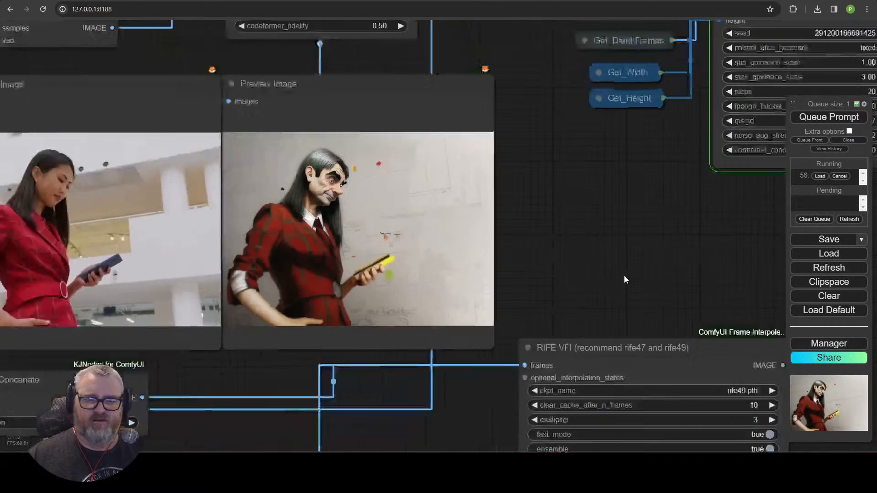
{"action": "left_click_drag", "start_coordinate": [626, 280], "coordinate": [124, 251]}
{"action": "scroll", "coordinate": [198, 279], "scroll_direction": "up", "scroll_amount": 6}
{"action": "scroll", "coordinate": [173, 288], "scroll_direction": "down", "scroll_amount": 5}
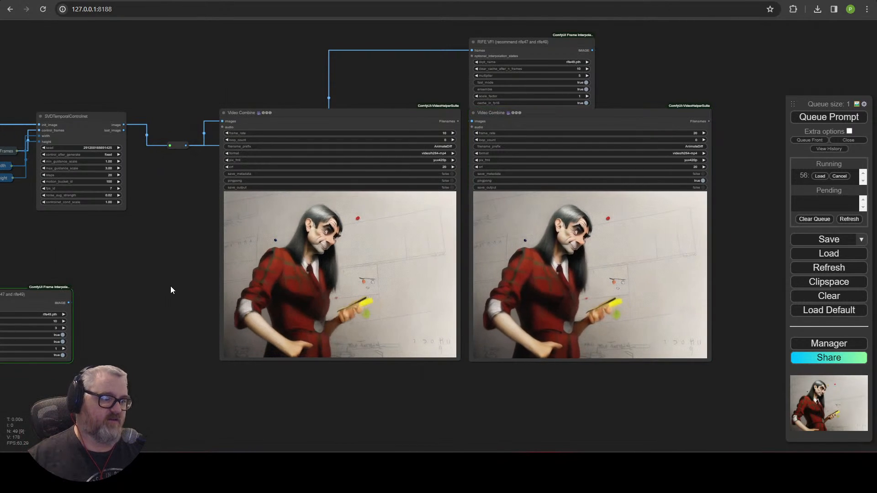
Step: Zoom in on the lower Video Combine node's comparison of original clip, depth map and stylized figure
{"action": "scroll", "coordinate": [513, 290], "scroll_direction": "up", "scroll_amount": 5}
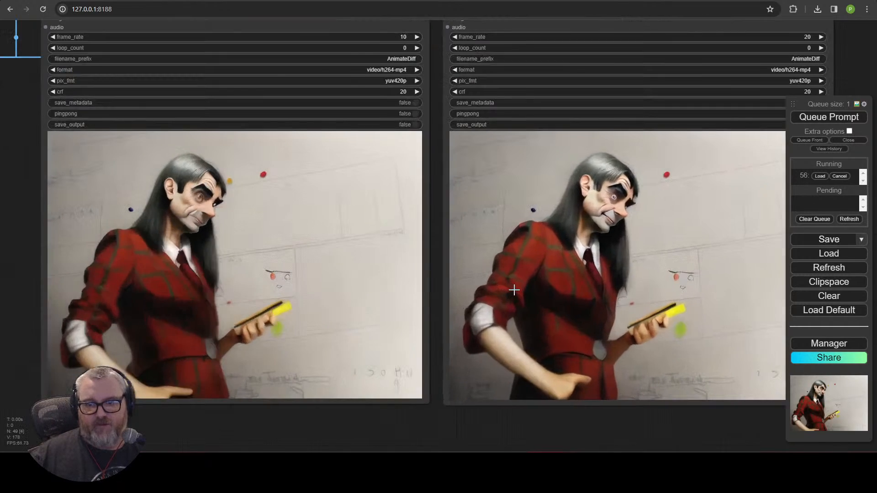
{"action": "scroll", "coordinate": [515, 291], "scroll_direction": "down", "scroll_amount": 4}
{"action": "left_click_drag", "start_coordinate": [180, 261], "coordinate": [668, 250]}
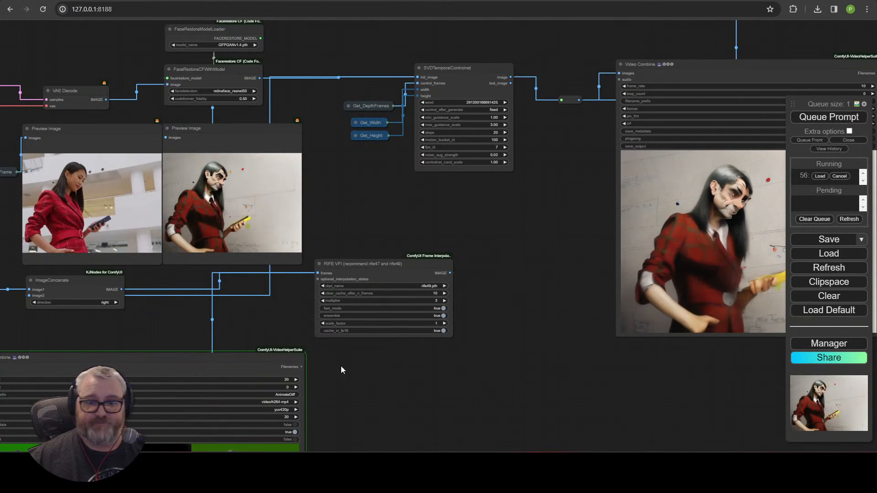
{"action": "left_click_drag", "start_coordinate": [341, 366], "coordinate": [495, 134]}
{"action": "scroll", "coordinate": [488, 204], "scroll_direction": "up", "scroll_amount": 3}
{"action": "left_click_drag", "start_coordinate": [780, 242], "coordinate": [738, 244]}
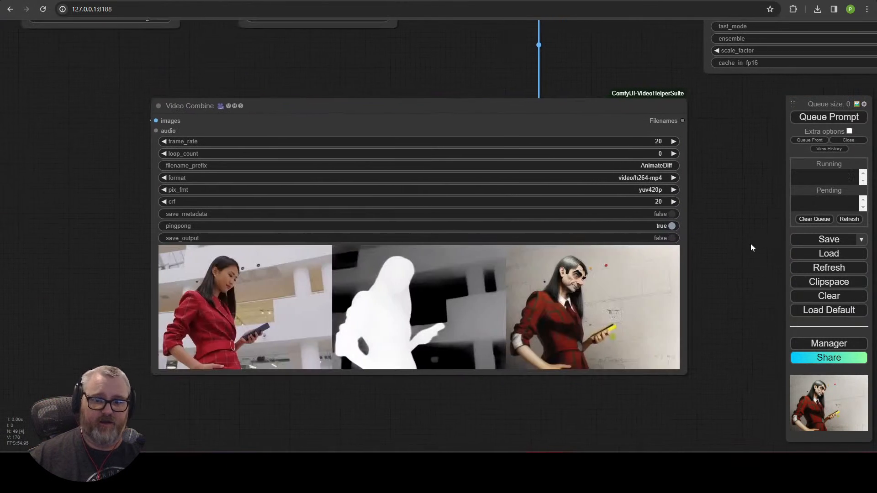
{"action": "scroll", "coordinate": [686, 292], "scroll_direction": "up", "scroll_amount": 2}
{"action": "left_click_drag", "start_coordinate": [686, 291], "coordinate": [736, 300]}
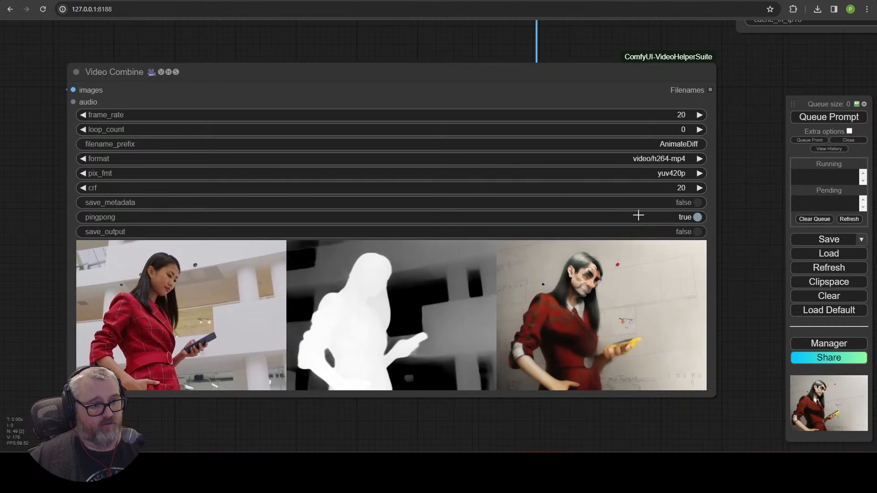
{"action": "scroll", "coordinate": [402, 246], "scroll_direction": "up", "scroll_amount": 4}
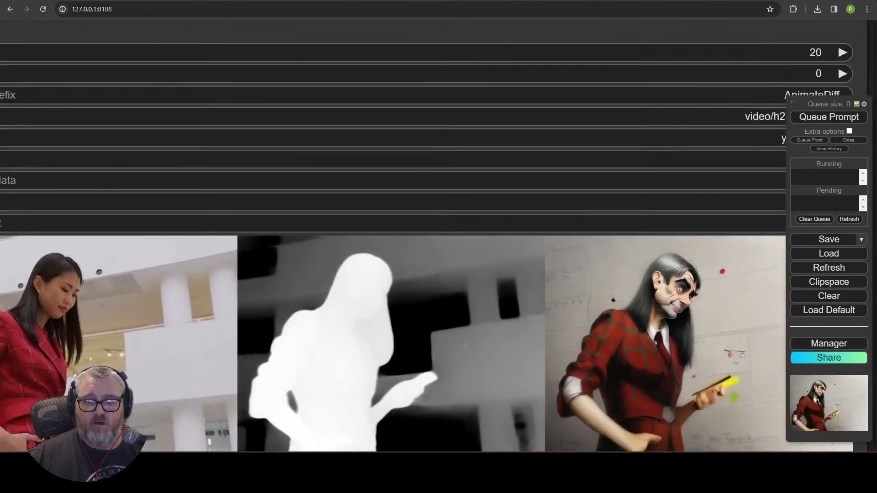
{"action": "scroll", "coordinate": [466, 348], "scroll_direction": "down", "scroll_amount": 3}
{"action": "left_click_drag", "start_coordinate": [627, 441], "coordinate": [632, 340]}
{"action": "scroll", "coordinate": [377, 306], "scroll_direction": "up", "scroll_amount": 2}
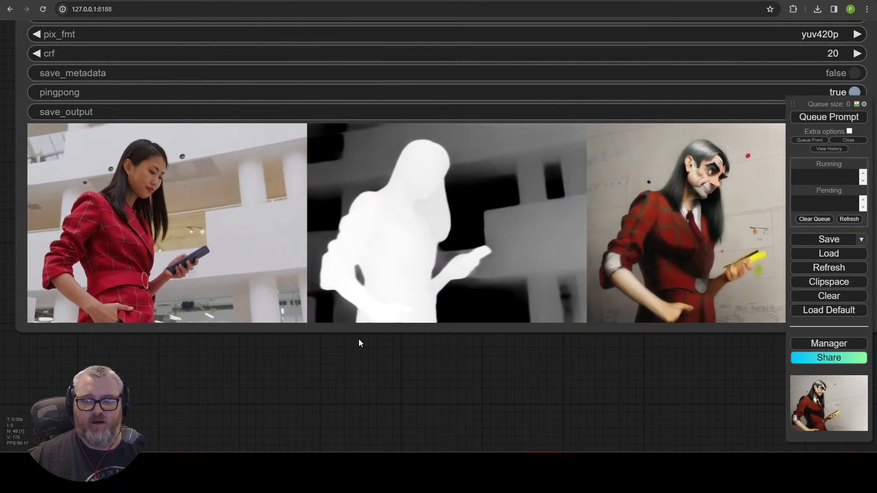
{"action": "left_click_drag", "start_coordinate": [358, 343], "coordinate": [288, 372]}
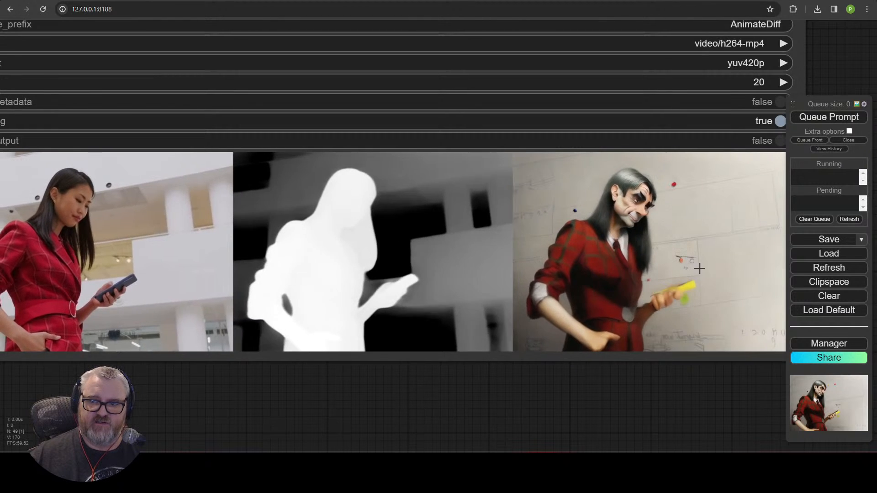
{"action": "scroll", "coordinate": [730, 248], "scroll_direction": "up", "scroll_amount": 5}
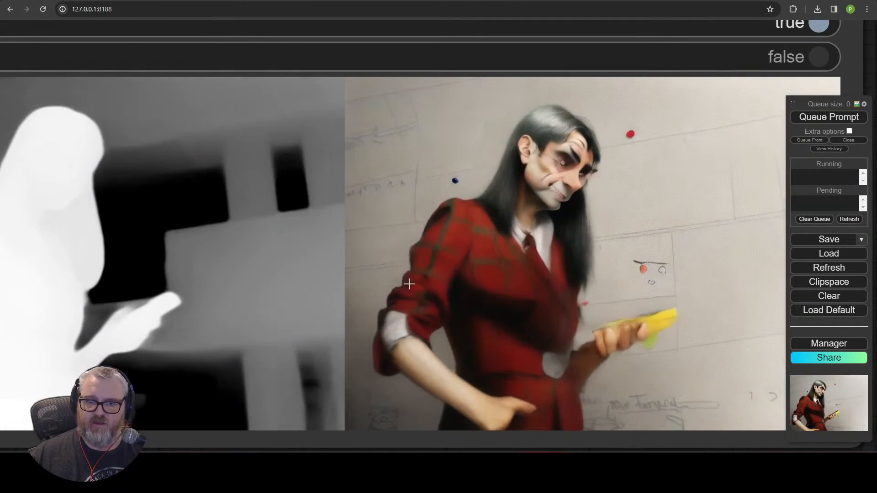
{"action": "scroll", "coordinate": [640, 299], "scroll_direction": "down", "scroll_amount": 3}
{"action": "left_click_drag", "start_coordinate": [673, 432], "coordinate": [541, 430]}
{"action": "scroll", "coordinate": [546, 268], "scroll_direction": "up", "scroll_amount": 4}
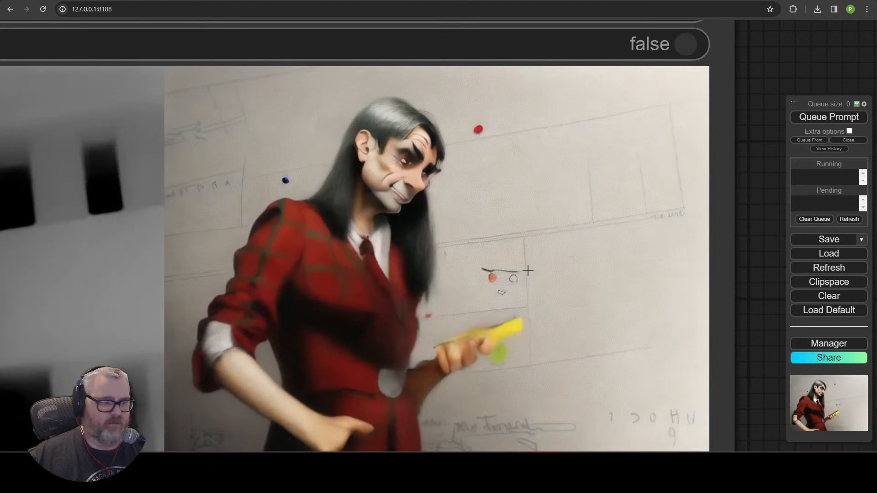
{"action": "scroll", "coordinate": [525, 268], "scroll_direction": "down", "scroll_amount": 8}
{"action": "scroll", "coordinate": [521, 306], "scroll_direction": "down", "scroll_amount": 5}
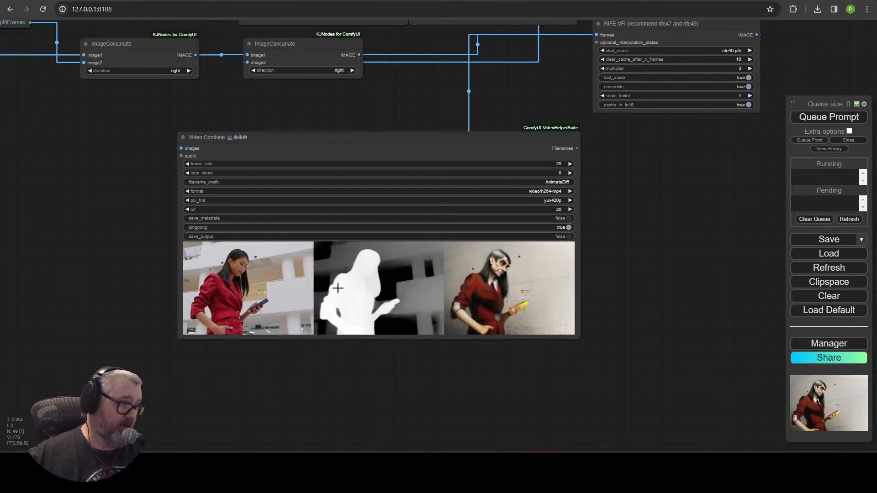
{"action": "left_click_drag", "start_coordinate": [34, 141], "coordinate": [319, 440]}
{"action": "left_click_drag", "start_coordinate": [289, 379], "coordinate": [467, 402]}
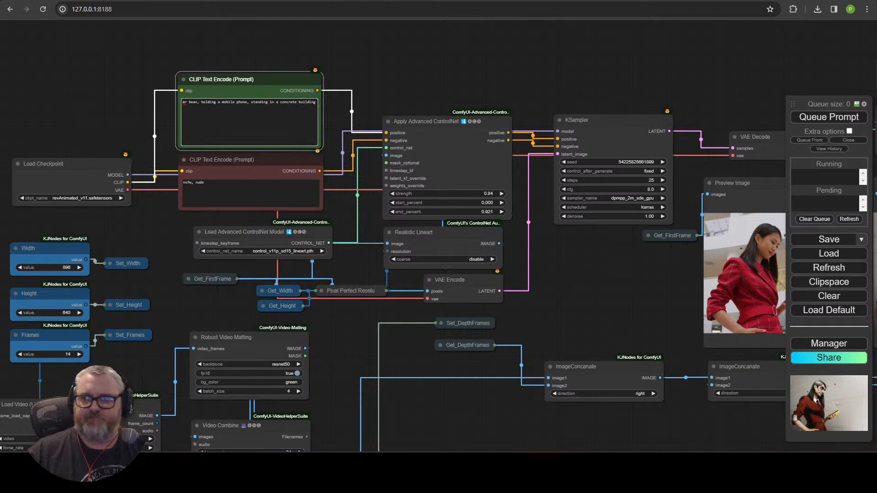
Step: Select the Robust Video Matting node and bypass it with Ctrl+B to keep the original background
{"action": "left_click_drag", "start_coordinate": [641, 289], "coordinate": [129, 305]}
{"action": "scroll", "coordinate": [137, 304], "scroll_direction": "up", "scroll_amount": 6}
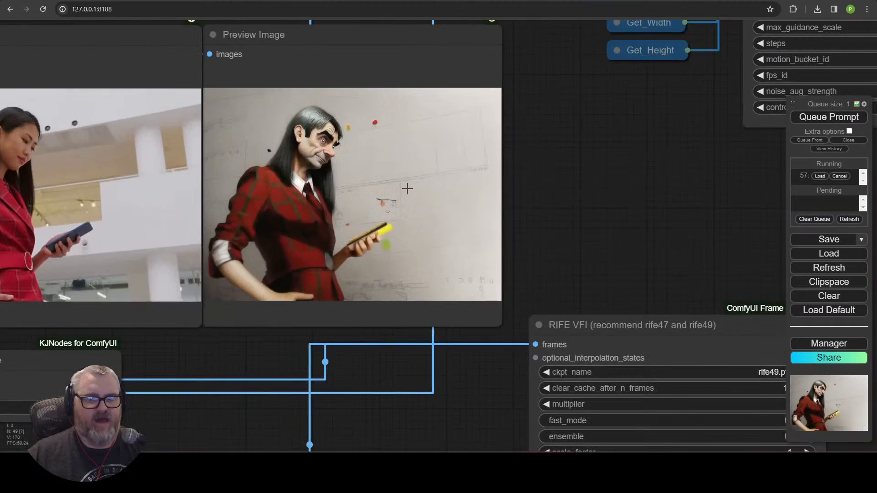
{"action": "left_click_drag", "start_coordinate": [596, 196], "coordinate": [728, 194]}
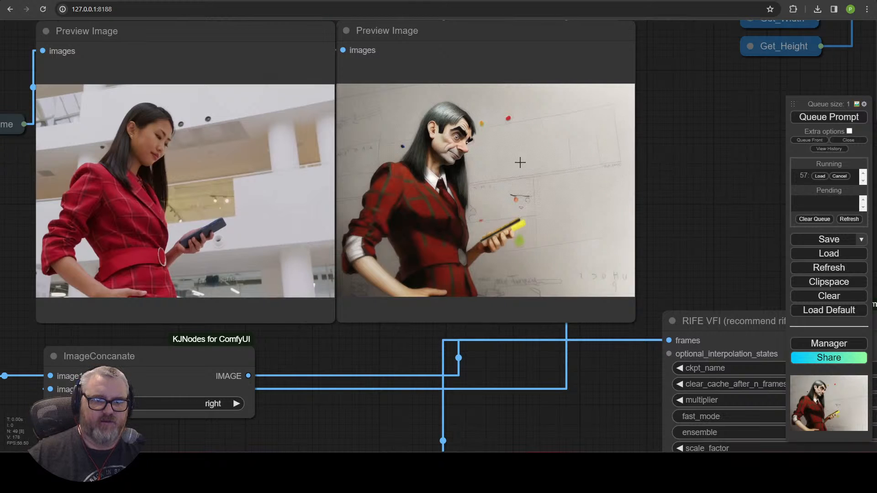
{"action": "scroll", "coordinate": [516, 163], "scroll_direction": "down", "scroll_amount": 6}
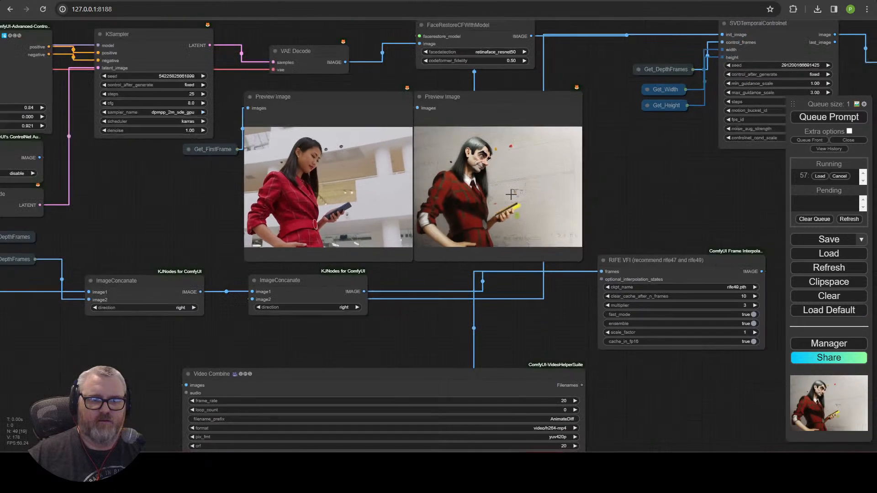
{"action": "left_click_drag", "start_coordinate": [647, 158], "coordinate": [698, 215]}
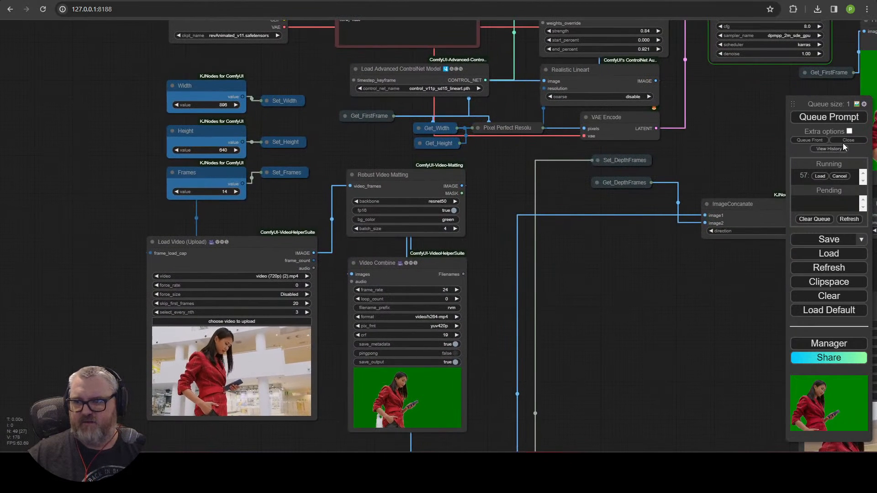
{"action": "left_click", "coordinate": [411, 182]}
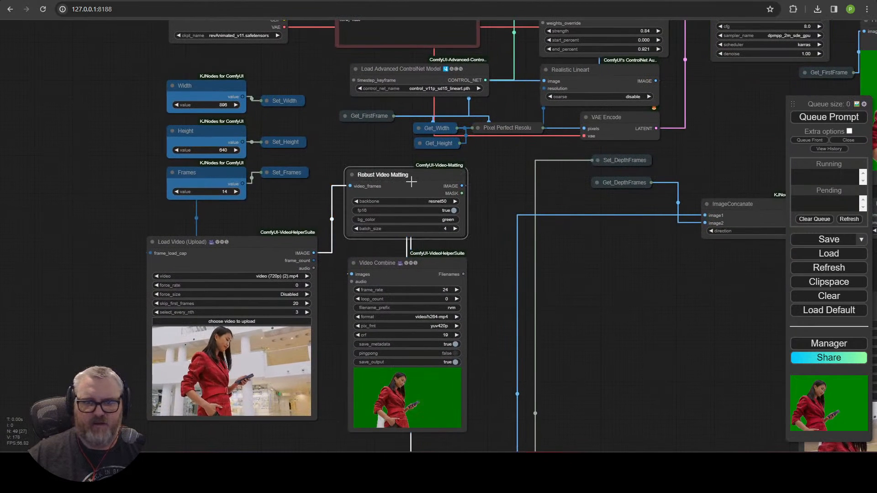
{"action": "left_click_drag", "start_coordinate": [584, 257], "coordinate": [297, 272]}
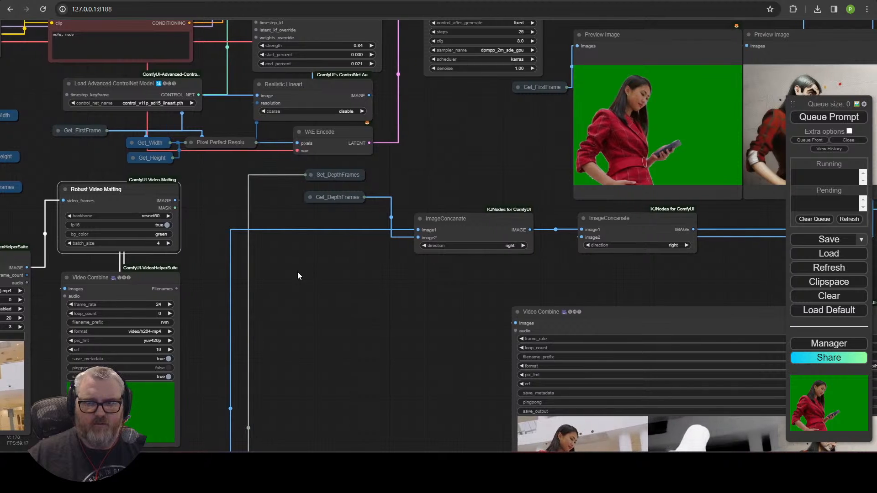
{"action": "key", "text": "ctrl+b"}
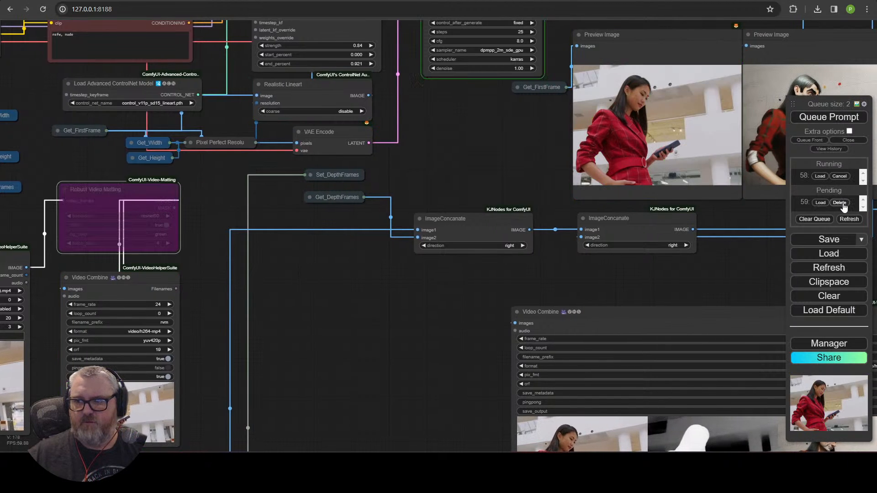
{"action": "left_click_drag", "start_coordinate": [599, 287], "coordinate": [204, 413]}
{"action": "scroll", "coordinate": [341, 363], "scroll_direction": "up", "scroll_amount": 5}
{"action": "left_click_drag", "start_coordinate": [361, 361], "coordinate": [373, 406]}
{"action": "scroll", "coordinate": [441, 435], "scroll_direction": "down", "scroll_amount": 4}
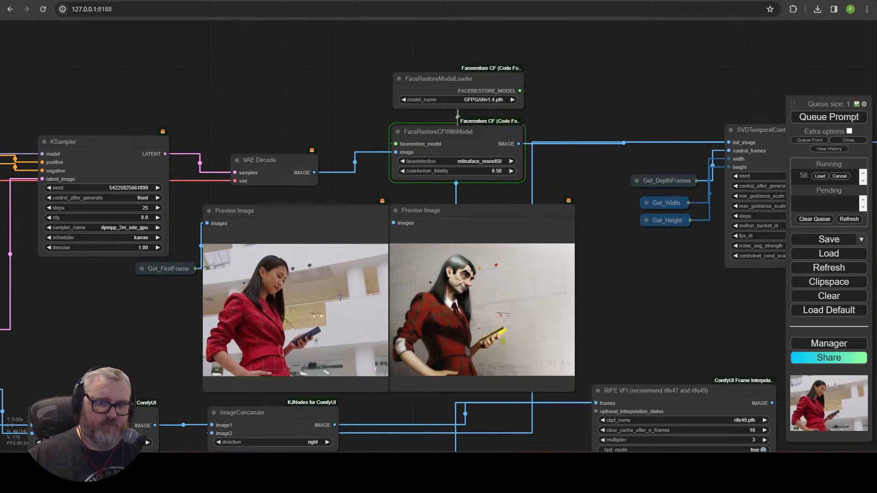
{"action": "scroll", "coordinate": [533, 312], "scroll_direction": "up", "scroll_amount": 5}
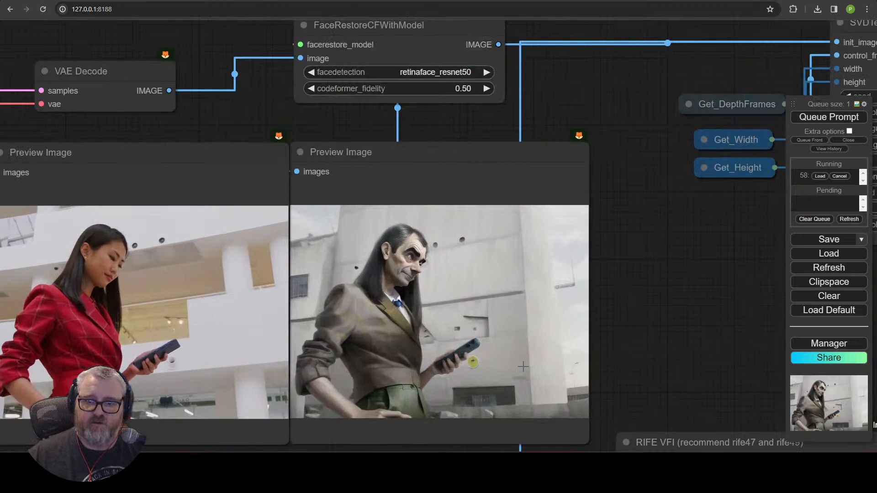
{"action": "scroll", "coordinate": [523, 366], "scroll_direction": "down", "scroll_amount": 3}
{"action": "left_click_drag", "start_coordinate": [645, 306], "coordinate": [670, 221]}
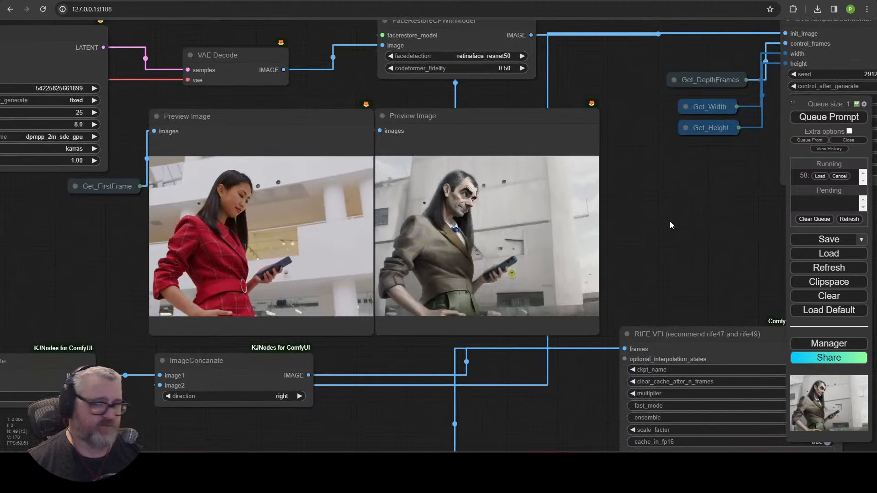
{"action": "scroll", "coordinate": [650, 222], "scroll_direction": "down", "scroll_amount": 5}
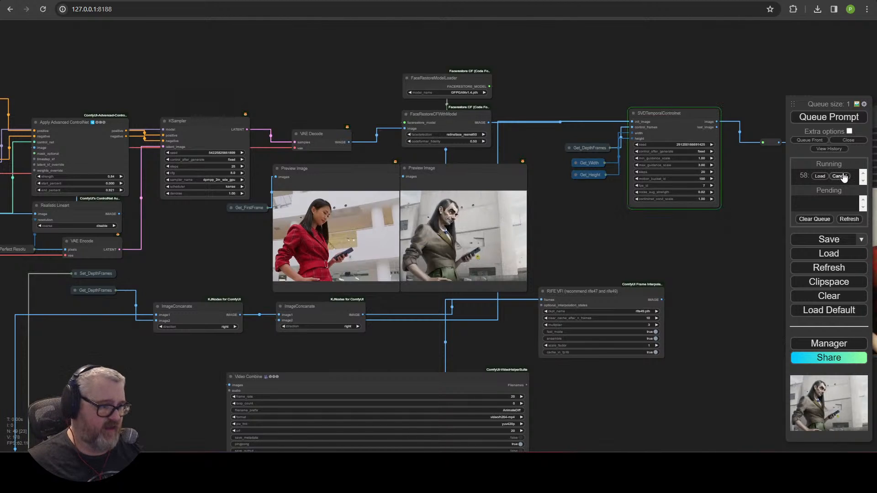
{"action": "left_click", "coordinate": [689, 118]}
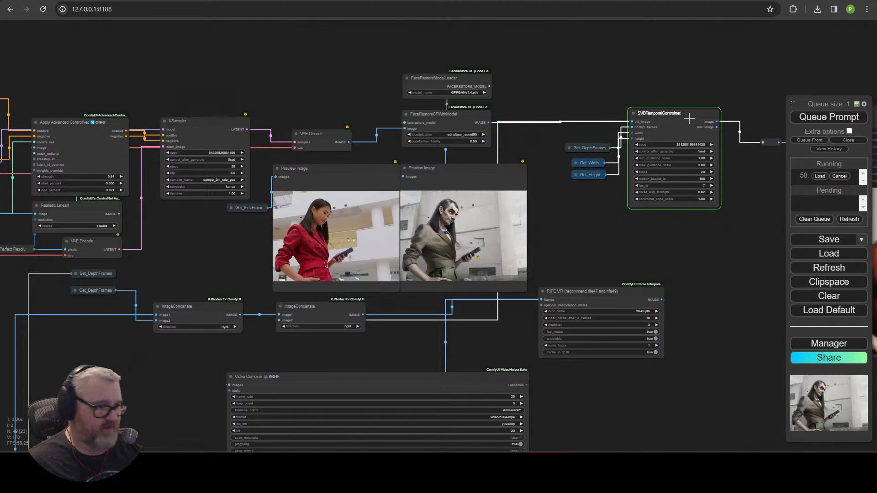
{"action": "left_click_drag", "start_coordinate": [495, 238], "coordinate": [552, 227]}
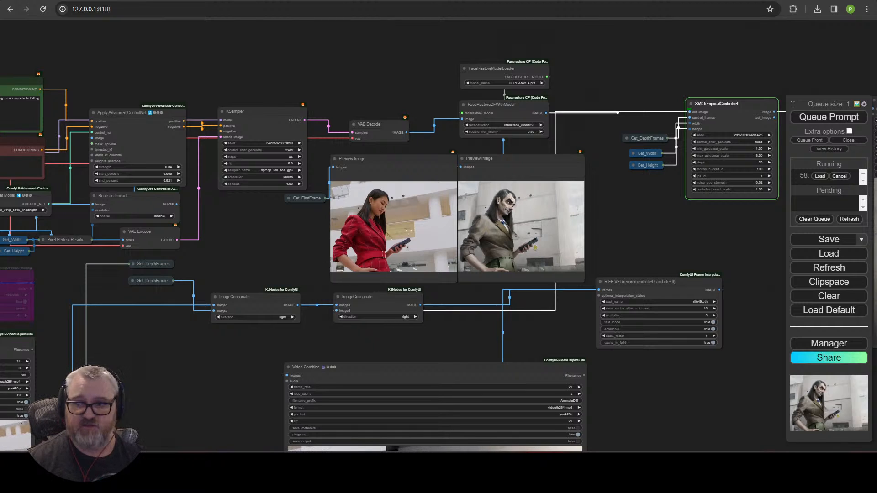
{"action": "left_click", "coordinate": [858, 141]}
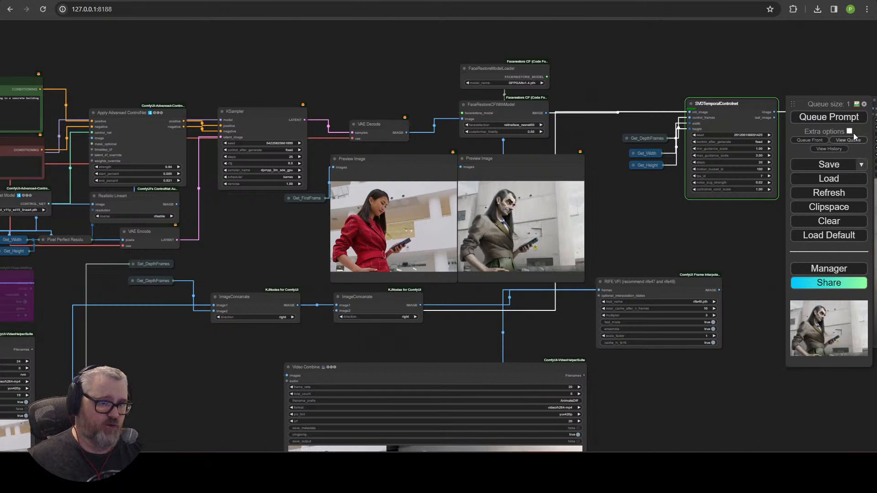
{"action": "left_click", "coordinate": [850, 142]}
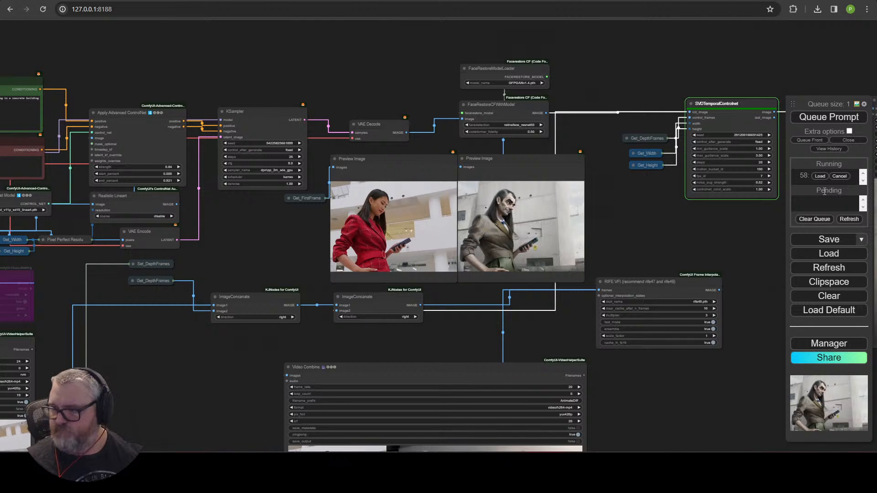
{"action": "left_click_drag", "start_coordinate": [639, 239], "coordinate": [434, 237]}
{"action": "left_click_drag", "start_coordinate": [552, 254], "coordinate": [192, 212]}
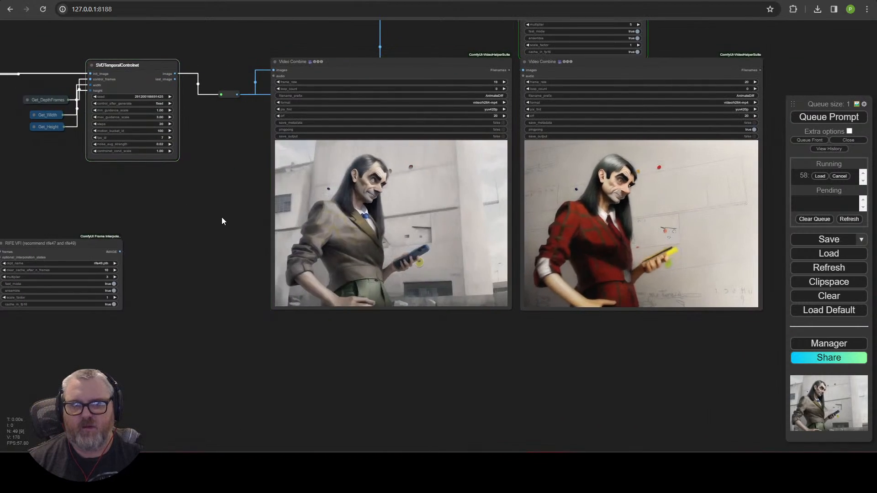
{"action": "scroll", "coordinate": [259, 245], "scroll_direction": "up", "scroll_amount": 5}
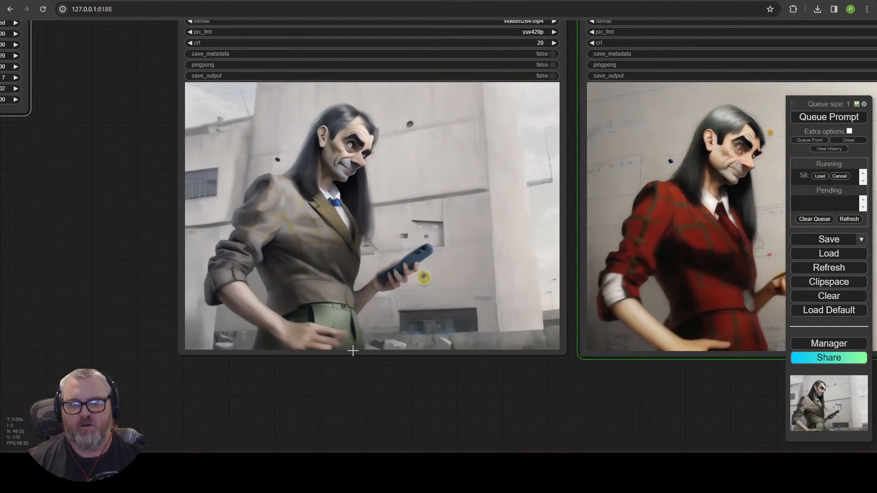
{"action": "scroll", "coordinate": [471, 389], "scroll_direction": "down", "scroll_amount": 4}
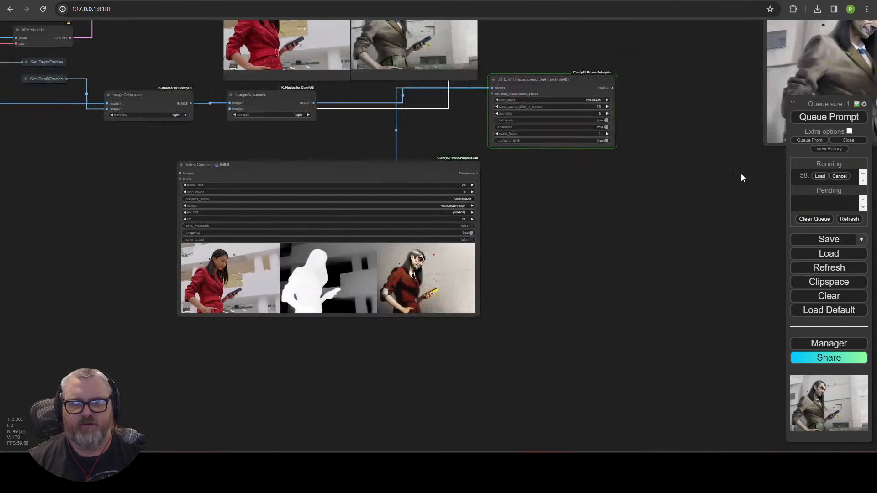
{"action": "left_click_drag", "start_coordinate": [512, 233], "coordinate": [689, 232]}
{"action": "left_click_drag", "start_coordinate": [340, 176], "coordinate": [735, 179]}
{"action": "left_click_drag", "start_coordinate": [188, 112], "coordinate": [192, 184]}
Step: Close the red-jacket woman's clip and scroll down through the 'walking' video results
{"action": "scroll", "coordinate": [172, 177], "scroll_direction": "up", "scroll_amount": 5}
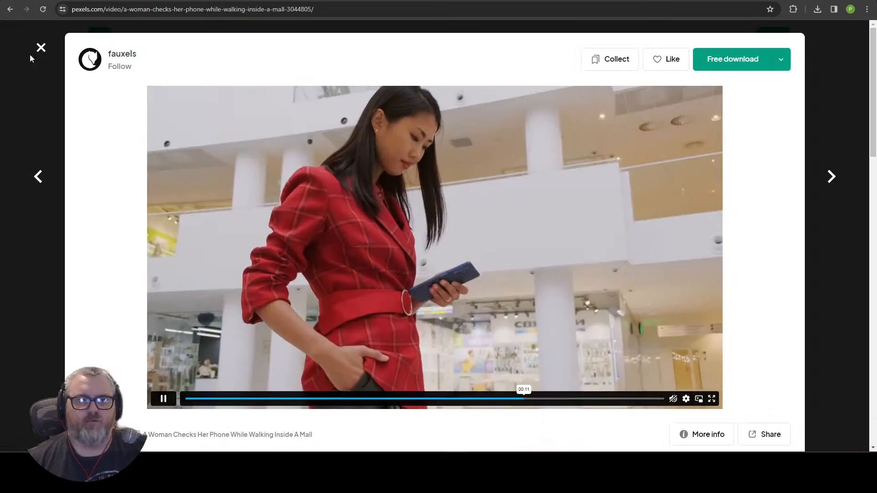
{"action": "left_click", "coordinate": [41, 48]}
{"action": "scroll", "coordinate": [188, 311], "scroll_direction": "down", "scroll_amount": 7}
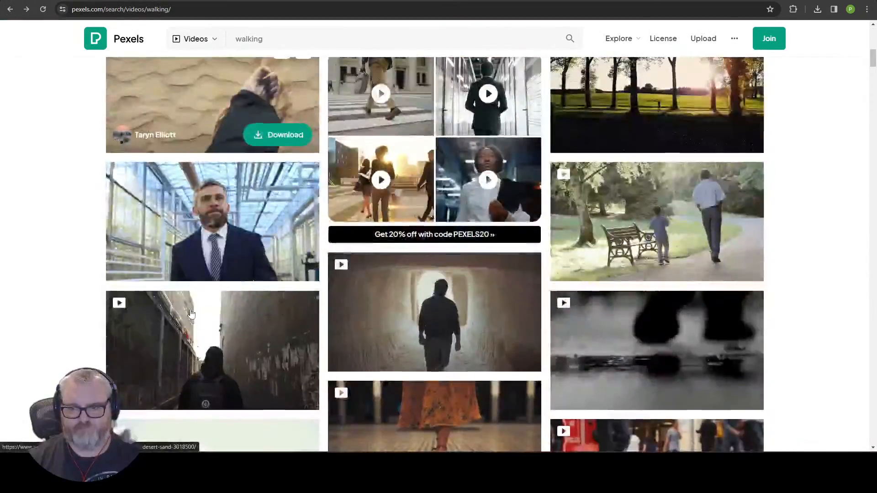
{"action": "scroll", "coordinate": [191, 314], "scroll_direction": "down", "scroll_amount": 20}
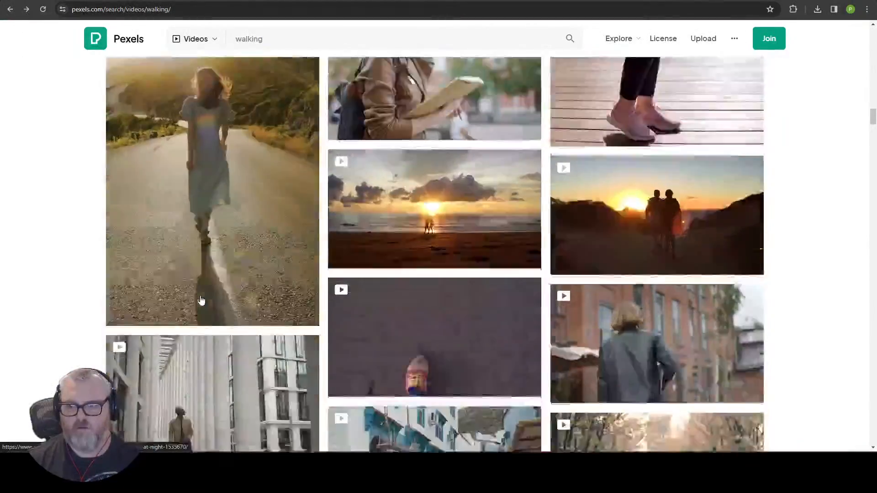
{"action": "scroll", "coordinate": [201, 301], "scroll_direction": "down", "scroll_amount": 2}
{"action": "scroll", "coordinate": [201, 301], "scroll_direction": "up", "scroll_amount": 4}
{"action": "scroll", "coordinate": [201, 301], "scroll_direction": "down", "scroll_amount": 9}
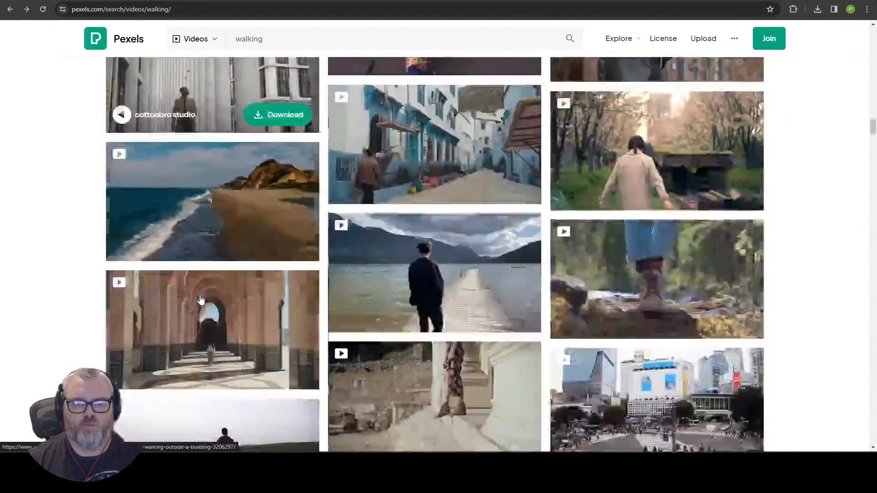
{"action": "scroll", "coordinate": [201, 299], "scroll_direction": "down", "scroll_amount": 20}
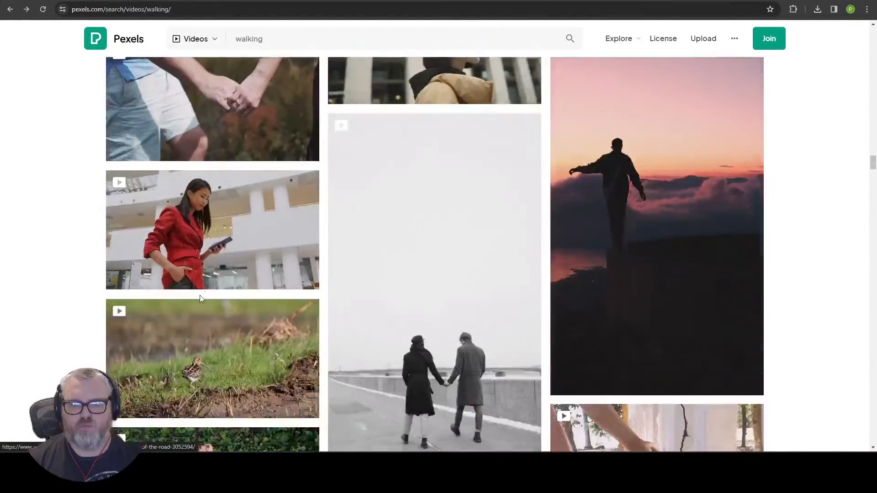
{"action": "scroll", "coordinate": [199, 295], "scroll_direction": "down", "scroll_amount": 18}
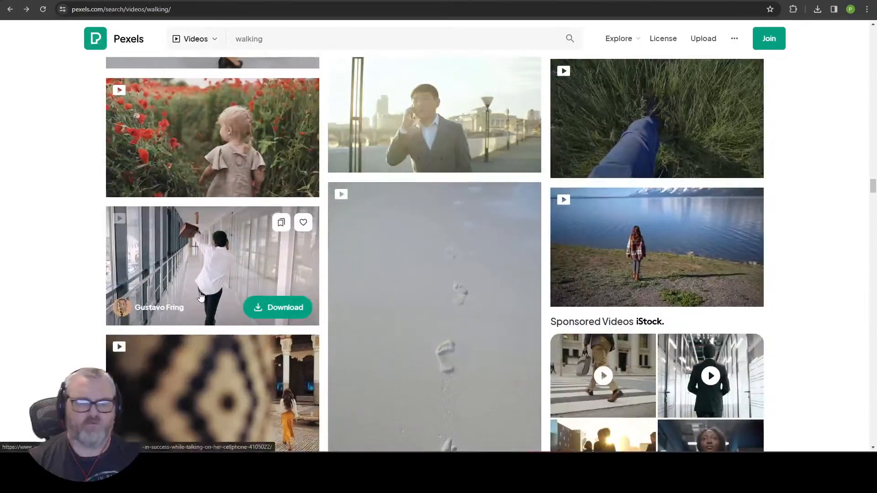
{"action": "scroll", "coordinate": [200, 296], "scroll_direction": "down", "scroll_amount": 5}
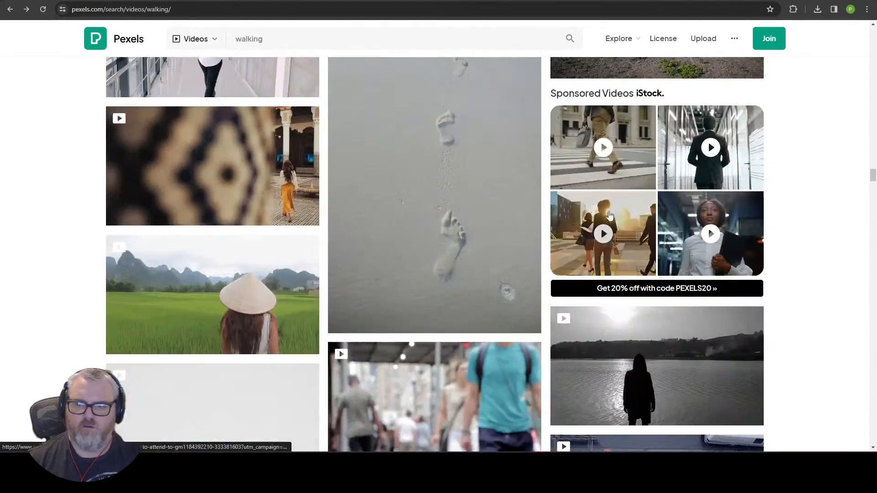
{"action": "scroll", "coordinate": [347, 237], "scroll_direction": "down", "scroll_amount": 16}
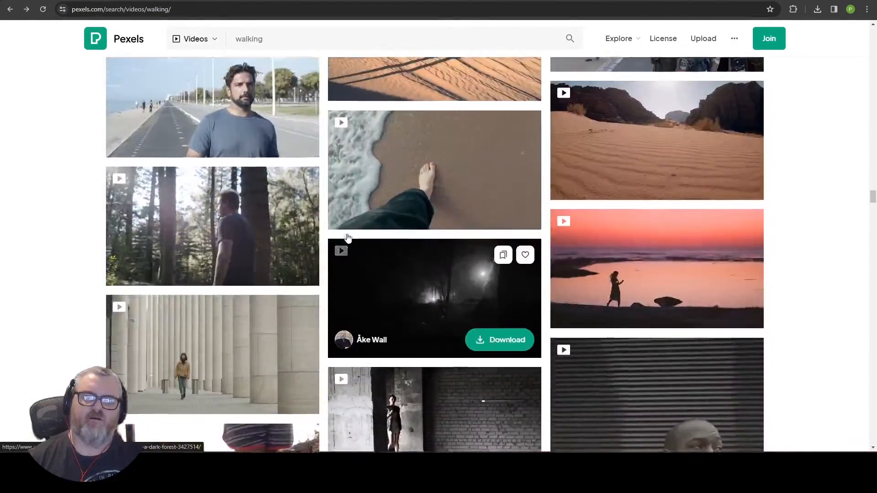
{"action": "scroll", "coordinate": [347, 237], "scroll_direction": "up", "scroll_amount": 3}
{"action": "scroll", "coordinate": [268, 239], "scroll_direction": "down", "scroll_amount": 9}
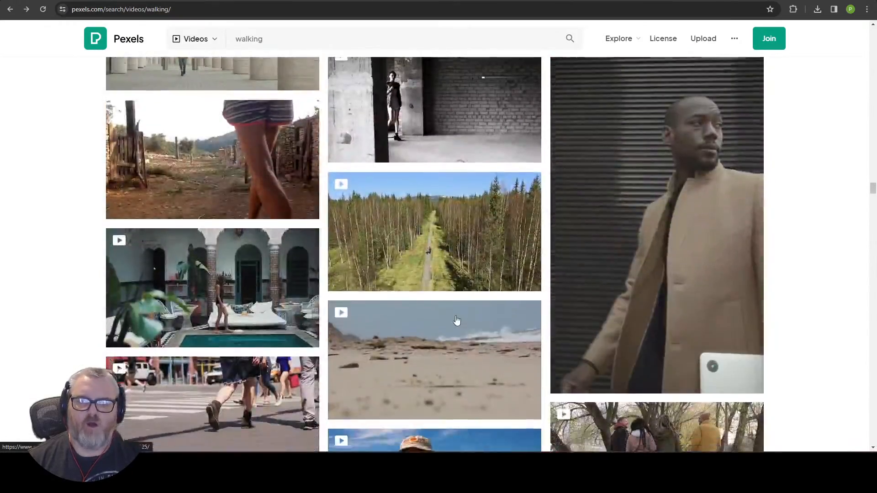
{"action": "scroll", "coordinate": [423, 294], "scroll_direction": "down", "scroll_amount": 20}
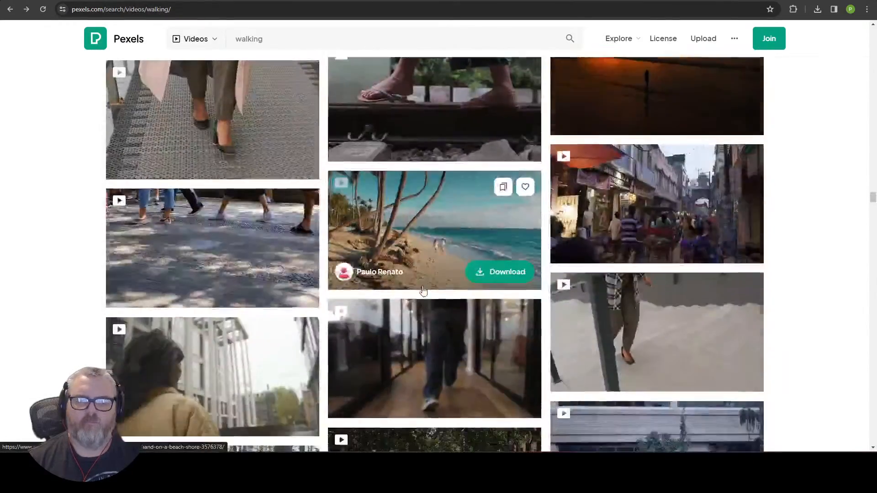
{"action": "scroll", "coordinate": [423, 292], "scroll_direction": "down", "scroll_amount": 11}
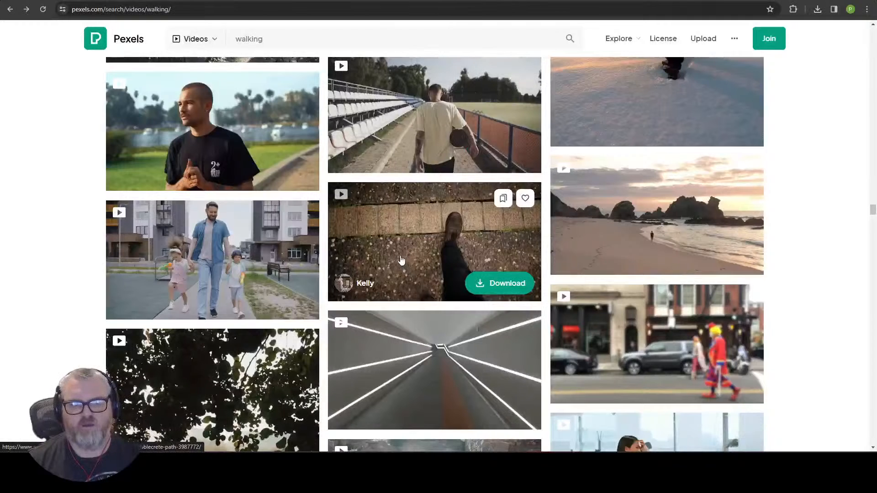
Step: Download 'Nervous Man Walking in a Park' at HD 1280x720, then choose a new video for Load Video
{"action": "left_click", "coordinate": [205, 120]}
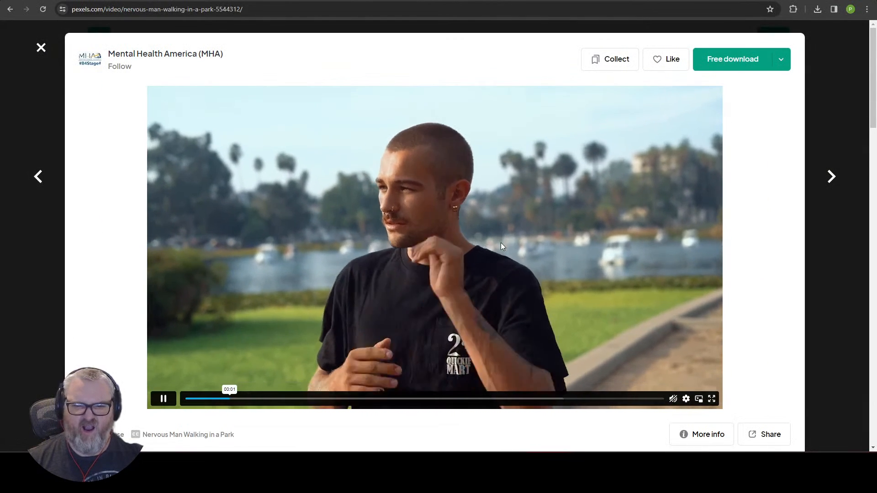
{"action": "left_click", "coordinate": [782, 60]}
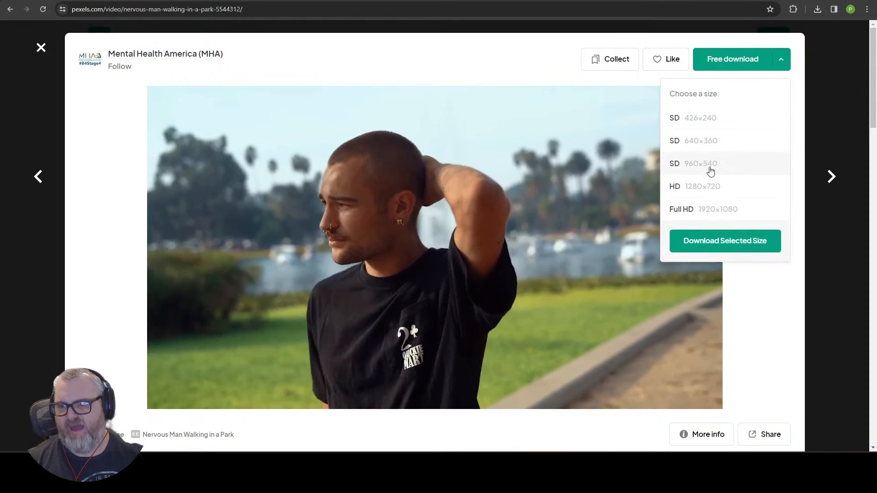
{"action": "left_click", "coordinate": [724, 247]}
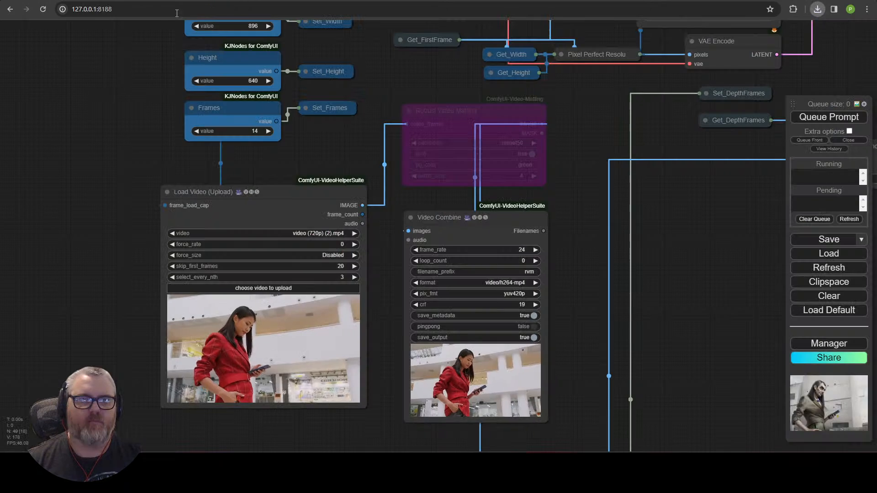
{"action": "left_click", "coordinate": [250, 289]}
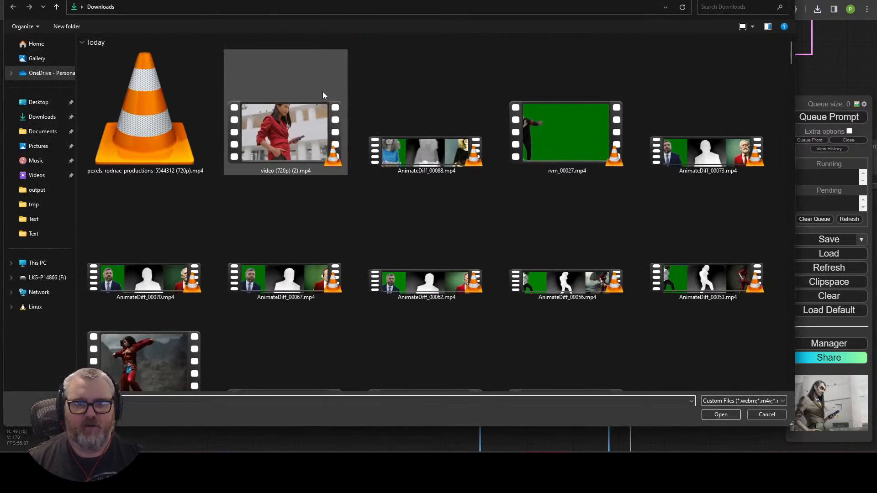
{"action": "double_click", "coordinate": [173, 130]}
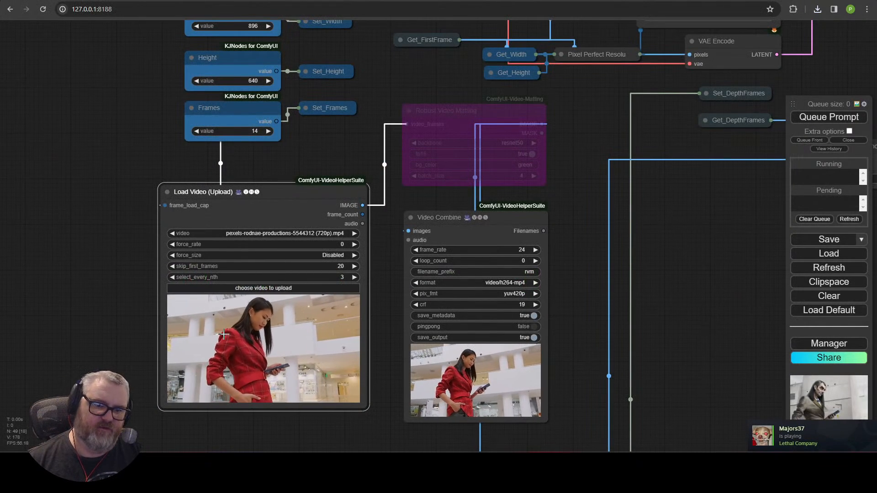
{"action": "left_click", "coordinate": [172, 233]}
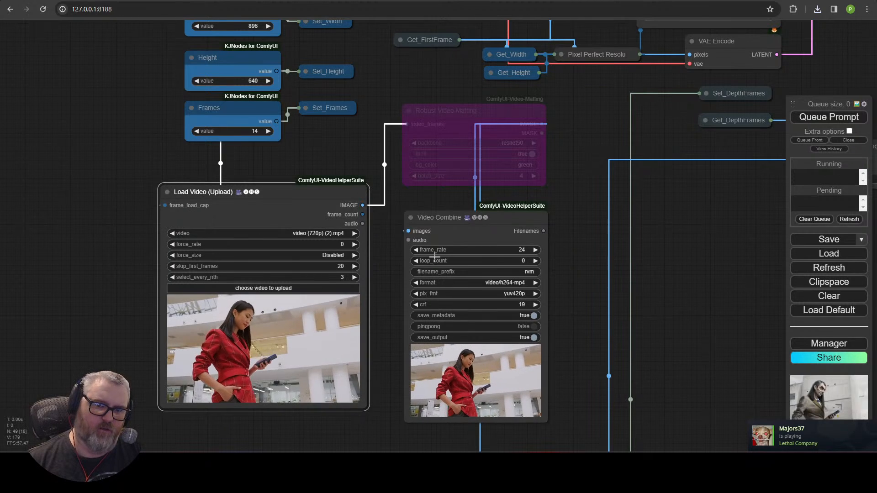
{"action": "left_click", "coordinate": [355, 233]}
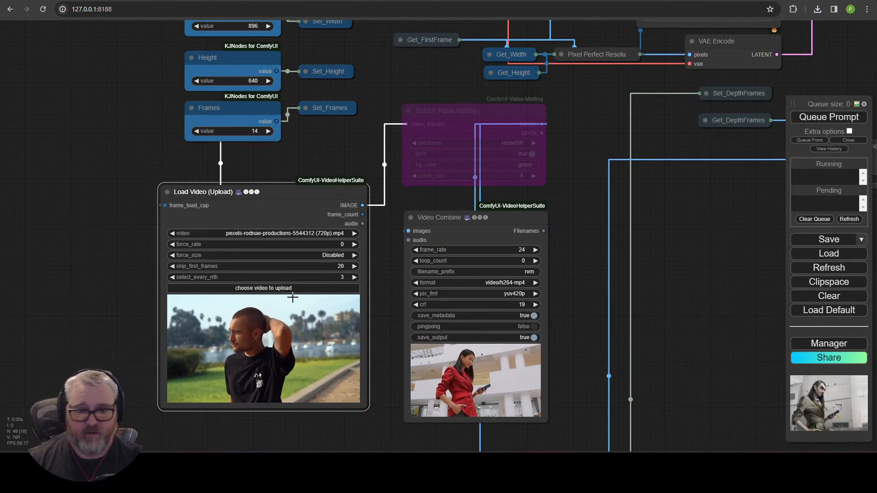
{"action": "left_click", "coordinate": [341, 267]}
{"action": "type", "text": "0"}
{"action": "key", "text": "Return"}
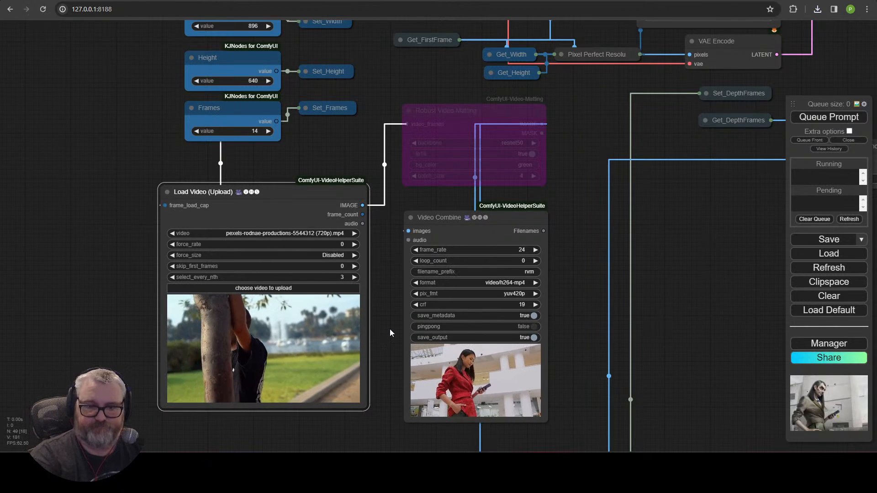
{"action": "left_click_drag", "start_coordinate": [639, 244], "coordinate": [604, 245]}
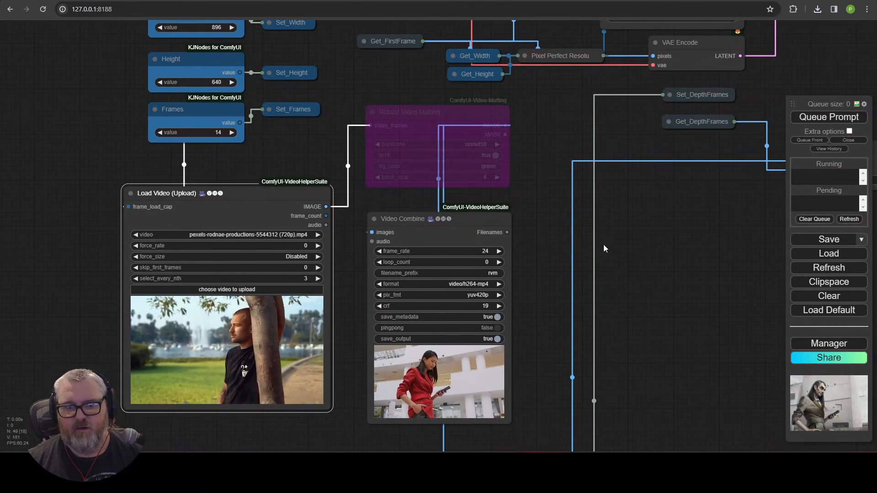
{"action": "scroll", "coordinate": [557, 255], "scroll_direction": "down", "scroll_amount": 5}
{"action": "left_click_drag", "start_coordinate": [324, 197], "coordinate": [301, 199]}
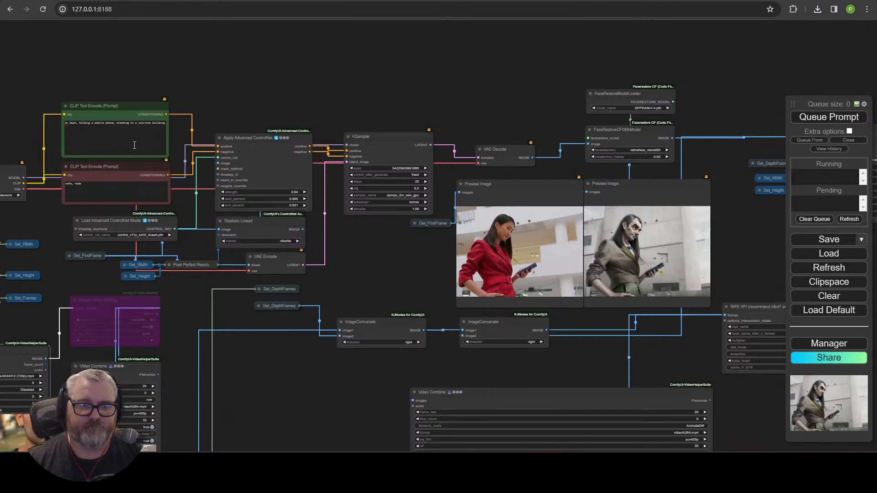
Step: Rewrite the positive prompt as 'mr bean, thinking about life' and queue a new run
{"action": "scroll", "coordinate": [103, 67], "scroll_direction": "up", "scroll_amount": 3}
{"action": "scroll", "coordinate": [102, 63], "scroll_direction": "up", "scroll_amount": 4}
{"action": "left_click_drag", "start_coordinate": [106, 63], "coordinate": [267, 56]}
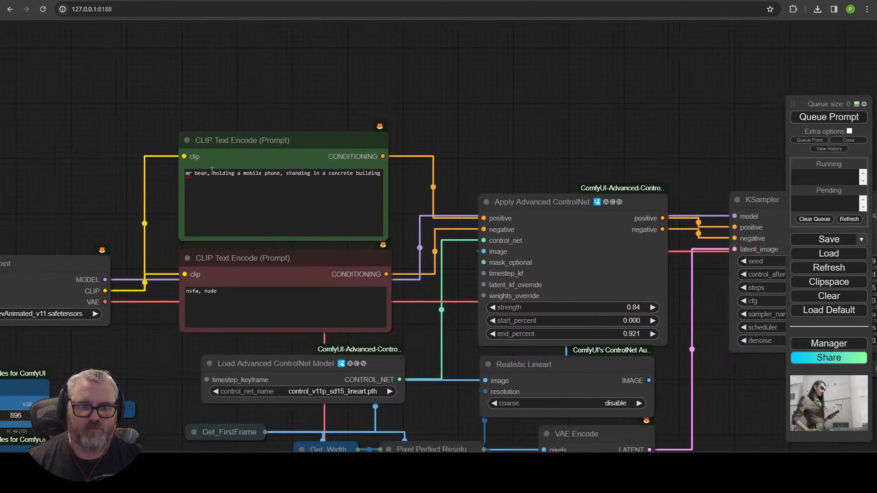
{"action": "left_click_drag", "start_coordinate": [212, 173], "coordinate": [280, 175]}
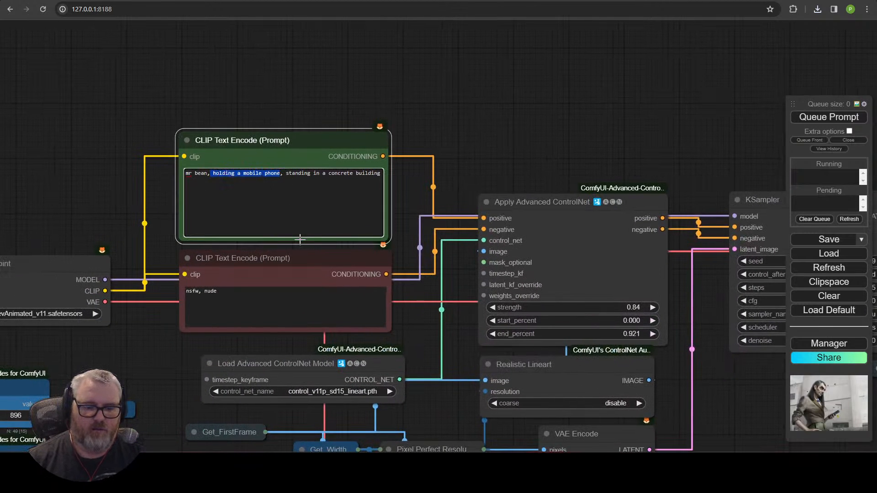
{"action": "key", "text": "shift+End"}
{"action": "key", "text": "BackSpace"}
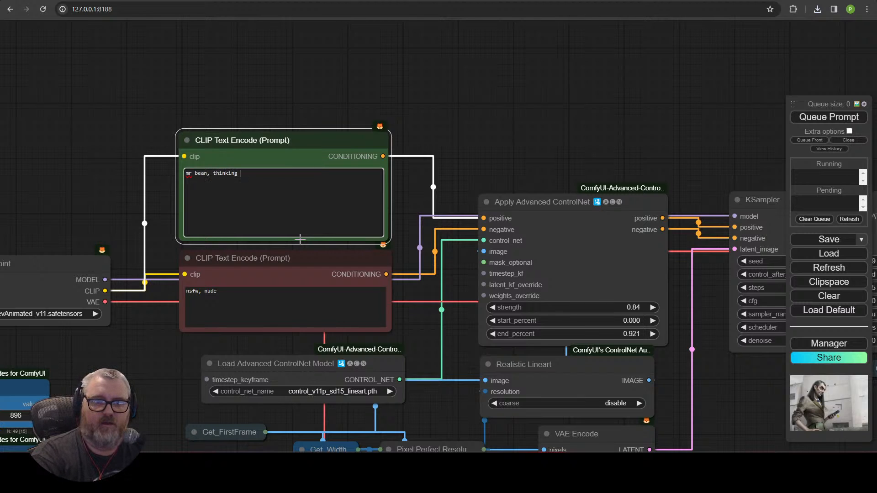
{"action": "left_click", "coordinate": [801, 122]}
Step: Pan and zoom to the Preview Image nodes to inspect the cartoon-like Mr Bean first frame
{"action": "scroll", "coordinate": [706, 110], "scroll_direction": "down", "scroll_amount": 5}
{"action": "left_click_drag", "start_coordinate": [696, 262], "coordinate": [519, 41]}
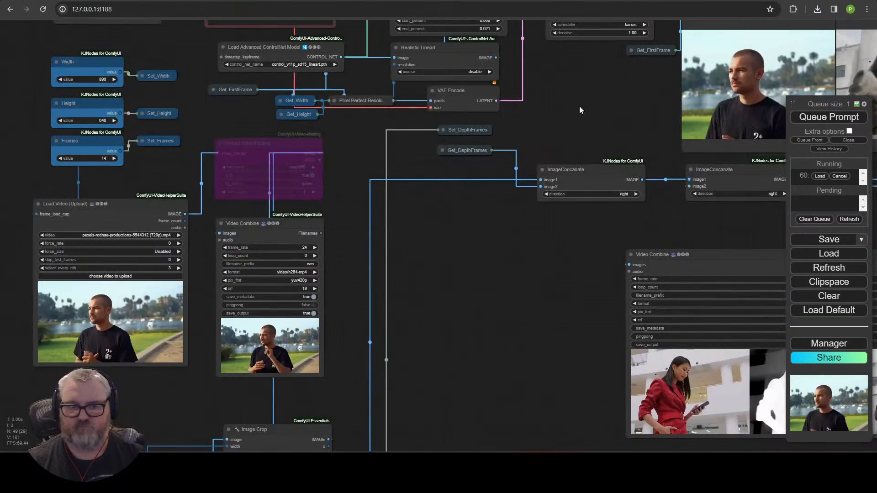
{"action": "left_click_drag", "start_coordinate": [601, 131], "coordinate": [146, 276]}
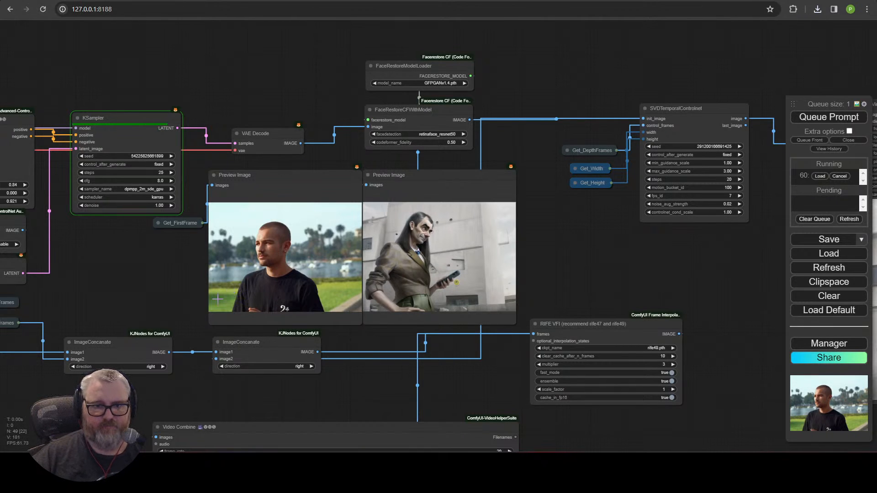
{"action": "scroll", "coordinate": [498, 285], "scroll_direction": "up", "scroll_amount": 5}
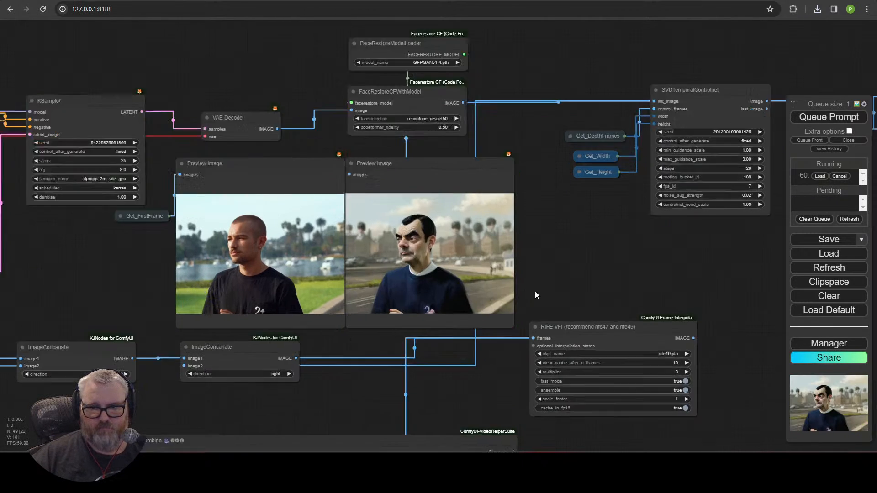
{"action": "scroll", "coordinate": [448, 284], "scroll_direction": "up", "scroll_amount": 1}
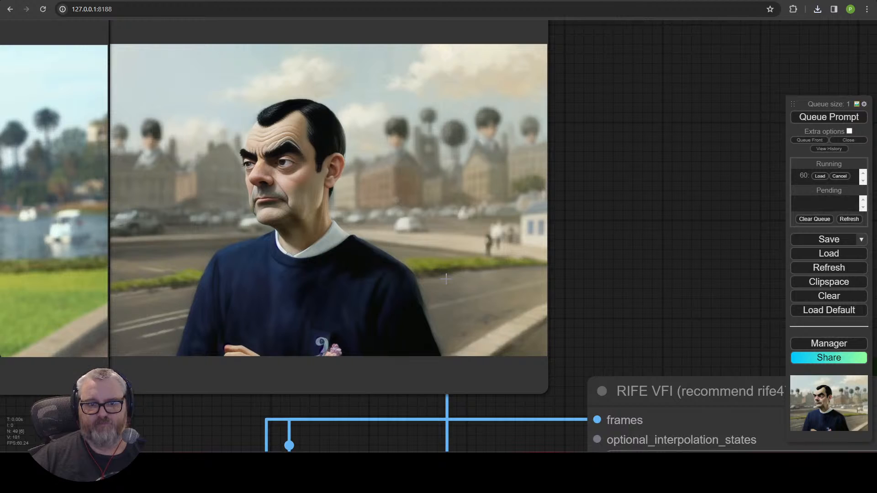
{"action": "scroll", "coordinate": [446, 278], "scroll_direction": "down", "scroll_amount": 5}
{"action": "scroll", "coordinate": [446, 279], "scroll_direction": "down", "scroll_amount": 12}
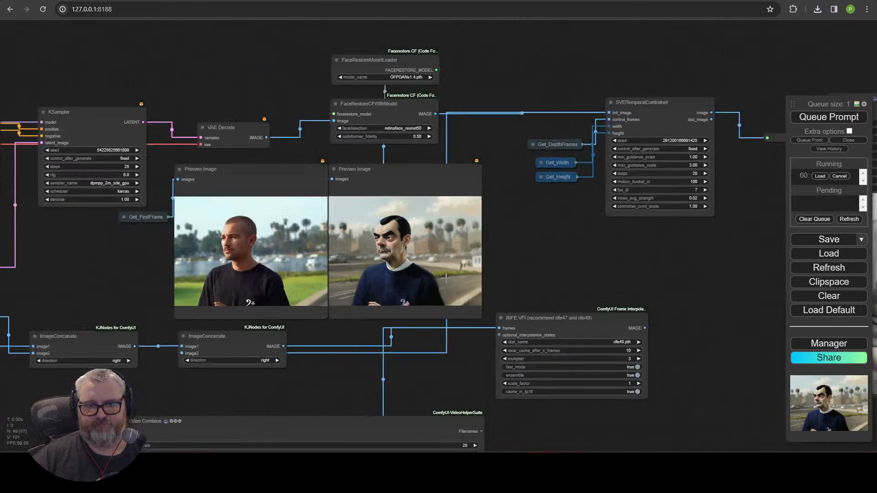
{"action": "left_click_drag", "start_coordinate": [245, 302], "coordinate": [537, 226]}
{"action": "scroll", "coordinate": [302, 204], "scroll_direction": "up", "scroll_amount": 10}
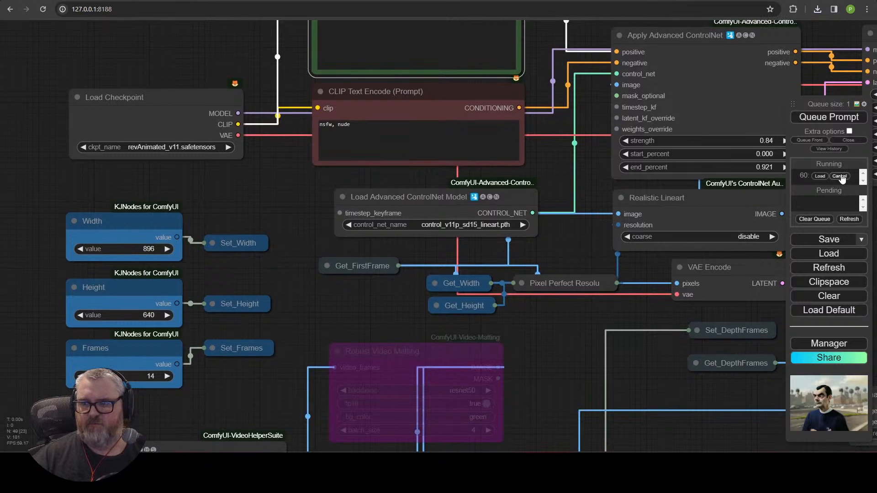
Step: Use realisticVisionV51_v51VAE with prompt 'mr bean, portrait photograph, 35mm lens, fujifilm' and queue it
{"action": "left_click", "coordinate": [203, 147]}
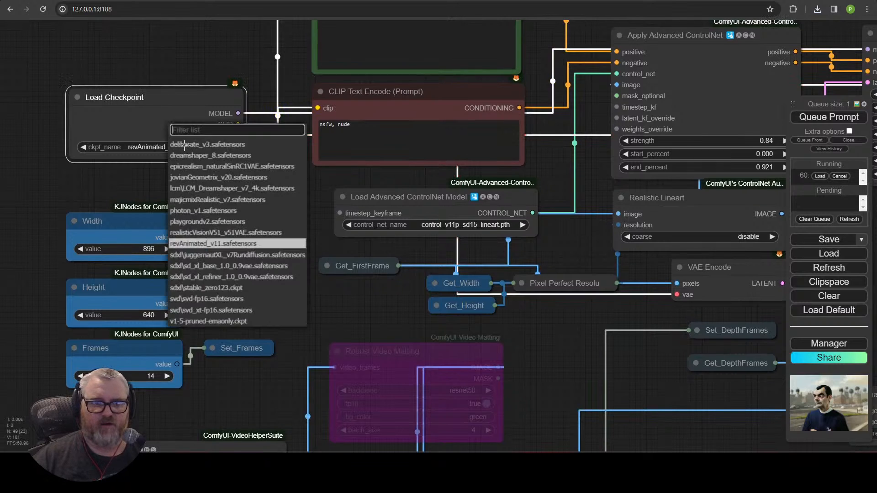
{"action": "left_click", "coordinate": [208, 233]}
{"action": "left_click_drag", "start_coordinate": [293, 169], "coordinate": [197, 283]}
{"action": "left_click", "coordinate": [328, 154]}
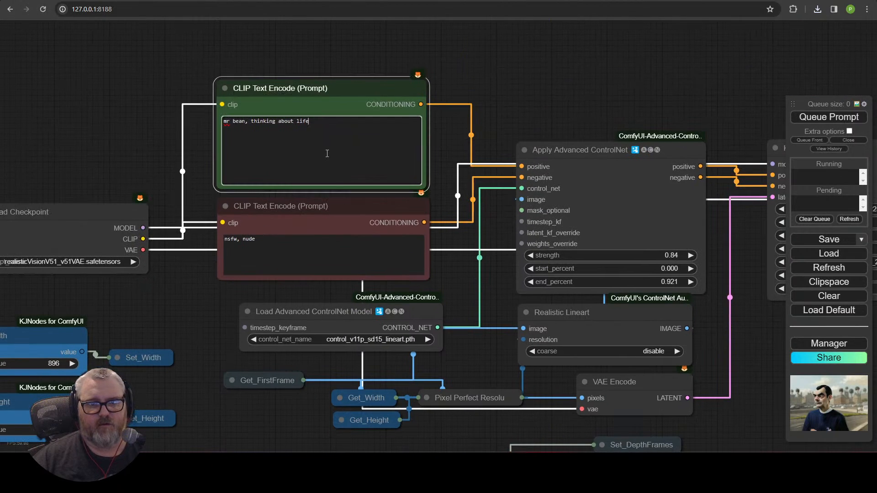
{"action": "key", "text": "BackSpace"}
{"action": "key", "text": "BackSpace"}
{"action": "key", "text": "BackSpace"}
{"action": "key", "text": "BackSpace"}
{"action": "key", "text": "BackSpace"}
{"action": "key", "text": "BackSpace"}
{"action": "key", "text": "BackSpace"}
{"action": "key", "text": "BackSpace"}
{"action": "key", "text": "BackSpace"}
{"action": "key", "text": "BackSpace"}
{"action": "key", "text": "BackSpace"}
{"action": "key", "text": "BackSpace"}
{"action": "key", "text": "BackSpace"}
{"action": "key", "text": "BackSpace"}
{"action": "key", "text": "BackSpace"}
{"action": "key", "text": "BackSpace"}
{"action": "key", "text": "BackSpace"}
{"action": "key", "text": "BackSpace"}
{"action": "key", "text": "BackSpace"}
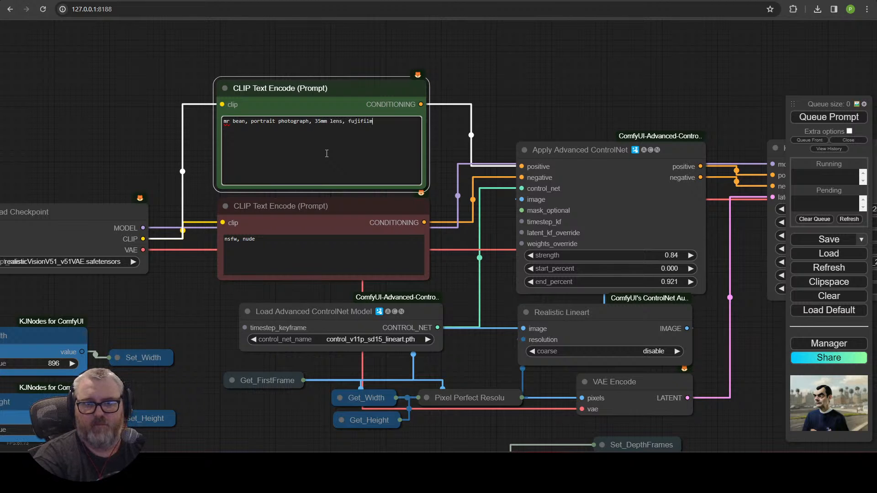
{"action": "left_click", "coordinate": [829, 117]}
Step: Compare the original frame with the photorealistic Mr Bean in a black T-shirt on a city street
{"action": "left_click_drag", "start_coordinate": [467, 118], "coordinate": [196, 130]}
{"action": "left_click_drag", "start_coordinate": [685, 126], "coordinate": [272, 176]}
{"action": "left_click_drag", "start_coordinate": [369, 192], "coordinate": [308, 49]}
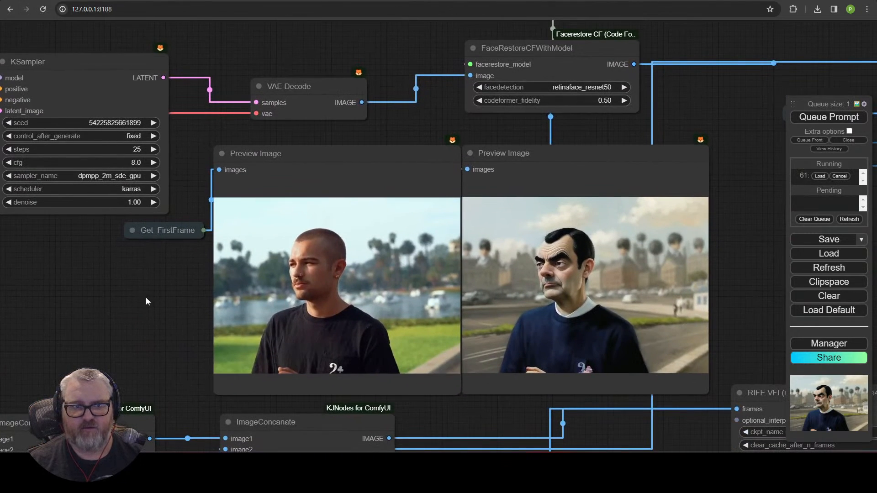
{"action": "left_click_drag", "start_coordinate": [146, 301], "coordinate": [197, 315]}
{"action": "scroll", "coordinate": [245, 291], "scroll_direction": "down", "scroll_amount": 4}
{"action": "left_click_drag", "start_coordinate": [386, 407], "coordinate": [600, 329]}
{"action": "scroll", "coordinate": [594, 330], "scroll_direction": "down", "scroll_amount": 1}
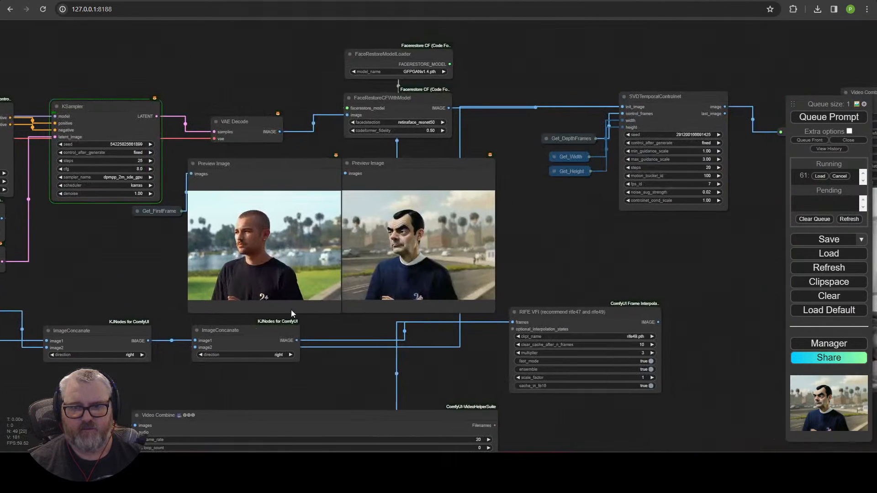
{"action": "scroll", "coordinate": [138, 284], "scroll_direction": "up", "scroll_amount": 3}
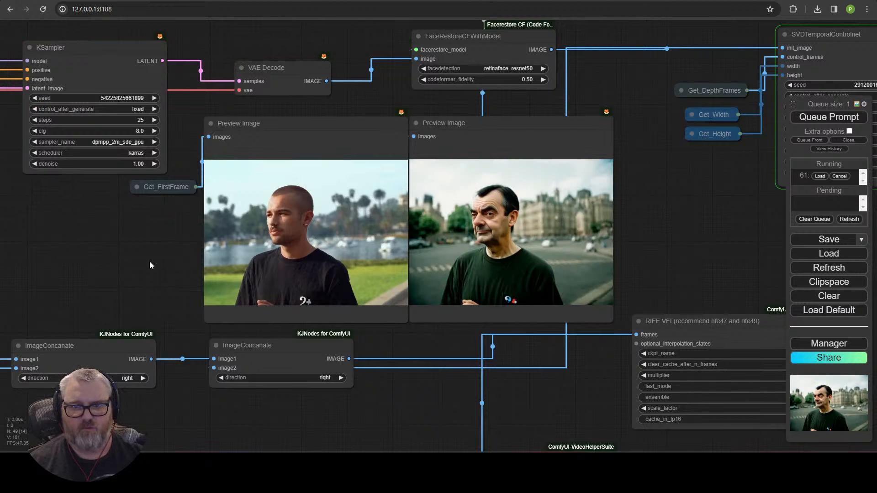
{"action": "scroll", "coordinate": [493, 274], "scroll_direction": "up", "scroll_amount": 11}
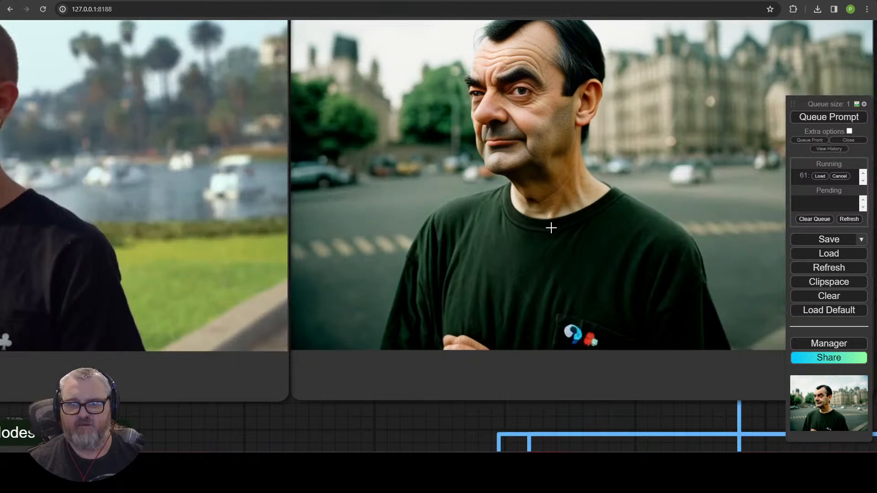
{"action": "scroll", "coordinate": [587, 316], "scroll_direction": "down", "scroll_amount": 5}
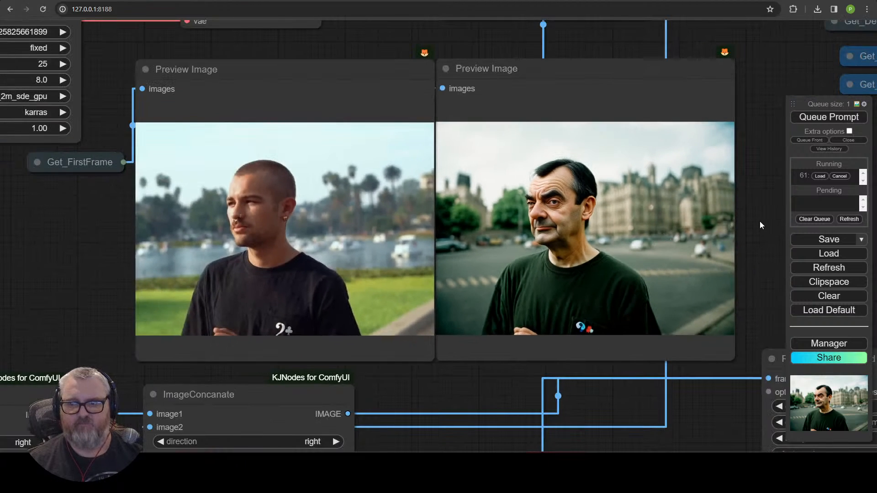
{"action": "scroll", "coordinate": [760, 221], "scroll_direction": "down", "scroll_amount": 3}
{"action": "left_click_drag", "start_coordinate": [760, 221], "coordinate": [375, 297]}
{"action": "scroll", "coordinate": [491, 169], "scroll_direction": "down", "scroll_amount": 3}
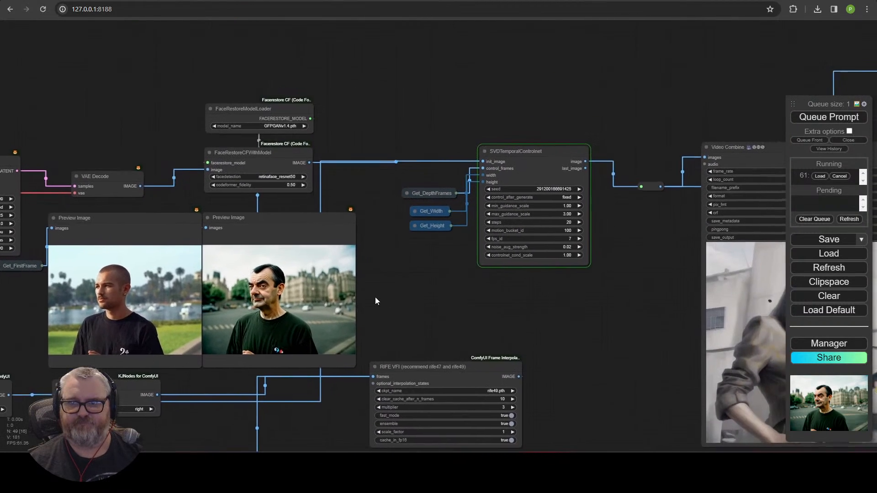
{"action": "left_click_drag", "start_coordinate": [515, 303], "coordinate": [335, 325]}
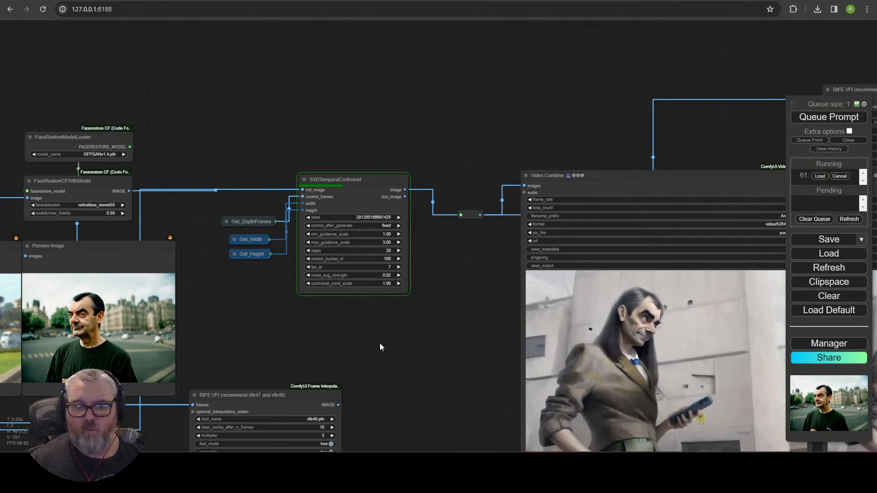
{"action": "left_click_drag", "start_coordinate": [379, 345], "coordinate": [584, 215]}
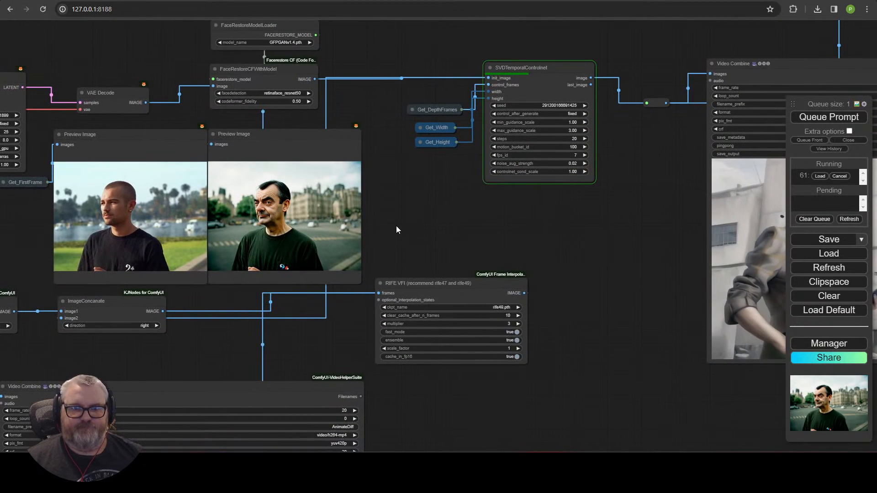
{"action": "left_click_drag", "start_coordinate": [397, 226], "coordinate": [742, 226]}
{"action": "scroll", "coordinate": [540, 224], "scroll_direction": "up", "scroll_amount": 5}
{"action": "scroll", "coordinate": [660, 224], "scroll_direction": "up", "scroll_amount": 3}
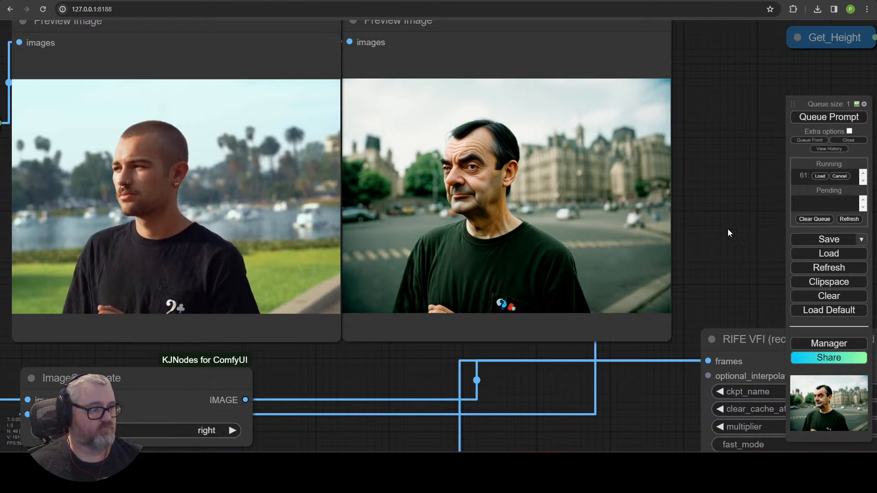
{"action": "scroll", "coordinate": [739, 247], "scroll_direction": "down", "scroll_amount": 4}
{"action": "left_click_drag", "start_coordinate": [739, 247], "coordinate": [152, 255]}
{"action": "left_click_drag", "start_coordinate": [374, 278], "coordinate": [168, 279]}
{"action": "scroll", "coordinate": [169, 280], "scroll_direction": "down", "scroll_amount": 5}
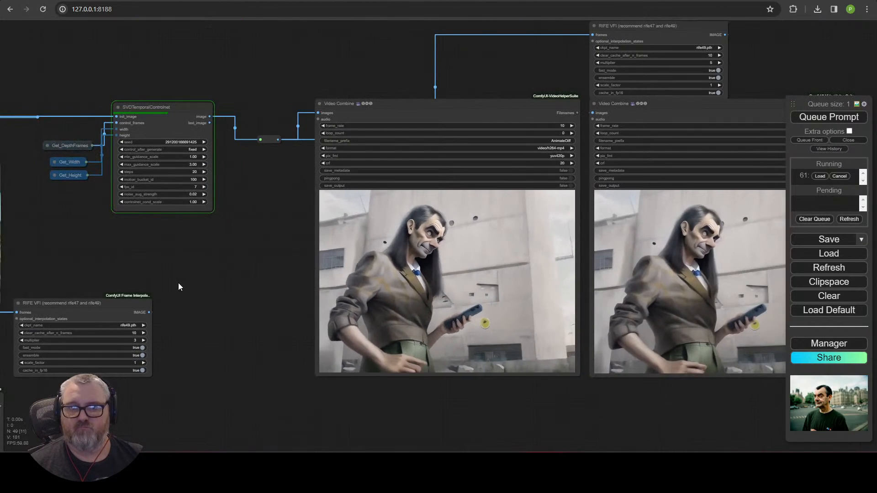
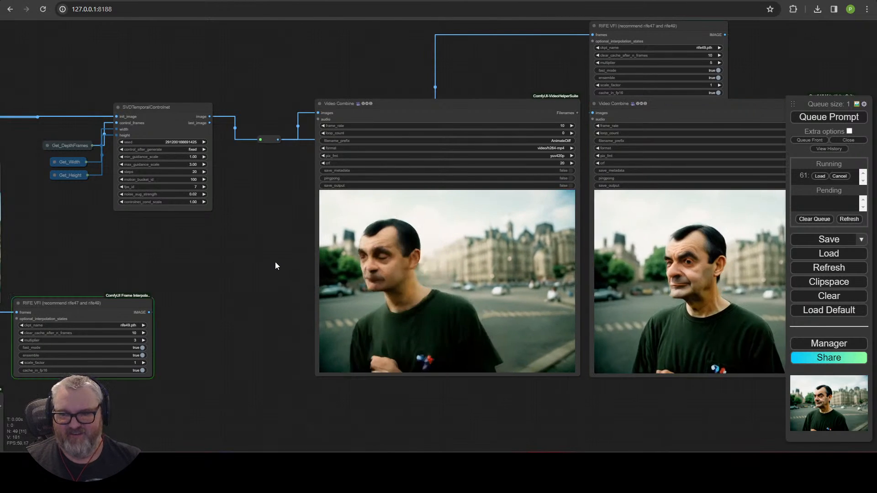
Step: Pan and zoom across the Video Combine previews, including the depth comparison, and toward Load Video
{"action": "left_click_drag", "start_coordinate": [281, 256], "coordinate": [91, 206]}
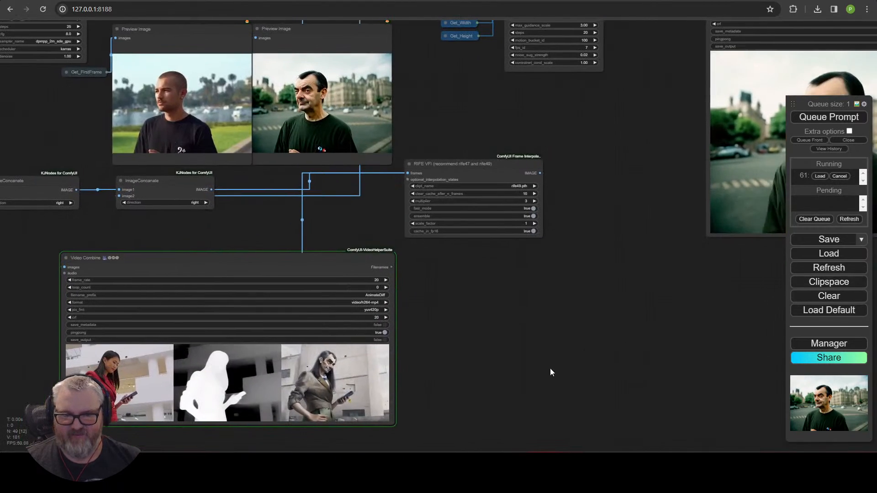
{"action": "left_click_drag", "start_coordinate": [550, 369], "coordinate": [726, 261]}
{"action": "scroll", "coordinate": [619, 299], "scroll_direction": "up", "scroll_amount": 3}
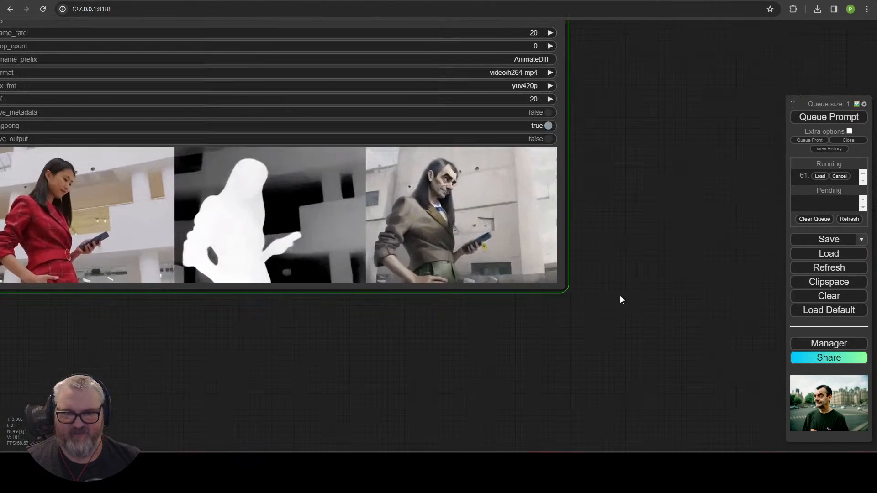
{"action": "left_click_drag", "start_coordinate": [619, 300], "coordinate": [802, 249]}
{"action": "scroll", "coordinate": [706, 291], "scroll_direction": "up", "scroll_amount": 2}
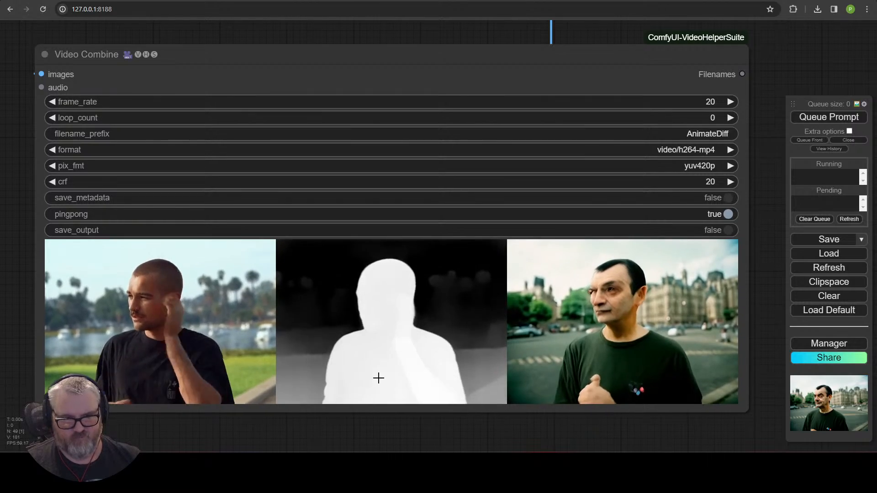
{"action": "scroll", "coordinate": [120, 347], "scroll_direction": "down", "scroll_amount": 11}
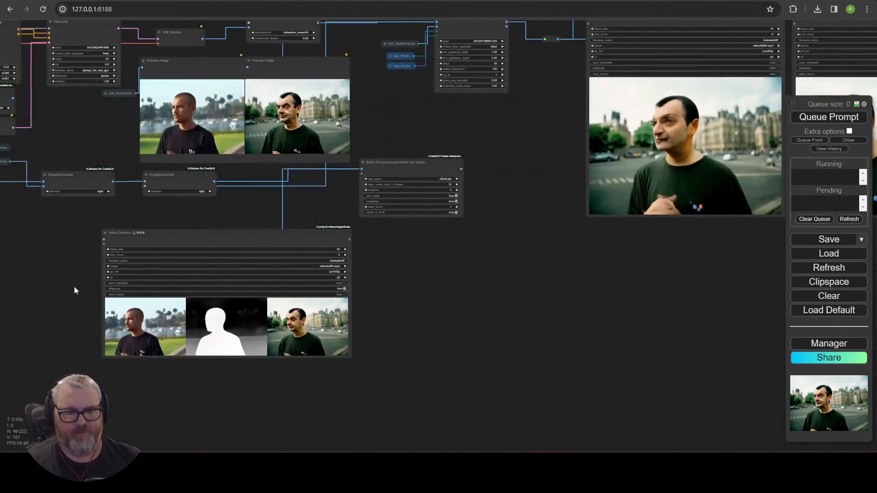
{"action": "left_click_drag", "start_coordinate": [74, 286], "coordinate": [690, 304]}
{"action": "scroll", "coordinate": [386, 282], "scroll_direction": "up", "scroll_amount": 5}
{"action": "scroll", "coordinate": [386, 281], "scroll_direction": "up", "scroll_amount": 6}
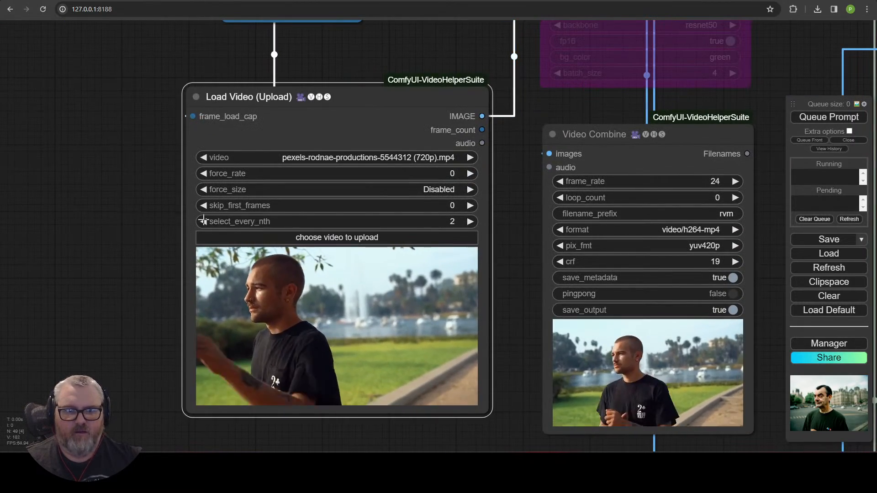
{"action": "scroll", "coordinate": [528, 282], "scroll_direction": "down", "scroll_amount": 10}
Step: Look over the Preview Image results, then watch the two Video Combine preview clips
{"action": "left_click_drag", "start_coordinate": [384, 285], "coordinate": [359, 286]}
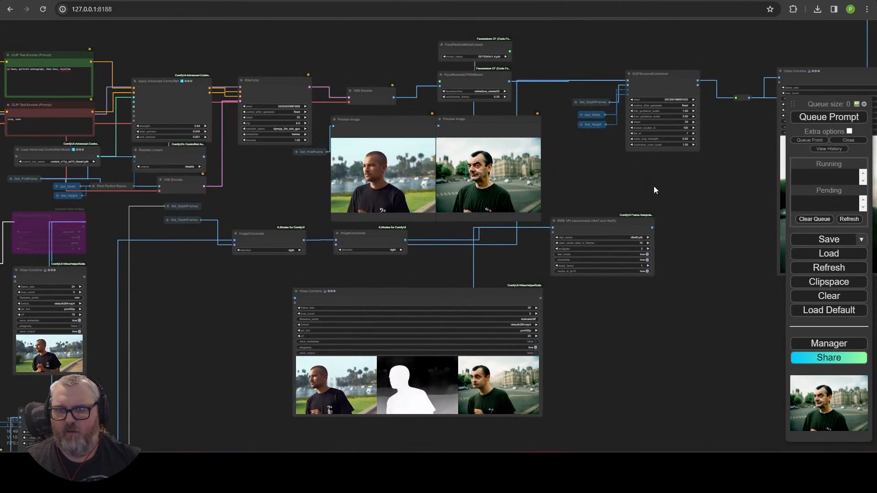
{"action": "left_click_drag", "start_coordinate": [654, 185], "coordinate": [800, 226]}
{"action": "scroll", "coordinate": [432, 265], "scroll_direction": "up", "scroll_amount": 5}
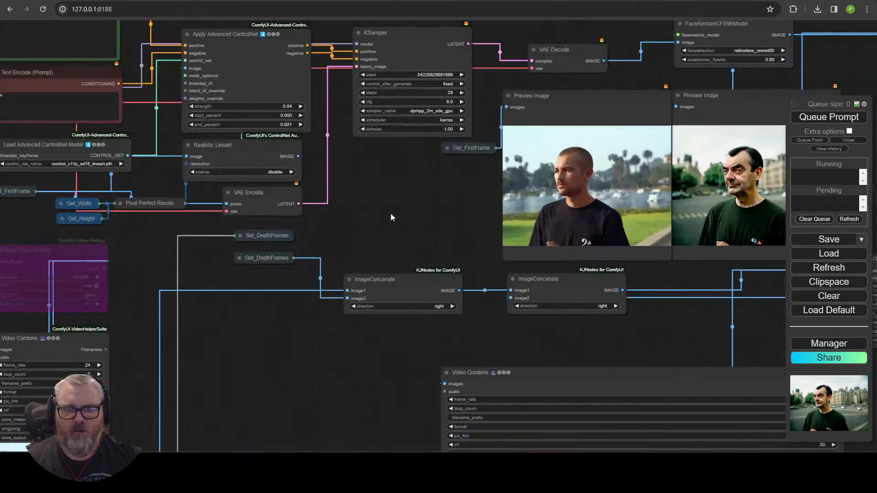
{"action": "left_click_drag", "start_coordinate": [406, 211], "coordinate": [506, 242]}
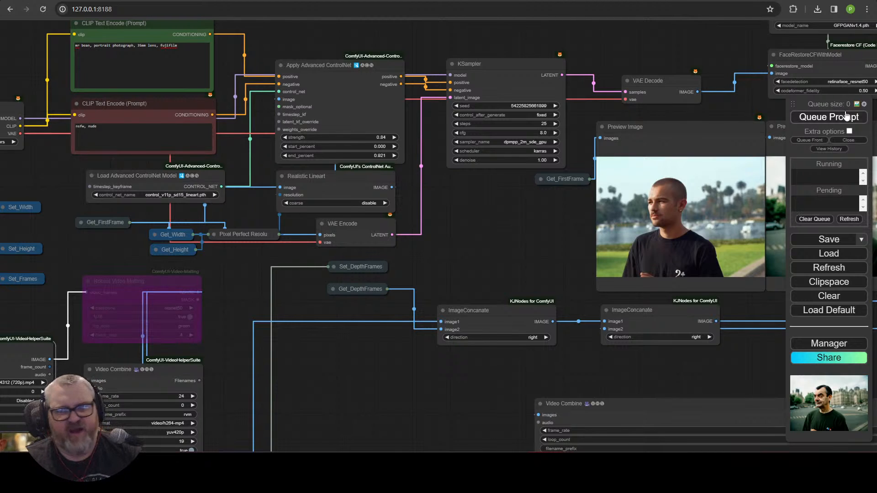
{"action": "left_click_drag", "start_coordinate": [547, 238], "coordinate": [274, 222]}
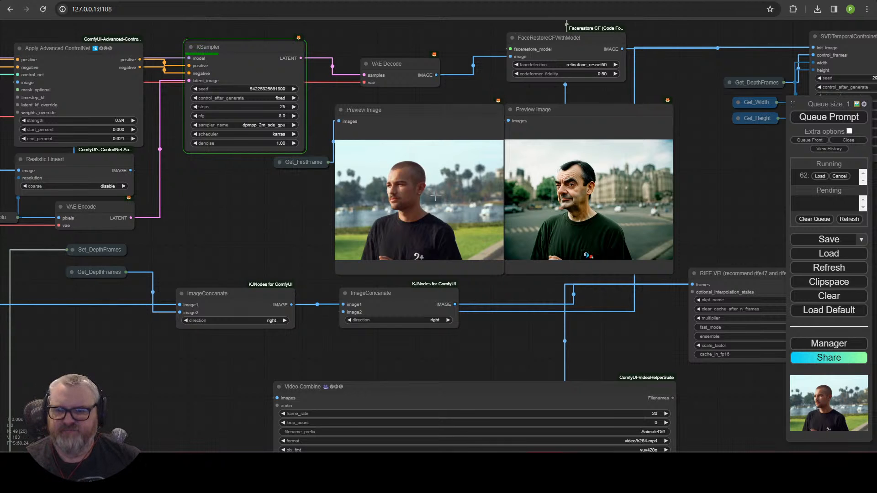
{"action": "left_click_drag", "start_coordinate": [697, 209], "coordinate": [251, 225]}
{"action": "left_click_drag", "start_coordinate": [465, 275], "coordinate": [201, 181]}
{"action": "left_click_drag", "start_coordinate": [580, 325], "coordinate": [278, 426]}
{"action": "scroll", "coordinate": [229, 433], "scroll_direction": "down", "scroll_amount": 5}
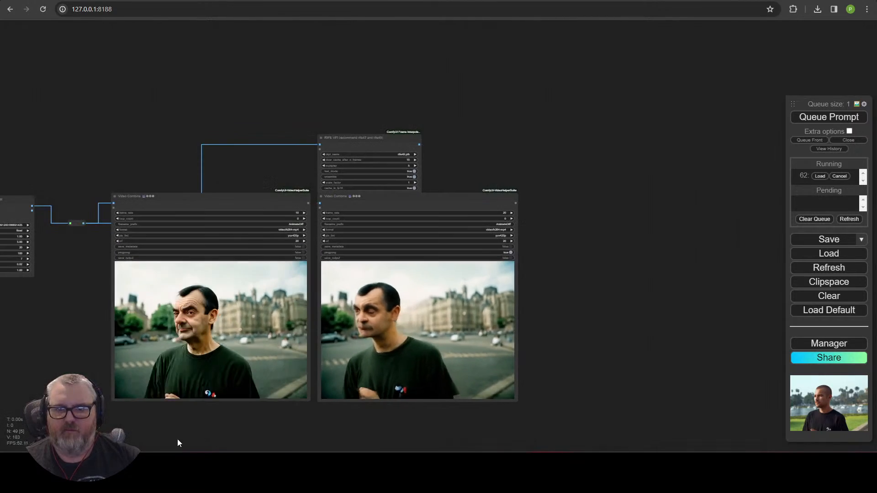
{"action": "left_click_drag", "start_coordinate": [169, 440], "coordinate": [608, 282]}
{"action": "scroll", "coordinate": [323, 354], "scroll_direction": "up", "scroll_amount": 4}
{"action": "scroll", "coordinate": [510, 291], "scroll_direction": "down", "scroll_amount": 2}
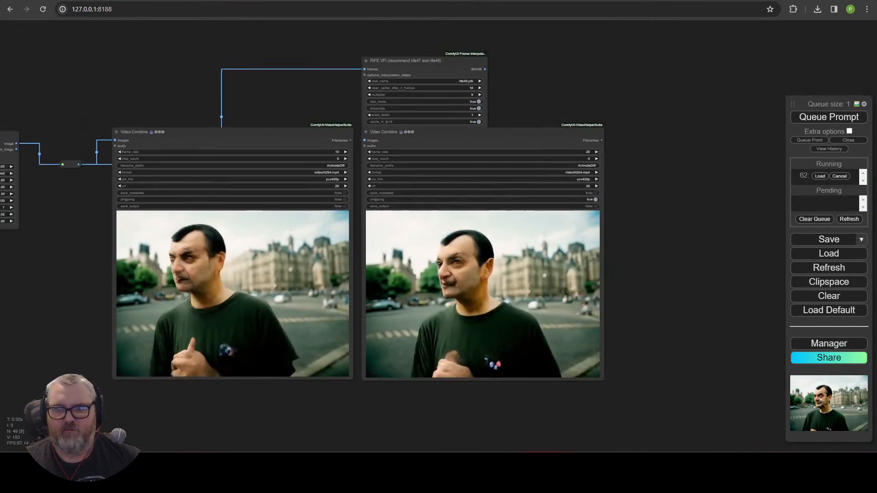
{"action": "scroll", "coordinate": [358, 372], "scroll_direction": "up", "scroll_amount": 4}
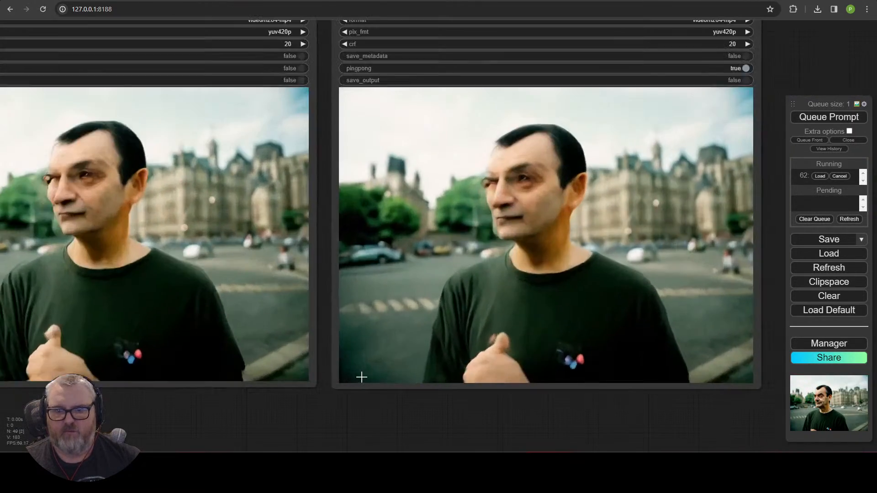
{"action": "scroll", "coordinate": [422, 439], "scroll_direction": "down", "scroll_amount": 1}
{"action": "mouse_move", "coordinate": [418, 435]}
{"action": "left_mouse_down"}
{"action": "mouse_move", "coordinate": [398, 434]}
{"action": "mouse_move", "coordinate": [412, 437]}
{"action": "left_mouse_up"}
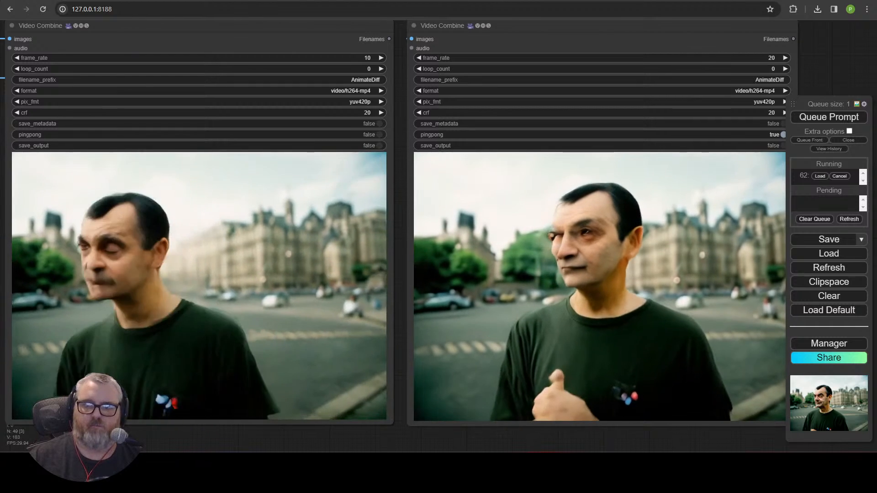
{"action": "scroll", "coordinate": [239, 69], "scroll_direction": "down", "scroll_amount": 6}
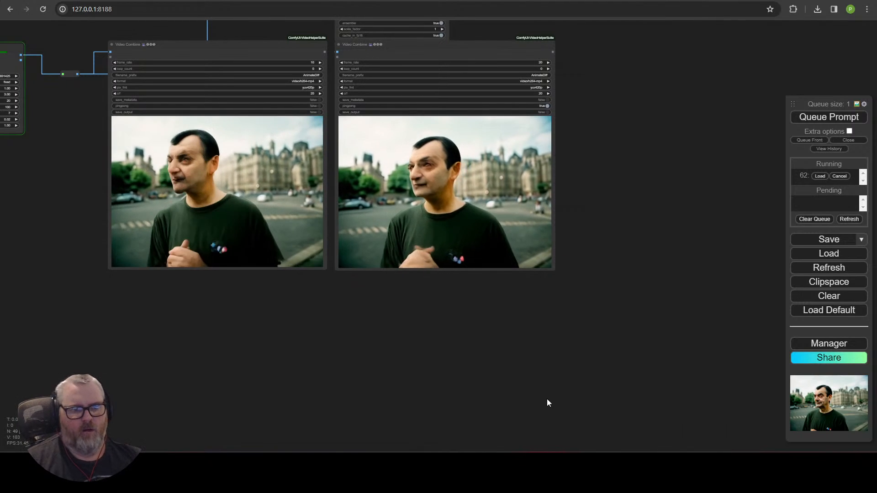
{"action": "left_click_drag", "start_coordinate": [90, 223], "coordinate": [380, 342]}
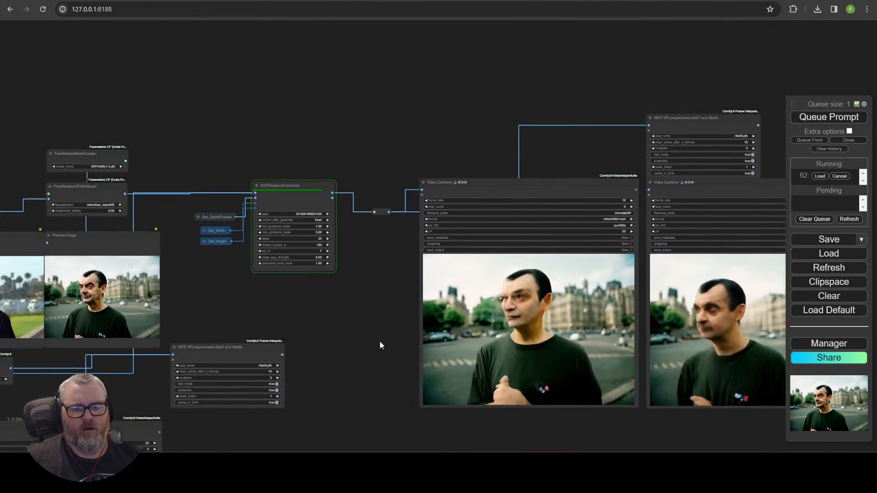
{"action": "scroll", "coordinate": [287, 271], "scroll_direction": "up", "scroll_amount": 8}
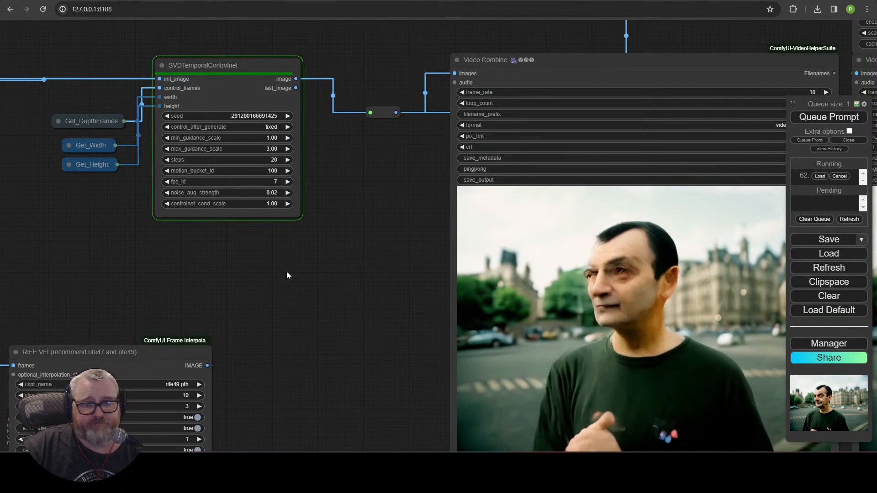
{"action": "scroll", "coordinate": [190, 183], "scroll_direction": "down", "scroll_amount": 1}
{"action": "scroll", "coordinate": [189, 184], "scroll_direction": "down", "scroll_amount": 5}
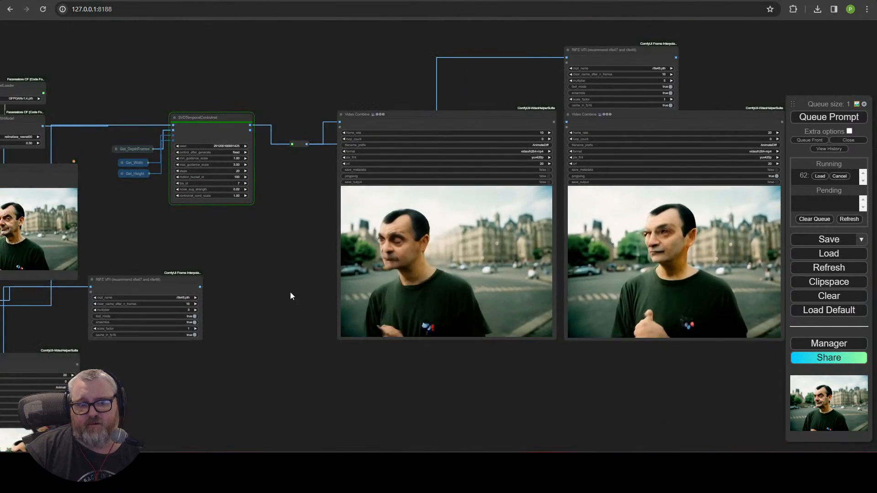
{"action": "left_click_drag", "start_coordinate": [290, 293], "coordinate": [483, 298]}
{"action": "scroll", "coordinate": [197, 257], "scroll_direction": "up", "scroll_amount": 4}
{"action": "scroll", "coordinate": [484, 298], "scroll_direction": "down", "scroll_amount": 6}
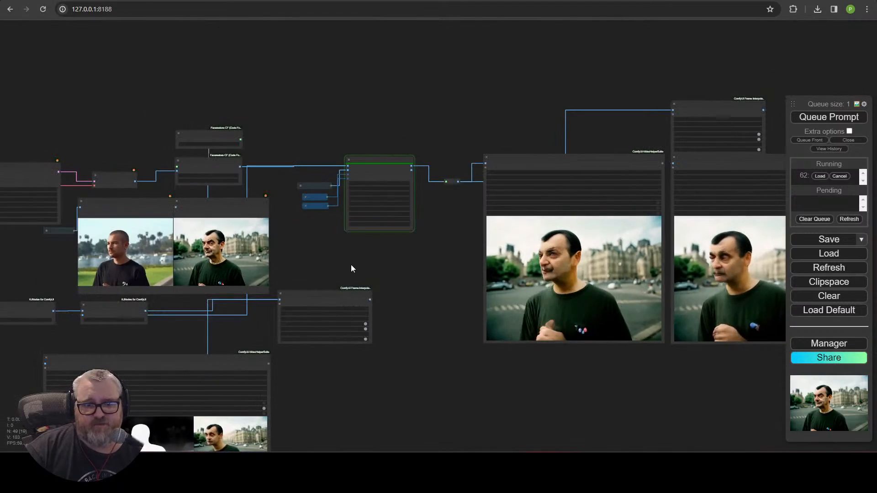
{"action": "left_click_drag", "start_coordinate": [351, 264], "coordinate": [130, 311]}
{"action": "scroll", "coordinate": [210, 313], "scroll_direction": "up", "scroll_amount": 6}
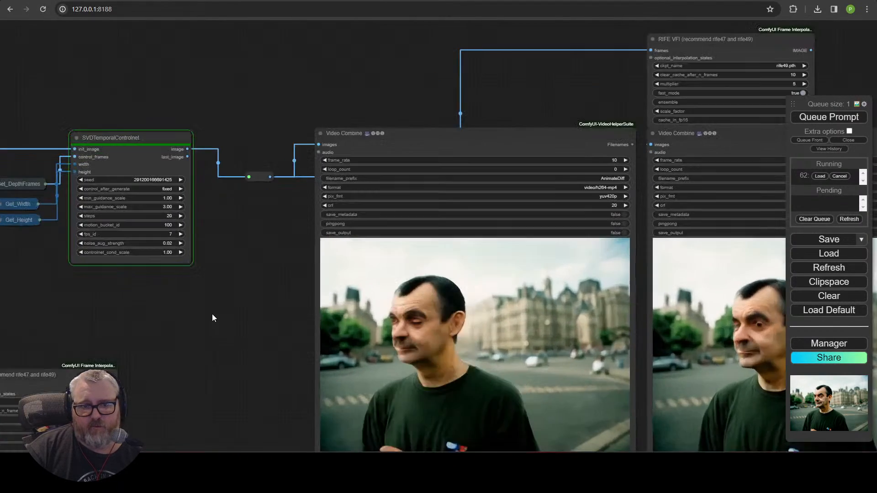
{"action": "left_click_drag", "start_coordinate": [278, 331], "coordinate": [119, 281]}
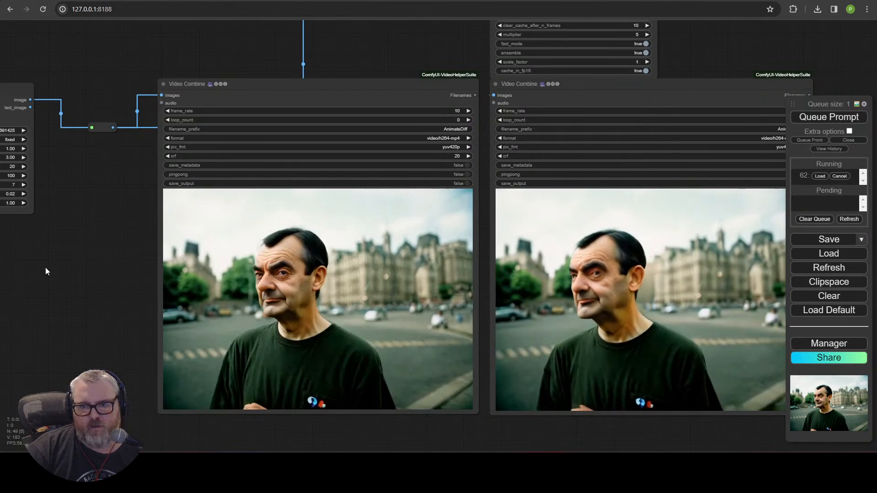
{"action": "left_click_drag", "start_coordinate": [45, 268], "coordinate": [561, 125]}
{"action": "left_click_drag", "start_coordinate": [444, 366], "coordinate": [665, 114]}
{"action": "scroll", "coordinate": [544, 231], "scroll_direction": "up", "scroll_amount": 5}
{"action": "left_click_drag", "start_coordinate": [543, 235], "coordinate": [781, 338]}
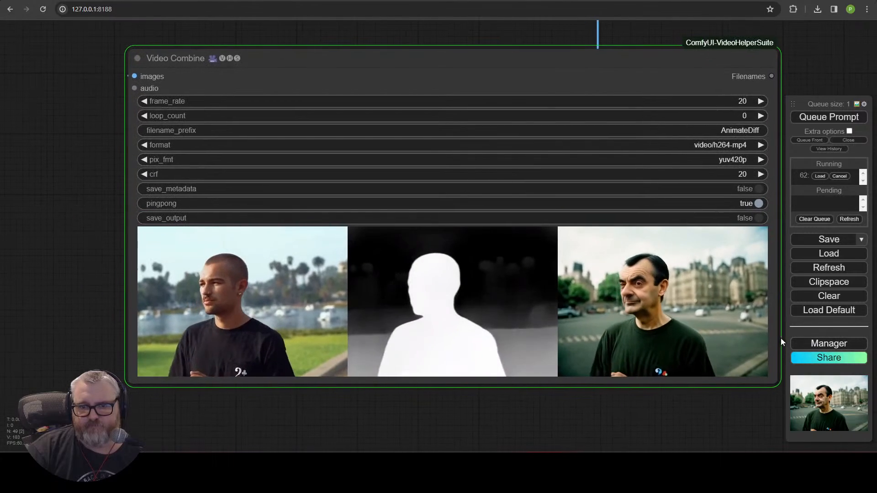
{"action": "scroll", "coordinate": [475, 435], "scroll_direction": "up", "scroll_amount": 3}
{"action": "scroll", "coordinate": [472, 436], "scroll_direction": "down", "scroll_amount": 1}
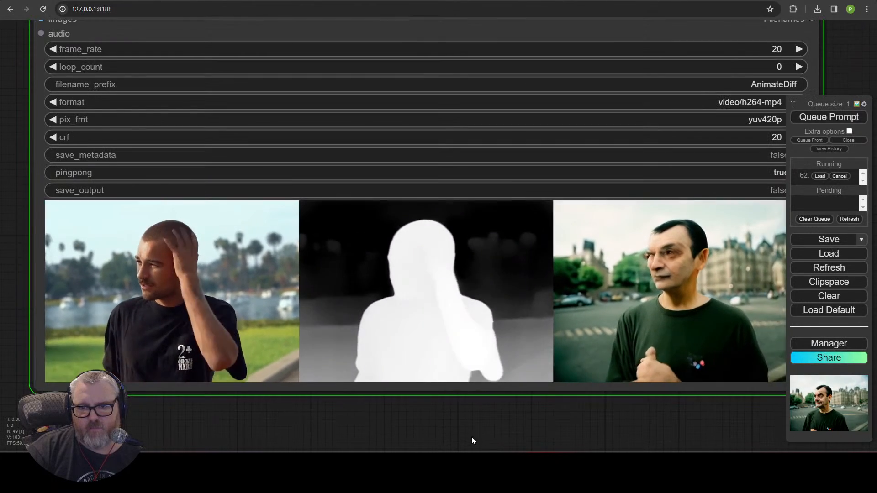
{"action": "left_click_drag", "start_coordinate": [508, 418], "coordinate": [476, 428]}
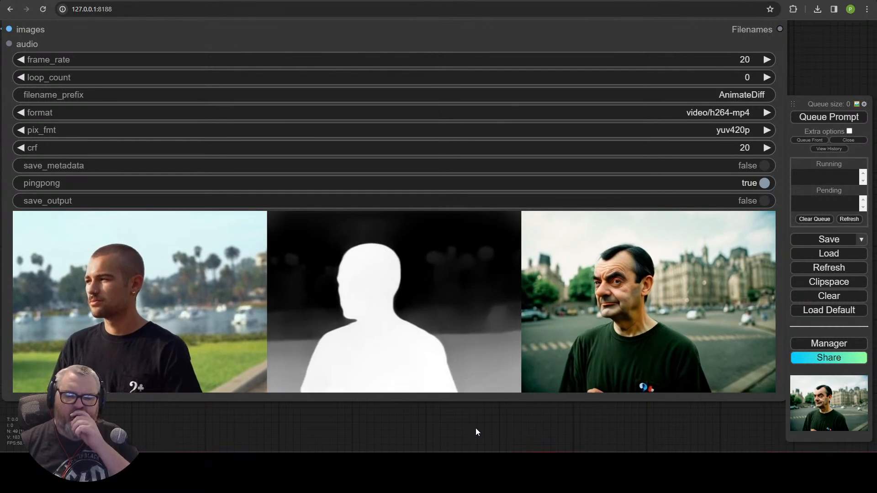
{"action": "scroll", "coordinate": [558, 64], "scroll_direction": "down", "scroll_amount": 7}
Step: Move the SVDTemporalControlnet node upward, cancelling a stray link pulled from last_image
{"action": "scroll", "coordinate": [558, 65], "scroll_direction": "down", "scroll_amount": 1}
{"action": "left_click_drag", "start_coordinate": [558, 64], "coordinate": [194, 334]}
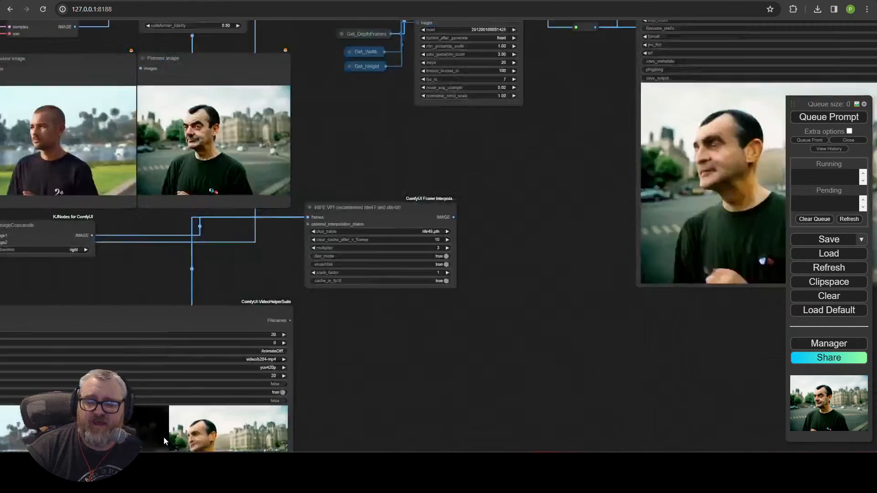
{"action": "left_click_drag", "start_coordinate": [487, 145], "coordinate": [380, 414]}
{"action": "scroll", "coordinate": [218, 249], "scroll_direction": "up", "scroll_amount": 4}
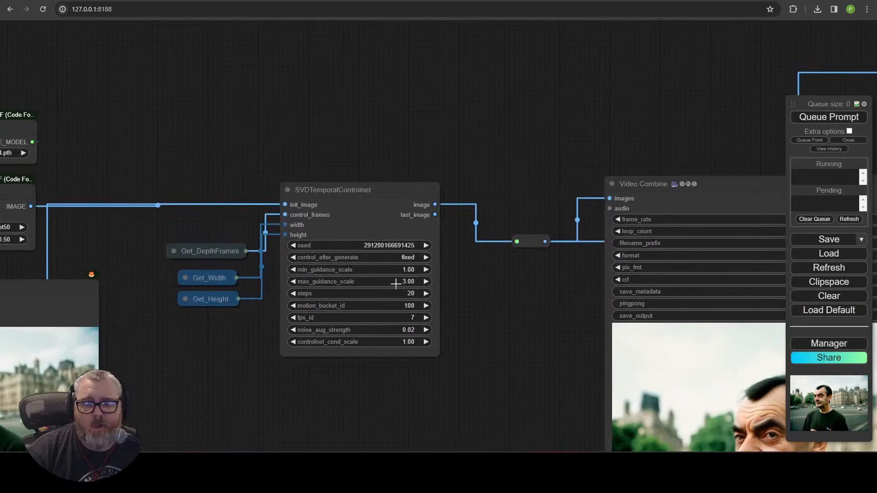
{"action": "left_click_drag", "start_coordinate": [353, 195], "coordinate": [367, 145]}
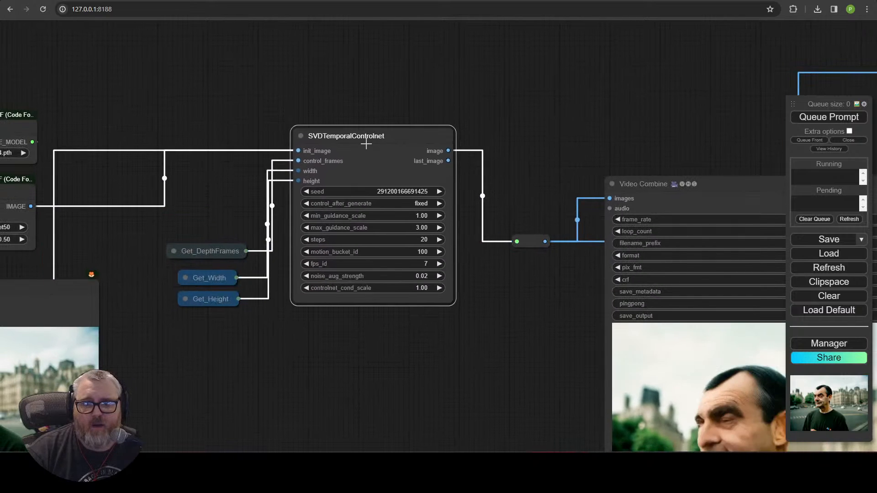
{"action": "left_click_drag", "start_coordinate": [448, 161], "coordinate": [511, 155]}
{"action": "left_click", "coordinate": [485, 143]}
Step: Nudge SVDTemporalControlnet a little higher, cancel another last_image link, and reselect the node
{"action": "scroll", "coordinate": [475, 159], "scroll_direction": "up", "scroll_amount": 8}
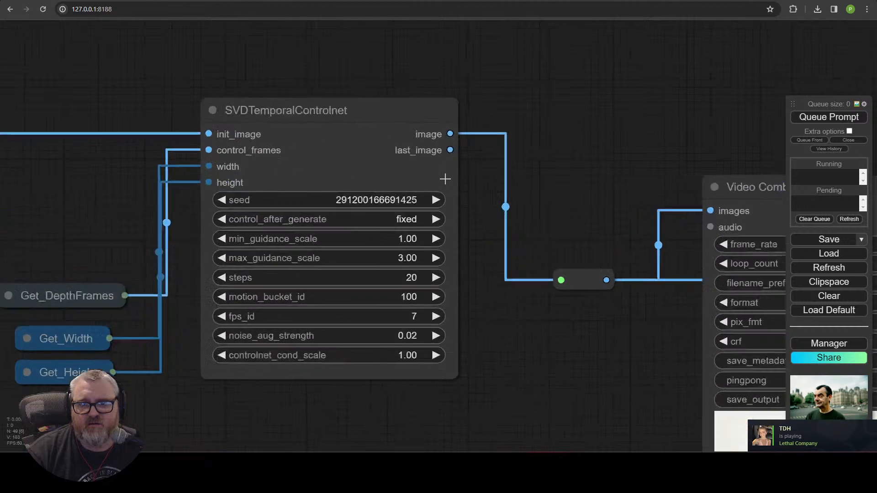
{"action": "left_click_drag", "start_coordinate": [443, 143], "coordinate": [324, 160]}
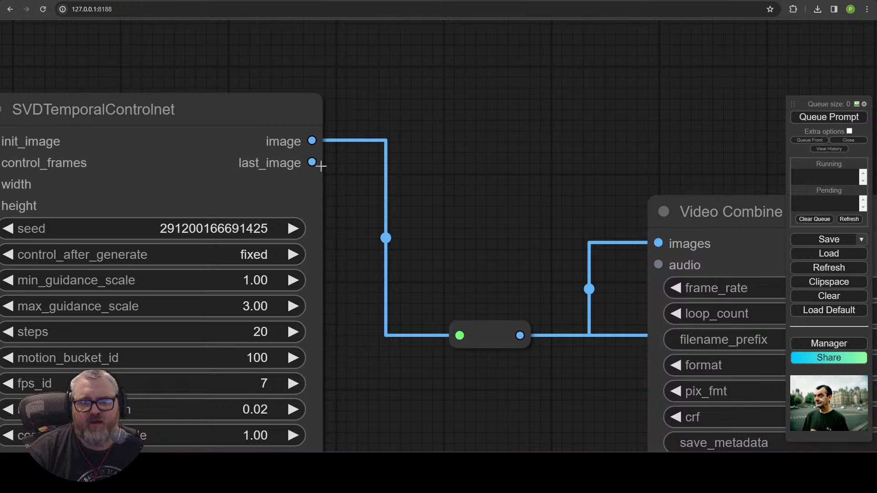
{"action": "left_click_drag", "start_coordinate": [321, 166], "coordinate": [446, 56]}
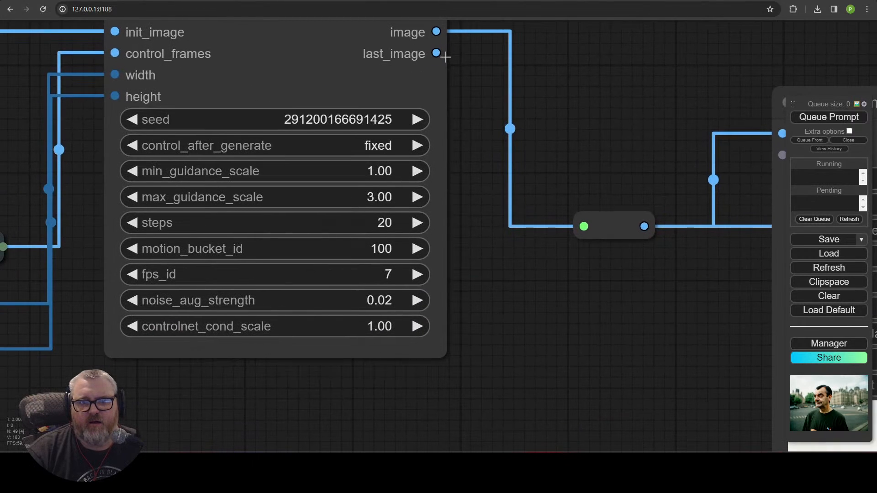
{"action": "scroll", "coordinate": [446, 55], "scroll_direction": "down", "scroll_amount": 8}
{"action": "mouse_move", "coordinate": [432, 154]}
{"action": "left_mouse_down"}
{"action": "mouse_move", "coordinate": [325, 194]}
{"action": "mouse_move", "coordinate": [291, 20]}
{"action": "left_mouse_up"}
{"action": "left_click_drag", "start_coordinate": [334, 73], "coordinate": [327, 189]}
{"action": "left_click_drag", "start_coordinate": [245, 104], "coordinate": [243, 77]}
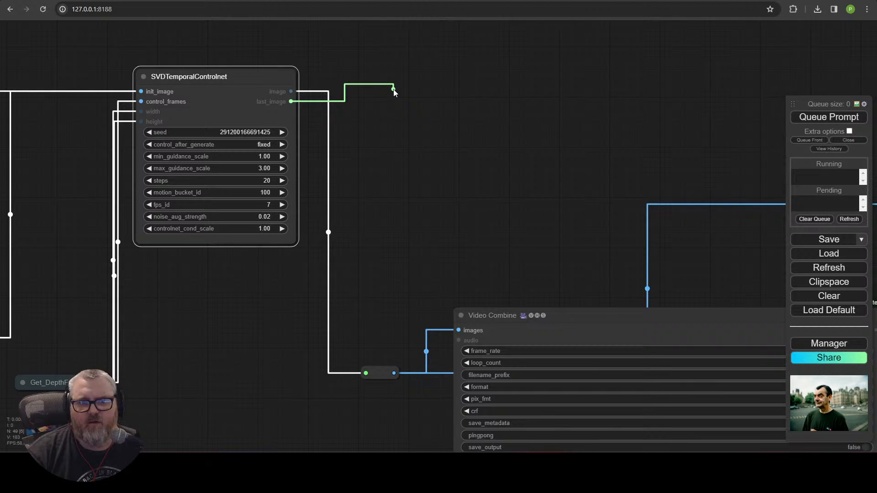
{"action": "left_click_drag", "start_coordinate": [394, 90], "coordinate": [394, 89]}
{"action": "left_click", "coordinate": [361, 63]}
{"action": "left_click", "coordinate": [262, 96]}
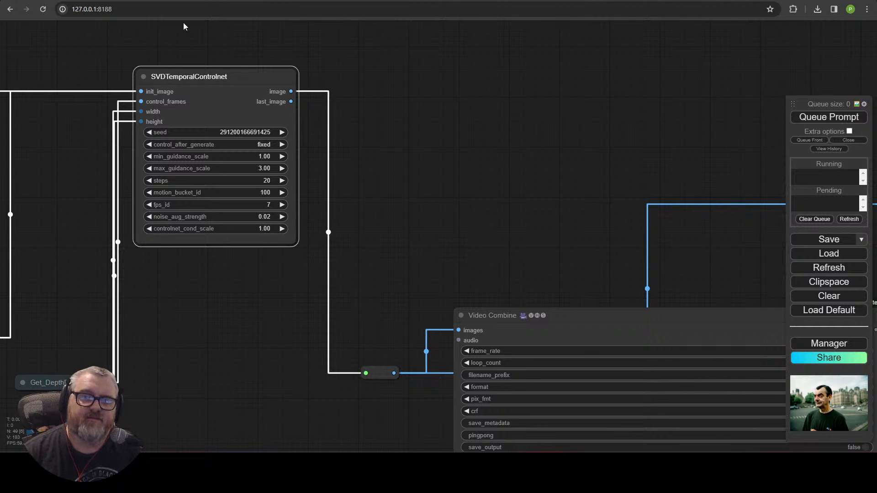
Step: Attach a Preview Image to the last_image output and queue the workflow to view it
{"action": "left_click_drag", "start_coordinate": [356, 109], "coordinate": [356, 109]}
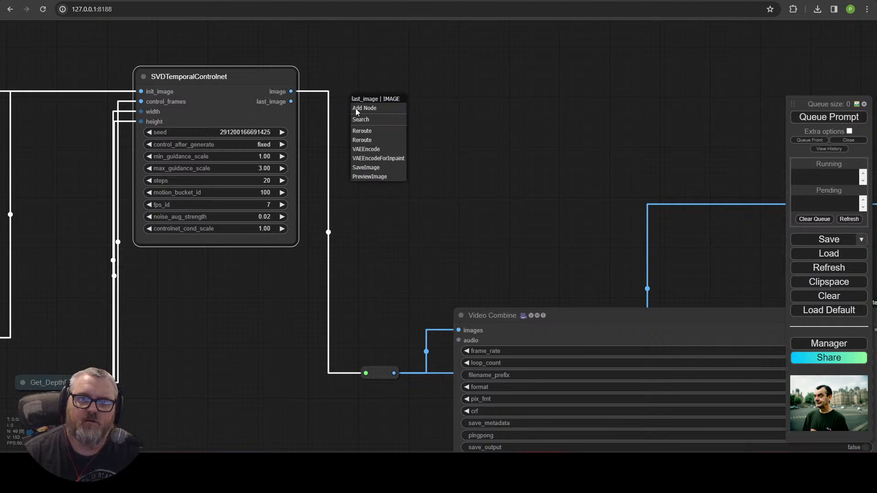
{"action": "left_click", "coordinate": [378, 177]}
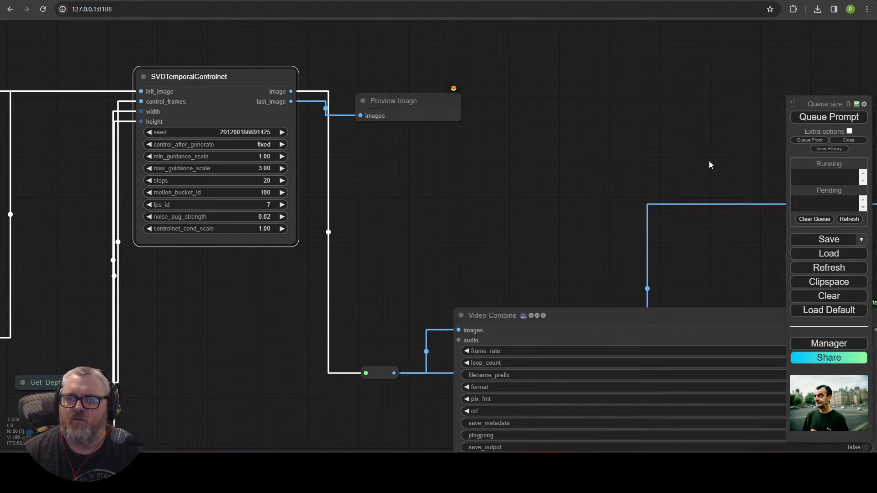
{"action": "left_click", "coordinate": [814, 118]}
{"action": "scroll", "coordinate": [591, 159], "scroll_direction": "up", "scroll_amount": 10}
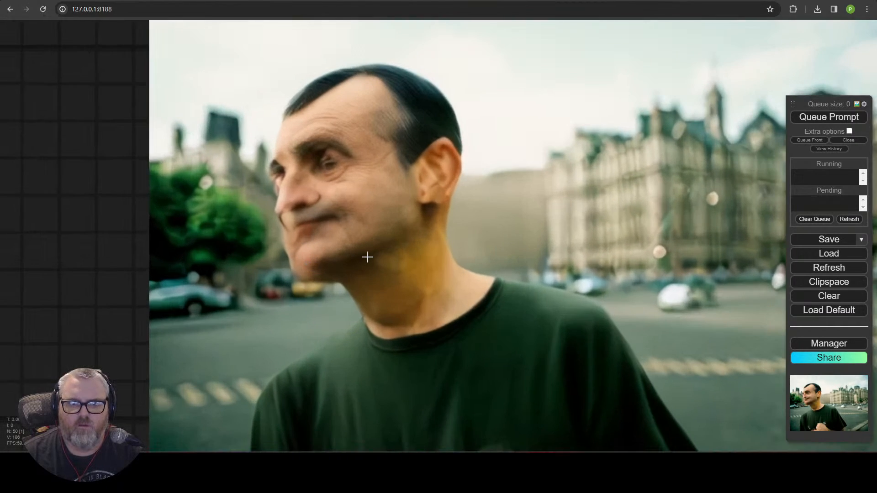
{"action": "scroll", "coordinate": [523, 327], "scroll_direction": "down", "scroll_amount": 6}
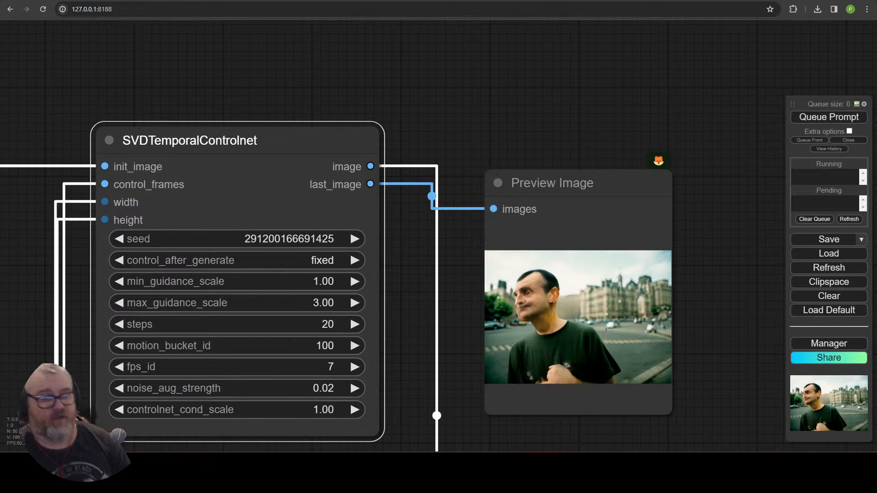
Step: Delete the temporary Preview Image node and re-center the view on SVDTemporalControlnet
{"action": "left_click", "coordinate": [561, 203]}
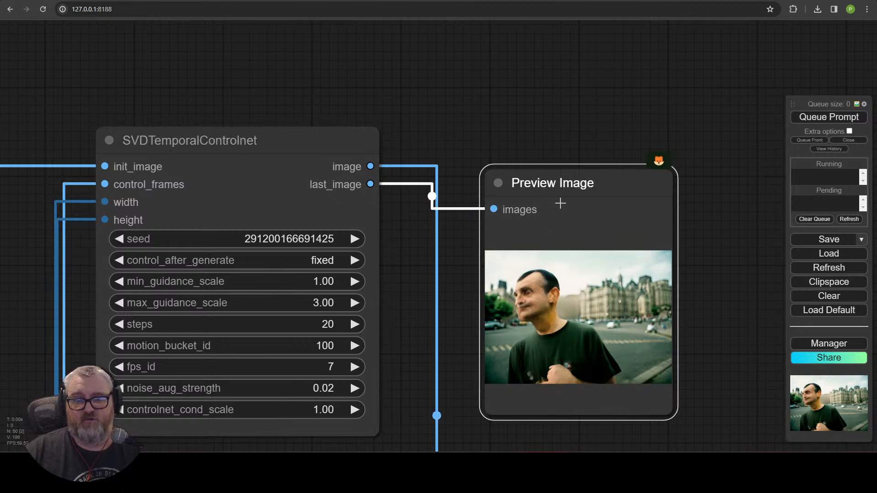
{"action": "key", "text": "Delete"}
{"action": "scroll", "coordinate": [561, 203], "scroll_direction": "down", "scroll_amount": 10}
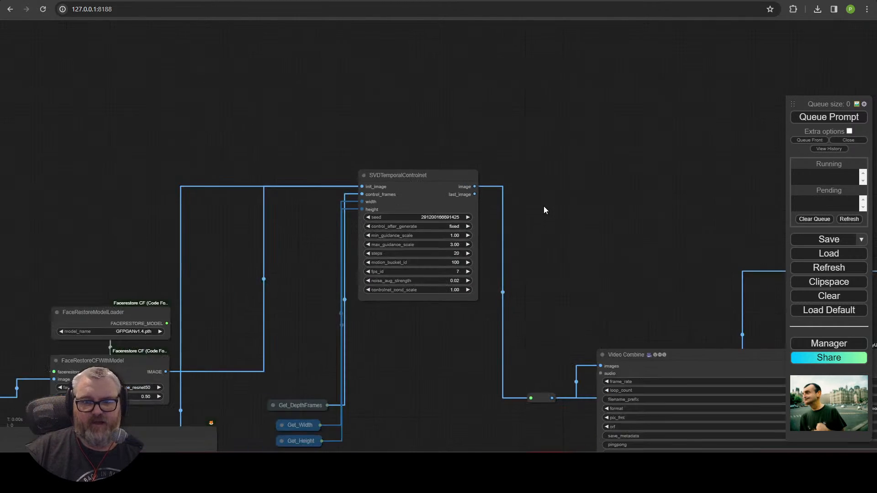
{"action": "left_click_drag", "start_coordinate": [544, 208], "coordinate": [666, 84]}
{"action": "scroll", "coordinate": [598, 132], "scroll_direction": "down", "scroll_amount": 5}
{"action": "left_click_drag", "start_coordinate": [673, 319], "coordinate": [371, 225]}
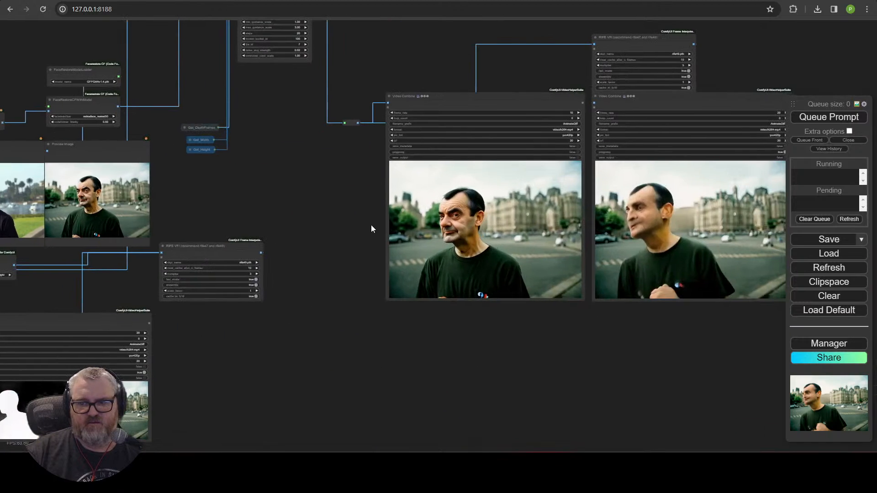
{"action": "left_click_drag", "start_coordinate": [286, 349], "coordinate": [355, 470]}
{"action": "left_click_drag", "start_coordinate": [455, 117], "coordinate": [392, 263]}
{"action": "left_click_drag", "start_coordinate": [389, 203], "coordinate": [273, 103]}
{"action": "scroll", "coordinate": [380, 155], "scroll_direction": "up", "scroll_amount": 5}
{"action": "left_click_drag", "start_coordinate": [298, 205], "coordinate": [427, 325]}
{"action": "scroll", "coordinate": [394, 265], "scroll_direction": "up", "scroll_amount": 5}
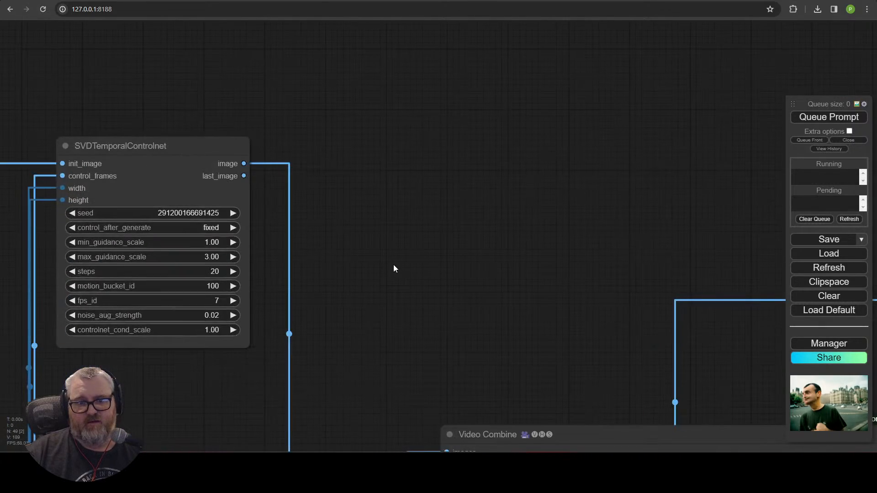
{"action": "scroll", "coordinate": [558, 139], "scroll_direction": "up", "scroll_amount": 1}
{"action": "left_click_drag", "start_coordinate": [393, 265], "coordinate": [184, 72]}
{"action": "scroll", "coordinate": [548, 149], "scroll_direction": "down", "scroll_amount": 4}
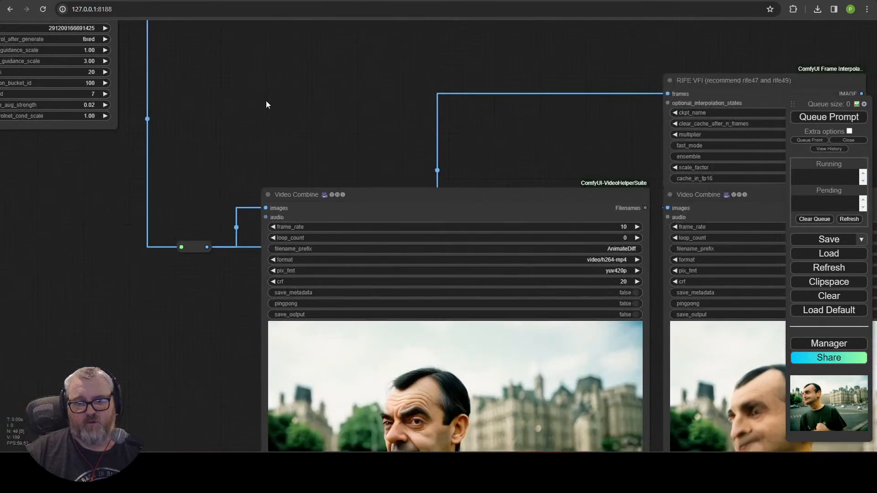
{"action": "scroll", "coordinate": [265, 101], "scroll_direction": "down", "scroll_amount": 4}
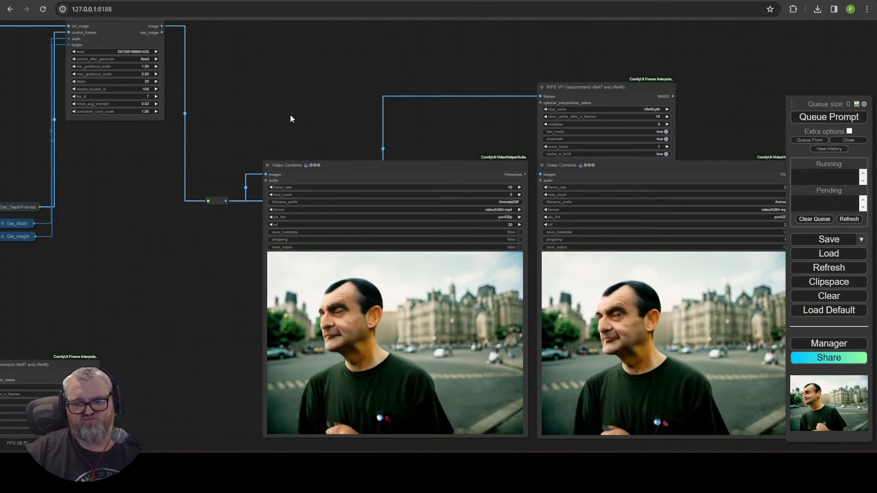
Step: Pan over the RIFE VFI, Video Combine, face restore and preview nodes
{"action": "left_click_drag", "start_coordinate": [197, 231], "coordinate": [529, 369]}
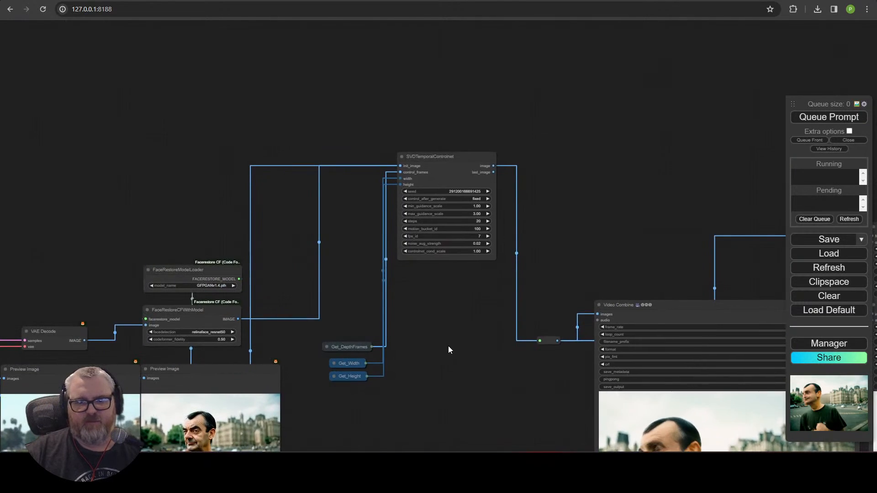
{"action": "left_click_drag", "start_coordinate": [383, 434], "coordinate": [552, 378]}
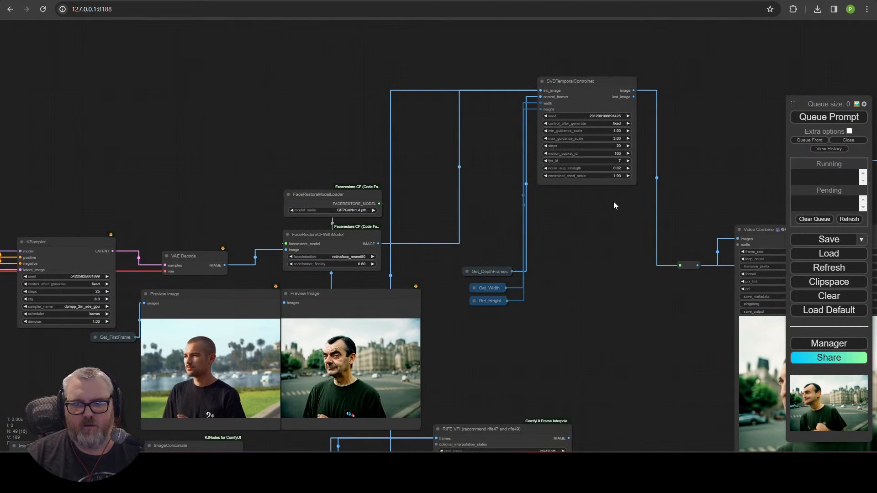
{"action": "left_click_drag", "start_coordinate": [613, 205], "coordinate": [497, 332]}
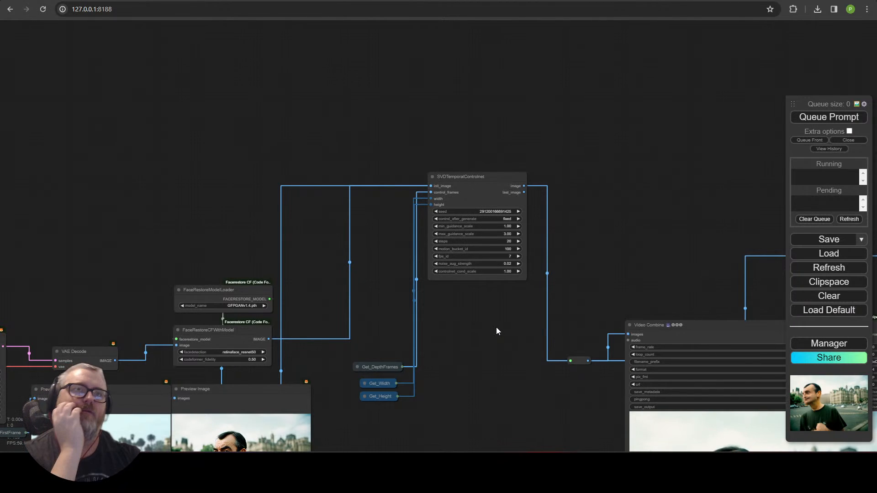
{"action": "scroll", "coordinate": [496, 327], "scroll_direction": "up", "scroll_amount": 1}
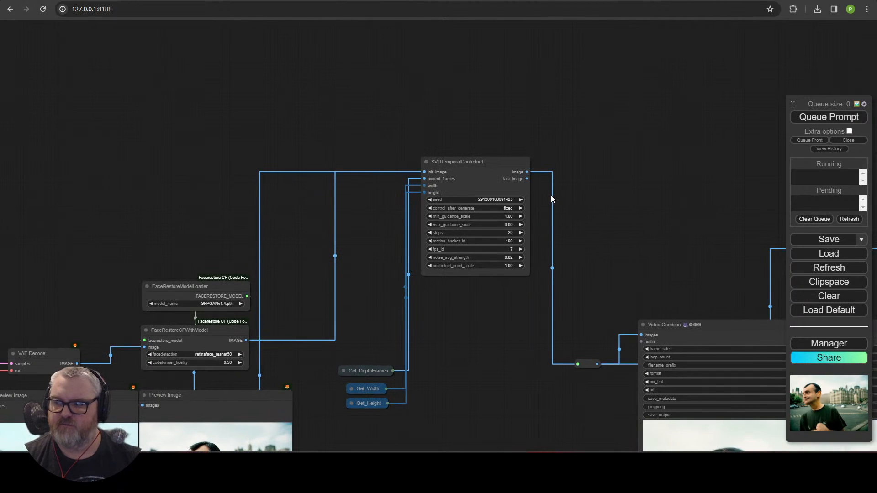
{"action": "scroll", "coordinate": [551, 199], "scroll_direction": "up", "scroll_amount": 5}
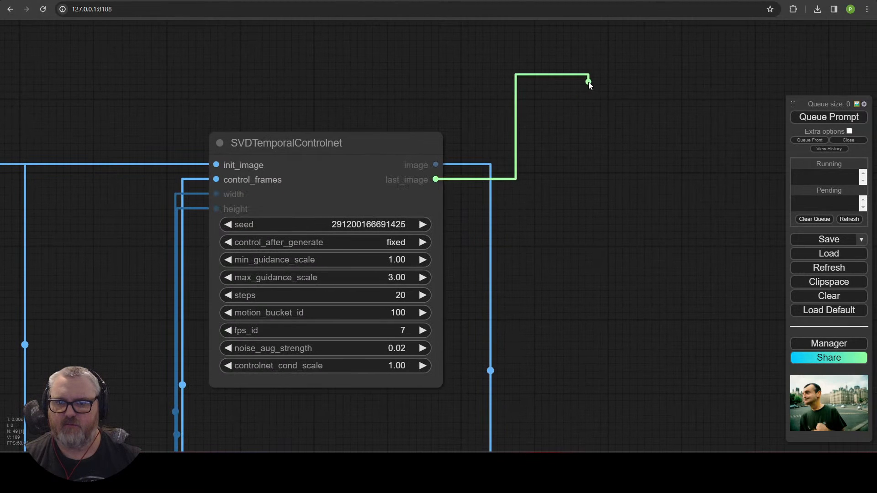
Step: Add an SVD_img2vid_Conditioning node, found by searching 'sv', beside SVDTemporalControlnet
{"action": "left_click_drag", "start_coordinate": [589, 83], "coordinate": [566, 89]}
{"action": "left_click", "coordinate": [353, 146]}
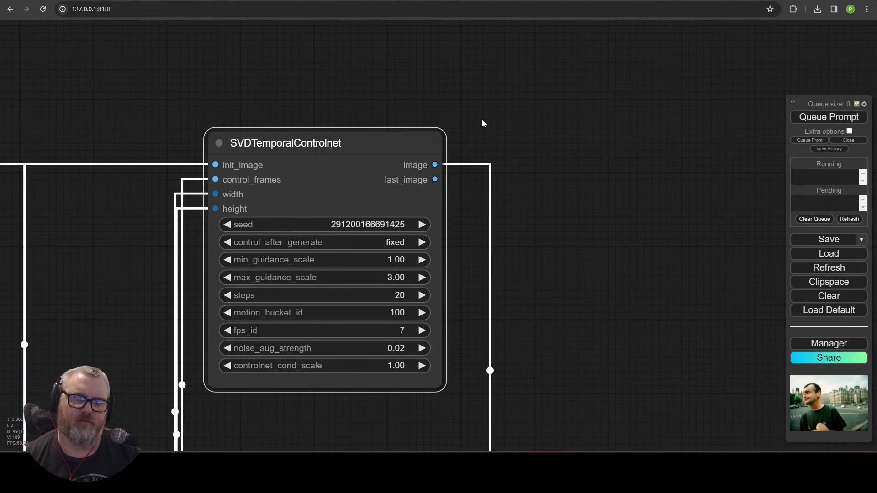
{"action": "double_click", "coordinate": [553, 108]}
{"action": "type", "text": "svd"}
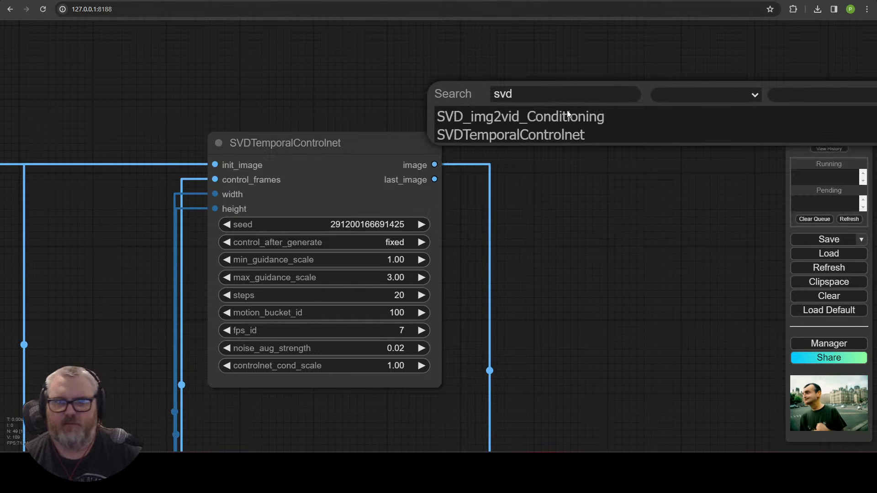
{"action": "left_click", "coordinate": [567, 115]}
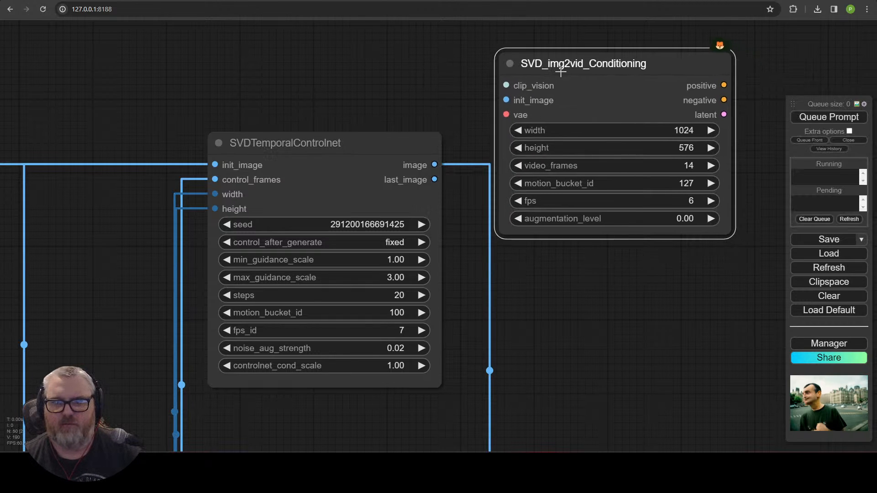
{"action": "left_click_drag", "start_coordinate": [562, 72], "coordinate": [573, 62]}
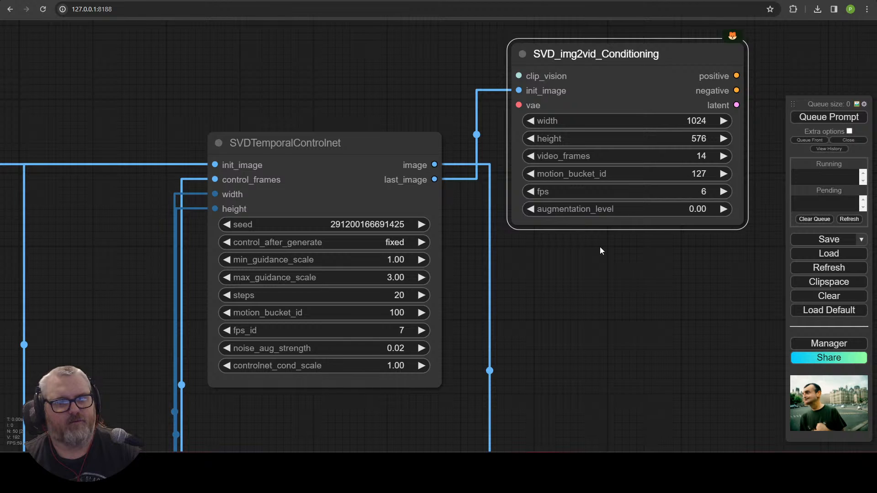
{"action": "left_click_drag", "start_coordinate": [599, 246], "coordinate": [504, 348]}
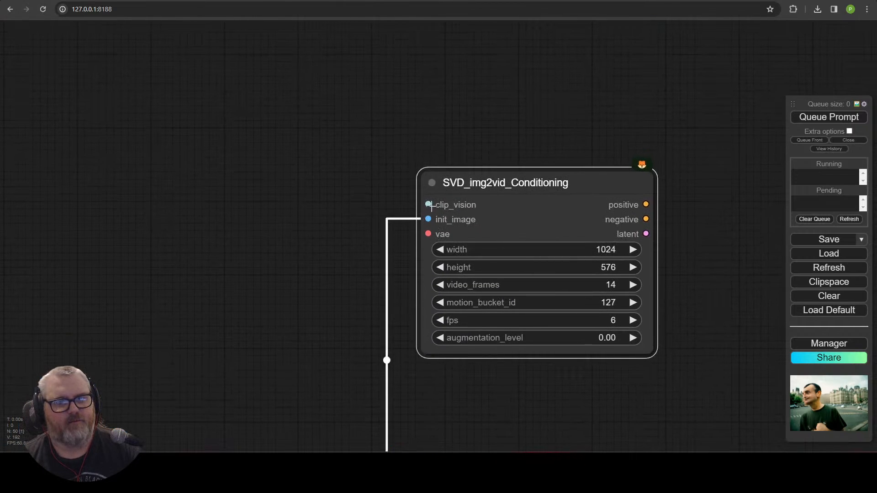
Step: Attach an Image Only Checkpoint Loader to the conditioning node's clip_vision input
{"action": "left_click_drag", "start_coordinate": [429, 206], "coordinate": [145, 52]}
{"action": "left_click", "coordinate": [408, 173]}
{"action": "left_click", "coordinate": [220, 127]}
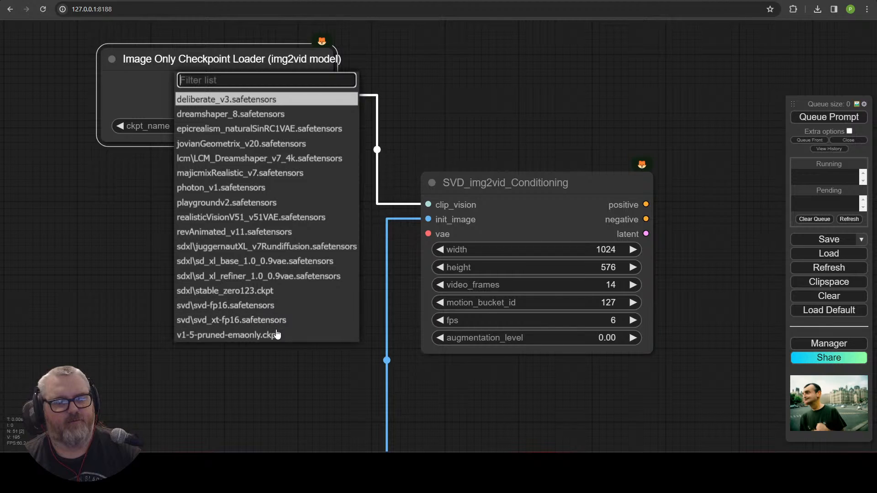
Step: Load svd\svd-fp16.safetensors in the loader and add a VAE Decode on the latent output
{"action": "left_click", "coordinate": [276, 306]}
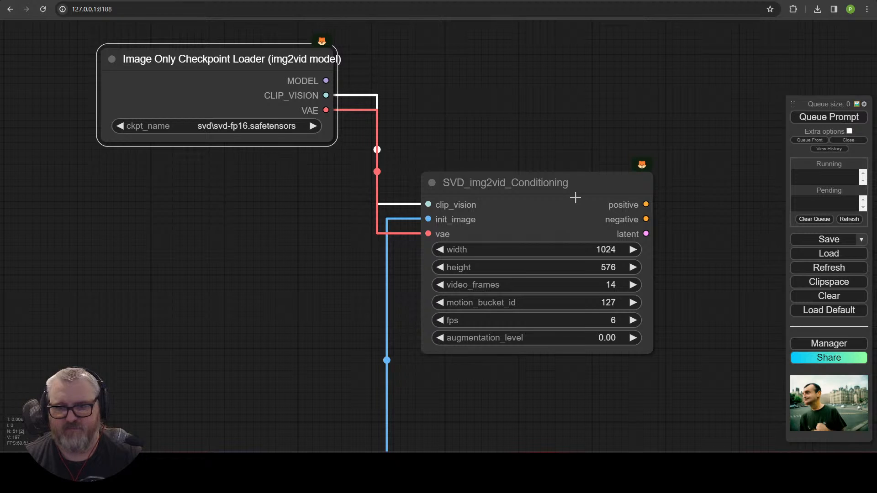
{"action": "left_click_drag", "start_coordinate": [576, 198], "coordinate": [390, 167]}
{"action": "scroll", "coordinate": [403, 252], "scroll_direction": "down", "scroll_amount": 5}
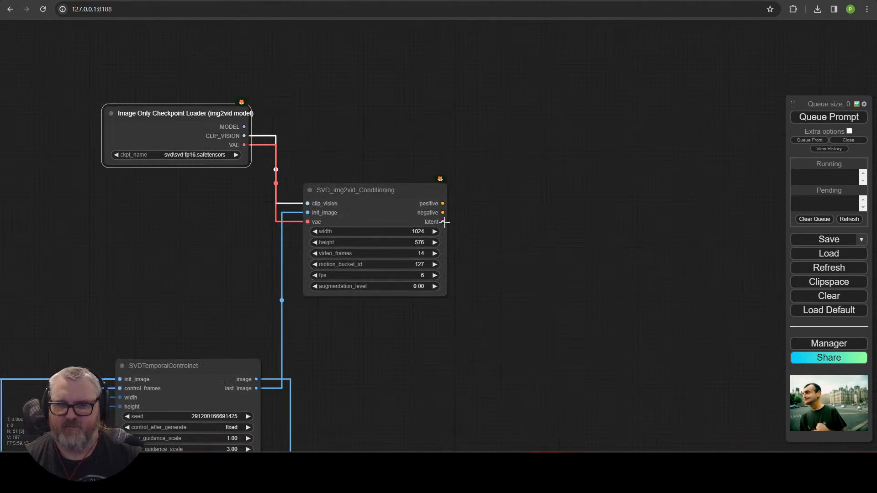
{"action": "left_click_drag", "start_coordinate": [489, 219], "coordinate": [387, 139]}
{"action": "left_click", "coordinate": [505, 266]}
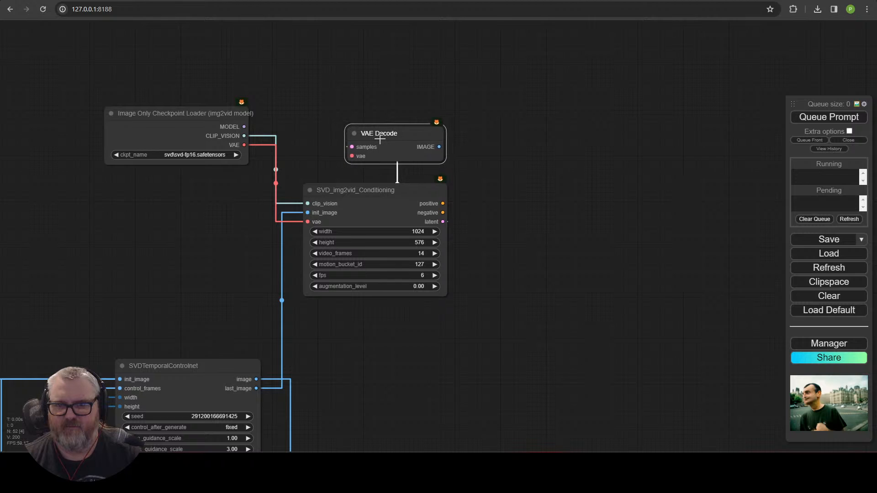
Step: Paste a copy of Video Combine beside VAE Decode and feed it VAE Decode's IMAGE output
{"action": "left_click_drag", "start_coordinate": [335, 375], "coordinate": [323, 104]}
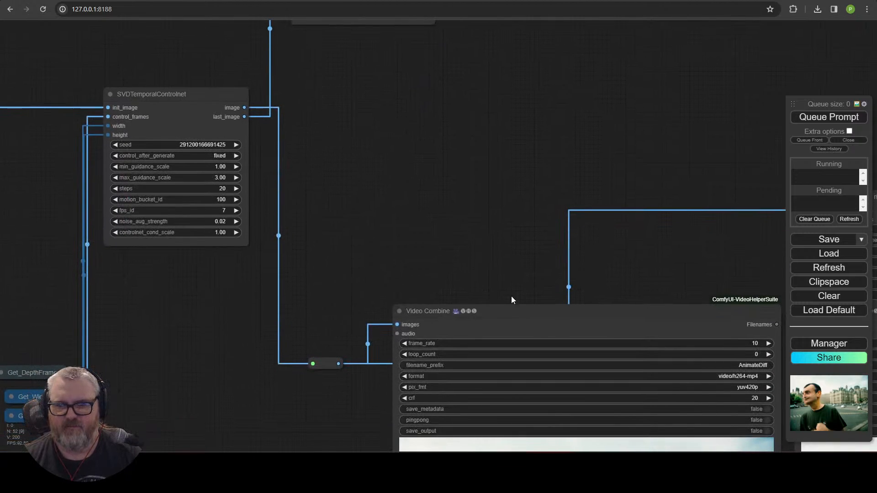
{"action": "left_click_drag", "start_coordinate": [511, 296], "coordinate": [290, 199]}
{"action": "scroll", "coordinate": [289, 200], "scroll_direction": "down", "scroll_amount": 3}
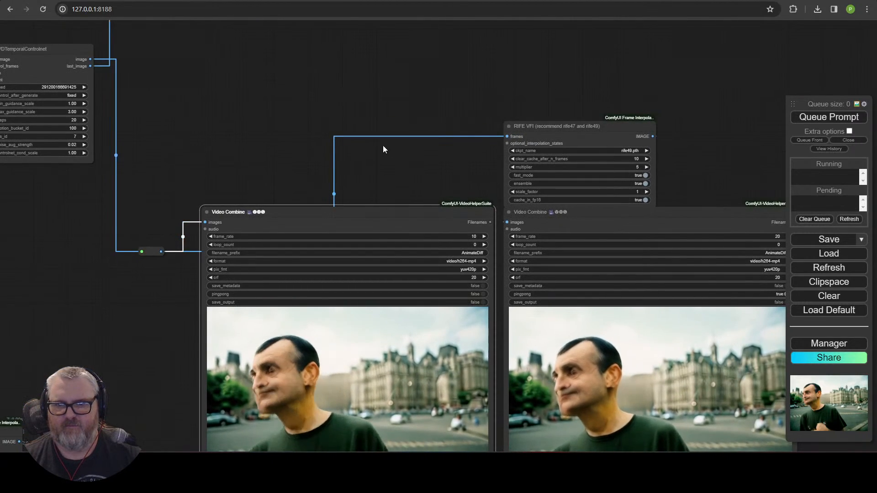
{"action": "key", "text": "ctrl+v"}
{"action": "left_click_drag", "start_coordinate": [368, 84], "coordinate": [349, 378]}
{"action": "left_click_drag", "start_coordinate": [434, 394], "coordinate": [359, 75]}
{"action": "left_click_drag", "start_coordinate": [209, 177], "coordinate": [285, 90]}
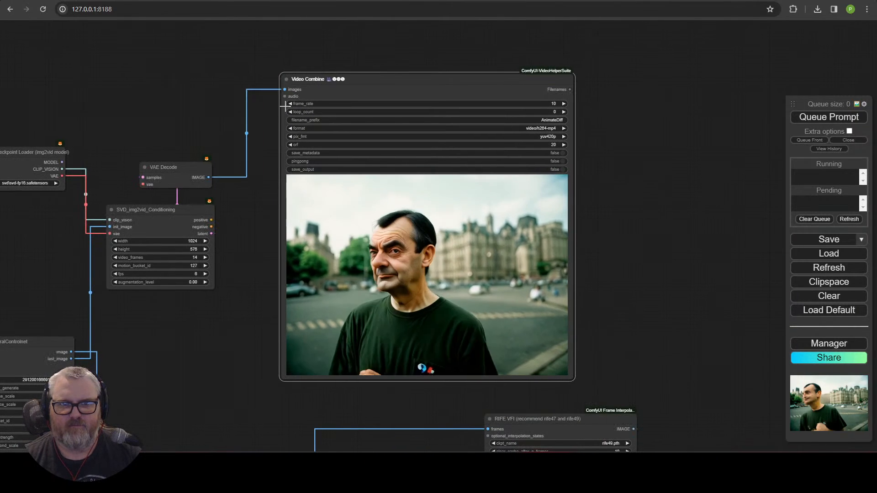
{"action": "scroll", "coordinate": [224, 336], "scroll_direction": "down", "scroll_amount": 4}
{"action": "left_click_drag", "start_coordinate": [211, 366], "coordinate": [542, 179]}
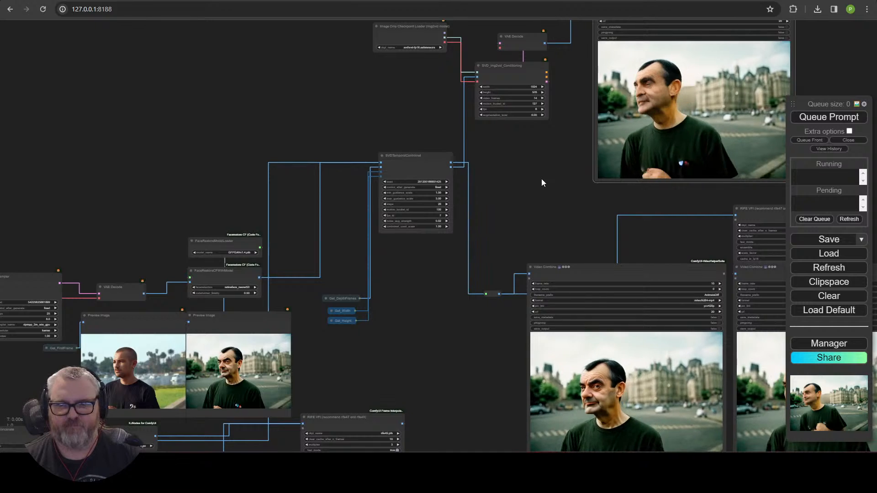
{"action": "scroll", "coordinate": [542, 179], "scroll_direction": "up", "scroll_amount": 5}
{"action": "left_click_drag", "start_coordinate": [470, 132], "coordinate": [498, 277]}
{"action": "scroll", "coordinate": [470, 143], "scroll_direction": "up", "scroll_amount": 4}
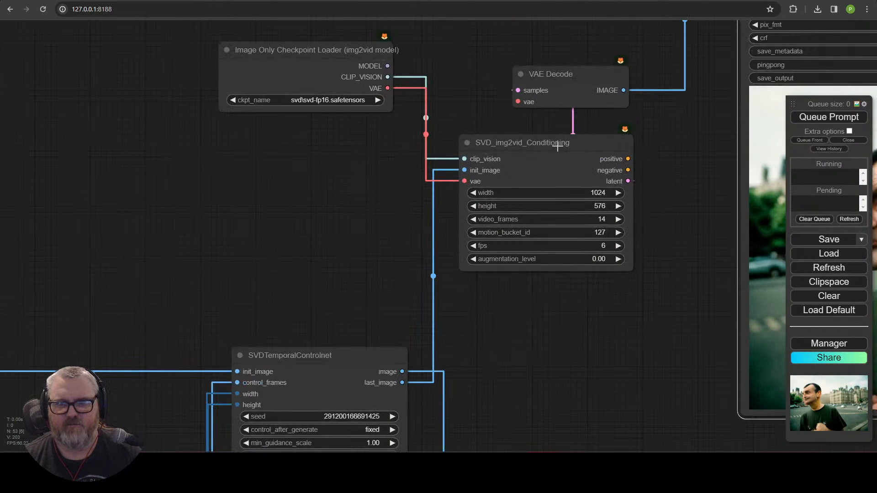
{"action": "left_click", "coordinate": [562, 89]}
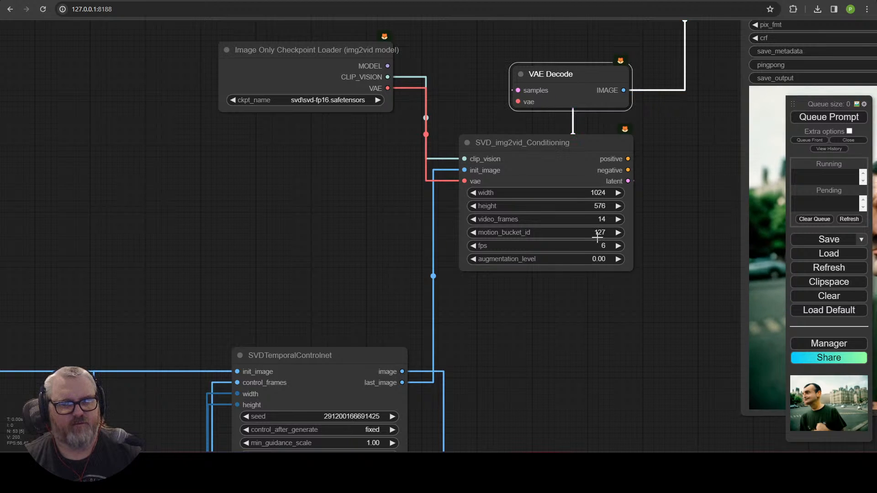
{"action": "scroll", "coordinate": [358, 226], "scroll_direction": "down", "scroll_amount": 3}
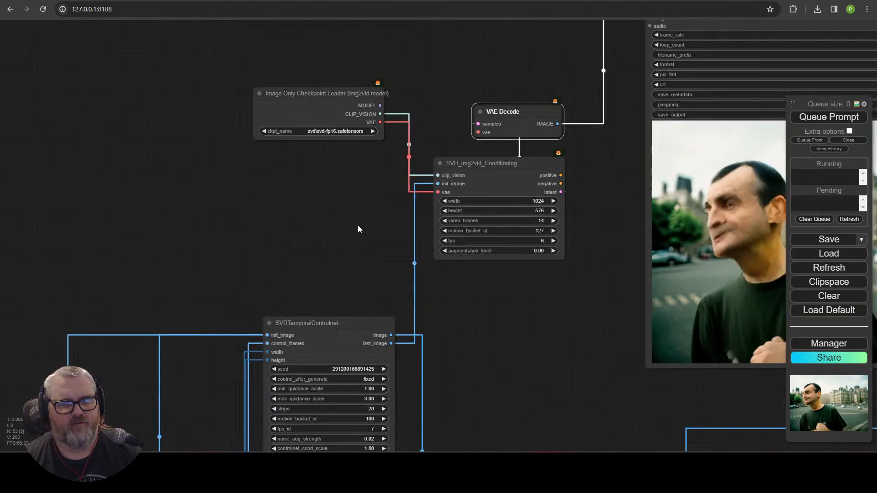
Step: Convert the SVD_img2vid_Conditioning width and height widgets into inputs
{"action": "right_click", "coordinate": [511, 205]}
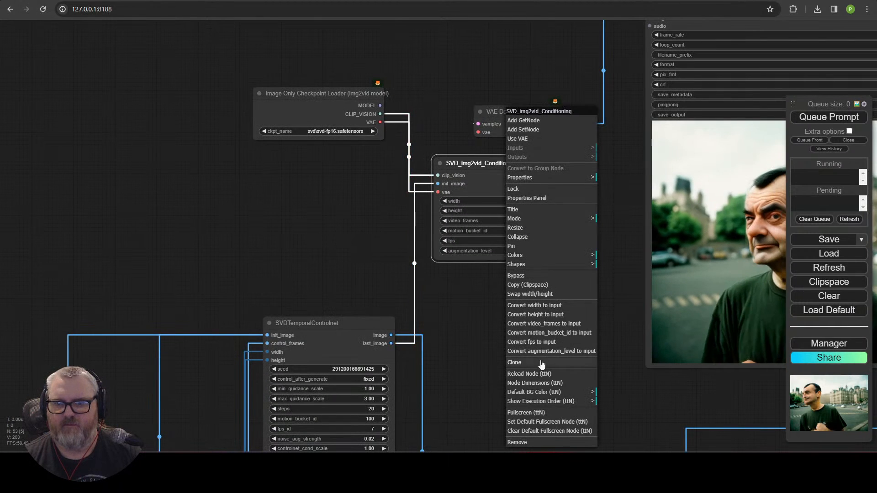
{"action": "left_click", "coordinate": [548, 306]}
{"action": "right_click", "coordinate": [513, 206]}
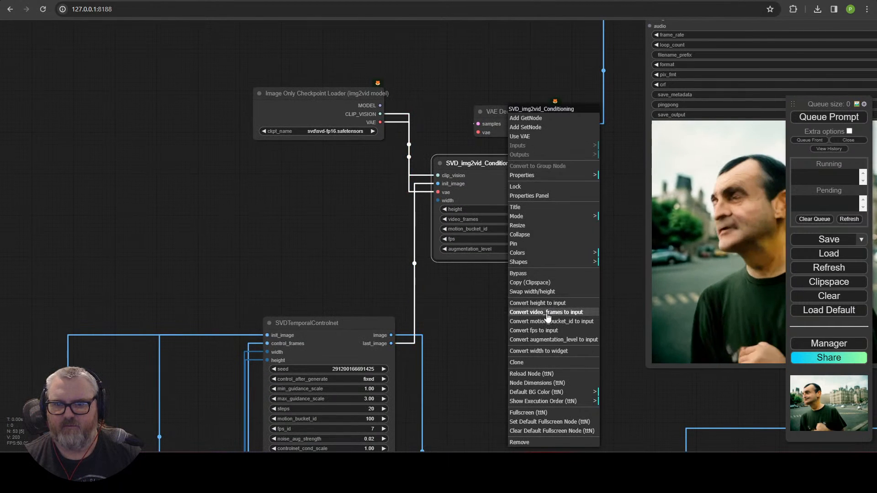
{"action": "left_click", "coordinate": [543, 304]}
{"action": "left_click_drag", "start_coordinate": [159, 267], "coordinate": [428, 175]}
{"action": "scroll", "coordinate": [429, 175], "scroll_direction": "down", "scroll_amount": 3}
{"action": "scroll", "coordinate": [457, 179], "scroll_direction": "down", "scroll_amount": 5}
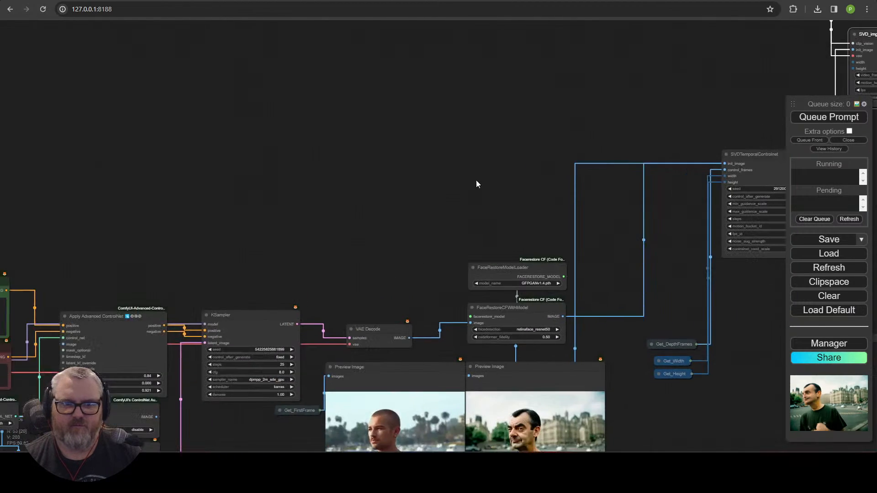
{"action": "left_click_drag", "start_coordinate": [361, 227], "coordinate": [237, 287]}
{"action": "scroll", "coordinate": [296, 258], "scroll_direction": "up", "scroll_amount": 1}
{"action": "scroll", "coordinate": [296, 258], "scroll_direction": "up", "scroll_amount": 3}
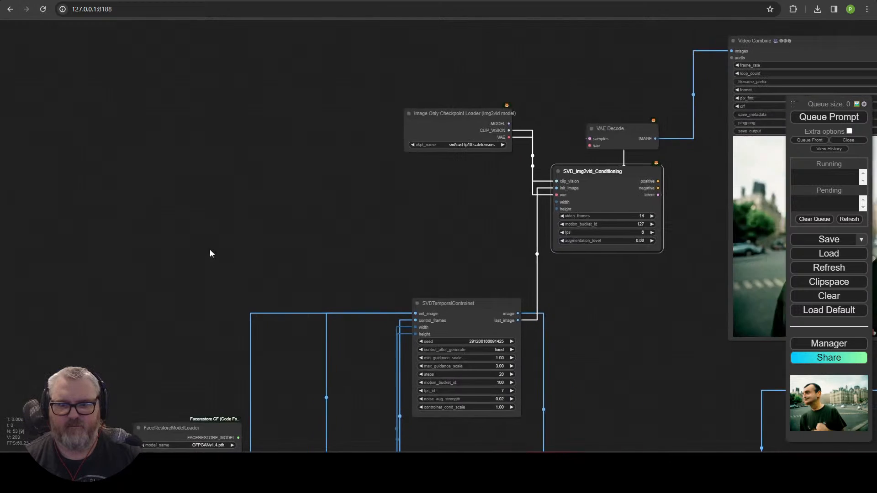
Step: Add Get_Width and Get_Height nodes beside the conditioning node's size inputs
{"action": "double_click", "coordinate": [441, 187]}
{"action": "type", "text": "get"}
{"action": "left_click", "coordinate": [444, 201]}
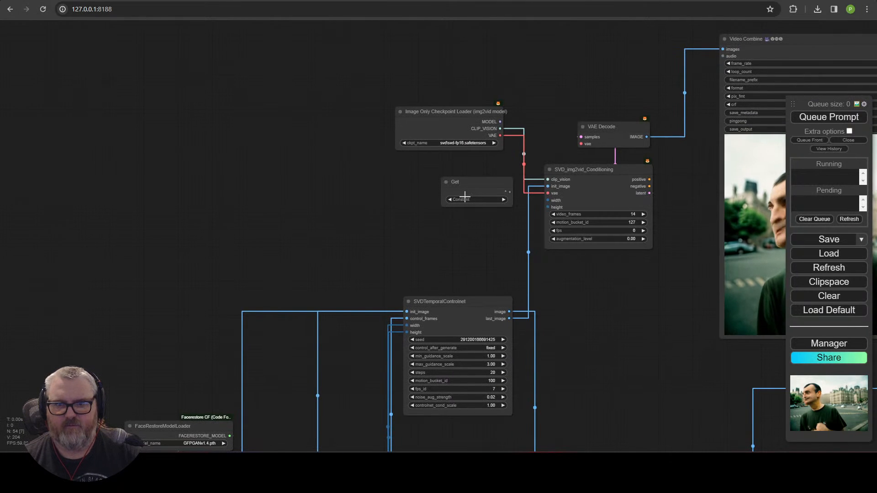
{"action": "key", "text": "Delete"}
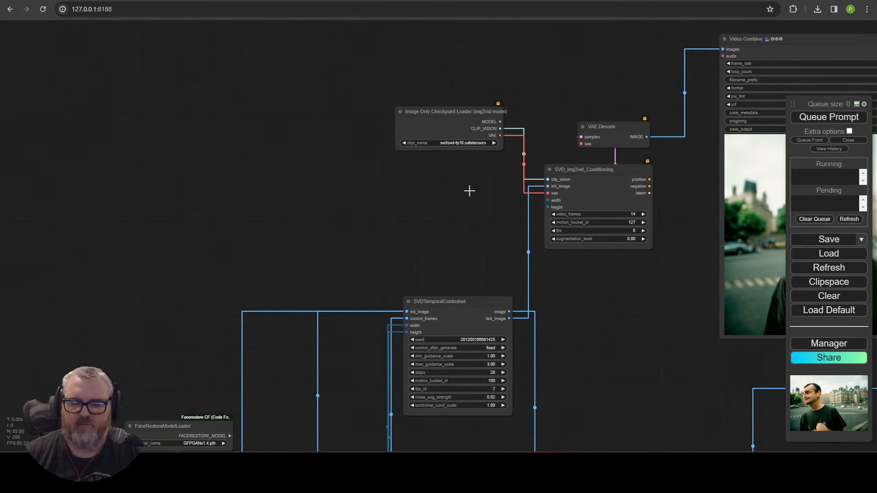
{"action": "double_click", "coordinate": [469, 190]}
{"action": "type", "text": "get"}
{"action": "left_click", "coordinate": [472, 212]}
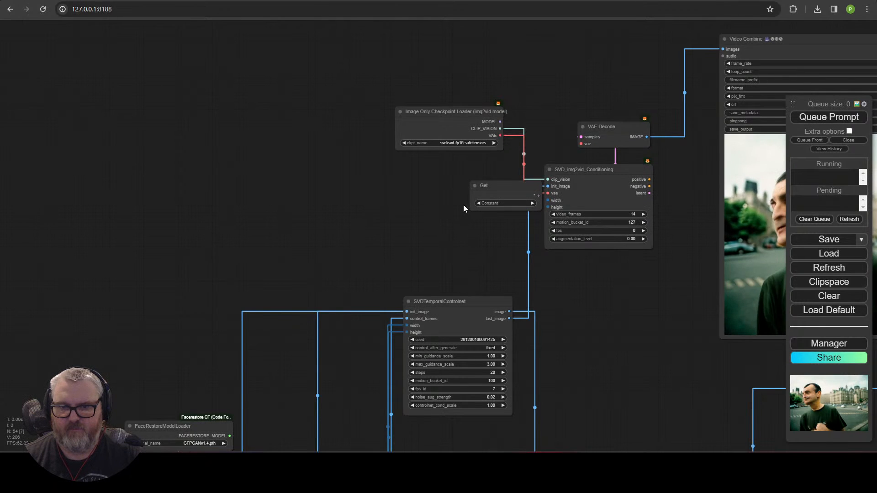
{"action": "left_click_drag", "start_coordinate": [475, 197], "coordinate": [374, 206]}
{"action": "left_click", "coordinate": [408, 212]}
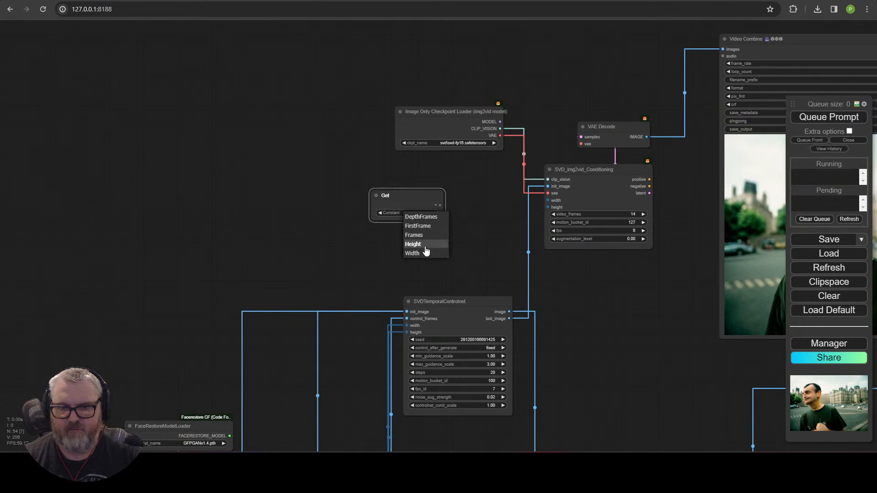
{"action": "mouse_move", "coordinate": [411, 199]}
{"action": "left_mouse_down"}
{"action": "mouse_move", "coordinate": [437, 173]}
{"action": "mouse_move", "coordinate": [412, 221]}
{"action": "mouse_move", "coordinate": [421, 207]}
{"action": "left_mouse_up"}
{"action": "key", "text": "ctrl+c"}
{"action": "key", "text": "ctrl+v"}
{"action": "left_click", "coordinate": [447, 221]}
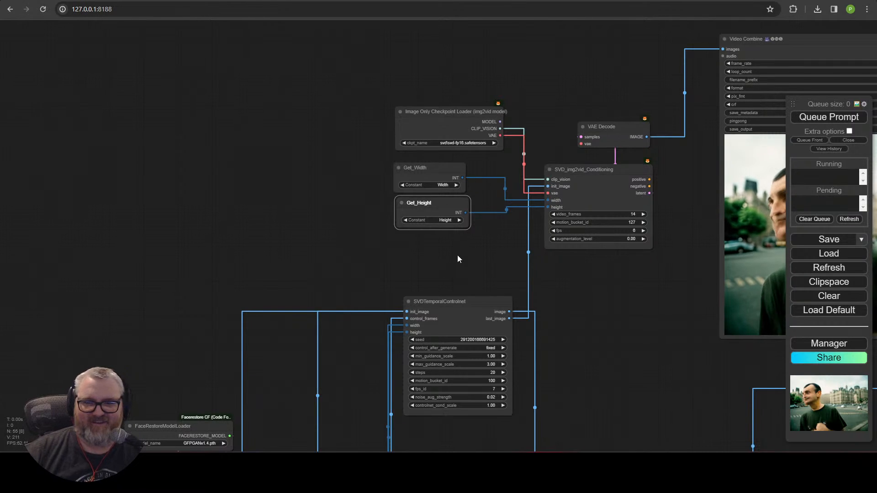
Step: Switch the loader to svd_xt-fp16, set video_frames to 25, and start a search for 'svd-xt frames'
{"action": "left_click_drag", "start_coordinate": [643, 249], "coordinate": [535, 264]}
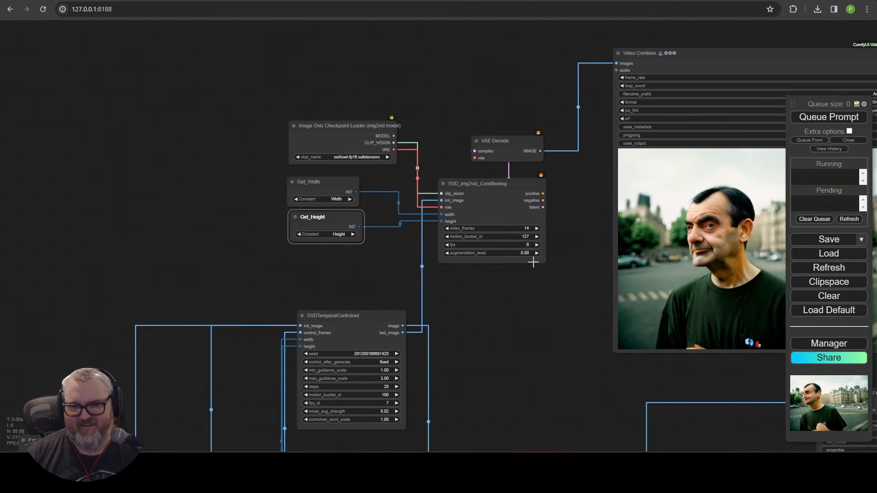
{"action": "scroll", "coordinate": [561, 288], "scroll_direction": "up", "scroll_amount": 4}
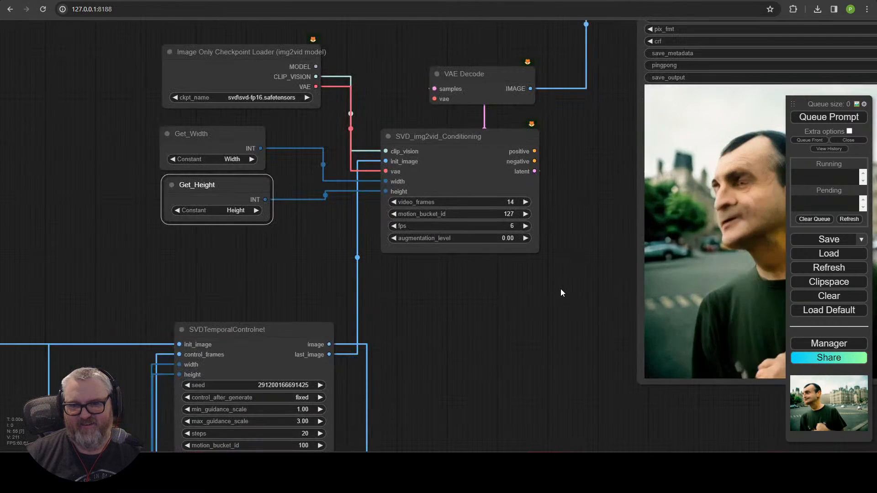
{"action": "left_click", "coordinate": [266, 97]}
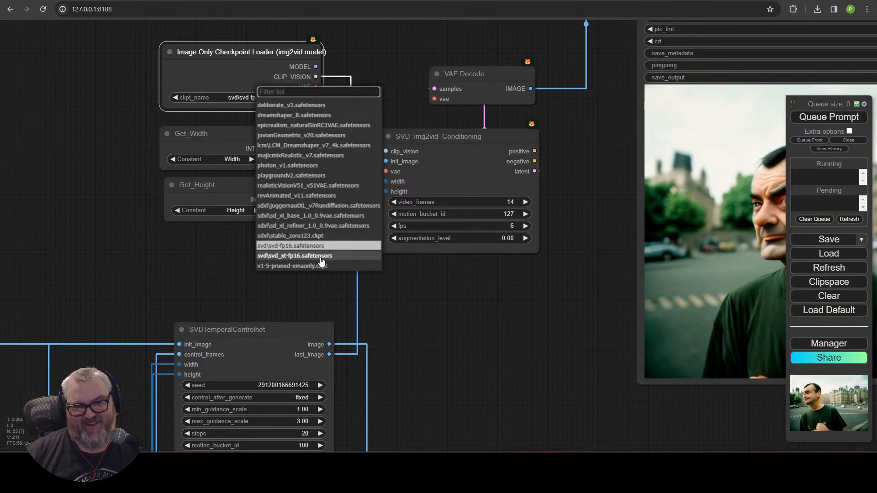
{"action": "left_click", "coordinate": [295, 256]}
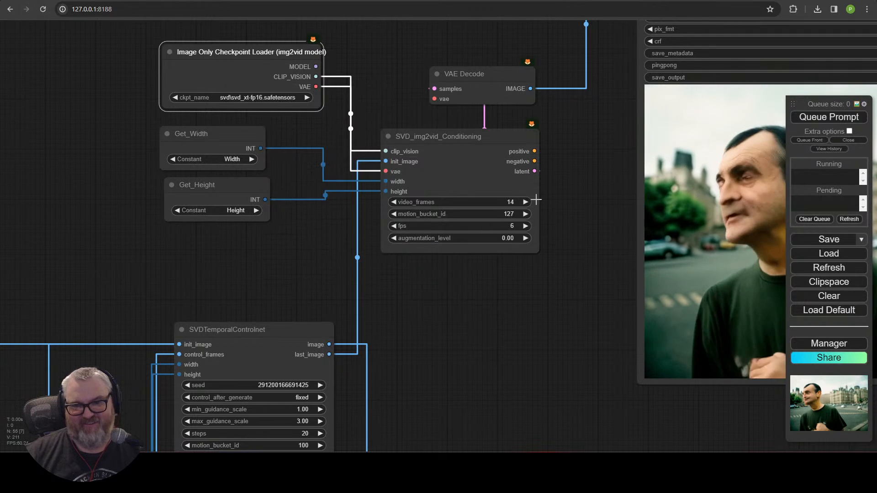
{"action": "left_click", "coordinate": [510, 202]}
{"action": "type", "text": "25"}
{"action": "key", "text": "Return"}
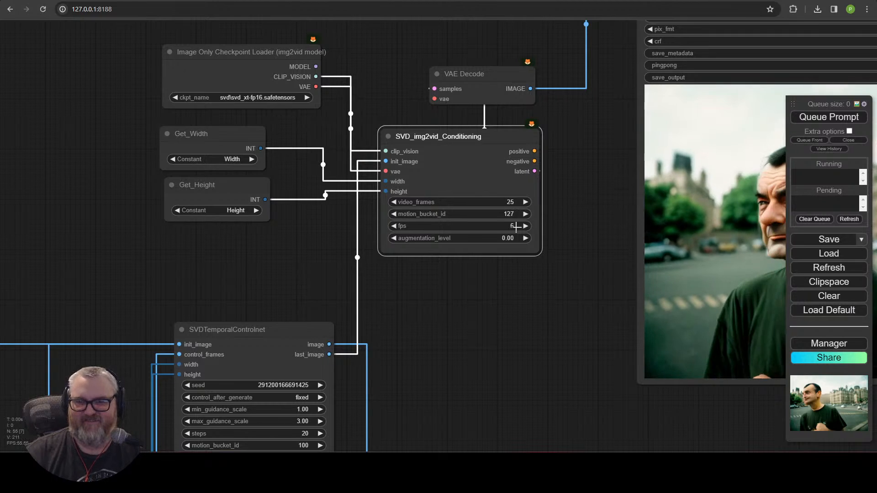
{"action": "key", "text": "ctrl+t"}
{"action": "type", "text": "svd-"}
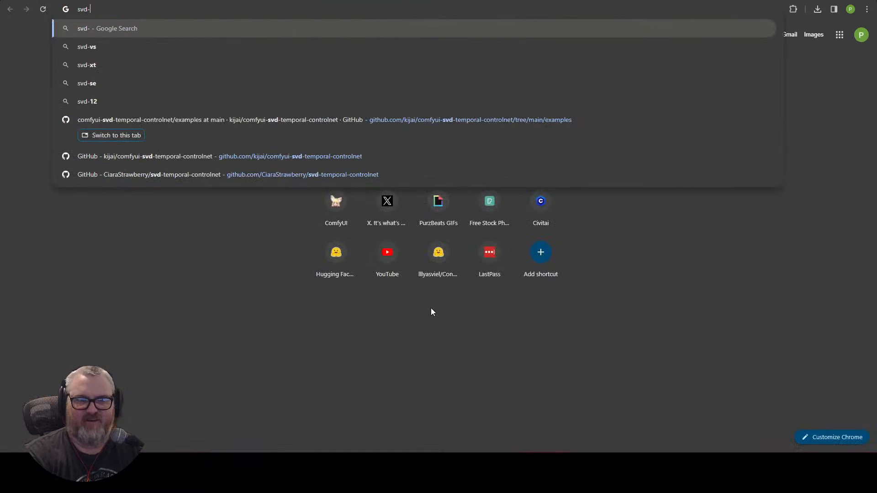
{"action": "type", "text": "xt frames"}
Step: Search Google for 'svd-xt frames', confirming 25 frames, then return to the ComfyUI graph
{"action": "key", "text": "Return"}
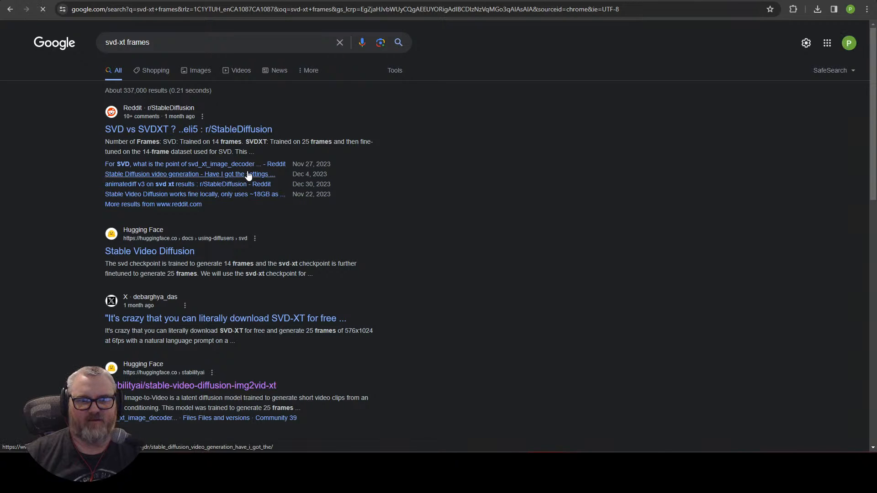
{"action": "key", "text": "ctrl+w"}
{"action": "scroll", "coordinate": [479, 297], "scroll_direction": "down", "scroll_amount": 4}
{"action": "left_click_drag", "start_coordinate": [525, 327], "coordinate": [589, 151]}
{"action": "scroll", "coordinate": [505, 297], "scroll_direction": "down", "scroll_amount": 2}
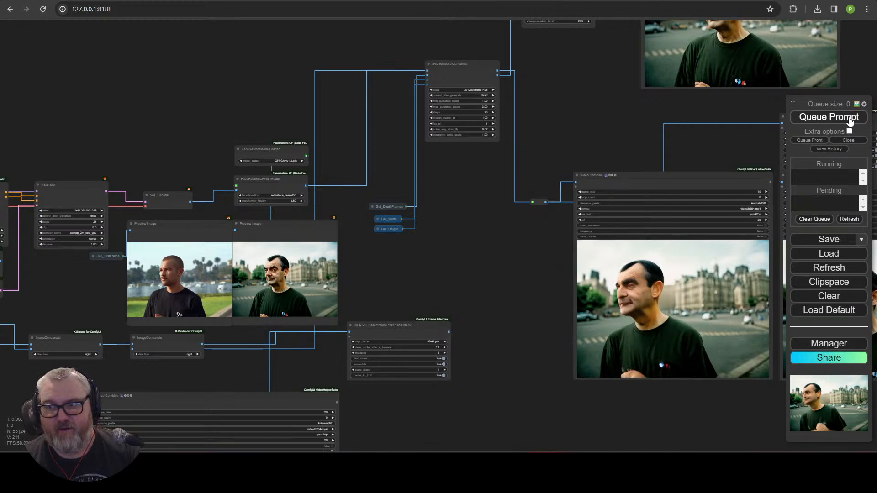
Step: Link the checkpoint loader's VAE output to the VAE Decode node's vae input
{"action": "left_click_drag", "start_coordinate": [569, 145], "coordinate": [420, 377]}
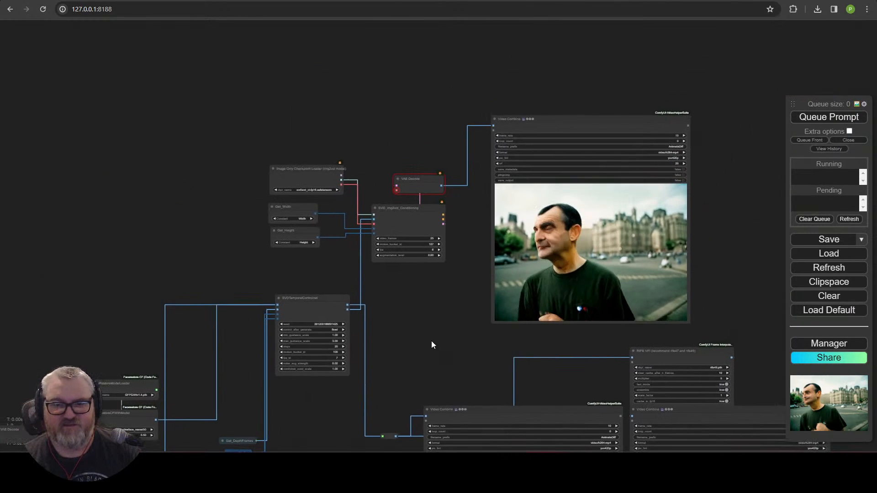
{"action": "scroll", "coordinate": [432, 288], "scroll_direction": "up", "scroll_amount": 8}
{"action": "left_click_drag", "start_coordinate": [426, 265], "coordinate": [456, 383]}
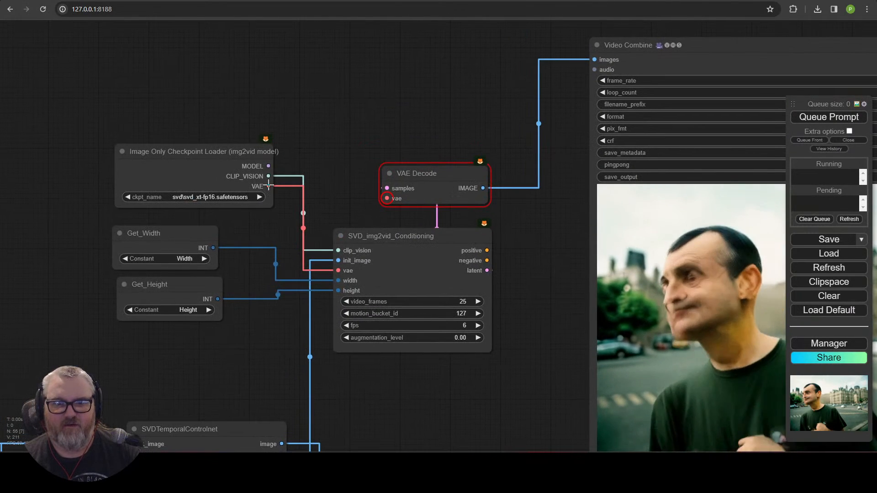
{"action": "left_click_drag", "start_coordinate": [268, 187], "coordinate": [387, 198]}
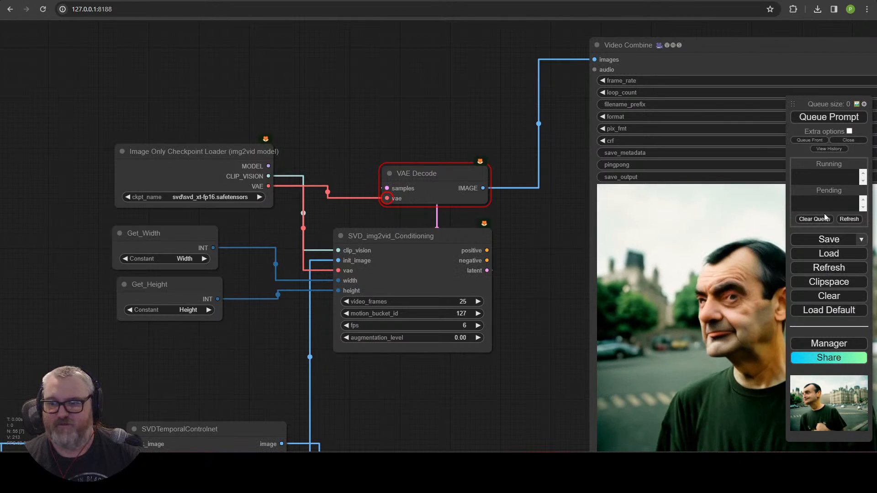
Step: Queue the workflow to generate the video and bring up the terminal to follow progress
{"action": "left_click", "coordinate": [842, 118]}
{"action": "scroll", "coordinate": [459, 103], "scroll_direction": "down", "scroll_amount": 5}
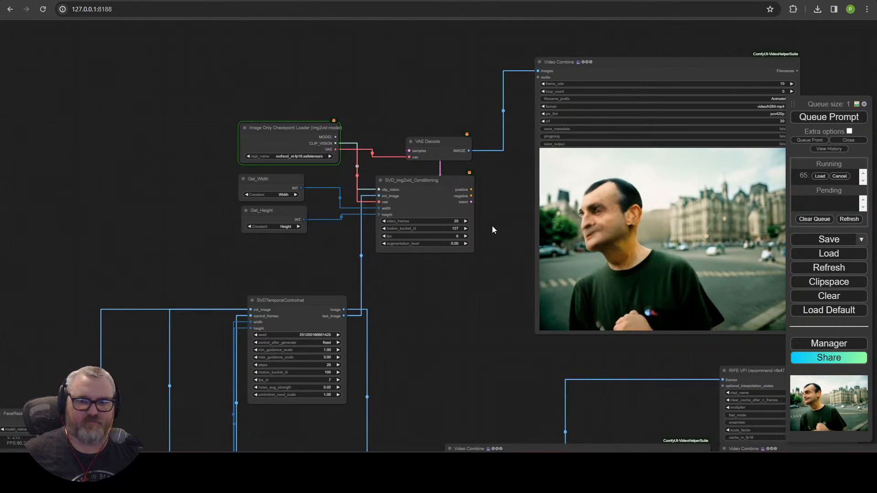
{"action": "left_click", "coordinate": [130, 463]}
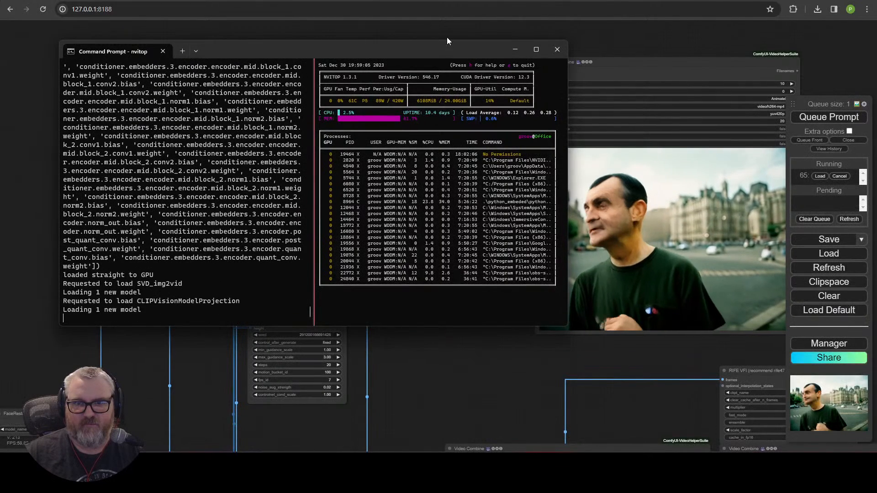
Step: Watch the nvitop terminal log until the prompt executes in 16.23 seconds, then hide it
{"action": "left_click_drag", "start_coordinate": [447, 46], "coordinate": [413, 36]}
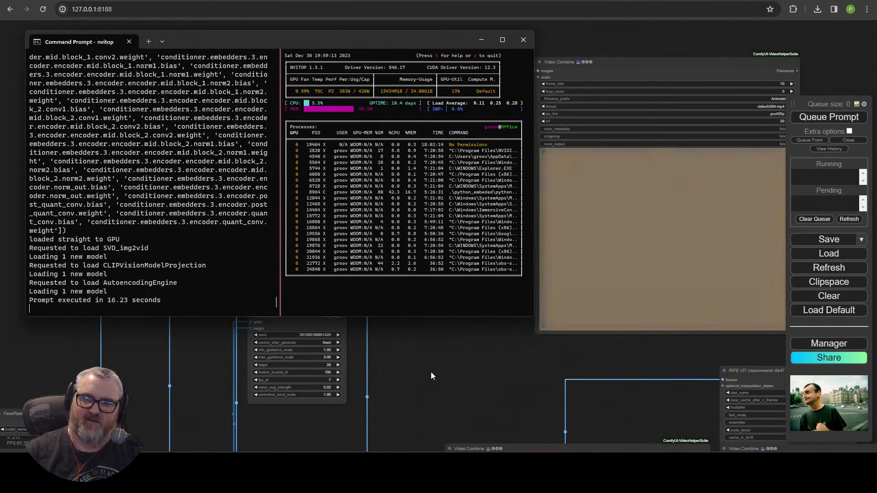
{"action": "left_click", "coordinate": [431, 376]}
{"action": "scroll", "coordinate": [452, 172], "scroll_direction": "up", "scroll_amount": 3}
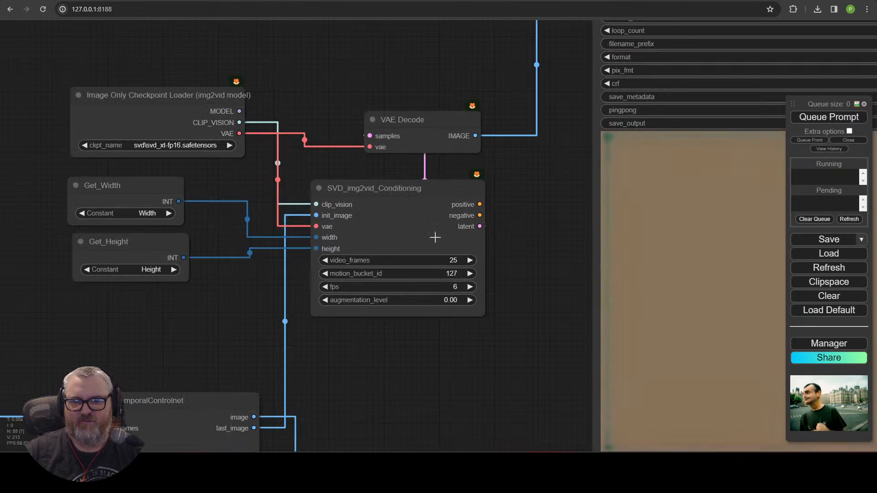
Step: Move the checkpoint loader and conditioning node left, and Video Combine and VAE Decode far right
{"action": "scroll", "coordinate": [435, 237], "scroll_direction": "down", "scroll_amount": 3}
{"action": "left_click_drag", "start_coordinate": [483, 220], "coordinate": [440, 205]}
{"action": "left_click", "coordinate": [740, 272]}
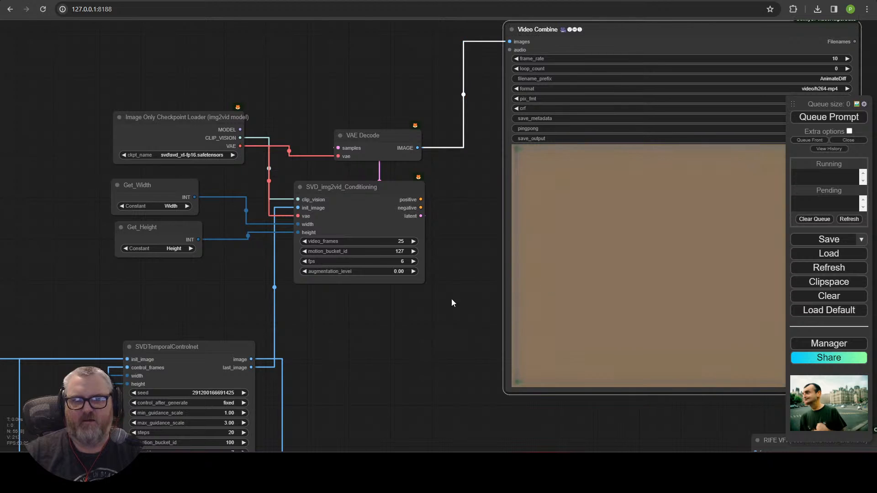
{"action": "left_click", "coordinate": [364, 202]}
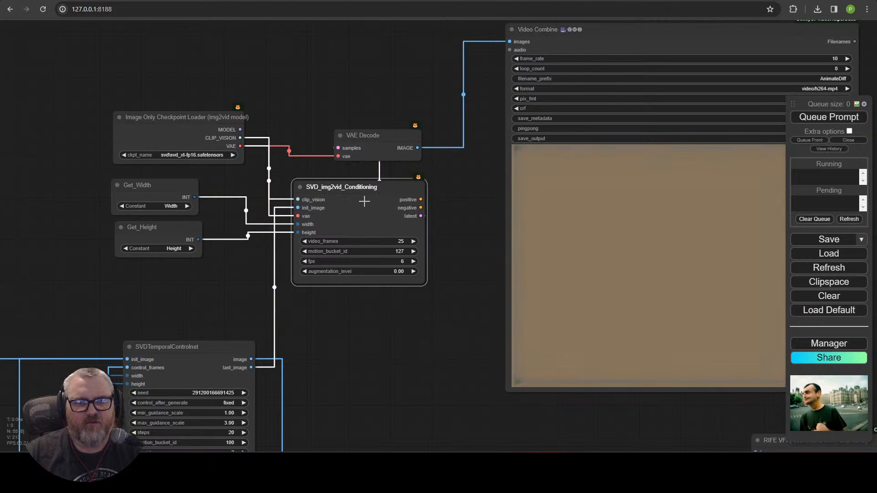
{"action": "left_click_drag", "start_coordinate": [180, 117], "coordinate": [134, 118]}
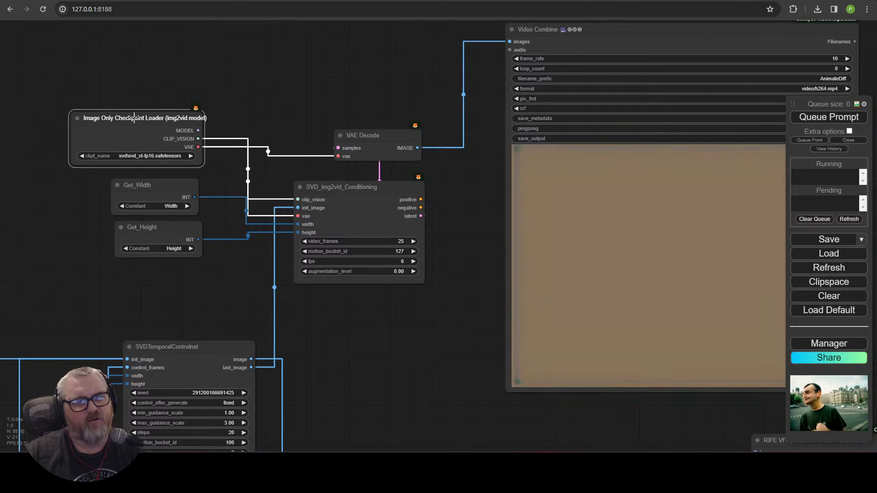
{"action": "left_click", "coordinate": [367, 216]}
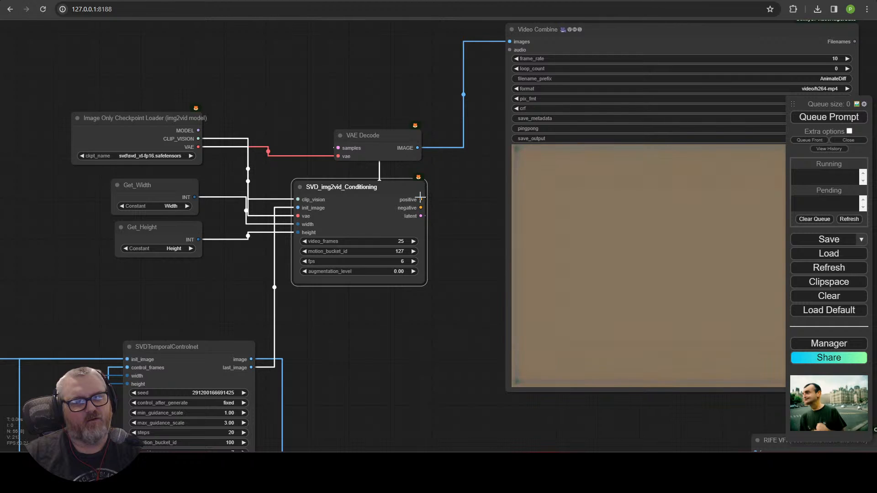
{"action": "left_click_drag", "start_coordinate": [475, 212], "coordinate": [431, 217]}
{"action": "left_click_drag", "start_coordinate": [341, 209], "coordinate": [280, 209]}
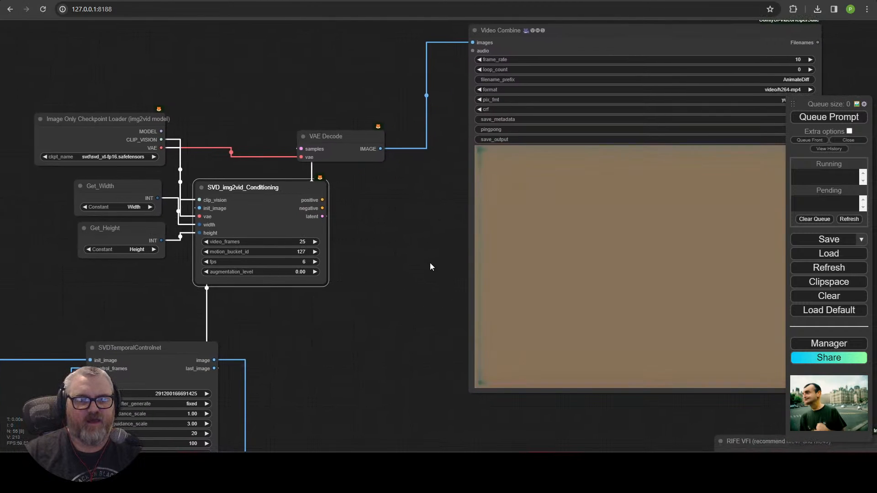
{"action": "left_click_drag", "start_coordinate": [538, 78], "coordinate": [833, 91]}
{"action": "left_click_drag", "start_coordinate": [354, 136], "coordinate": [592, 134]}
Step: Add a KSampler from the conditioning node's latent output by searching 'ksam'
{"action": "left_click_drag", "start_coordinate": [383, 189], "coordinate": [384, 189]}
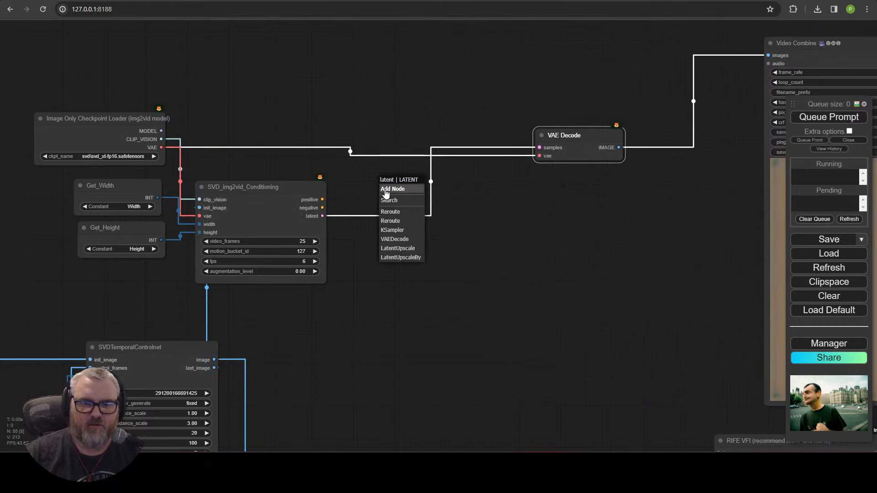
{"action": "left_click", "coordinate": [399, 201]}
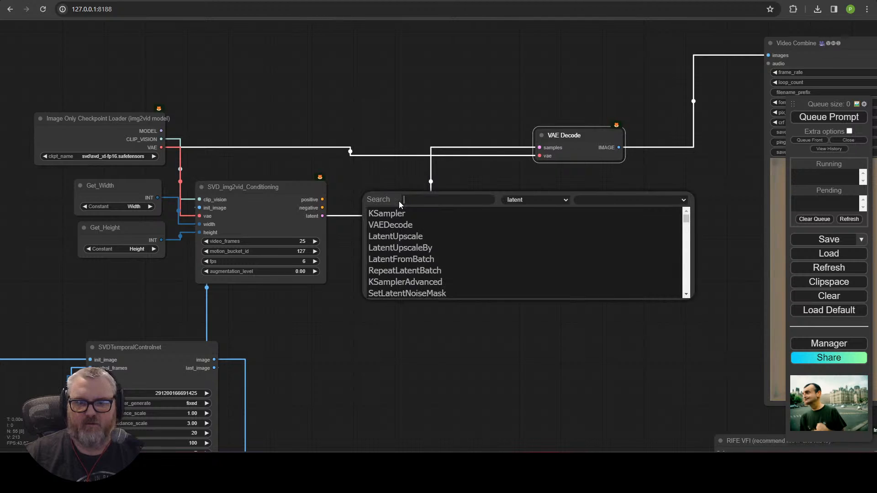
{"action": "type", "text": "ksam"}
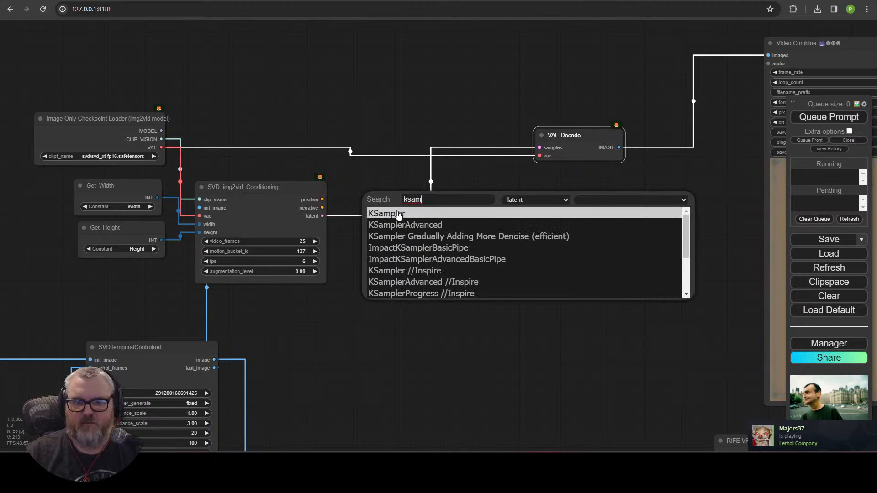
{"action": "key", "text": "Return"}
Step: Wire KSampler's LATENT to VAE Decode samples, and feed it the positive conditioning and loader MODEL
{"action": "mouse_move", "coordinate": [403, 232]}
{"action": "left_mouse_down"}
{"action": "mouse_move", "coordinate": [376, 254]}
{"action": "mouse_move", "coordinate": [396, 231]}
{"action": "left_mouse_up"}
{"action": "left_click_drag", "start_coordinate": [298, 203], "coordinate": [326, 199]}
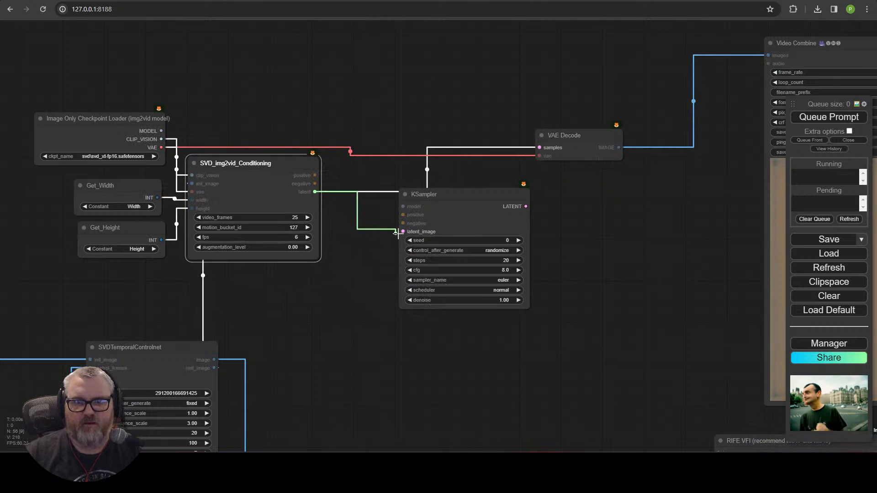
{"action": "left_click_drag", "start_coordinate": [406, 228], "coordinate": [339, 250]}
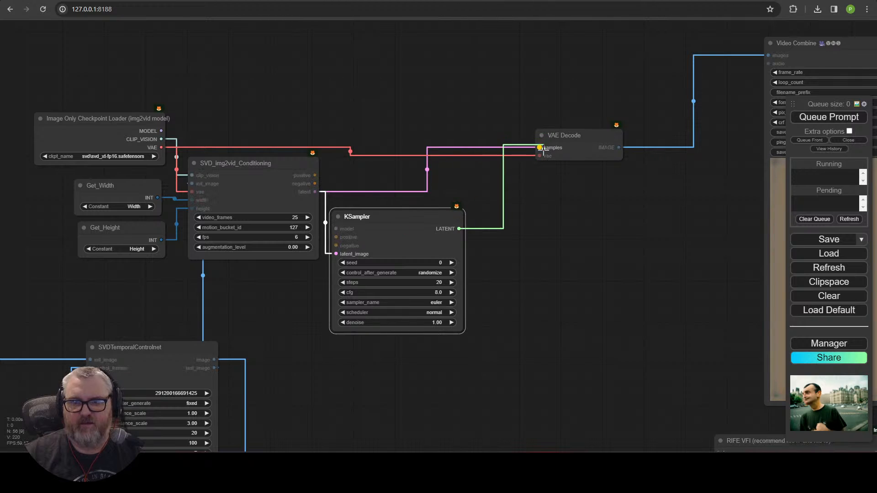
{"action": "left_click_drag", "start_coordinate": [543, 148], "coordinate": [541, 148]}
{"action": "left_click_drag", "start_coordinate": [430, 217], "coordinate": [438, 88]}
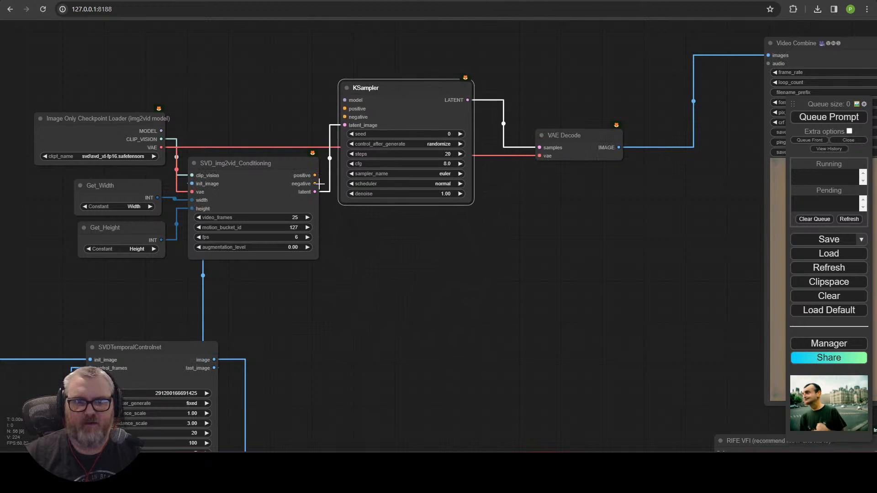
{"action": "left_click_drag", "start_coordinate": [346, 109], "coordinate": [346, 109]}
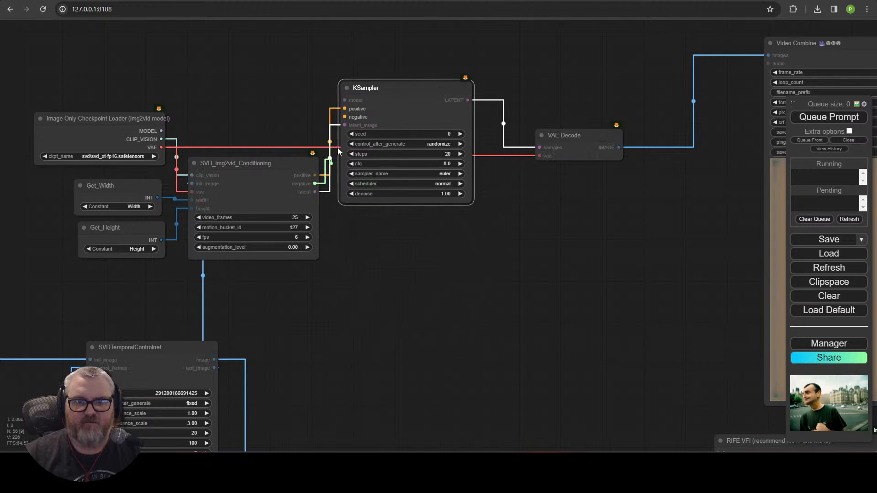
{"action": "left_click_drag", "start_coordinate": [162, 130], "coordinate": [345, 100]}
{"action": "left_click_drag", "start_coordinate": [410, 97], "coordinate": [402, 132]}
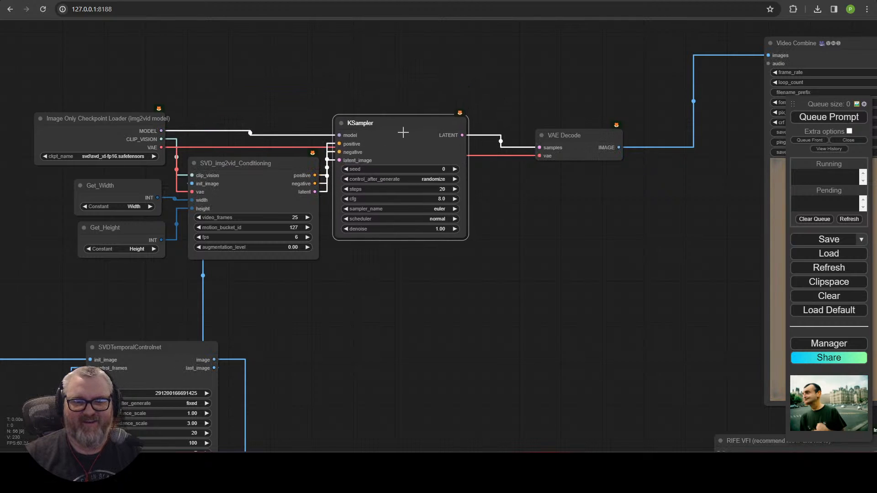
{"action": "left_click", "coordinate": [395, 82]}
Step: Place VAE Decode above the KSampler with Video Combine beside it
{"action": "left_click_drag", "start_coordinate": [575, 150], "coordinate": [520, 138]}
{"action": "scroll", "coordinate": [664, 239], "scroll_direction": "down", "scroll_amount": 5}
{"action": "left_click_drag", "start_coordinate": [664, 239], "coordinate": [451, 235]}
{"action": "left_click_drag", "start_coordinate": [559, 116], "coordinate": [455, 101]}
{"action": "left_click_drag", "start_coordinate": [356, 162], "coordinate": [280, 129]}
{"action": "left_click_drag", "start_coordinate": [470, 96], "coordinate": [403, 95]}
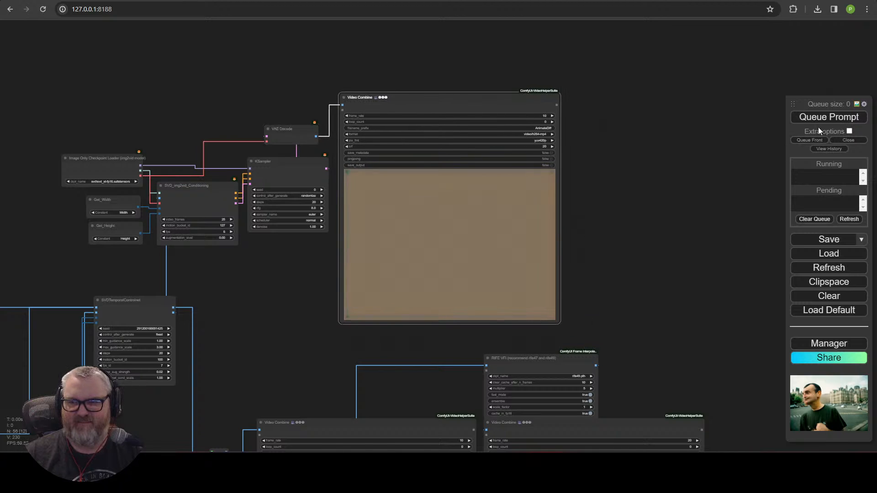
Step: Nudge the KSampler into place and check the KSampler and Video Combine nodes during the run
{"action": "scroll", "coordinate": [525, 213], "scroll_direction": "down", "scroll_amount": 1}
{"action": "scroll", "coordinate": [322, 232], "scroll_direction": "down", "scroll_amount": 1}
{"action": "left_click_drag", "start_coordinate": [315, 242], "coordinate": [514, 170]}
{"action": "scroll", "coordinate": [549, 212], "scroll_direction": "up", "scroll_amount": 5}
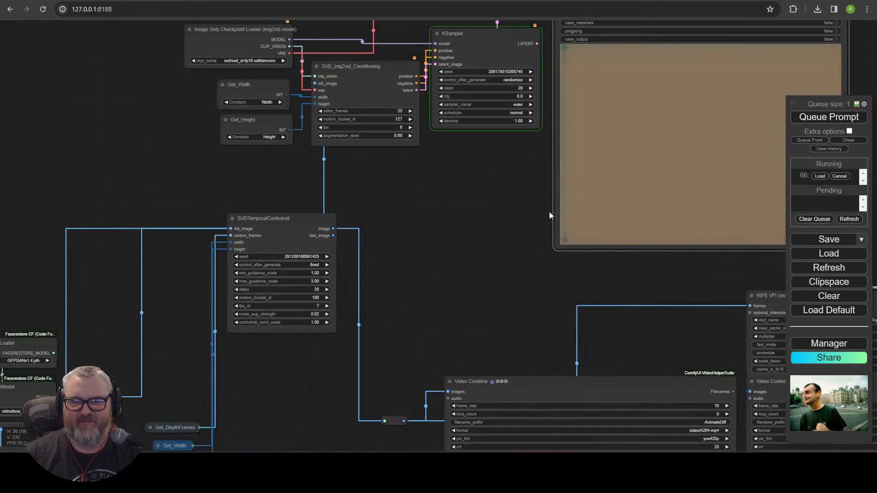
{"action": "scroll", "coordinate": [452, 170], "scroll_direction": "up", "scroll_amount": 1}
{"action": "left_click_drag", "start_coordinate": [434, 158], "coordinate": [478, 308]}
{"action": "left_click_drag", "start_coordinate": [547, 172], "coordinate": [552, 185]}
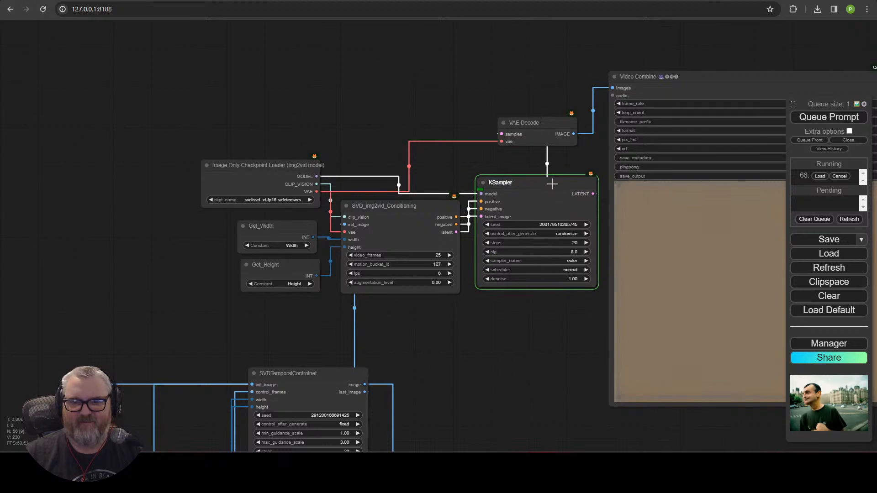
{"action": "left_click", "coordinate": [544, 321]}
{"action": "left_click", "coordinate": [678, 283]}
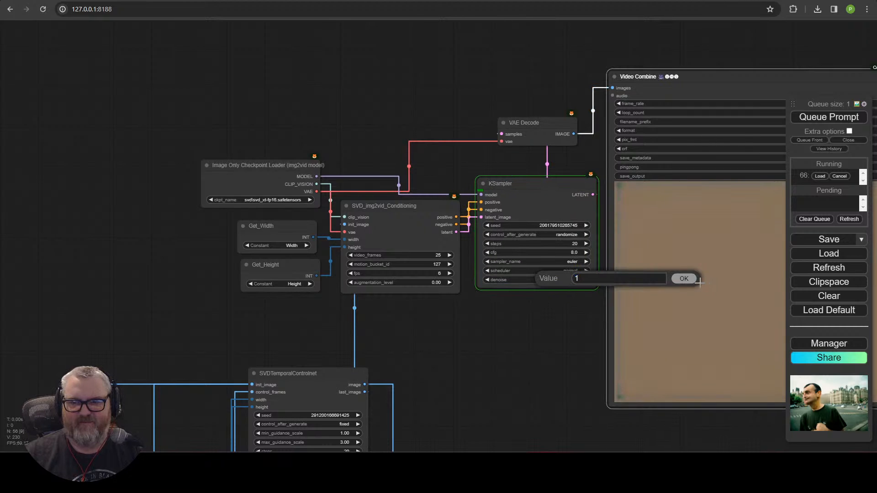
{"action": "left_click", "coordinate": [563, 358]}
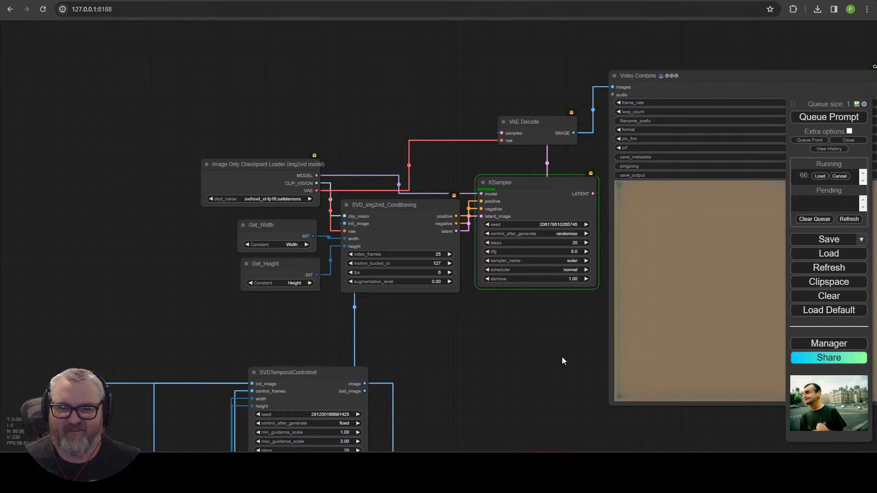
{"action": "scroll", "coordinate": [536, 251], "scroll_direction": "down", "scroll_amount": 7}
Step: Pan to empty canvas beside the Video Combine previews and open the node search there
{"action": "left_click_drag", "start_coordinate": [496, 358], "coordinate": [364, 164]}
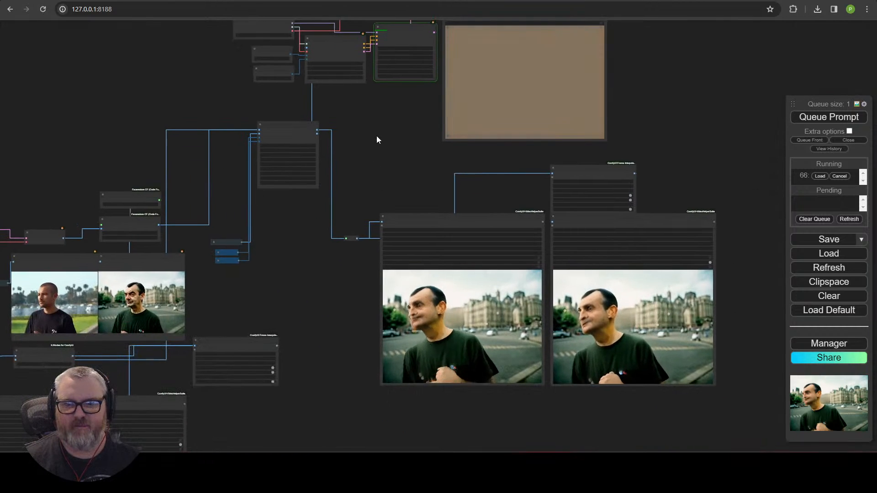
{"action": "left_click_drag", "start_coordinate": [434, 164], "coordinate": [356, 207]}
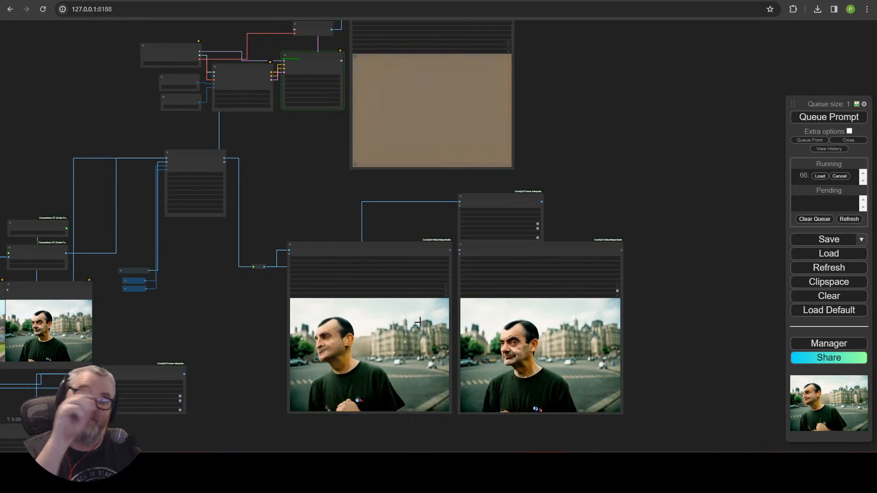
{"action": "scroll", "coordinate": [228, 292], "scroll_direction": "up", "scroll_amount": 4}
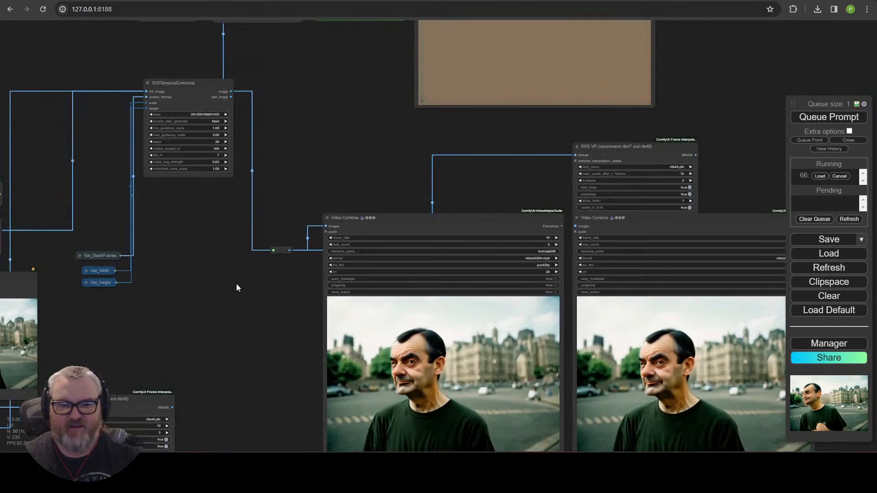
{"action": "left_click_drag", "start_coordinate": [365, 200], "coordinate": [275, 309]}
{"action": "double_click", "coordinate": [662, 130]}
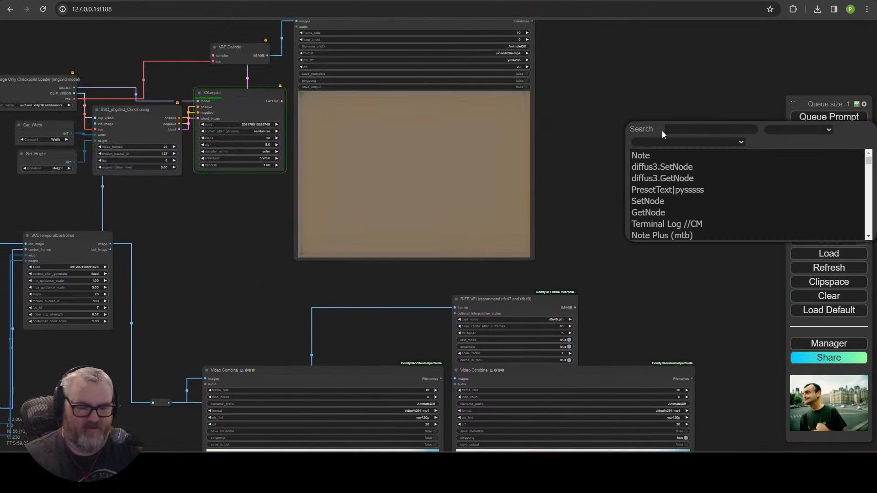
Step: Add an ImageConcatenate node fed by the rerouted input frames and the VAE Decode frames
{"action": "type", "text": "imagecon"}
{"action": "left_click", "coordinate": [674, 150]}
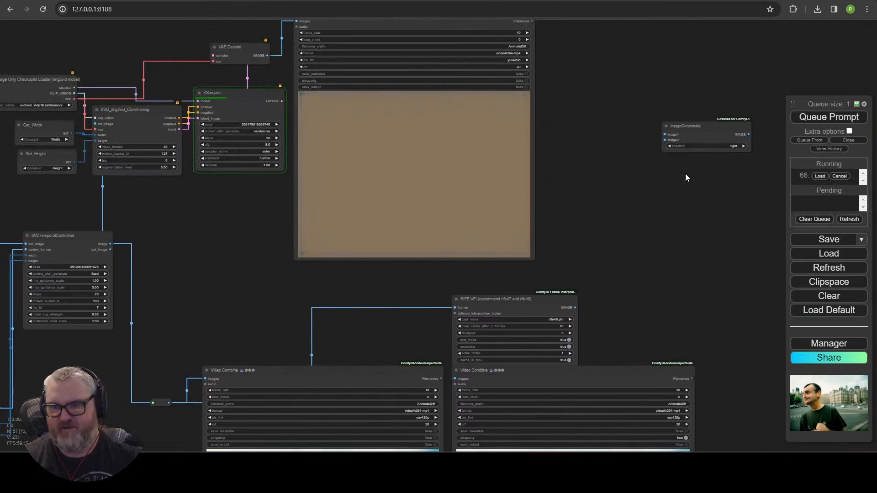
{"action": "left_click_drag", "start_coordinate": [708, 162], "coordinate": [705, 244]}
{"action": "left_click_drag", "start_coordinate": [665, 298], "coordinate": [680, 171]}
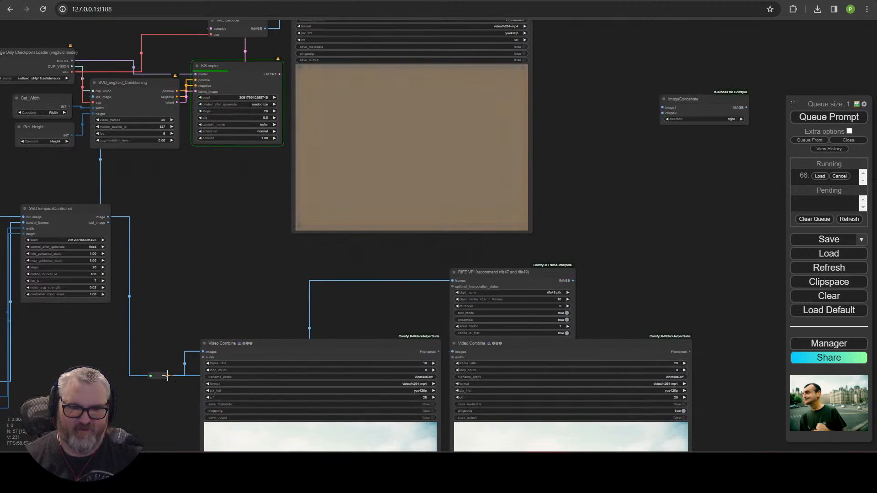
{"action": "left_click_drag", "start_coordinate": [167, 376], "coordinate": [662, 108]}
{"action": "left_click_drag", "start_coordinate": [646, 186], "coordinate": [626, 249]}
{"action": "left_click_drag", "start_coordinate": [244, 92], "coordinate": [642, 176]}
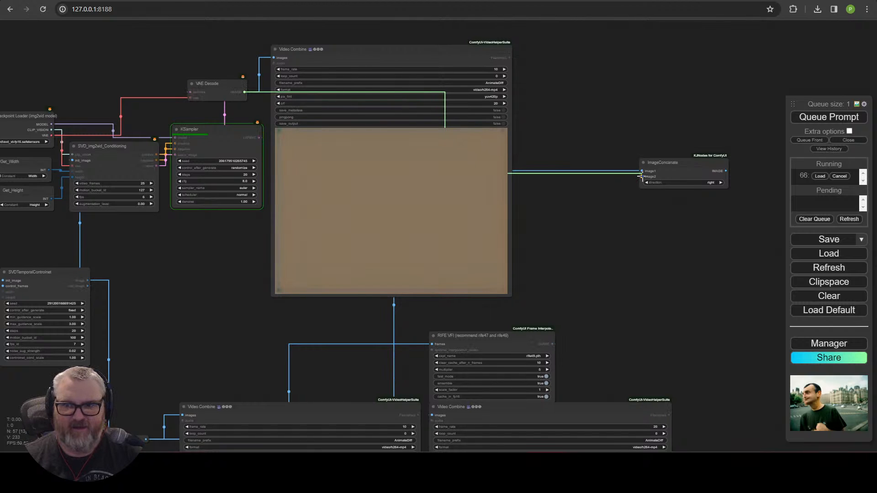
Step: Attach a RIFE VFI node to ImageConcatenate's output and set its model to rife49.pth
{"action": "left_click_drag", "start_coordinate": [618, 239], "coordinate": [318, 260]}
{"action": "left_click_drag", "start_coordinate": [369, 247], "coordinate": [368, 247]}
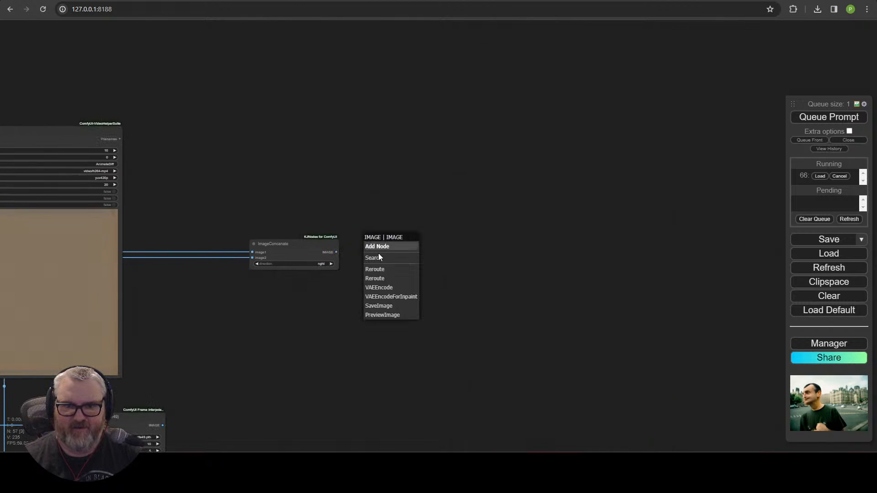
{"action": "left_click", "coordinate": [379, 254]}
{"action": "type", "text": "fil"}
{"action": "key", "text": "BackSpace"}
{"action": "key", "text": "BackSpace"}
{"action": "key", "text": "BackSpace"}
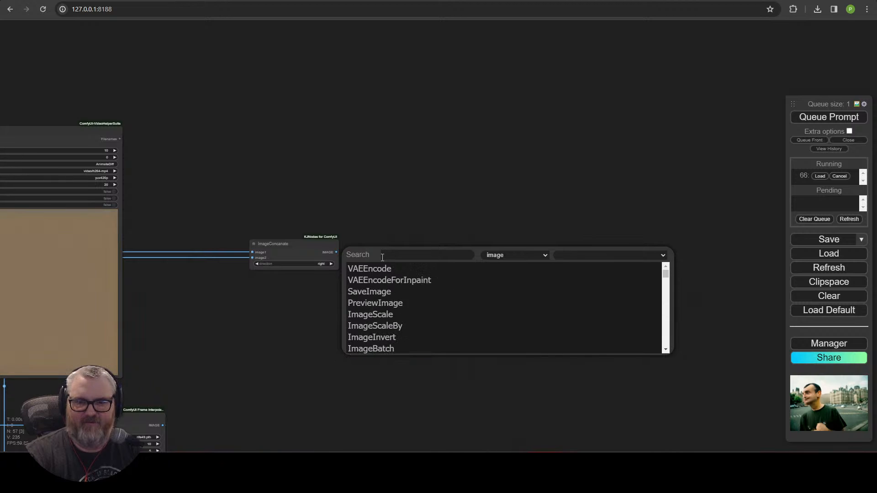
{"action": "type", "text": "rife"}
{"action": "left_click", "coordinate": [360, 270]}
{"action": "left_click", "coordinate": [455, 257]}
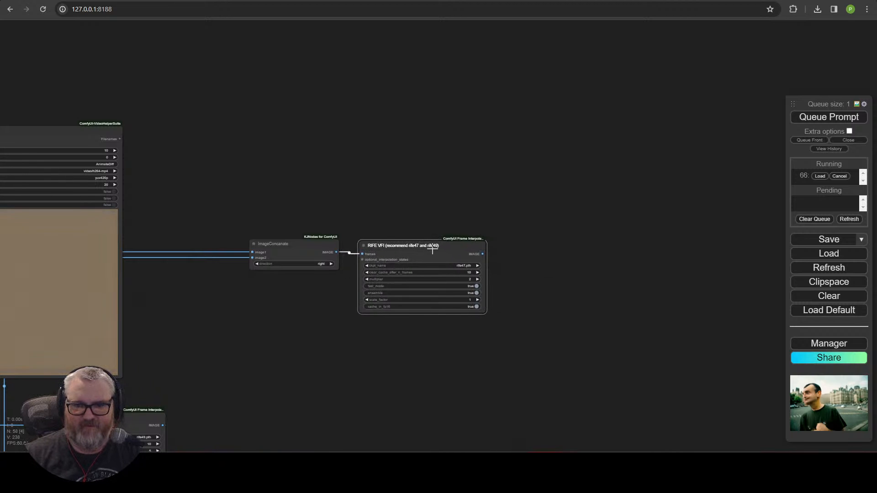
{"action": "scroll", "coordinate": [467, 271], "scroll_direction": "up", "scroll_amount": 9}
{"action": "left_click", "coordinate": [484, 271]}
{"action": "left_click", "coordinate": [510, 373]}
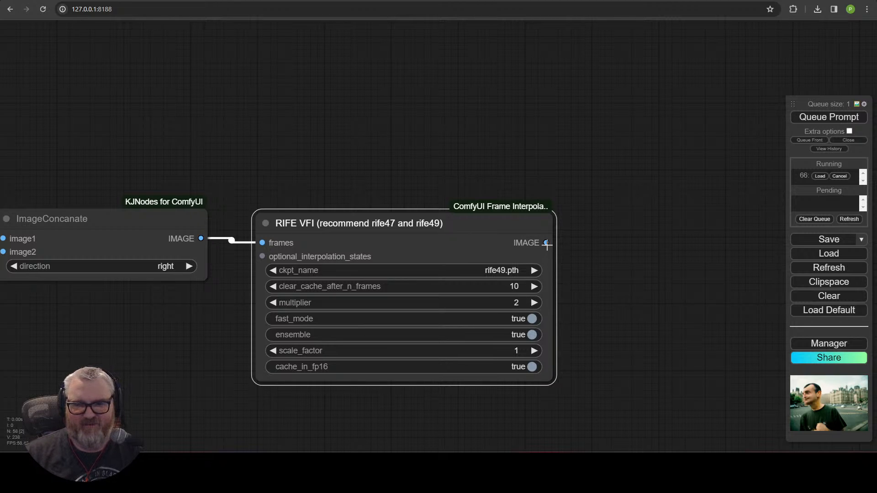
Step: Paste a copy of Video Combine below RIFE VFI and connect RIFE's IMAGE output to it
{"action": "left_click_drag", "start_coordinate": [546, 243], "coordinate": [615, 241]}
{"action": "scroll", "coordinate": [488, 384], "scroll_direction": "down", "scroll_amount": 4}
{"action": "left_click_drag", "start_coordinate": [484, 415], "coordinate": [536, 119]}
{"action": "left_click", "coordinate": [186, 374]}
{"action": "key", "text": "ctrl+c"}
{"action": "key", "text": "ctrl+v"}
{"action": "left_click_drag", "start_coordinate": [546, 204], "coordinate": [512, 138]}
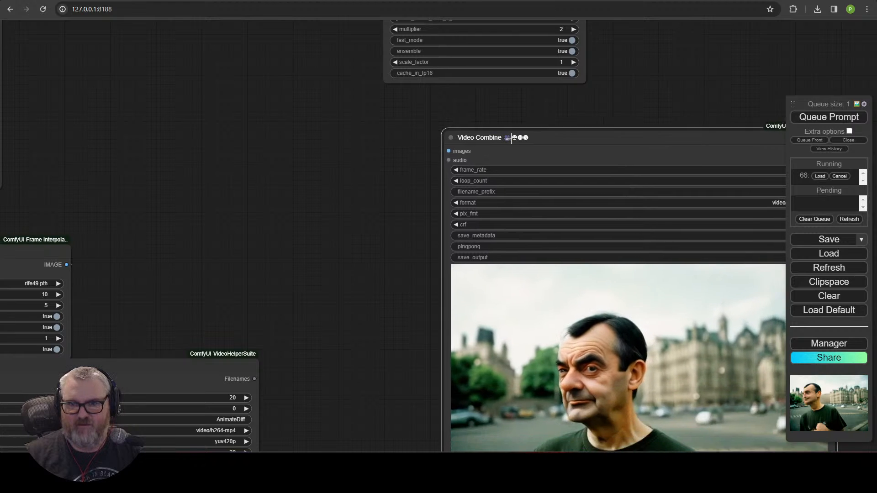
{"action": "scroll", "coordinate": [320, 206], "scroll_direction": "down", "scroll_amount": 4}
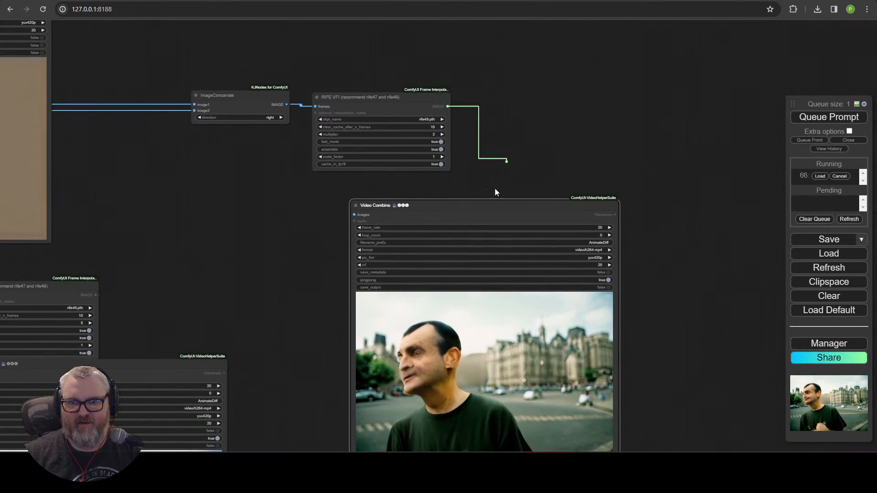
{"action": "left_click_drag", "start_coordinate": [494, 191], "coordinate": [534, 82]}
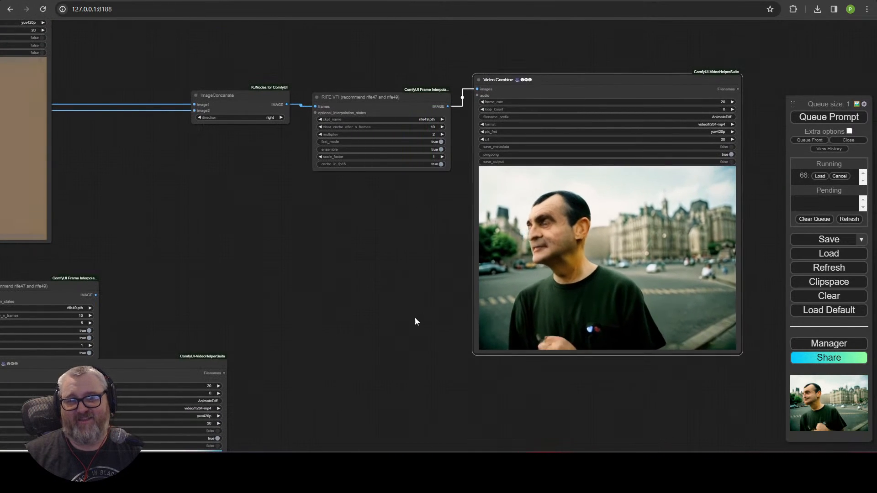
{"action": "scroll", "coordinate": [277, 183], "scroll_direction": "down", "scroll_amount": 3}
{"action": "left_click_drag", "start_coordinate": [288, 214], "coordinate": [578, 275]}
{"action": "scroll", "coordinate": [487, 288], "scroll_direction": "down", "scroll_amount": 4}
{"action": "left_click_drag", "start_coordinate": [455, 303], "coordinate": [612, 254]}
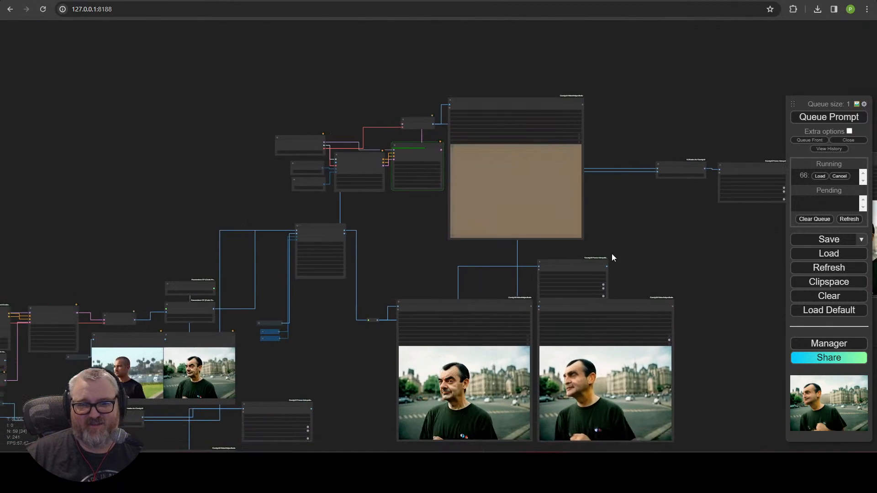
{"action": "scroll", "coordinate": [415, 247], "scroll_direction": "up", "scroll_amount": 8}
{"action": "left_click_drag", "start_coordinate": [440, 198], "coordinate": [446, 308]}
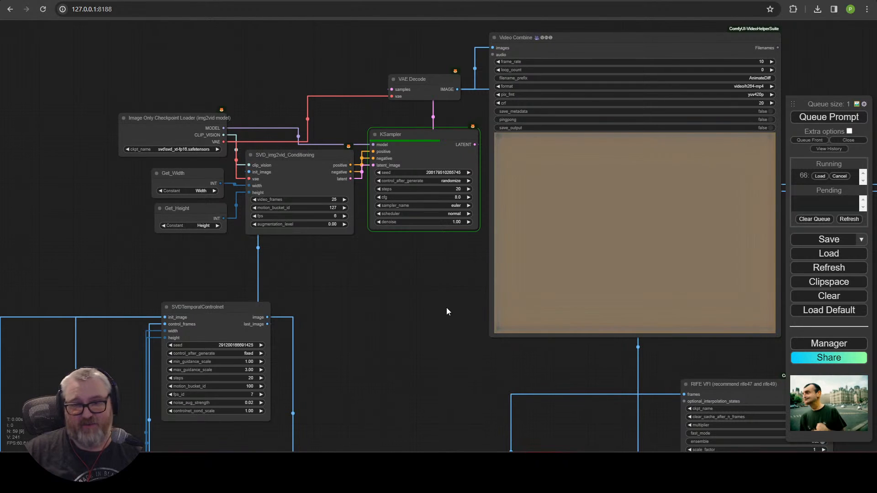
Step: Set KSampler's control_after_generate to fixed, then switch to the nvitop Command Prompt
{"action": "left_click", "coordinate": [459, 181]}
{"action": "left_click", "coordinate": [462, 182]}
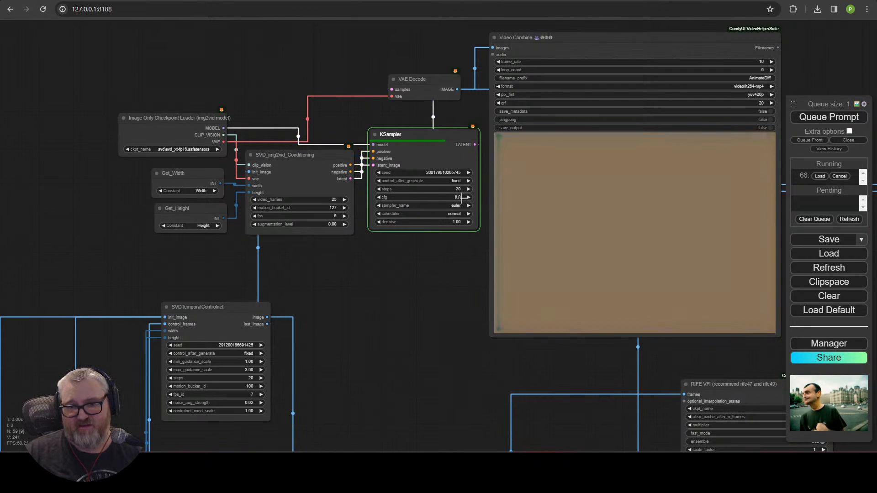
{"action": "left_click", "coordinate": [443, 325]}
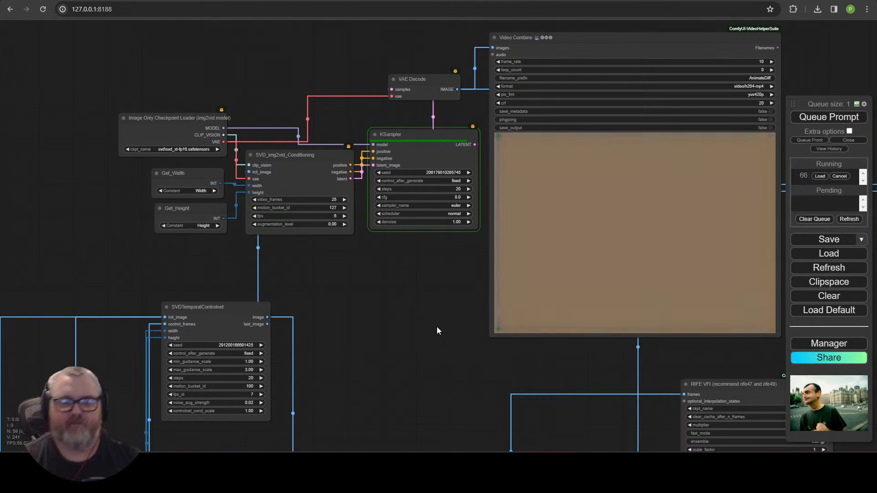
{"action": "key", "text": "alt+Tab"}
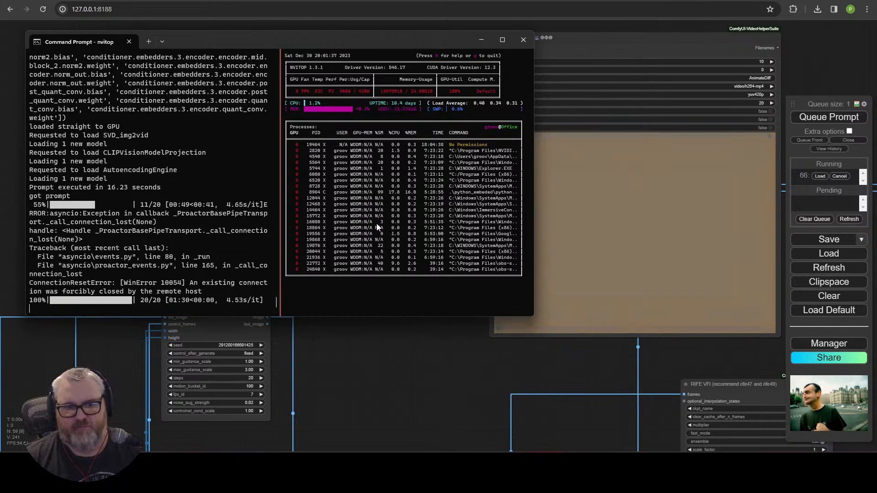
Step: Return to the ComfyUI workflow and queue a new generation run
{"action": "left_click", "coordinate": [426, 366]}
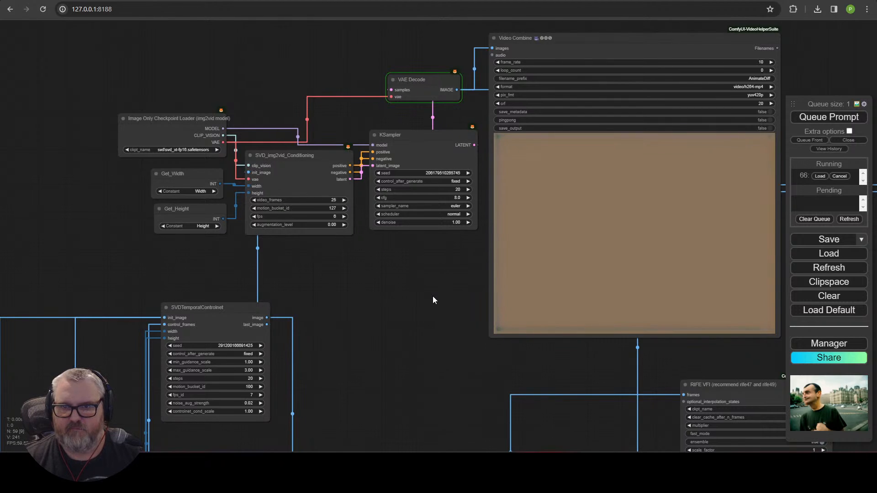
{"action": "left_click_drag", "start_coordinate": [473, 282], "coordinate": [272, 303]}
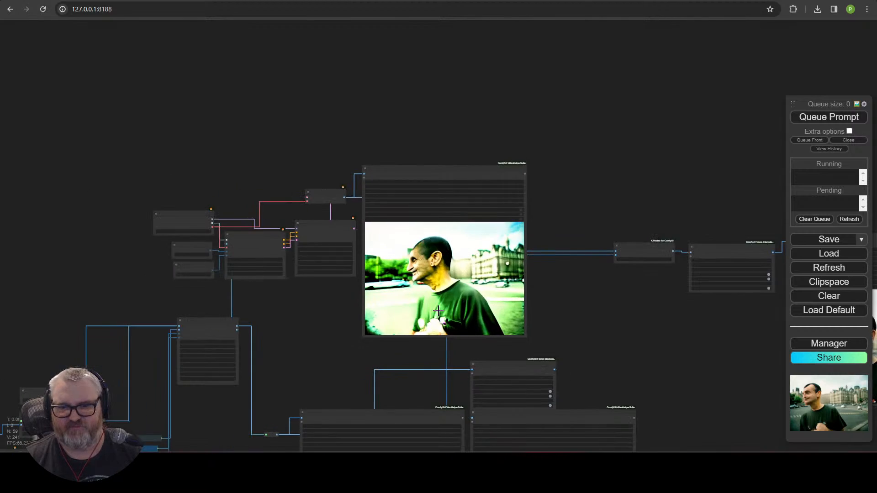
{"action": "scroll", "coordinate": [434, 308], "scroll_direction": "down", "scroll_amount": 5}
{"action": "left_click_drag", "start_coordinate": [434, 309], "coordinate": [478, 178]}
{"action": "left_click", "coordinate": [828, 117]}
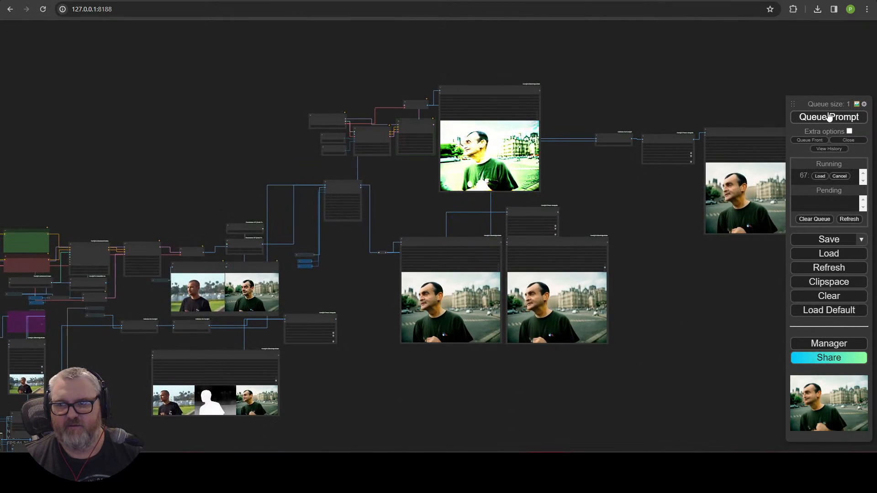
Step: Zoom past the output previews and centre the SVD_img2vid_Conditioning and KSampler nodes on screen
{"action": "left_click_drag", "start_coordinate": [645, 333], "coordinate": [606, 358]}
{"action": "scroll", "coordinate": [471, 336], "scroll_direction": "up", "scroll_amount": 4}
{"action": "left_click_drag", "start_coordinate": [589, 256], "coordinate": [607, 258]}
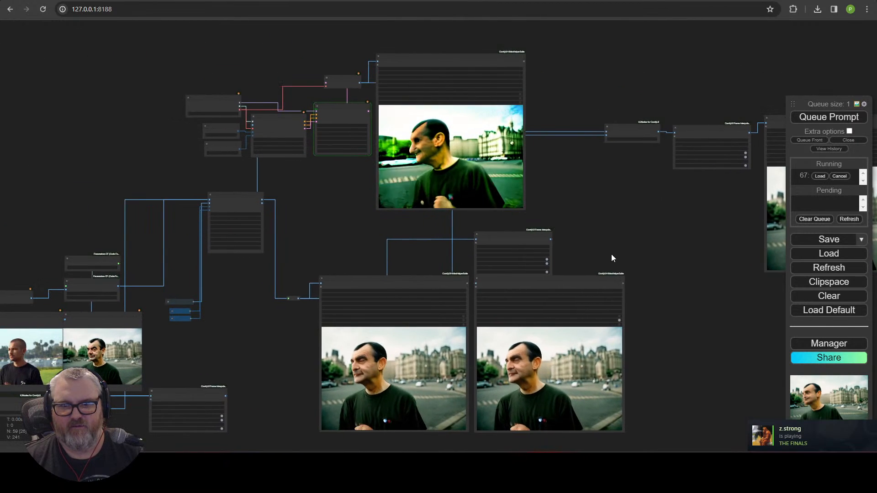
{"action": "scroll", "coordinate": [402, 242], "scroll_direction": "up", "scroll_amount": 5}
{"action": "left_click_drag", "start_coordinate": [313, 139], "coordinate": [333, 234]}
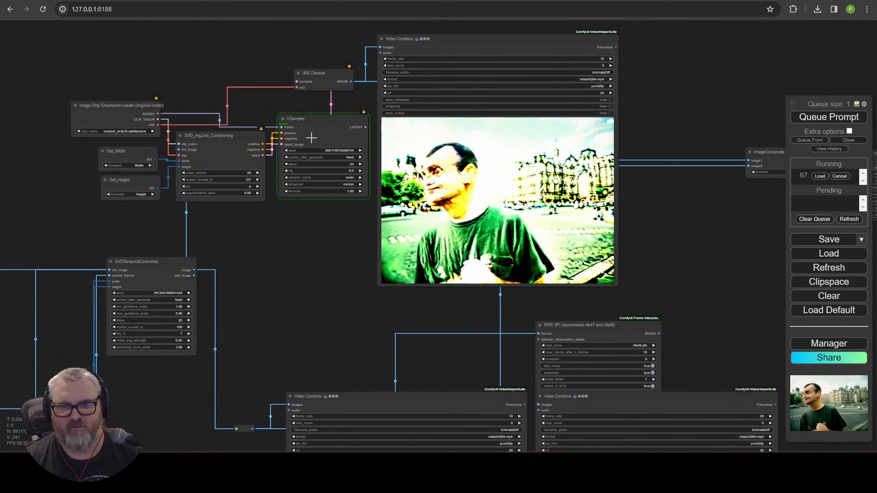
{"action": "scroll", "coordinate": [315, 242], "scroll_direction": "up", "scroll_amount": 3}
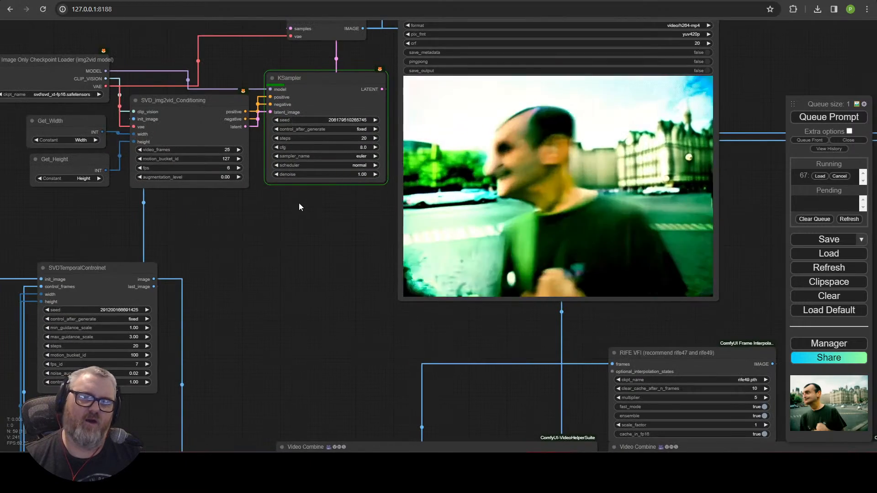
{"action": "left_click_drag", "start_coordinate": [299, 203], "coordinate": [438, 287]}
{"action": "scroll", "coordinate": [438, 287], "scroll_direction": "up", "scroll_amount": 3}
{"action": "left_click_drag", "start_coordinate": [357, 284], "coordinate": [453, 321]}
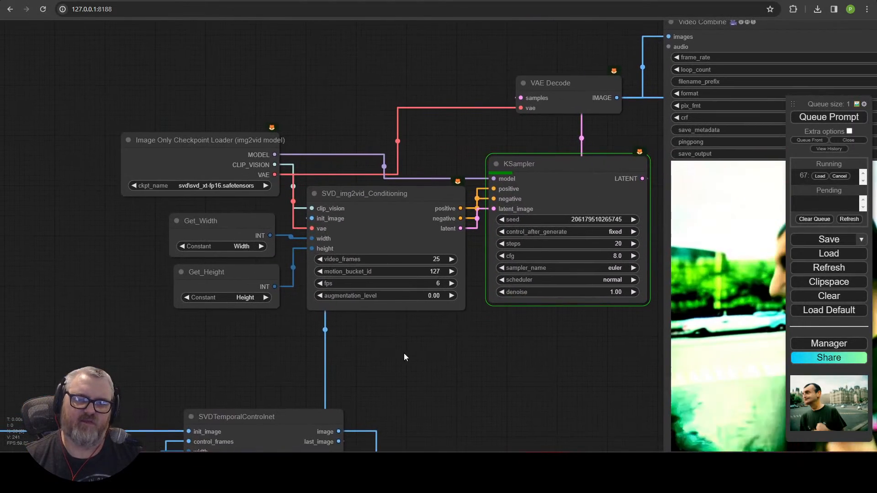
{"action": "left_click_drag", "start_coordinate": [404, 357], "coordinate": [451, 187]}
{"action": "left_click_drag", "start_coordinate": [400, 216], "coordinate": [390, 370]}
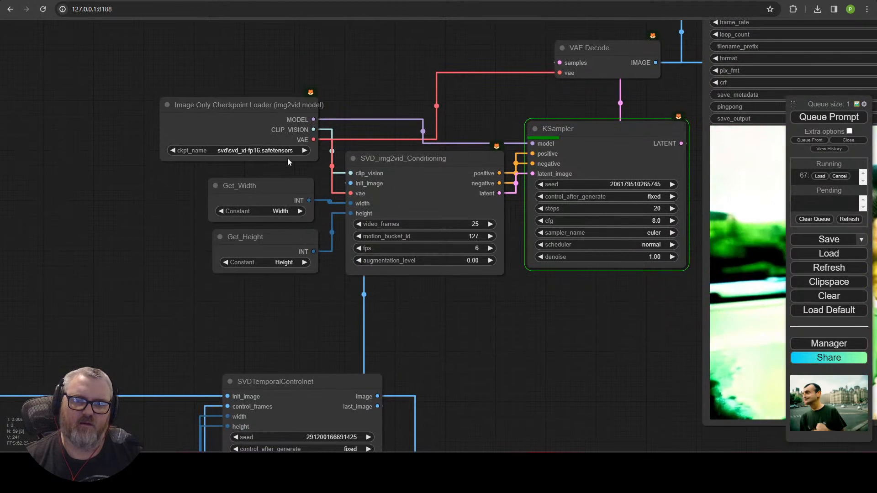
Step: Enter 0.02 as the conditioning node's augmentation_level, then look over the preview and workflow
{"action": "left_click", "coordinate": [473, 261]}
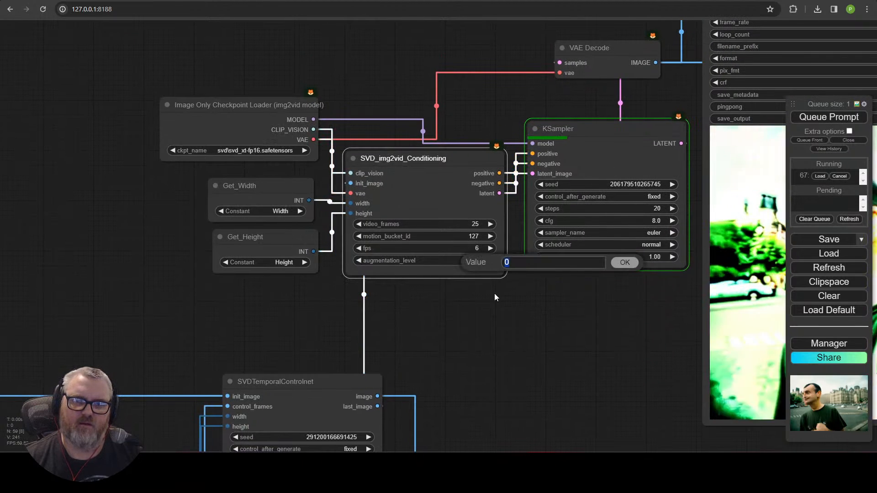
{"action": "type", "text": "0.02"}
{"action": "key", "text": "Return"}
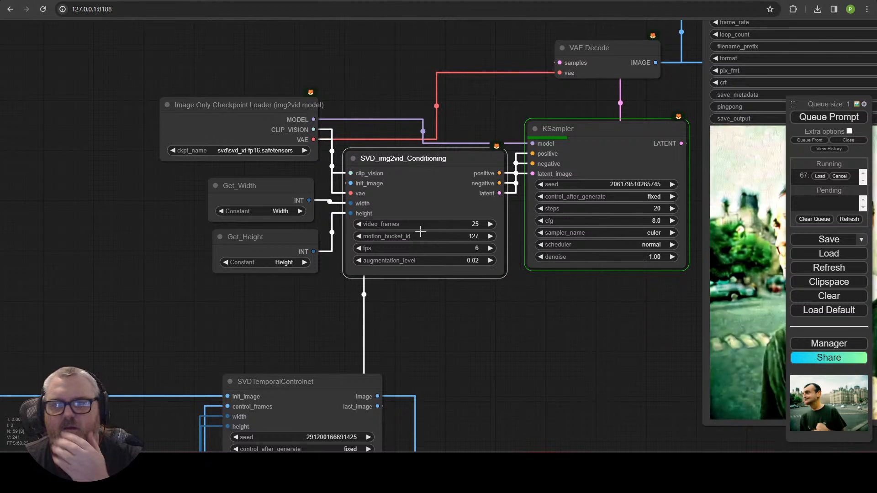
{"action": "left_click_drag", "start_coordinate": [545, 294], "coordinate": [429, 143]}
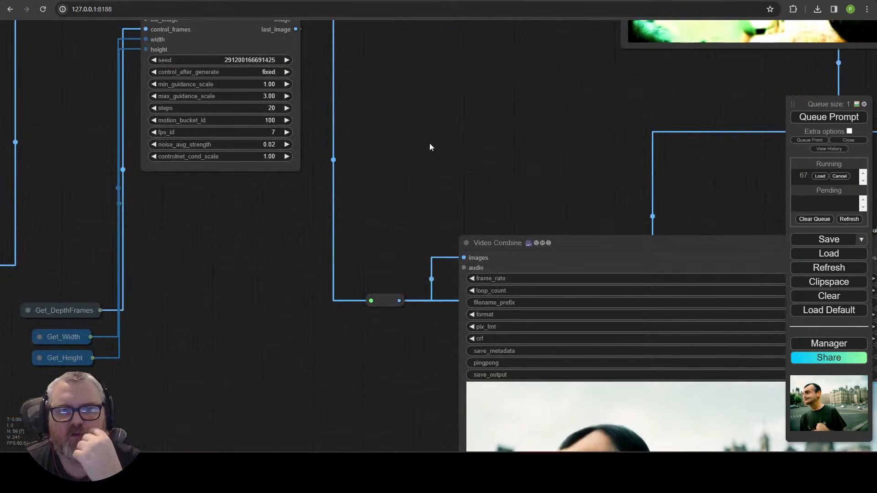
{"action": "left_click_drag", "start_coordinate": [420, 141], "coordinate": [694, 251]}
{"action": "scroll", "coordinate": [688, 244], "scroll_direction": "down", "scroll_amount": 3}
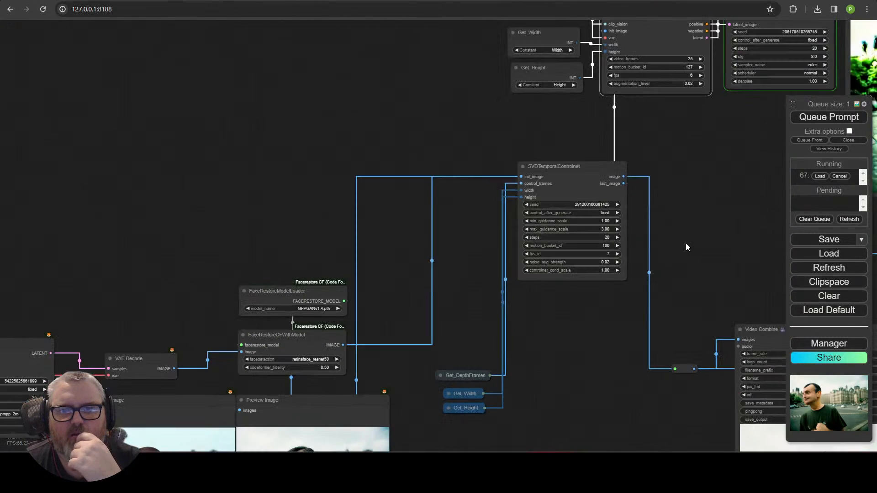
{"action": "left_click_drag", "start_coordinate": [676, 223], "coordinate": [356, 336]}
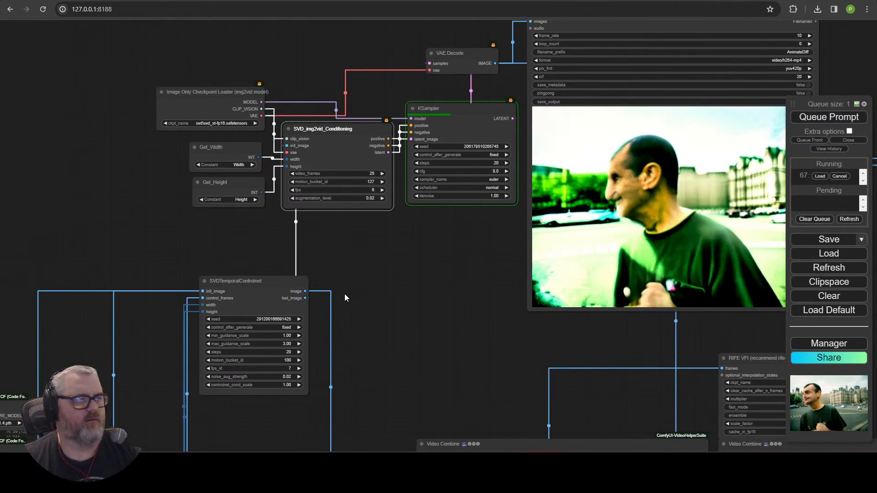
{"action": "left_click_drag", "start_coordinate": [449, 252], "coordinate": [364, 268]}
Step: Search Google in a new tab for 'svd xt workflow comfyui'
{"action": "left_click", "coordinate": [148, 1]}
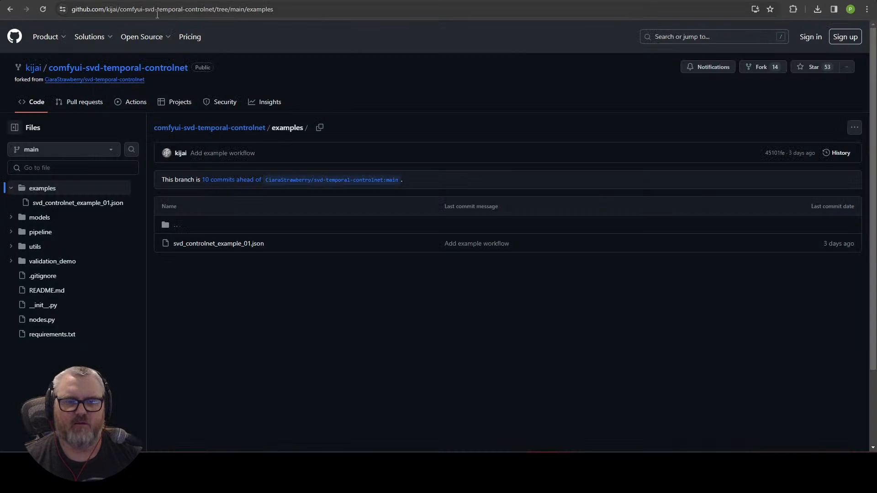
{"action": "key", "text": "super"}
{"action": "key", "text": "super"}
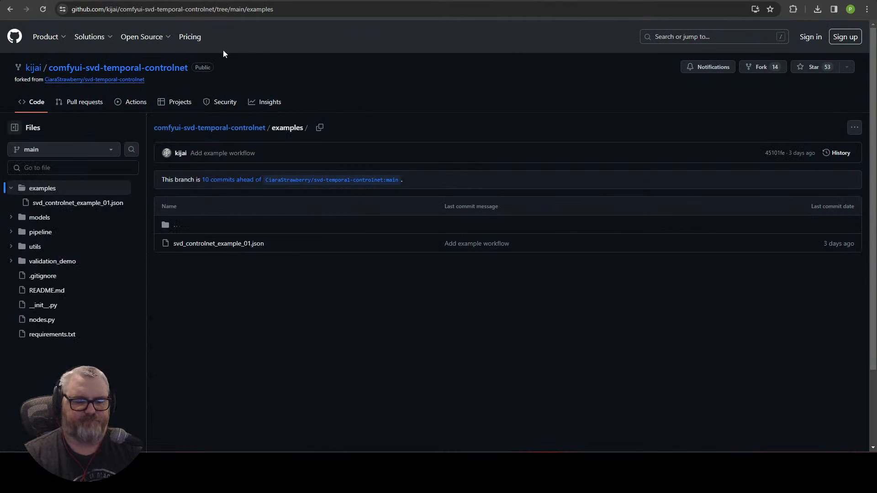
{"action": "key", "text": "ctrl+t"}
{"action": "type", "text": "svd xt wor"}
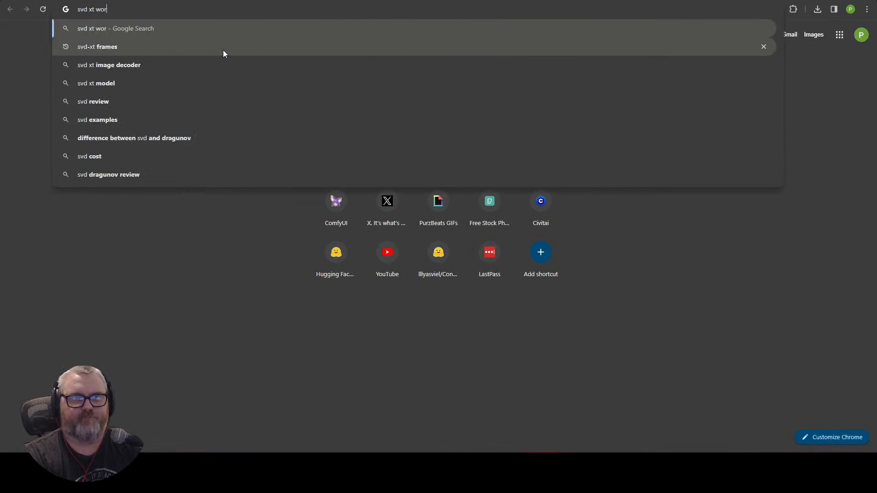
{"action": "type", "text": "kflow comfyui"}
{"action": "key", "text": "Return"}
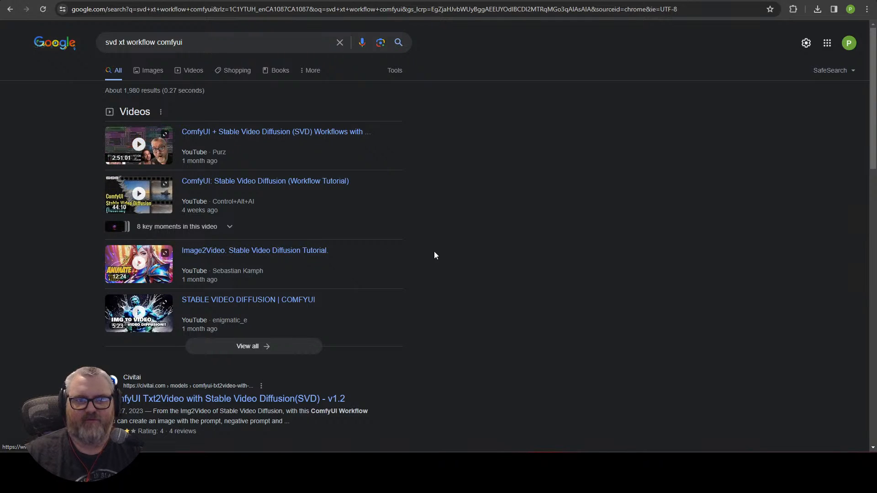
{"action": "scroll", "coordinate": [434, 251], "scroll_direction": "down", "scroll_amount": 4}
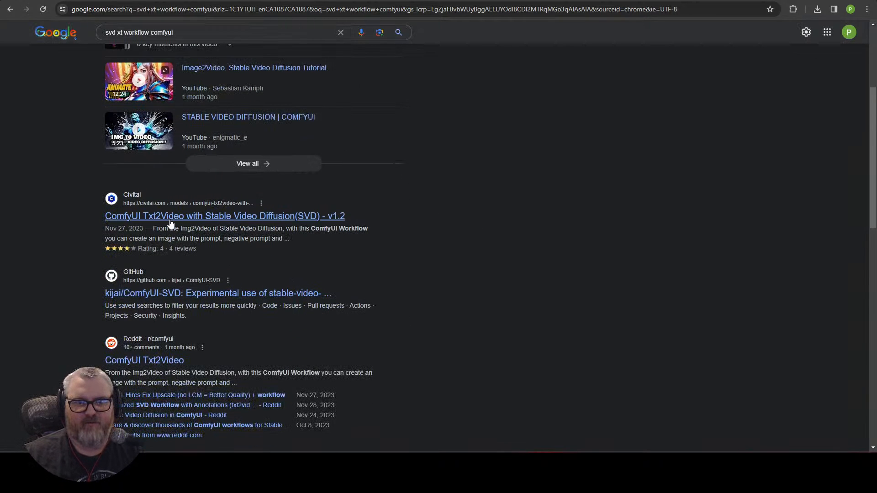
Step: Follow the kijai ComfyUI-SVD repo to the ComfyUI video examples and 25-frame checkpoint page, then return
{"action": "left_click", "coordinate": [209, 295]}
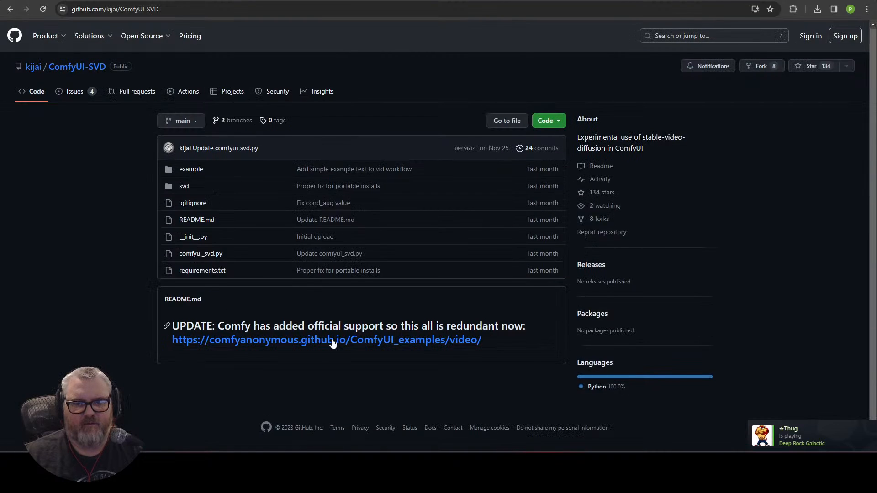
{"action": "left_click", "coordinate": [332, 340]}
{"action": "scroll", "coordinate": [411, 331], "scroll_direction": "down", "scroll_amount": 10}
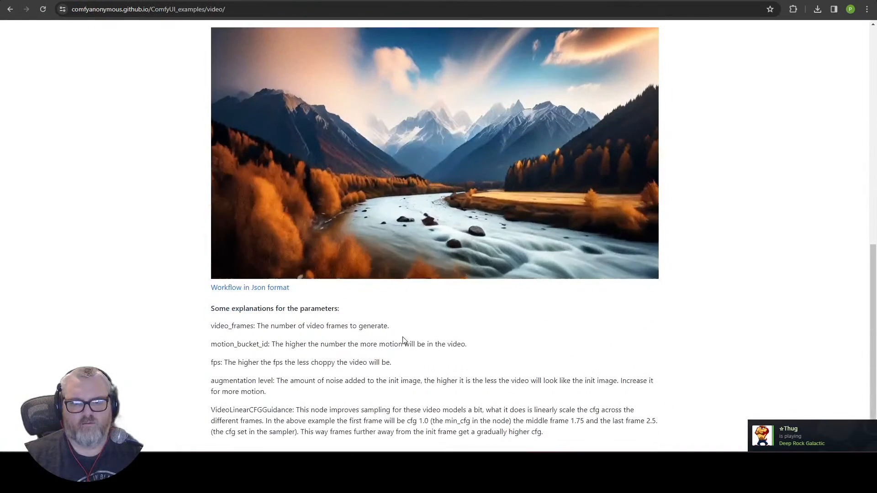
{"action": "scroll", "coordinate": [274, 325], "scroll_direction": "up", "scroll_amount": 9}
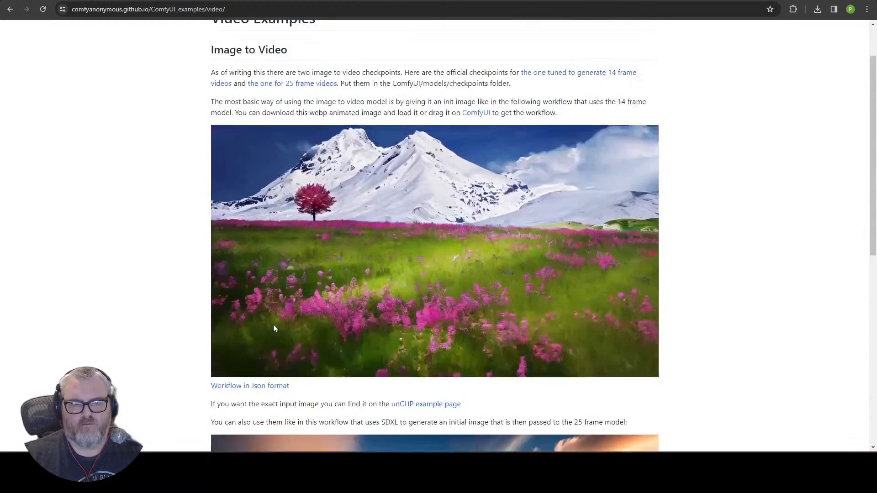
{"action": "scroll", "coordinate": [274, 328], "scroll_direction": "up", "scroll_amount": 1}
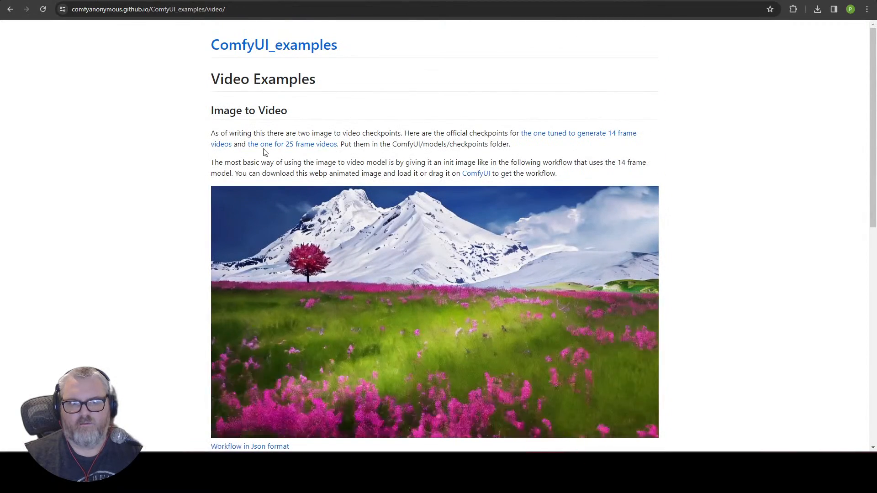
{"action": "left_click", "coordinate": [277, 145]}
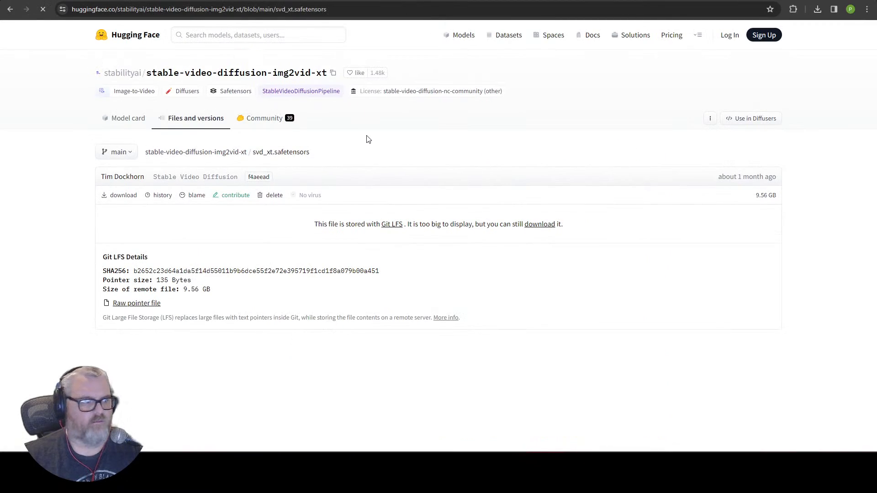
{"action": "key", "text": "alt+Left"}
{"action": "key", "text": "ctrl+Tab"}
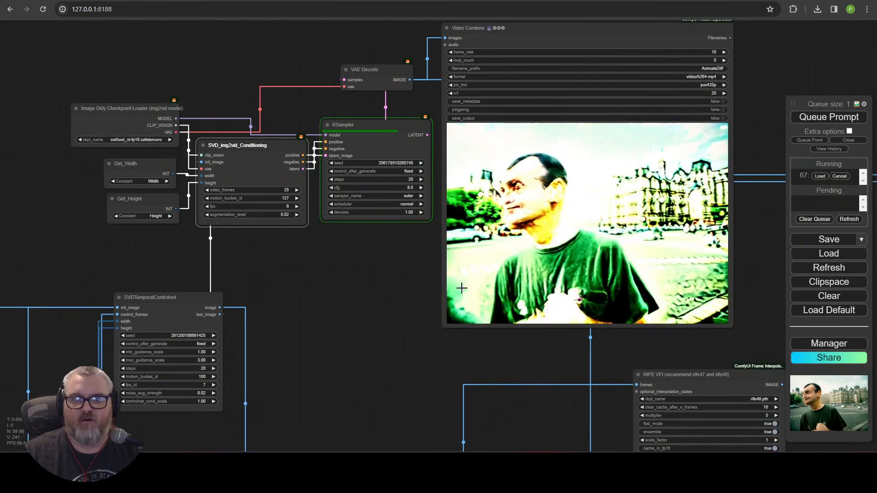
Step: Lower the KSampler cfg from 8.0 to 3.0
{"action": "left_click", "coordinate": [410, 188]}
{"action": "type", "text": "3"}
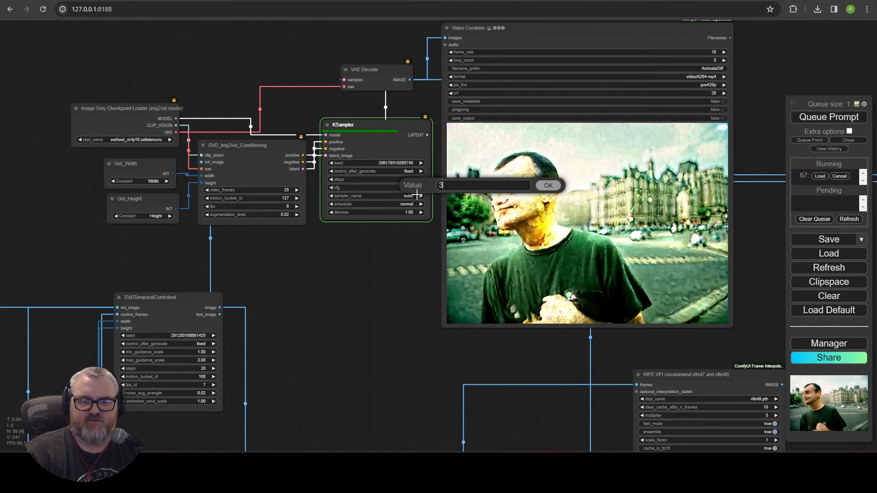
{"action": "key", "text": "Return"}
{"action": "left_click", "coordinate": [333, 272]}
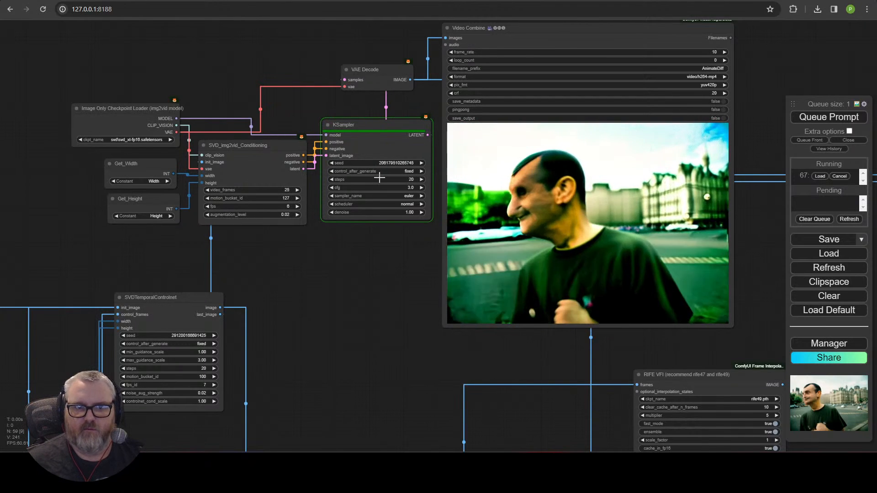
Step: Nudge the Get_Width and VAE Decode nodes and pan right to the ImageConcanate error
{"action": "left_click_drag", "start_coordinate": [149, 165], "coordinate": [150, 165]}
{"action": "left_click", "coordinate": [153, 109]}
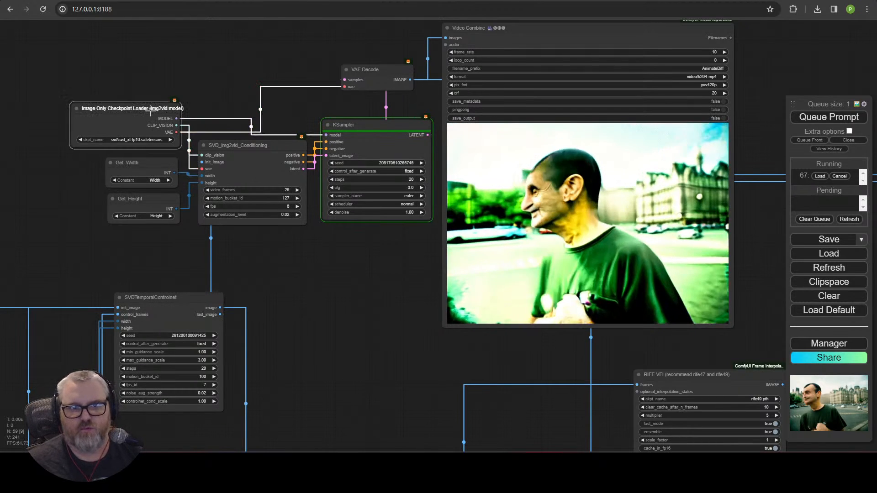
{"action": "left_click", "coordinate": [162, 80]}
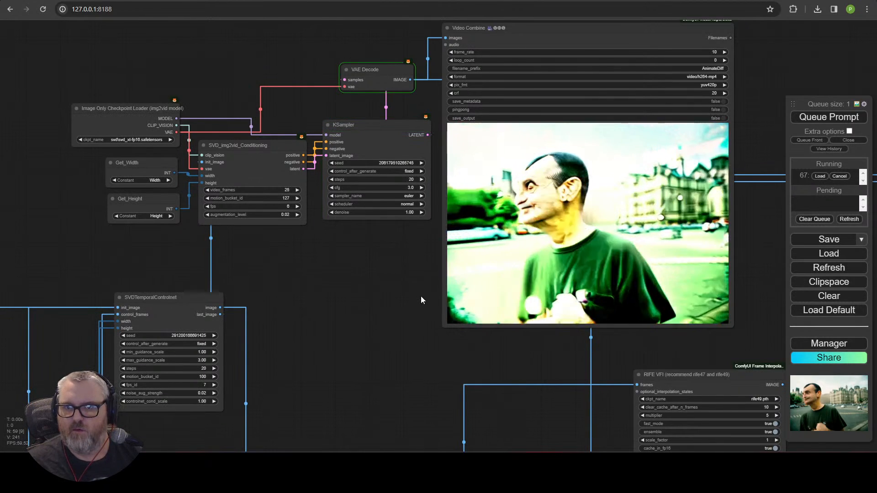
{"action": "left_click_drag", "start_coordinate": [375, 71], "coordinate": [388, 85]}
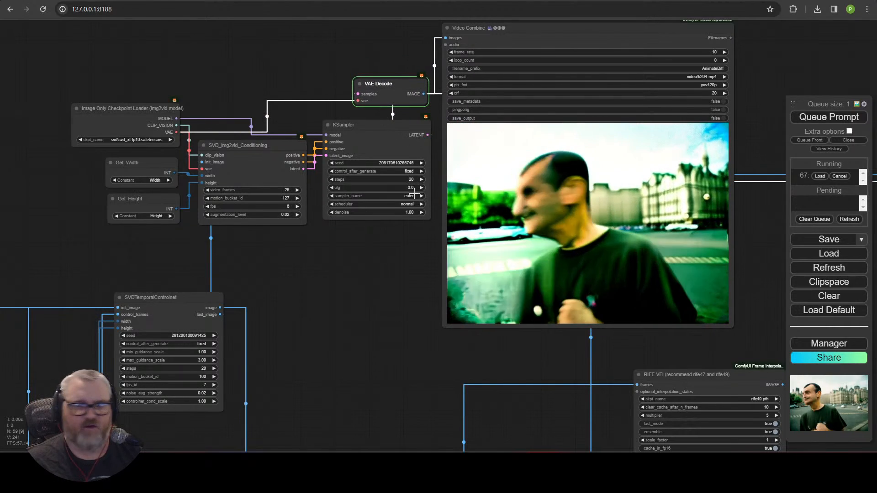
{"action": "left_click_drag", "start_coordinate": [334, 266], "coordinate": [124, 270]}
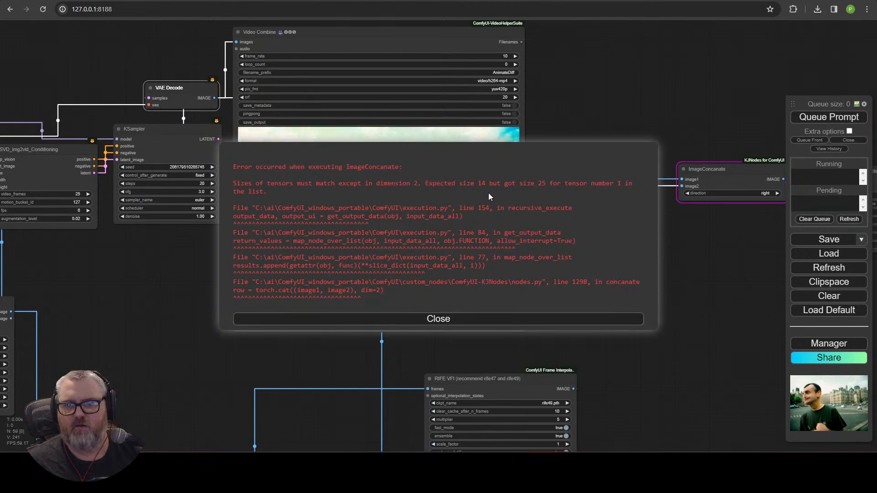
Step: Dismiss the error, delete the ImageConcanate node and move RIFE VFI up-left
{"action": "left_click", "coordinate": [515, 320]}
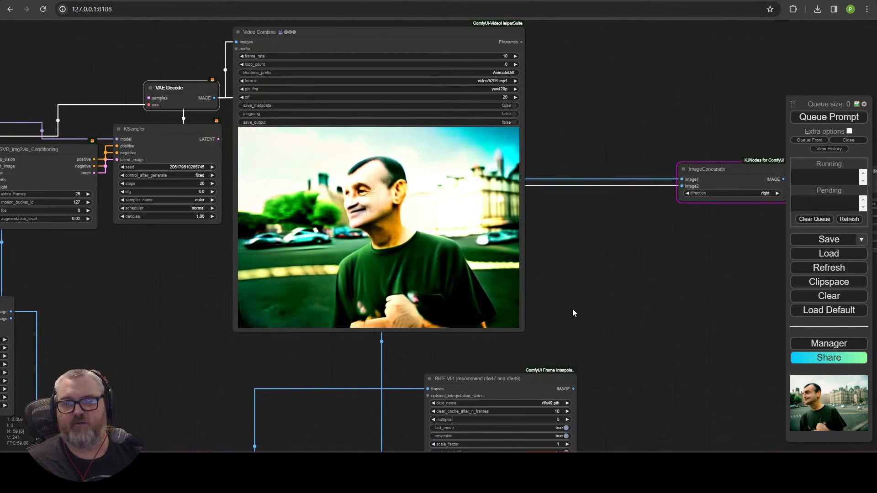
{"action": "left_click_drag", "start_coordinate": [656, 279], "coordinate": [442, 269]}
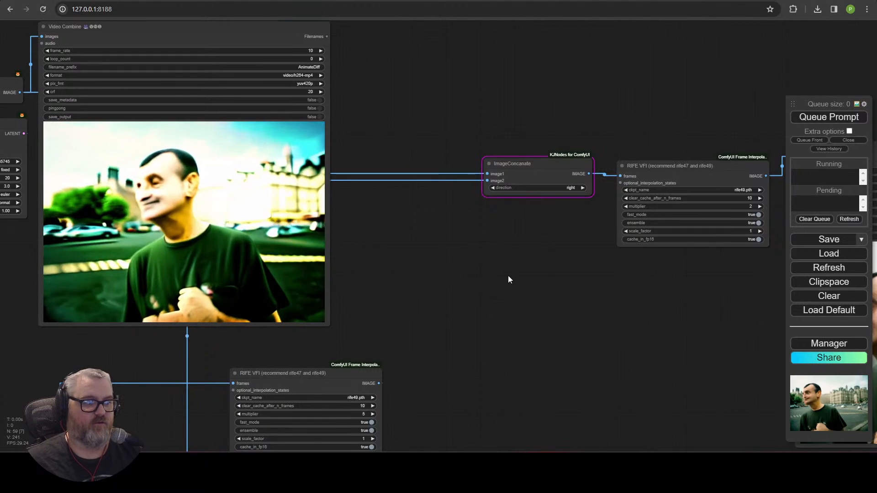
{"action": "left_click_drag", "start_coordinate": [508, 276], "coordinate": [388, 277]}
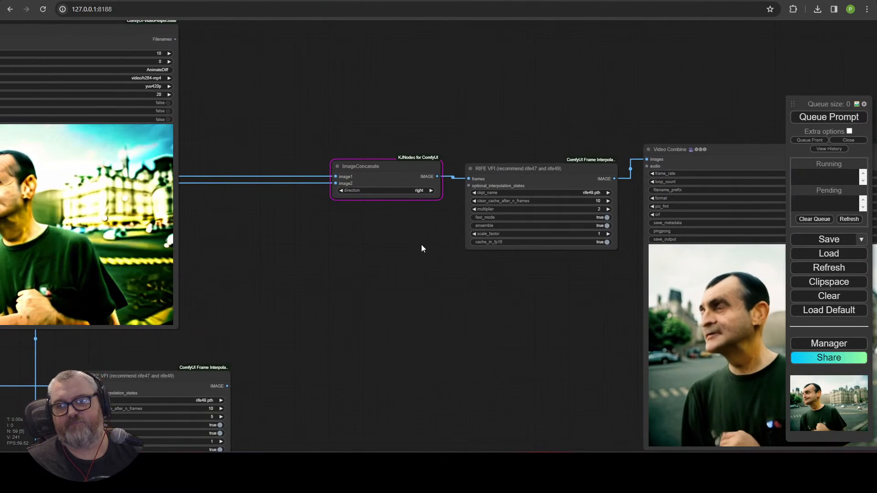
{"action": "key", "text": "Delete"}
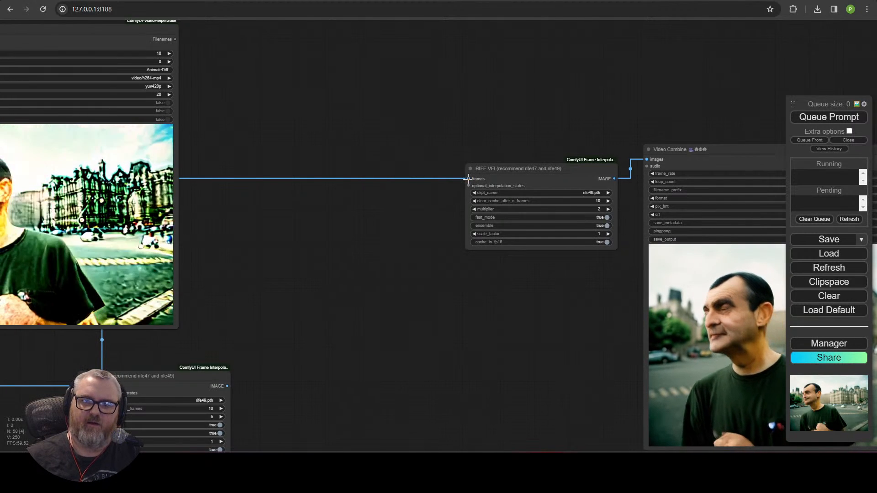
{"action": "left_click_drag", "start_coordinate": [408, 238], "coordinate": [350, 237]}
{"action": "left_click_drag", "start_coordinate": [448, 168], "coordinate": [297, 118]}
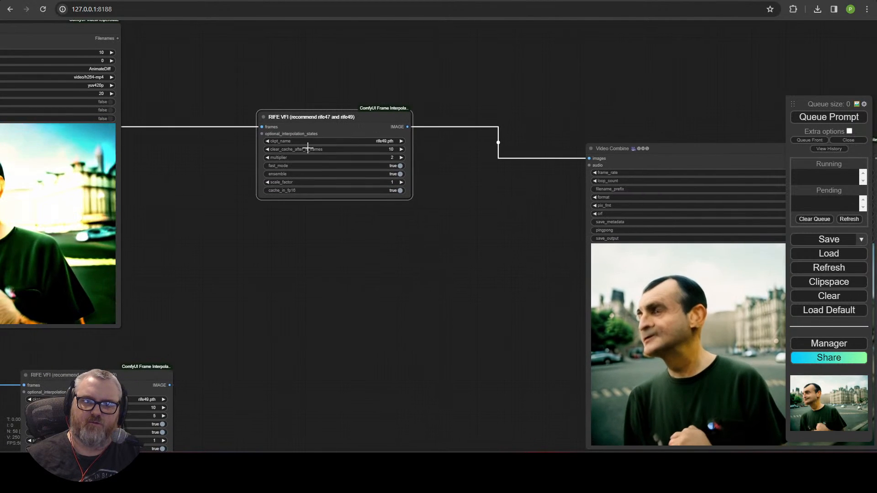
Step: Add an ImageCombine node to the graph by searching 'imagecom'
{"action": "double_click", "coordinate": [324, 257]}
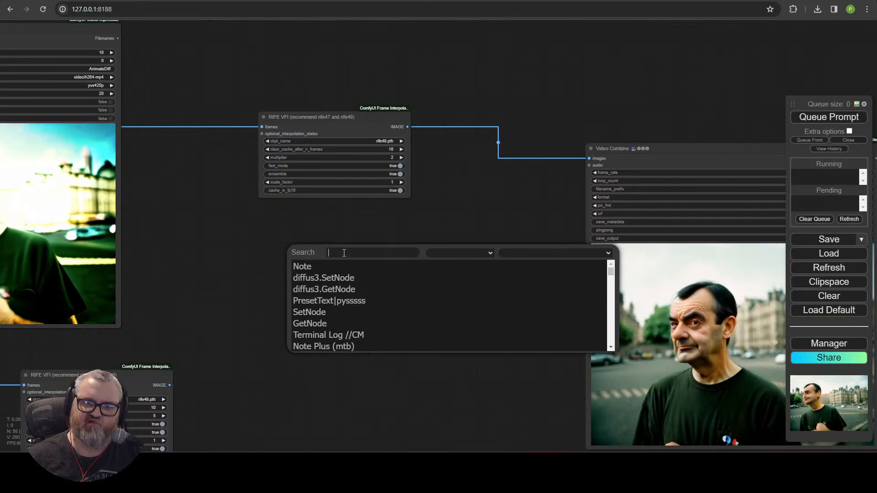
{"action": "double_click", "coordinate": [310, 222]}
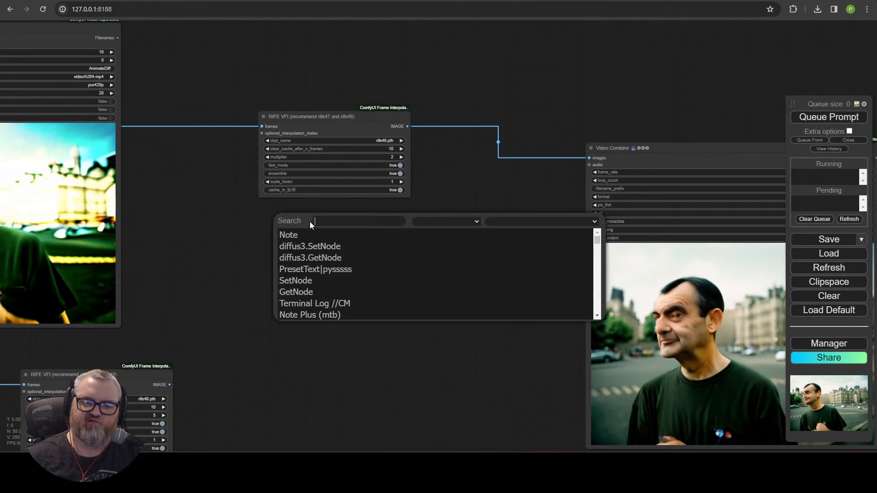
{"action": "type", "text": "imagecom"}
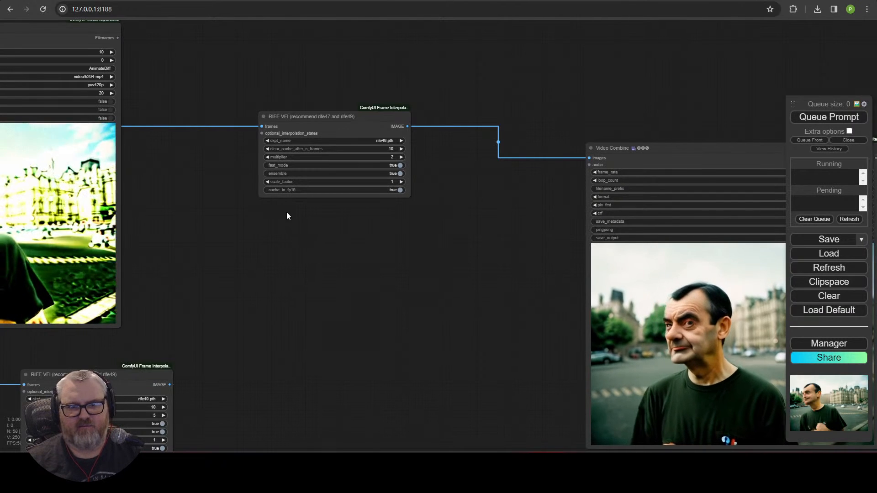
{"action": "double_click", "coordinate": [286, 238]}
{"action": "type", "text": "imagecom"}
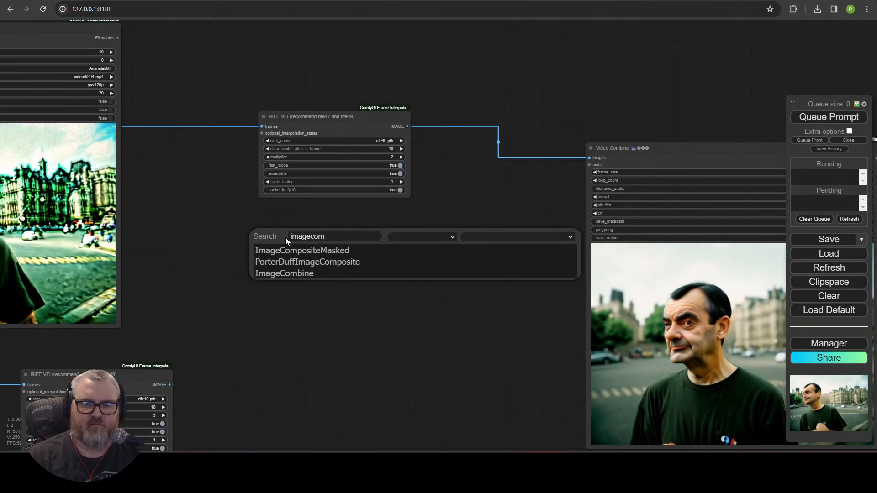
{"action": "left_click", "coordinate": [294, 273]}
{"action": "scroll", "coordinate": [347, 273], "scroll_direction": "down", "scroll_amount": 3}
{"action": "left_click_drag", "start_coordinate": [328, 250], "coordinate": [574, 228]}
Step: Wire the reroute and VAE Decode outputs into ImageCombine's two inputs
{"action": "left_click_drag", "start_coordinate": [147, 300], "coordinate": [390, 185]}
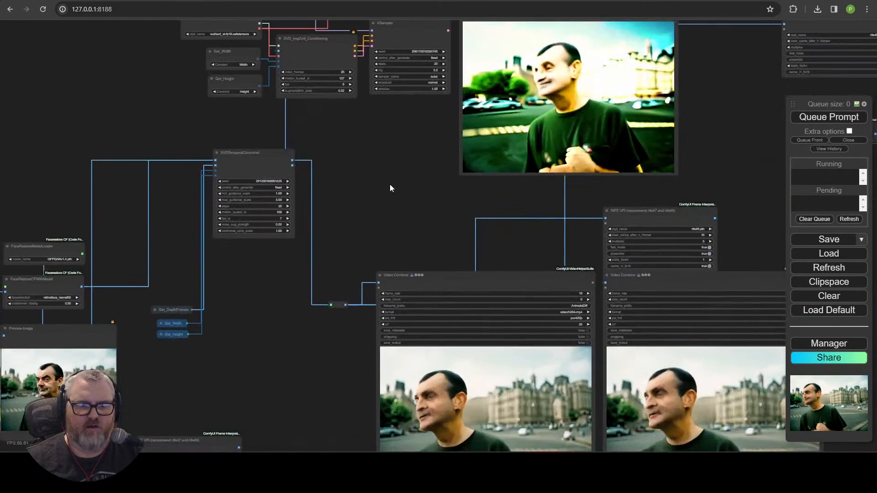
{"action": "left_click_drag", "start_coordinate": [237, 358], "coordinate": [342, 95]}
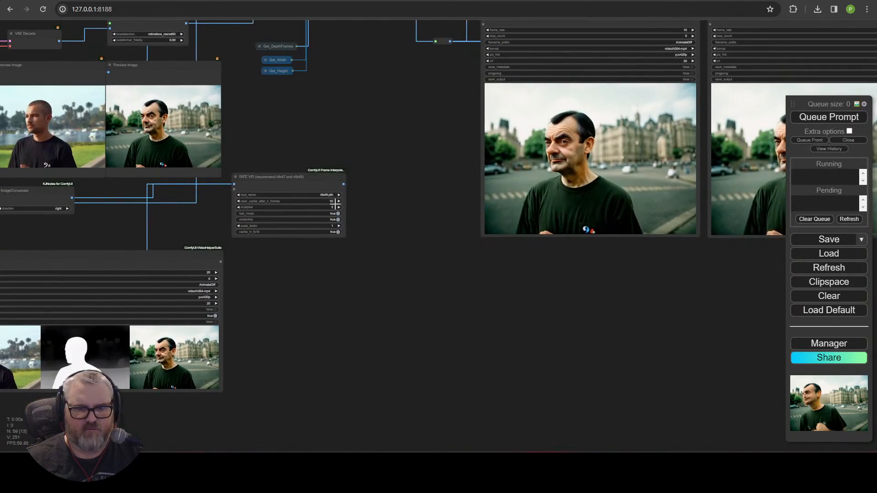
{"action": "left_click_drag", "start_coordinate": [292, 188], "coordinate": [676, 175]}
{"action": "left_click_drag", "start_coordinate": [600, 212], "coordinate": [443, 229]}
{"action": "scroll", "coordinate": [443, 229], "scroll_direction": "up", "scroll_amount": 5}
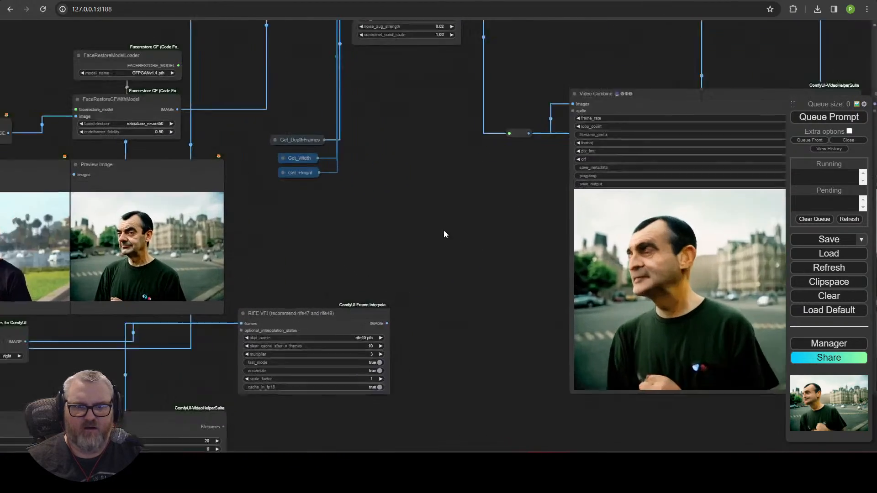
{"action": "left_click_drag", "start_coordinate": [294, 241], "coordinate": [539, 226]}
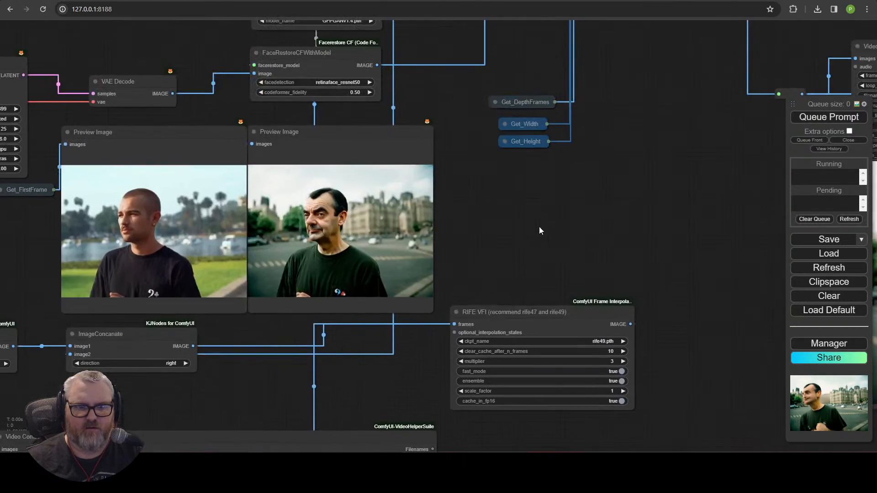
{"action": "scroll", "coordinate": [539, 224], "scroll_direction": "down", "scroll_amount": 3}
{"action": "left_click_drag", "start_coordinate": [722, 215], "coordinate": [129, 380]}
{"action": "left_click_drag", "start_coordinate": [180, 269], "coordinate": [0, 287]}
{"action": "scroll", "coordinate": [146, 257], "scroll_direction": "down", "scroll_amount": 1}
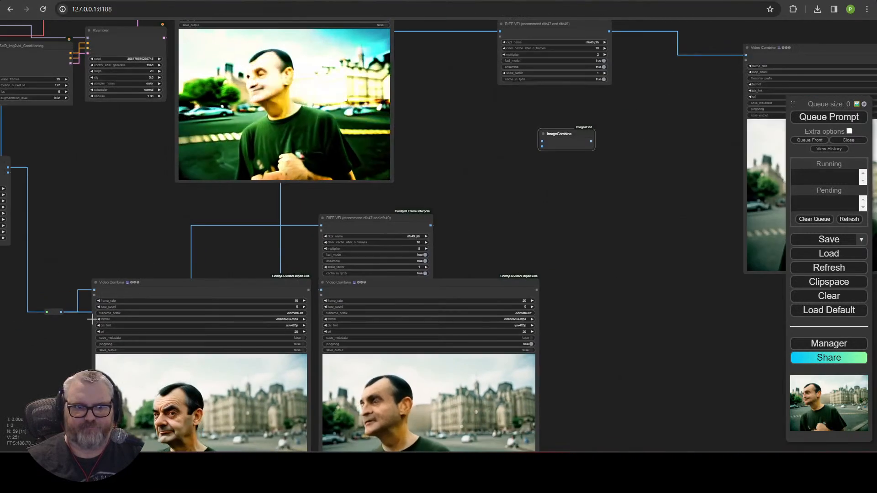
{"action": "left_click_drag", "start_coordinate": [62, 313], "coordinate": [566, 145]}
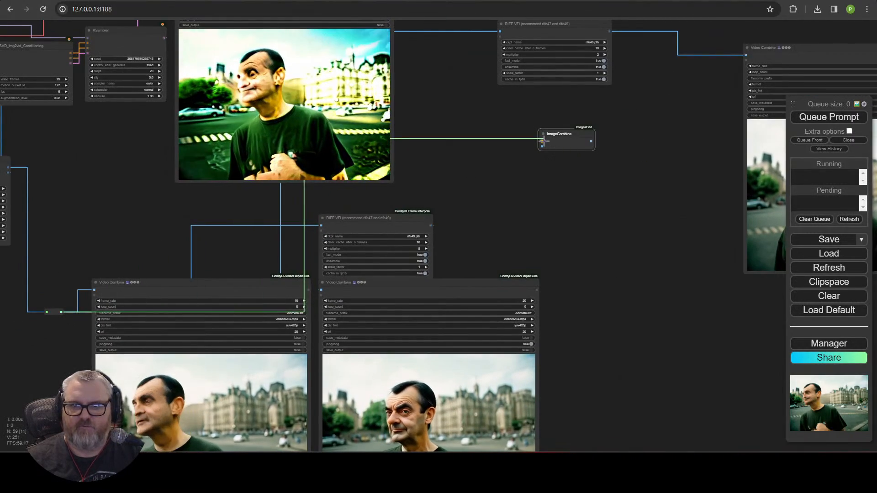
{"action": "left_click_drag", "start_coordinate": [400, 32], "coordinate": [393, 161]}
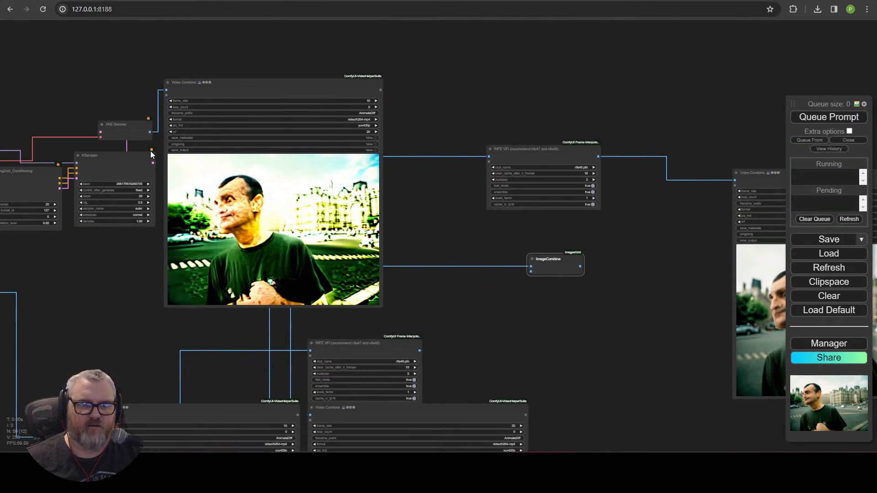
{"action": "left_click_drag", "start_coordinate": [150, 132], "coordinate": [536, 271]}
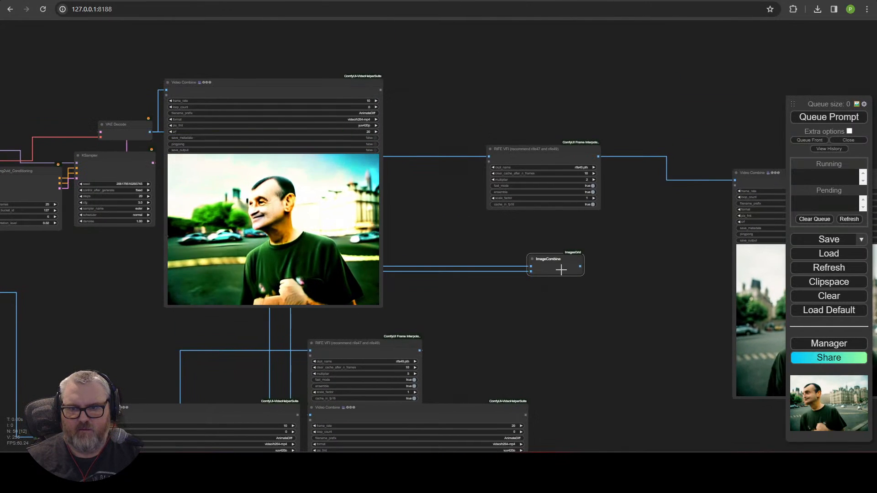
Step: Connect ImageCombine's output to RIFE VFI's frames input and arrange both beside the Video Combine
{"action": "left_click_drag", "start_coordinate": [609, 278], "coordinate": [450, 378]}
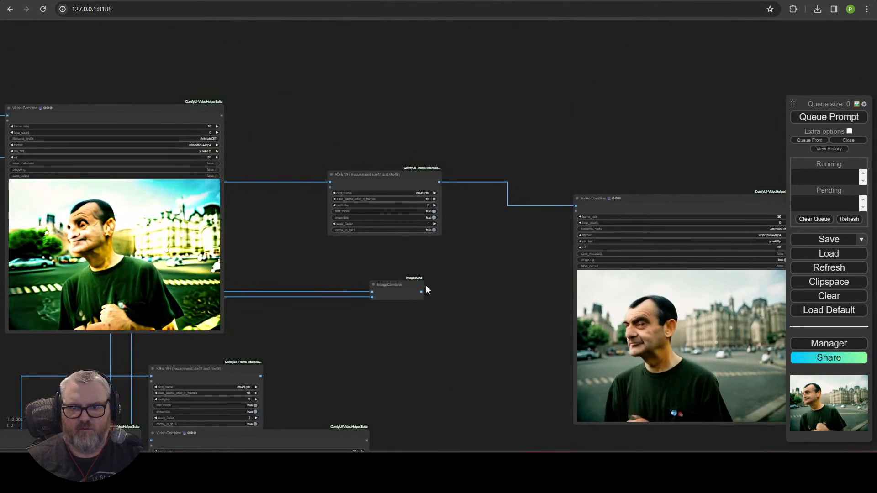
{"action": "left_click_drag", "start_coordinate": [421, 292], "coordinate": [330, 182]}
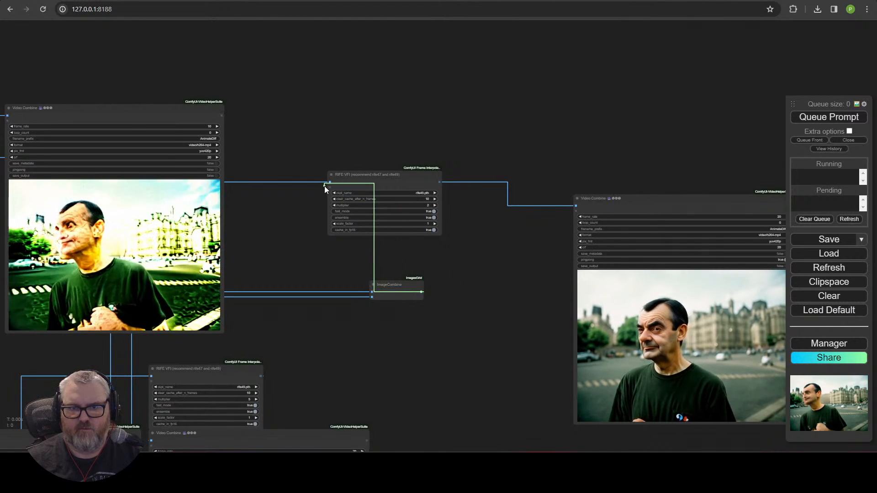
{"action": "left_click_drag", "start_coordinate": [398, 284], "coordinate": [289, 231]}
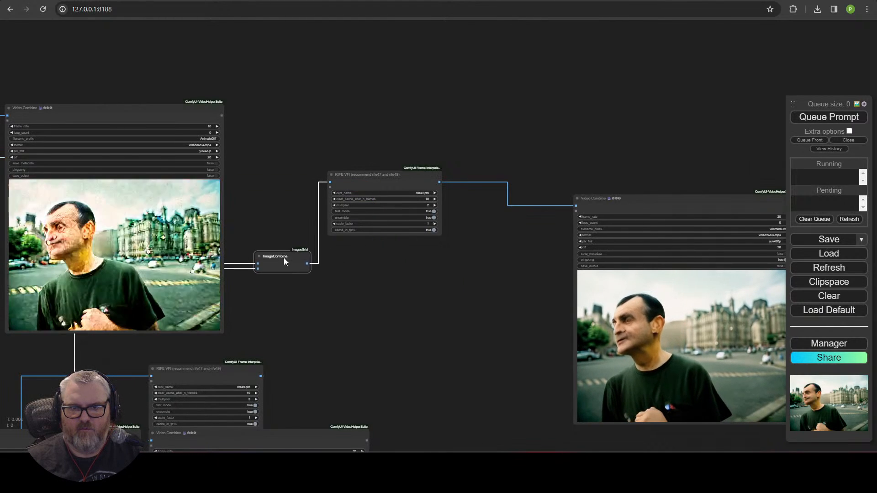
{"action": "left_click_drag", "start_coordinate": [374, 175], "coordinate": [485, 191]}
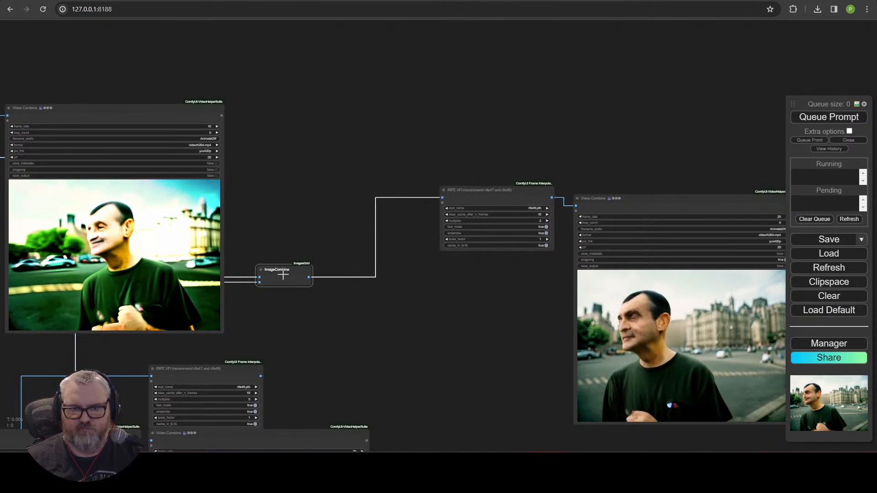
{"action": "left_click_drag", "start_coordinate": [284, 275], "coordinate": [382, 346]}
{"action": "scroll", "coordinate": [308, 251], "scroll_direction": "down", "scroll_amount": 4}
{"action": "left_click_drag", "start_coordinate": [310, 267], "coordinate": [462, 226]}
{"action": "key", "text": "ctrl+Return"}
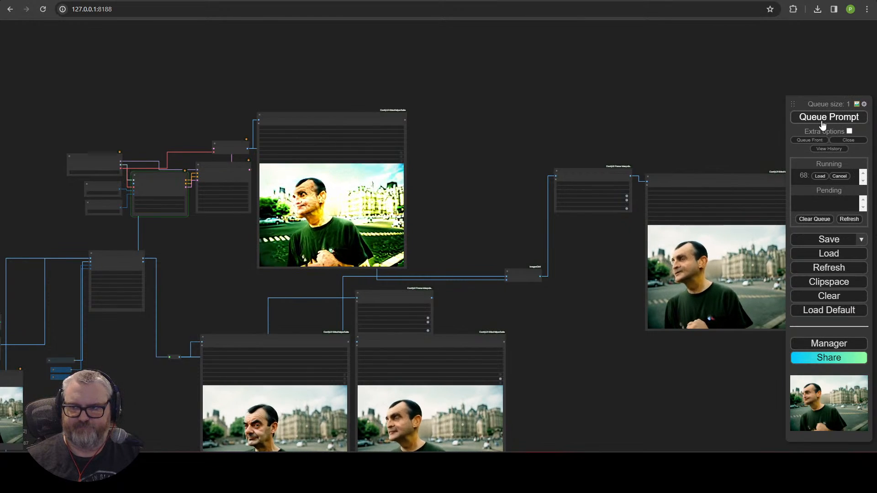
{"action": "left_click_drag", "start_coordinate": [474, 163], "coordinate": [670, 147]}
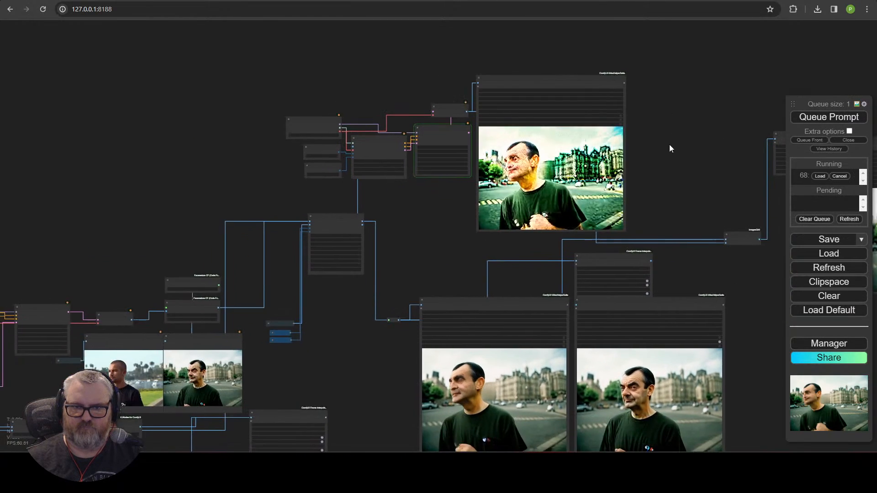
{"action": "scroll", "coordinate": [621, 191], "scroll_direction": "up", "scroll_amount": 5}
{"action": "scroll", "coordinate": [317, 267], "scroll_direction": "down", "scroll_amount": 4}
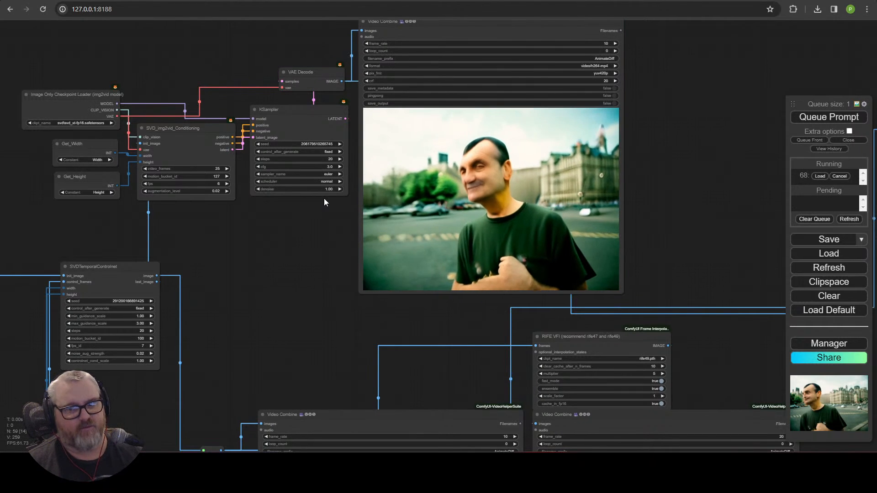
{"action": "scroll", "coordinate": [316, 271], "scroll_direction": "down", "scroll_amount": 6}
{"action": "left_click_drag", "start_coordinate": [316, 274], "coordinate": [279, 208]}
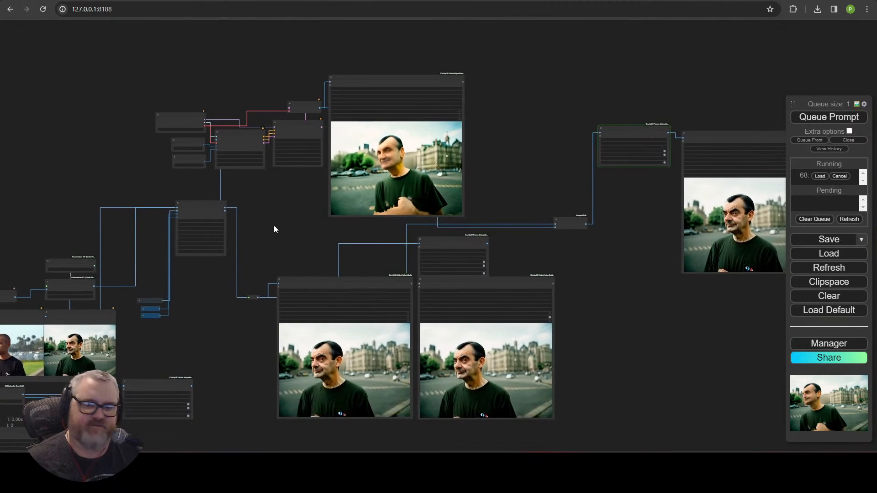
{"action": "left_click_drag", "start_coordinate": [592, 265], "coordinate": [432, 249]}
{"action": "scroll", "coordinate": [484, 213], "scroll_direction": "up", "scroll_amount": 9}
{"action": "left_click_drag", "start_coordinate": [471, 170], "coordinate": [128, 251]}
{"action": "scroll", "coordinate": [191, 254], "scroll_direction": "up", "scroll_amount": 3}
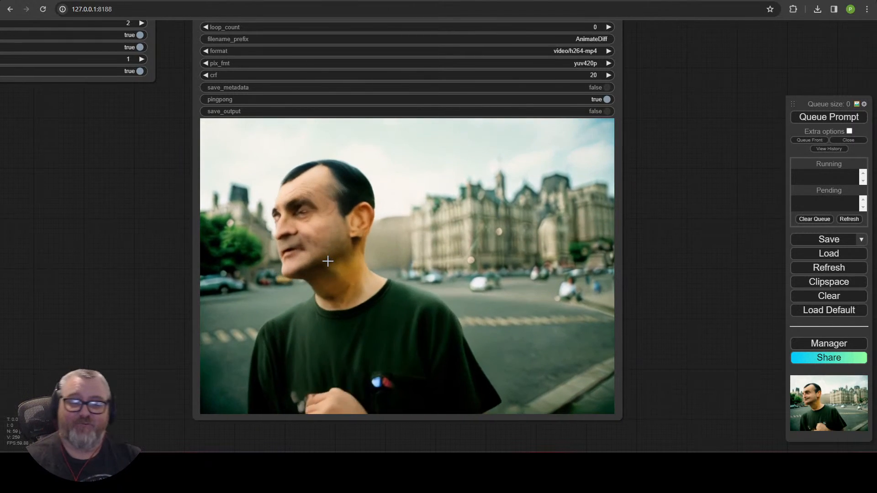
Step: Detach the link from ImageCombine's first input
{"action": "scroll", "coordinate": [234, 201], "scroll_direction": "down", "scroll_amount": 8}
{"action": "left_click_drag", "start_coordinate": [133, 219], "coordinate": [506, 228]}
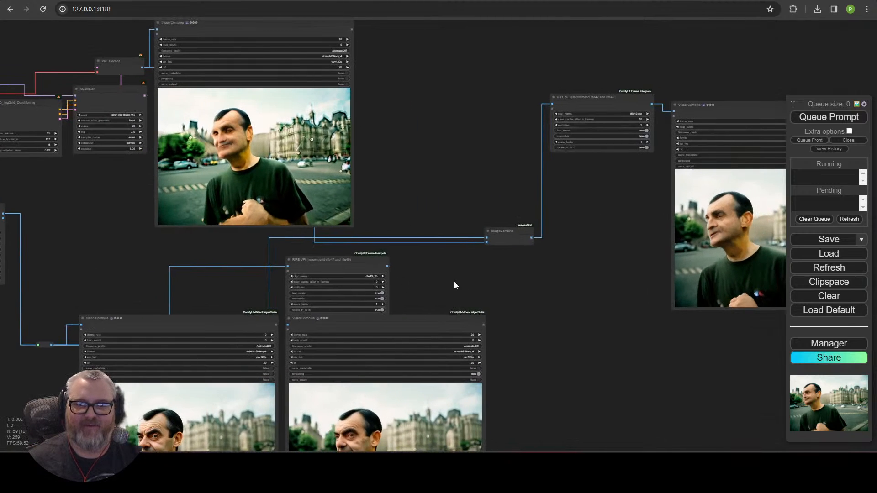
{"action": "left_click_drag", "start_coordinate": [454, 282], "coordinate": [430, 271]}
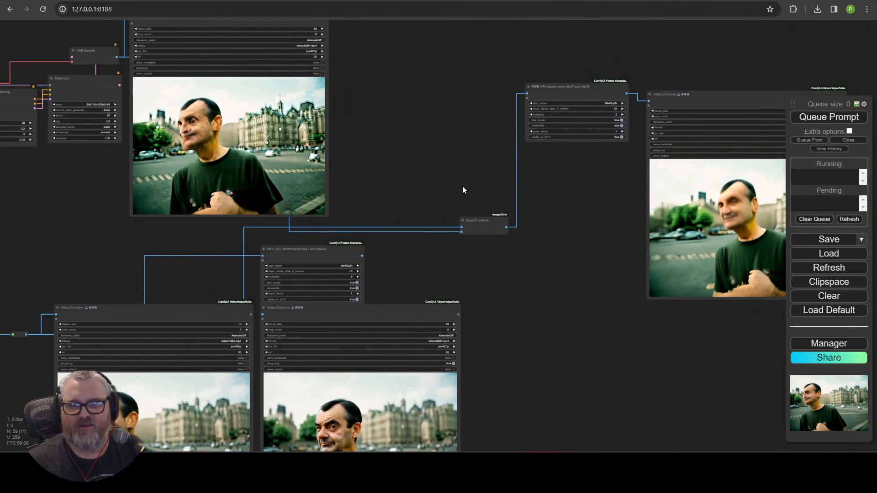
{"action": "left_click_drag", "start_coordinate": [461, 227], "coordinate": [580, 156]}
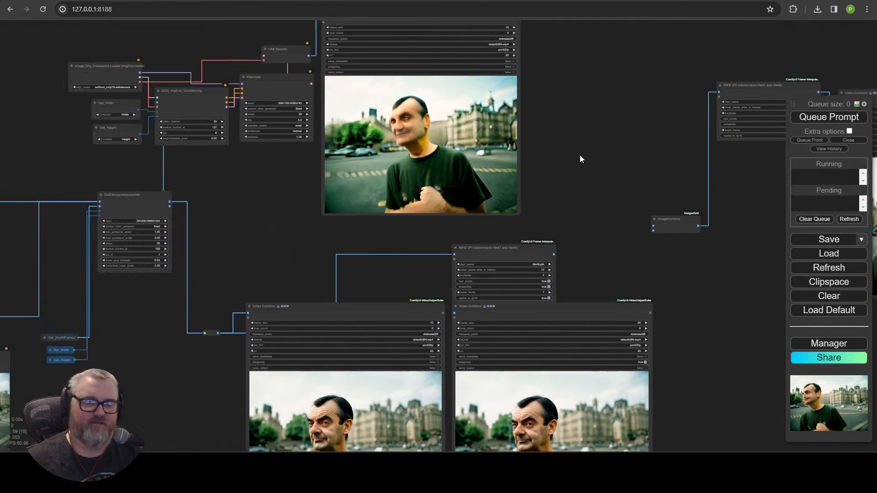
Step: Delete the SVD nodes from checkpoint loader to top Video Combine, then pan to Load Video
{"action": "left_click_drag", "start_coordinate": [288, 220], "coordinate": [350, 279]}
{"action": "left_click_drag", "start_coordinate": [158, 58], "coordinate": [547, 217]}
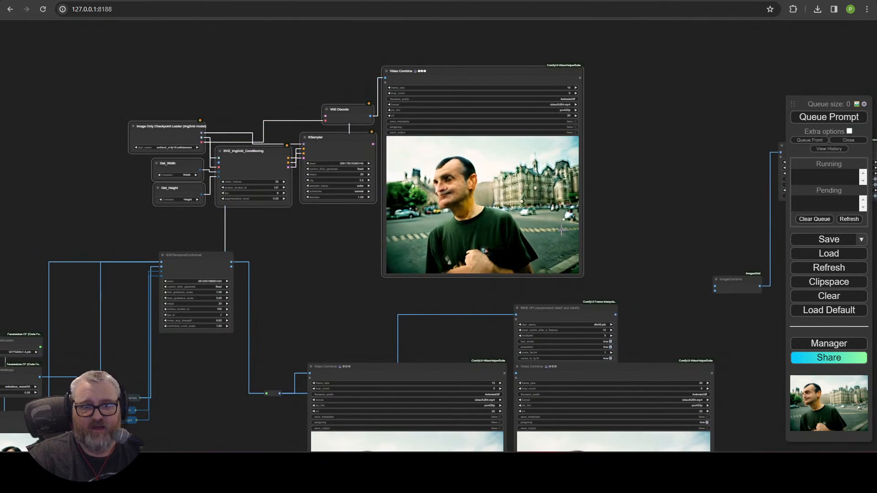
{"action": "key", "text": "Delete"}
{"action": "left_click_drag", "start_coordinate": [477, 107], "coordinate": [629, 9]}
{"action": "scroll", "coordinate": [599, 68], "scroll_direction": "down", "scroll_amount": 3}
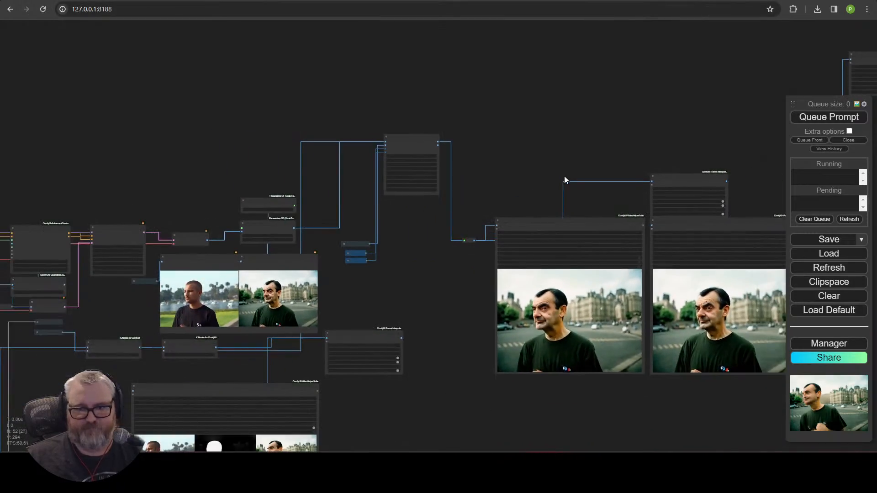
{"action": "left_click_drag", "start_coordinate": [540, 154], "coordinate": [688, 37]}
{"action": "scroll", "coordinate": [376, 203], "scroll_direction": "up", "scroll_amount": 5}
{"action": "left_click_drag", "start_coordinate": [50, 387], "coordinate": [522, 120]}
{"action": "left_click_drag", "start_coordinate": [537, 160], "coordinate": [607, 269]}
{"action": "scroll", "coordinate": [358, 166], "scroll_direction": "up", "scroll_amount": 10}
{"action": "scroll", "coordinate": [359, 166], "scroll_direction": "down", "scroll_amount": 6}
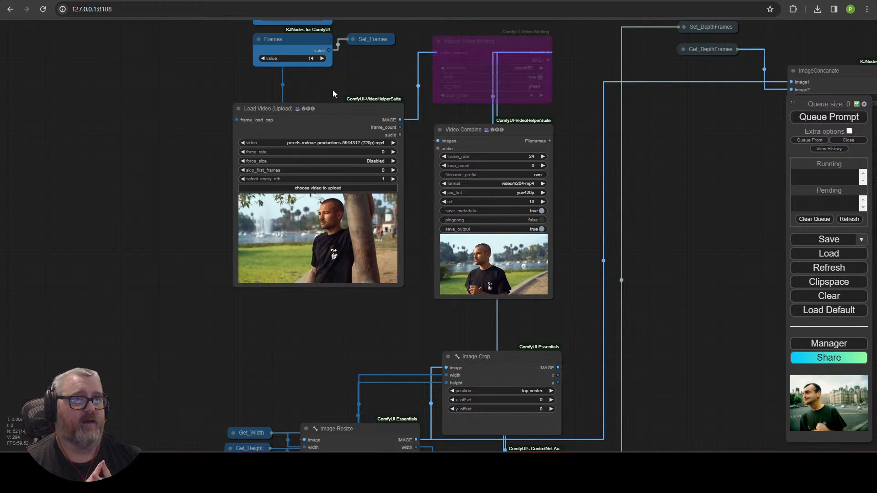
{"action": "scroll", "coordinate": [423, 80], "scroll_direction": "down", "scroll_amount": 5}
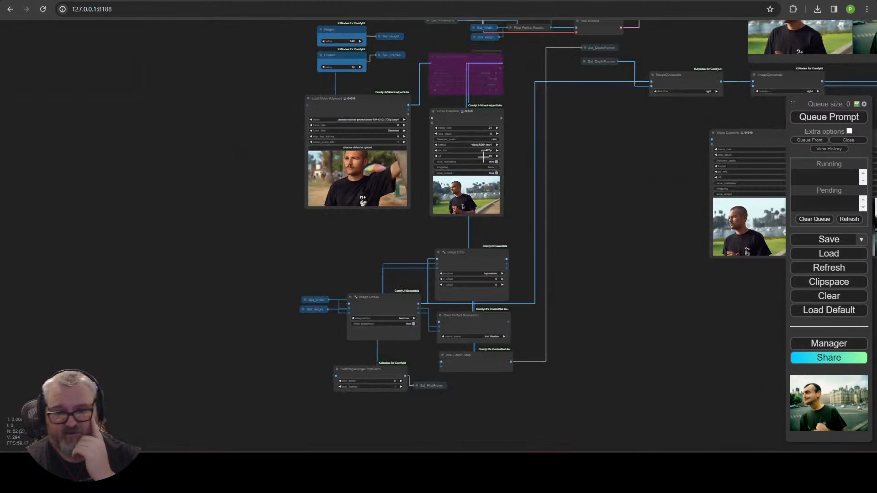
{"action": "scroll", "coordinate": [386, 209], "scroll_direction": "up", "scroll_amount": 5}
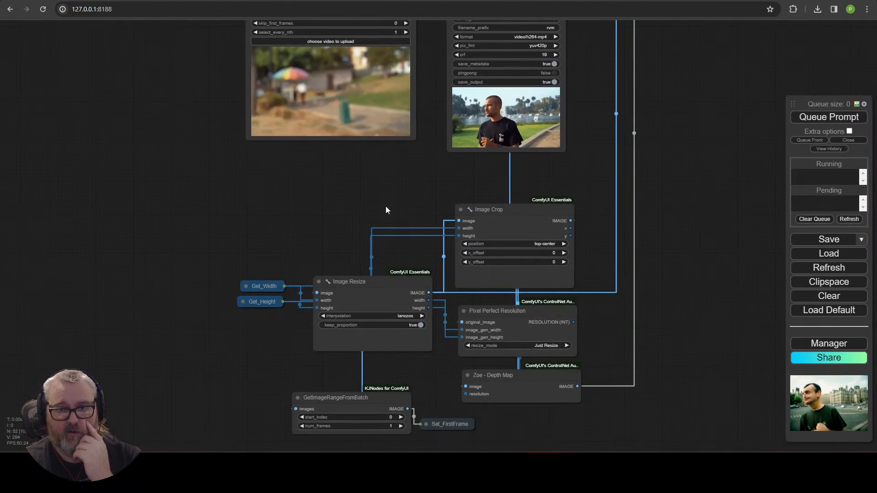
{"action": "left_click_drag", "start_coordinate": [385, 209], "coordinate": [314, 121]}
{"action": "scroll", "coordinate": [381, 251], "scroll_direction": "up", "scroll_amount": 4}
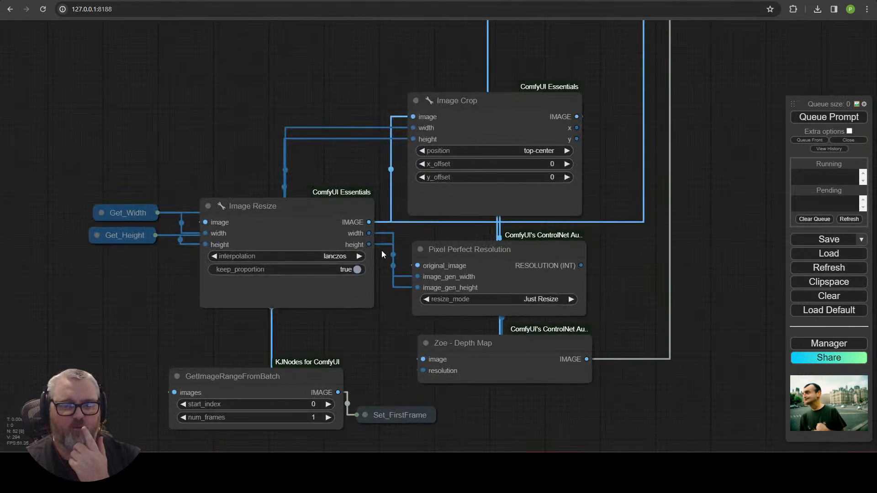
{"action": "scroll", "coordinate": [368, 311], "scroll_direction": "down", "scroll_amount": 3}
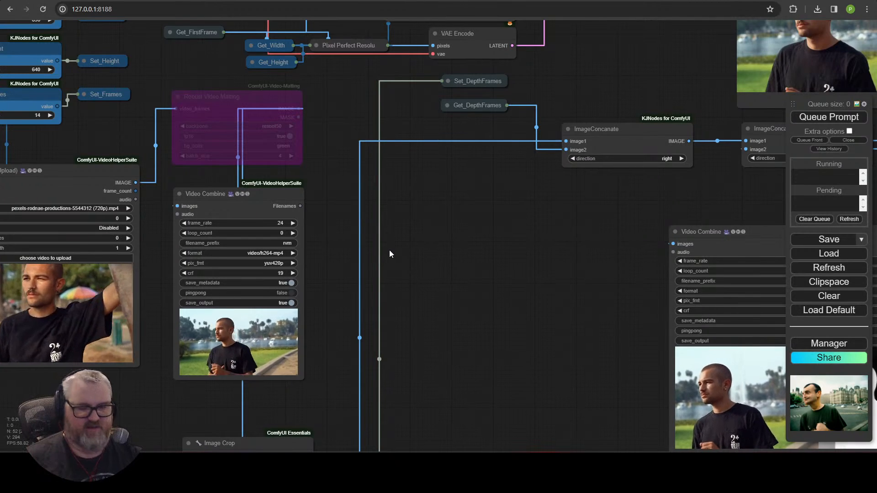
{"action": "scroll", "coordinate": [548, 246], "scroll_direction": "down", "scroll_amount": 2}
{"action": "left_click_drag", "start_coordinate": [384, 310], "coordinate": [546, 423]}
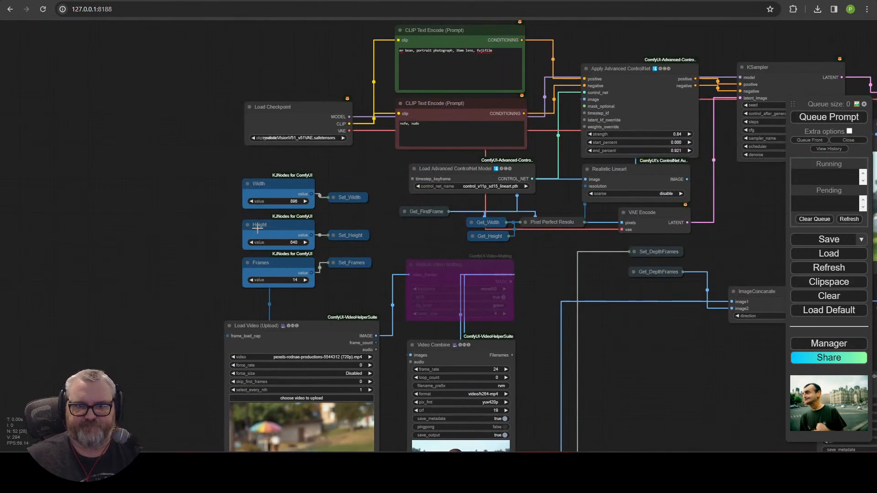
{"action": "scroll", "coordinate": [258, 227], "scroll_direction": "up", "scroll_amount": 3}
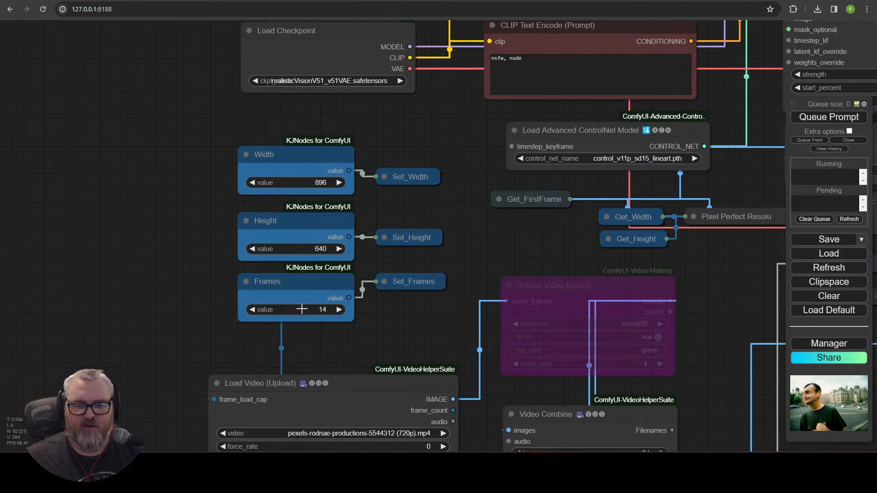
{"action": "left_click_drag", "start_coordinate": [357, 356], "coordinate": [361, 59]}
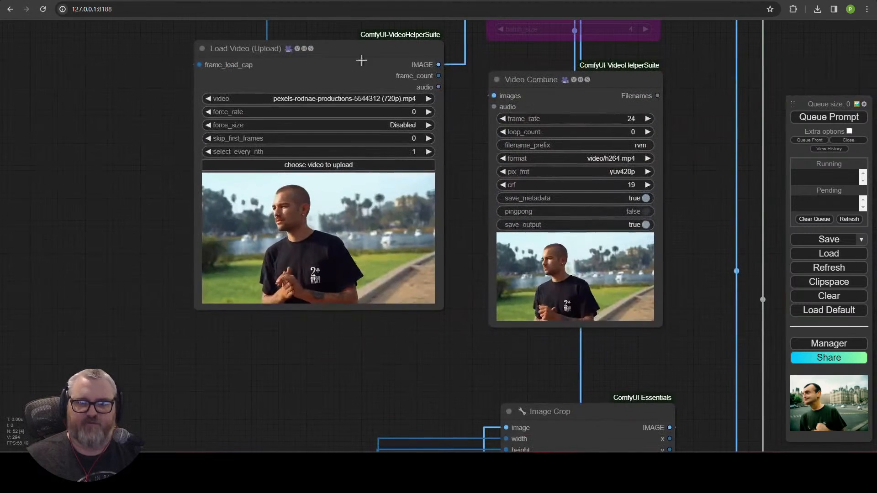
{"action": "left_click", "coordinate": [410, 138]}
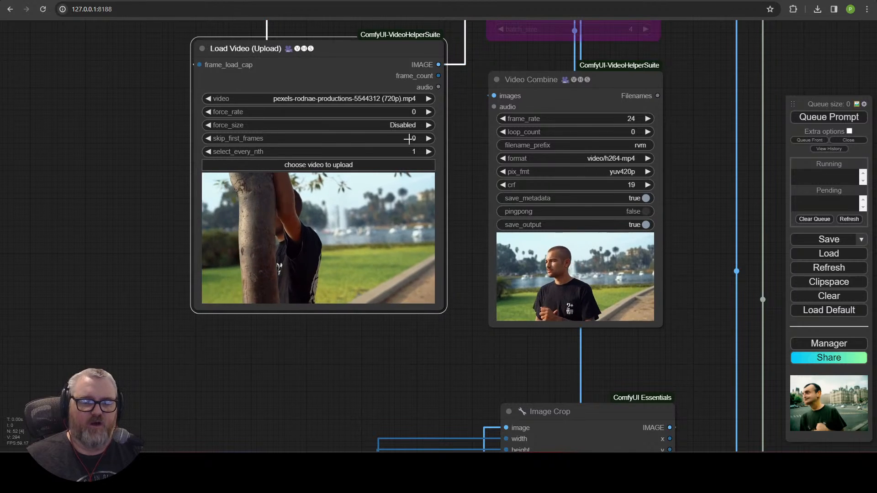
{"action": "left_click", "coordinate": [558, 143]}
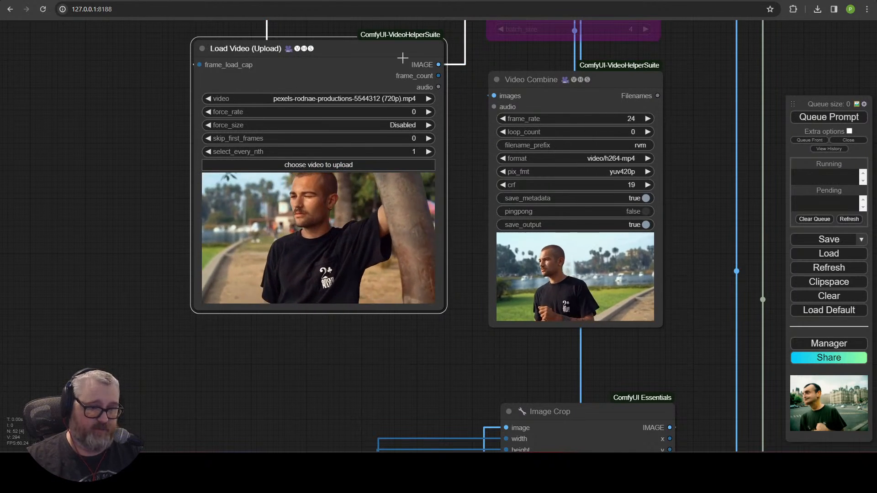
{"action": "left_click_drag", "start_coordinate": [681, 128], "coordinate": [310, 373]}
Step: Save the workflow as workflow.json
{"action": "scroll", "coordinate": [484, 374], "scroll_direction": "down", "scroll_amount": 7}
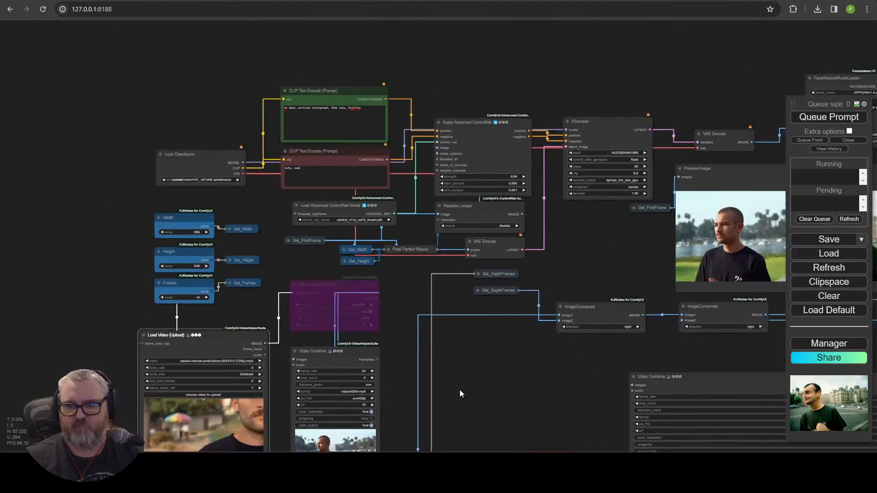
{"action": "left_click_drag", "start_coordinate": [576, 365], "coordinate": [192, 161]}
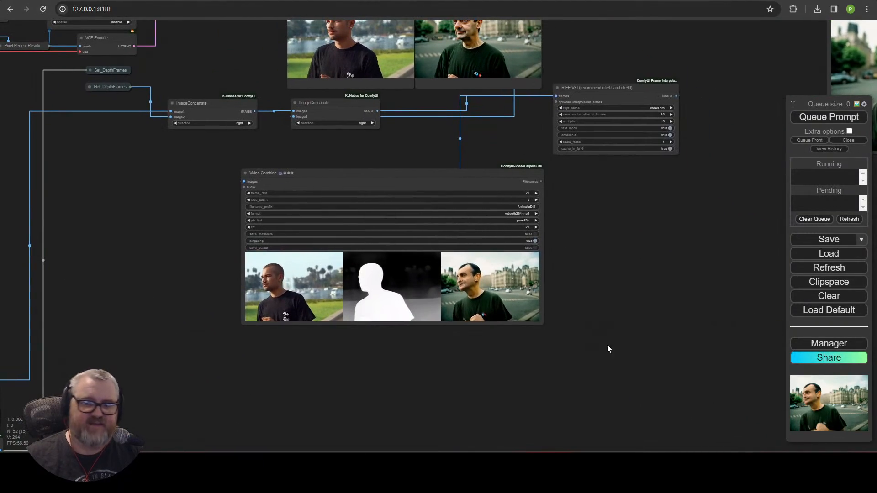
{"action": "left_click_drag", "start_coordinate": [247, 217], "coordinate": [609, 420]}
{"action": "scroll", "coordinate": [509, 432], "scroll_direction": "down", "scroll_amount": 3}
{"action": "left_click_drag", "start_coordinate": [509, 431], "coordinate": [249, 413]}
{"action": "scroll", "coordinate": [268, 388], "scroll_direction": "up", "scroll_amount": 5}
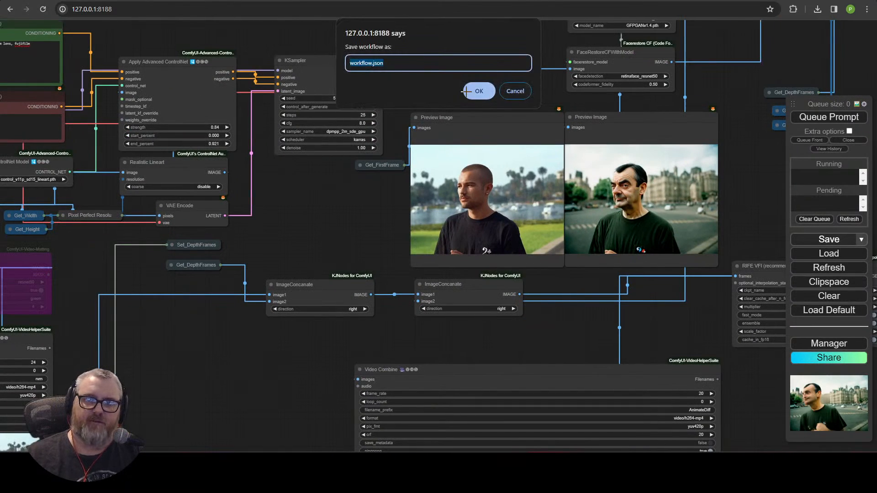
{"action": "left_click", "coordinate": [467, 90]}
Step: Delete the comparison Video Combine node
{"action": "scroll", "coordinate": [447, 395], "scroll_direction": "down", "scroll_amount": 2}
{"action": "left_click_drag", "start_coordinate": [447, 395], "coordinate": [361, 171]}
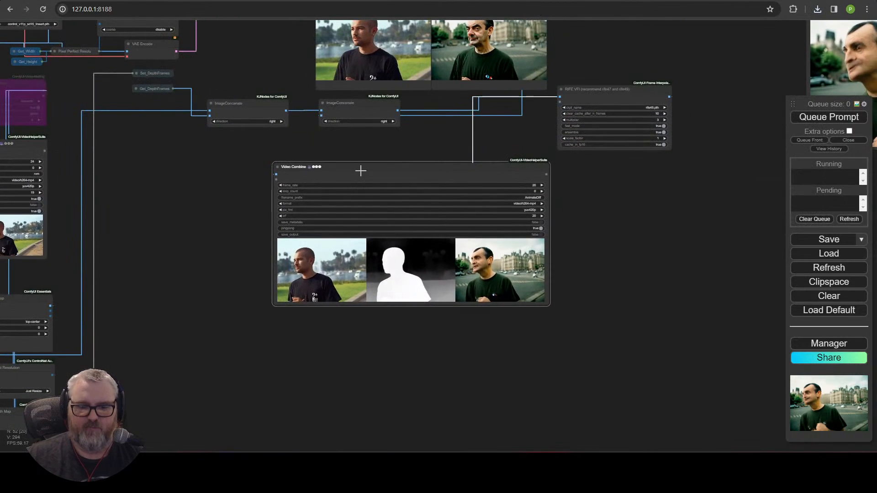
{"action": "key", "text": "Delete"}
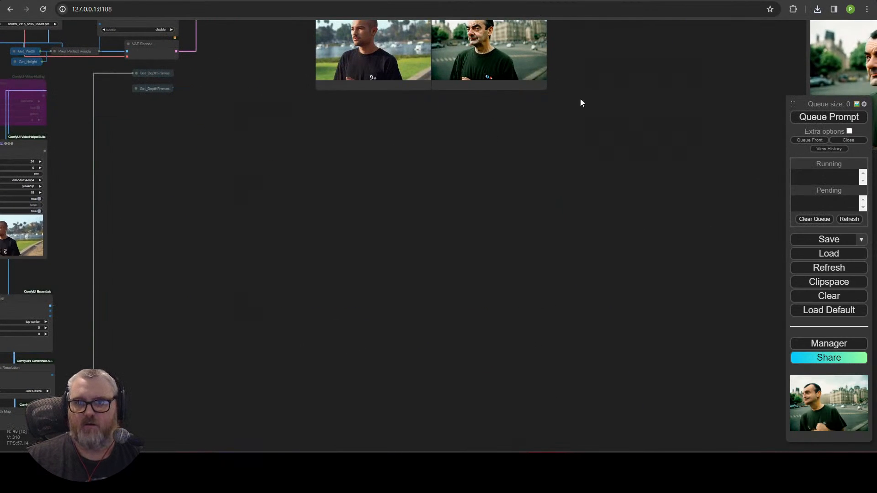
Step: Select the SVDTemporalControlnet node, then pan over to the ImageCombine and RIFE output nodes
{"action": "left_click_drag", "start_coordinate": [516, 131], "coordinate": [534, 376]}
{"action": "scroll", "coordinate": [624, 253], "scroll_direction": "up", "scroll_amount": 3}
{"action": "left_click_drag", "start_coordinate": [712, 286], "coordinate": [268, 367]}
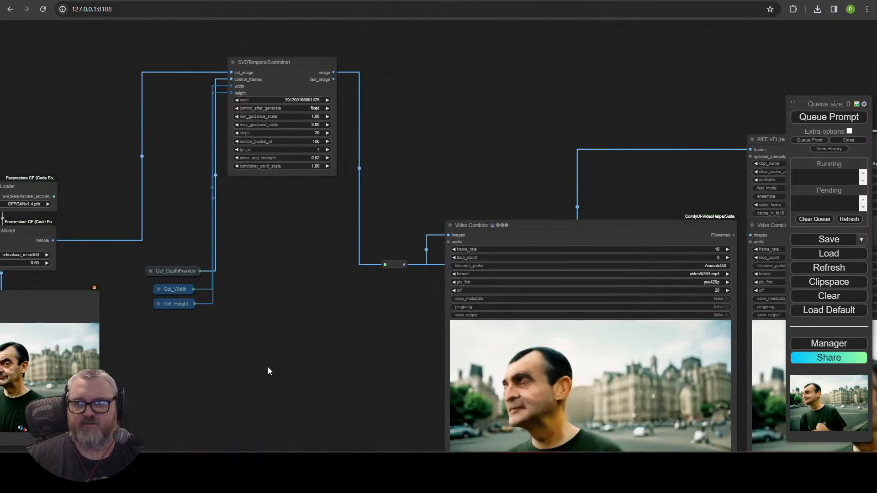
{"action": "scroll", "coordinate": [303, 363], "scroll_direction": "down", "scroll_amount": 3}
{"action": "left_click", "coordinate": [278, 158]}
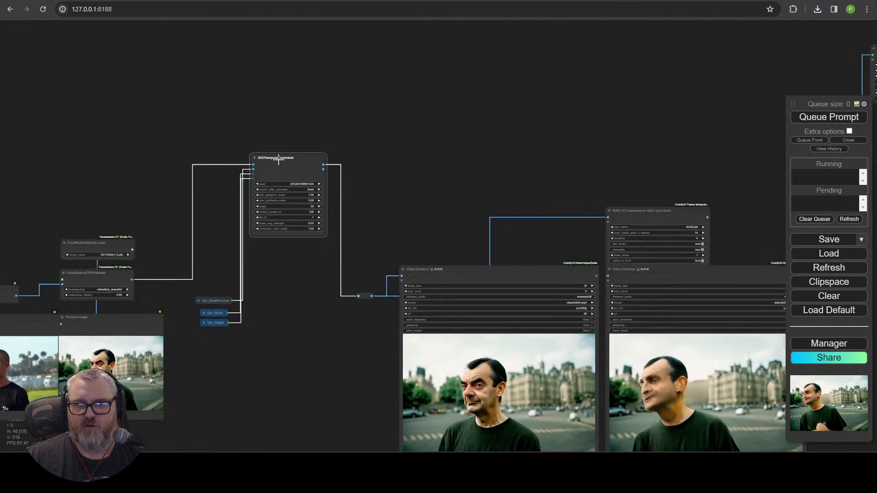
{"action": "scroll", "coordinate": [323, 221], "scroll_direction": "up", "scroll_amount": 2}
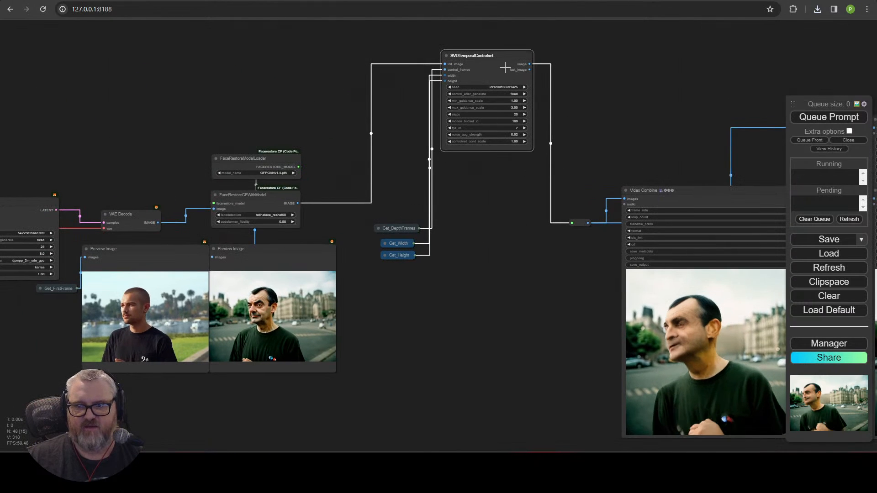
{"action": "left_click_drag", "start_coordinate": [479, 244], "coordinate": [144, 223]}
{"action": "left_click_drag", "start_coordinate": [374, 94], "coordinate": [0, 176]}
{"action": "scroll", "coordinate": [347, 234], "scroll_direction": "down", "scroll_amount": 3}
{"action": "left_click_drag", "start_coordinate": [329, 236], "coordinate": [286, 329]}
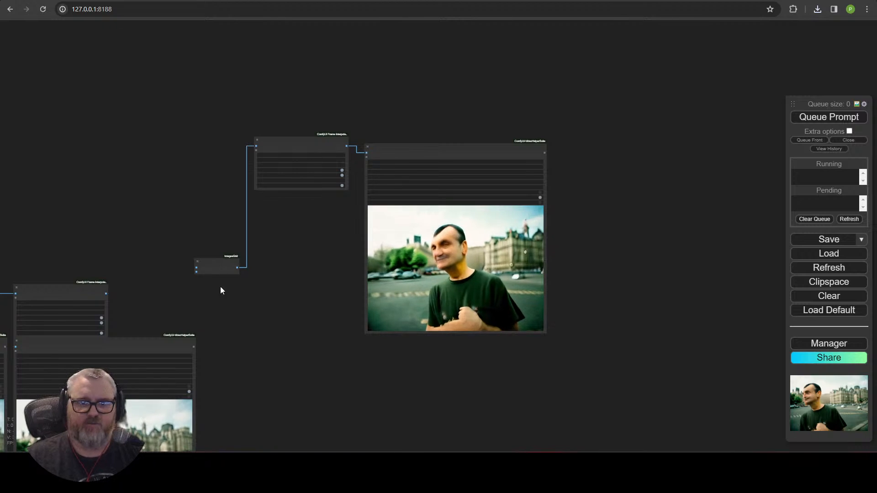
Step: Box-select RIFE VFI, ImageCombine and Video Combine and drag the group to a new spot
{"action": "left_click_drag", "start_coordinate": [223, 296], "coordinate": [600, 50]}
{"action": "left_click_drag", "start_coordinate": [456, 147], "coordinate": [664, 420]}
{"action": "left_click_drag", "start_coordinate": [584, 341], "coordinate": [599, 42]}
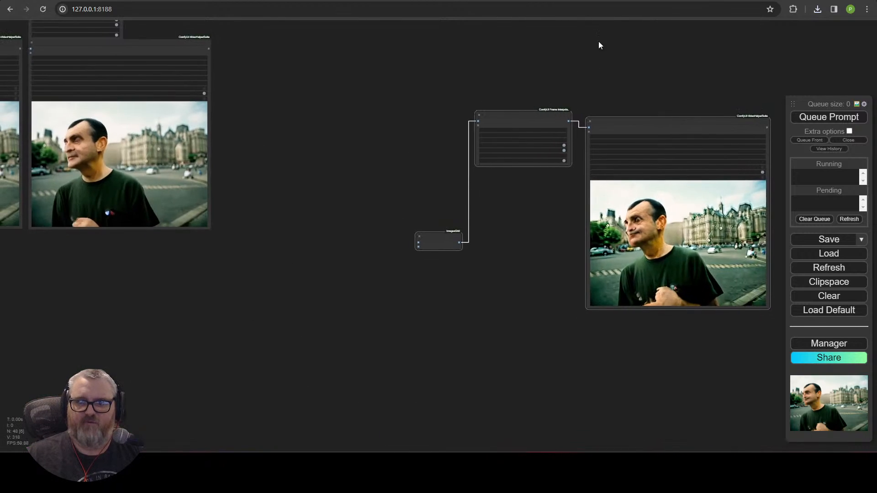
{"action": "left_click_drag", "start_coordinate": [666, 128], "coordinate": [366, 458]}
{"action": "left_click_drag", "start_coordinate": [300, 305], "coordinate": [803, 12]}
{"action": "left_click_drag", "start_coordinate": [729, 156], "coordinate": [67, 184]}
{"action": "left_click_drag", "start_coordinate": [174, 155], "coordinate": [446, 180]}
Step: Pan back to the KSampler, VAE Decode, FaceRestore and size nodes
{"action": "scroll", "coordinate": [446, 180], "scroll_direction": "down", "scroll_amount": 12}
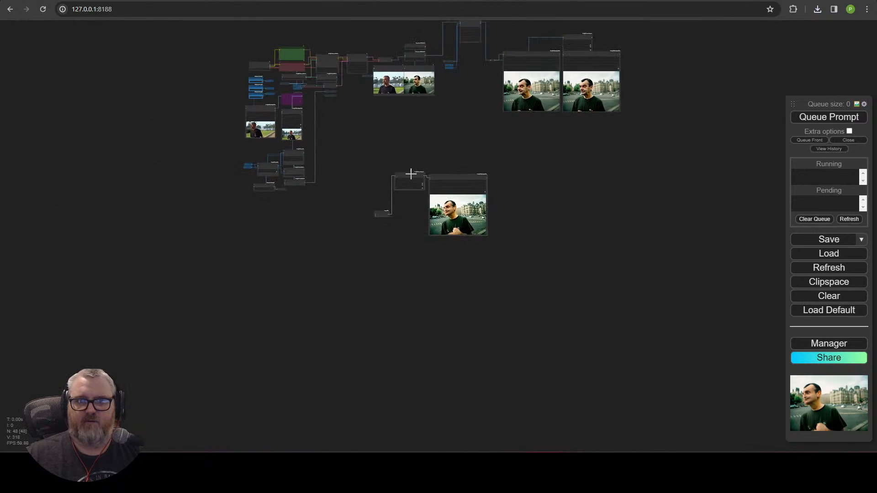
{"action": "scroll", "coordinate": [407, 120], "scroll_direction": "up", "scroll_amount": 4}
{"action": "left_click_drag", "start_coordinate": [331, 101], "coordinate": [402, 373]}
{"action": "scroll", "coordinate": [403, 354], "scroll_direction": "up", "scroll_amount": 11}
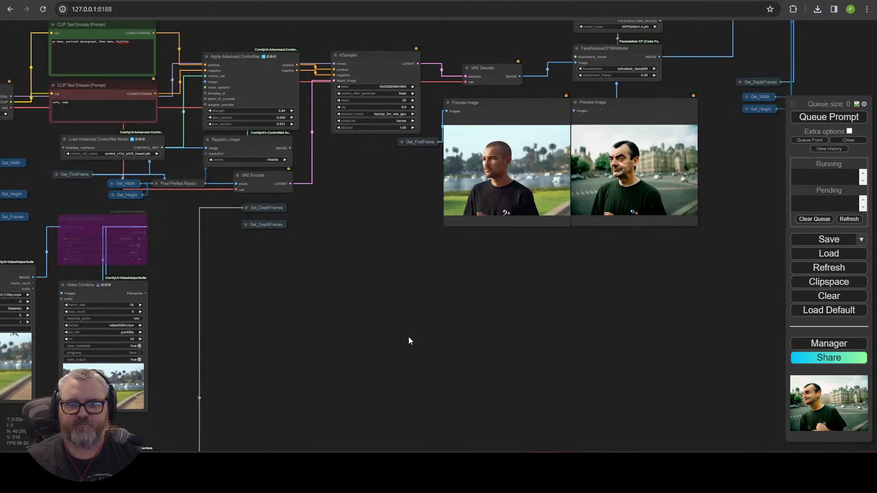
{"action": "left_click_drag", "start_coordinate": [401, 343], "coordinate": [481, 378]}
{"action": "scroll", "coordinate": [480, 379], "scroll_direction": "up", "scroll_amount": 3}
{"action": "left_click_drag", "start_coordinate": [476, 281], "coordinate": [417, 446]}
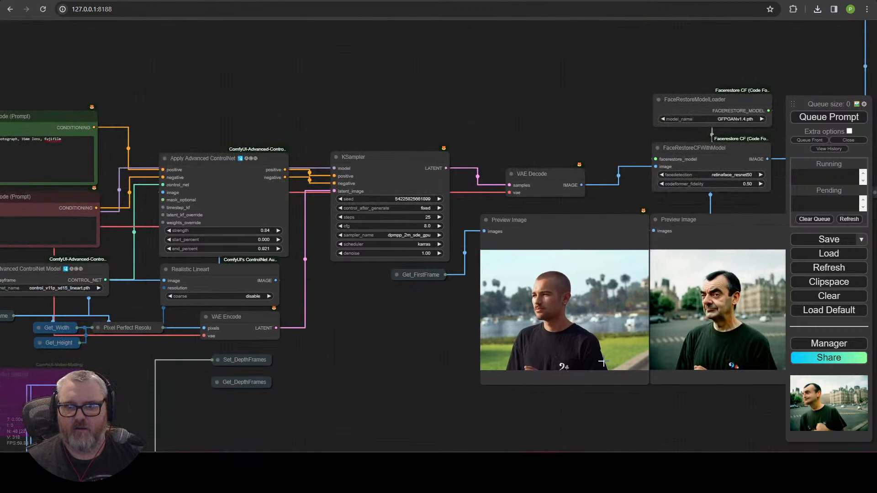
{"action": "left_click_drag", "start_coordinate": [699, 434], "coordinate": [454, 397]}
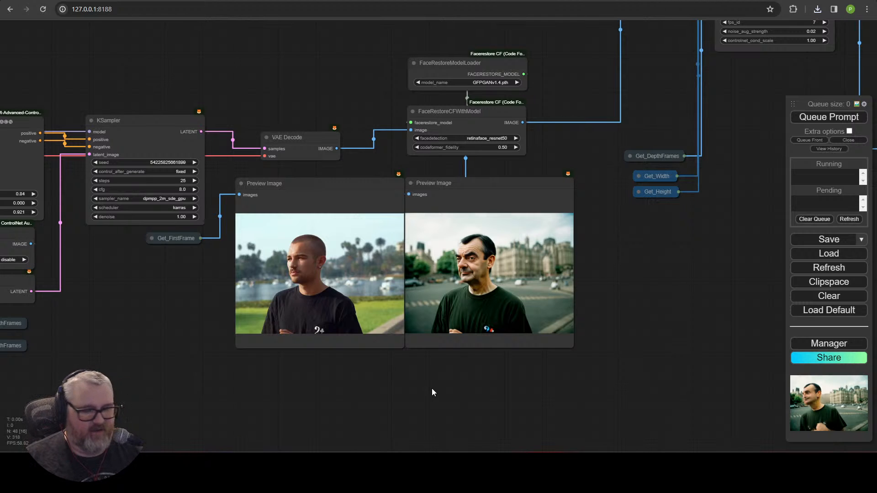
Step: Pan past the prompt, checkpoint and ControlNet nodes to Load Video and Video Combine
{"action": "scroll", "coordinate": [197, 303], "scroll_direction": "down", "scroll_amount": 1}
{"action": "left_click_drag", "start_coordinate": [196, 303], "coordinate": [482, 307]}
{"action": "left_click_drag", "start_coordinate": [379, 357], "coordinate": [538, 340]}
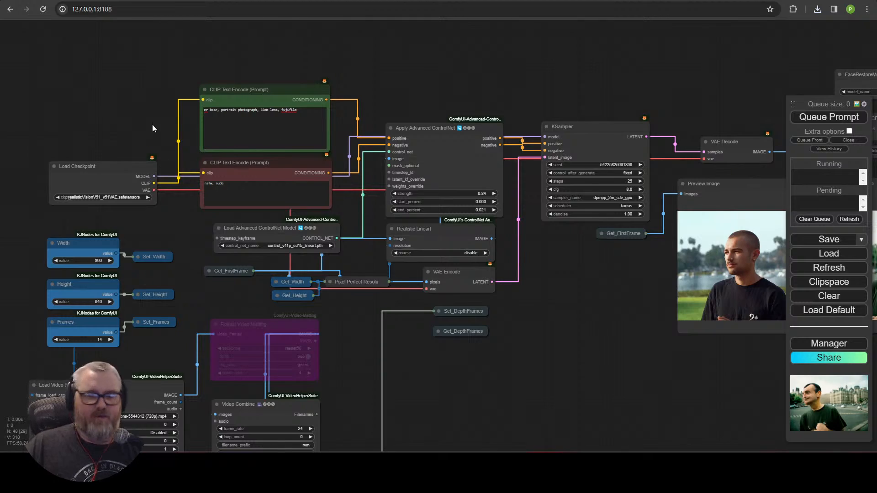
{"action": "scroll", "coordinate": [152, 124], "scroll_direction": "up", "scroll_amount": 3}
{"action": "left_click_drag", "start_coordinate": [170, 97], "coordinate": [210, 56]}
{"action": "left_click_drag", "start_coordinate": [334, 219], "coordinate": [382, 158]}
{"action": "scroll", "coordinate": [382, 158], "scroll_direction": "down", "scroll_amount": 3}
{"action": "left_click_drag", "start_coordinate": [583, 346], "coordinate": [525, 239]}
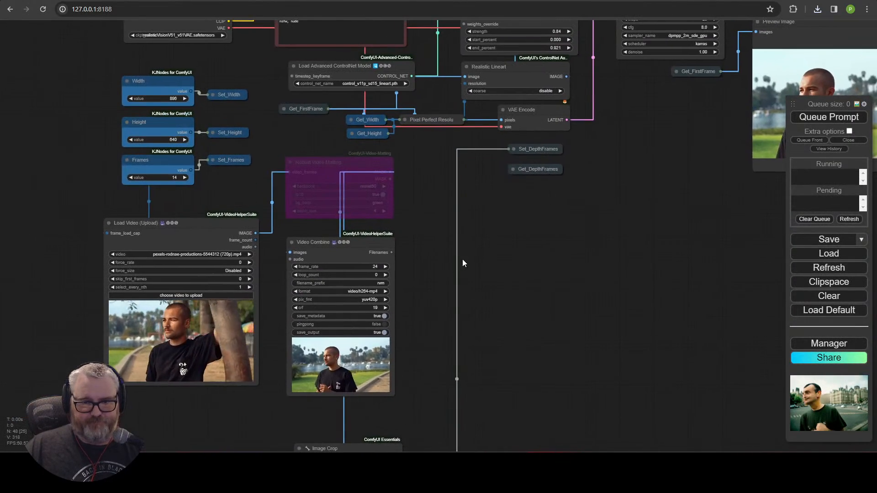
Step: Set the 10 fps Video Combine's filename_prefix to mrbean\mrbean_test
{"action": "left_click_drag", "start_coordinate": [460, 280], "coordinate": [142, 361]}
{"action": "left_click_drag", "start_coordinate": [719, 290], "coordinate": [98, 360]}
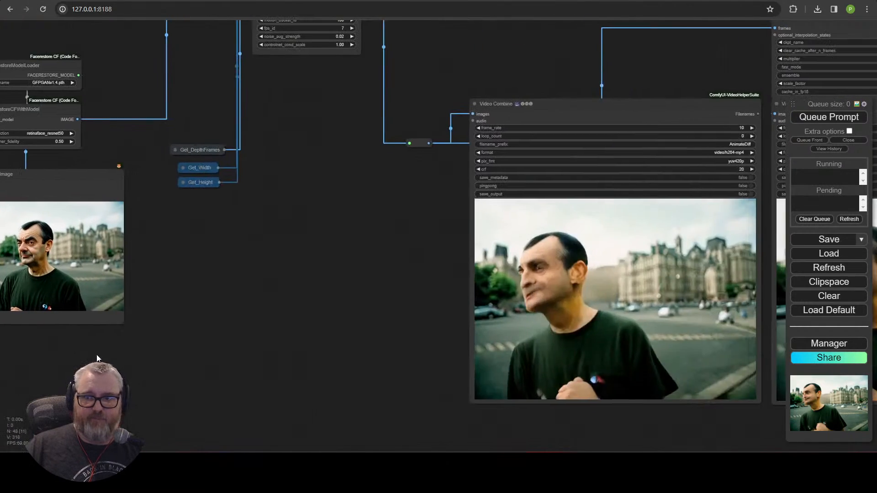
{"action": "left_click_drag", "start_coordinate": [299, 336], "coordinate": [52, 334]}
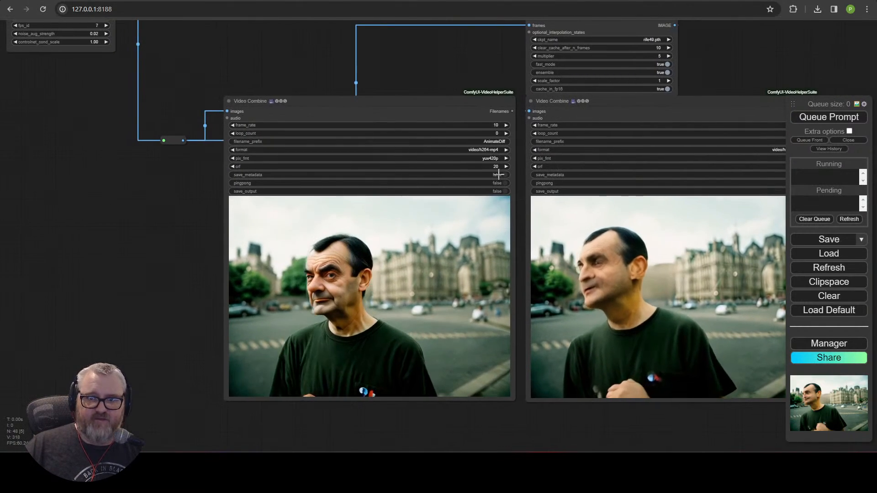
{"action": "scroll", "coordinate": [499, 150], "scroll_direction": "up", "scroll_amount": 3}
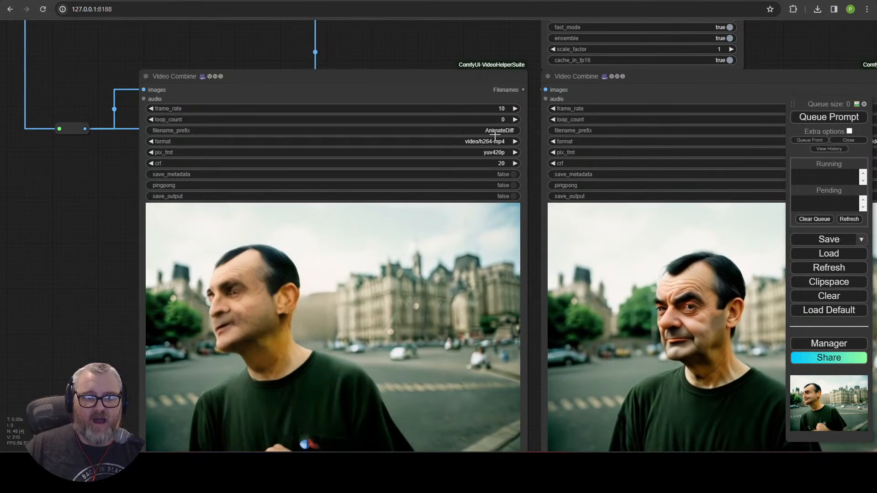
{"action": "left_click", "coordinate": [494, 131]}
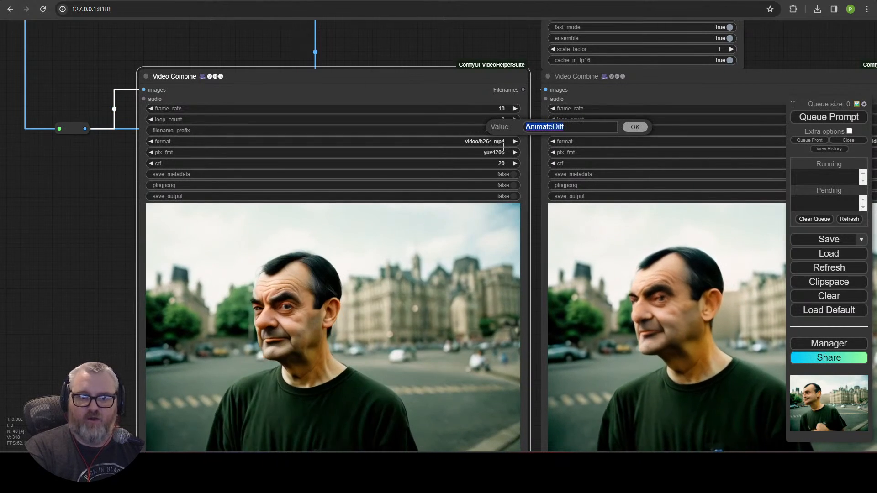
{"action": "type", "text": "mrbean"}
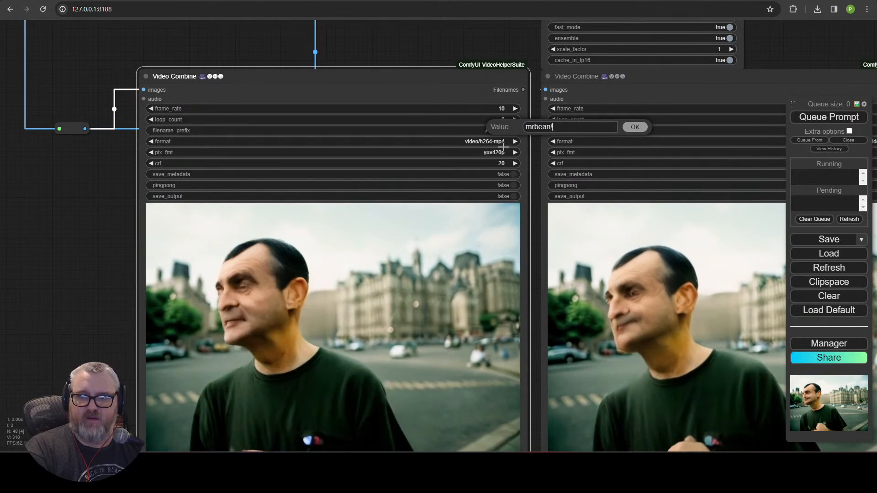
{"action": "type", "text": "\\"}
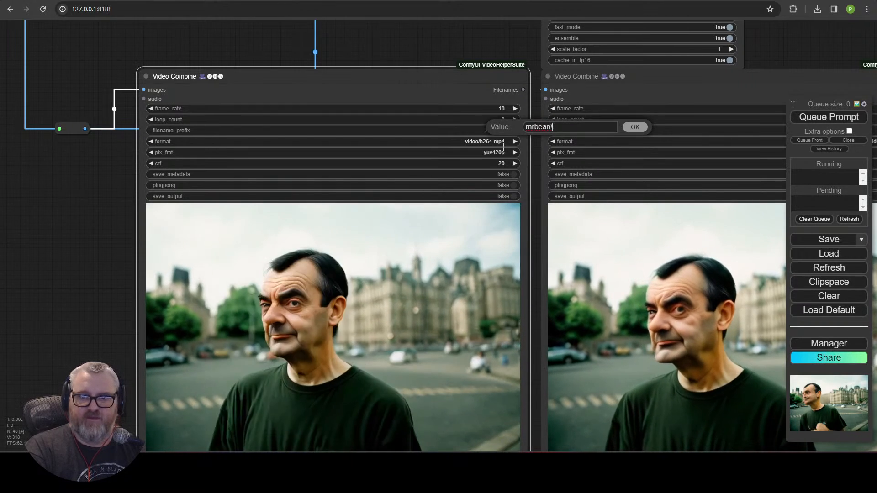
{"action": "type", "text": "trbean_test"}
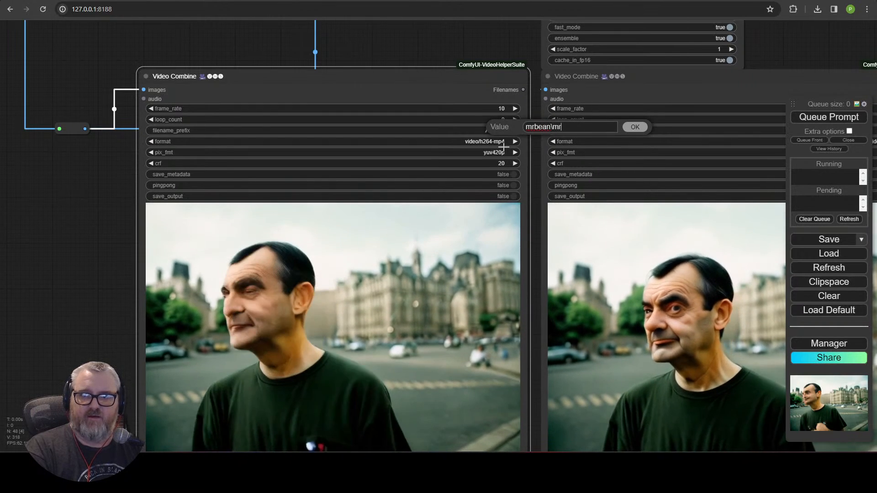
{"action": "key", "text": "Return"}
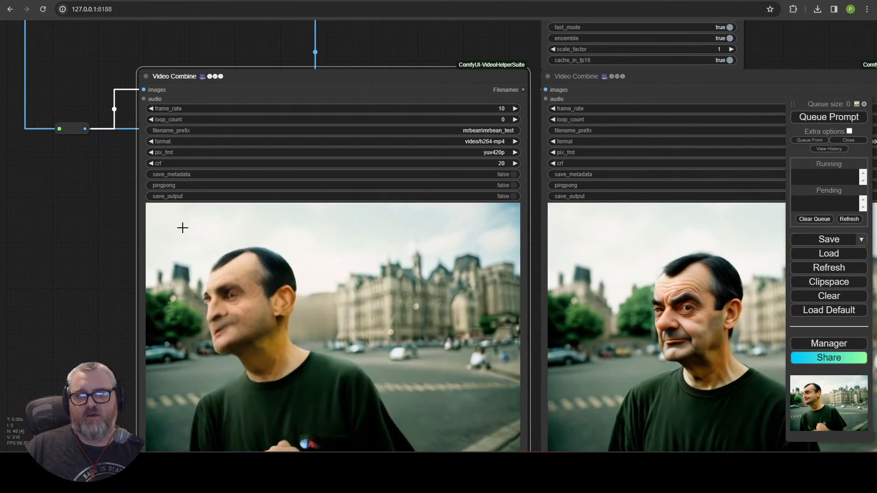
{"action": "left_click_drag", "start_coordinate": [182, 227], "coordinate": [111, 232]}
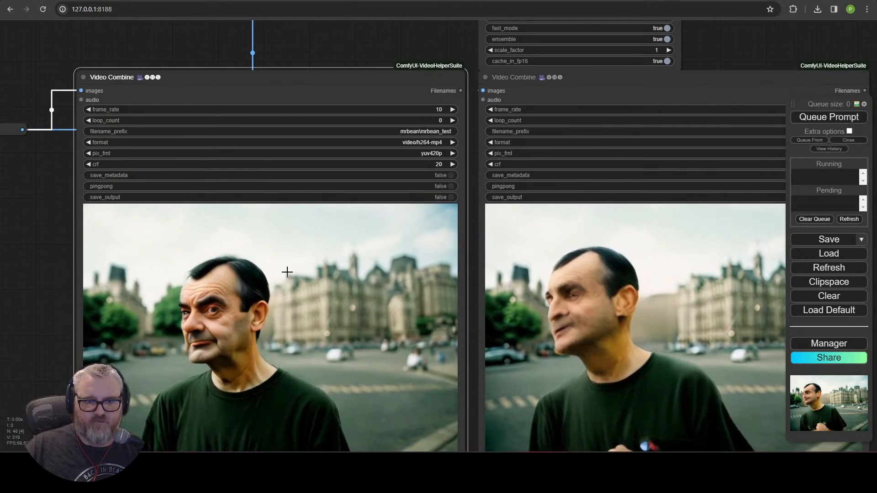
{"action": "scroll", "coordinate": [287, 272], "scroll_direction": "down", "scroll_amount": 5}
{"action": "scroll", "coordinate": [288, 264], "scroll_direction": "up", "scroll_amount": 4}
{"action": "scroll", "coordinate": [291, 261], "scroll_direction": "down", "scroll_amount": 2}
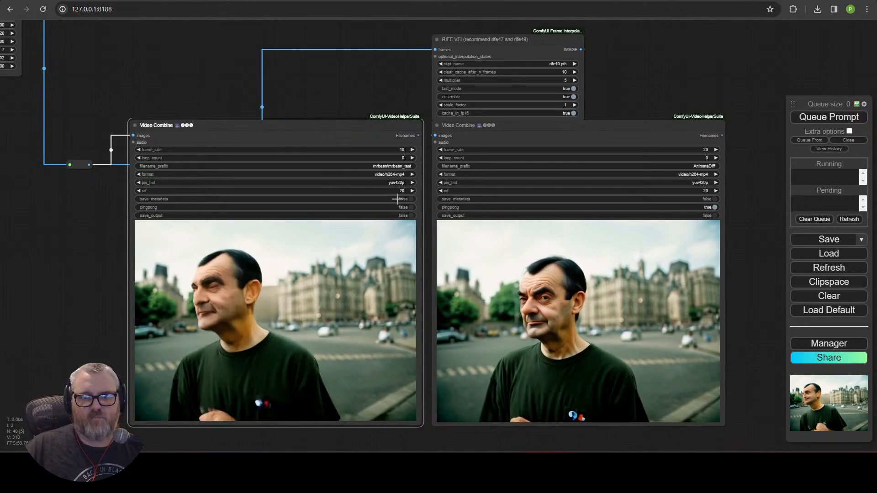
{"action": "scroll", "coordinate": [398, 199], "scroll_direction": "up", "scroll_amount": 3}
{"action": "scroll", "coordinate": [402, 196], "scroll_direction": "down", "scroll_amount": 3}
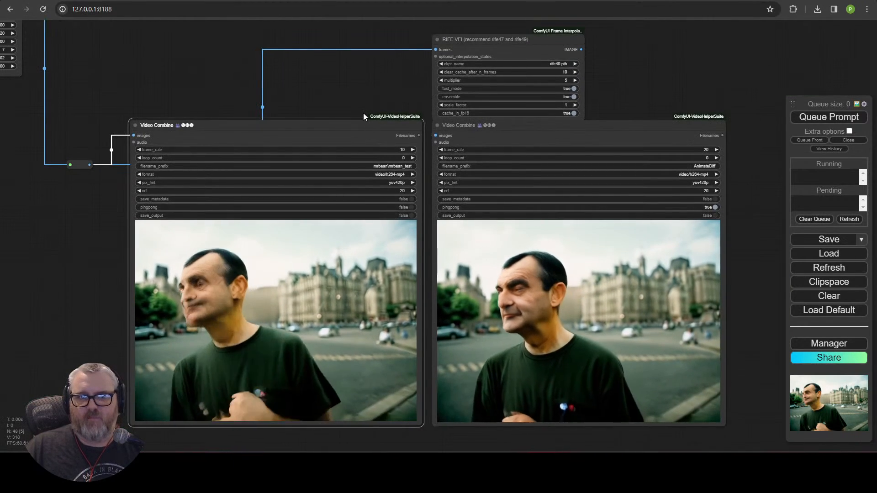
{"action": "left_click_drag", "start_coordinate": [363, 113], "coordinate": [529, 90]}
{"action": "scroll", "coordinate": [194, 274], "scroll_direction": "down", "scroll_amount": 5}
{"action": "scroll", "coordinate": [344, 205], "scroll_direction": "up", "scroll_amount": 2}
{"action": "left_click_drag", "start_coordinate": [127, 265], "coordinate": [594, 234]}
{"action": "scroll", "coordinate": [594, 233], "scroll_direction": "up", "scroll_amount": 4}
{"action": "left_click_drag", "start_coordinate": [651, 273], "coordinate": [594, 298]}
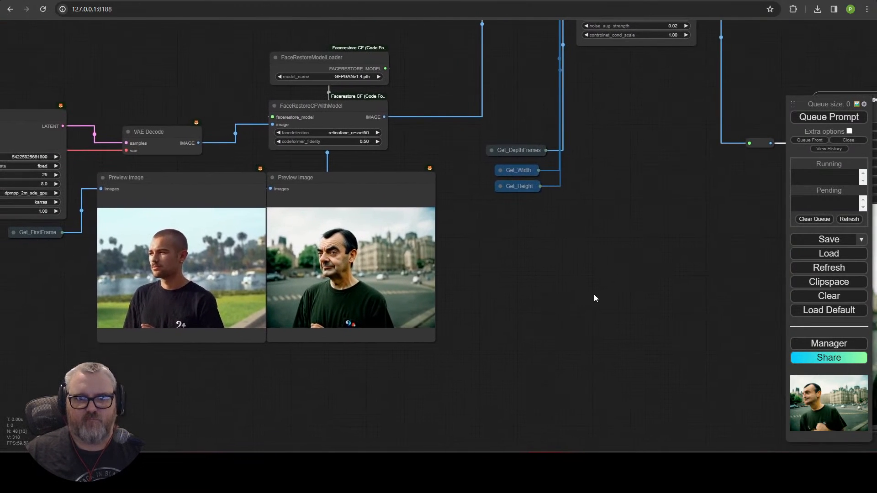
{"action": "scroll", "coordinate": [130, 440], "scroll_direction": "down", "scroll_amount": 5}
{"action": "left_click_drag", "start_coordinate": [130, 441], "coordinate": [466, 295]}
{"action": "left_click_drag", "start_coordinate": [300, 310], "coordinate": [523, 210]}
{"action": "scroll", "coordinate": [523, 210], "scroll_direction": "up", "scroll_amount": 1}
{"action": "left_click_drag", "start_coordinate": [510, 233], "coordinate": [478, 234]}
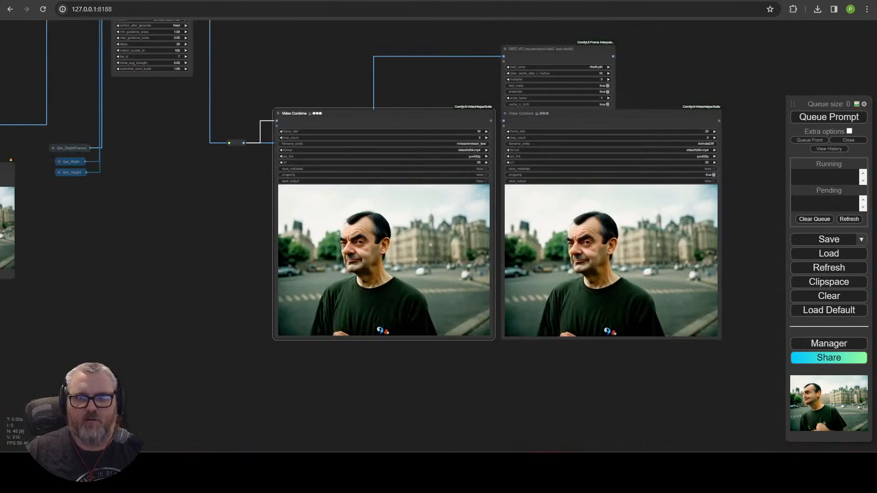
{"action": "scroll", "coordinate": [284, 256], "scroll_direction": "up", "scroll_amount": 9}
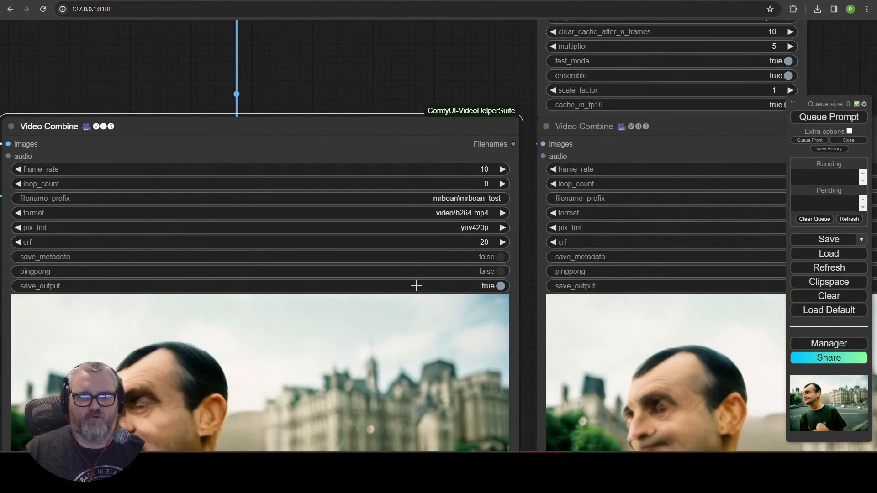
{"action": "scroll", "coordinate": [416, 285], "scroll_direction": "down", "scroll_amount": 2}
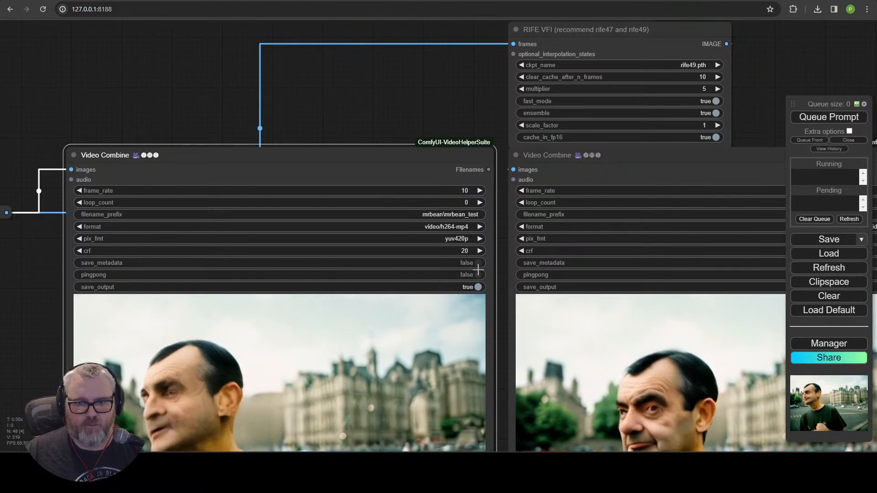
{"action": "left_click_drag", "start_coordinate": [393, 104], "coordinate": [782, 181]}
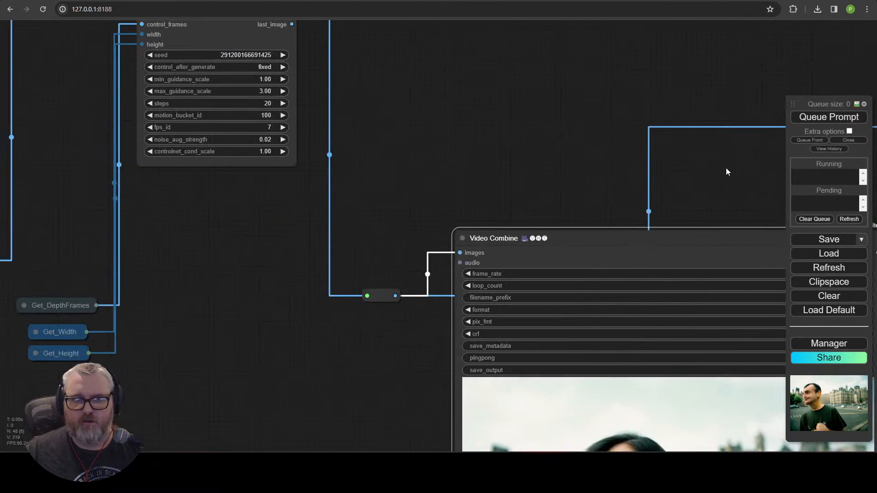
{"action": "scroll", "coordinate": [379, 263], "scroll_direction": "down", "scroll_amount": 4}
{"action": "left_click_drag", "start_coordinate": [322, 268], "coordinate": [653, 175]}
{"action": "left_click_drag", "start_coordinate": [485, 146], "coordinate": [576, 96]}
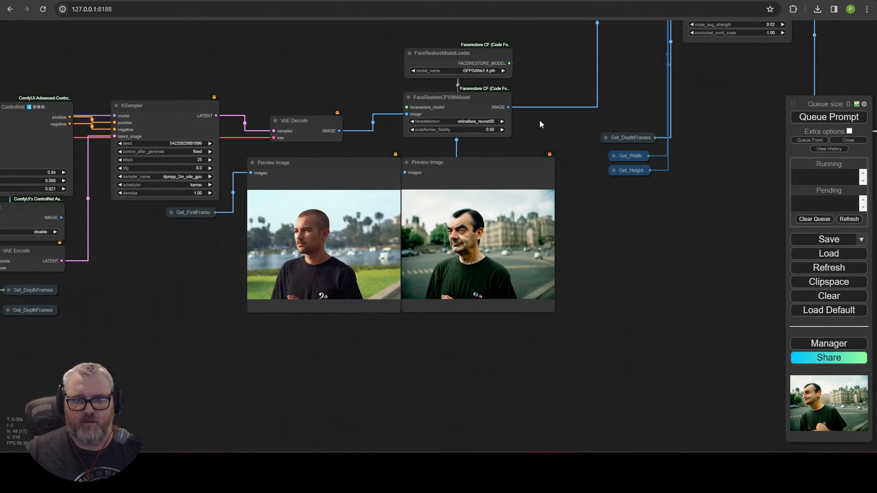
{"action": "left_click_drag", "start_coordinate": [261, 56], "coordinate": [514, 50]}
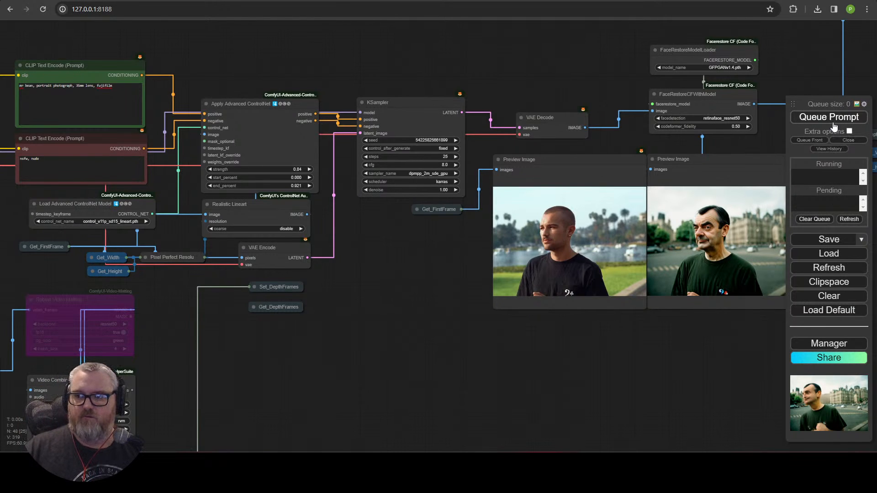
Step: Navigate past the preview images and RIFE interpolation nodes and select the ImagesGrid node
{"action": "left_click_drag", "start_coordinate": [420, 373], "coordinate": [745, 236]}
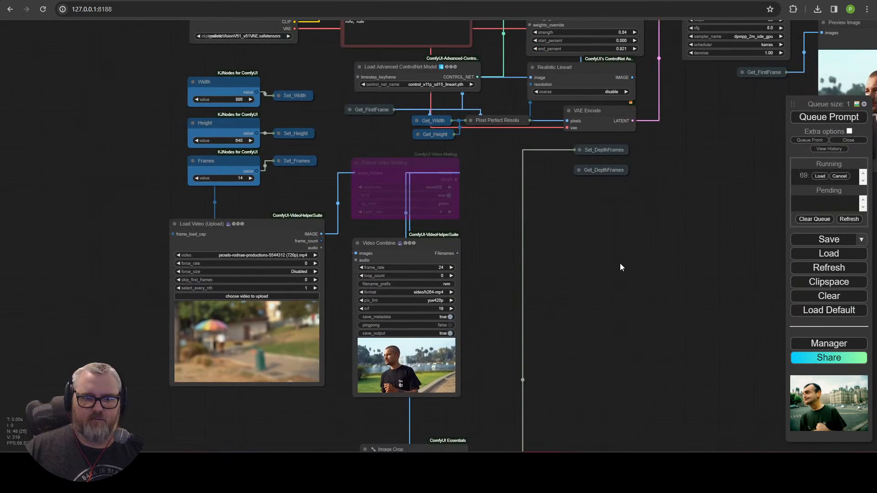
{"action": "scroll", "coordinate": [530, 353], "scroll_direction": "up", "scroll_amount": 6}
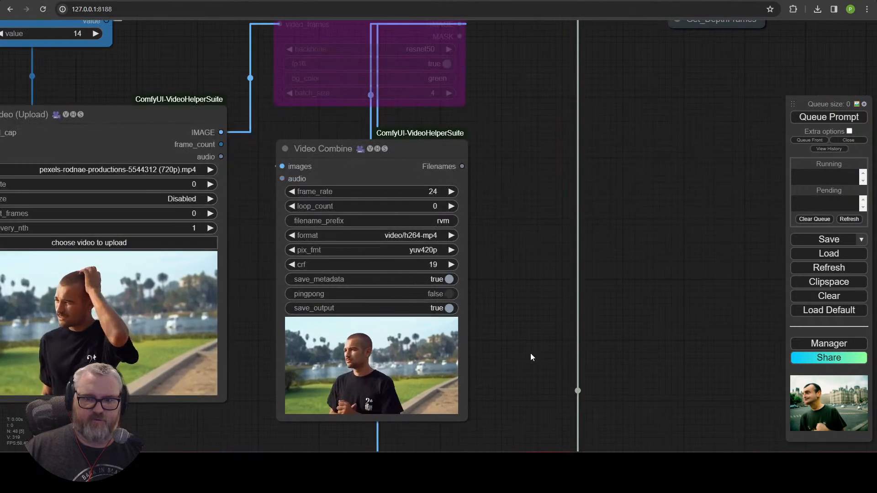
{"action": "scroll", "coordinate": [610, 241], "scroll_direction": "down", "scroll_amount": 3}
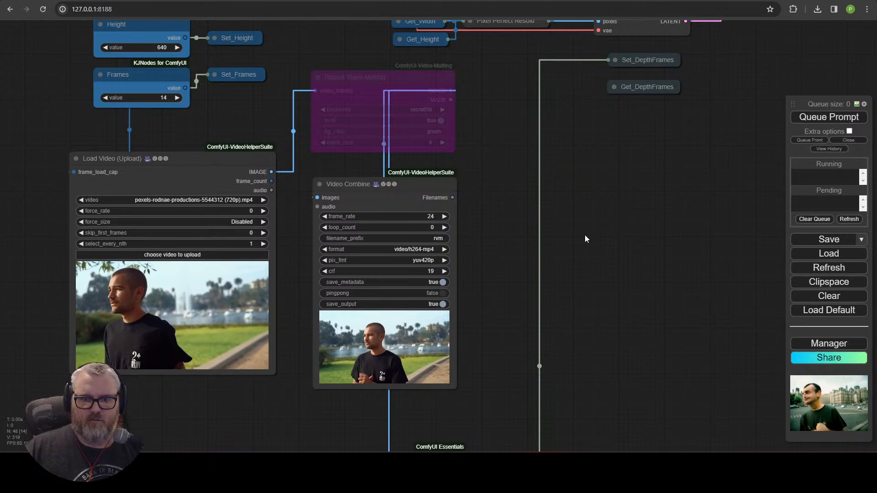
{"action": "scroll", "coordinate": [637, 224], "scroll_direction": "down", "scroll_amount": 7}
{"action": "left_click_drag", "start_coordinate": [653, 255], "coordinate": [62, 341]}
{"action": "left_click_drag", "start_coordinate": [167, 302], "coordinate": [501, 306]}
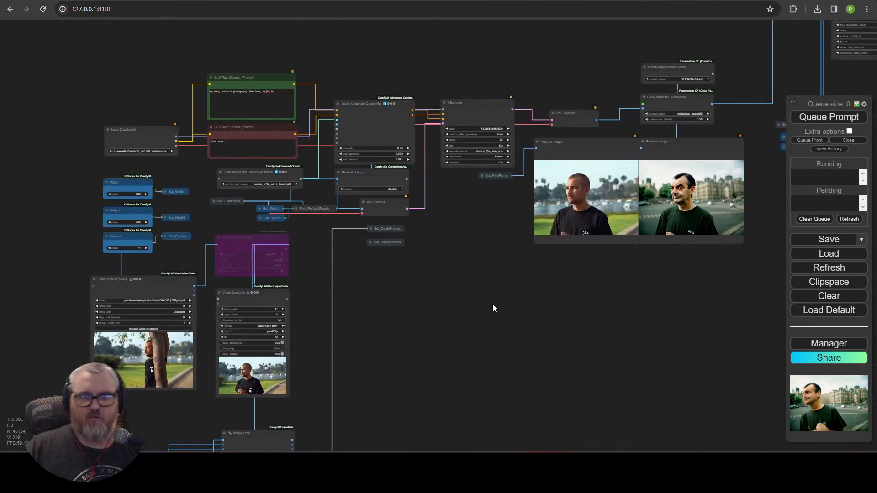
{"action": "left_click_drag", "start_coordinate": [434, 289], "coordinate": [460, 112]}
{"action": "left_click_drag", "start_coordinate": [450, 150], "coordinate": [249, 3]}
{"action": "scroll", "coordinate": [333, 191], "scroll_direction": "up", "scroll_amount": 4}
{"action": "left_click_drag", "start_coordinate": [329, 191], "coordinate": [242, 177]}
{"action": "scroll", "coordinate": [281, 251], "scroll_direction": "down", "scroll_amount": 5}
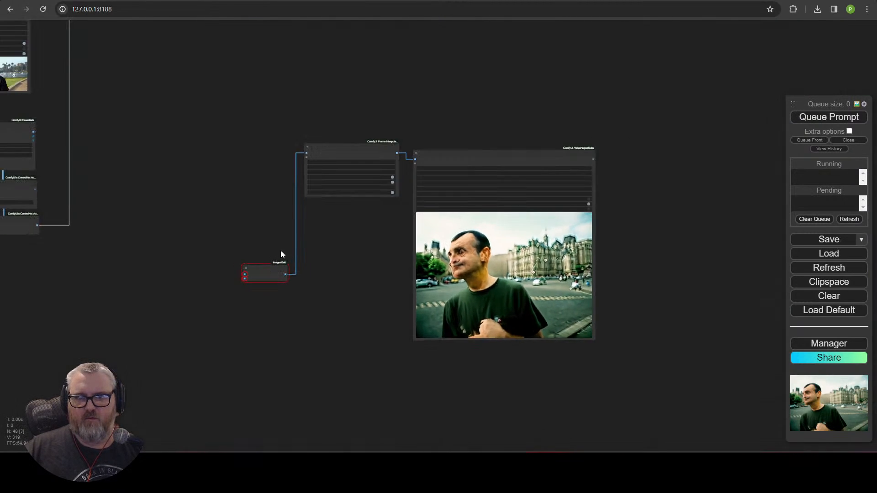
{"action": "left_click_drag", "start_coordinate": [233, 119], "coordinate": [613, 413]}
{"action": "left_click", "coordinate": [299, 338]}
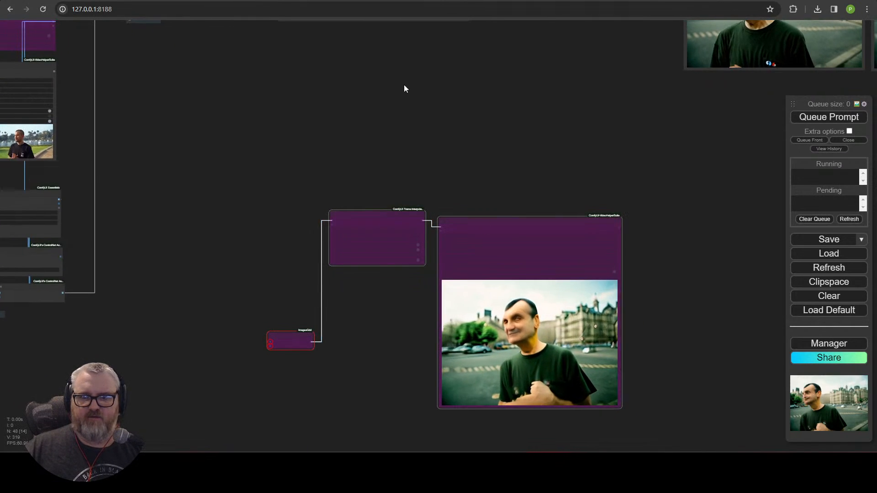
Step: Queue the workflow again and return to the face-restore and Video Combine outputs
{"action": "left_click", "coordinate": [817, 117]}
{"action": "scroll", "coordinate": [420, 118], "scroll_direction": "down", "scroll_amount": 4}
{"action": "left_click_drag", "start_coordinate": [251, 87], "coordinate": [272, 247]}
{"action": "scroll", "coordinate": [272, 248], "scroll_direction": "up", "scroll_amount": 5}
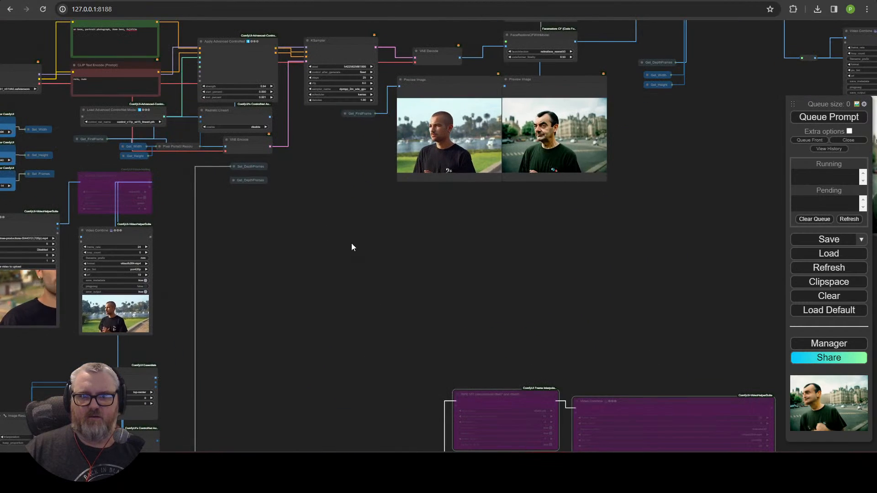
{"action": "left_click_drag", "start_coordinate": [321, 235], "coordinate": [460, 254]}
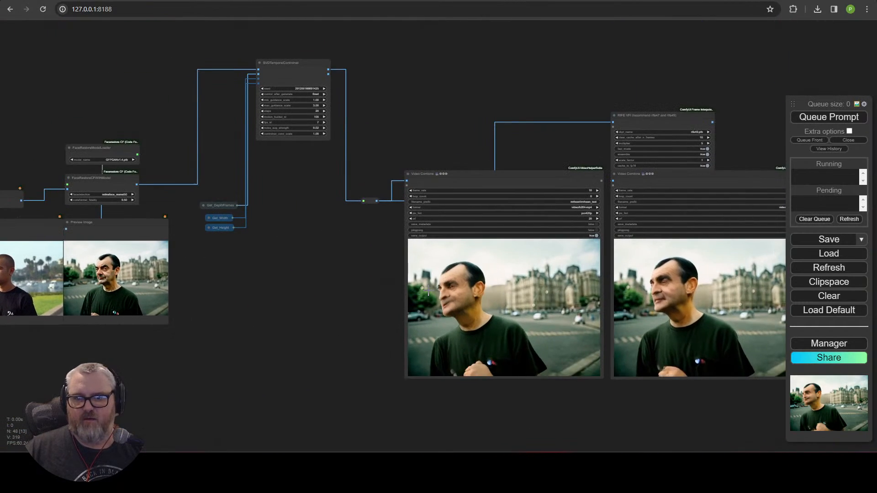
Step: Open the output\mrbean folder under C:\ai\ and view mrbean_test_00001.png in the image viewer
{"action": "key", "text": "super+r"}
{"action": "type", "text": "C:\\ai\\"}
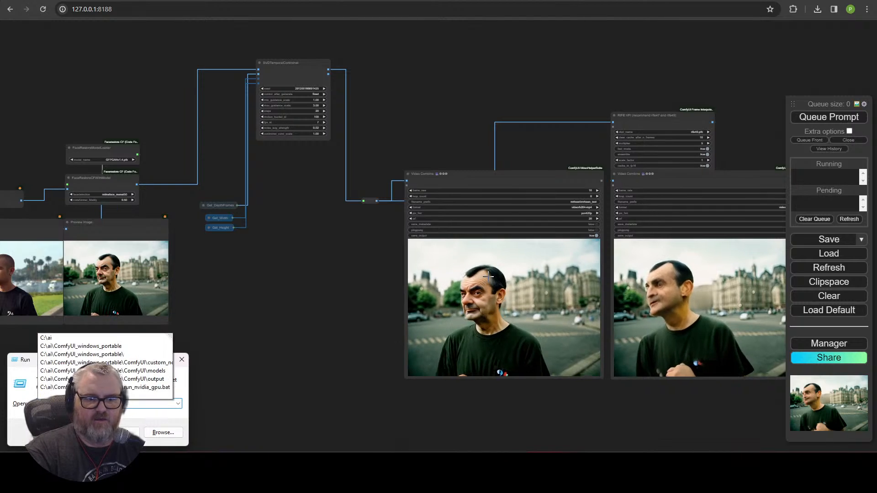
{"action": "key", "text": "Return"}
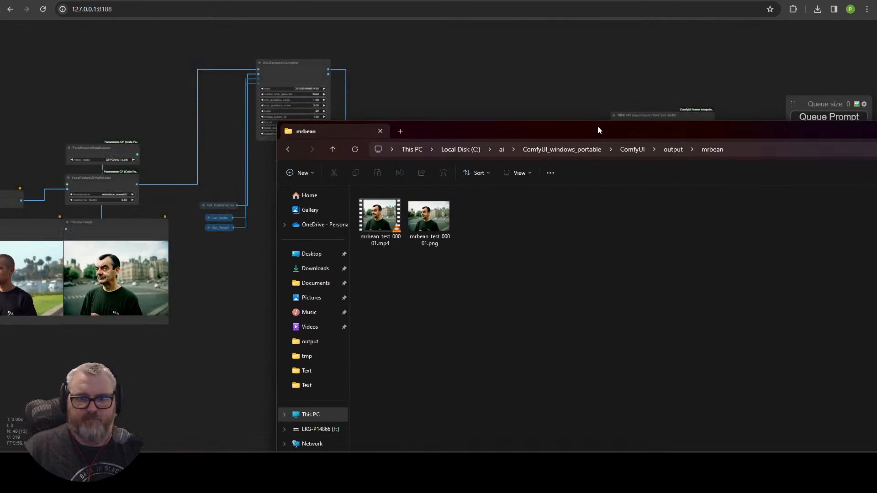
{"action": "double_click", "coordinate": [598, 127]}
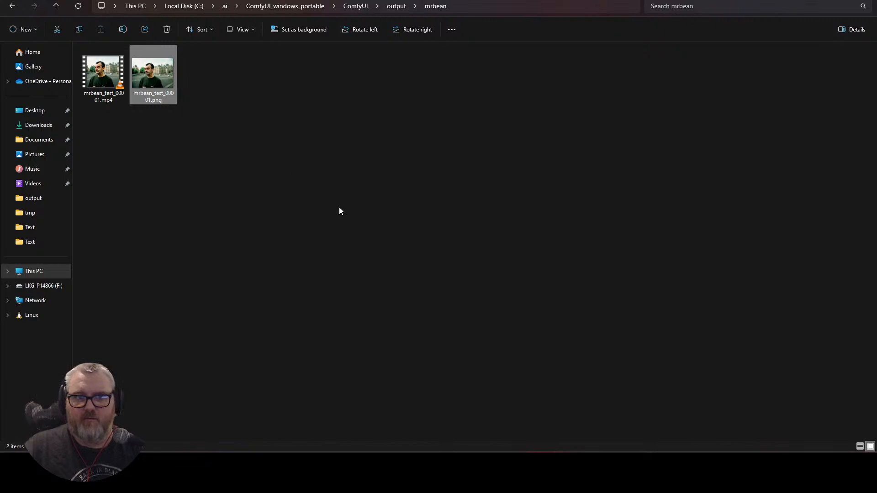
{"action": "key", "text": "Return"}
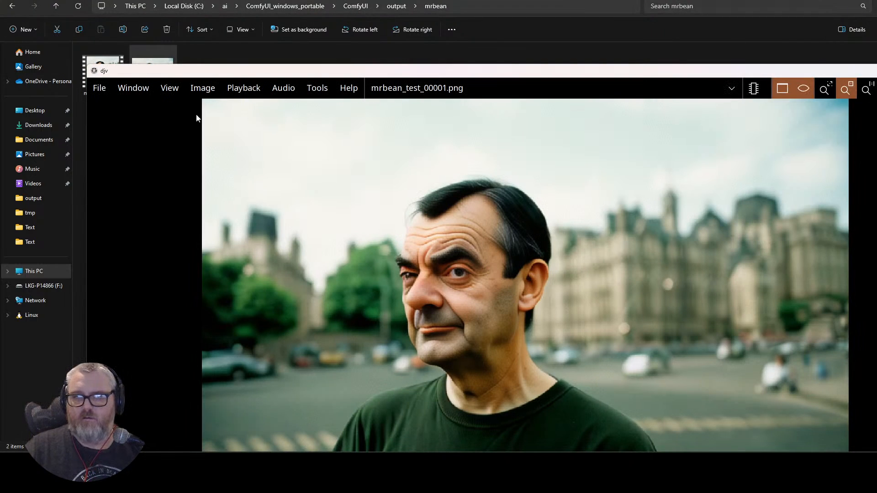
Step: Play mrbean_test_00001.mp4, then close the player and folder to return to ComfyUI
{"action": "double_click", "coordinate": [106, 59]}
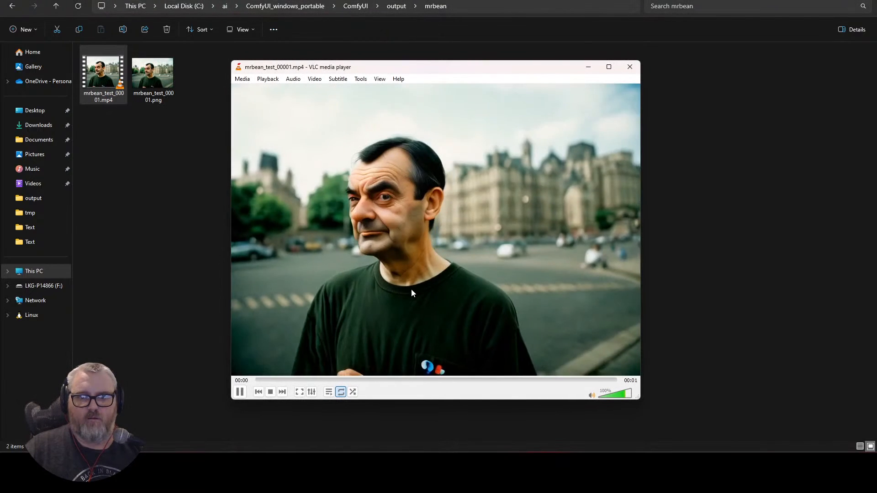
{"action": "key", "text": "alt+F4"}
{"action": "left_click", "coordinate": [649, 247]}
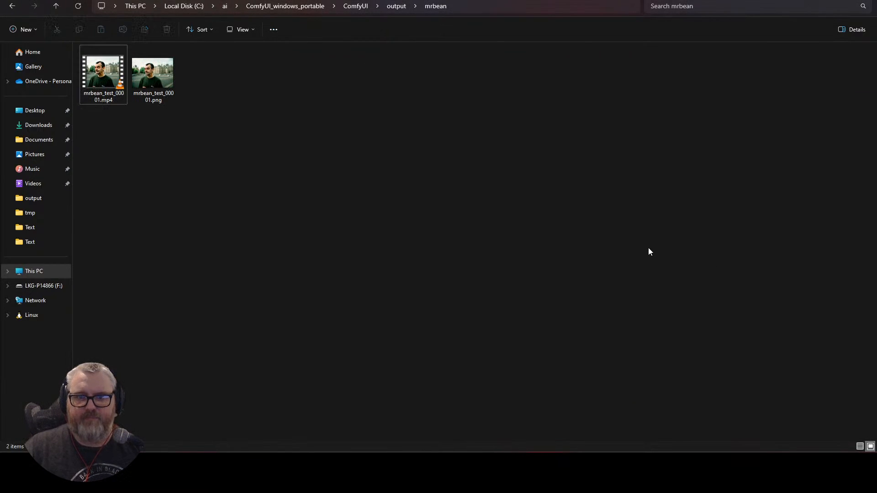
{"action": "key", "text": "alt+F4"}
{"action": "left_click_drag", "start_coordinate": [224, 280], "coordinate": [748, 216]}
Step: Set the Load Video node's skip_first_frames to 14
{"action": "scroll", "coordinate": [436, 323], "scroll_direction": "down", "scroll_amount": 1}
{"action": "left_click_drag", "start_coordinate": [436, 323], "coordinate": [589, 235]}
{"action": "scroll", "coordinate": [294, 208], "scroll_direction": "up", "scroll_amount": 6}
{"action": "left_click_drag", "start_coordinate": [168, 198], "coordinate": [200, 377]}
{"action": "left_click_drag", "start_coordinate": [128, 388], "coordinate": [131, 34]}
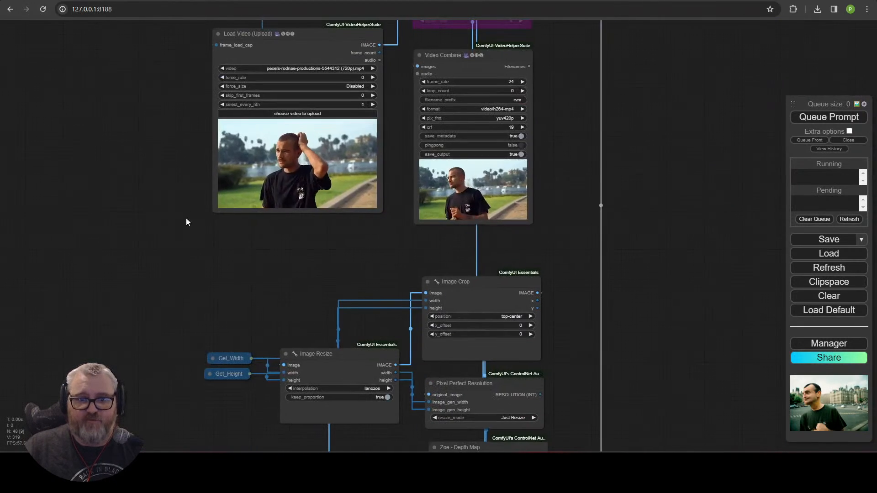
{"action": "left_click_drag", "start_coordinate": [234, 304], "coordinate": [258, 405]}
{"action": "left_click", "coordinate": [390, 194]}
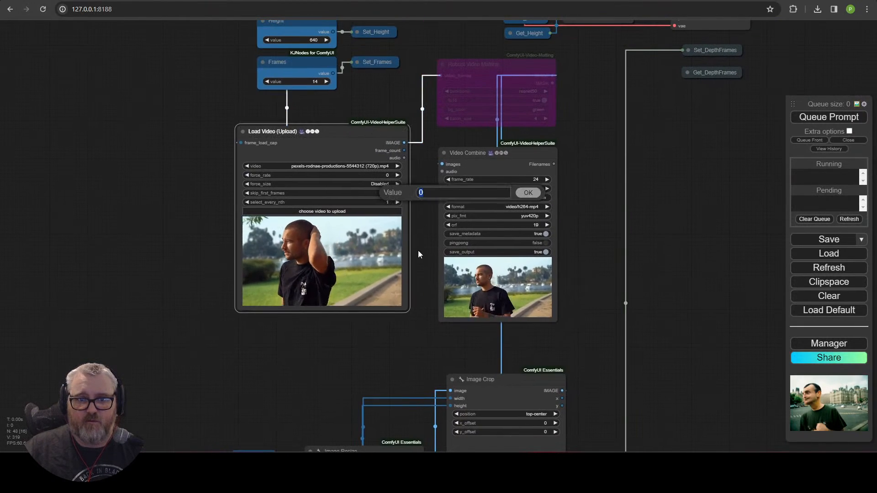
{"action": "key", "text": "BackSpace"}
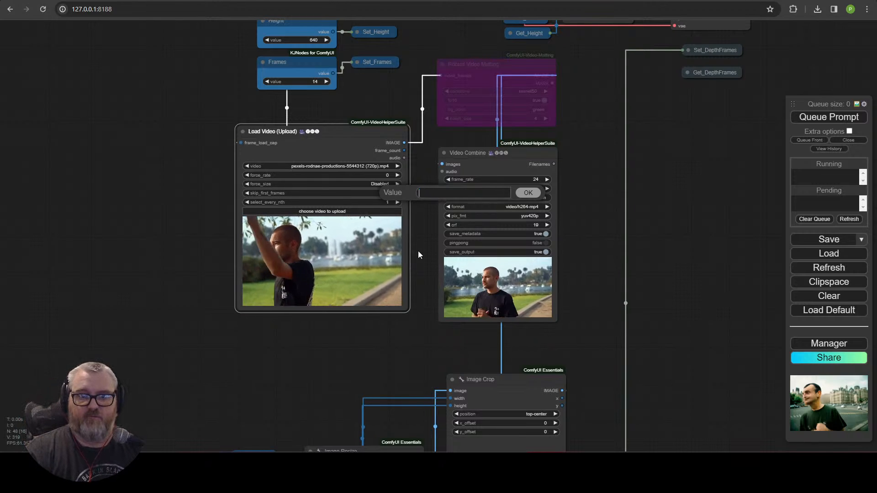
{"action": "type", "text": "1"}
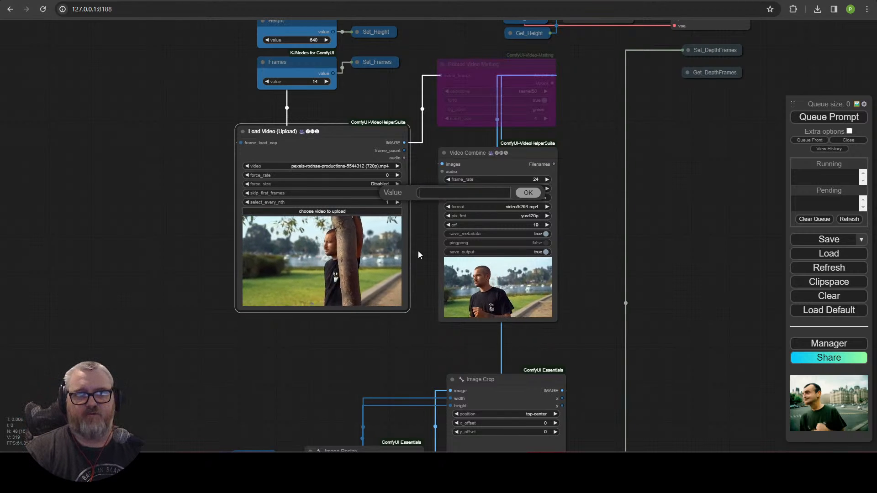
{"action": "type", "text": "4"}
{"action": "key", "text": "Return"}
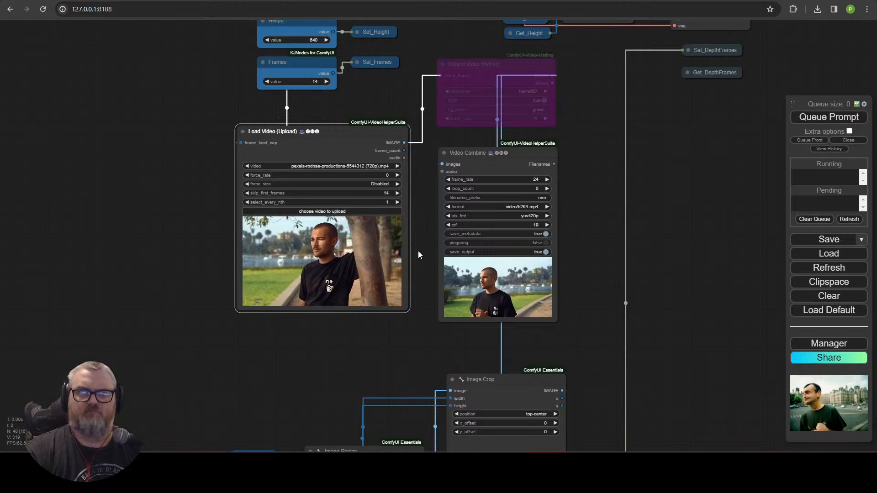
Step: Queue the new render and check the preview images and both Video Combine nodes
{"action": "left_click", "coordinate": [825, 120]}
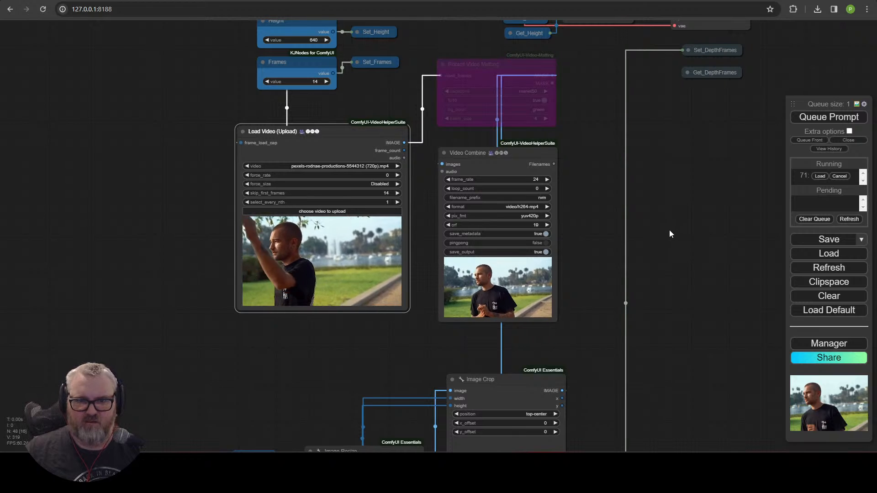
{"action": "left_click_drag", "start_coordinate": [676, 238], "coordinate": [389, 441]}
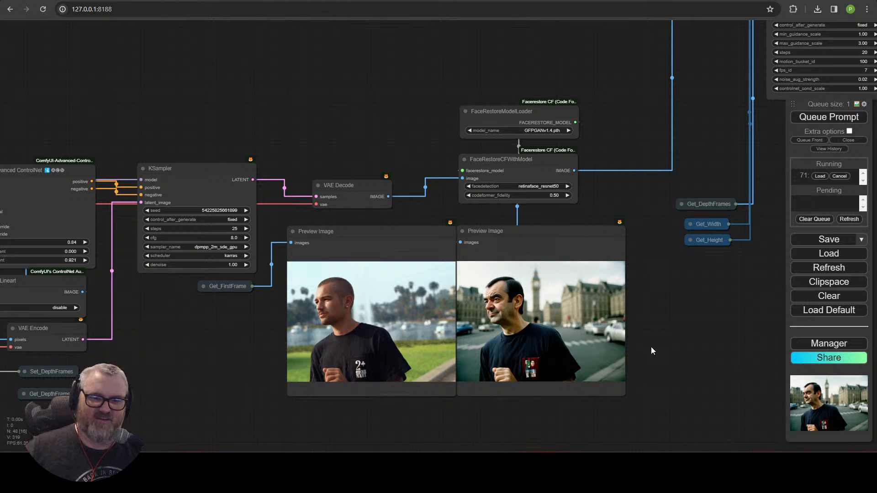
{"action": "left_click_drag", "start_coordinate": [662, 332], "coordinate": [183, 199]}
{"action": "left_click_drag", "start_coordinate": [499, 252], "coordinate": [177, 344]}
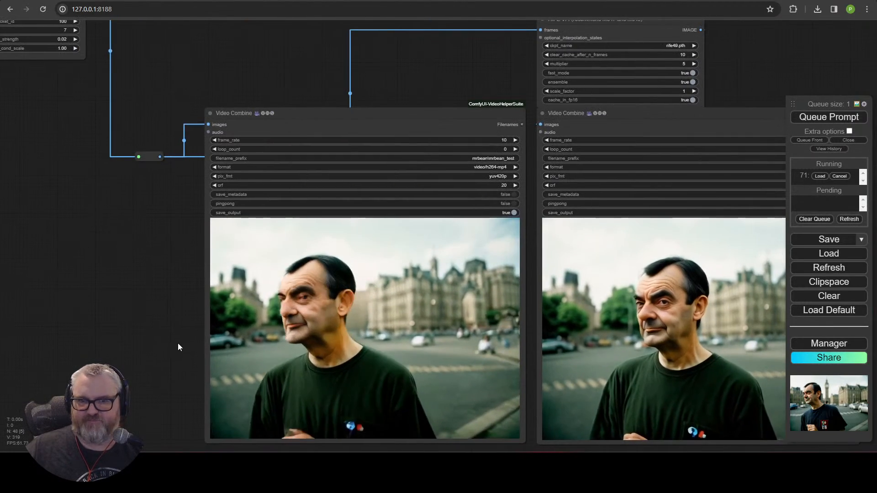
{"action": "scroll", "coordinate": [178, 344], "scroll_direction": "down", "scroll_amount": 4}
{"action": "left_click_drag", "start_coordinate": [59, 338], "coordinate": [314, 372]}
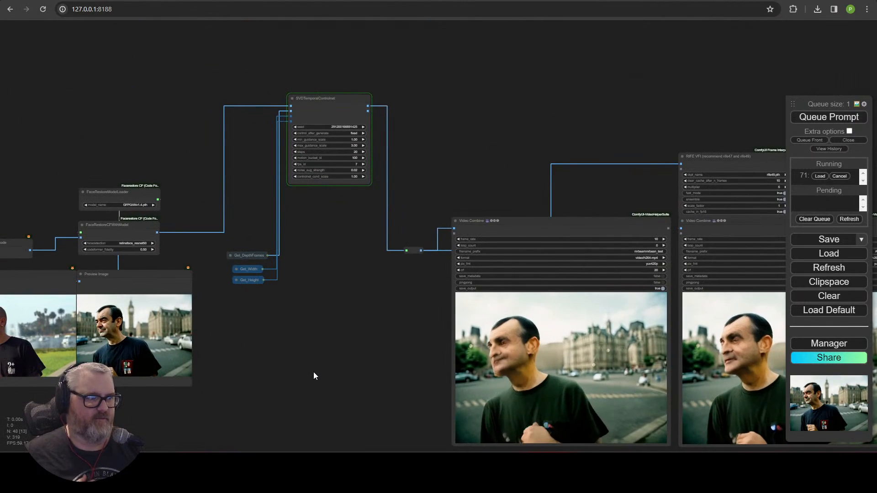
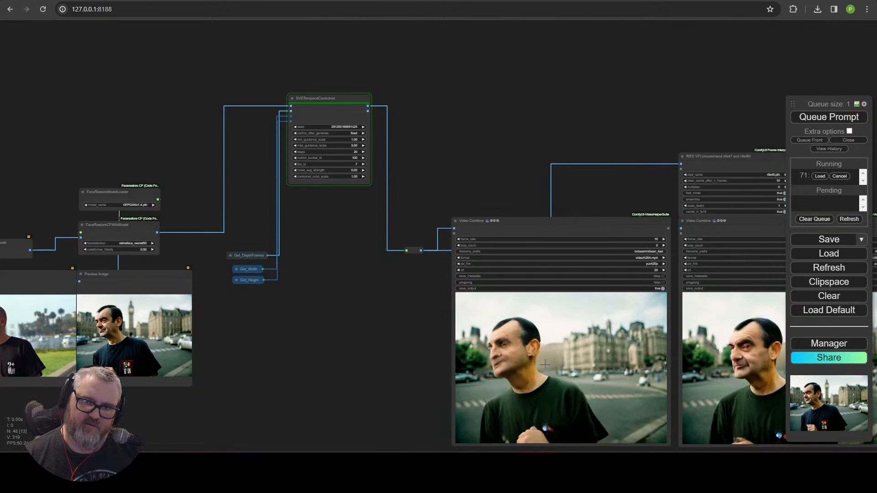
Step: Set the Load Video node's skip_first_frames to 28 and queue a render
{"action": "scroll", "coordinate": [498, 349], "scroll_direction": "up", "scroll_amount": 3}
{"action": "left_click_drag", "start_coordinate": [375, 336], "coordinate": [240, 264]}
{"action": "scroll", "coordinate": [296, 267], "scroll_direction": "down", "scroll_amount": 2}
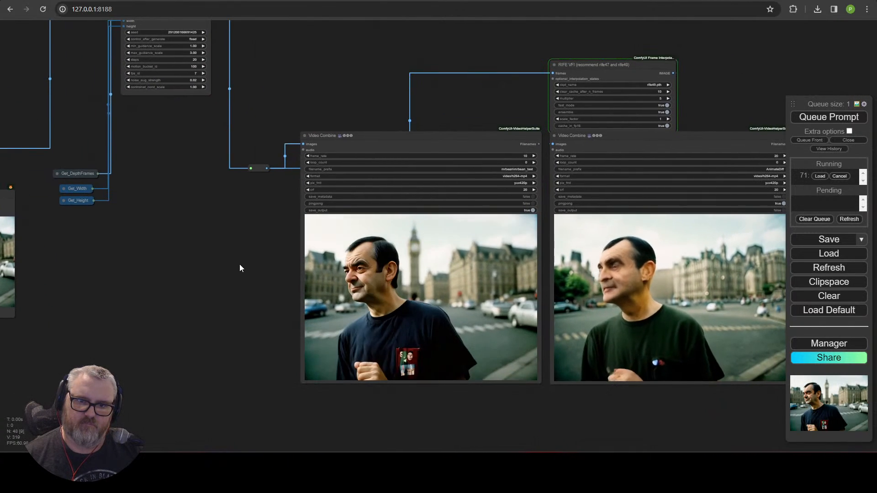
{"action": "left_click_drag", "start_coordinate": [160, 272], "coordinate": [380, 278]}
{"action": "left_click_drag", "start_coordinate": [435, 348], "coordinate": [800, 440]}
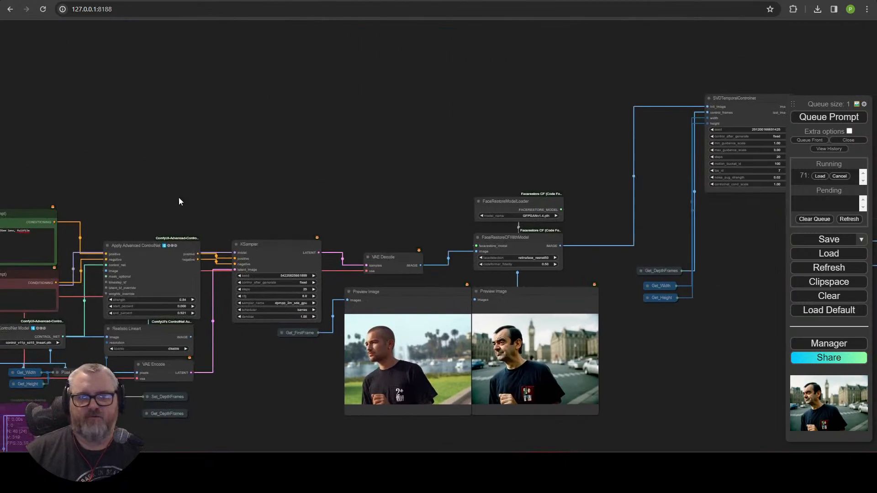
{"action": "left_click_drag", "start_coordinate": [179, 201], "coordinate": [489, 67]}
{"action": "scroll", "coordinate": [313, 345], "scroll_direction": "up", "scroll_amount": 6}
{"action": "left_click_drag", "start_coordinate": [482, 328], "coordinate": [680, 157]}
{"action": "left_click", "coordinate": [369, 222]}
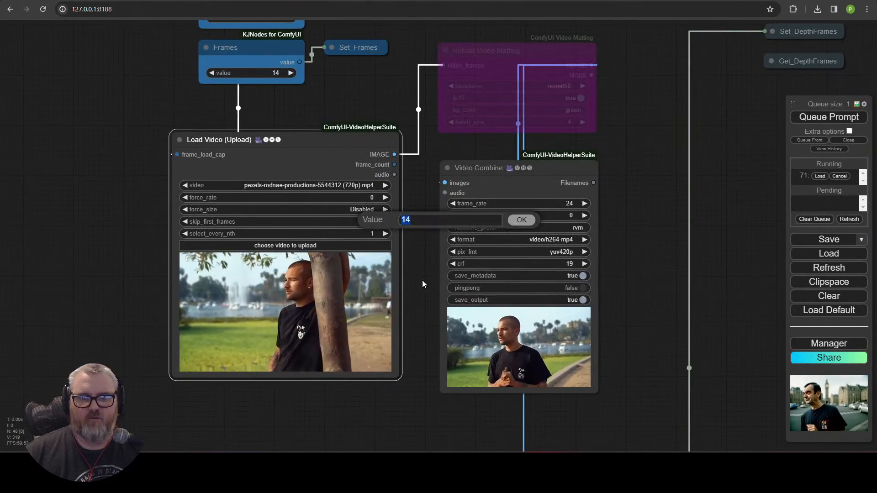
{"action": "type", "text": "+14"}
{"action": "key", "text": "Return"}
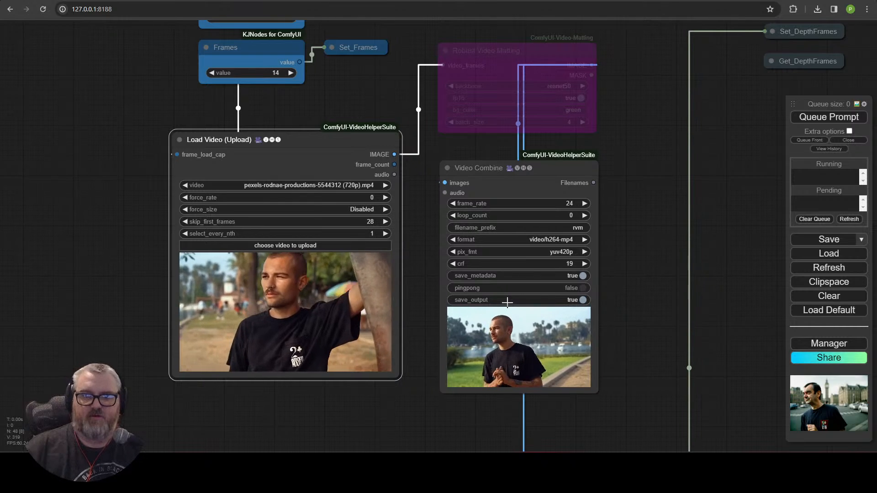
{"action": "left_click", "coordinate": [850, 116]}
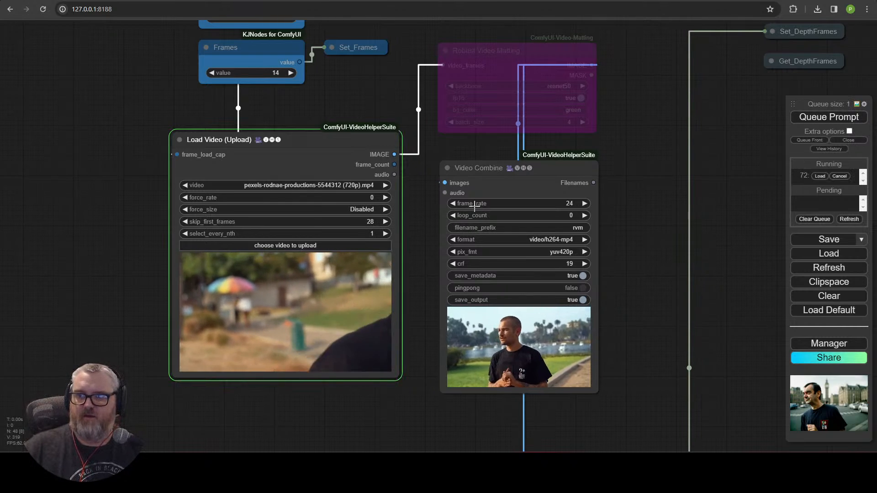
Step: Queue two more renders with skip_first_frames at 42 and then 56
{"action": "left_click", "coordinate": [359, 222]}
{"action": "type", "text": "42"}
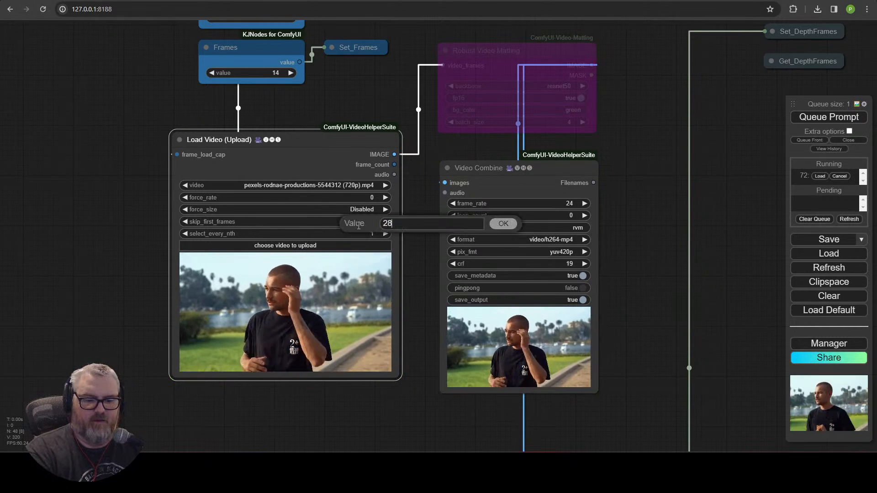
{"action": "key", "text": "Return"}
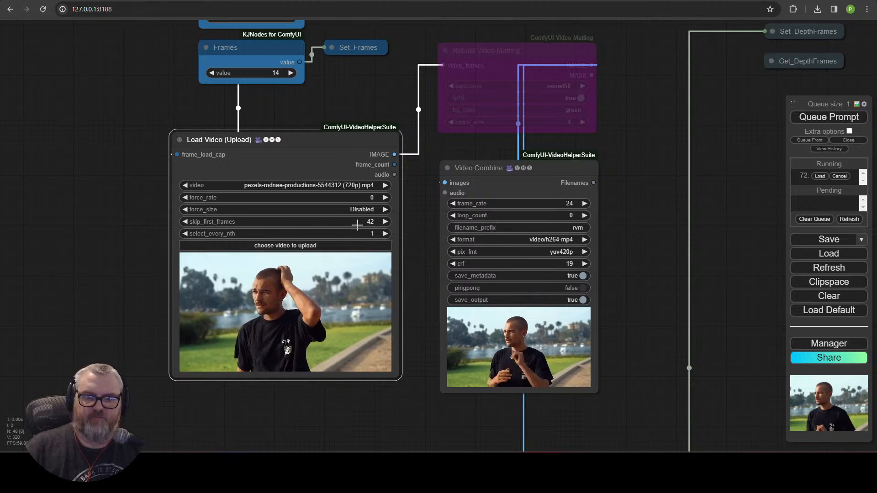
{"action": "left_click", "coordinate": [849, 117]}
{"action": "left_click", "coordinate": [373, 224]}
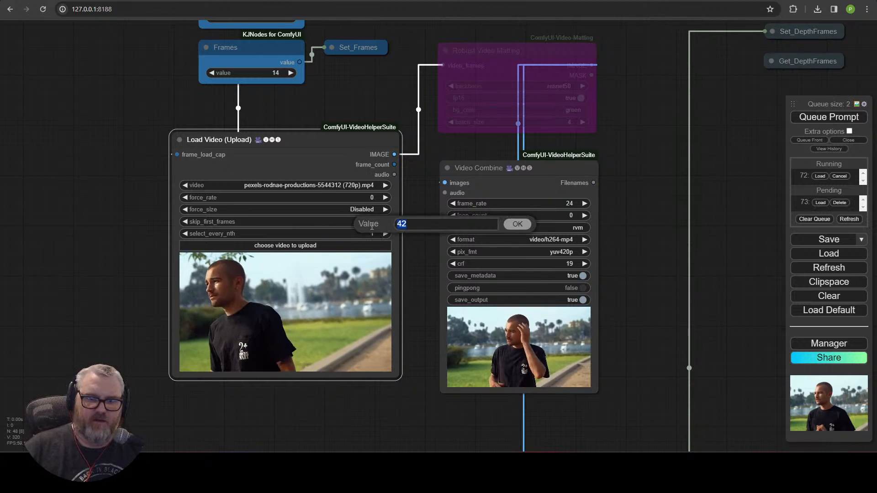
{"action": "type", "text": "+14"}
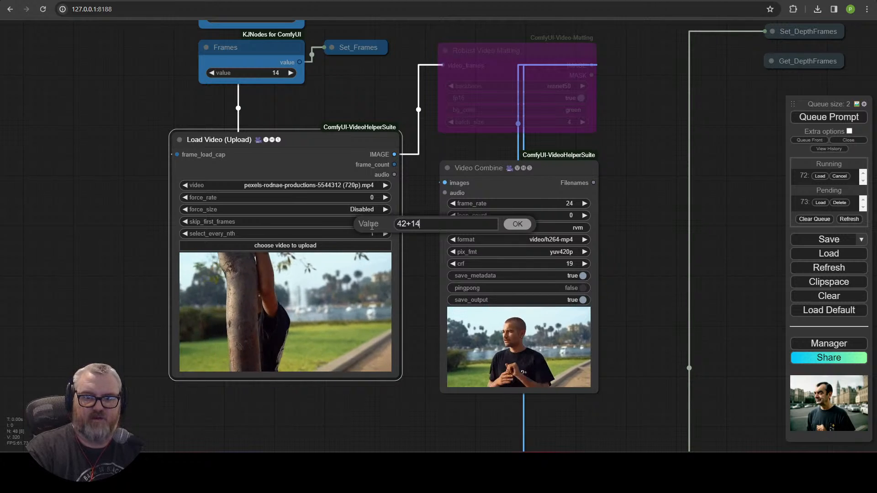
{"action": "key", "text": "Return"}
{"action": "left_click", "coordinate": [837, 119]}
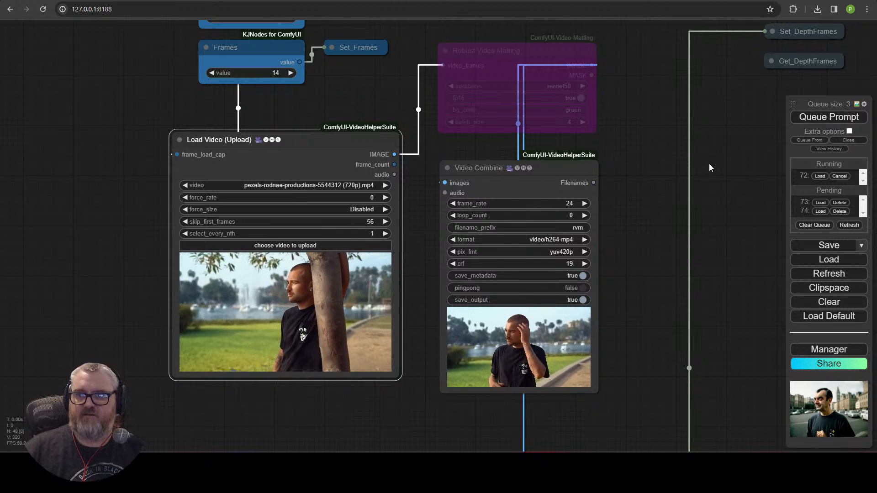
Step: Pan to the SVD and Video Combine nodes to review the render output
{"action": "scroll", "coordinate": [709, 165], "scroll_direction": "down", "scroll_amount": 6}
{"action": "left_click_drag", "start_coordinate": [709, 165], "coordinate": [186, 215]}
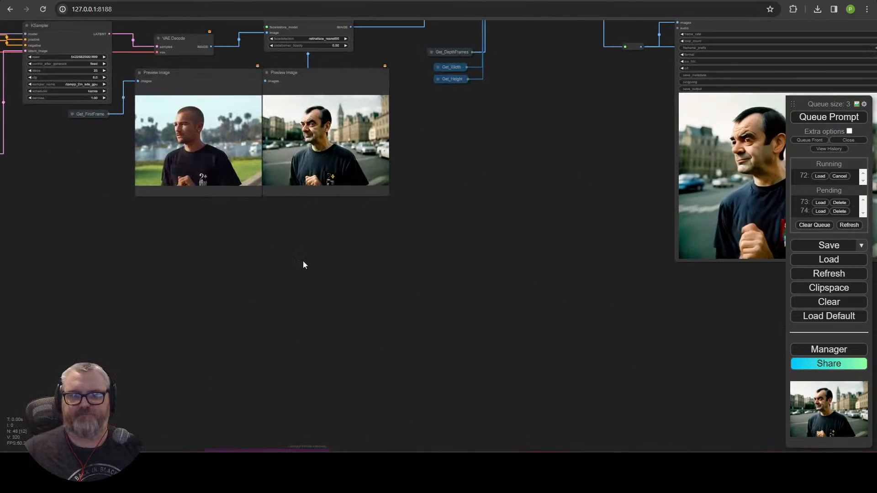
{"action": "left_click_drag", "start_coordinate": [458, 264], "coordinate": [73, 282]}
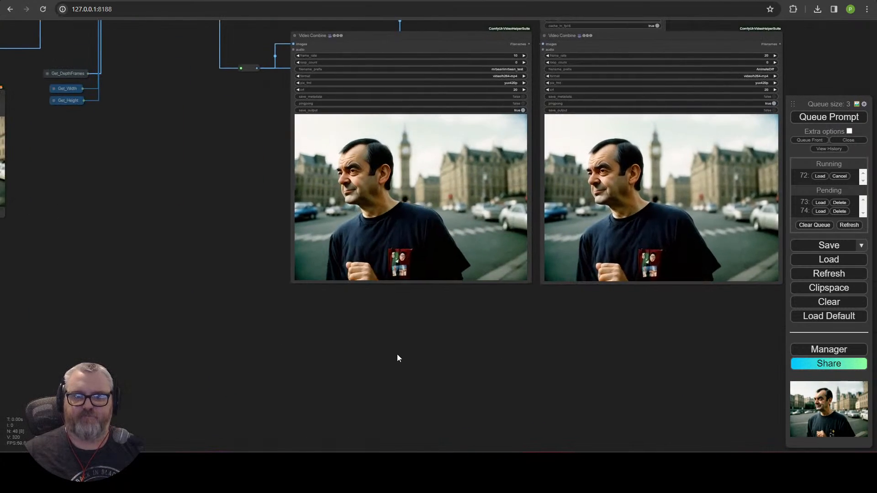
{"action": "scroll", "coordinate": [396, 354], "scroll_direction": "down", "scroll_amount": 4}
{"action": "left_click_drag", "start_coordinate": [166, 360], "coordinate": [459, 317]}
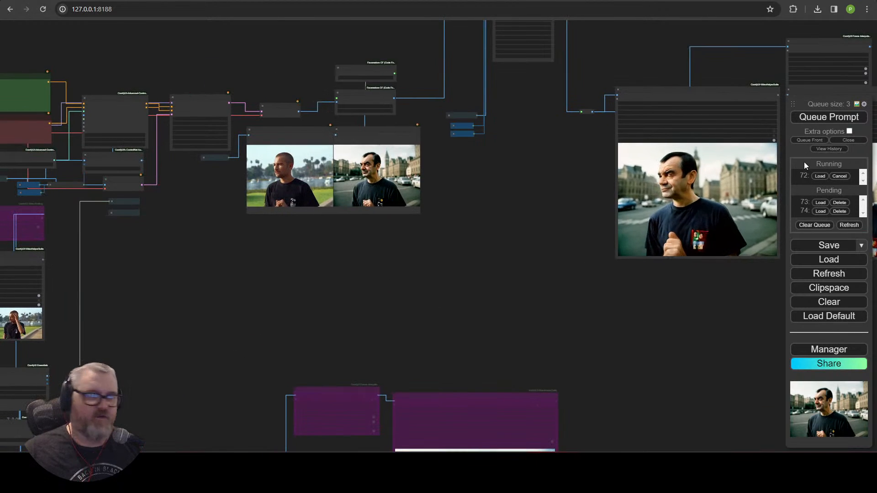
{"action": "left_click_drag", "start_coordinate": [557, 272], "coordinate": [552, 327]}
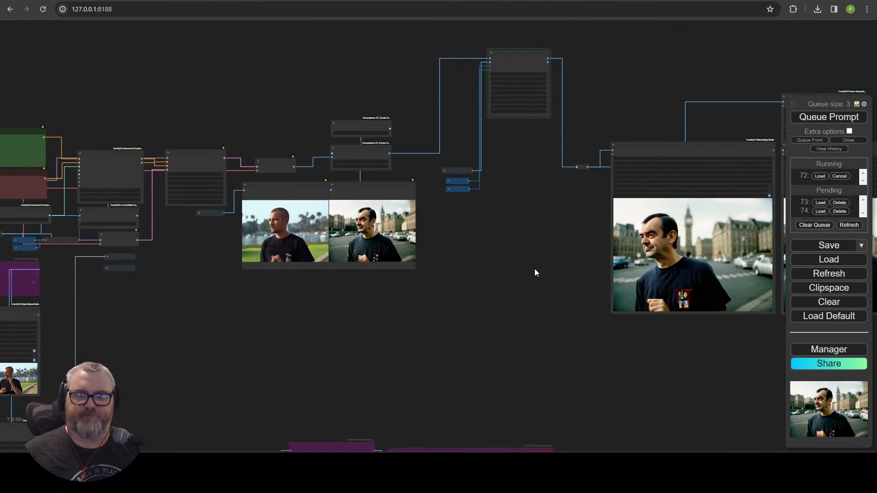
{"action": "scroll", "coordinate": [526, 270], "scroll_direction": "up", "scroll_amount": 3}
{"action": "left_click_drag", "start_coordinate": [525, 271], "coordinate": [422, 343]}
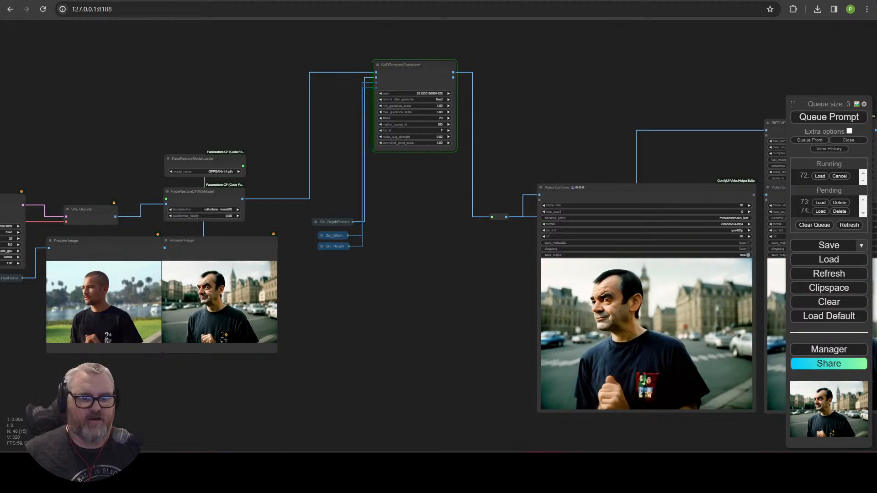
{"action": "mouse_move", "coordinate": [95, 463]}
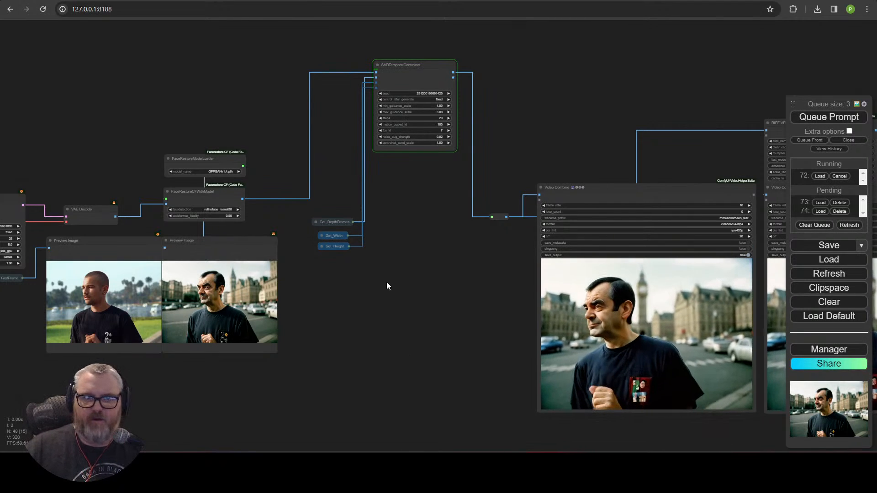
Step: Open ComfyUI's address in a second browser tab
{"action": "left_click", "coordinate": [169, 10]}
{"action": "key", "text": "ctrl+c"}
{"action": "key", "text": "ctrl+t"}
{"action": "key", "text": "ctrl+v"}
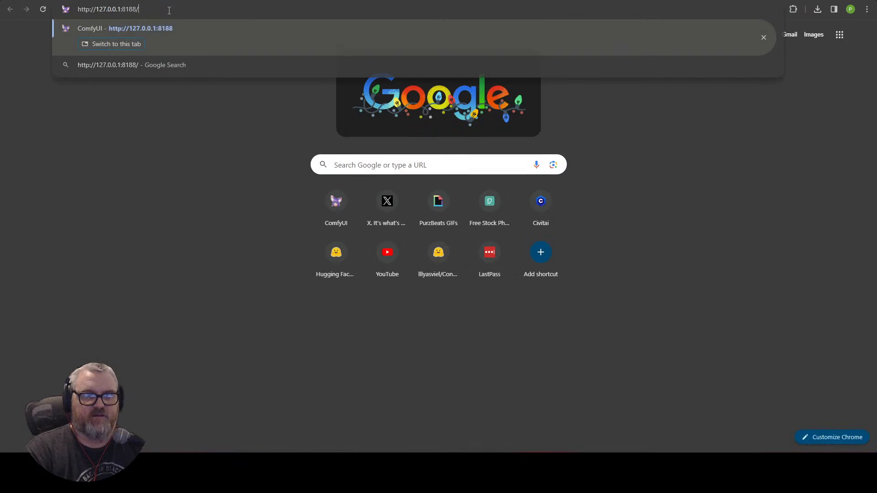
{"action": "key", "text": "Return"}
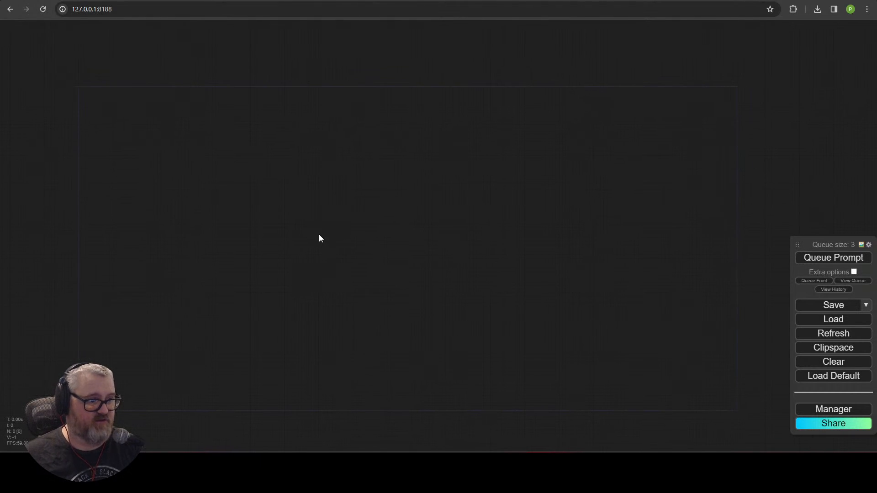
Step: Add a VHS Load Video (Path) node to the empty canvas at the upper left
{"action": "double_click", "coordinate": [333, 223]}
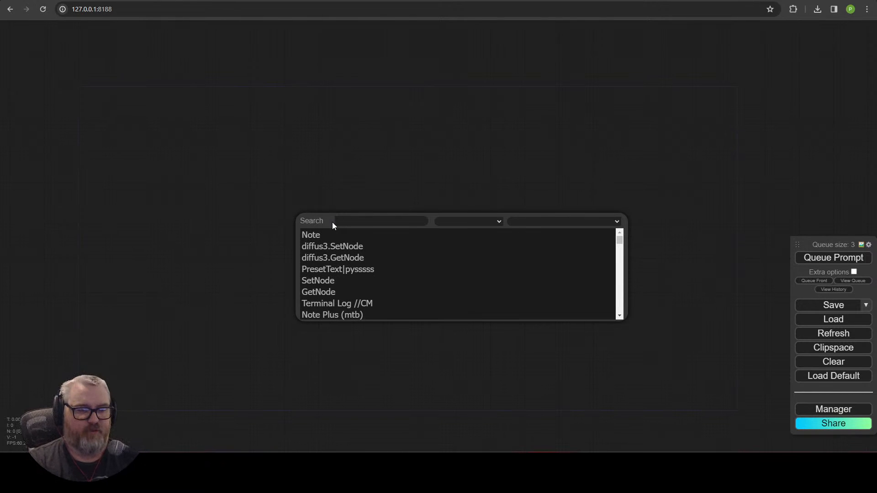
{"action": "type", "text": "load"}
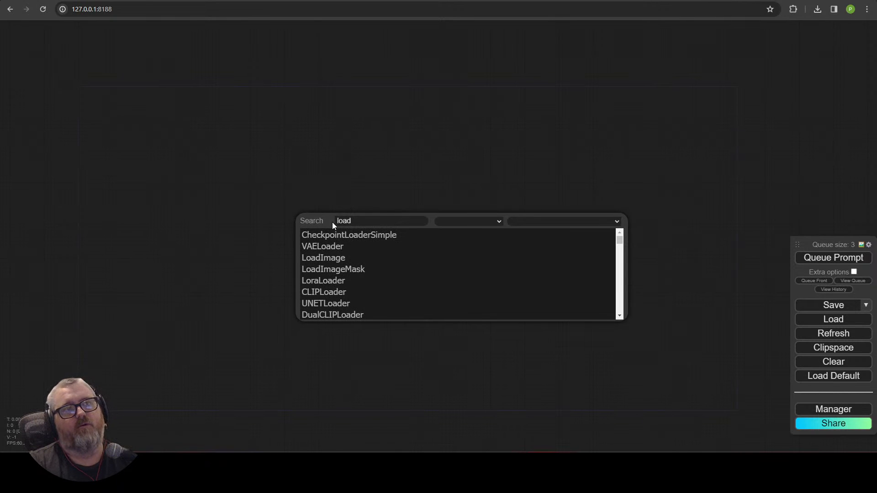
{"action": "key", "text": "BackSpace"}
{"action": "key", "text": "BackSpace"}
{"action": "key", "text": "BackSpace"}
{"action": "key", "text": "BackSpace"}
{"action": "type", "text": "vhs"}
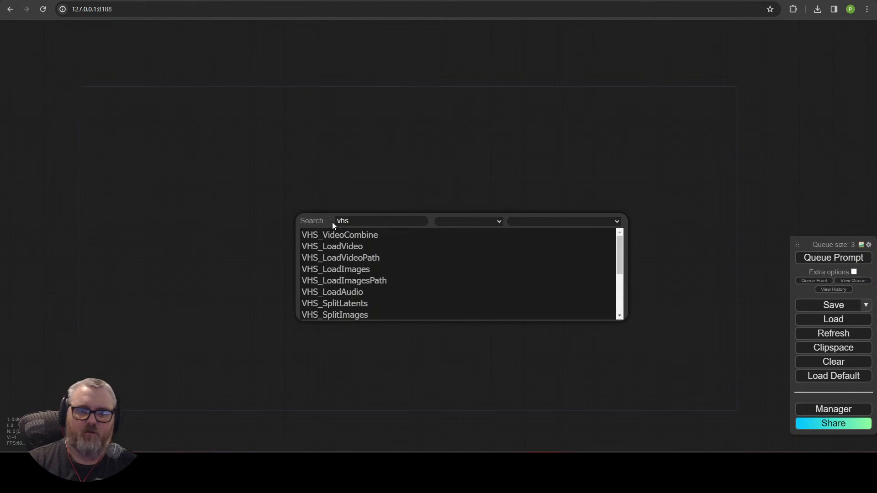
{"action": "left_click", "coordinate": [361, 258]}
{"action": "left_click_drag", "start_coordinate": [380, 224], "coordinate": [148, 113]}
{"action": "scroll", "coordinate": [240, 143], "scroll_direction": "up", "scroll_amount": 2}
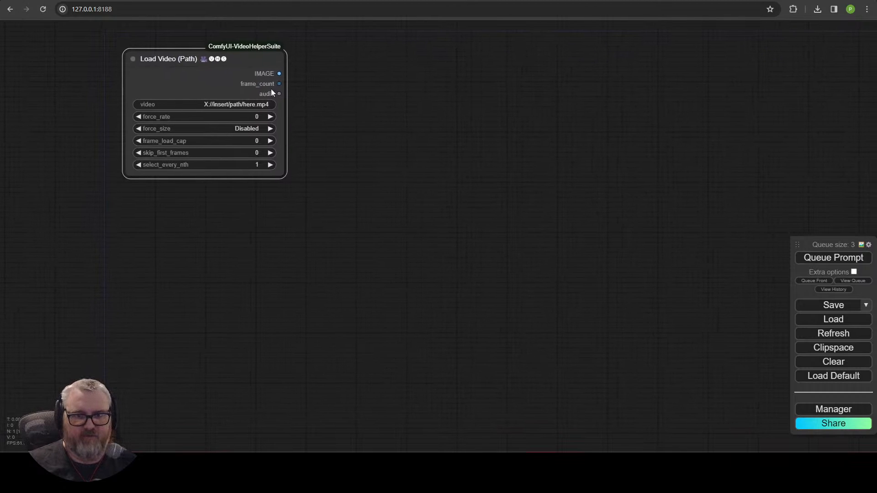
Step: Paste four copies of the Load Video (Path) node, stacked one under another
{"action": "key", "text": "ctrl+c"}
{"action": "key", "text": "ctrl+v"}
{"action": "left_click_drag", "start_coordinate": [505, 90], "coordinate": [216, 198]}
{"action": "left_click_drag", "start_coordinate": [350, 282], "coordinate": [382, 226]}
{"action": "key", "text": "ctrl+v"}
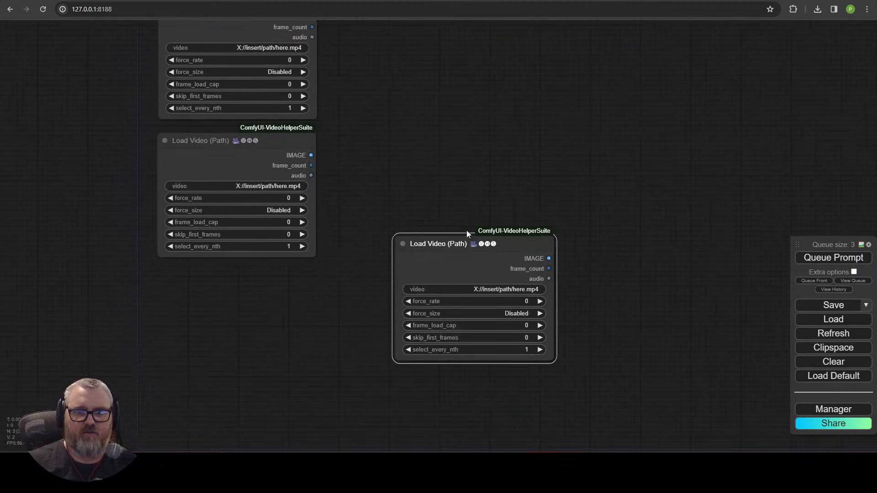
{"action": "left_click_drag", "start_coordinate": [462, 245], "coordinate": [225, 280]}
{"action": "left_click_drag", "start_coordinate": [408, 287], "coordinate": [426, 100]}
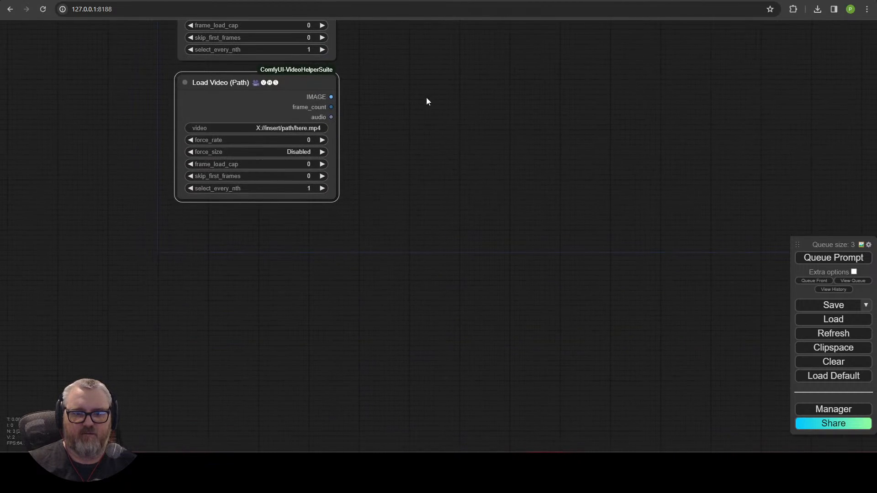
{"action": "key", "text": "ctrl+v"}
{"action": "left_click_drag", "start_coordinate": [473, 152], "coordinate": [229, 218]}
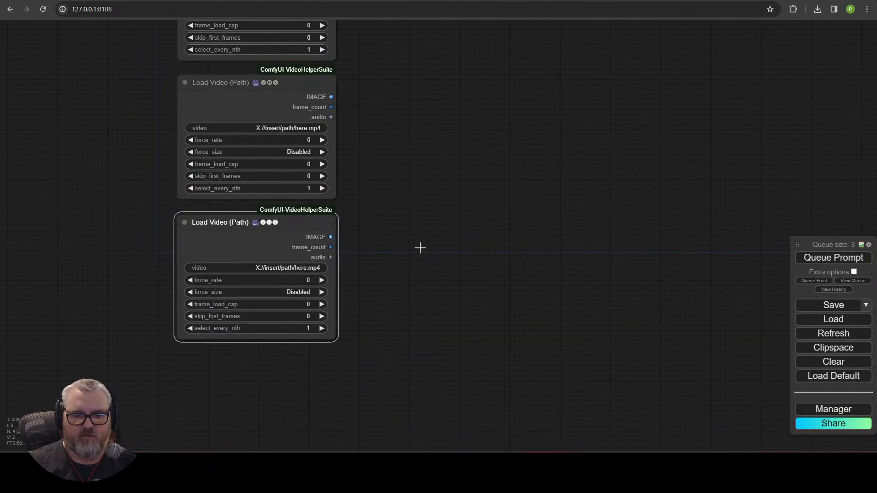
{"action": "key", "text": "ctrl+v"}
{"action": "left_click_drag", "start_coordinate": [493, 242], "coordinate": [219, 363]}
Step: Frame the five-loader stack and drag a link from the top loader's IMAGE output
{"action": "scroll", "coordinate": [461, 269], "scroll_direction": "down", "scroll_amount": 3}
{"action": "left_click_drag", "start_coordinate": [486, 256], "coordinate": [410, 337]}
{"action": "scroll", "coordinate": [392, 281], "scroll_direction": "down", "scroll_amount": 1}
{"action": "left_click_drag", "start_coordinate": [392, 280], "coordinate": [347, 368]}
{"action": "left_click_drag", "start_coordinate": [254, 127], "coordinate": [343, 129]}
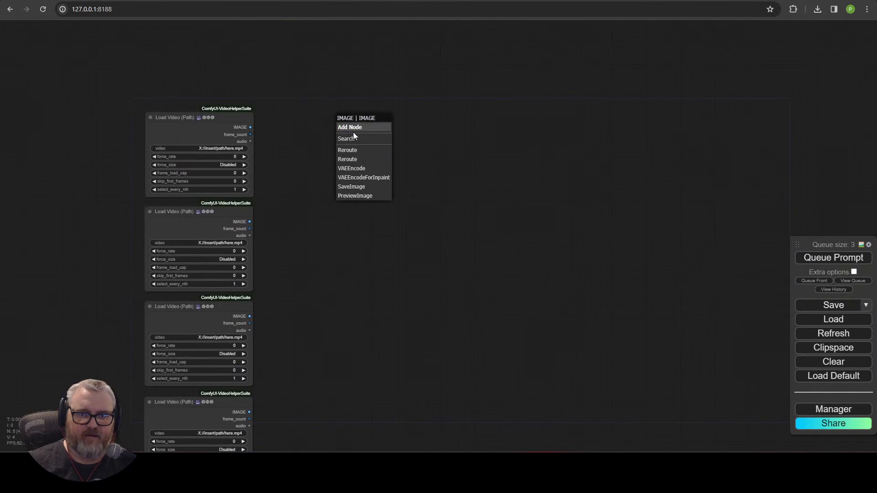
Step: Attach an ImageCombine node to the first video and wire the second video into image_2
{"action": "left_click", "coordinate": [361, 139]}
{"action": "type", "text": "imagecom"}
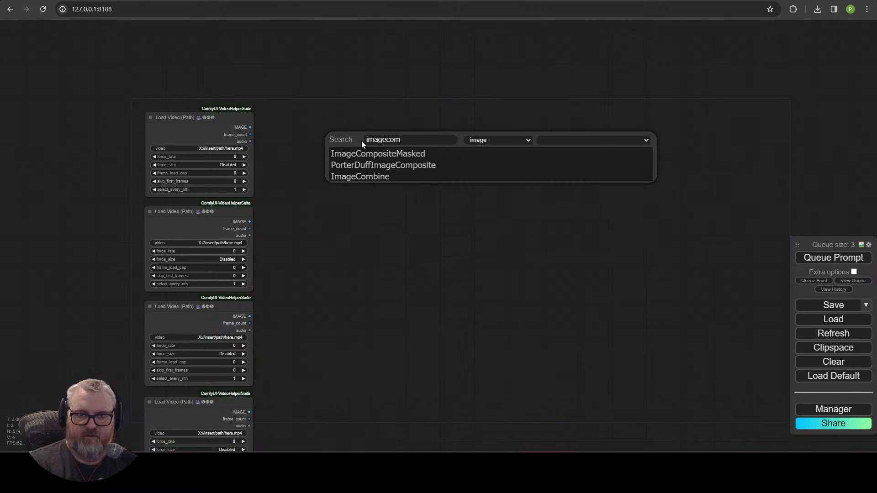
{"action": "left_click", "coordinate": [381, 176]}
{"action": "mouse_move", "coordinate": [385, 138]}
{"action": "left_mouse_down"}
{"action": "mouse_move", "coordinate": [371, 114]}
{"action": "mouse_move", "coordinate": [373, 130]}
{"action": "left_mouse_up"}
{"action": "left_click_drag", "start_coordinate": [251, 222], "coordinate": [354, 144]}
{"action": "left_click_drag", "start_coordinate": [415, 140], "coordinate": [389, 141]}
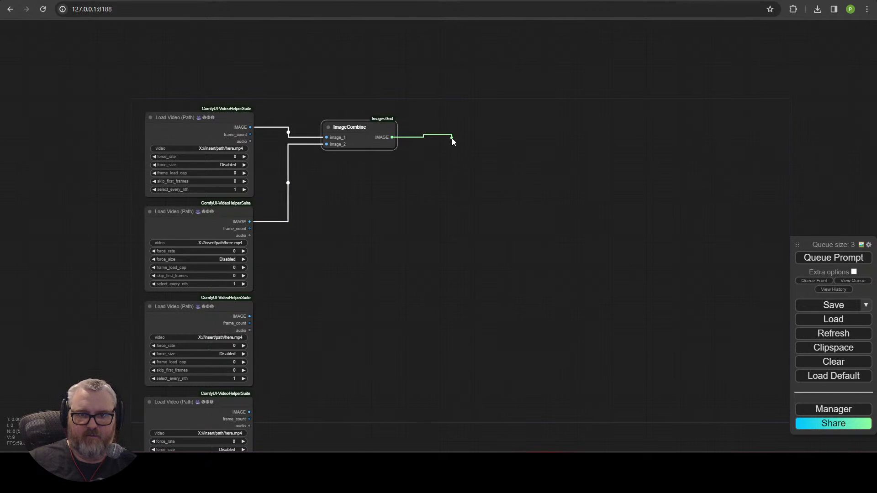
Step: Duplicate ImageCombine twice, chaining the first into the second and feeding it the third clip
{"action": "left_click_drag", "start_coordinate": [453, 139], "coordinate": [424, 127]}
{"action": "left_click", "coordinate": [477, 151]}
{"action": "left_click", "coordinate": [374, 124]}
{"action": "key", "text": "ctrl+c"}
{"action": "key", "text": "ctrl+v"}
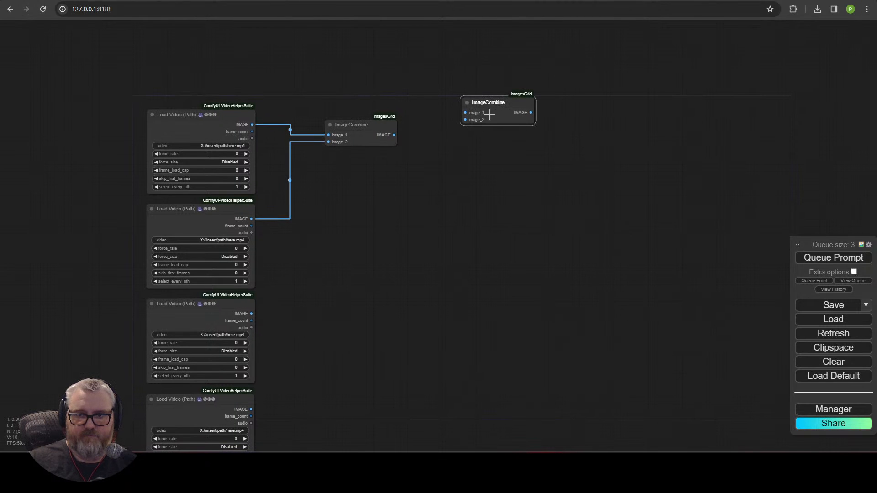
{"action": "left_click_drag", "start_coordinate": [490, 114], "coordinate": [457, 130]}
{"action": "key", "text": "ctrl+v"}
{"action": "left_click_drag", "start_coordinate": [594, 121], "coordinate": [553, 121]}
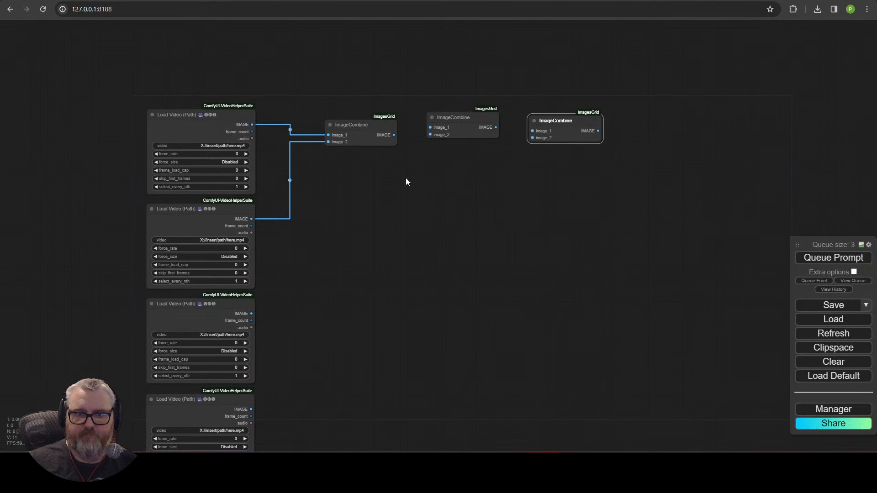
{"action": "left_click_drag", "start_coordinate": [394, 135], "coordinate": [430, 128]}
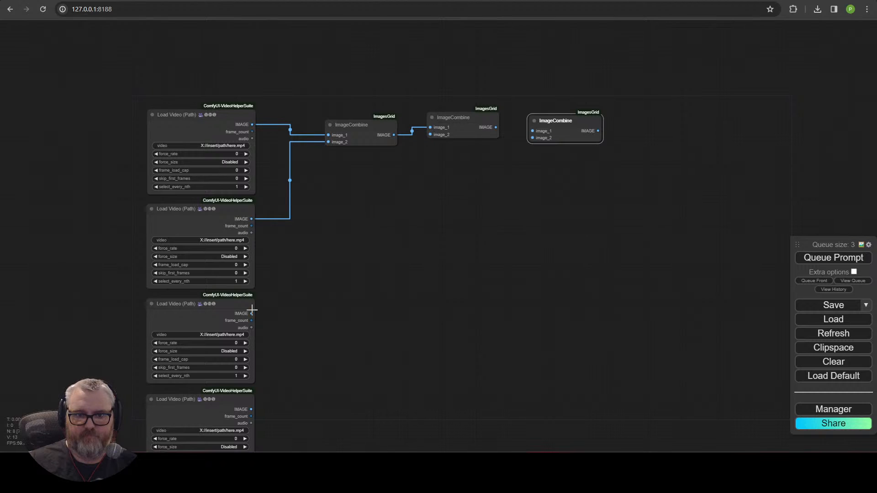
{"action": "left_click_drag", "start_coordinate": [252, 311], "coordinate": [391, 106]}
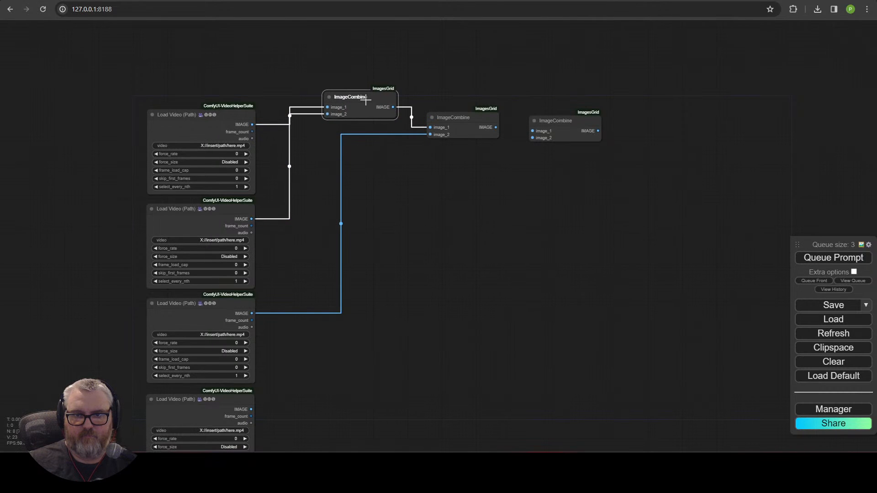
Step: Chain the second combine into the third and feed it the fourth clip
{"action": "left_click_drag", "start_coordinate": [480, 120], "coordinate": [465, 125]}
{"action": "left_click_drag", "start_coordinate": [568, 124], "coordinate": [547, 141]}
{"action": "left_click_drag", "start_coordinate": [481, 133], "coordinate": [509, 148]}
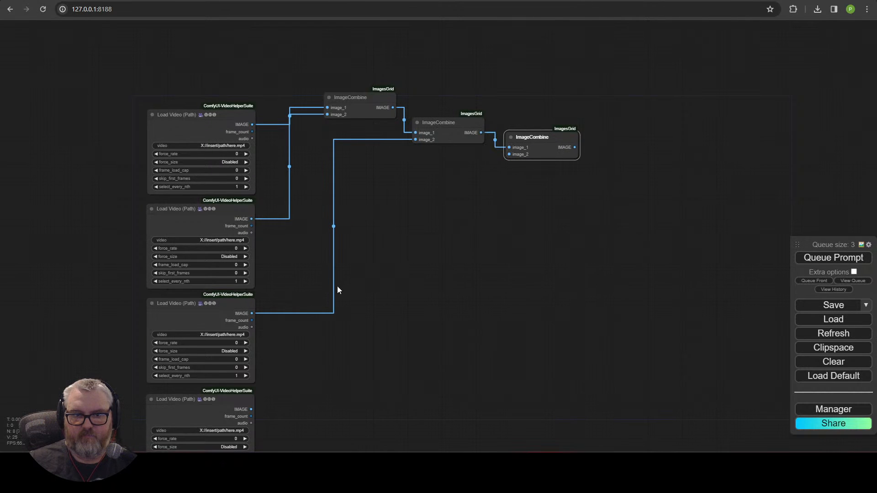
{"action": "left_click_drag", "start_coordinate": [254, 408], "coordinate": [509, 154]}
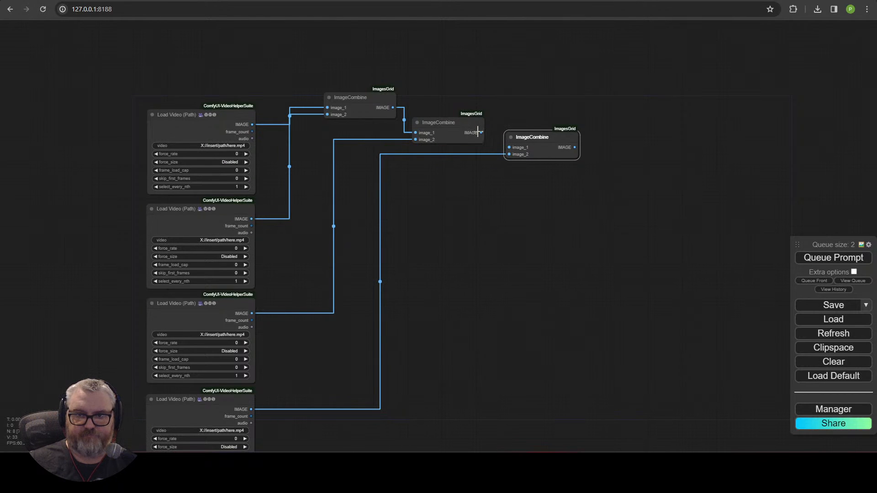
{"action": "left_click_drag", "start_coordinate": [478, 132], "coordinate": [509, 147]}
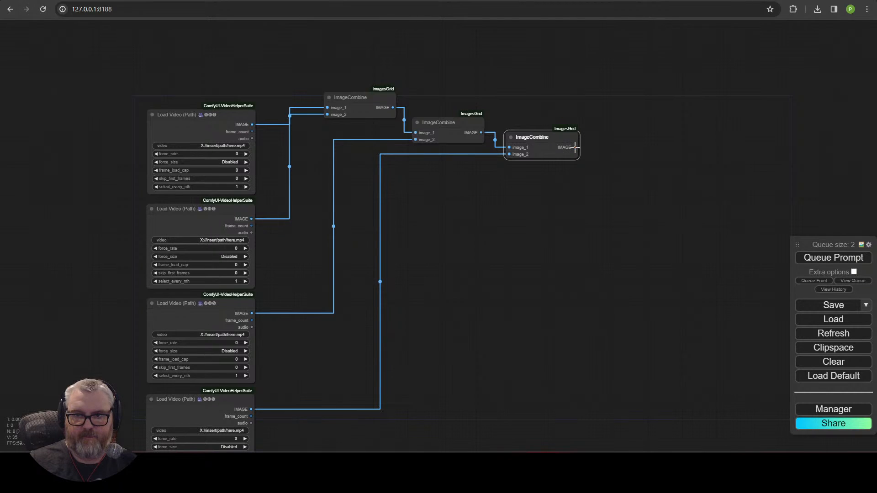
Step: Add a fourth ImageCombine off the third combine's output and feed it the fifth clip
{"action": "left_click_drag", "start_coordinate": [605, 160], "coordinate": [605, 160]}
{"action": "left_click", "coordinate": [634, 178]}
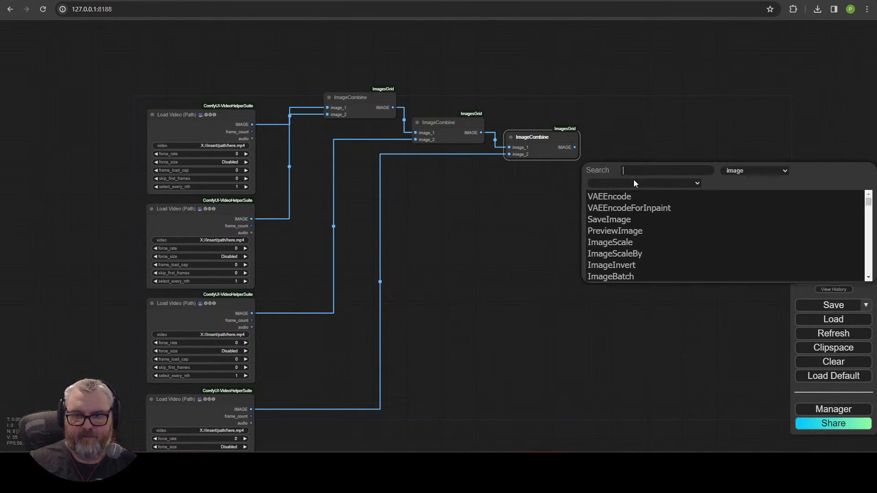
{"action": "type", "text": "imagecombin"}
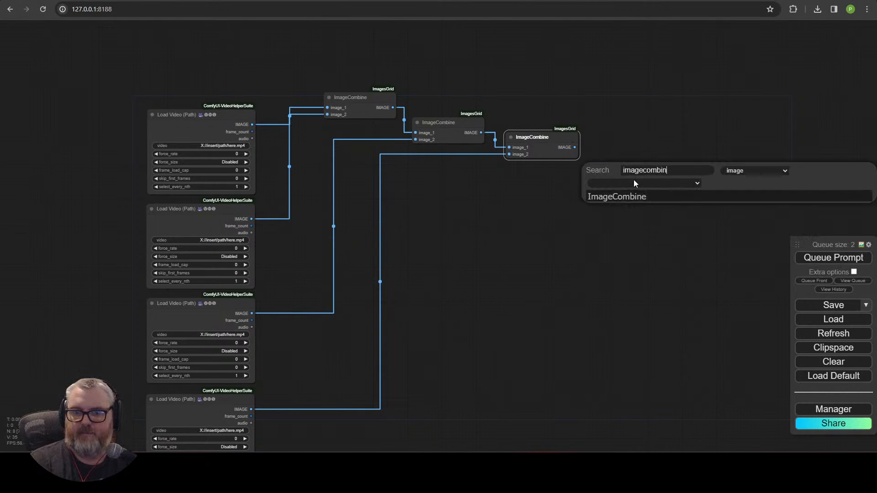
{"action": "left_click", "coordinate": [654, 194]}
{"action": "scroll", "coordinate": [501, 369], "scroll_direction": "down", "scroll_amount": 3}
{"action": "left_click_drag", "start_coordinate": [500, 369], "coordinate": [448, 273]}
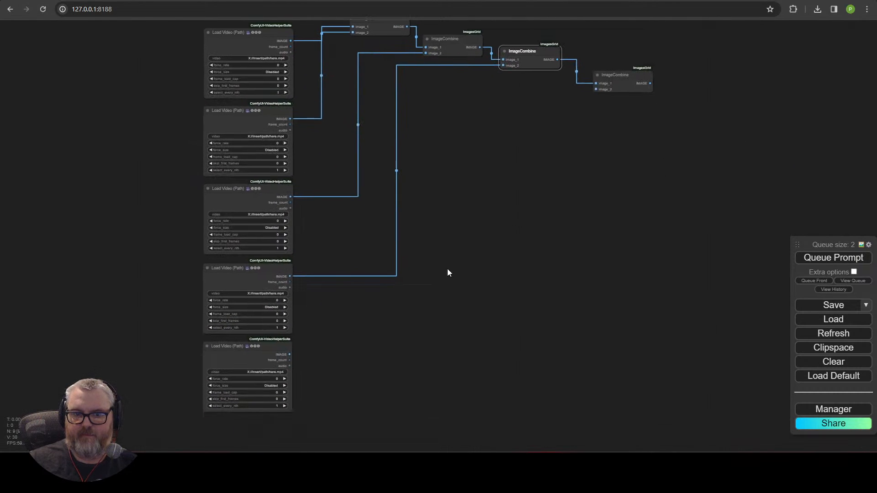
{"action": "left_click_drag", "start_coordinate": [288, 355], "coordinate": [596, 89]}
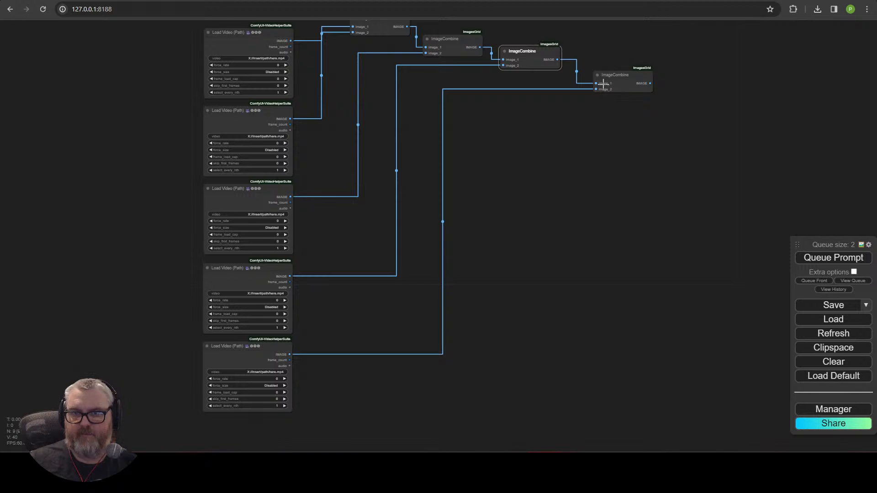
Step: Arrange the four combine nodes as a descending staircase beside their video loaders
{"action": "left_click_drag", "start_coordinate": [483, 157], "coordinate": [499, 211]}
{"action": "left_click_drag", "start_coordinate": [403, 73], "coordinate": [361, 142]}
{"action": "left_click_drag", "start_coordinate": [462, 101], "coordinate": [416, 172]}
{"action": "left_click_drag", "start_coordinate": [546, 104], "coordinate": [499, 317]}
{"action": "left_click_drag", "start_coordinate": [421, 172], "coordinate": [422, 252]}
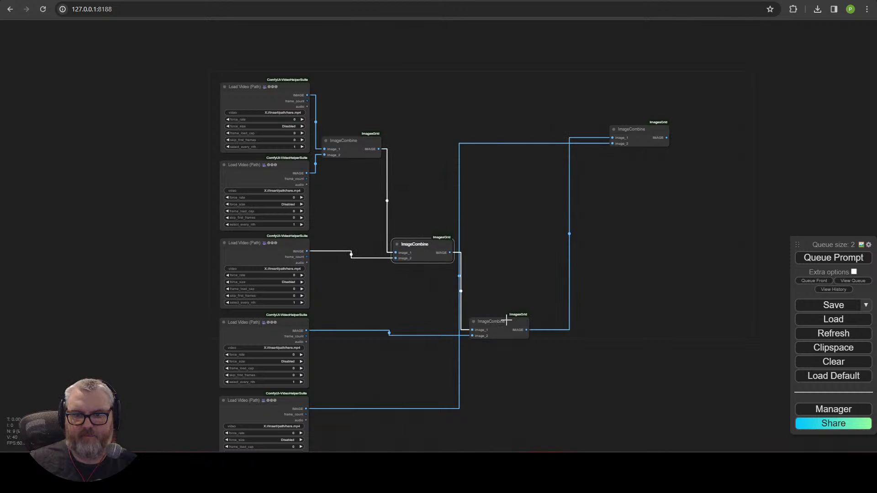
{"action": "left_click_drag", "start_coordinate": [506, 321], "coordinate": [506, 325]}
{"action": "left_click_drag", "start_coordinate": [644, 139], "coordinate": [621, 402]}
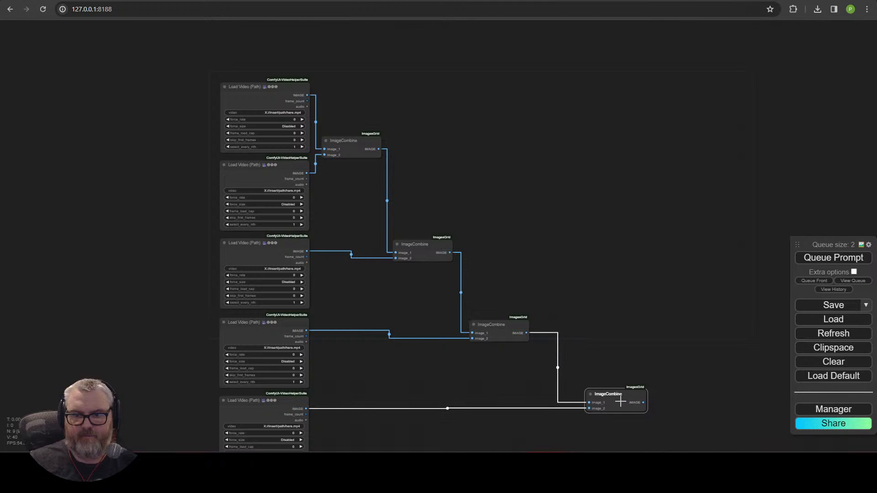
{"action": "left_click_drag", "start_coordinate": [500, 333], "coordinate": [502, 325]}
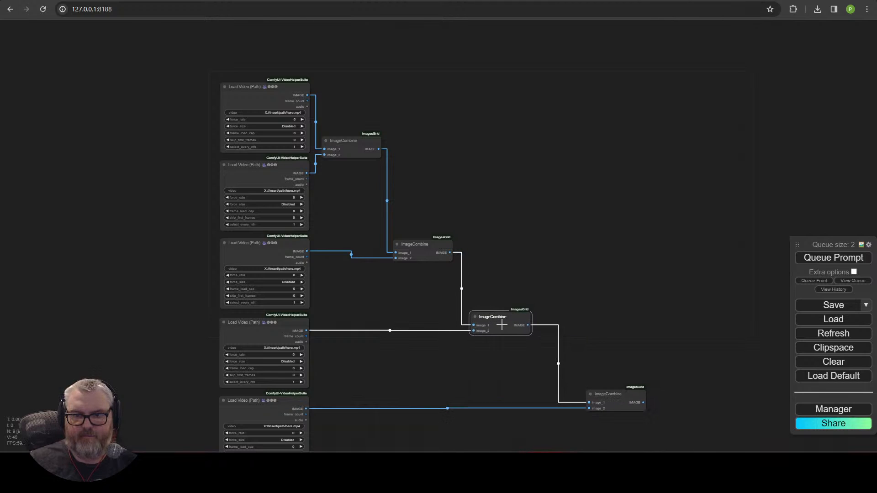
{"action": "left_click_drag", "start_coordinate": [435, 247], "coordinate": [441, 242]}
{"action": "left_click", "coordinate": [362, 148]}
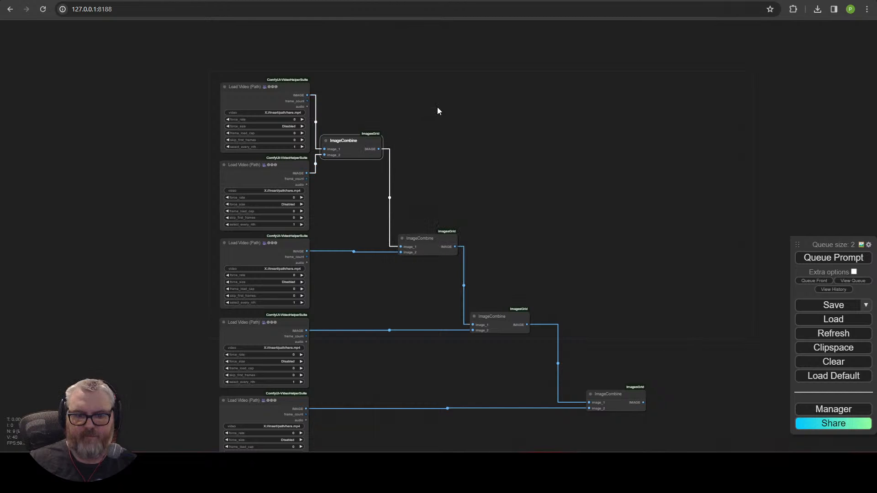
{"action": "left_click_drag", "start_coordinate": [364, 142], "coordinate": [371, 161]}
{"action": "left_click", "coordinate": [579, 254]}
Step: Check the top loaders and first two combine nodes' connections
{"action": "scroll", "coordinate": [579, 254], "scroll_direction": "down", "scroll_amount": 2}
{"action": "left_click_drag", "start_coordinate": [579, 254], "coordinate": [598, 247]}
{"action": "scroll", "coordinate": [495, 204], "scroll_direction": "up", "scroll_amount": 3}
{"action": "left_click", "coordinate": [246, 80]}
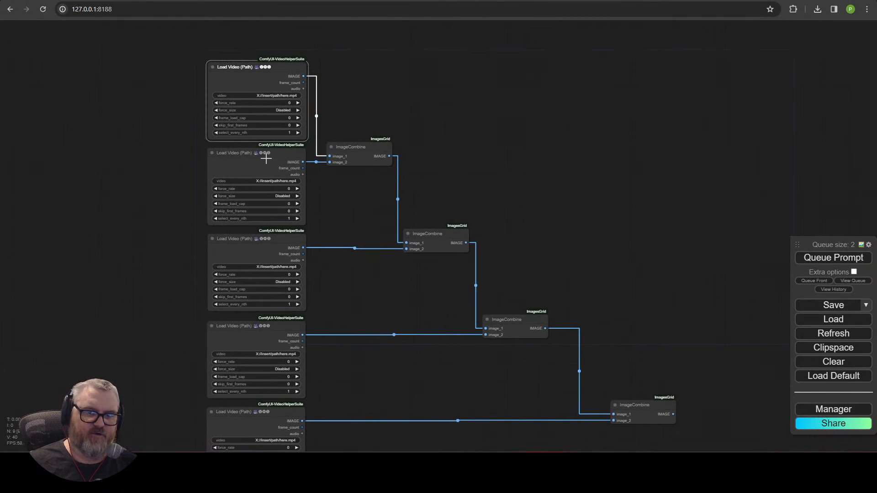
{"action": "left_click_drag", "start_coordinate": [263, 161], "coordinate": [264, 161]}
{"action": "left_click", "coordinate": [352, 155]}
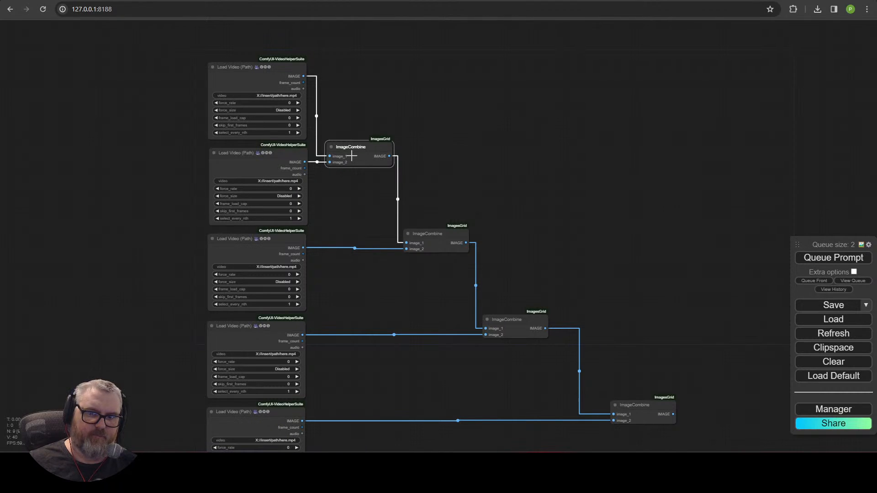
{"action": "left_click", "coordinate": [419, 238]}
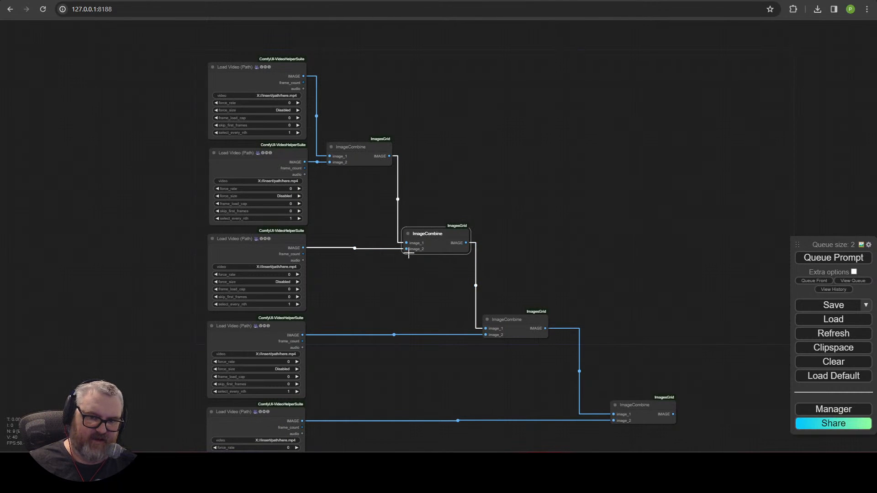
Step: Check the third and last combine nodes, then drag a link from the last combine's output
{"action": "scroll", "coordinate": [409, 254], "scroll_direction": "up", "scroll_amount": 6}
{"action": "left_click_drag", "start_coordinate": [439, 288], "coordinate": [274, 152]}
{"action": "left_click", "coordinate": [391, 232]}
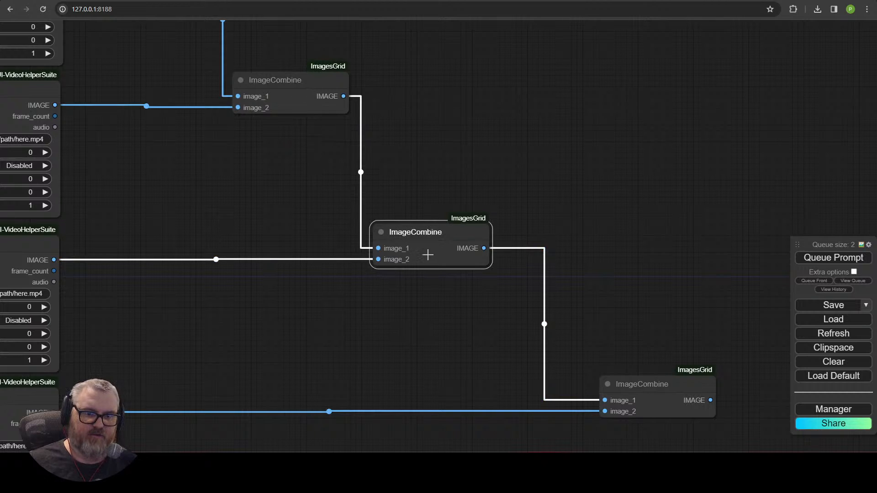
{"action": "left_click_drag", "start_coordinate": [482, 354], "coordinate": [310, 209]}
{"action": "left_click", "coordinate": [479, 245]}
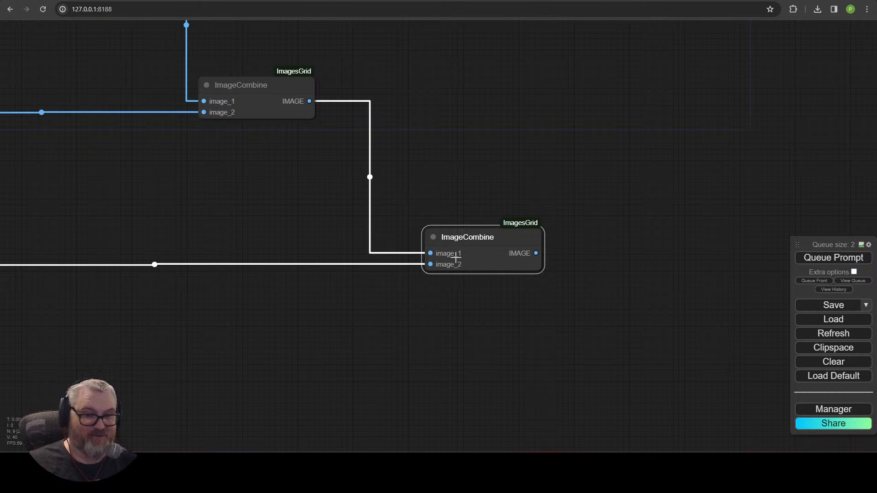
{"action": "left_click_drag", "start_coordinate": [619, 265], "coordinate": [478, 123]}
{"action": "scroll", "coordinate": [473, 279], "scroll_direction": "down", "scroll_amount": 7}
Step: Add a RIFE VFI node on the combined frames with rife49.pth and multiplier 3
{"action": "left_click", "coordinate": [500, 141]}
{"action": "type", "text": "rife"}
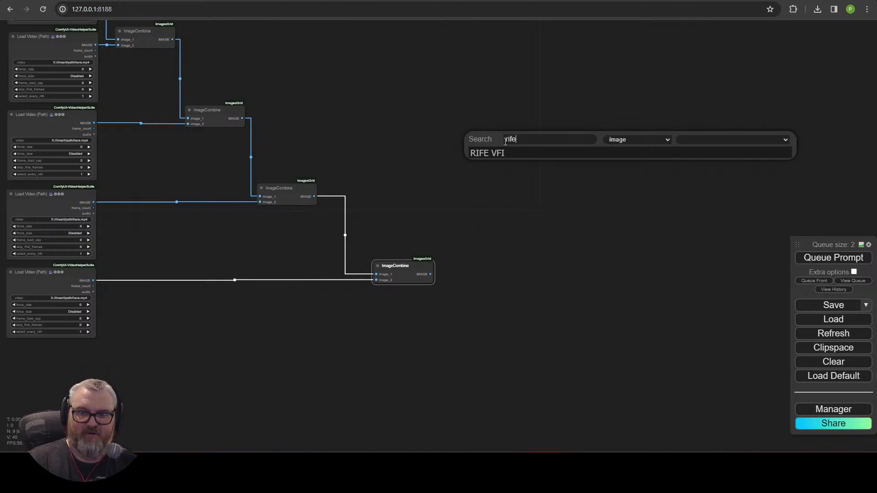
{"action": "key", "text": "Return"}
{"action": "scroll", "coordinate": [582, 127], "scroll_direction": "up", "scroll_amount": 9}
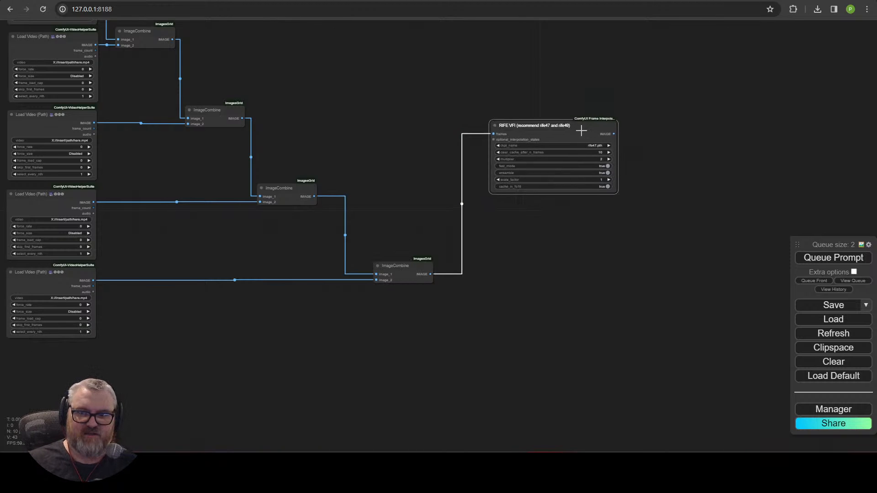
{"action": "left_click", "coordinate": [546, 93]}
{"action": "left_click", "coordinate": [562, 197]}
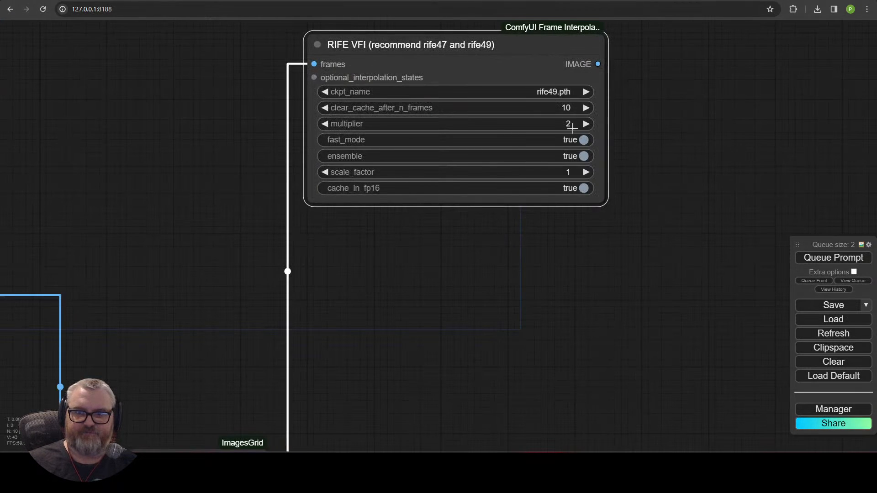
{"action": "left_click_drag", "start_coordinate": [637, 154], "coordinate": [636, 172]}
{"action": "scroll", "coordinate": [583, 240], "scroll_direction": "down", "scroll_amount": 5}
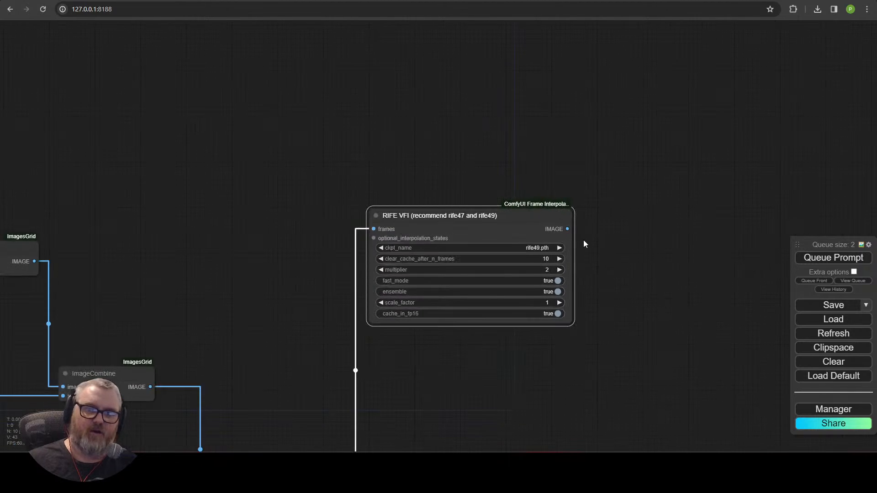
{"action": "left_click", "coordinate": [498, 181]}
Step: Frame the RIFE node and drag a new link from its output
{"action": "left_click_drag", "start_coordinate": [571, 199], "coordinate": [582, 159]}
{"action": "left_click_drag", "start_coordinate": [474, 284], "coordinate": [694, 278]}
{"action": "scroll", "coordinate": [553, 246], "scroll_direction": "down", "scroll_amount": 2}
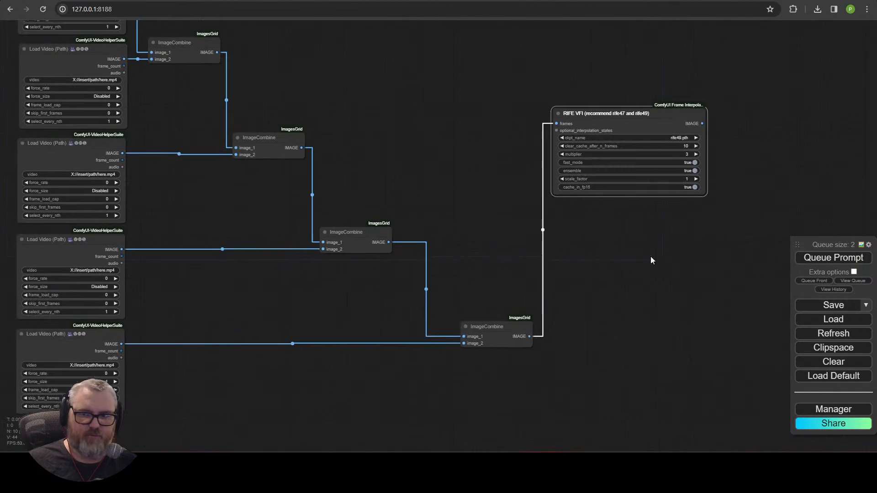
{"action": "left_click_drag", "start_coordinate": [650, 257], "coordinate": [570, 310]}
{"action": "left_click_drag", "start_coordinate": [623, 178], "coordinate": [652, 167]}
{"action": "left_click_drag", "start_coordinate": [716, 144], "coordinate": [717, 144]}
{"action": "left_click_drag", "start_coordinate": [623, 178], "coordinate": [661, 164]}
Step: Add a Video Combine node on the RIFE output and place it below RIFE
{"action": "left_click", "coordinate": [667, 179]}
{"action": "type", "text": "v"}
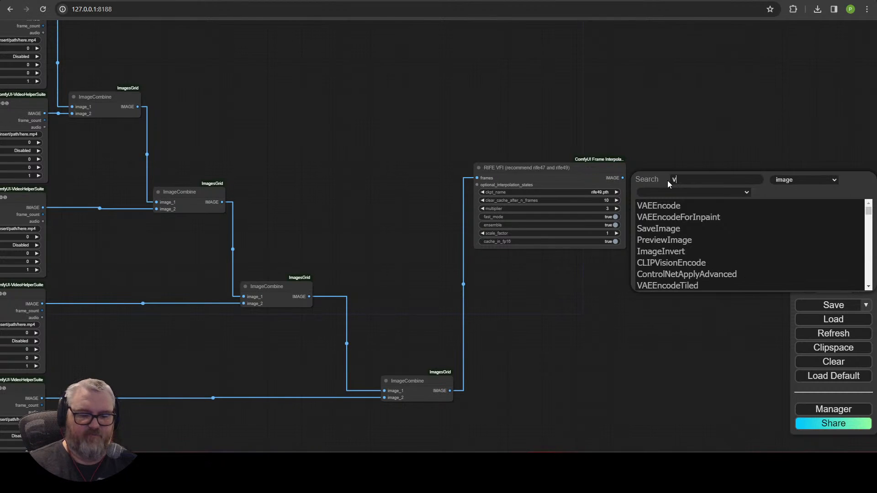
{"action": "type", "text": "ideocom"}
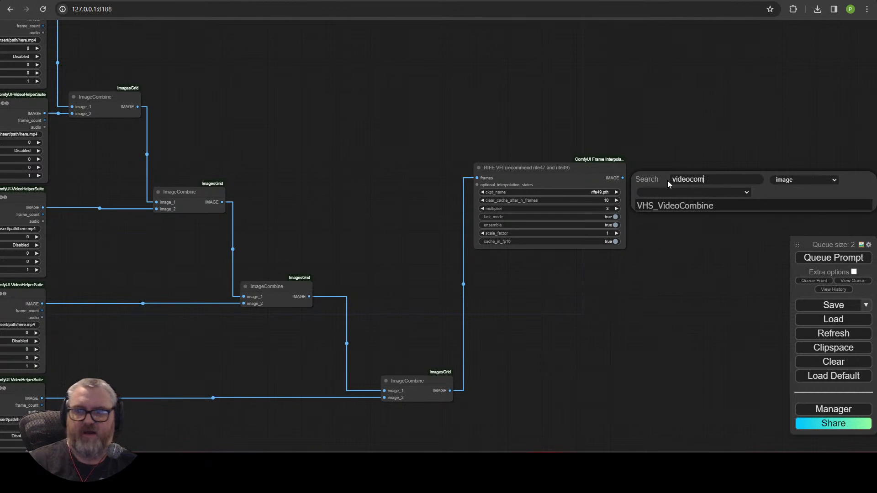
{"action": "left_click", "coordinate": [681, 206]}
{"action": "left_click_drag", "start_coordinate": [734, 178], "coordinate": [606, 195]}
{"action": "scroll", "coordinate": [567, 289], "scroll_direction": "up", "scroll_amount": 6}
Step: Keep the frame rate at 30 and set the filename prefix to 'SVD-FinalStitch'
{"action": "left_click", "coordinate": [614, 226]}
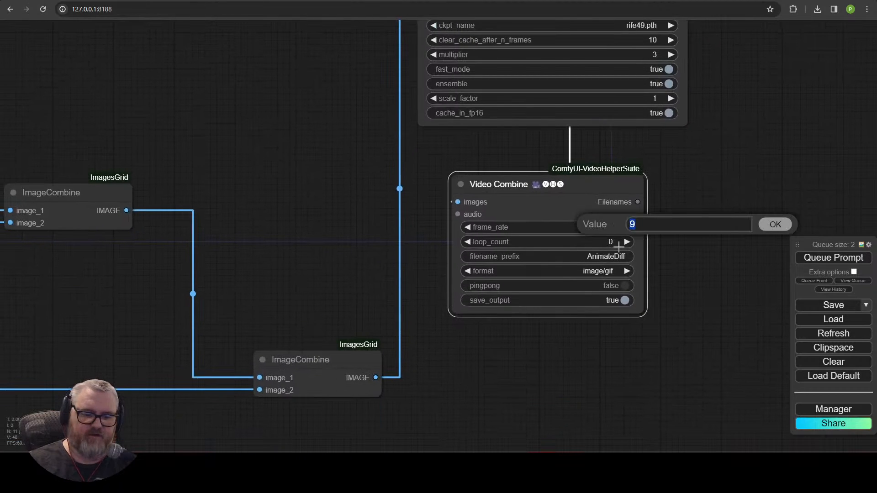
{"action": "key", "text": "Return"}
{"action": "left_click", "coordinate": [616, 259]}
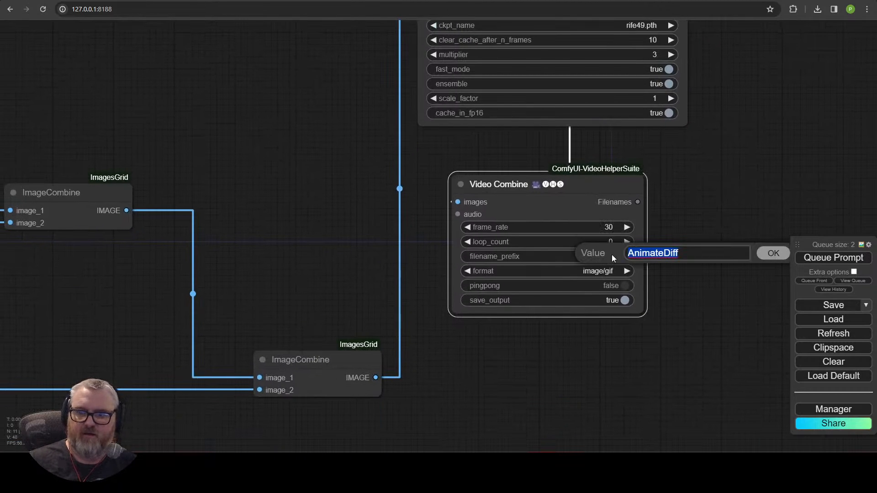
{"action": "type", "text": "Finat"}
{"action": "key", "text": "BackSpace"}
{"action": "key", "text": "BackSpace"}
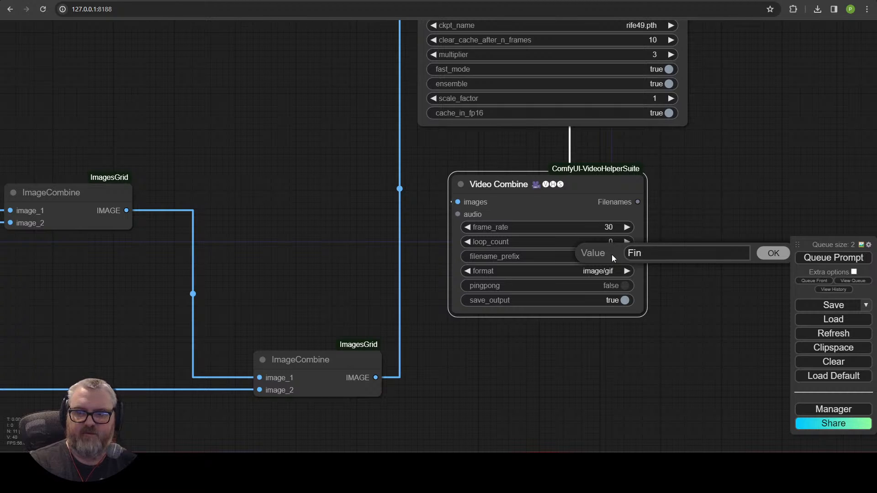
{"action": "type", "text": "alStitch"}
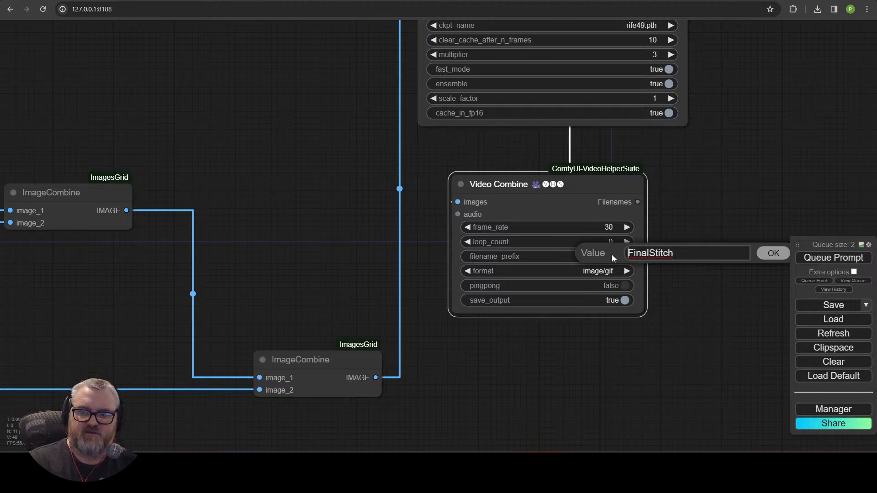
{"action": "key", "text": "Home"}
{"action": "type", "text": "SVD-"}
{"action": "key", "text": "Return"}
Step: Choose video/h265-mp4 as the output format and set crf to 18
{"action": "left_click", "coordinate": [608, 270]}
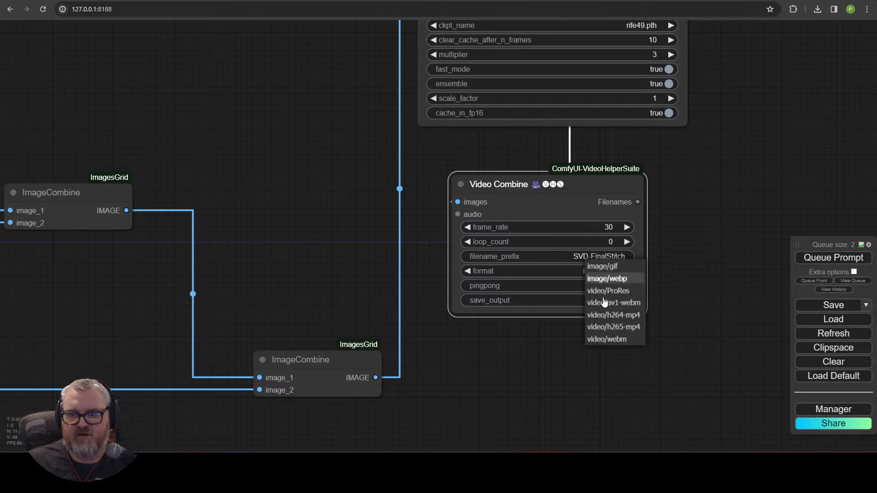
{"action": "left_click", "coordinate": [614, 328]}
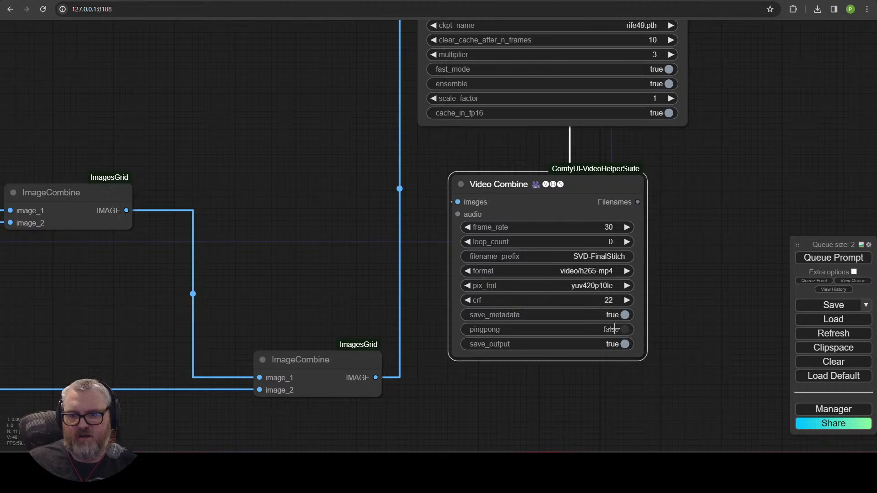
{"action": "left_click", "coordinate": [612, 300]}
{"action": "type", "text": "18"}
{"action": "key", "text": "Return"}
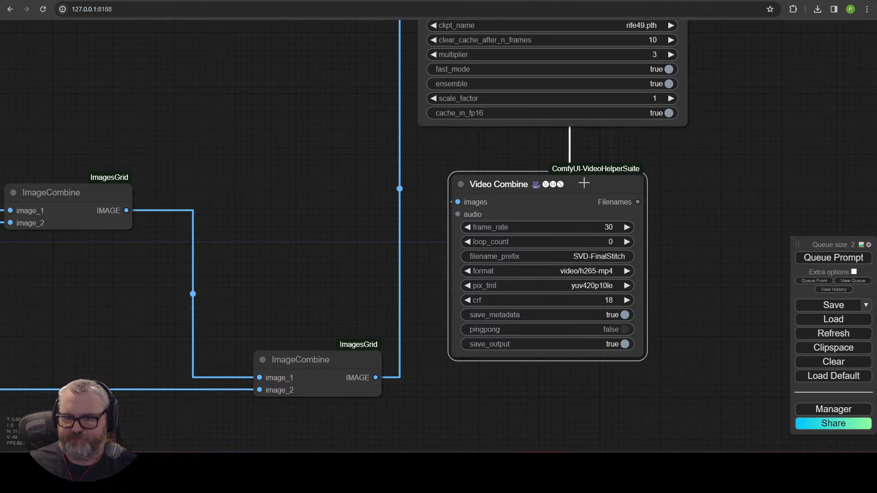
Step: Stack the four ImageCombine nodes one under another beside the Load Video nodes
{"action": "left_click_drag", "start_coordinate": [586, 182], "coordinate": [619, 153]}
{"action": "scroll", "coordinate": [405, 211], "scroll_direction": "down", "scroll_amount": 5}
{"action": "left_click_drag", "start_coordinate": [334, 207], "coordinate": [445, 314]}
{"action": "scroll", "coordinate": [555, 276], "scroll_direction": "down", "scroll_amount": 4}
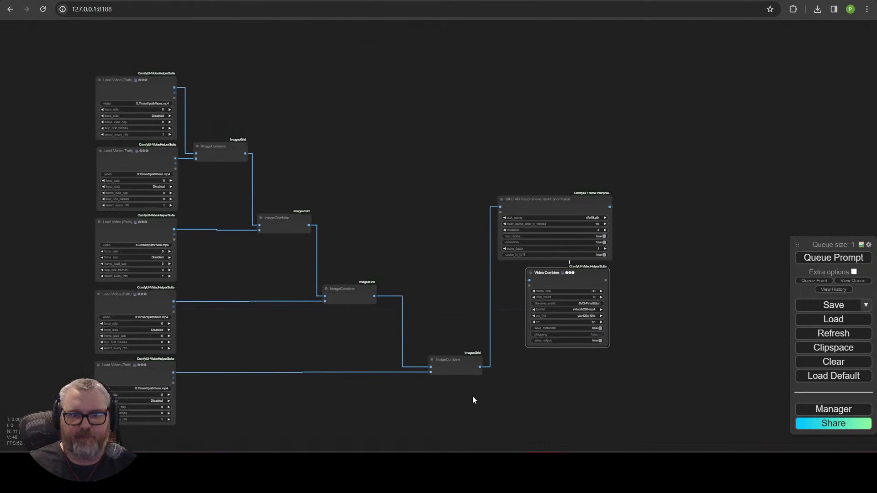
{"action": "left_click_drag", "start_coordinate": [218, 147], "coordinate": [213, 84]}
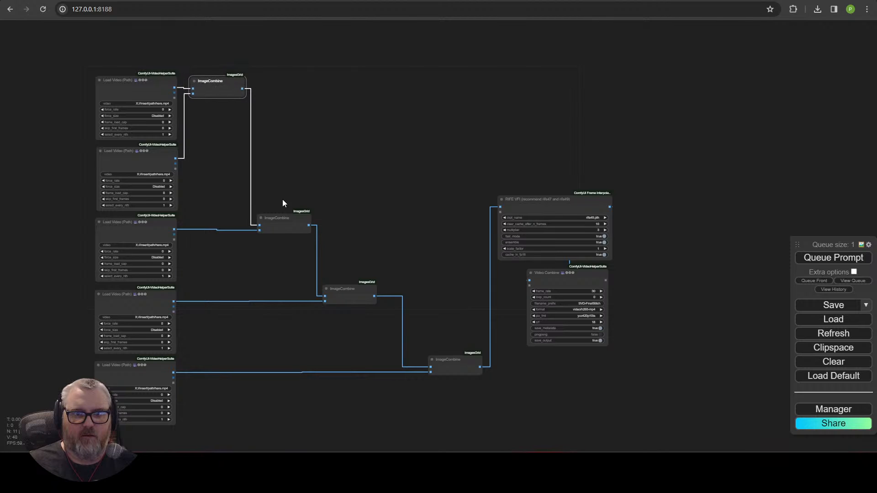
{"action": "left_click_drag", "start_coordinate": [283, 219], "coordinate": [217, 111]}
{"action": "left_click", "coordinate": [359, 287]}
{"action": "left_click_drag", "start_coordinate": [358, 287], "coordinate": [228, 132]}
{"action": "left_click_drag", "start_coordinate": [466, 354], "coordinate": [197, 178]}
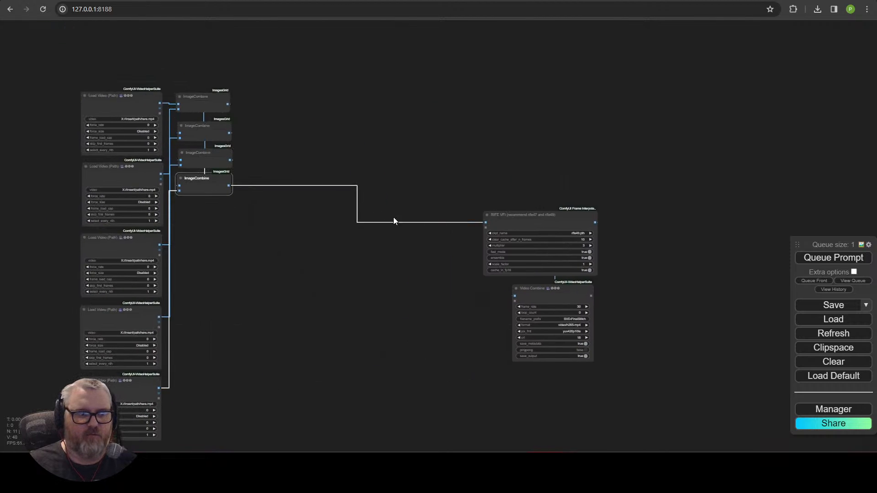
Step: Move RIFE VFI and Video Combine next to the ImageCombine stack and centre the compact graph
{"action": "left_click_drag", "start_coordinate": [471, 178], "coordinate": [594, 352]}
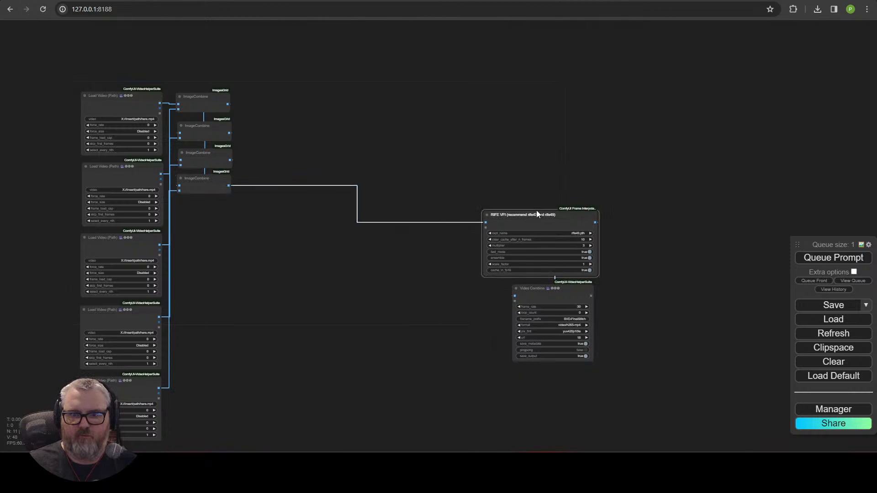
{"action": "left_click_drag", "start_coordinate": [536, 212], "coordinate": [298, 87]}
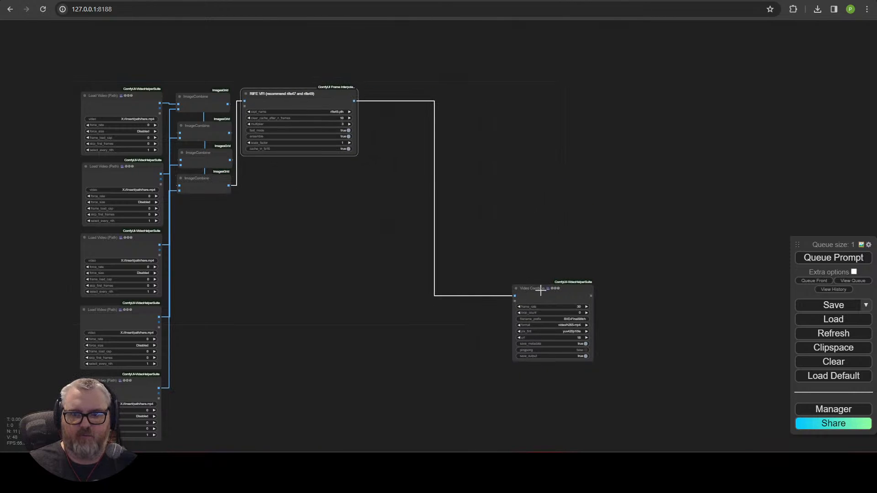
{"action": "left_click_drag", "start_coordinate": [540, 290], "coordinate": [307, 159]}
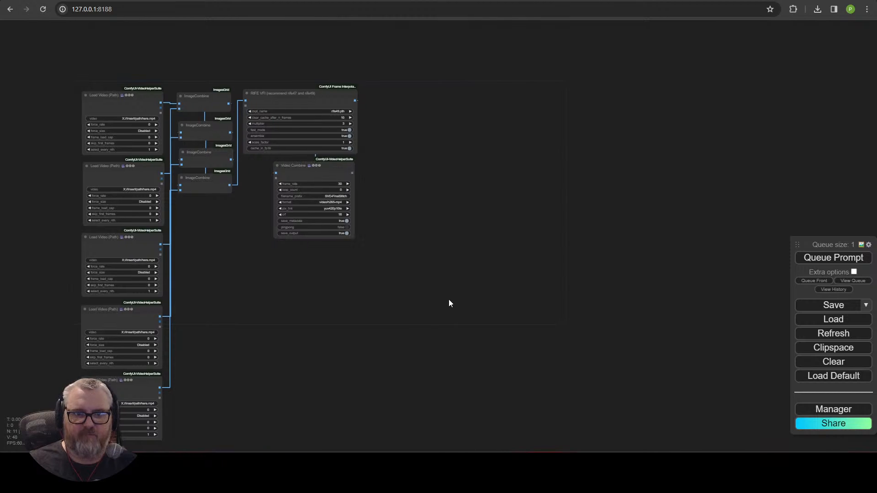
{"action": "left_click_drag", "start_coordinate": [449, 300], "coordinate": [540, 272]}
{"action": "scroll", "coordinate": [541, 276], "scroll_direction": "up", "scroll_amount": 2}
{"action": "left_click_drag", "start_coordinate": [454, 280], "coordinate": [574, 289]}
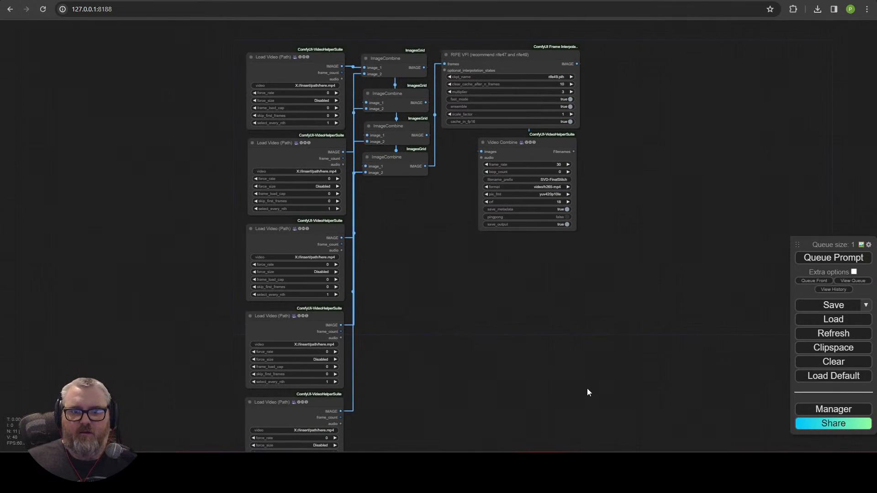
{"action": "scroll", "coordinate": [588, 389], "scroll_direction": "up", "scroll_amount": 4}
{"action": "left_click_drag", "start_coordinate": [493, 217], "coordinate": [626, 432]}
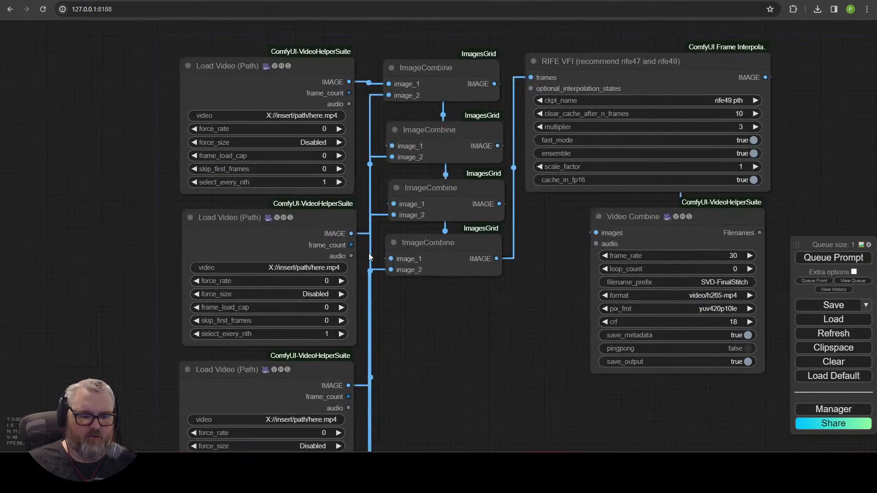
Step: Open ComfyUI's output\mrbean folder through a Run prompt path starting c:\ai
{"action": "key", "text": "super+r"}
{"action": "type", "text": "c:\\ai"}
{"action": "key", "text": "Down"}
{"action": "key", "text": "Down"}
{"action": "key", "text": "Down"}
{"action": "key", "text": "Down"}
{"action": "key", "text": "Down"}
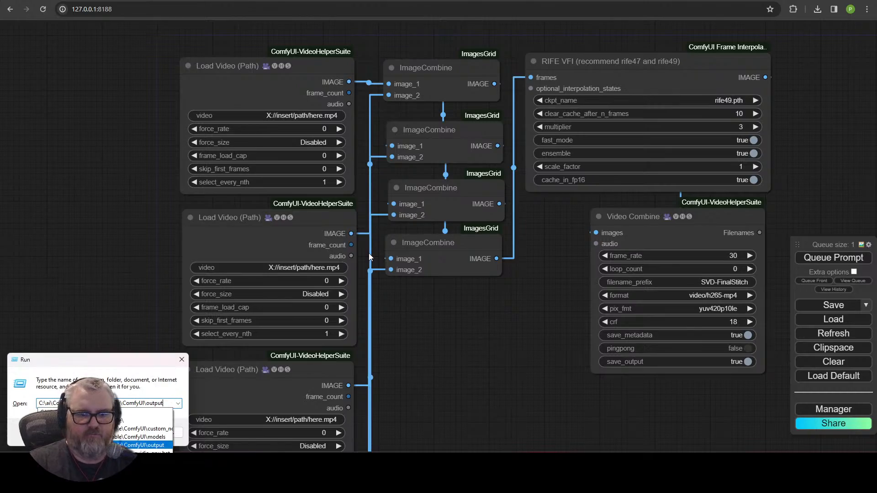
{"action": "key", "text": "Return"}
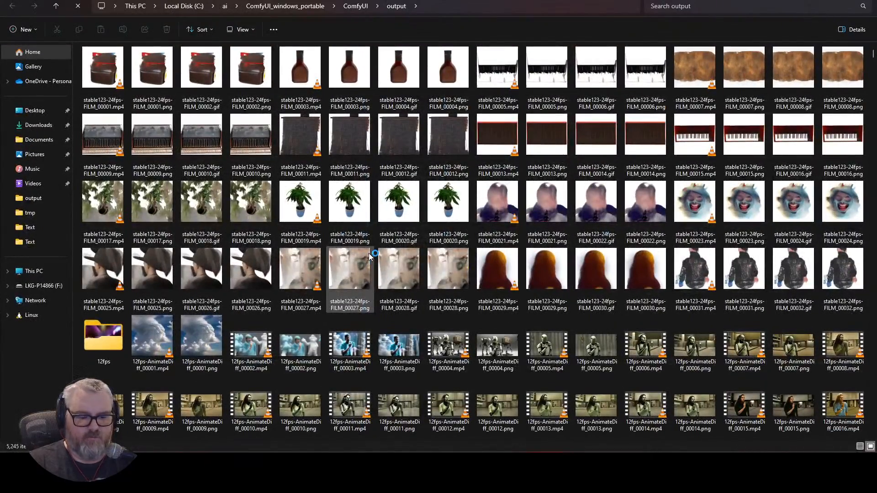
{"action": "key", "text": "Right"}
{"action": "key", "text": "Right"}
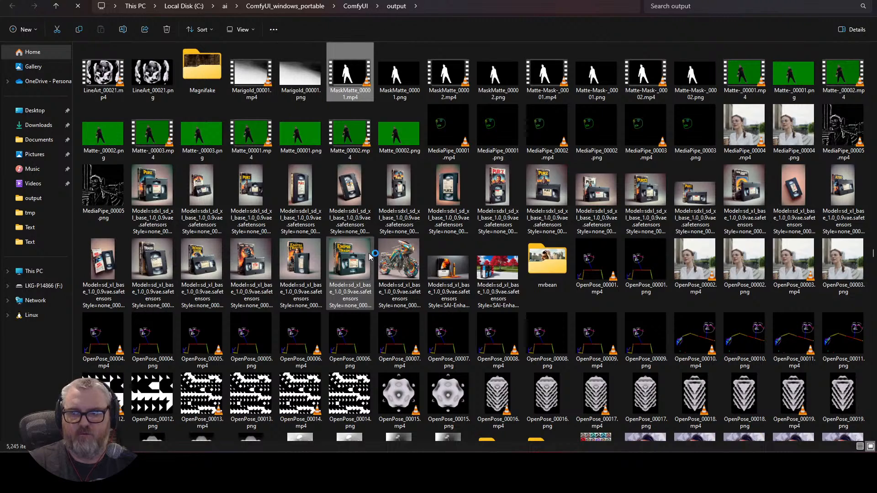
{"action": "key", "text": "Down"}
{"action": "key", "text": "Down"}
{"action": "key", "text": "Down"}
{"action": "key", "text": "Right"}
{"action": "key", "text": "Right"}
{"action": "key", "text": "Right"}
{"action": "key", "text": "Return"}
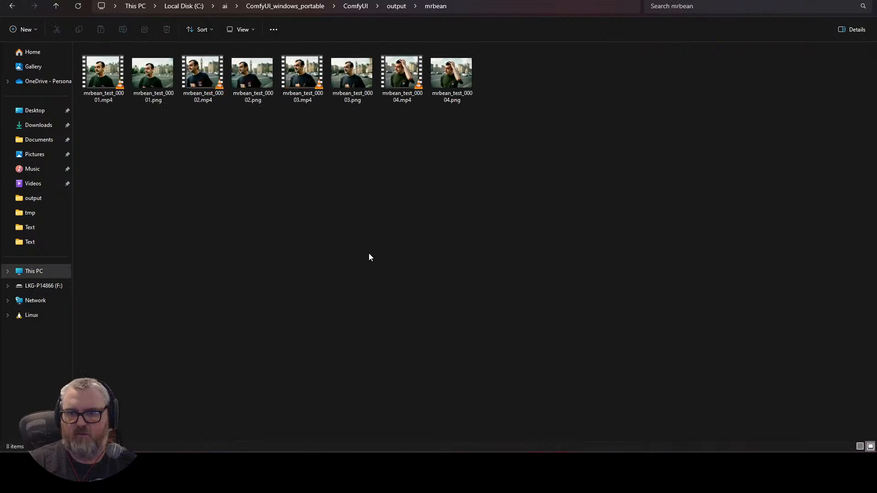
Step: Switch the mrbean folder to Details view showing dates, types and sizes
{"action": "right_click", "coordinate": [485, 215]}
{"action": "mouse_move", "coordinate": [508, 224]}
{"action": "left_click", "coordinate": [675, 298]}
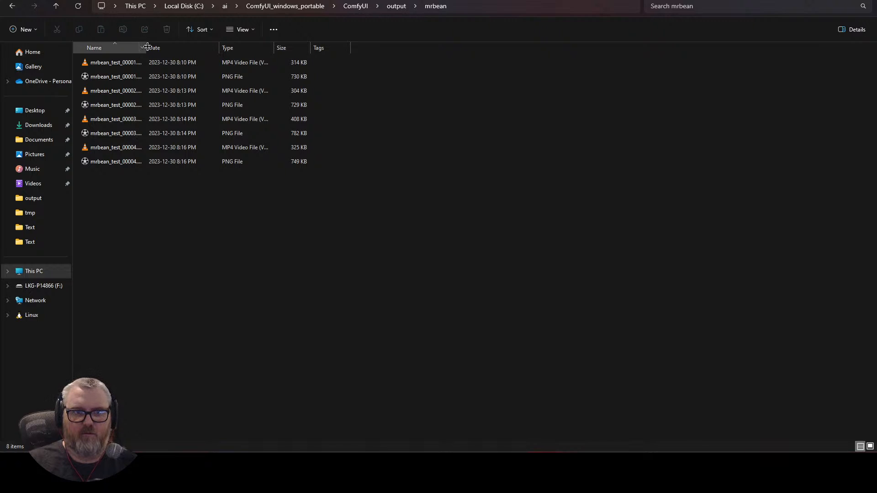
Step: Widen the Name column and paste mrbean_test_00001.mp4's path into the first Load Video node
{"action": "left_click_drag", "start_coordinate": [147, 46], "coordinate": [174, 46]}
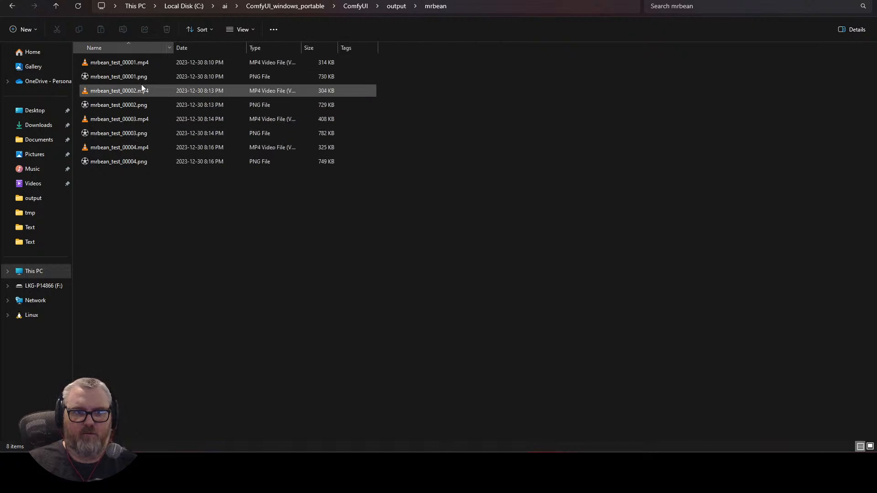
{"action": "right_click", "coordinate": [142, 65]}
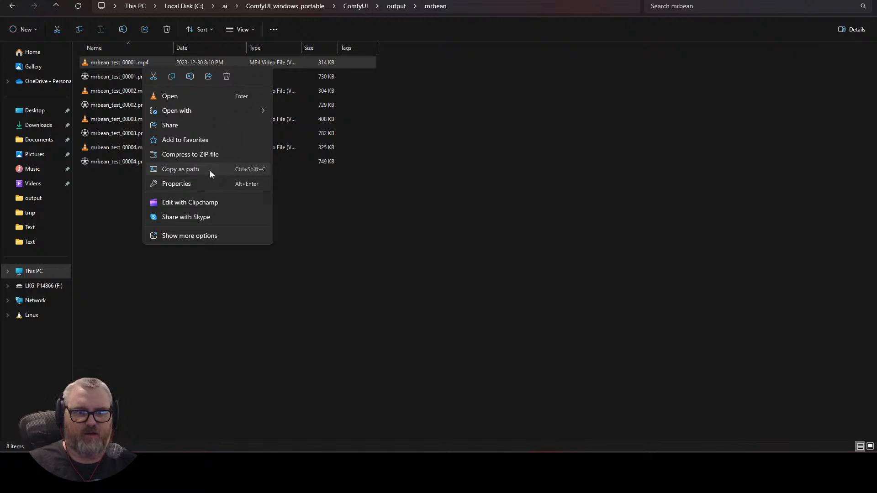
{"action": "left_click", "coordinate": [210, 169]}
{"action": "key", "text": "alt+Tab"}
{"action": "left_click", "coordinate": [246, 116]}
{"action": "key", "text": "ctrl+a"}
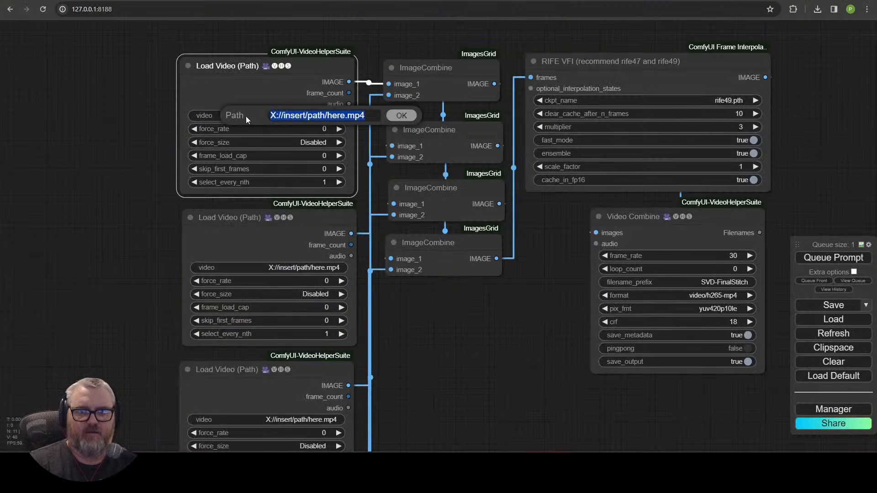
{"action": "key", "text": "ctrl+v"}
{"action": "key", "text": "Return"}
Step: Paste mrbean_test_00002.mp4's path into the second Load Video node
{"action": "key", "text": "alt+Tab"}
{"action": "right_click", "coordinate": [133, 90]}
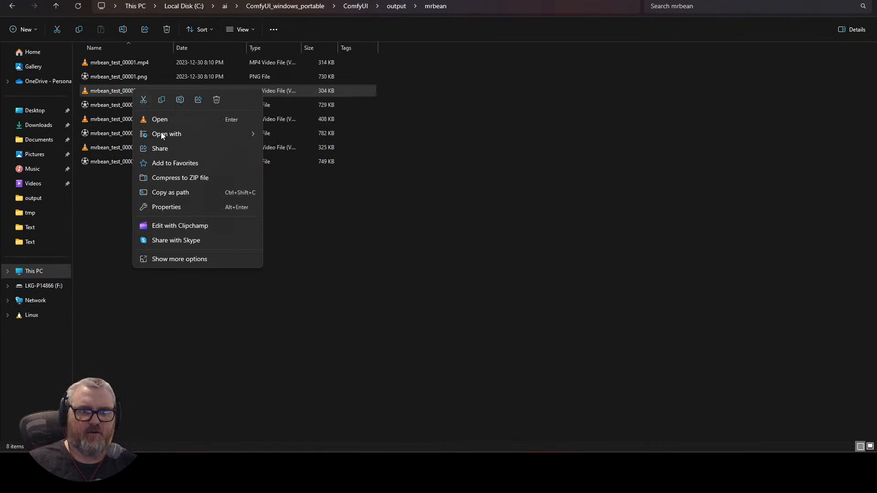
{"action": "left_click", "coordinate": [180, 194]}
{"action": "key", "text": "alt+Tab"}
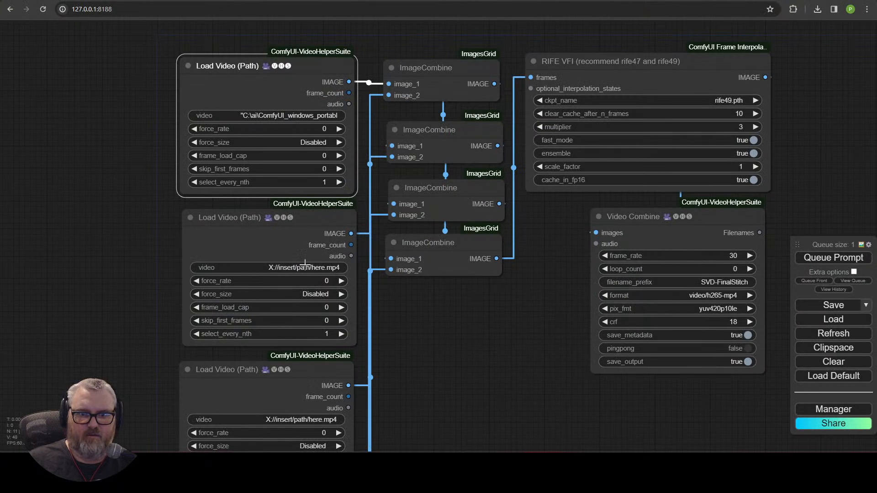
{"action": "left_click", "coordinate": [304, 267]}
{"action": "key", "text": "ctrl+a"}
{"action": "key", "text": "ctrl+v"}
{"action": "key", "text": "Return"}
Step: Paste mrbean_test_00003.mp4's path into the third Load Video node
{"action": "key", "text": "alt+Tab"}
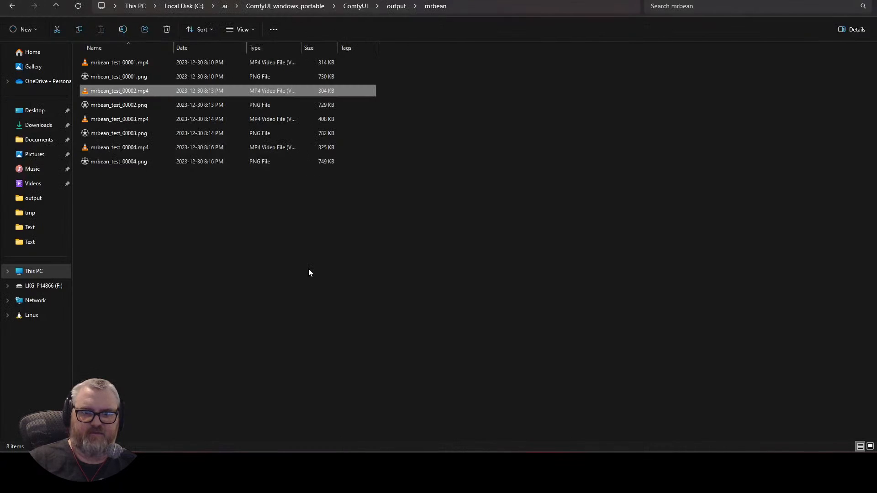
{"action": "right_click", "coordinate": [132, 120]}
{"action": "left_click", "coordinate": [173, 226]}
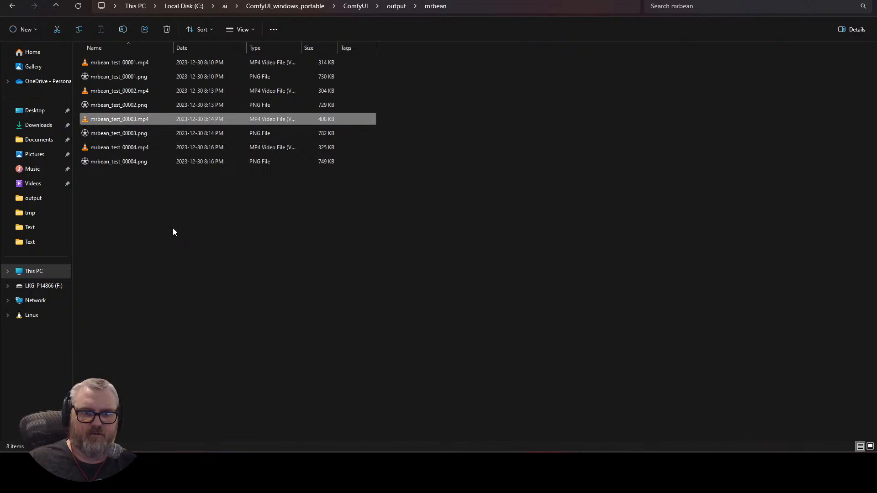
{"action": "key", "text": "alt+Tab"}
{"action": "left_click", "coordinate": [314, 420]}
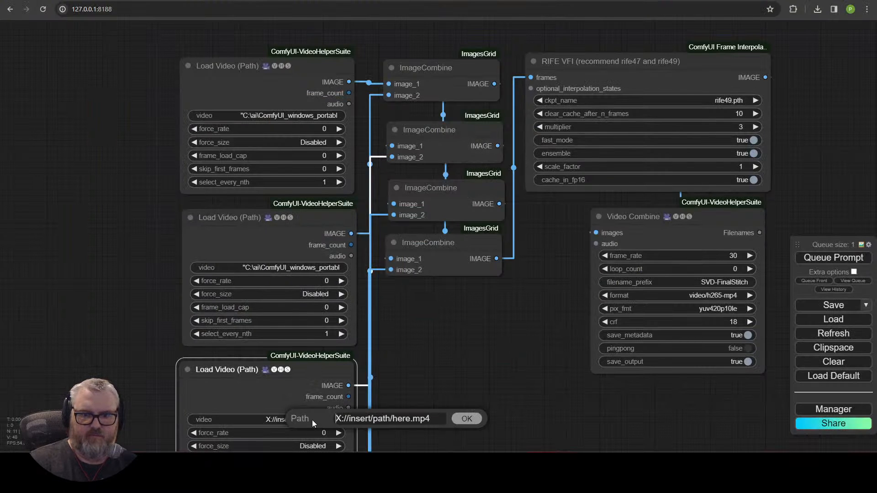
{"action": "key", "text": "ctrl+a"}
{"action": "key", "text": "ctrl+v"}
{"action": "key", "text": "Return"}
Step: Paste mrbean_test_00004.mp4's path into the fourth Load Video node
{"action": "key", "text": "alt+Tab"}
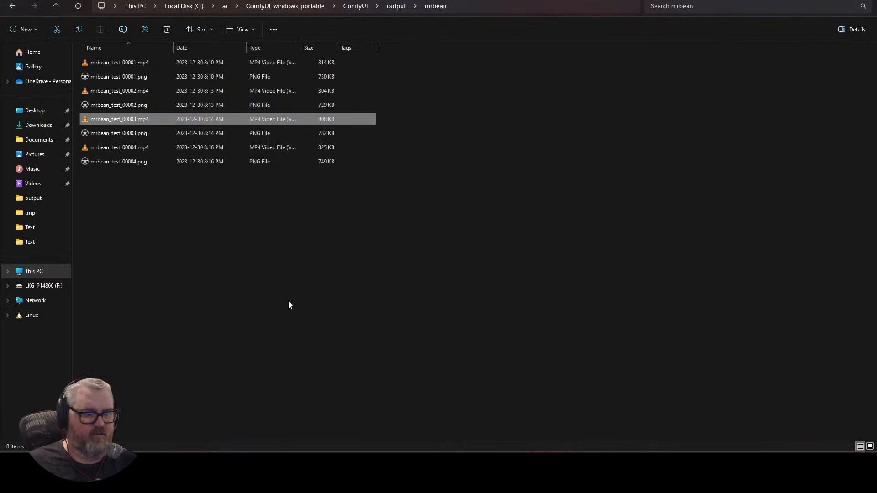
{"action": "right_click", "coordinate": [120, 150]}
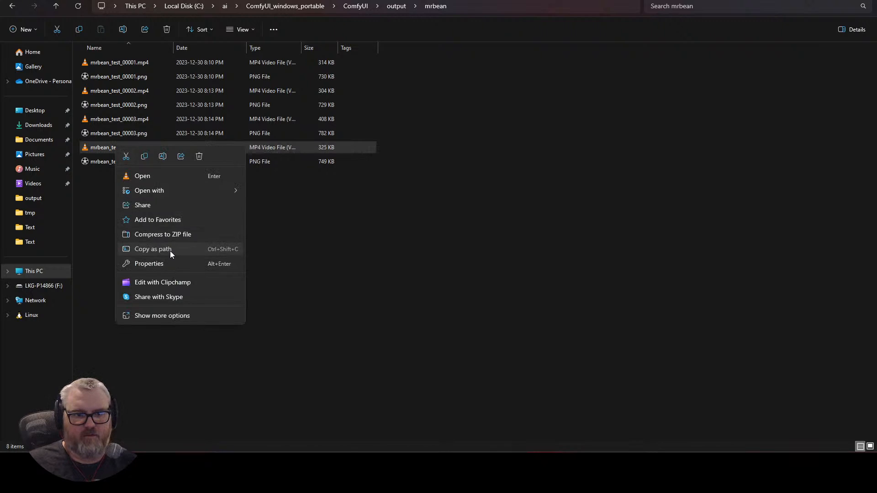
{"action": "left_click", "coordinate": [170, 251]}
{"action": "key", "text": "alt+Tab"}
{"action": "scroll", "coordinate": [372, 212], "scroll_direction": "down", "scroll_amount": 2}
{"action": "scroll", "coordinate": [258, 293], "scroll_direction": "up", "scroll_amount": 5}
{"action": "left_click", "coordinate": [286, 280]}
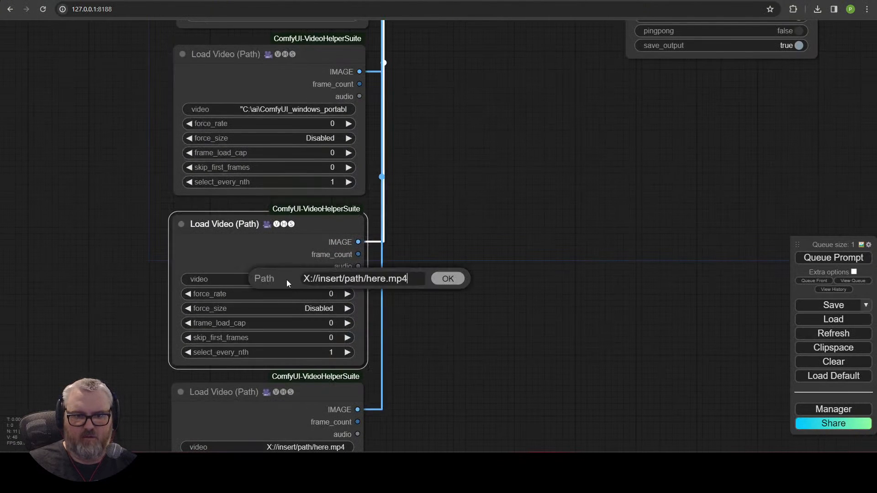
{"action": "key", "text": "ctrl+a"}
{"action": "key", "text": "ctrl+v"}
{"action": "key", "text": "Return"}
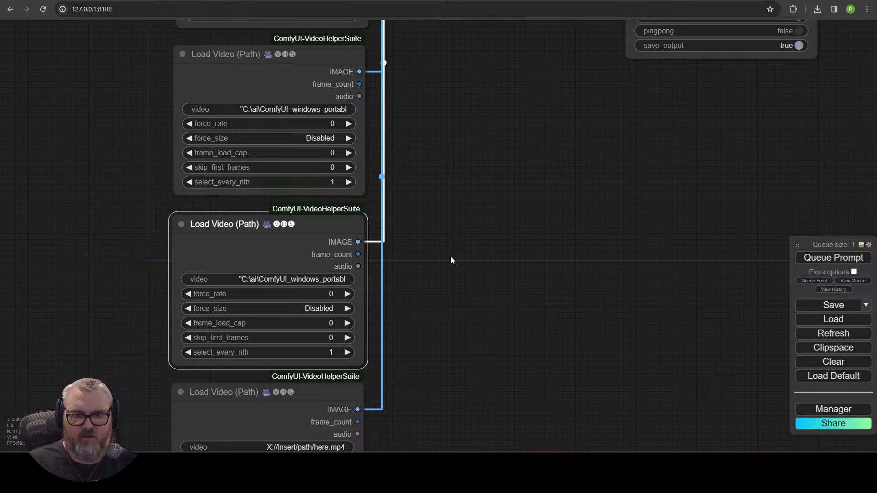
Step: Turn on pingpong in the Video Combine node while the workflow runs
{"action": "left_click", "coordinate": [427, 279]}
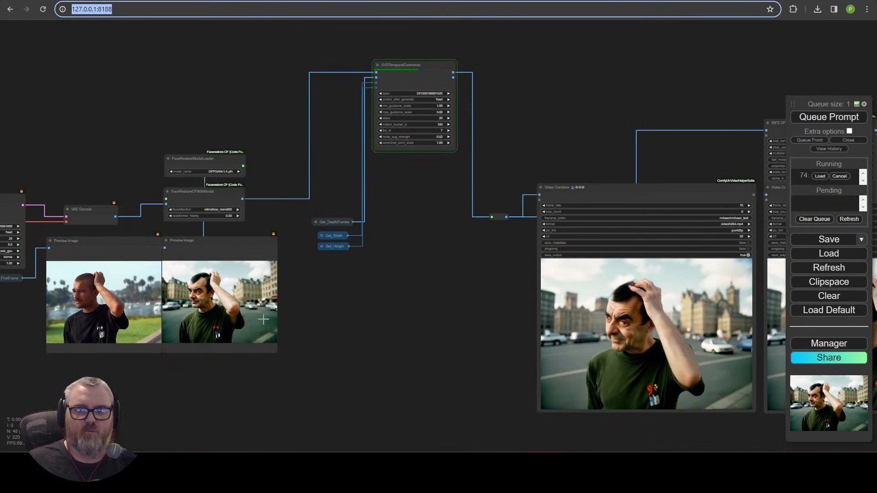
{"action": "left_click_drag", "start_coordinate": [437, 351], "coordinate": [292, 298]}
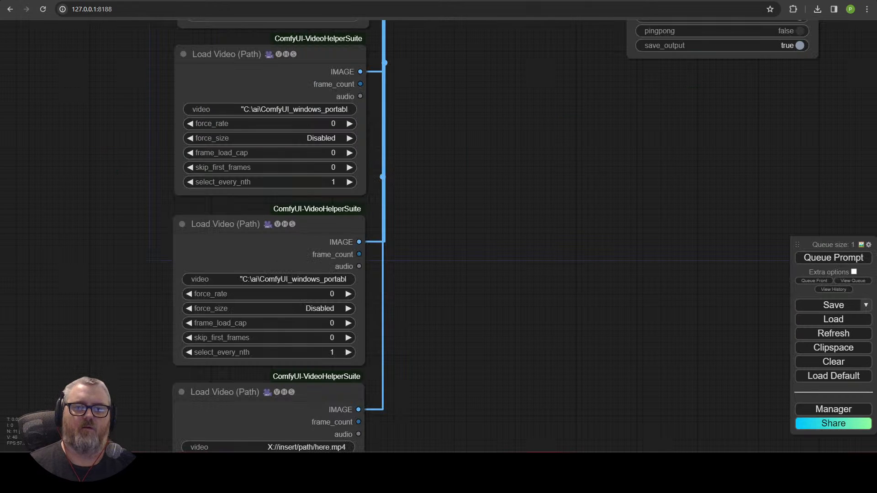
{"action": "left_click_drag", "start_coordinate": [467, 338], "coordinate": [368, 183]}
{"action": "left_click_drag", "start_coordinate": [640, 60], "coordinate": [277, 326]}
{"action": "left_click_drag", "start_coordinate": [345, 275], "coordinate": [473, 382]}
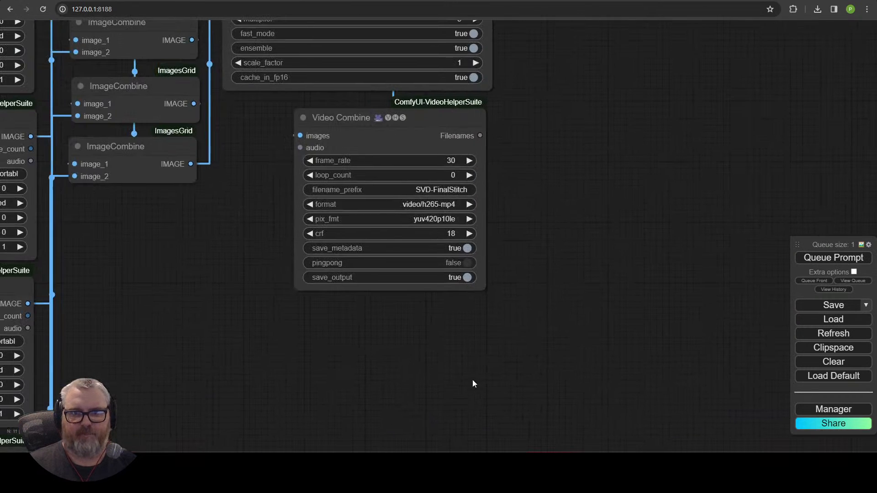
{"action": "left_click", "coordinate": [459, 263]}
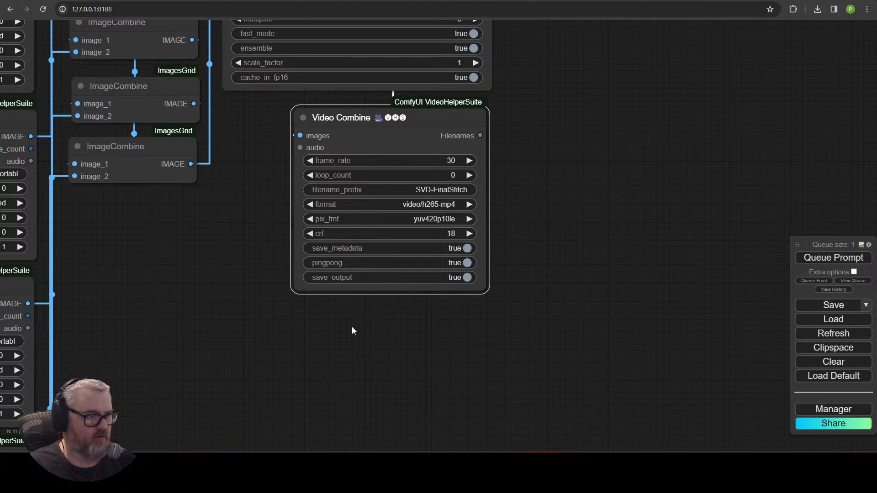
Step: Review the finished output video previews in both Video Combine nodes
{"action": "scroll", "coordinate": [318, 327], "scroll_direction": "down", "scroll_amount": 1}
{"action": "left_click_drag", "start_coordinate": [303, 331], "coordinate": [549, 328]}
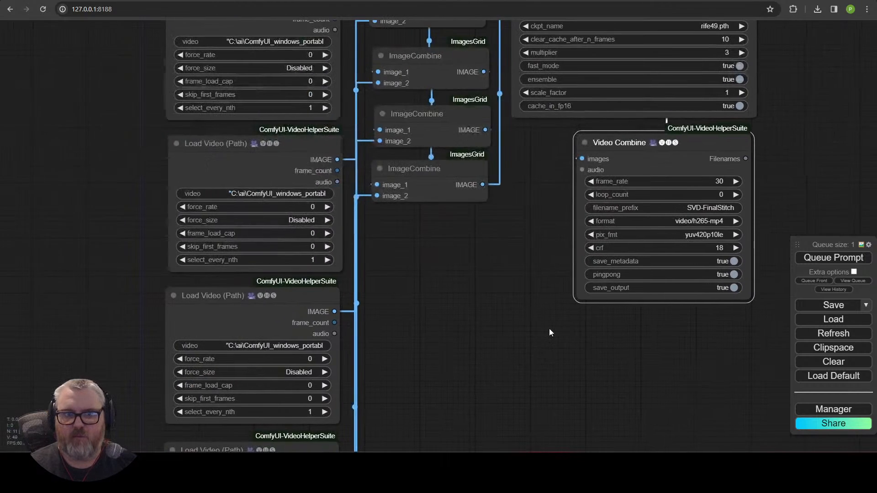
{"action": "scroll", "coordinate": [548, 328], "scroll_direction": "down", "scroll_amount": 2}
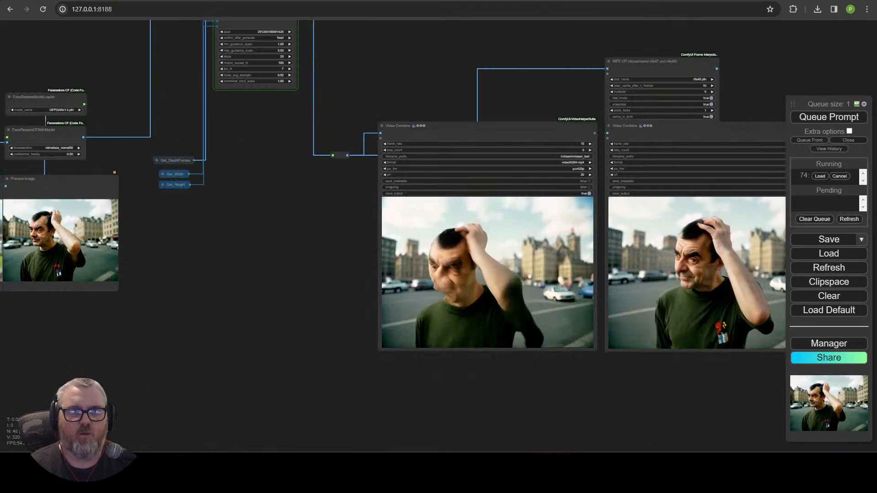
{"action": "left_click_drag", "start_coordinate": [287, 246], "coordinate": [229, 359]}
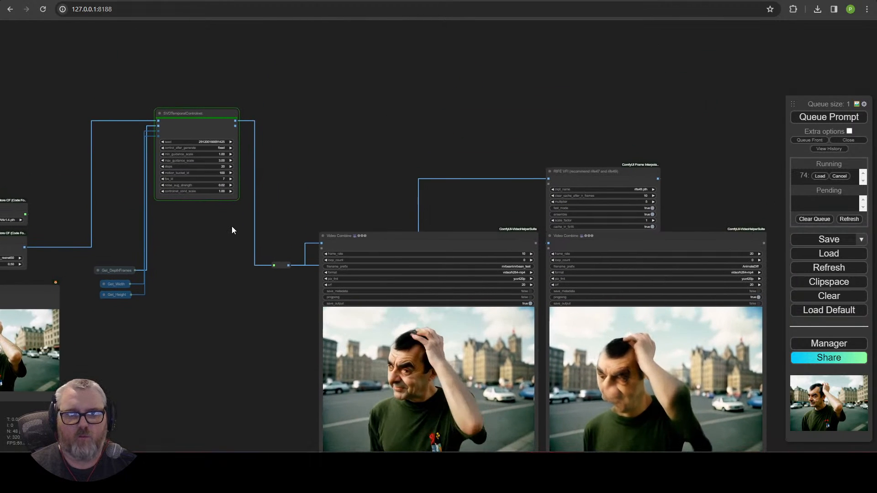
{"action": "scroll", "coordinate": [231, 274], "scroll_direction": "up", "scroll_amount": 2}
{"action": "left_click_drag", "start_coordinate": [231, 304], "coordinate": [221, 206]}
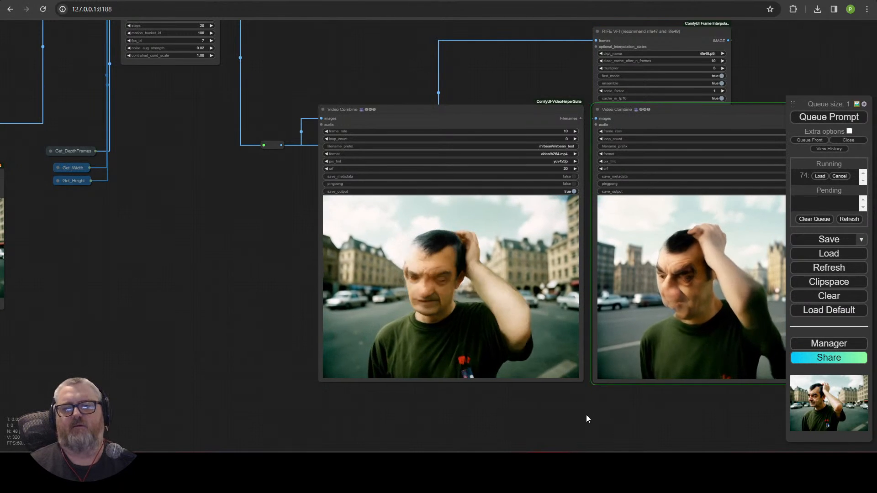
{"action": "left_click_drag", "start_coordinate": [586, 415], "coordinate": [464, 399]}
{"action": "scroll", "coordinate": [294, 427], "scroll_direction": "down", "scroll_amount": 4}
{"action": "left_click_drag", "start_coordinate": [208, 294], "coordinate": [249, 301]}
Step: Copy the full path of mrbean_test_00005.mp4 from the mrbean folder
{"action": "key", "text": "alt+Tab"}
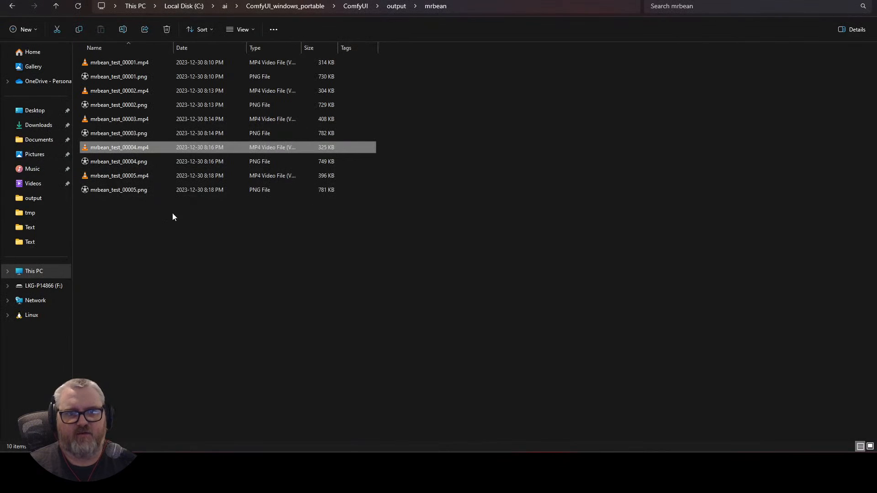
{"action": "right_click", "coordinate": [125, 170]}
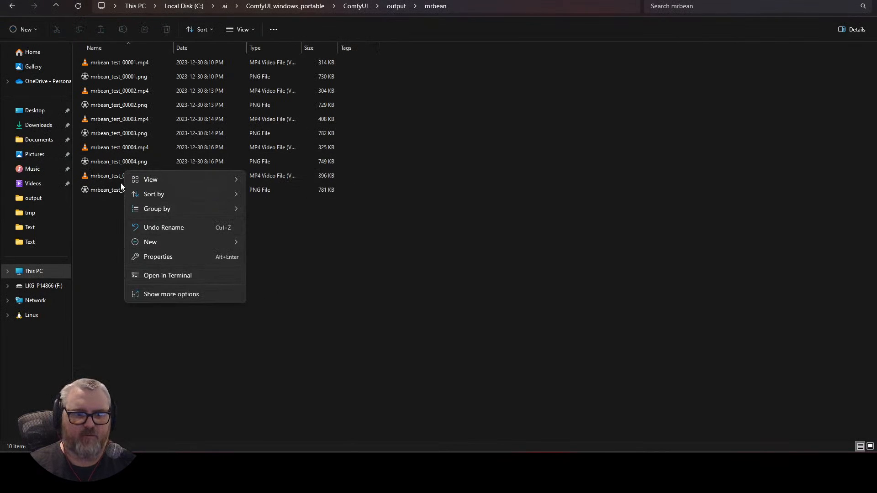
{"action": "right_click", "coordinate": [109, 172]}
{"action": "left_click", "coordinate": [150, 275]}
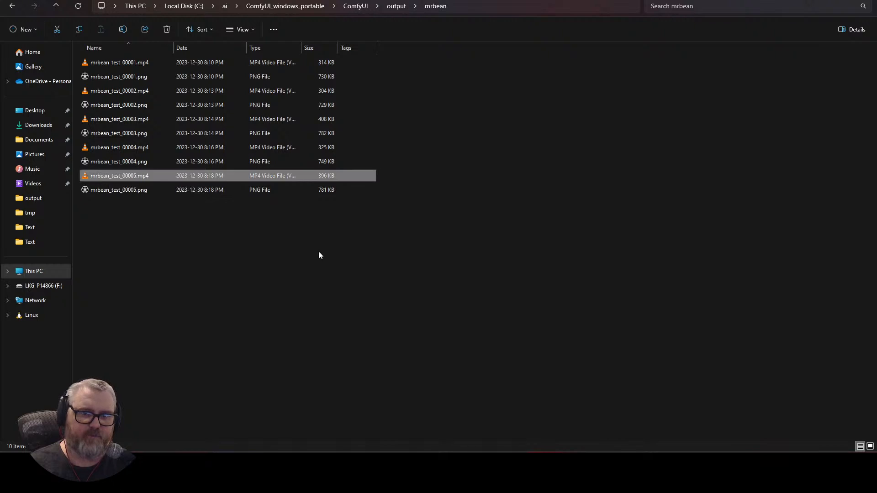
{"action": "left_click", "coordinate": [319, 252]}
{"action": "left_click", "coordinate": [821, 1]}
Step: Paste the mrbean_test_00005.mp4 path into the bottom Load Video node
{"action": "left_click_drag", "start_coordinate": [311, 338], "coordinate": [550, 336]}
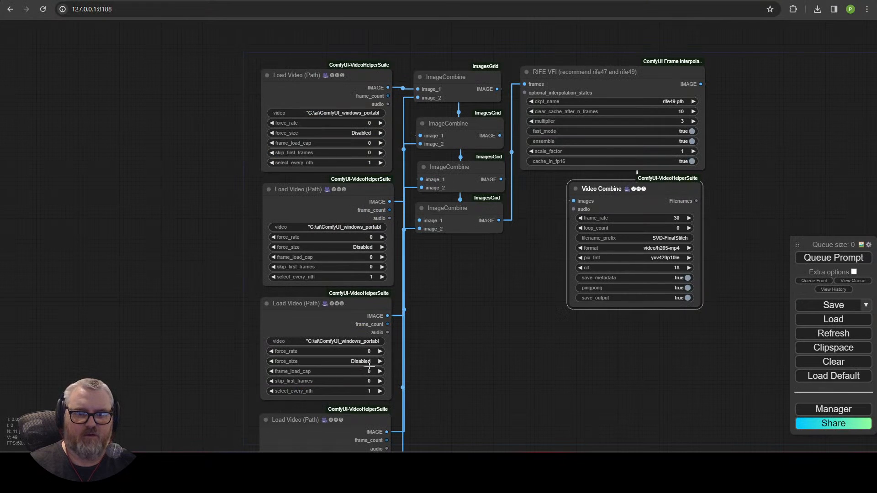
{"action": "left_click_drag", "start_coordinate": [492, 372], "coordinate": [506, 76]}
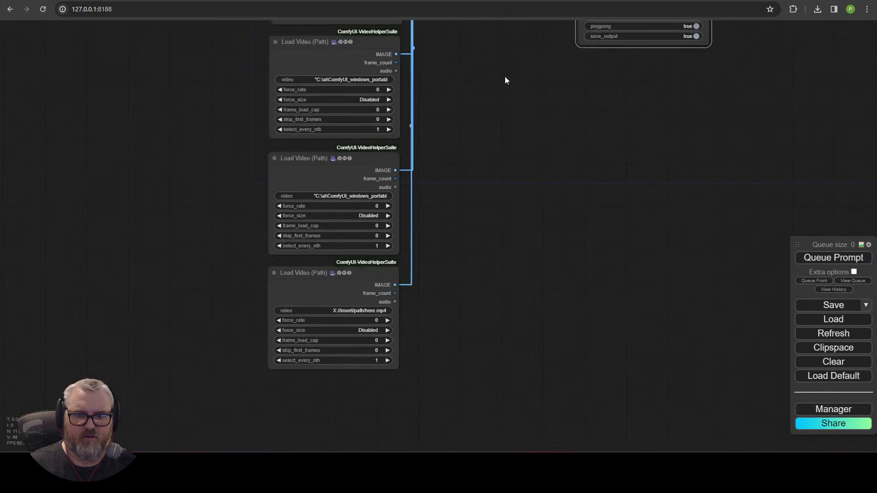
{"action": "left_click", "coordinate": [379, 270]}
{"action": "key", "text": "ctrl+a"}
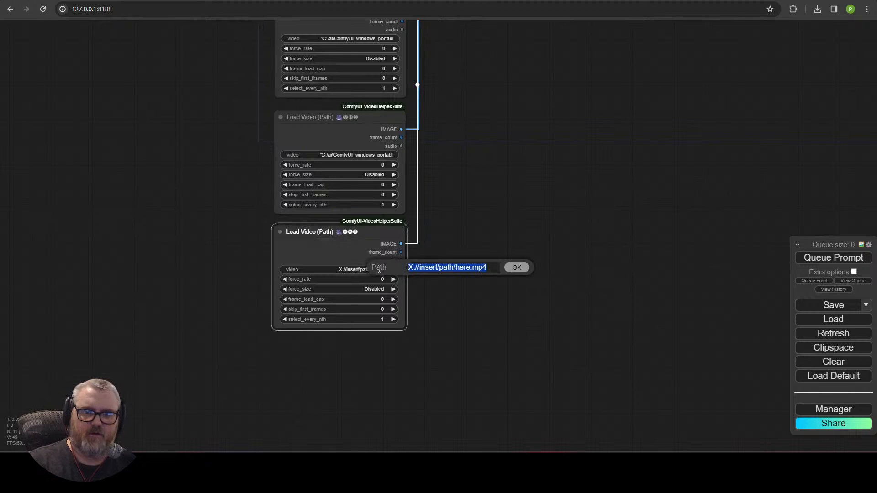
{"action": "key", "text": "ctrl+v"}
{"action": "key", "text": "Return"}
{"action": "left_click", "coordinate": [421, 332]}
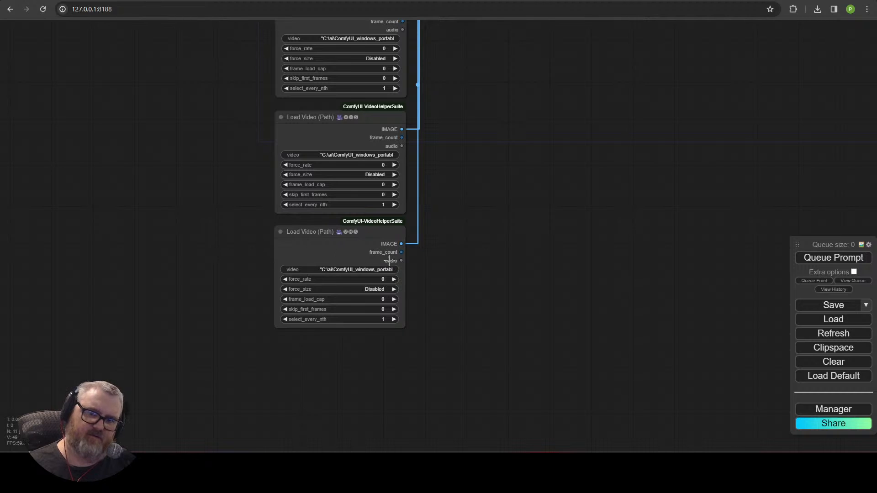
Step: Check the RIFE VFI and Video Combine nodes, then queue the stitching workflow
{"action": "left_click_drag", "start_coordinate": [577, 142], "coordinate": [75, 467]}
{"action": "left_click_drag", "start_coordinate": [295, 307], "coordinate": [581, 347]}
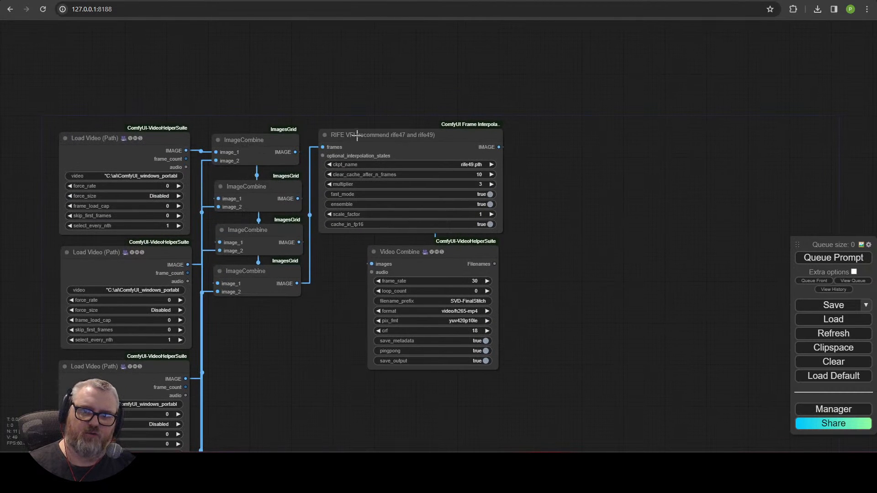
{"action": "left_click", "coordinate": [401, 147]}
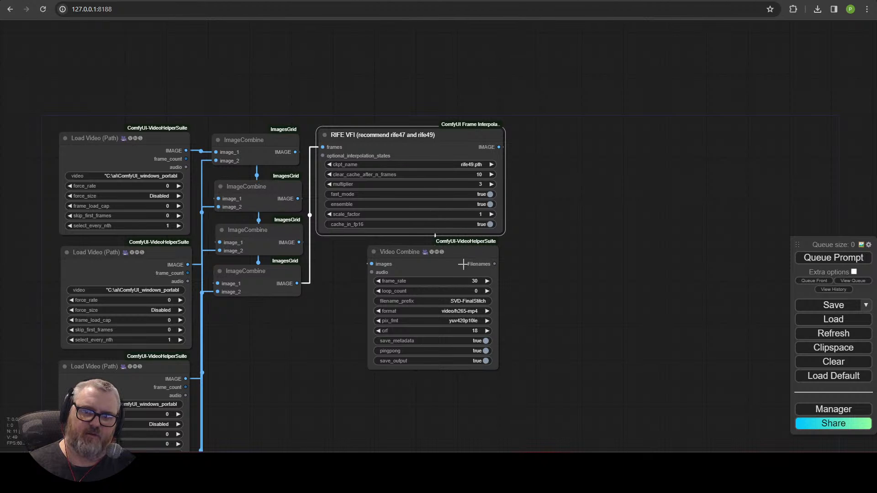
{"action": "left_click", "coordinate": [455, 250]}
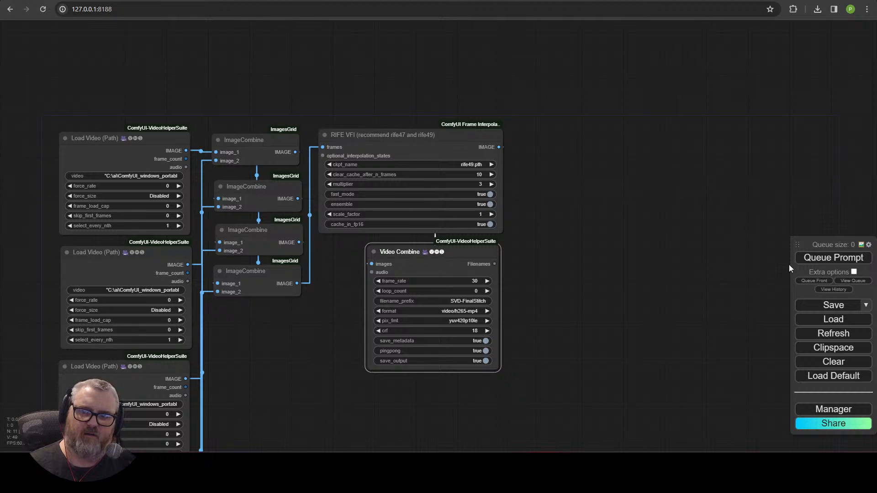
{"action": "left_click", "coordinate": [817, 258]}
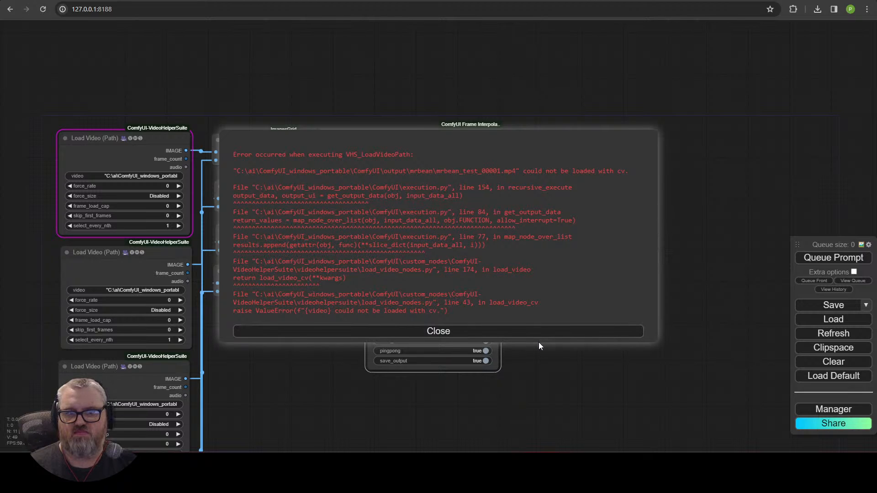
Step: Close the loading error and play mrbean_test_00001.mp4 in VLC to verify it
{"action": "left_click", "coordinate": [545, 333]}
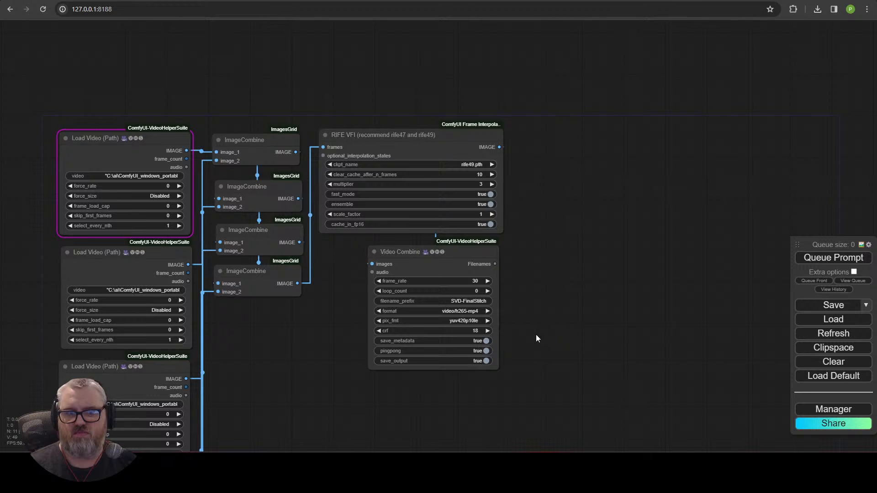
{"action": "left_click_drag", "start_coordinate": [205, 163], "coordinate": [305, 133]}
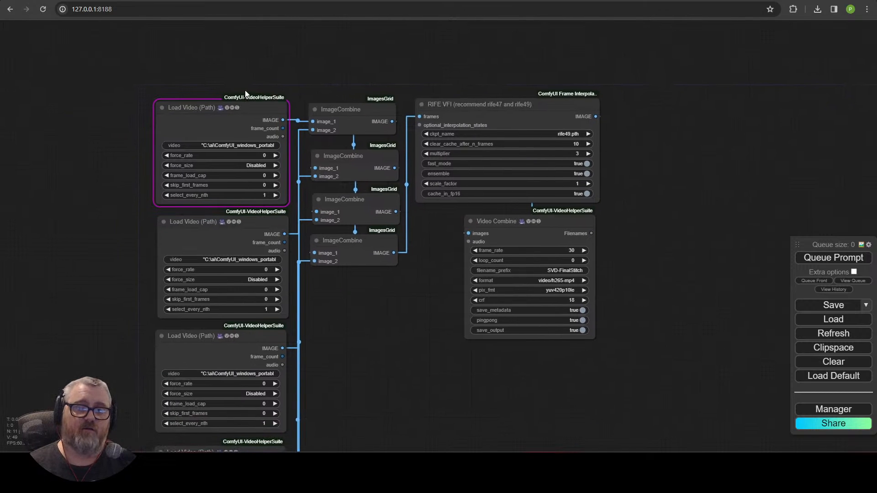
{"action": "left_click_drag", "start_coordinate": [250, 74], "coordinate": [412, 91]}
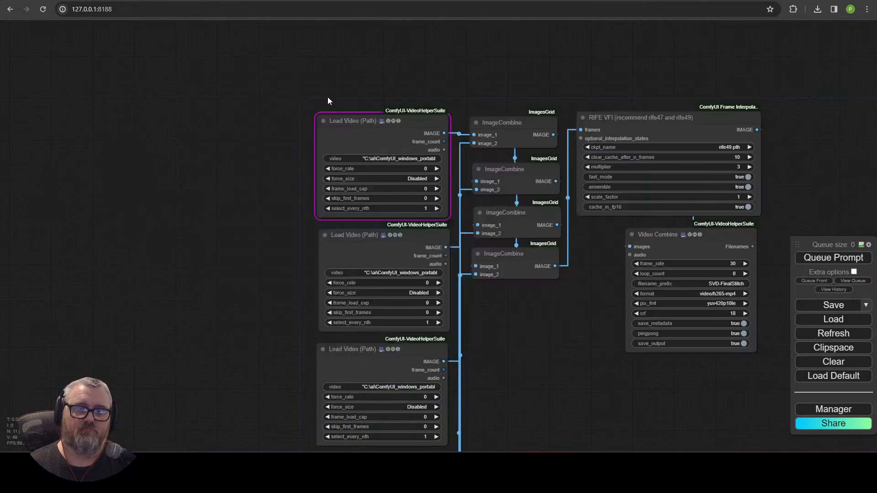
{"action": "key", "text": "alt+Tab"}
{"action": "left_click", "coordinate": [145, 64]}
{"action": "double_click", "coordinate": [145, 64]}
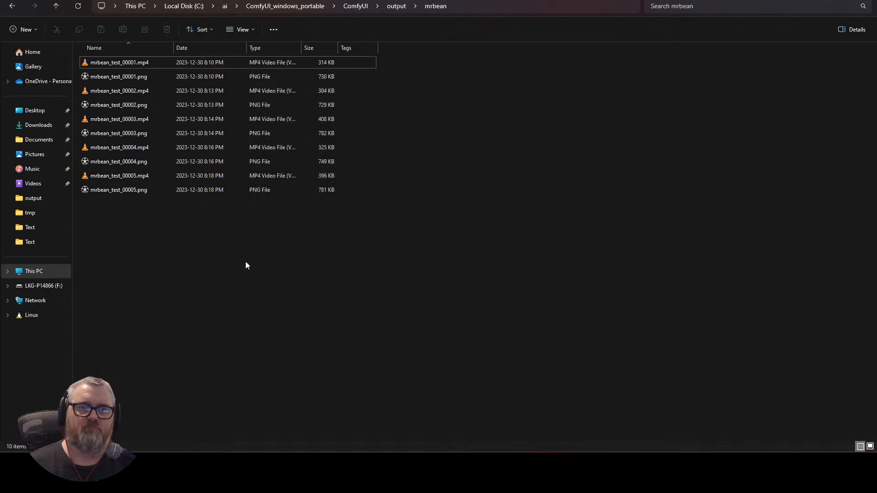
Step: Re-confirm the top Load Video node's path to mrbean_test_00001.mp4
{"action": "key", "text": "alt+Tab"}
{"action": "left_click", "coordinate": [365, 158]}
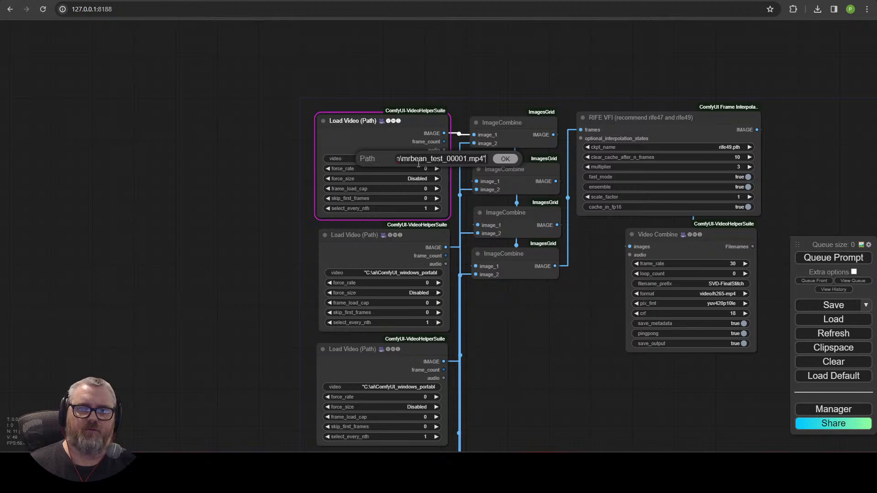
{"action": "left_click", "coordinate": [513, 160]}
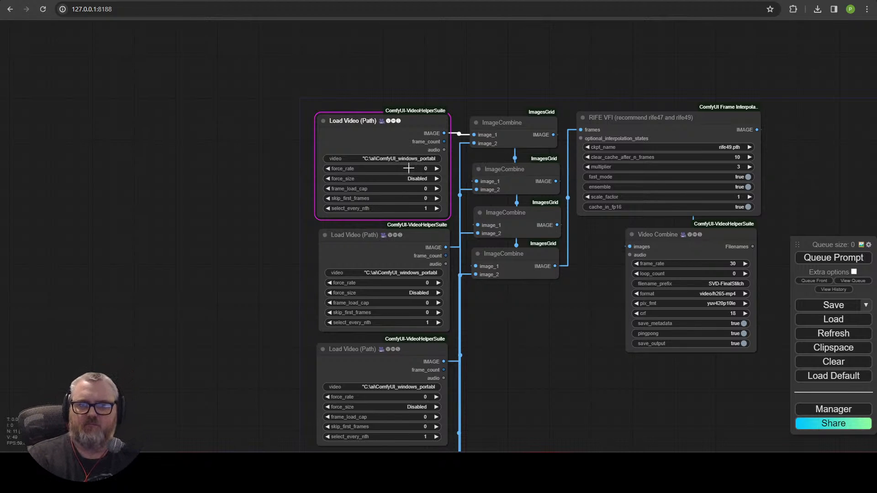
Step: Set the second Load Video node's force_rate to 24 and the top node's to 10
{"action": "left_click", "coordinate": [426, 284]}
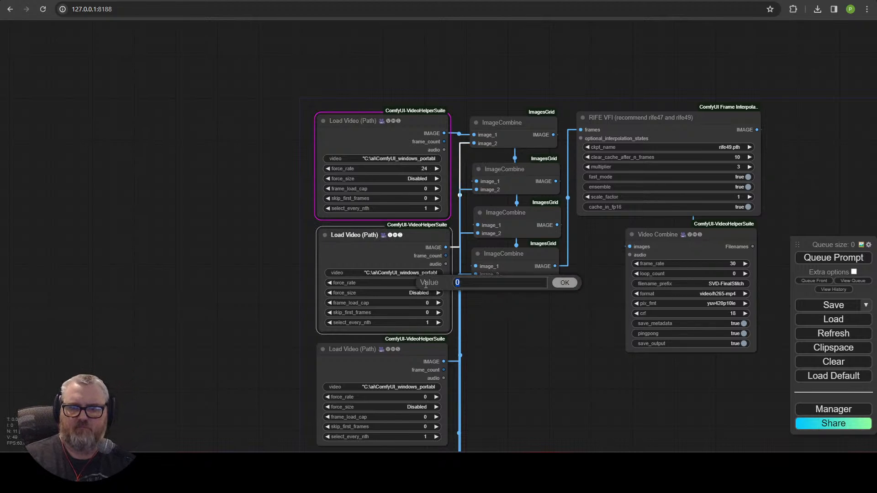
{"action": "type", "text": "24"}
{"action": "key", "text": "Return"}
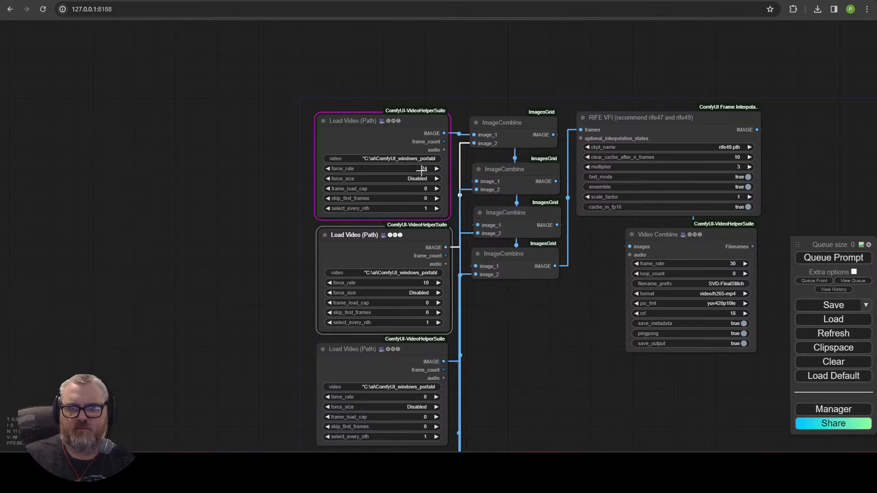
{"action": "left_click", "coordinate": [421, 170]}
{"action": "type", "text": "10"}
{"action": "key", "text": "Return"}
Step: Set force_rate to 10 on the third, fourth and fifth Load Video nodes
{"action": "scroll", "coordinate": [556, 194], "scroll_direction": "down", "scroll_amount": 5}
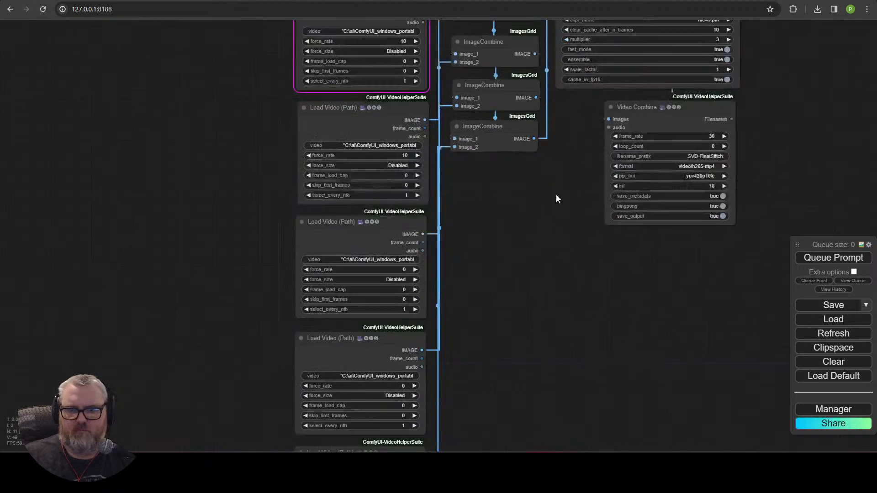
{"action": "left_click", "coordinate": [396, 210]}
{"action": "type", "text": "10"}
{"action": "key", "text": "Return"}
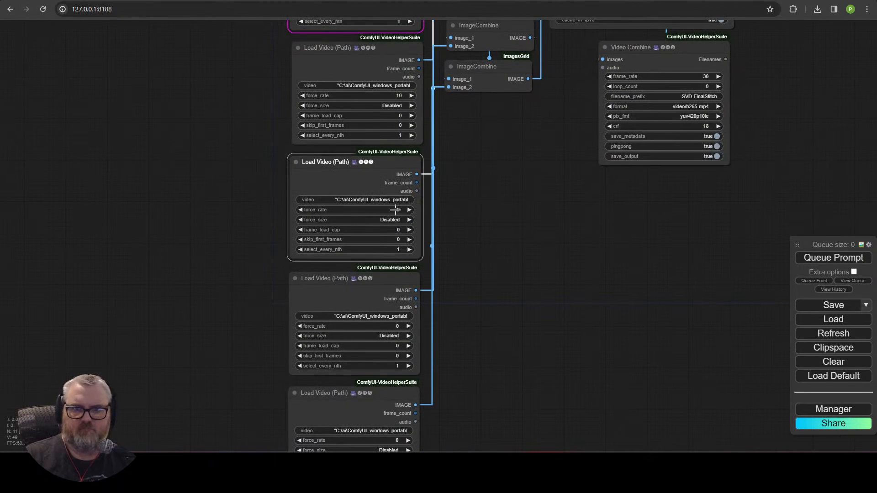
{"action": "left_click", "coordinate": [397, 325]}
{"action": "type", "text": "10"}
{"action": "key", "text": "Return"}
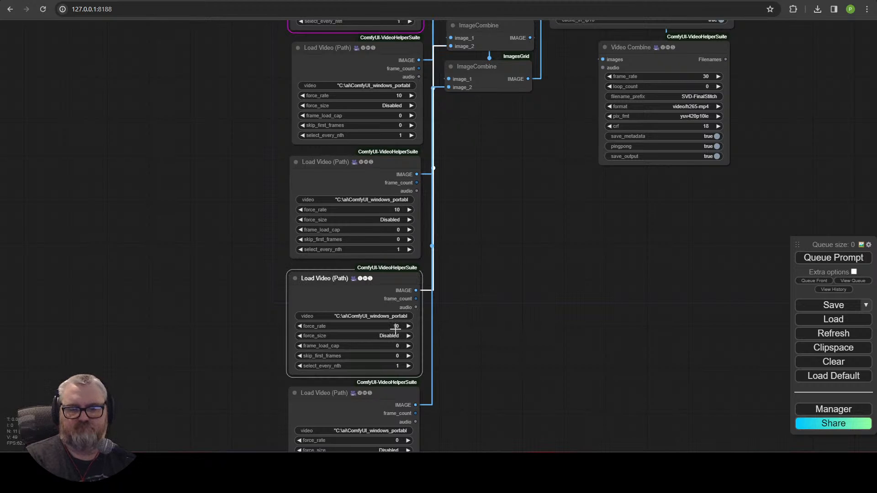
{"action": "left_click", "coordinate": [385, 439]}
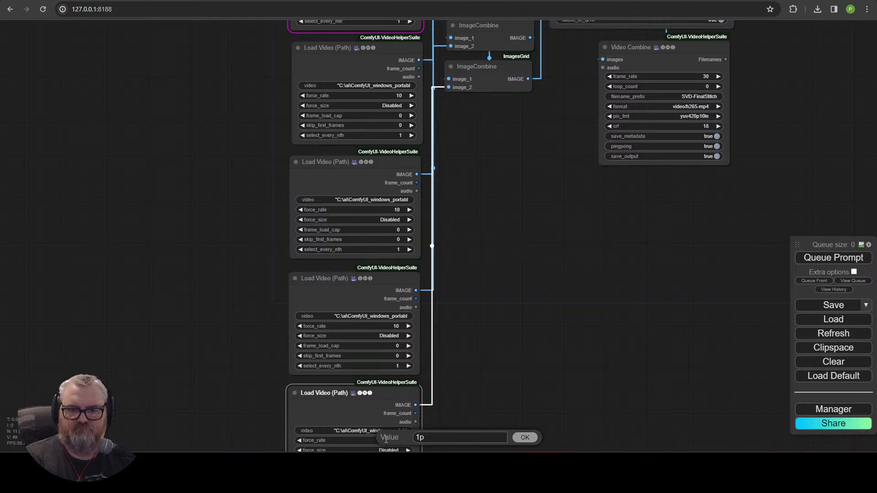
{"action": "type", "text": "10"}
{"action": "key", "text": "Return"}
Step: Rerun the stitching workflow and close the resulting validation error
{"action": "left_click_drag", "start_coordinate": [565, 417], "coordinate": [544, 209]}
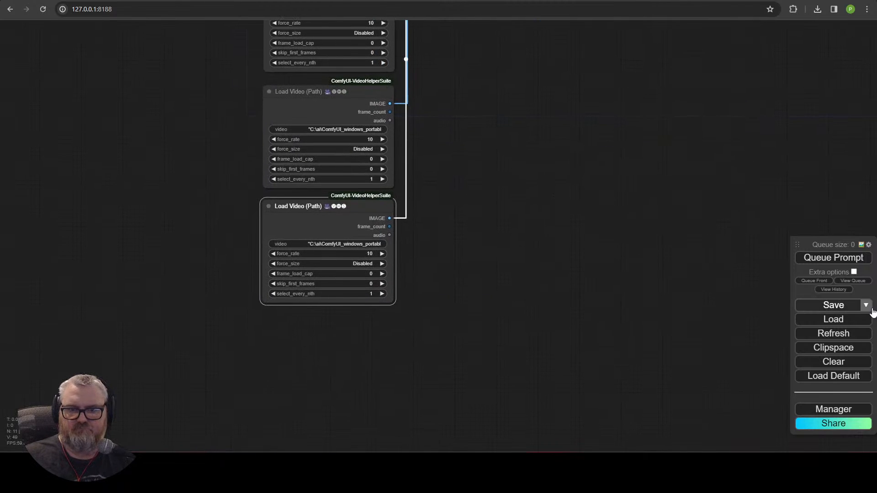
{"action": "left_click", "coordinate": [855, 258]}
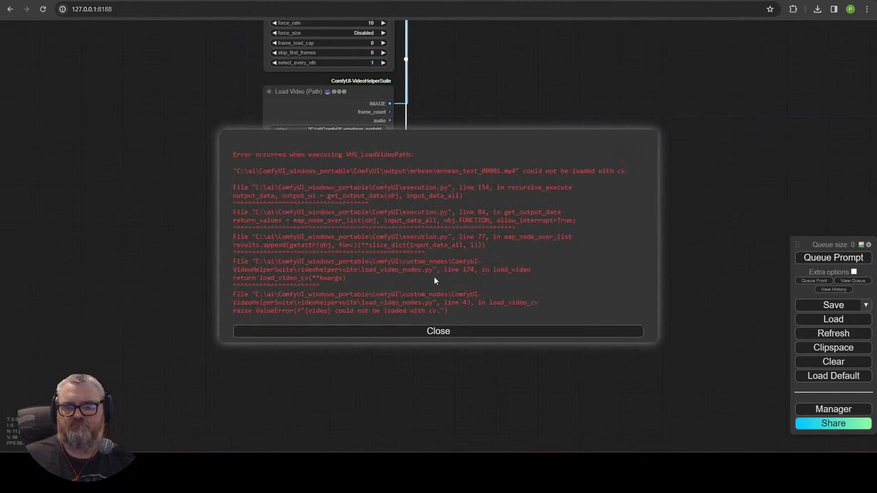
{"action": "left_click", "coordinate": [421, 336]}
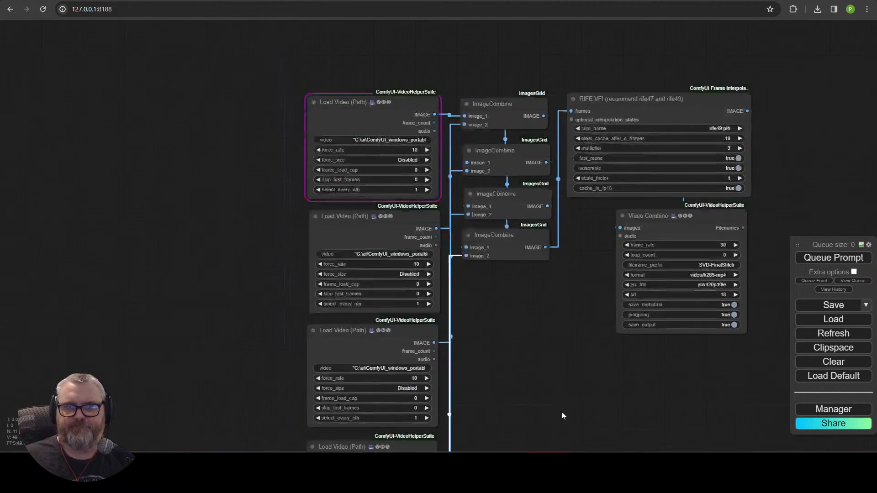
Step: Replace the top Load Video (Path) node with a VHS_LoadVideo node placed up-left, then start a video upload
{"action": "key", "text": "Delete"}
{"action": "double_click", "coordinate": [346, 156]}
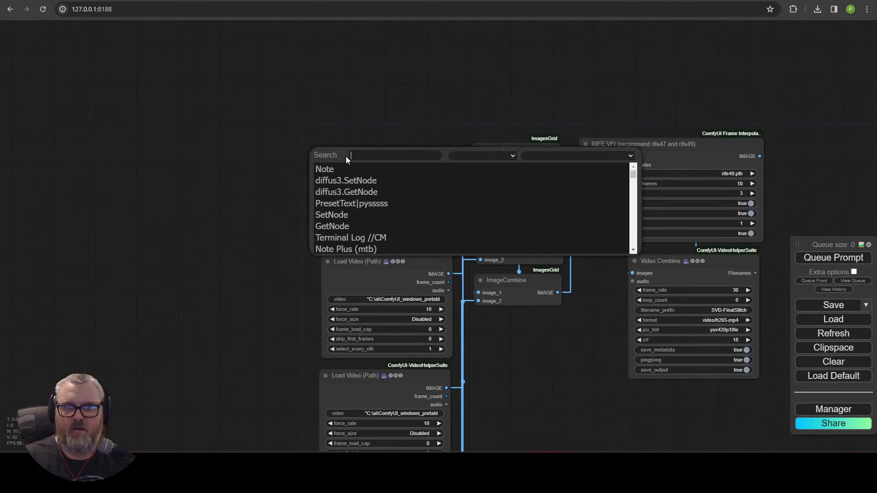
{"action": "type", "text": "load"}
{"action": "key", "text": "BackSpace"}
{"action": "key", "text": "BackSpace"}
{"action": "key", "text": "BackSpace"}
{"action": "key", "text": "BackSpace"}
{"action": "type", "text": "vhsl"}
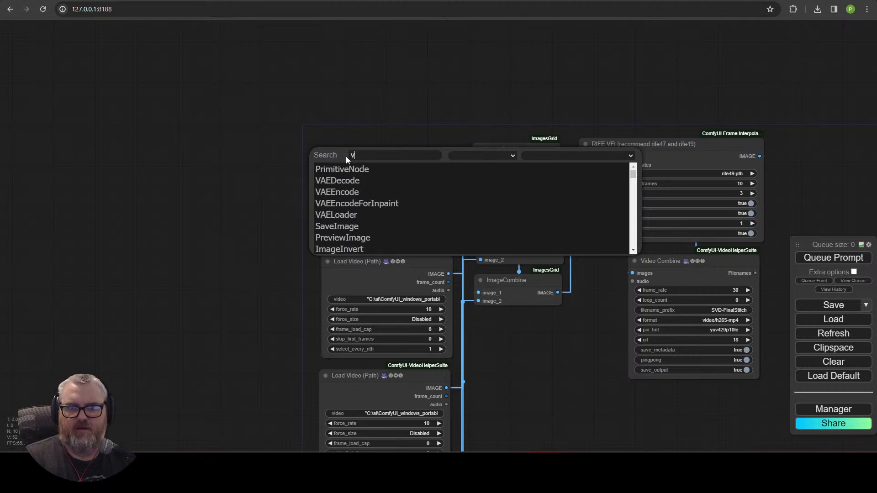
{"action": "key", "text": "BackSpace"}
{"action": "key", "text": "BackSpace"}
{"action": "key", "text": "BackSpace"}
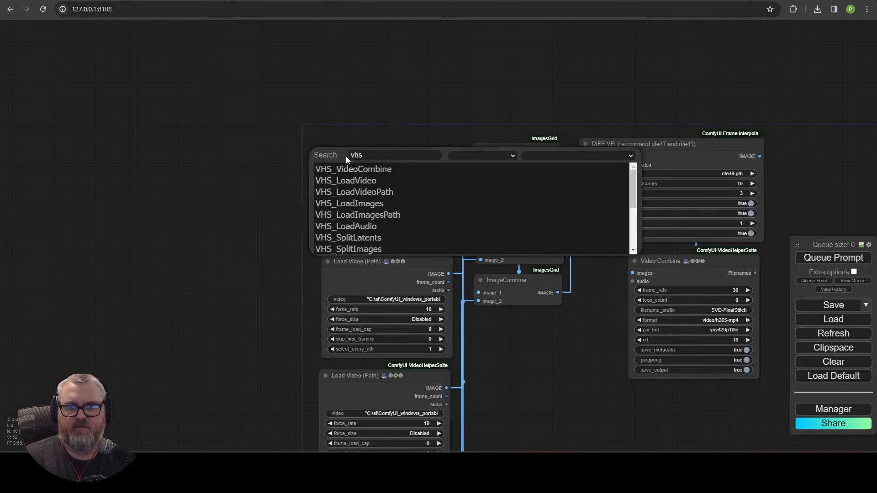
{"action": "left_click", "coordinate": [348, 180]}
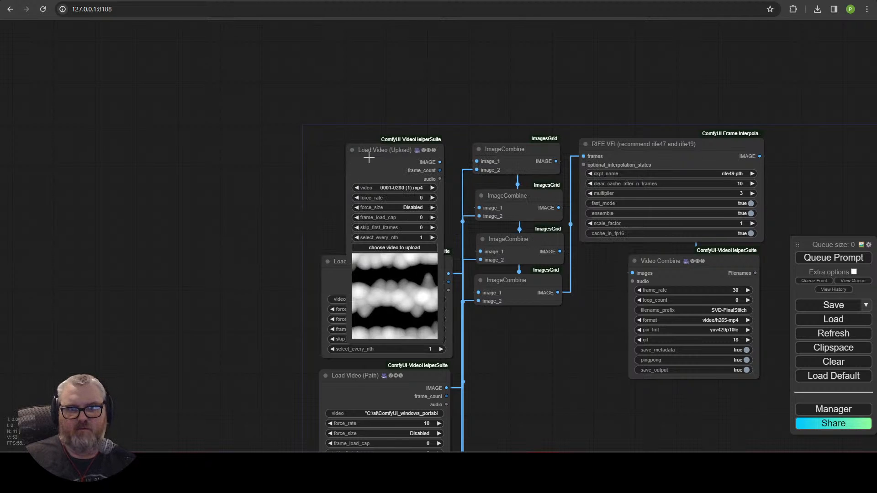
{"action": "left_click_drag", "start_coordinate": [386, 153], "coordinate": [200, 62]}
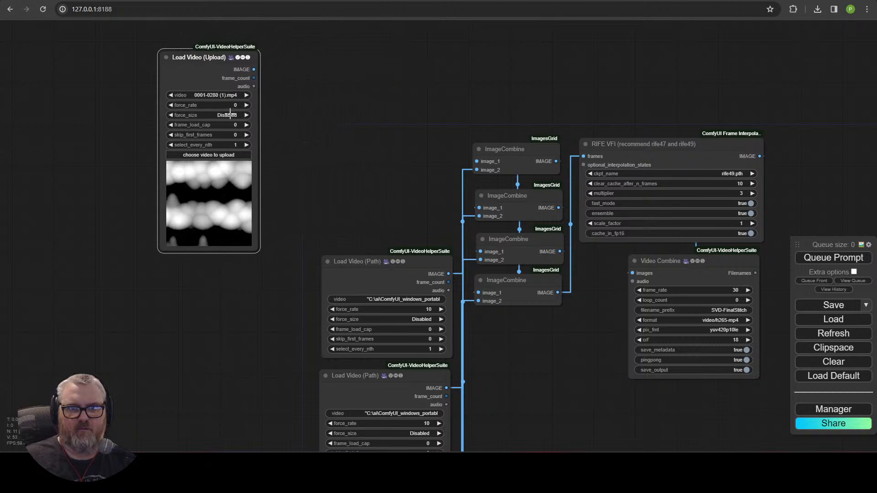
{"action": "left_click", "coordinate": [230, 155]}
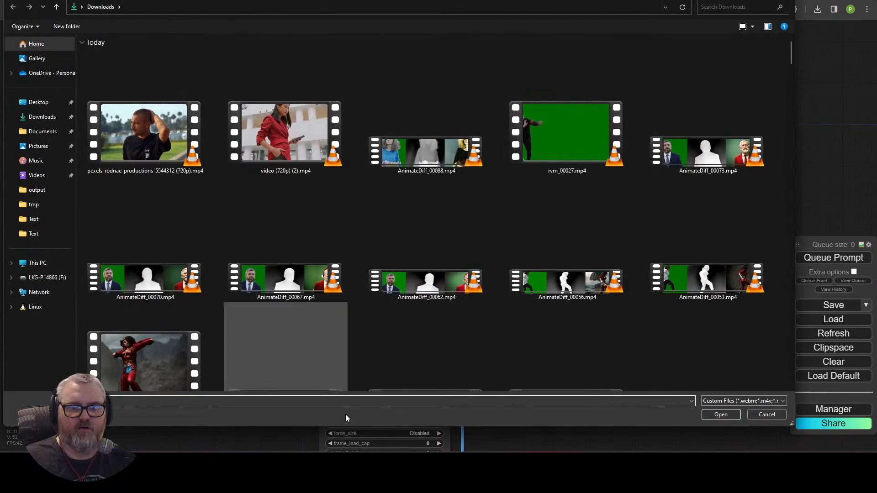
Step: Browse to ComfyUI_windows_portable > ComfyUI > output > mrbean and load mrbean_test_00001.mp4 into the node
{"action": "type", "text": "c"}
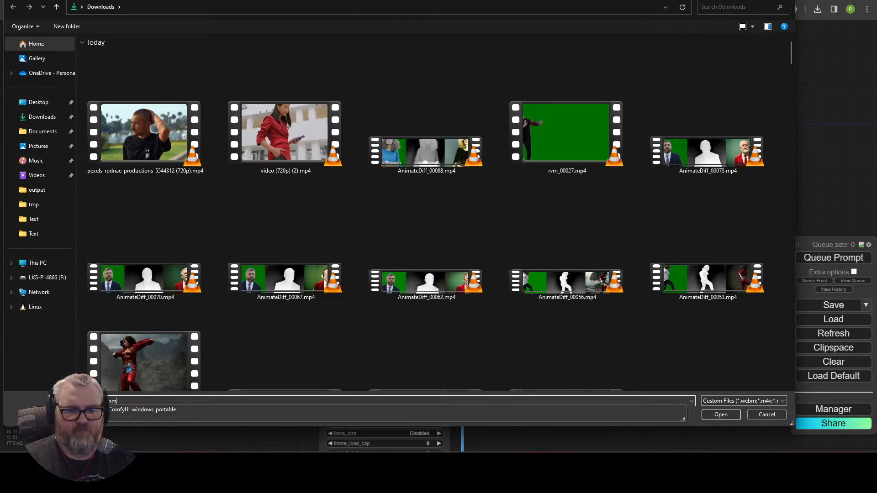
{"action": "left_click", "coordinate": [346, 410]}
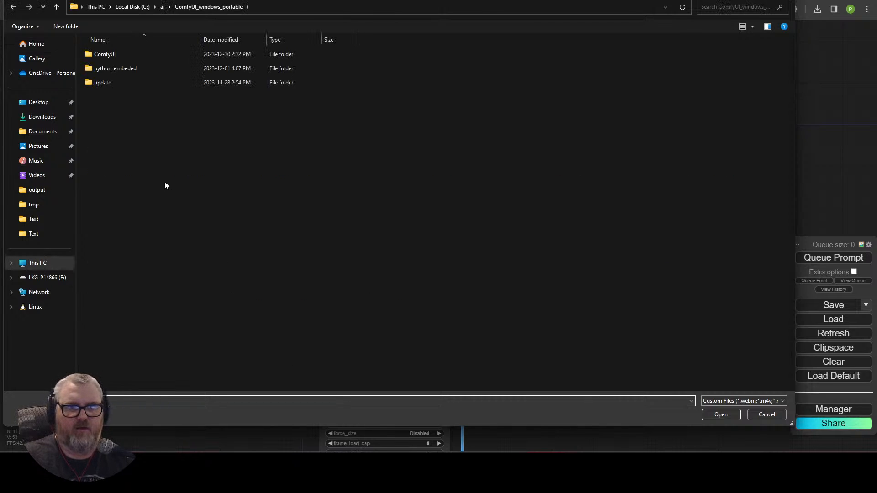
{"action": "double_click", "coordinate": [132, 53]}
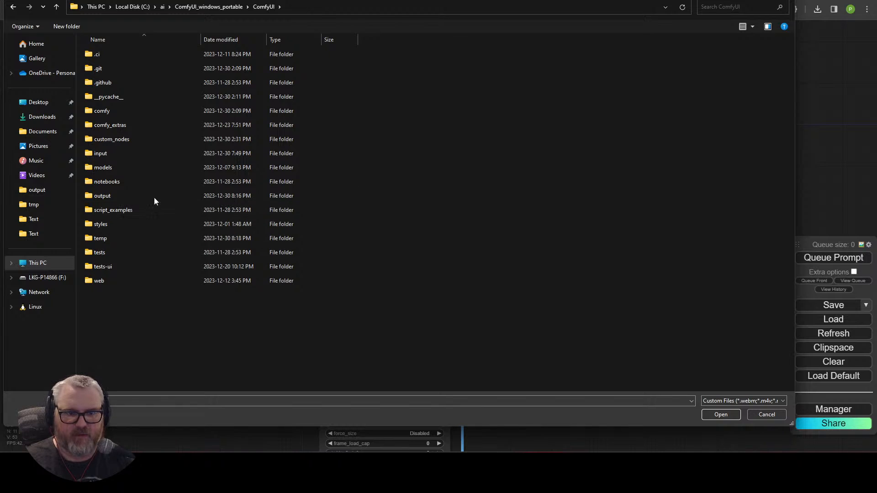
{"action": "double_click", "coordinate": [136, 197]}
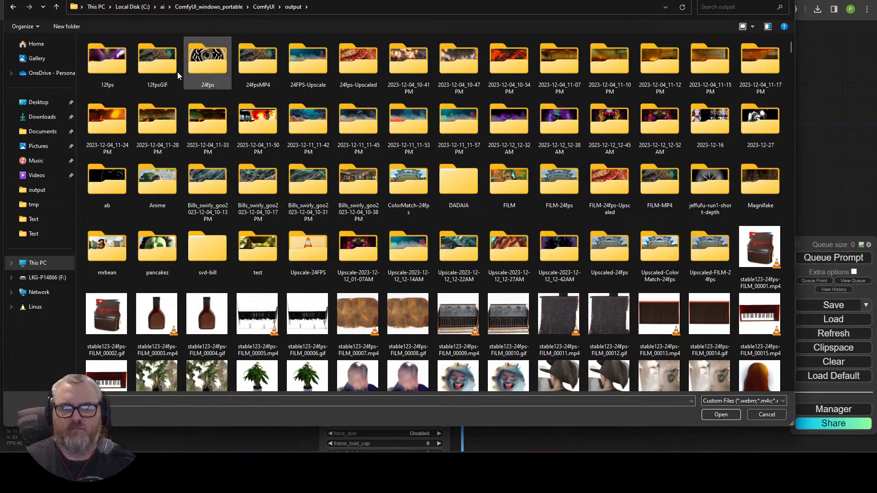
{"action": "key", "text": "Right"}
{"action": "key", "text": "Right"}
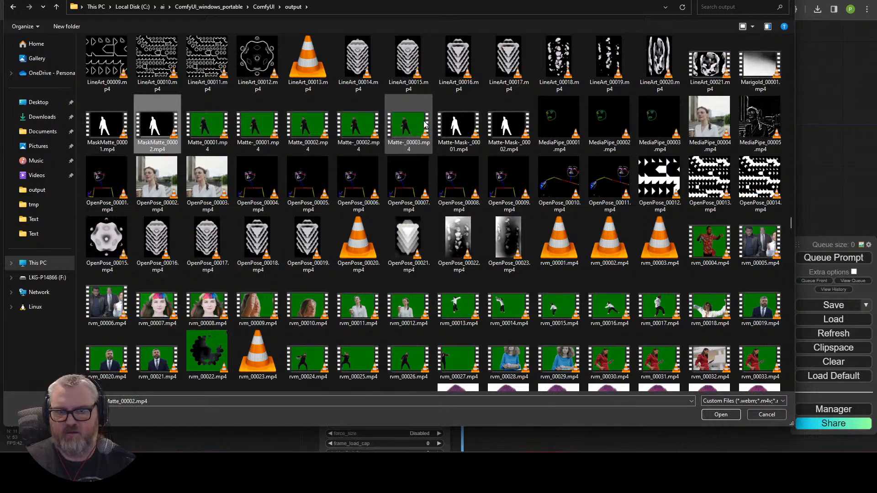
{"action": "scroll", "coordinate": [447, 110], "scroll_direction": "up", "scroll_amount": 10}
{"action": "type", "text": "r"}
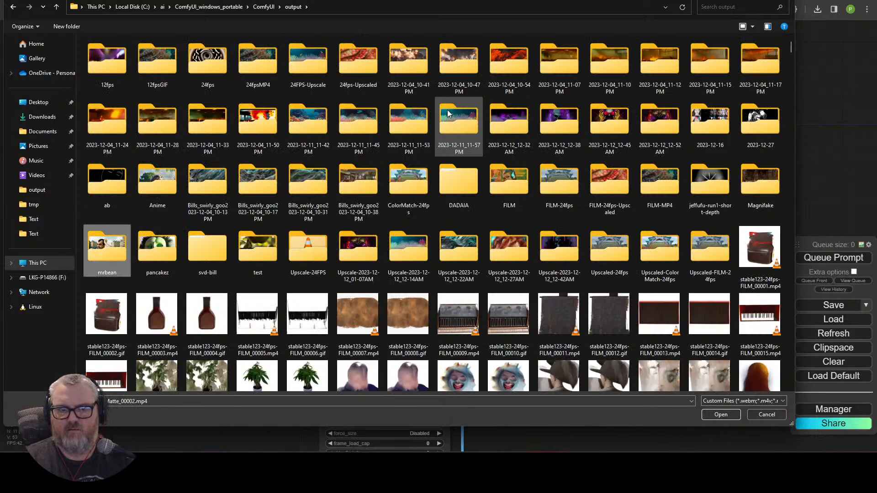
{"action": "key", "text": "Return"}
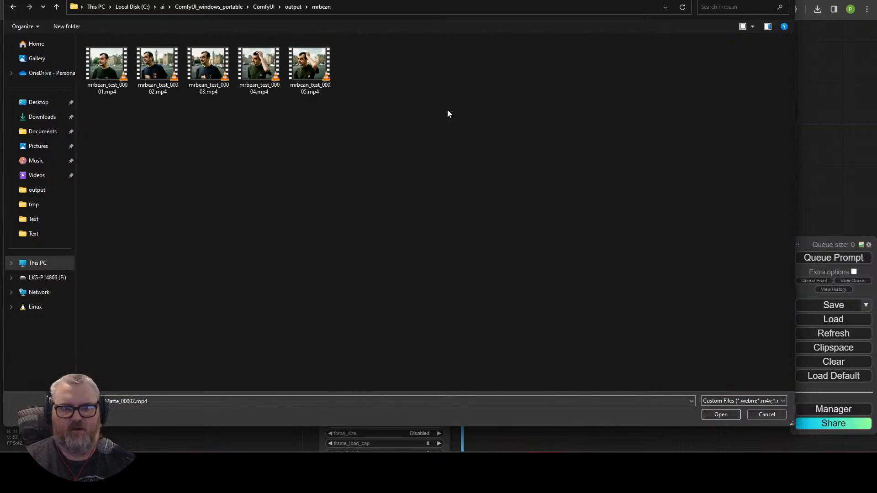
{"action": "double_click", "coordinate": [110, 56]}
{"action": "left_click", "coordinate": [223, 93]}
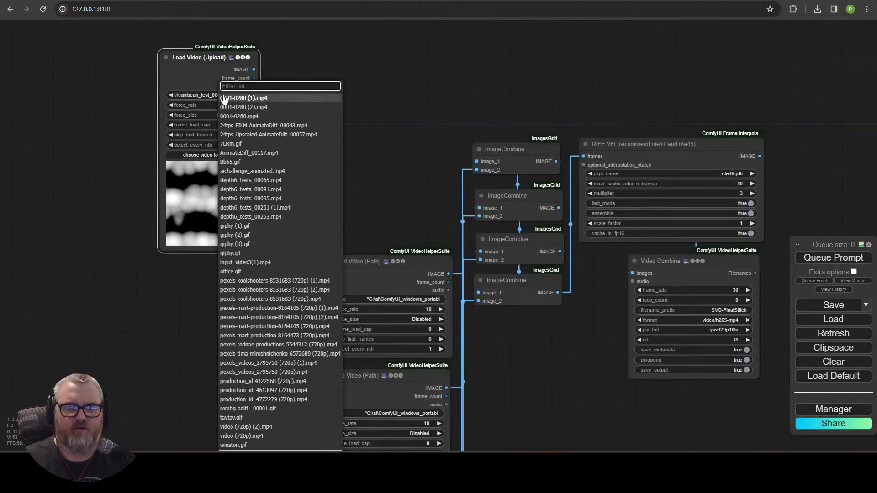
Step: Select mrbean_test_00001.mp4, wire it to the first ImageCombine, delete both path loaders, and queue
{"action": "scroll", "coordinate": [275, 393], "scroll_direction": "down", "scroll_amount": 2}
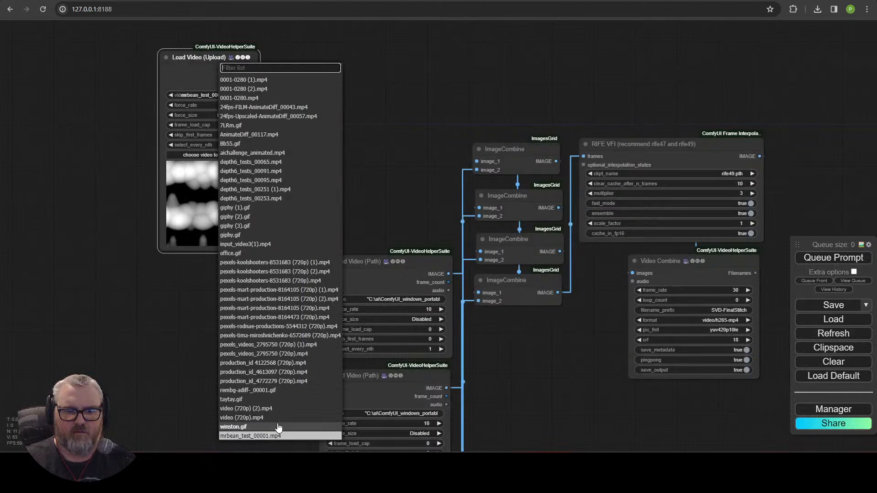
{"action": "left_click", "coordinate": [279, 427]}
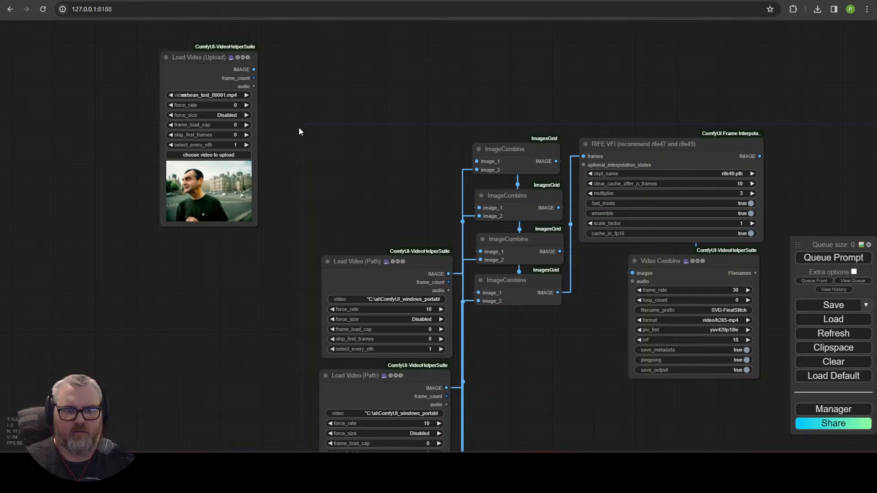
{"action": "left_click_drag", "start_coordinate": [252, 69], "coordinate": [516, 172]}
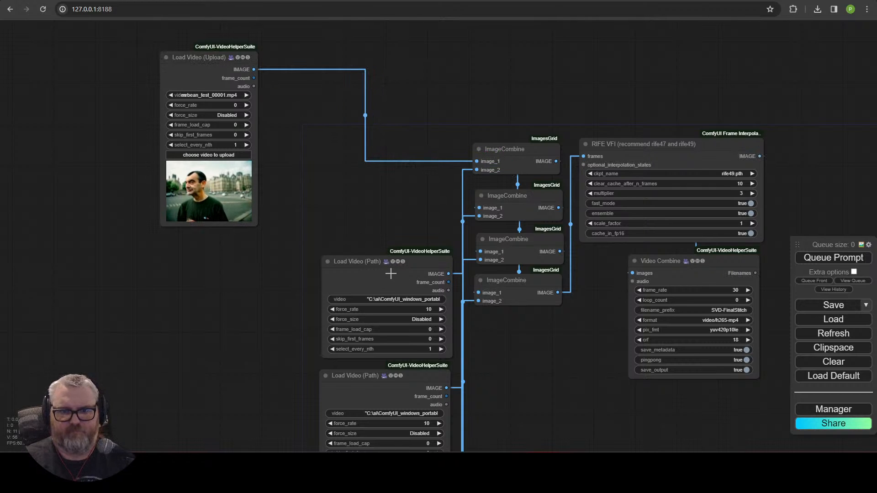
{"action": "key", "text": "Delete"}
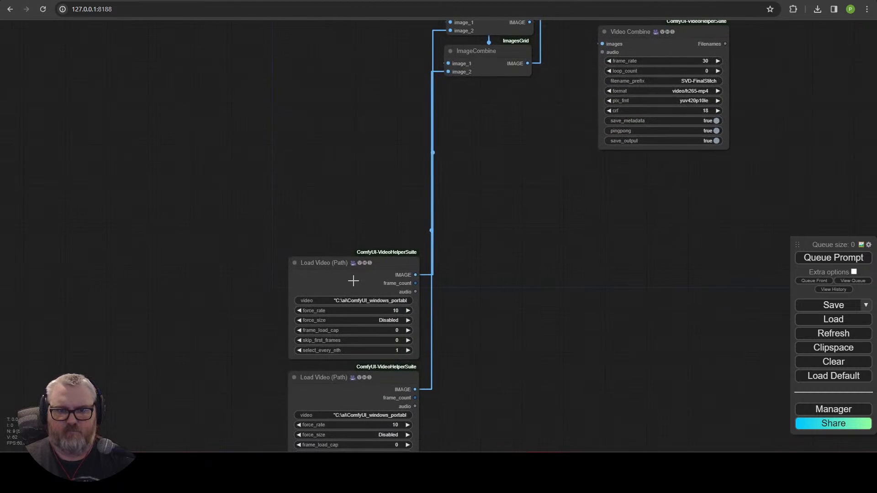
{"action": "key", "text": "Delete"}
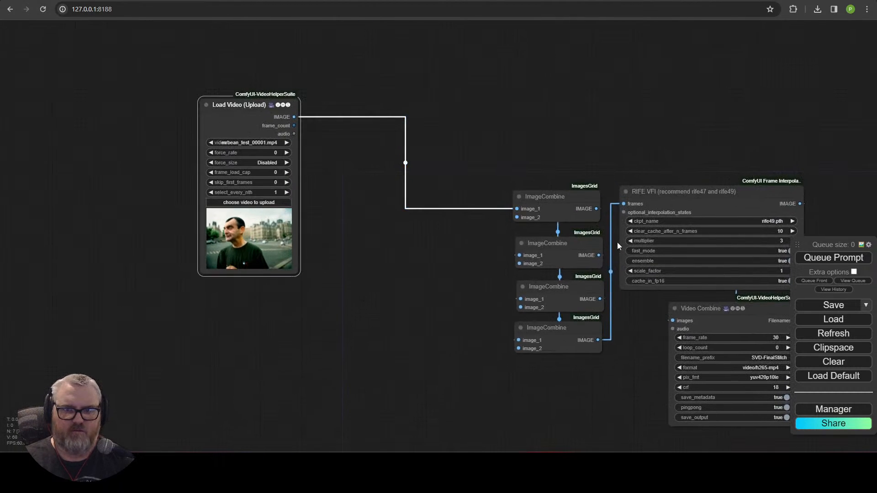
{"action": "left_click", "coordinate": [839, 258]}
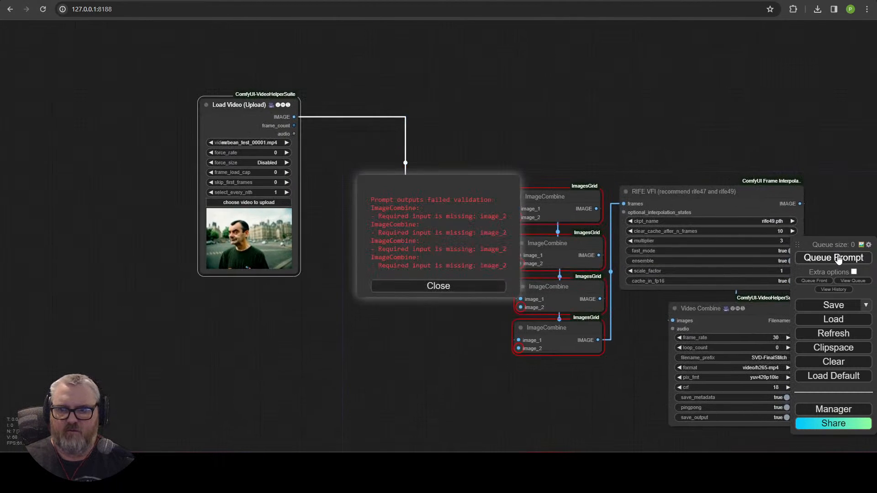
{"action": "left_click", "coordinate": [468, 286]}
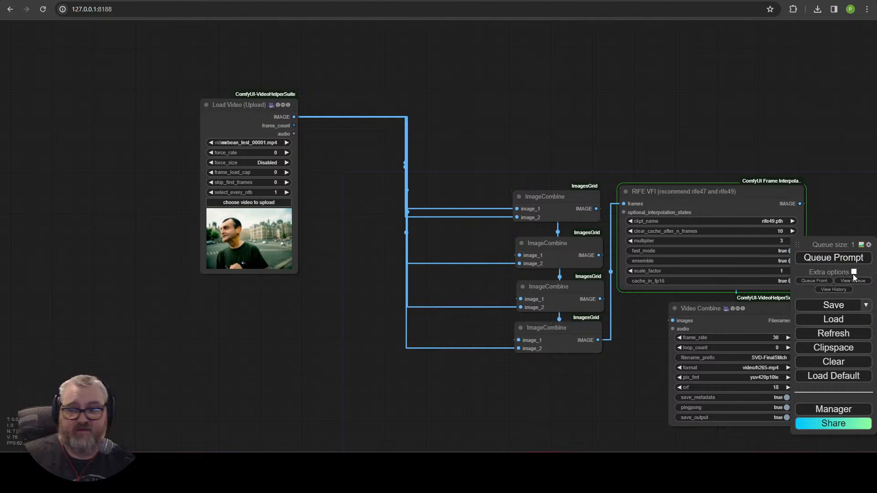
Step: Replace a pasted unconnected ImageCombine copy with one pasted still wired from Load Video
{"action": "left_click_drag", "start_coordinate": [659, 142], "coordinate": [691, 135]}
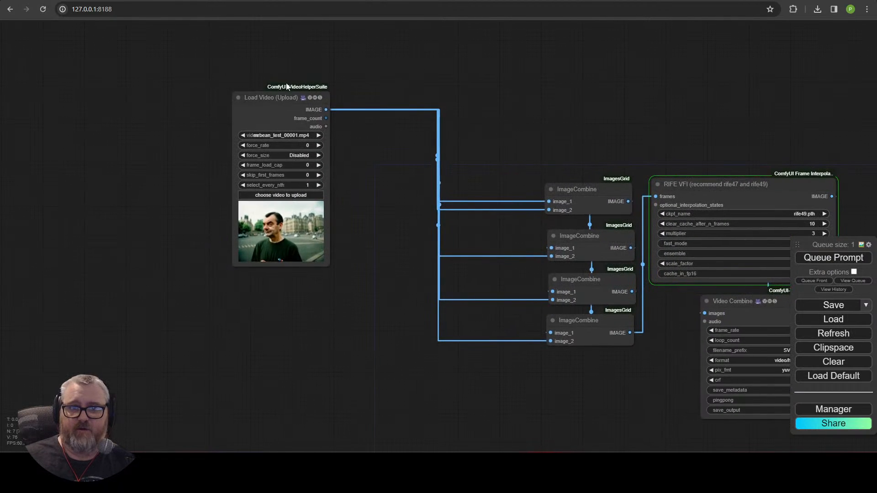
{"action": "left_click", "coordinate": [328, 185]}
{"action": "key", "text": "ctrl+v"}
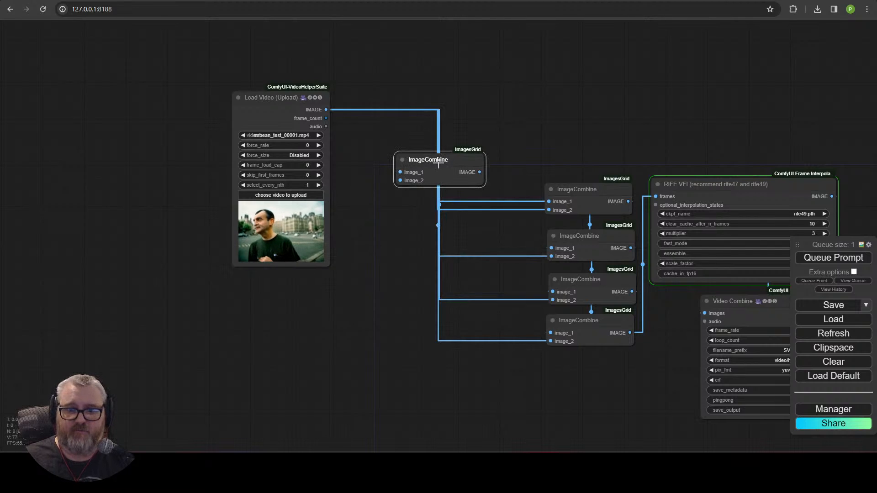
{"action": "key", "text": "Delete"}
{"action": "key", "text": "ctrl+shift+v"}
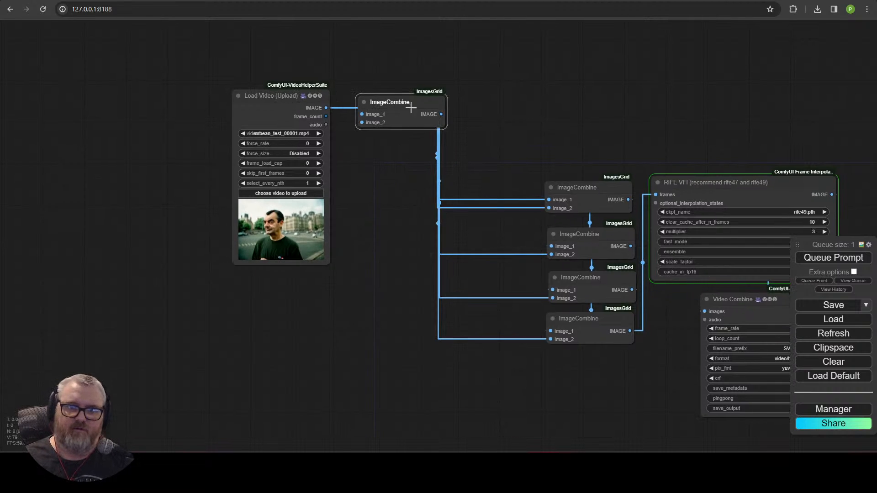
Step: Add a second VHS_LoadVideo node below the first Load Video node
{"action": "double_click", "coordinate": [312, 336]}
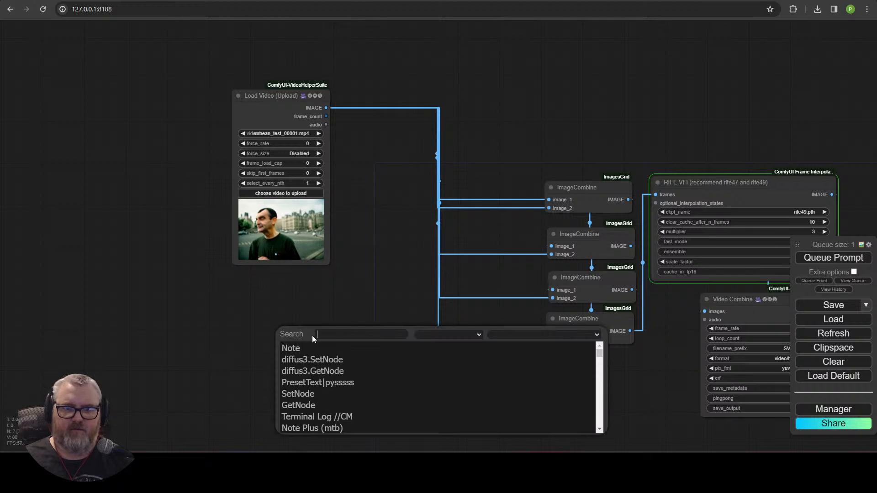
{"action": "type", "text": "vhslo"}
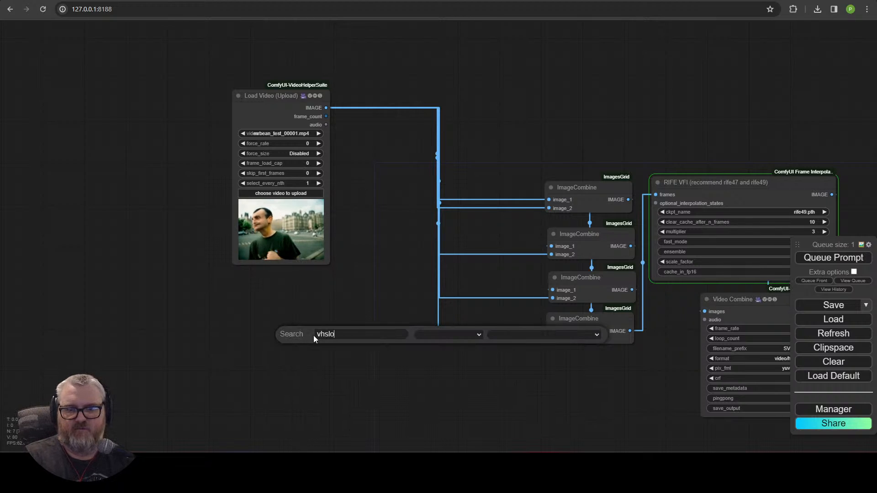
{"action": "left_click", "coordinate": [307, 357]}
{"action": "left_click_drag", "start_coordinate": [362, 330], "coordinate": [280, 282]}
Step: Duplicate the Load Video node three more times, stacking each copy beneath the loaders
{"action": "left_click_drag", "start_coordinate": [357, 312], "coordinate": [455, 199]}
{"action": "key", "text": "ctrl+c"}
{"action": "key", "text": "ctrl+v"}
{"action": "left_click_drag", "start_coordinate": [516, 257], "coordinate": [378, 390]}
{"action": "left_click_drag", "start_coordinate": [545, 441], "coordinate": [606, 84]}
{"action": "key", "text": "ctrl+v"}
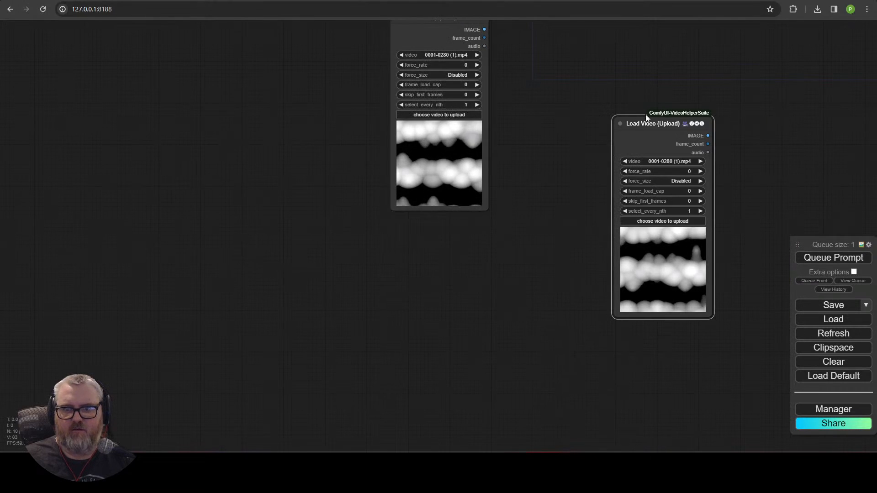
{"action": "left_click_drag", "start_coordinate": [617, 119], "coordinate": [397, 232]}
{"action": "key", "text": "ctrl+v"}
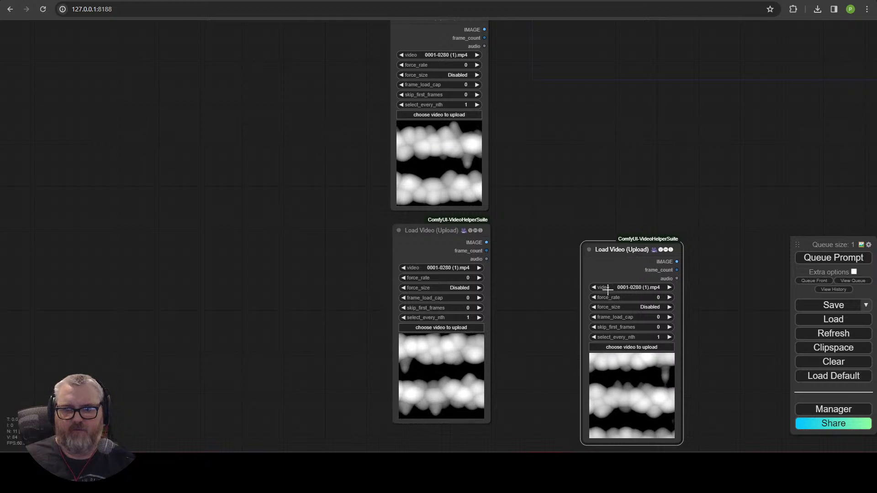
{"action": "left_click_drag", "start_coordinate": [596, 247], "coordinate": [402, 443]}
{"action": "left_click_drag", "start_coordinate": [559, 480], "coordinate": [533, 322]}
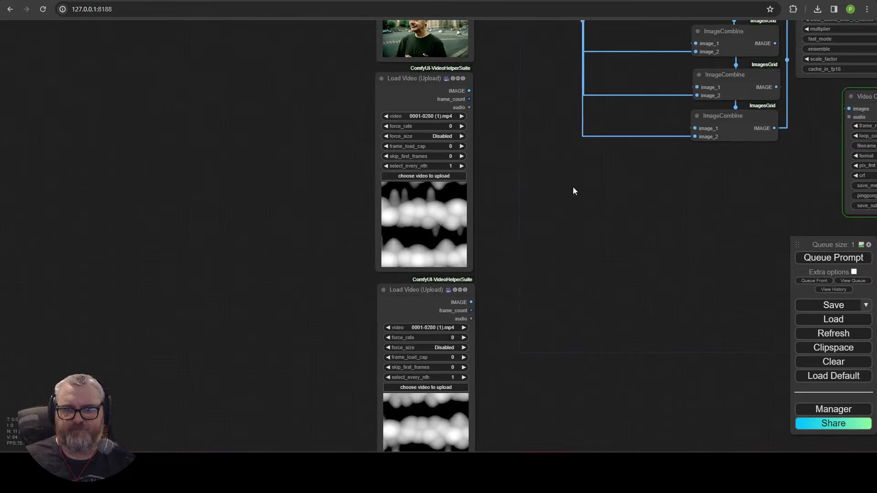
{"action": "left_click_drag", "start_coordinate": [574, 190], "coordinate": [547, 373]}
Step: Load mrbean_test_00002.mp4 and mrbean_test_00003.mp4 into the second and third Load Video nodes
{"action": "left_click", "coordinate": [413, 344]}
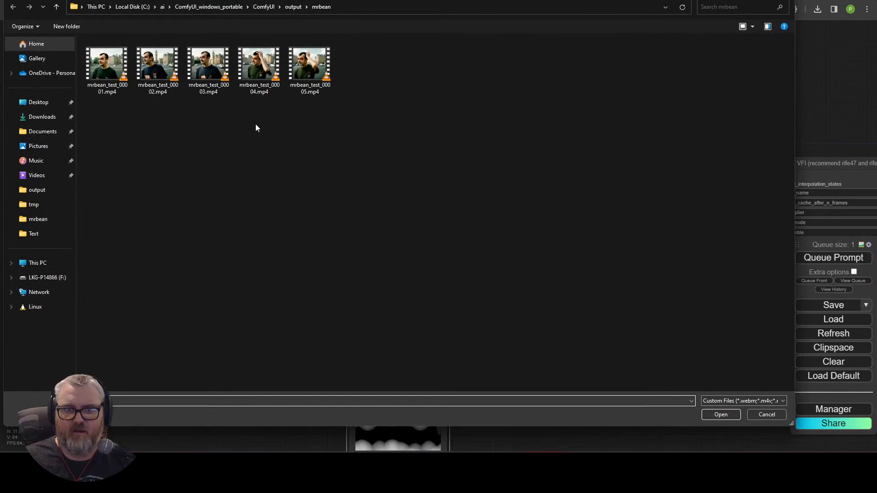
{"action": "double_click", "coordinate": [163, 78]}
{"action": "left_click", "coordinate": [409, 300]}
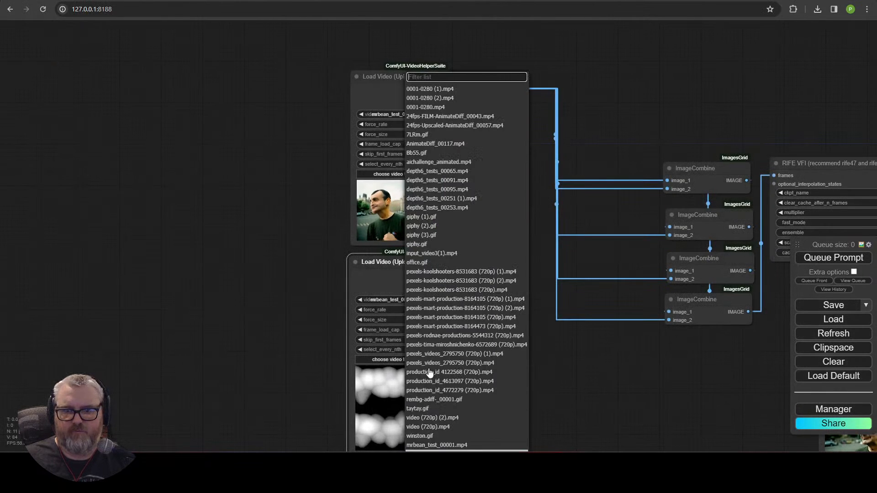
{"action": "left_click", "coordinate": [465, 302]}
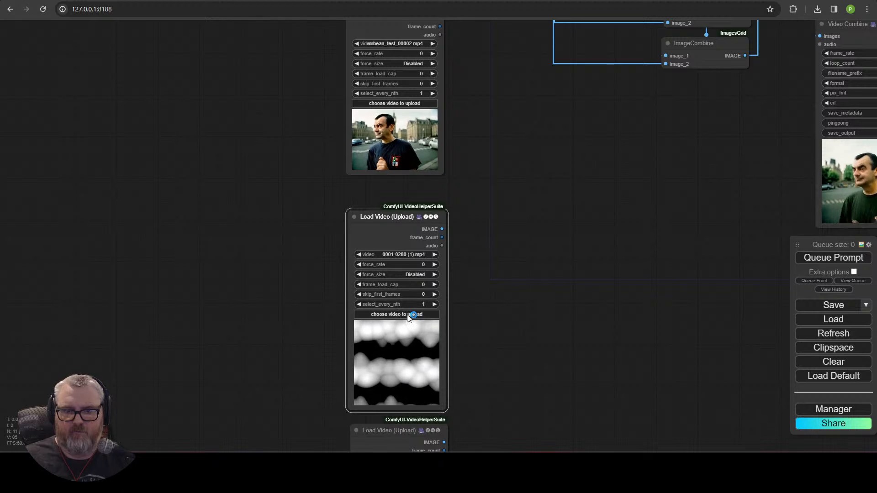
{"action": "left_click", "coordinate": [398, 315]}
{"action": "double_click", "coordinate": [209, 62]}
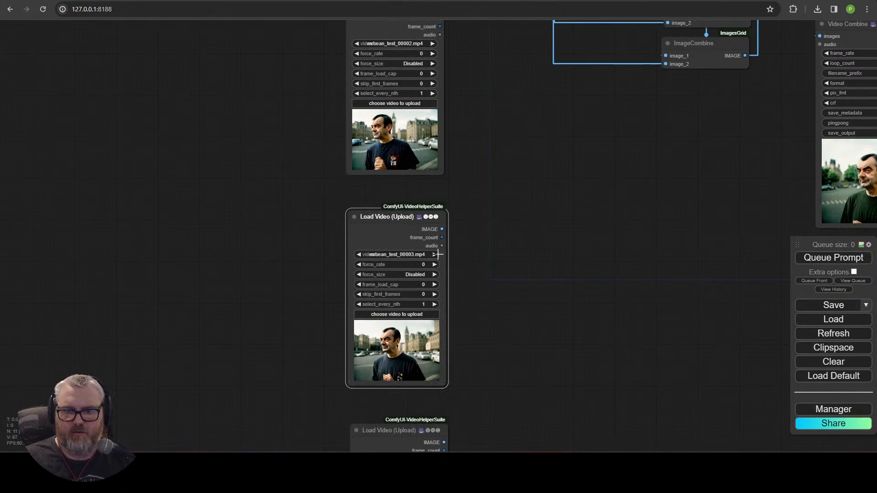
Step: Load mrbean_test_00004.mp4 and mrbean_test_00005.mp4 into the last two Load Video nodes
{"action": "left_click_drag", "start_coordinate": [493, 363], "coordinate": [498, 144]}
{"action": "left_click", "coordinate": [416, 310]}
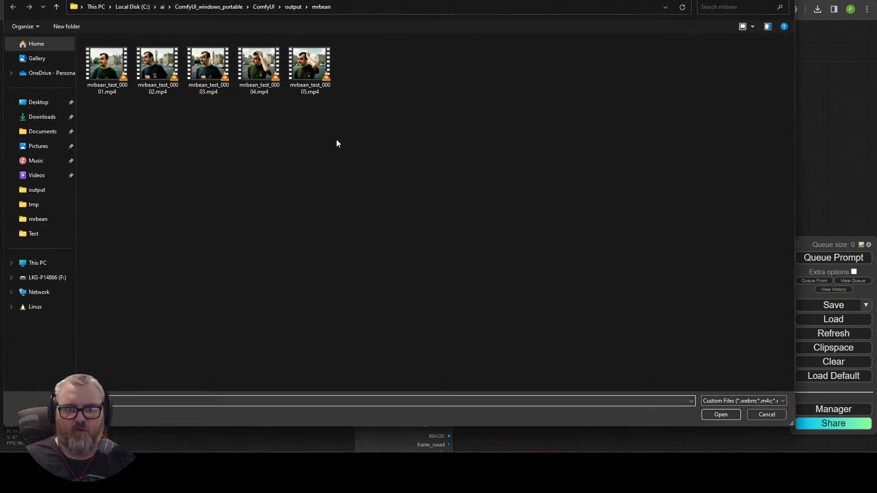
{"action": "double_click", "coordinate": [256, 68]}
{"action": "left_click_drag", "start_coordinate": [526, 341], "coordinate": [521, 246]}
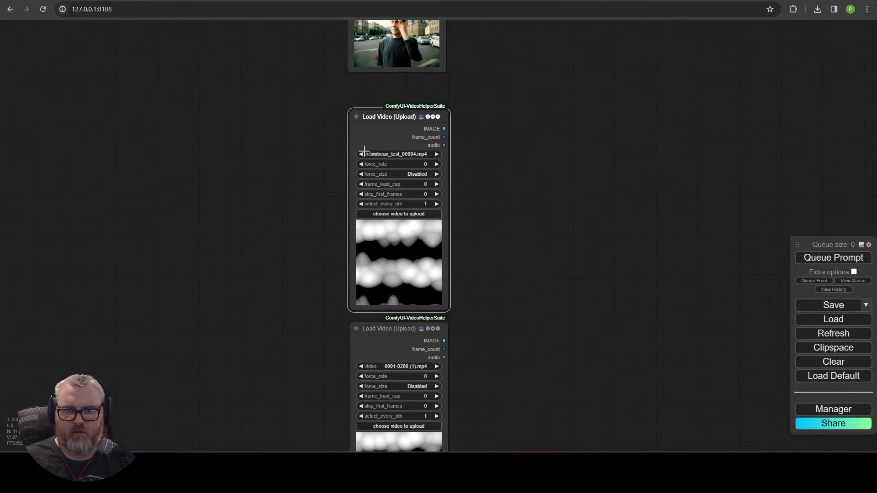
{"action": "left_click", "coordinate": [362, 155]}
{"action": "left_click_drag", "start_coordinate": [554, 392], "coordinate": [538, 193]}
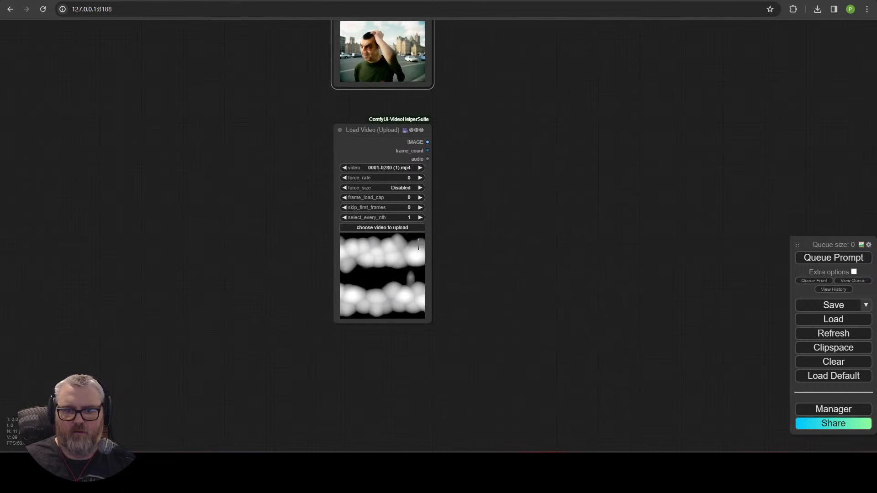
{"action": "left_click", "coordinate": [403, 228]}
{"action": "double_click", "coordinate": [309, 69]}
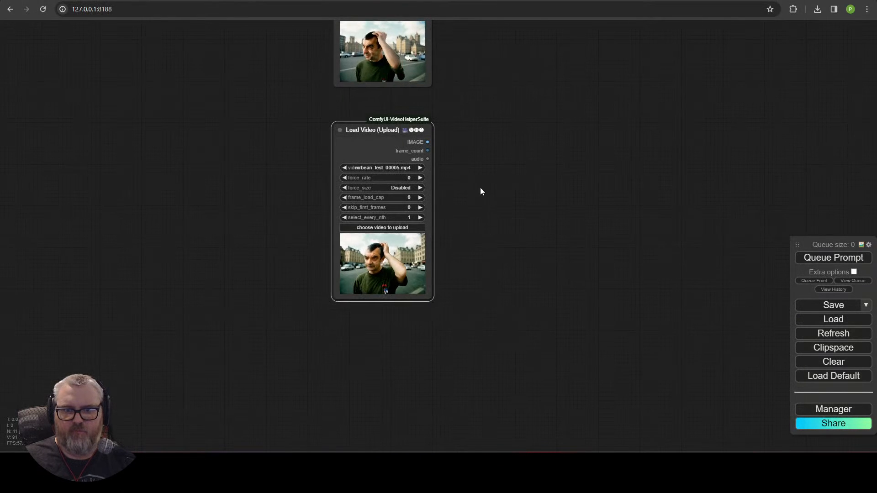
{"action": "left_click_drag", "start_coordinate": [498, 73], "coordinate": [396, 369]}
{"action": "scroll", "coordinate": [397, 361], "scroll_direction": "down", "scroll_amount": 11}
{"action": "left_click_drag", "start_coordinate": [445, 151], "coordinate": [384, 293]}
{"action": "scroll", "coordinate": [384, 293], "scroll_direction": "up", "scroll_amount": 3}
Step: Detach the old image_2 links from all four ImageCombine nodes
{"action": "scroll", "coordinate": [384, 297], "scroll_direction": "up", "scroll_amount": 7}
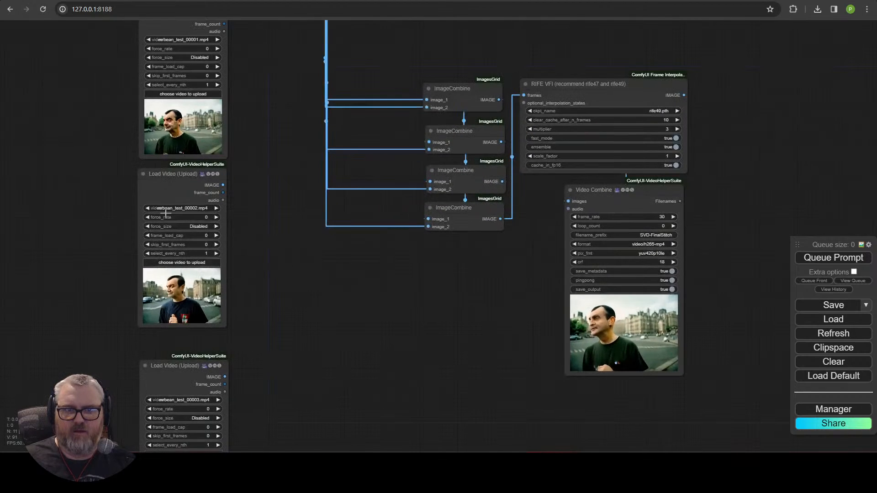
{"action": "left_click_drag", "start_coordinate": [223, 192], "coordinate": [429, 108]}
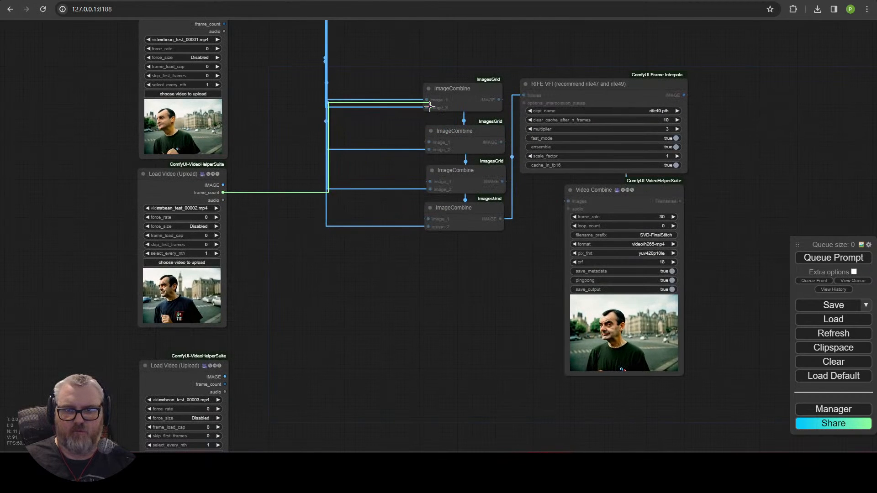
{"action": "left_click", "coordinate": [428, 109]}
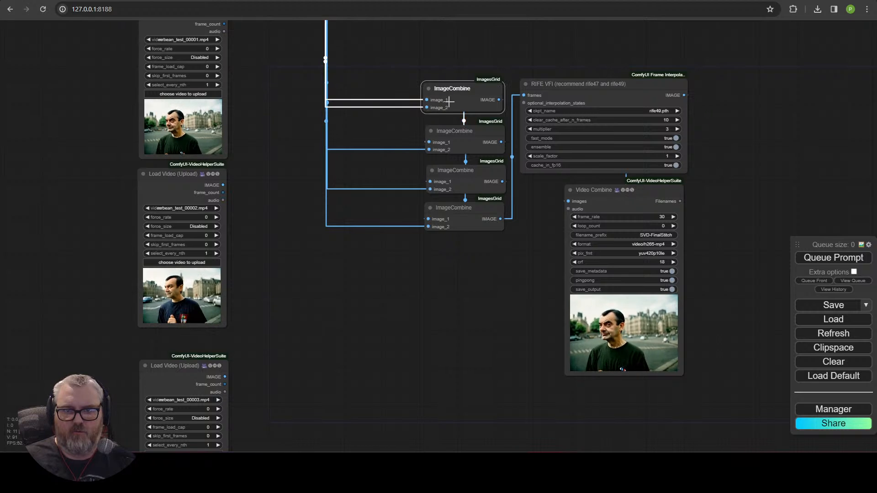
{"action": "left_click_drag", "start_coordinate": [275, 212], "coordinate": [271, 279]}
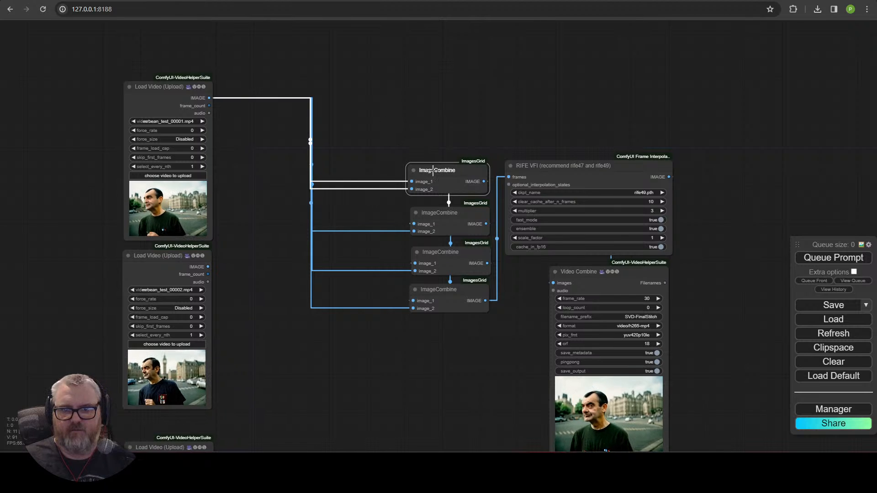
{"action": "left_click_drag", "start_coordinate": [430, 116], "coordinate": [434, 128]}
{"action": "left_click_drag", "start_coordinate": [412, 202], "coordinate": [381, 155]}
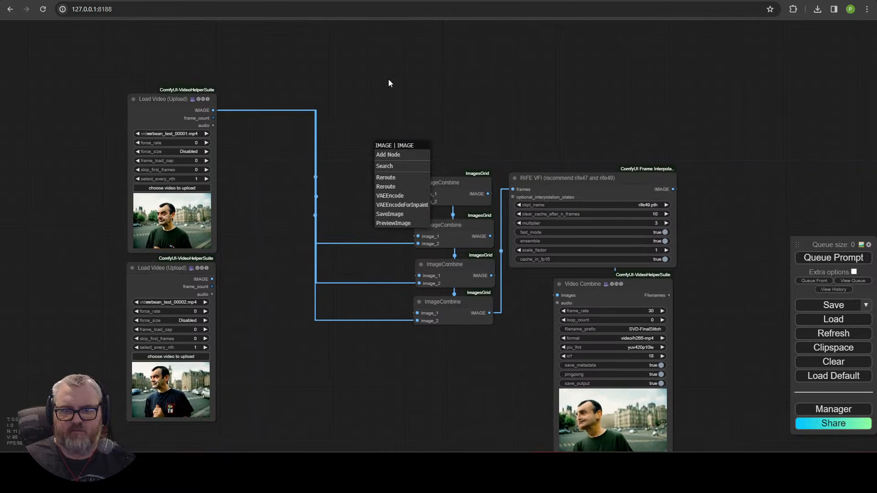
{"action": "left_click_drag", "start_coordinate": [388, 82], "coordinate": [390, 88]}
{"action": "left_click_drag", "start_coordinate": [419, 250], "coordinate": [382, 234]}
{"action": "left_click_drag", "start_coordinate": [421, 300], "coordinate": [392, 301]}
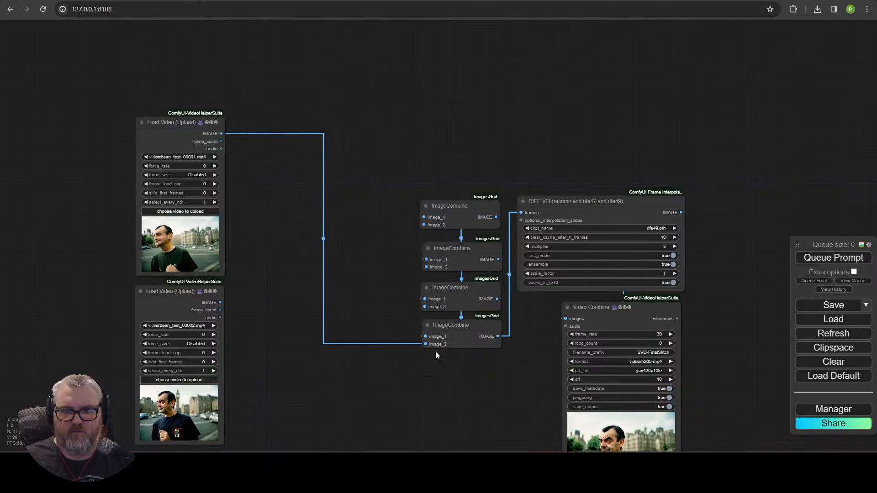
{"action": "left_click_drag", "start_coordinate": [426, 344], "coordinate": [396, 337]}
{"action": "left_click", "coordinate": [351, 215]}
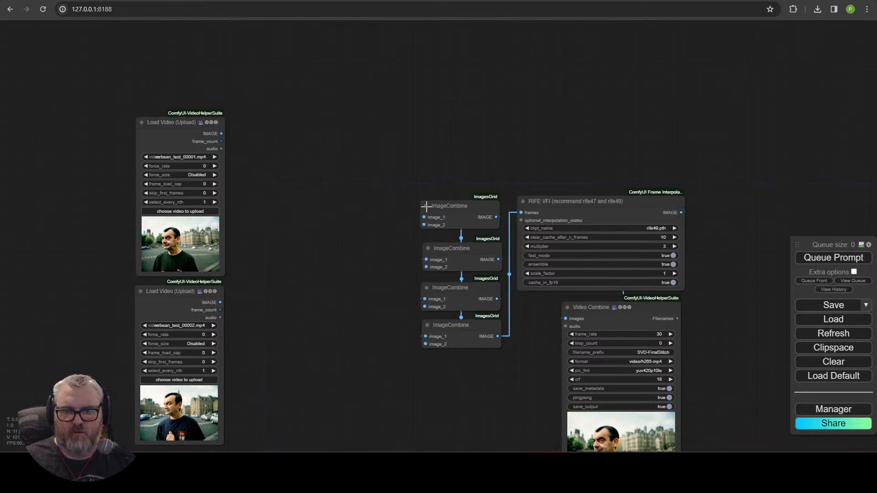
Step: Connect clips 00001 and 00002 to the top ImageCombine, and 00003 to the second's image_2
{"action": "left_click_drag", "start_coordinate": [221, 133], "coordinate": [424, 218]}
{"action": "left_click_drag", "start_coordinate": [278, 299], "coordinate": [424, 225]}
{"action": "left_click_drag", "start_coordinate": [359, 270], "coordinate": [337, 169]}
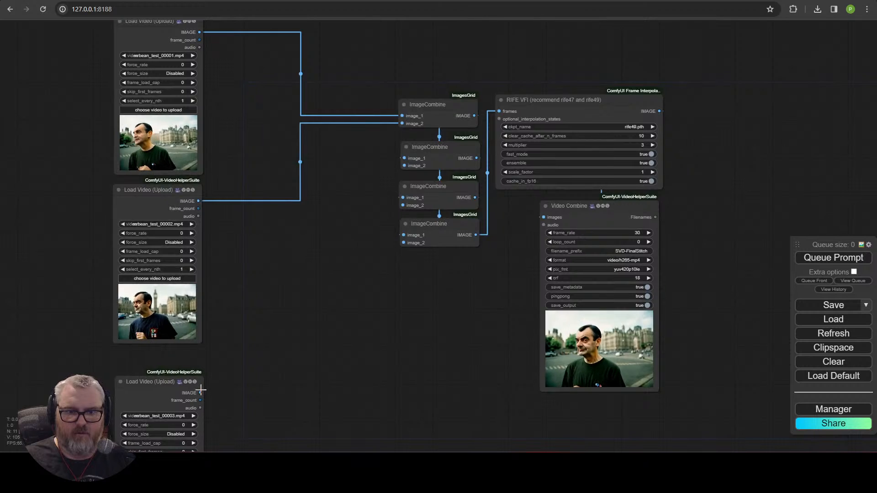
{"action": "left_click_drag", "start_coordinate": [200, 393], "coordinate": [404, 166]}
{"action": "left_click_drag", "start_coordinate": [324, 334], "coordinate": [344, 139]}
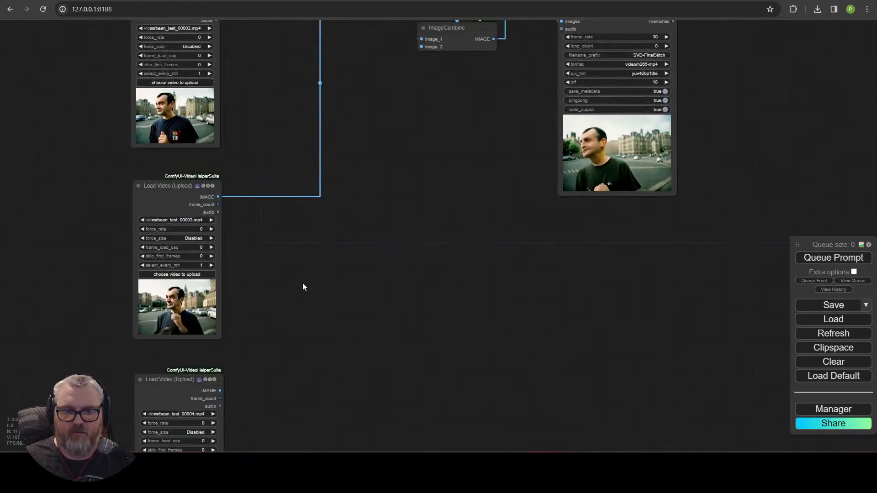
{"action": "left_click_drag", "start_coordinate": [220, 390], "coordinate": [390, 112]}
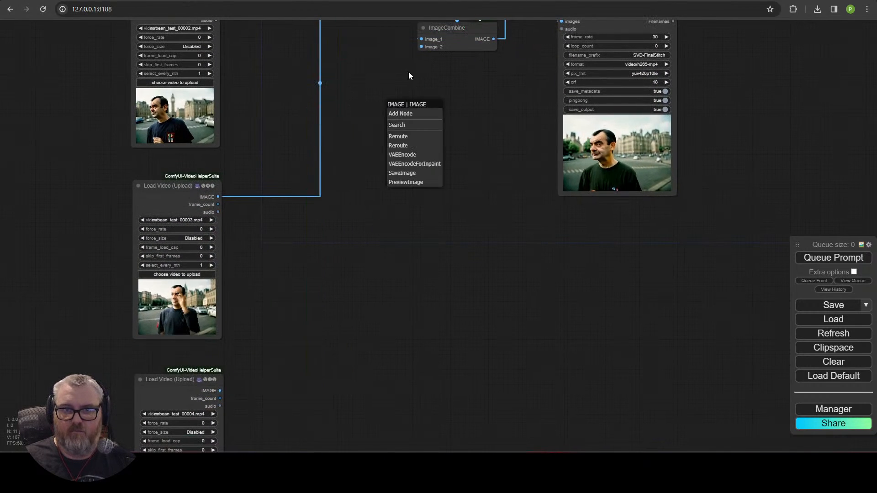
{"action": "left_click_drag", "start_coordinate": [401, 81], "coordinate": [379, 100]}
Step: Connect clip 00004 to the third ImageCombine's image_2 and 00005 to the fourth's image_2
{"action": "scroll", "coordinate": [380, 85], "scroll_direction": "down", "scroll_amount": 3}
{"action": "scroll", "coordinate": [291, 276], "scroll_direction": "down", "scroll_amount": 2}
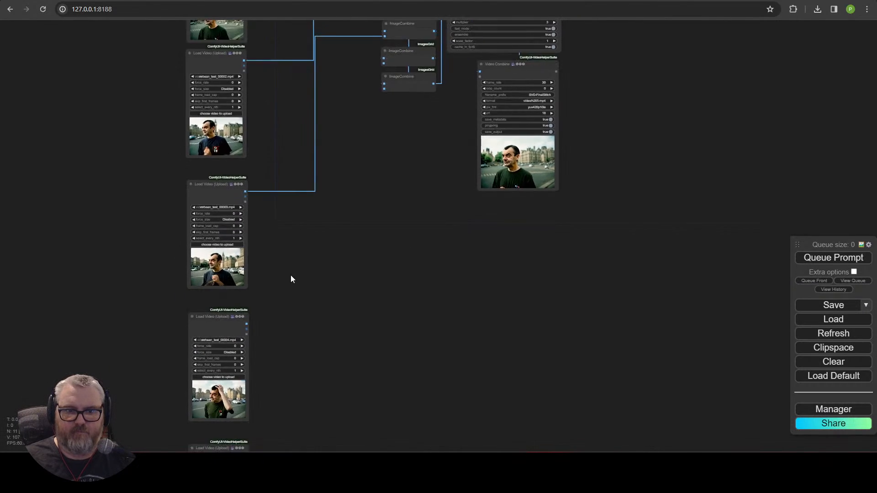
{"action": "left_click_drag", "start_coordinate": [290, 275], "coordinate": [255, 302]}
{"action": "scroll", "coordinate": [243, 313], "scroll_direction": "down", "scroll_amount": 1}
{"action": "left_click_drag", "start_coordinate": [206, 329], "coordinate": [289, 189]}
{"action": "left_click_drag", "start_coordinate": [340, 118], "coordinate": [337, 121]}
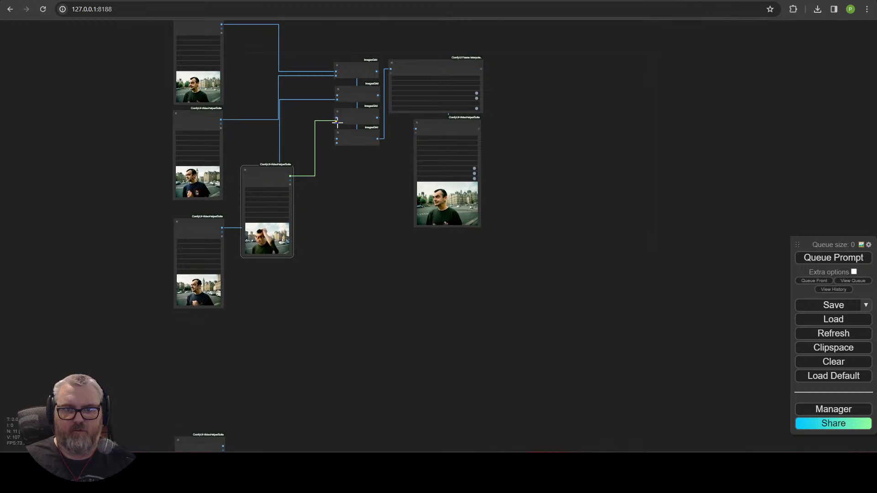
{"action": "left_click_drag", "start_coordinate": [196, 429], "coordinate": [271, 270]}
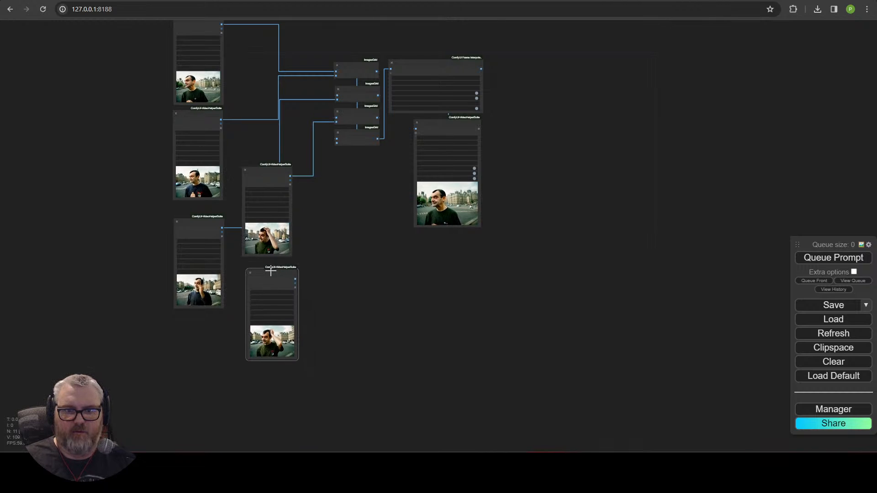
{"action": "scroll", "coordinate": [338, 251], "scroll_direction": "up", "scroll_amount": 3}
{"action": "left_click_drag", "start_coordinate": [317, 254], "coordinate": [291, 334]}
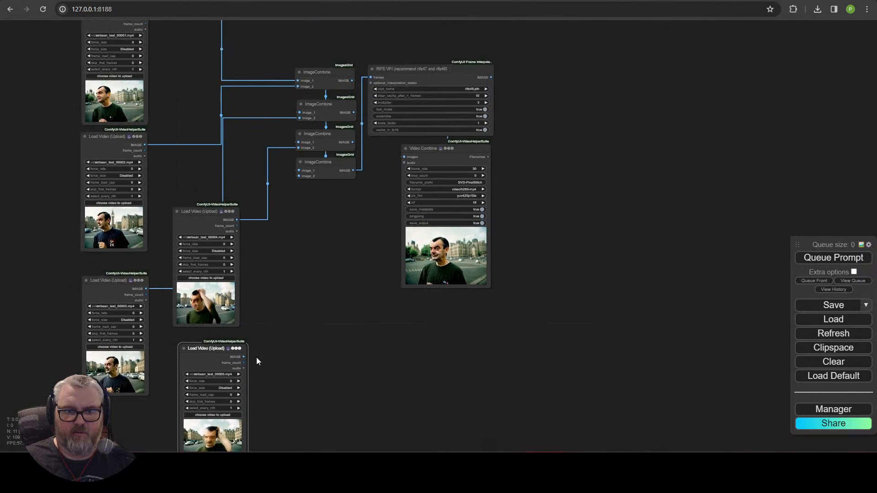
{"action": "left_click_drag", "start_coordinate": [244, 357], "coordinate": [304, 180]}
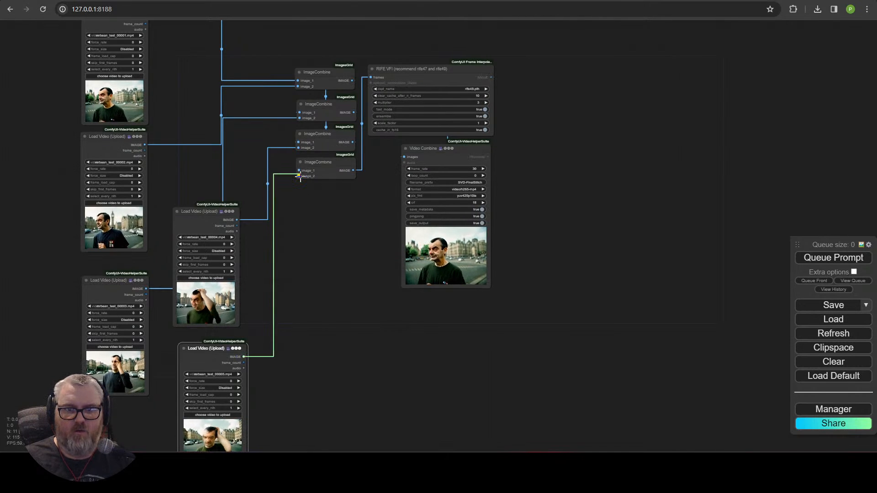
{"action": "left_click_drag", "start_coordinate": [353, 142], "coordinate": [301, 170]}
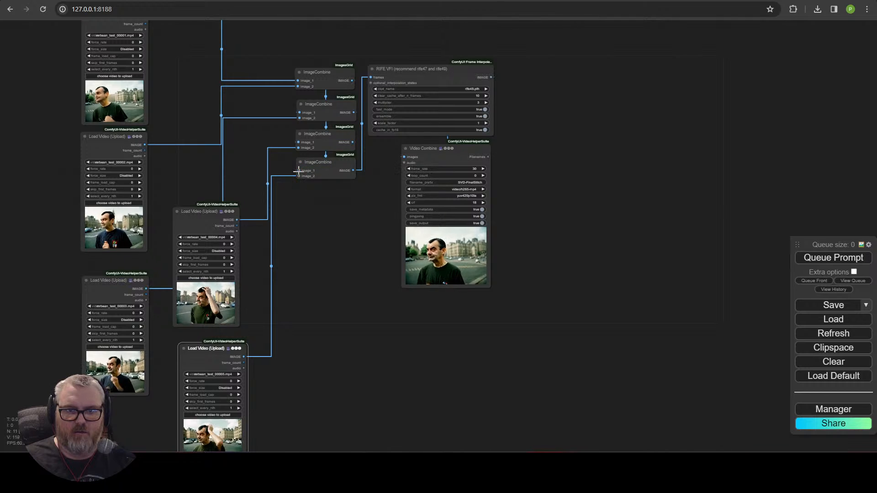
Step: Arrange the 00003, 00004 and 00005 Load Video nodes into a neat column
{"action": "scroll", "coordinate": [268, 291], "scroll_direction": "up", "scroll_amount": 5}
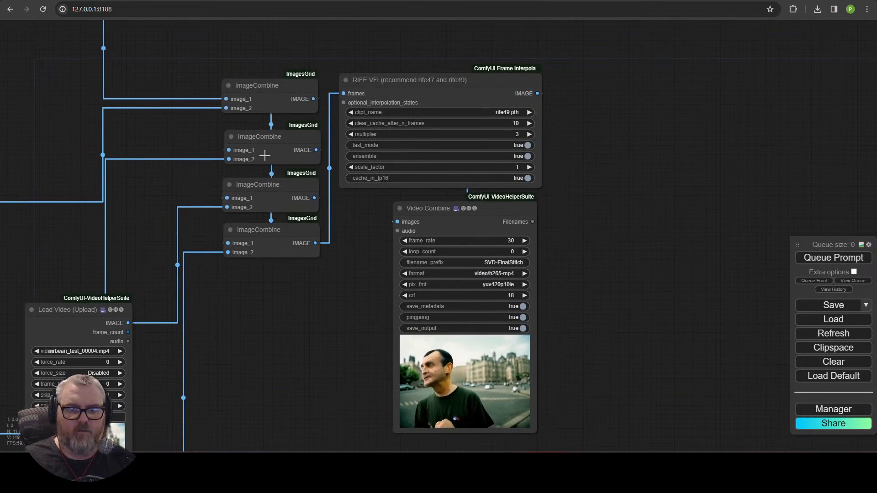
{"action": "left_click_drag", "start_coordinate": [254, 383], "coordinate": [359, 248]}
{"action": "scroll", "coordinate": [416, 201], "scroll_direction": "down", "scroll_amount": 6}
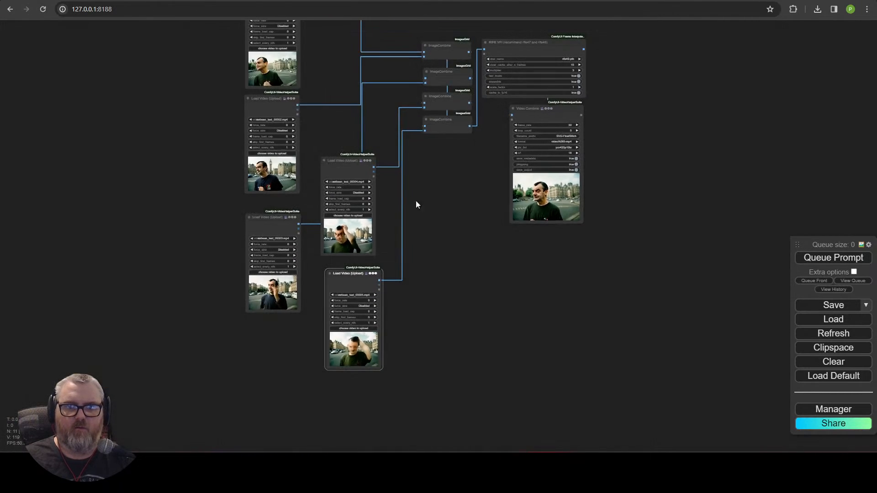
{"action": "left_click_drag", "start_coordinate": [354, 281], "coordinate": [283, 446]}
{"action": "left_click_drag", "start_coordinate": [401, 371], "coordinate": [465, 252]}
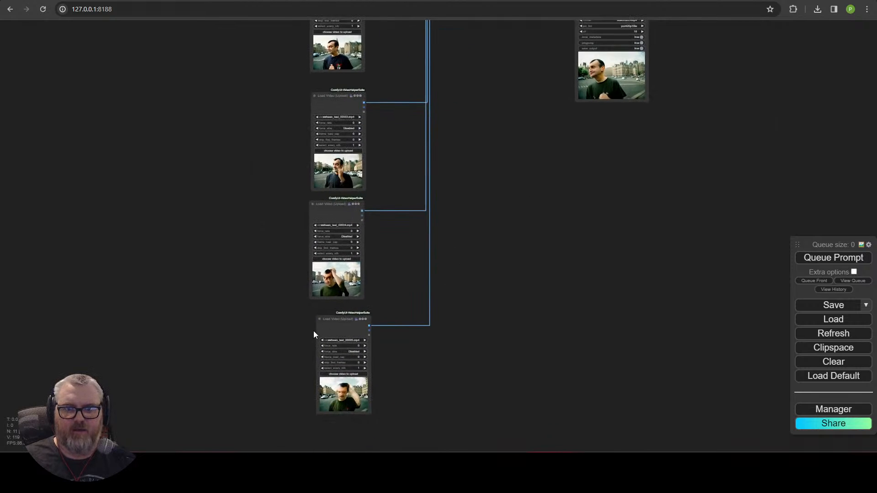
{"action": "left_click_drag", "start_coordinate": [337, 323], "coordinate": [327, 320]}
{"action": "scroll", "coordinate": [577, 223], "scroll_direction": "down", "scroll_amount": 4}
{"action": "left_click_drag", "start_coordinate": [521, 160], "coordinate": [447, 310]}
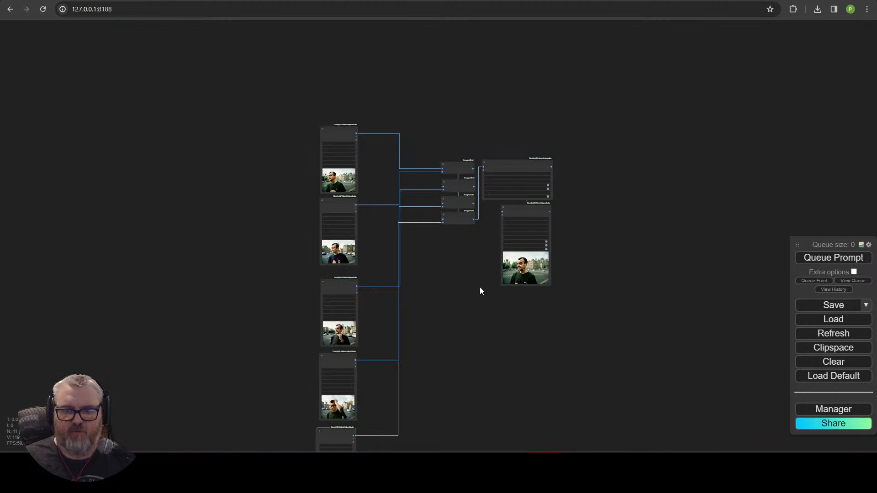
{"action": "scroll", "coordinate": [480, 291], "scroll_direction": "up", "scroll_amount": 6}
{"action": "left_click_drag", "start_coordinate": [450, 216], "coordinate": [421, 229]}
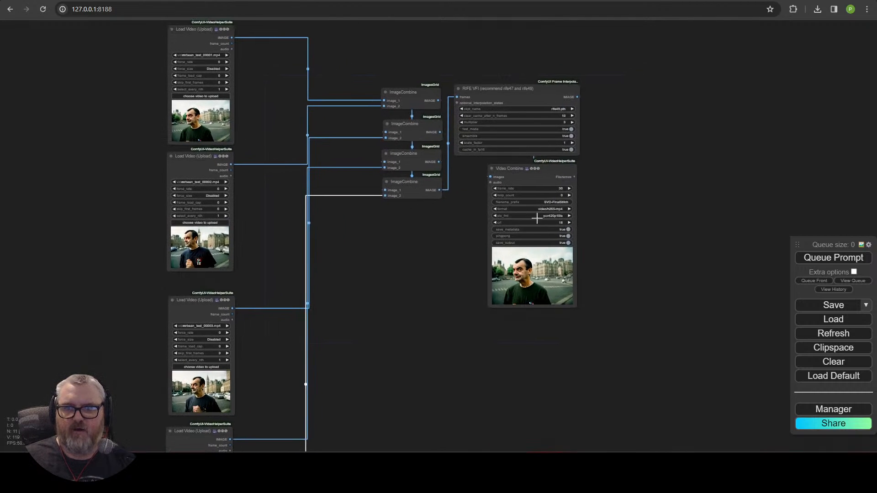
Step: Queue the SVD-FinalStitch render and watch the Video Combine preview until the queue empties
{"action": "left_click", "coordinate": [852, 259]}
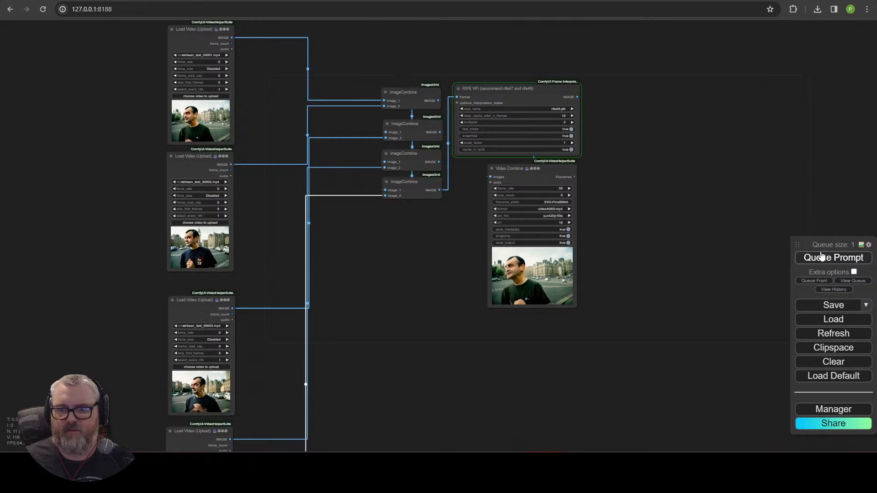
{"action": "scroll", "coordinate": [645, 276], "scroll_direction": "up", "scroll_amount": 6}
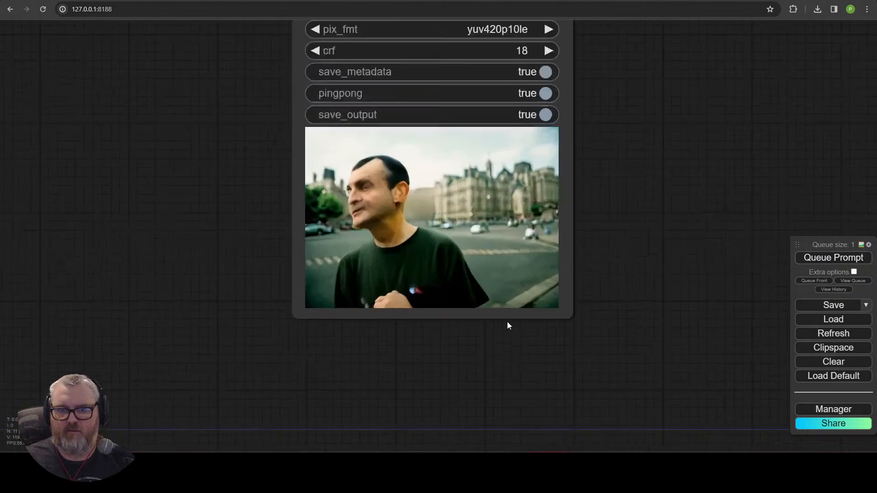
{"action": "scroll", "coordinate": [507, 322], "scroll_direction": "up", "scroll_amount": 4}
{"action": "scroll", "coordinate": [644, 200], "scroll_direction": "down", "scroll_amount": 3}
{"action": "left_click_drag", "start_coordinate": [649, 194], "coordinate": [662, 268]}
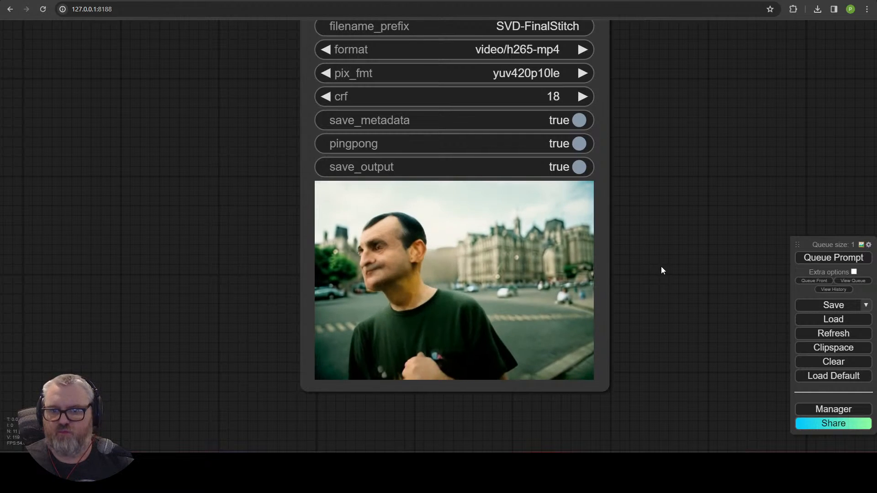
{"action": "scroll", "coordinate": [662, 269], "scroll_direction": "down", "scroll_amount": 5}
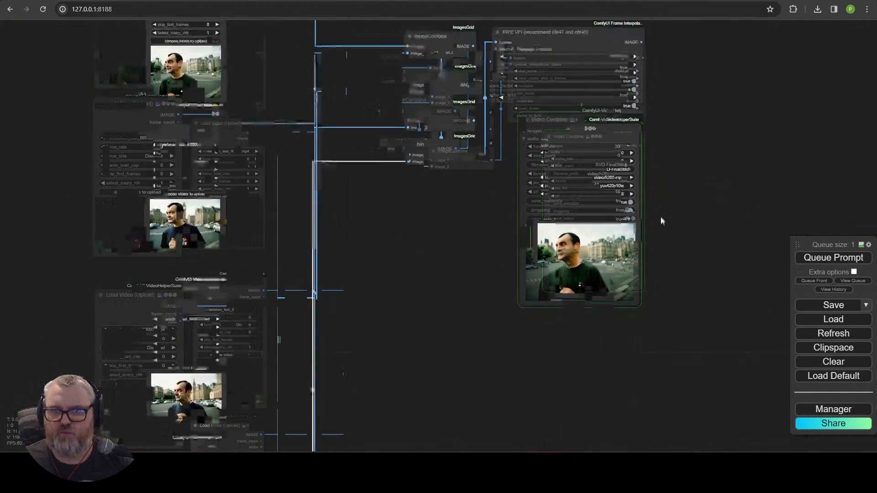
{"action": "scroll", "coordinate": [661, 221], "scroll_direction": "up", "scroll_amount": 5}
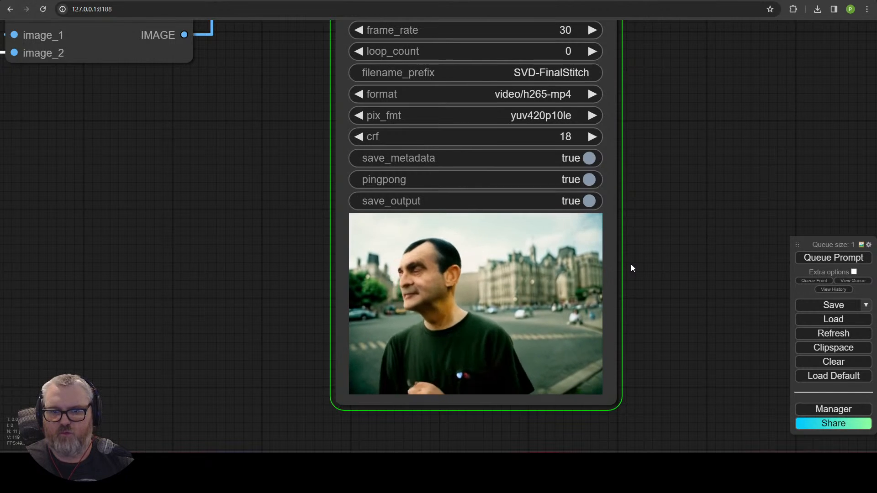
{"action": "scroll", "coordinate": [632, 264], "scroll_direction": "down", "scroll_amount": 5}
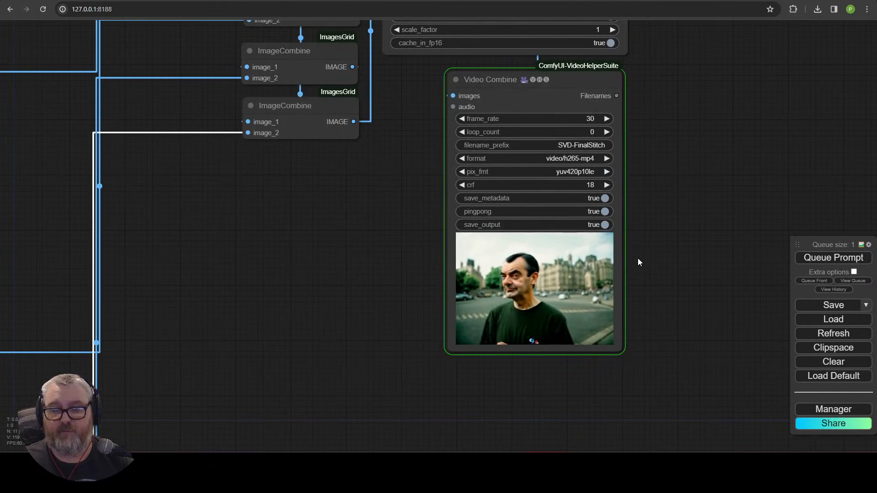
{"action": "scroll", "coordinate": [638, 259], "scroll_direction": "down", "scroll_amount": 5}
{"action": "left_click_drag", "start_coordinate": [675, 199], "coordinate": [640, 288]}
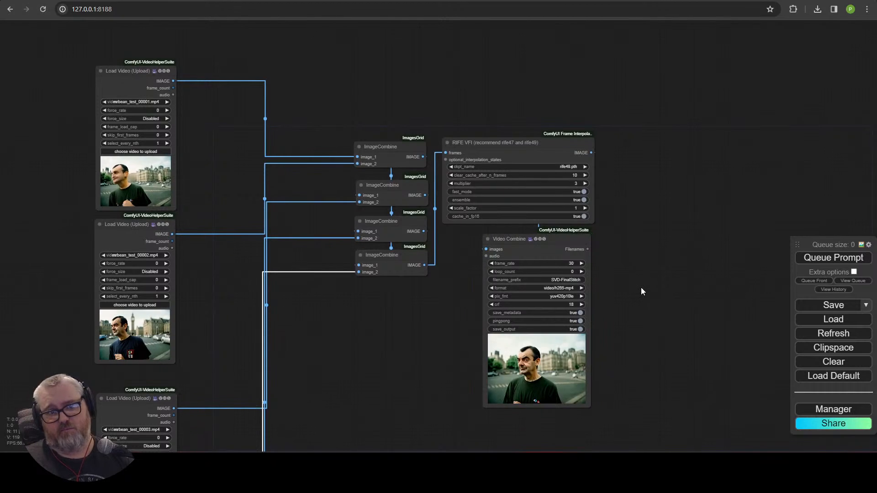
{"action": "scroll", "coordinate": [641, 287], "scroll_direction": "up", "scroll_amount": 10}
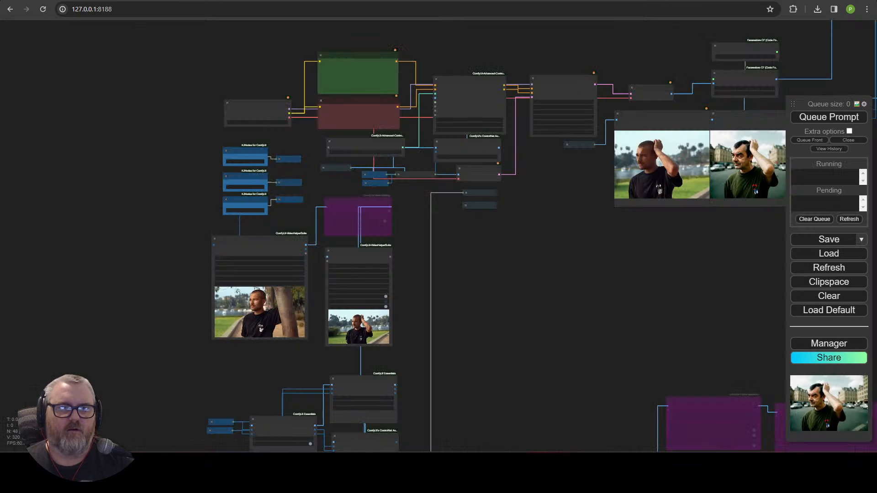
{"action": "scroll", "coordinate": [127, 192], "scroll_direction": "down", "scroll_amount": 5}
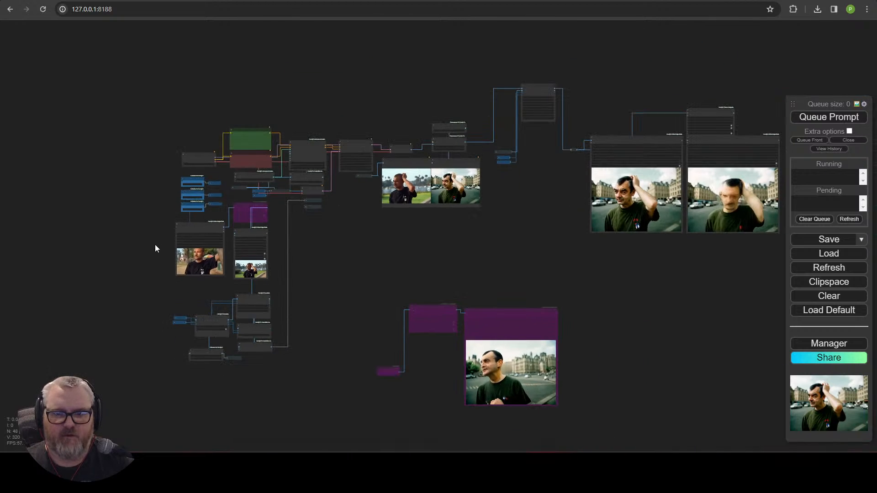
Step: Survey the canvas up to the Load Video node, then switch to the Pexels walking results
{"action": "scroll", "coordinate": [151, 233], "scroll_direction": "up", "scroll_amount": 9}
{"action": "left_click_drag", "start_coordinate": [144, 210], "coordinate": [65, 227]}
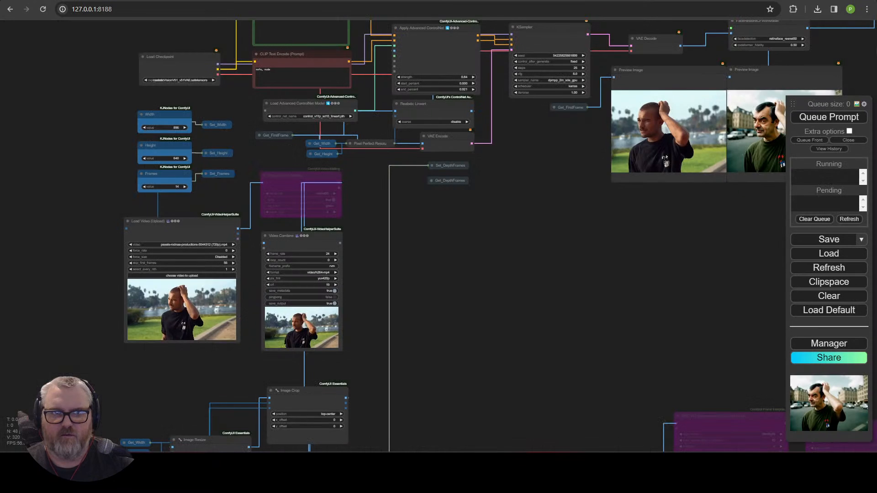
{"action": "scroll", "coordinate": [548, 336], "scroll_direction": "down", "scroll_amount": 2}
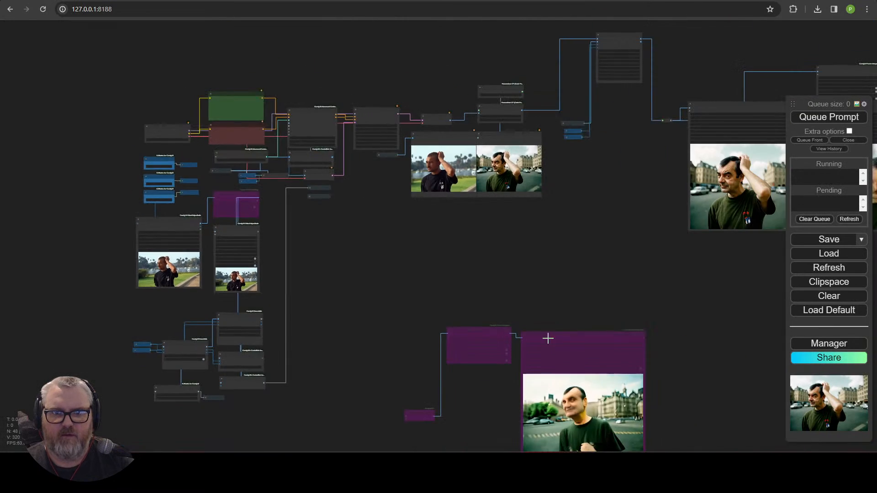
{"action": "left_click_drag", "start_coordinate": [472, 270], "coordinate": [267, 195]}
{"action": "scroll", "coordinate": [269, 251], "scroll_direction": "up", "scroll_amount": 6}
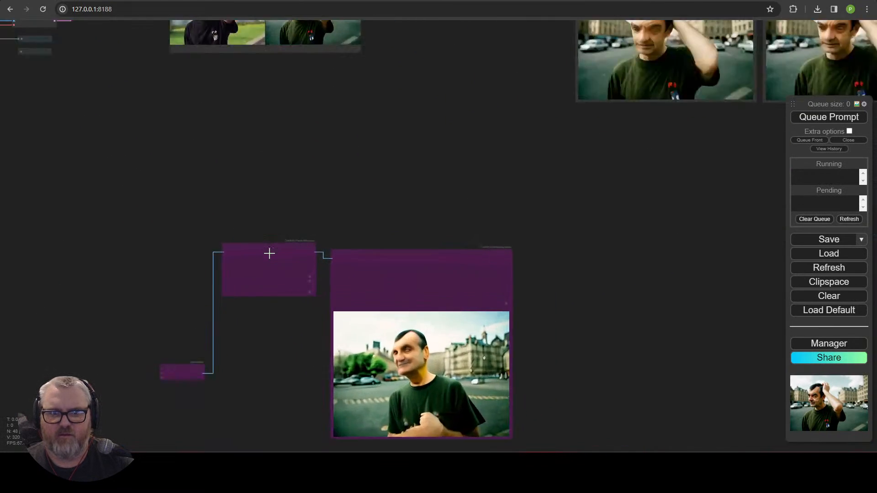
{"action": "left_click_drag", "start_coordinate": [103, 182], "coordinate": [553, 452]}
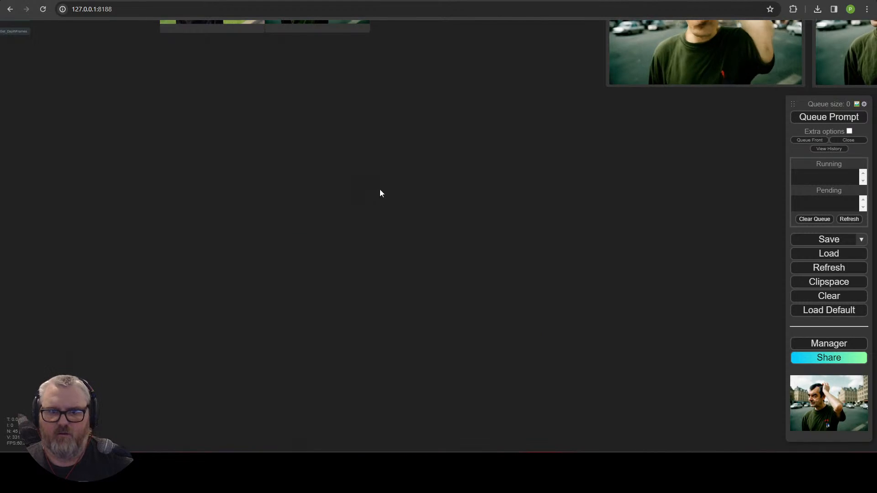
{"action": "left_click_drag", "start_coordinate": [437, 123], "coordinate": [452, 369]}
{"action": "left_click_drag", "start_coordinate": [463, 295], "coordinate": [605, 308]}
{"action": "scroll", "coordinate": [265, 343], "scroll_direction": "up", "scroll_amount": 5}
{"action": "left_click_drag", "start_coordinate": [73, 334], "coordinate": [675, 206]}
{"action": "scroll", "coordinate": [331, 255], "scroll_direction": "up", "scroll_amount": 4}
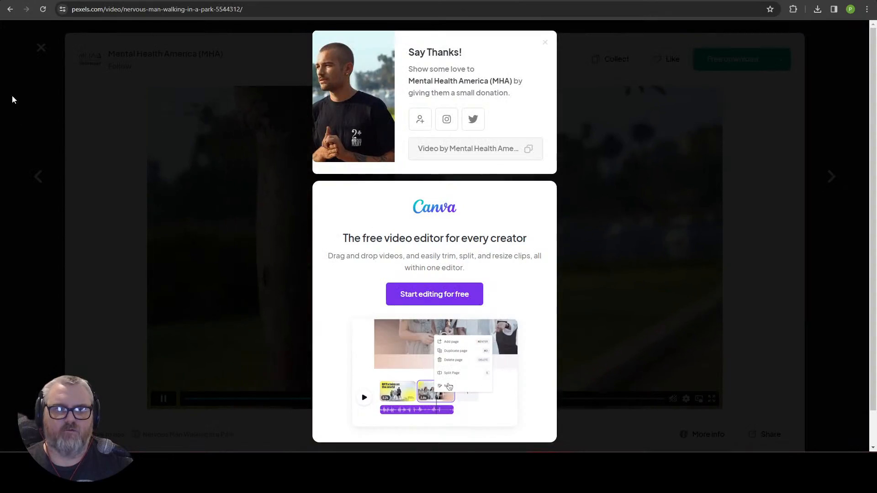
{"action": "left_click", "coordinate": [12, 97]}
Step: Close the video viewer and browse down through the Pexels 'walking' video results
{"action": "left_click", "coordinate": [51, 59]}
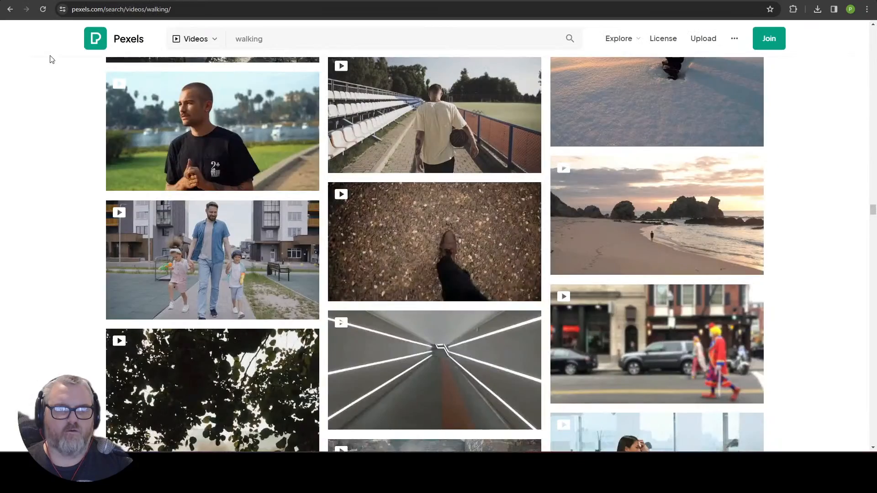
{"action": "scroll", "coordinate": [198, 303], "scroll_direction": "down", "scroll_amount": 20}
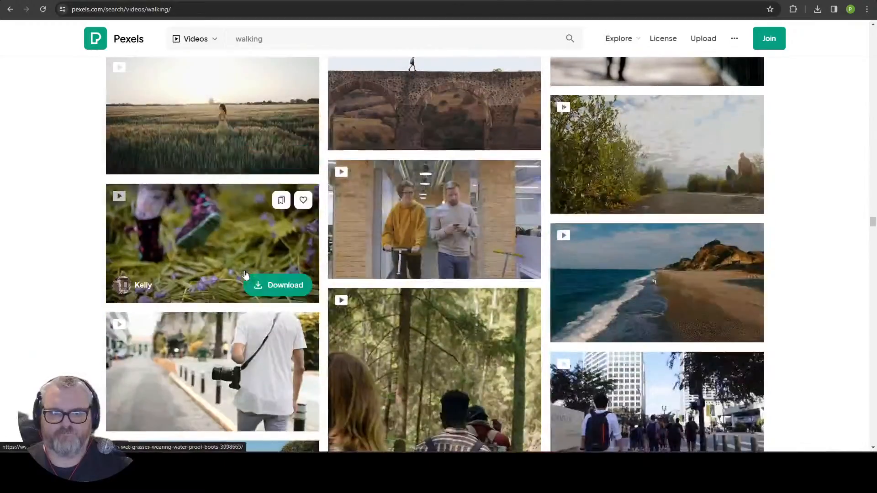
{"action": "scroll", "coordinate": [245, 274], "scroll_direction": "down", "scroll_amount": 10}
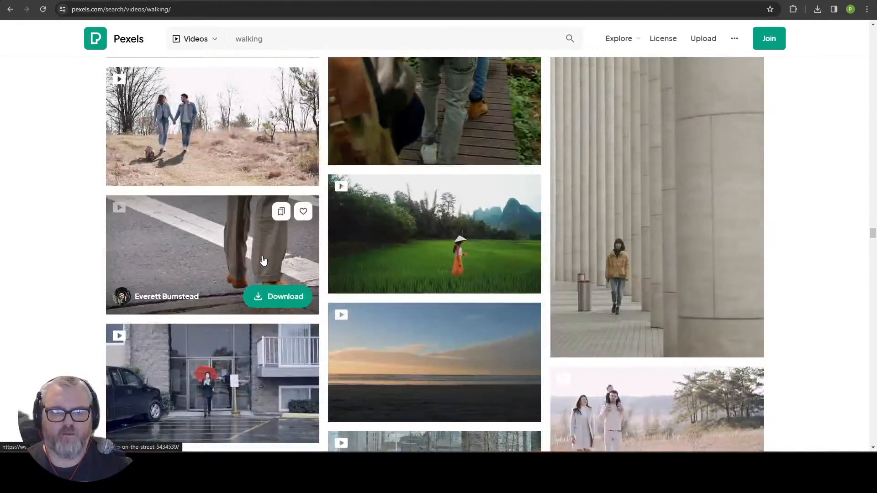
{"action": "scroll", "coordinate": [263, 260], "scroll_direction": "down", "scroll_amount": 13}
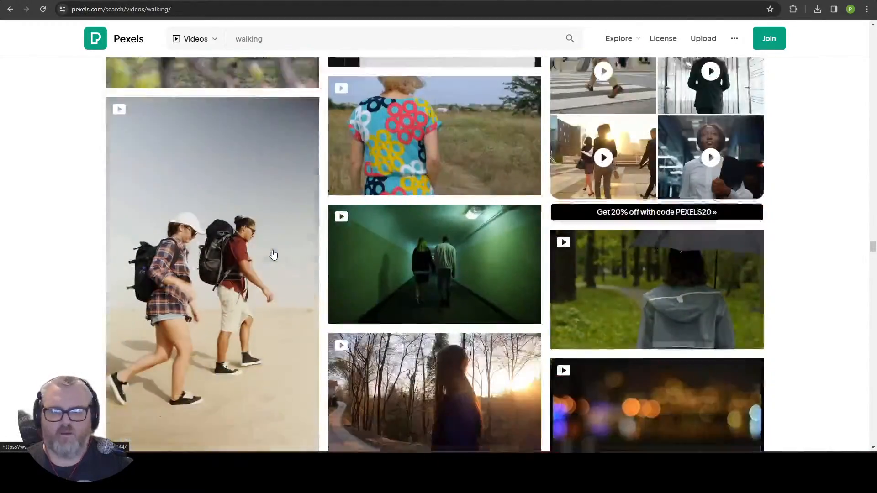
{"action": "scroll", "coordinate": [273, 254], "scroll_direction": "down", "scroll_amount": 12}
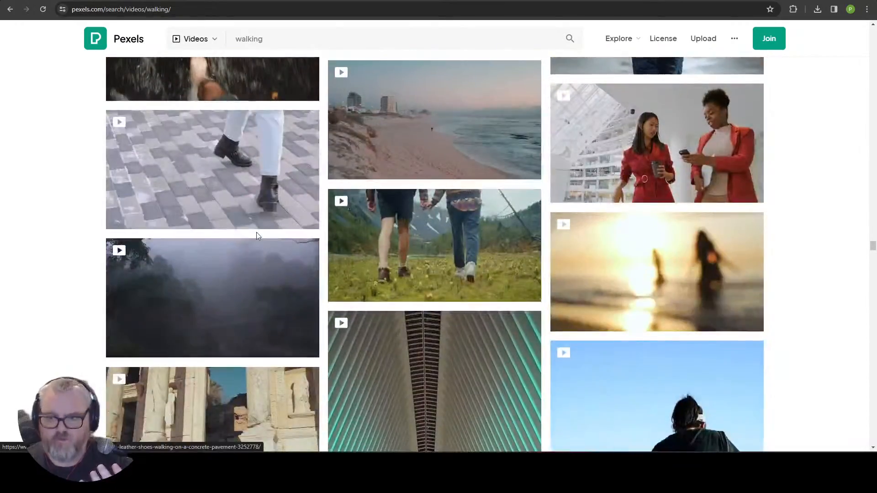
{"action": "scroll", "coordinate": [257, 232], "scroll_direction": "down", "scroll_amount": 14}
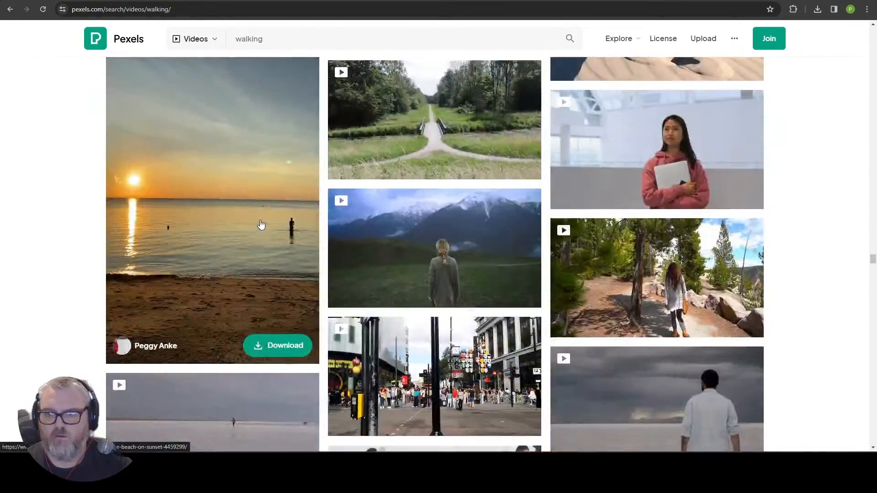
{"action": "scroll", "coordinate": [261, 224], "scroll_direction": "down", "scroll_amount": 12}
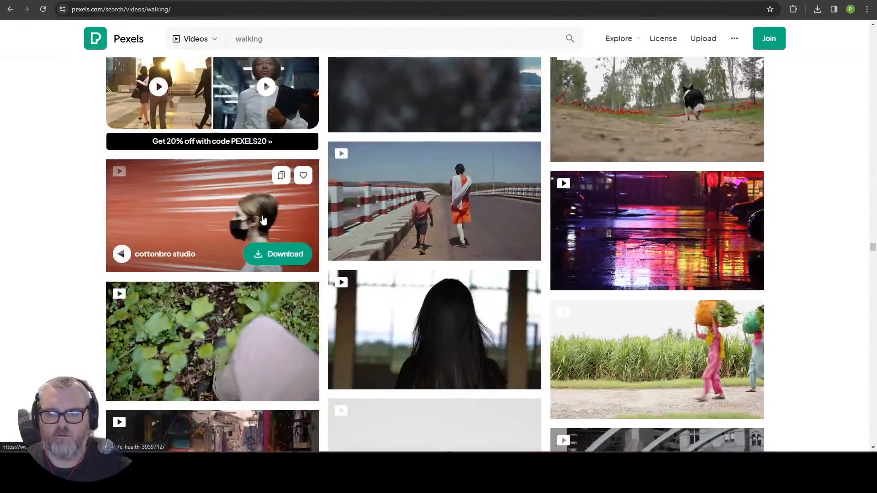
{"action": "scroll", "coordinate": [263, 219], "scroll_direction": "down", "scroll_amount": 9}
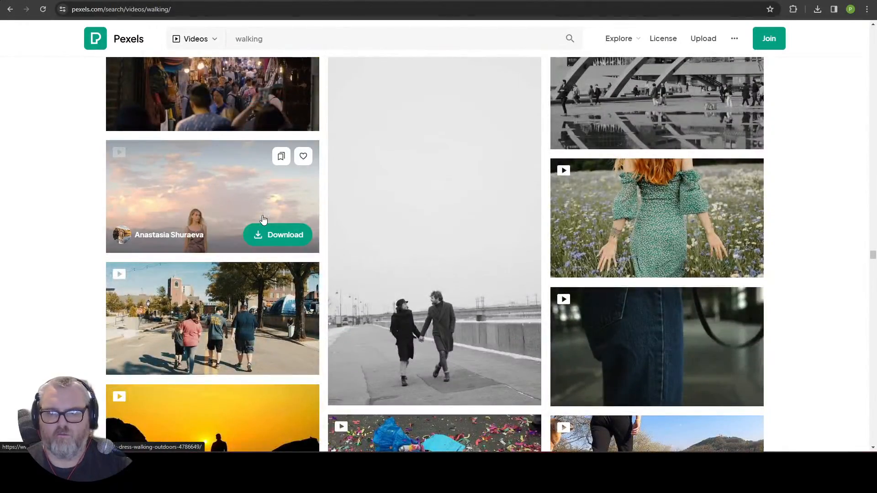
{"action": "scroll", "coordinate": [263, 220], "scroll_direction": "down", "scroll_amount": 9}
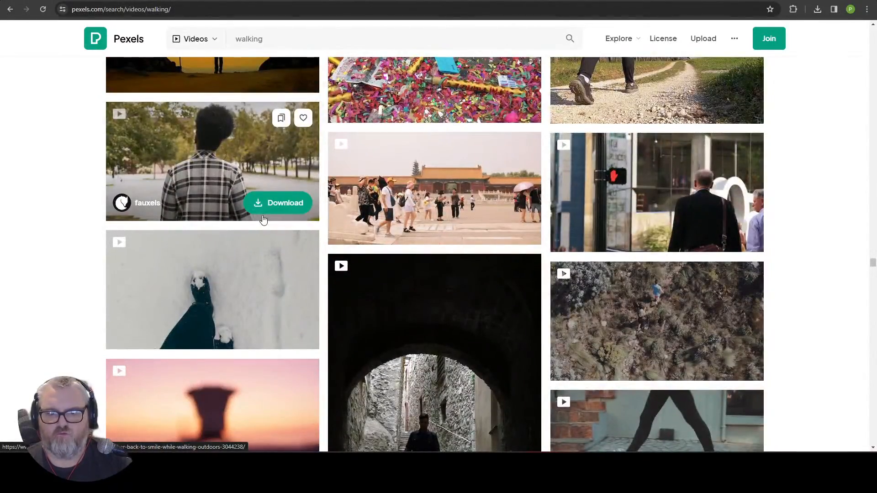
{"action": "scroll", "coordinate": [263, 220], "scroll_direction": "up", "scroll_amount": 10}
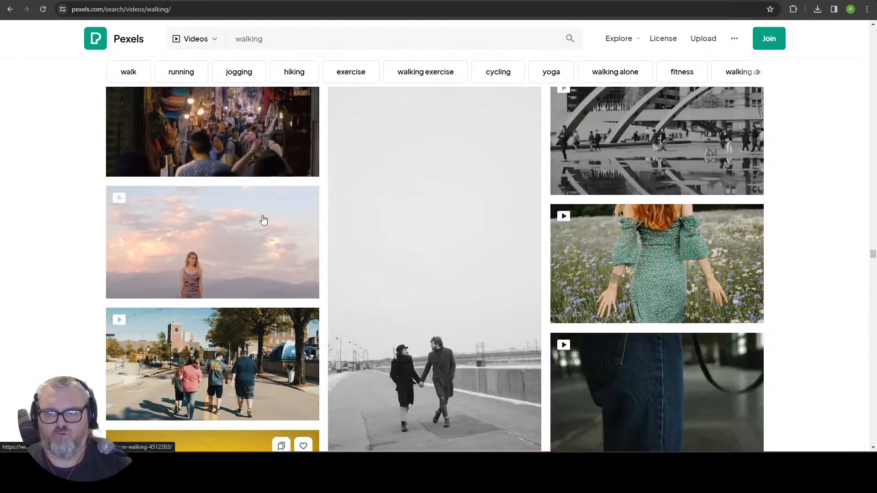
{"action": "mouse_move", "coordinate": [670, 234]}
{"action": "scroll", "coordinate": [507, 252], "scroll_direction": "down", "scroll_amount": 20}
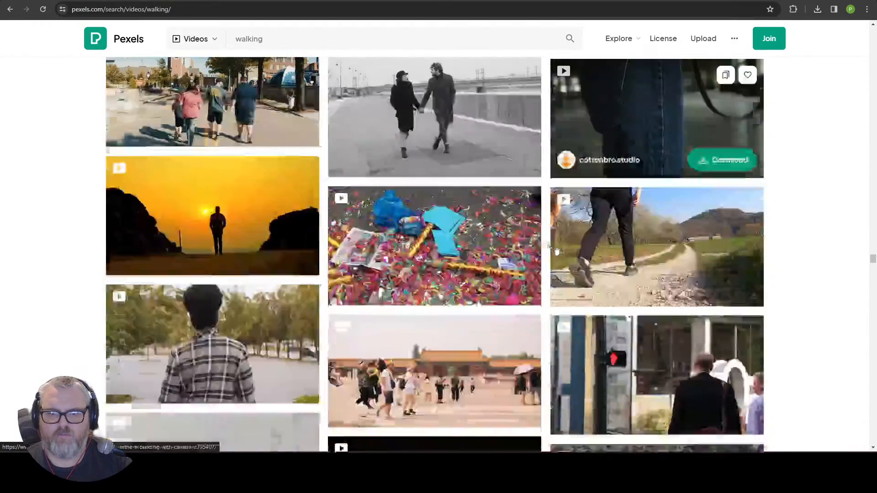
{"action": "scroll", "coordinate": [504, 250], "scroll_direction": "down", "scroll_amount": 16}
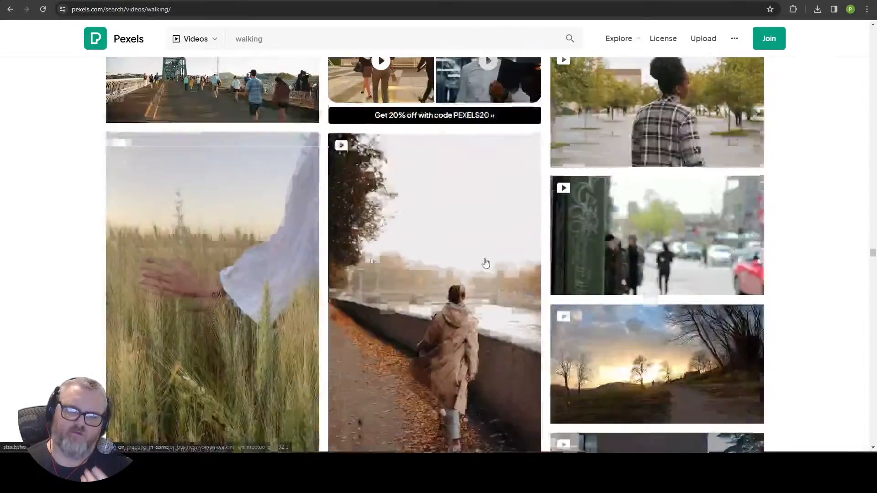
{"action": "scroll", "coordinate": [483, 246], "scroll_direction": "down", "scroll_amount": 10}
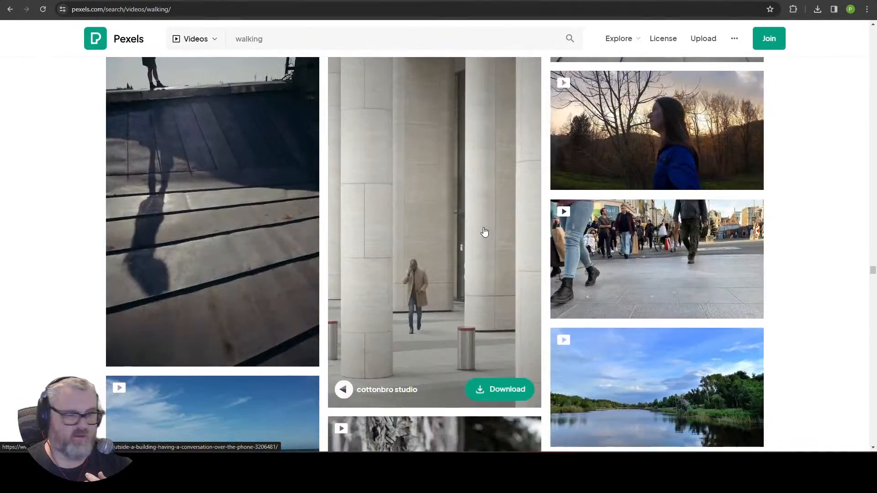
{"action": "scroll", "coordinate": [485, 233], "scroll_direction": "down", "scroll_amount": 14}
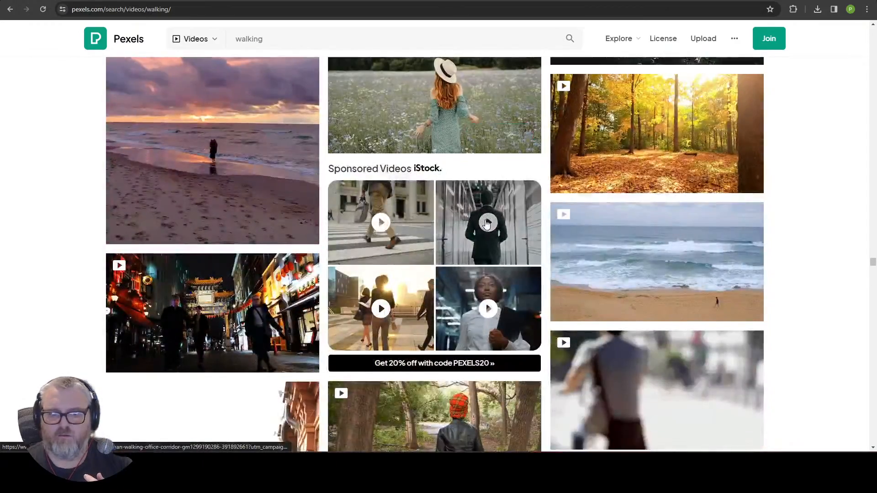
{"action": "scroll", "coordinate": [486, 215], "scroll_direction": "down", "scroll_amount": 17}
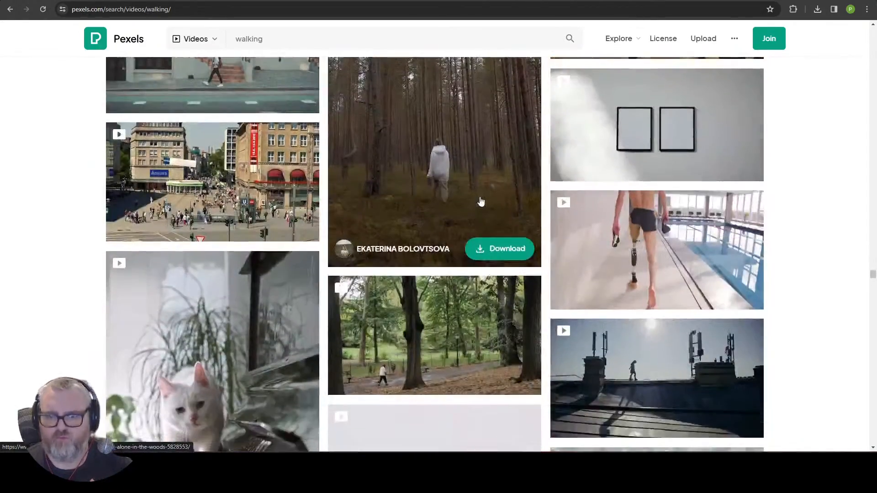
{"action": "scroll", "coordinate": [481, 201], "scroll_direction": "down", "scroll_amount": 5}
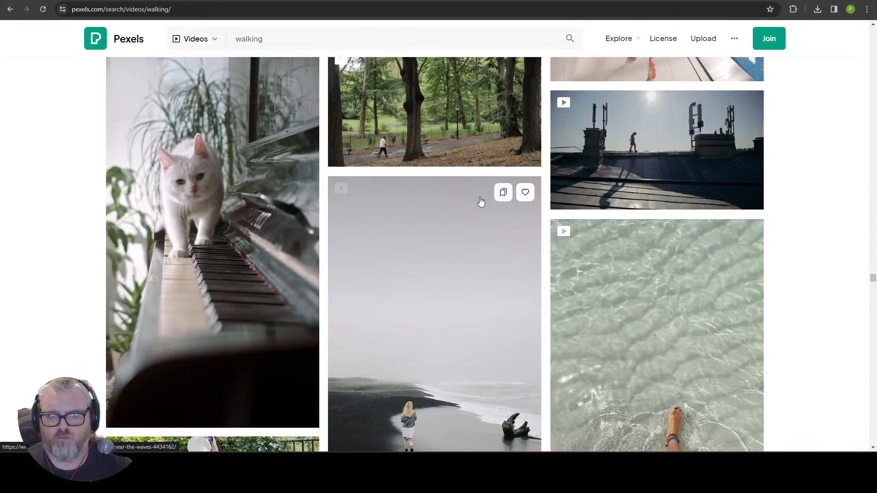
{"action": "scroll", "coordinate": [481, 201], "scroll_direction": "down", "scroll_amount": 16}
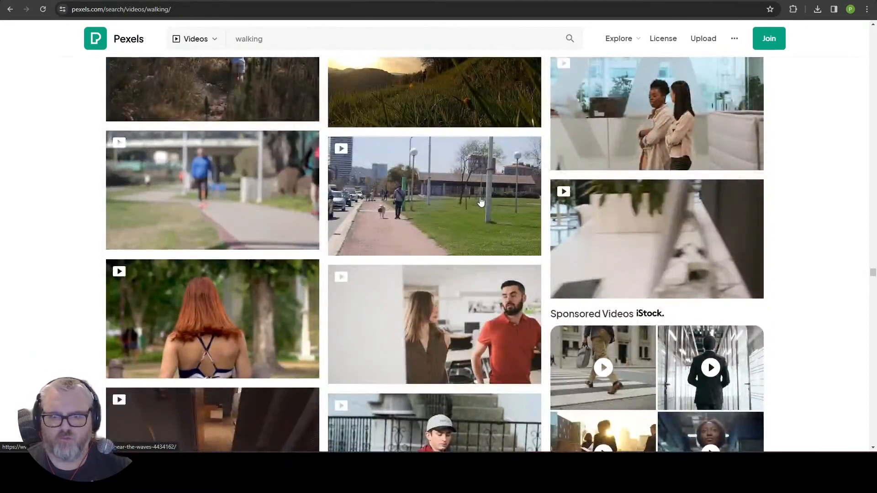
{"action": "scroll", "coordinate": [481, 201], "scroll_direction": "down", "scroll_amount": 5}
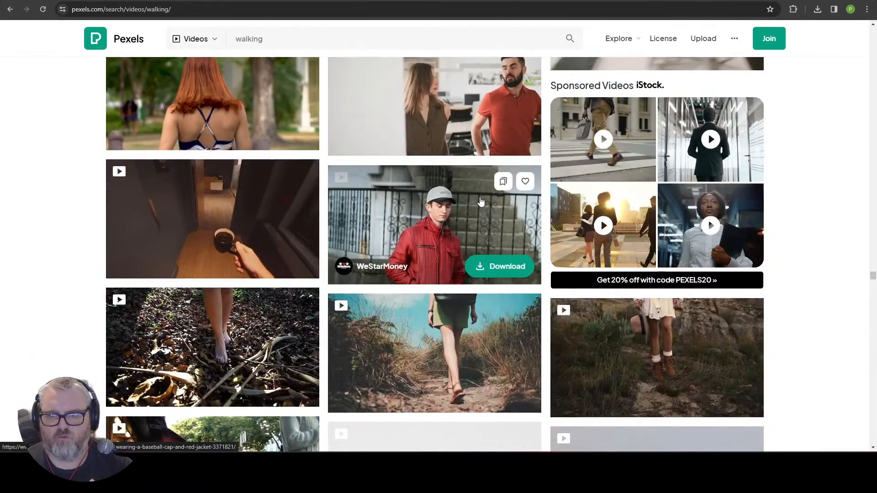
{"action": "scroll", "coordinate": [481, 202], "scroll_direction": "up", "scroll_amount": 4}
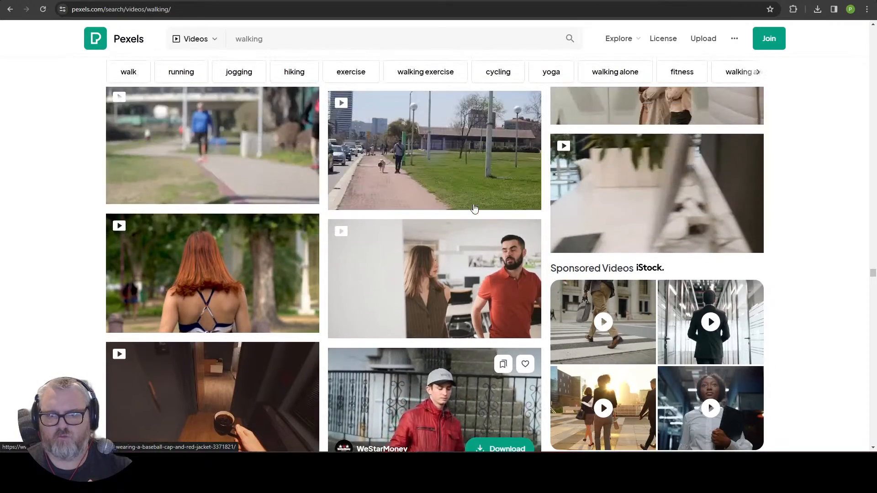
{"action": "scroll", "coordinate": [456, 233], "scroll_direction": "down", "scroll_amount": 12}
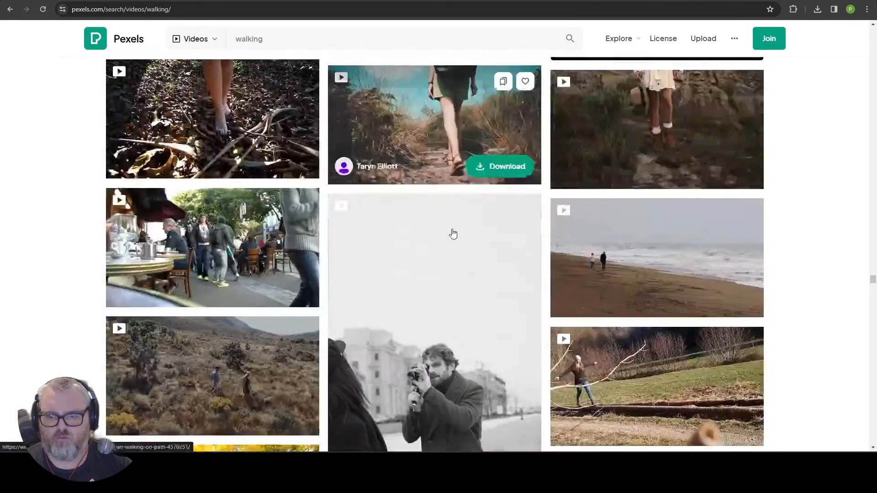
{"action": "scroll", "coordinate": [648, 256], "scroll_direction": "down", "scroll_amount": 4}
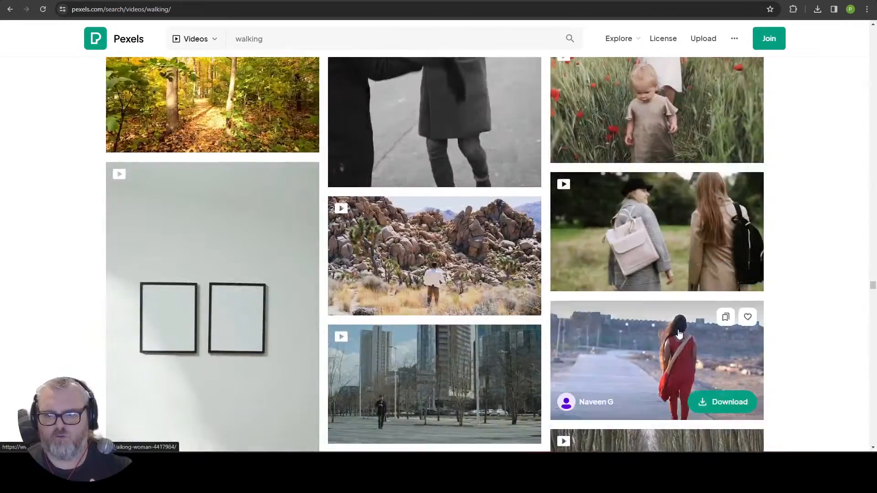
{"action": "scroll", "coordinate": [652, 266], "scroll_direction": "down", "scroll_amount": 4}
{"action": "scroll", "coordinate": [652, 266], "scroll_direction": "down", "scroll_amount": 5}
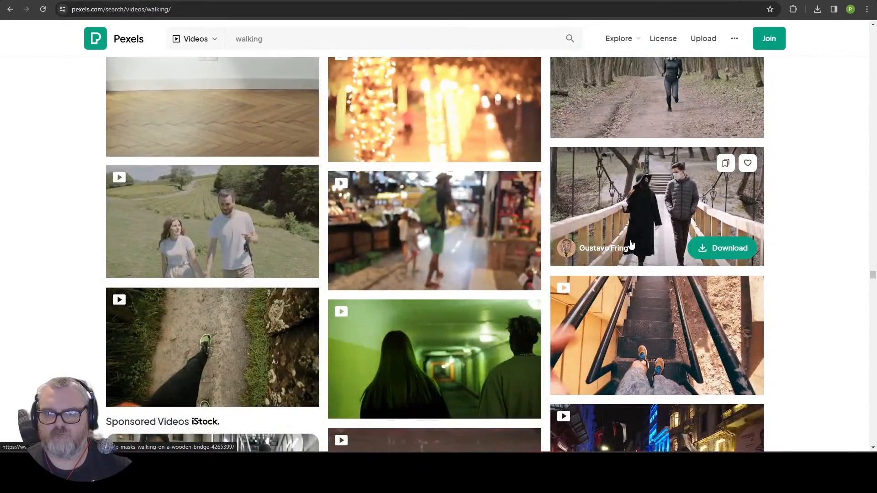
{"action": "scroll", "coordinate": [463, 281], "scroll_direction": "down", "scroll_amount": 8}
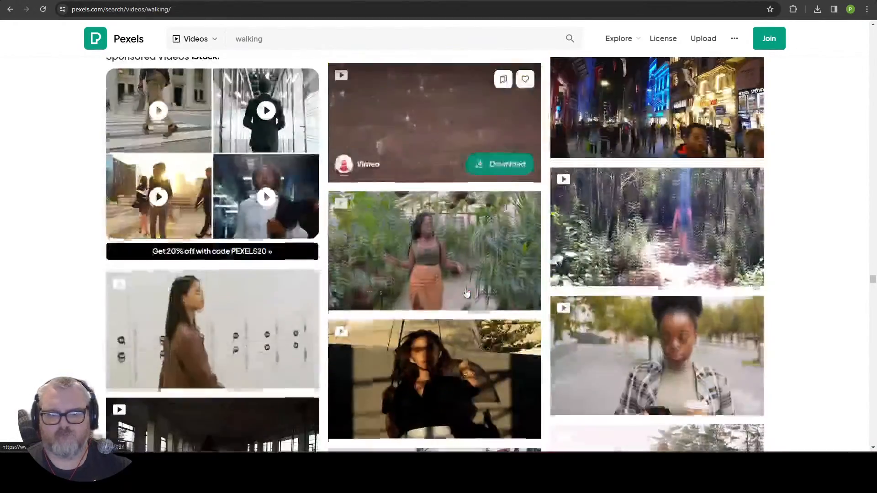
{"action": "scroll", "coordinate": [464, 282], "scroll_direction": "down", "scroll_amount": 4}
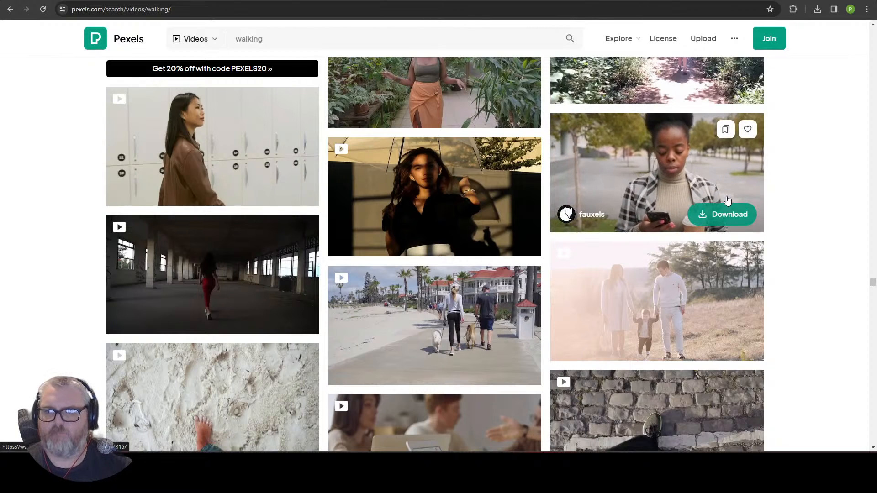
Step: Download the woman-with-phone-and-coffee clip at HD 1280x720
{"action": "left_click", "coordinate": [714, 169]}
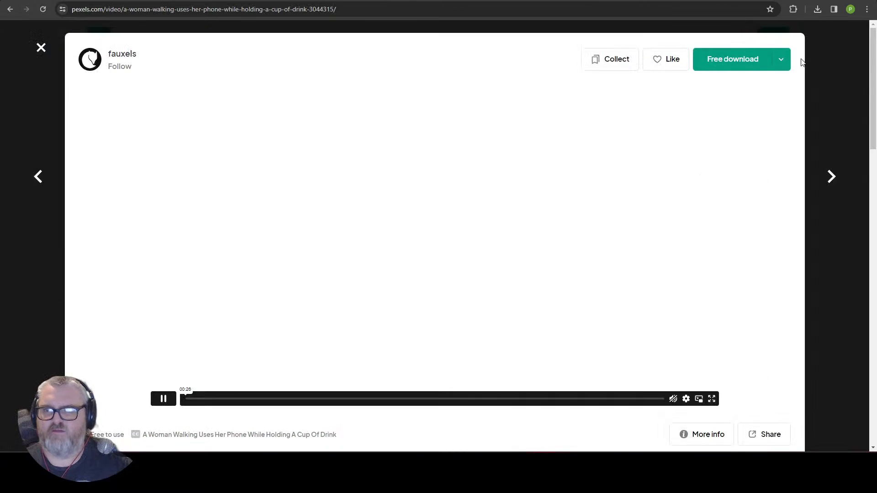
{"action": "left_click", "coordinate": [781, 59]}
{"action": "left_click", "coordinate": [709, 187]}
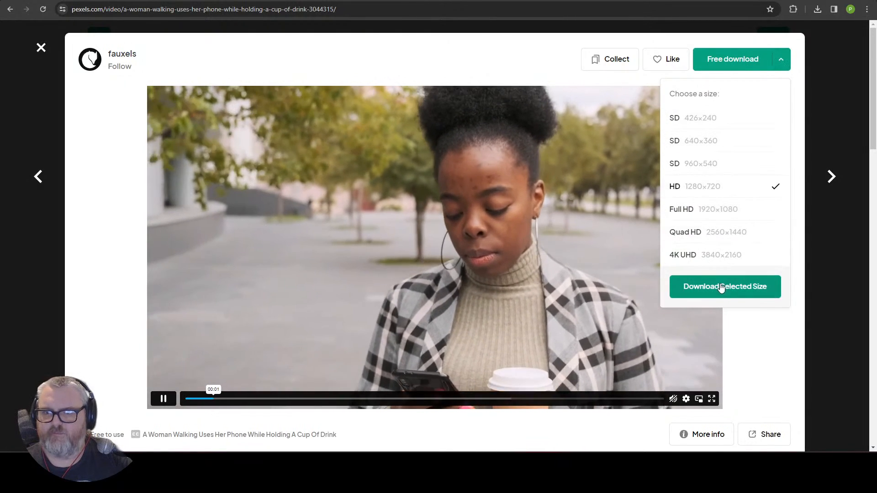
{"action": "left_click", "coordinate": [721, 287]}
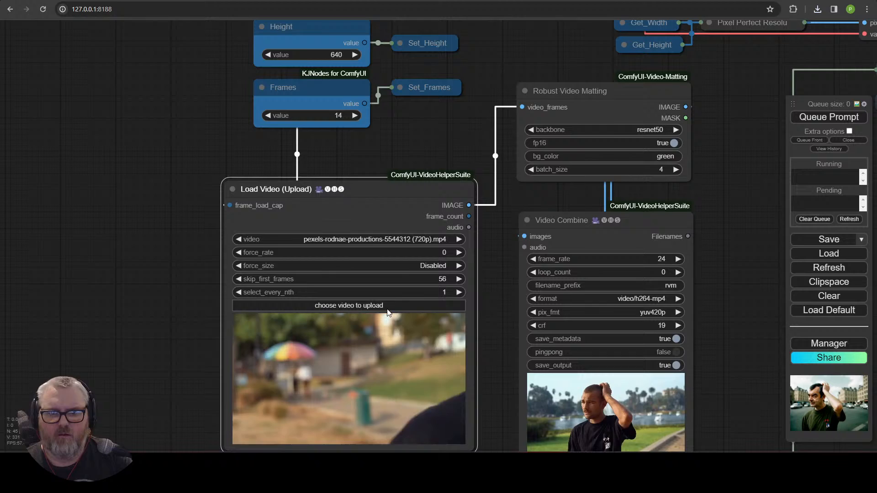
Step: Load video (720p) (3).mp4 from Downloads into the Load Video (Upload) node
{"action": "left_click", "coordinate": [348, 305]}
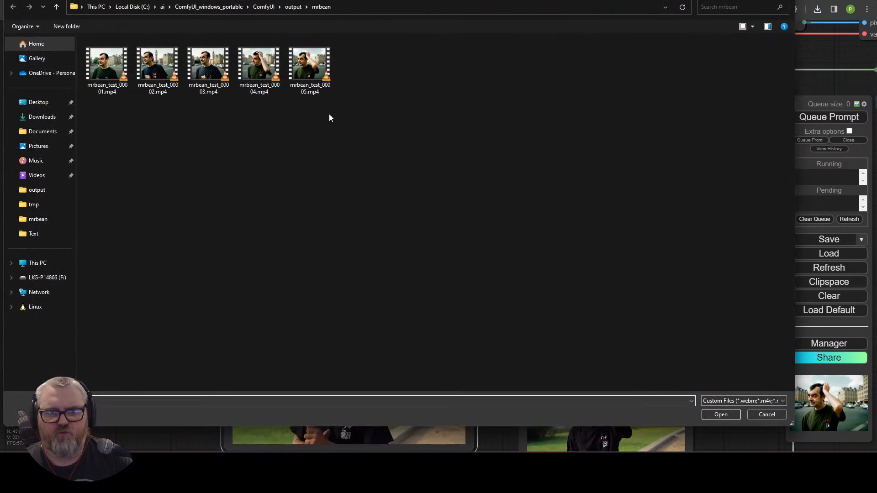
{"action": "left_click", "coordinate": [39, 118]}
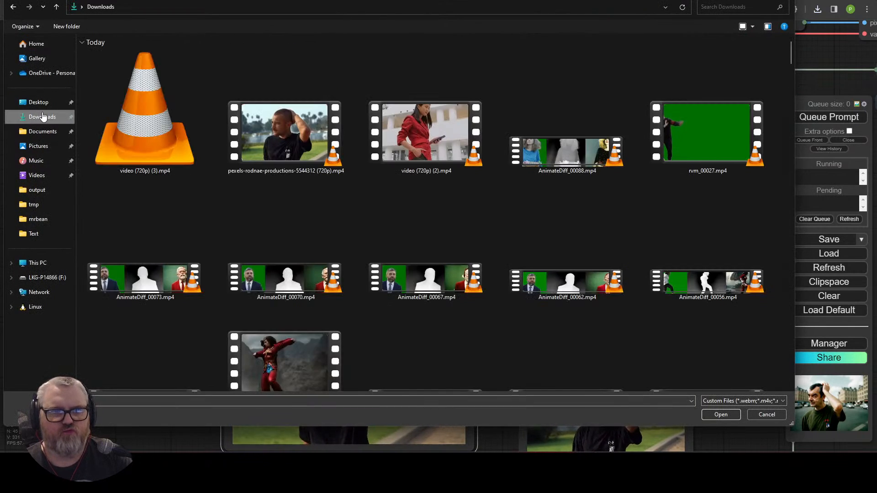
{"action": "double_click", "coordinate": [175, 135]}
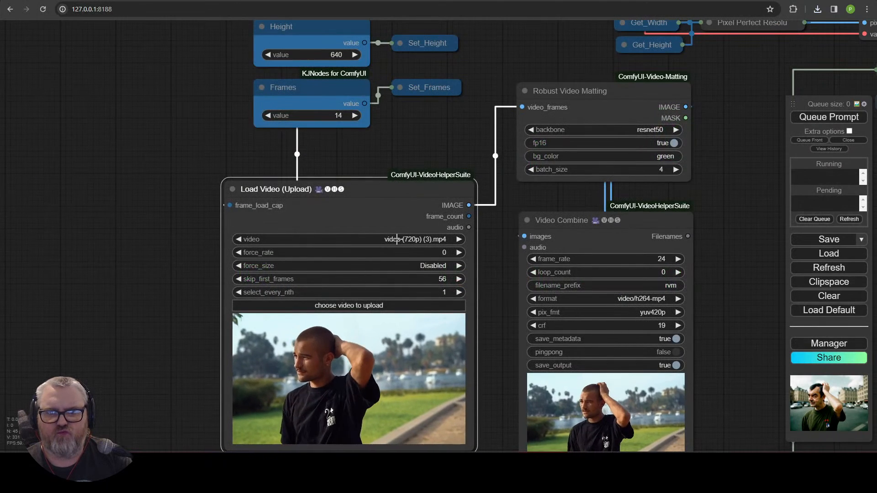
{"action": "scroll", "coordinate": [239, 307], "scroll_direction": "down", "scroll_amount": 6}
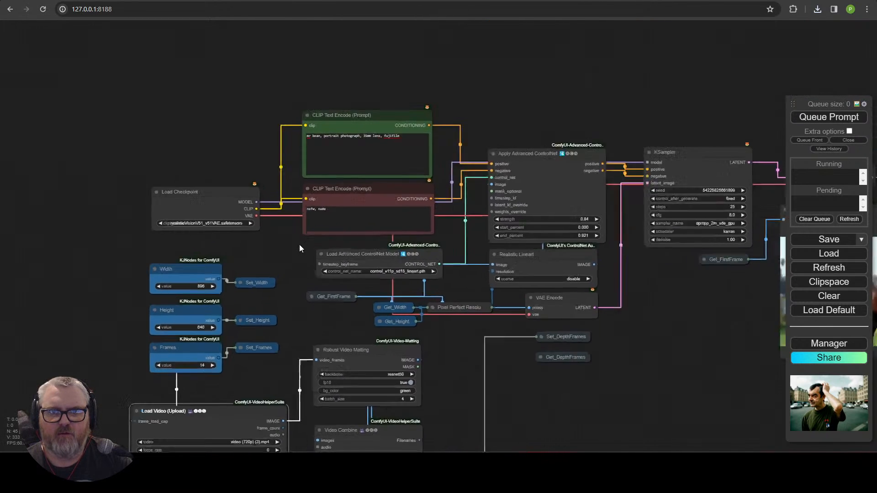
{"action": "scroll", "coordinate": [299, 249], "scroll_direction": "up", "scroll_amount": 5}
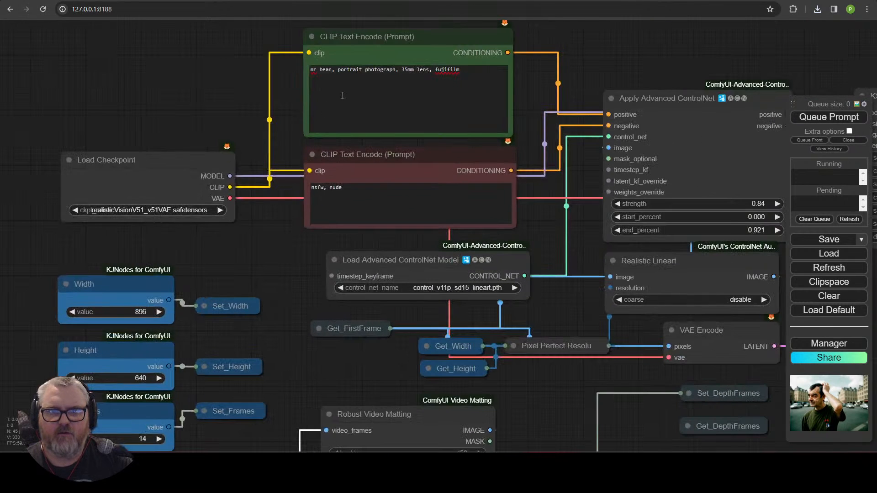
{"action": "left_click", "coordinate": [381, 71]}
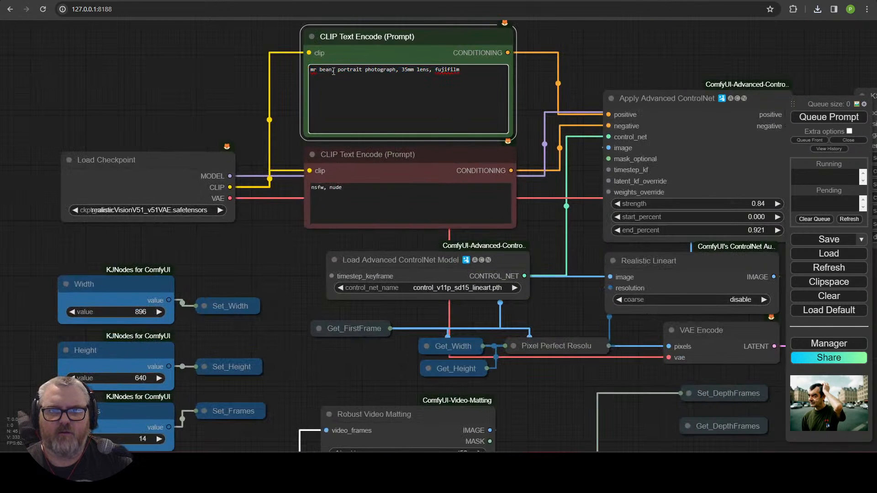
Step: Change the positive prompt to 'super hero, holding a coffee'
{"action": "type", "text": "super hero"}
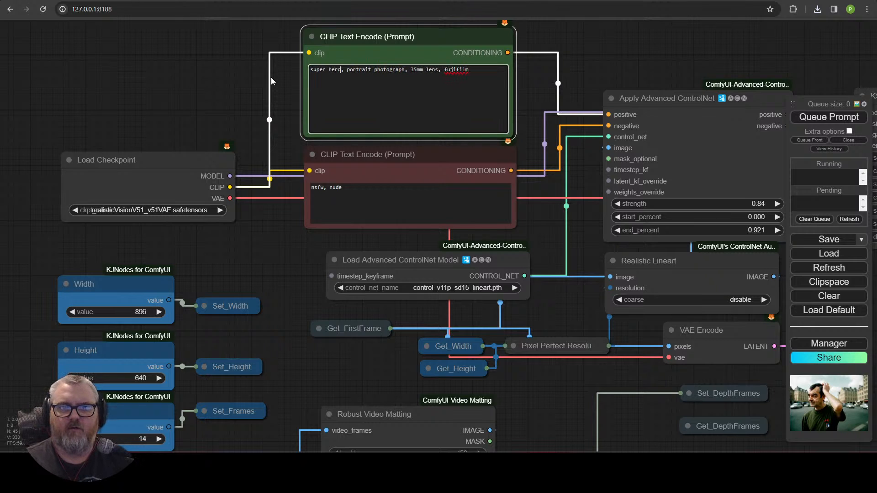
{"action": "type", "text": ", holding a coffe"}
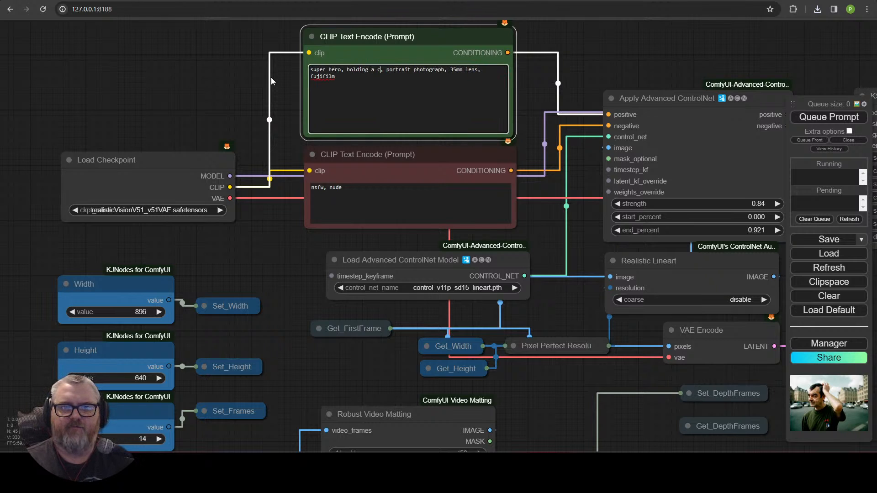
{"action": "type", "text": "e"}
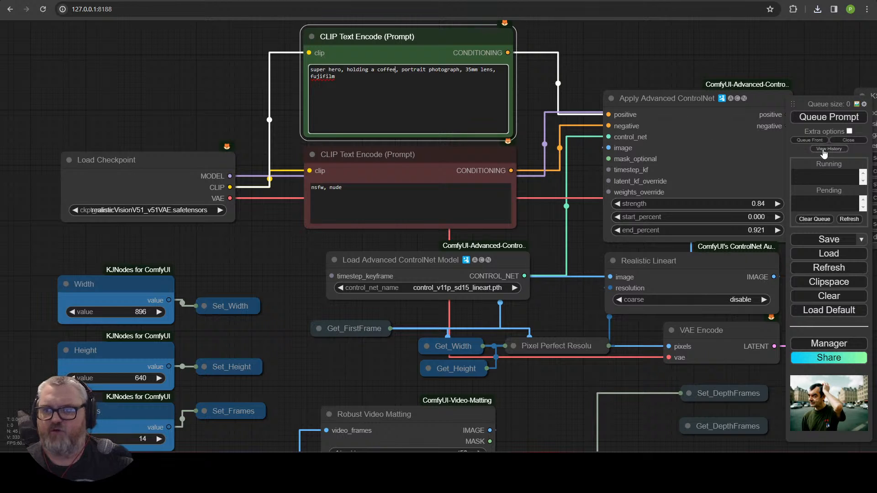
{"action": "scroll", "coordinate": [704, 137], "scroll_direction": "down", "scroll_amount": 10}
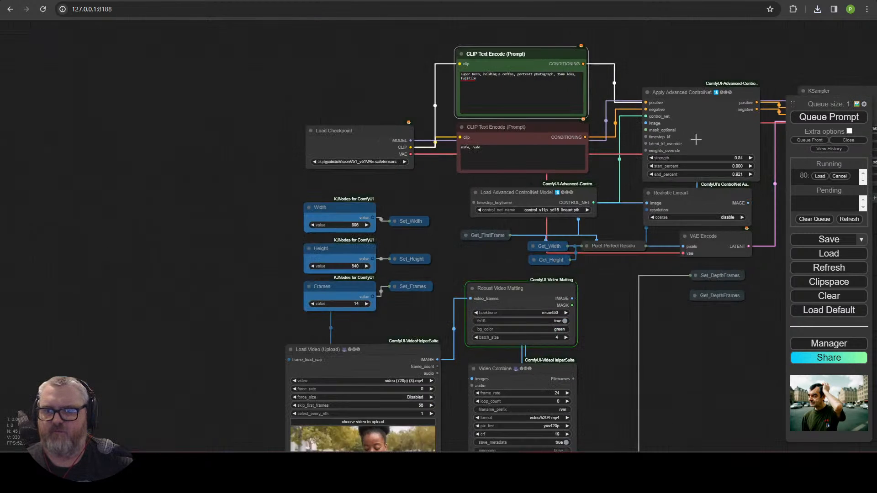
{"action": "left_click_drag", "start_coordinate": [705, 317], "coordinate": [544, 208]}
{"action": "scroll", "coordinate": [516, 252], "scroll_direction": "up", "scroll_amount": 5}
{"action": "scroll", "coordinate": [514, 249], "scroll_direction": "up", "scroll_amount": 5}
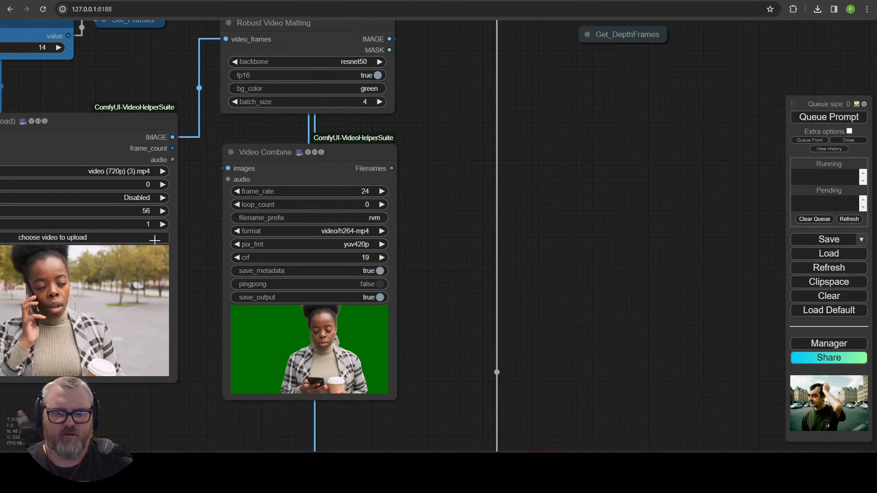
Step: Set skip_first_frames to 0 and queue the workflow
{"action": "left_click", "coordinate": [128, 212]}
{"action": "type", "text": "0"}
{"action": "key", "text": "Return"}
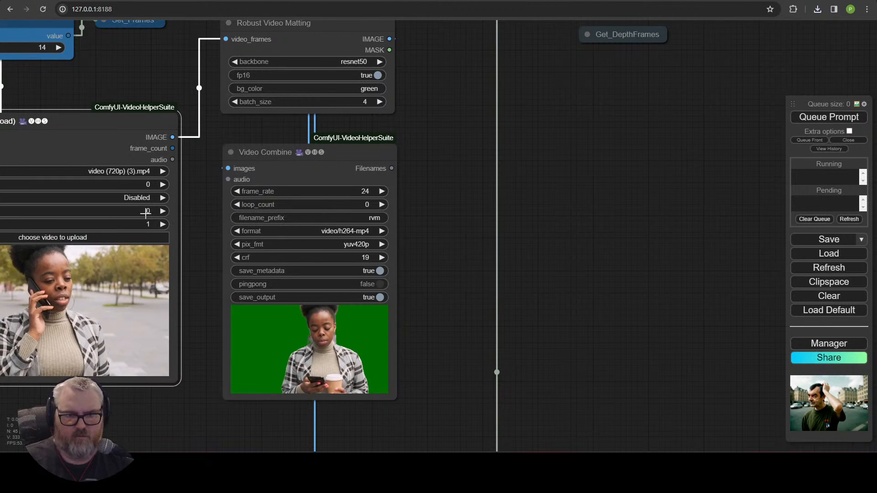
{"action": "left_click", "coordinate": [838, 117]}
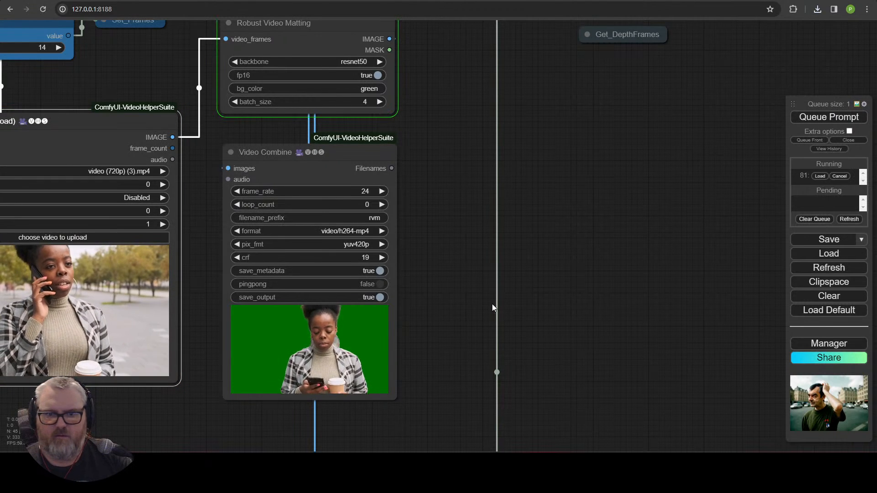
{"action": "left_click_drag", "start_coordinate": [416, 318], "coordinate": [607, 273]}
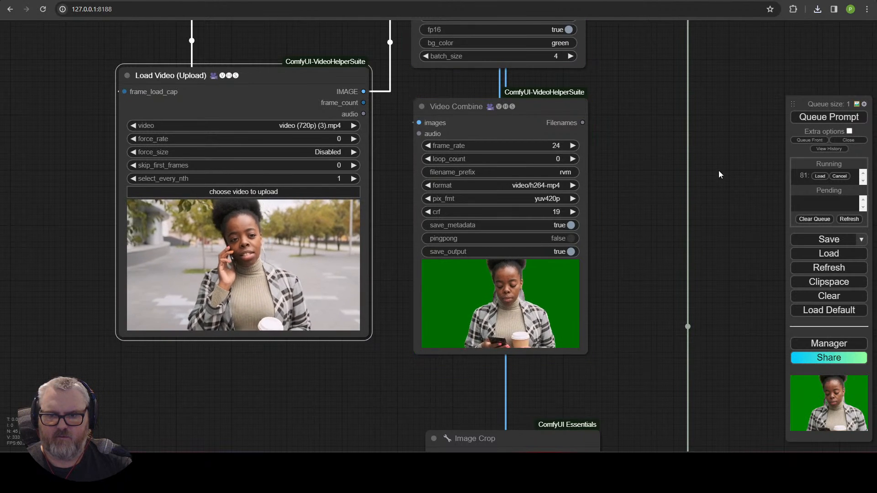
Step: Compare the green-screen source frame with the generated grey-haired man holding coffee
{"action": "scroll", "coordinate": [721, 166], "scroll_direction": "down", "scroll_amount": 8}
{"action": "left_click_drag", "start_coordinate": [519, 119], "coordinate": [283, 84]}
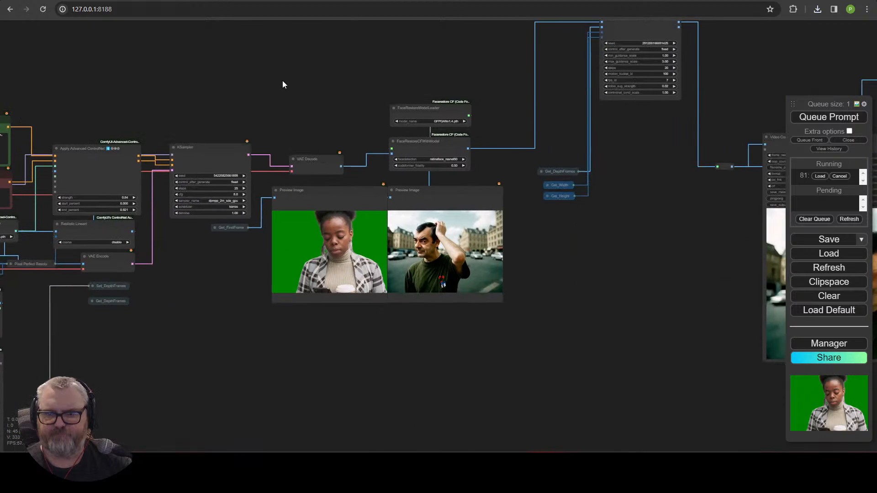
{"action": "scroll", "coordinate": [374, 332], "scroll_direction": "up", "scroll_amount": 6}
{"action": "scroll", "coordinate": [503, 317], "scroll_direction": "down", "scroll_amount": 4}
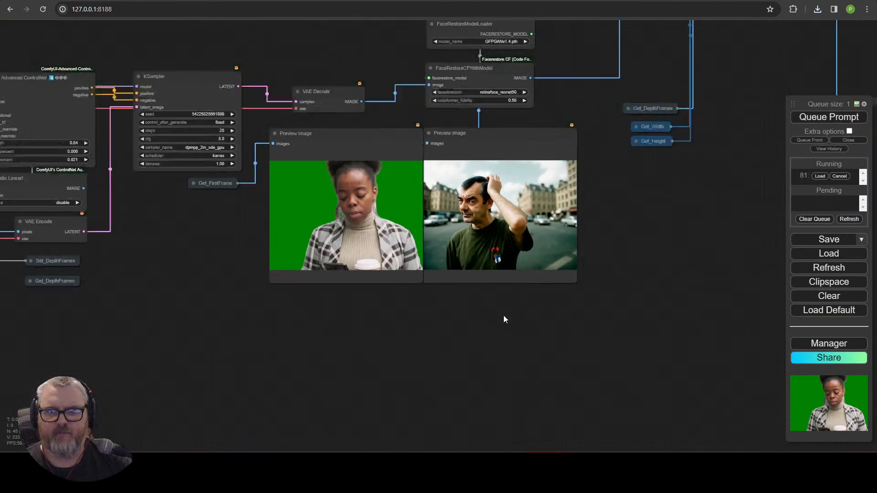
{"action": "left_click_drag", "start_coordinate": [484, 341], "coordinate": [479, 348]}
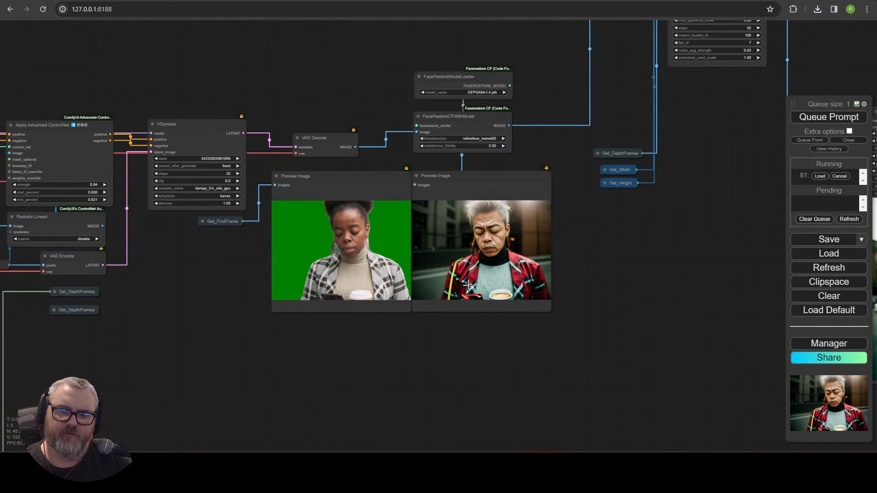
{"action": "scroll", "coordinate": [548, 280], "scroll_direction": "up", "scroll_amount": 5}
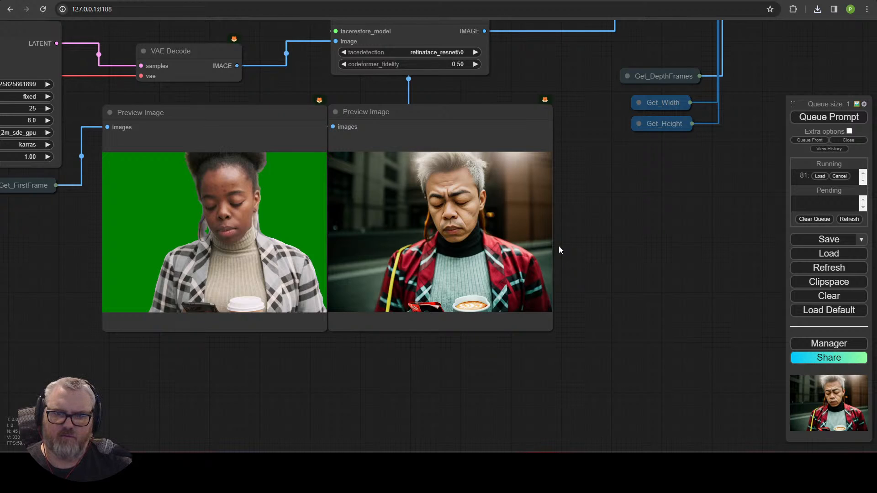
{"action": "scroll", "coordinate": [559, 250], "scroll_direction": "down", "scroll_amount": 7}
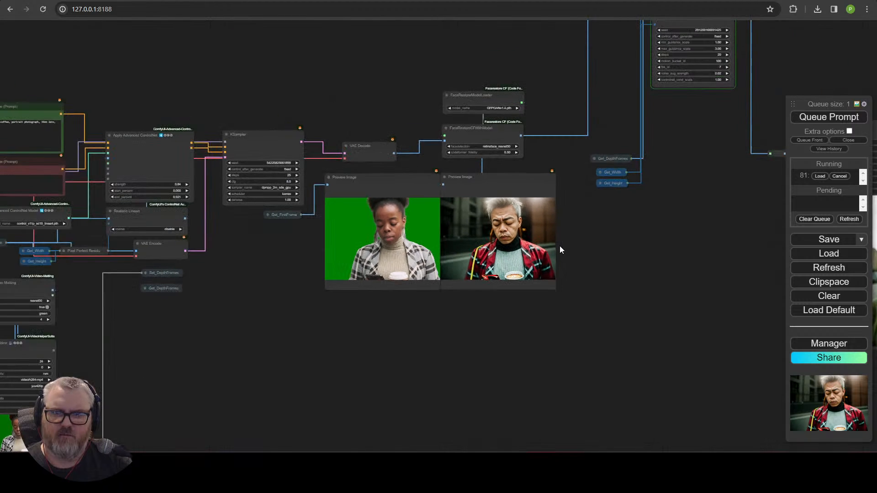
{"action": "left_click_drag", "start_coordinate": [693, 256], "coordinate": [358, 291]}
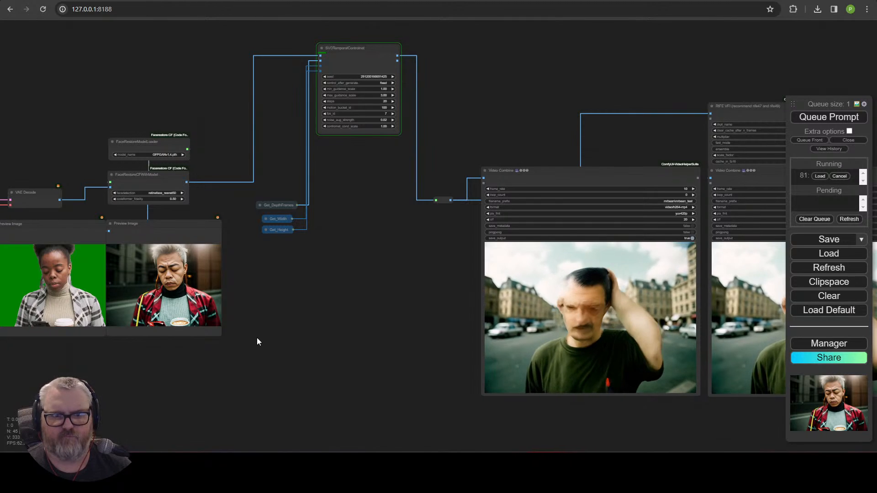
{"action": "scroll", "coordinate": [256, 337], "scroll_direction": "up", "scroll_amount": 7}
{"action": "left_click_drag", "start_coordinate": [256, 337], "coordinate": [698, 357]}
{"action": "scroll", "coordinate": [536, 365], "scroll_direction": "up", "scroll_amount": 4}
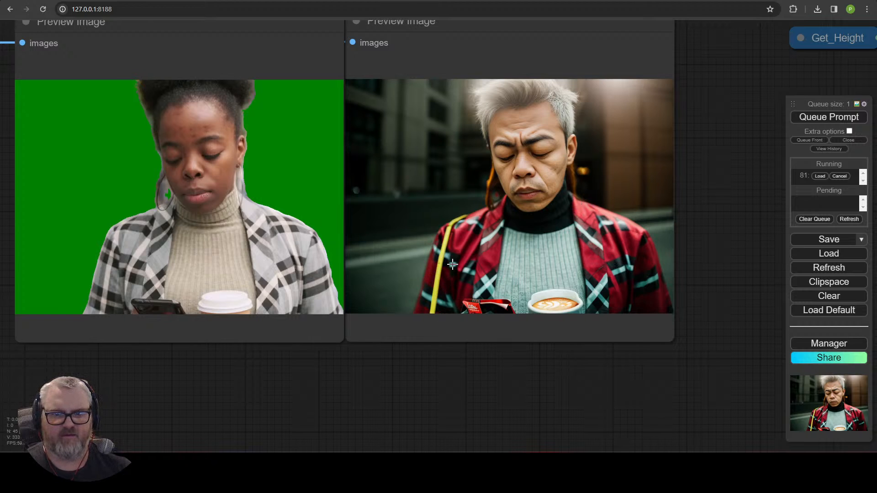
{"action": "scroll", "coordinate": [446, 294], "scroll_direction": "down", "scroll_amount": 5}
Step: Survey the SVDTemporalControlnet, sampler and face-restored preview nodes while the run finishes
{"action": "scroll", "coordinate": [525, 292], "scroll_direction": "down", "scroll_amount": 5}
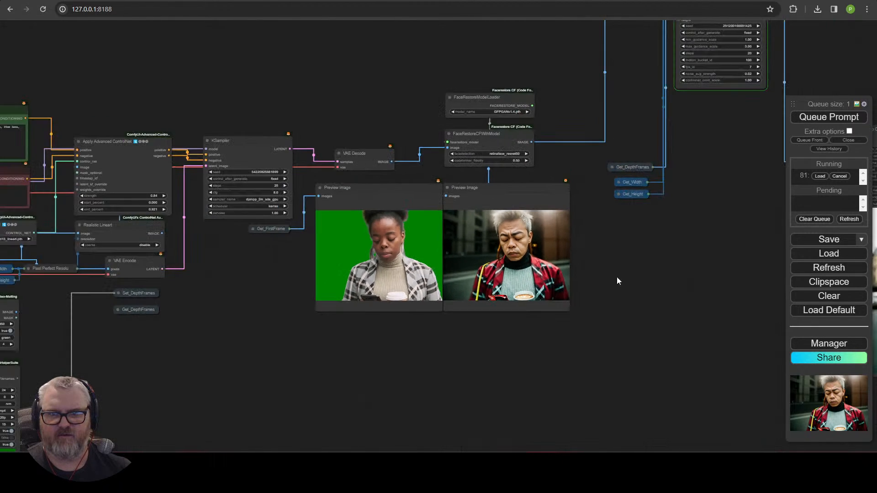
{"action": "left_click_drag", "start_coordinate": [651, 275], "coordinate": [376, 329]}
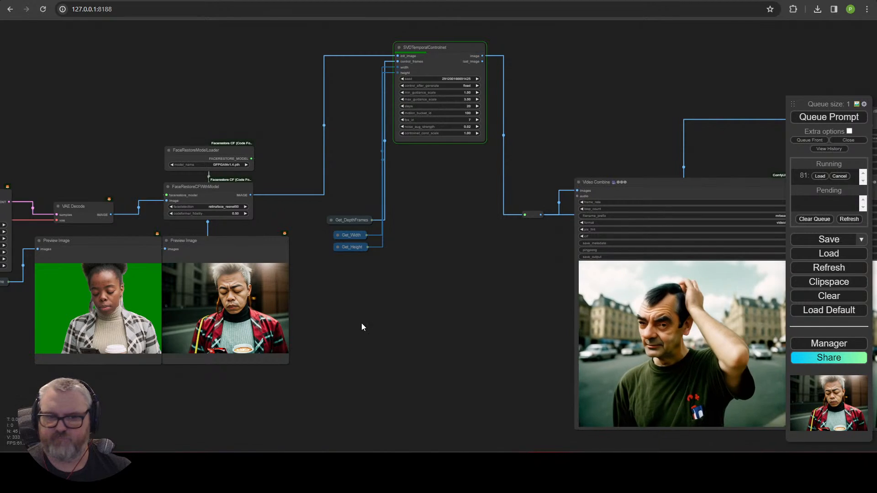
{"action": "left_click_drag", "start_coordinate": [263, 391], "coordinate": [680, 379]}
{"action": "left_click_drag", "start_coordinate": [347, 392], "coordinate": [550, 382]}
{"action": "scroll", "coordinate": [396, 373], "scroll_direction": "up", "scroll_amount": 5}
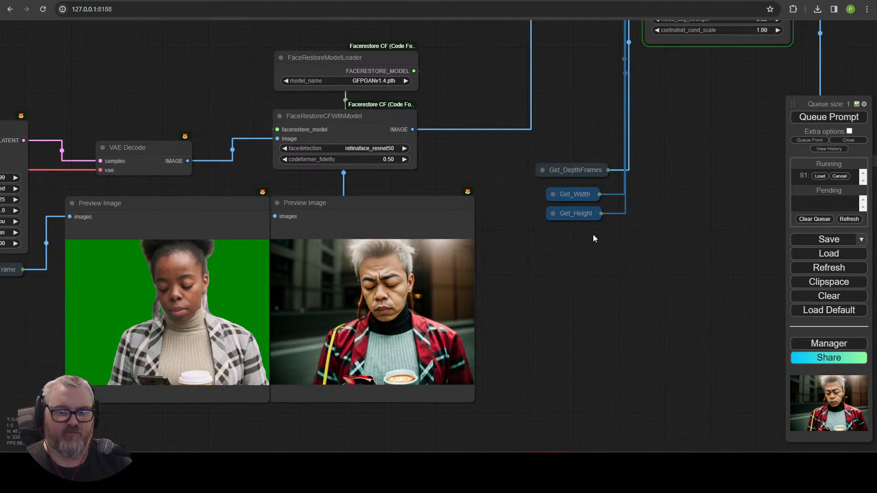
{"action": "left_click_drag", "start_coordinate": [593, 239], "coordinate": [343, 260]}
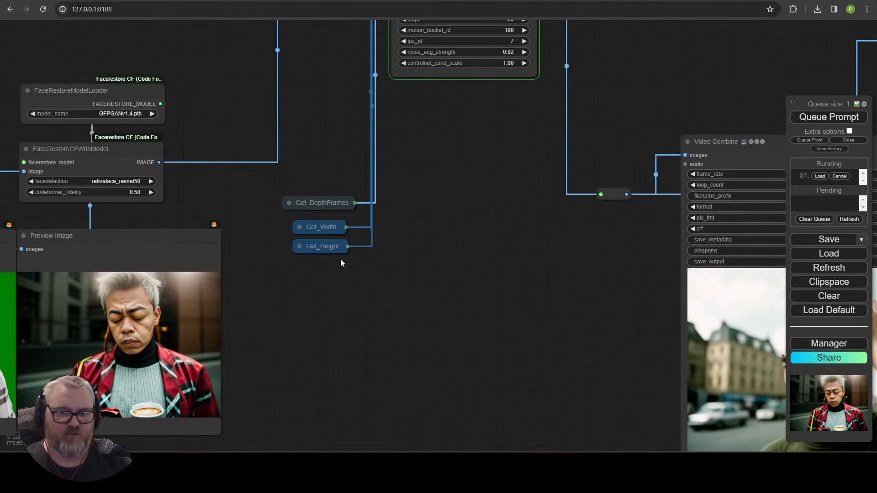
{"action": "left_click_drag", "start_coordinate": [565, 325], "coordinate": [255, 404]}
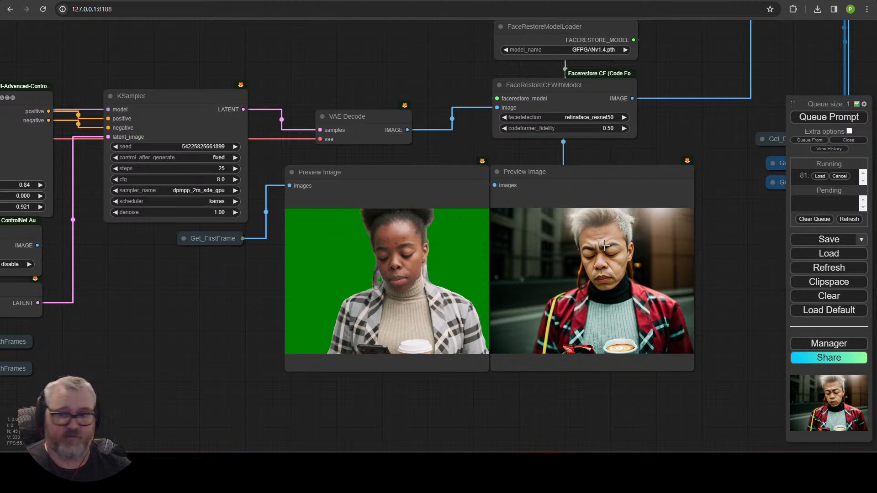
{"action": "scroll", "coordinate": [584, 311], "scroll_direction": "down", "scroll_amount": 7}
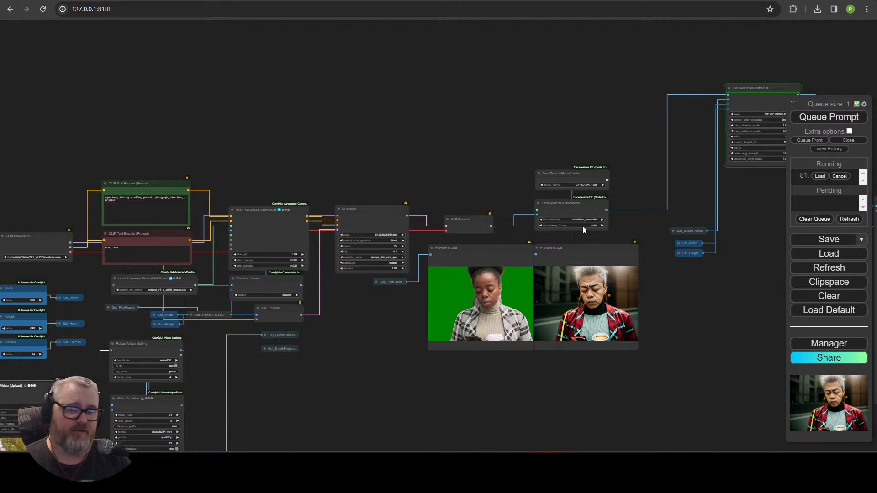
{"action": "scroll", "coordinate": [513, 341], "scroll_direction": "up", "scroll_amount": 10}
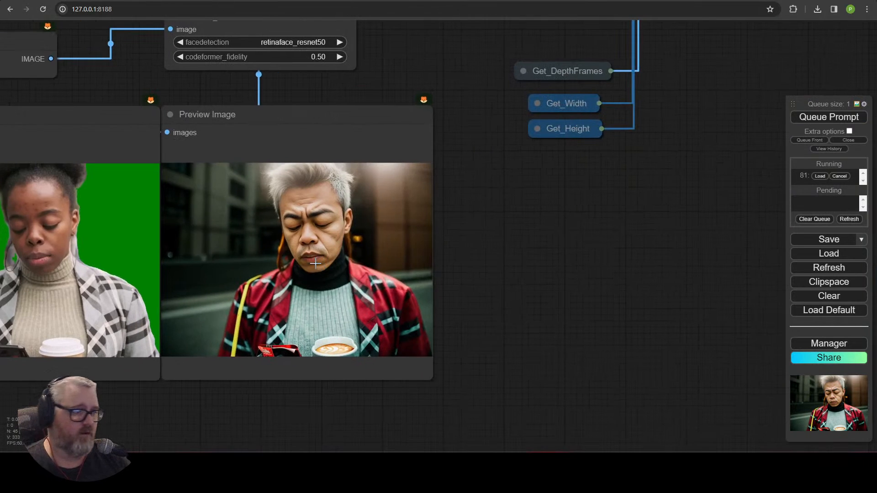
Step: Inspect the finished Video Combine outputs, then return to the left side of the workflow
{"action": "scroll", "coordinate": [324, 265], "scroll_direction": "down", "scroll_amount": 6}
{"action": "left_click_drag", "start_coordinate": [408, 265], "coordinate": [273, 304]}
{"action": "scroll", "coordinate": [587, 280], "scroll_direction": "down", "scroll_amount": 4}
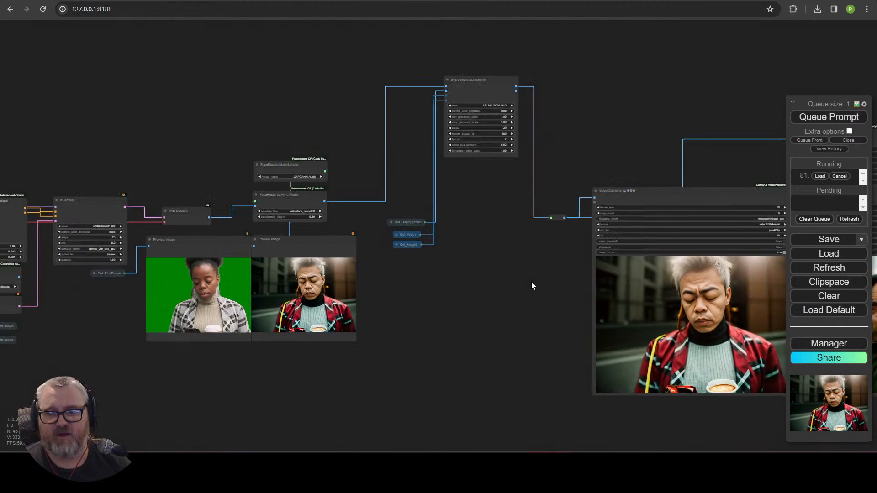
{"action": "left_click_drag", "start_coordinate": [532, 286], "coordinate": [155, 215]}
{"action": "scroll", "coordinate": [312, 308], "scroll_direction": "up", "scroll_amount": 3}
{"action": "scroll", "coordinate": [156, 215], "scroll_direction": "up", "scroll_amount": 5}
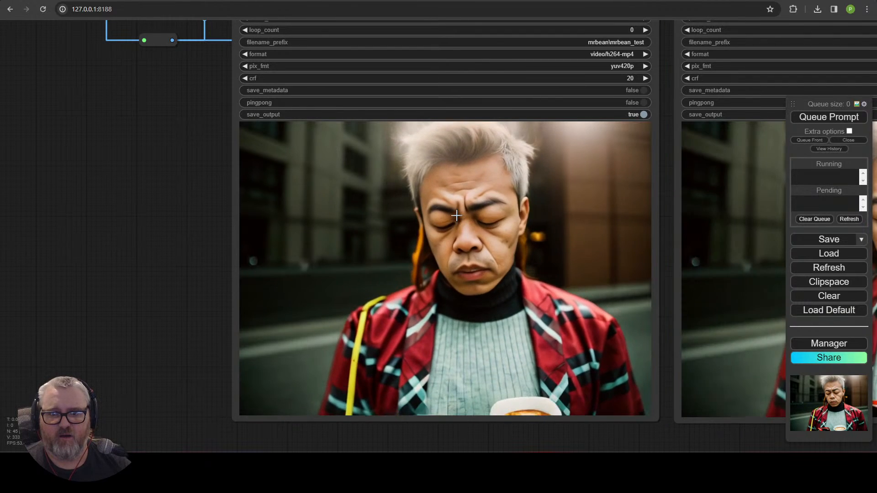
{"action": "scroll", "coordinate": [686, 243], "scroll_direction": "down", "scroll_amount": 9}
{"action": "left_click_drag", "start_coordinate": [574, 355], "coordinate": [288, 403]}
{"action": "scroll", "coordinate": [446, 376], "scroll_direction": "up", "scroll_amount": 7}
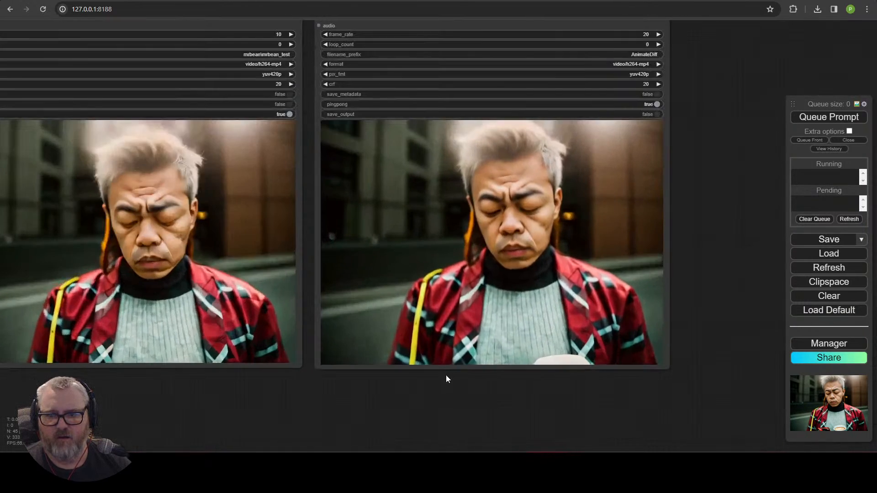
{"action": "scroll", "coordinate": [449, 371], "scroll_direction": "down", "scroll_amount": 11}
{"action": "left_click_drag", "start_coordinate": [18, 322], "coordinate": [555, 239]}
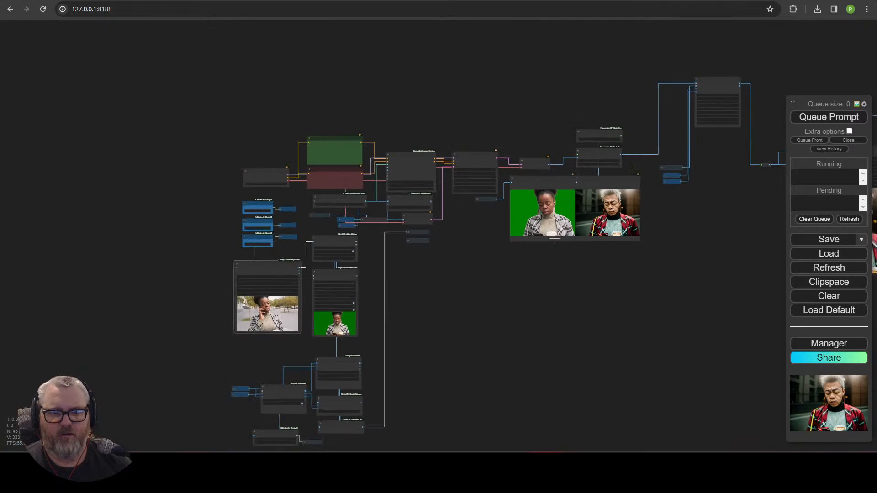
{"action": "scroll", "coordinate": [343, 311], "scroll_direction": "up", "scroll_amount": 13}
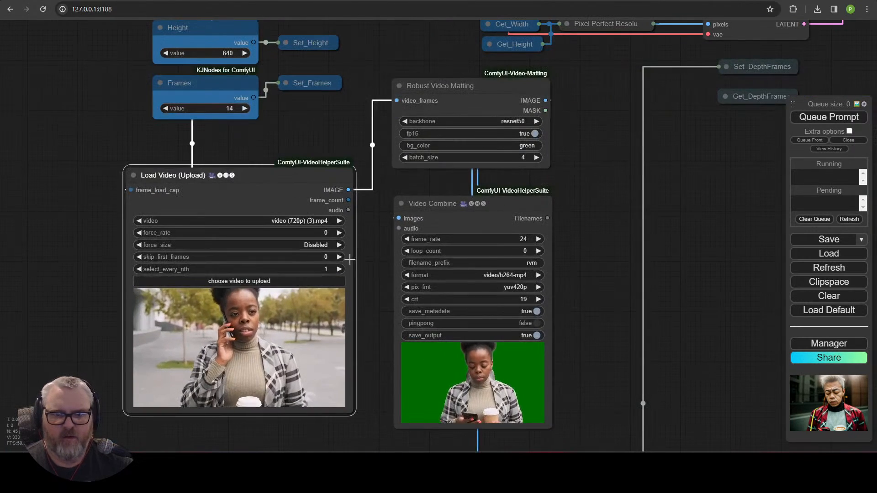
Step: Raise skip_first_frames to 28, then to 42 via 28+14, and queue that run
{"action": "left_click", "coordinate": [320, 269]}
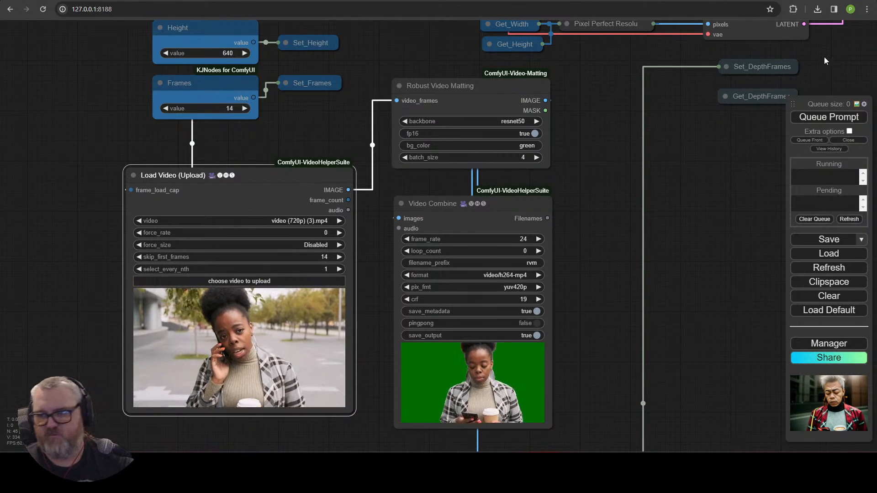
{"action": "left_click", "coordinate": [323, 259]}
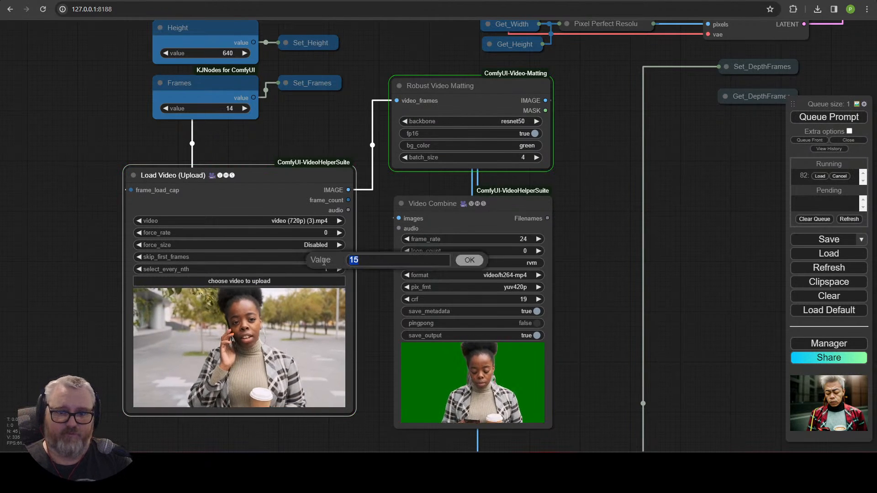
{"action": "type", "text": "14"}
{"action": "key", "text": "Return"}
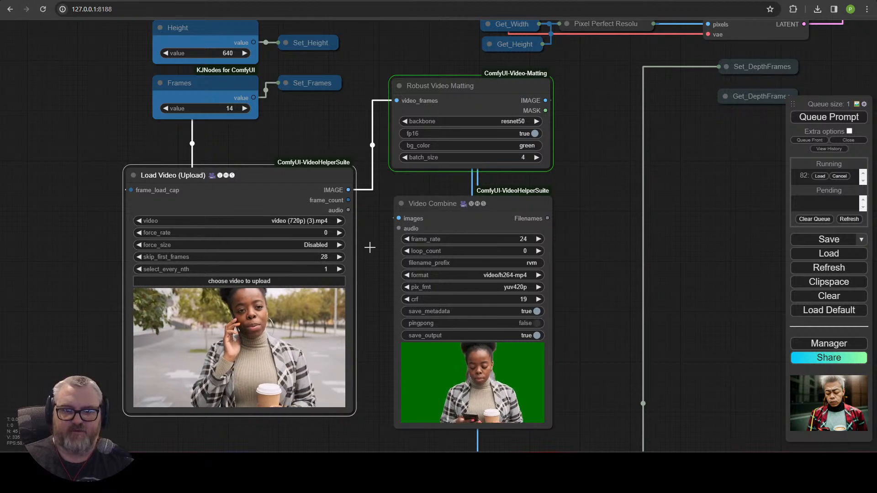
{"action": "left_click", "coordinate": [320, 257]}
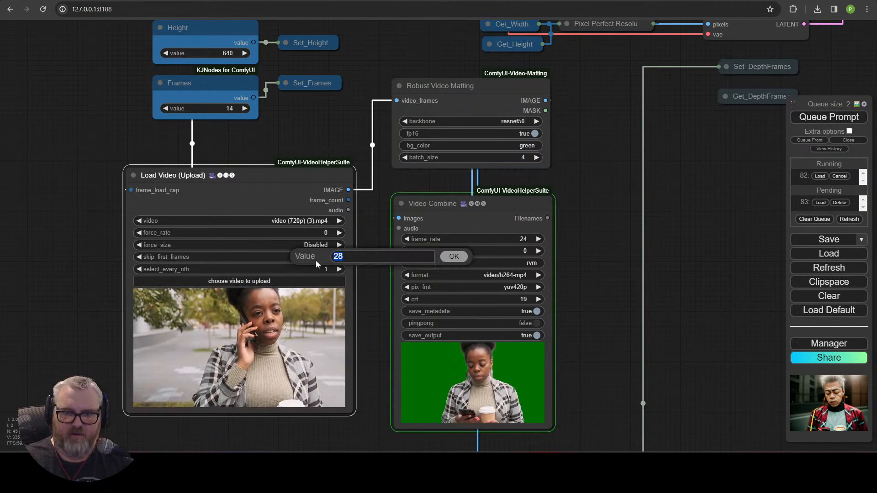
{"action": "type", "text": "28+14"}
{"action": "key", "text": "Return"}
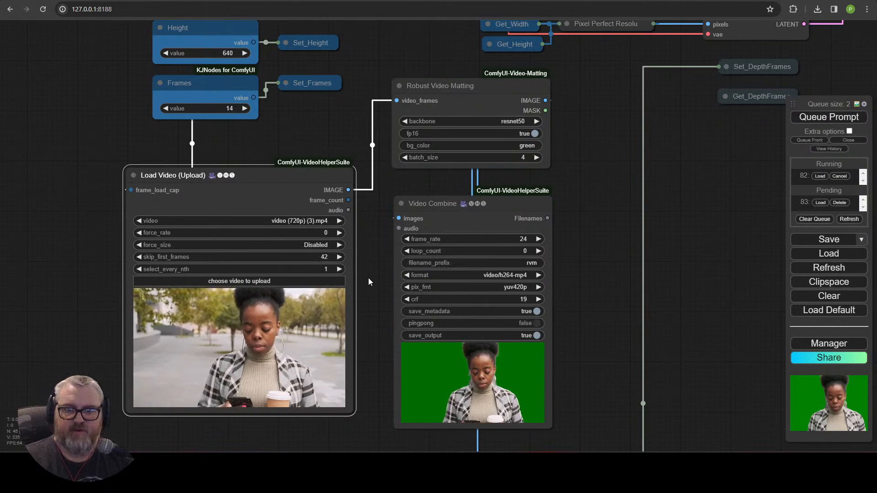
{"action": "key", "text": "ctrl+Return"}
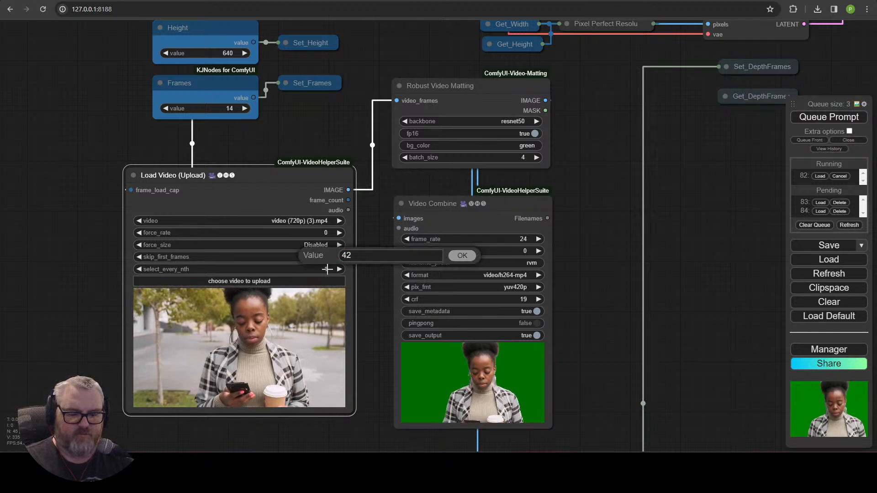
Step: Queue another chunk render and zoom in on the newest preview images
{"action": "left_click", "coordinate": [841, 115]}
{"action": "scroll", "coordinate": [696, 226], "scroll_direction": "down", "scroll_amount": 4}
{"action": "left_click_drag", "start_coordinate": [697, 226], "coordinate": [103, 289]}
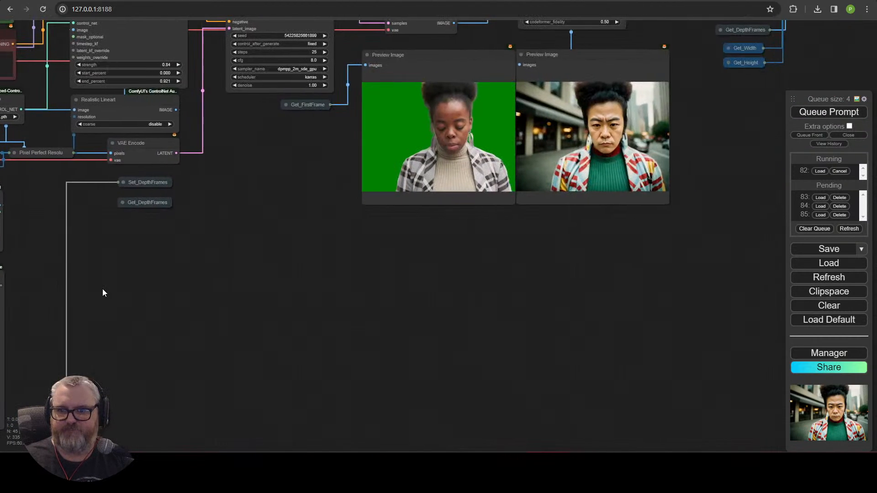
{"action": "scroll", "coordinate": [599, 245], "scroll_direction": "up", "scroll_amount": 7}
{"action": "left_click_drag", "start_coordinate": [599, 245], "coordinate": [424, 382]}
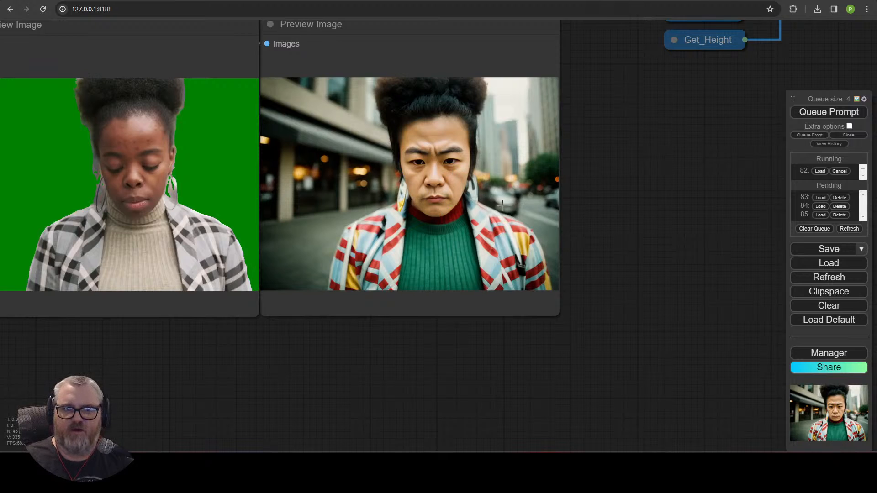
{"action": "left_click_drag", "start_coordinate": [601, 204], "coordinate": [657, 304]}
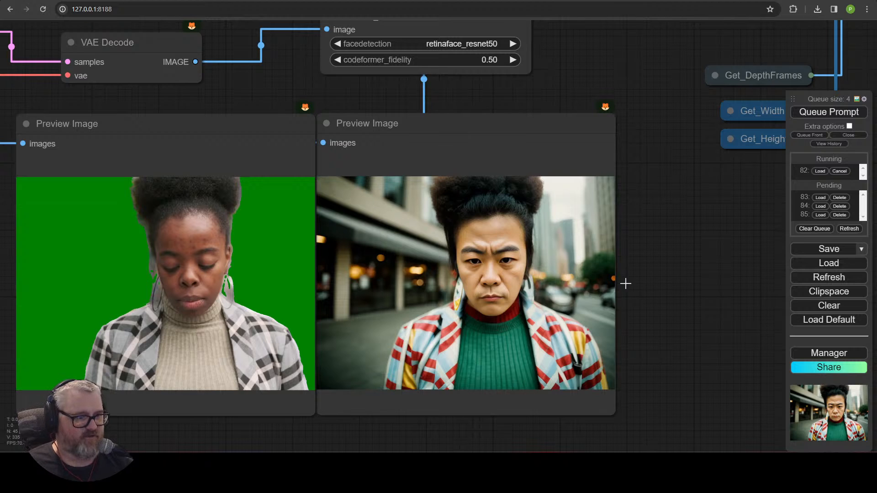
Step: Move the SVDTemporalControlnet node down beside Get_DepthFrames
{"action": "scroll", "coordinate": [580, 308], "scroll_direction": "down", "scroll_amount": 5}
{"action": "left_click_drag", "start_coordinate": [695, 309], "coordinate": [365, 327]}
{"action": "scroll", "coordinate": [351, 333], "scroll_direction": "down", "scroll_amount": 5}
{"action": "left_click_drag", "start_coordinate": [327, 88], "coordinate": [323, 225]}
{"action": "left_click_drag", "start_coordinate": [398, 319], "coordinate": [331, 305]}
{"action": "scroll", "coordinate": [331, 306], "scroll_direction": "up", "scroll_amount": 4}
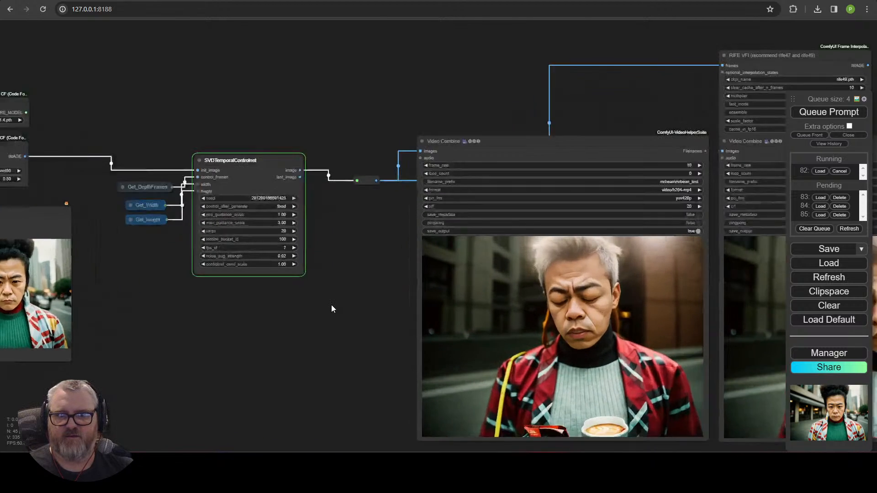
{"action": "scroll", "coordinate": [351, 275], "scroll_direction": "down", "scroll_amount": 5}
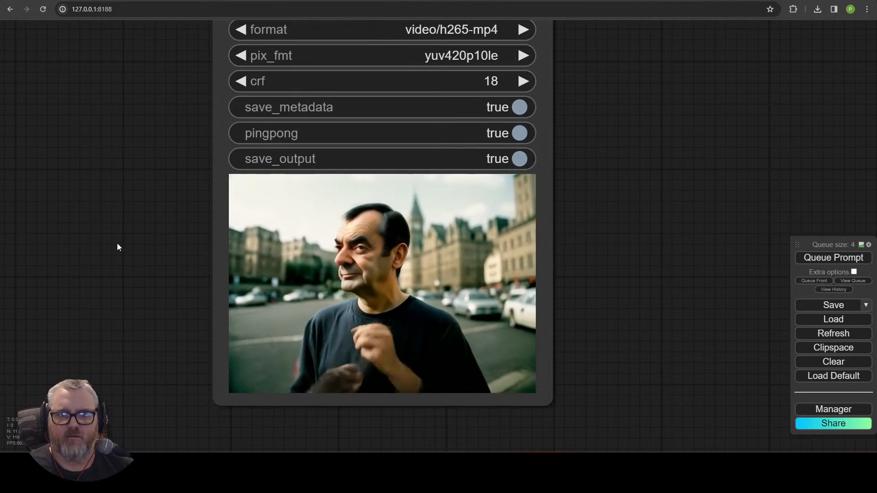
{"action": "left_click_drag", "start_coordinate": [124, 253], "coordinate": [456, 352]}
{"action": "scroll", "coordinate": [450, 348], "scroll_direction": "down", "scroll_amount": 6}
{"action": "scroll", "coordinate": [422, 298], "scroll_direction": "up", "scroll_amount": 6}
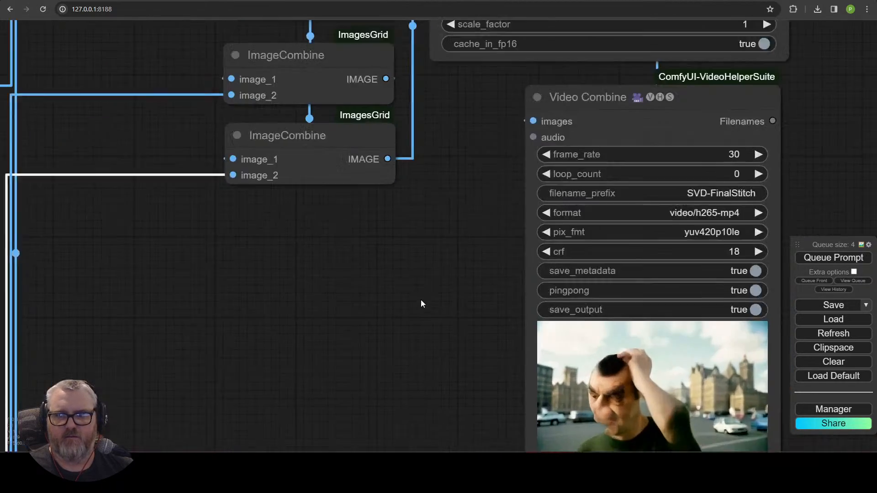
{"action": "left_click_drag", "start_coordinate": [439, 319], "coordinate": [282, 116]}
{"action": "scroll", "coordinate": [375, 226], "scroll_direction": "up", "scroll_amount": 5}
{"action": "left_click_drag", "start_coordinate": [374, 225], "coordinate": [152, 223]}
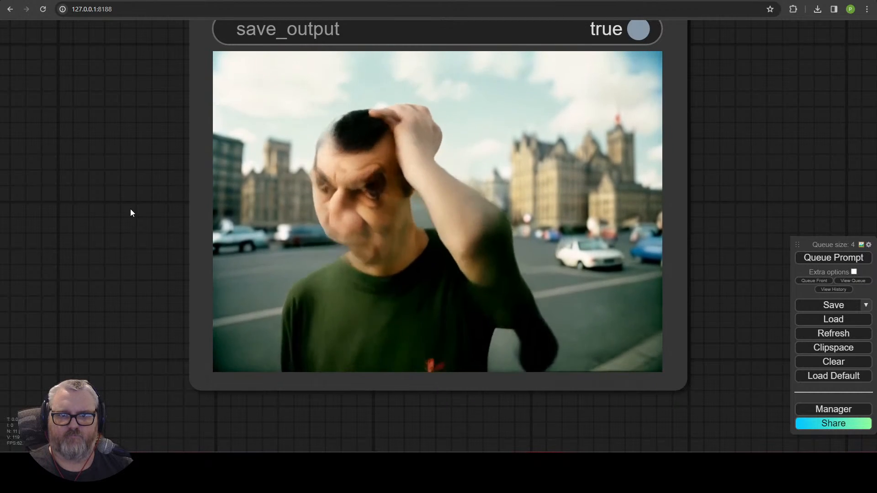
{"action": "scroll", "coordinate": [130, 212], "scroll_direction": "down", "scroll_amount": 5}
{"action": "left_click_drag", "start_coordinate": [71, 151], "coordinate": [354, 209]}
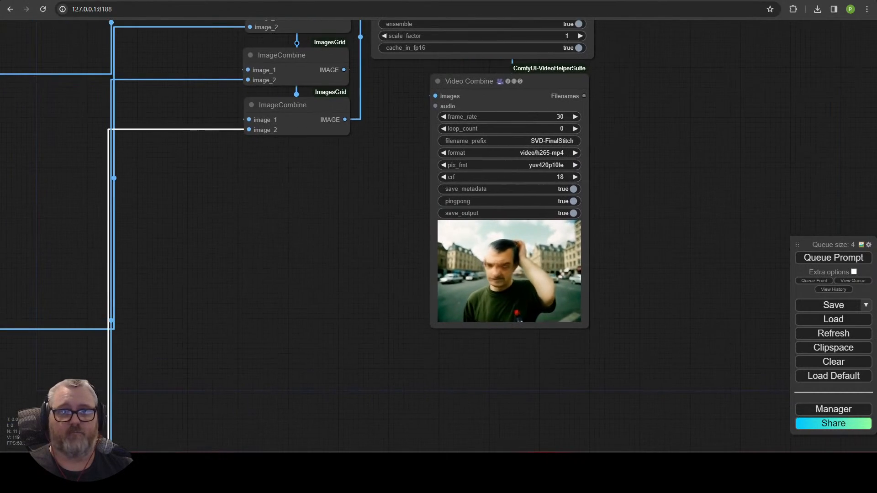
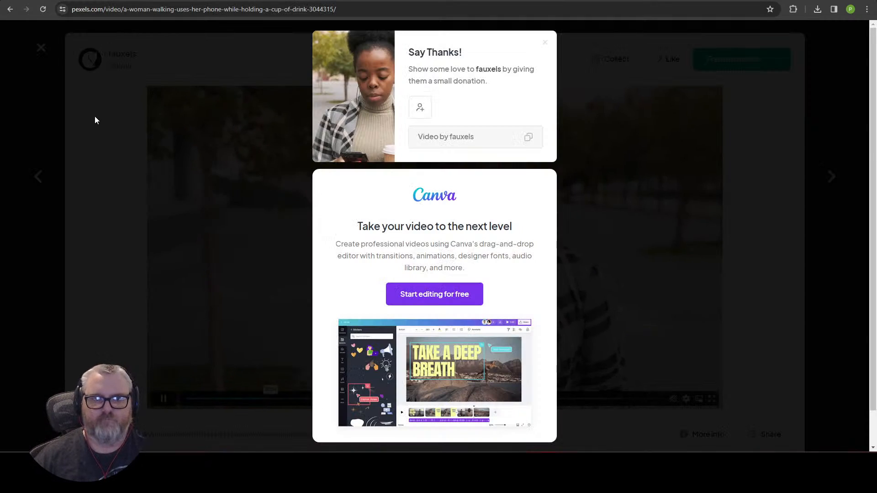
Step: Dismiss the Pexels 'Say Thanks' popup shown after the download
{"action": "left_click", "coordinate": [41, 48]}
Step: Close the video page and browse down through the Pexels 'walking' video results
{"action": "left_click", "coordinate": [41, 48]}
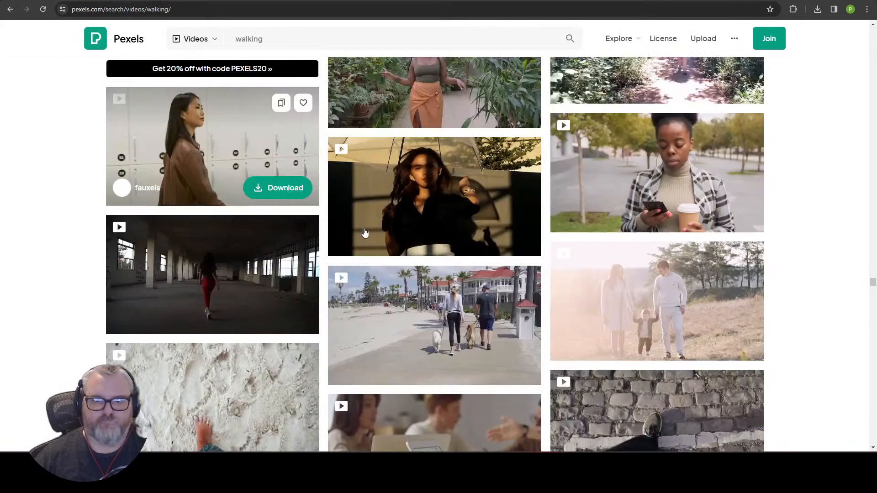
{"action": "scroll", "coordinate": [365, 233], "scroll_direction": "down", "scroll_amount": 5}
{"action": "scroll", "coordinate": [365, 233], "scroll_direction": "down", "scroll_amount": 15}
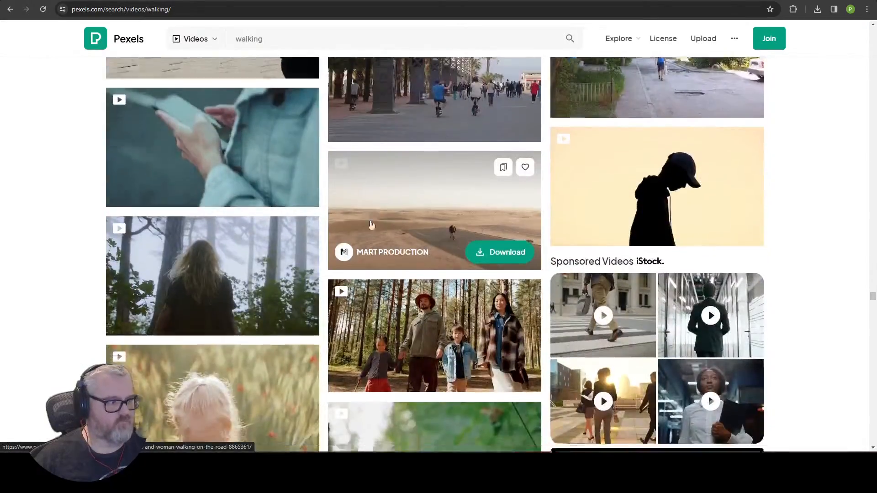
{"action": "scroll", "coordinate": [381, 281], "scroll_direction": "down", "scroll_amount": 10}
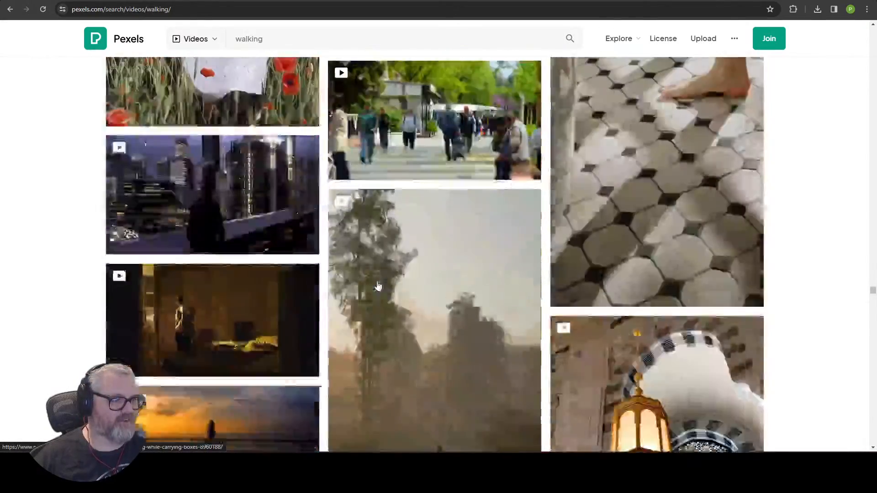
{"action": "scroll", "coordinate": [370, 285], "scroll_direction": "down", "scroll_amount": 14}
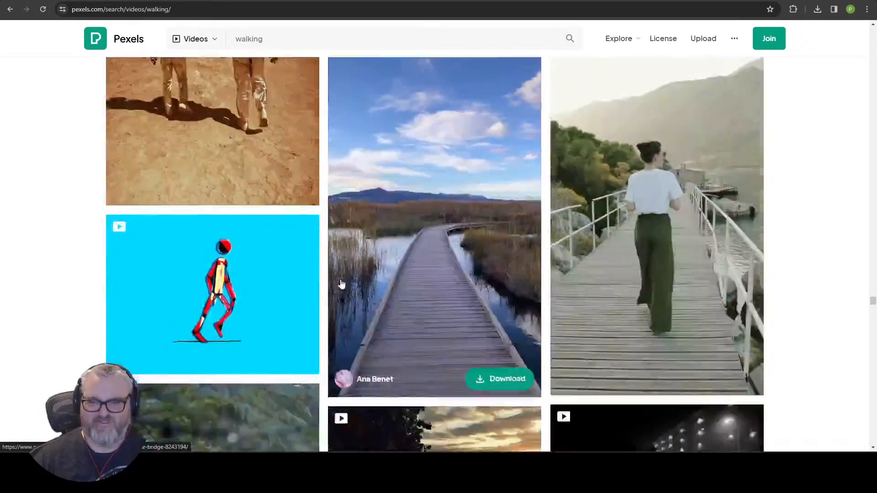
{"action": "scroll", "coordinate": [323, 255], "scroll_direction": "up", "scroll_amount": 4}
{"action": "scroll", "coordinate": [323, 259], "scroll_direction": "down", "scroll_amount": 15}
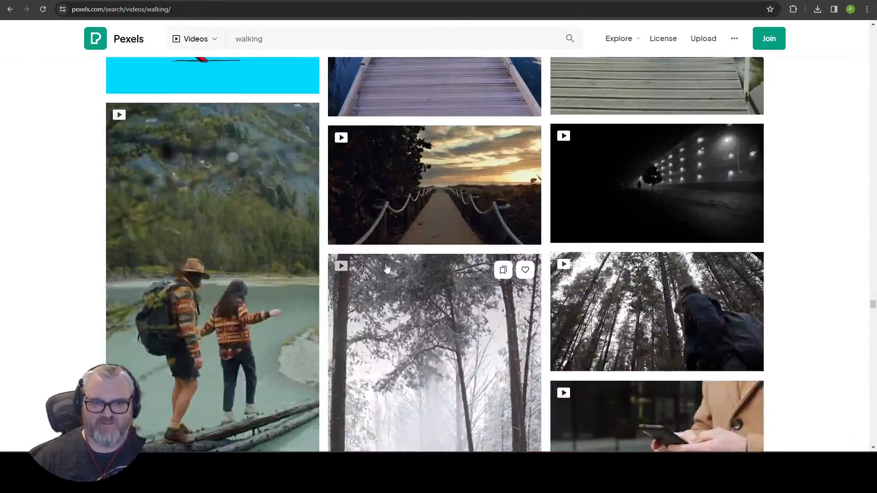
{"action": "scroll", "coordinate": [370, 261], "scroll_direction": "down", "scroll_amount": 12}
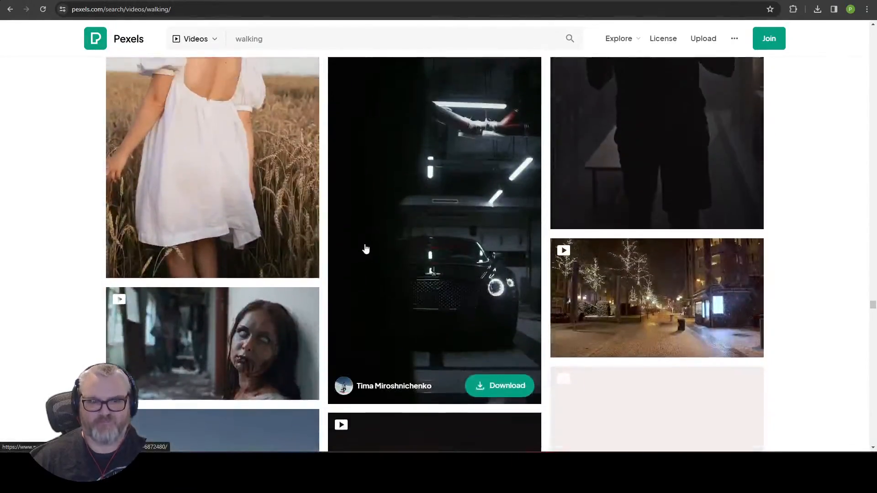
{"action": "scroll", "coordinate": [368, 253], "scroll_direction": "down", "scroll_amount": 3}
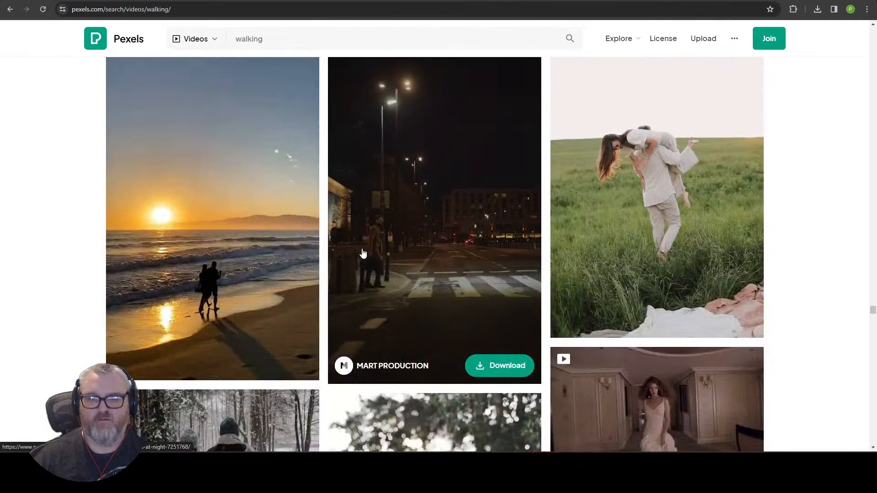
{"action": "scroll", "coordinate": [347, 256], "scroll_direction": "down", "scroll_amount": 5}
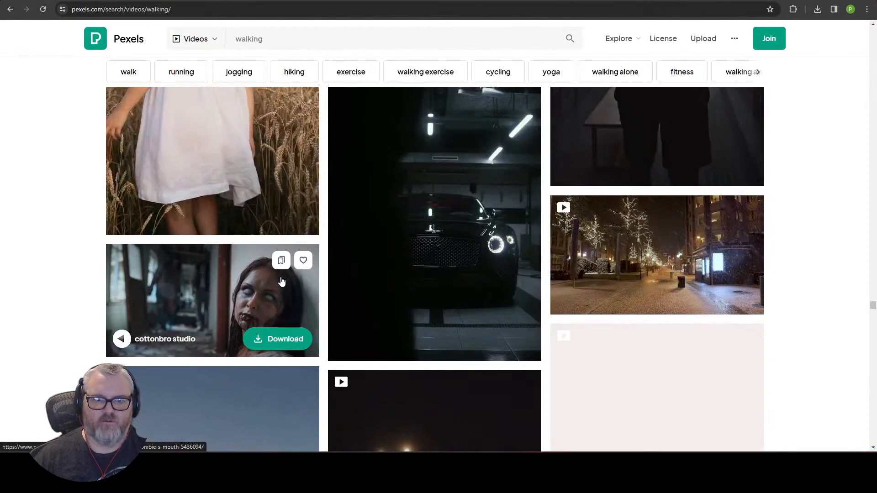
{"action": "scroll", "coordinate": [449, 295], "scroll_direction": "down", "scroll_amount": 18}
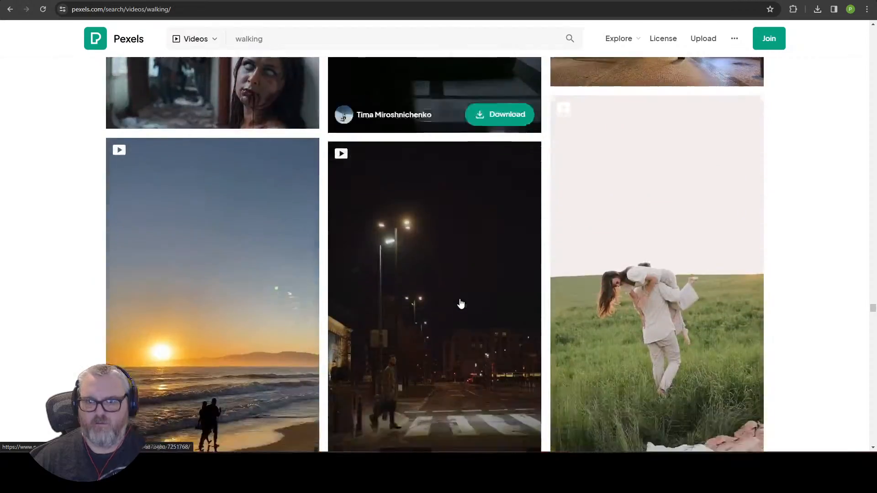
{"action": "scroll", "coordinate": [454, 284], "scroll_direction": "down", "scroll_amount": 13}
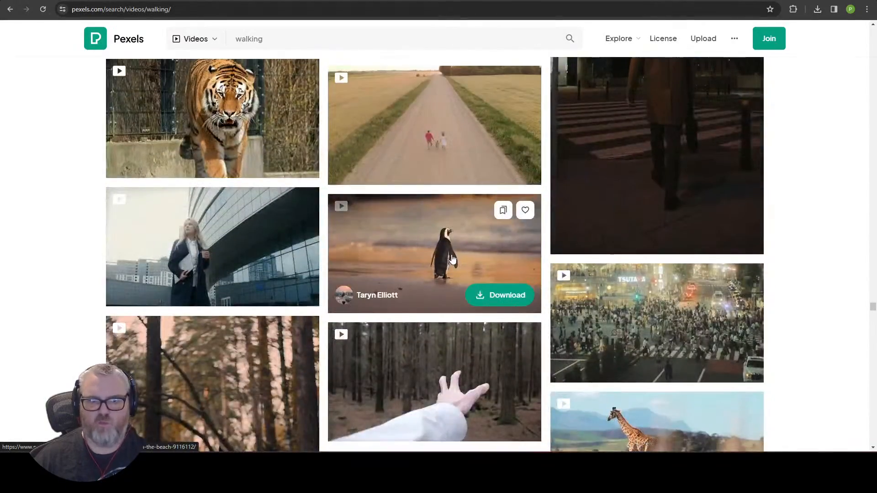
{"action": "scroll", "coordinate": [452, 259], "scroll_direction": "down", "scroll_amount": 14}
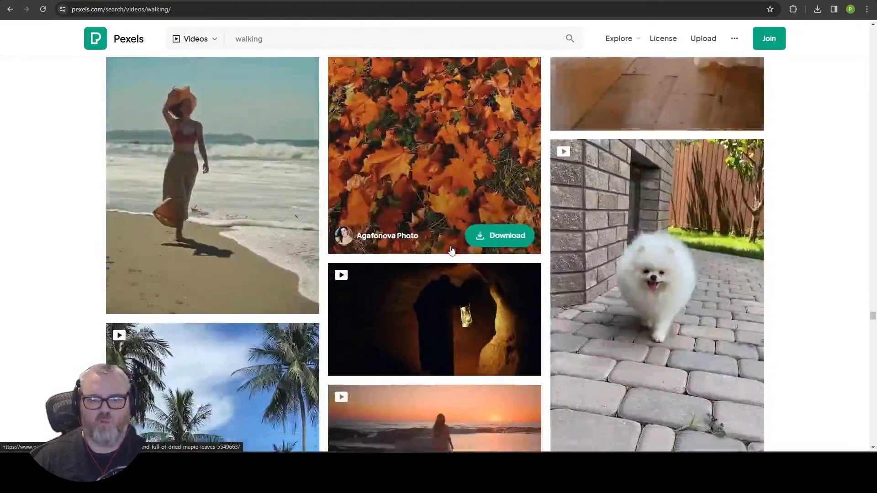
{"action": "scroll", "coordinate": [445, 244], "scroll_direction": "down", "scroll_amount": 15}
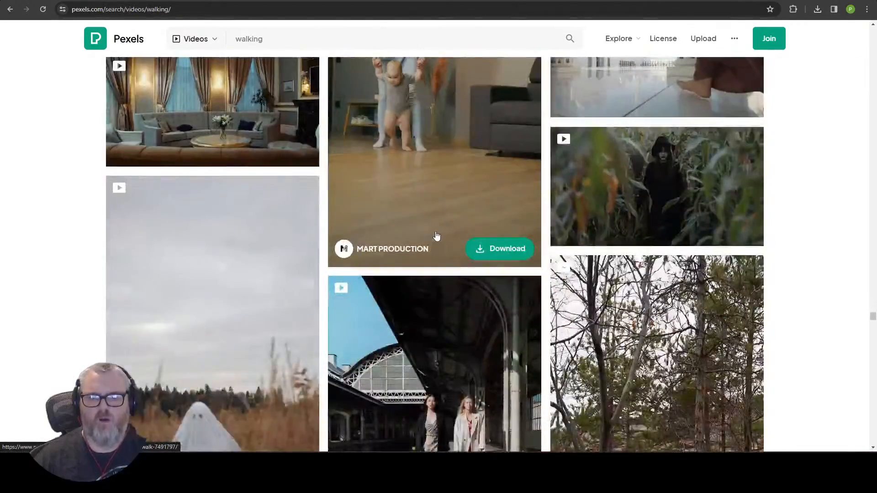
{"action": "scroll", "coordinate": [439, 239], "scroll_direction": "up", "scroll_amount": 5}
{"action": "scroll", "coordinate": [440, 229], "scroll_direction": "down", "scroll_amount": 8}
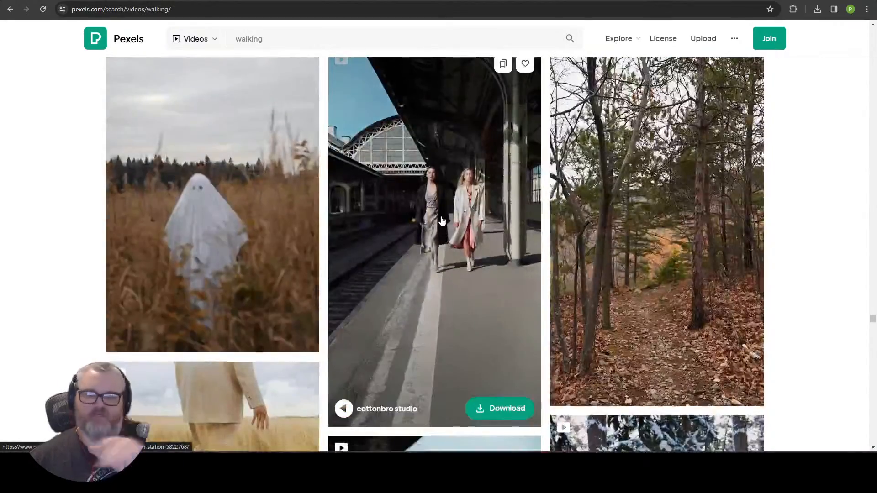
{"action": "scroll", "coordinate": [442, 221], "scroll_direction": "down", "scroll_amount": 20}
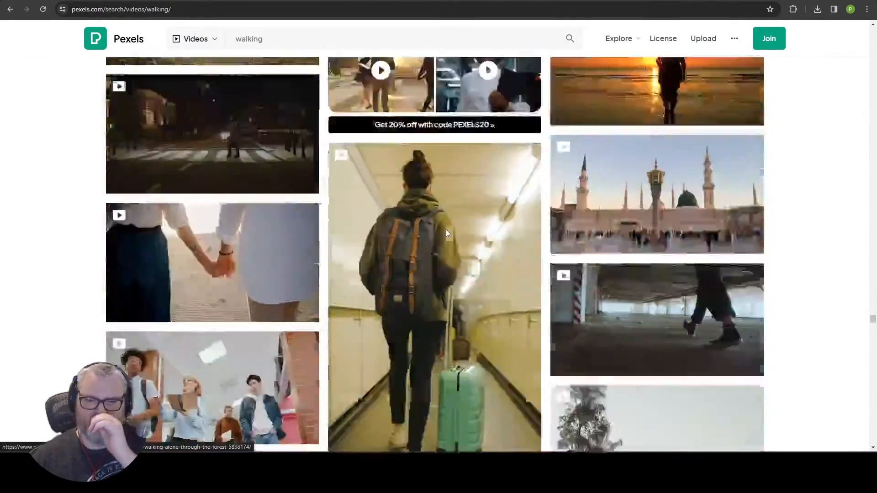
{"action": "scroll", "coordinate": [446, 230], "scroll_direction": "down", "scroll_amount": 20}
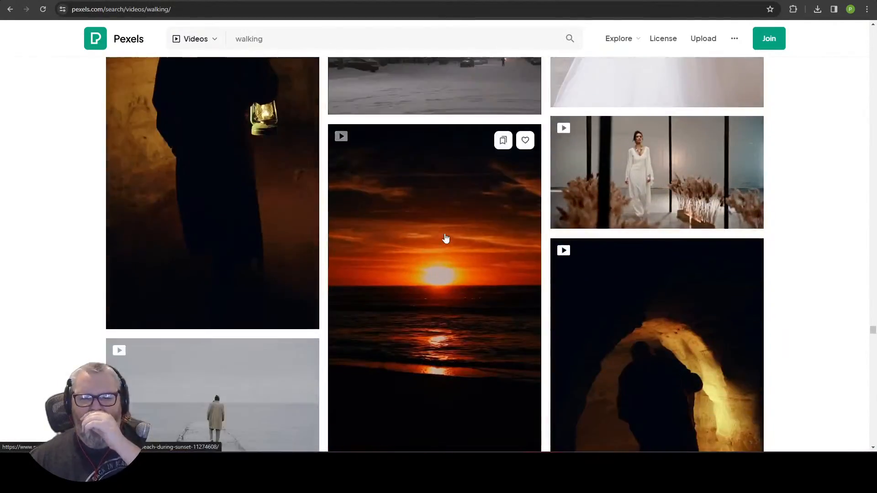
{"action": "scroll", "coordinate": [446, 238], "scroll_direction": "down", "scroll_amount": 20}
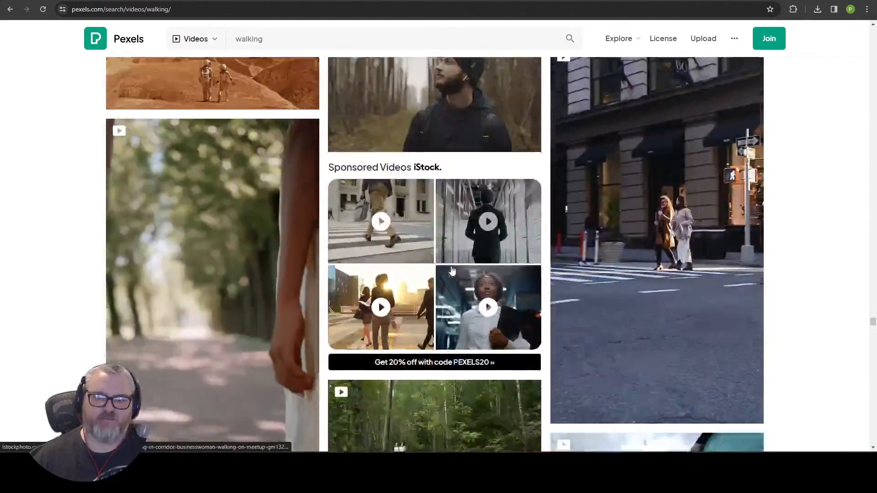
{"action": "scroll", "coordinate": [445, 272], "scroll_direction": "down", "scroll_amount": 20}
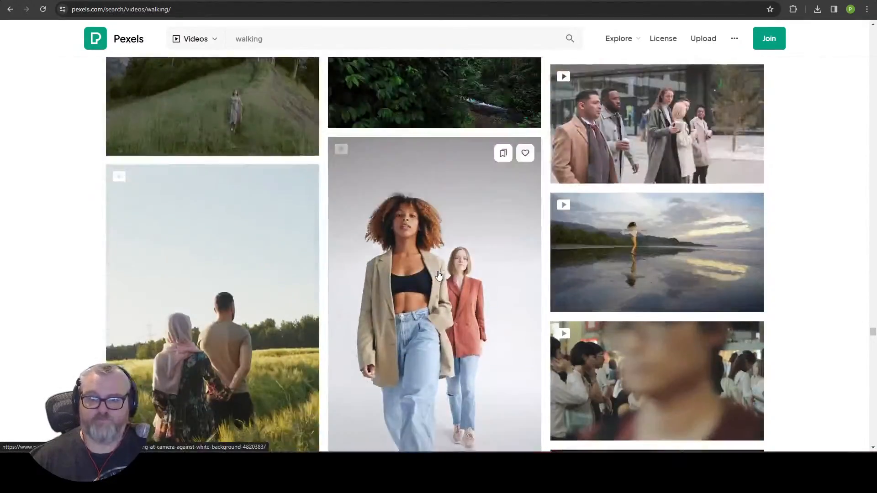
{"action": "scroll", "coordinate": [439, 275], "scroll_direction": "down", "scroll_amount": 15}
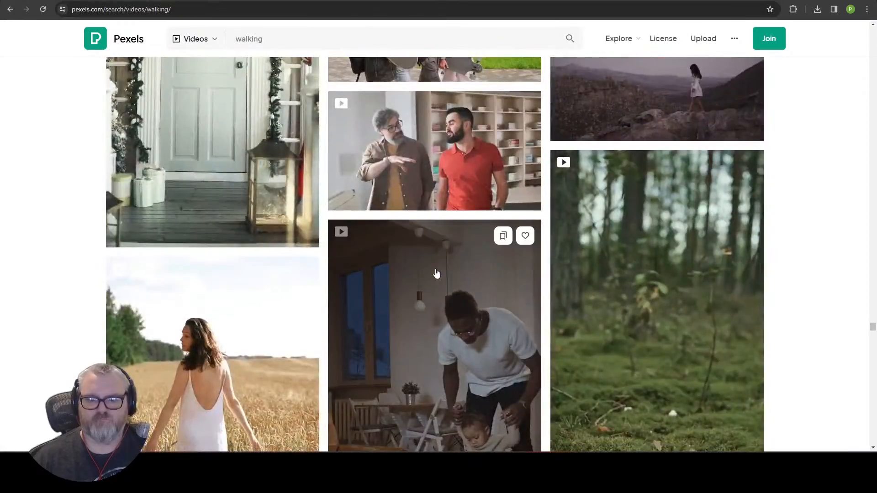
{"action": "scroll", "coordinate": [437, 273], "scroll_direction": "down", "scroll_amount": 15}
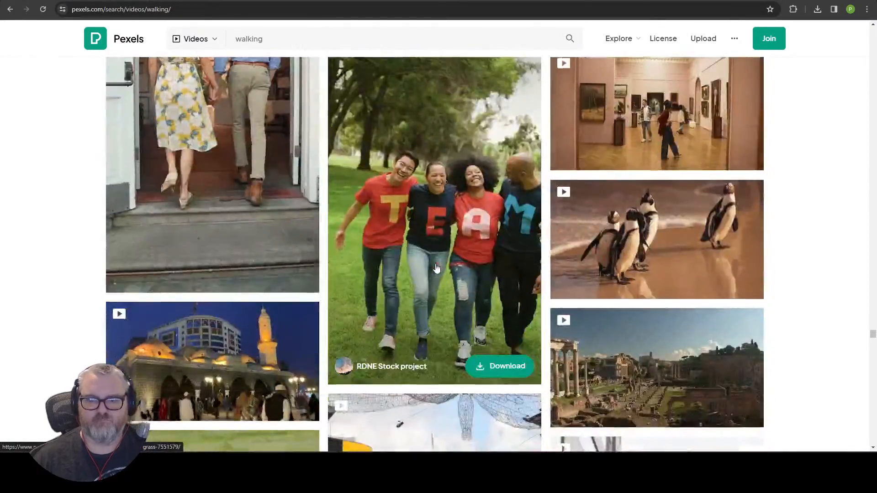
{"action": "scroll", "coordinate": [437, 268], "scroll_direction": "down", "scroll_amount": 15}
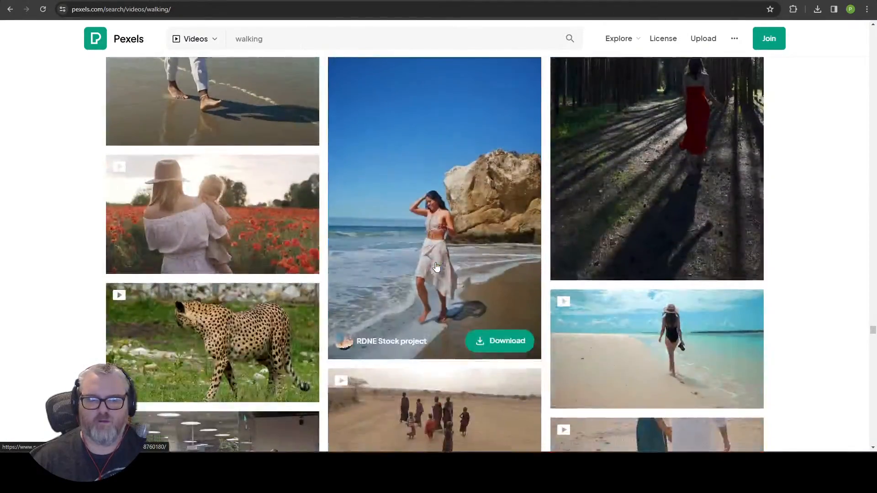
{"action": "scroll", "coordinate": [437, 268], "scroll_direction": "down", "scroll_amount": 10}
{"action": "scroll", "coordinate": [437, 268], "scroll_direction": "up", "scroll_amount": 2}
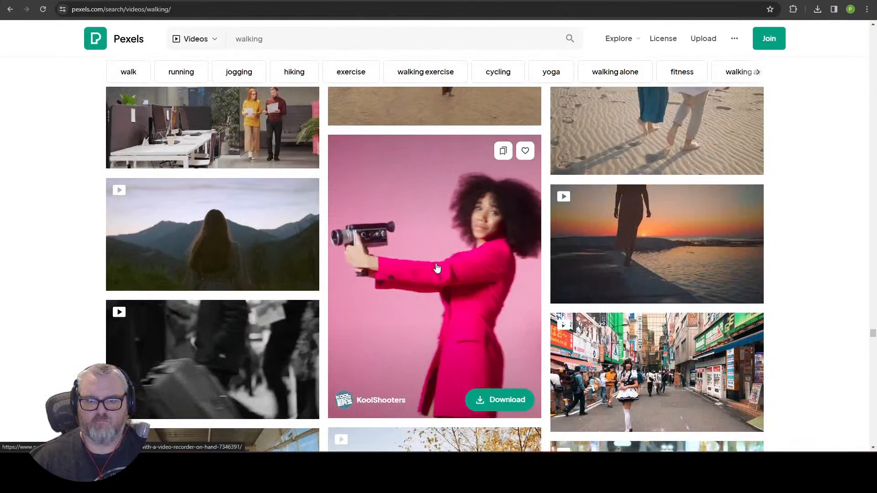
{"action": "scroll", "coordinate": [437, 268], "scroll_direction": "down", "scroll_amount": 15}
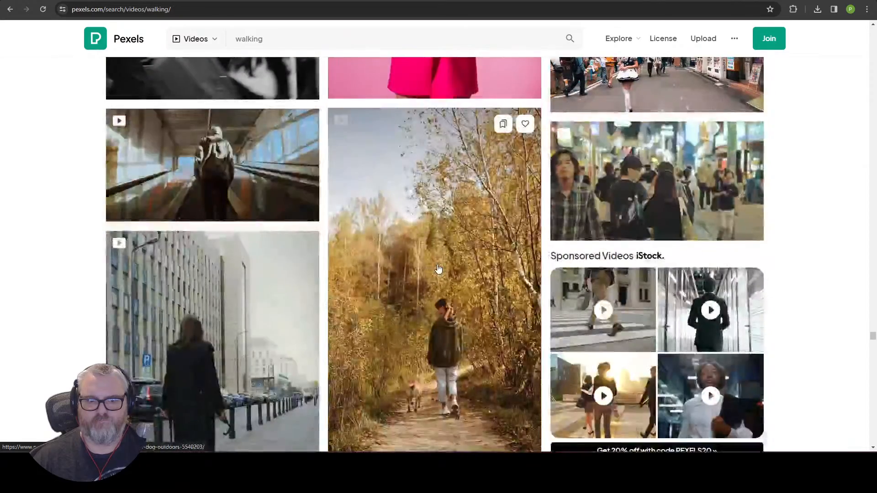
{"action": "scroll", "coordinate": [439, 268], "scroll_direction": "up", "scroll_amount": 1}
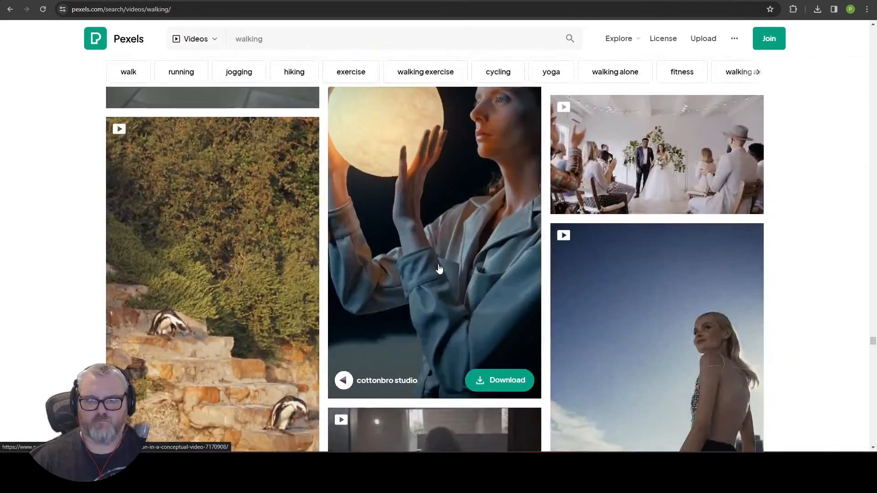
{"action": "scroll", "coordinate": [439, 268], "scroll_direction": "down", "scroll_amount": 13}
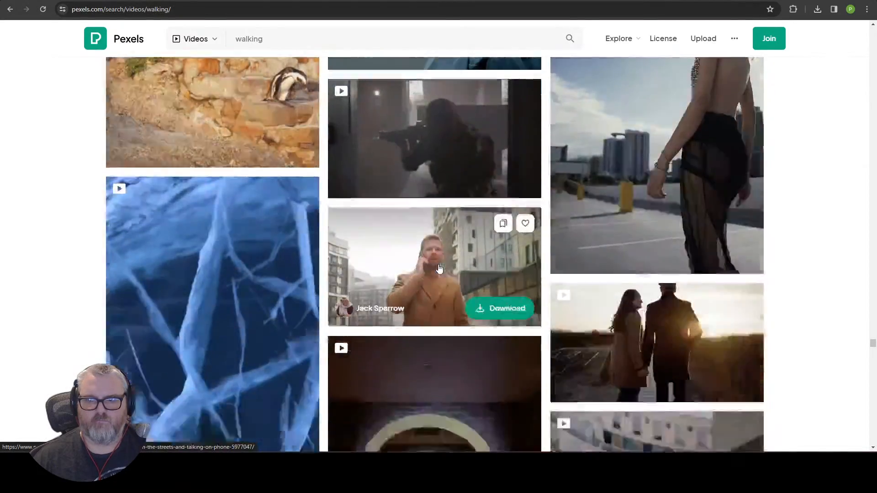
{"action": "scroll", "coordinate": [439, 269], "scroll_direction": "down", "scroll_amount": 9}
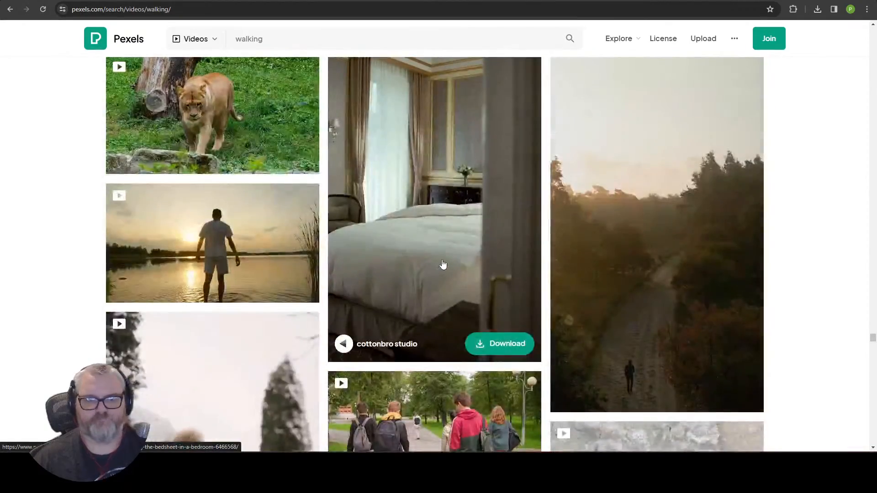
{"action": "scroll", "coordinate": [444, 261], "scroll_direction": "down", "scroll_amount": 6}
{"action": "scroll", "coordinate": [438, 261], "scroll_direction": "up", "scroll_amount": 10}
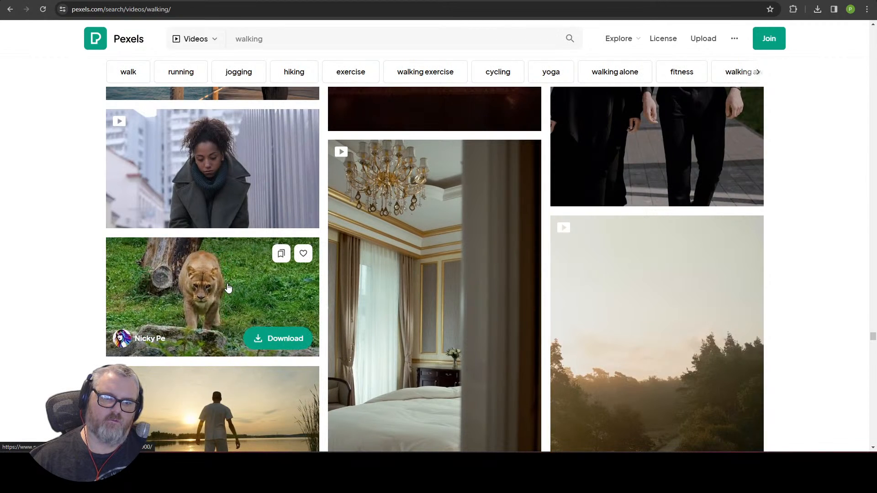
{"action": "scroll", "coordinate": [229, 282], "scroll_direction": "down", "scroll_amount": 20}
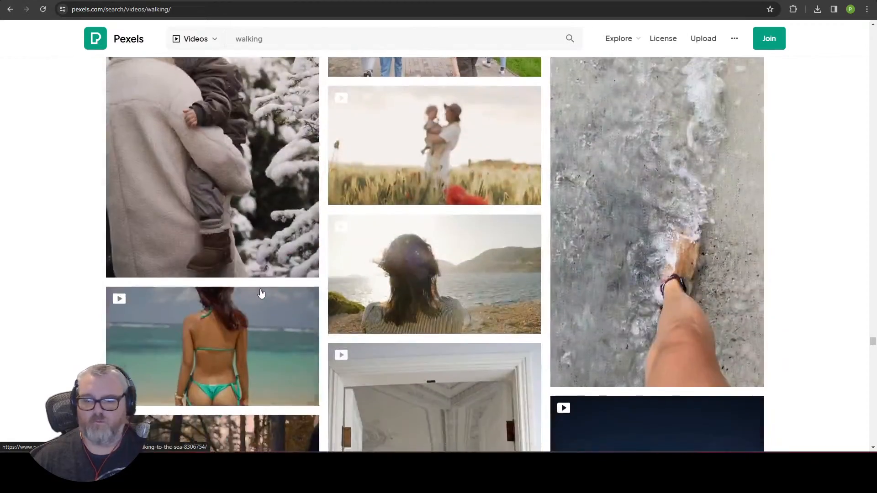
{"action": "scroll", "coordinate": [269, 288], "scroll_direction": "down", "scroll_amount": 15}
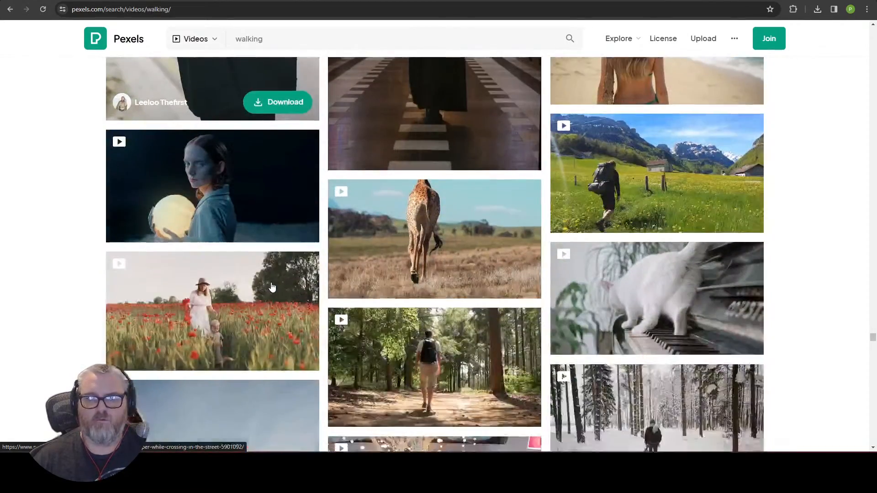
{"action": "scroll", "coordinate": [272, 287], "scroll_direction": "down", "scroll_amount": 6}
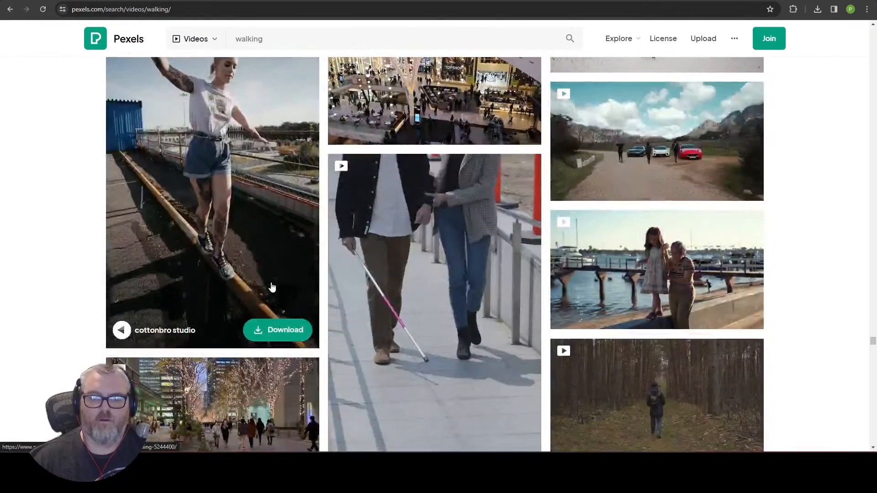
{"action": "scroll", "coordinate": [272, 287], "scroll_direction": "down", "scroll_amount": 18}
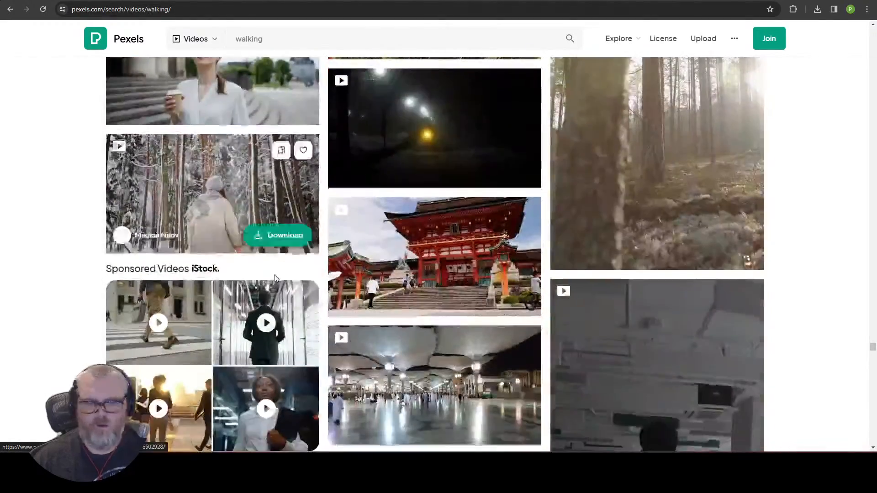
{"action": "scroll", "coordinate": [262, 272], "scroll_direction": "up", "scroll_amount": 9}
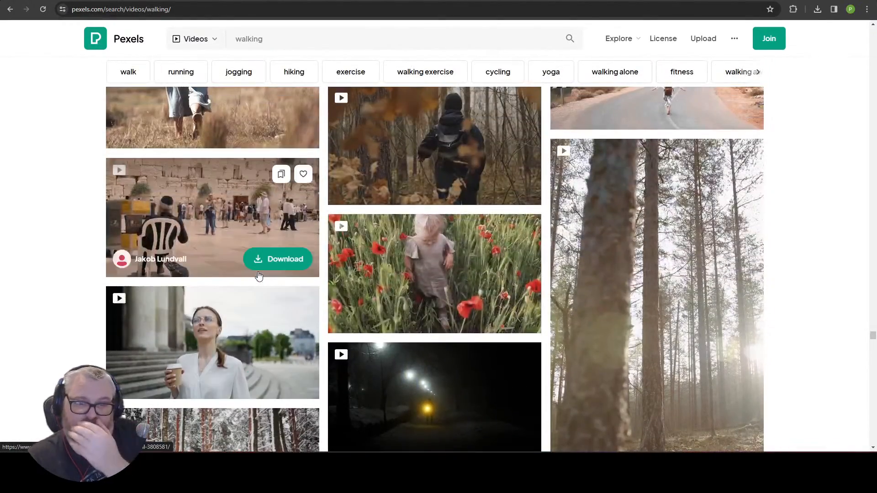
{"action": "scroll", "coordinate": [259, 278], "scroll_direction": "down", "scroll_amount": 20}
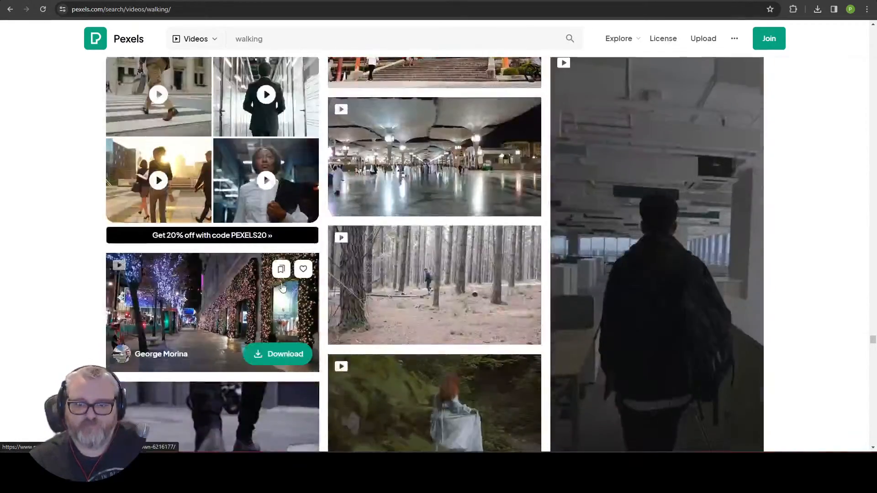
{"action": "scroll", "coordinate": [270, 286], "scroll_direction": "down", "scroll_amount": 12}
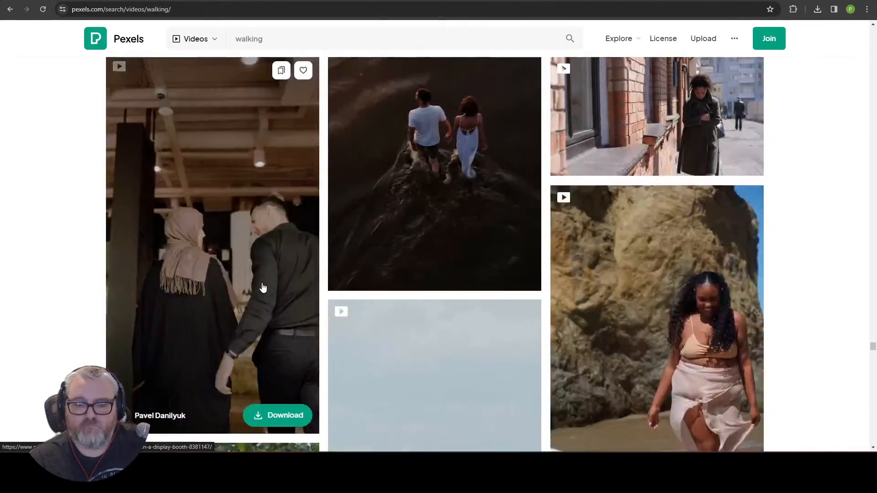
{"action": "scroll", "coordinate": [263, 288], "scroll_direction": "down", "scroll_amount": 20}
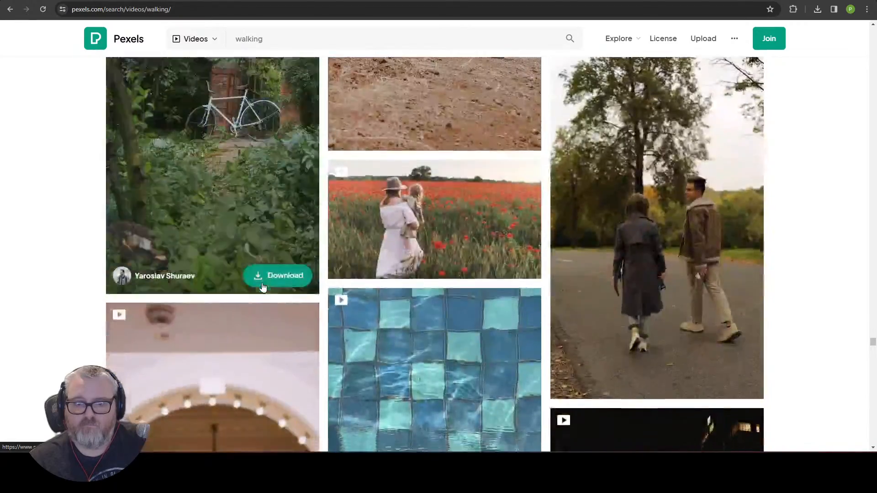
{"action": "scroll", "coordinate": [263, 288], "scroll_direction": "down", "scroll_amount": 20}
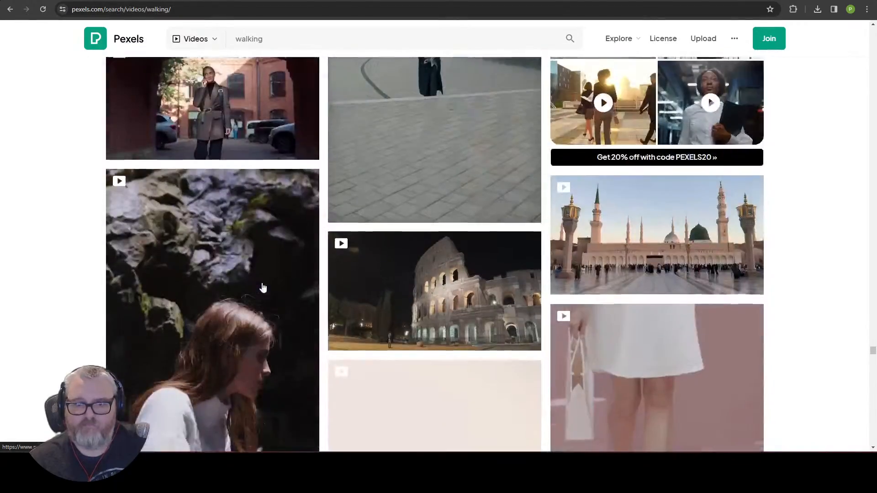
{"action": "scroll", "coordinate": [263, 288], "scroll_direction": "down", "scroll_amount": 20}
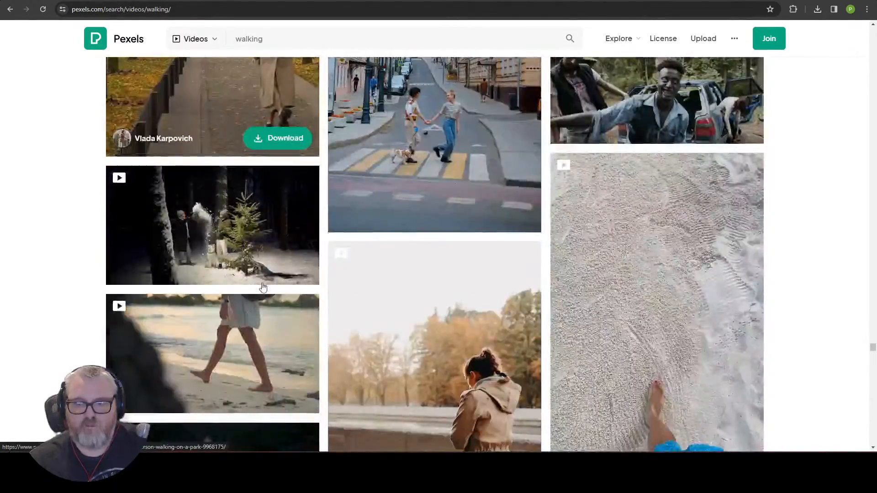
{"action": "scroll", "coordinate": [263, 288], "scroll_direction": "down", "scroll_amount": 11}
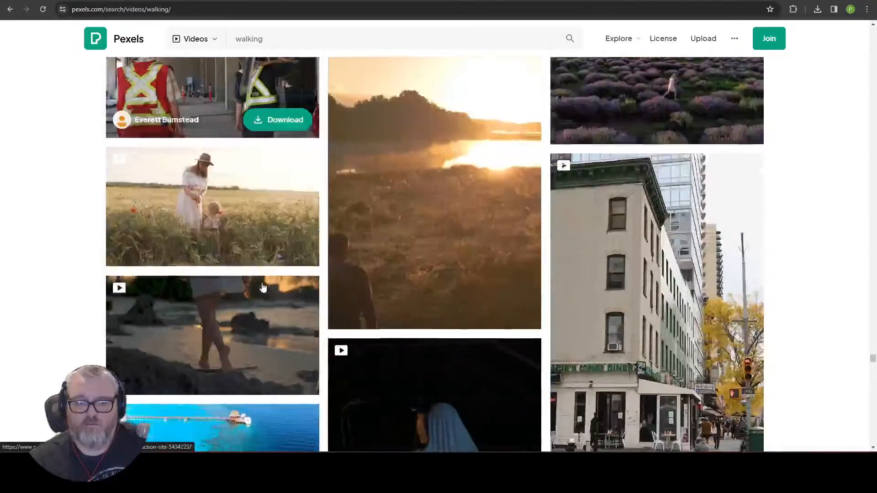
{"action": "scroll", "coordinate": [263, 287], "scroll_direction": "down", "scroll_amount": 14}
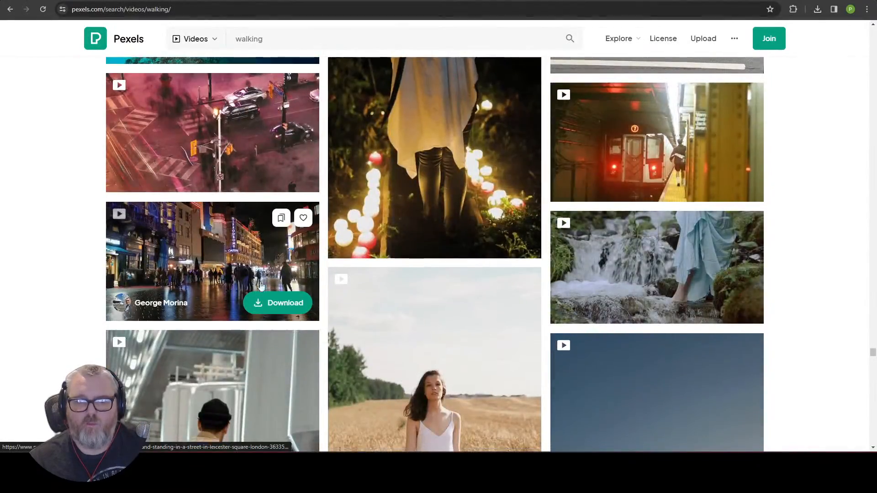
{"action": "scroll", "coordinate": [257, 282], "scroll_direction": "down", "scroll_amount": 20}
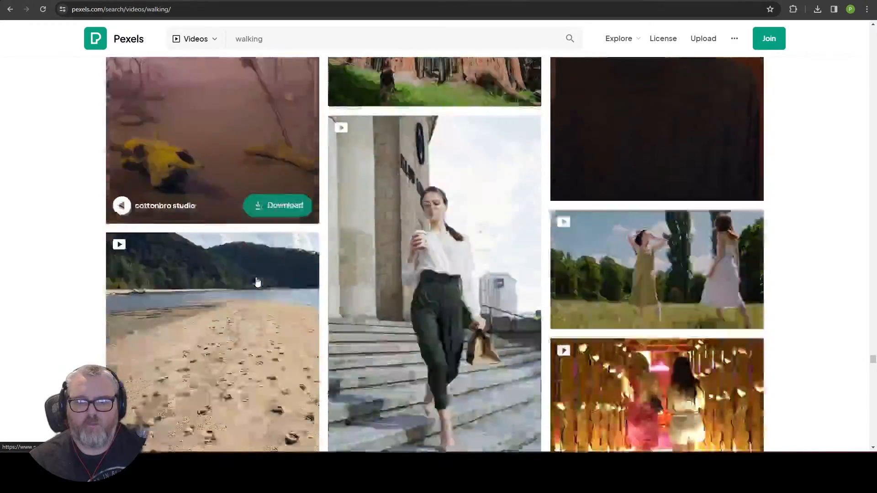
{"action": "scroll", "coordinate": [257, 283], "scroll_direction": "down", "scroll_amount": 20}
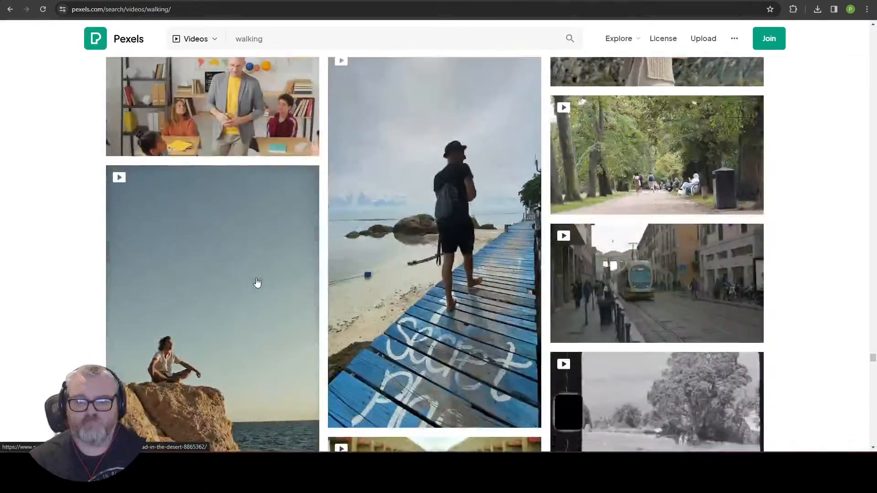
{"action": "scroll", "coordinate": [256, 281], "scroll_direction": "down", "scroll_amount": 20}
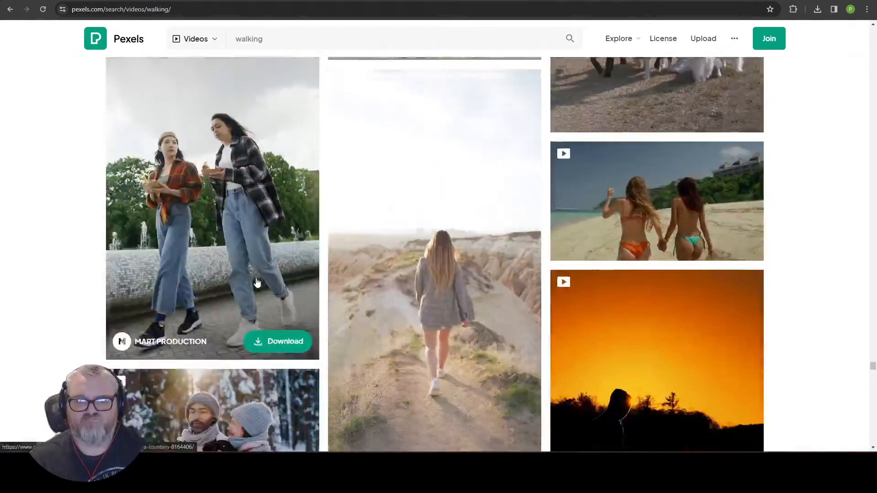
{"action": "scroll", "coordinate": [257, 283], "scroll_direction": "down", "scroll_amount": 7}
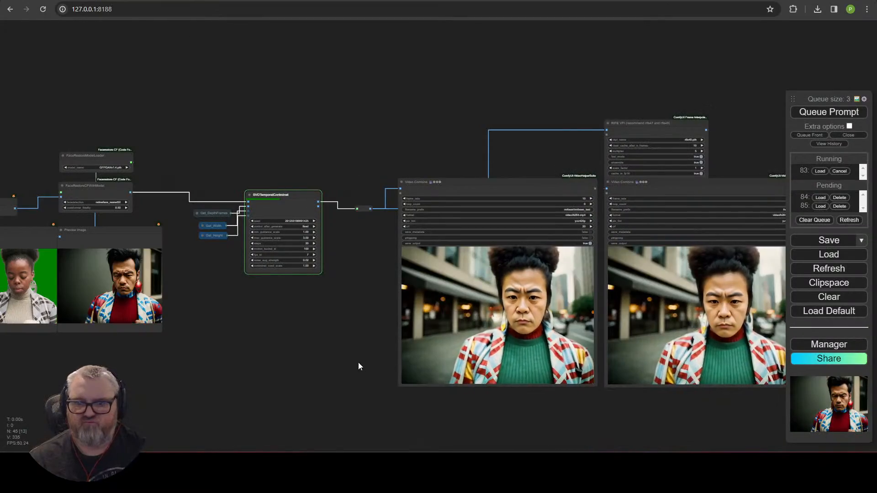
{"action": "scroll", "coordinate": [236, 326], "scroll_direction": "up", "scroll_amount": 5}
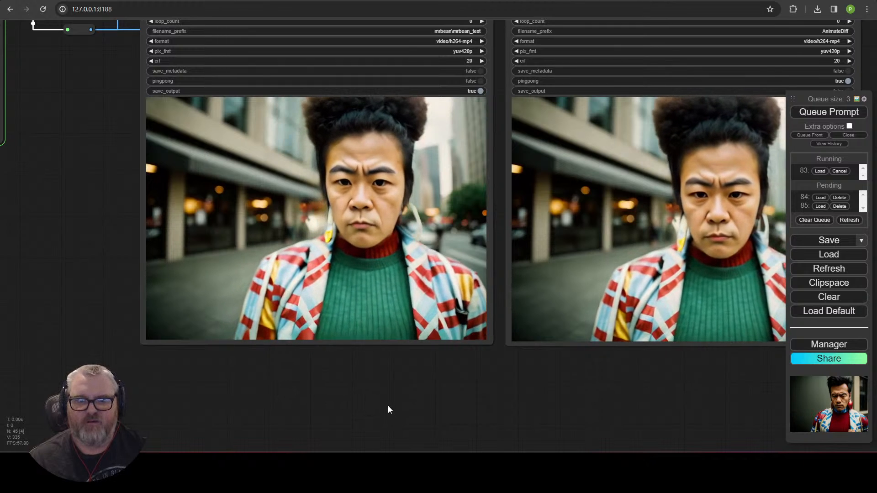
{"action": "scroll", "coordinate": [432, 382], "scroll_direction": "down", "scroll_amount": 4}
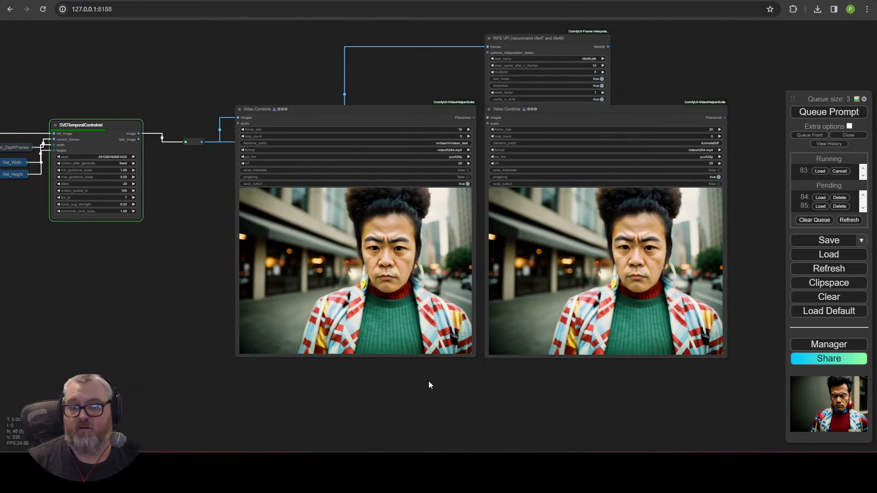
{"action": "scroll", "coordinate": [186, 309], "scroll_direction": "down", "scroll_amount": 5}
{"action": "left_click_drag", "start_coordinate": [186, 309], "coordinate": [405, 316]}
{"action": "scroll", "coordinate": [338, 372], "scroll_direction": "up", "scroll_amount": 5}
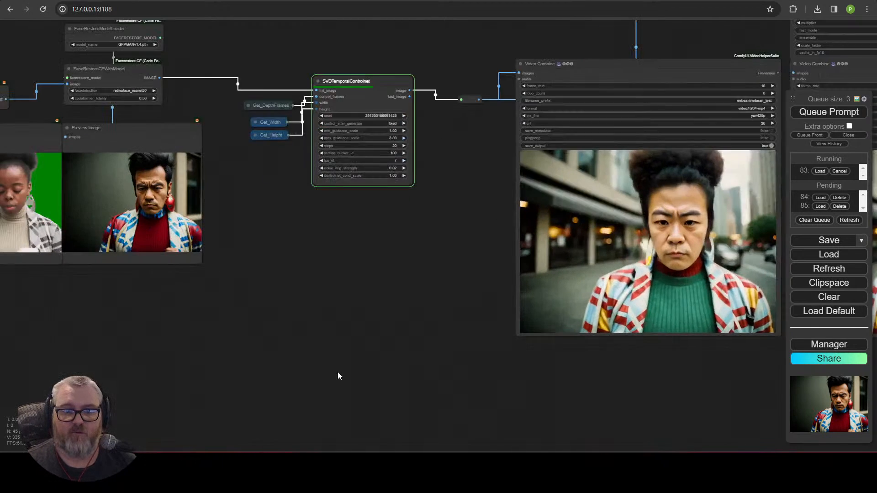
{"action": "left_click_drag", "start_coordinate": [284, 250], "coordinate": [556, 286]}
{"action": "scroll", "coordinate": [525, 237], "scroll_direction": "up", "scroll_amount": 8}
{"action": "left_click_drag", "start_coordinate": [499, 194], "coordinate": [746, 253]}
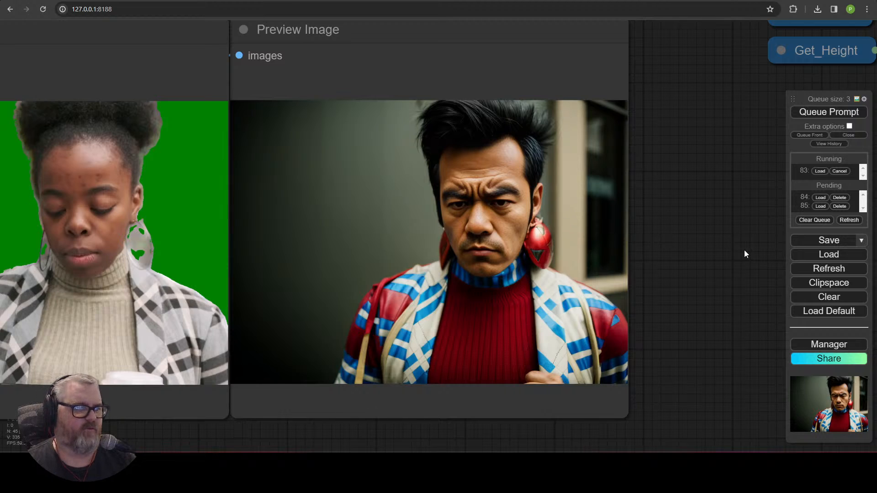
{"action": "scroll", "coordinate": [654, 290], "scroll_direction": "down", "scroll_amount": 5}
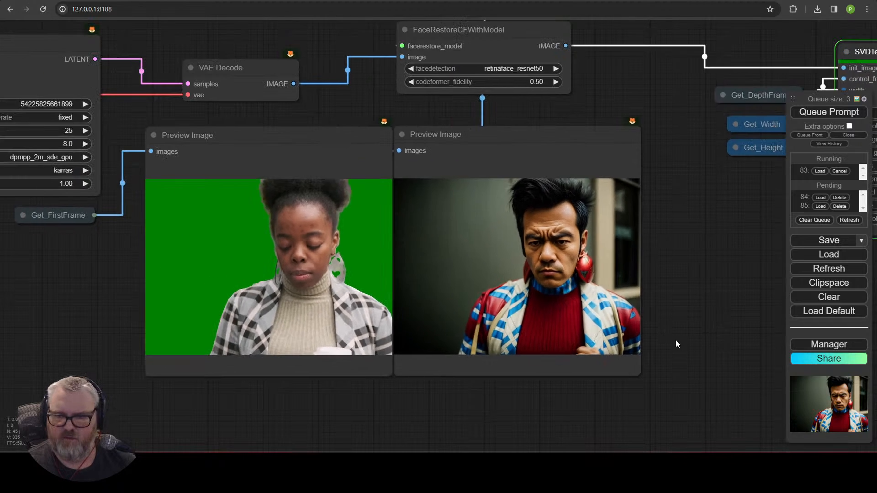
{"action": "left_click_drag", "start_coordinate": [676, 344], "coordinate": [352, 356]}
{"action": "scroll", "coordinate": [411, 349], "scroll_direction": "down", "scroll_amount": 2}
{"action": "left_click_drag", "start_coordinate": [439, 344], "coordinate": [501, 320]}
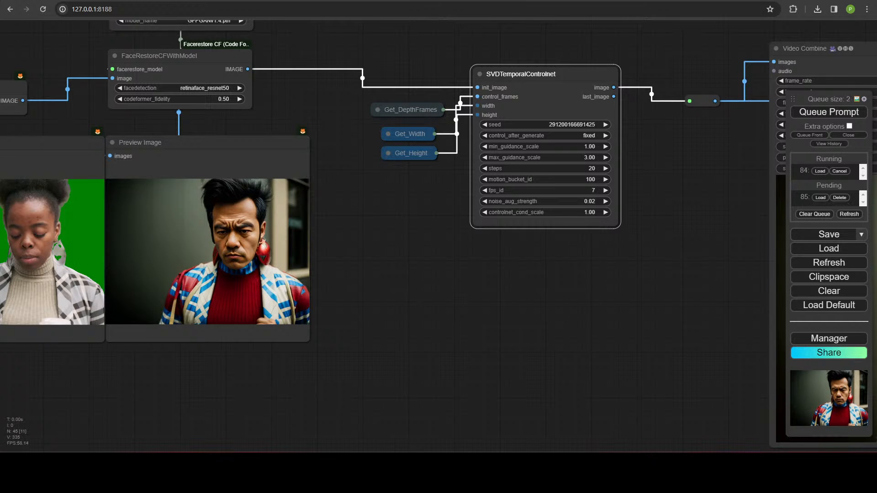
Step: Move the Get nodes and SVDTemporalControlnet group down below the preview images
{"action": "left_click_drag", "start_coordinate": [419, 378], "coordinate": [81, 295]}
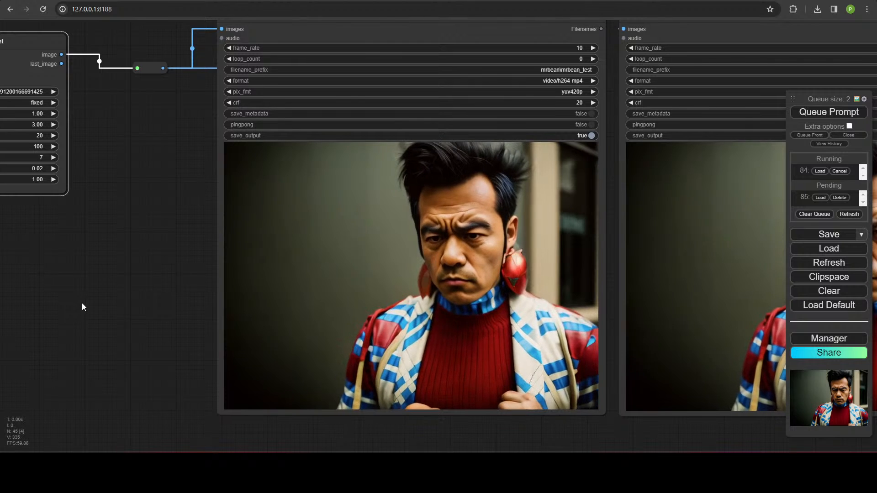
{"action": "scroll", "coordinate": [54, 247], "scroll_direction": "down", "scroll_amount": 5}
{"action": "mouse_move", "coordinate": [54, 247]}
{"action": "left_mouse_down"}
{"action": "mouse_move", "coordinate": [65, 300]}
{"action": "mouse_move", "coordinate": [248, 321]}
{"action": "mouse_move", "coordinate": [248, 313]}
{"action": "mouse_move", "coordinate": [439, 274]}
{"action": "left_mouse_up"}
{"action": "scroll", "coordinate": [70, 298], "scroll_direction": "down", "scroll_amount": 4}
{"action": "scroll", "coordinate": [248, 314], "scroll_direction": "up", "scroll_amount": 5}
{"action": "mouse_move", "coordinate": [490, 246]}
{"action": "left_mouse_down"}
{"action": "mouse_move", "coordinate": [341, 31]}
{"action": "mouse_move", "coordinate": [361, 39]}
{"action": "left_mouse_up"}
{"action": "left_click_drag", "start_coordinate": [525, 265], "coordinate": [375, 67]}
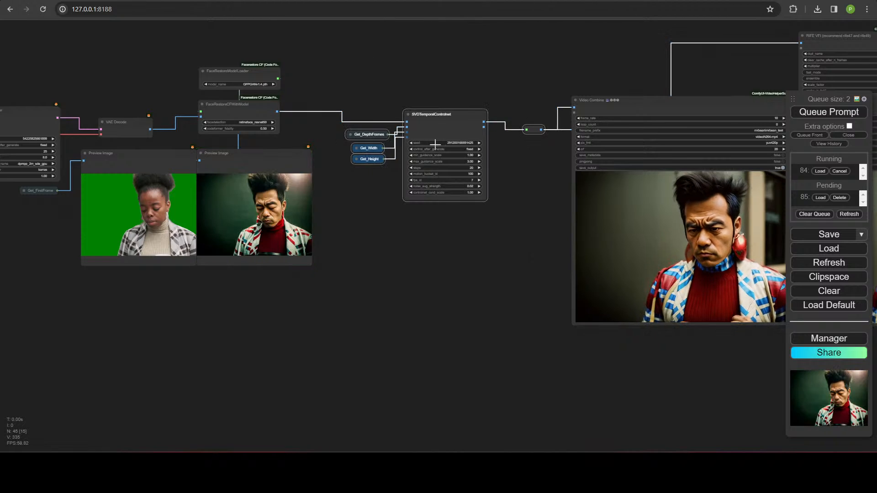
{"action": "left_click_drag", "start_coordinate": [435, 143], "coordinate": [234, 300]}
{"action": "scroll", "coordinate": [423, 377], "scroll_direction": "down", "scroll_amount": 4}
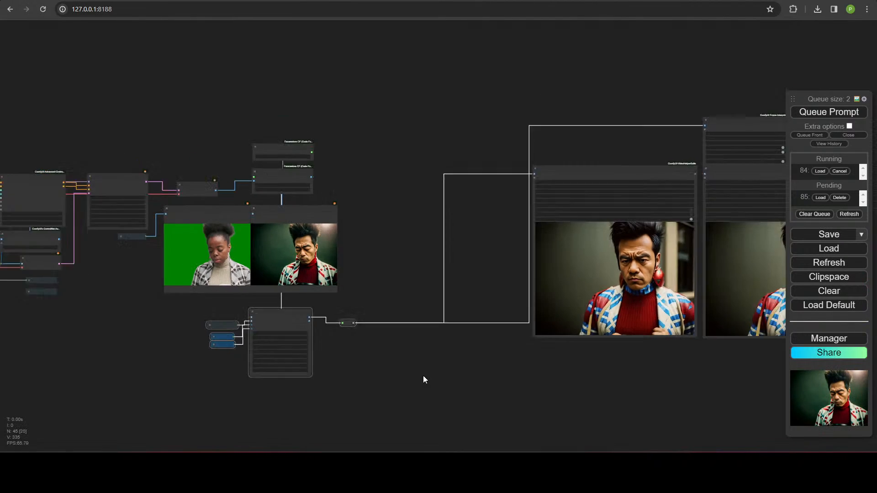
{"action": "left_click_drag", "start_coordinate": [485, 406], "coordinate": [315, 411]}
Step: Shift both Video Combine outputs and the RIFE VFI node left beside the previews
{"action": "left_click_drag", "start_coordinate": [352, 436], "coordinate": [717, 166]}
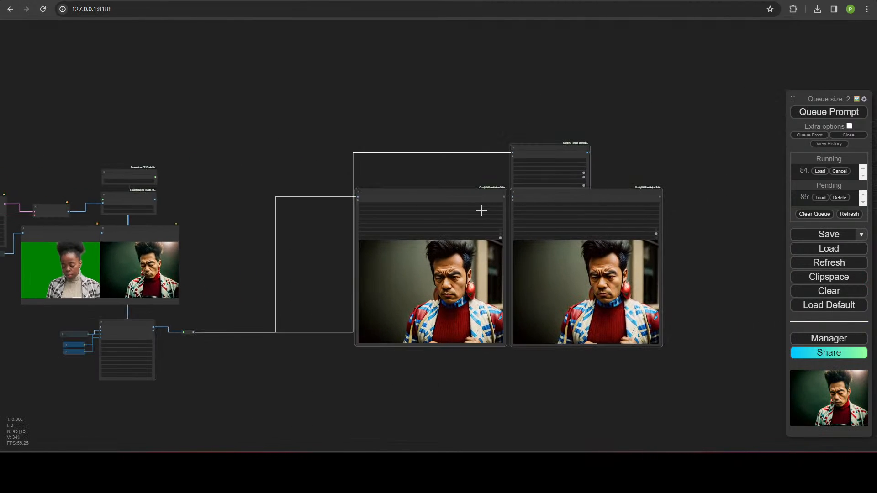
{"action": "left_click_drag", "start_coordinate": [463, 194], "coordinate": [292, 151]}
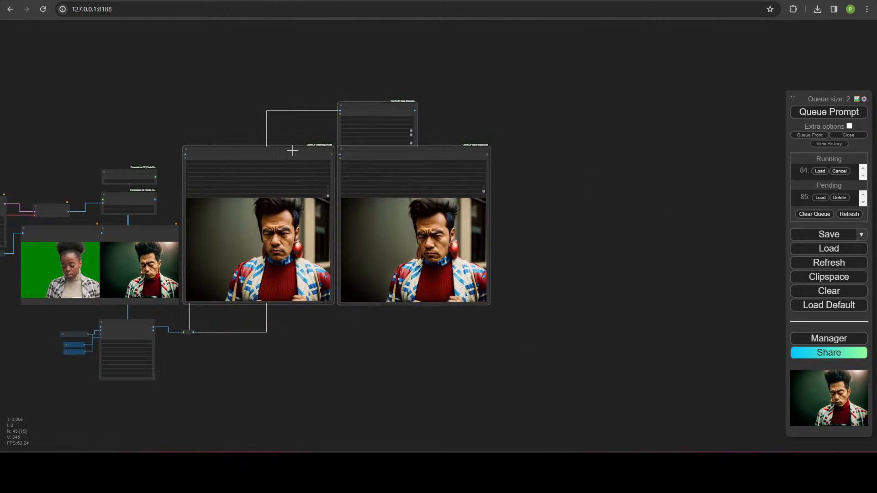
{"action": "left_click_drag", "start_coordinate": [361, 364], "coordinate": [569, 346]}
{"action": "scroll", "coordinate": [568, 350], "scroll_direction": "up", "scroll_amount": 5}
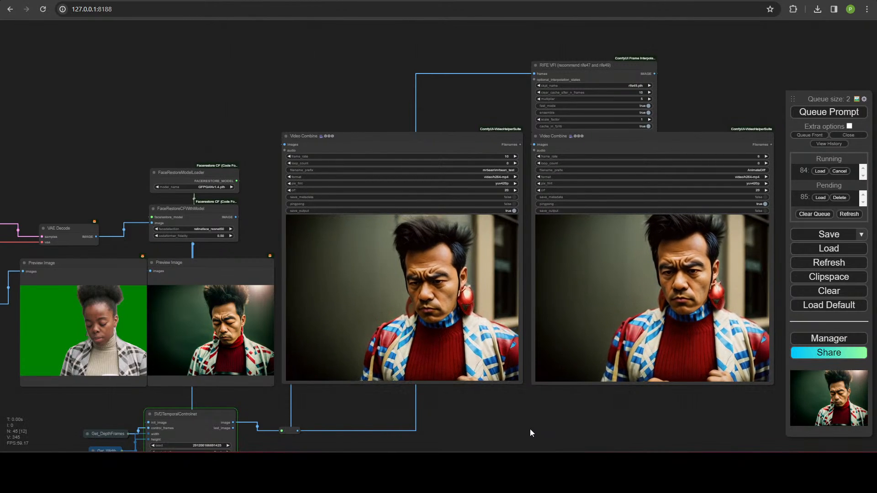
{"action": "left_click_drag", "start_coordinate": [509, 421], "coordinate": [510, 399]}
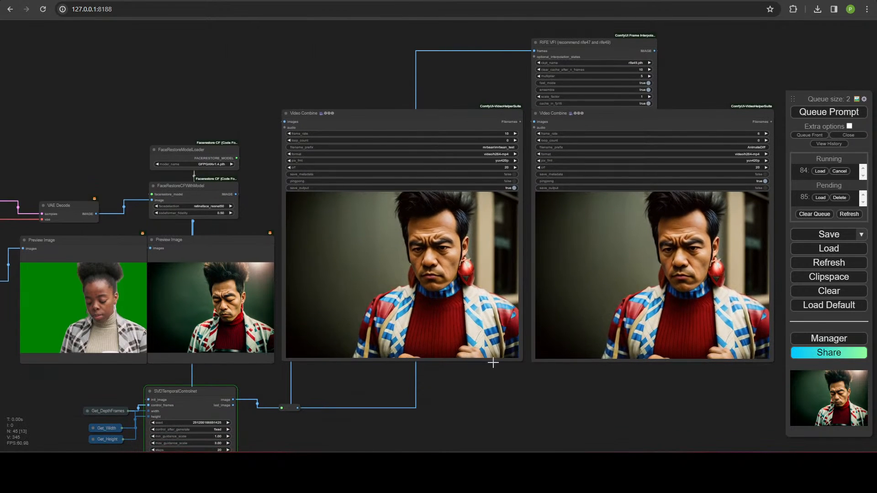
{"action": "left_click_drag", "start_coordinate": [500, 402], "coordinate": [501, 401]}
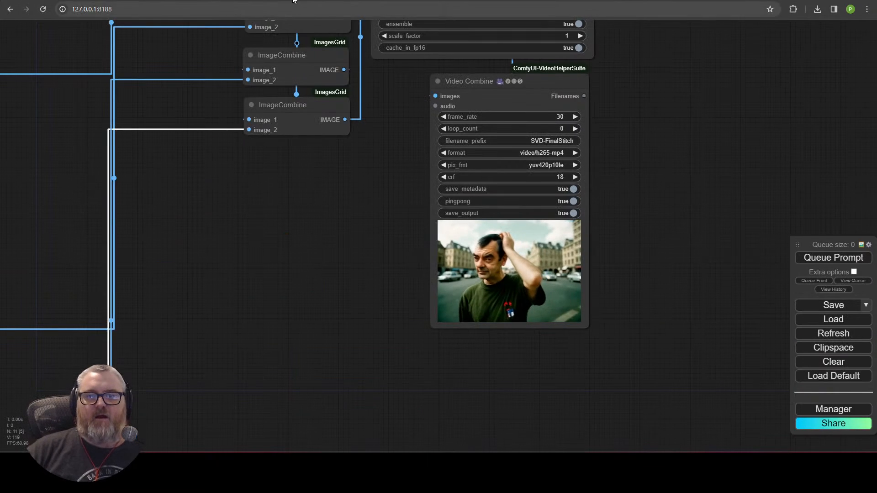
Step: Load mrbean_test_00006.mp4 from ComfyUI\output\mrbean into the first Load Video node
{"action": "scroll", "coordinate": [243, 284], "scroll_direction": "down", "scroll_amount": 5}
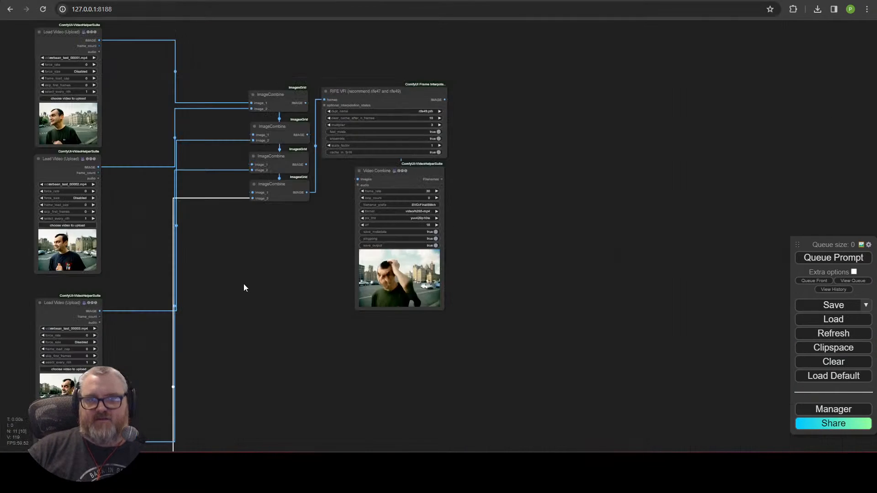
{"action": "left_click_drag", "start_coordinate": [243, 284], "coordinate": [497, 257]}
{"action": "left_click", "coordinate": [419, 159]}
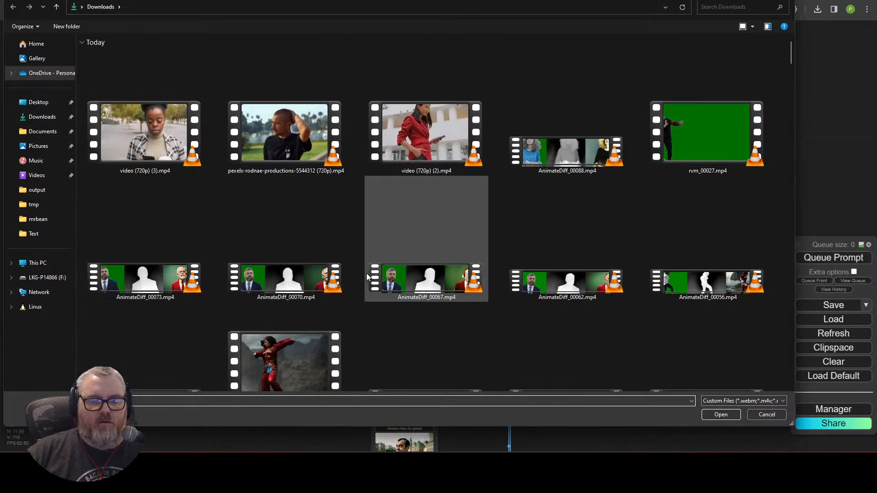
{"action": "type", "text": "C:\\ai\\ComfyUI_windows_portable"}
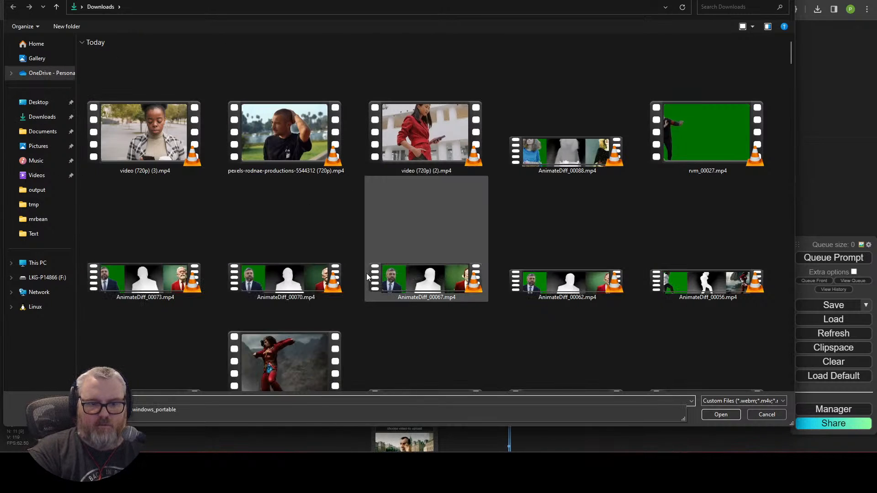
{"action": "type", "text": "\\o"}
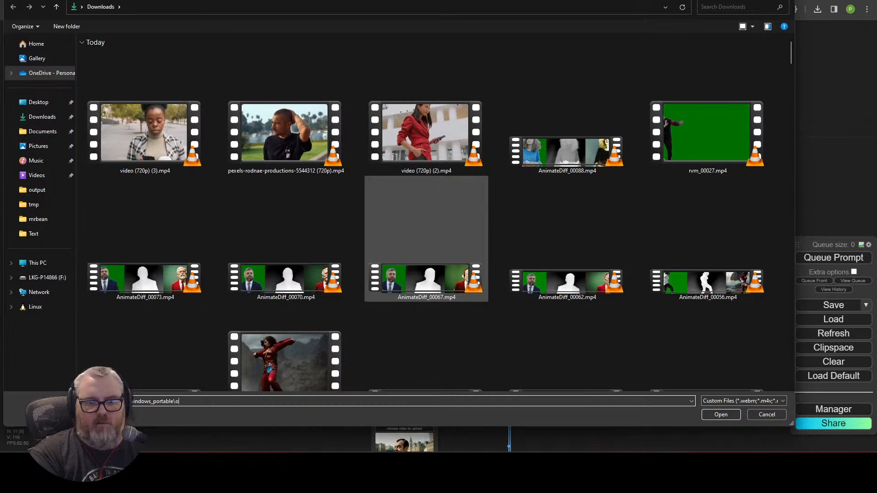
{"action": "key", "text": "BackSpace"}
{"action": "type", "text": "comfyui\\out"}
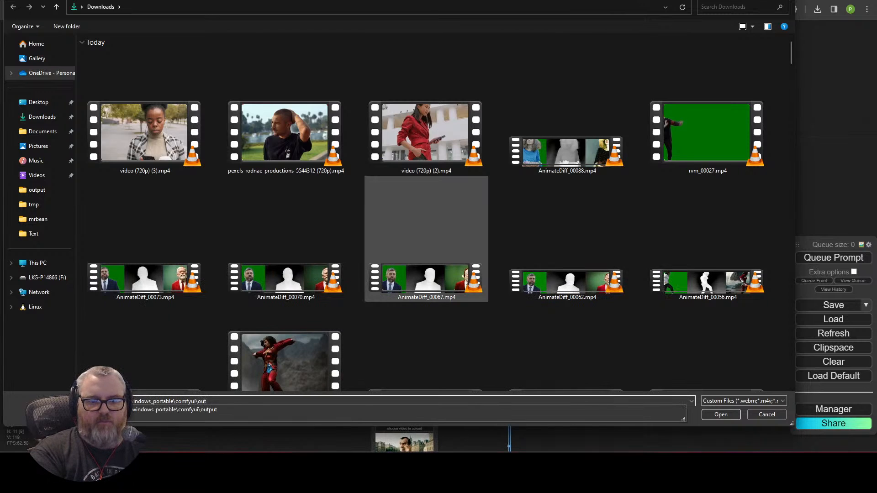
{"action": "type", "text": "put\\mrbean"}
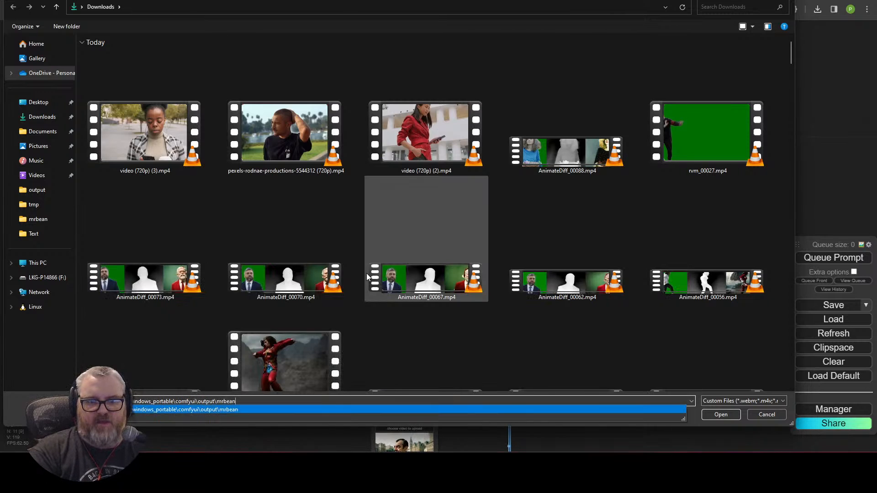
{"action": "key", "text": "Return"}
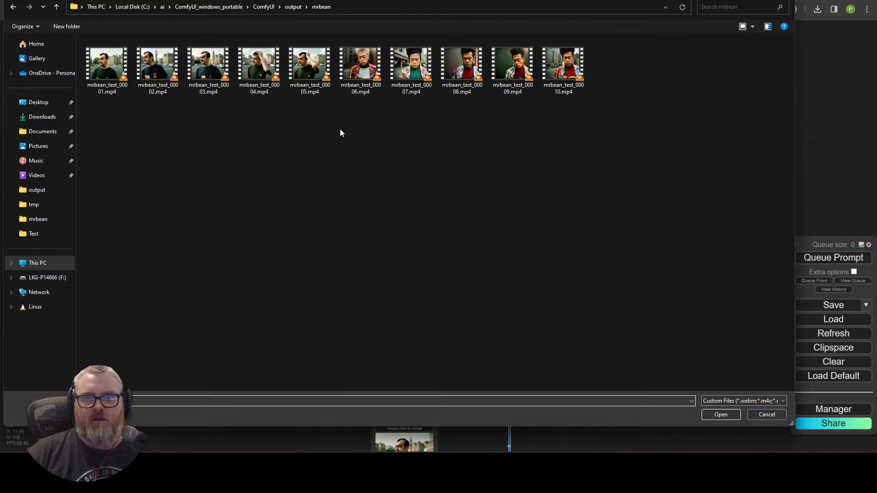
{"action": "double_click", "coordinate": [361, 64]}
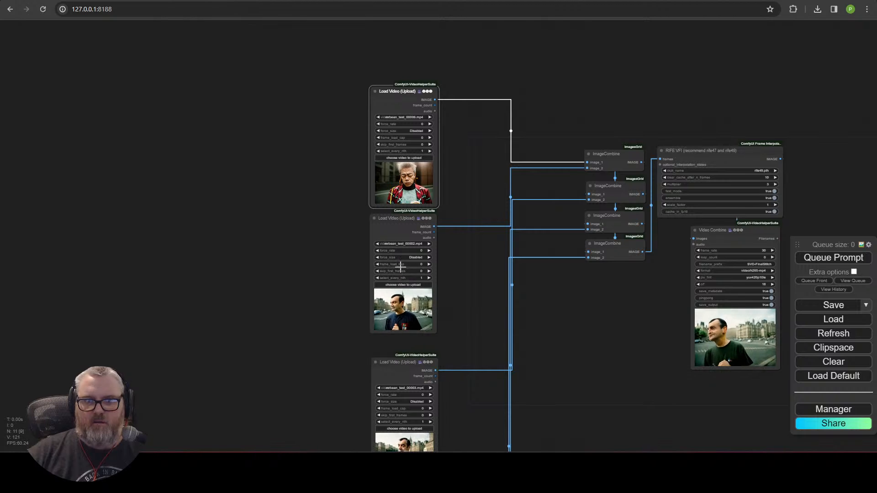
Step: Set the second and third Load Video nodes to mrbean_test_00007 and mrbean_test_00008
{"action": "left_click", "coordinate": [403, 285]}
{"action": "double_click", "coordinate": [404, 73]}
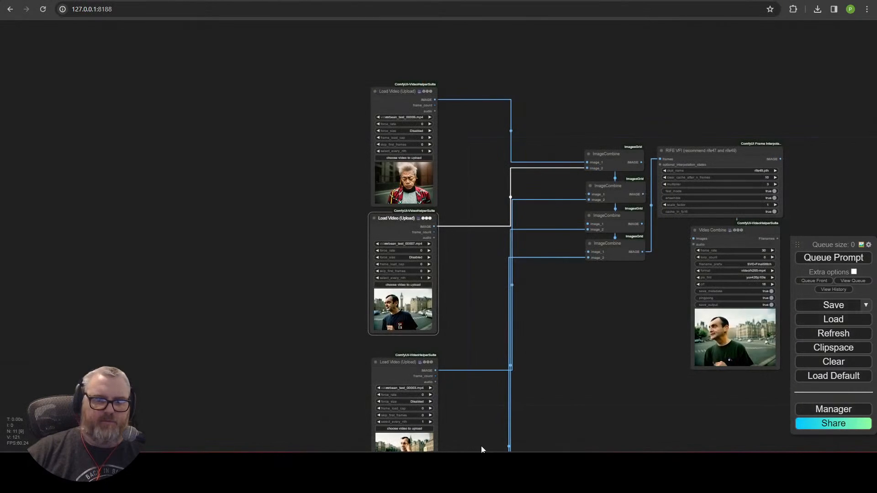
{"action": "scroll", "coordinate": [410, 297], "scroll_direction": "up", "scroll_amount": 5}
{"action": "left_click", "coordinate": [357, 212]}
{"action": "left_click", "coordinate": [440, 212]}
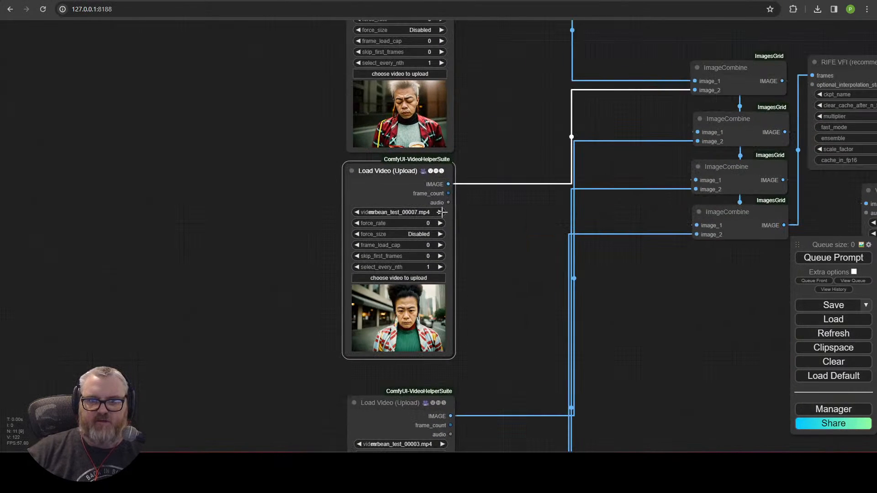
{"action": "left_click_drag", "start_coordinate": [517, 401], "coordinate": [511, 240]}
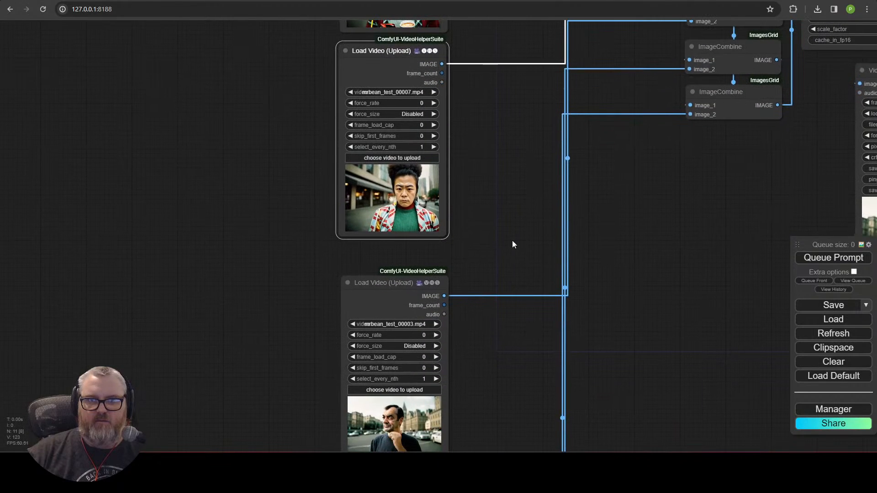
{"action": "left_click", "coordinate": [394, 390]}
{"action": "left_click", "coordinate": [468, 71]}
{"action": "double_click", "coordinate": [468, 71]}
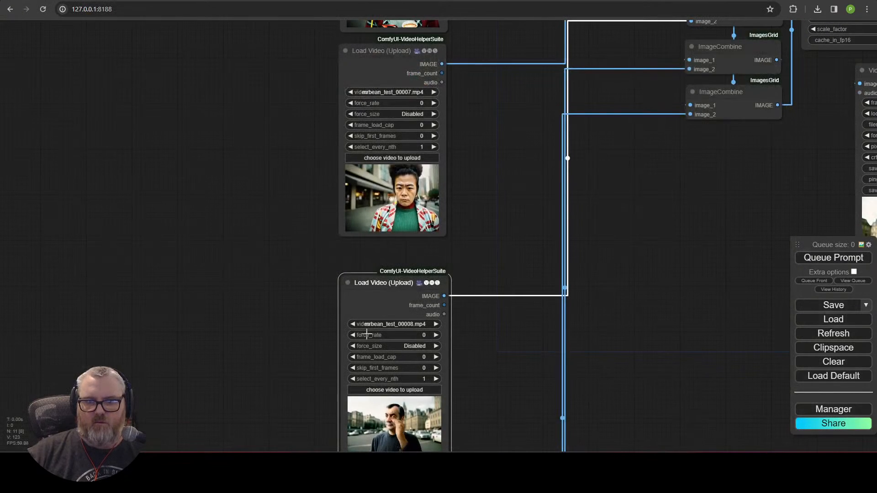
{"action": "left_click", "coordinate": [440, 324]}
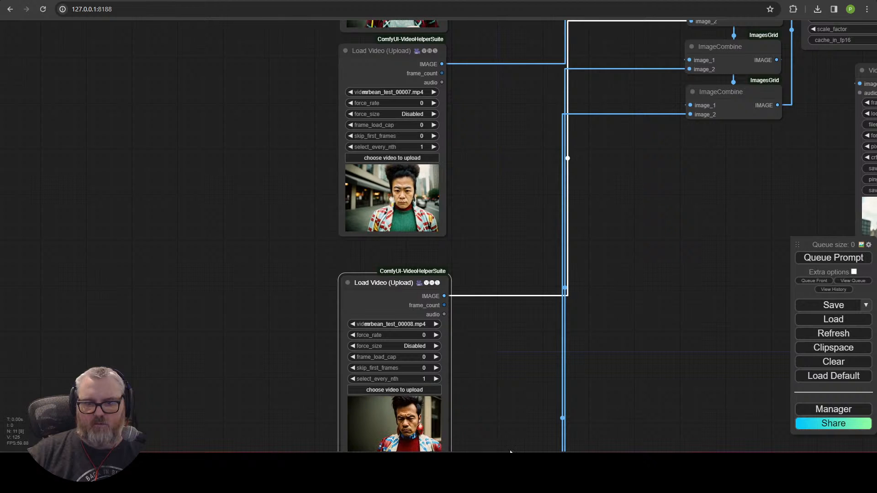
Step: Load mrbean_test_00009.mp4 and mrbean_test_00010.mp4 into the remaining two Load Video nodes
{"action": "left_click_drag", "start_coordinate": [510, 451], "coordinate": [483, 106]}
{"action": "left_click", "coordinate": [383, 257]}
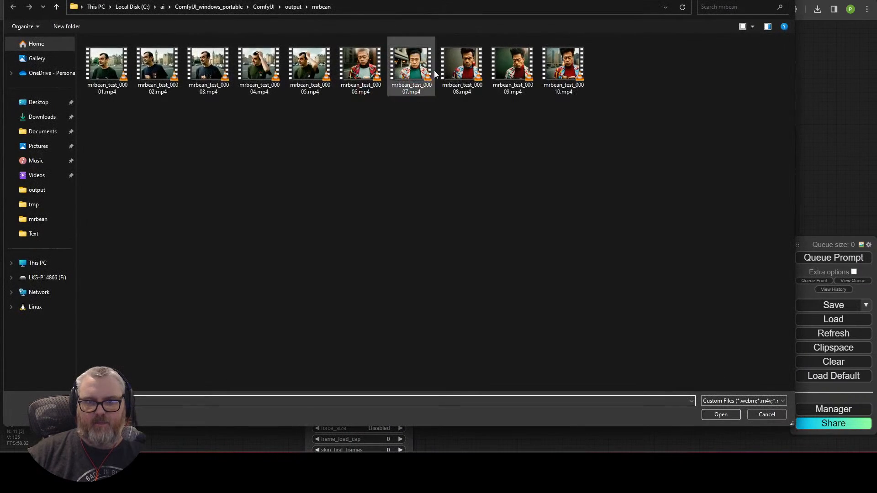
{"action": "left_click", "coordinate": [513, 71]}
{"action": "double_click", "coordinate": [512, 71]}
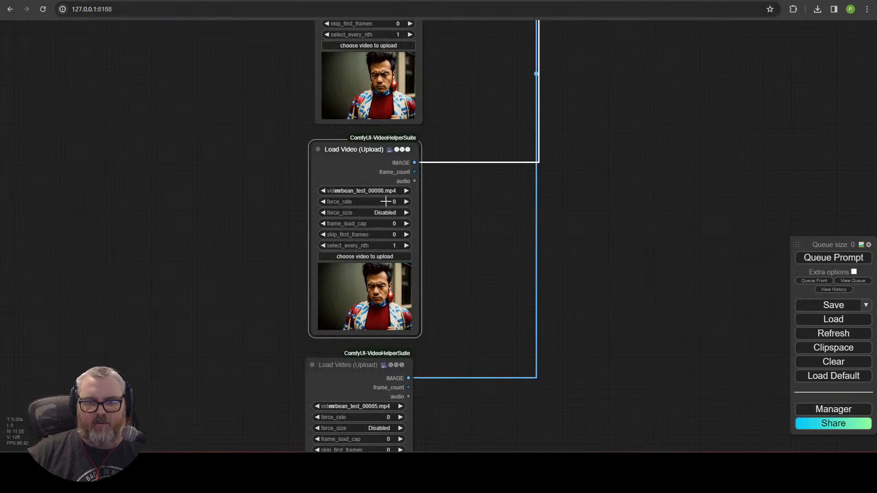
{"action": "left_click_drag", "start_coordinate": [505, 358], "coordinate": [507, 112]}
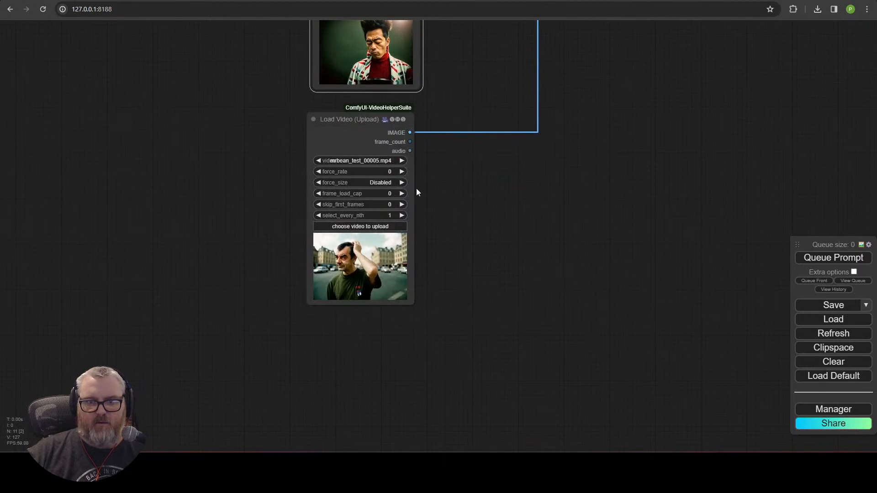
{"action": "left_click", "coordinate": [378, 226]}
{"action": "left_click", "coordinate": [564, 69]}
{"action": "double_click", "coordinate": [564, 68]}
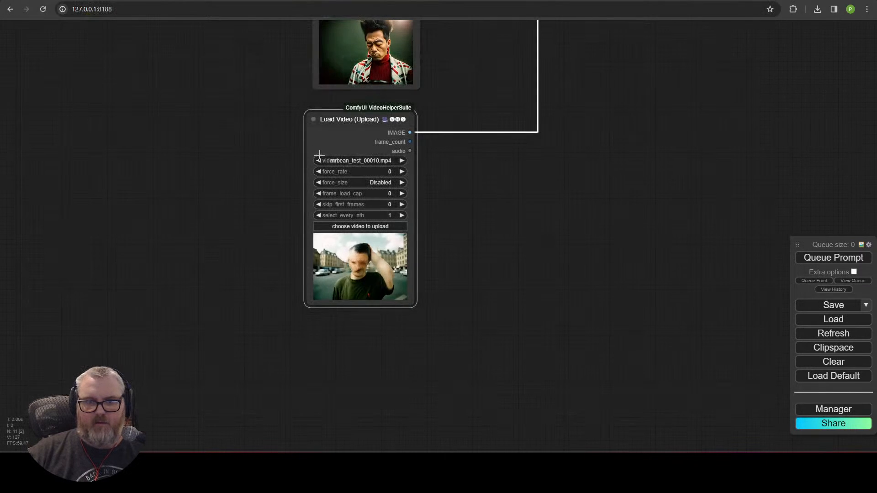
{"action": "scroll", "coordinate": [504, 199], "scroll_direction": "down", "scroll_amount": 9}
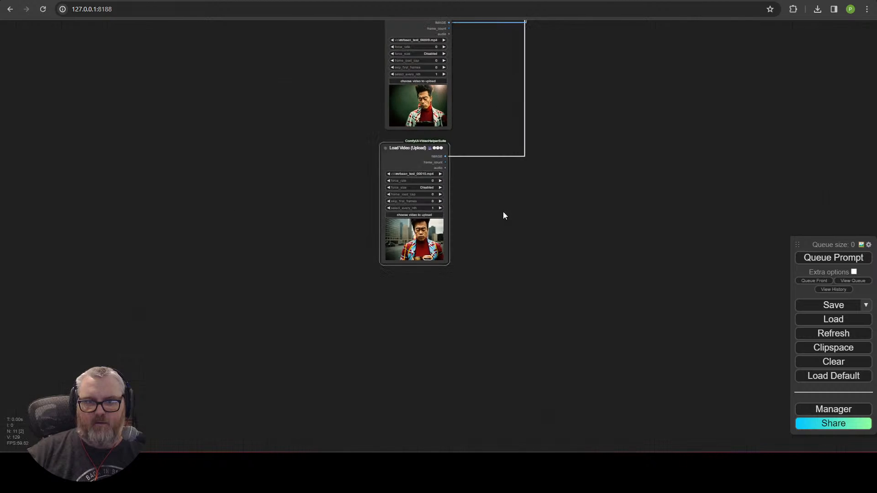
{"action": "left_click_drag", "start_coordinate": [545, 185], "coordinate": [448, 382]}
{"action": "left_click_drag", "start_coordinate": [522, 321], "coordinate": [479, 414]}
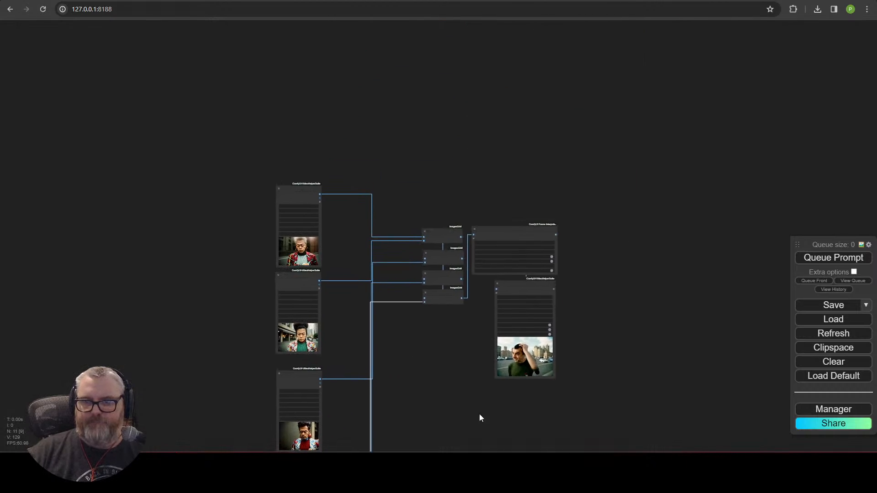
{"action": "scroll", "coordinate": [605, 329], "scroll_direction": "up", "scroll_amount": 5}
{"action": "scroll", "coordinate": [536, 341], "scroll_direction": "up", "scroll_amount": 6}
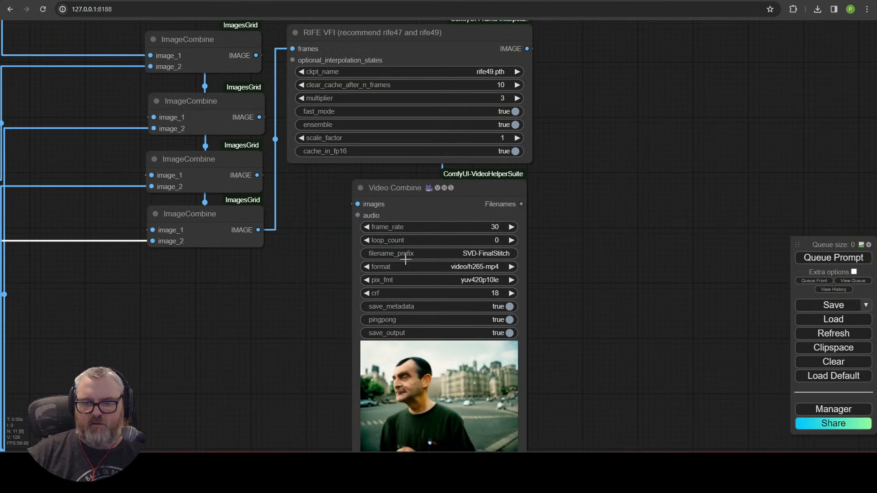
Step: Set pingpong to false on the final Video Combine node, queue it, and review the stitched video
{"action": "left_click", "coordinate": [504, 320]}
{"action": "left_click", "coordinate": [834, 257]}
{"action": "scroll", "coordinate": [640, 344], "scroll_direction": "down", "scroll_amount": 3}
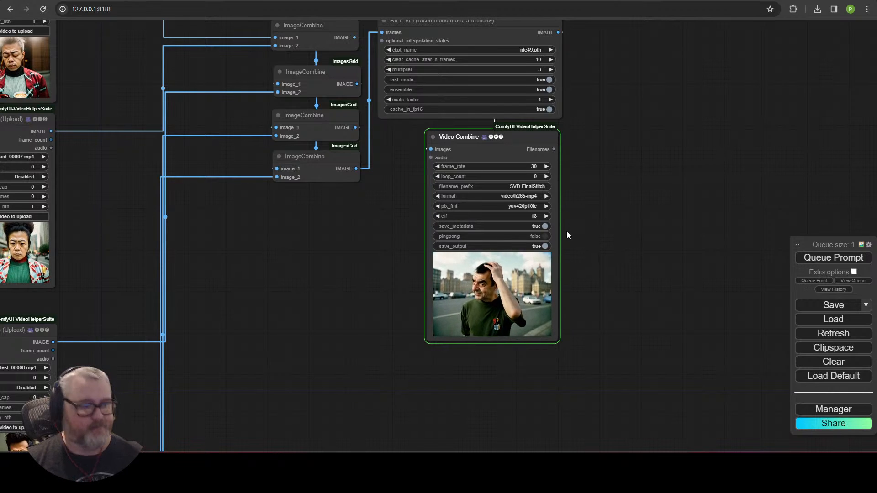
{"action": "scroll", "coordinate": [595, 301], "scroll_direction": "up", "scroll_amount": 8}
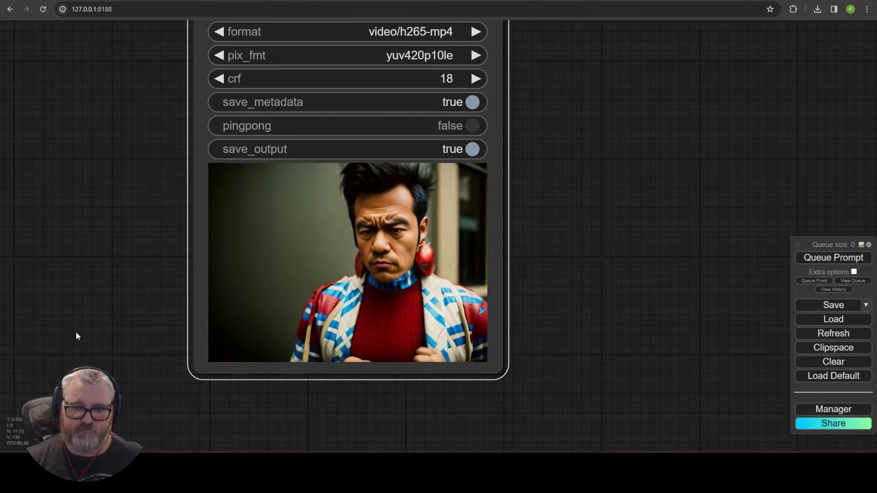
{"action": "scroll", "coordinate": [75, 333], "scroll_direction": "down", "scroll_amount": 5}
{"action": "left_click_drag", "start_coordinate": [55, 314], "coordinate": [409, 308]}
{"action": "scroll", "coordinate": [306, 283], "scroll_direction": "down", "scroll_amount": 5}
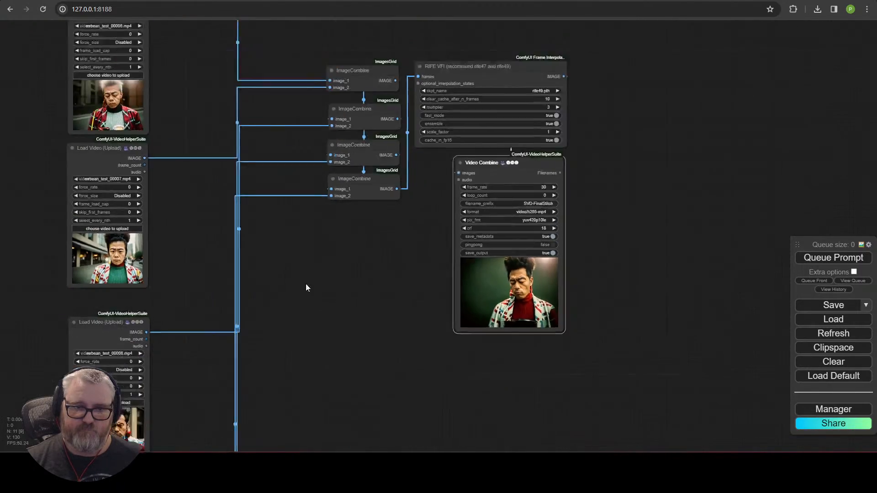
{"action": "left_click_drag", "start_coordinate": [306, 283], "coordinate": [586, 348]}
{"action": "left_click_drag", "start_coordinate": [692, 396], "coordinate": [436, 255]}
{"action": "scroll", "coordinate": [436, 256], "scroll_direction": "up", "scroll_amount": 3}
{"action": "scroll", "coordinate": [439, 255], "scroll_direction": "up", "scroll_amount": 6}
{"action": "left_click_drag", "start_coordinate": [349, 253], "coordinate": [66, 329]}
{"action": "scroll", "coordinate": [158, 294], "scroll_direction": "up", "scroll_amount": 4}
{"action": "left_click_drag", "start_coordinate": [227, 259], "coordinate": [184, 275]}
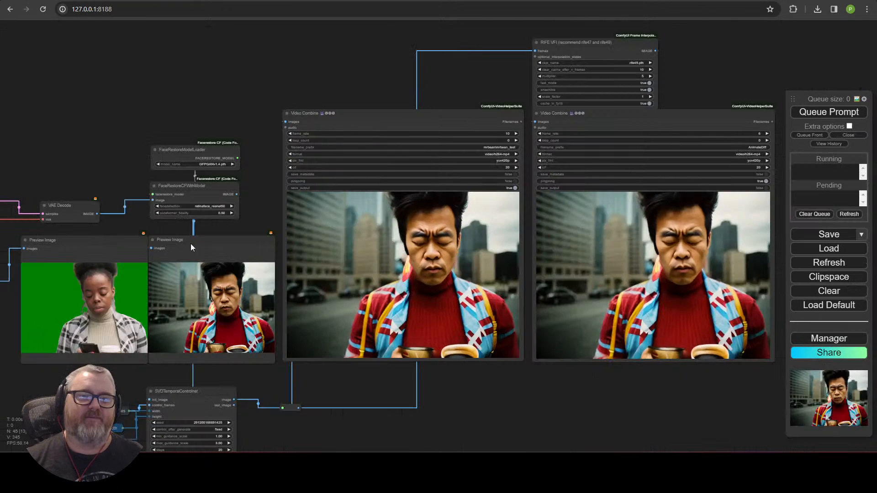
Step: Place the Load Checkpoint node (realisticVisionV51_v51VAE) top-left, above the CLIP Text Encode prompts
{"action": "scroll", "coordinate": [190, 243], "scroll_direction": "down", "scroll_amount": 5}
{"action": "scroll", "coordinate": [449, 138], "scroll_direction": "up", "scroll_amount": 10}
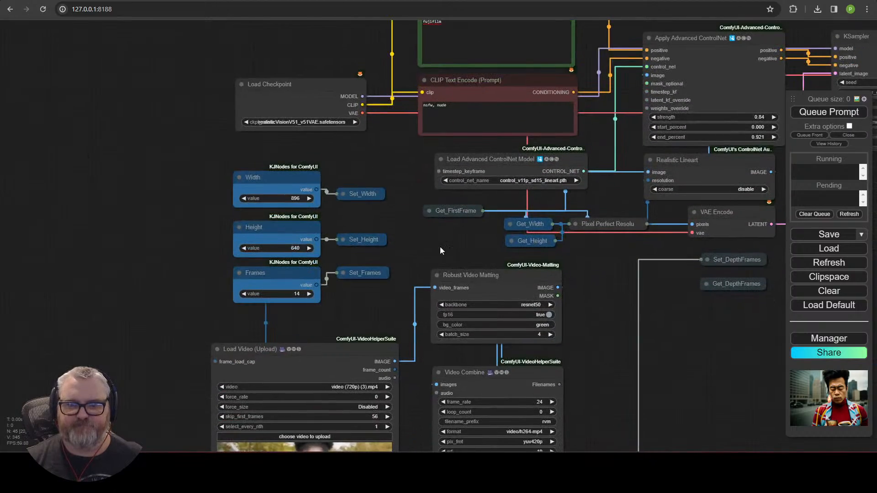
{"action": "left_click_drag", "start_coordinate": [440, 246], "coordinate": [292, 26]}
{"action": "left_click_drag", "start_coordinate": [512, 213], "coordinate": [331, 424]}
{"action": "mouse_move", "coordinate": [599, 271]}
{"action": "left_mouse_down"}
{"action": "mouse_move", "coordinate": [402, 392]}
{"action": "mouse_move", "coordinate": [364, 403]}
{"action": "mouse_move", "coordinate": [141, 373]}
{"action": "left_mouse_up"}
{"action": "left_click_drag", "start_coordinate": [279, 335], "coordinate": [629, 233]}
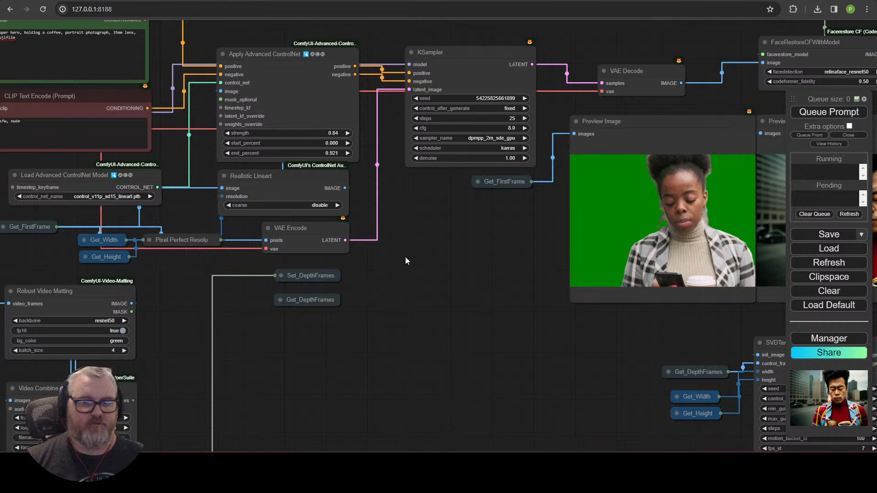
{"action": "left_click_drag", "start_coordinate": [434, 223], "coordinate": [435, 352]}
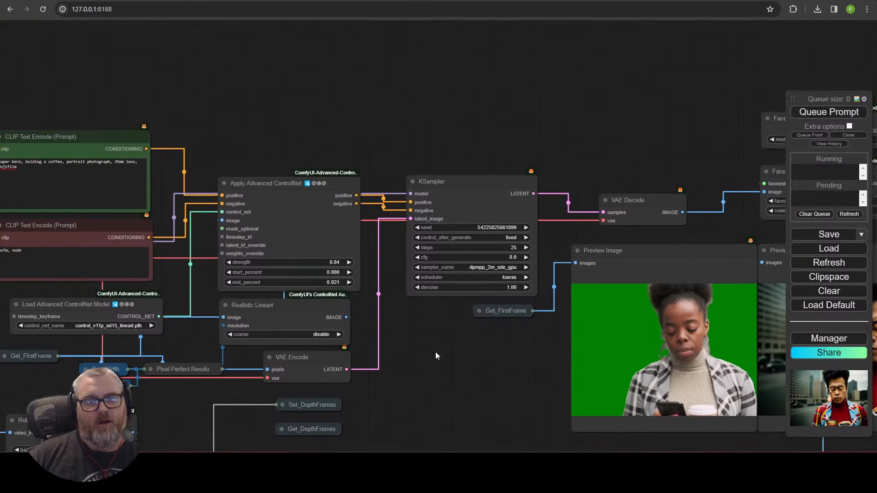
{"action": "left_click_drag", "start_coordinate": [373, 134], "coordinate": [656, 198]}
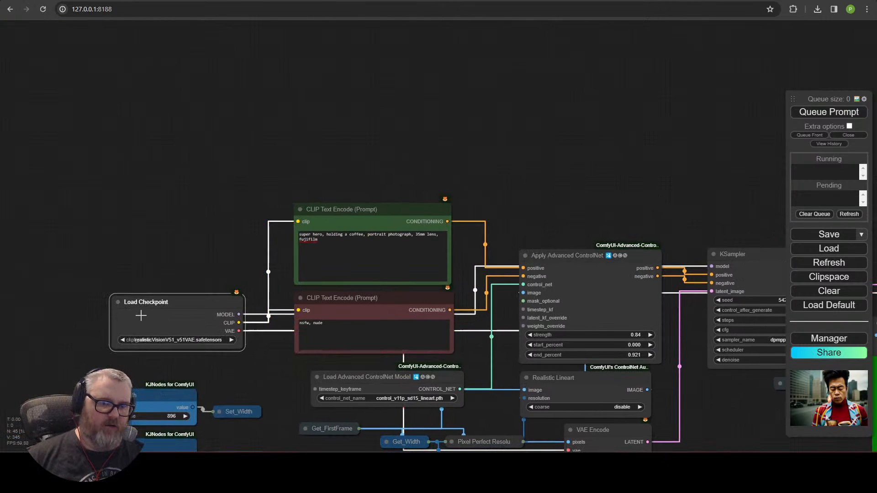
{"action": "left_click_drag", "start_coordinate": [139, 311], "coordinate": [159, 159]}
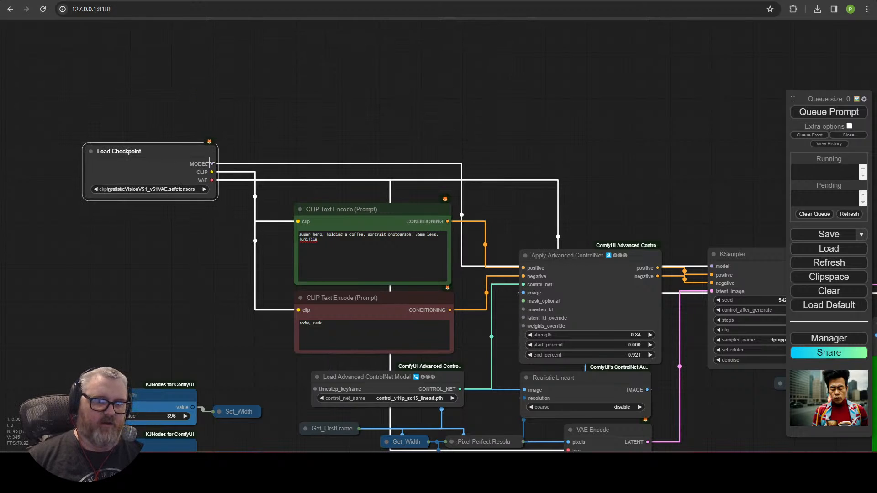
Step: Add an Apply IPAdapter from Encoded node off the checkpoint's MODEL output and arrange the layout
{"action": "left_click_drag", "start_coordinate": [211, 163], "coordinate": [352, 69]}
{"action": "left_click", "coordinate": [365, 86]}
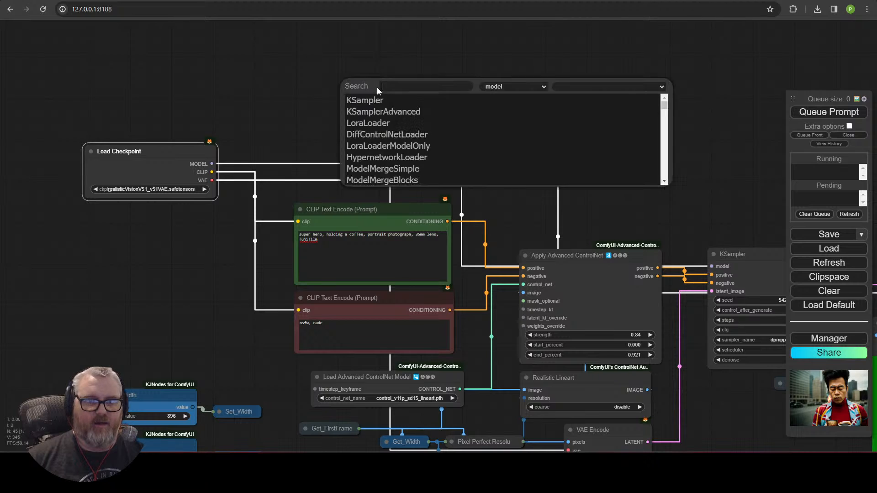
{"action": "type", "text": "apply"}
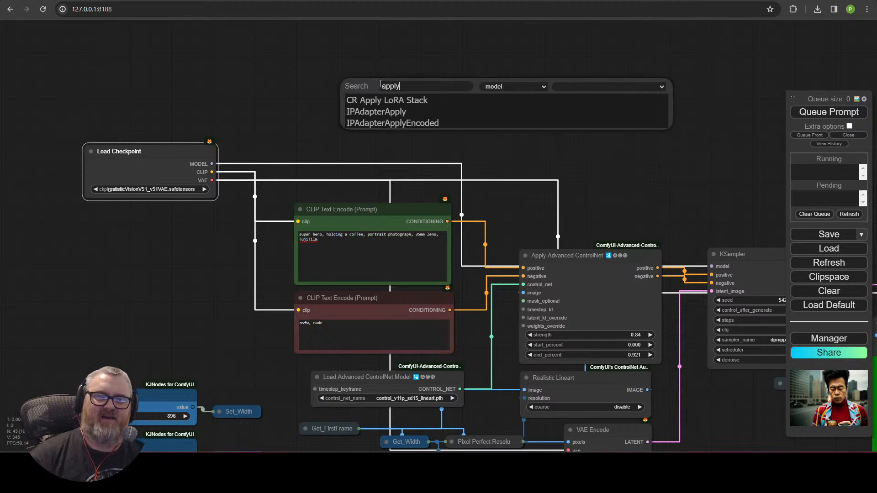
{"action": "left_click", "coordinate": [378, 124]}
{"action": "left_click_drag", "start_coordinate": [405, 98], "coordinate": [385, 55]}
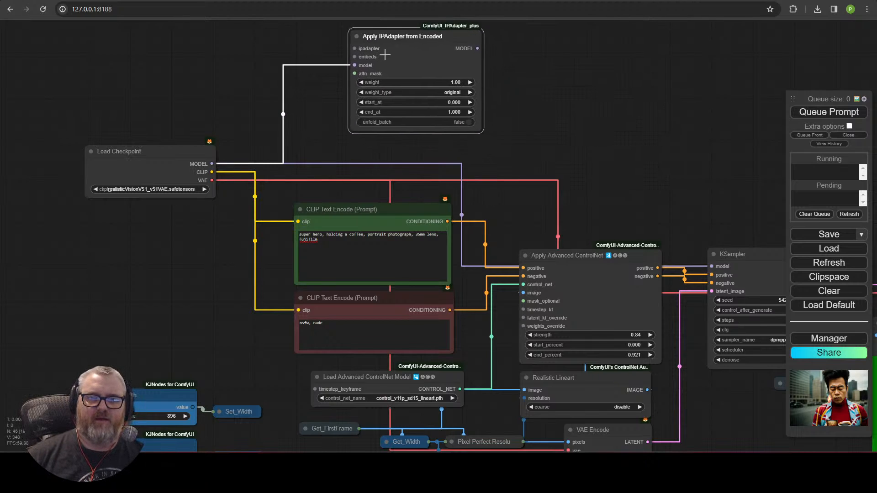
{"action": "left_click_drag", "start_coordinate": [493, 106], "coordinate": [554, 235]}
{"action": "left_click_drag", "start_coordinate": [496, 183], "coordinate": [481, 100]}
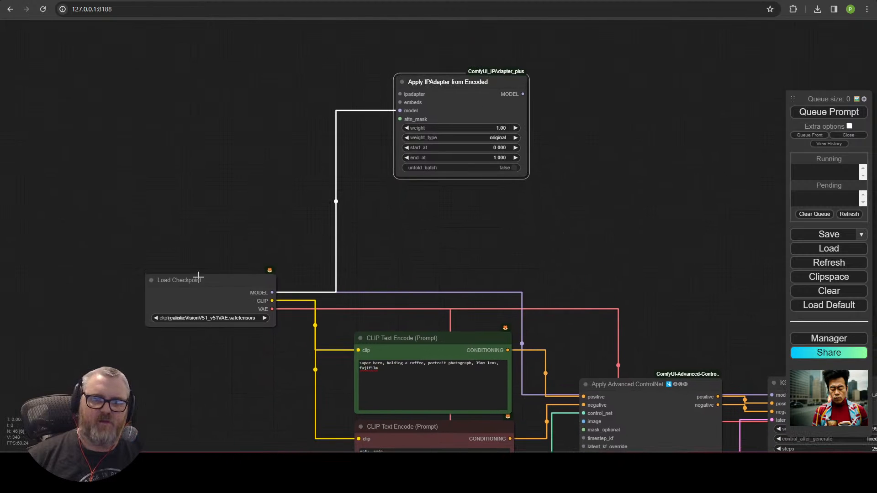
{"action": "left_click_drag", "start_coordinate": [199, 276], "coordinate": [230, 392]}
{"action": "left_click_drag", "start_coordinate": [426, 216], "coordinate": [400, 369]}
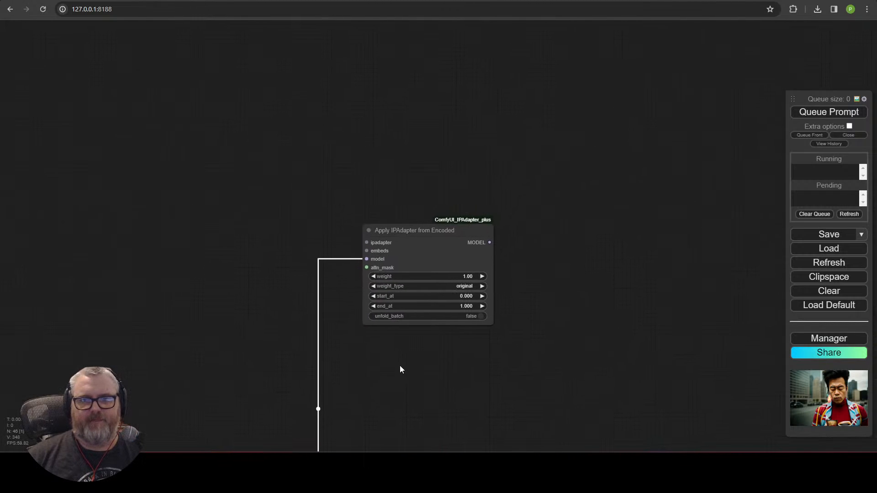
Step: Feed its ipadapter input from an IPAdapter Model Loader using ip-adapter-plus-face_sd15
{"action": "left_click_drag", "start_coordinate": [366, 242], "coordinate": [286, 176]}
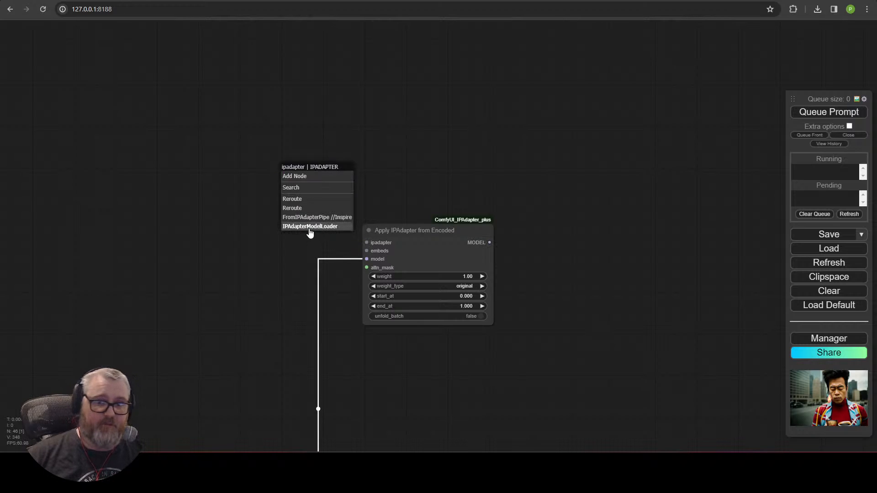
{"action": "left_click", "coordinate": [308, 227]}
{"action": "left_click", "coordinate": [365, 191]}
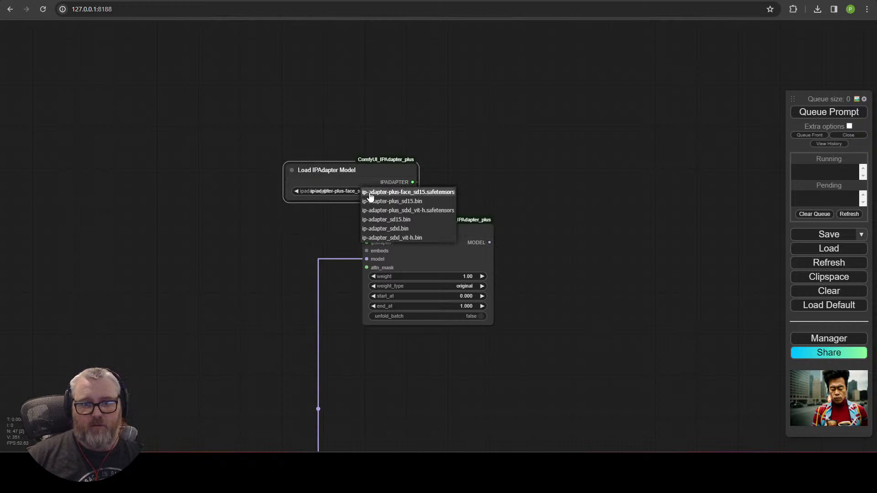
{"action": "left_click", "coordinate": [413, 192]}
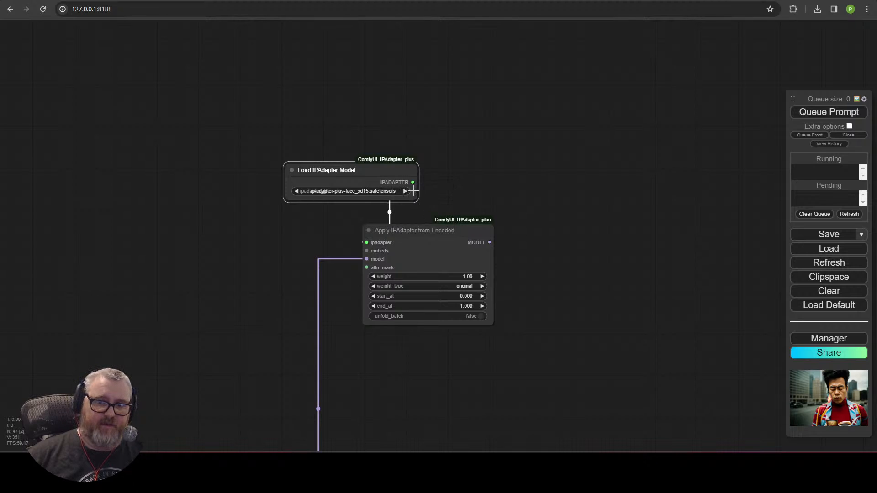
{"action": "left_click_drag", "start_coordinate": [380, 173], "coordinate": [296, 187]}
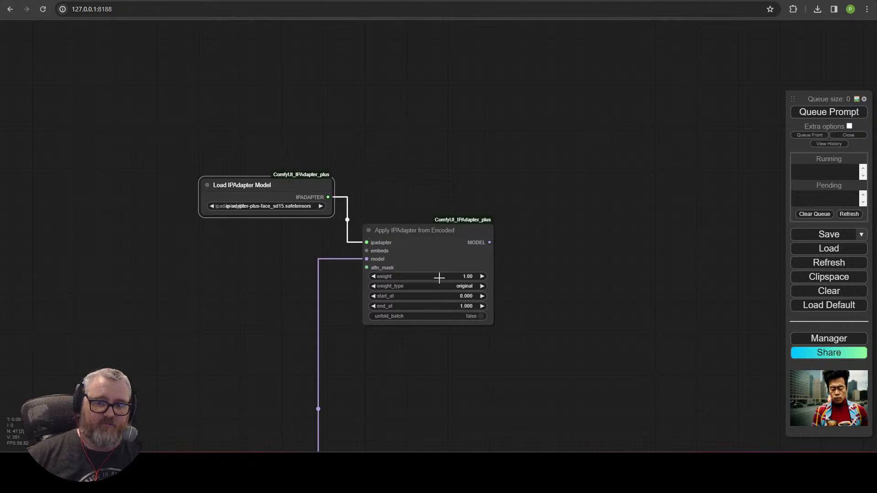
Step: Feed the embeds input from an Encode IPAdapter Image node with ipadapter_plus enabled
{"action": "left_click_drag", "start_coordinate": [371, 251], "coordinate": [254, 237]}
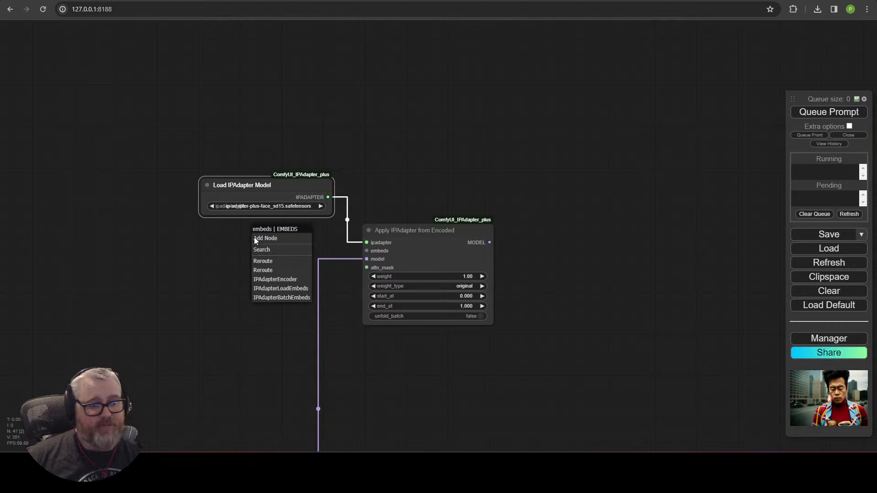
{"action": "left_click", "coordinate": [268, 279]}
{"action": "left_click_drag", "start_coordinate": [318, 248], "coordinate": [262, 248]}
{"action": "left_click", "coordinate": [315, 288]}
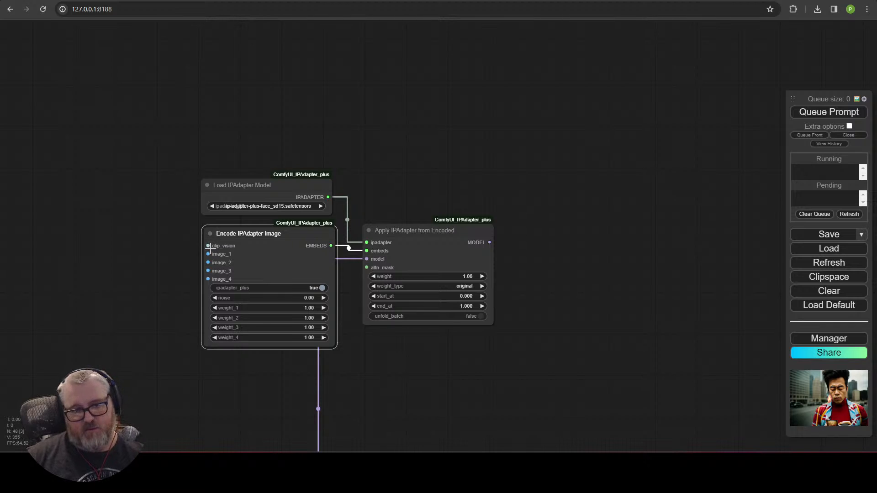
Step: Connect a Load CLIP Vision node set to clip_vision-sd15.safetensors to the encoder's clip_vision input
{"action": "left_click_drag", "start_coordinate": [209, 246], "coordinate": [98, 191]}
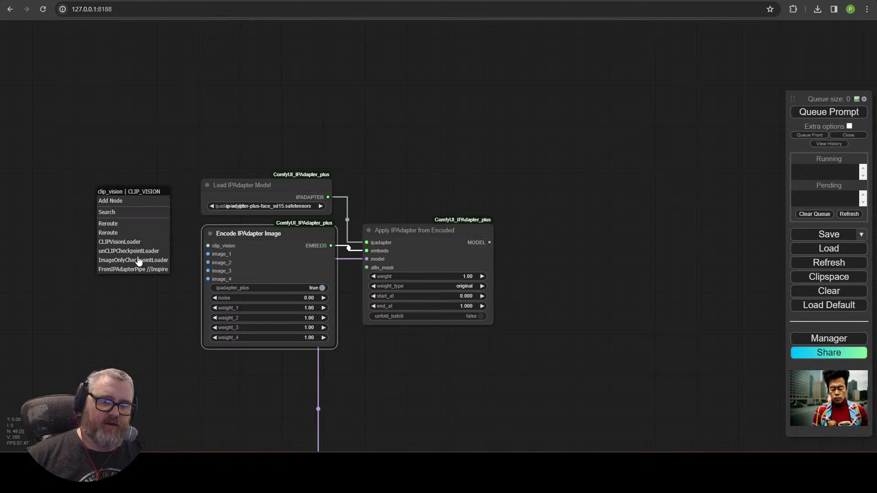
{"action": "left_click", "coordinate": [128, 242]}
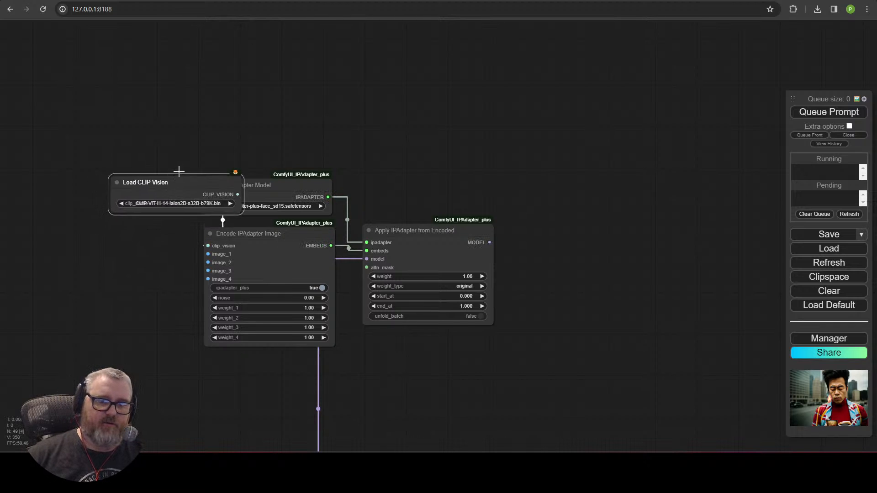
{"action": "left_click_drag", "start_coordinate": [179, 172], "coordinate": [155, 128]}
{"action": "left_click_drag", "start_coordinate": [270, 180], "coordinate": [161, 84]}
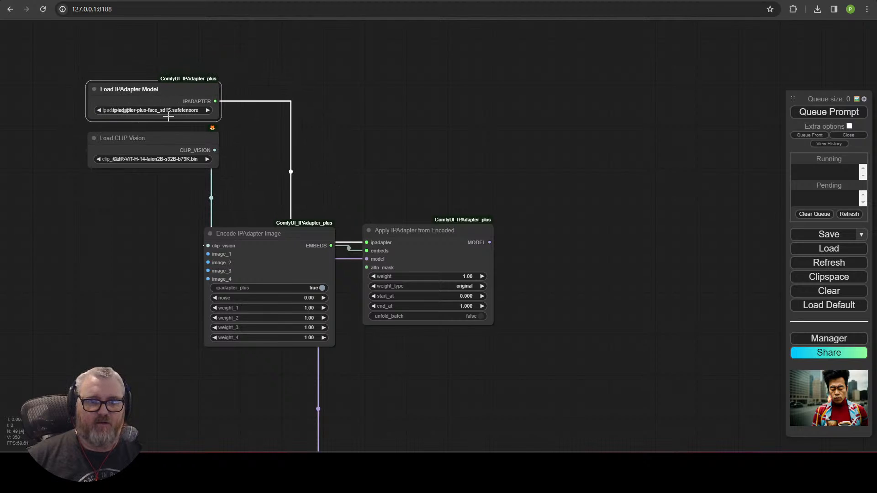
{"action": "left_click", "coordinate": [168, 111]}
{"action": "left_click", "coordinate": [180, 159]}
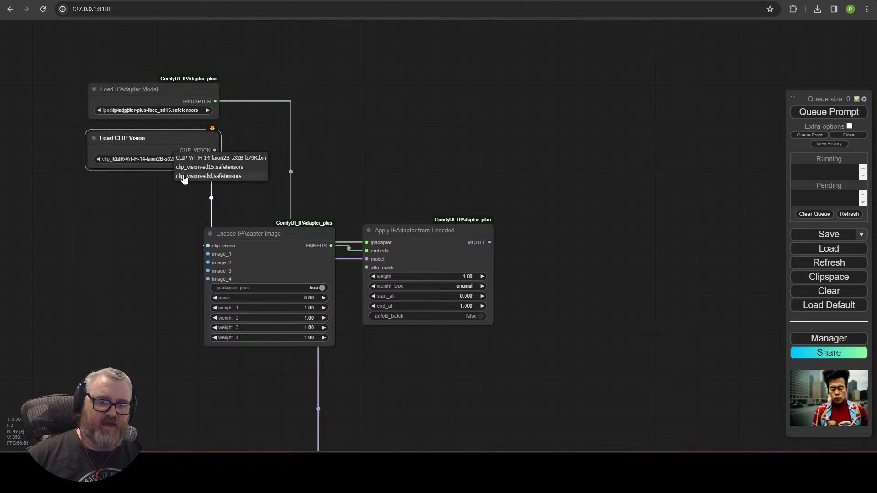
{"action": "left_click", "coordinate": [199, 169]}
{"action": "left_click_drag", "start_coordinate": [190, 151], "coordinate": [193, 151]}
{"action": "left_click", "coordinate": [147, 90]}
{"action": "left_click", "coordinate": [168, 139]}
{"action": "left_click", "coordinate": [158, 102]}
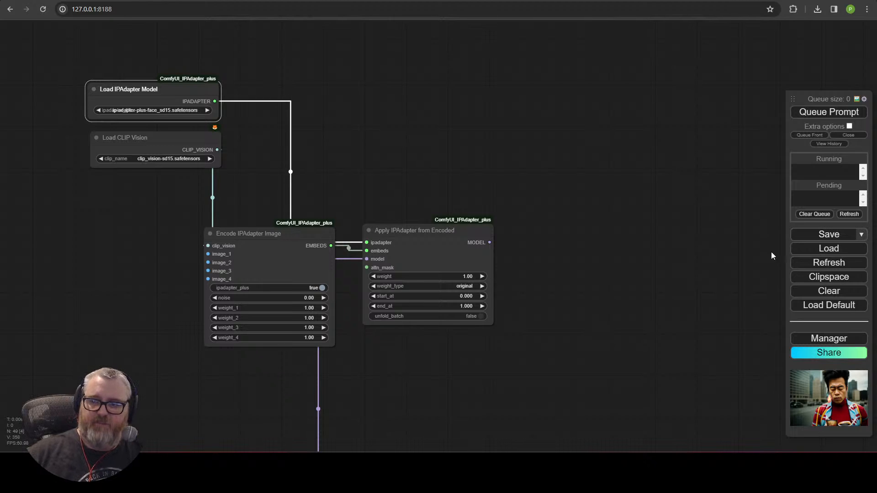
{"action": "left_click", "coordinate": [854, 338]}
Step: Search the installable custom nodes for 'ipadap' and open the ComfyUI_IPAdapter_plus GitHub page
{"action": "left_click", "coordinate": [476, 178]}
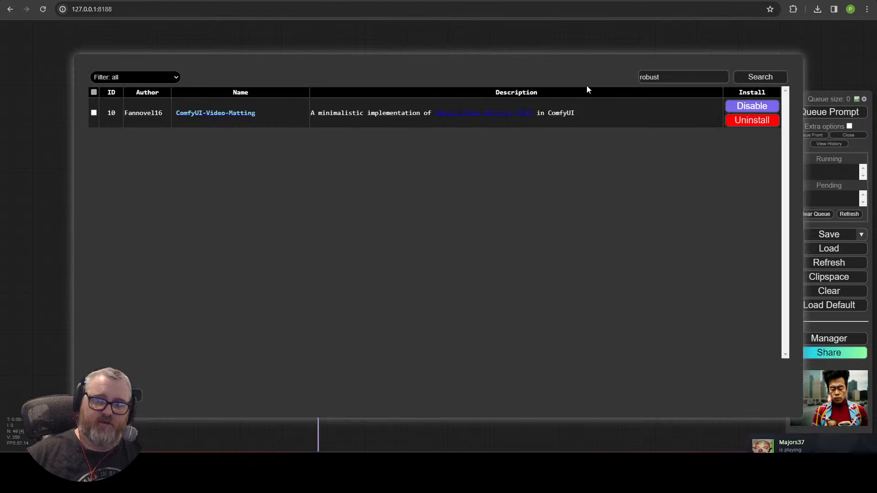
{"action": "double_click", "coordinate": [674, 77]}
{"action": "type", "text": "ipadap"}
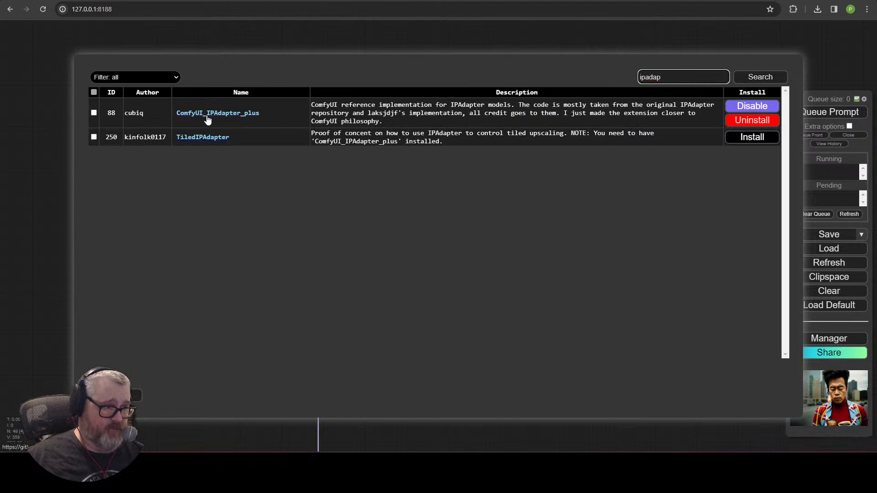
{"action": "left_click", "coordinate": [207, 117]}
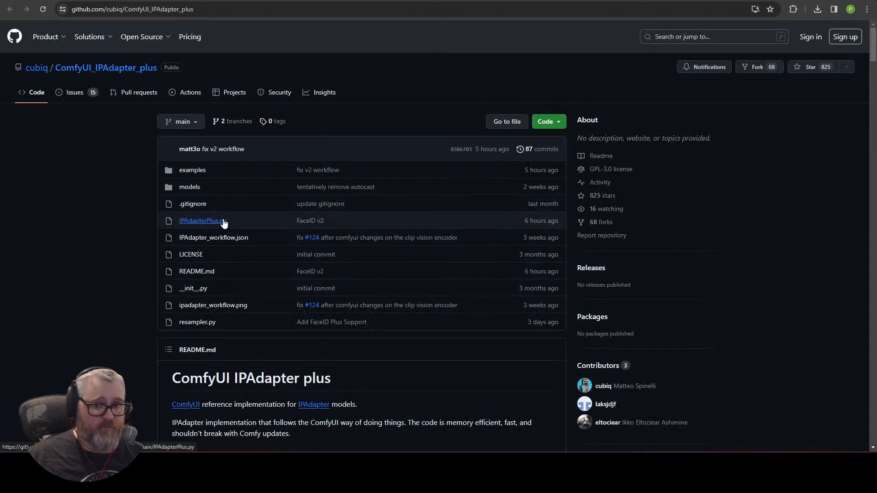
Step: Scroll the README to the table showing ip-adapter-plus-face_sd15 needs the ViT-H encoder
{"action": "scroll", "coordinate": [224, 223], "scroll_direction": "down", "scroll_amount": 20}
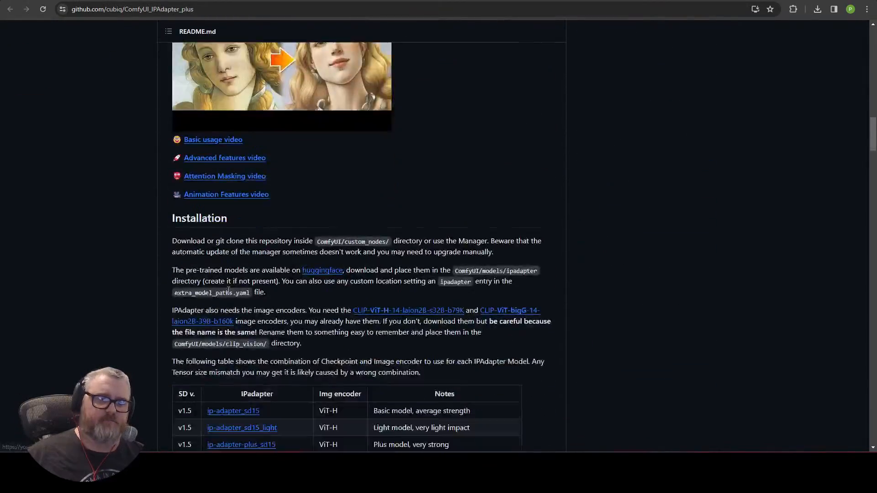
{"action": "scroll", "coordinate": [247, 288], "scroll_direction": "down", "scroll_amount": 4}
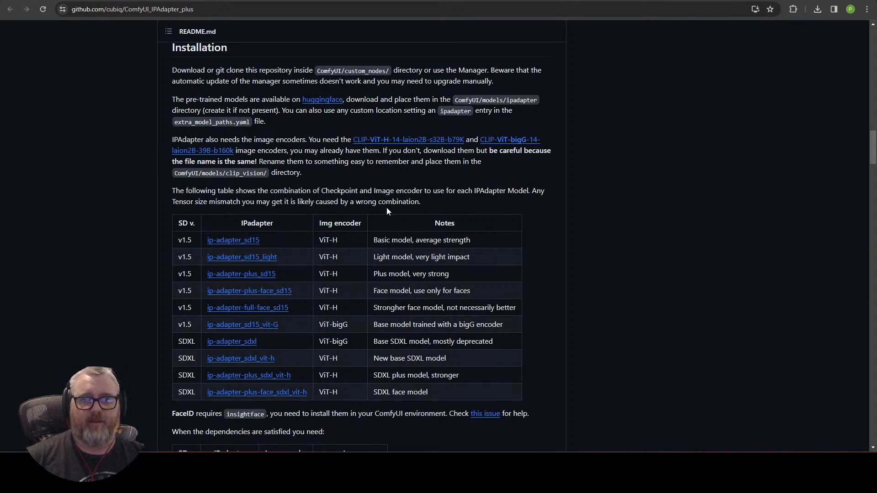
{"action": "scroll", "coordinate": [261, 248], "scroll_direction": "down", "scroll_amount": 5}
{"action": "scroll", "coordinate": [258, 246], "scroll_direction": "up", "scroll_amount": 4}
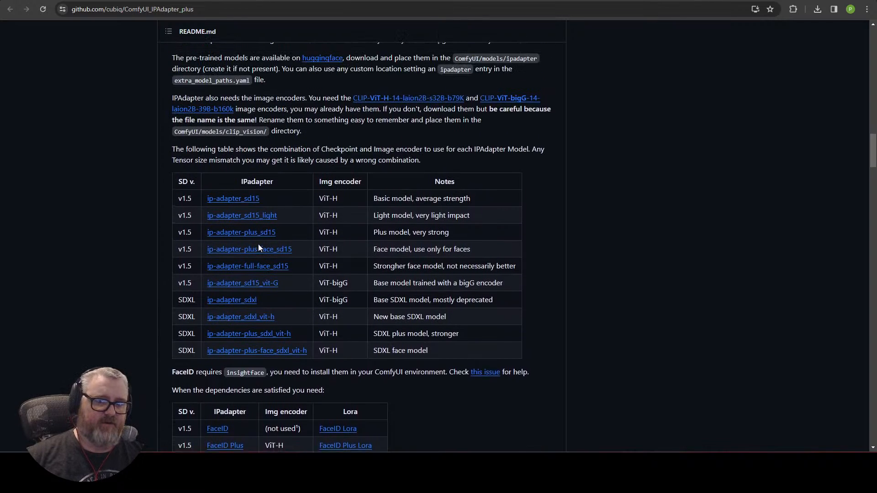
{"action": "scroll", "coordinate": [259, 248], "scroll_direction": "up", "scroll_amount": 1}
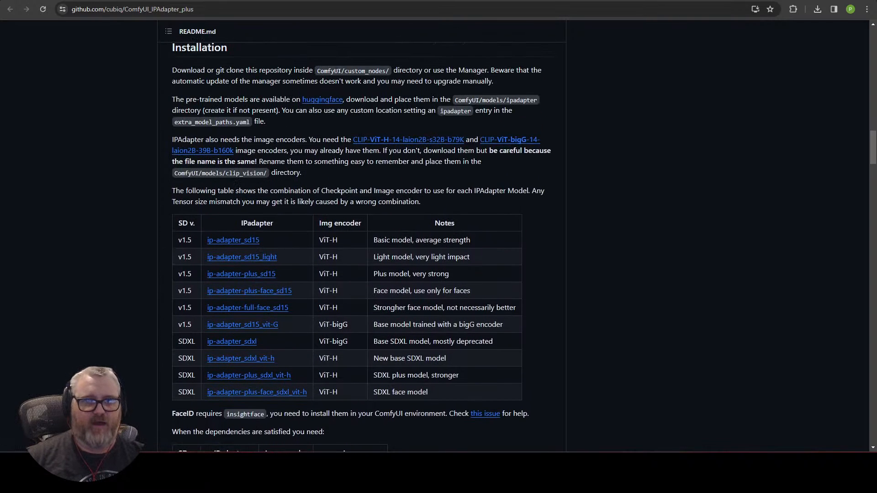
Step: Close the Manager and add a Load Image node feeding the encoder's image_1 input
{"action": "left_click", "coordinate": [37, 1]}
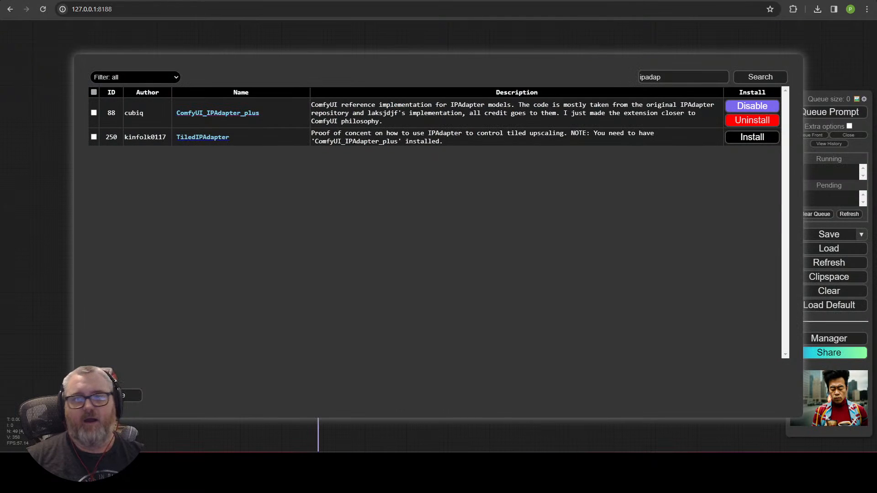
{"action": "left_click", "coordinate": [123, 396]}
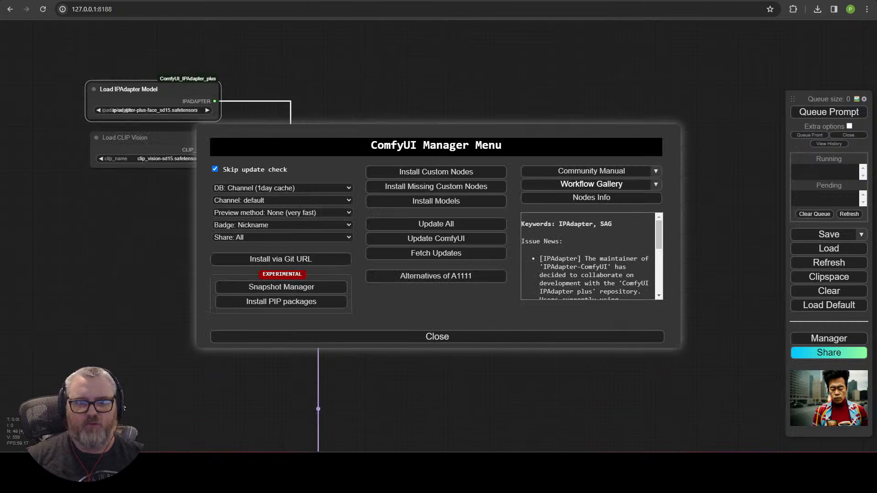
{"action": "left_click", "coordinate": [407, 341]}
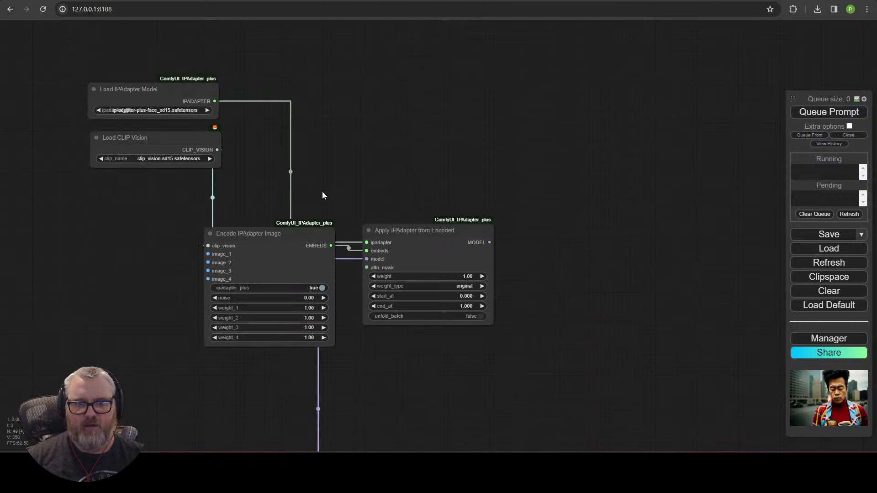
{"action": "mouse_move", "coordinate": [301, 242]}
{"action": "left_mouse_down"}
{"action": "mouse_move", "coordinate": [317, 227]}
{"action": "mouse_move", "coordinate": [280, 257]}
{"action": "mouse_move", "coordinate": [294, 230]}
{"action": "mouse_move", "coordinate": [303, 229]}
{"action": "left_mouse_up"}
{"action": "left_click", "coordinate": [391, 193]}
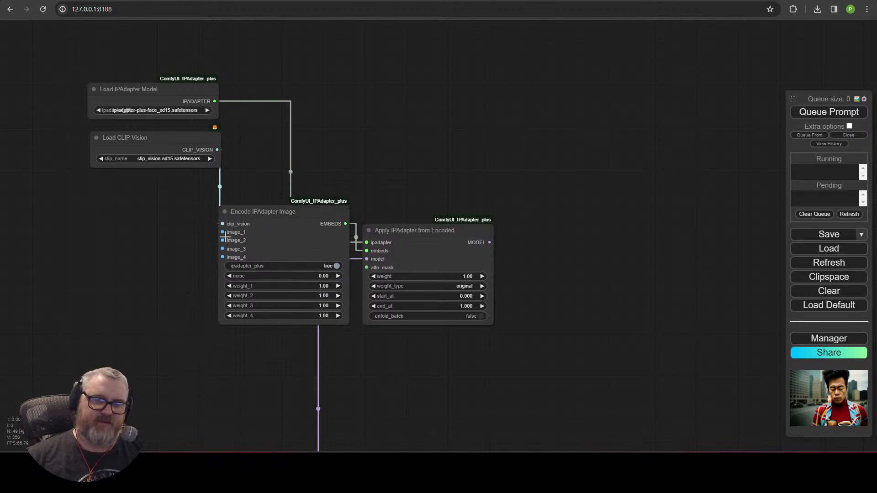
{"action": "left_click_drag", "start_coordinate": [225, 236], "coordinate": [76, 247]}
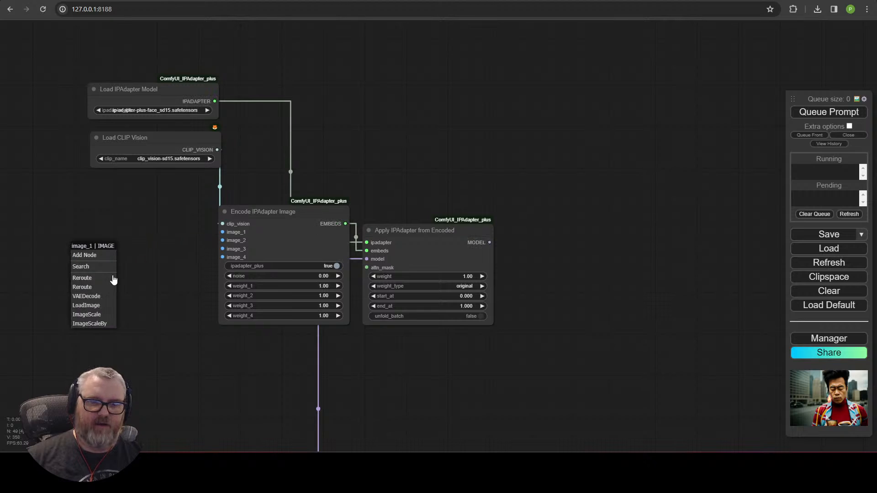
{"action": "left_click", "coordinate": [95, 309]}
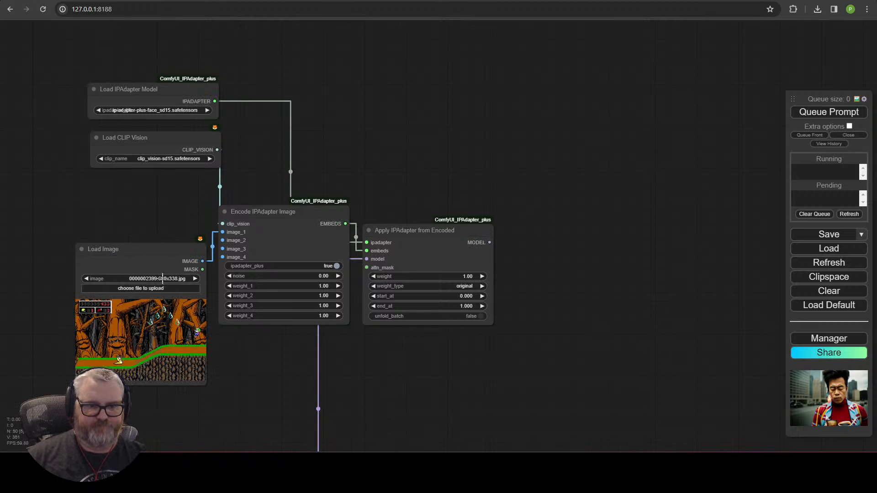
{"action": "left_click_drag", "start_coordinate": [148, 254], "coordinate": [12, 220]}
{"action": "left_click_drag", "start_coordinate": [83, 289], "coordinate": [205, 262]}
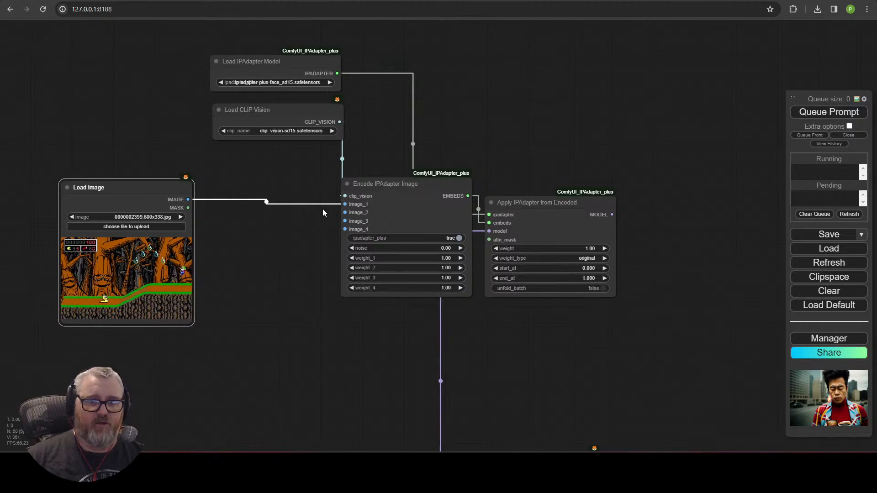
Step: Add a PrepImageForClipVision node below Load Image and feed Load Image into it
{"action": "left_click_drag", "start_coordinate": [345, 204], "coordinate": [228, 205]}
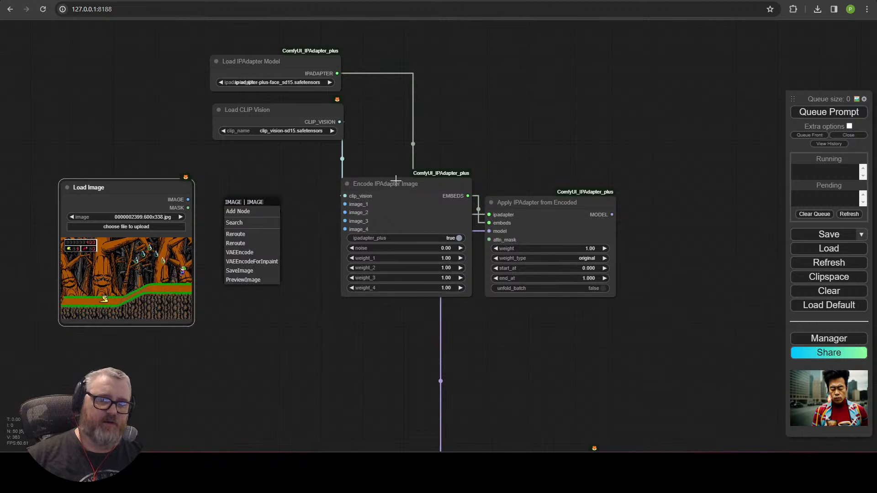
{"action": "left_click", "coordinate": [255, 224]}
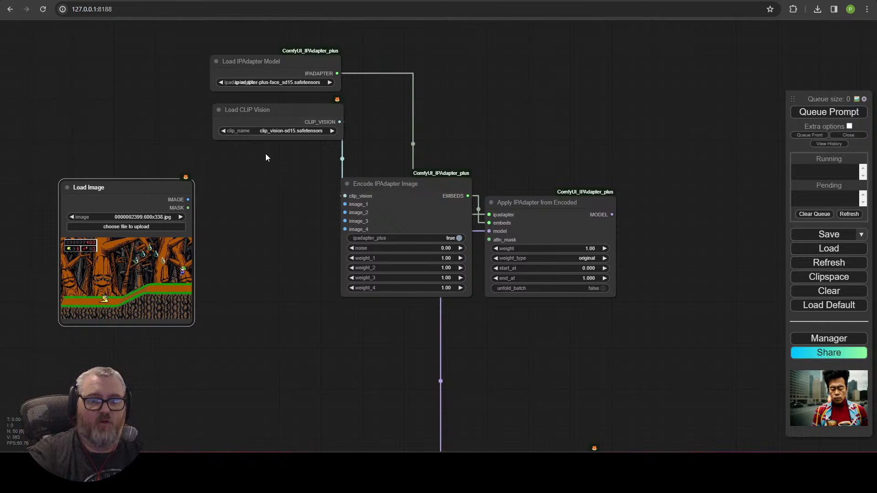
{"action": "left_click", "coordinate": [270, 243]}
{"action": "left_click_drag", "start_coordinate": [327, 417], "coordinate": [291, 164]}
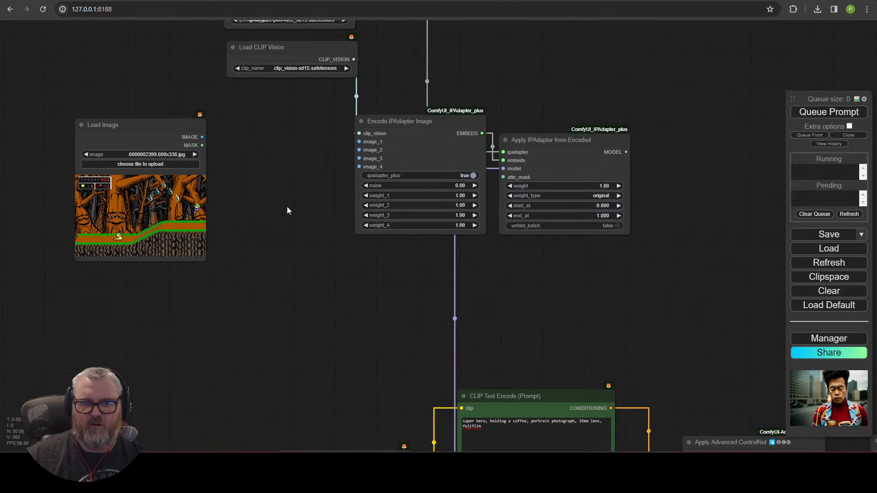
{"action": "double_click", "coordinate": [274, 201]}
{"action": "type", "text": "prep"}
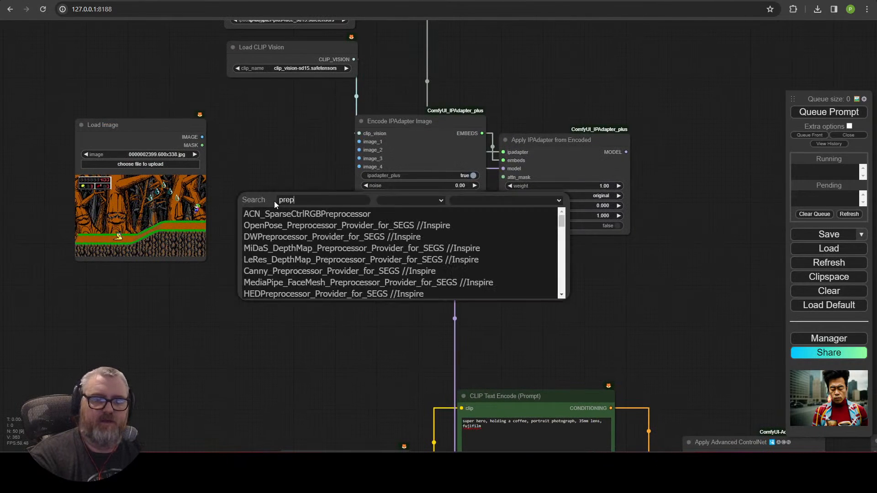
{"action": "type", "text": "ima"}
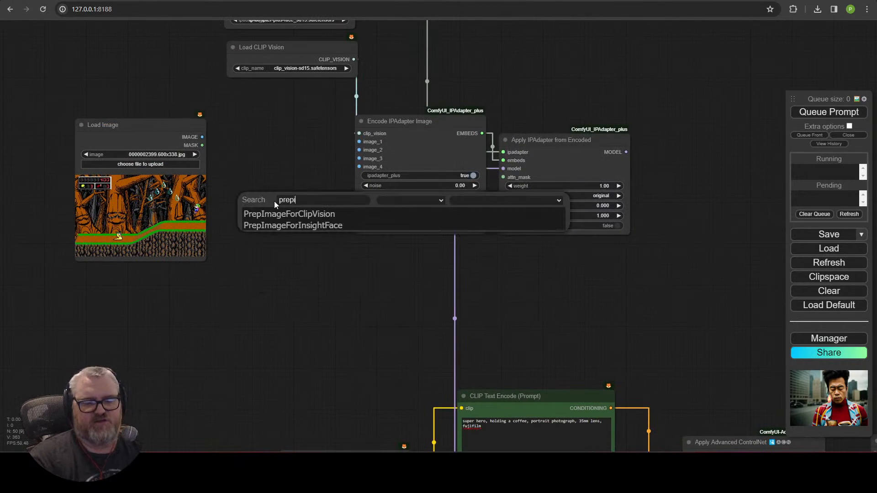
{"action": "left_click", "coordinate": [282, 216]}
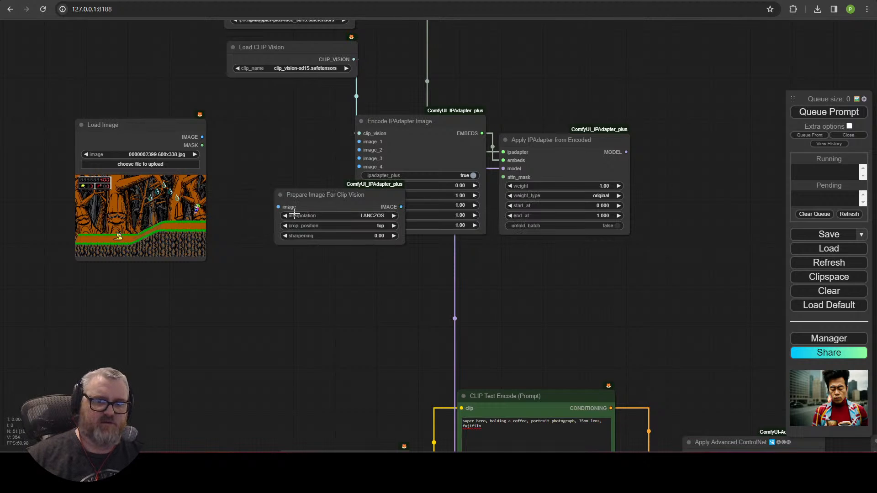
{"action": "left_click_drag", "start_coordinate": [315, 194], "coordinate": [125, 272]}
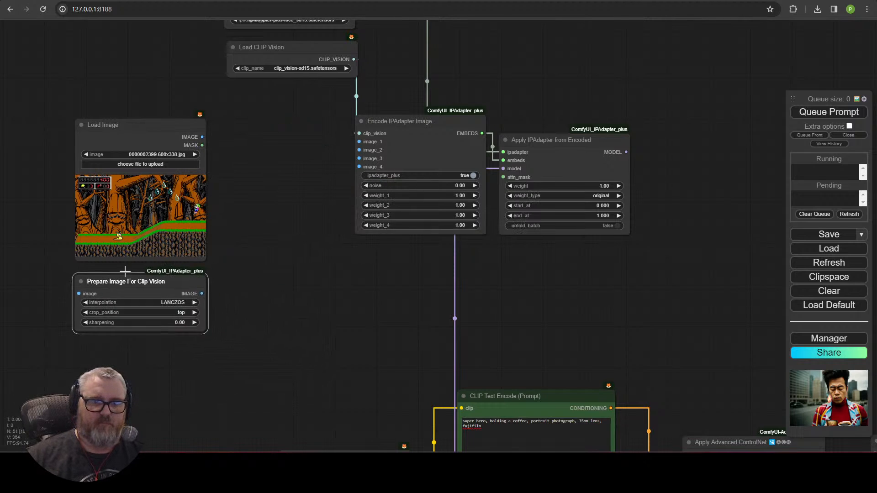
{"action": "left_click_drag", "start_coordinate": [203, 136], "coordinate": [80, 294]}
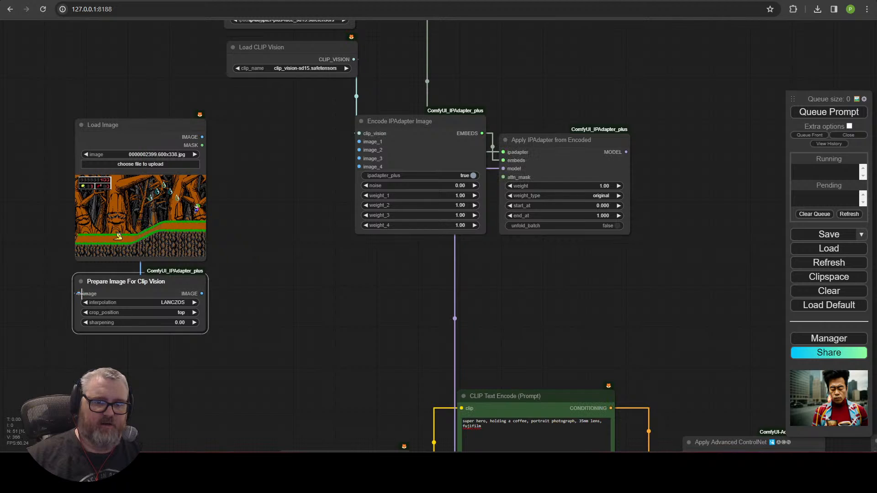
Step: Connect the prepared image output to image_1, image_2, image_3 and image_4 of the encoder
{"action": "left_click_drag", "start_coordinate": [201, 294], "coordinate": [359, 142]}
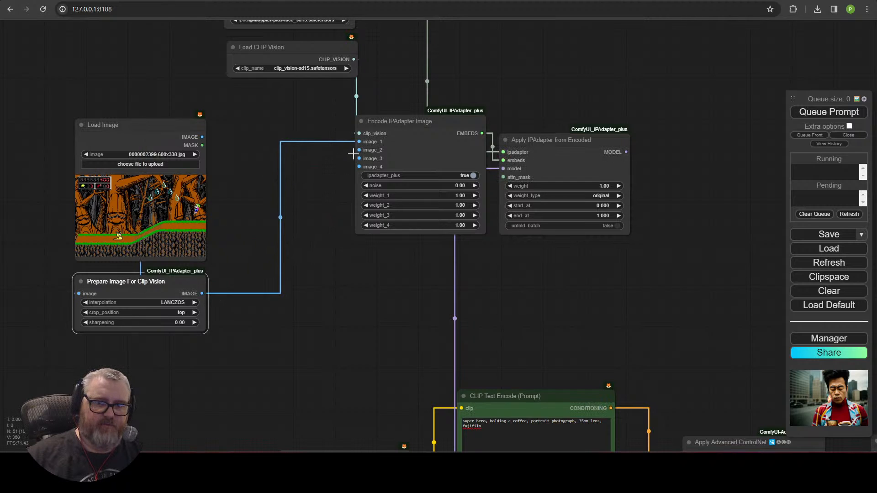
{"action": "left_click_drag", "start_coordinate": [202, 294], "coordinate": [359, 150]}
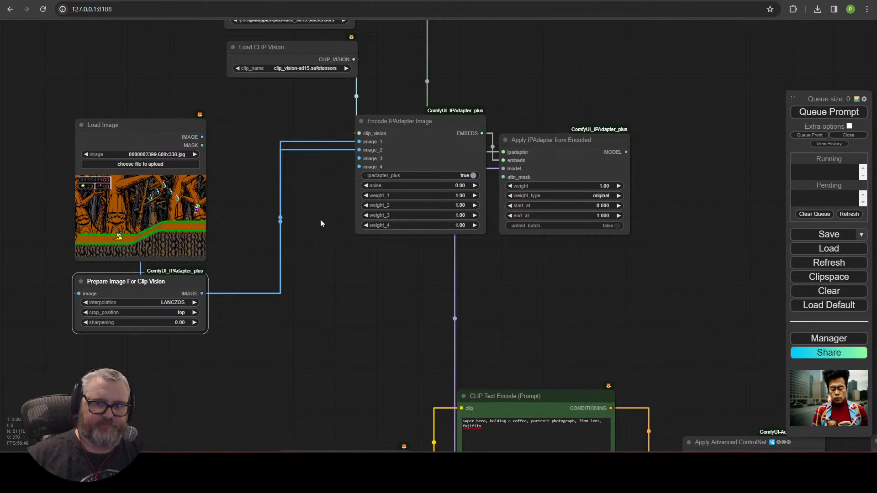
{"action": "left_click_drag", "start_coordinate": [202, 294], "coordinate": [359, 158]}
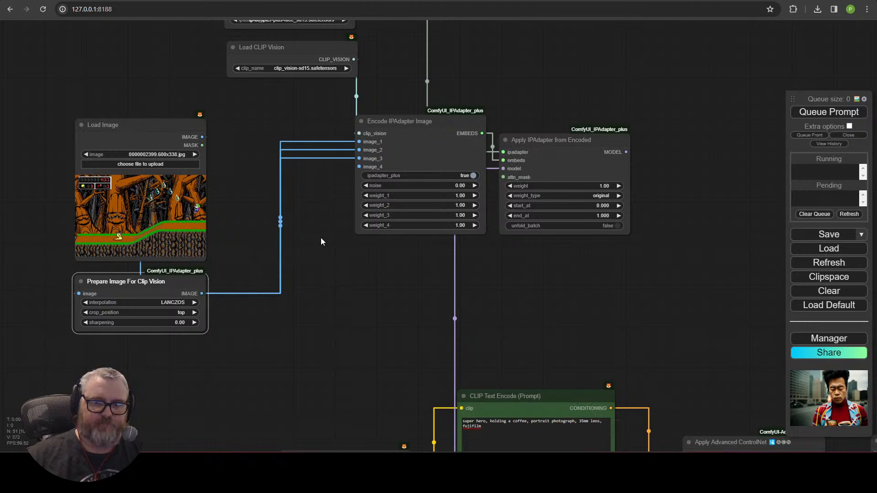
{"action": "left_click_drag", "start_coordinate": [201, 294], "coordinate": [359, 167]}
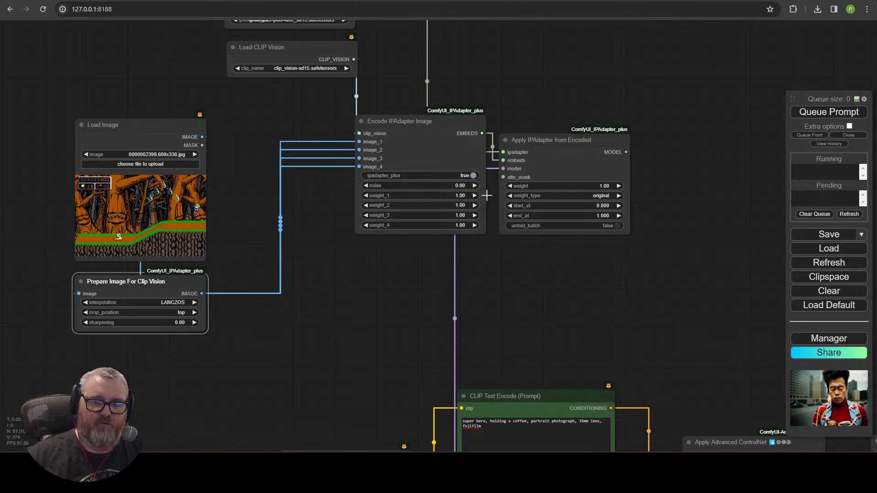
Step: Set the Apply IPAdapter from Encoded weight to 0.85
{"action": "left_click", "coordinate": [605, 186]}
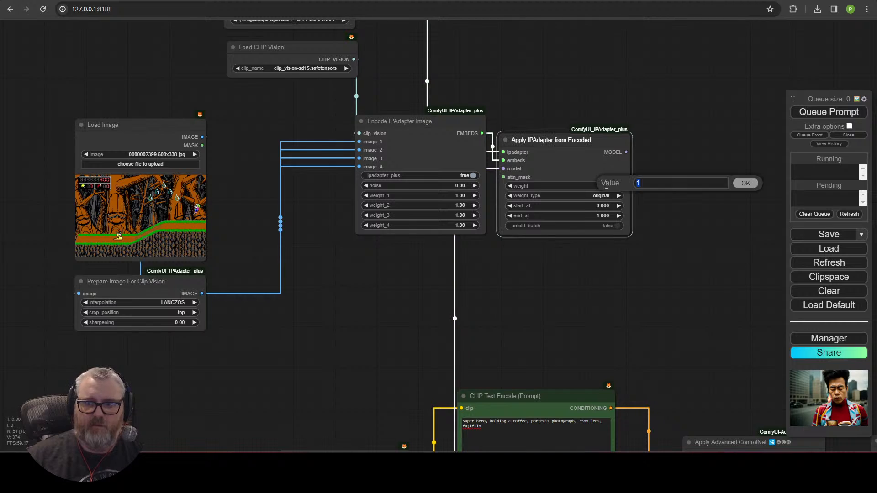
{"action": "type", "text": ".8"}
{"action": "key", "text": "Return"}
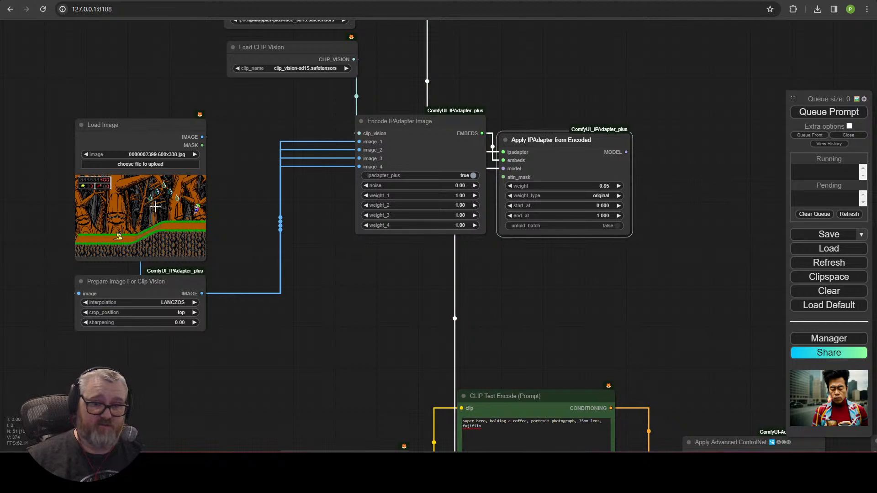
Step: Cancel the Load Image file picker and bring up the Windows Run prompt
{"action": "left_click", "coordinate": [126, 164]}
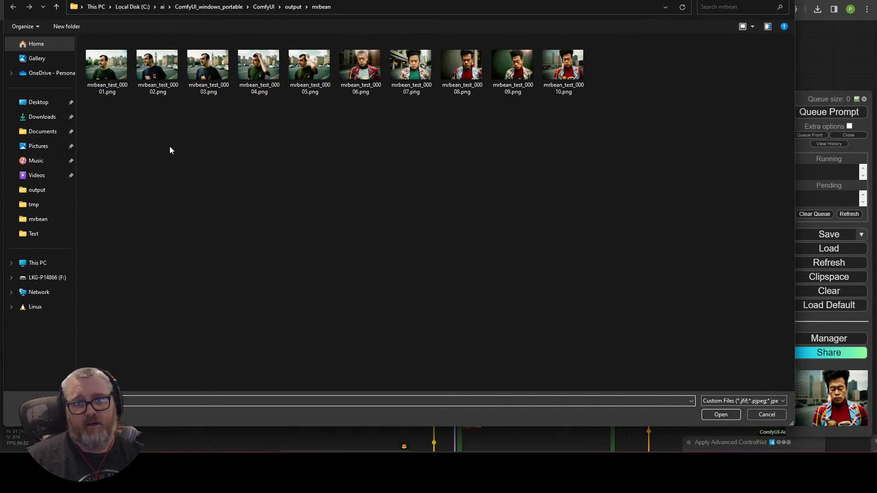
{"action": "left_click", "coordinate": [767, 415]}
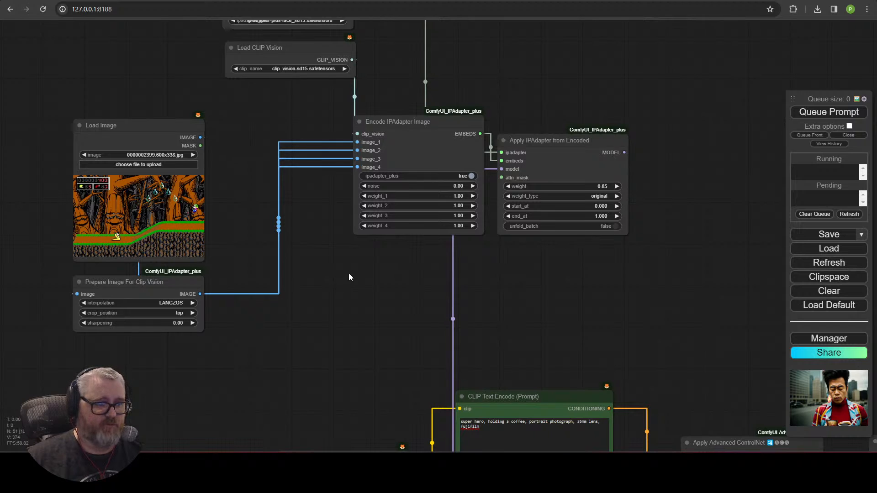
{"action": "key", "text": "super+r"}
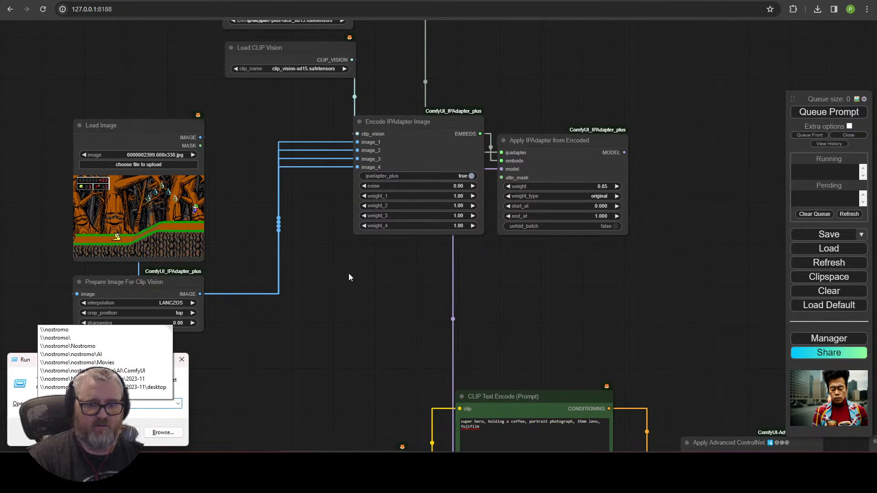
Step: Open the network PC Backup folder from the Run history and move Explorer aside
{"action": "key", "text": "Down"}
{"action": "key", "text": "Down"}
{"action": "key", "text": "Down"}
{"action": "key", "text": "Down"}
{"action": "key", "text": "Down"}
{"action": "key", "text": "Down"}
{"action": "key", "text": "Down"}
{"action": "key", "text": "Return"}
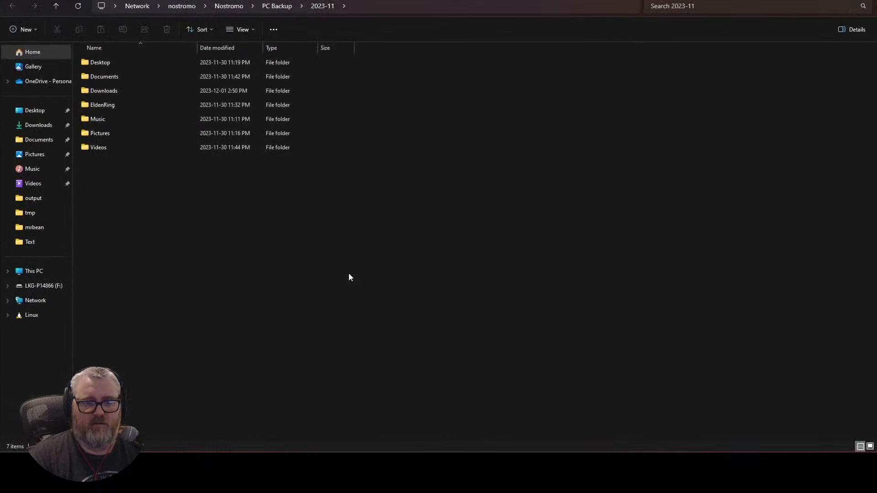
{"action": "key", "text": "alt+Up"}
{"action": "left_click_drag", "start_coordinate": [349, 0], "coordinate": [0, 110]}
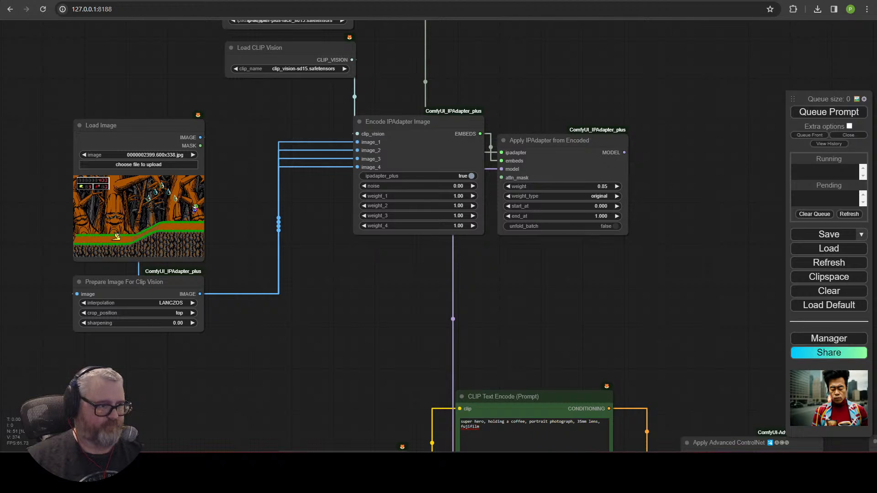
Step: Drop the bearded man's portrait photo from Explorer onto the Load Image node
{"action": "left_click_drag", "start_coordinate": [0, 235], "coordinate": [155, 196]}
{"action": "left_click_drag", "start_coordinate": [309, 249], "coordinate": [290, 157]}
{"action": "left_click_drag", "start_coordinate": [376, 288], "coordinate": [322, 17]}
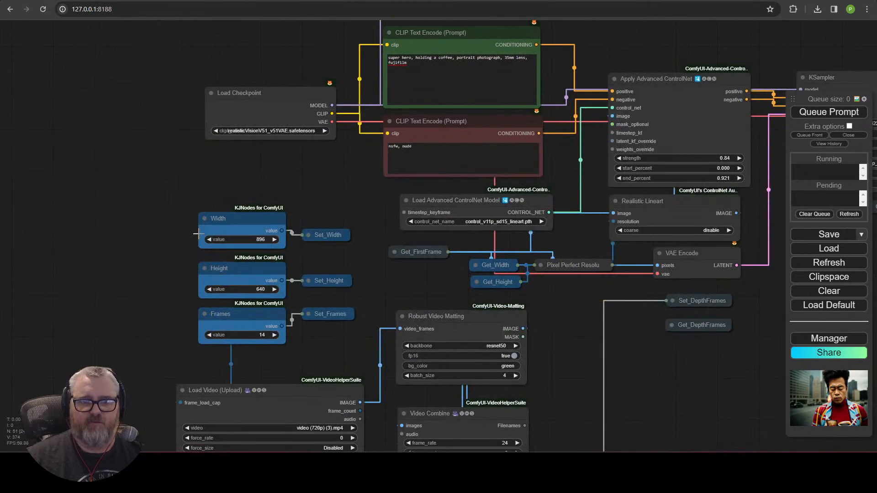
{"action": "left_click_drag", "start_coordinate": [104, 293], "coordinate": [204, 18]}
Step: Step through the Load Video clips and settle on the man-in-suit video (720p).mp4
{"action": "left_click", "coordinate": [290, 151]}
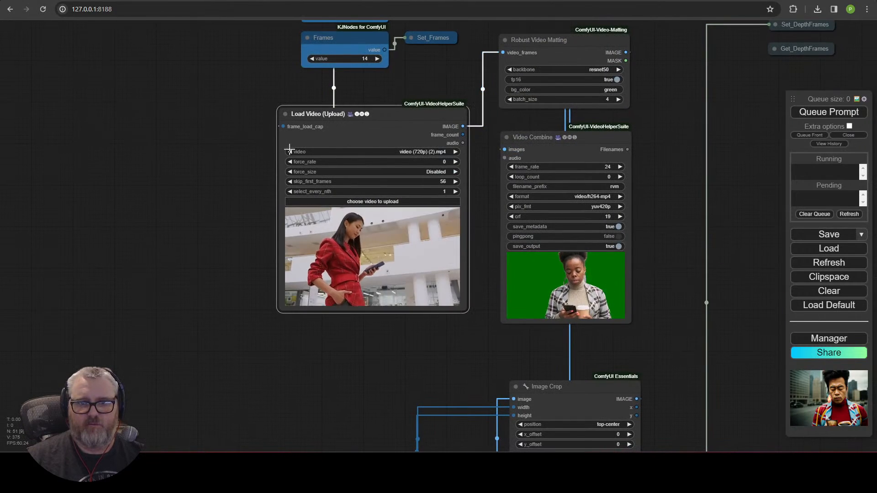
{"action": "left_click", "coordinate": [290, 152]}
{"action": "left_click", "coordinate": [456, 152]}
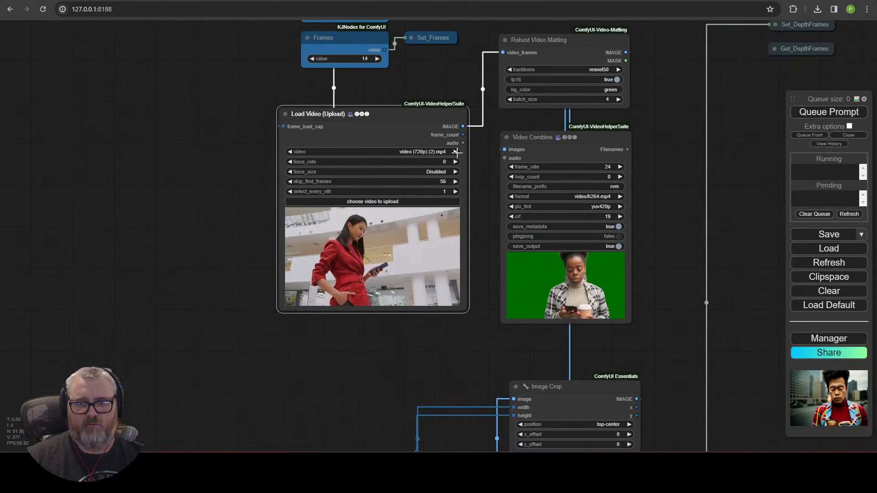
{"action": "left_click", "coordinate": [456, 152]}
{"action": "left_click", "coordinate": [456, 152]}
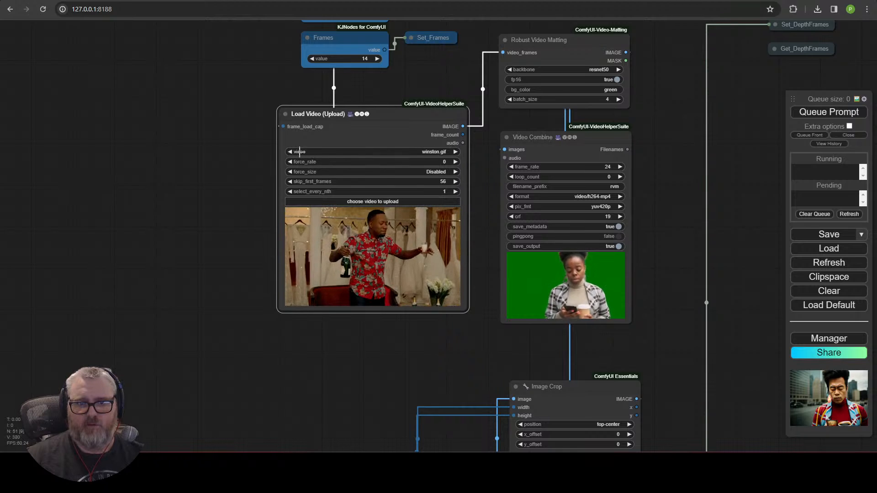
{"action": "left_click", "coordinate": [290, 151]}
{"action": "left_click_drag", "start_coordinate": [203, 239], "coordinate": [64, 248]}
{"action": "scroll", "coordinate": [580, 305], "scroll_direction": "down", "scroll_amount": 7}
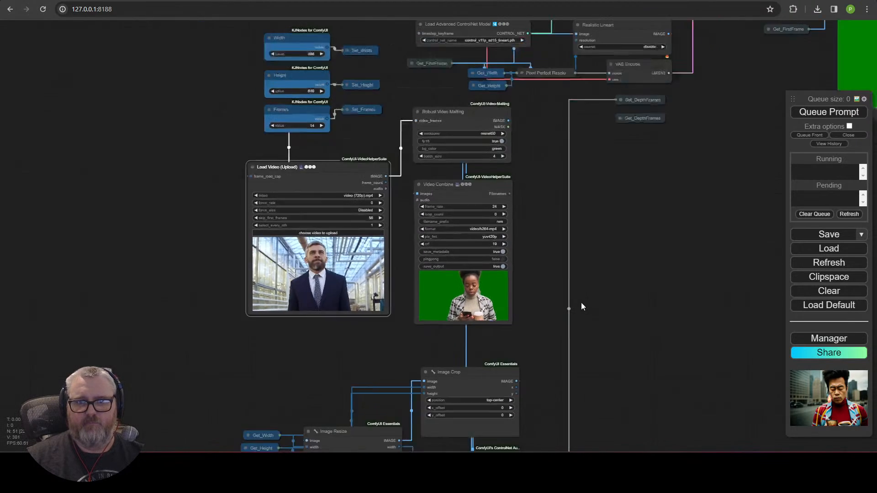
{"action": "scroll", "coordinate": [233, 185], "scroll_direction": "up", "scroll_amount": 9}
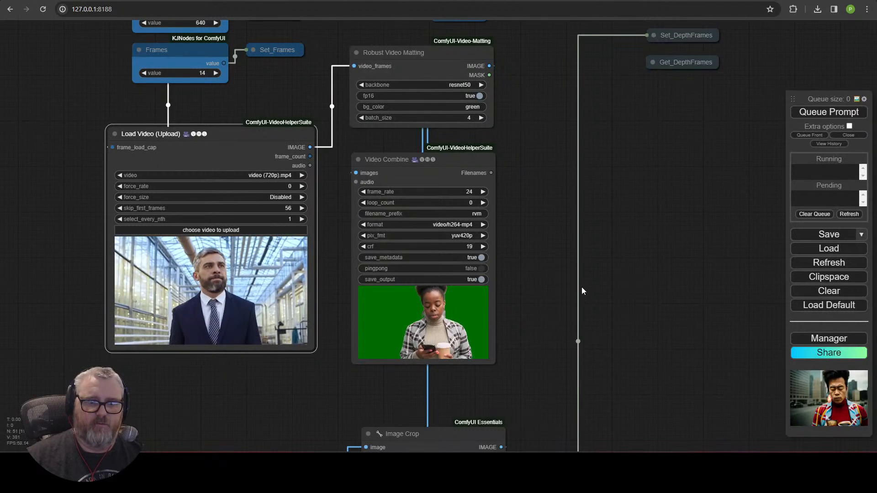
Step: Set skip_first_frames to 0 on the Load Video node
{"action": "left_click", "coordinate": [291, 208]}
{"action": "type", "text": "0"}
{"action": "key", "text": "Return"}
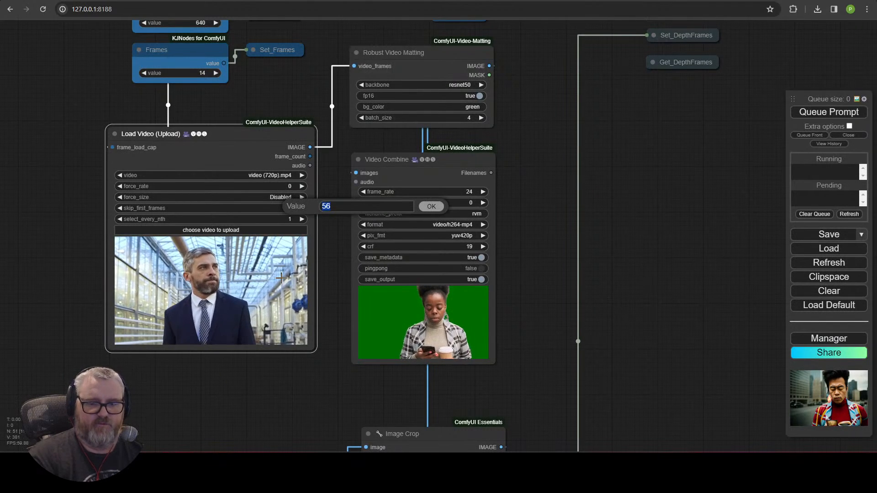
{"action": "scroll", "coordinate": [635, 262], "scroll_direction": "down", "scroll_amount": 3}
{"action": "left_click_drag", "start_coordinate": [635, 262], "coordinate": [127, 358]}
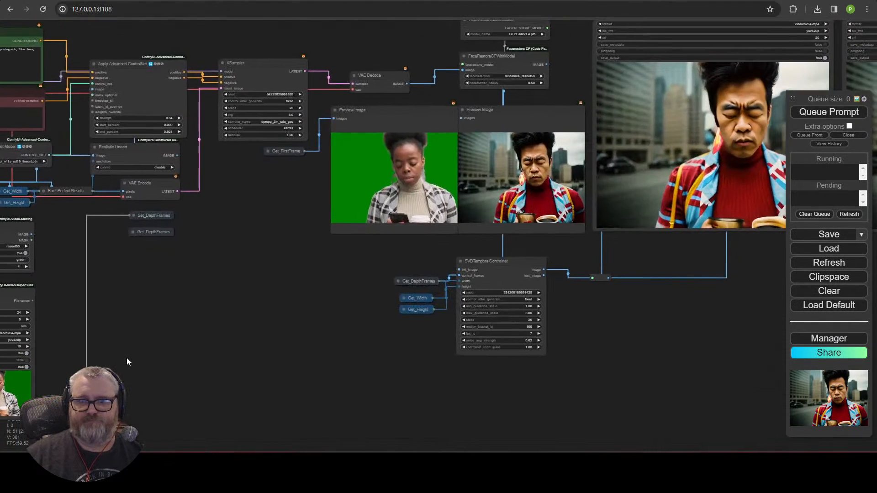
{"action": "left_click_drag", "start_coordinate": [229, 311], "coordinate": [495, 467]}
{"action": "left_click_drag", "start_coordinate": [419, 179], "coordinate": [692, 303]}
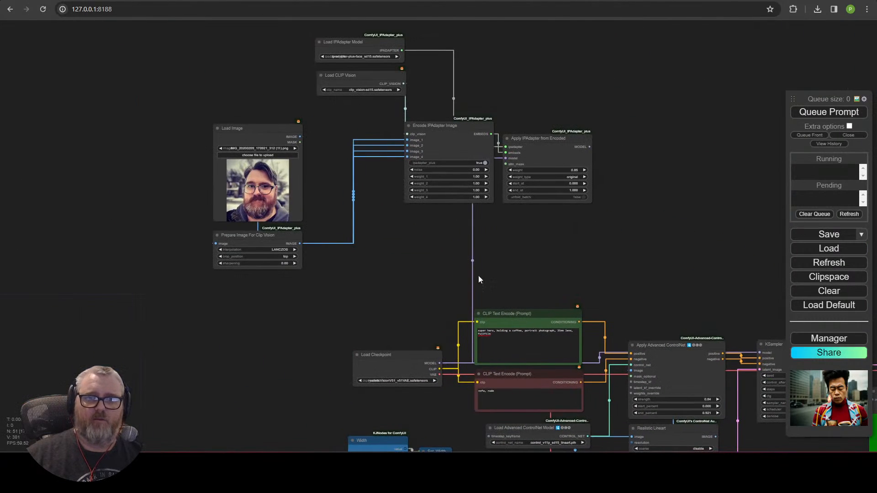
Step: Replace the positive prompt with '43 year old man, horn-rimmed glasses, grey beard'
{"action": "left_click", "coordinate": [517, 343]}
{"action": "key", "text": "ctrl+a"}
{"action": "type", "text": "43"}
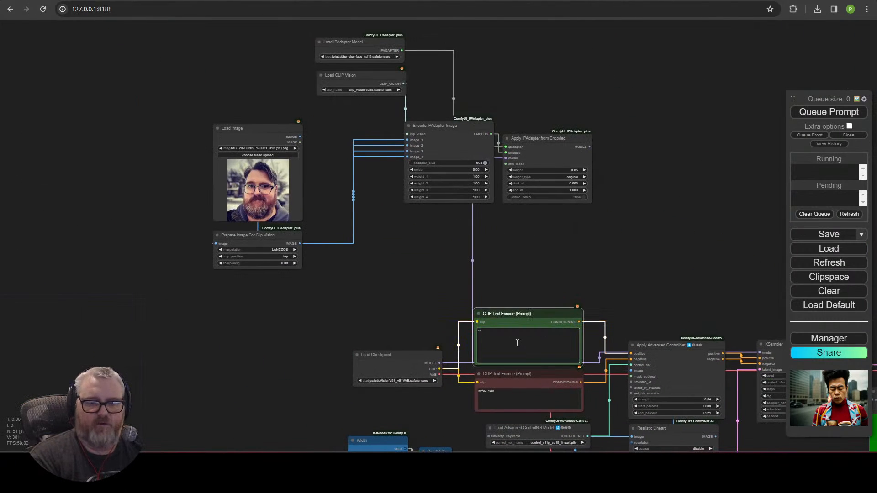
{"action": "type", "text": " year old man, "}
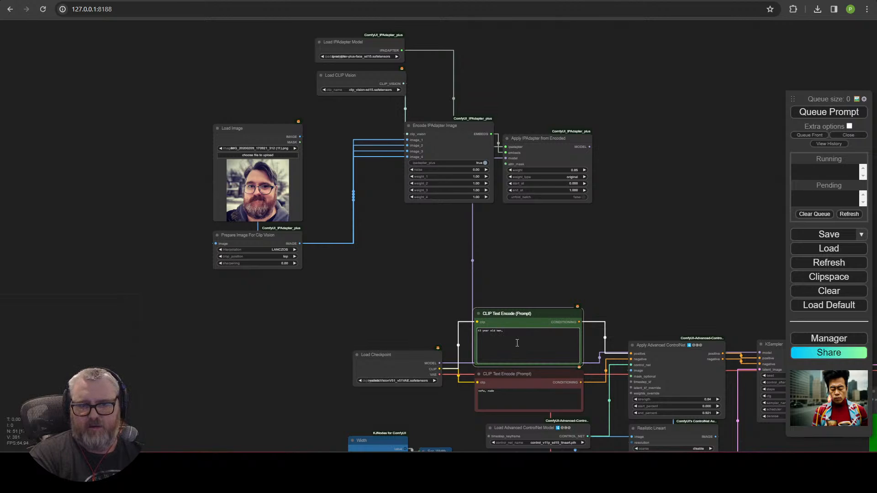
{"action": "type", "text": "horn-rimmed glasses,"}
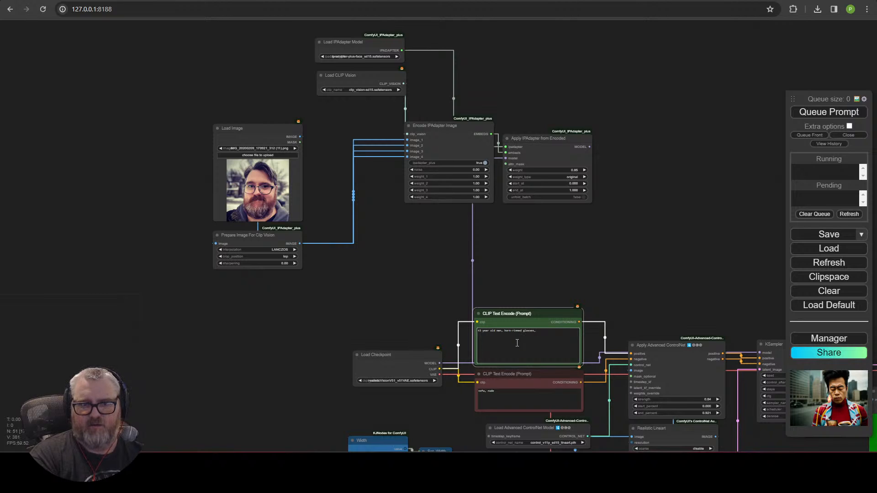
{"action": "type", "text": " grey beard"}
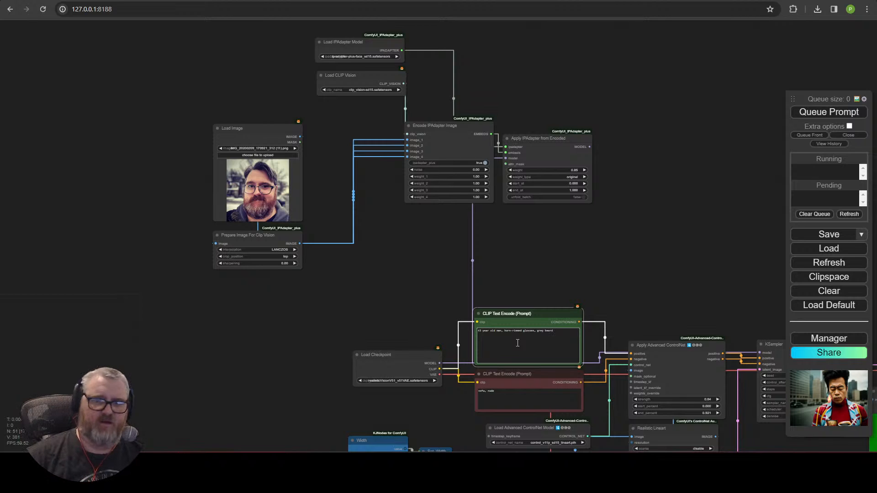
Step: Move the IPAdapter and portrait image nodes closer to the prompts
{"action": "left_click_drag", "start_coordinate": [551, 286], "coordinate": [172, 53]}
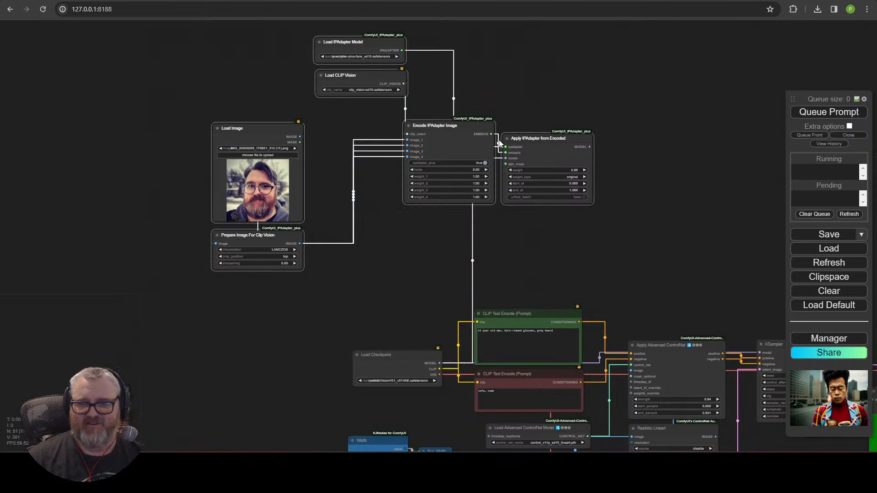
{"action": "left_click_drag", "start_coordinate": [524, 149], "coordinate": [656, 208]}
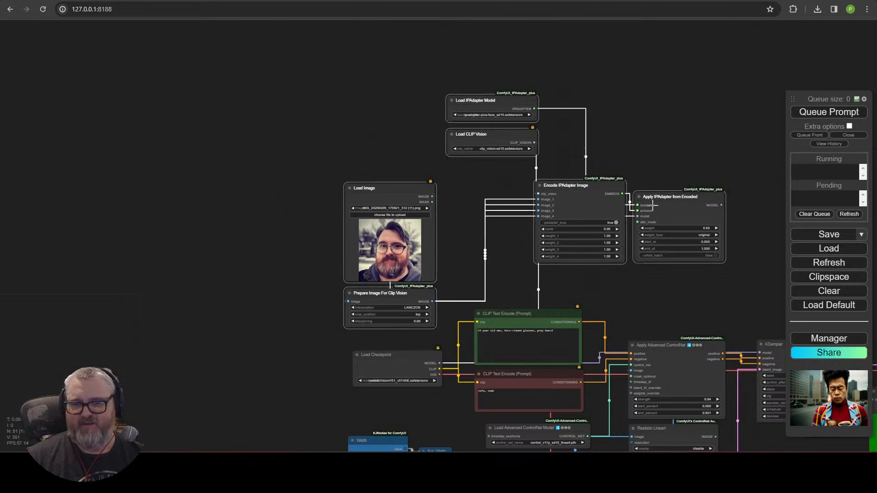
{"action": "left_click_drag", "start_coordinate": [662, 314], "coordinate": [317, 231]}
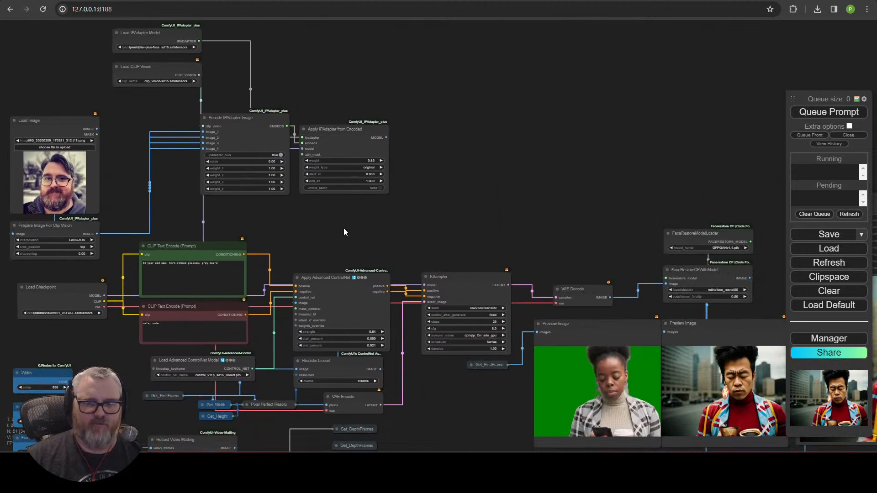
{"action": "left_click_drag", "start_coordinate": [413, 238], "coordinate": [477, 128]}
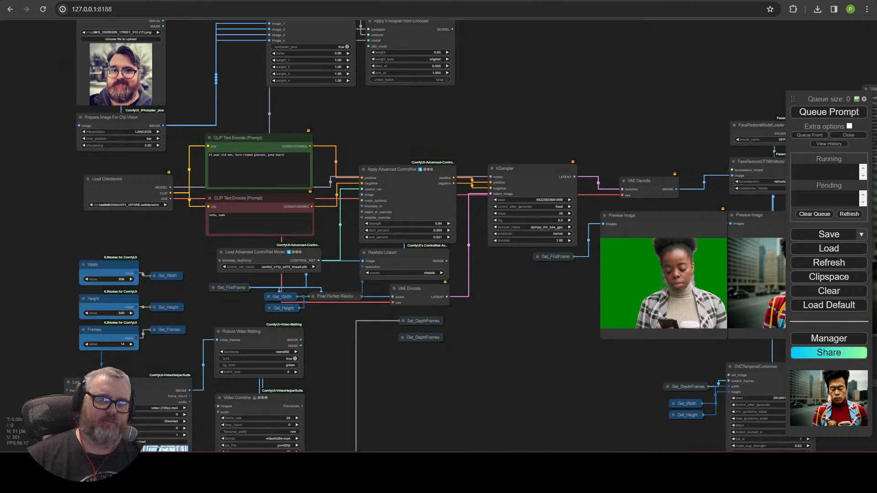
{"action": "left_click_drag", "start_coordinate": [508, 379], "coordinate": [404, 304]}
Step: Queue the workflow and watch the sampler and face-restored previews
{"action": "left_click", "coordinate": [830, 112]}
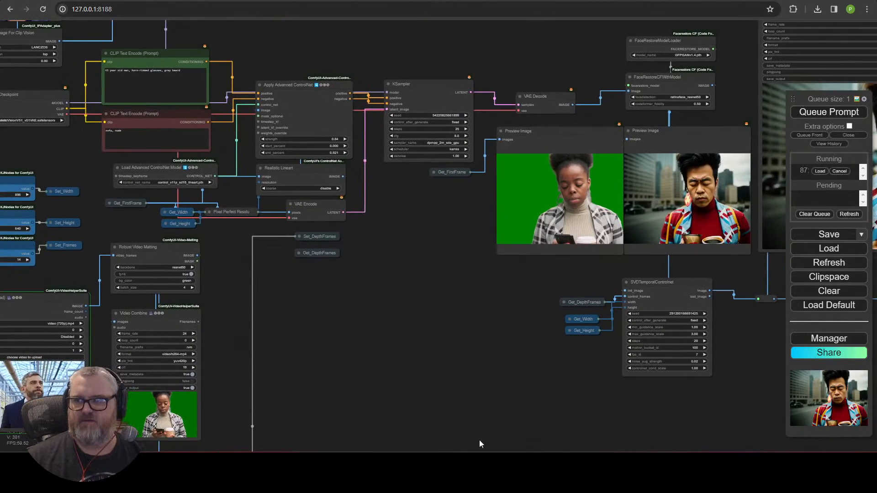
{"action": "left_click_drag", "start_coordinate": [324, 391], "coordinate": [543, 270]}
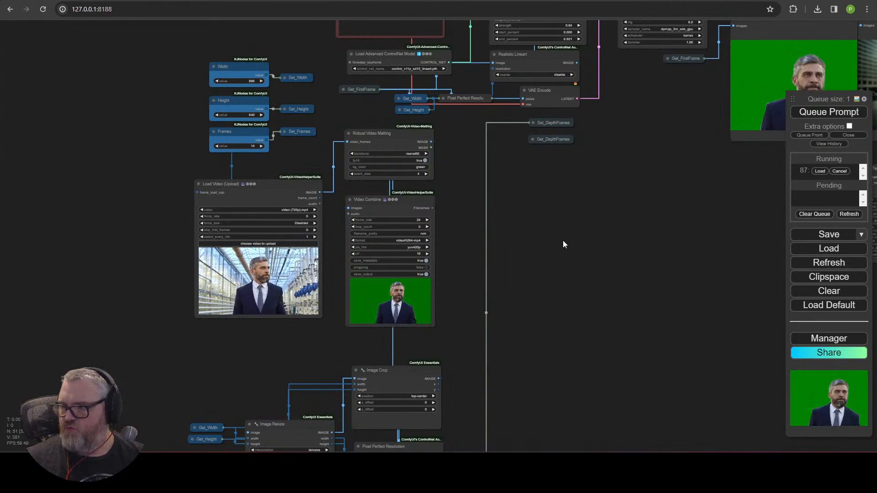
{"action": "left_click_drag", "start_coordinate": [569, 225], "coordinate": [394, 362]}
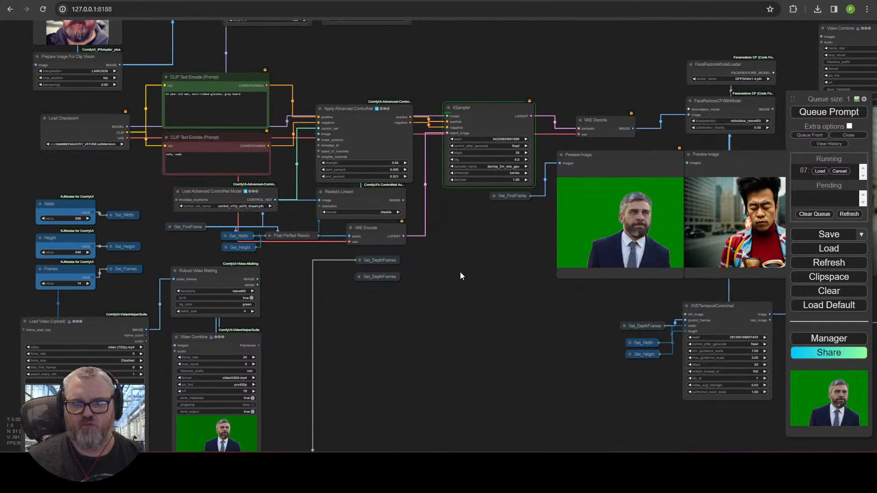
{"action": "left_click_drag", "start_coordinate": [466, 270], "coordinate": [133, 358]}
{"action": "scroll", "coordinate": [183, 354], "scroll_direction": "up", "scroll_amount": 3}
{"action": "scroll", "coordinate": [133, 357], "scroll_direction": "up", "scroll_amount": 2}
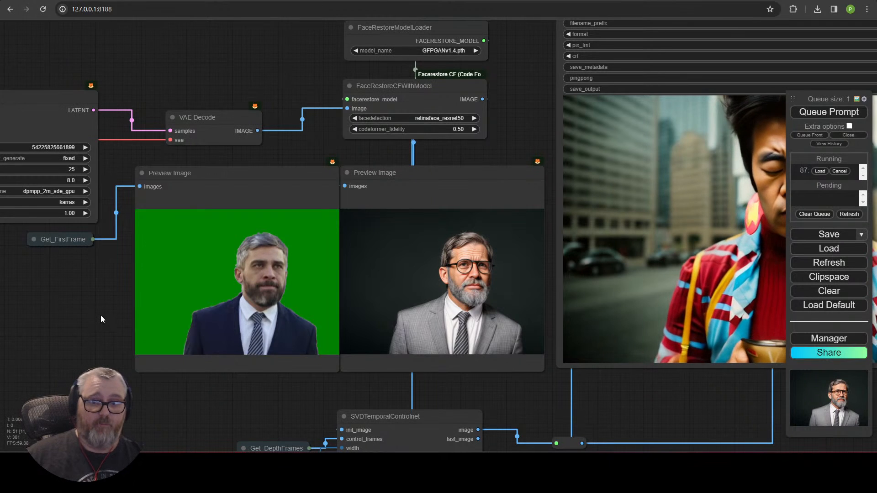
Step: Move the portrait Load Image node next to the FaceRestore and Preview Image nodes
{"action": "scroll", "coordinate": [428, 359], "scroll_direction": "up", "scroll_amount": 5}
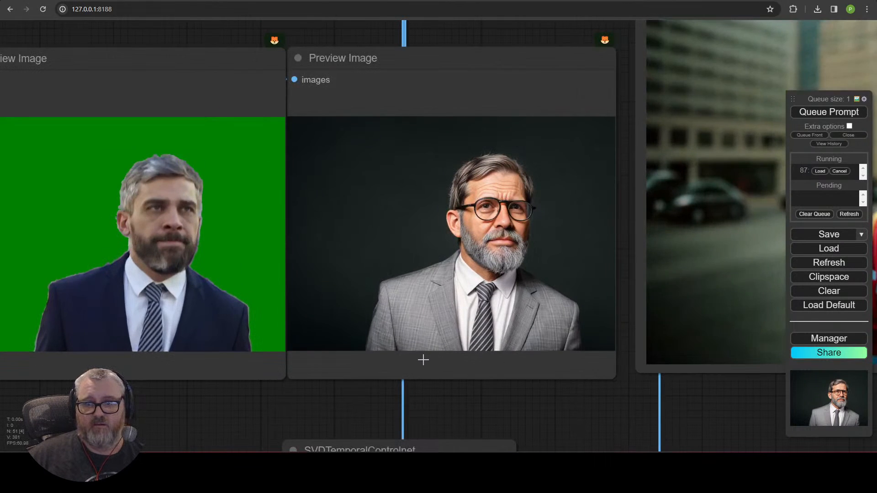
{"action": "scroll", "coordinate": [424, 360], "scroll_direction": "down", "scroll_amount": 5}
{"action": "scroll", "coordinate": [174, 391], "scroll_direction": "down", "scroll_amount": 4}
{"action": "left_click_drag", "start_coordinate": [174, 391], "coordinate": [567, 438]}
{"action": "left_click_drag", "start_coordinate": [37, 63], "coordinate": [627, 120]}
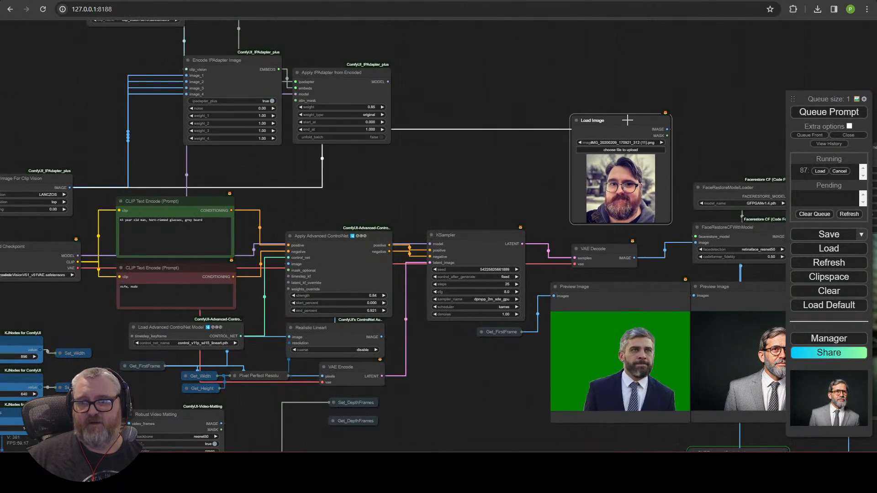
{"action": "left_click_drag", "start_coordinate": [467, 384], "coordinate": [204, 335]}
{"action": "scroll", "coordinate": [203, 335], "scroll_direction": "up", "scroll_amount": 3}
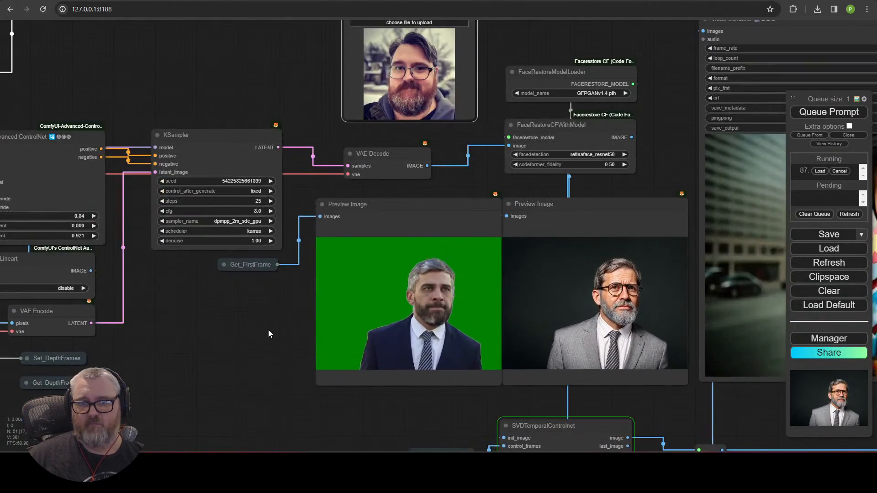
{"action": "left_click_drag", "start_coordinate": [268, 331], "coordinate": [114, 365]}
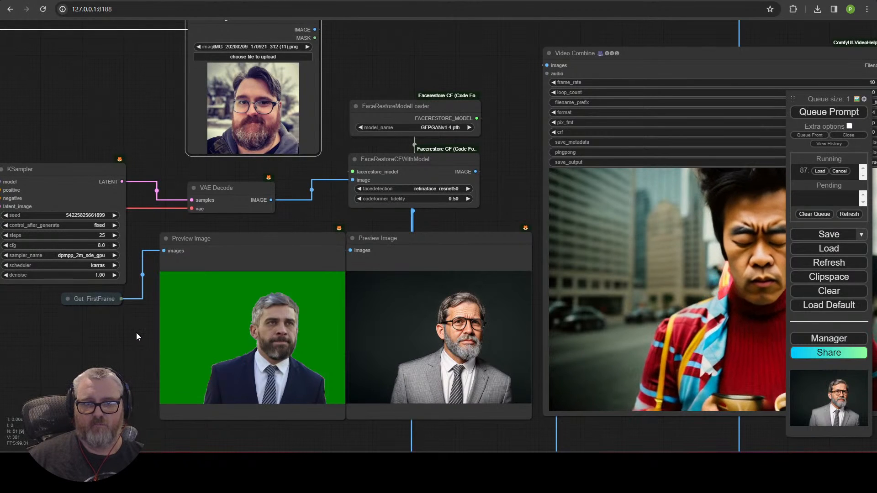
{"action": "scroll", "coordinate": [136, 337], "scroll_direction": "down", "scroll_amount": 1}
{"action": "scroll", "coordinate": [136, 332], "scroll_direction": "down", "scroll_amount": 1}
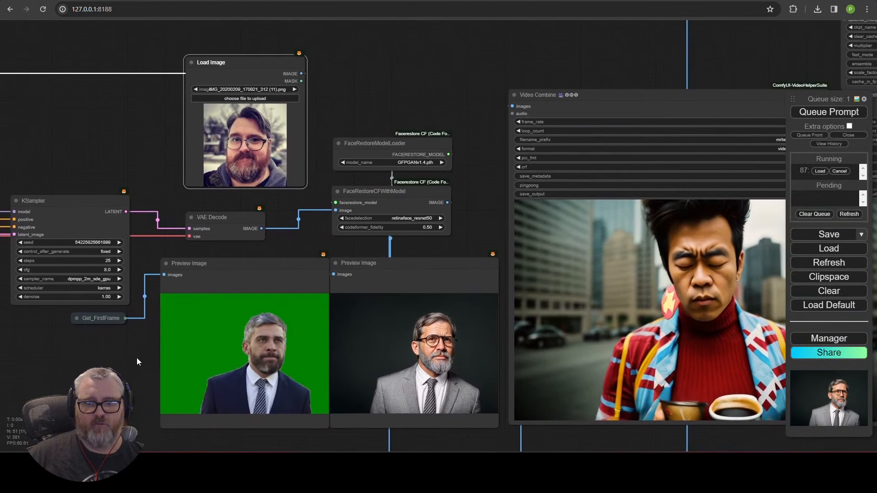
{"action": "scroll", "coordinate": [184, 280], "scroll_direction": "down", "scroll_amount": 2}
{"action": "left_click_drag", "start_coordinate": [183, 281], "coordinate": [181, 279]}
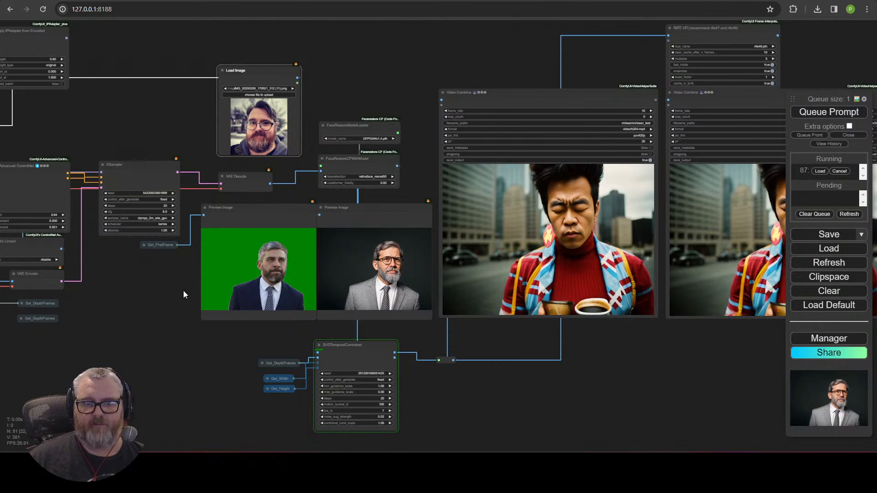
{"action": "scroll", "coordinate": [201, 179], "scroll_direction": "down", "scroll_amount": 4}
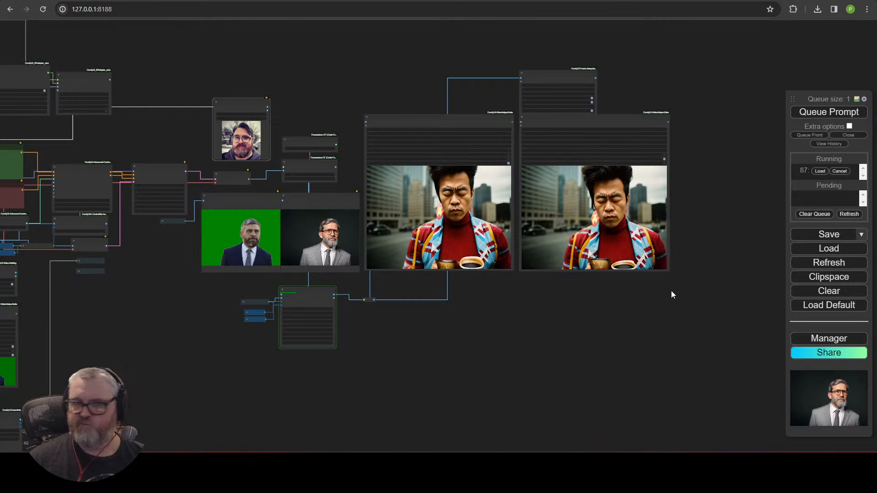
{"action": "scroll", "coordinate": [393, 320], "scroll_direction": "up", "scroll_amount": 10}
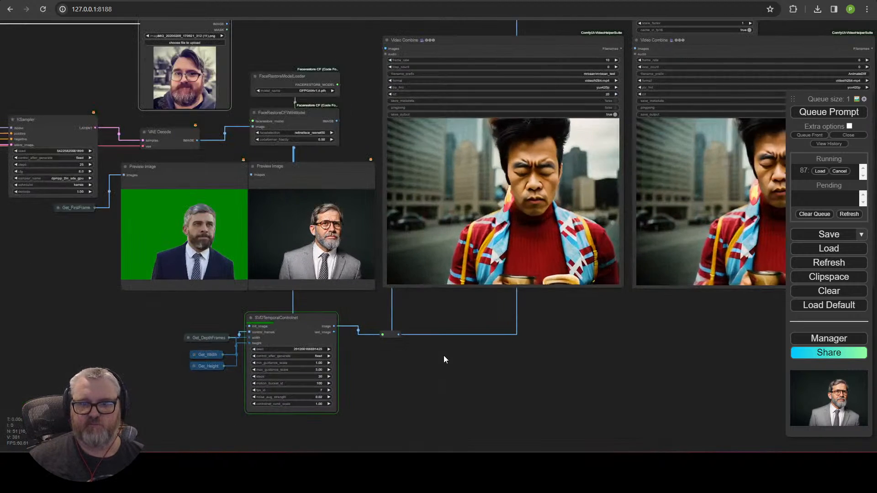
{"action": "scroll", "coordinate": [658, 264], "scroll_direction": "up", "scroll_amount": 1}
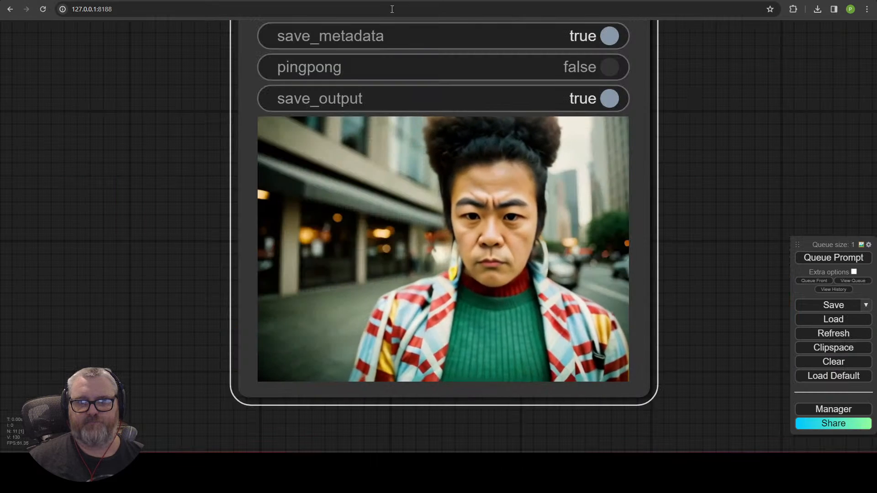
{"action": "scroll", "coordinate": [432, 239], "scroll_direction": "down", "scroll_amount": 2}
{"action": "scroll", "coordinate": [432, 240], "scroll_direction": "down", "scroll_amount": 4}
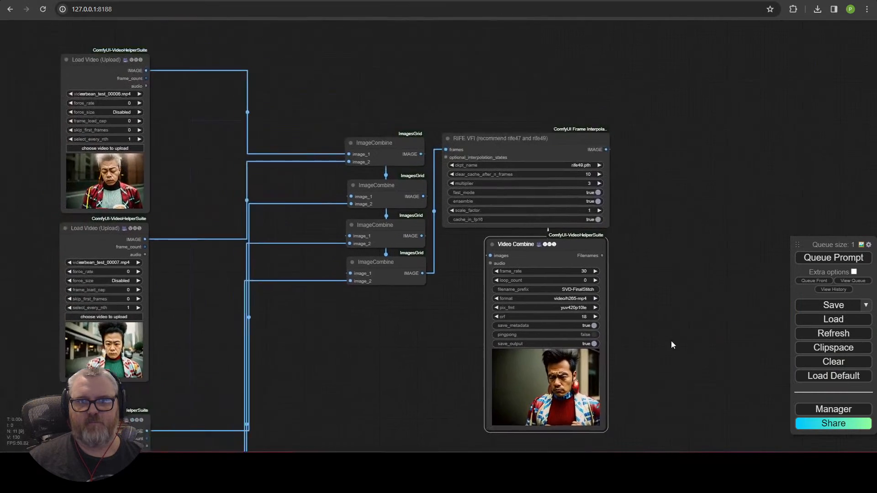
Step: Pan around the graph until Video Combine plays the bearded, bespectacled man in a grey suit
{"action": "left_click_drag", "start_coordinate": [672, 345], "coordinate": [664, 211]}
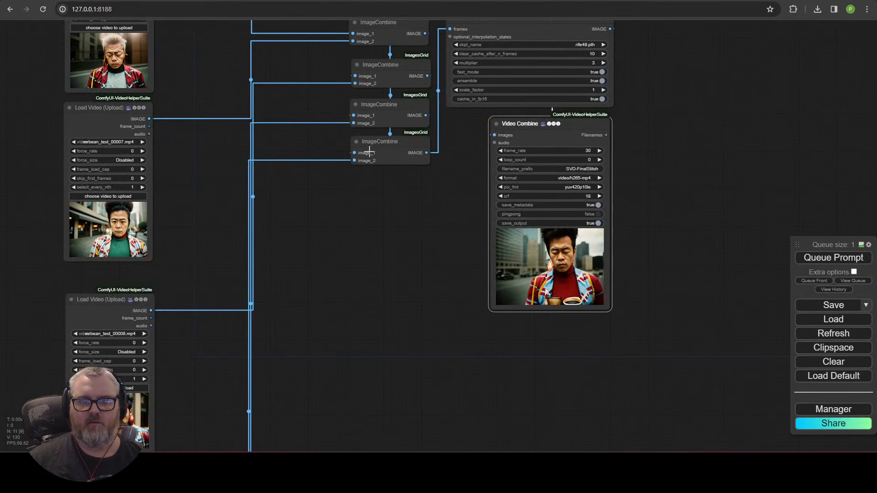
{"action": "left_click_drag", "start_coordinate": [371, 171], "coordinate": [366, 331]}
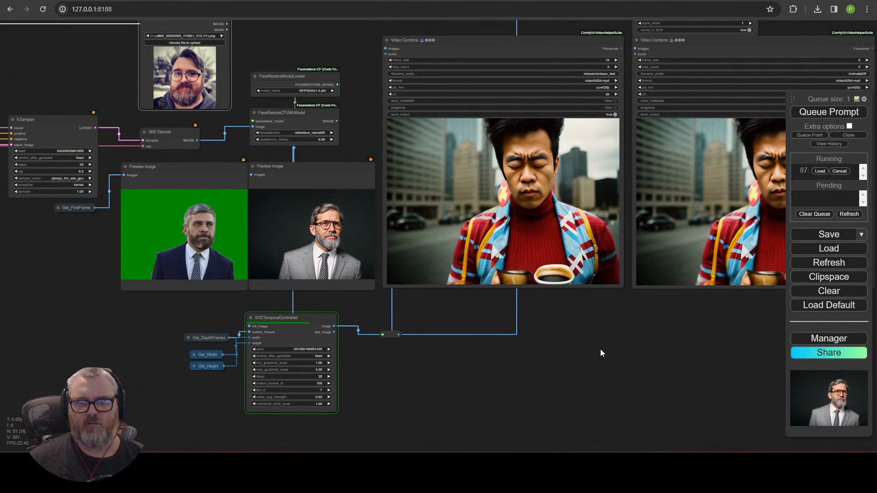
{"action": "left_click_drag", "start_coordinate": [600, 350], "coordinate": [619, 310]}
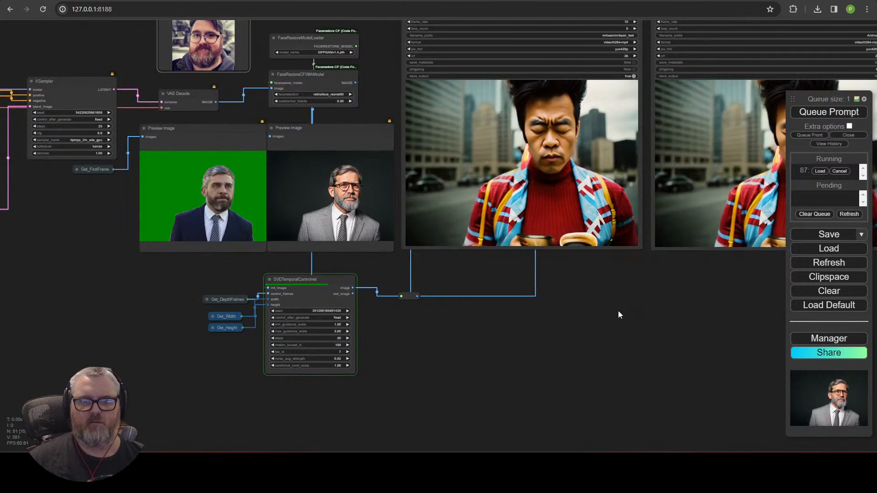
{"action": "scroll", "coordinate": [345, 256], "scroll_direction": "up", "scroll_amount": 8}
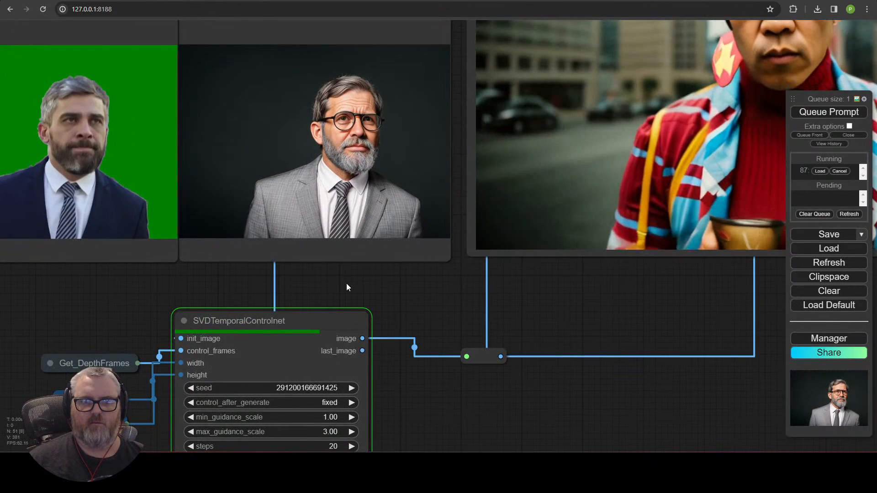
{"action": "left_click_drag", "start_coordinate": [422, 299], "coordinate": [482, 308]}
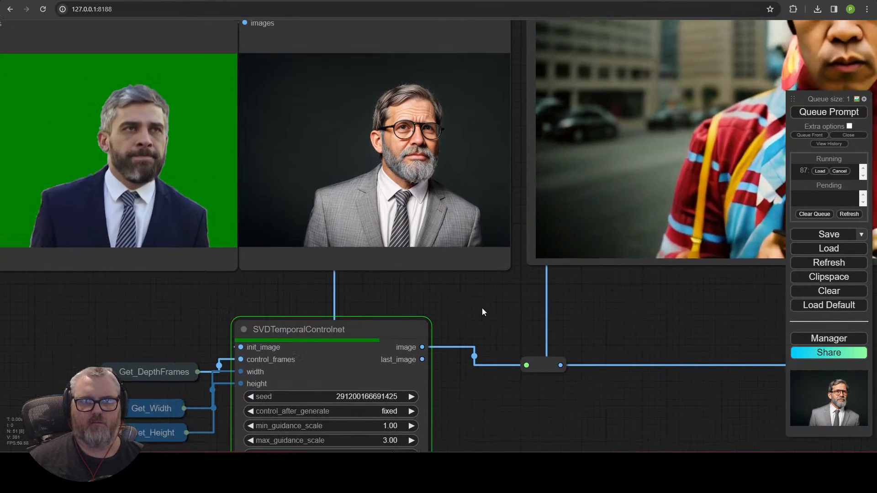
{"action": "scroll", "coordinate": [482, 308], "scroll_direction": "down", "scroll_amount": 4}
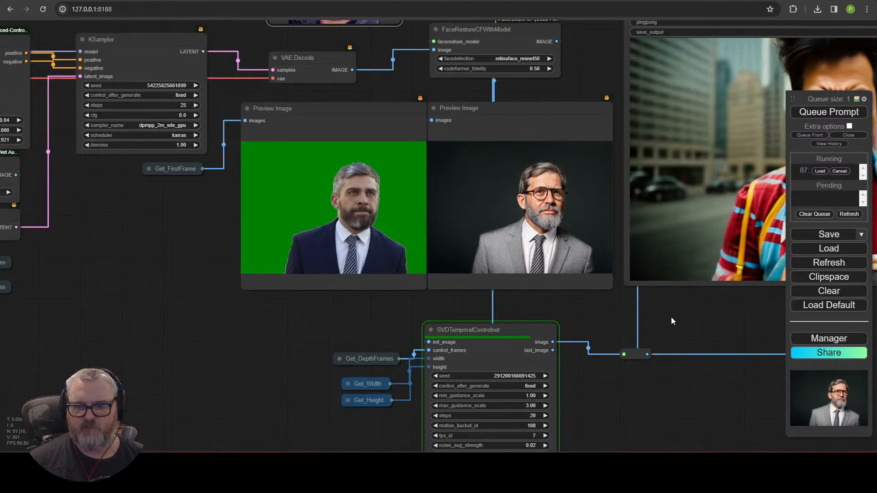
{"action": "scroll", "coordinate": [685, 325], "scroll_direction": "down", "scroll_amount": 3}
{"action": "left_click_drag", "start_coordinate": [690, 328], "coordinate": [457, 354]}
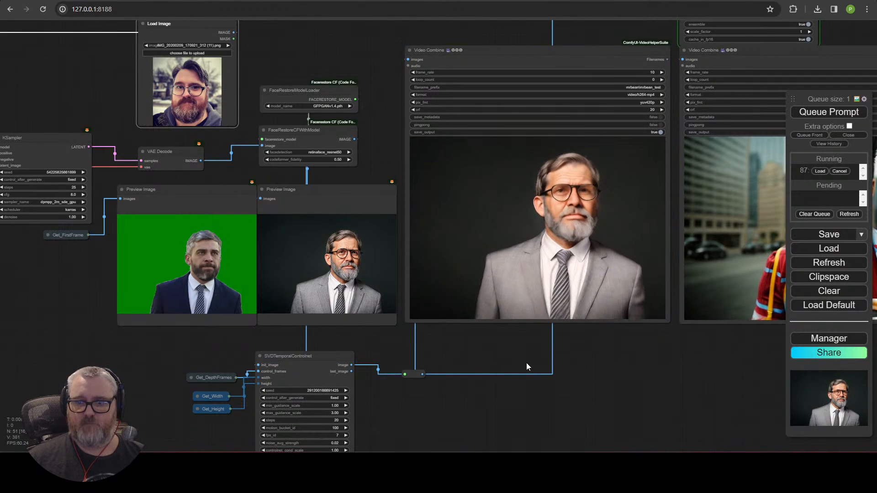
Step: Queue two runs with Load Video's skip_first_frames set to 14, then 28
{"action": "left_click_drag", "start_coordinate": [146, 372], "coordinate": [845, 321]}
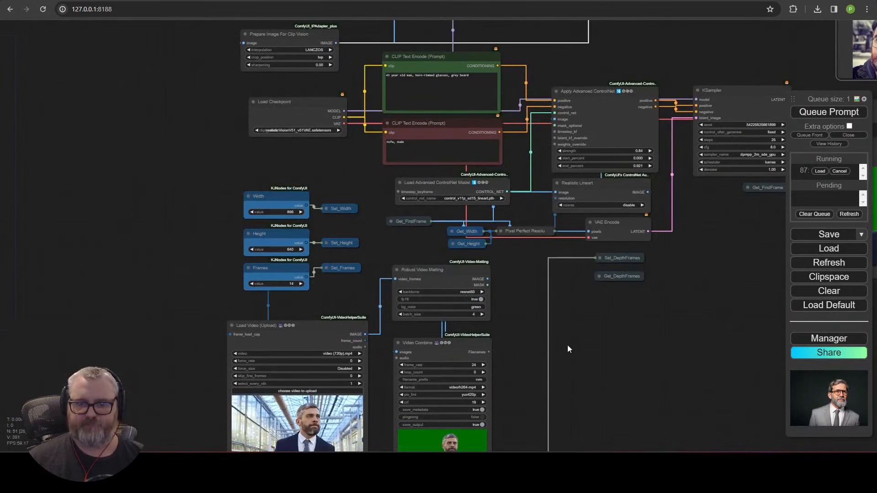
{"action": "scroll", "coordinate": [452, 353], "scroll_direction": "up", "scroll_amount": 5}
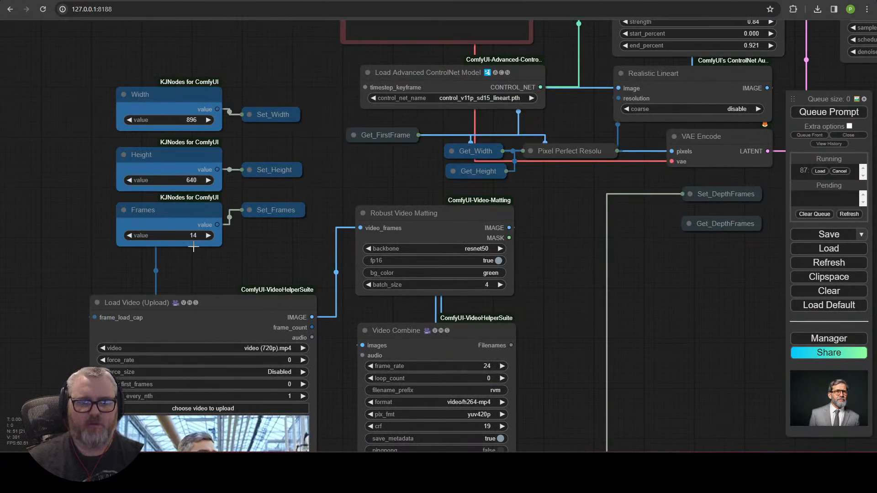
{"action": "left_click_drag", "start_coordinate": [217, 271], "coordinate": [251, 100]}
{"action": "left_click", "coordinate": [318, 213]}
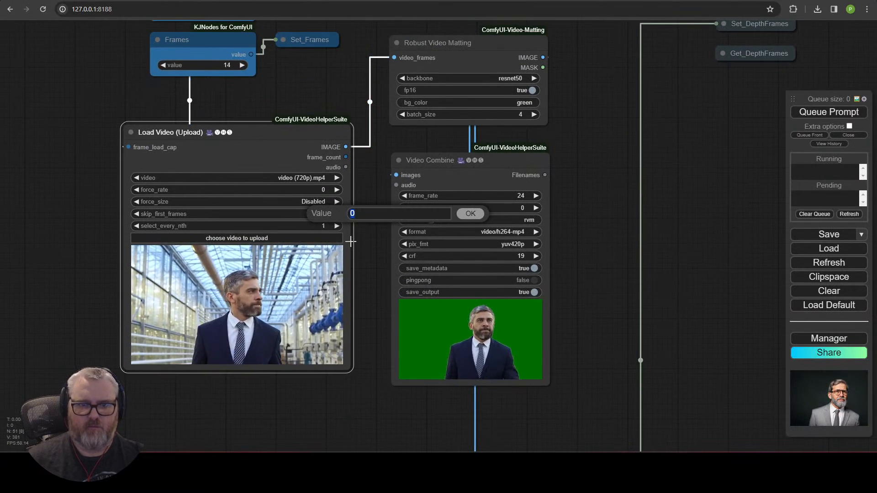
{"action": "type", "text": "14"}
{"action": "key", "text": "Return"}
{"action": "left_click", "coordinate": [854, 111]}
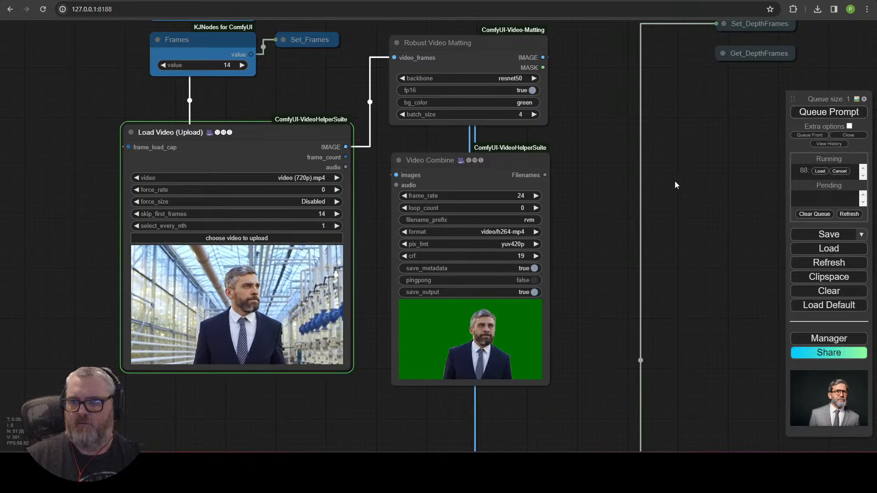
{"action": "left_click", "coordinate": [320, 214]}
{"action": "type", "text": "14+"}
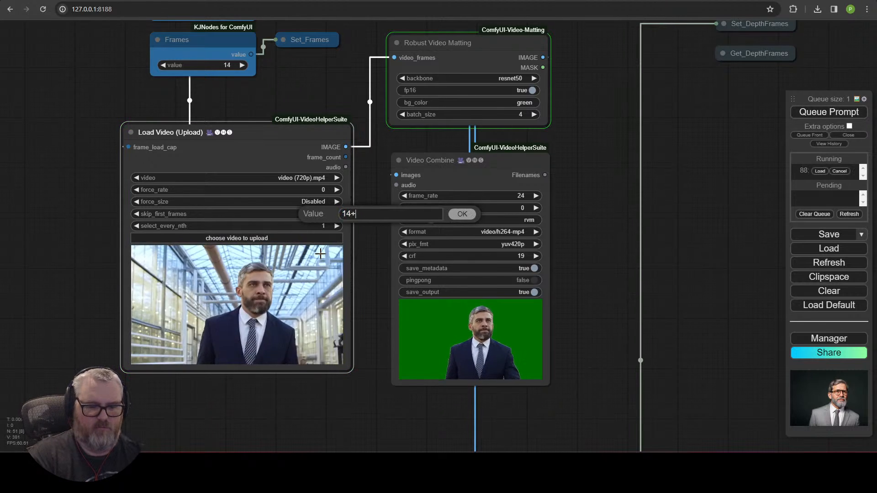
{"action": "type", "text": "14"}
{"action": "key", "text": "Return"}
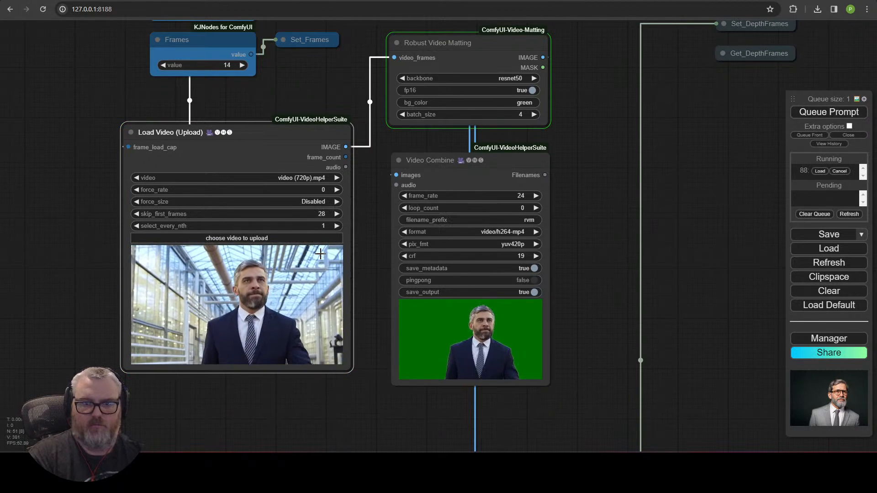
{"action": "left_click", "coordinate": [834, 111]}
Step: Queue two more runs with skip_first_frames raised to 42, then 56
{"action": "left_click", "coordinate": [320, 214]}
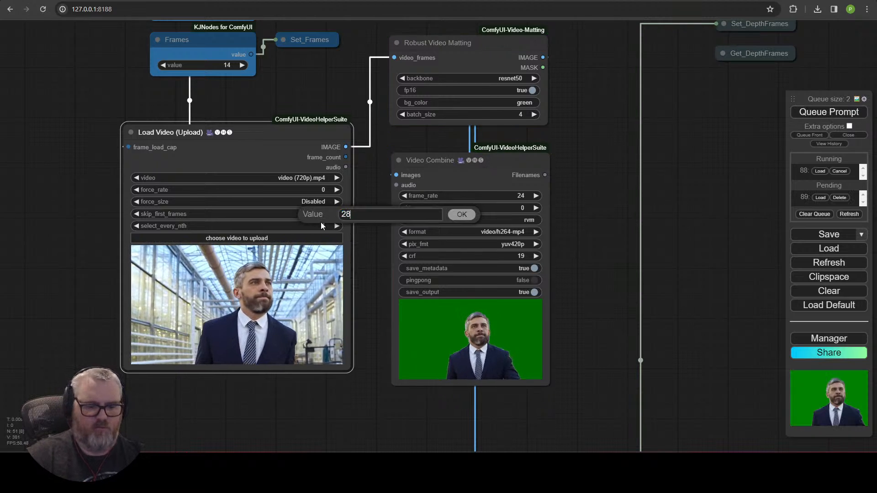
{"action": "type", "text": "+14"}
{"action": "key", "text": "Return"}
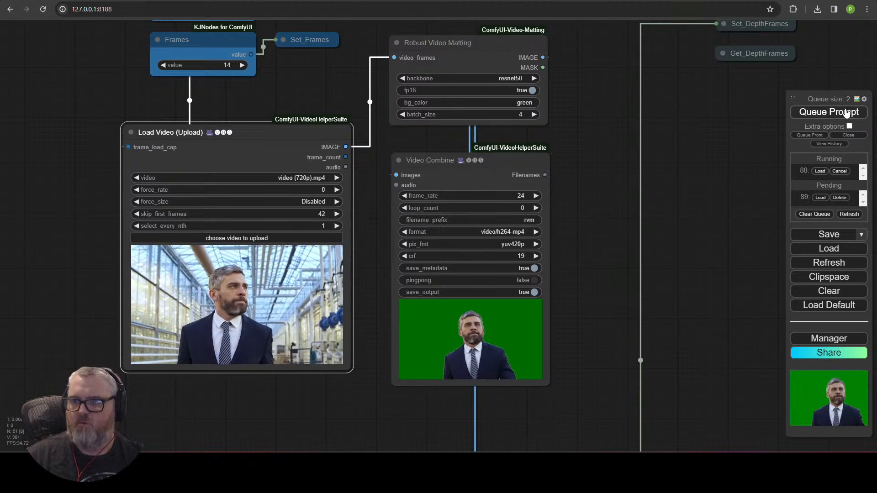
{"action": "left_click", "coordinate": [835, 112]}
{"action": "left_click", "coordinate": [319, 213]}
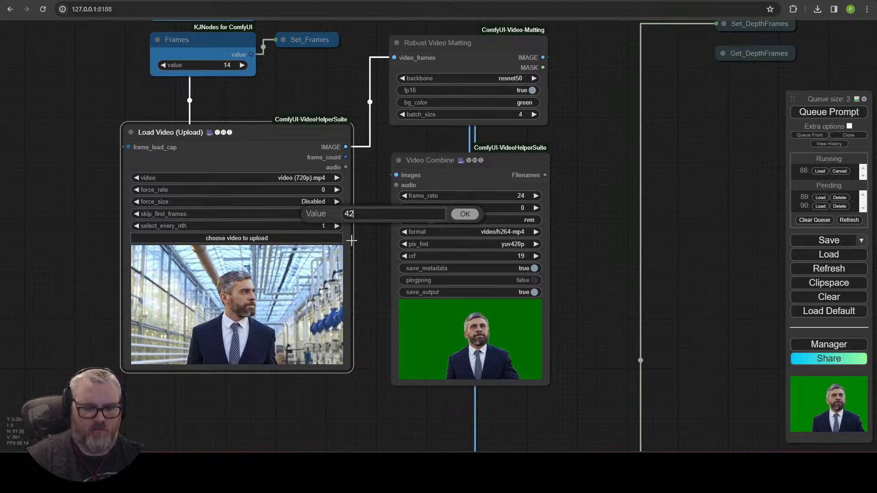
{"action": "type", "text": "+14"}
{"action": "key", "text": "Return"}
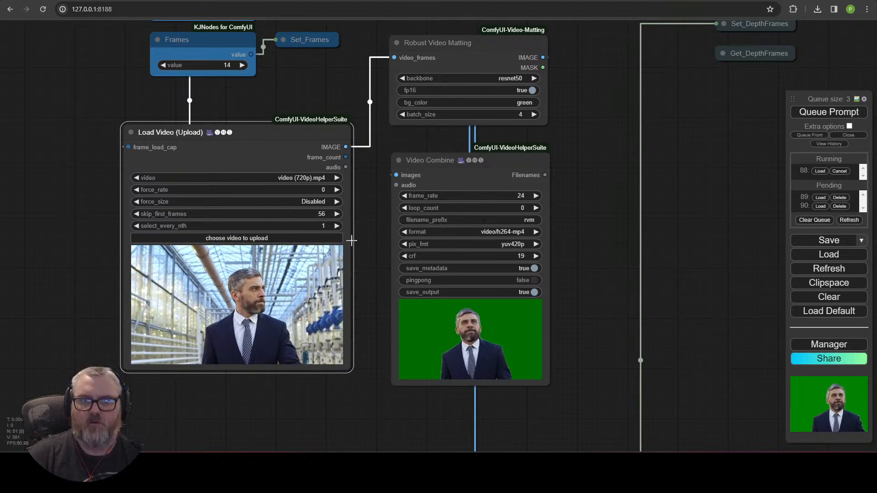
{"action": "left_click", "coordinate": [838, 114]}
{"action": "scroll", "coordinate": [650, 188], "scroll_direction": "down", "scroll_amount": 5}
{"action": "left_click_drag", "start_coordinate": [488, 236], "coordinate": [165, 286]}
{"action": "left_click_drag", "start_coordinate": [599, 259], "coordinate": [101, 399]}
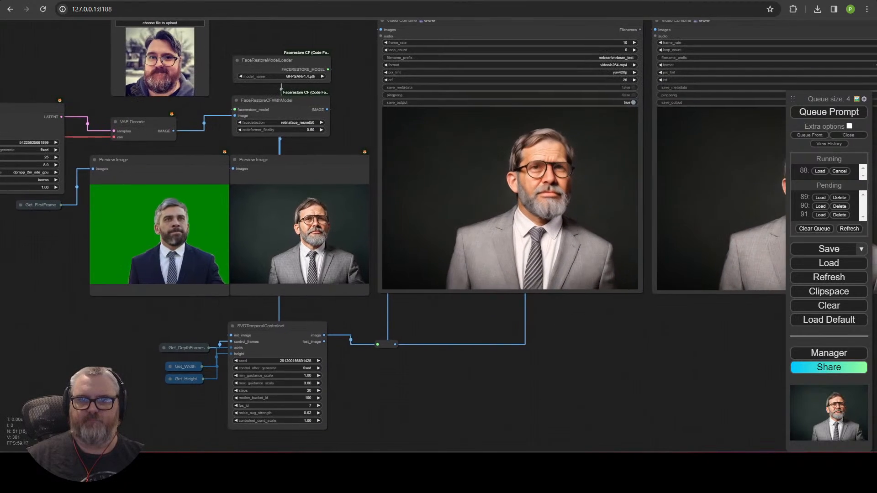
{"action": "scroll", "coordinate": [313, 318], "scroll_direction": "up", "scroll_amount": 5}
{"action": "scroll", "coordinate": [318, 332], "scroll_direction": "down", "scroll_amount": 5}
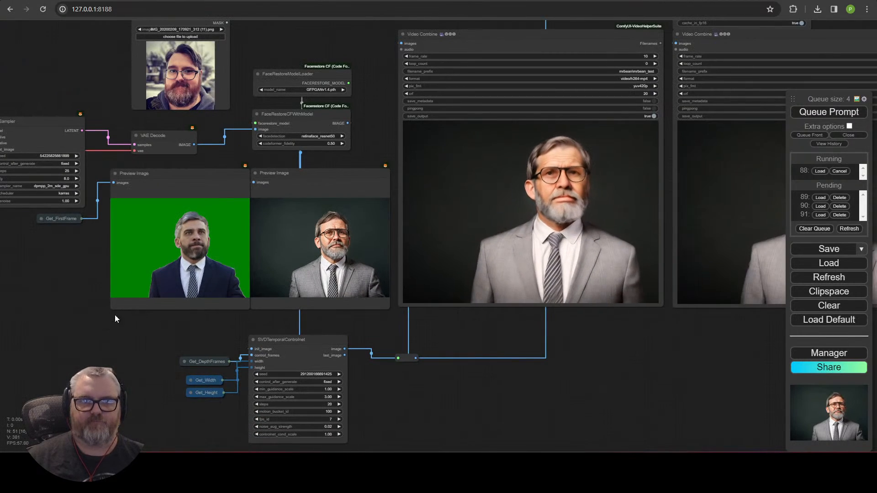
{"action": "left_click_drag", "start_coordinate": [65, 312], "coordinate": [125, 361]}
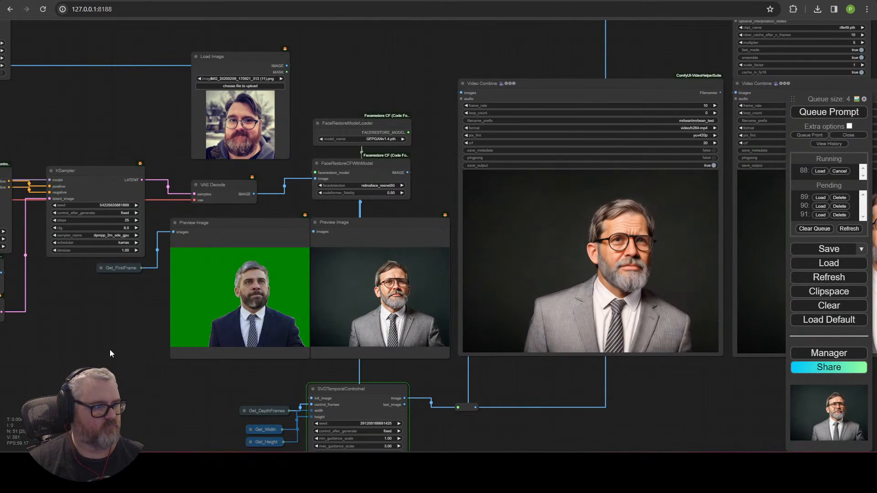
{"action": "scroll", "coordinate": [470, 412], "scroll_direction": "down", "scroll_amount": 5}
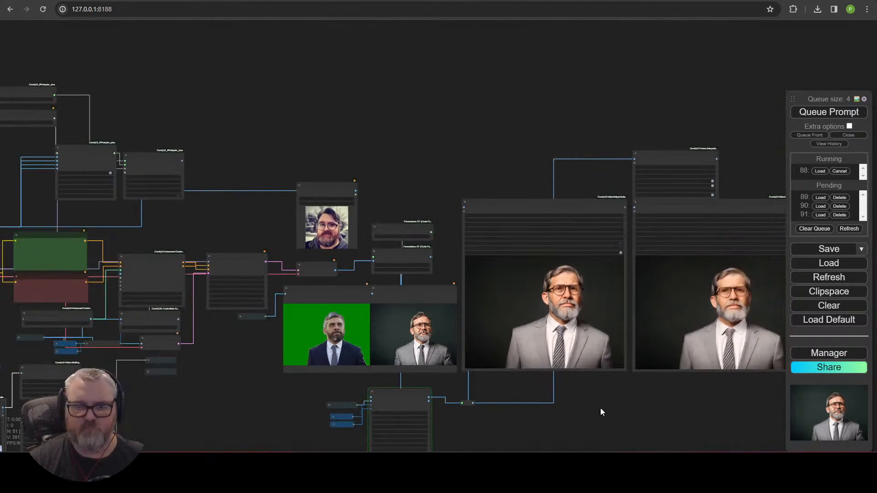
{"action": "left_click_drag", "start_coordinate": [657, 387], "coordinate": [607, 264]}
{"action": "scroll", "coordinate": [475, 315], "scroll_direction": "up", "scroll_amount": 6}
{"action": "left_click_drag", "start_coordinate": [362, 328], "coordinate": [505, 316]}
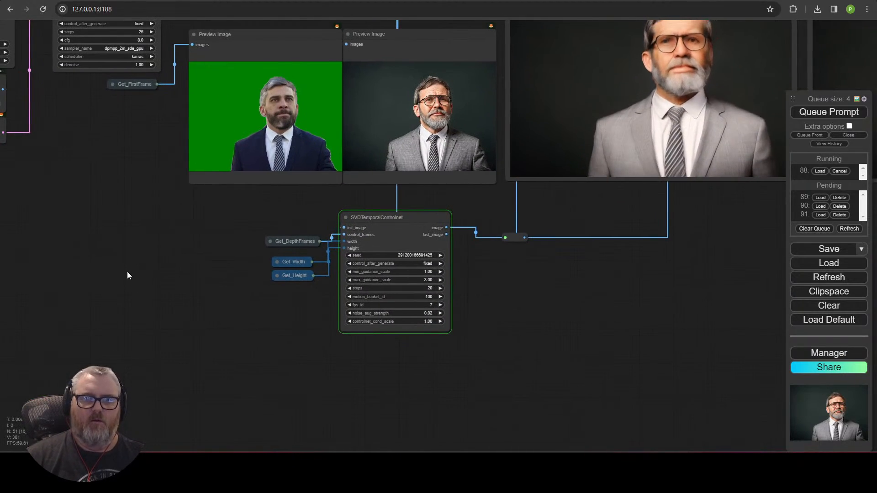
{"action": "left_click_drag", "start_coordinate": [127, 271], "coordinate": [387, 391]}
{"action": "left_click_drag", "start_coordinate": [303, 108], "coordinate": [407, 209]}
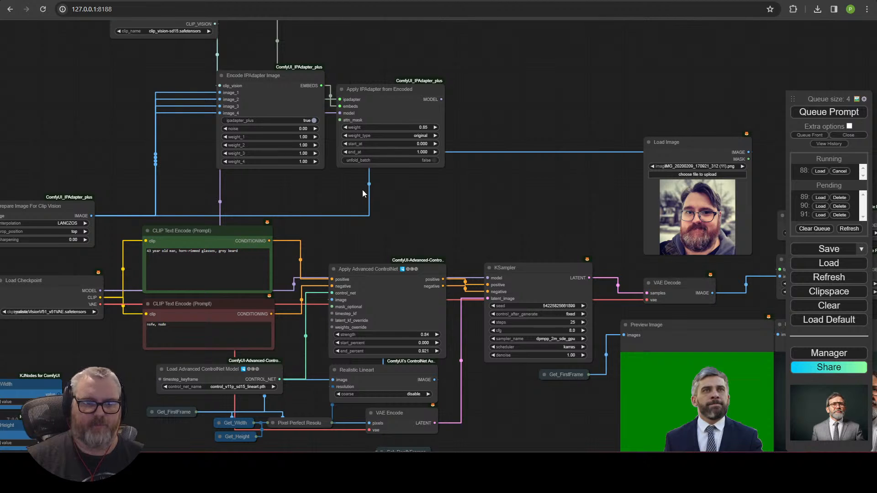
Step: Set crop_position to center on Prepare Image For Clip Vision
{"action": "left_click_drag", "start_coordinate": [363, 190], "coordinate": [467, 144]}
{"action": "left_click", "coordinate": [202, 145]}
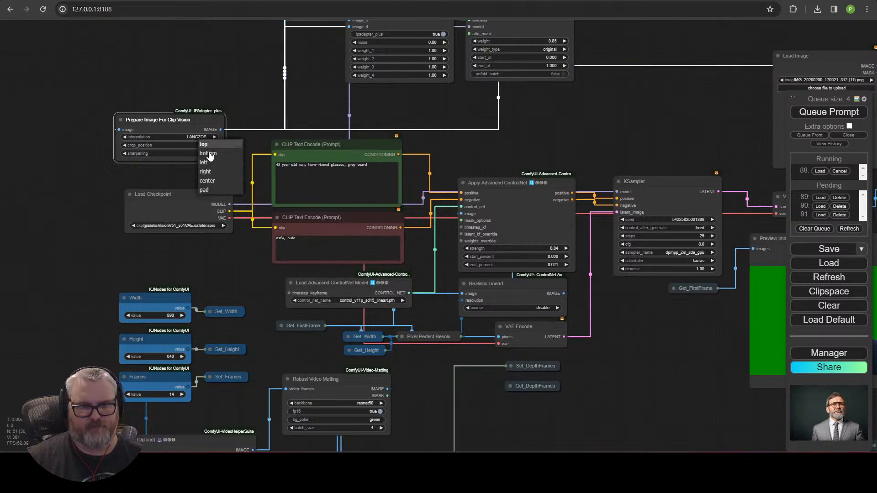
{"action": "left_click", "coordinate": [211, 182]}
Step: Restack the Load Image, IPAdapter loaders, Encode and Apply IPAdapter nodes into a compact column
{"action": "scroll", "coordinate": [210, 171], "scroll_direction": "up", "scroll_amount": 5}
{"action": "scroll", "coordinate": [532, 124], "scroll_direction": "down", "scroll_amount": 8}
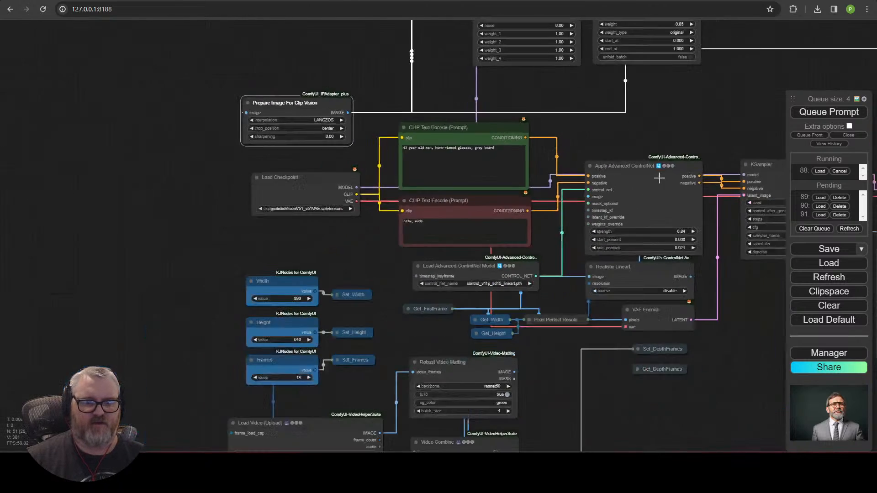
{"action": "left_click_drag", "start_coordinate": [633, 172], "coordinate": [305, 330]}
{"action": "left_click_drag", "start_coordinate": [550, 239], "coordinate": [57, 186]}
{"action": "scroll", "coordinate": [76, 142], "scroll_direction": "up", "scroll_amount": 4}
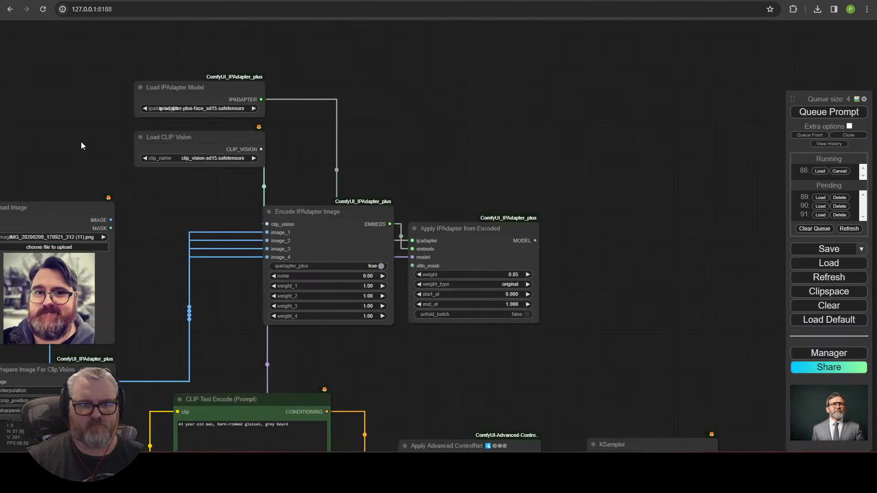
{"action": "left_click_drag", "start_coordinate": [281, 42], "coordinate": [407, 163]}
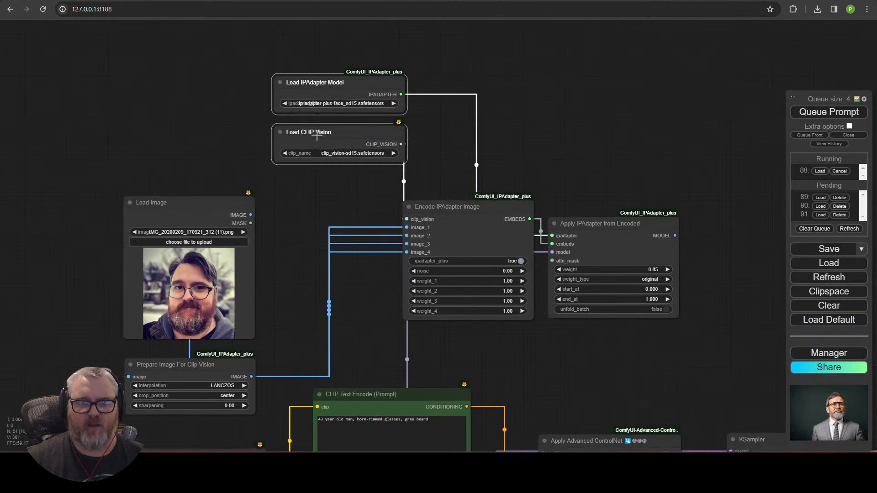
{"action": "left_click_drag", "start_coordinate": [320, 137], "coordinate": [165, 153]}
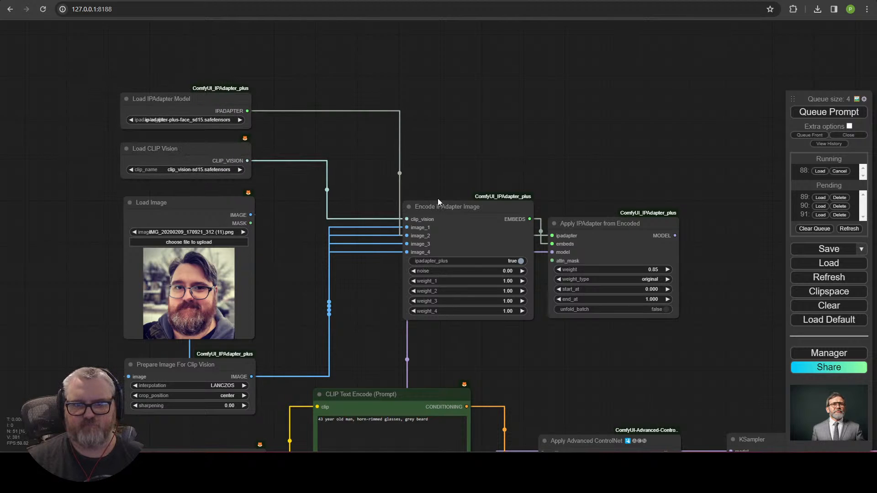
{"action": "left_click_drag", "start_coordinate": [438, 200], "coordinate": [303, 91]}
{"action": "left_click_drag", "start_coordinate": [612, 223], "coordinate": [331, 232]}
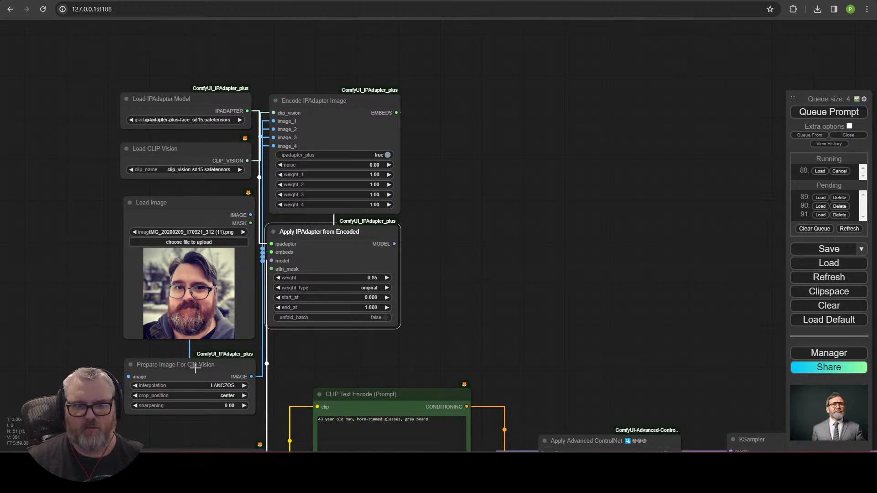
{"action": "left_click_drag", "start_coordinate": [195, 368], "coordinate": [187, 361]}
Step: Collapse Prepare Image For Clip Vision, align the IPAdapter nodes, and select all six
{"action": "left_click", "coordinate": [128, 356]}
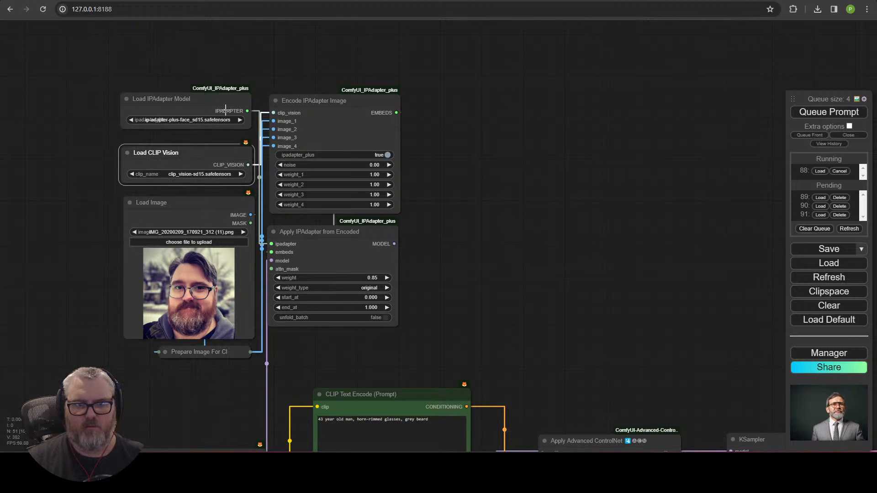
{"action": "left_click_drag", "start_coordinate": [224, 98], "coordinate": [225, 103]}
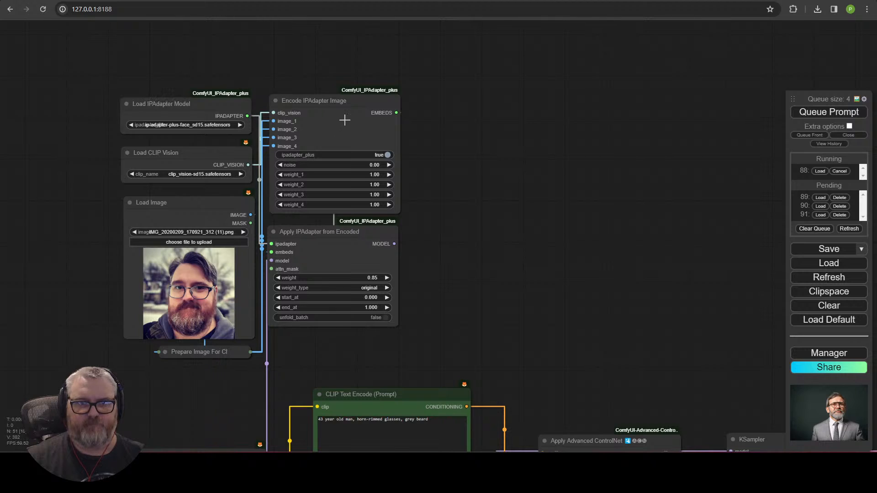
{"action": "left_click_drag", "start_coordinate": [344, 120], "coordinate": [346, 119]}
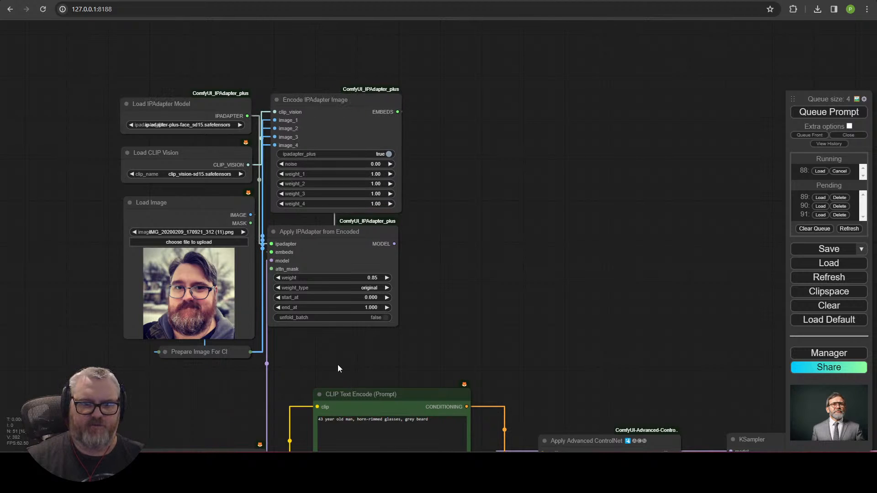
{"action": "left_click_drag", "start_coordinate": [120, 33], "coordinate": [121, 33]}
Step: Group the selected IPAdapter nodes and shift the group to the right
{"action": "right_click", "coordinate": [152, 57]}
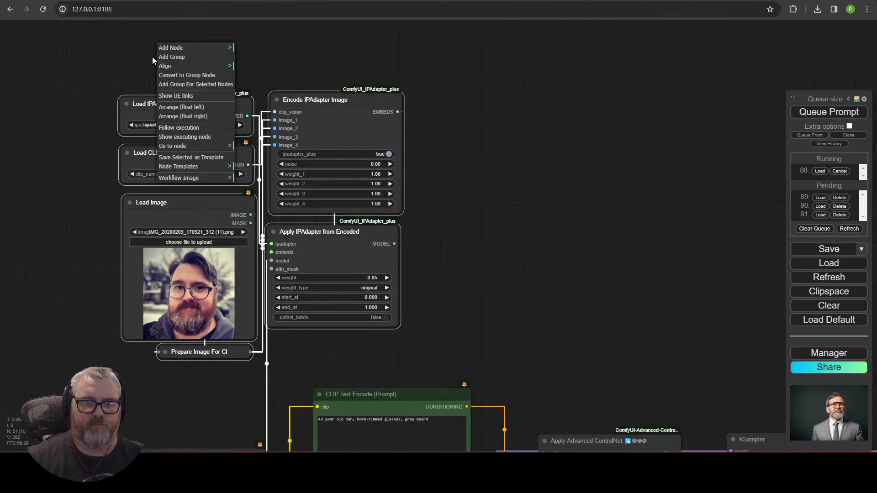
{"action": "left_click", "coordinate": [191, 87]}
{"action": "left_click_drag", "start_coordinate": [271, 83], "coordinate": [340, 75]}
Step: Move the Load Checkpoint node down and to the left
{"action": "scroll", "coordinate": [530, 201], "scroll_direction": "down", "scroll_amount": 6}
{"action": "left_click_drag", "start_coordinate": [565, 327], "coordinate": [556, 123]}
{"action": "scroll", "coordinate": [557, 139], "scroll_direction": "up", "scroll_amount": 6}
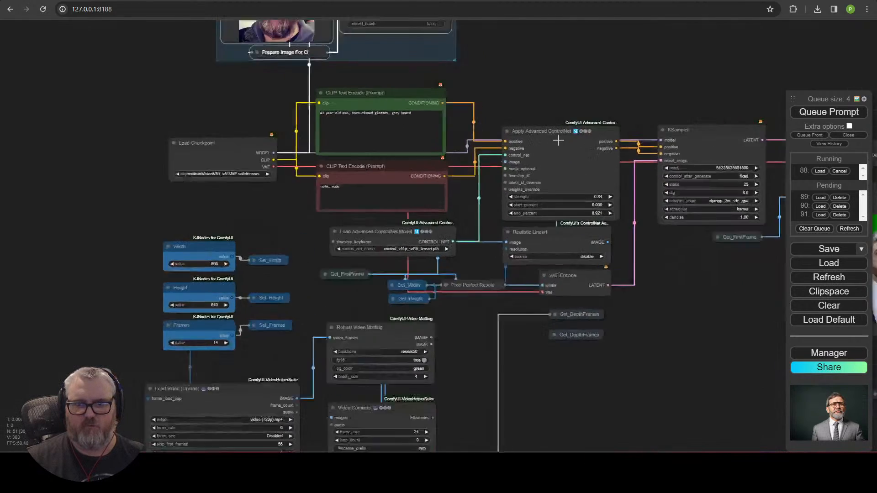
{"action": "left_click_drag", "start_coordinate": [260, 422], "coordinate": [278, 278]}
{"action": "scroll", "coordinate": [278, 280], "scroll_direction": "down", "scroll_amount": 3}
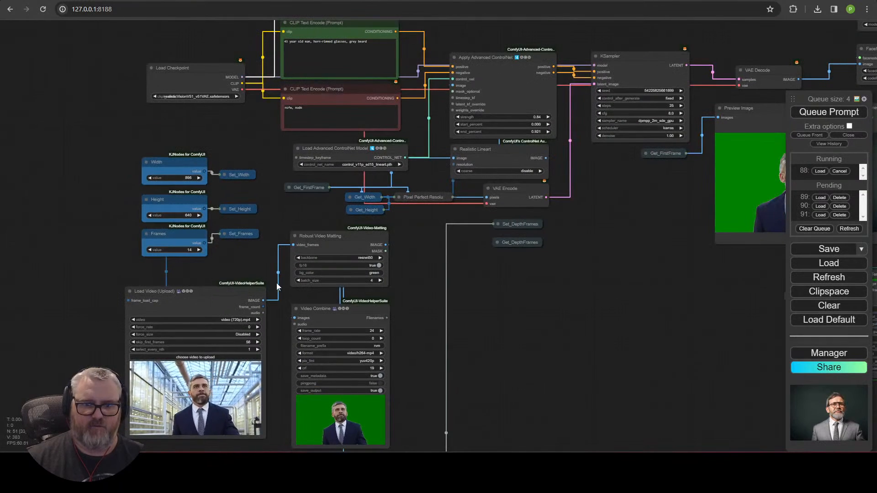
{"action": "left_click_drag", "start_coordinate": [235, 257], "coordinate": [241, 246]}
{"action": "left_click_drag", "start_coordinate": [189, 76], "coordinate": [148, 119]}
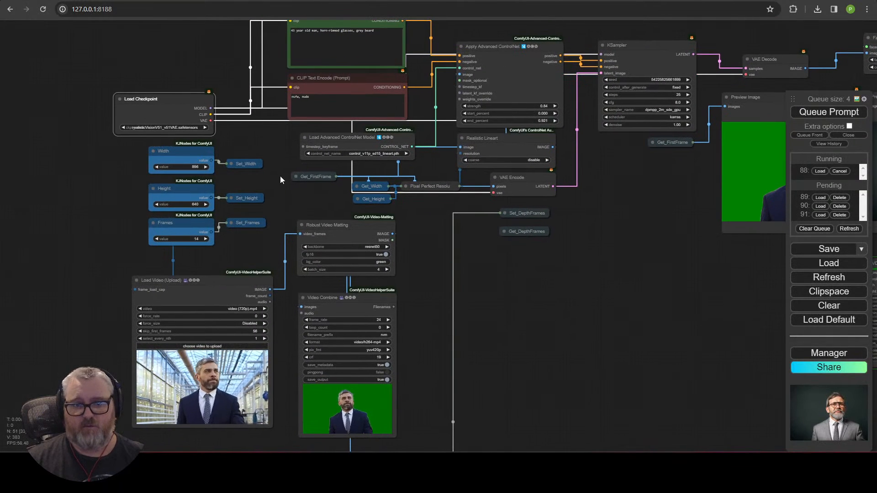
Step: Find the Get_DepthFrames node beside Set_DepthFrames, expanding and re-collapsing it
{"action": "left_click_drag", "start_coordinate": [280, 176], "coordinate": [252, 259]}
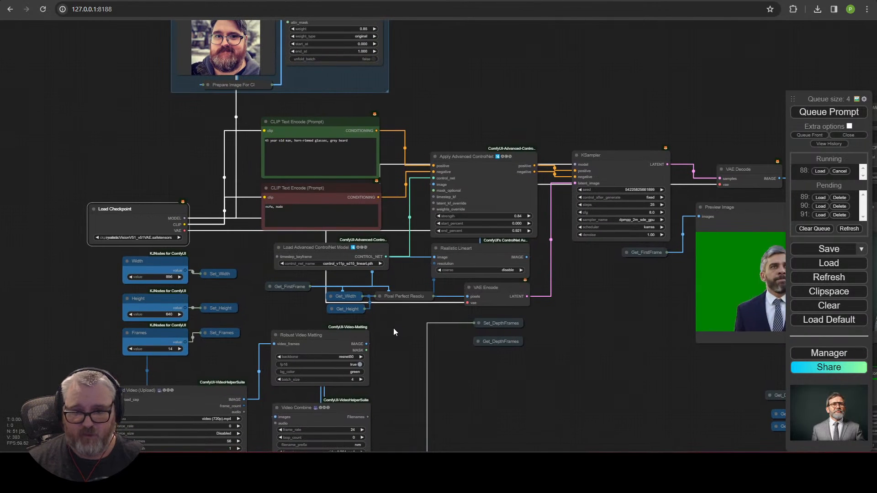
{"action": "scroll", "coordinate": [384, 332], "scroll_direction": "up", "scroll_amount": 2}
{"action": "left_click_drag", "start_coordinate": [321, 326], "coordinate": [245, 312]}
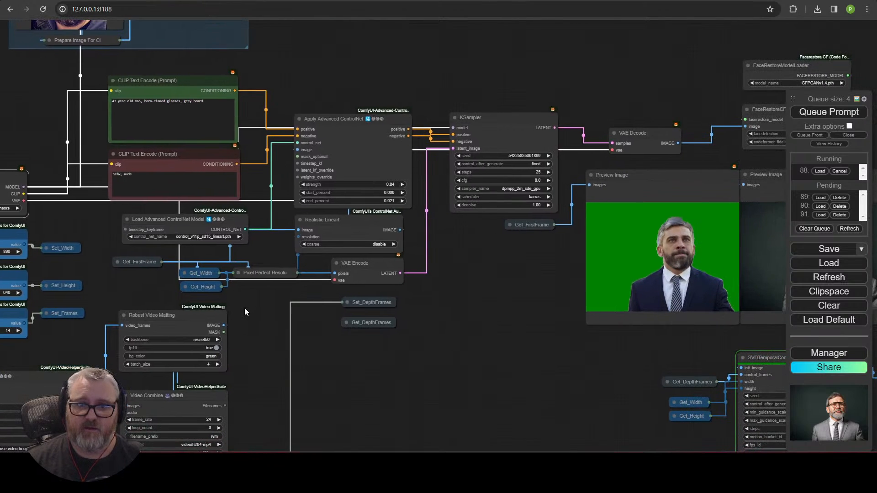
{"action": "scroll", "coordinate": [303, 309], "scroll_direction": "down", "scroll_amount": 3}
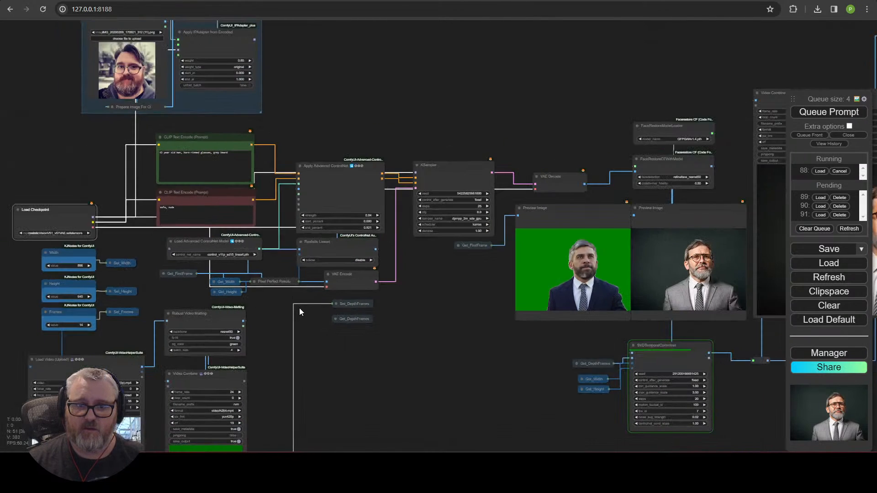
{"action": "left_click_drag", "start_coordinate": [300, 308], "coordinate": [344, 134]}
{"action": "scroll", "coordinate": [395, 182], "scroll_direction": "up", "scroll_amount": 4}
{"action": "scroll", "coordinate": [396, 186], "scroll_direction": "up", "scroll_amount": 1}
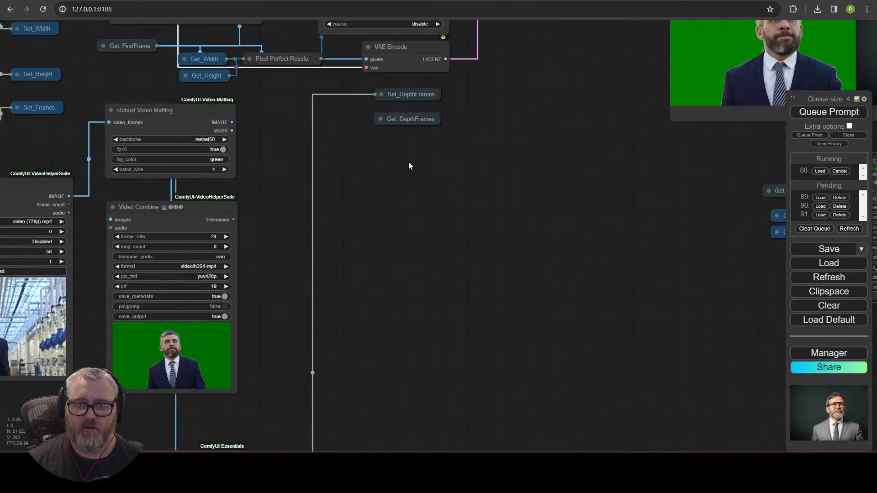
{"action": "left_click", "coordinate": [408, 119]}
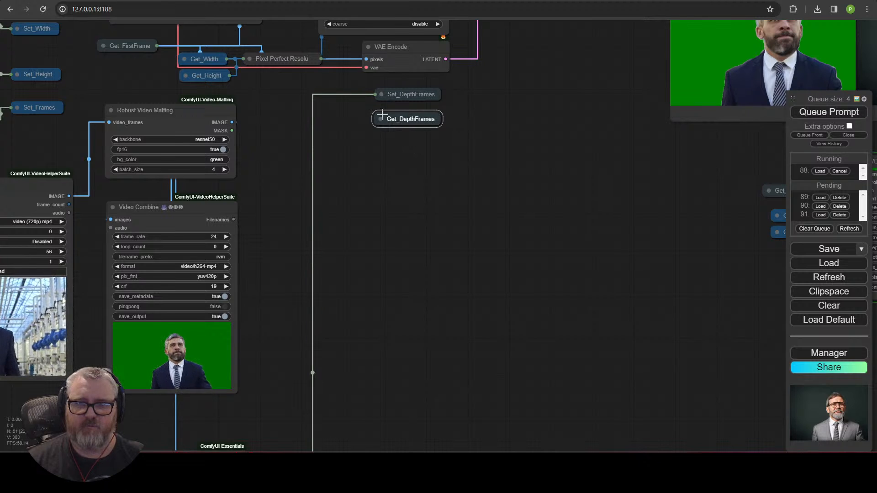
{"action": "left_click", "coordinate": [382, 118]}
{"action": "left_click", "coordinate": [382, 118]}
Step: Look over the KSampler, face previews and generated video previews
{"action": "scroll", "coordinate": [458, 133], "scroll_direction": "down", "scroll_amount": 2}
{"action": "left_click_drag", "start_coordinate": [458, 133], "coordinate": [366, 299]}
{"action": "scroll", "coordinate": [319, 434], "scroll_direction": "up", "scroll_amount": 1}
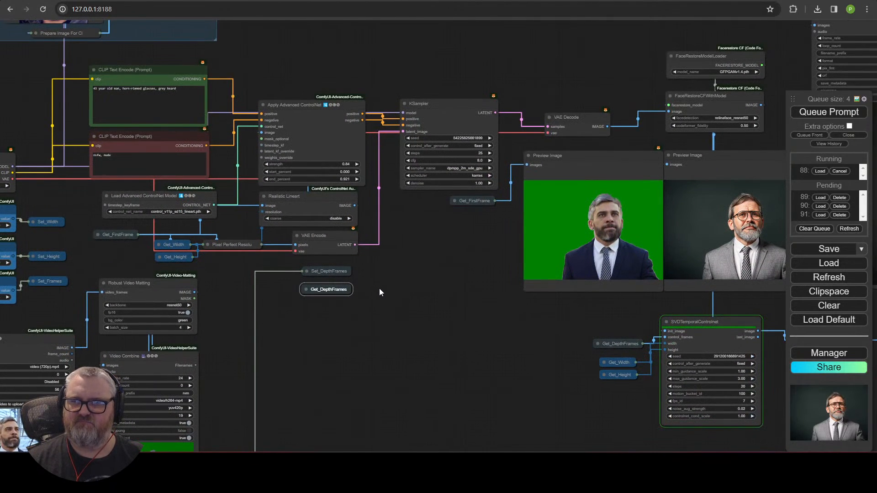
{"action": "left_click_drag", "start_coordinate": [416, 324], "coordinate": [347, 341]}
{"action": "scroll", "coordinate": [347, 345], "scroll_direction": "up", "scroll_amount": 4}
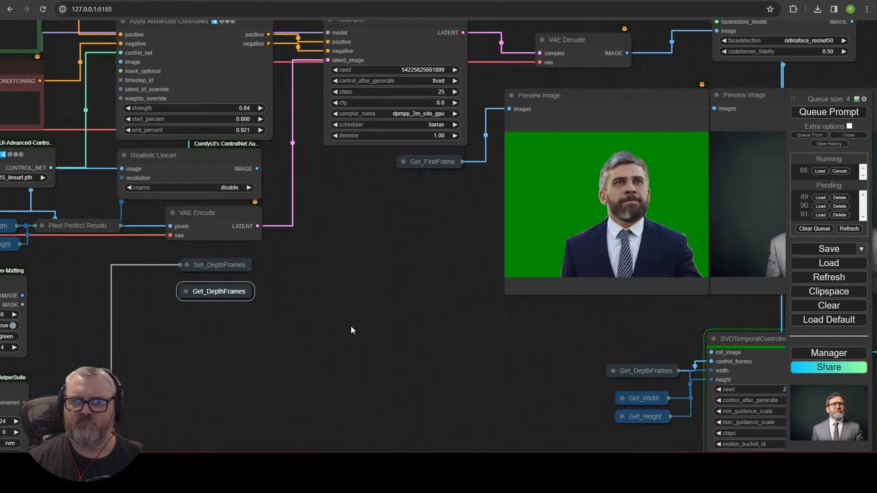
{"action": "left_click_drag", "start_coordinate": [358, 285], "coordinate": [307, 374]}
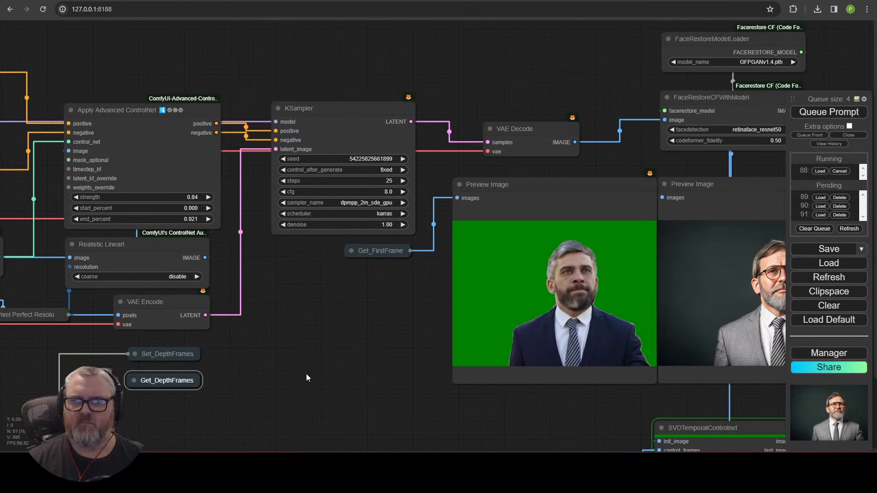
{"action": "left_click_drag", "start_coordinate": [554, 77], "coordinate": [257, 169]}
Step: Place Get_DepthFrames beside SVDTemporalControlnet's control_frames input
{"action": "scroll", "coordinate": [256, 169], "scroll_direction": "down", "scroll_amount": 4}
{"action": "left_click_drag", "start_coordinate": [153, 444], "coordinate": [200, 242]}
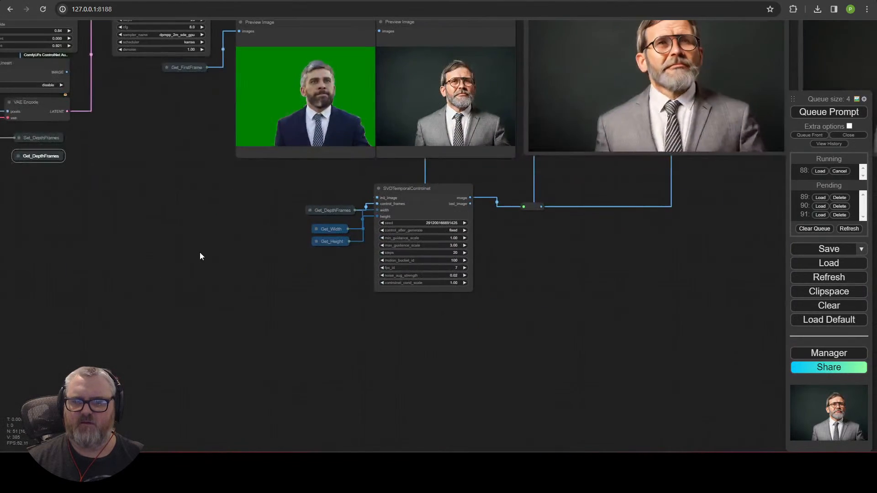
{"action": "scroll", "coordinate": [230, 254], "scroll_direction": "up", "scroll_amount": 7}
{"action": "mouse_move", "coordinate": [440, 163]}
{"action": "left_mouse_down"}
{"action": "mouse_move", "coordinate": [402, 148]}
{"action": "mouse_move", "coordinate": [432, 153]}
{"action": "left_mouse_up"}
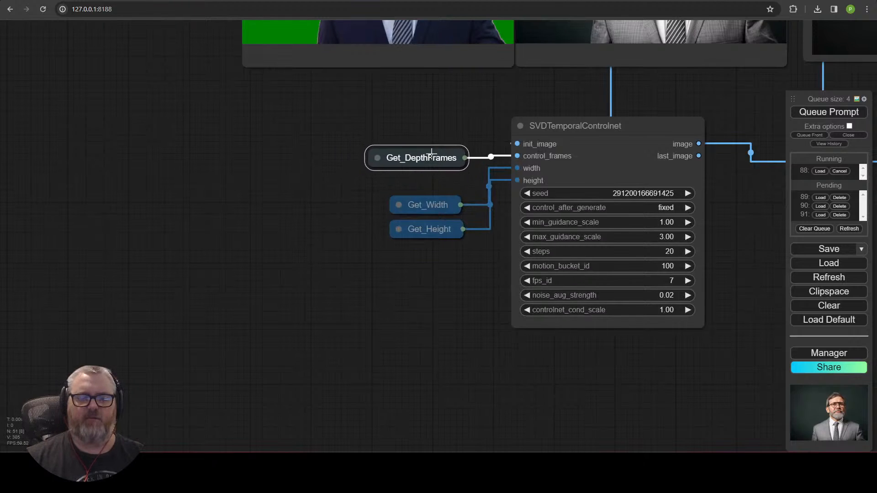
{"action": "scroll", "coordinate": [248, 249], "scroll_direction": "down", "scroll_amount": 5}
{"action": "left_click_drag", "start_coordinate": [184, 226], "coordinate": [435, 250]}
{"action": "scroll", "coordinate": [307, 256], "scroll_direction": "up", "scroll_amount": 5}
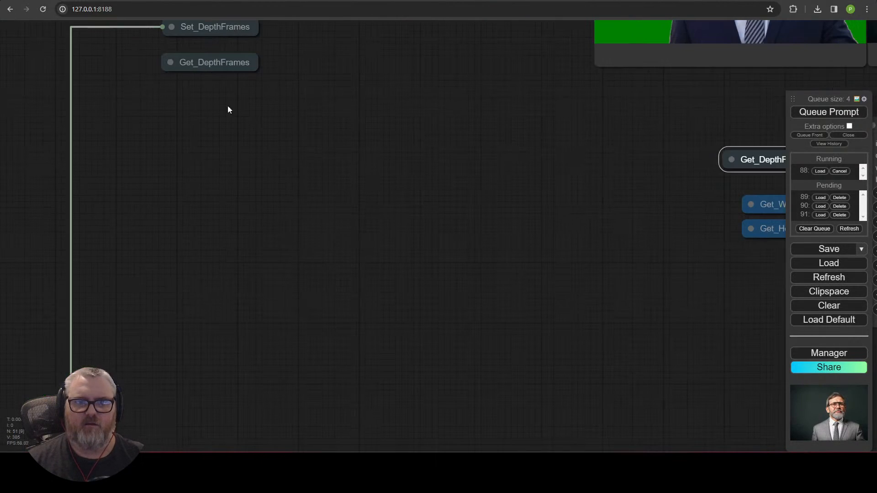
Step: Add a Video Combine node wired from Get_DepthFrames' IMAGE output, placed beneath it
{"action": "left_click", "coordinate": [168, 60]}
{"action": "left_click_drag", "start_coordinate": [369, 133], "coordinate": [368, 124]}
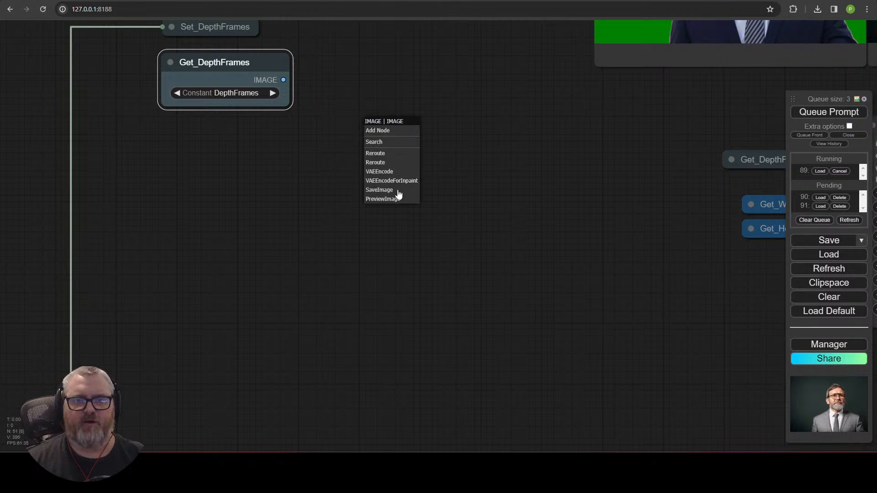
{"action": "left_click", "coordinate": [392, 145]}
{"action": "type", "text": "video"}
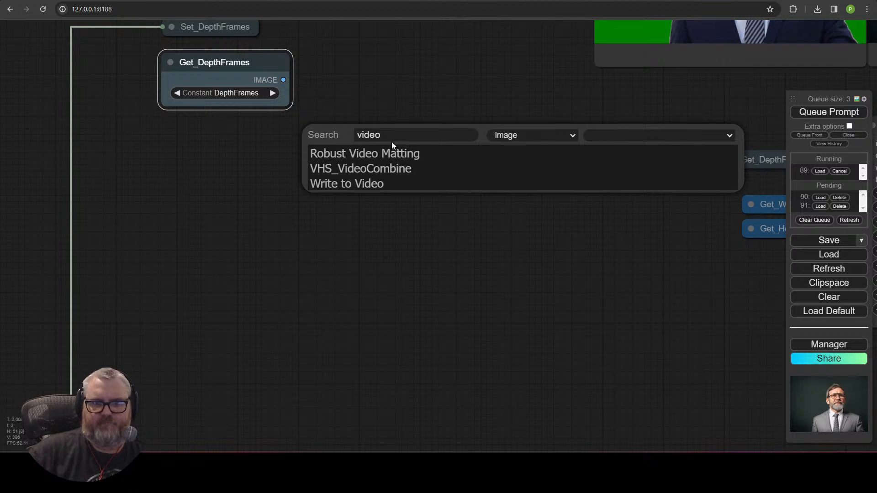
{"action": "left_click", "coordinate": [382, 169]}
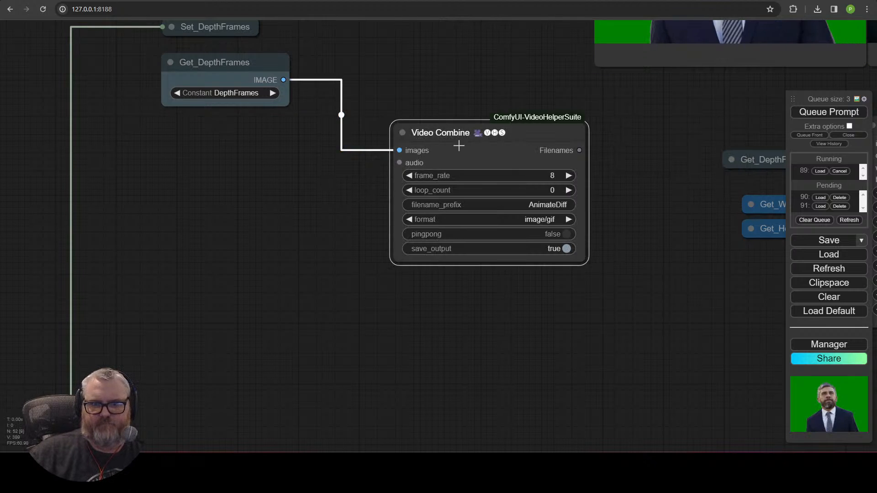
{"action": "left_click_drag", "start_coordinate": [458, 144], "coordinate": [248, 158]}
Step: Set the Video Combine filename_prefix to depth and format to video/h264-mp4
{"action": "left_click", "coordinate": [318, 201]}
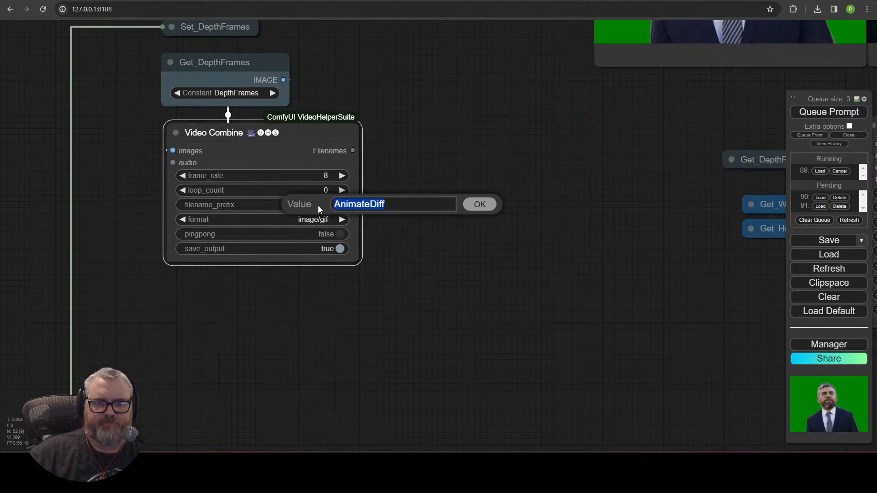
{"action": "type", "text": "depth"}
{"action": "key", "text": "Return"}
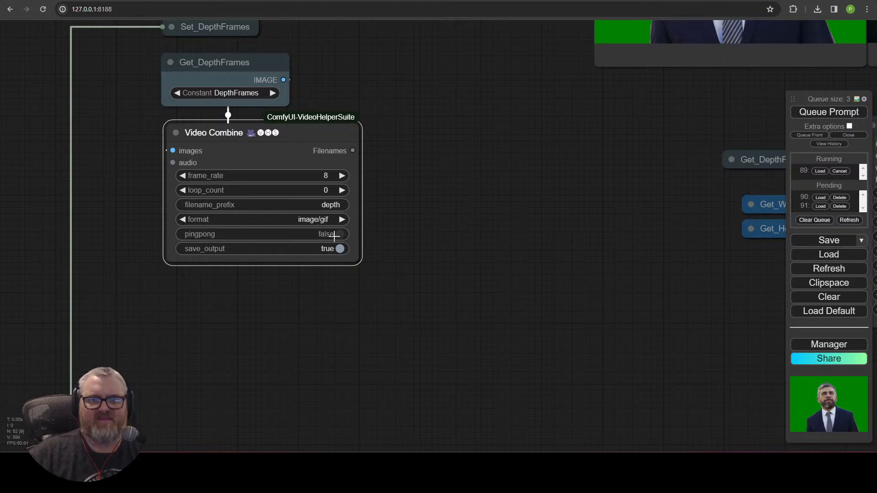
{"action": "left_click", "coordinate": [325, 220]}
{"action": "left_click", "coordinate": [340, 272]}
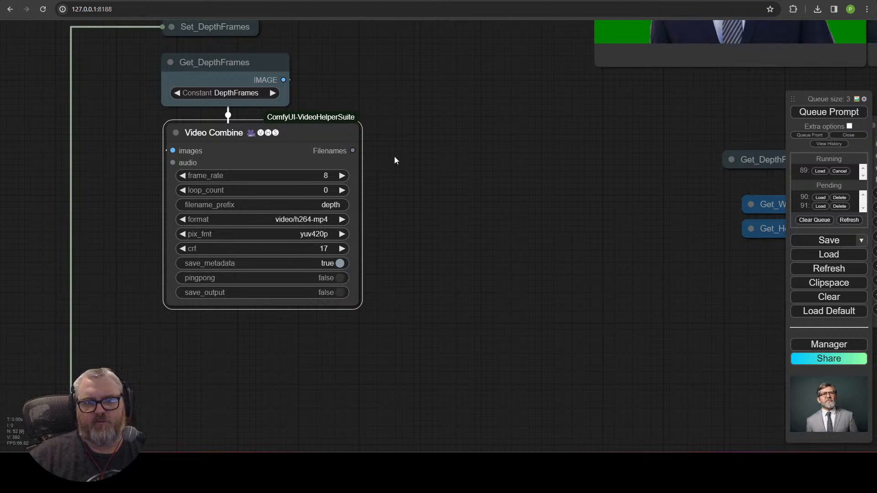
Step: Zoom out and centre on the SVD section to review the finished face clip previews
{"action": "scroll", "coordinate": [418, 190], "scroll_direction": "down", "scroll_amount": 6}
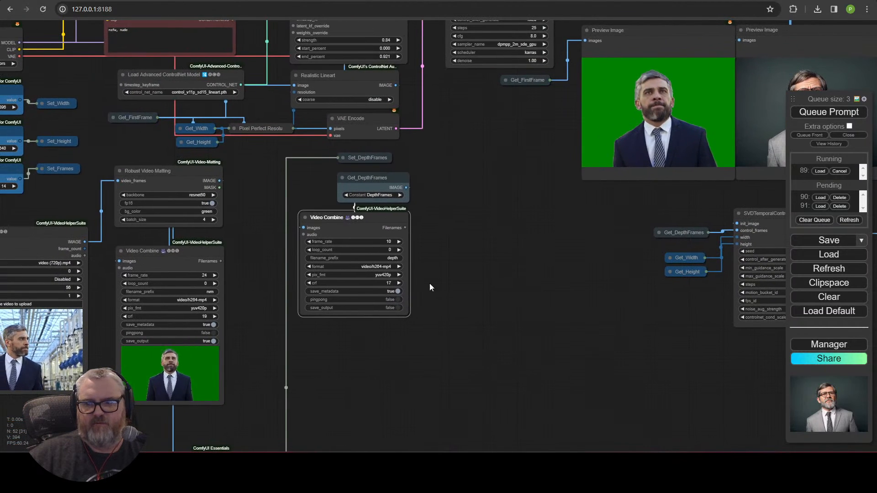
{"action": "scroll", "coordinate": [548, 282], "scroll_direction": "down", "scroll_amount": 3}
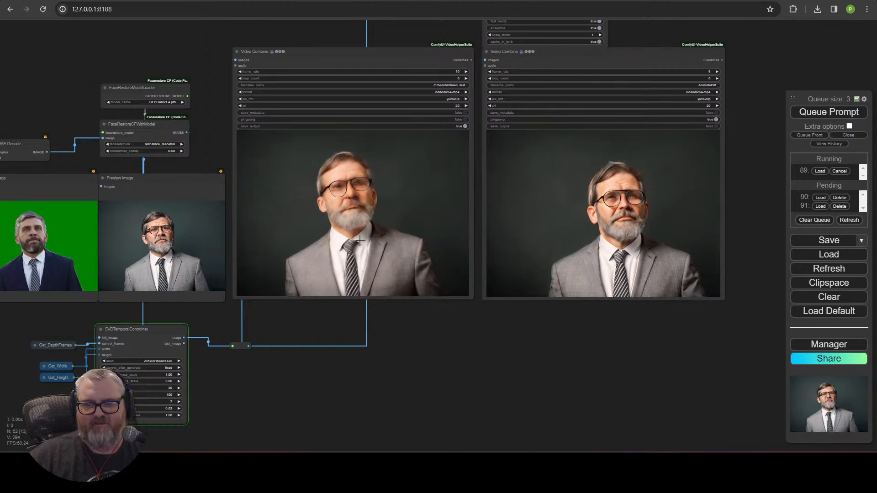
{"action": "scroll", "coordinate": [361, 283], "scroll_direction": "down", "scroll_amount": 4}
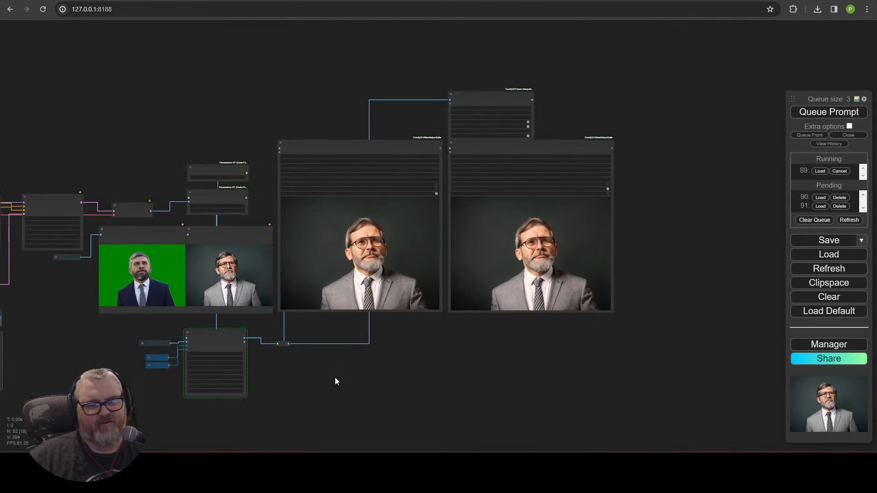
{"action": "left_click_drag", "start_coordinate": [335, 382], "coordinate": [533, 286]}
{"action": "scroll", "coordinate": [502, 281], "scroll_direction": "up", "scroll_amount": 5}
{"action": "scroll", "coordinate": [518, 263], "scroll_direction": "down", "scroll_amount": 4}
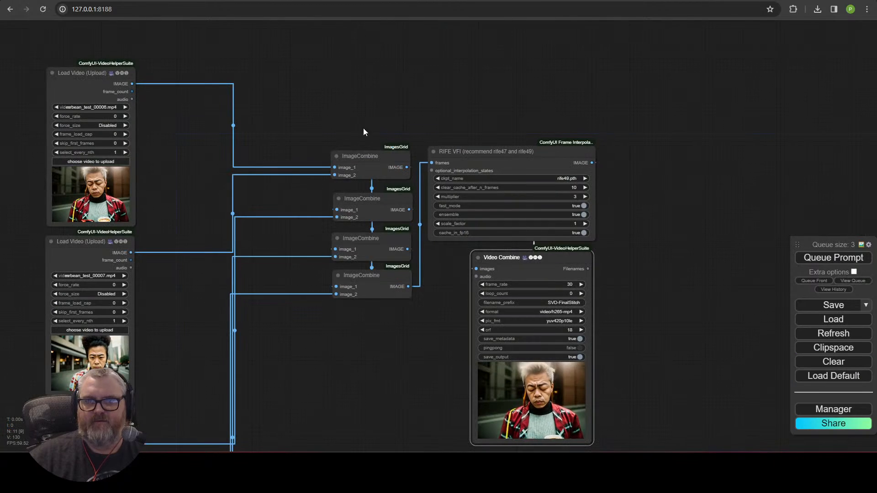
Step: Zoom into the SVD-FinalStitch preview, then pan to the face workflow's Load Video nodes
{"action": "scroll", "coordinate": [607, 375], "scroll_direction": "up", "scroll_amount": 3}
{"action": "left_click_drag", "start_coordinate": [607, 373], "coordinate": [675, 261]}
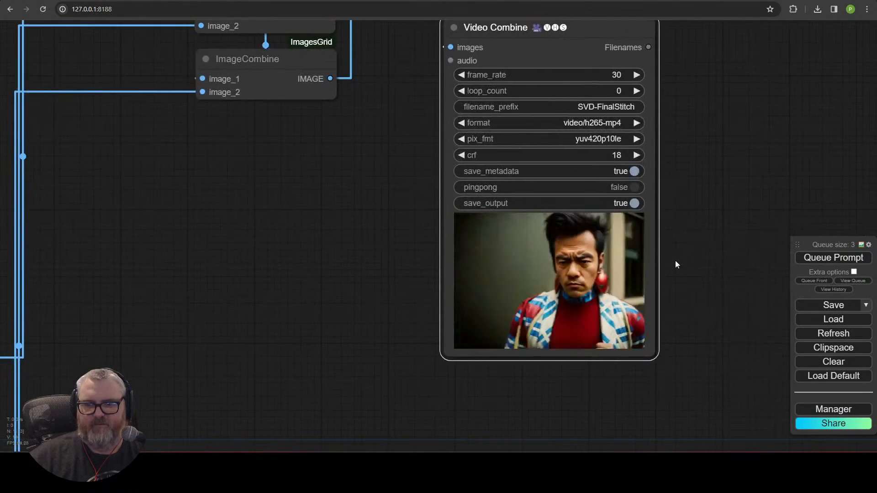
{"action": "scroll", "coordinate": [676, 261], "scroll_direction": "up", "scroll_amount": 5}
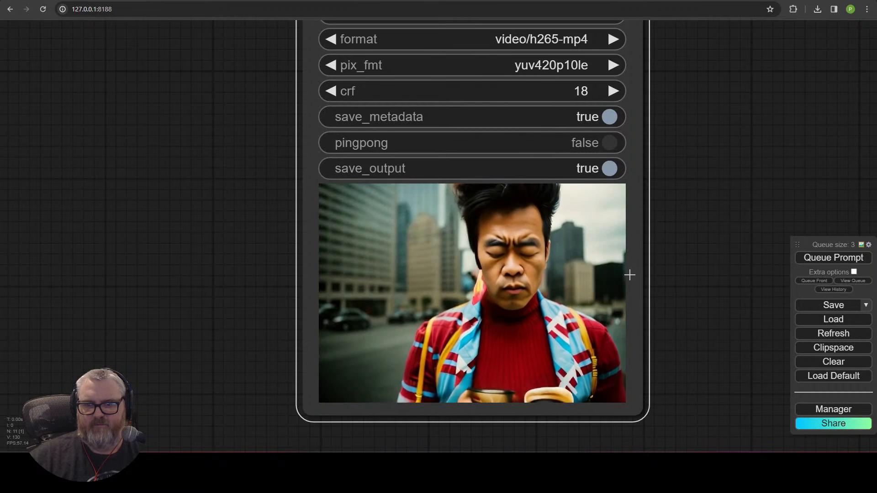
{"action": "scroll", "coordinate": [365, 318], "scroll_direction": "down", "scroll_amount": 10}
{"action": "left_click_drag", "start_coordinate": [352, 312], "coordinate": [495, 314]}
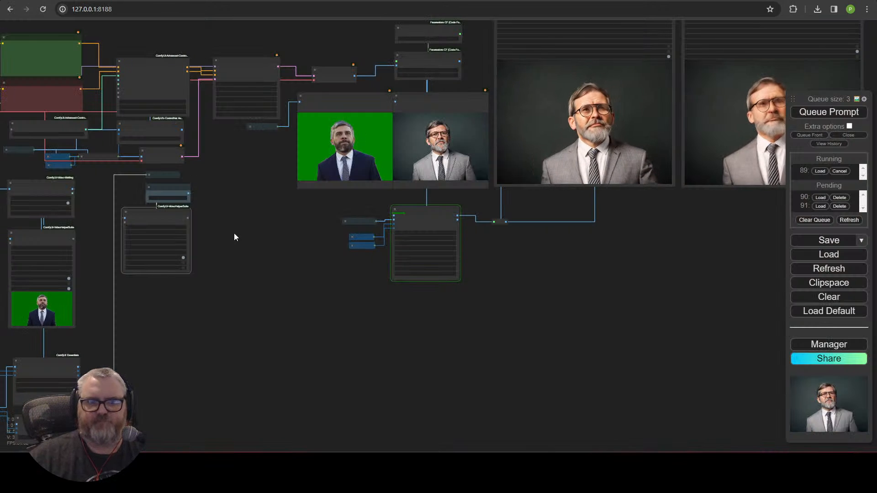
{"action": "left_click_drag", "start_coordinate": [234, 236], "coordinate": [317, 311]}
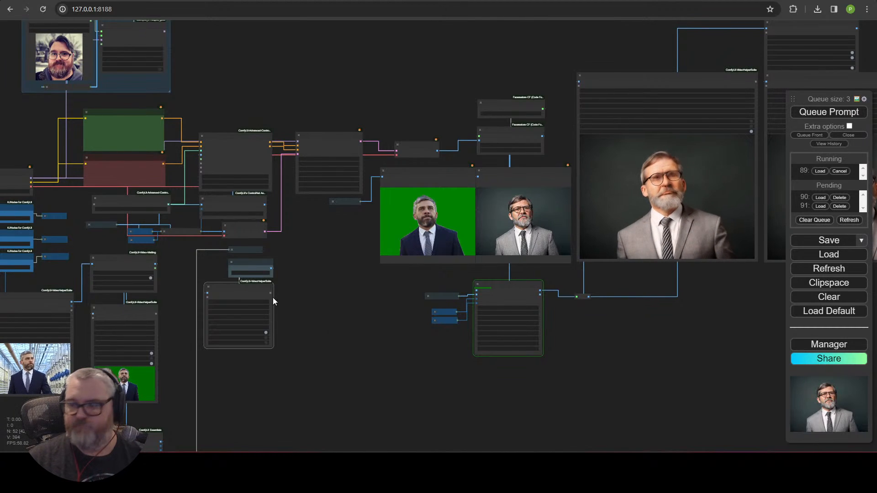
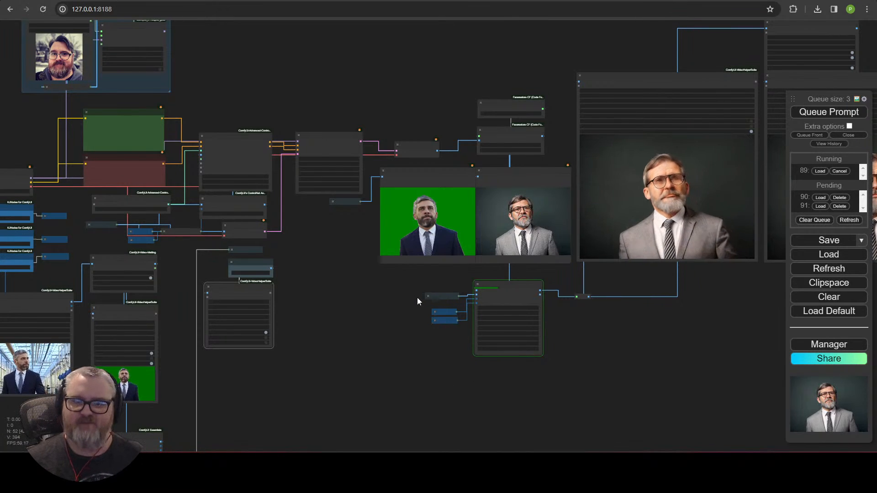
Step: Box-select the Image Resize, Image Crop, Pixel Perfect Resolution and Zoe Depth Map nodes and wrap them in a new group
{"action": "scroll", "coordinate": [434, 349], "scroll_direction": "up", "scroll_amount": 4}
{"action": "left_click_drag", "start_coordinate": [403, 335], "coordinate": [733, 246]}
{"action": "left_click_drag", "start_coordinate": [393, 350], "coordinate": [530, 194]}
{"action": "left_click_drag", "start_coordinate": [517, 362], "coordinate": [549, 382]}
{"action": "scroll", "coordinate": [515, 289], "scroll_direction": "up", "scroll_amount": 5}
{"action": "scroll", "coordinate": [549, 382], "scroll_direction": "down", "scroll_amount": 6}
{"action": "left_click_drag", "start_coordinate": [578, 337], "coordinate": [580, 244]}
{"action": "scroll", "coordinate": [553, 339], "scroll_direction": "up", "scroll_amount": 5}
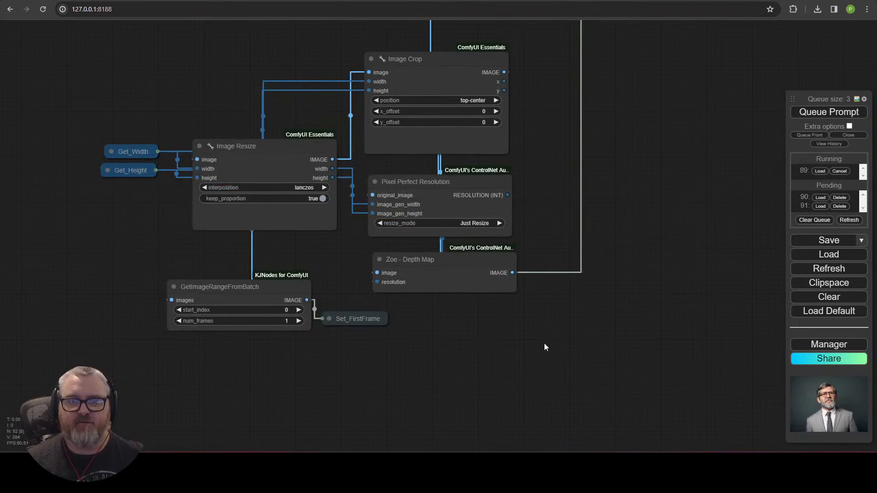
{"action": "left_click_drag", "start_coordinate": [552, 372], "coordinate": [64, 34]}
{"action": "right_click", "coordinate": [475, 314]}
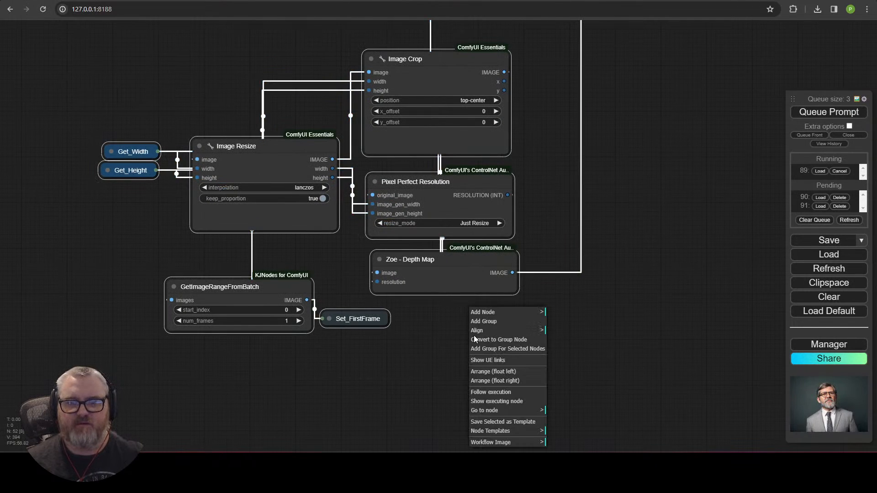
{"action": "left_click", "coordinate": [488, 352]}
Step: Title the new group 'Crop / Resize'
{"action": "left_click_drag", "start_coordinate": [559, 243], "coordinate": [616, 388]}
{"action": "right_click", "coordinate": [381, 182]}
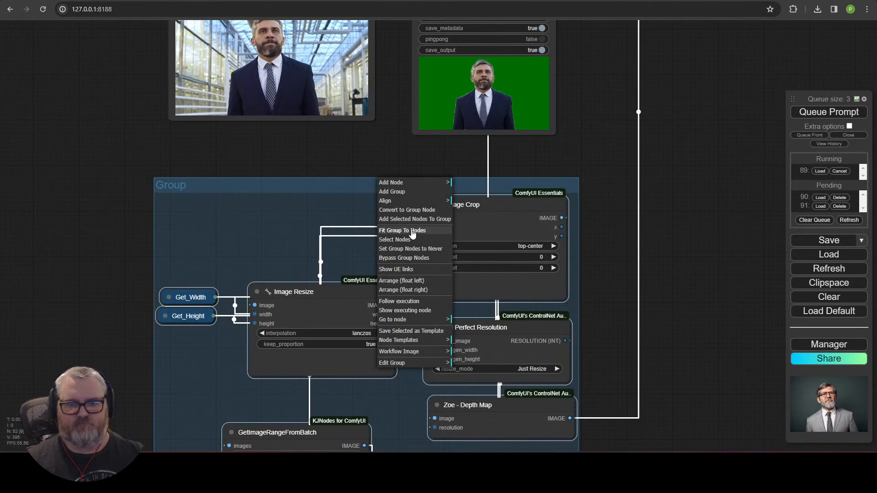
{"action": "left_click", "coordinate": [417, 364]}
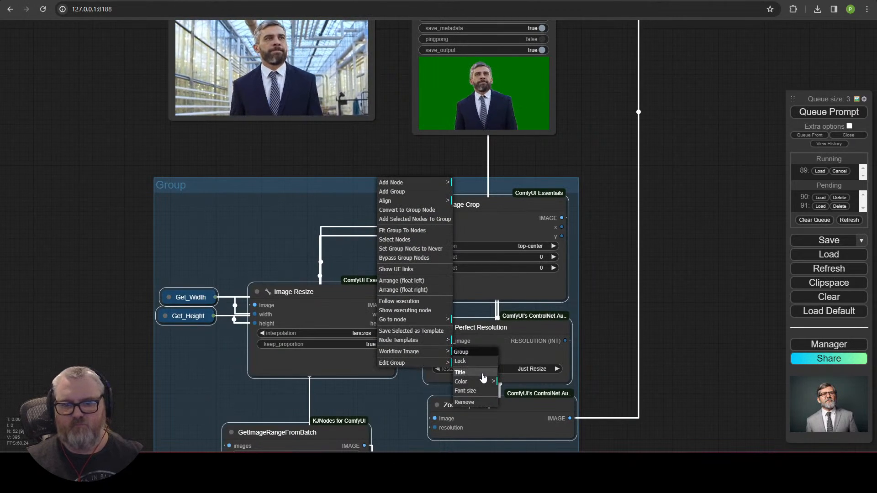
{"action": "left_click", "coordinate": [476, 372]}
{"action": "type", "text": "Crop / "}
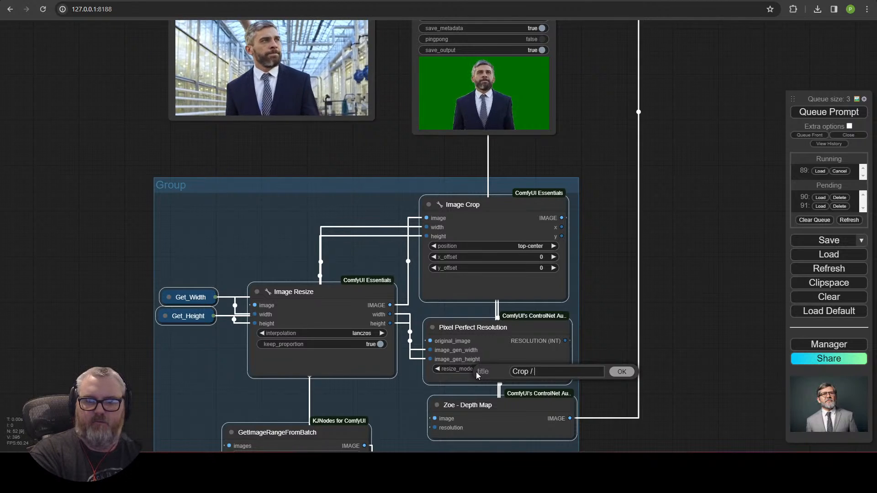
{"action": "type", "text": "Resize"}
{"action": "key", "text": "Return"}
Step: Move the Set_DepthFrames node into the group beside Zoe - Depth Map
{"action": "scroll", "coordinate": [373, 284], "scroll_direction": "down", "scroll_amount": 5}
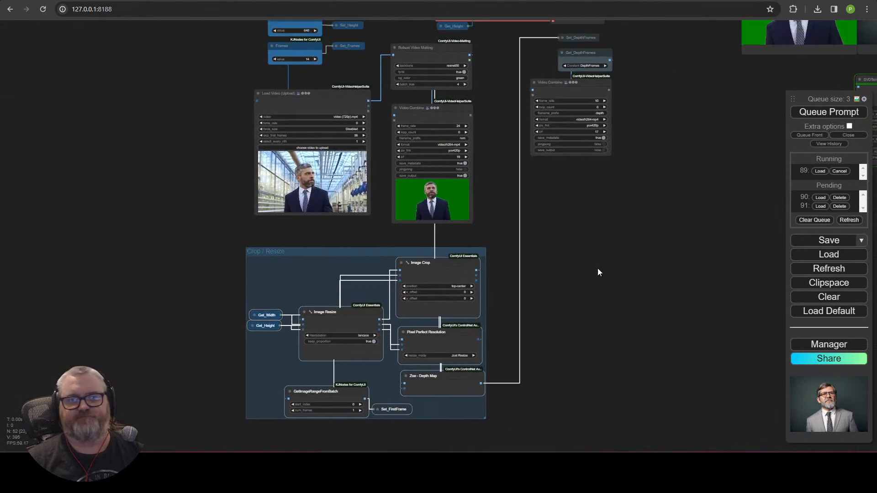
{"action": "left_click_drag", "start_coordinate": [598, 269], "coordinate": [559, 404]}
{"action": "left_click", "coordinate": [561, 342]}
{"action": "left_click_drag", "start_coordinate": [561, 342], "coordinate": [525, 361]}
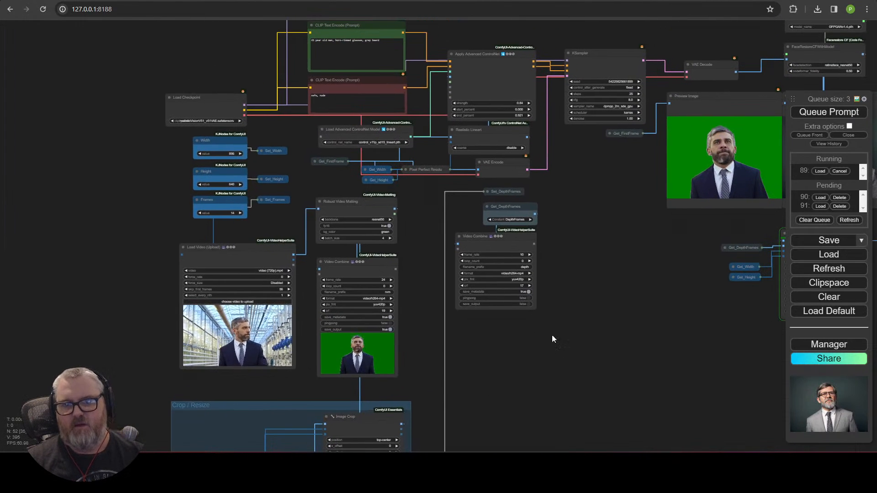
{"action": "left_click_drag", "start_coordinate": [530, 327], "coordinate": [563, 185]}
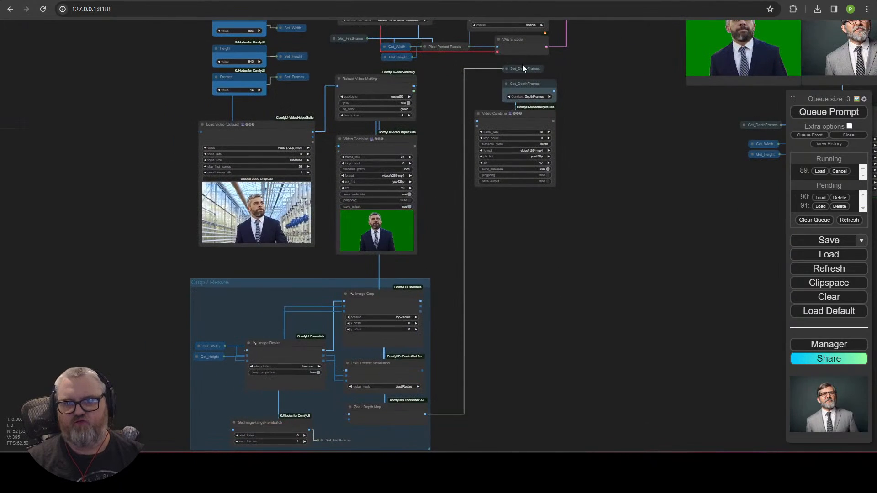
{"action": "left_click_drag", "start_coordinate": [522, 69], "coordinate": [400, 437]}
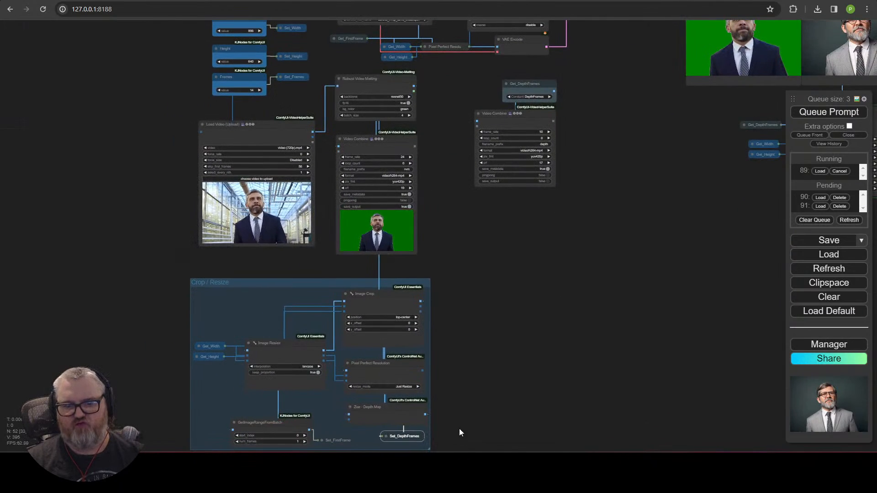
Step: Shift the Crop / Resize group to the right below the upper video nodes
{"action": "scroll", "coordinate": [470, 420], "scroll_direction": "up", "scroll_amount": 4}
{"action": "left_click_drag", "start_coordinate": [487, 412], "coordinate": [524, 303]}
{"action": "scroll", "coordinate": [516, 269], "scroll_direction": "down", "scroll_amount": 2}
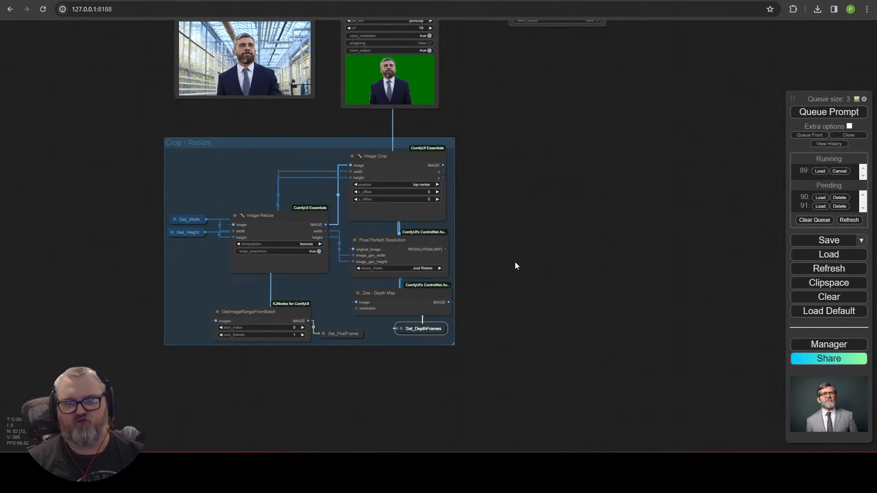
{"action": "scroll", "coordinate": [479, 418], "scroll_direction": "down", "scroll_amount": 1}
{"action": "left_click_drag", "start_coordinate": [512, 257], "coordinate": [475, 432]}
{"action": "left_click_drag", "start_coordinate": [303, 361], "coordinate": [432, 361]}
{"action": "left_click_drag", "start_coordinate": [491, 304], "coordinate": [528, 283]}
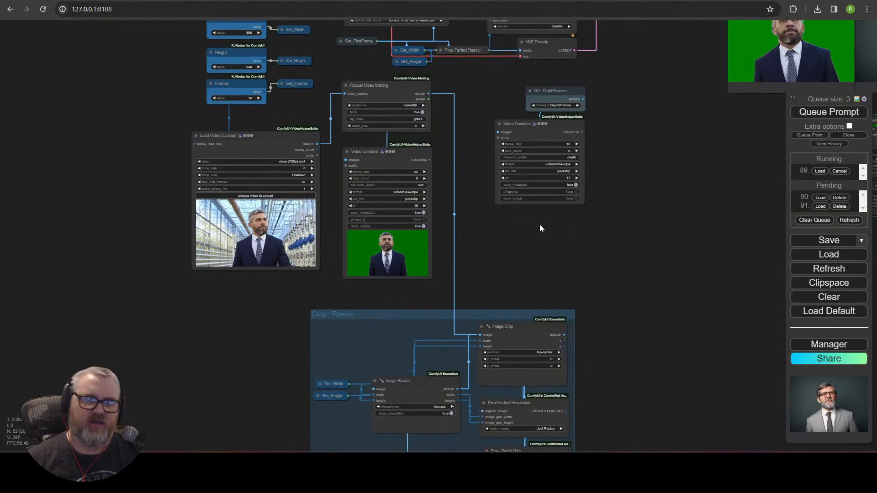
Step: Add a SetNode named InputFrames
{"action": "double_click", "coordinate": [636, 249]}
{"action": "type", "text": "set"}
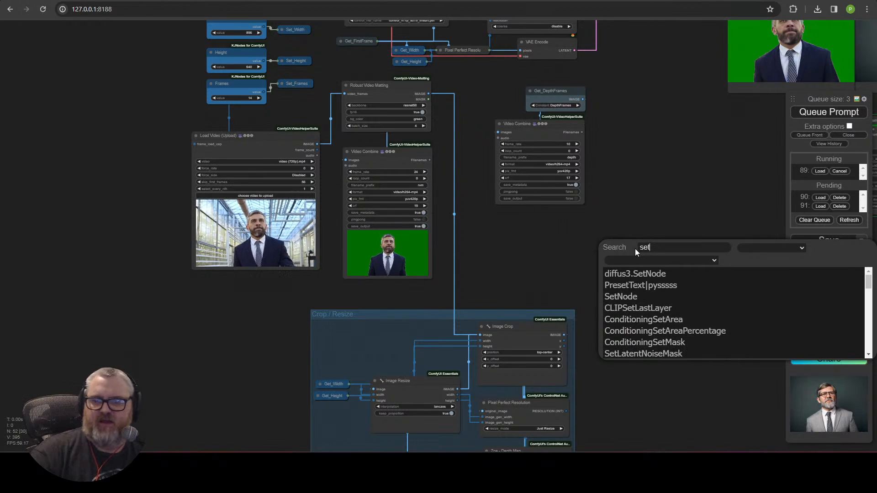
{"action": "left_click", "coordinate": [639, 297]}
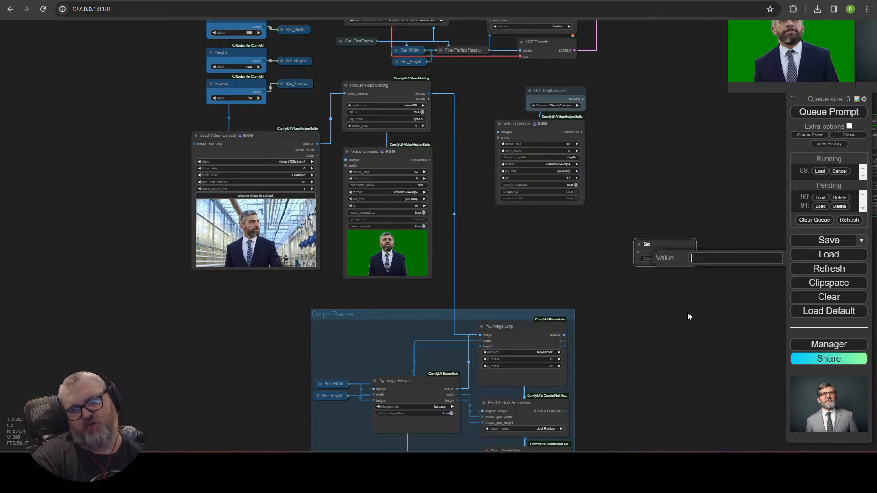
{"action": "type", "text": "InputFrames"}
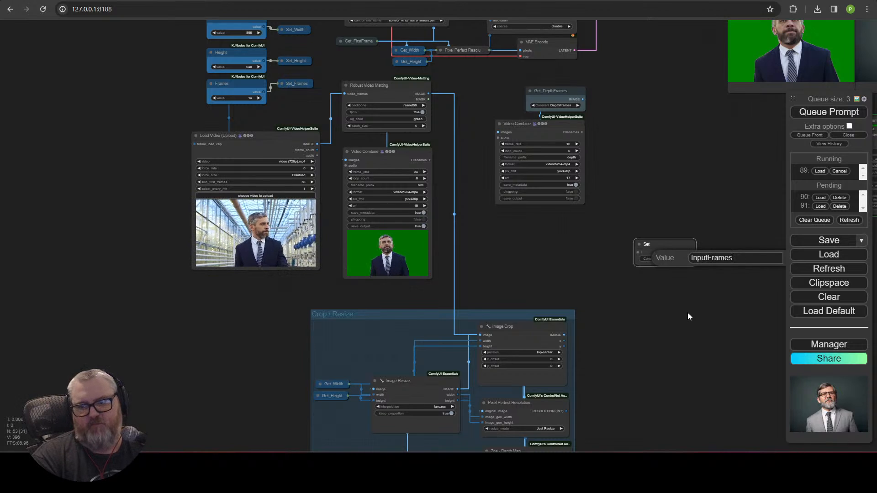
{"action": "key", "text": "Return"}
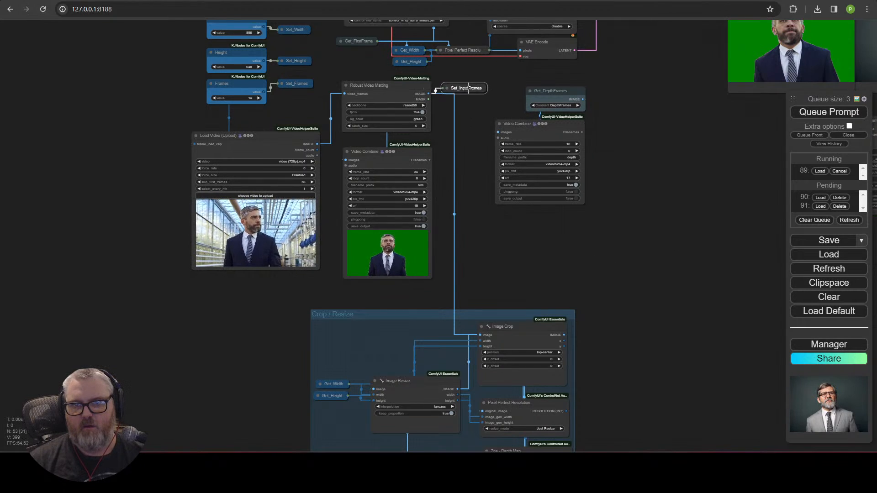
Step: Add a GetNode reading InputFrames and place it in Crop / Resize by Image Crop
{"action": "double_click", "coordinate": [494, 291]}
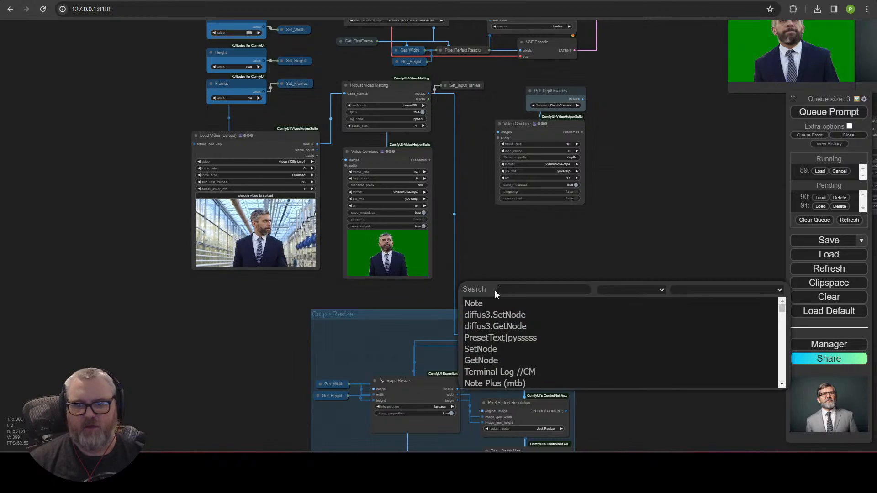
{"action": "left_click", "coordinate": [505, 360]}
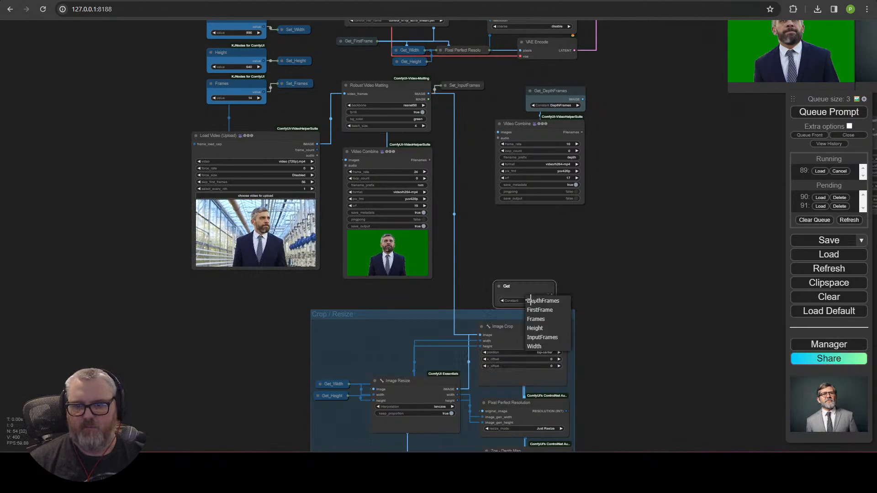
{"action": "left_click", "coordinate": [553, 340]}
{"action": "left_click_drag", "start_coordinate": [522, 297], "coordinate": [401, 334]}
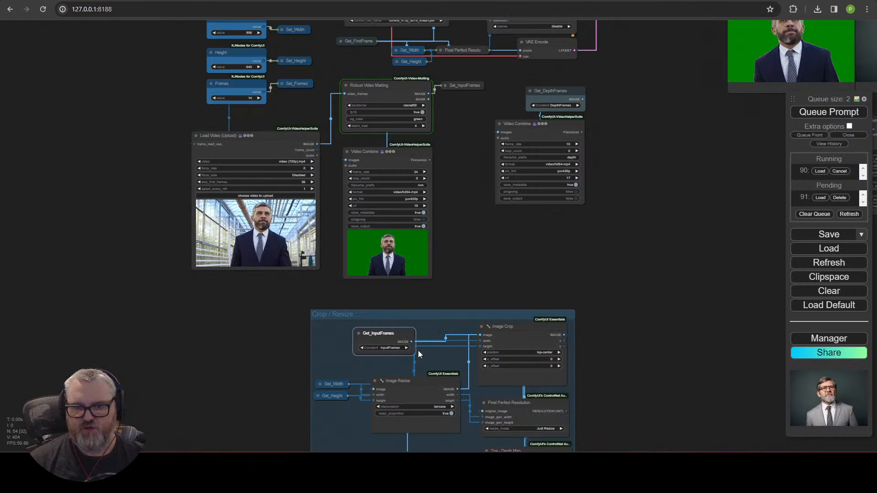
Step: Recolour the Get_InputFrames node, trying blue and pale blue before settling on cyan
{"action": "right_click", "coordinate": [379, 334]}
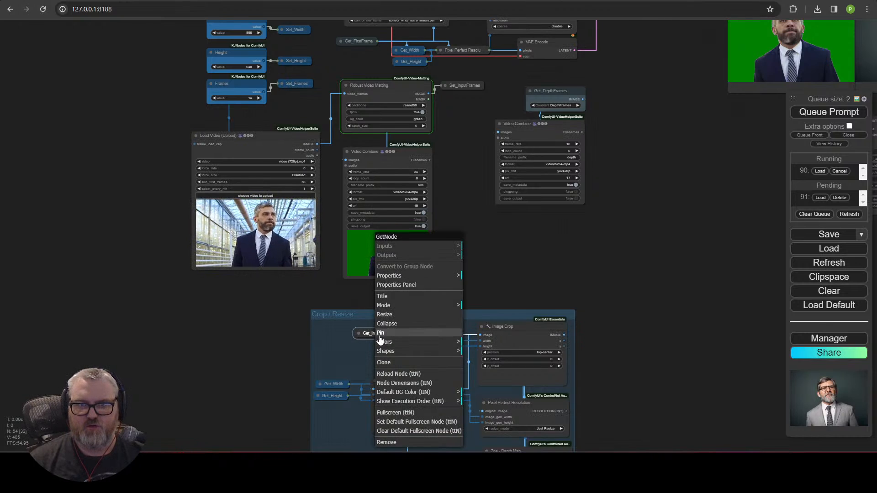
{"action": "left_click", "coordinate": [449, 88]}
{"action": "right_click", "coordinate": [387, 333]}
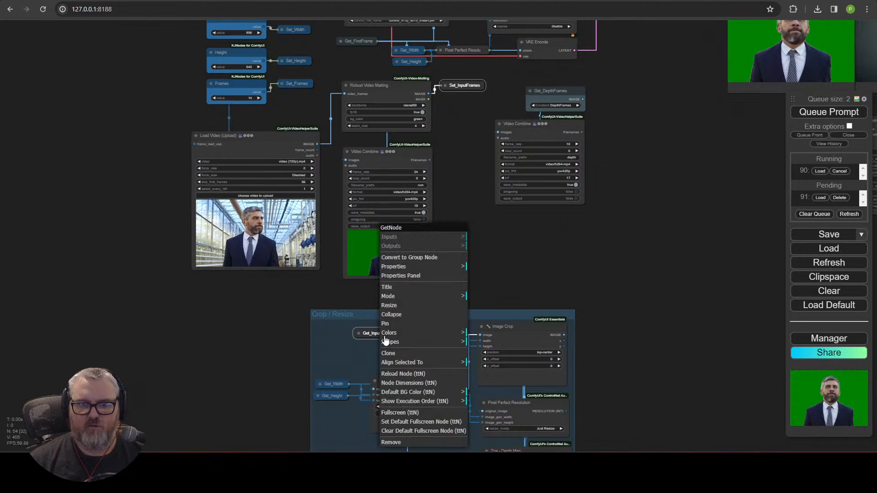
{"action": "left_click", "coordinate": [416, 337]}
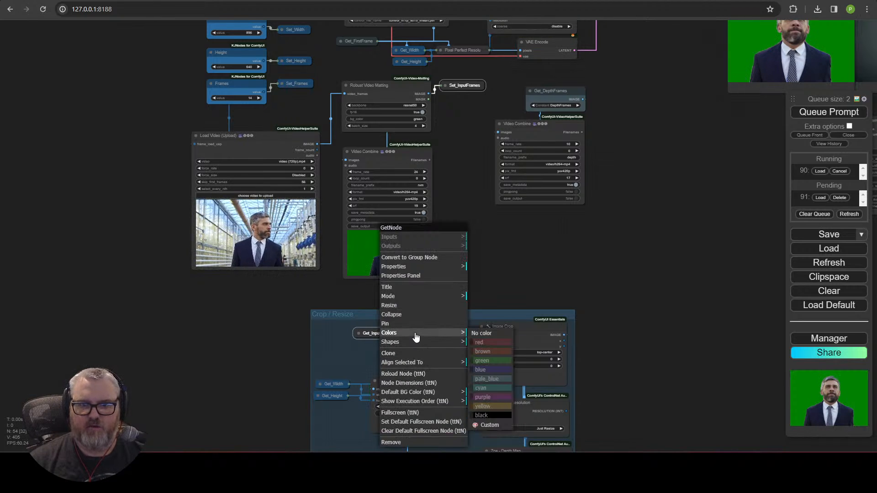
{"action": "left_click", "coordinate": [498, 370]}
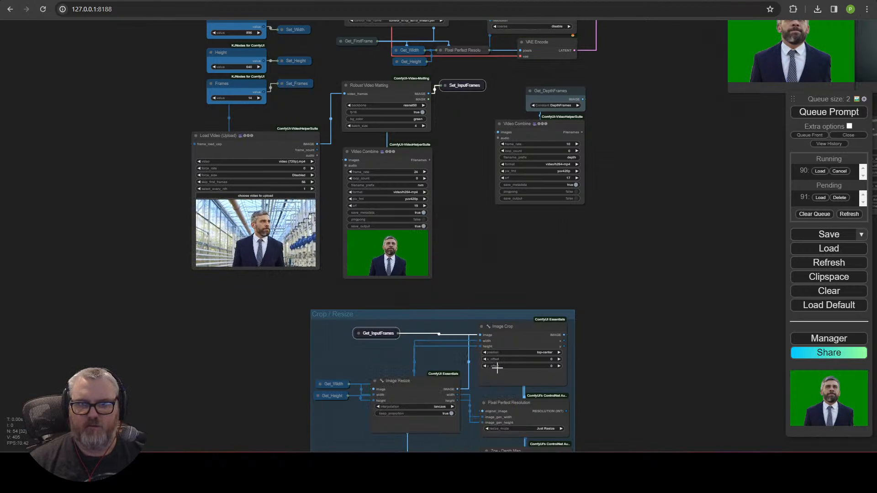
{"action": "right_click", "coordinate": [386, 334]}
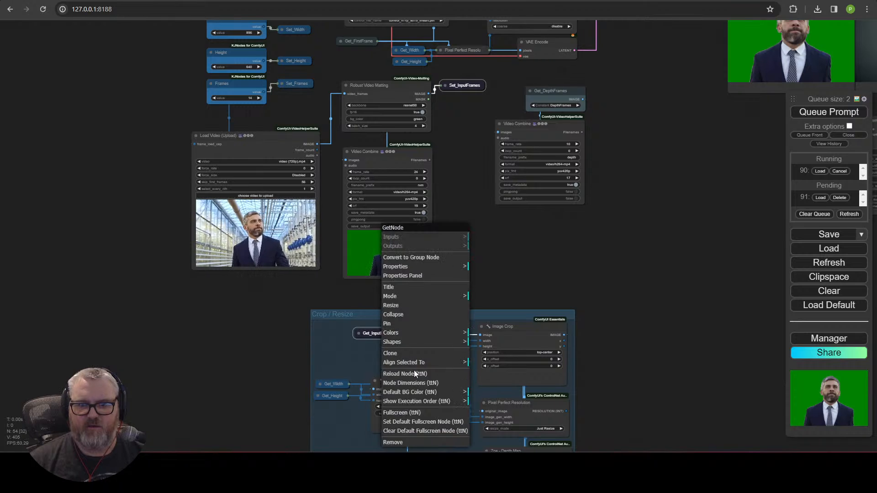
{"action": "left_click", "coordinate": [424, 336]}
{"action": "left_click", "coordinate": [502, 378]}
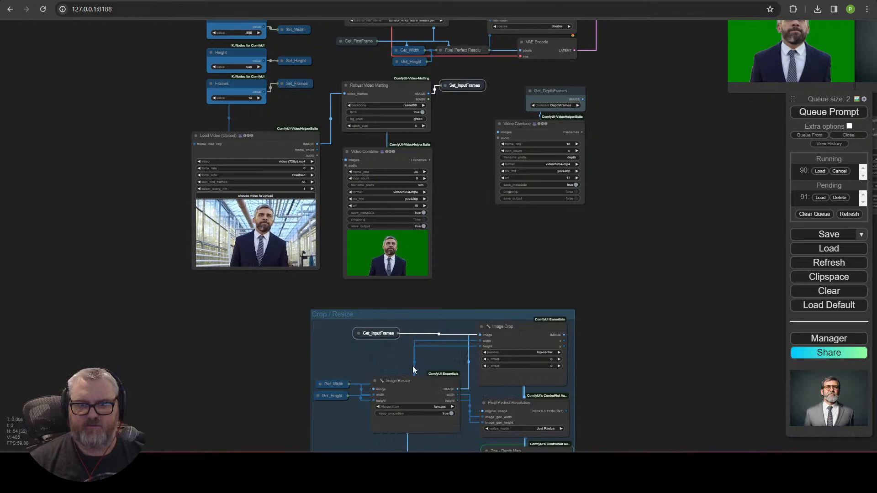
{"action": "right_click", "coordinate": [392, 336]}
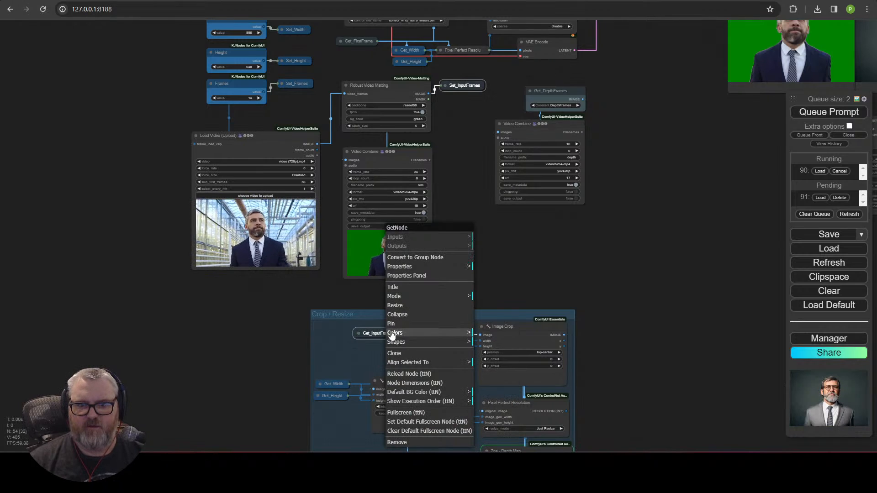
{"action": "left_click", "coordinate": [429, 338]}
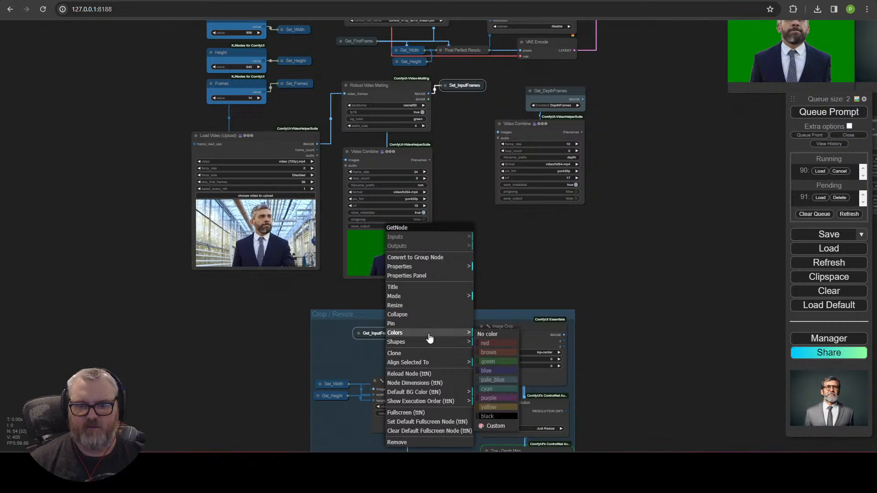
{"action": "left_click", "coordinate": [506, 389]}
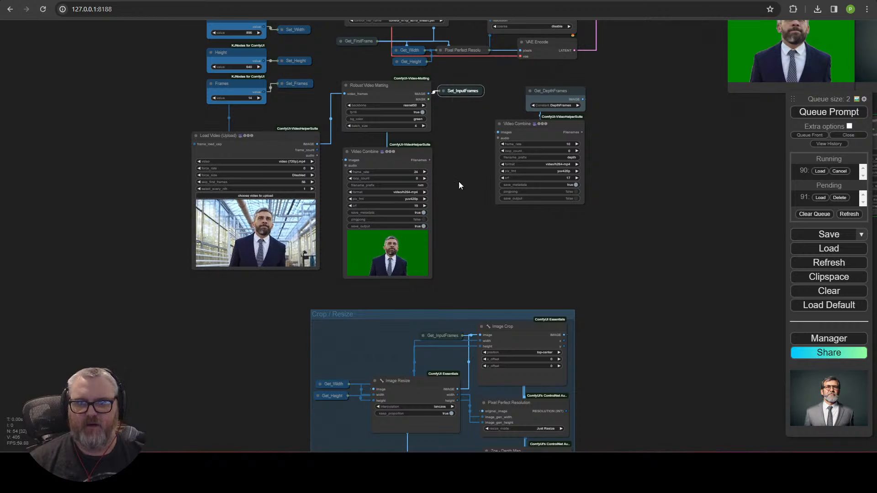
Step: Pan and zoom across the workflow to centre the Crop / Resize group and the input-video nodes
{"action": "scroll", "coordinate": [484, 347], "scroll_direction": "up", "scroll_amount": 10}
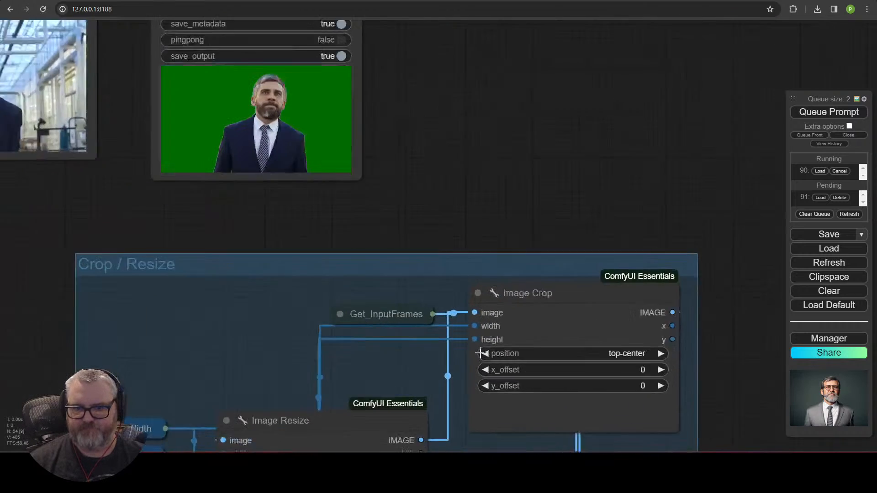
{"action": "left_click", "coordinate": [331, 314]}
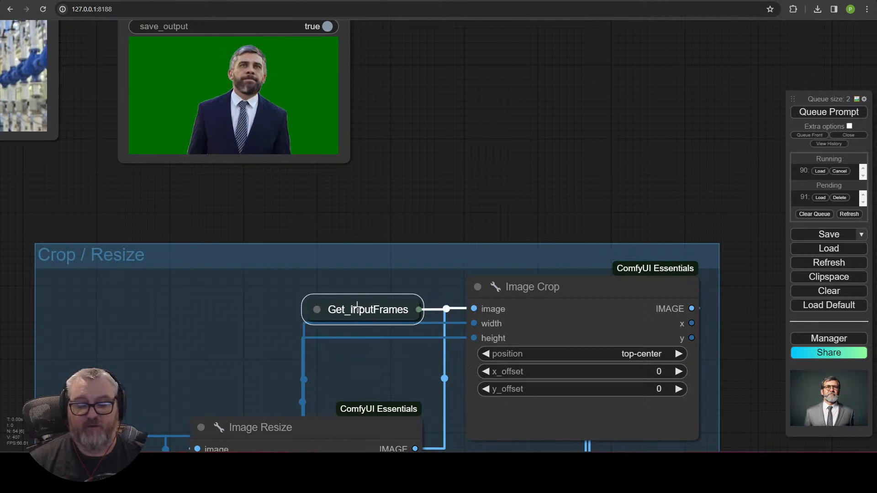
{"action": "left_click_drag", "start_coordinate": [513, 219], "coordinate": [388, 395]}
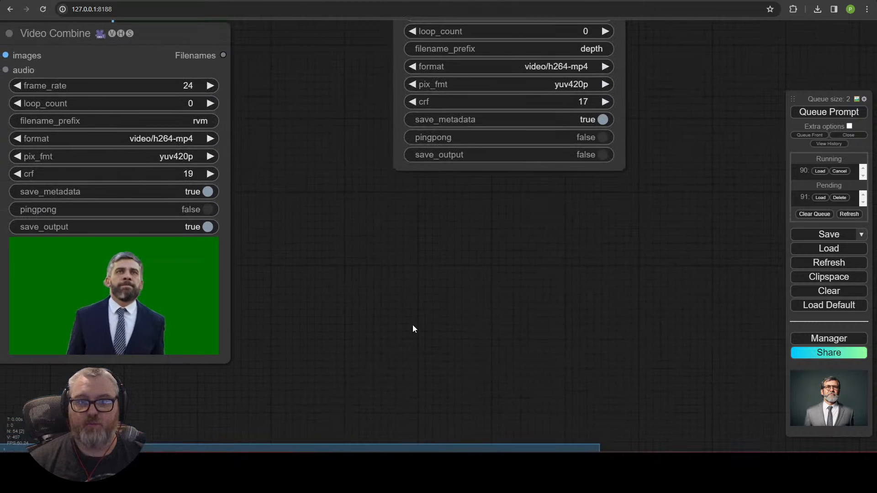
{"action": "scroll", "coordinate": [414, 329], "scroll_direction": "down", "scroll_amount": 4}
{"action": "left_click", "coordinate": [398, 93]}
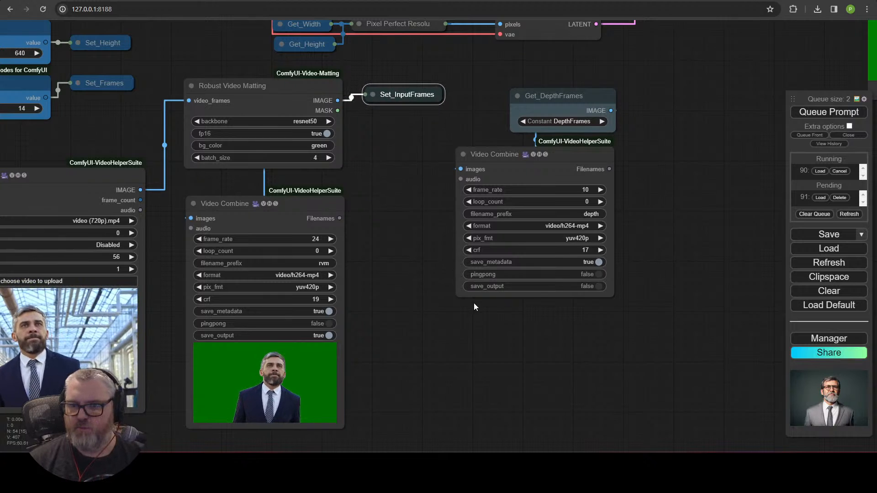
{"action": "scroll", "coordinate": [448, 336], "scroll_direction": "down", "scroll_amount": 4}
{"action": "scroll", "coordinate": [454, 380], "scroll_direction": "down", "scroll_amount": 3}
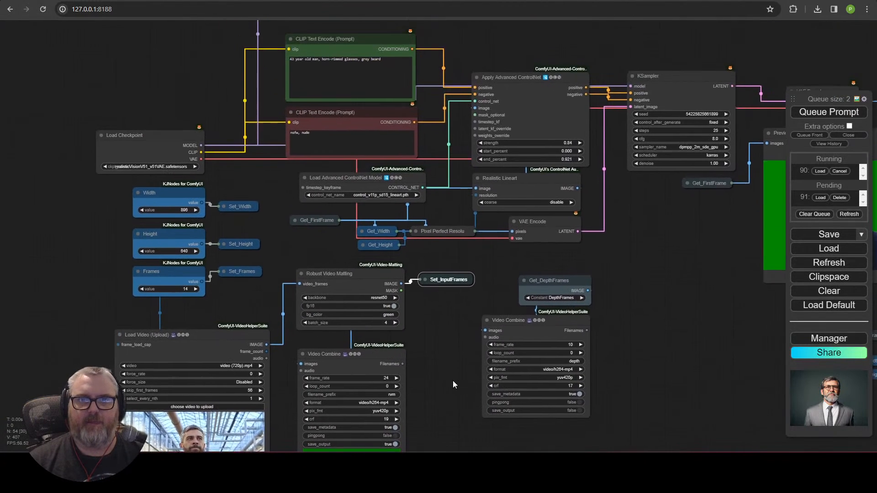
{"action": "scroll", "coordinate": [413, 293], "scroll_direction": "up", "scroll_amount": 2}
{"action": "scroll", "coordinate": [419, 305], "scroll_direction": "down", "scroll_amount": 2}
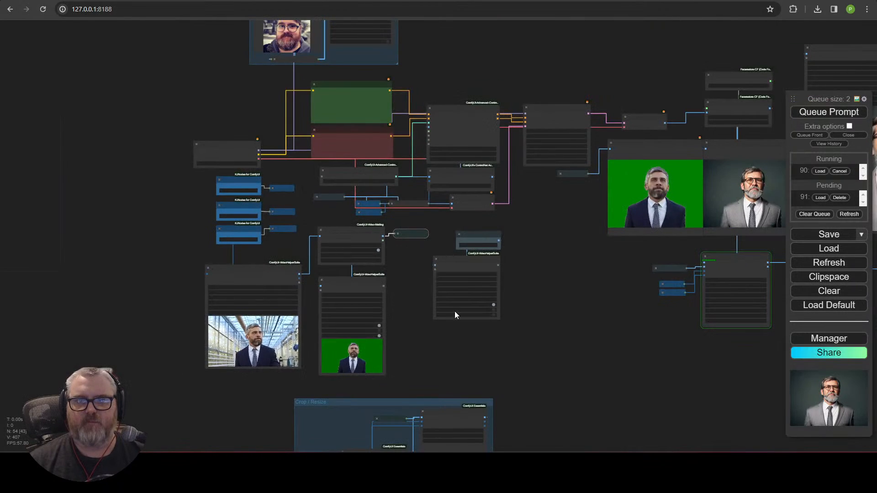
{"action": "left_click_drag", "start_coordinate": [661, 345], "coordinate": [447, 352]}
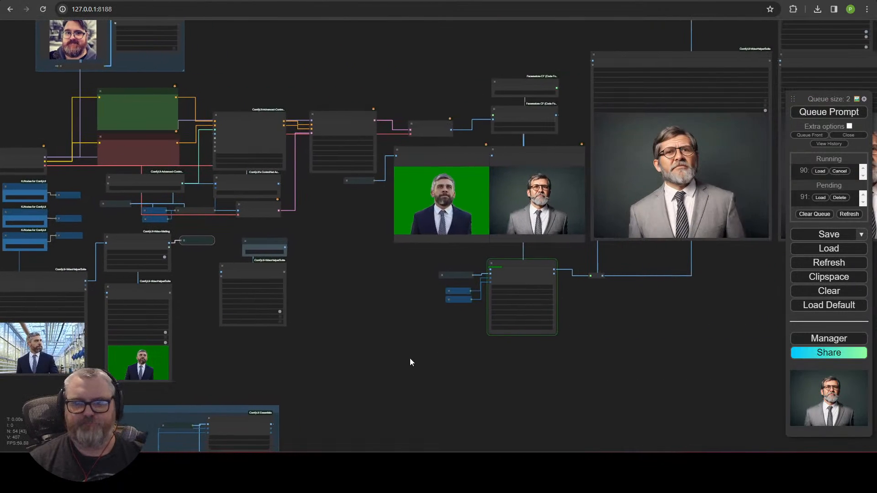
{"action": "left_click_drag", "start_coordinate": [376, 356], "coordinate": [500, 264]}
{"action": "left_click_drag", "start_coordinate": [402, 297], "coordinate": [453, 207]}
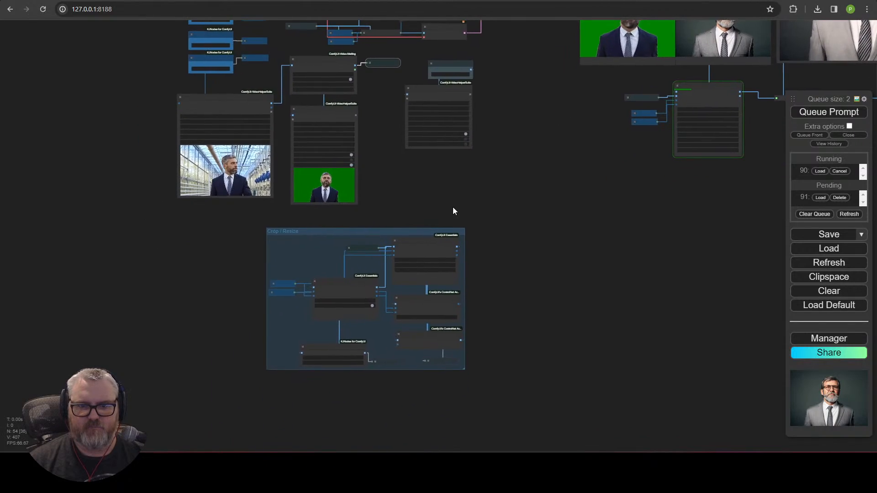
{"action": "scroll", "coordinate": [475, 297], "scroll_direction": "up", "scroll_amount": 5}
{"action": "left_click_drag", "start_coordinate": [310, 202], "coordinate": [487, 89]}
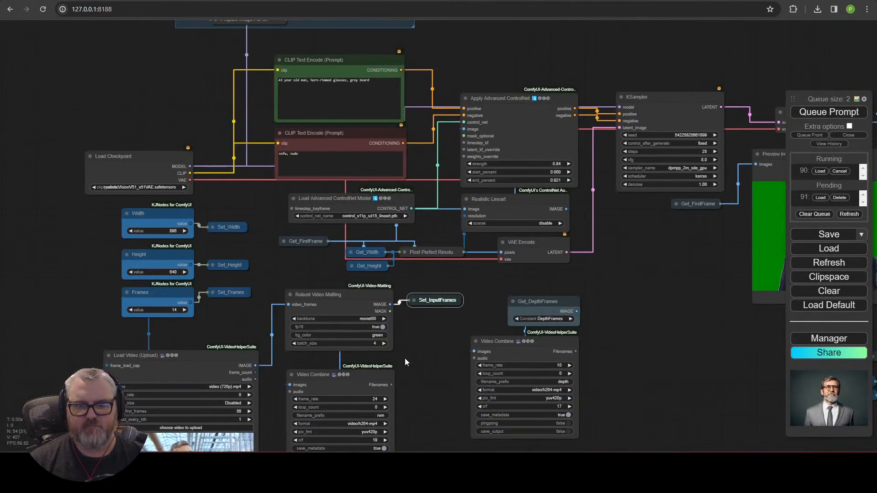
{"action": "scroll", "coordinate": [441, 322], "scroll_direction": "down", "scroll_amount": 3}
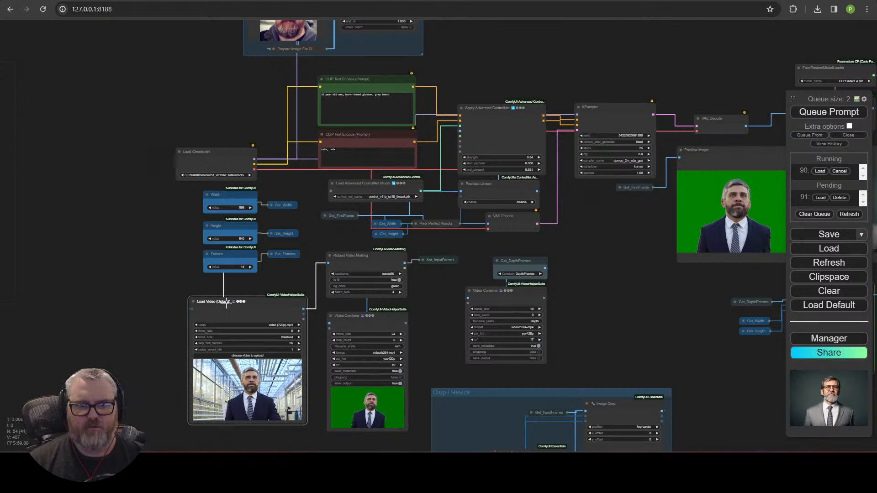
Step: Move Load Video up-left, put Video Combine below Robust Video Matting and Set_InputFrames beside it
{"action": "left_click_drag", "start_coordinate": [228, 306], "coordinate": [181, 292]}
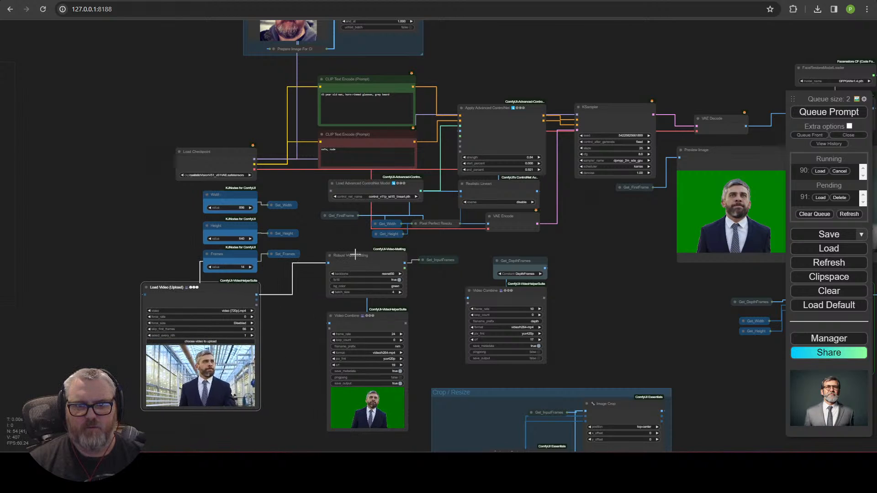
{"action": "scroll", "coordinate": [288, 355], "scroll_direction": "down", "scroll_amount": 2}
{"action": "left_click_drag", "start_coordinate": [245, 407], "coordinate": [227, 410]}
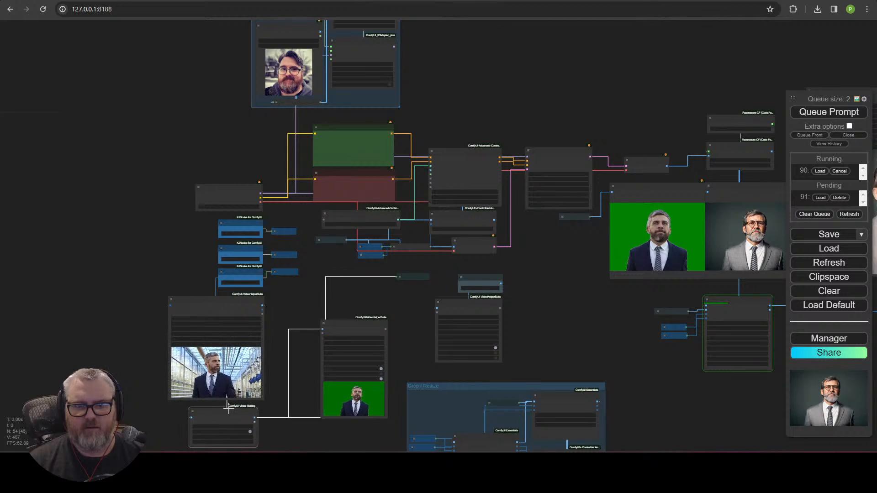
{"action": "left_click_drag", "start_coordinate": [293, 338], "coordinate": [288, 203]}
{"action": "scroll", "coordinate": [338, 195], "scroll_direction": "up", "scroll_amount": 7}
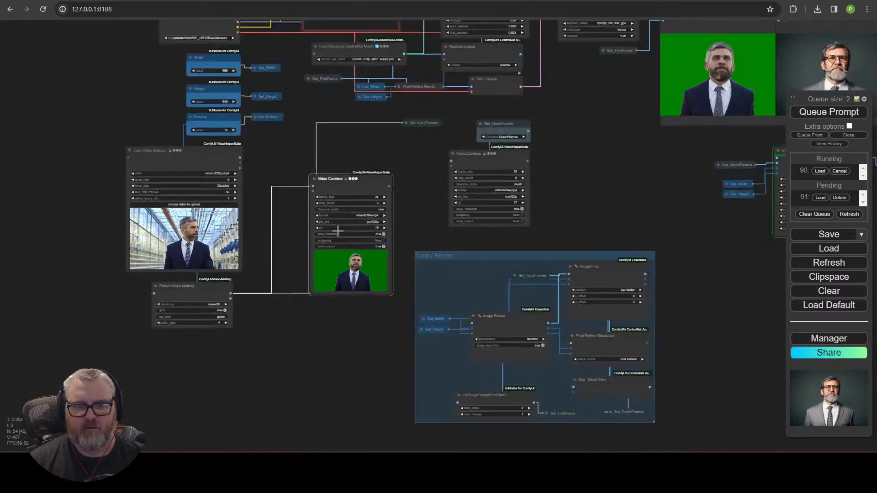
{"action": "scroll", "coordinate": [387, 156], "scroll_direction": "down", "scroll_amount": 3}
{"action": "left_click_drag", "start_coordinate": [386, 157], "coordinate": [192, 352]}
{"action": "left_click_drag", "start_coordinate": [374, 251], "coordinate": [382, 239]}
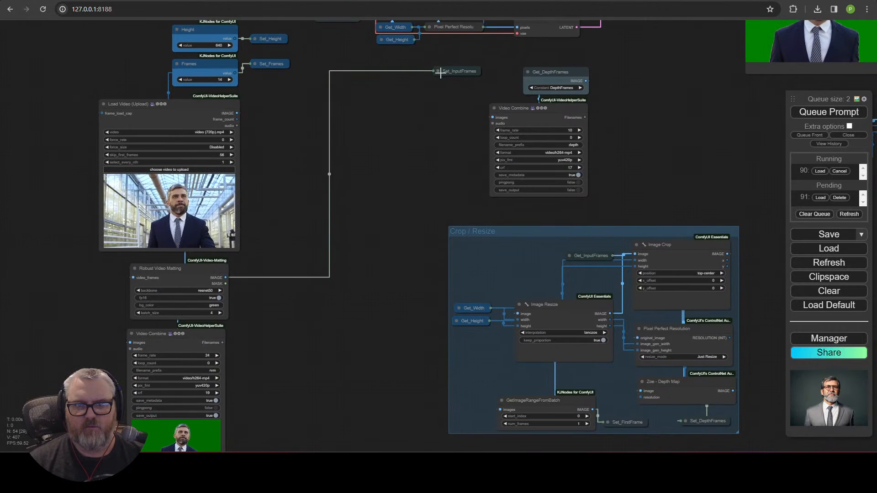
{"action": "left_click_drag", "start_coordinate": [454, 72], "coordinate": [235, 316]}
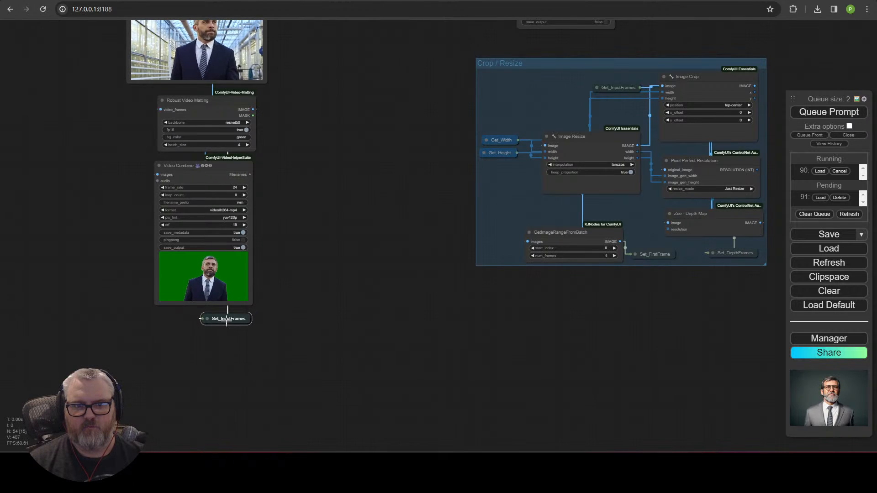
Step: Place the green-screen Video Combine beside the video loader, enlarge it, and nudge Set_InputFrames right
{"action": "left_click_drag", "start_coordinate": [307, 204], "coordinate": [315, 390]}
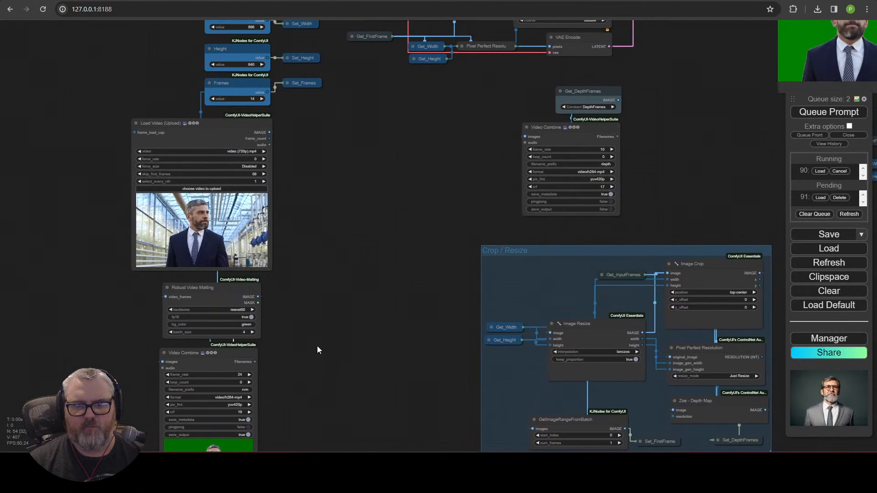
{"action": "left_click_drag", "start_coordinate": [342, 253], "coordinate": [330, 373]}
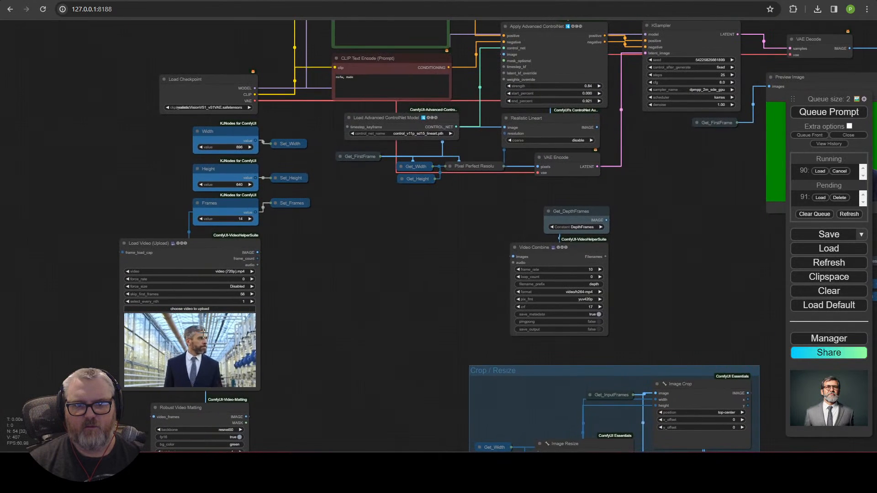
{"action": "scroll", "coordinate": [322, 314], "scroll_direction": "down", "scroll_amount": 4}
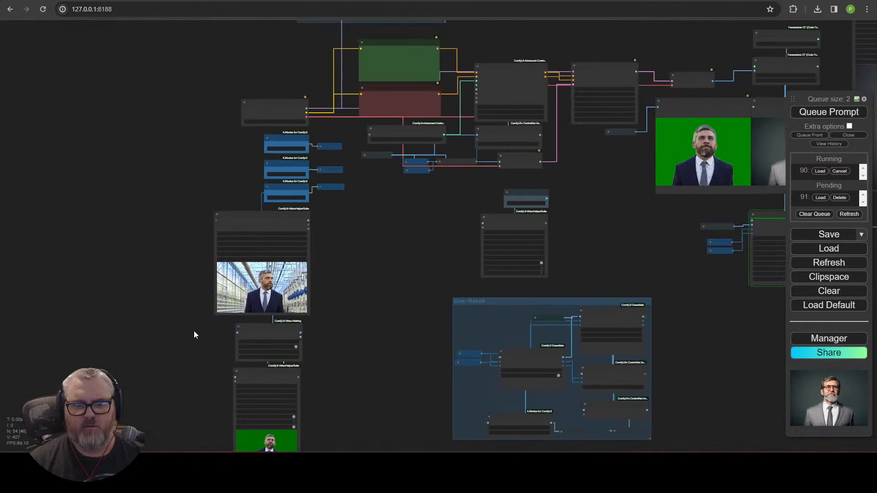
{"action": "mouse_move", "coordinate": [274, 331]}
{"action": "left_mouse_down"}
{"action": "mouse_move", "coordinate": [364, 234]}
{"action": "mouse_move", "coordinate": [360, 220]}
{"action": "mouse_move", "coordinate": [265, 348]}
{"action": "mouse_move", "coordinate": [265, 333]}
{"action": "left_mouse_up"}
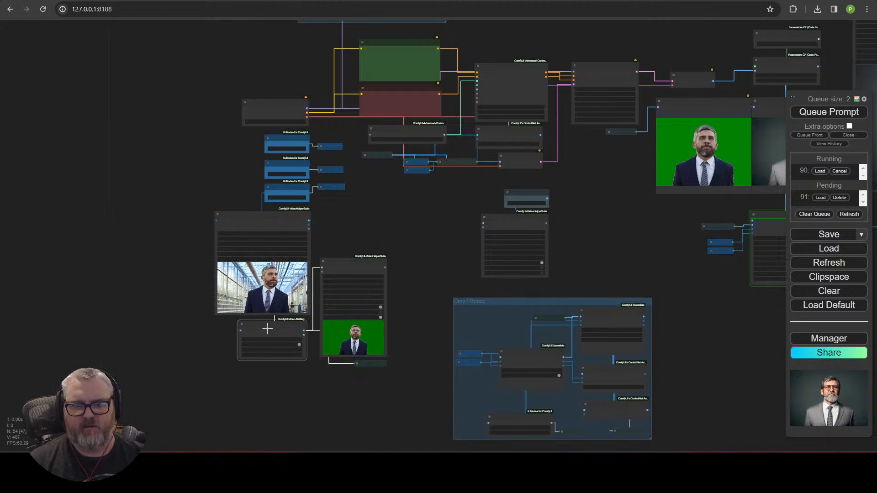
{"action": "left_click_drag", "start_coordinate": [349, 261], "coordinate": [343, 218]}
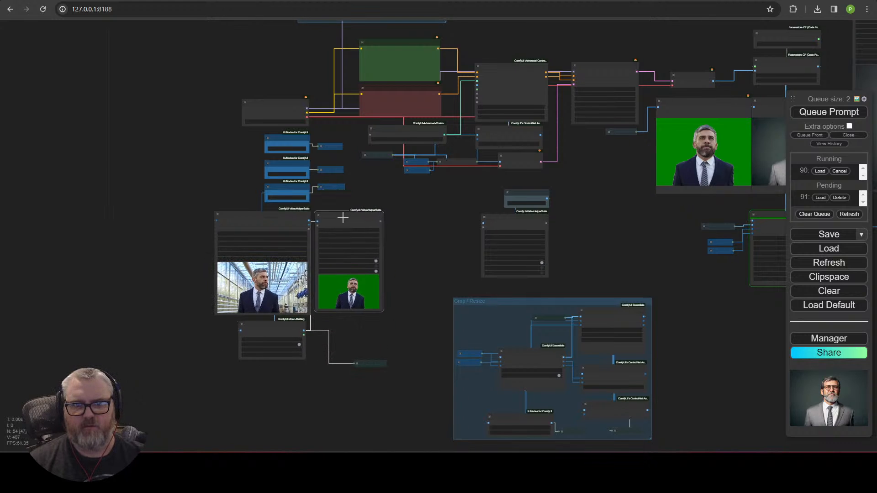
{"action": "left_click_drag", "start_coordinate": [382, 310], "coordinate": [388, 286]}
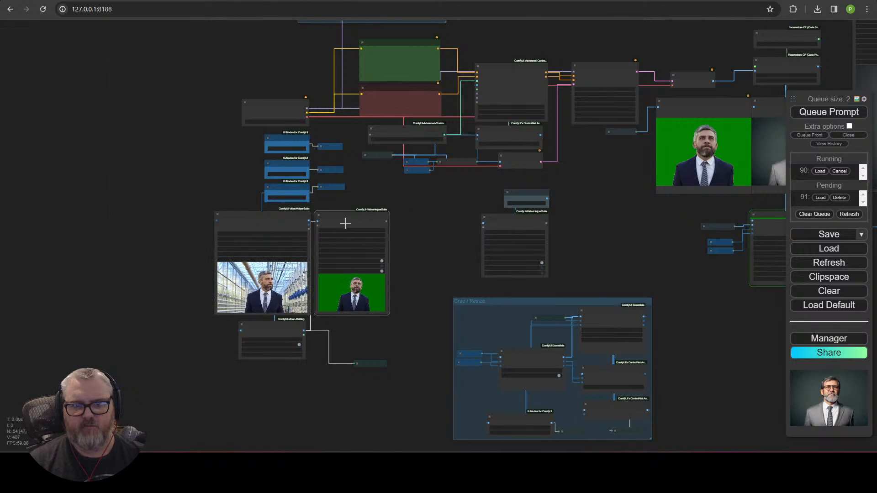
{"action": "left_click", "coordinate": [374, 364]}
{"action": "left_click_drag", "start_coordinate": [371, 322], "coordinate": [372, 322]}
{"action": "left_click", "coordinate": [377, 342]}
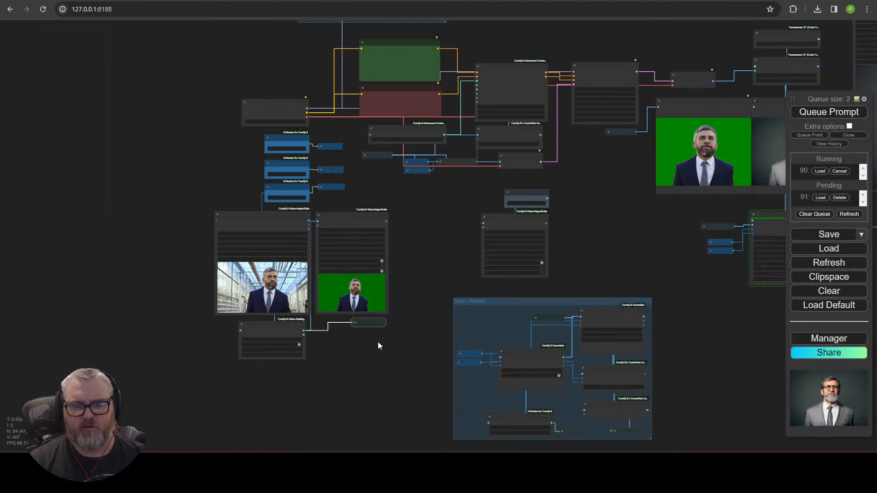
Step: Shift the video nodes together, move Frames left, and box-select the four input-video nodes
{"action": "left_click_drag", "start_coordinate": [392, 379], "coordinate": [360, 352]}
{"action": "left_click_drag", "start_coordinate": [151, 213], "coordinate": [151, 213]}
{"action": "left_click_drag", "start_coordinate": [273, 244], "coordinate": [281, 272]}
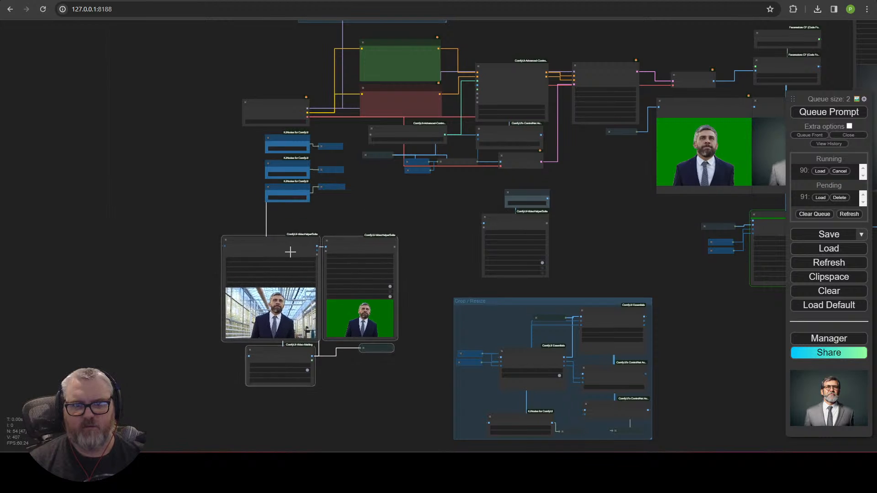
{"action": "scroll", "coordinate": [281, 272], "scroll_direction": "up", "scroll_amount": 7}
{"action": "scroll", "coordinate": [280, 192], "scroll_direction": "down", "scroll_amount": 2}
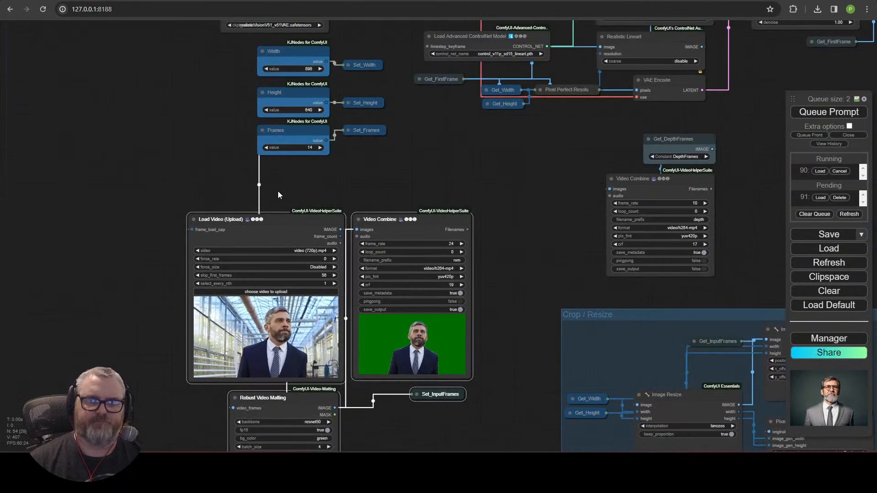
{"action": "left_click_drag", "start_coordinate": [280, 192], "coordinate": [280, 127]}
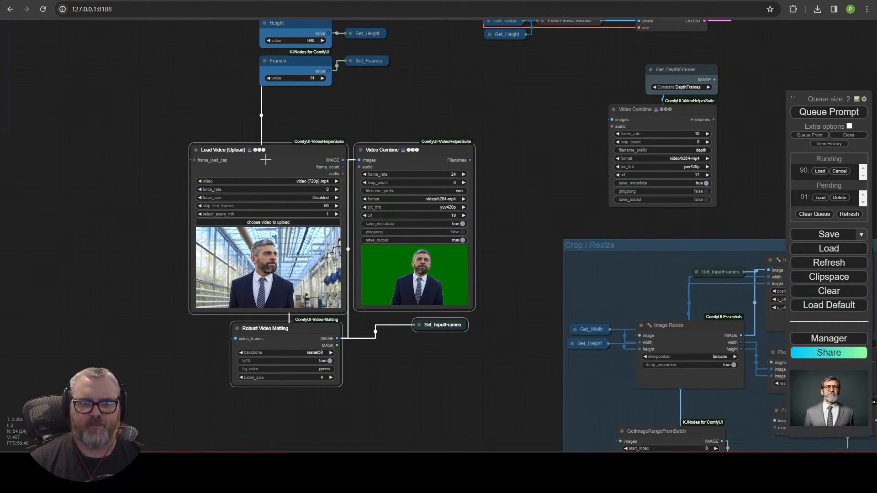
{"action": "left_click", "coordinate": [190, 101]}
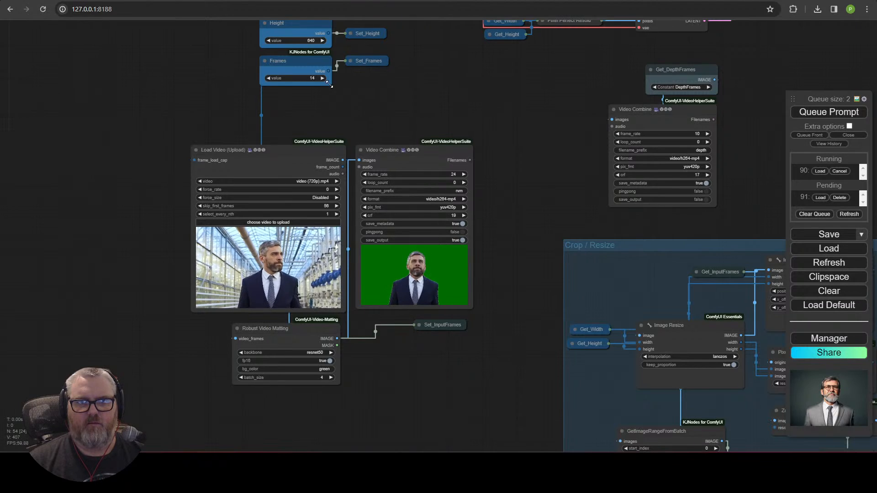
{"action": "mouse_move", "coordinate": [303, 68]}
{"action": "left_mouse_down"}
{"action": "mouse_move", "coordinate": [112, 68]}
{"action": "mouse_move", "coordinate": [301, 70]}
{"action": "left_mouse_up"}
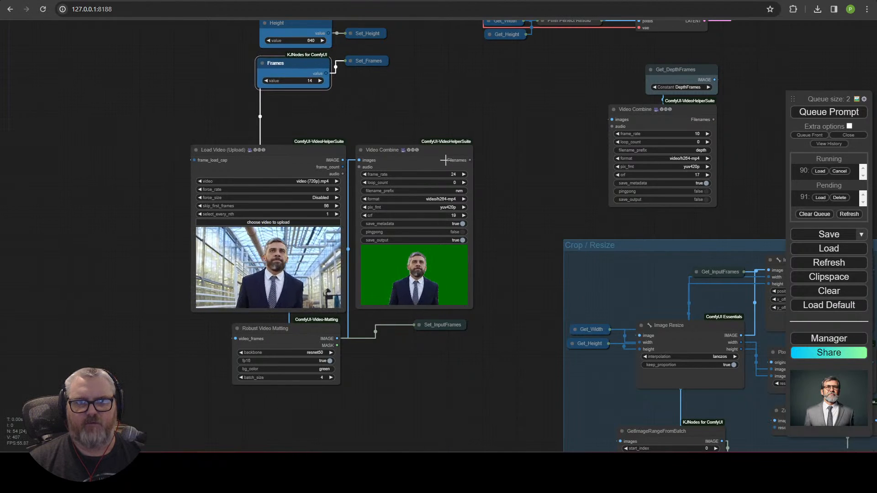
{"action": "left_click_drag", "start_coordinate": [110, 104], "coordinate": [528, 453]}
Step: Wrap the selected Load Video, Video Combine, Matting and Set_InputFrames nodes in a new group
{"action": "right_click", "coordinate": [319, 166]}
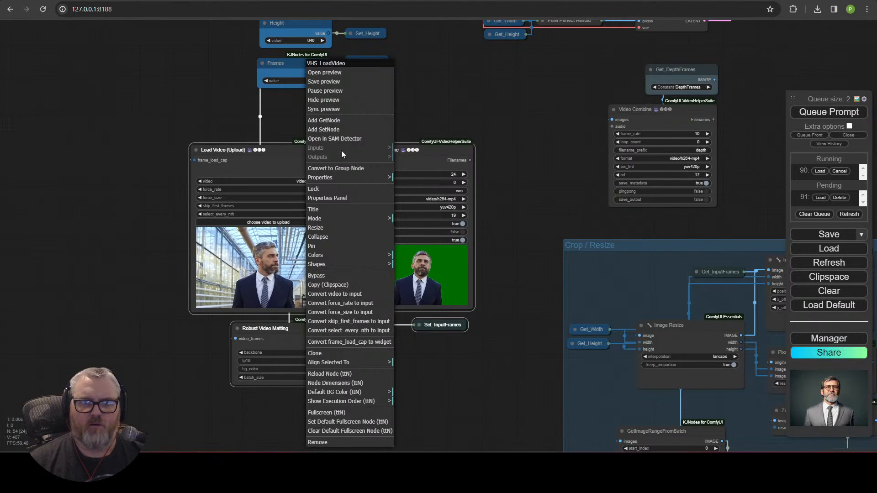
{"action": "right_click", "coordinate": [460, 99]}
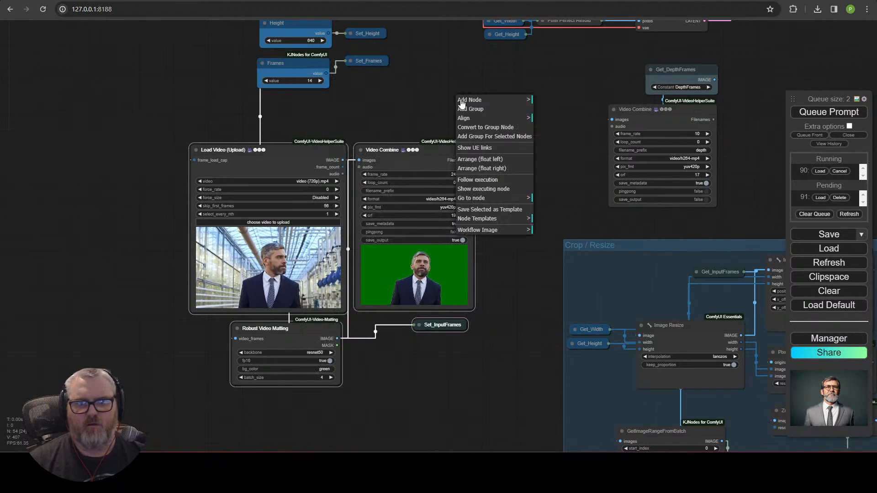
{"action": "left_click", "coordinate": [500, 136]}
Step: Title the group 'Input Video' and move it down and right beside Crop / Resize
{"action": "right_click", "coordinate": [286, 134]}
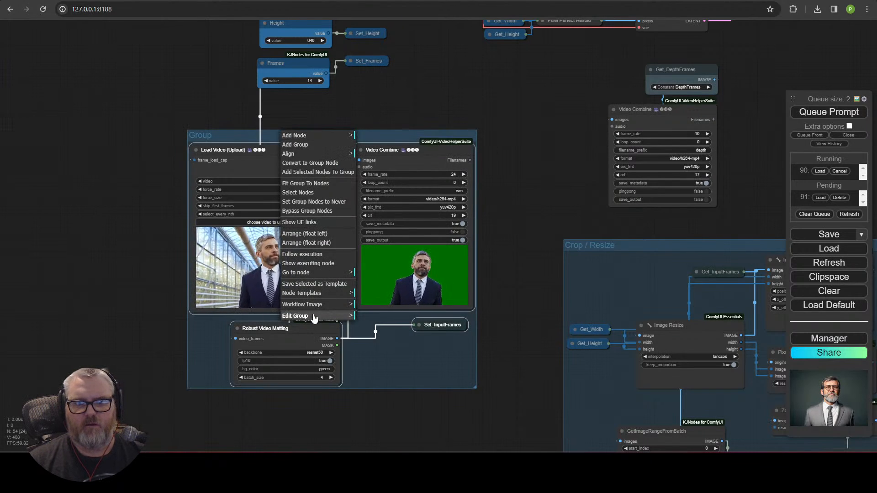
{"action": "left_click", "coordinate": [314, 318]}
{"action": "left_click", "coordinate": [374, 325]}
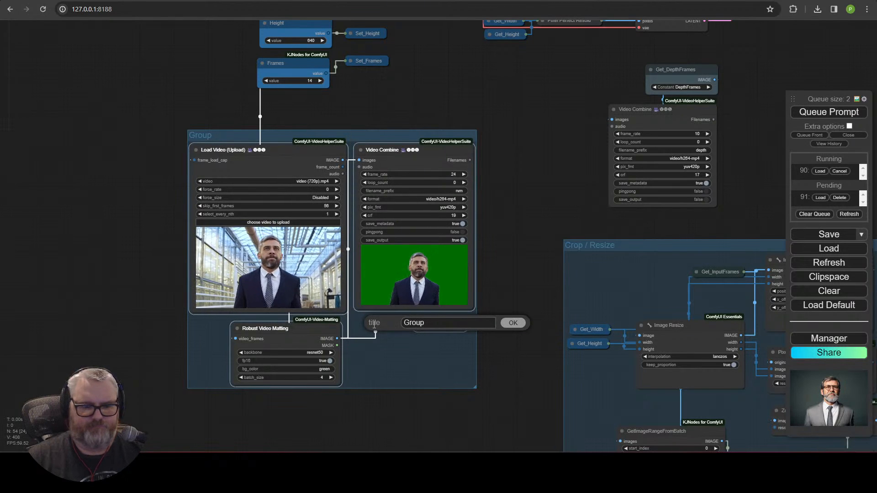
{"action": "key", "text": "ctrl+a"}
{"action": "type", "text": "Input Video"}
{"action": "key", "text": "Return"}
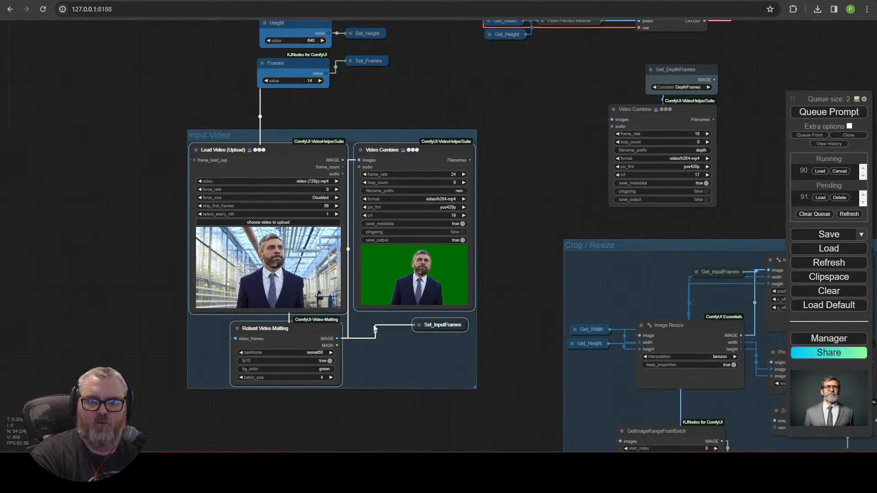
{"action": "left_click_drag", "start_coordinate": [341, 133], "coordinate": [415, 242]}
Step: Move both CLIP Text Encode prompt nodes right of Frames, below Set_Frames
{"action": "left_click", "coordinate": [400, 141]}
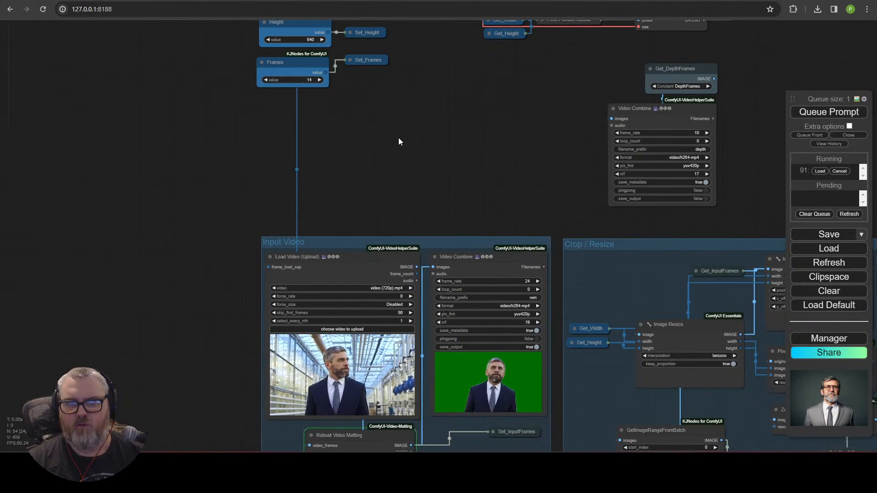
{"action": "scroll", "coordinate": [399, 138], "scroll_direction": "down", "scroll_amount": 1}
{"action": "left_click_drag", "start_coordinate": [398, 138], "coordinate": [384, 297]}
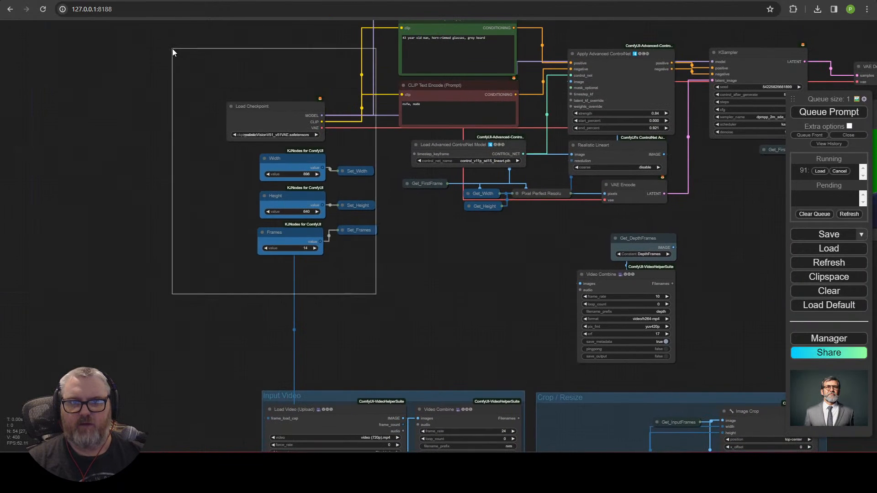
{"action": "left_click_drag", "start_coordinate": [172, 49], "coordinate": [178, 65]}
{"action": "left_click", "coordinate": [389, 93]}
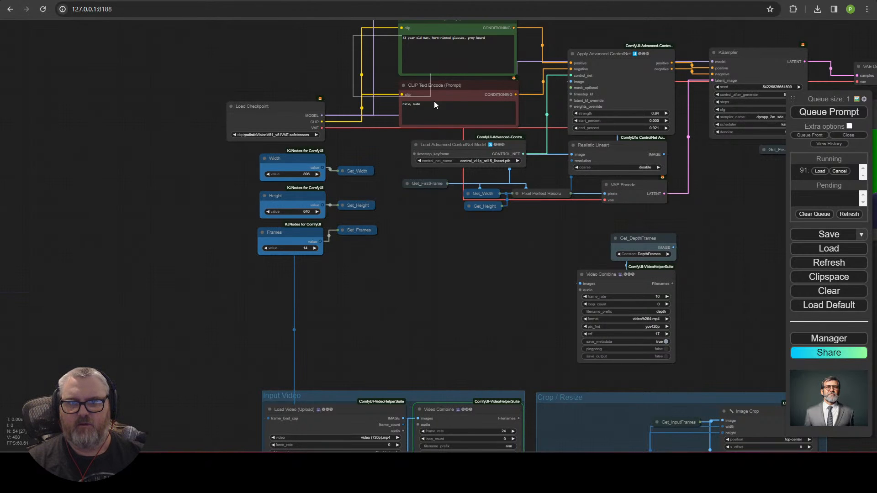
{"action": "left_click_drag", "start_coordinate": [437, 32], "coordinate": [243, 283]}
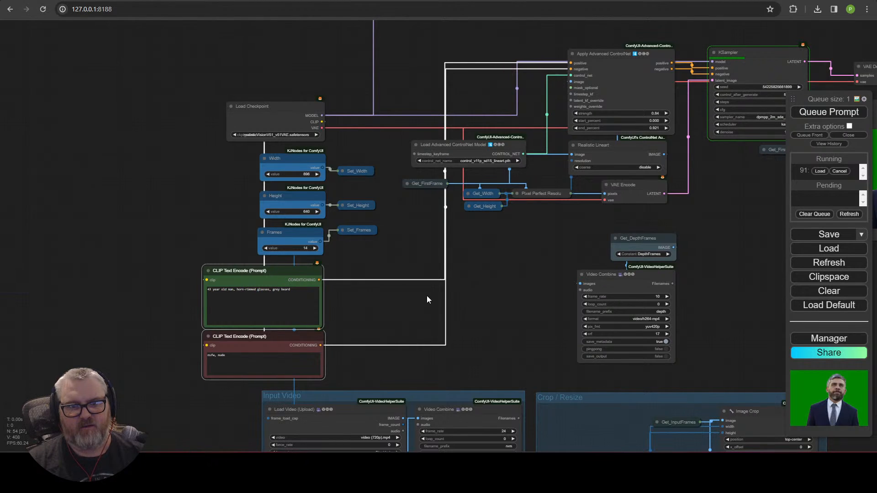
{"action": "left_click", "coordinate": [427, 297]}
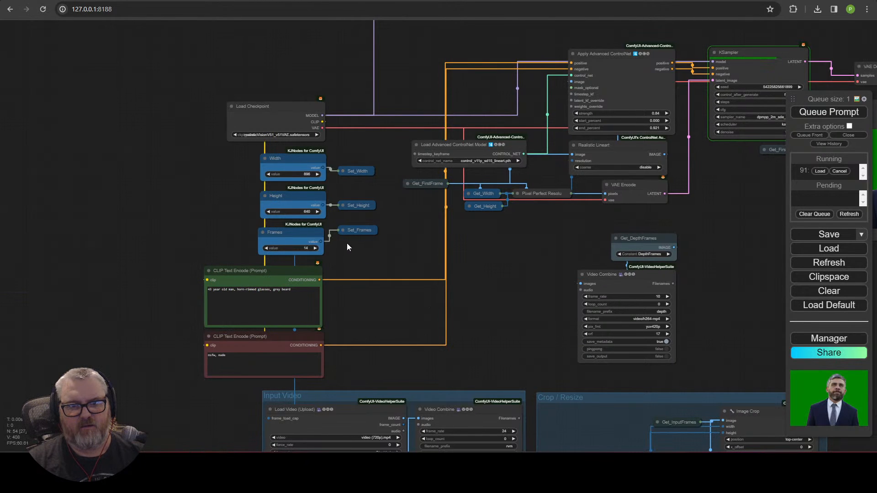
{"action": "left_click_drag", "start_coordinate": [285, 294], "coordinate": [404, 271]}
{"action": "left_click", "coordinate": [318, 264]}
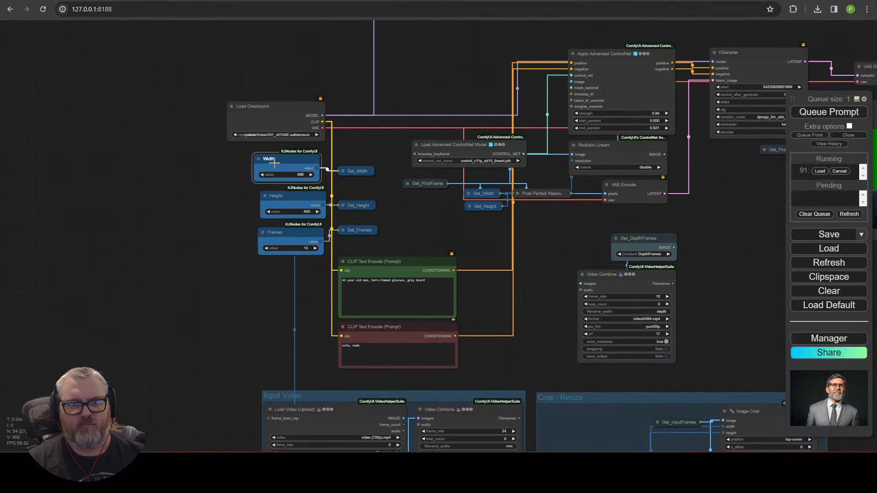
Step: Compact the Width, Height and Frames nodes leftward and align Set_Frames with them
{"action": "left_click_drag", "start_coordinate": [274, 163], "coordinate": [249, 157]}
{"action": "left_click_drag", "start_coordinate": [280, 197], "coordinate": [245, 201]}
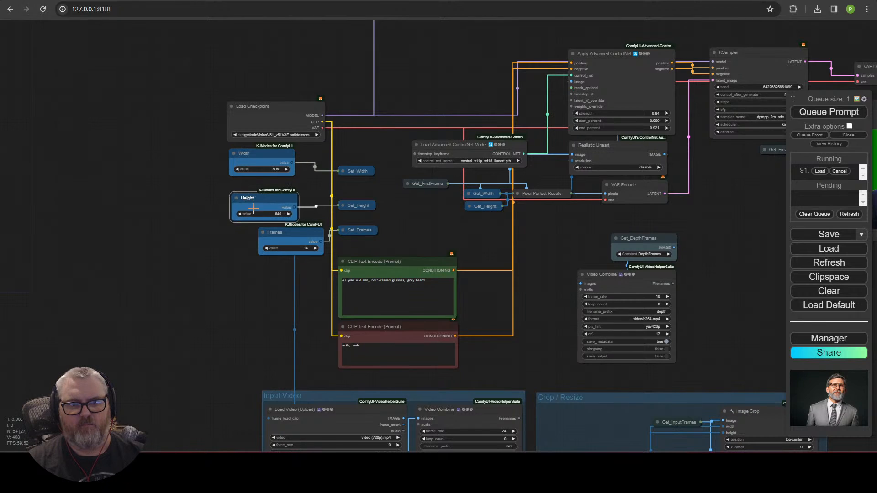
{"action": "left_click_drag", "start_coordinate": [272, 235], "coordinate": [246, 243]}
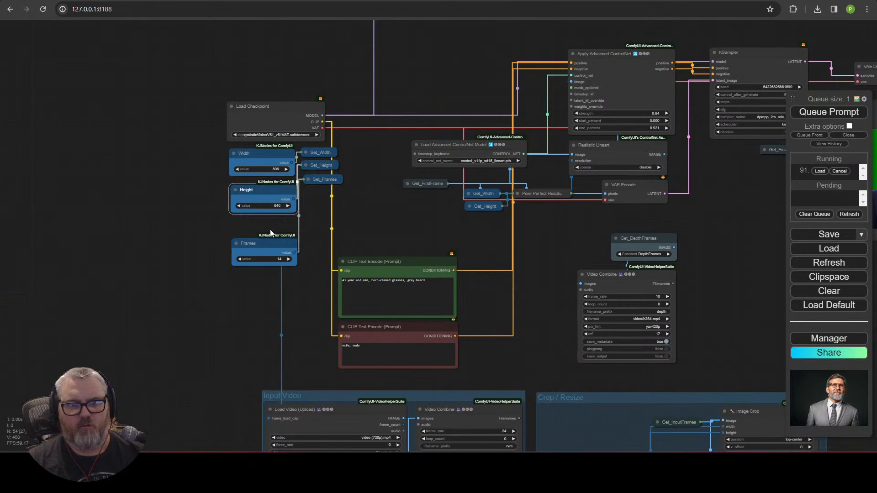
{"action": "left_click_drag", "start_coordinate": [268, 219], "coordinate": [267, 221]}
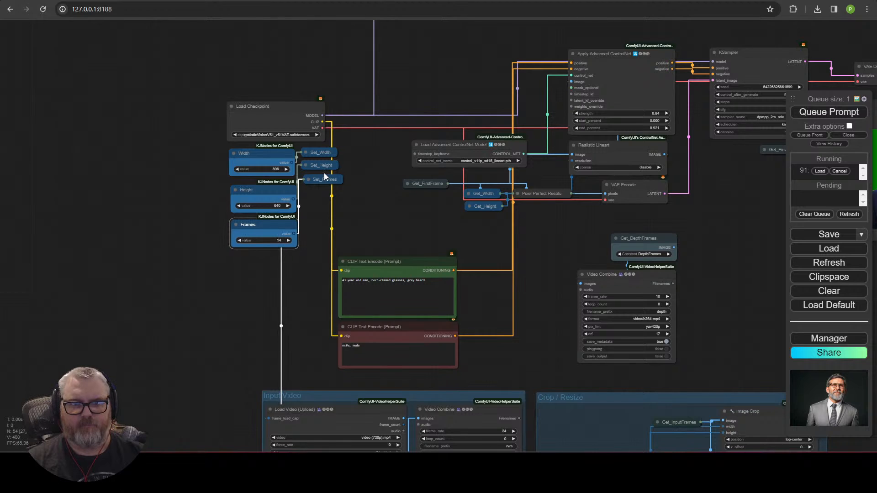
{"action": "left_click_drag", "start_coordinate": [325, 177], "coordinate": [323, 176]}
{"action": "left_click", "coordinate": [347, 250]}
{"action": "scroll", "coordinate": [281, 283], "scroll_direction": "up", "scroll_amount": 5}
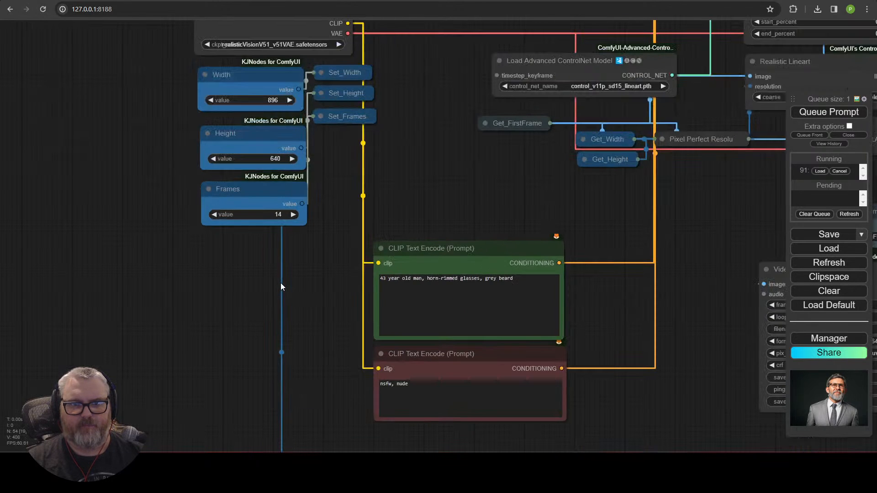
{"action": "left_click", "coordinate": [291, 182]}
{"action": "left_click_drag", "start_coordinate": [310, 237], "coordinate": [310, 236]}
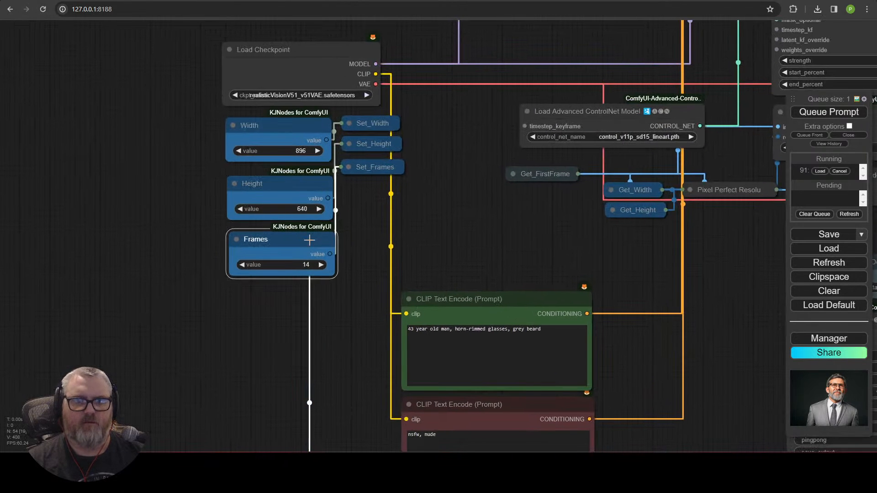
Step: Tuck the prompt nodes up beside Width, Height and Frames, and move Get_FirstFrame above Get_Width
{"action": "left_click", "coordinate": [428, 298]}
{"action": "left_click_drag", "start_coordinate": [519, 414], "coordinate": [442, 312]}
{"action": "left_click", "coordinate": [521, 185]}
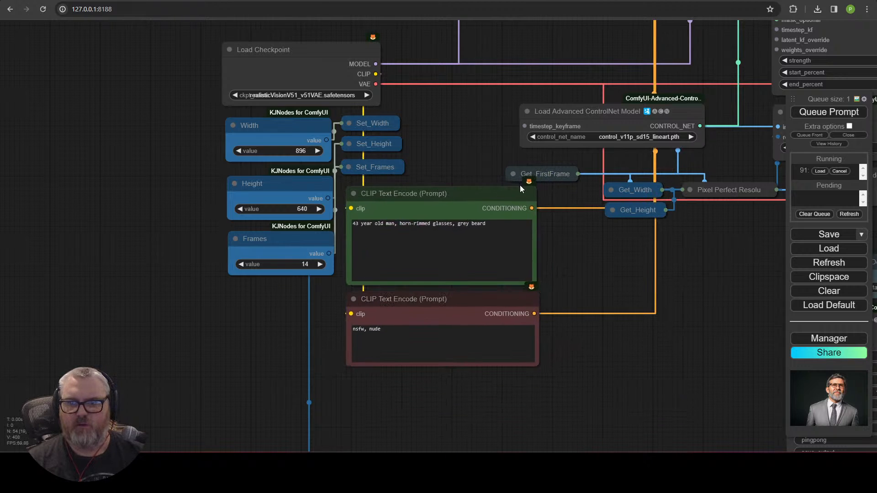
{"action": "left_click_drag", "start_coordinate": [588, 166], "coordinate": [645, 160]}
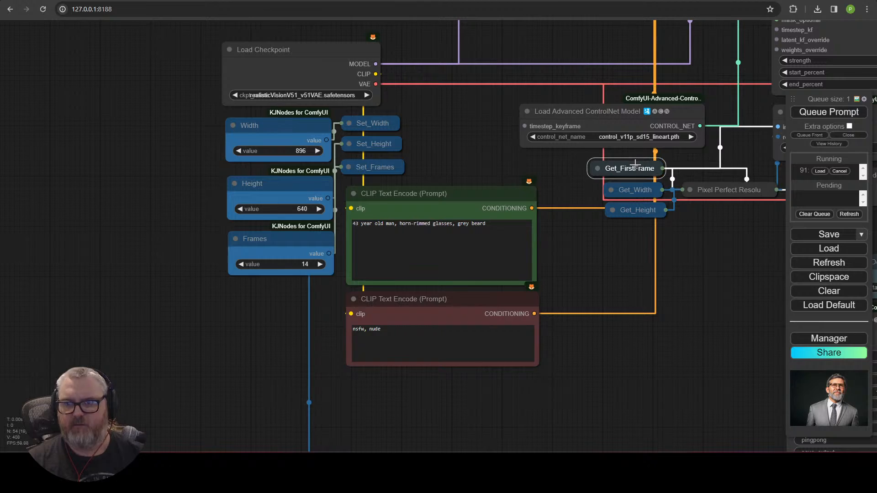
{"action": "left_click", "coordinate": [754, 291]}
{"action": "left_click_drag", "start_coordinate": [679, 272], "coordinate": [326, 315]}
Step: Move the ControlNet model loader above Apply Advanced ControlNet and shift the three ControlNet nodes up-left
{"action": "scroll", "coordinate": [325, 316], "scroll_direction": "down", "scroll_amount": 4}
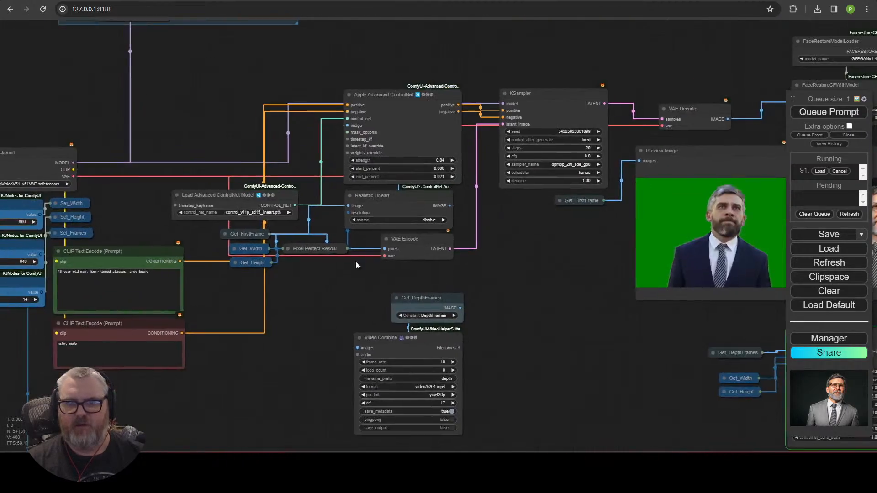
{"action": "left_click_drag", "start_coordinate": [356, 261], "coordinate": [493, 92]}
{"action": "left_click_drag", "start_coordinate": [487, 45], "coordinate": [405, 376]}
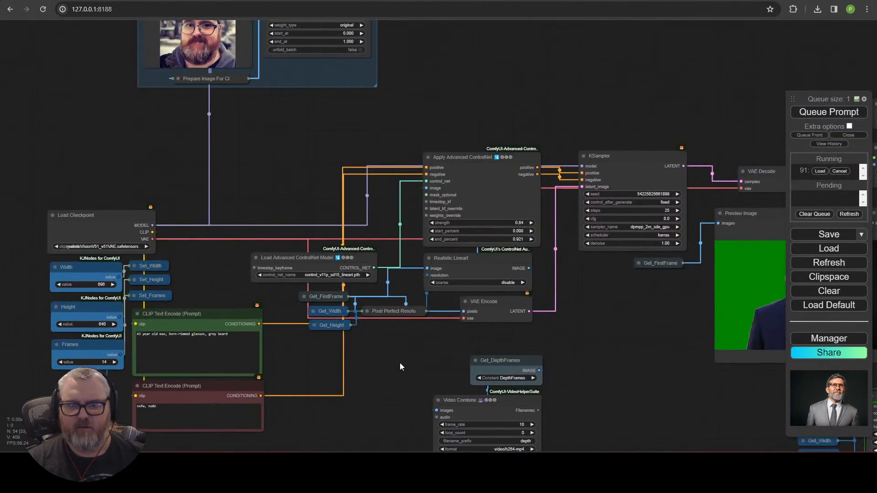
{"action": "scroll", "coordinate": [400, 363], "scroll_direction": "up", "scroll_amount": 2}
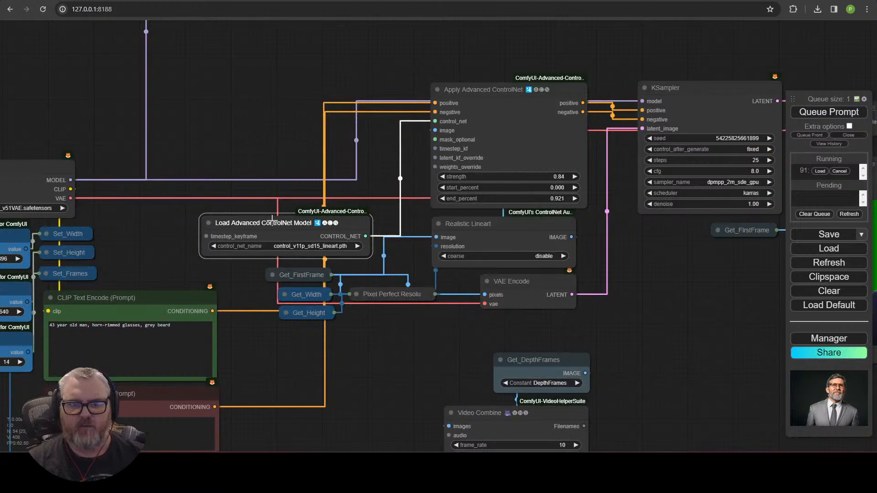
{"action": "left_click_drag", "start_coordinate": [276, 218], "coordinate": [492, 33]}
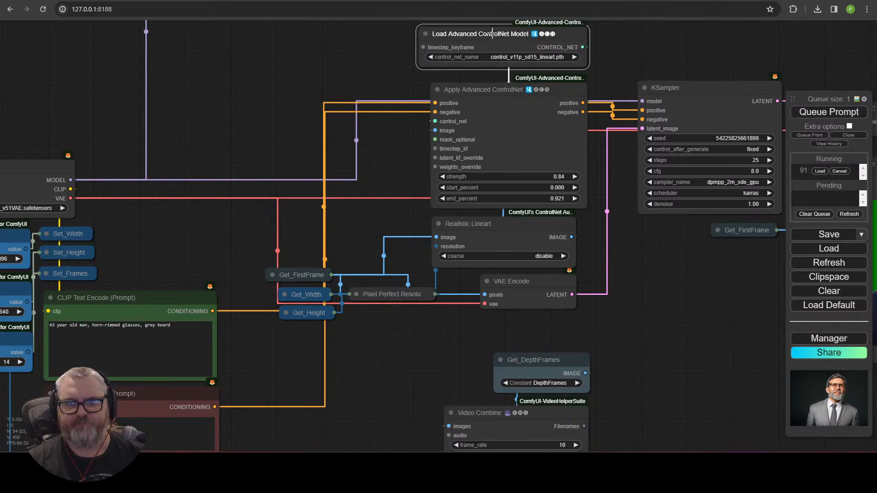
{"action": "scroll", "coordinate": [476, 220], "scroll_direction": "down", "scroll_amount": 2}
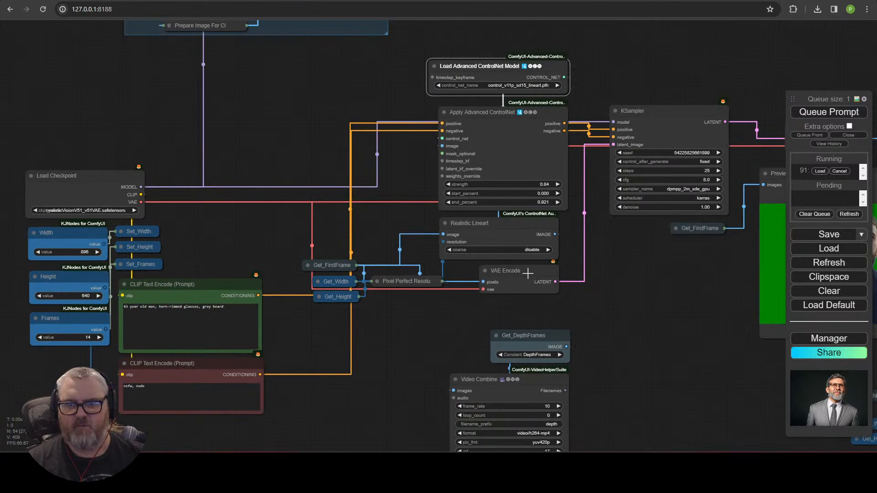
{"action": "left_click_drag", "start_coordinate": [539, 127], "coordinate": [541, 125]}
{"action": "left_click", "coordinate": [528, 64]}
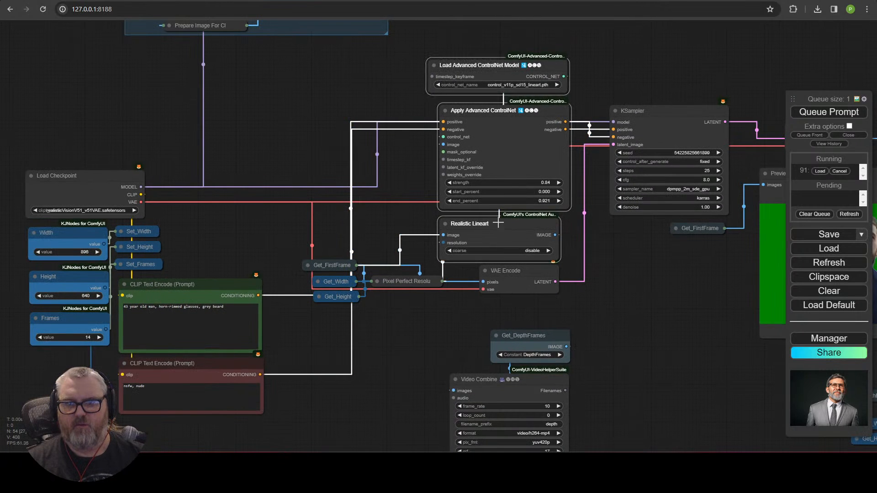
{"action": "left_click_drag", "start_coordinate": [498, 223], "coordinate": [375, 215]}
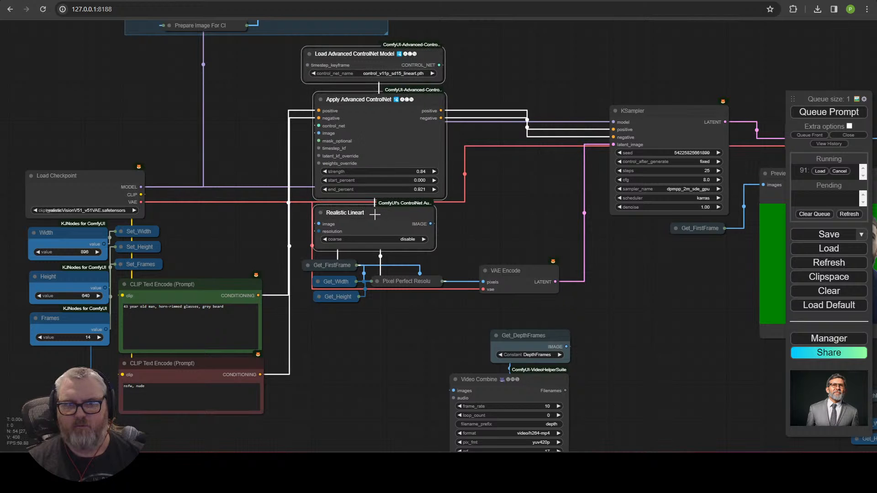
Step: Arrange Get_FirstFrame, Get_Width, Get_Height and Pixel Perfect Resolution beside Realistic Lineart
{"action": "scroll", "coordinate": [352, 320], "scroll_direction": "up", "scroll_amount": 4}
{"action": "left_click_drag", "start_coordinate": [331, 264], "coordinate": [313, 266]}
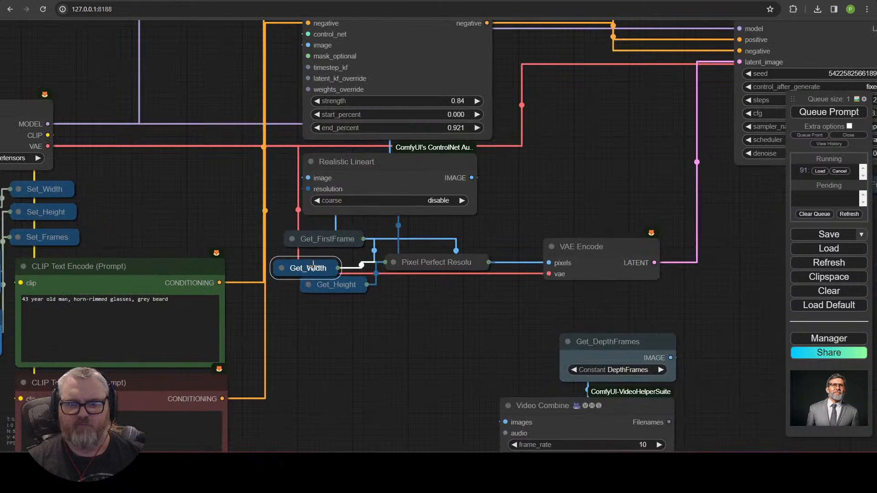
{"action": "left_click_drag", "start_coordinate": [435, 272], "coordinate": [358, 316]}
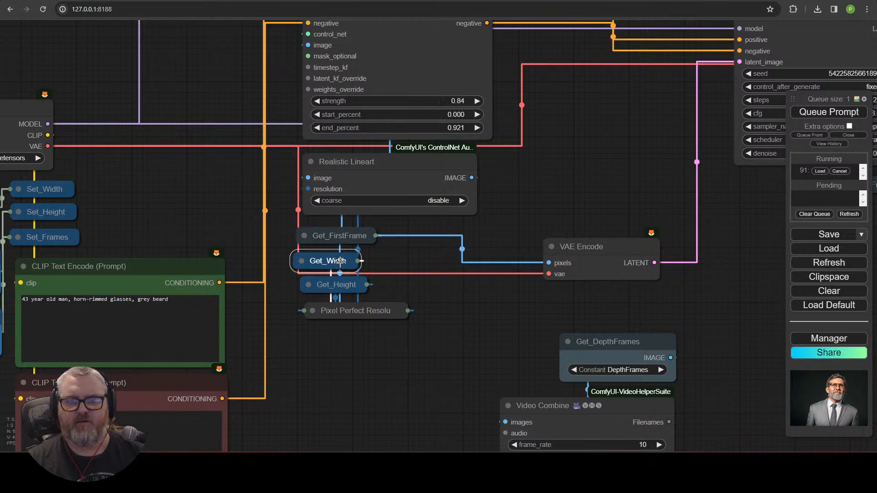
{"action": "scroll", "coordinate": [343, 260], "scroll_direction": "down", "scroll_amount": 3}
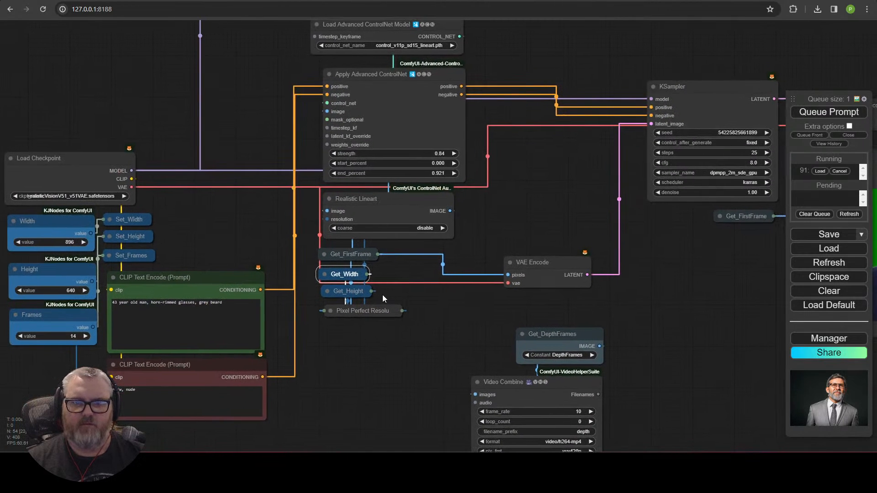
{"action": "left_click_drag", "start_coordinate": [334, 249], "coordinate": [334, 250]}
{"action": "left_click_drag", "start_coordinate": [334, 250], "coordinate": [264, 185]}
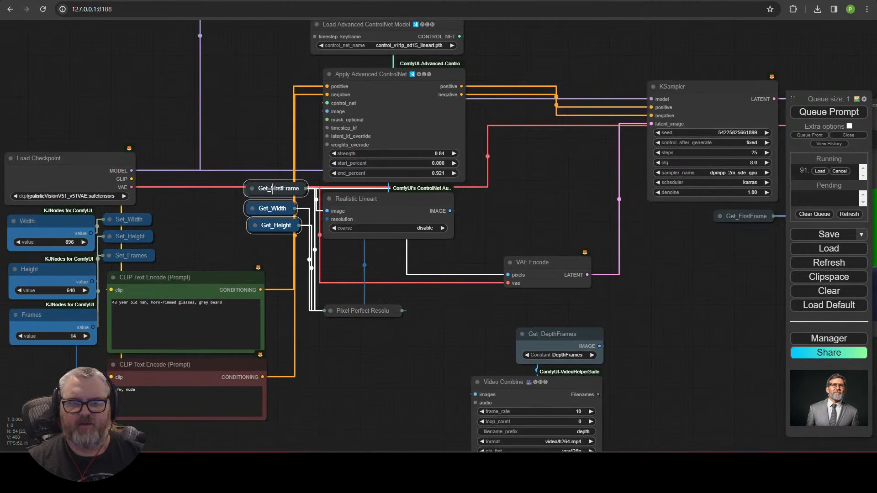
{"action": "left_click_drag", "start_coordinate": [354, 308], "coordinate": [305, 246]}
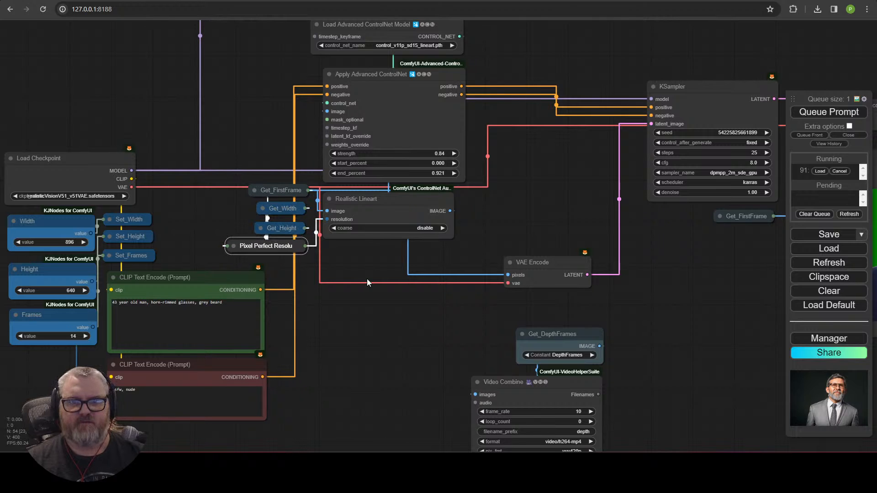
{"action": "left_click_drag", "start_coordinate": [379, 210], "coordinate": [381, 207]}
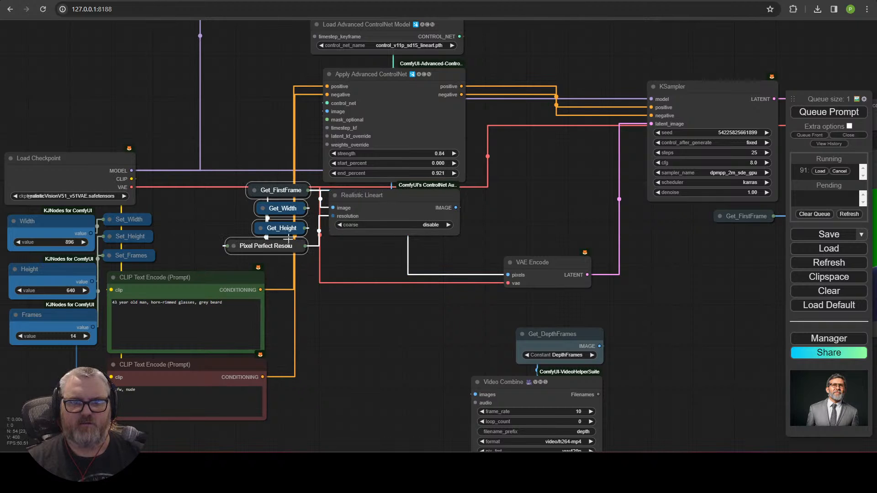
{"action": "left_click_drag", "start_coordinate": [290, 248], "coordinate": [289, 230]}
{"action": "left_click", "coordinate": [399, 258]}
{"action": "scroll", "coordinate": [401, 249], "scroll_direction": "down", "scroll_amount": 1}
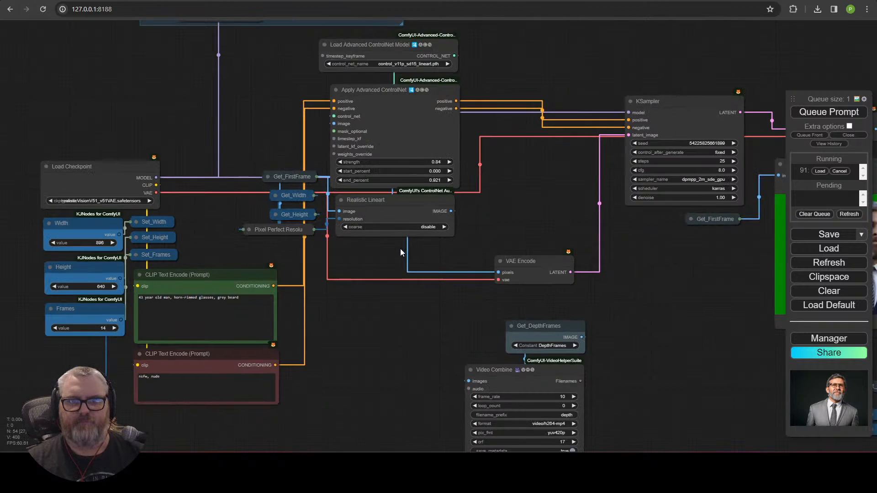
Step: Wrap the seven ControlNet-related nodes in a new group and move it right
{"action": "left_click_drag", "start_coordinate": [400, 253], "coordinate": [269, 121]}
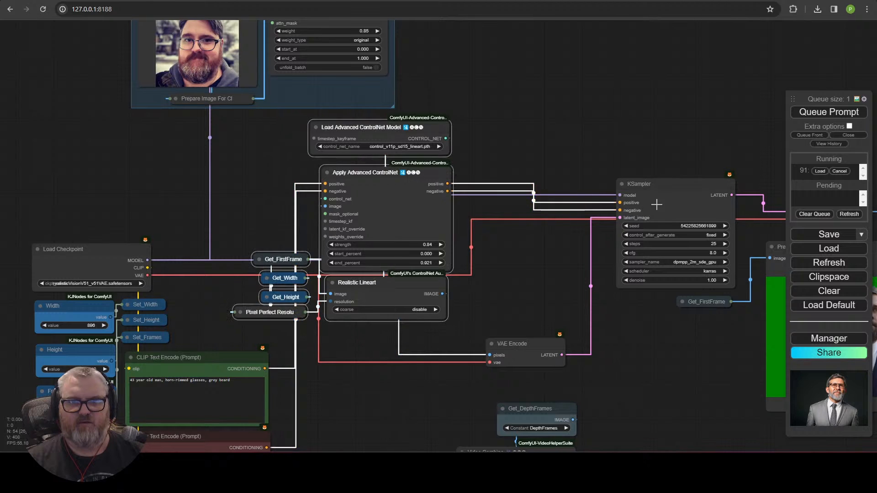
{"action": "right_click", "coordinate": [526, 121]}
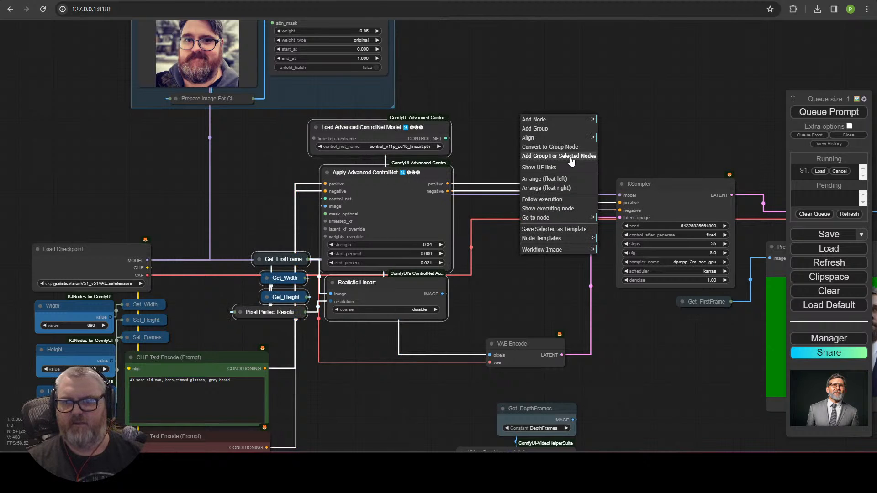
{"action": "left_click", "coordinate": [570, 156]}
{"action": "left_click_drag", "start_coordinate": [285, 119], "coordinate": [407, 118]}
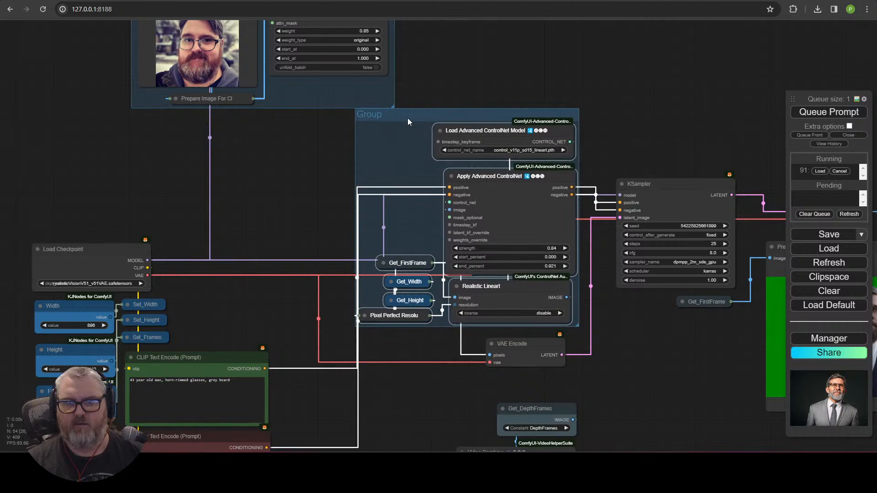
{"action": "right_click", "coordinate": [408, 118]}
{"action": "left_click", "coordinate": [296, 124]}
Step: Move the IPAdapter group down-left and place both prompt nodes beside Load Checkpoint
{"action": "scroll", "coordinate": [316, 253], "scroll_direction": "down", "scroll_amount": 3}
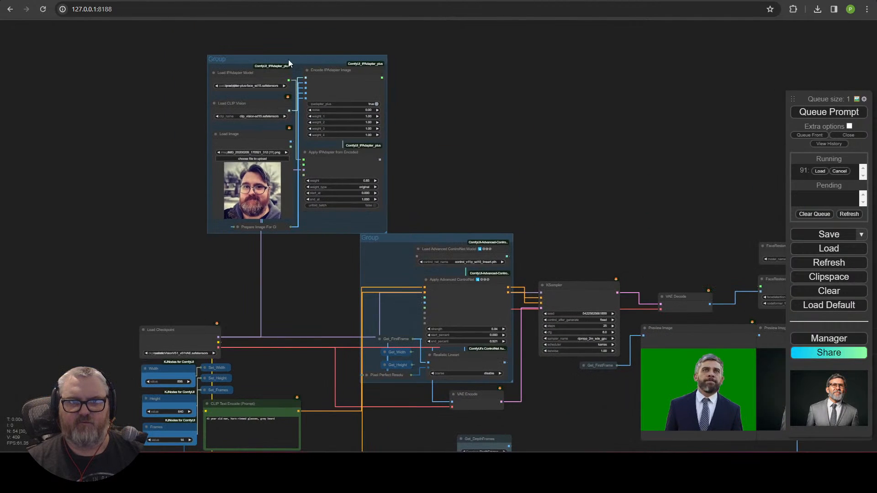
{"action": "left_click_drag", "start_coordinate": [288, 59], "coordinate": [263, 66]}
{"action": "left_click_drag", "start_coordinate": [305, 337], "coordinate": [322, 147]}
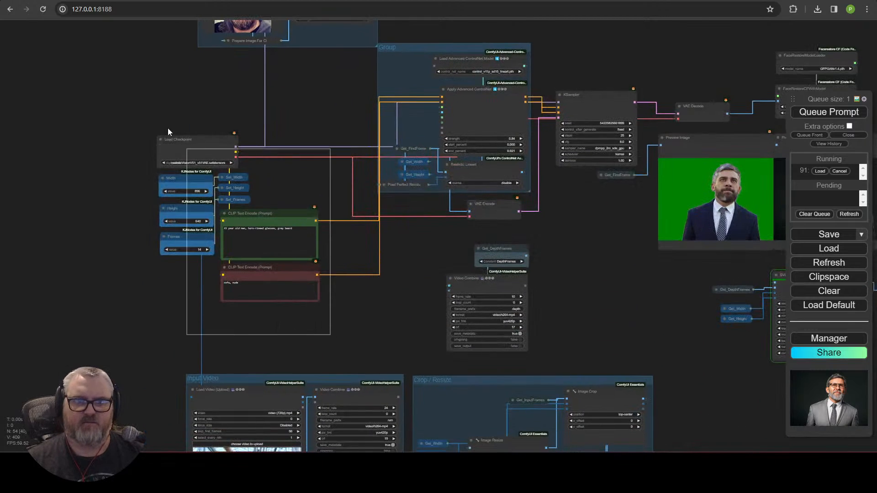
{"action": "left_click_drag", "start_coordinate": [168, 131], "coordinate": [158, 147]}
{"action": "left_click", "coordinate": [116, 227]}
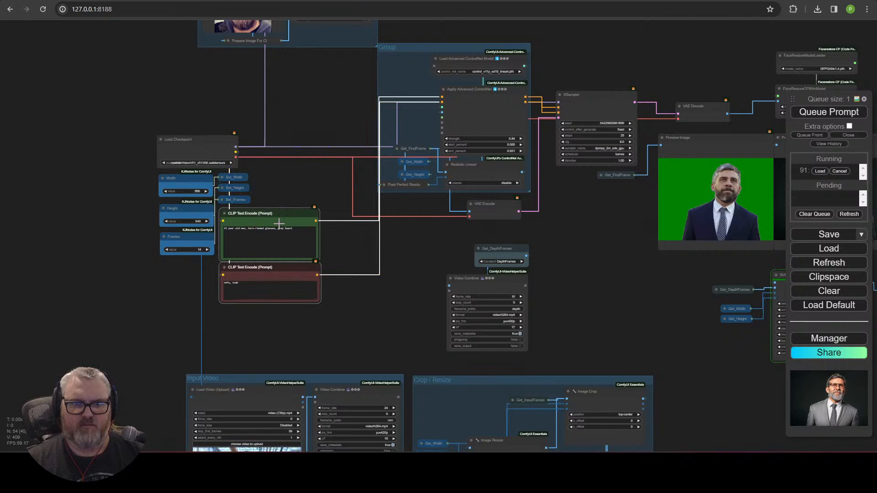
{"action": "left_click_drag", "start_coordinate": [279, 223], "coordinate": [315, 137]}
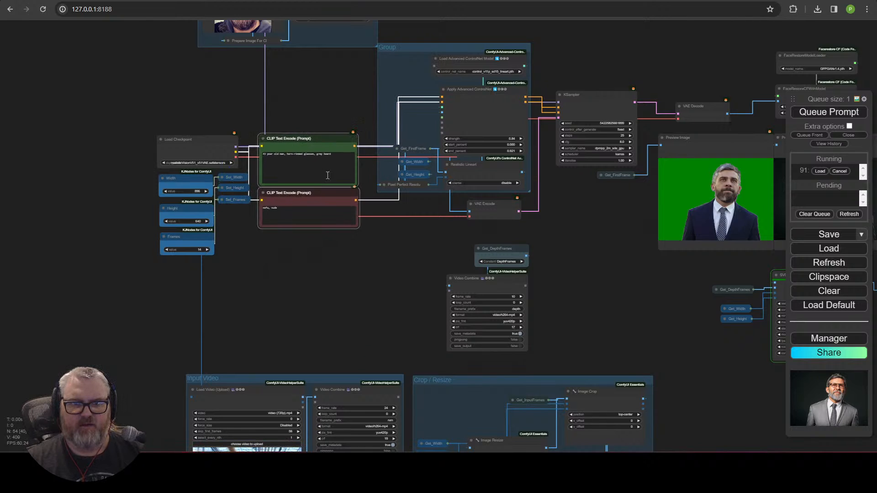
Step: Group the checkpoint, Width, Height, Frames and prompt nodes and position the group above Input Video
{"action": "left_click_drag", "start_coordinate": [134, 89], "coordinate": [135, 89]}
{"action": "right_click", "coordinate": [87, 131]}
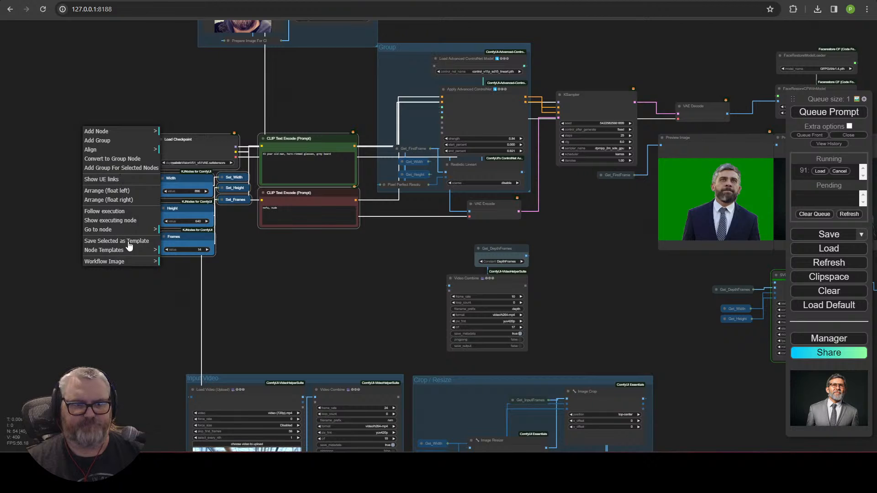
{"action": "left_click", "coordinate": [117, 168]}
{"action": "left_click_drag", "start_coordinate": [203, 125], "coordinate": [272, 240]}
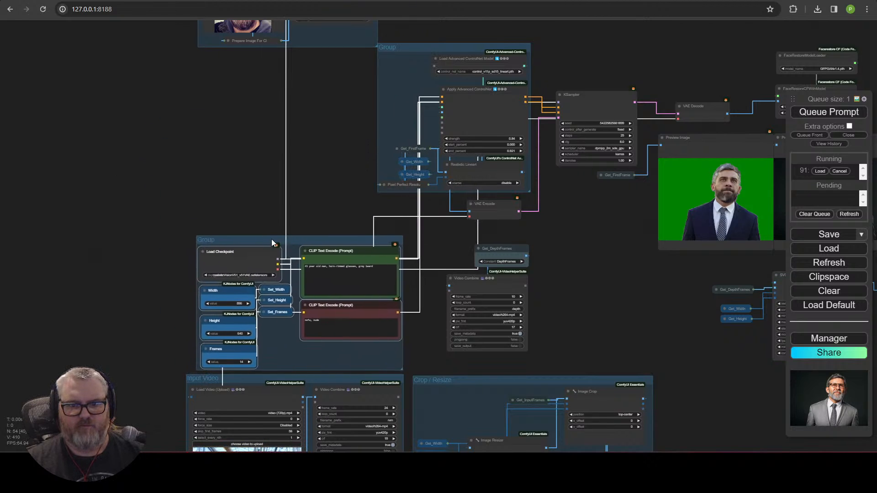
{"action": "left_click", "coordinate": [552, 340]}
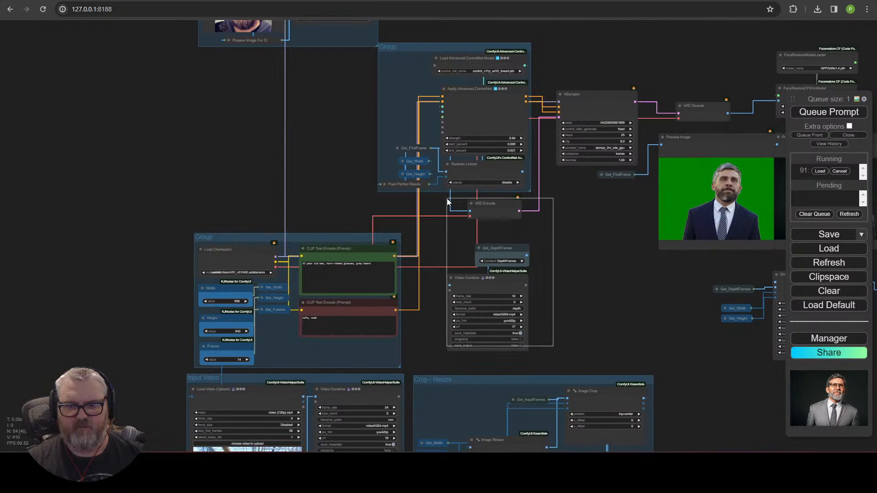
{"action": "scroll", "coordinate": [585, 266], "scroll_direction": "up", "scroll_amount": 3}
{"action": "scroll", "coordinate": [539, 291], "scroll_direction": "down", "scroll_amount": 3}
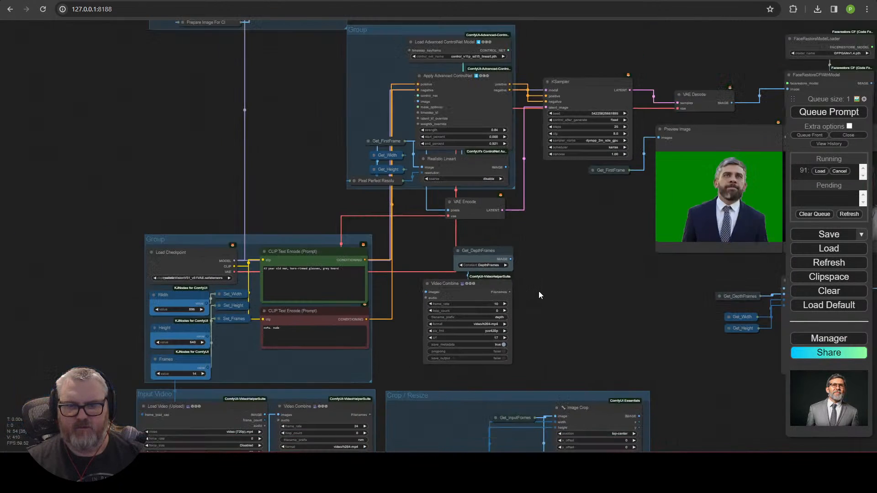
{"action": "left_click_drag", "start_coordinate": [609, 264], "coordinate": [188, 302]}
{"action": "left_click_drag", "start_coordinate": [543, 319], "coordinate": [240, 332]}
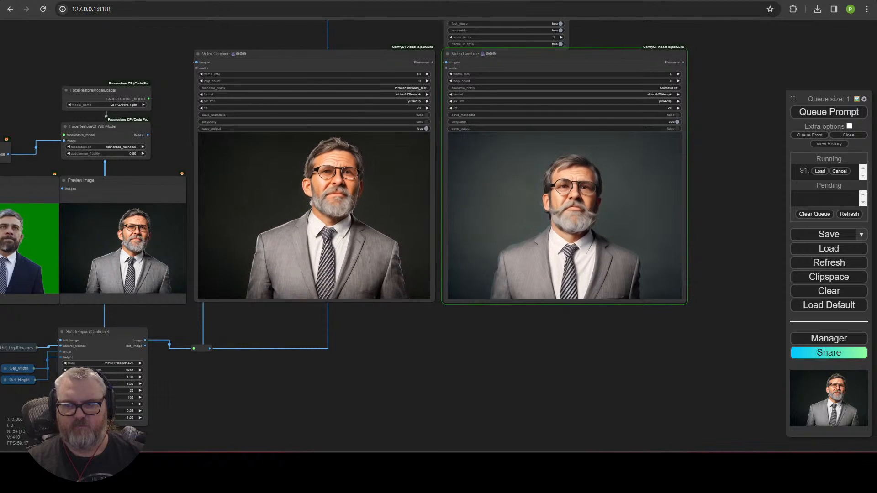
Step: Load clips mrbean_test_00011 and mrbean_test_00012 into the first two Load Video nodes
{"action": "left_click_drag", "start_coordinate": [1, 319], "coordinate": [46, 341]}
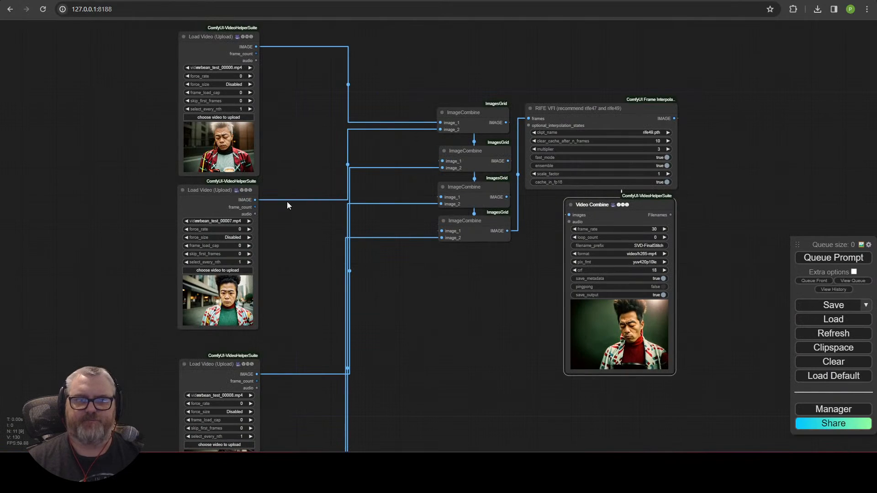
{"action": "scroll", "coordinate": [287, 146], "scroll_direction": "up", "scroll_amount": 3}
{"action": "left_click", "coordinate": [281, 186]}
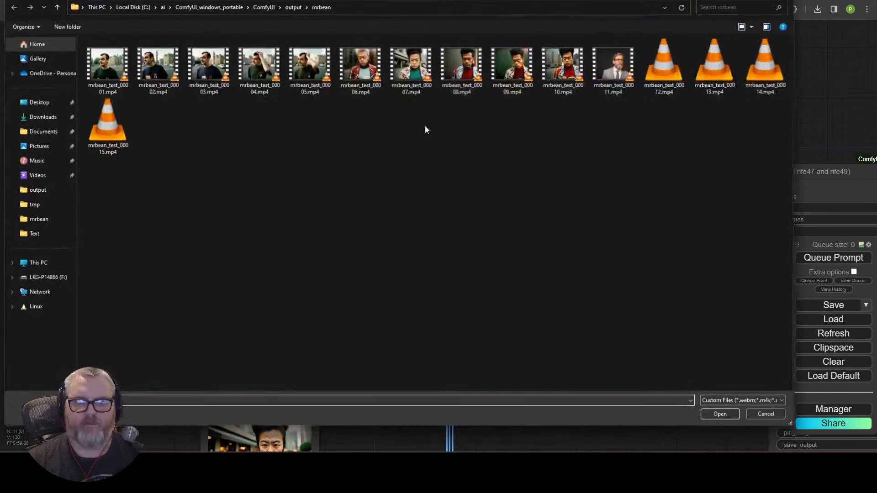
{"action": "double_click", "coordinate": [624, 57]}
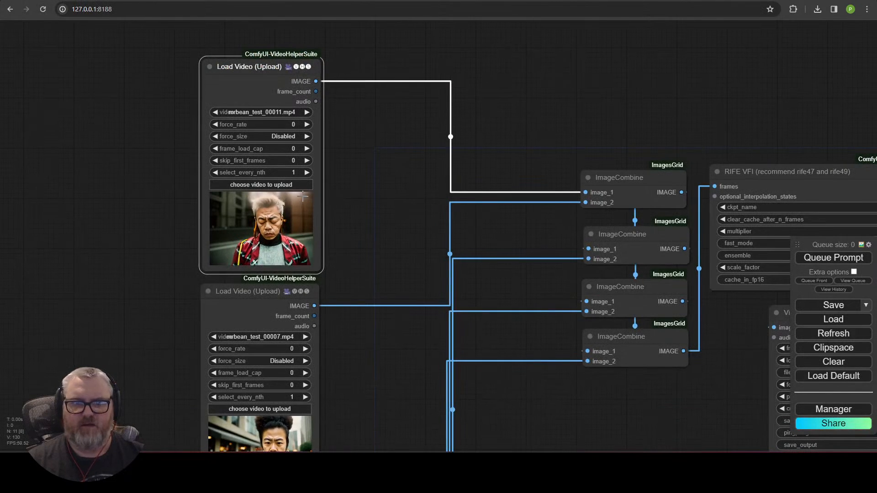
{"action": "left_click", "coordinate": [212, 112]}
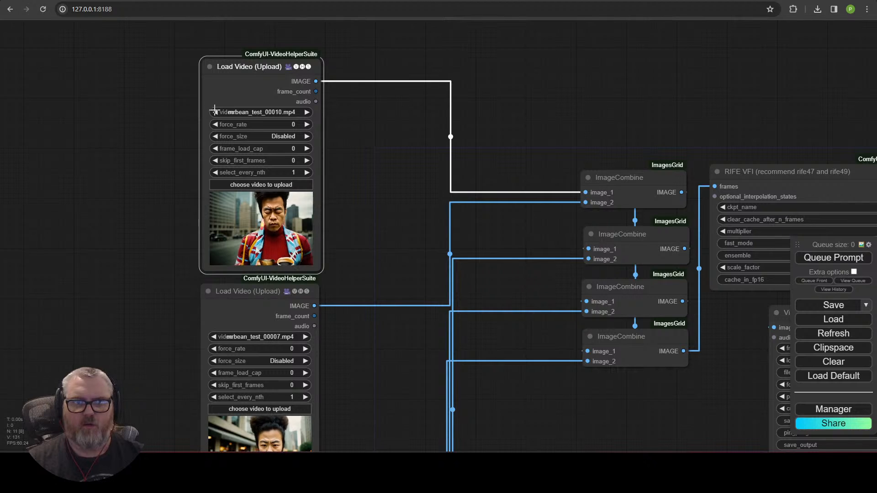
{"action": "left_click_drag", "start_coordinate": [328, 285], "coordinate": [359, 147]}
{"action": "left_click", "coordinate": [292, 272]}
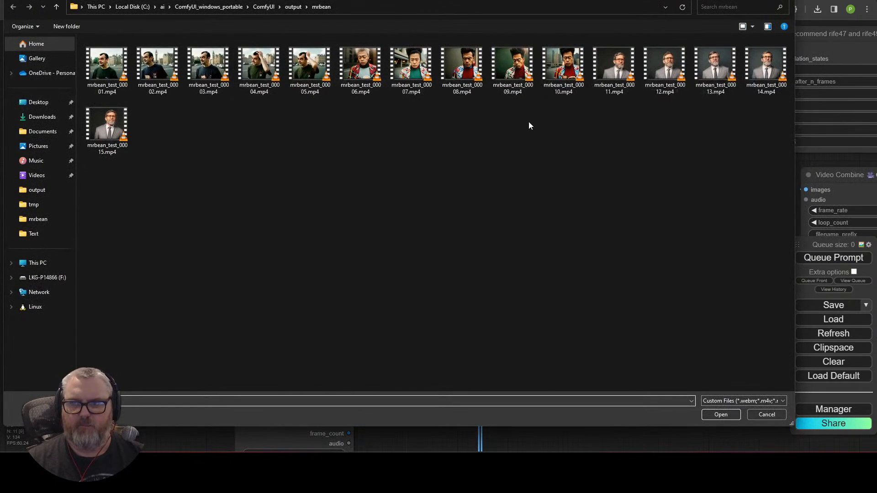
{"action": "double_click", "coordinate": [663, 65]}
{"action": "left_click", "coordinate": [247, 201]}
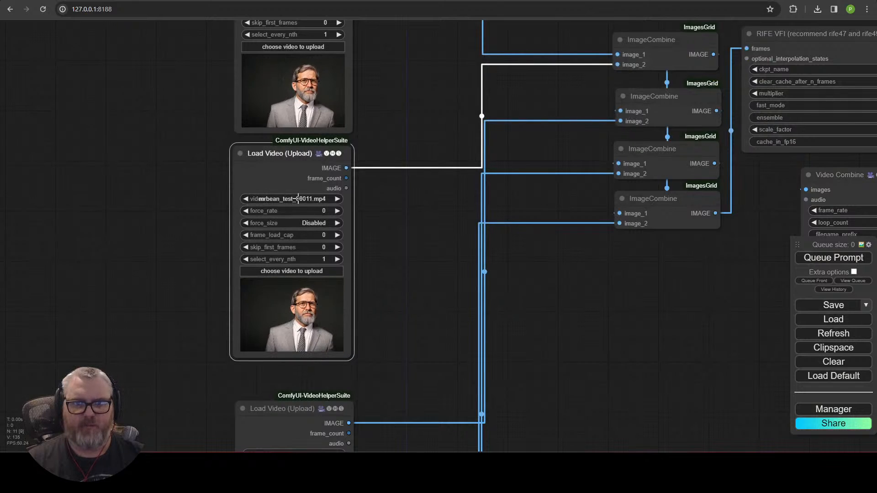
{"action": "left_click", "coordinate": [337, 199]}
Step: Load clips mrbean_test_00013 and mrbean_test_00014 into the third and fourth Load Video nodes
{"action": "left_click_drag", "start_coordinate": [354, 307], "coordinate": [376, 89]}
{"action": "left_click", "coordinate": [315, 308]}
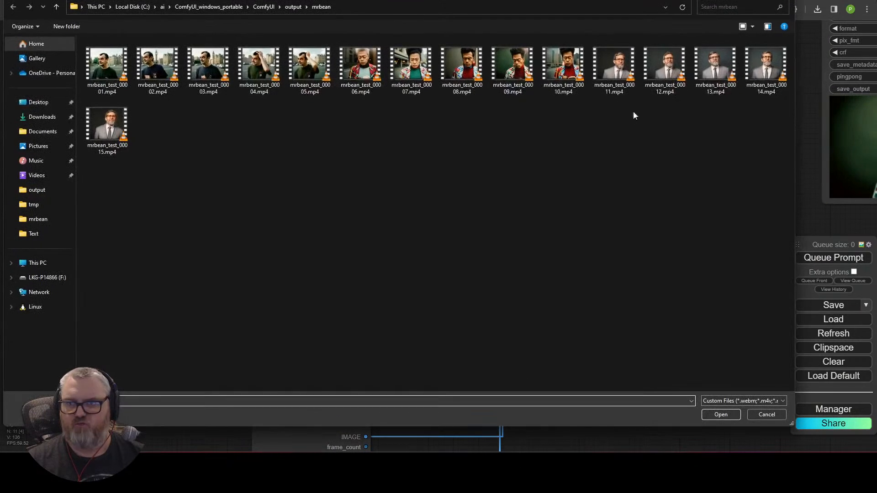
{"action": "left_click", "coordinate": [716, 66]}
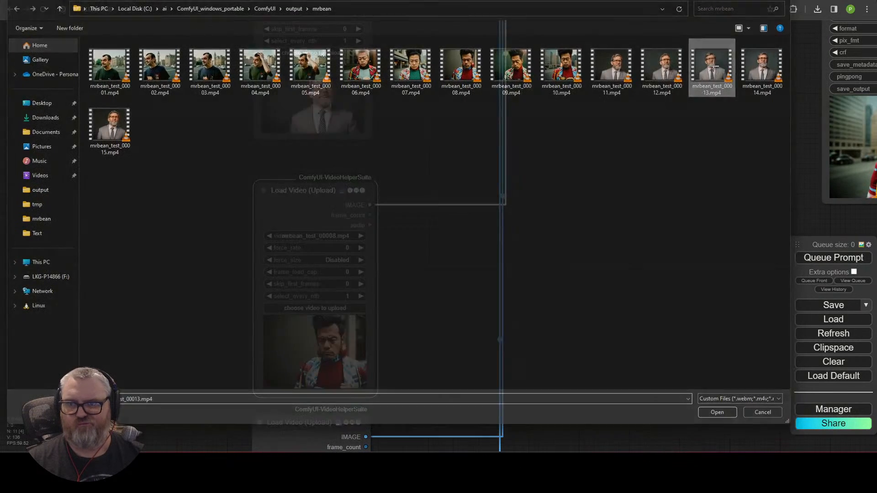
{"action": "left_click", "coordinate": [270, 236]}
{"action": "scroll", "coordinate": [408, 344], "scroll_direction": "down", "scroll_amount": 5}
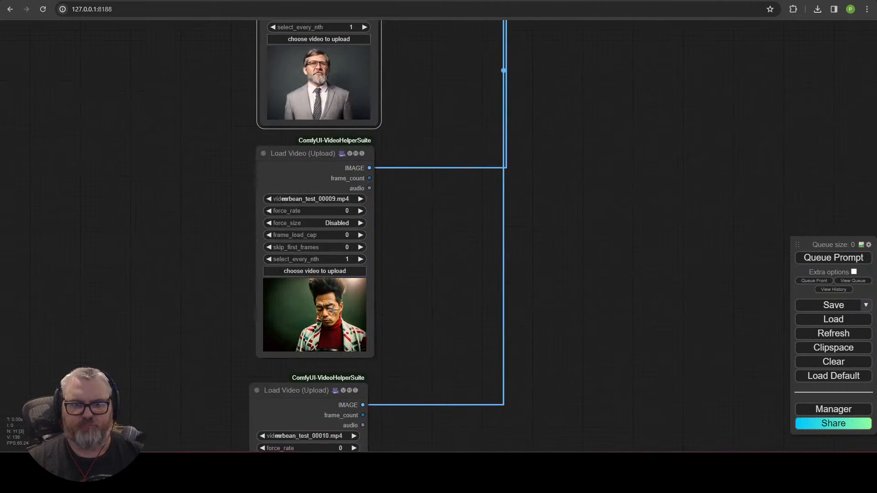
{"action": "left_click", "coordinate": [344, 271]}
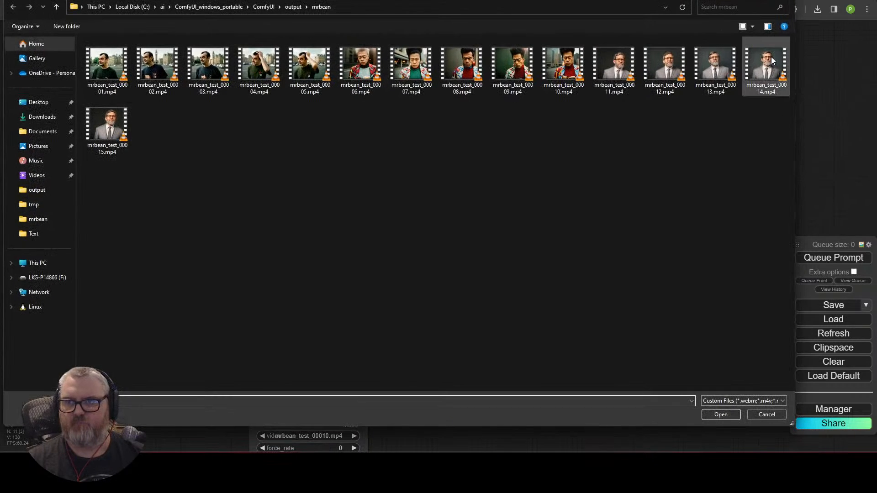
{"action": "double_click", "coordinate": [771, 61]}
{"action": "left_click", "coordinate": [269, 200]}
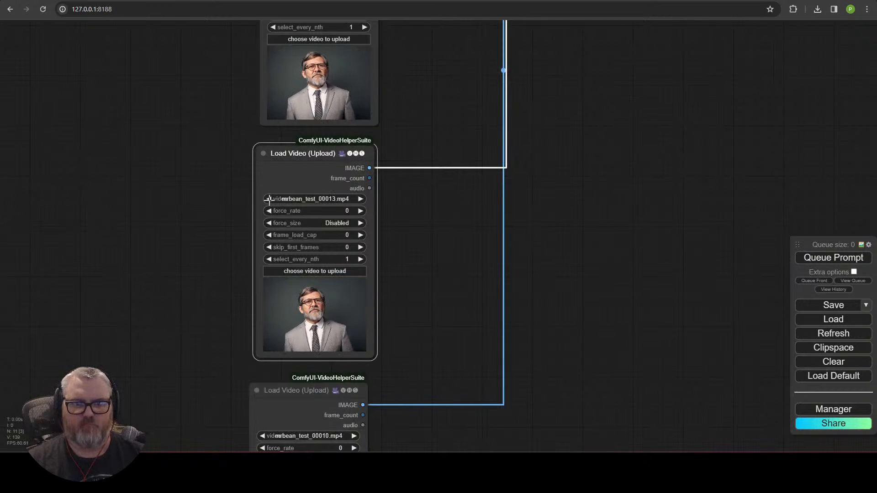
{"action": "left_click", "coordinate": [360, 199]}
Step: Load mrbean_test_00015 into the bottom Load Video node and queue the stitching run
{"action": "left_click_drag", "start_coordinate": [408, 432], "coordinate": [387, 152]}
{"action": "left_click", "coordinate": [302, 157]}
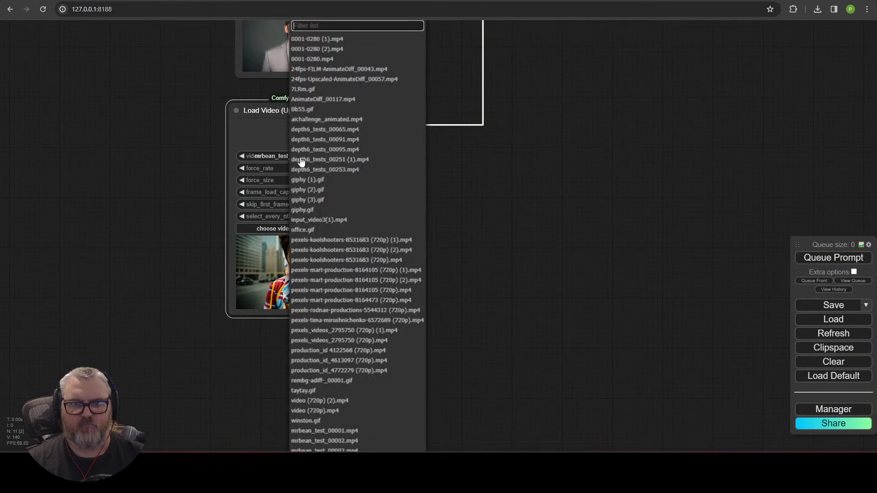
{"action": "left_click", "coordinate": [448, 73]}
{"action": "left_click", "coordinate": [319, 228]}
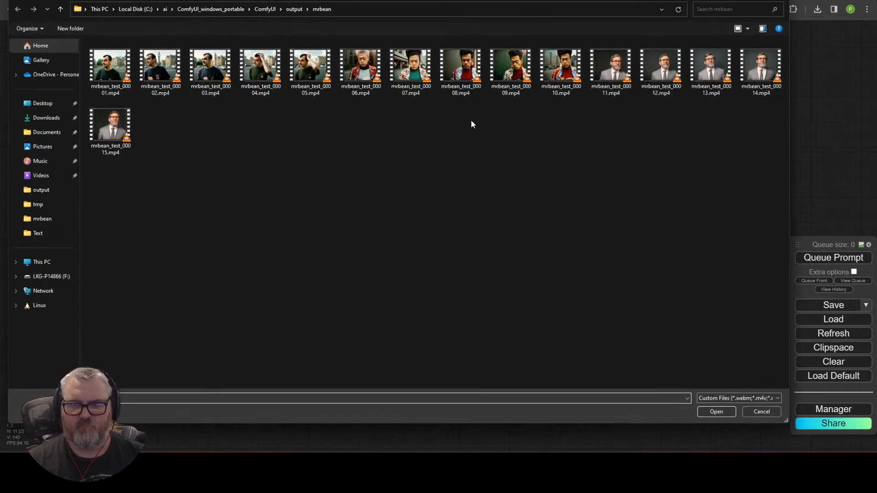
{"action": "double_click", "coordinate": [119, 130]}
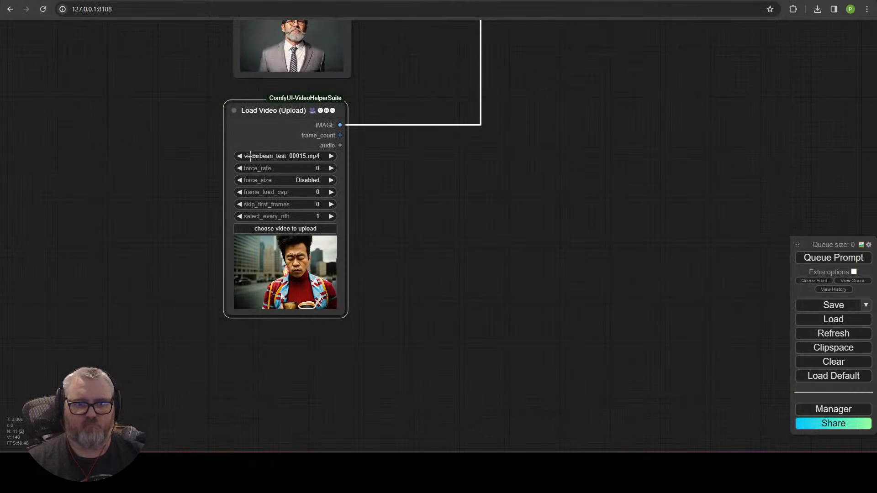
{"action": "left_click_drag", "start_coordinate": [521, 139], "coordinate": [322, 296]}
{"action": "scroll", "coordinate": [366, 393], "scroll_direction": "down", "scroll_amount": 5}
{"action": "left_click_drag", "start_coordinate": [393, 214], "coordinate": [368, 384]}
{"action": "left_click", "coordinate": [833, 258]}
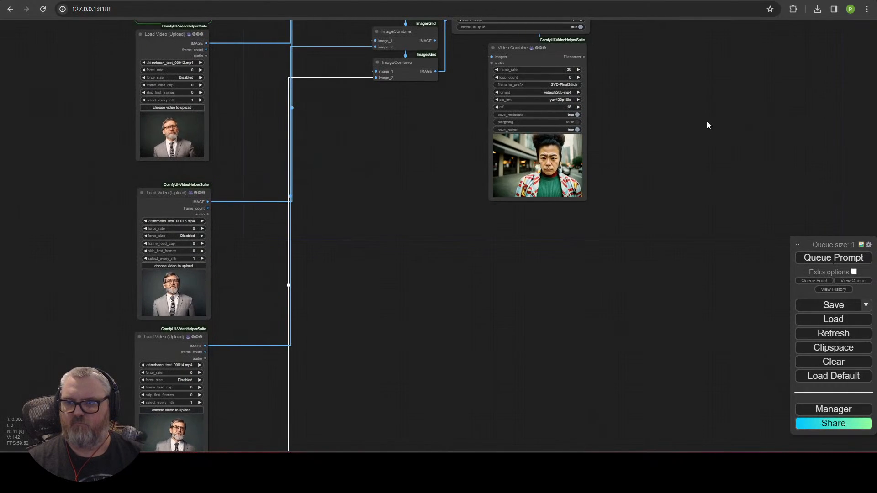
Step: Pan through the graph to inspect the Video Combine preview, RIFE VFI and chained ImageCombine nodes
{"action": "scroll", "coordinate": [620, 155], "scroll_direction": "up", "scroll_amount": 5}
{"action": "scroll", "coordinate": [620, 153], "scroll_direction": "up", "scroll_amount": 1}
{"action": "left_click_drag", "start_coordinate": [619, 153], "coordinate": [642, 185]}
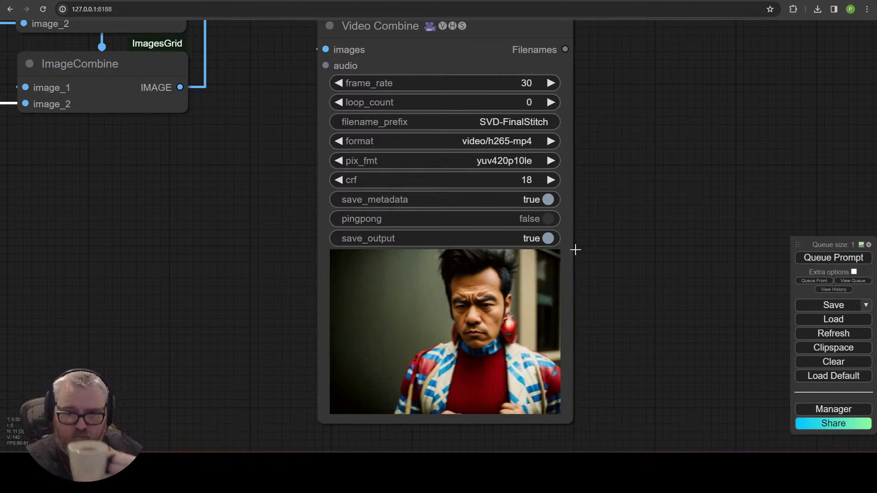
{"action": "scroll", "coordinate": [585, 235], "scroll_direction": "down", "scroll_amount": 3}
{"action": "left_click_drag", "start_coordinate": [629, 216], "coordinate": [634, 339]}
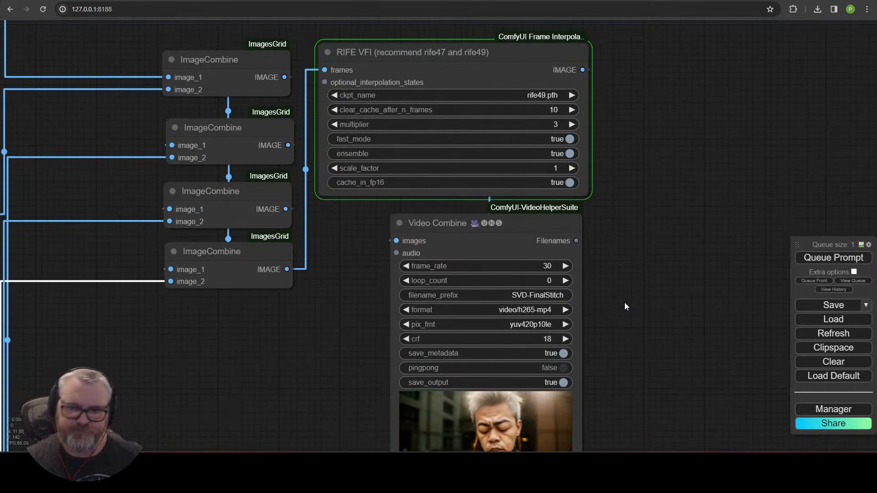
{"action": "left_click_drag", "start_coordinate": [624, 302], "coordinate": [650, 155]}
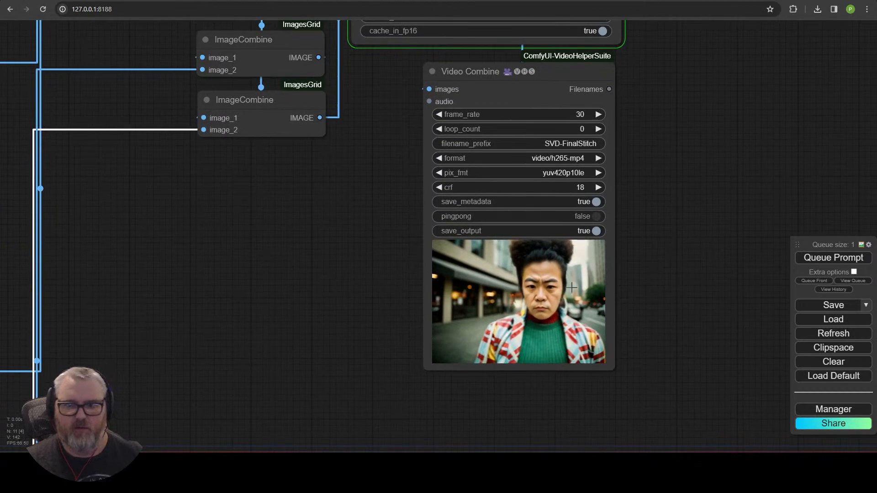
{"action": "scroll", "coordinate": [561, 325], "scroll_direction": "up", "scroll_amount": 11}
{"action": "scroll", "coordinate": [552, 344], "scroll_direction": "down", "scroll_amount": 4}
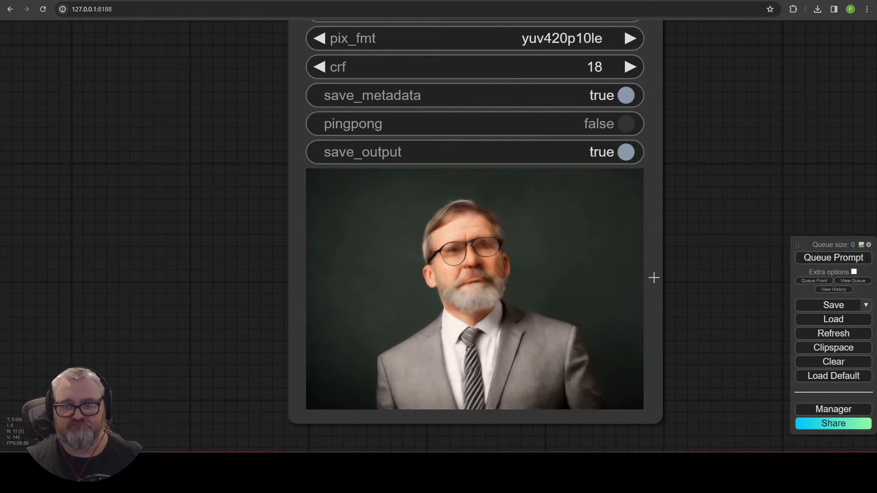
{"action": "scroll", "coordinate": [661, 269], "scroll_direction": "down", "scroll_amount": 3}
{"action": "left_click_drag", "start_coordinate": [694, 252], "coordinate": [631, 286]}
{"action": "scroll", "coordinate": [631, 286], "scroll_direction": "down", "scroll_amount": 2}
{"action": "scroll", "coordinate": [638, 288], "scroll_direction": "down", "scroll_amount": 4}
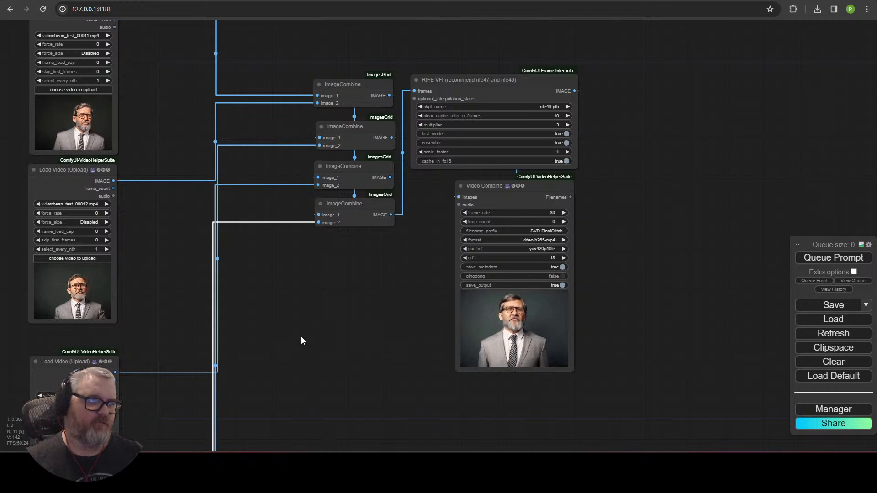
{"action": "scroll", "coordinate": [301, 337], "scroll_direction": "down", "scroll_amount": 1}
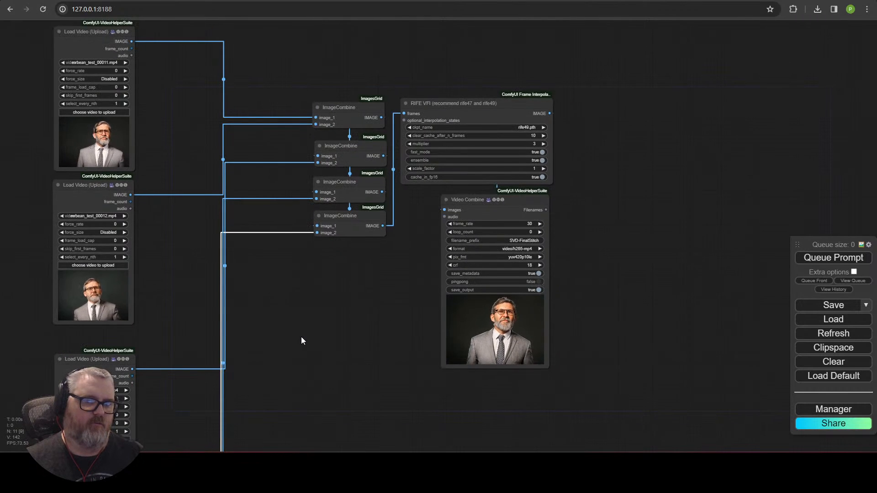
{"action": "left_click_drag", "start_coordinate": [301, 338], "coordinate": [420, 163]}
{"action": "scroll", "coordinate": [401, 254], "scroll_direction": "down", "scroll_amount": 3}
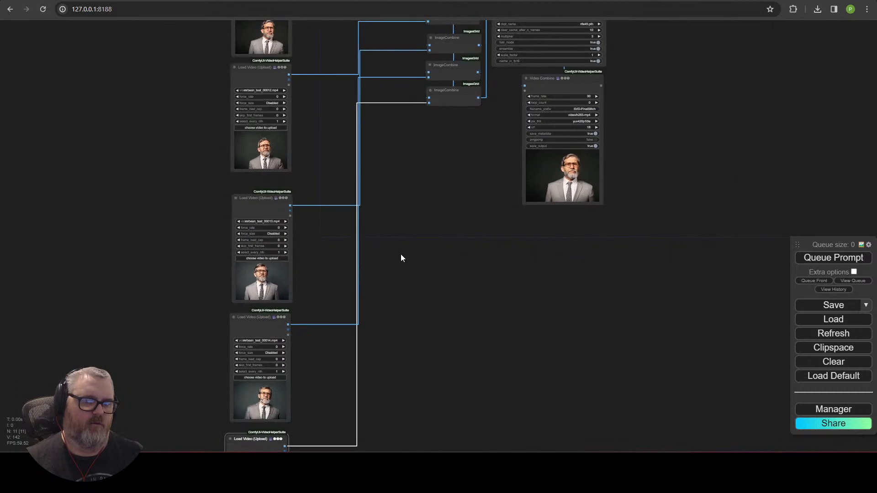
Step: Move Video Combine aside and paste a copy of RIFE VFI below the original
{"action": "left_click_drag", "start_coordinate": [410, 237], "coordinate": [374, 329]}
{"action": "double_click", "coordinate": [385, 313]}
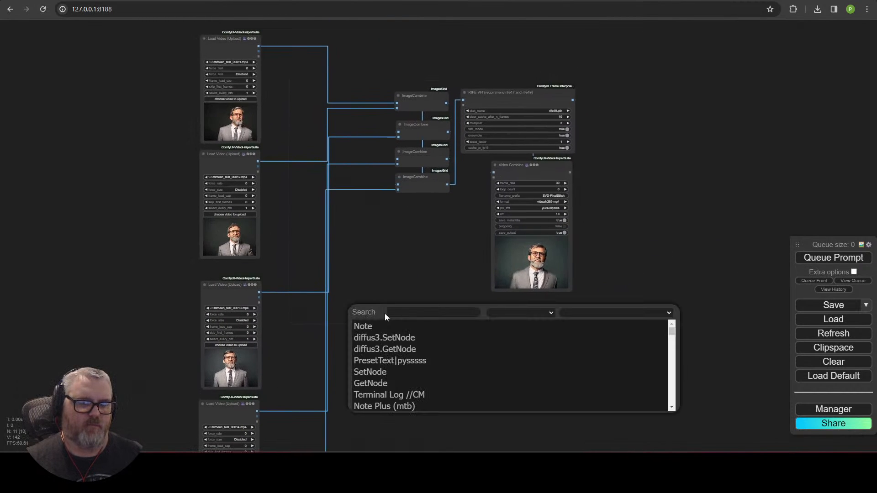
{"action": "double_click", "coordinate": [395, 277]}
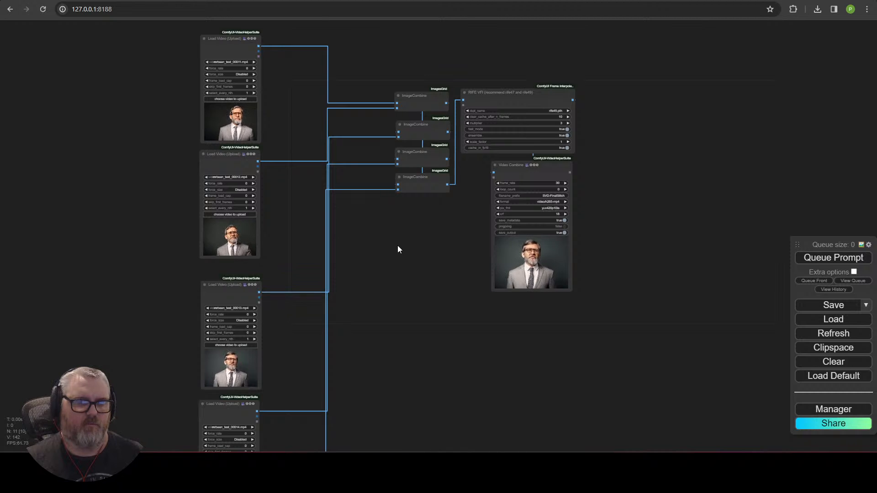
{"action": "scroll", "coordinate": [680, 174], "scroll_direction": "up", "scroll_amount": 5}
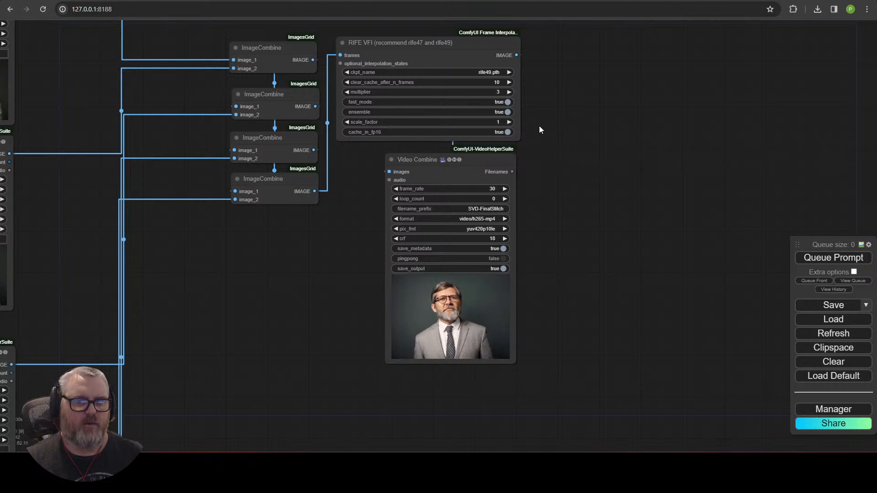
{"action": "left_click_drag", "start_coordinate": [465, 175], "coordinate": [702, 133]}
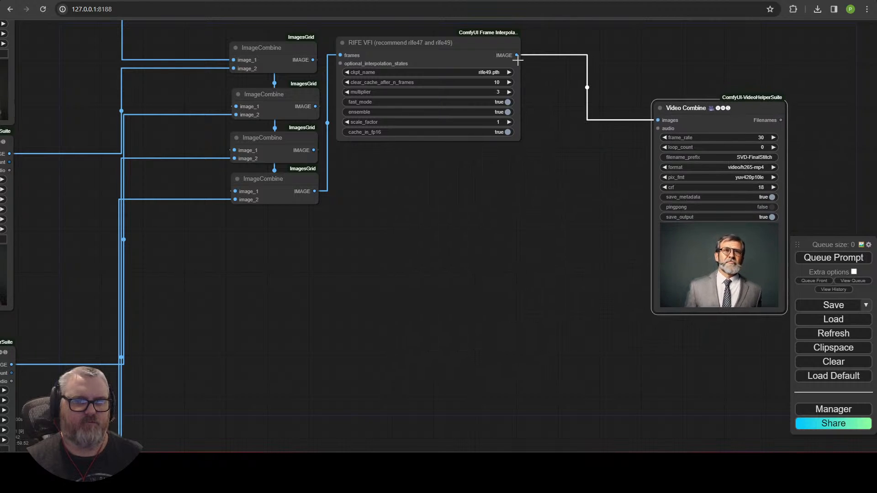
{"action": "left_click", "coordinate": [465, 43]}
{"action": "key", "text": "ctrl+c"}
{"action": "key", "text": "ctrl+v"}
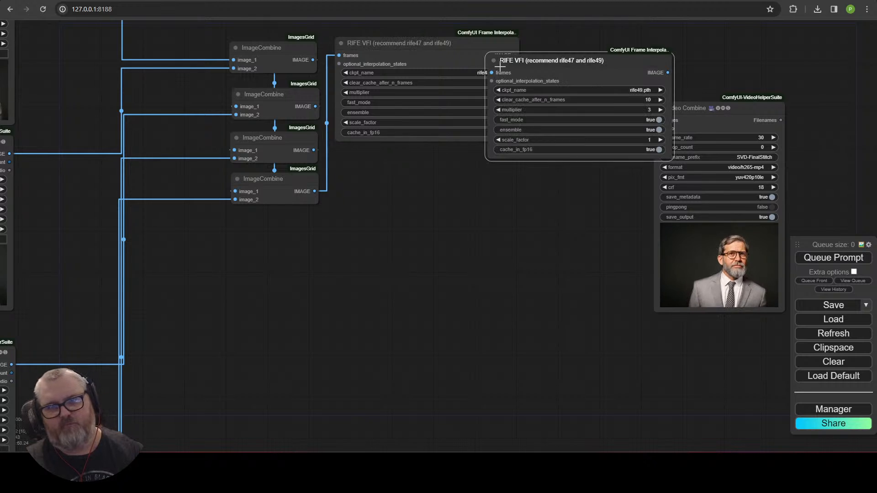
{"action": "left_click_drag", "start_coordinate": [500, 66], "coordinate": [451, 200]}
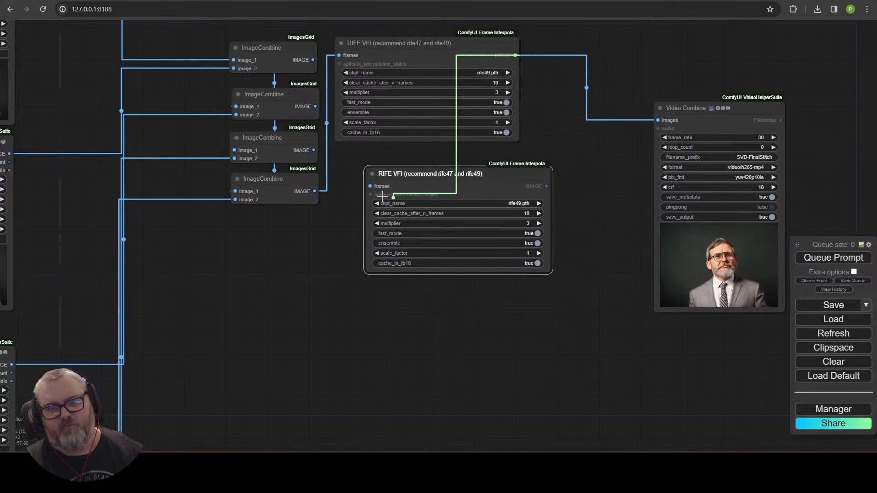
{"action": "left_click_drag", "start_coordinate": [385, 182], "coordinate": [491, 300]}
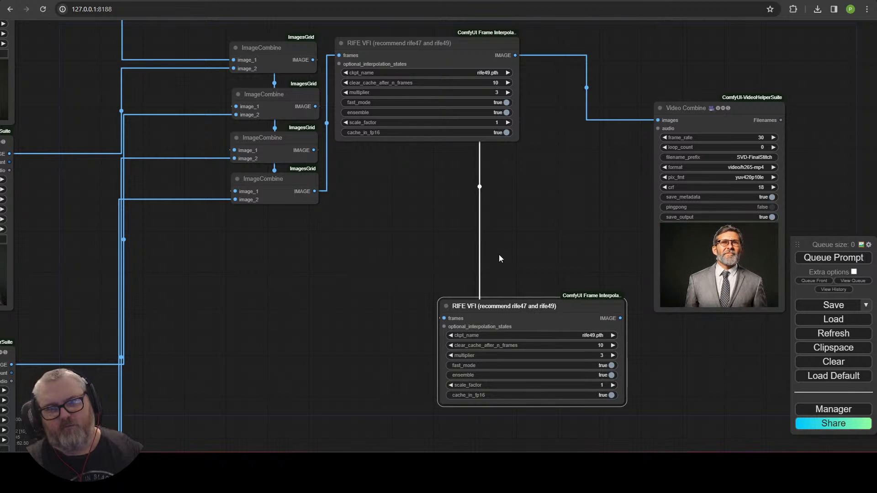
Step: Add an ImageCombine node fed by the RIFE VFI IMAGE output
{"action": "left_click_drag", "start_coordinate": [521, 72], "coordinate": [527, 234]}
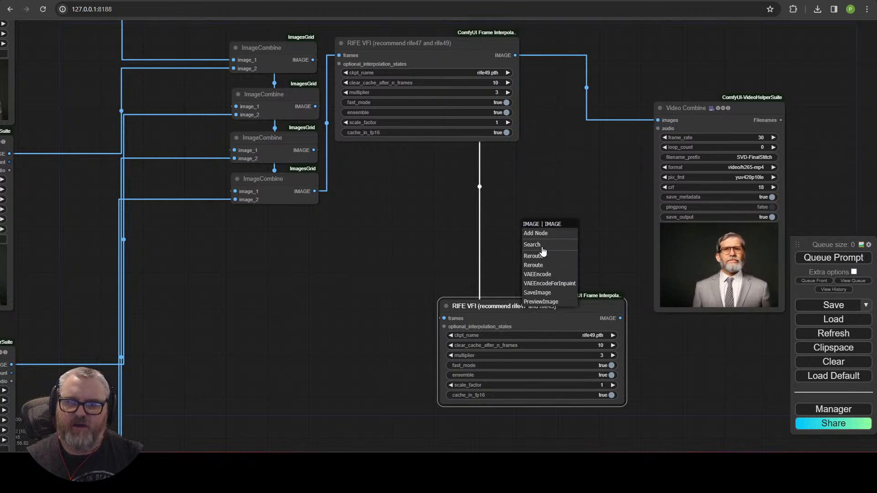
{"action": "left_click", "coordinate": [544, 246]}
{"action": "type", "text": "imagecom"}
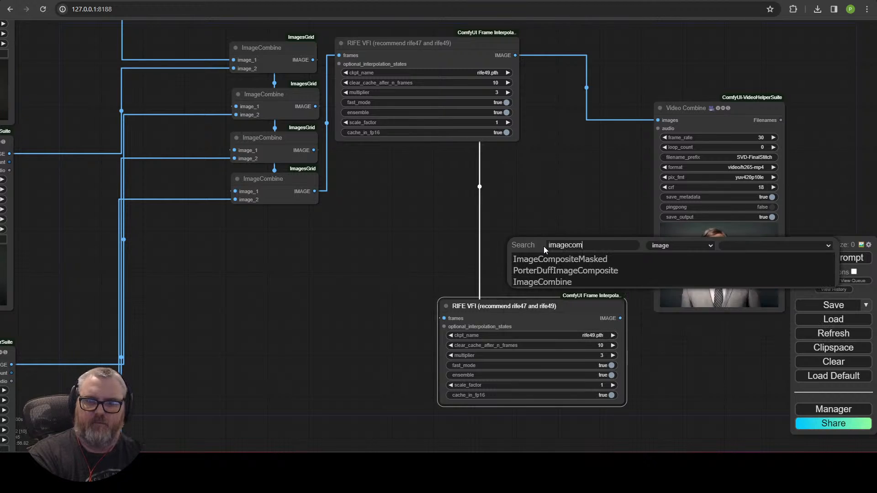
{"action": "left_click", "coordinate": [542, 282]}
{"action": "left_click_drag", "start_coordinate": [614, 268], "coordinate": [612, 182]}
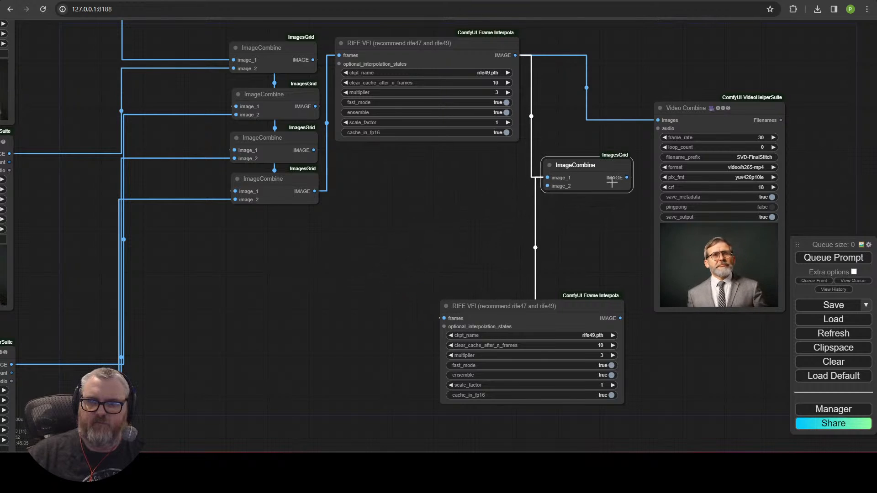
Step: Add an ImageSelector node and feed it the top Load Video clip's frames
{"action": "left_click_drag", "start_coordinate": [428, 209], "coordinate": [429, 209]}
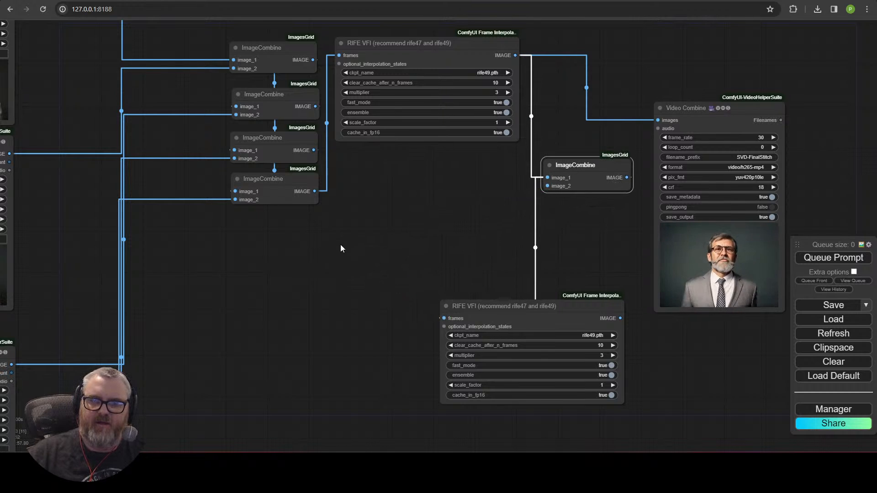
{"action": "double_click", "coordinate": [345, 248]}
{"action": "type", "text": "imagesele"}
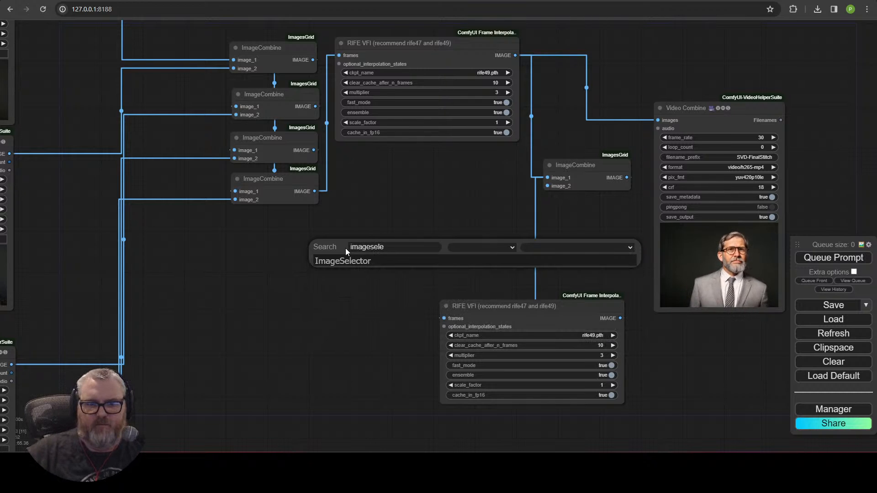
{"action": "left_click", "coordinate": [349, 260]}
{"action": "scroll", "coordinate": [350, 260], "scroll_direction": "down", "scroll_amount": 1}
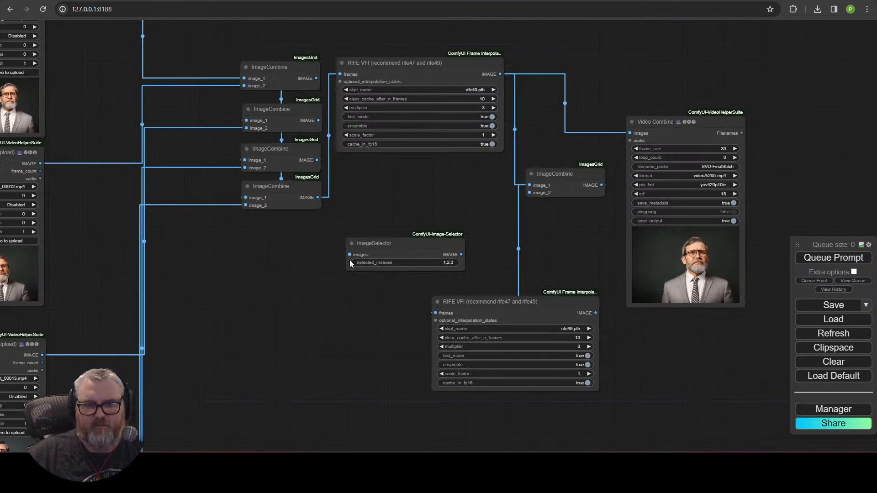
{"action": "left_click_drag", "start_coordinate": [350, 259], "coordinate": [421, 268]}
{"action": "left_click_drag", "start_coordinate": [145, 122], "coordinate": [160, 212]}
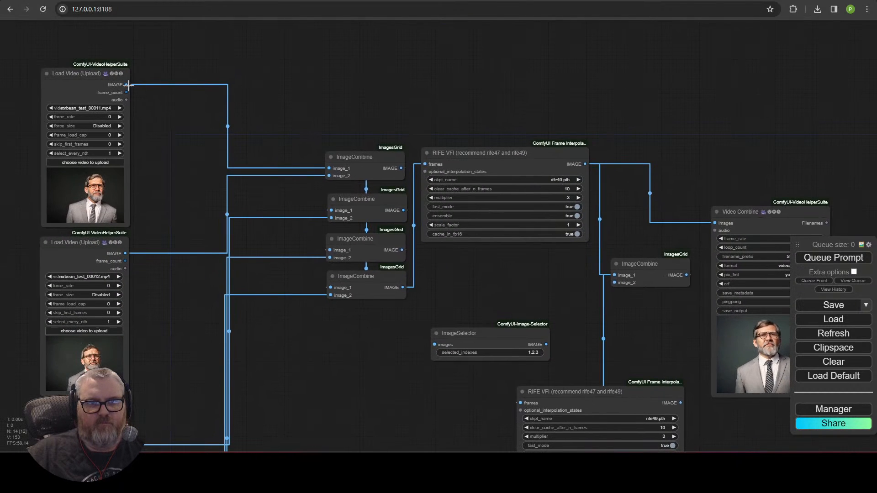
{"action": "left_click_drag", "start_coordinate": [126, 84], "coordinate": [435, 344]}
Step: Set ImageSelector's selected_indexes to 1 and link it into ImageCombine's image_2
{"action": "left_click", "coordinate": [503, 354]}
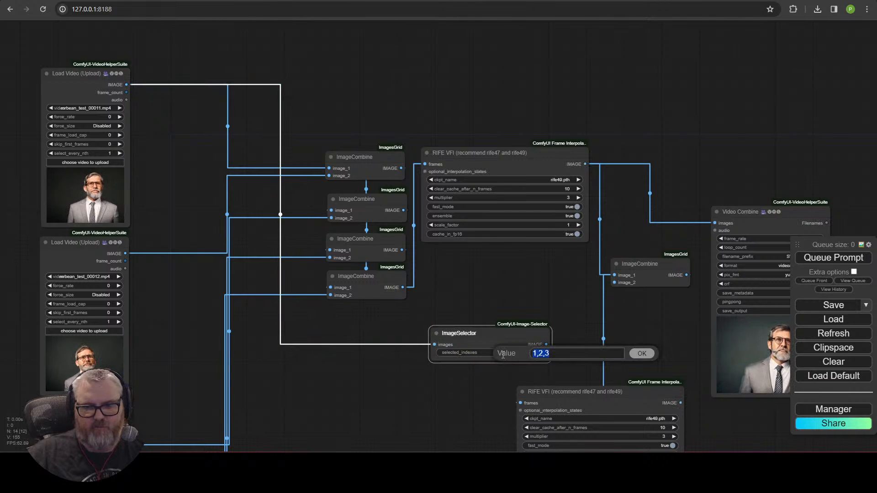
{"action": "type", "text": "1"}
{"action": "key", "text": "Return"}
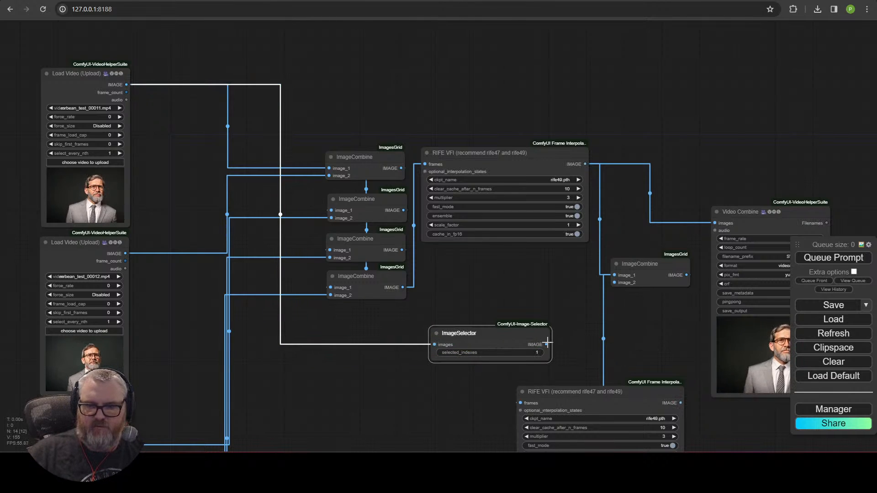
{"action": "left_click_drag", "start_coordinate": [612, 299], "coordinate": [612, 299]}
{"action": "left_click_drag", "start_coordinate": [666, 270], "coordinate": [602, 275]}
{"action": "left_click_drag", "start_coordinate": [651, 322], "coordinate": [521, 226]}
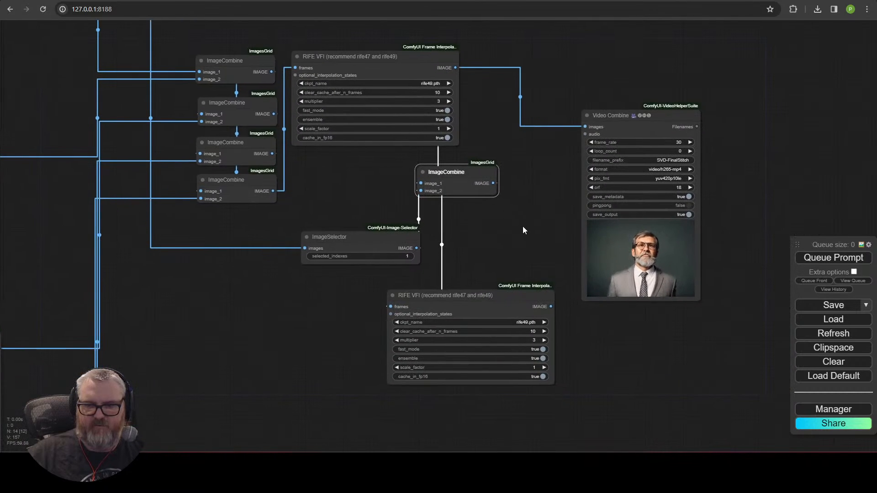
Step: Feed the second RIFE VFI into a Video Combine copy prefixed SVD-FinalStitch-Loop
{"action": "left_click_drag", "start_coordinate": [636, 114], "coordinate": [644, 283]}
{"action": "left_click_drag", "start_coordinate": [551, 307], "coordinate": [578, 295]}
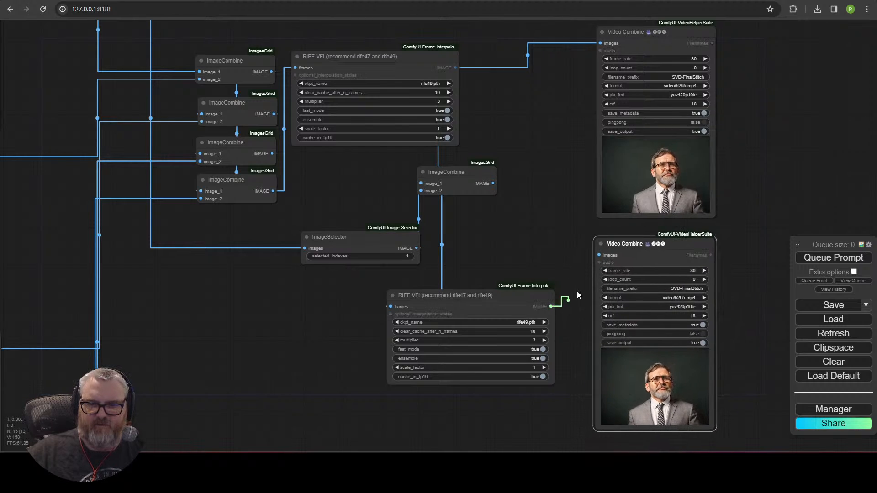
{"action": "left_click_drag", "start_coordinate": [600, 252], "coordinate": [600, 254]}
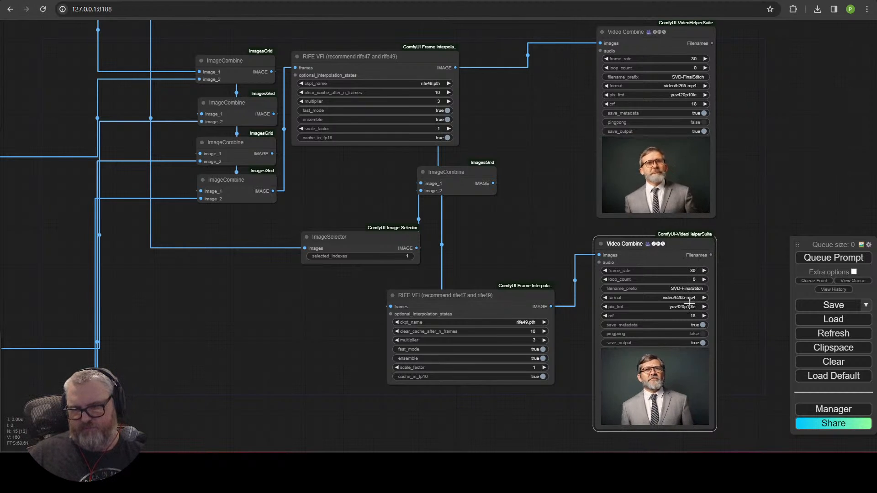
{"action": "left_click", "coordinate": [688, 288]}
{"action": "type", "text": "-Lo"}
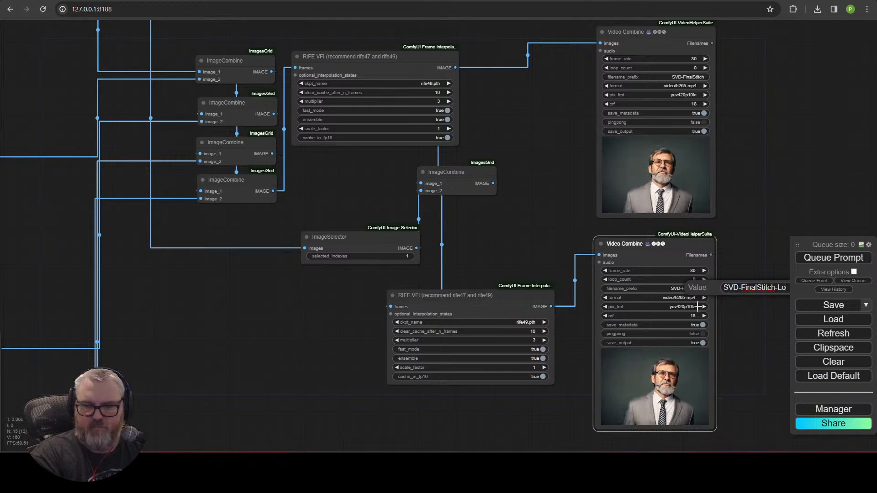
{"action": "type", "text": "op"}
{"action": "key", "text": "Return"}
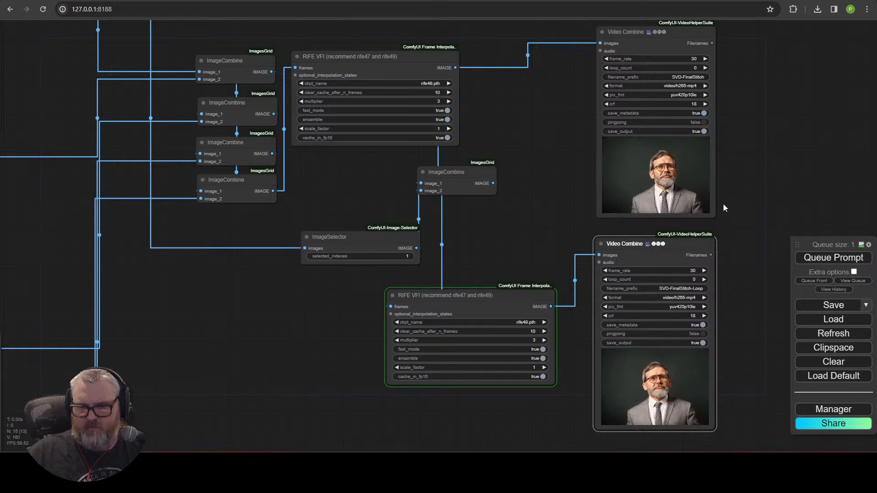
Step: Place ImageCombine above the lower RIFE VFI, aligning ImageSelector and the three loop nodes beside it
{"action": "left_click_drag", "start_coordinate": [459, 177], "coordinate": [514, 257]}
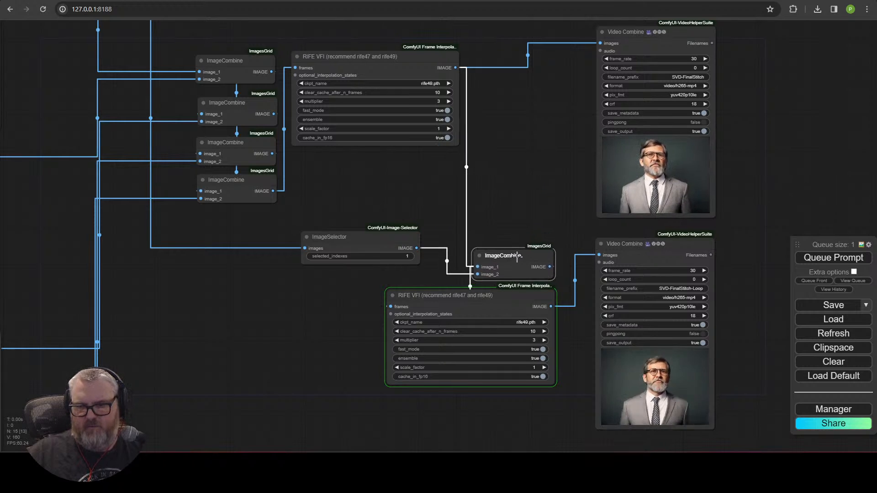
{"action": "left_click_drag", "start_coordinate": [328, 237], "coordinate": [355, 247]}
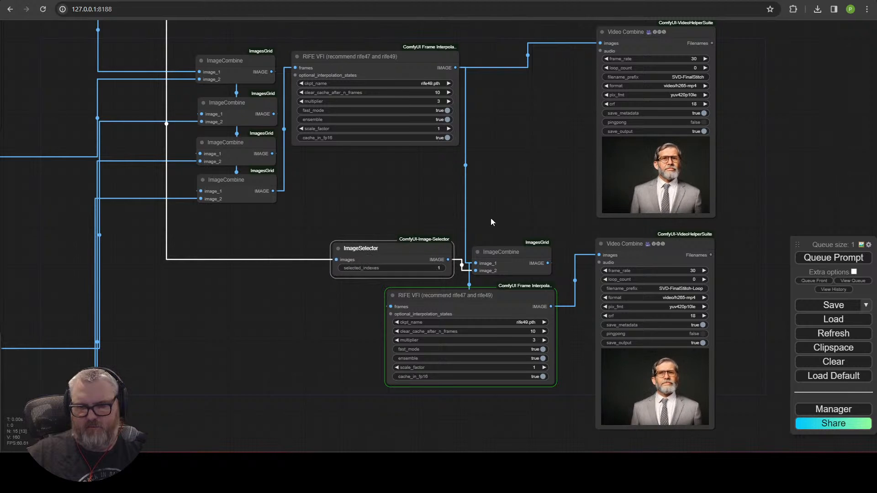
{"action": "left_click_drag", "start_coordinate": [513, 345], "coordinate": [515, 345]}
{"action": "left_click_drag", "start_coordinate": [522, 306], "coordinate": [553, 301]}
{"action": "left_click", "coordinate": [437, 231]}
{"action": "left_click_drag", "start_coordinate": [437, 246], "coordinate": [442, 250]}
{"action": "left_click_drag", "start_coordinate": [540, 257], "coordinate": [542, 257]}
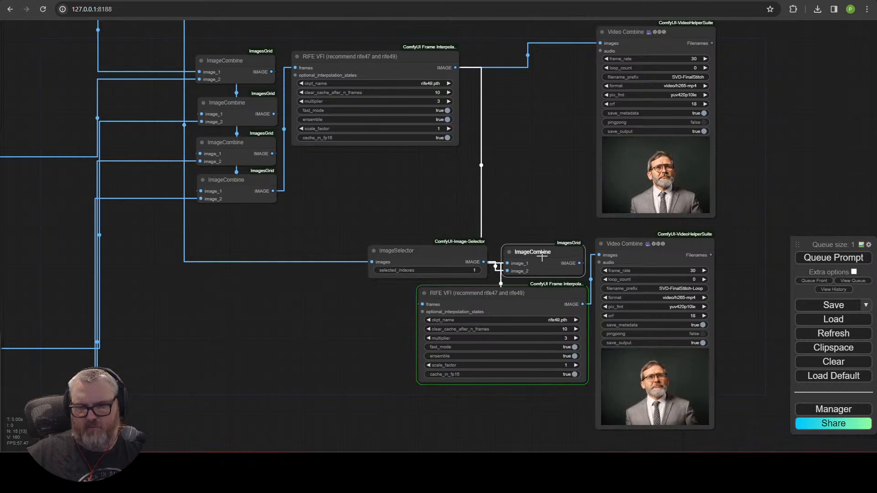
{"action": "left_click_drag", "start_coordinate": [451, 248], "coordinate": [459, 246]}
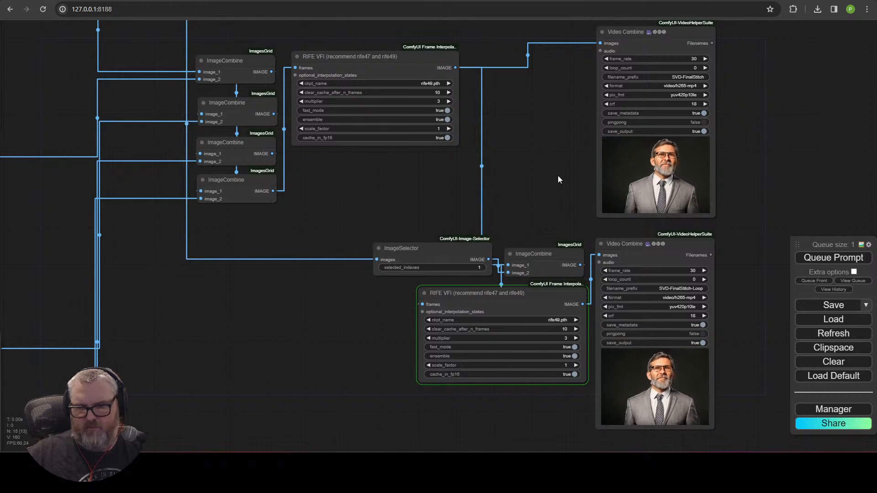
Step: Shift ImageSelector, ImageCombine and the lower RIFE VFI node left to tighten the layout
{"action": "left_click_drag", "start_coordinate": [558, 176], "coordinate": [433, 171]}
{"action": "left_click_drag", "start_coordinate": [331, 236], "coordinate": [312, 237]}
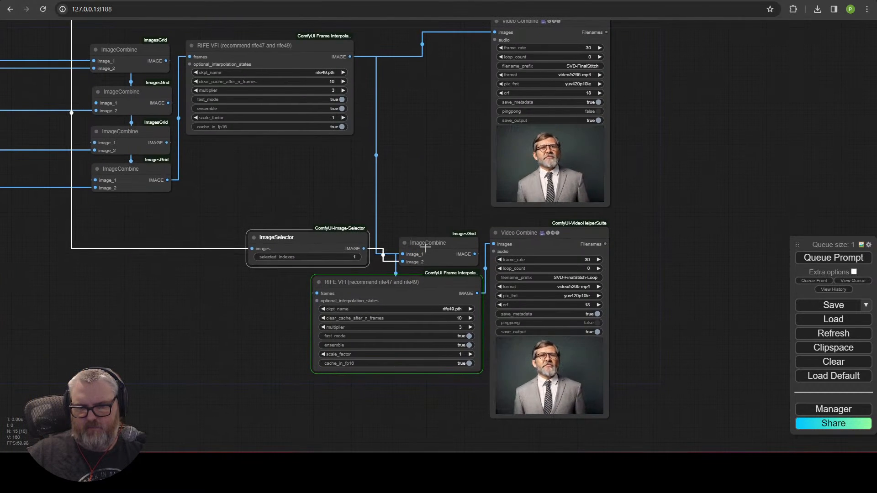
{"action": "left_click_drag", "start_coordinate": [435, 246], "coordinate": [426, 222]}
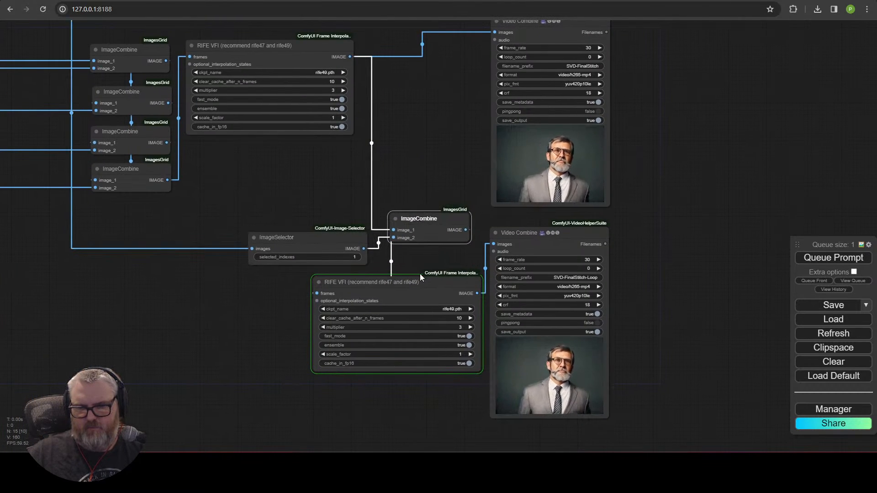
{"action": "left_click_drag", "start_coordinate": [418, 277], "coordinate": [365, 286]}
{"action": "left_click_drag", "start_coordinate": [473, 288], "coordinate": [403, 288]}
Step: Collapse both RIFE VFI nodes and place each above its Video Combine output
{"action": "left_click", "coordinate": [303, 292]}
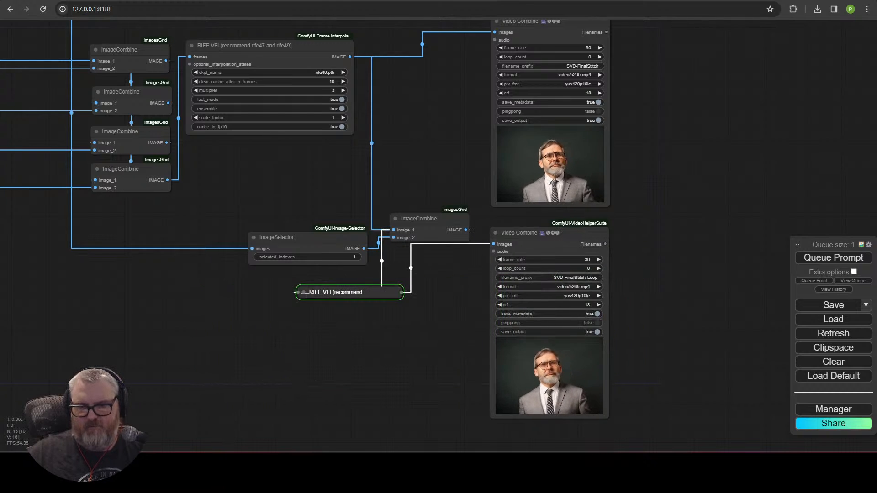
{"action": "left_click_drag", "start_coordinate": [309, 293], "coordinate": [518, 220]}
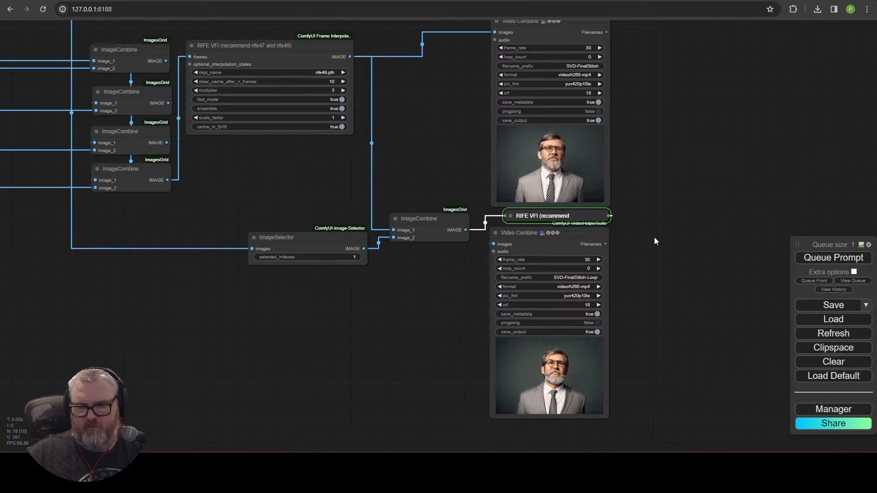
{"action": "left_click_drag", "start_coordinate": [567, 233], "coordinate": [582, 220]}
{"action": "left_click_drag", "start_coordinate": [734, 161], "coordinate": [697, 297]}
{"action": "left_click", "coordinate": [154, 182]}
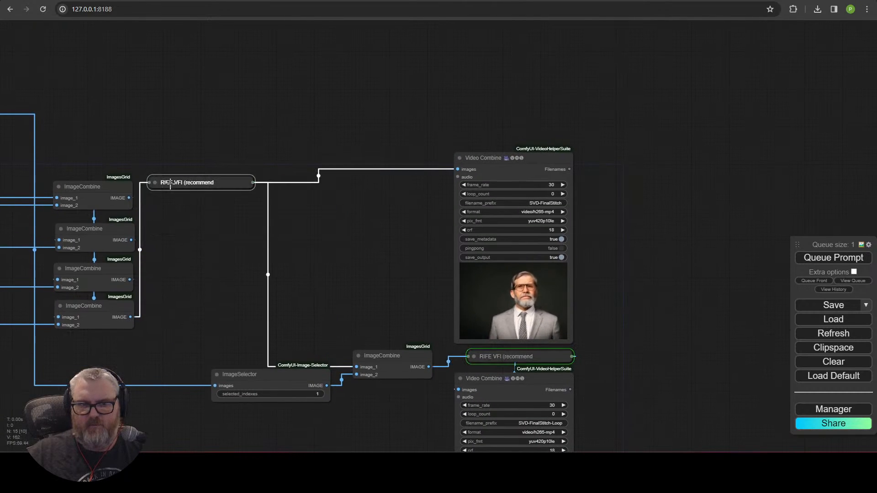
{"action": "left_click_drag", "start_coordinate": [205, 182], "coordinate": [516, 136]}
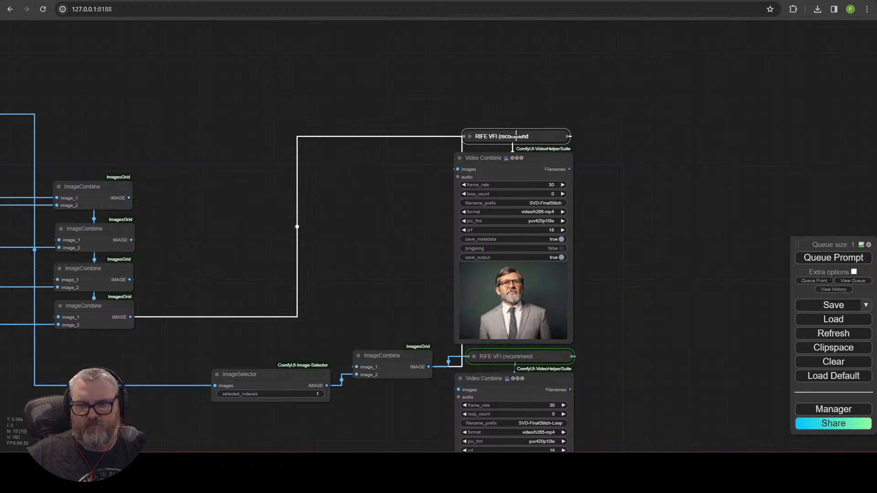
Step: Set ImageSelector just above ImageCombine and collapse it to its title bar
{"action": "left_click_drag", "start_coordinate": [413, 352], "coordinate": [414, 348]}
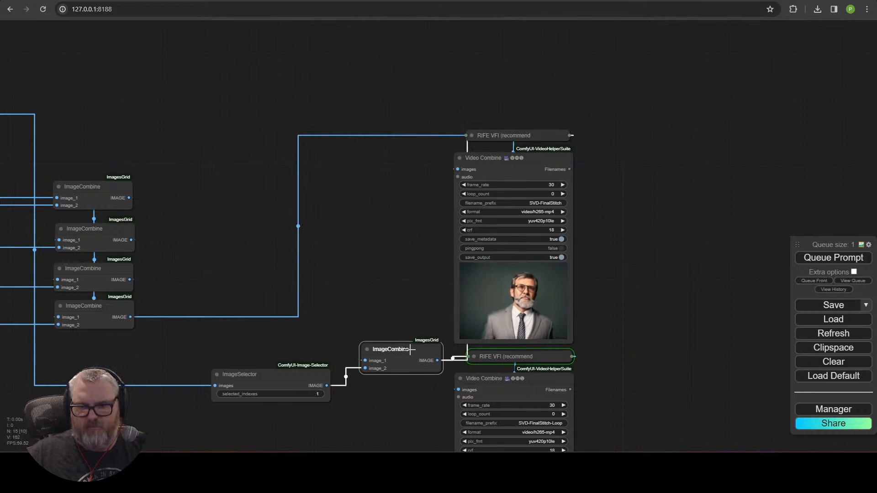
{"action": "left_click_drag", "start_coordinate": [281, 379], "coordinate": [419, 326]}
{"action": "left_click", "coordinate": [322, 306]}
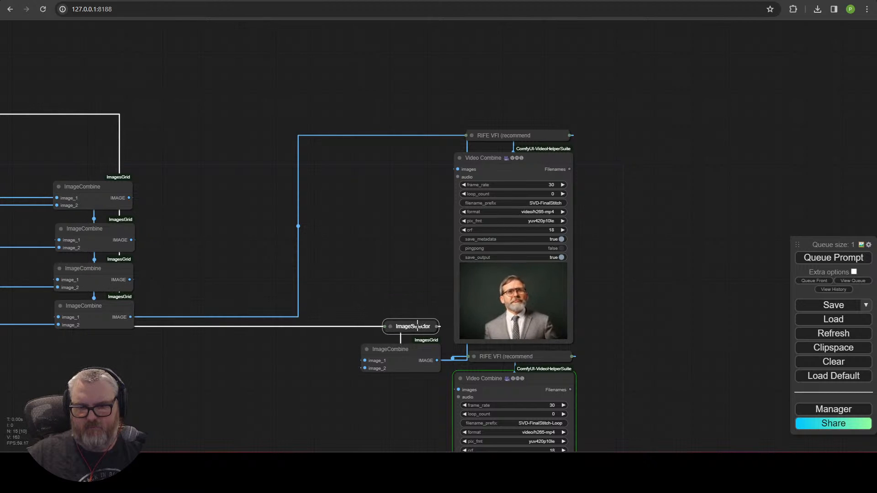
{"action": "left_click_drag", "start_coordinate": [423, 391], "coordinate": [380, 190]}
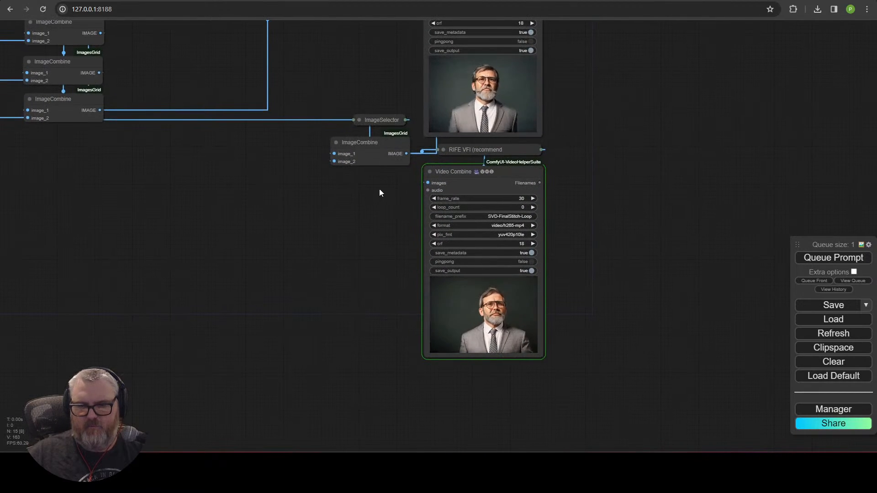
Step: Zoom in and out on the looped video preview to inspect it
{"action": "scroll", "coordinate": [382, 279], "scroll_direction": "up", "scroll_amount": 5}
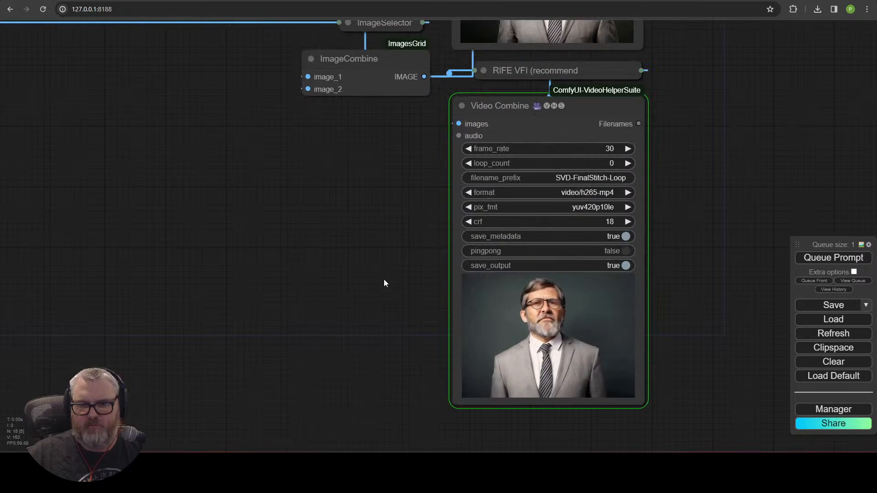
{"action": "left_click_drag", "start_coordinate": [384, 279], "coordinate": [162, 243]}
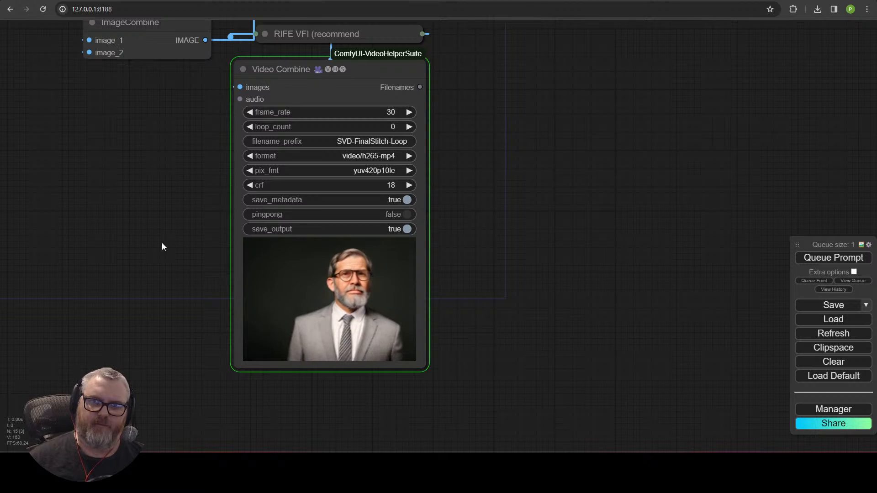
{"action": "scroll", "coordinate": [188, 309], "scroll_direction": "up", "scroll_amount": 10}
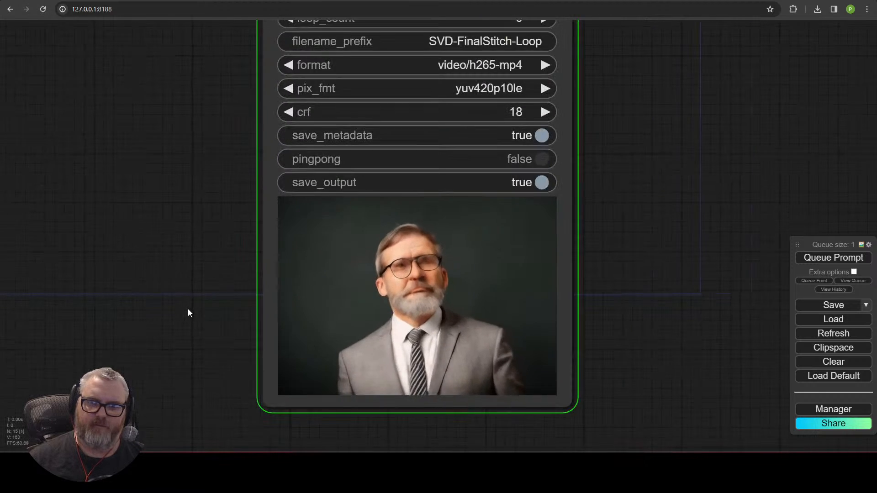
{"action": "scroll", "coordinate": [189, 315], "scroll_direction": "down", "scroll_amount": 4}
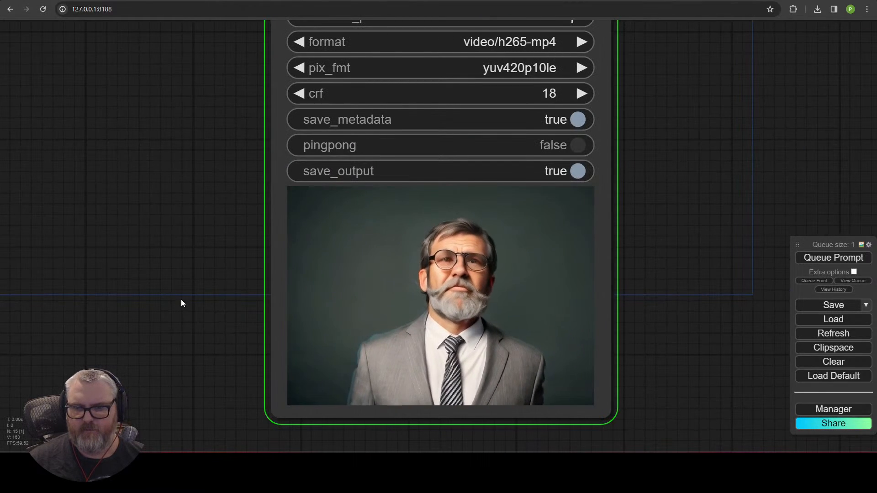
{"action": "scroll", "coordinate": [181, 301], "scroll_direction": "down", "scroll_amount": 4}
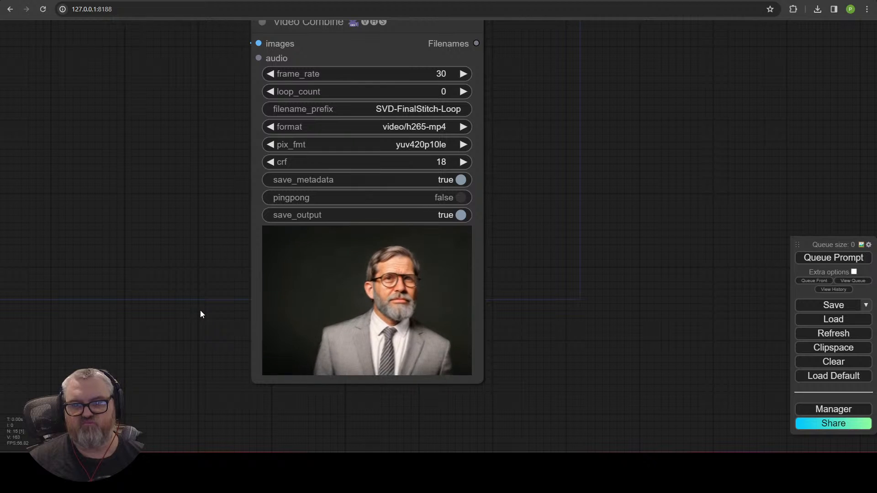
{"action": "scroll", "coordinate": [227, 319], "scroll_direction": "up", "scroll_amount": 4}
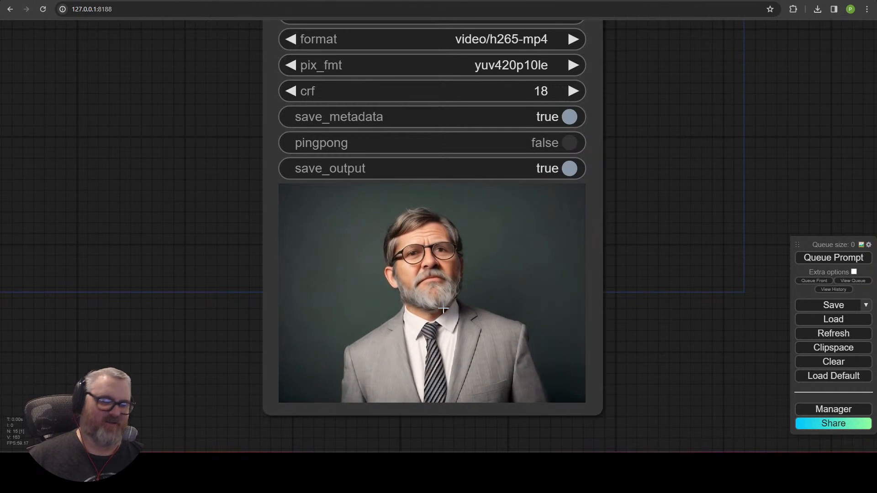
{"action": "scroll", "coordinate": [609, 368], "scroll_direction": "up", "scroll_amount": 2}
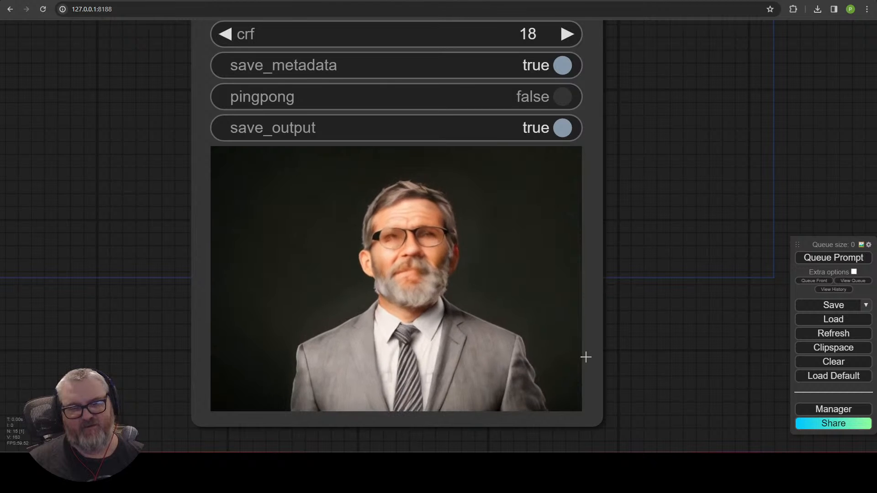
{"action": "scroll", "coordinate": [586, 357], "scroll_direction": "down", "scroll_amount": 4}
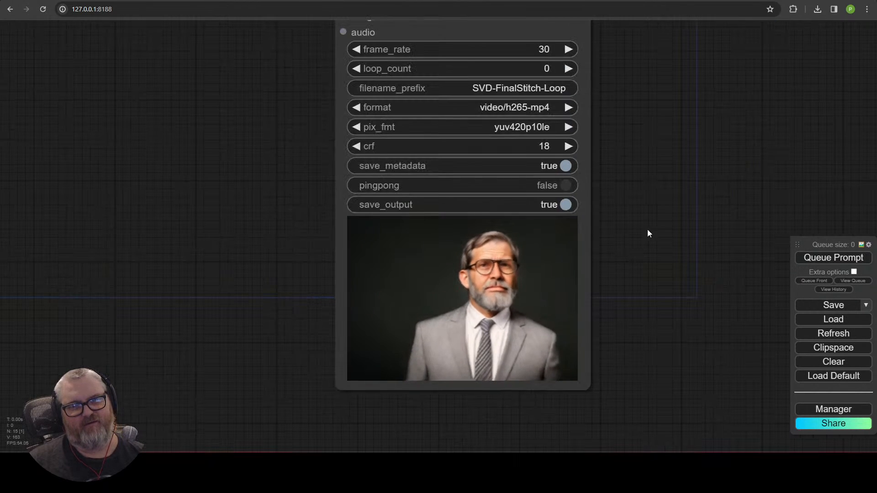
Step: Drop the loop output's RIFE VFI multiplier from 3 to 1 and re-collapse the node
{"action": "left_click_drag", "start_coordinate": [648, 230], "coordinate": [594, 336]}
{"action": "left_click_drag", "start_coordinate": [326, 226], "coordinate": [319, 352]}
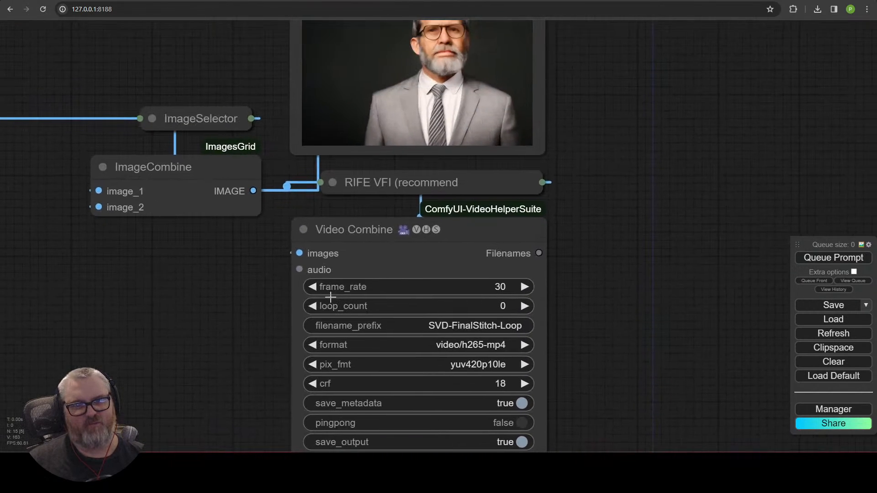
{"action": "left_click", "coordinate": [333, 183]}
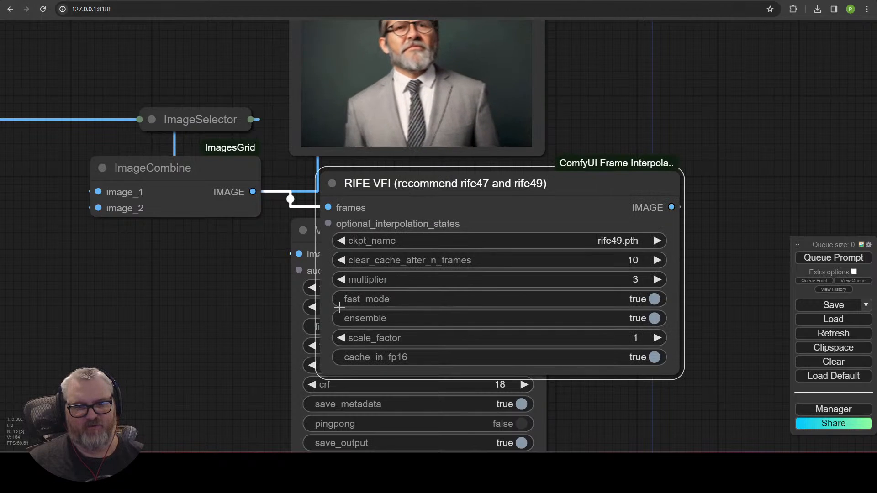
{"action": "left_click", "coordinate": [342, 279]}
{"action": "left_click", "coordinate": [342, 279]}
{"action": "left_click", "coordinate": [333, 183]}
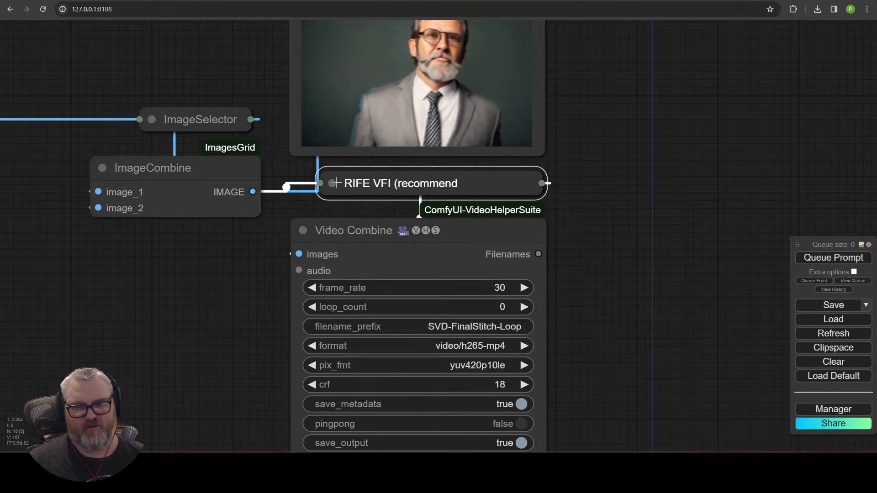
{"action": "left_click_drag", "start_coordinate": [613, 190], "coordinate": [620, 447]}
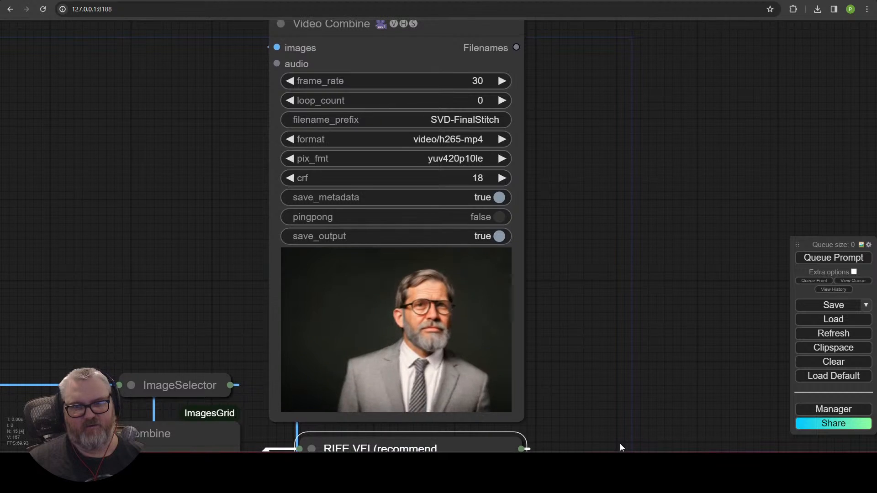
{"action": "scroll", "coordinate": [594, 393], "scroll_direction": "down", "scroll_amount": 3}
{"action": "left_click_drag", "start_coordinate": [586, 356], "coordinate": [666, 109]}
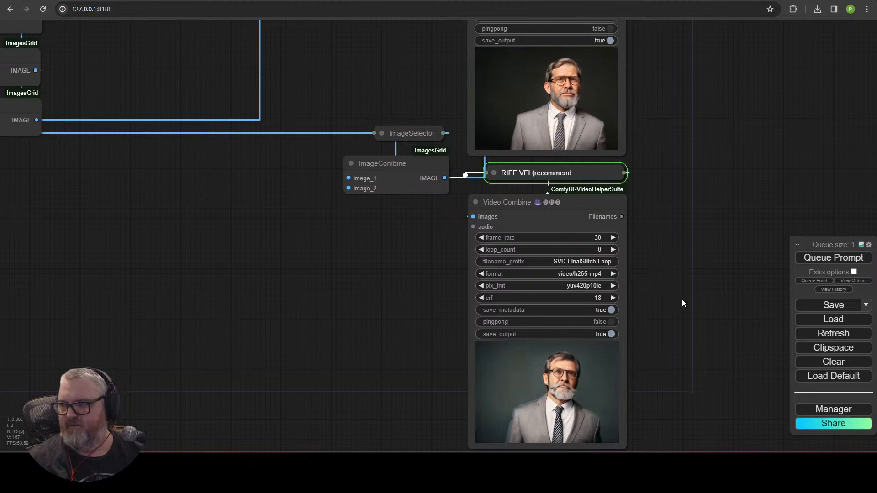
{"action": "left_click_drag", "start_coordinate": [689, 317], "coordinate": [670, 277]}
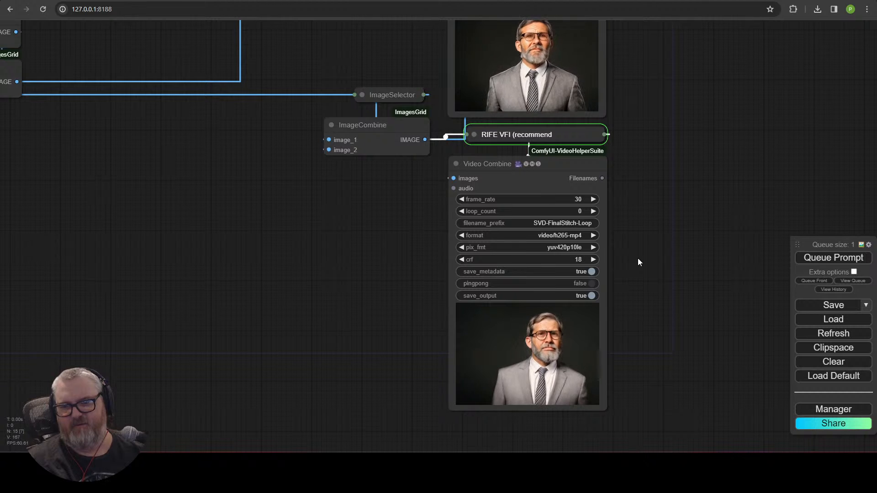
{"action": "scroll", "coordinate": [541, 361], "scroll_direction": "up", "scroll_amount": 5}
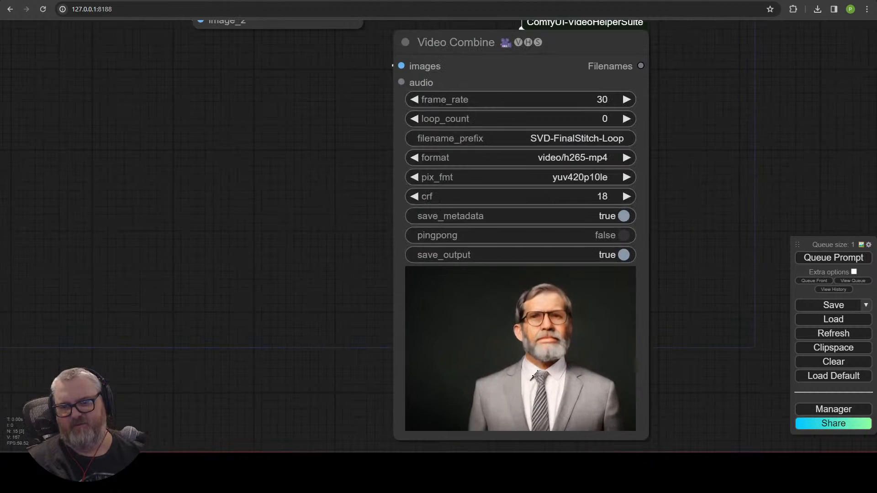
{"action": "scroll", "coordinate": [607, 339], "scroll_direction": "down", "scroll_amount": 5}
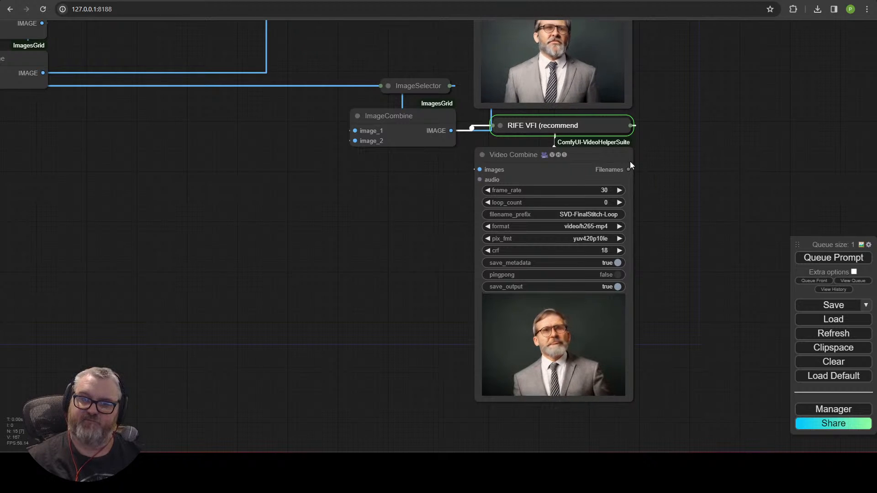
{"action": "left_click", "coordinate": [500, 126]}
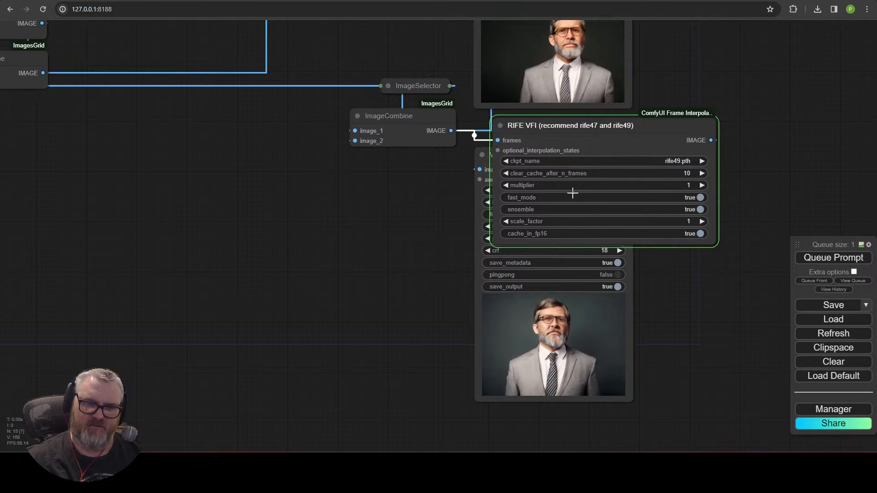
{"action": "left_click", "coordinate": [501, 125]}
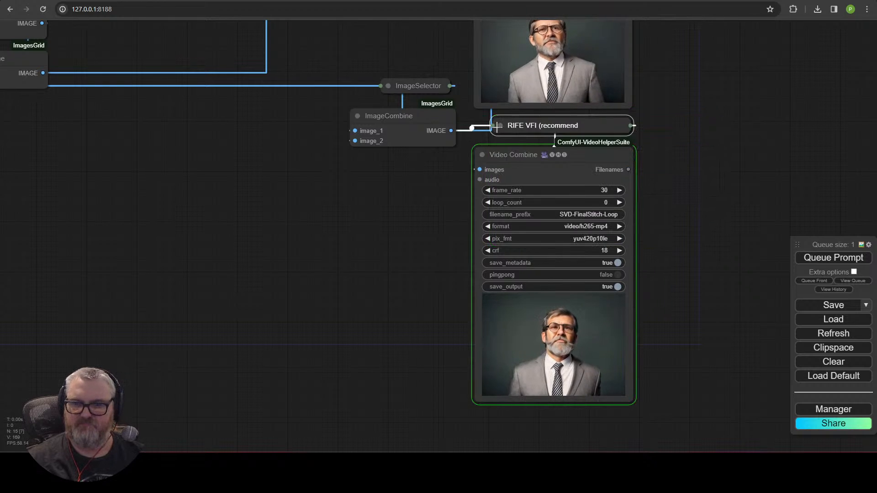
{"action": "scroll", "coordinate": [665, 303], "scroll_direction": "up", "scroll_amount": 5}
{"action": "scroll", "coordinate": [659, 256], "scroll_direction": "up", "scroll_amount": 4}
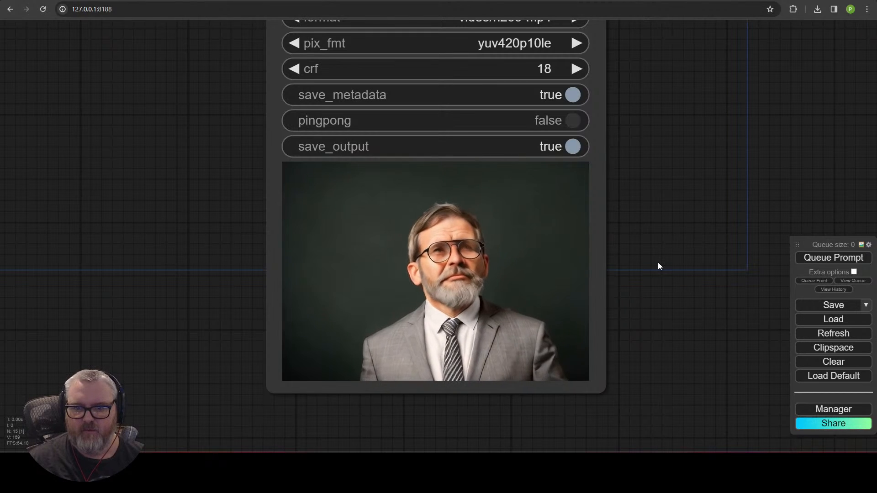
{"action": "scroll", "coordinate": [527, 284], "scroll_direction": "up", "scroll_amount": 1}
{"action": "scroll", "coordinate": [527, 284], "scroll_direction": "up", "scroll_amount": 6}
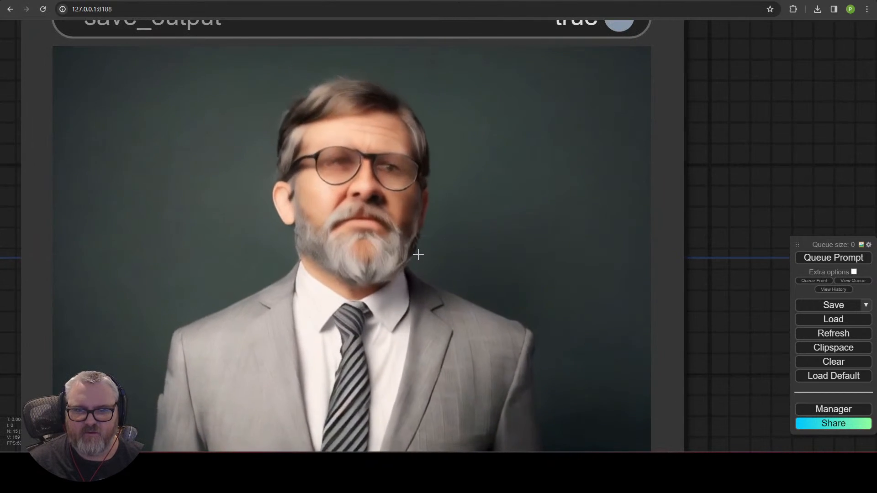
{"action": "scroll", "coordinate": [417, 255], "scroll_direction": "down", "scroll_amount": 6}
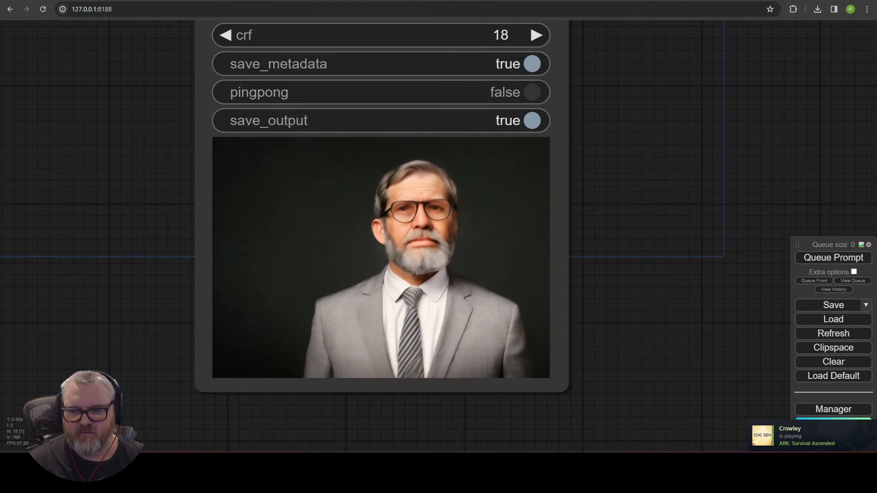
{"action": "left_click", "coordinate": [757, 462]}
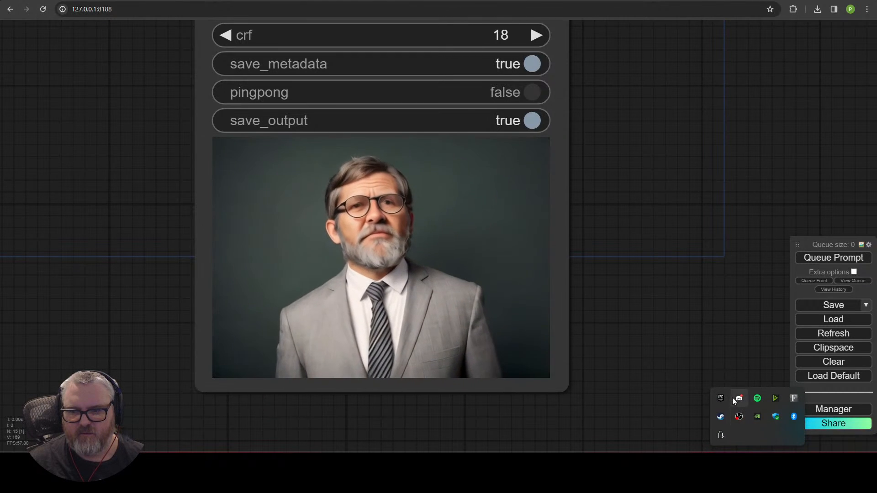
{"action": "right_click", "coordinate": [719, 418]}
{"action": "left_click", "coordinate": [741, 409]}
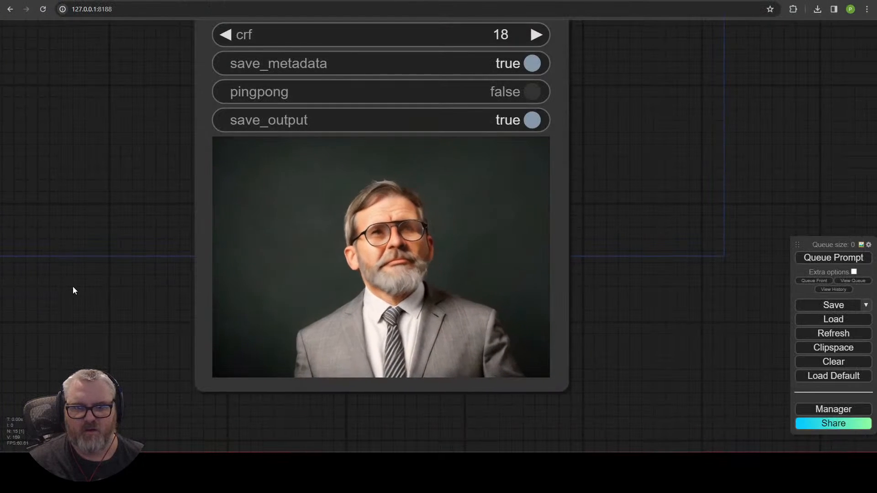
{"action": "scroll", "coordinate": [192, 259], "scroll_direction": "down", "scroll_amount": 5}
{"action": "left_click_drag", "start_coordinate": [573, 131], "coordinate": [599, 440]}
{"action": "left_click_drag", "start_coordinate": [516, 174], "coordinate": [585, 336]}
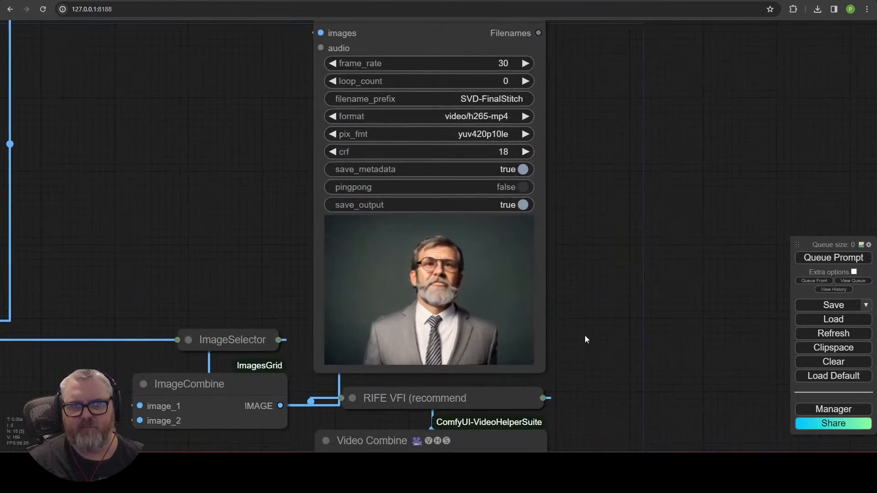
{"action": "scroll", "coordinate": [586, 339], "scroll_direction": "up", "scroll_amount": 7}
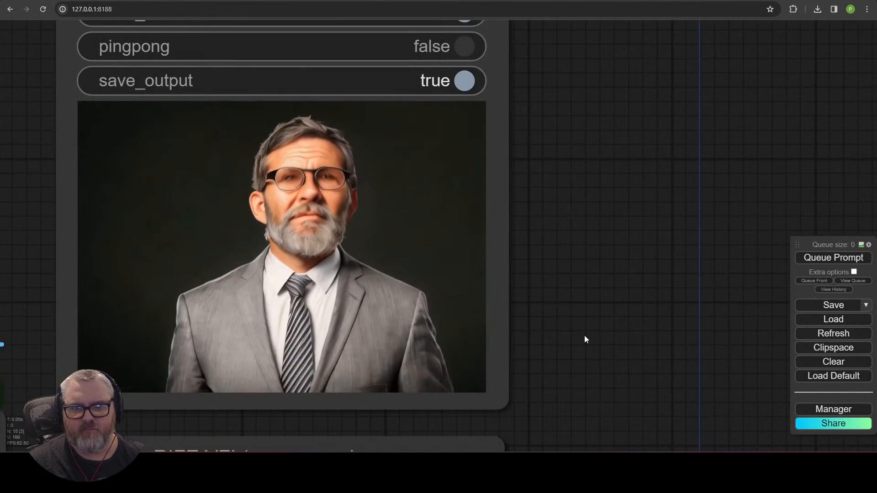
{"action": "scroll", "coordinate": [205, 275], "scroll_direction": "down", "scroll_amount": 6}
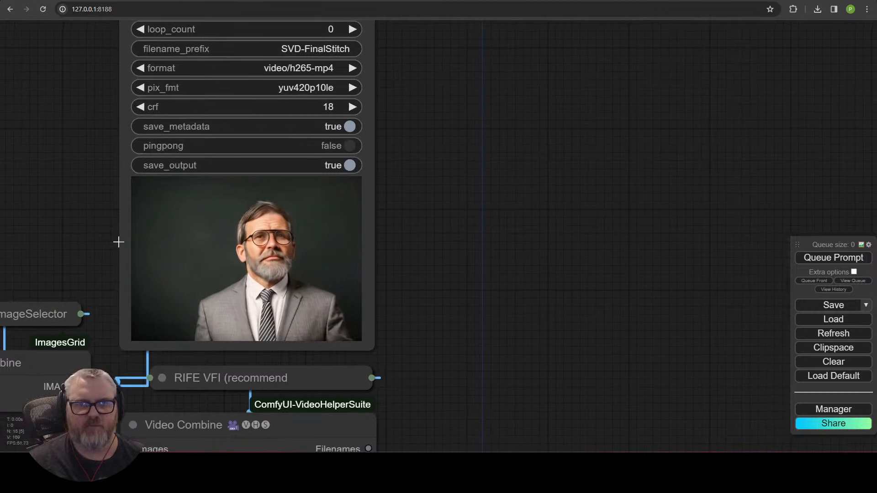
{"action": "left_click_drag", "start_coordinate": [118, 242], "coordinate": [374, 243]}
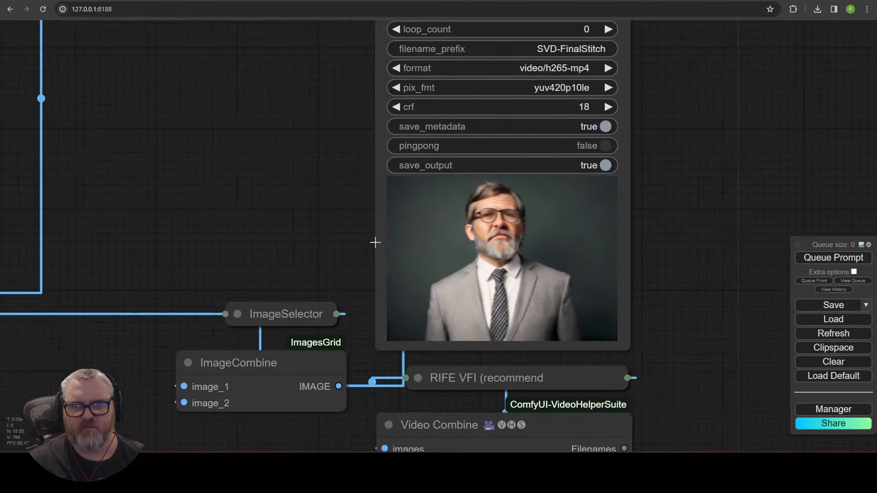
{"action": "left_click_drag", "start_coordinate": [276, 253], "coordinate": [529, 184]}
{"action": "scroll", "coordinate": [469, 129], "scroll_direction": "down", "scroll_amount": 5}
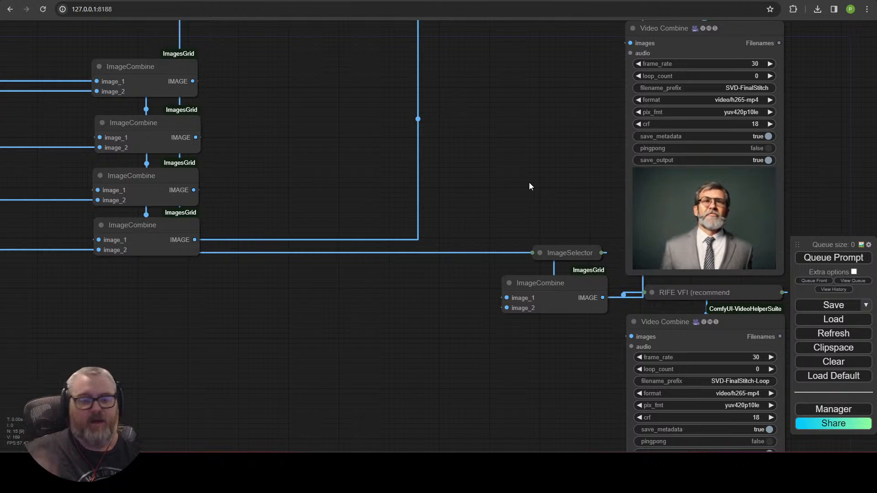
{"action": "left_click_drag", "start_coordinate": [318, 336], "coordinate": [355, 346]}
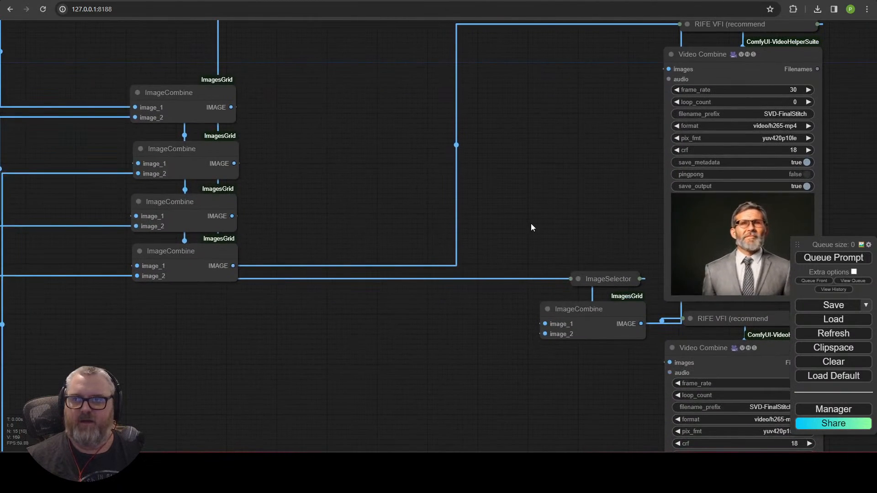
{"action": "scroll", "coordinate": [458, 228], "scroll_direction": "down", "scroll_amount": 1}
{"action": "left_click_drag", "start_coordinate": [499, 214], "coordinate": [462, 183]}
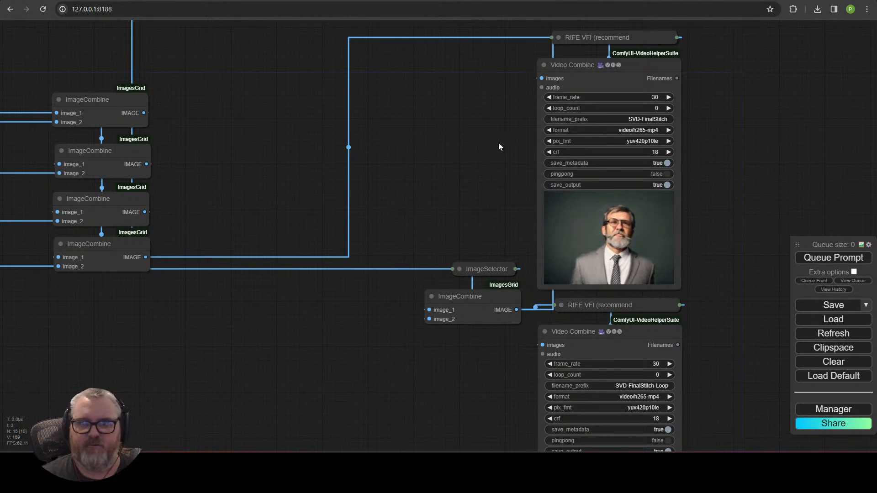
Step: Wire the lower ImageCombine IMAGE output into the upper RIFE VFI, moving ImageSelector and ImageCombine left
{"action": "left_click_drag", "start_coordinate": [498, 142], "coordinate": [478, 162]}
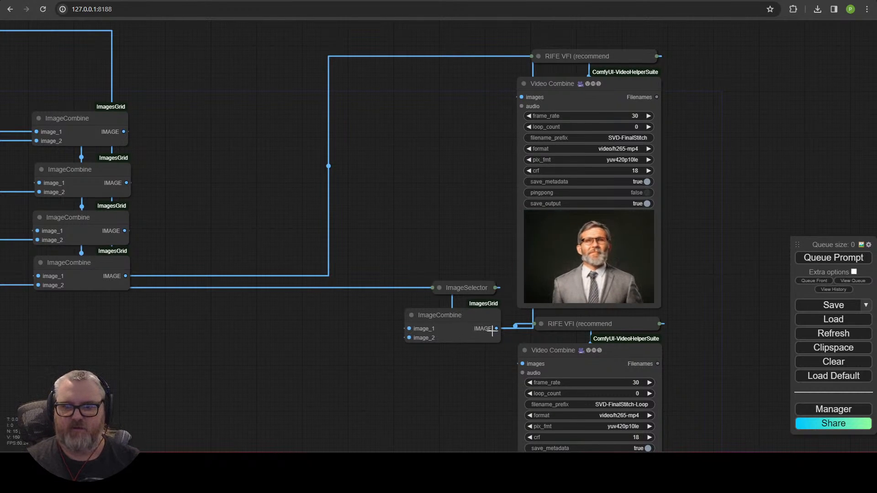
{"action": "left_click_drag", "start_coordinate": [544, 57], "coordinate": [542, 55]}
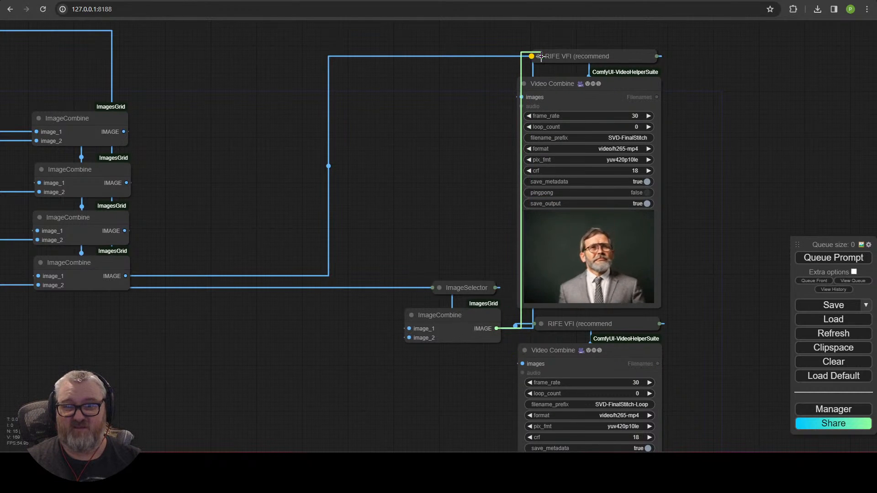
{"action": "left_click_drag", "start_coordinate": [459, 292], "coordinate": [55, 320]}
{"action": "left_click_drag", "start_coordinate": [454, 315], "coordinate": [182, 237]}
{"action": "left_click_drag", "start_coordinate": [208, 191], "coordinate": [245, 114]}
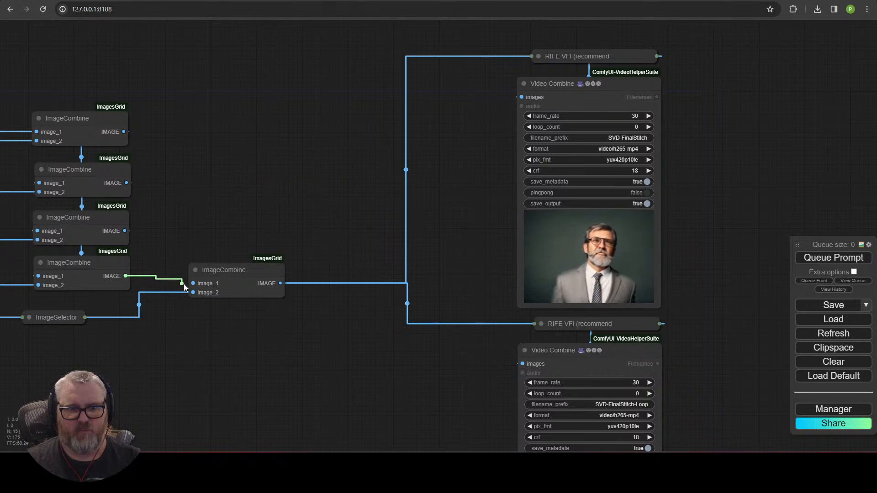
{"action": "mouse_move", "coordinate": [194, 286]}
{"action": "left_mouse_down"}
{"action": "mouse_move", "coordinate": [222, 271]}
{"action": "mouse_move", "coordinate": [184, 284]}
{"action": "left_mouse_up"}
{"action": "left_click_drag", "start_coordinate": [56, 318], "coordinate": [96, 313]}
Step: Delete the duplicate lower RIFE VFI and Video Combine pair
{"action": "left_click", "coordinate": [221, 292]}
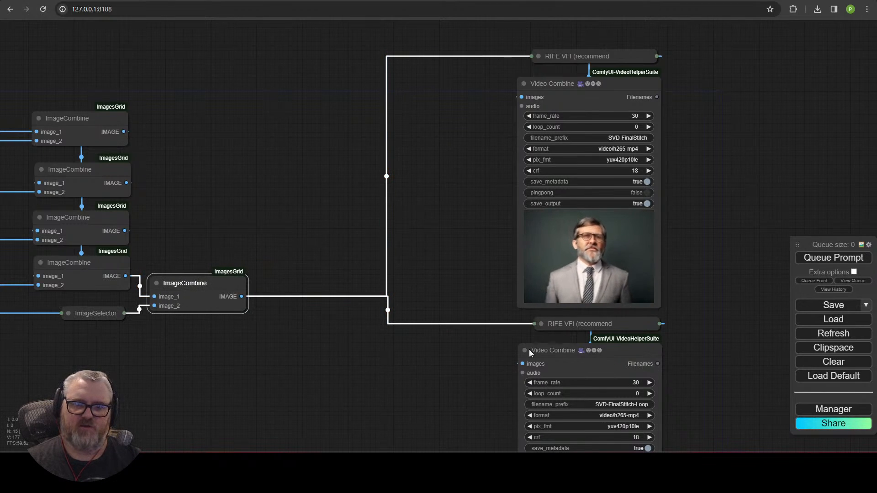
{"action": "left_click", "coordinate": [475, 383]}
{"action": "left_click_drag", "start_coordinate": [616, 323], "coordinate": [616, 322]}
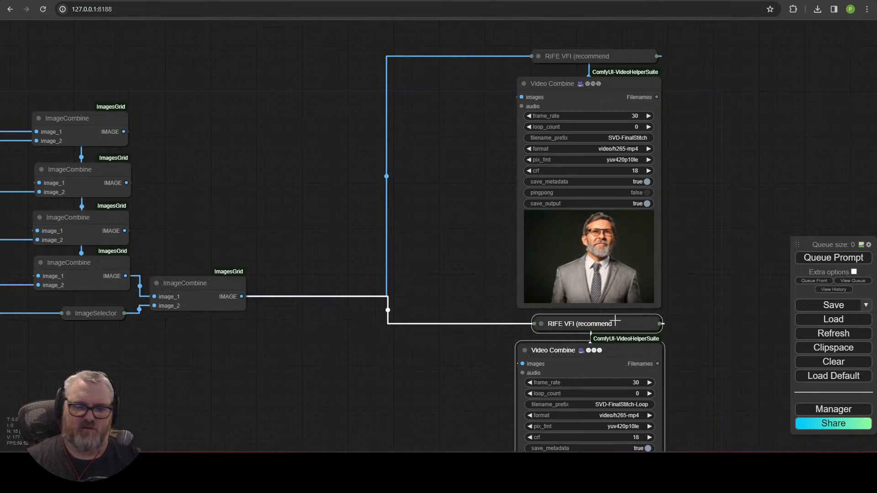
{"action": "key", "text": "Delete"}
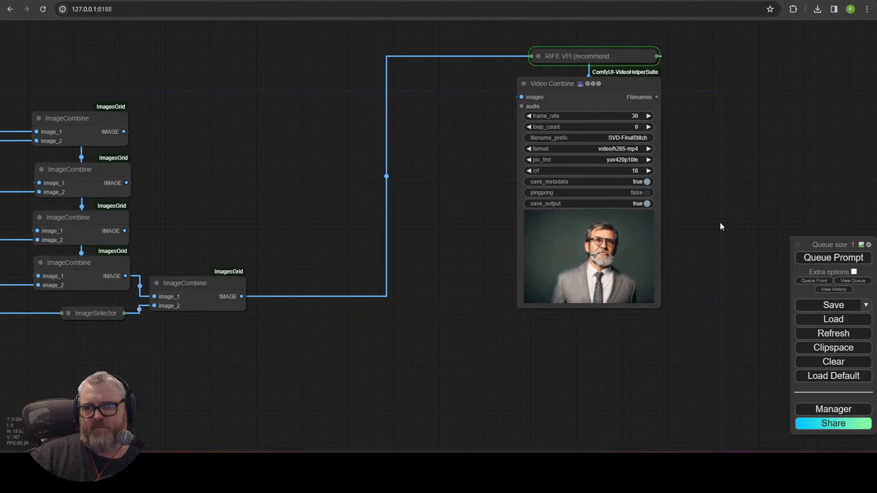
Step: Check ImageSelector's settings, then view the finished 30 fps h265-mp4 stitched preview
{"action": "scroll", "coordinate": [435, 283], "scroll_direction": "down", "scroll_amount": 5}
{"action": "mouse_move", "coordinate": [435, 283]}
{"action": "left_mouse_down"}
{"action": "mouse_move", "coordinate": [688, 258]}
{"action": "mouse_move", "coordinate": [721, 243]}
{"action": "mouse_move", "coordinate": [451, 281]}
{"action": "left_mouse_up"}
{"action": "scroll", "coordinate": [451, 280], "scroll_direction": "up", "scroll_amount": 4}
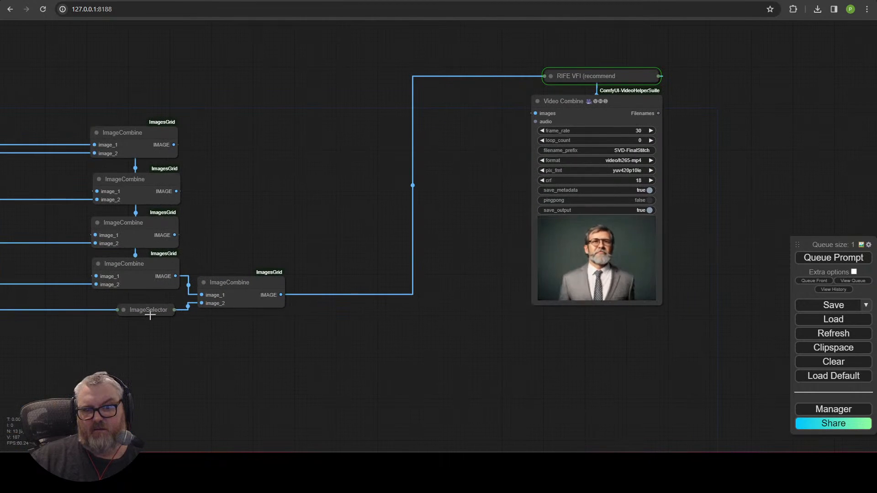
{"action": "left_click", "coordinate": [123, 310]}
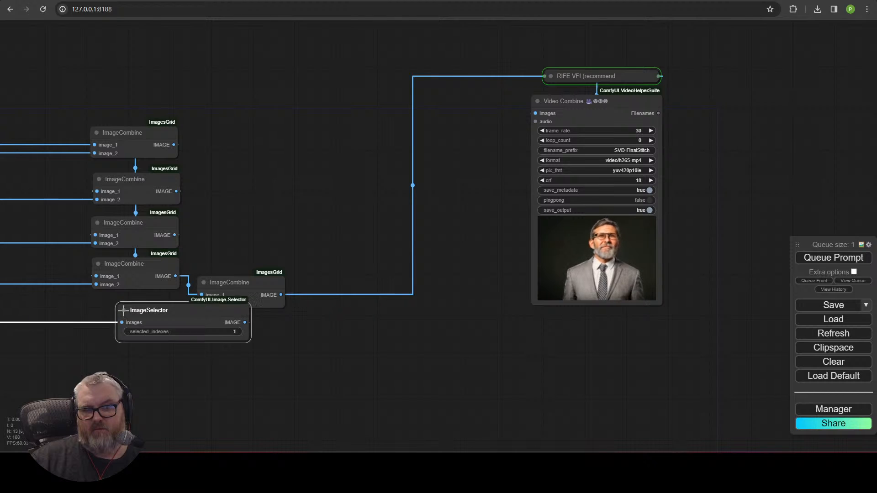
{"action": "left_click", "coordinate": [124, 311]}
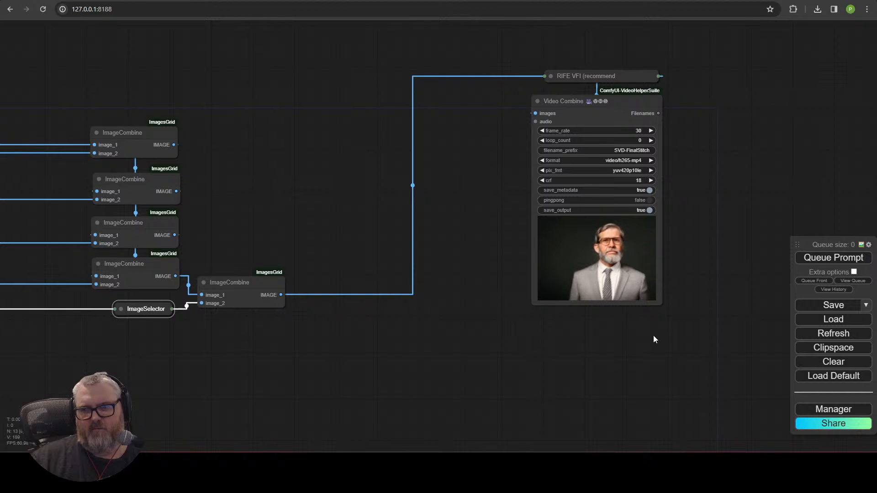
{"action": "scroll", "coordinate": [653, 335], "scroll_direction": "up", "scroll_amount": 3}
{"action": "left_click_drag", "start_coordinate": [626, 342], "coordinate": [541, 430]}
{"action": "scroll", "coordinate": [545, 427], "scroll_direction": "up", "scroll_amount": 3}
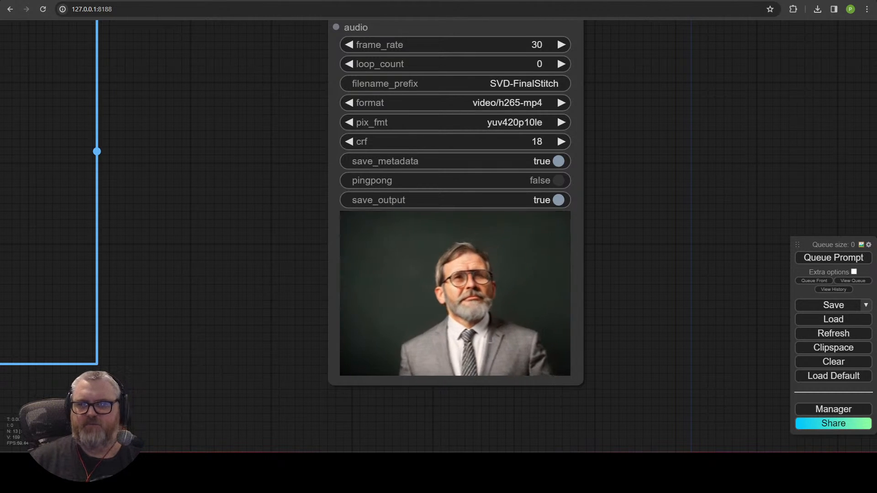
Step: Nudge the right ImageCombine node and the collapsed RIFE VFI node into position
{"action": "scroll", "coordinate": [419, 244], "scroll_direction": "down", "scroll_amount": 4}
{"action": "left_click_drag", "start_coordinate": [272, 276], "coordinate": [755, 234]}
{"action": "left_click", "coordinate": [522, 318]}
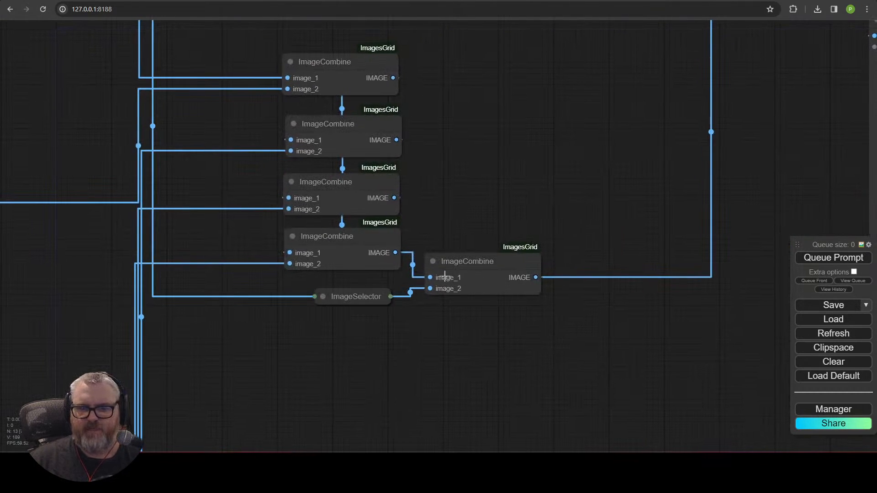
{"action": "left_click_drag", "start_coordinate": [484, 321], "coordinate": [484, 320]}
{"action": "left_click_drag", "start_coordinate": [496, 276], "coordinate": [500, 276]}
{"action": "left_click_drag", "start_coordinate": [709, 364], "coordinate": [428, 430]}
{"action": "scroll", "coordinate": [428, 430], "scroll_direction": "down", "scroll_amount": 1}
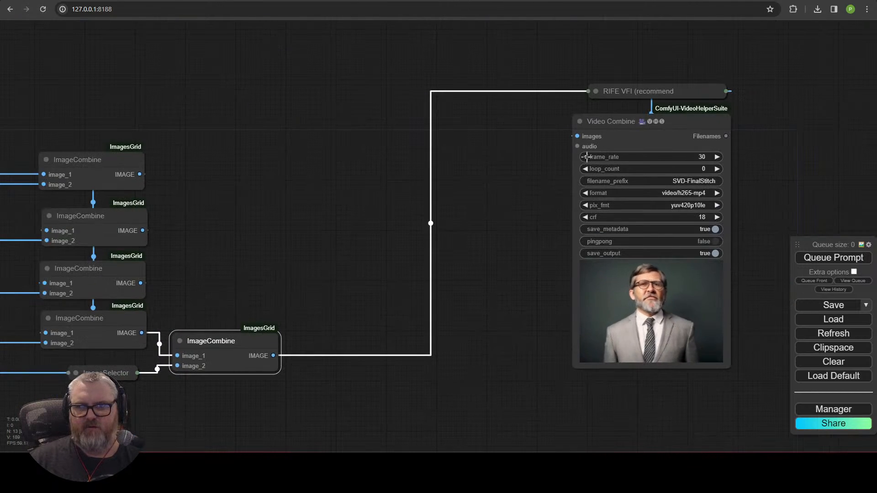
{"action": "mouse_move", "coordinate": [592, 91]}
{"action": "left_mouse_down"}
{"action": "mouse_move", "coordinate": [430, 135]}
{"action": "mouse_move", "coordinate": [572, 62]}
{"action": "mouse_move", "coordinate": [586, 85]}
{"action": "left_mouse_up"}
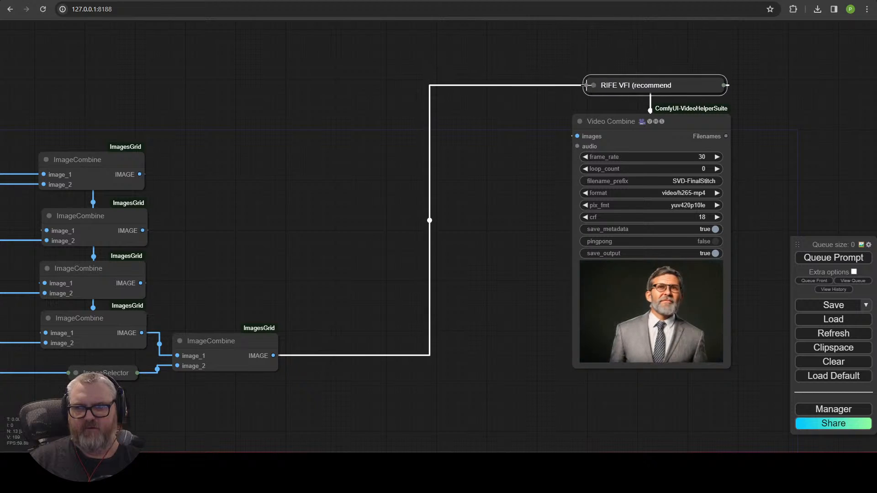
Step: Add a new RIFE VFI node via the 'rife' search and place it below Video Combine
{"action": "double_click", "coordinate": [527, 142]}
{"action": "type", "text": "ri"}
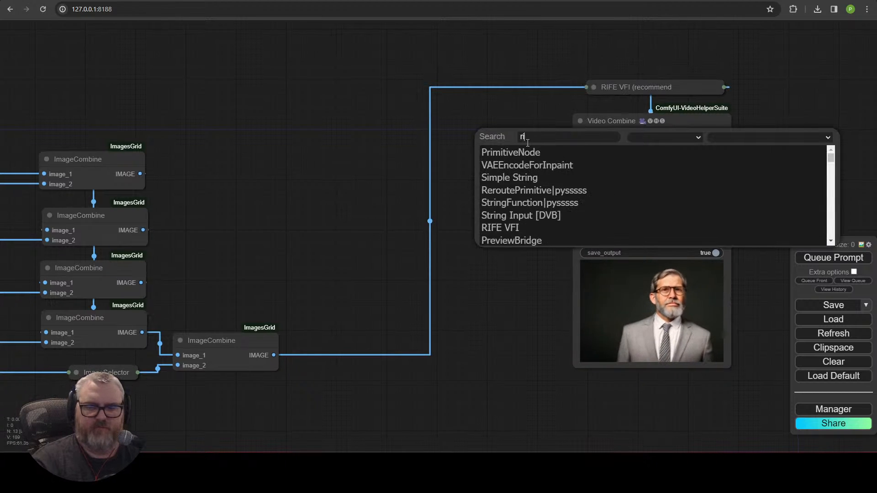
{"action": "type", "text": "fe"}
{"action": "left_click", "coordinate": [516, 160]}
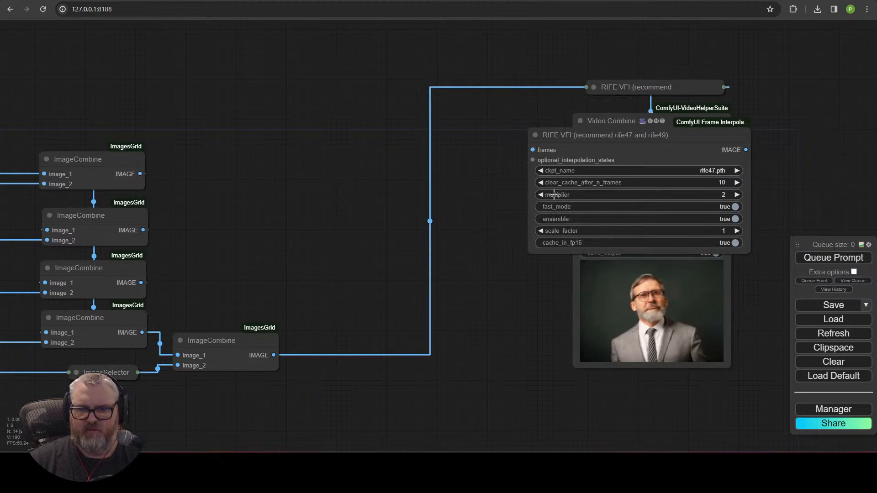
{"action": "left_click_drag", "start_coordinate": [590, 155], "coordinate": [378, 410]}
{"action": "left_click_drag", "start_coordinate": [286, 407], "coordinate": [404, 249]}
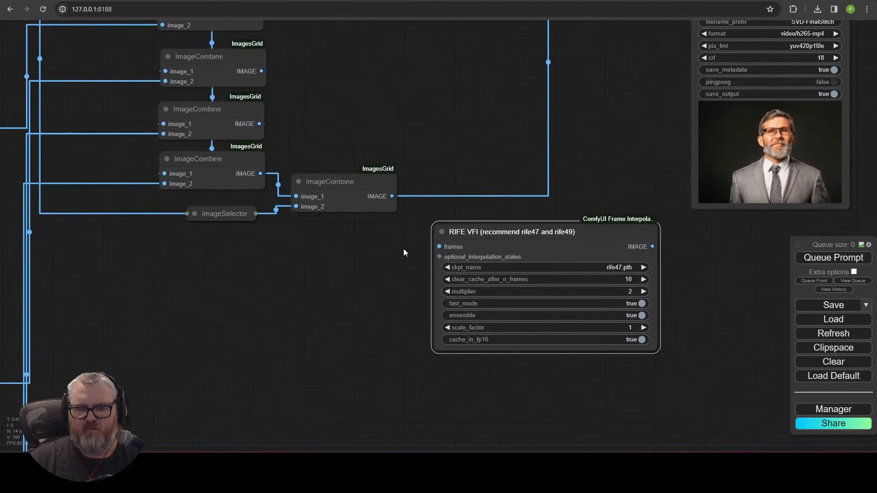
{"action": "left_click_drag", "start_coordinate": [518, 242], "coordinate": [486, 280]}
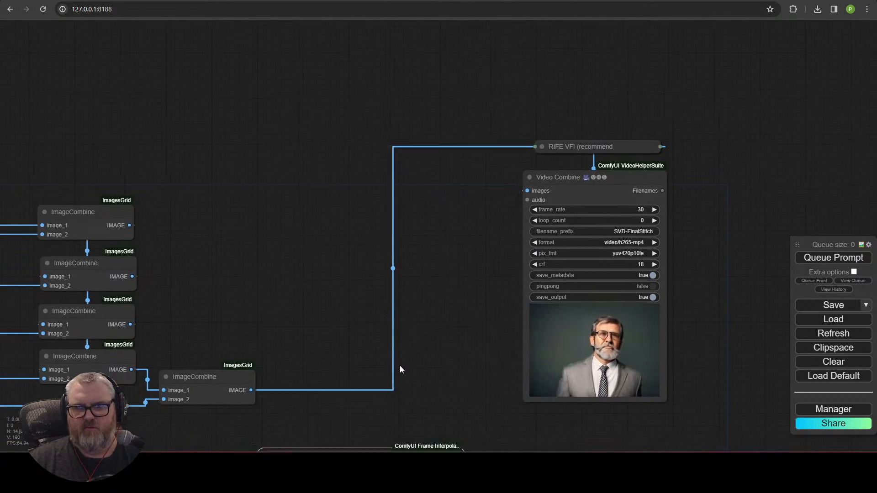
{"action": "left_click_drag", "start_coordinate": [399, 366], "coordinate": [433, 221]}
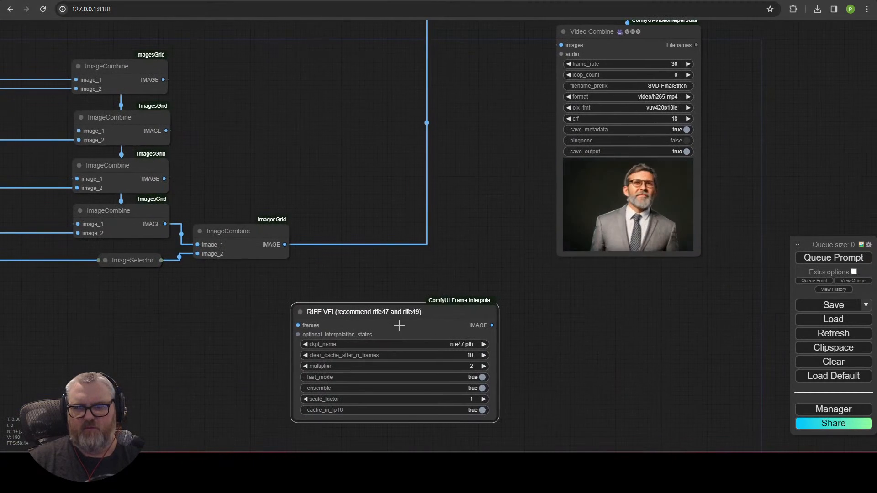
Step: Move the collapsed RIFE VFI node to the left
{"action": "left_click_drag", "start_coordinate": [479, 247], "coordinate": [378, 331]}
{"action": "left_click_drag", "start_coordinate": [510, 79], "coordinate": [235, 100]}
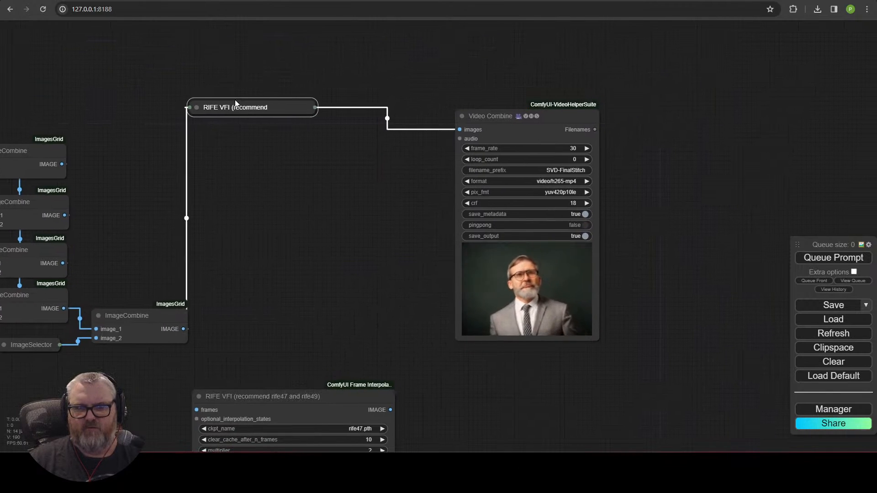
{"action": "left_click_drag", "start_coordinate": [380, 263], "coordinate": [383, 258]}
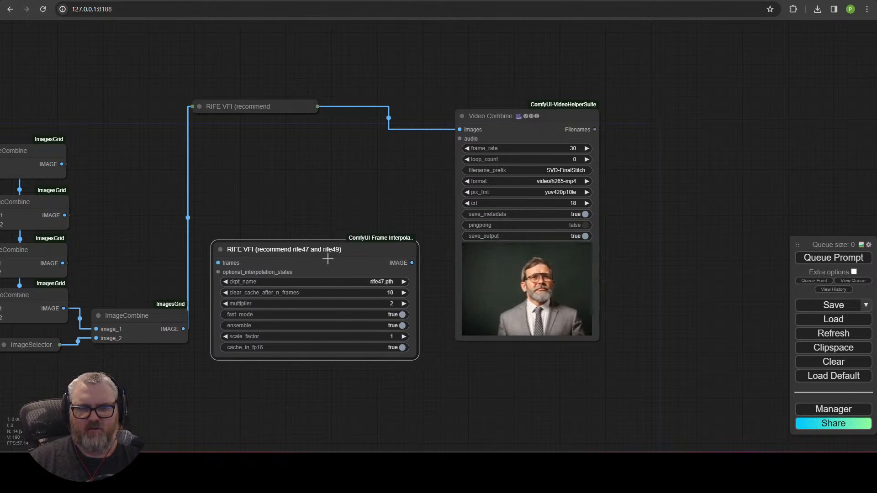
Step: Delete the new RIFE VFI node and add a group with the default title on empty canvas
{"action": "key", "text": "Delete"}
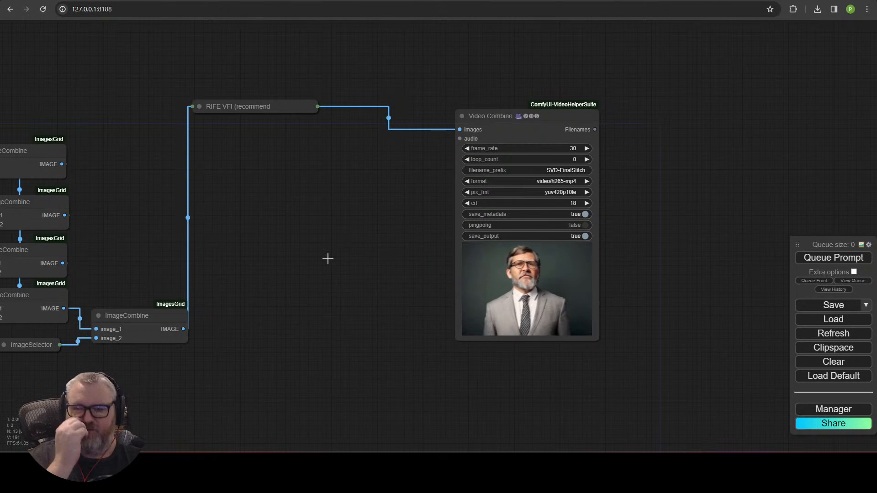
{"action": "left_click_drag", "start_coordinate": [629, 193], "coordinate": [5, 274]}
{"action": "right_click", "coordinate": [188, 194]}
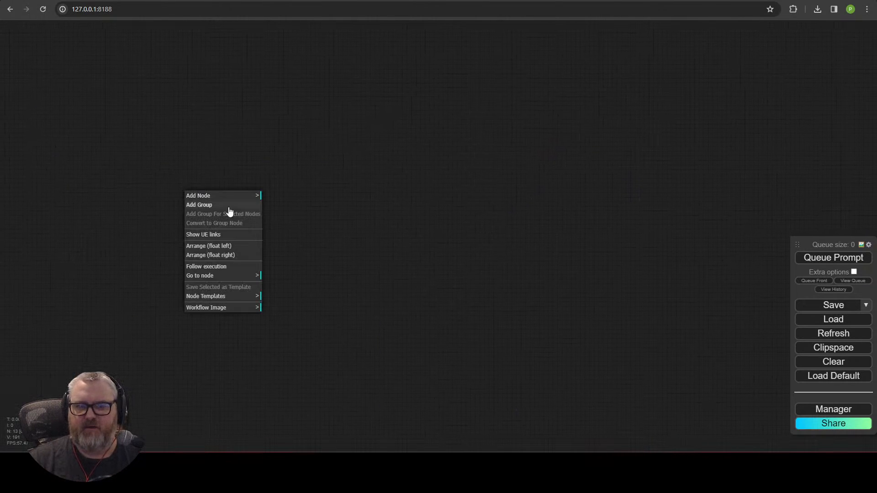
{"action": "left_click", "coordinate": [228, 204]}
{"action": "left_click", "coordinate": [357, 200]}
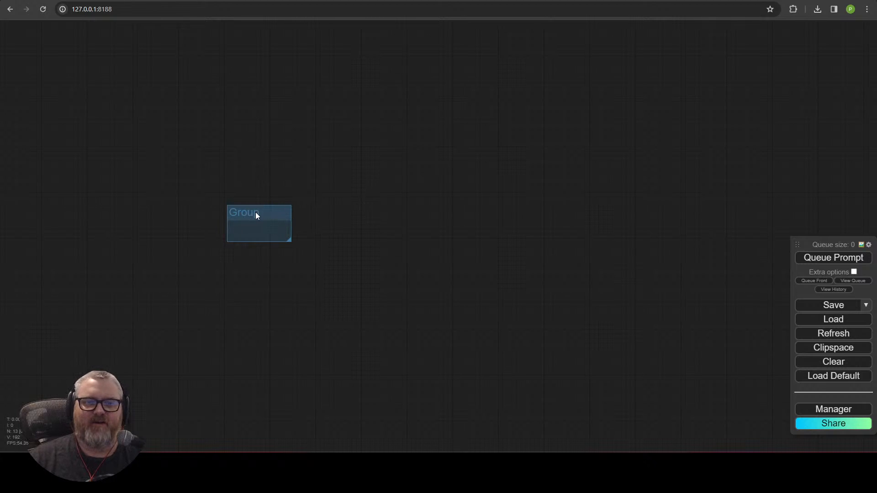
Step: Remove the new group through Edit Group > Remove
{"action": "right_click", "coordinate": [239, 218]}
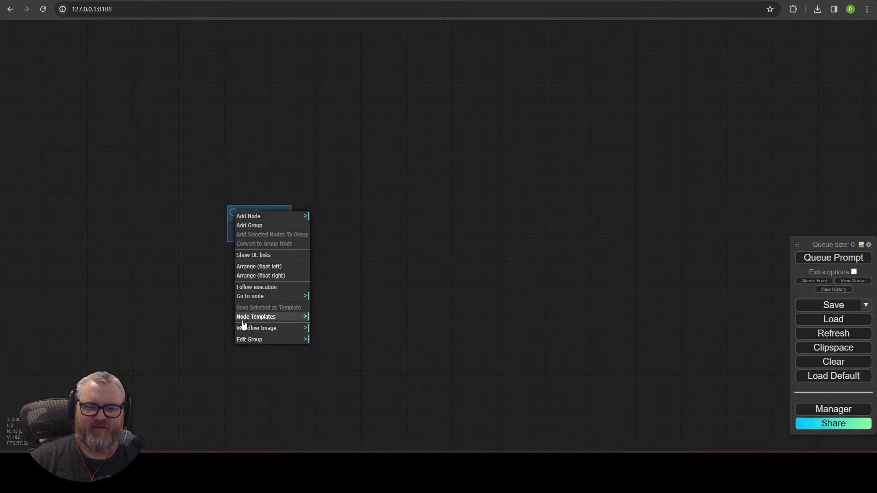
{"action": "left_click", "coordinate": [249, 341]}
{"action": "left_click", "coordinate": [330, 382]}
{"action": "right_click", "coordinate": [258, 182]}
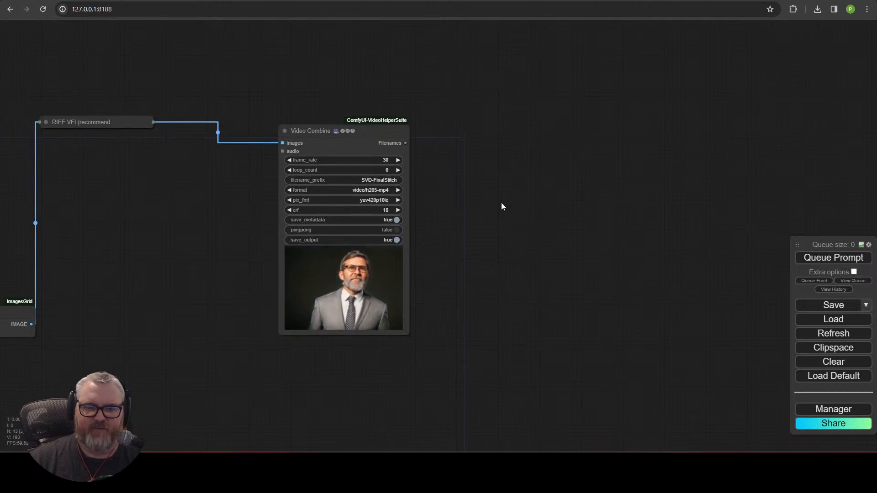
Step: Center the view on the IPAdapter Load Image portrait, then open a new browser tab
{"action": "scroll", "coordinate": [473, 354], "scroll_direction": "down", "scroll_amount": 1}
{"action": "left_click_drag", "start_coordinate": [308, 413], "coordinate": [641, 365]}
{"action": "left_click_drag", "start_coordinate": [550, 394], "coordinate": [521, 341]}
{"action": "scroll", "coordinate": [416, 376], "scroll_direction": "down", "scroll_amount": 4}
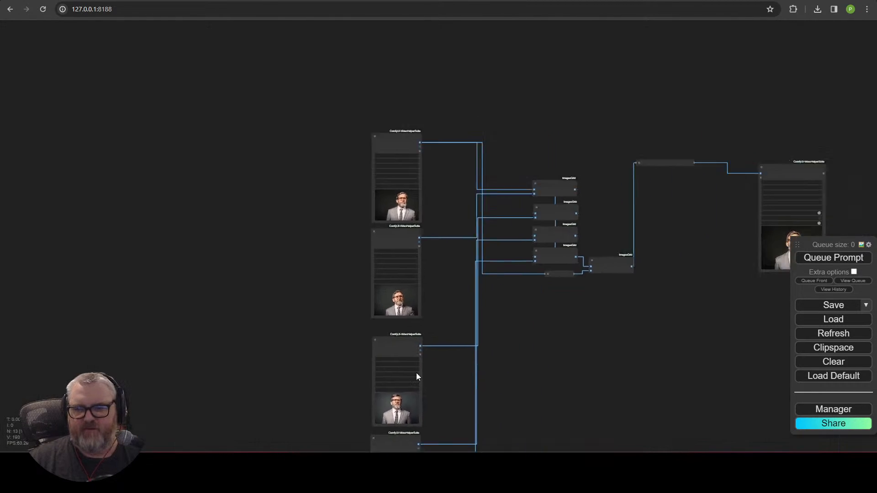
{"action": "left_click_drag", "start_coordinate": [461, 338], "coordinate": [90, 378]}
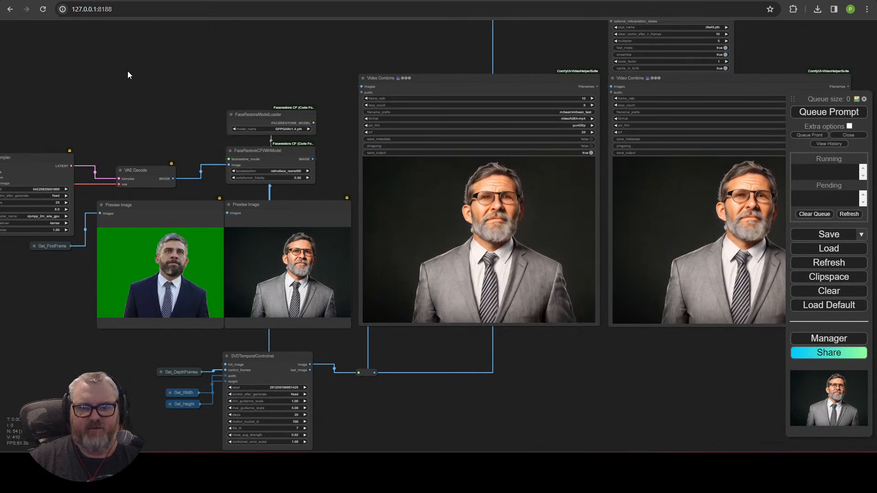
{"action": "scroll", "coordinate": [133, 100], "scroll_direction": "down", "scroll_amount": 1}
{"action": "left_click_drag", "start_coordinate": [132, 100], "coordinate": [544, 129]}
{"action": "scroll", "coordinate": [544, 129], "scroll_direction": "down", "scroll_amount": 1}
{"action": "left_click_drag", "start_coordinate": [409, 95], "coordinate": [566, 246]}
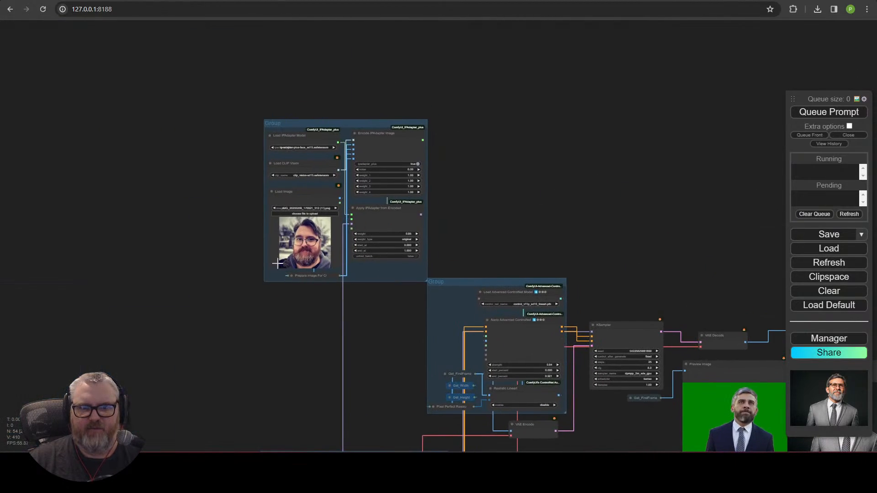
{"action": "scroll", "coordinate": [302, 258], "scroll_direction": "up", "scroll_amount": 8}
{"action": "left_click_drag", "start_coordinate": [303, 258], "coordinate": [262, 290]}
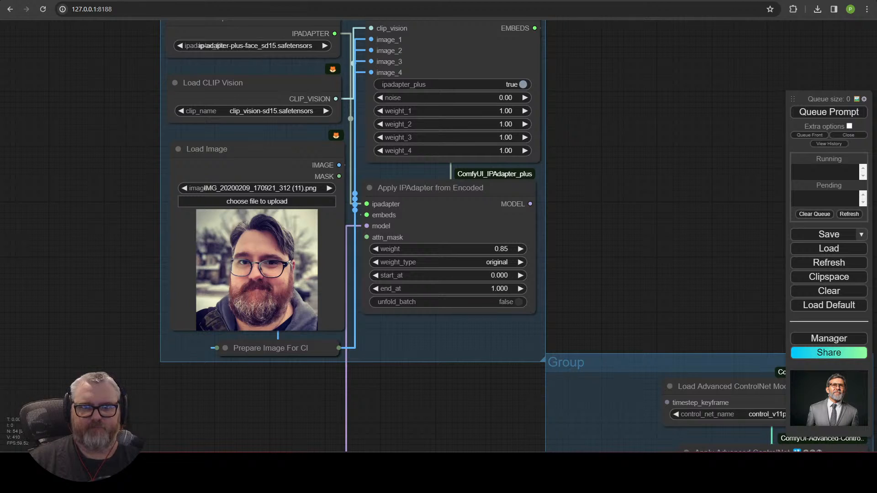
{"action": "key", "text": "ctrl+t"}
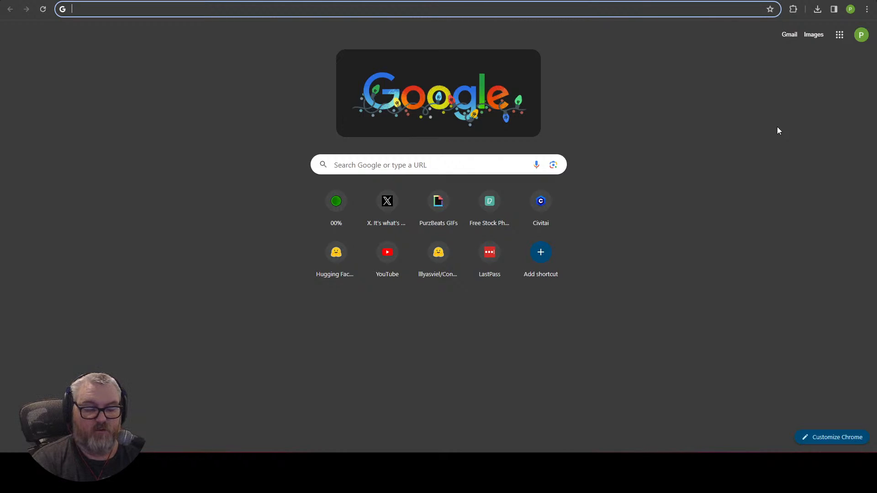
Step: Search Google Images for 'kermit the frog' and browse the results
{"action": "type", "text": "kermit the frog"}
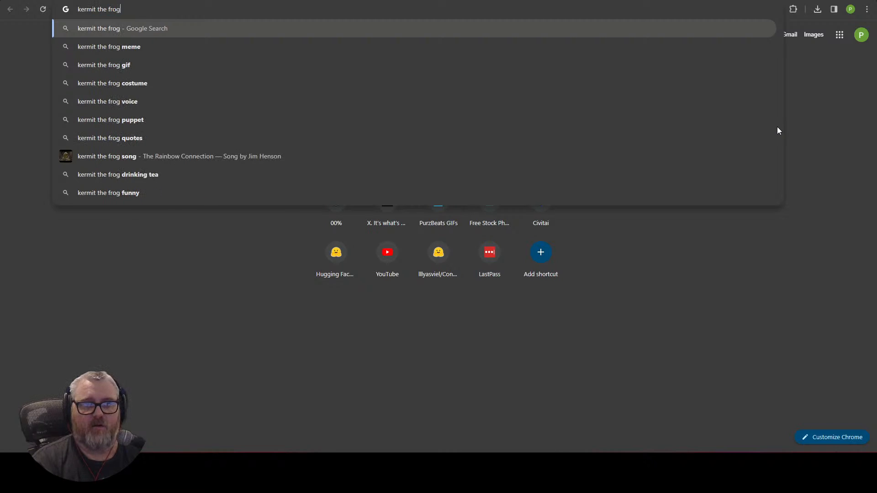
{"action": "key", "text": "Return"}
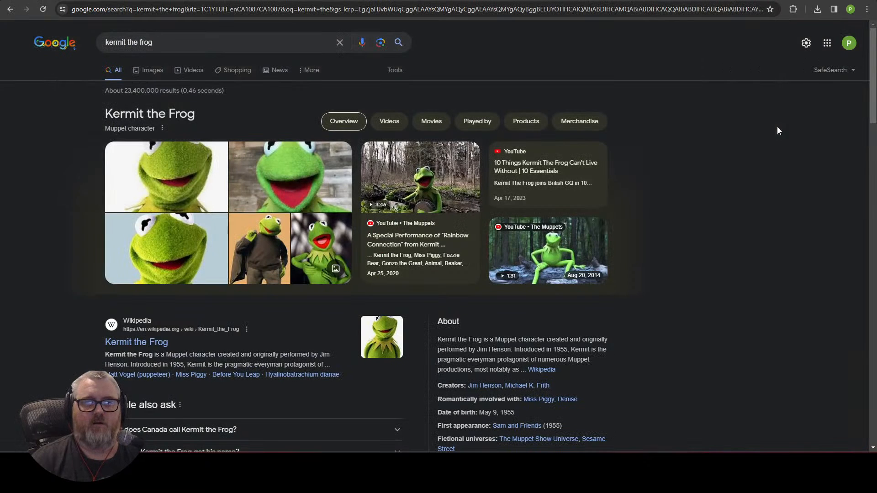
{"action": "left_click", "coordinate": [152, 71]}
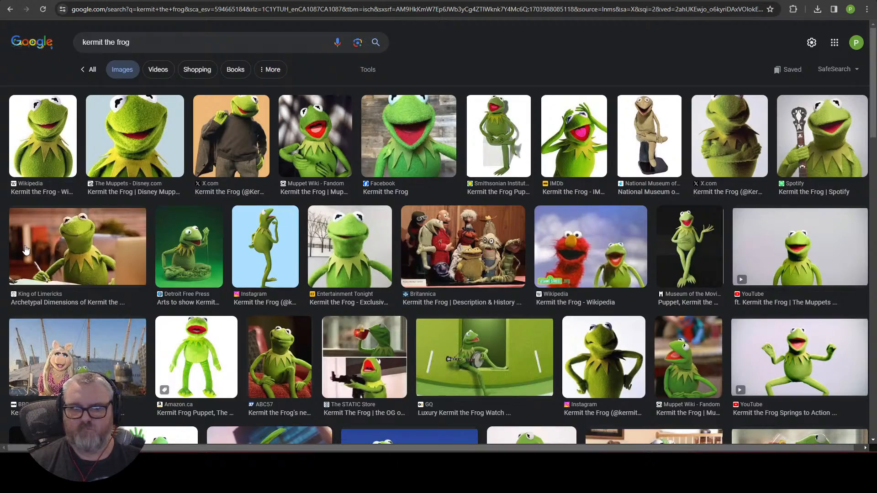
{"action": "scroll", "coordinate": [103, 310], "scroll_direction": "down", "scroll_amount": 10}
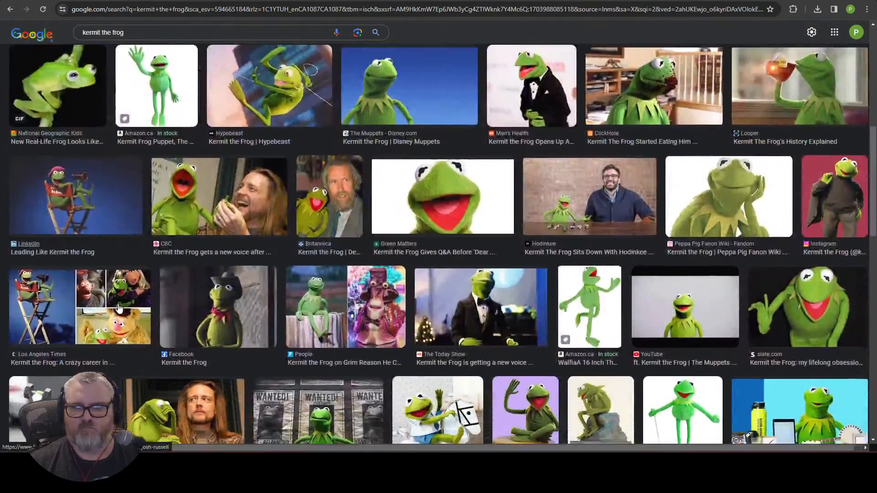
{"action": "scroll", "coordinate": [117, 297], "scroll_direction": "down", "scroll_amount": 2}
{"action": "scroll", "coordinate": [118, 297], "scroll_direction": "up", "scroll_amount": 12}
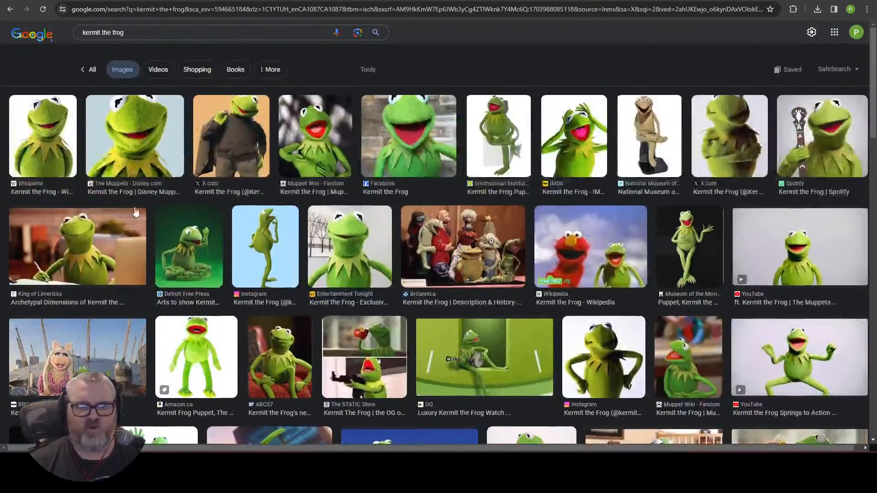
Step: Refine the search to 'kermit the frog portrait head shot' and preview the Wallpapers.com headshot
{"action": "left_click", "coordinate": [155, 43]}
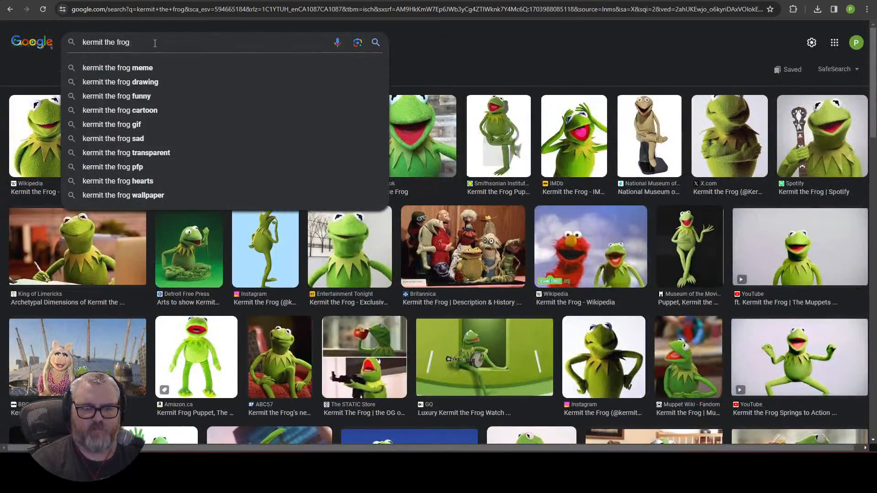
{"action": "type", "text": "portrait head shot"}
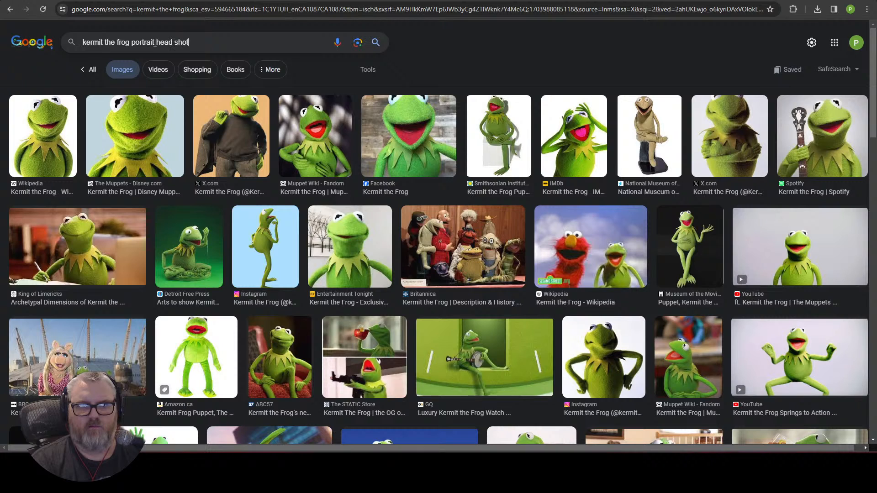
{"action": "key", "text": "Return"}
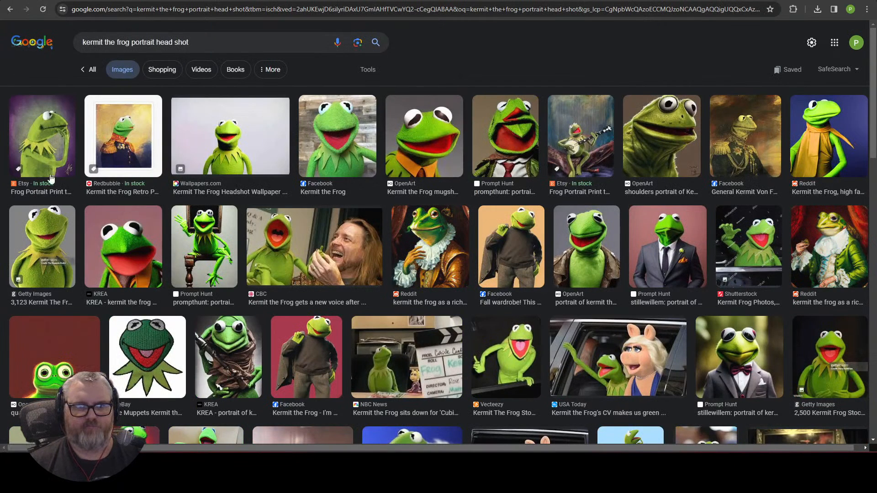
{"action": "left_click", "coordinate": [142, 254]}
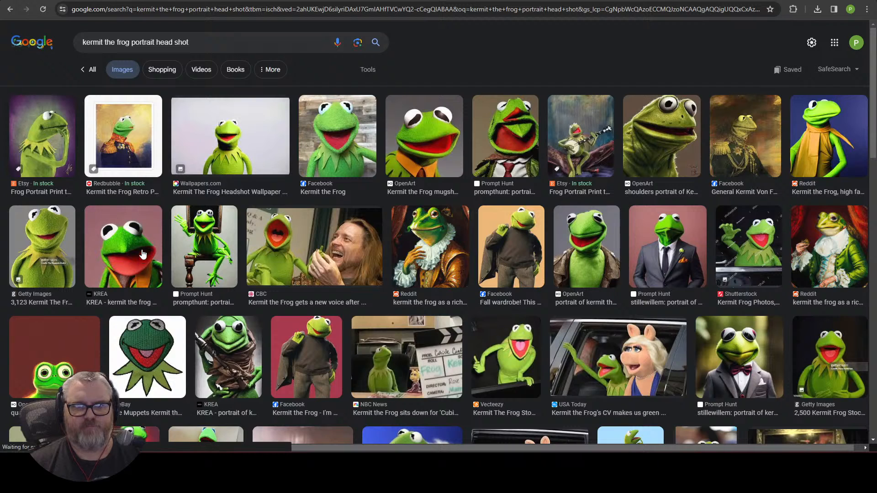
{"action": "left_click", "coordinate": [358, 172]}
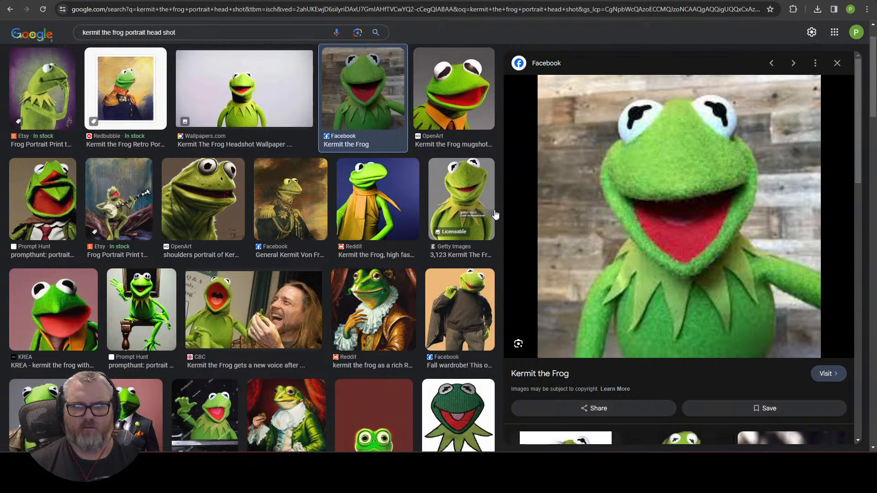
{"action": "left_click", "coordinate": [202, 111]}
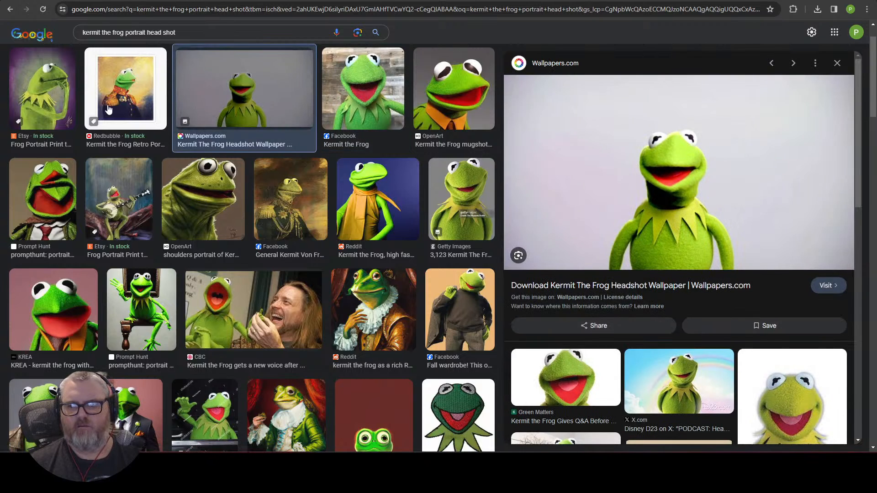
Step: Drag the Kermit headshot into ComfyUI's IPAdapter Load Image node
{"action": "left_click_drag", "start_coordinate": [695, 154], "coordinate": [501, 71]}
{"action": "key", "text": "super+d"}
{"action": "key", "text": "alt+Tab"}
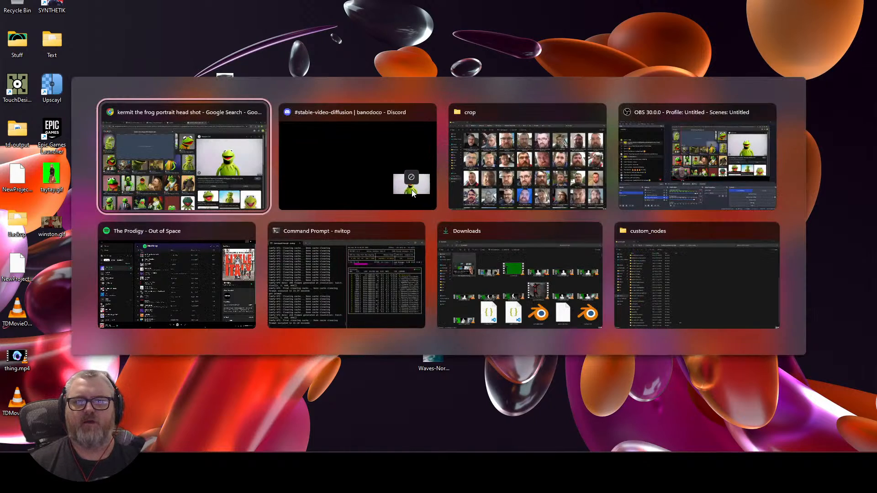
{"action": "key", "text": "alt+Tab"}
{"action": "key", "text": "alt+shift+Tab"}
{"action": "left_click_drag", "start_coordinate": [412, 193], "coordinate": [252, 271]}
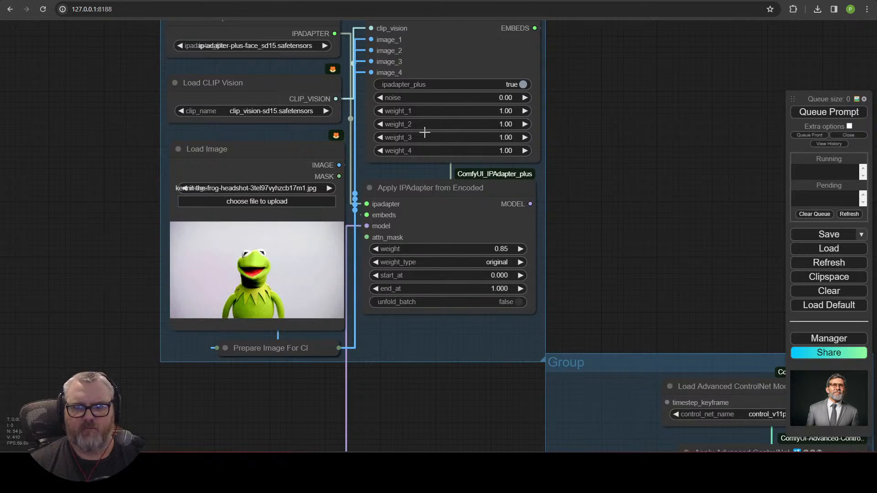
Step: Check the clip-vision preparation node, then pan the graph to the Input Video group
{"action": "left_click", "coordinate": [230, 348]}
{"action": "left_click", "coordinate": [231, 347]}
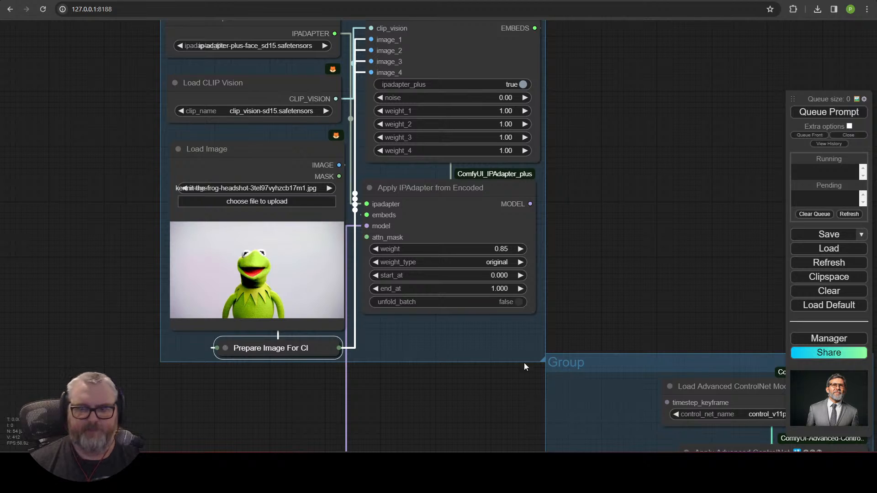
{"action": "scroll", "coordinate": [527, 363], "scroll_direction": "down", "scroll_amount": 4}
{"action": "left_click_drag", "start_coordinate": [576, 268], "coordinate": [11, 217]}
{"action": "left_click_drag", "start_coordinate": [322, 242], "coordinate": [352, 62]}
{"action": "left_click_drag", "start_coordinate": [380, 161], "coordinate": [399, 89]}
{"action": "left_click_drag", "start_coordinate": [263, 321], "coordinate": [604, 188]}
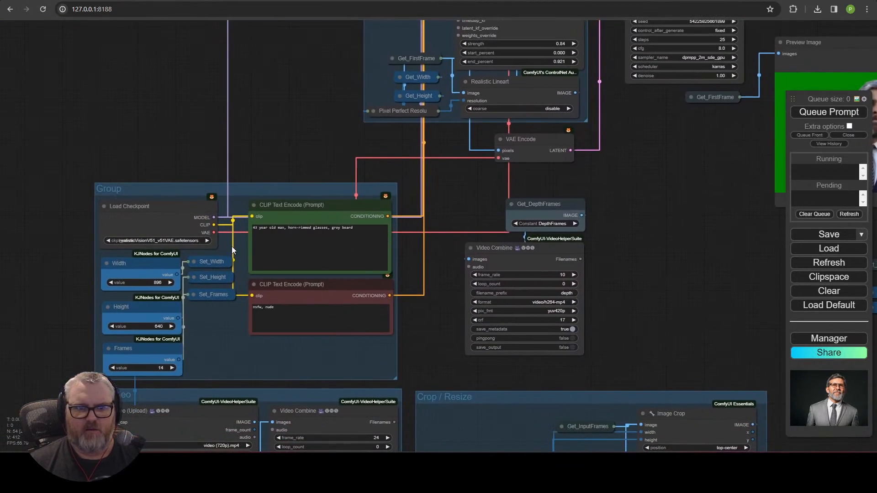
{"action": "left_click_drag", "start_coordinate": [190, 85], "coordinate": [251, 22]}
{"action": "left_click_drag", "start_coordinate": [132, 256], "coordinate": [250, 120]}
{"action": "left_click_drag", "start_coordinate": [179, 286], "coordinate": [162, 161]}
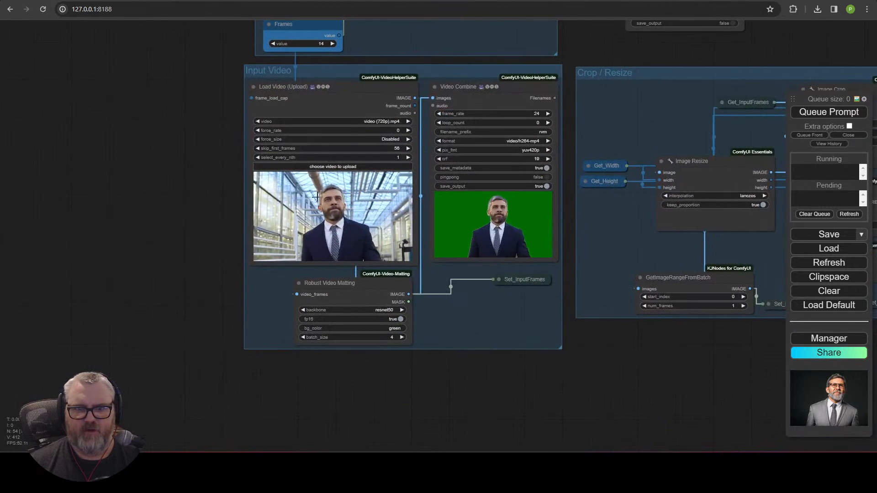
Step: Start a new video upload on Load Video and filter Downloads to 'pexels*' files
{"action": "left_click", "coordinate": [329, 166]}
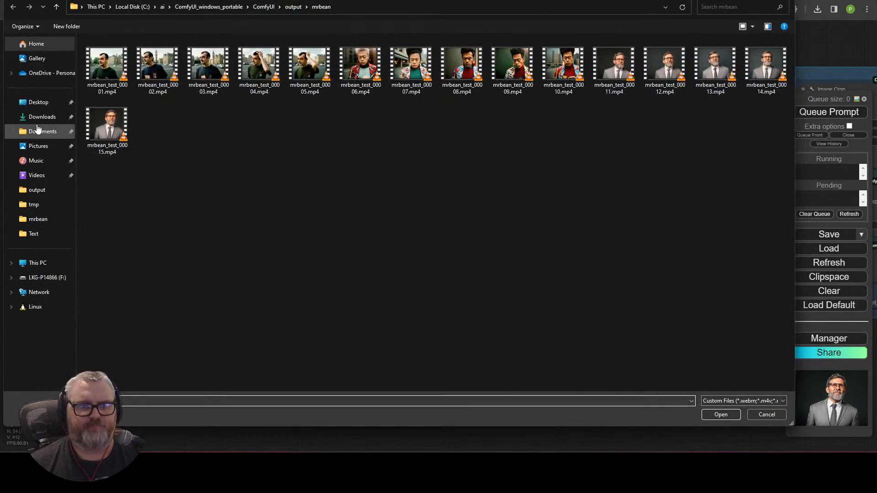
{"action": "left_click", "coordinate": [39, 118]}
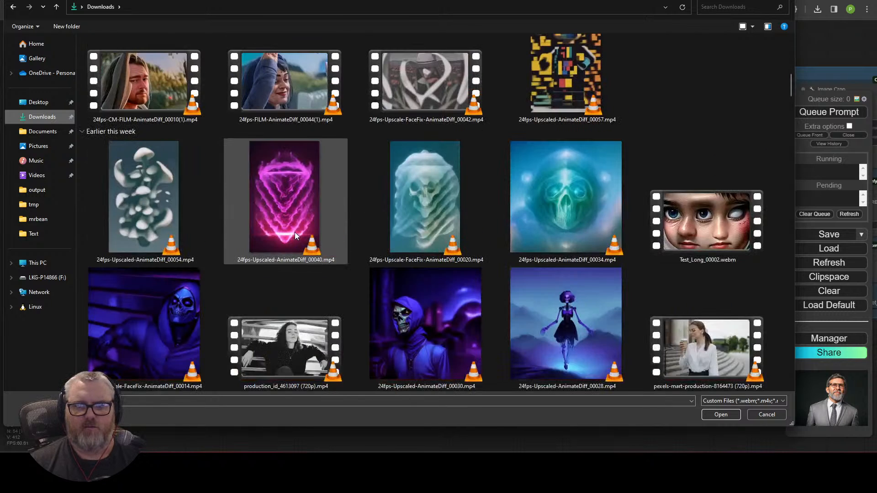
{"action": "scroll", "coordinate": [409, 310], "scroll_direction": "down", "scroll_amount": 5}
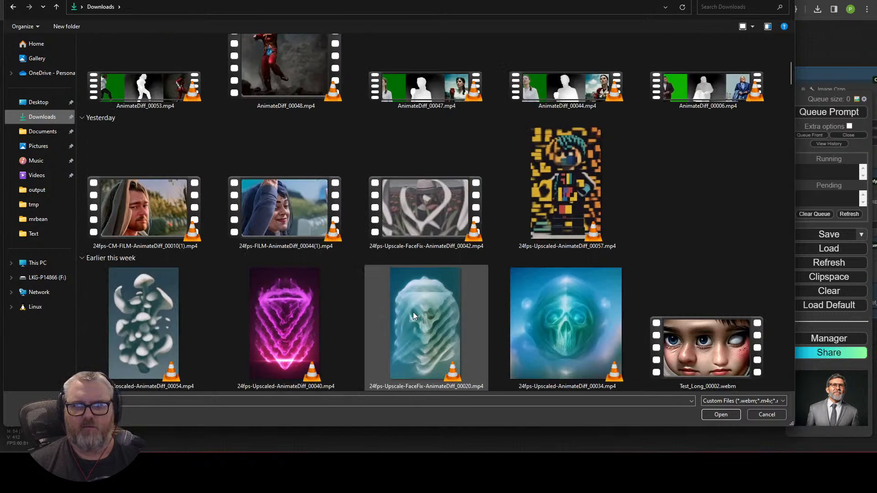
{"action": "scroll", "coordinate": [413, 312], "scroll_direction": "down", "scroll_amount": 2}
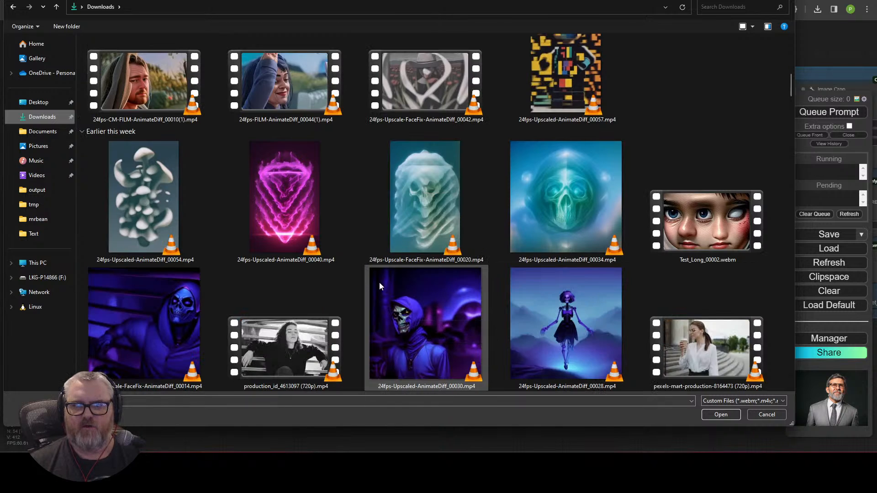
{"action": "scroll", "coordinate": [287, 245], "scroll_direction": "up", "scroll_amount": 7}
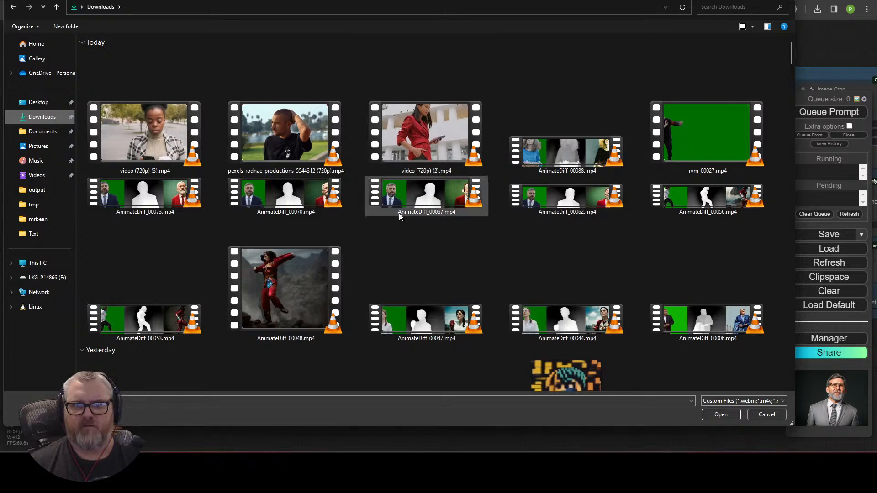
{"action": "left_click", "coordinate": [179, 404]}
{"action": "type", "text": "pexels*"}
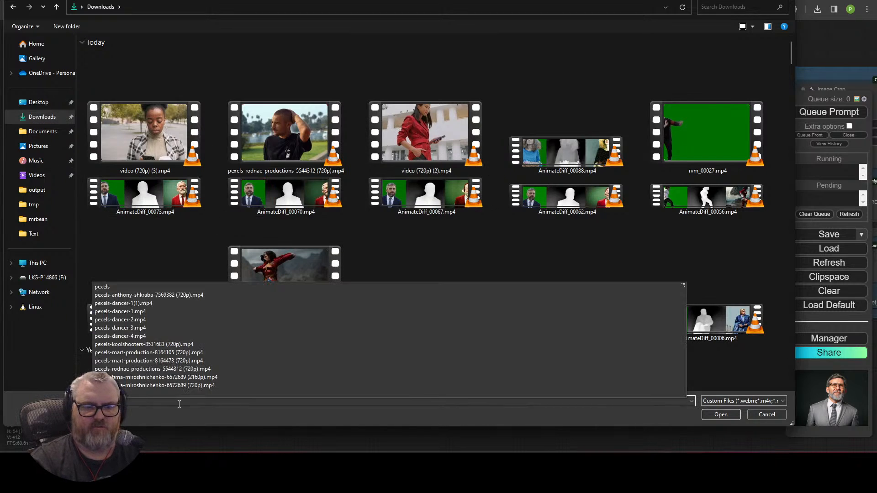
{"action": "key", "text": "Return"}
{"action": "scroll", "coordinate": [154, 306], "scroll_direction": "down", "scroll_amount": 3}
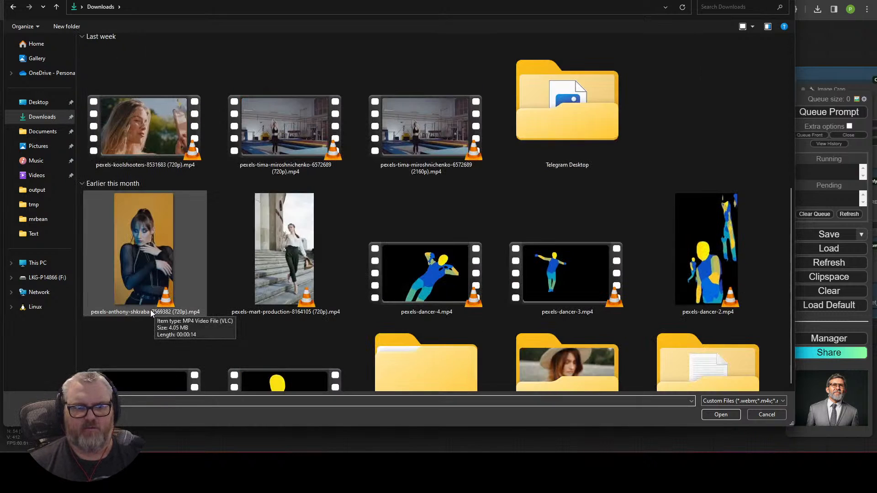
{"action": "scroll", "coordinate": [184, 246], "scroll_direction": "down", "scroll_amount": 2}
{"action": "scroll", "coordinate": [473, 260], "scroll_direction": "up", "scroll_amount": 5}
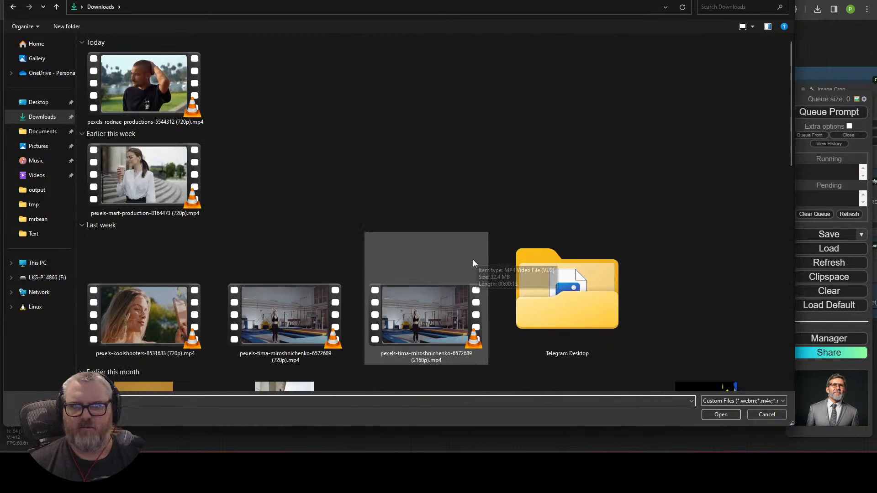
{"action": "scroll", "coordinate": [530, 341], "scroll_direction": "down", "scroll_amount": 7}
{"action": "double_click", "coordinate": [553, 216]}
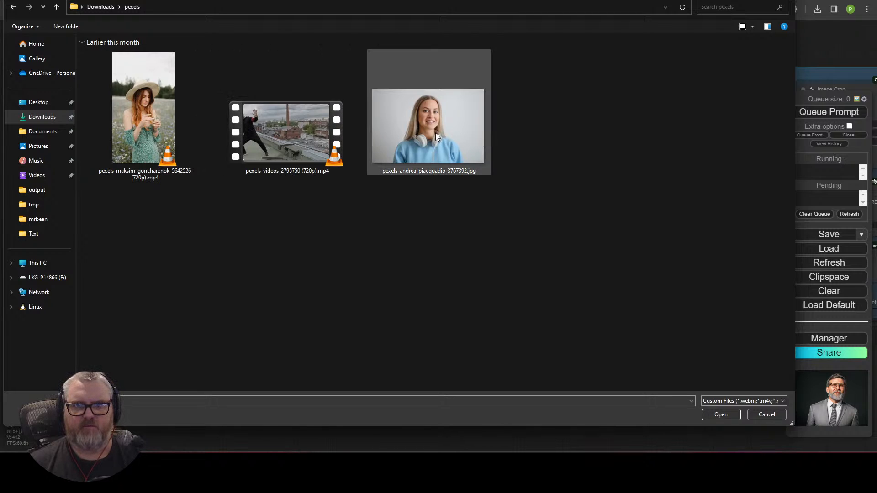
{"action": "left_click", "coordinate": [103, 8]}
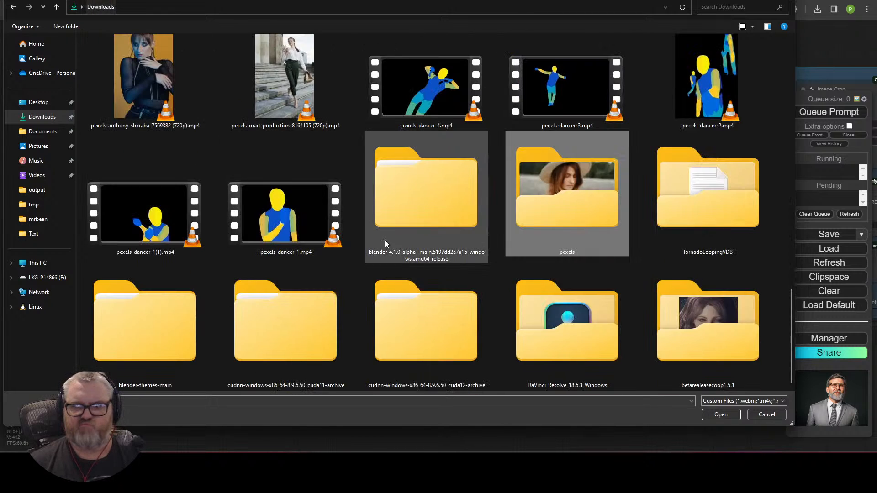
{"action": "scroll", "coordinate": [644, 188], "scroll_direction": "up", "scroll_amount": 15}
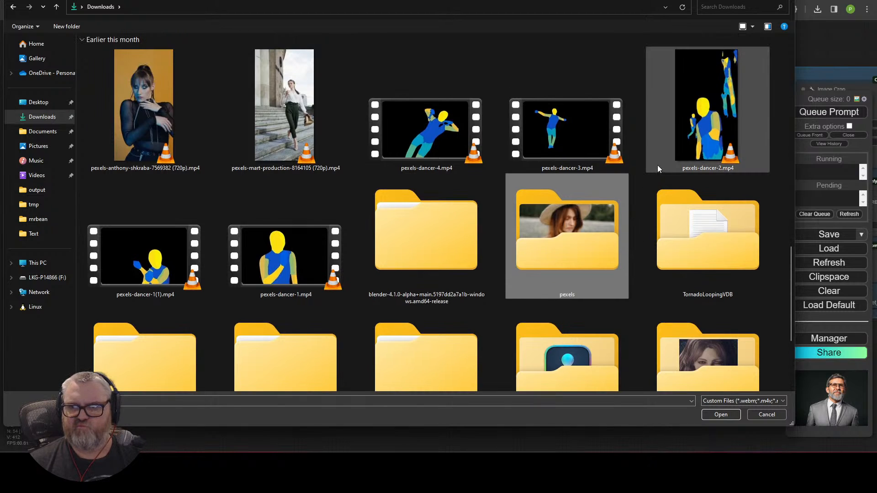
{"action": "scroll", "coordinate": [169, 223], "scroll_direction": "down", "scroll_amount": 3}
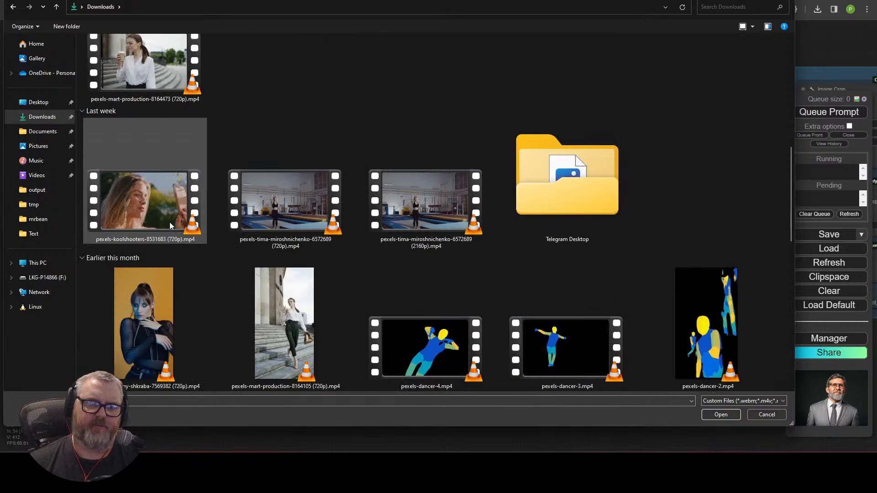
{"action": "double_click", "coordinate": [150, 199]}
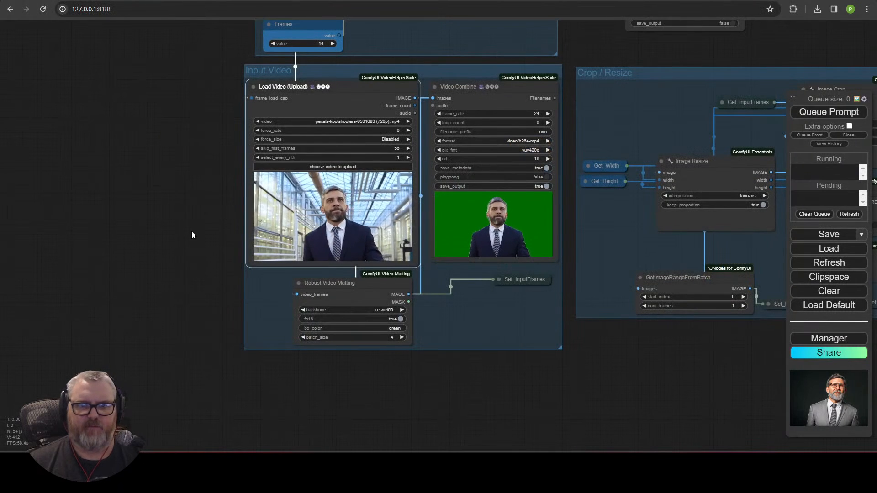
Step: Switch Load Video to the newly uploaded woman clip and select the positive prompt text
{"action": "left_click", "coordinate": [258, 121]}
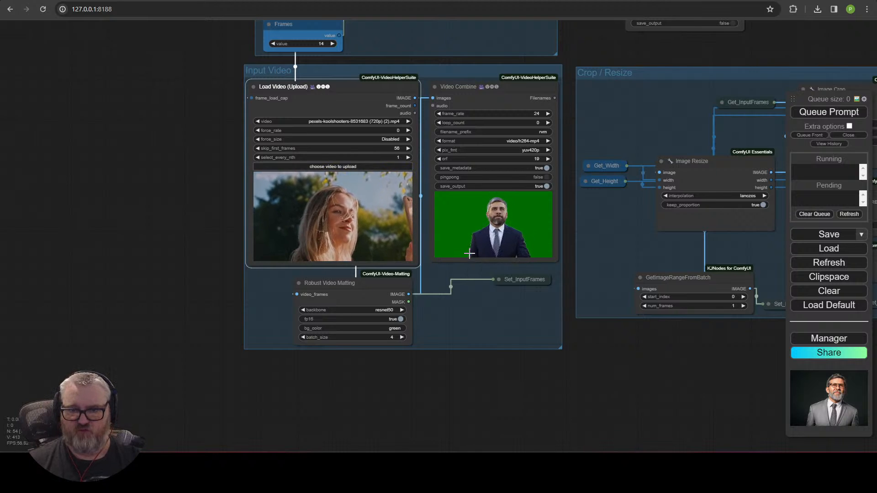
{"action": "left_click_drag", "start_coordinate": [844, 31], "coordinate": [421, 160]}
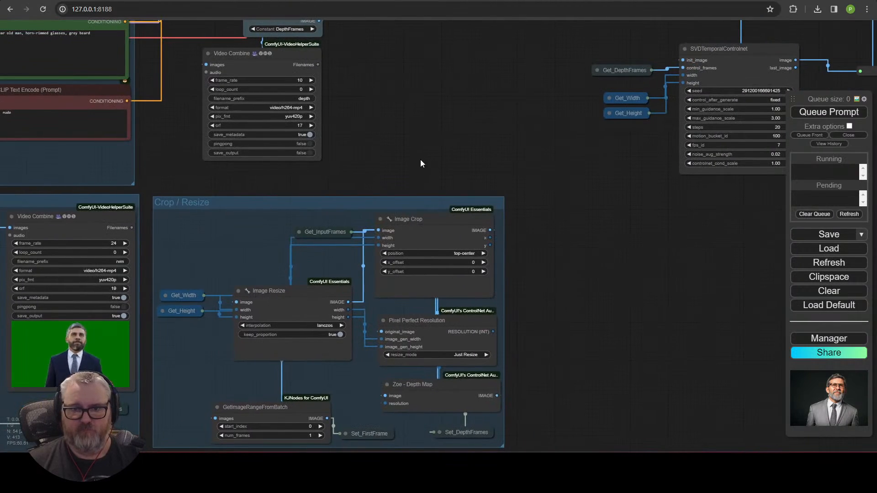
{"action": "left_click_drag", "start_coordinate": [276, 65], "coordinate": [379, 291]}
{"action": "left_click", "coordinate": [180, 278]}
{"action": "key", "text": "ctrl+a"}
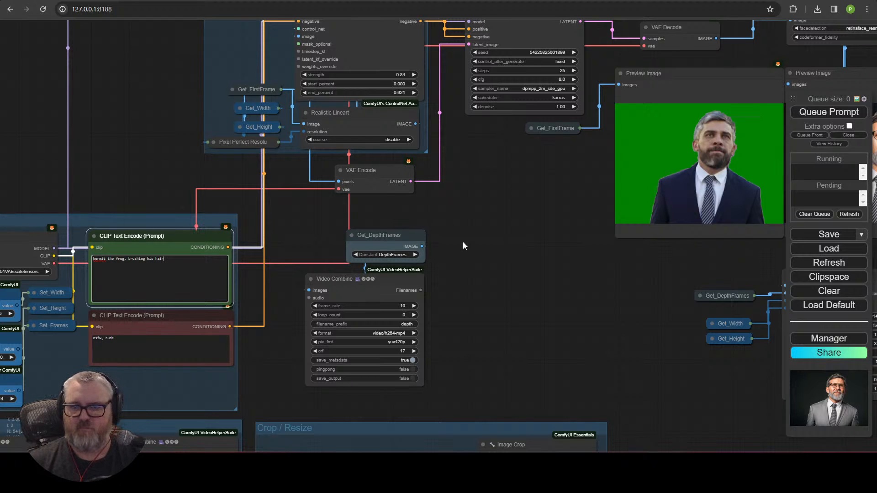
Step: Set skip_first_frames to 0 on the Load Video node
{"action": "scroll", "coordinate": [463, 246], "scroll_direction": "down", "scroll_amount": 5}
{"action": "left_click_drag", "start_coordinate": [537, 209], "coordinate": [483, 36]}
{"action": "scroll", "coordinate": [332, 188], "scroll_direction": "up", "scroll_amount": 5}
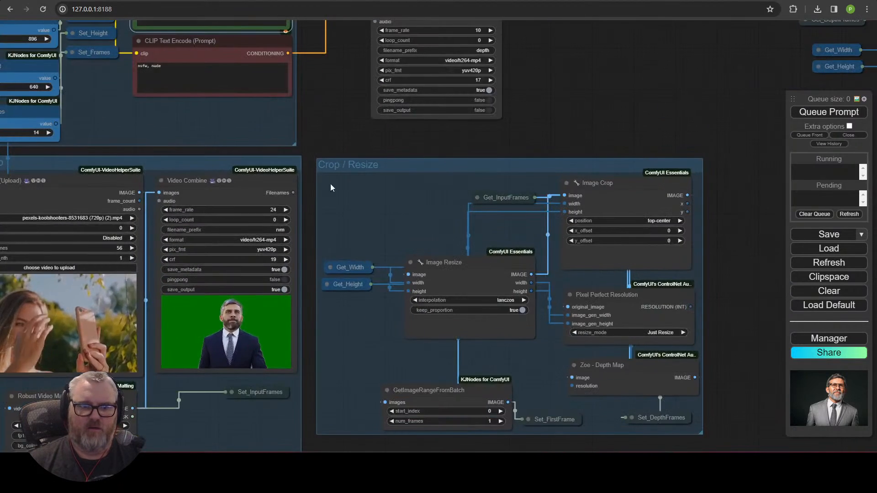
{"action": "scroll", "coordinate": [331, 187], "scroll_direction": "down", "scroll_amount": 2}
{"action": "scroll", "coordinate": [710, 155], "scroll_direction": "down", "scroll_amount": 3}
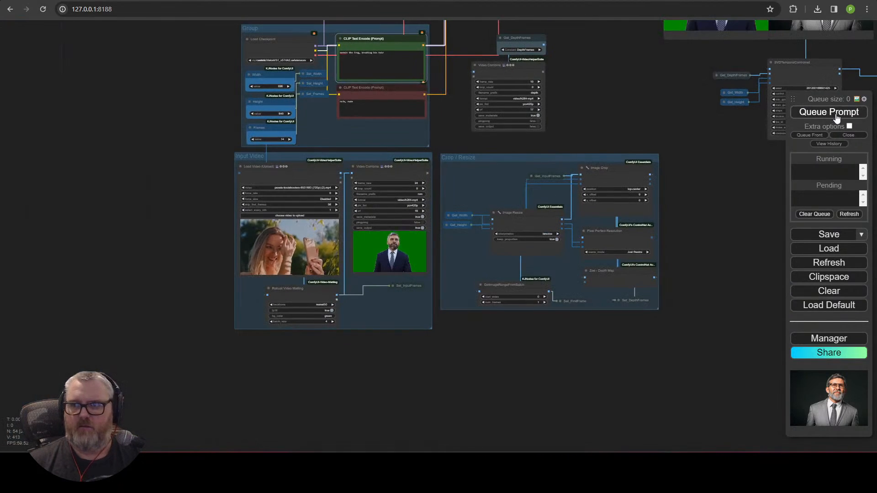
{"action": "left_click_drag", "start_coordinate": [350, 209], "coordinate": [372, 246]}
{"action": "scroll", "coordinate": [371, 247], "scroll_direction": "up", "scroll_amount": 9}
{"action": "left_click", "coordinate": [341, 215]}
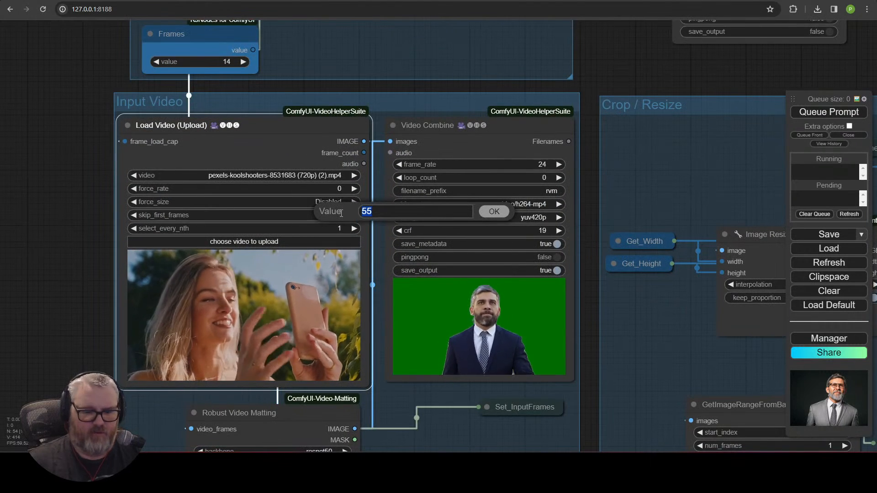
{"action": "type", "text": "0"}
{"action": "key", "text": "Return"}
Step: Queue the workflow to generate the Kermit-styled video
{"action": "left_click", "coordinate": [812, 112]}
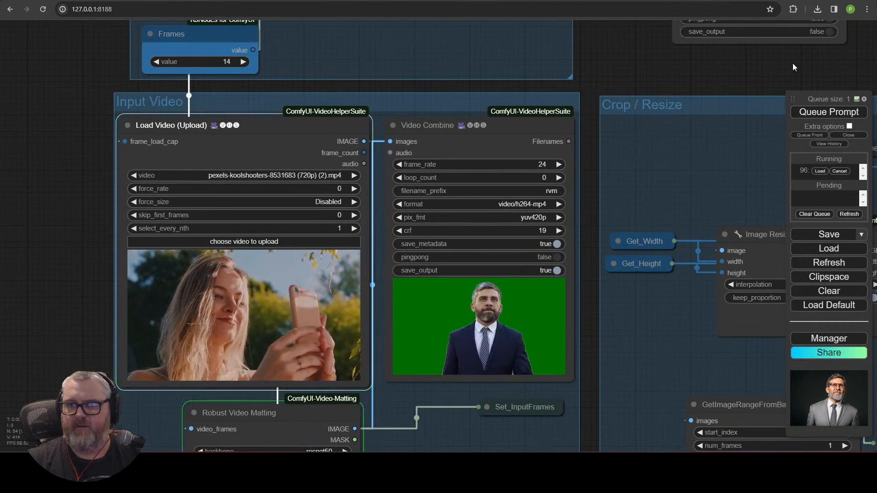
{"action": "left_click_drag", "start_coordinate": [794, 68], "coordinate": [323, 291]}
{"action": "scroll", "coordinate": [402, 231], "scroll_direction": "down", "scroll_amount": 5}
{"action": "left_click_drag", "start_coordinate": [508, 109], "coordinate": [632, 474]}
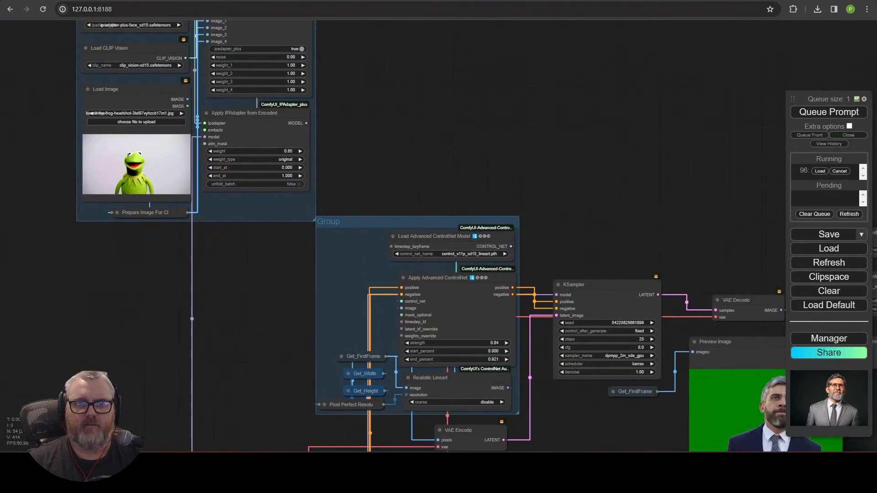
{"action": "scroll", "coordinate": [425, 105], "scroll_direction": "down", "scroll_amount": 6}
Step: Move the Load Image / IPAdapter and ControlNet groups aside
{"action": "left_click_drag", "start_coordinate": [286, 42], "coordinate": [284, 180]}
{"action": "left_click_drag", "start_coordinate": [415, 174], "coordinate": [422, 176]}
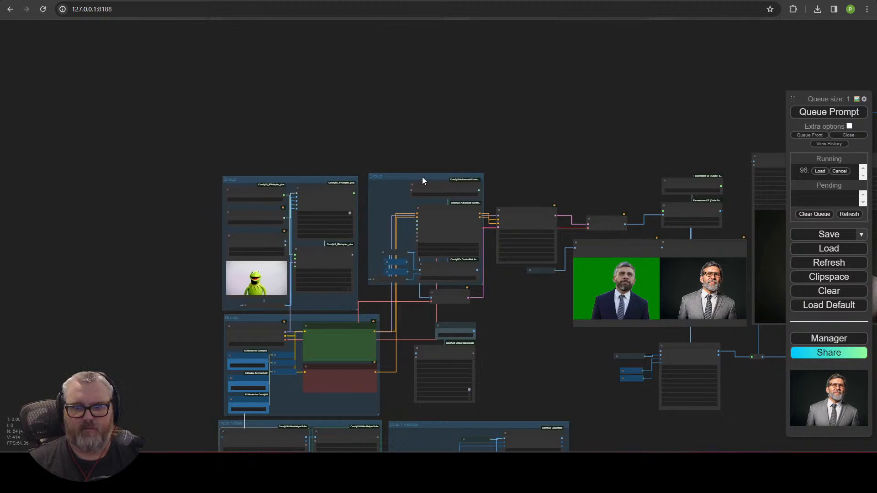
{"action": "scroll", "coordinate": [530, 301], "scroll_direction": "up", "scroll_amount": 5}
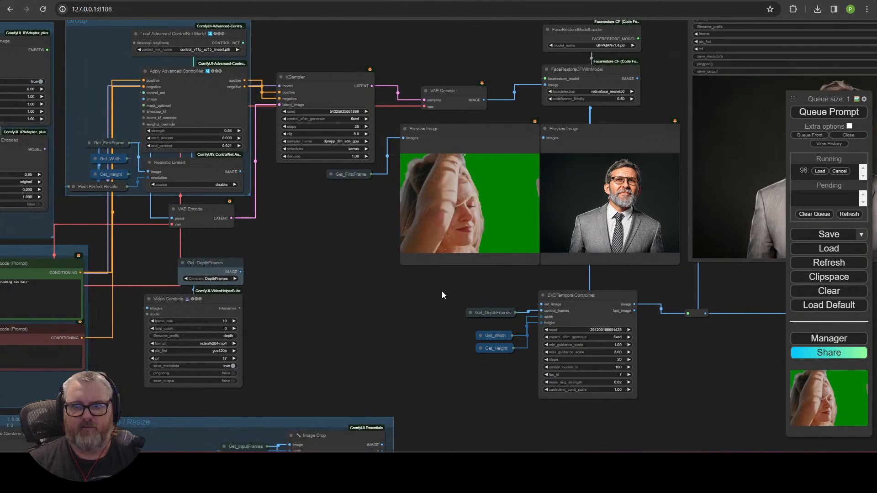
{"action": "left_click_drag", "start_coordinate": [442, 291], "coordinate": [237, 305]}
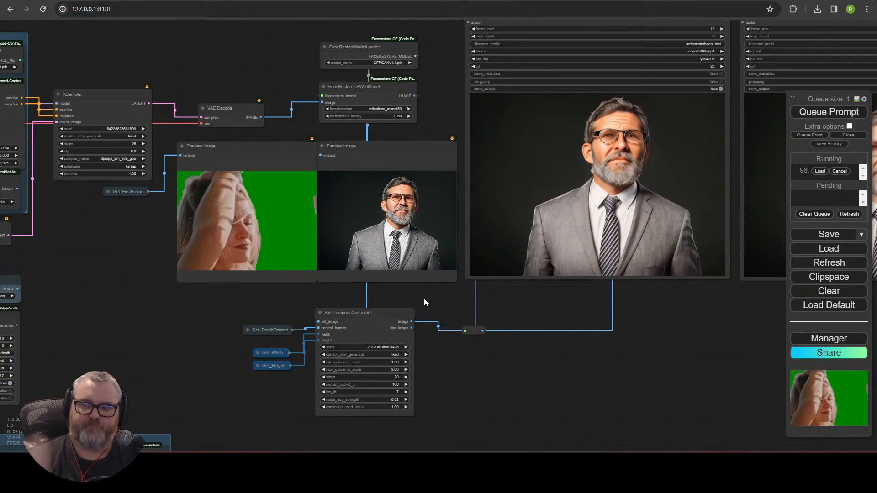
{"action": "left_click_drag", "start_coordinate": [239, 311], "coordinate": [462, 53]}
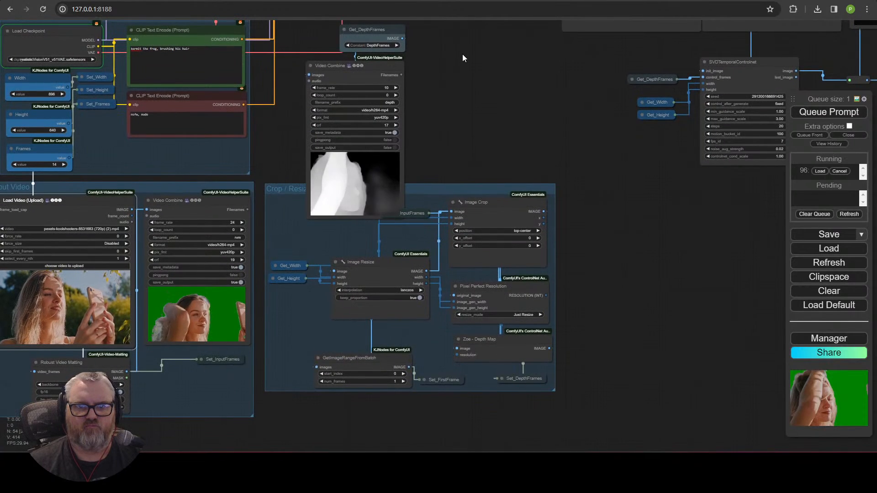
{"action": "scroll", "coordinate": [463, 54], "scroll_direction": "down", "scroll_amount": 1}
Step: Place Get_DepthFrames and the depth Video Combine inside an enlarged Crop / Resize group
{"action": "left_click_drag", "start_coordinate": [452, 175], "coordinate": [454, 208]}
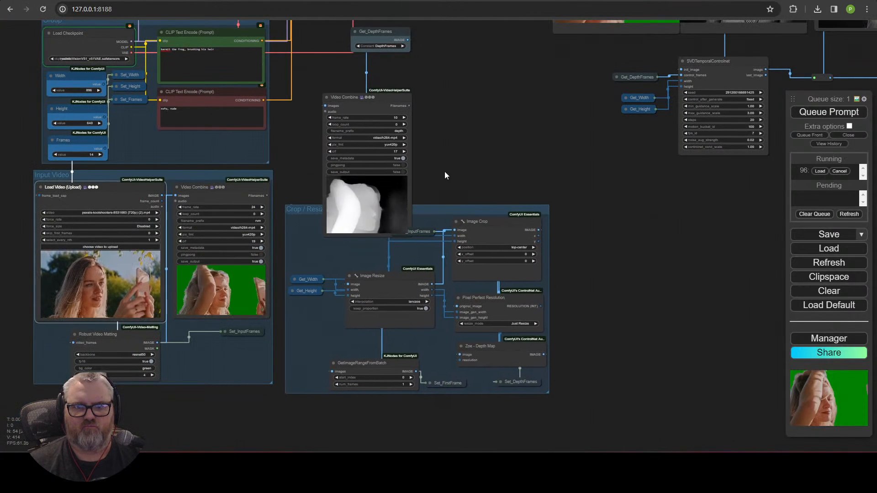
{"action": "left_click_drag", "start_coordinate": [384, 94], "coordinate": [386, 57]}
{"action": "left_click_drag", "start_coordinate": [453, 88], "coordinate": [619, 343]}
{"action": "left_click_drag", "start_coordinate": [553, 308], "coordinate": [513, 105]}
{"action": "left_click_drag", "start_coordinate": [415, 149], "coordinate": [439, 39]}
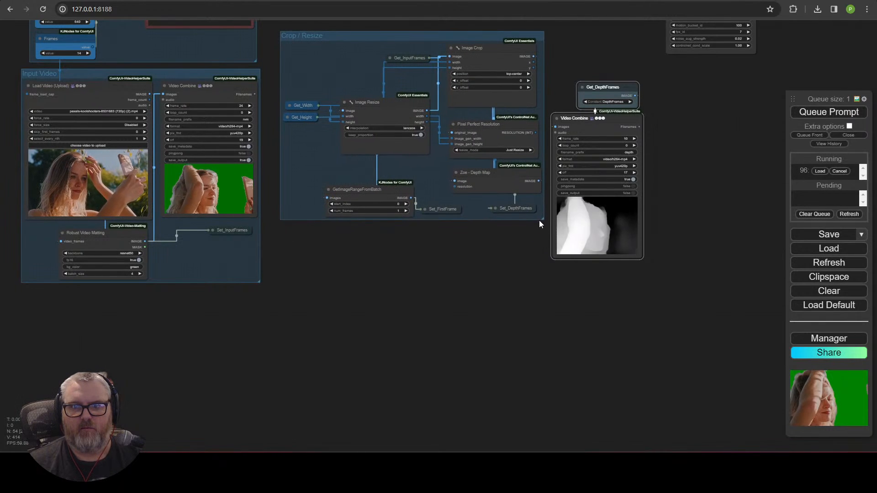
{"action": "left_click_drag", "start_coordinate": [541, 233], "coordinate": [544, 349]}
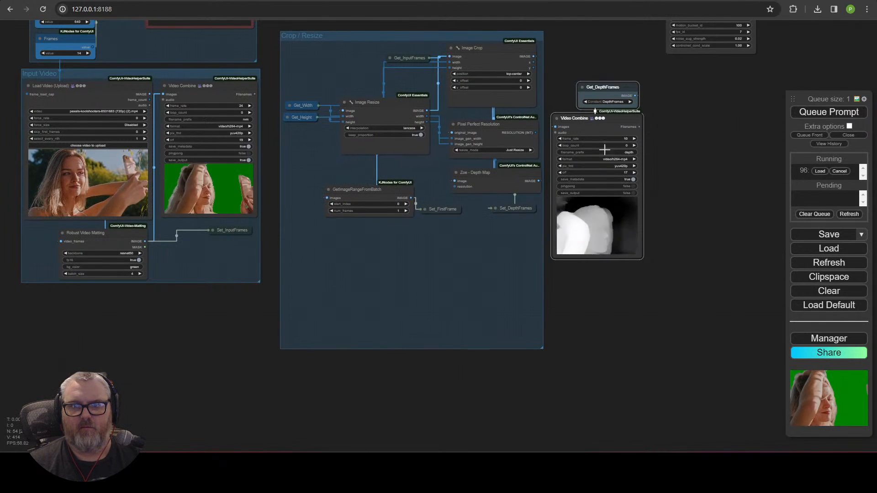
{"action": "left_click_drag", "start_coordinate": [604, 92], "coordinate": [320, 228]}
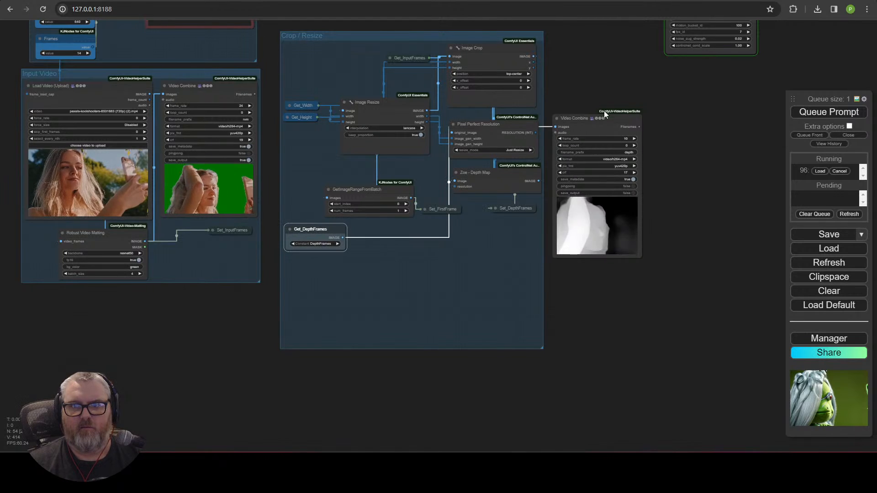
{"action": "left_click_drag", "start_coordinate": [604, 114], "coordinate": [374, 249]}
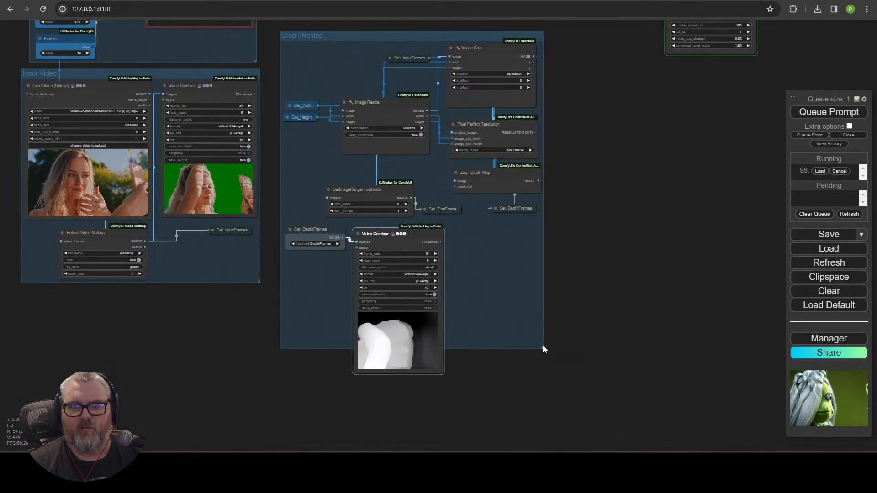
{"action": "left_click_drag", "start_coordinate": [544, 347], "coordinate": [548, 383]}
{"action": "left_click_drag", "start_coordinate": [611, 272], "coordinate": [615, 451]}
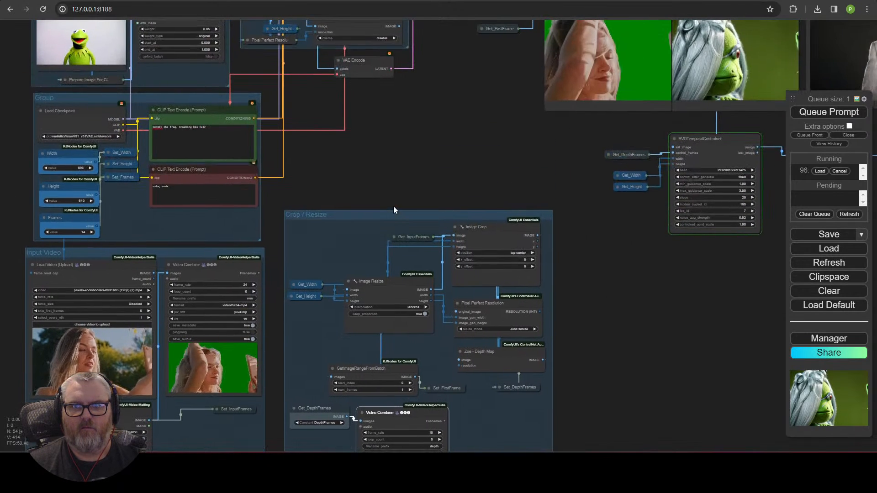
{"action": "left_click_drag", "start_coordinate": [394, 214], "coordinate": [382, 99]}
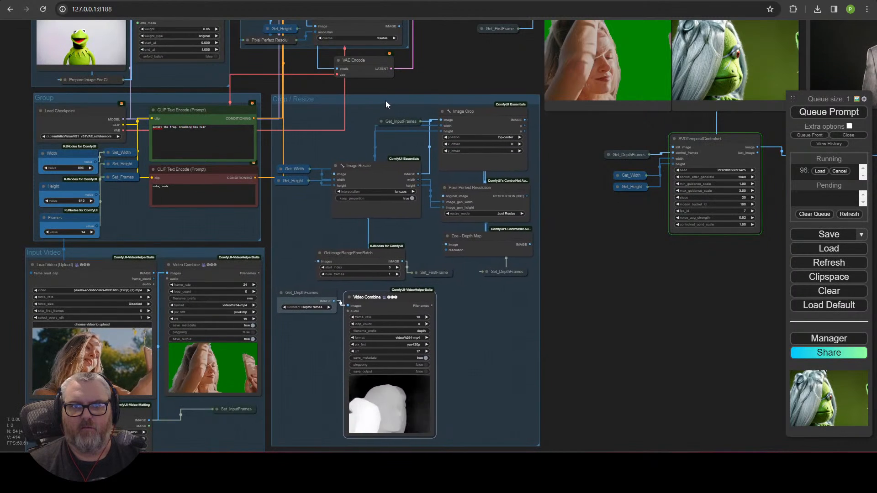
Step: Pan to the SVD node and output previews to watch the render progress
{"action": "left_click_drag", "start_coordinate": [591, 273], "coordinate": [402, 377]}
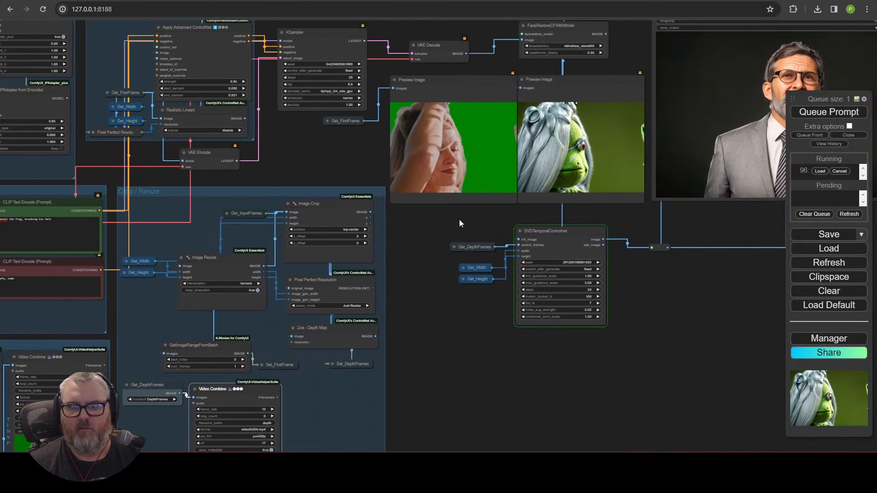
{"action": "left_click_drag", "start_coordinate": [462, 225], "coordinate": [218, 279]}
{"action": "scroll", "coordinate": [240, 254], "scroll_direction": "up", "scroll_amount": 7}
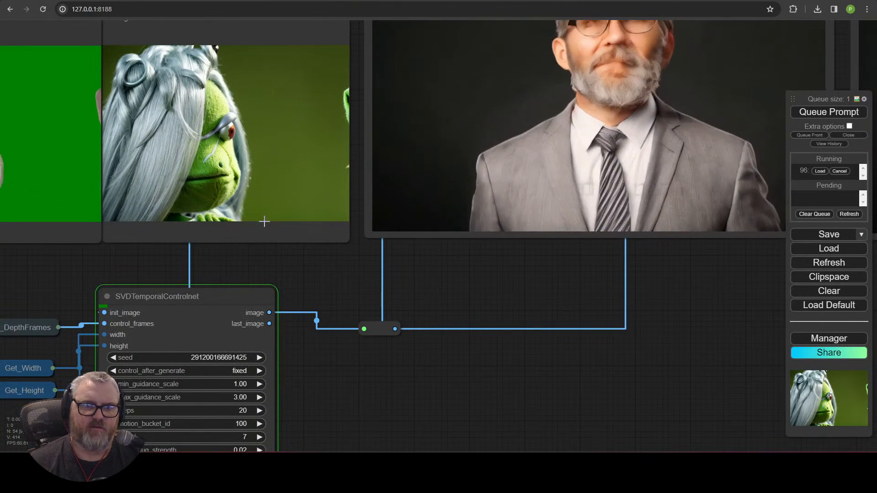
{"action": "scroll", "coordinate": [264, 221], "scroll_direction": "down", "scroll_amount": 1}
{"action": "left_click_drag", "start_coordinate": [266, 267], "coordinate": [593, 355]}
{"action": "left_click_drag", "start_coordinate": [648, 355], "coordinate": [556, 375]}
{"action": "scroll", "coordinate": [556, 374], "scroll_direction": "down", "scroll_amount": 1}
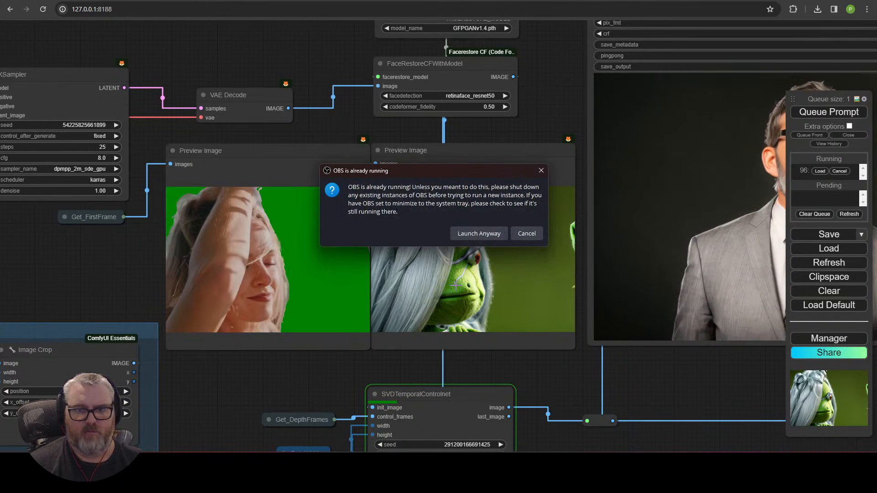
Step: Cancel the 'OBS is already running' warning and hide the running OBS to the tray
{"action": "left_click", "coordinate": [532, 235]}
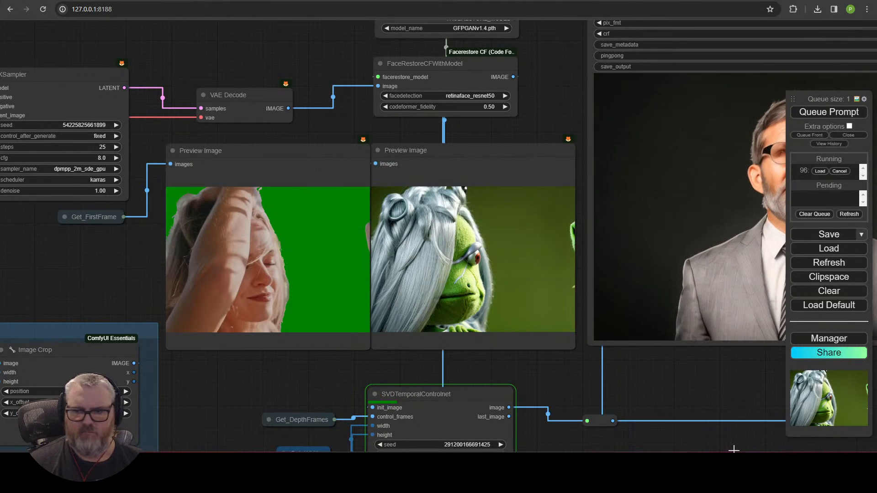
{"action": "left_click", "coordinate": [758, 482]}
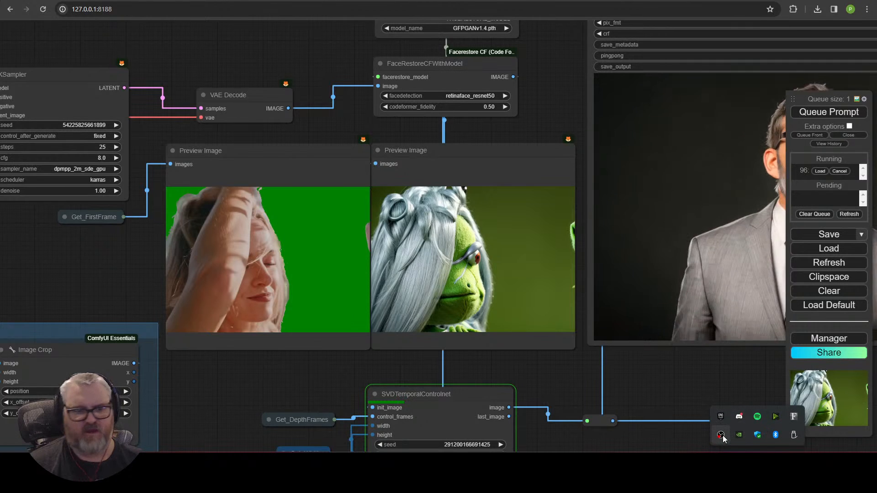
{"action": "right_click", "coordinate": [721, 436]}
{"action": "left_click", "coordinate": [741, 323]}
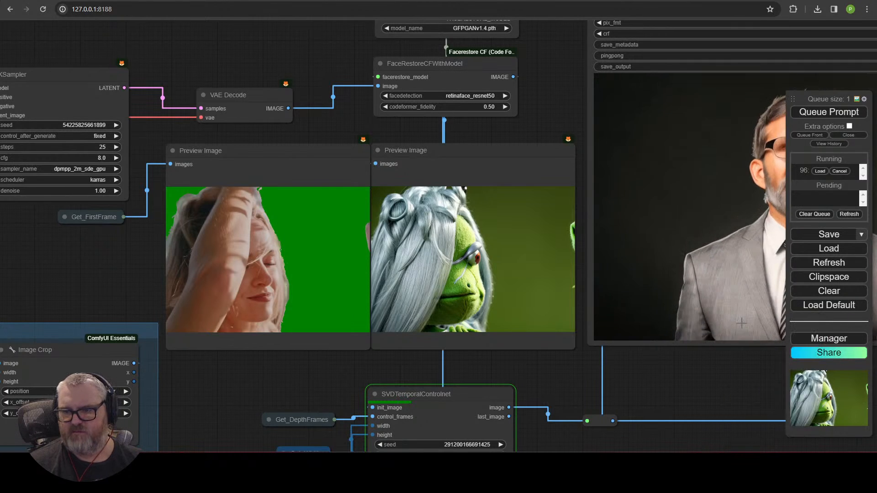
{"action": "right_click", "coordinate": [721, 435]}
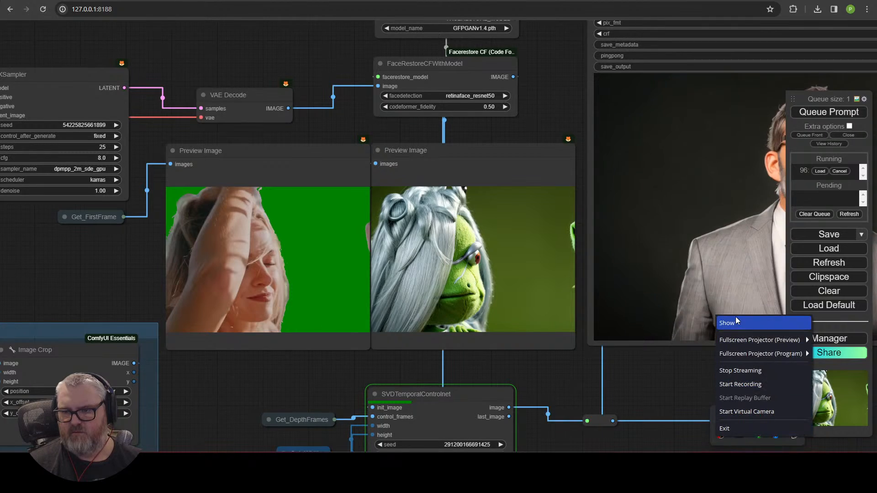
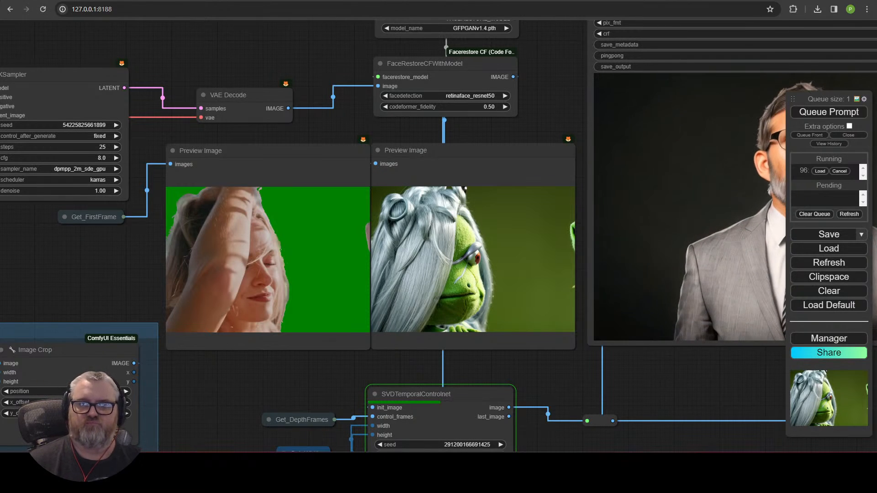
Step: Select both FaceRestore nodes and nudge them, then the model loader, slightly down
{"action": "scroll", "coordinate": [192, 272], "scroll_direction": "down", "scroll_amount": 5}
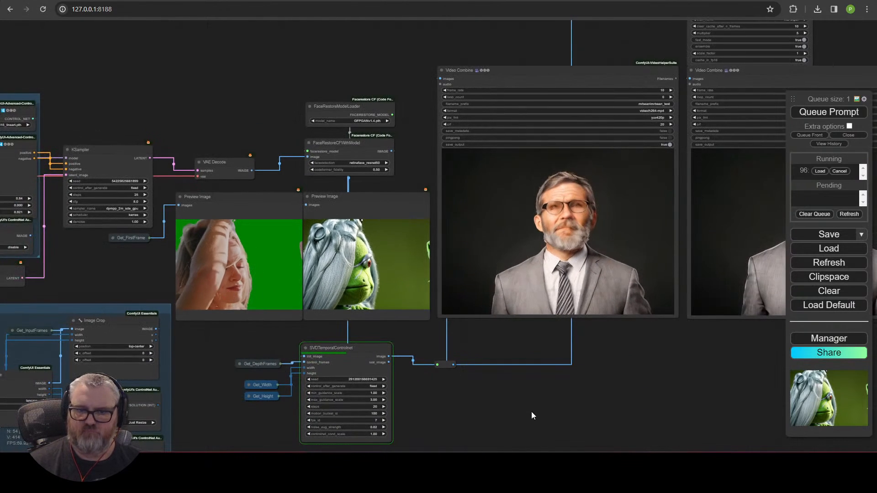
{"action": "left_click_drag", "start_coordinate": [213, 380], "coordinate": [752, 38]}
{"action": "left_click_drag", "start_coordinate": [725, 133], "coordinate": [670, 288]}
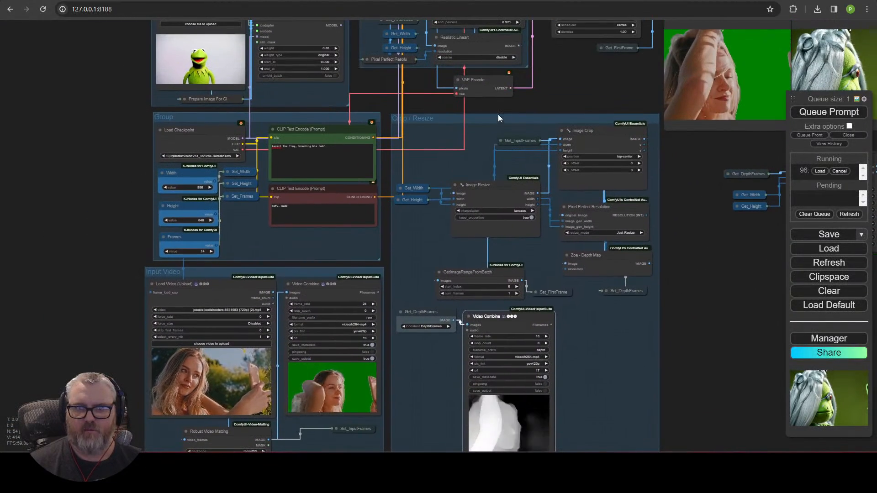
{"action": "left_click_drag", "start_coordinate": [545, 100], "coordinate": [419, 370]}
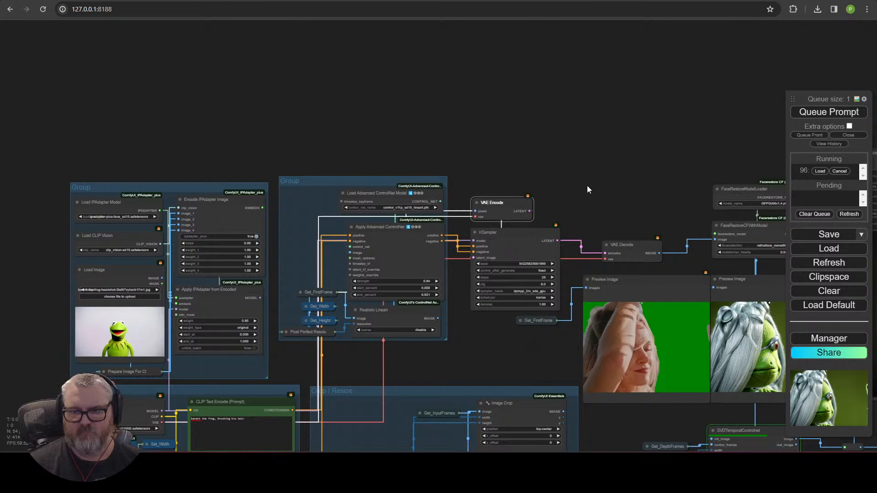
{"action": "left_click_drag", "start_coordinate": [587, 187], "coordinate": [412, 141]}
{"action": "scroll", "coordinate": [453, 178], "scroll_direction": "up", "scroll_amount": 4}
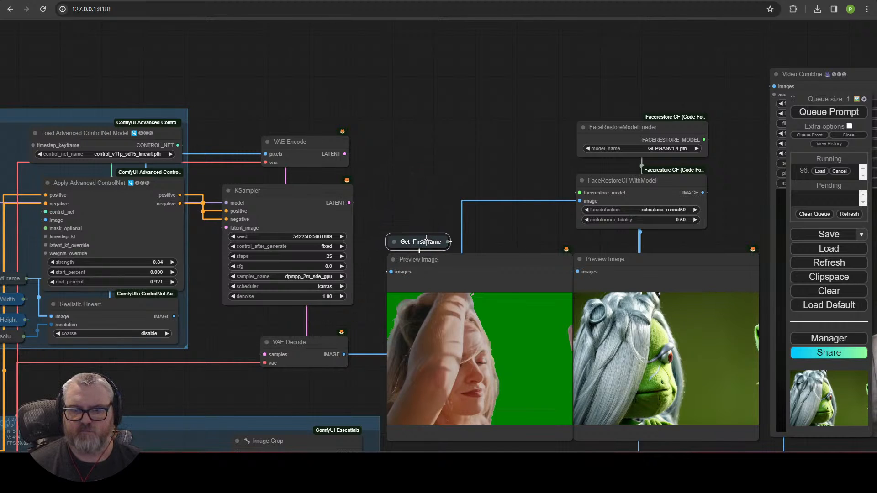
{"action": "scroll", "coordinate": [443, 163], "scroll_direction": "down", "scroll_amount": 1}
{"action": "left_click_drag", "start_coordinate": [443, 163], "coordinate": [347, 130]}
{"action": "left_click_drag", "start_coordinate": [459, 70], "coordinate": [525, 201]}
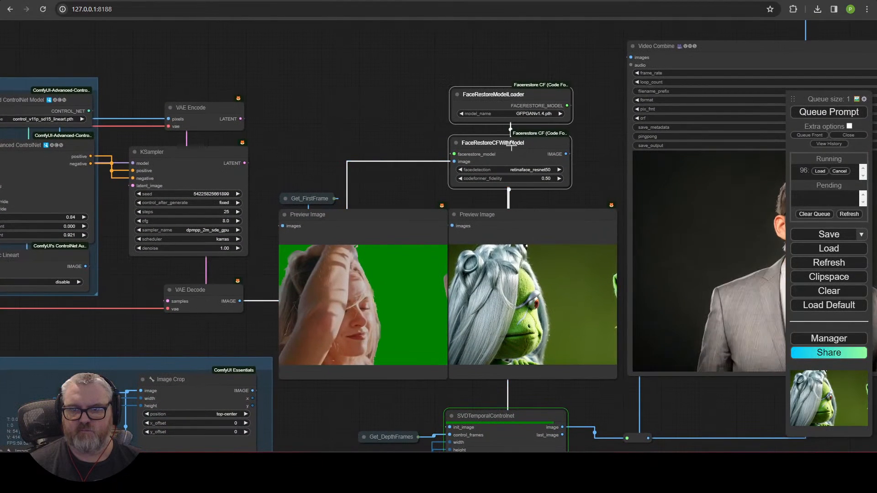
{"action": "left_click_drag", "start_coordinate": [512, 145], "coordinate": [516, 159]}
{"action": "left_click", "coordinate": [488, 55]}
{"action": "left_click_drag", "start_coordinate": [502, 102], "coordinate": [501, 108]}
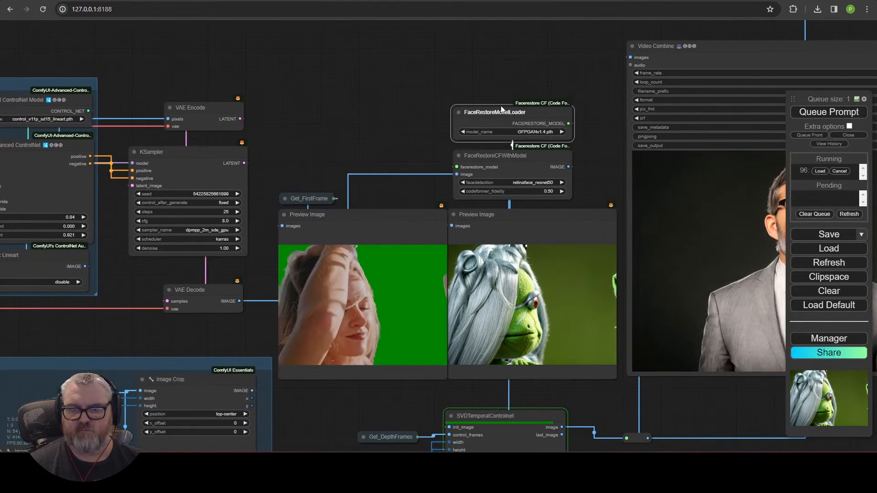
{"action": "left_click", "coordinate": [502, 98]}
Step: Shift the previews and face-restore nodes up beside the KSampler, then select the middle diffusion nodes
{"action": "scroll", "coordinate": [385, 149], "scroll_direction": "down", "scroll_amount": 1}
{"action": "left_click_drag", "start_coordinate": [377, 146], "coordinate": [459, 74]}
{"action": "scroll", "coordinate": [458, 74], "scroll_direction": "down", "scroll_amount": 1}
{"action": "scroll", "coordinate": [429, 277], "scroll_direction": "down", "scroll_amount": 1}
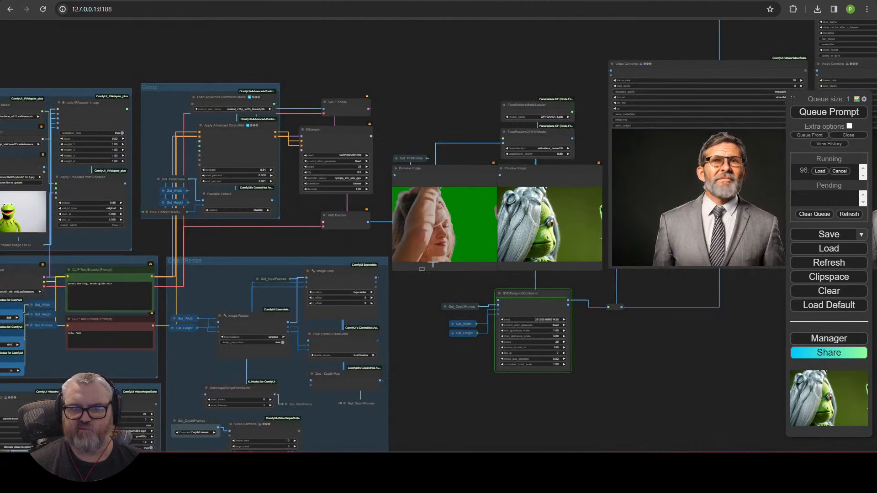
{"action": "left_click_drag", "start_coordinate": [536, 169], "coordinate": [522, 130]}
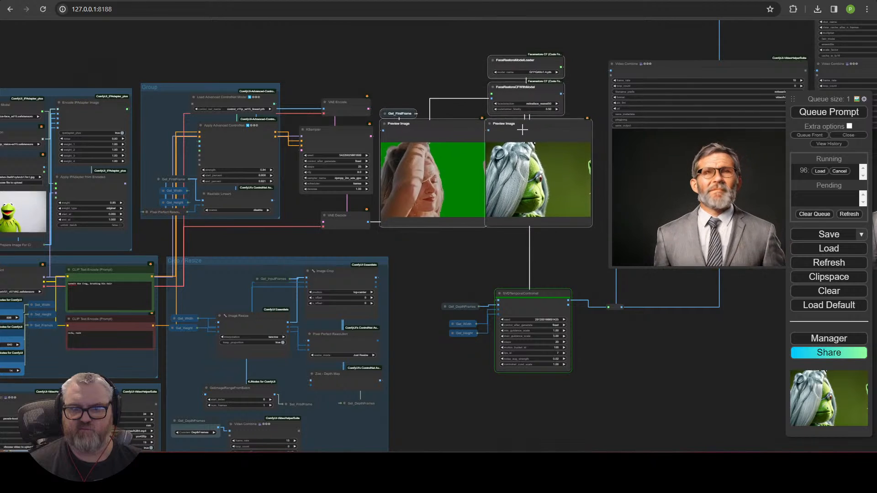
{"action": "left_click", "coordinate": [348, 61]}
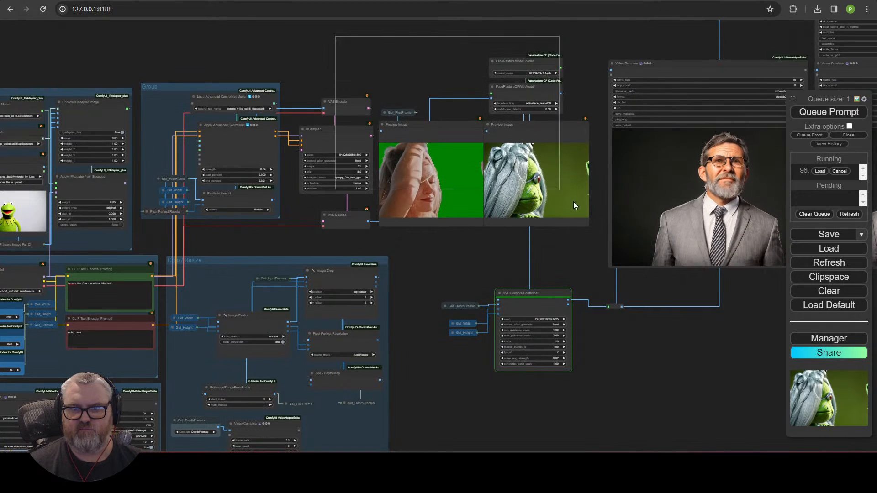
{"action": "left_click_drag", "start_coordinate": [574, 202], "coordinate": [593, 237]}
Step: Wrap the selected middle diffusion nodes in a new group
{"action": "right_click", "coordinate": [560, 241]}
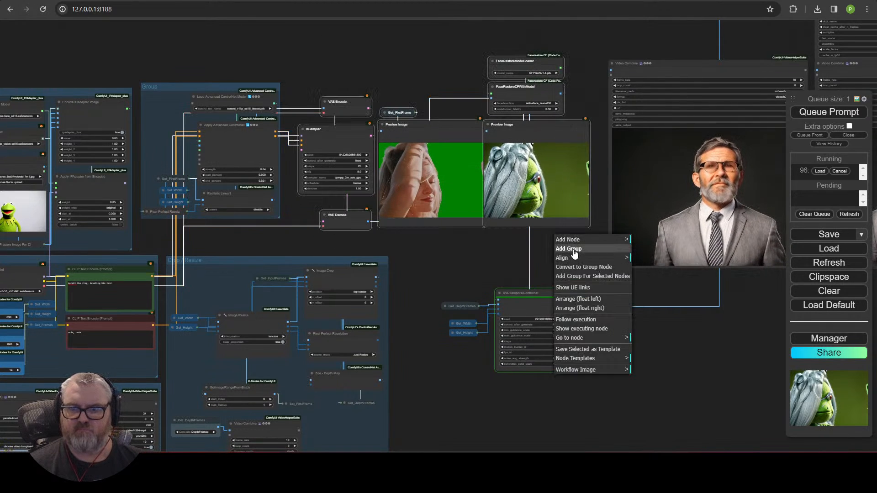
{"action": "left_click", "coordinate": [582, 277]}
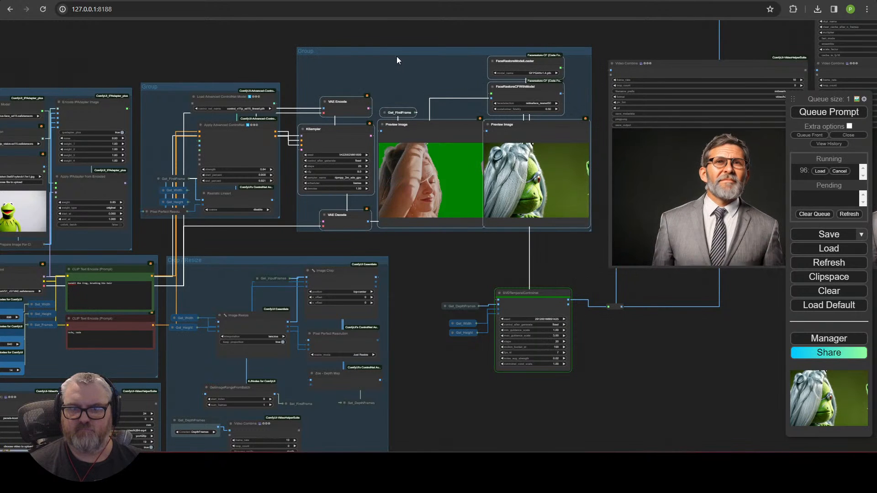
{"action": "left_click_drag", "start_coordinate": [396, 56], "coordinate": [396, 72]}
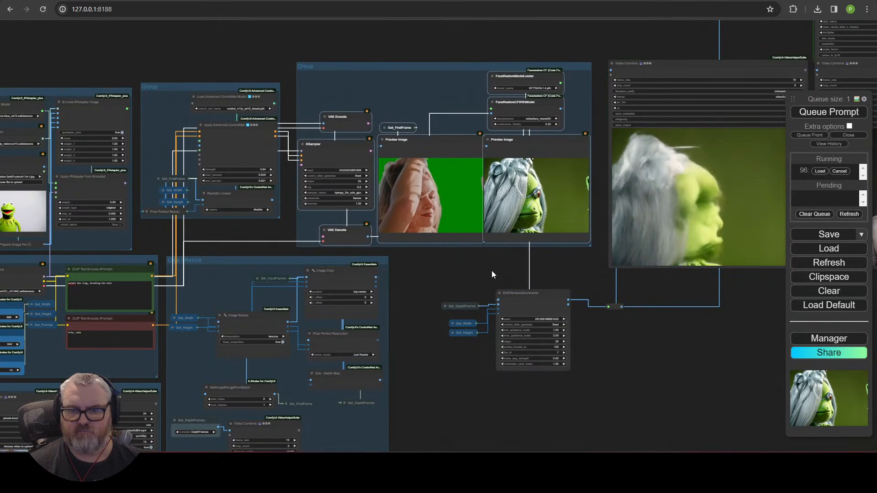
Step: Place the reroute point beside SVDTemporalControlnet and group the SVD nodes together
{"action": "scroll", "coordinate": [490, 272], "scroll_direction": "up", "scroll_amount": 5}
{"action": "left_click_drag", "start_coordinate": [489, 273], "coordinate": [343, 192]}
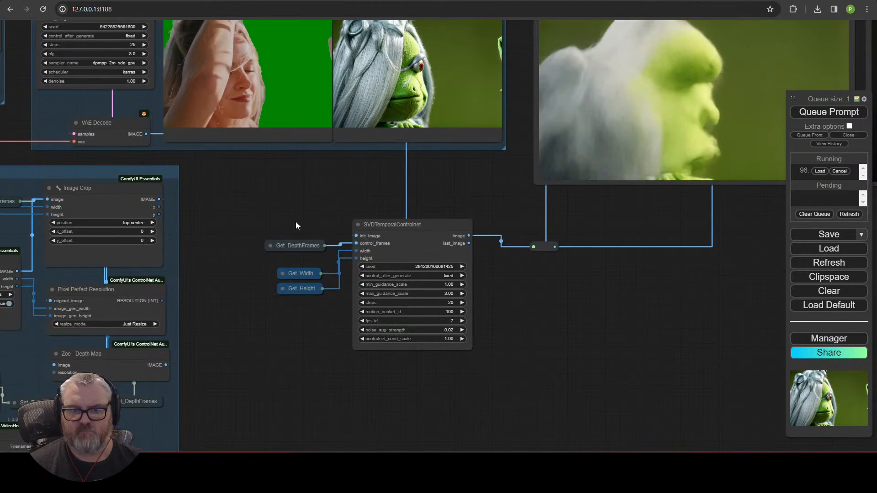
{"action": "left_click_drag", "start_coordinate": [279, 194], "coordinate": [563, 400]}
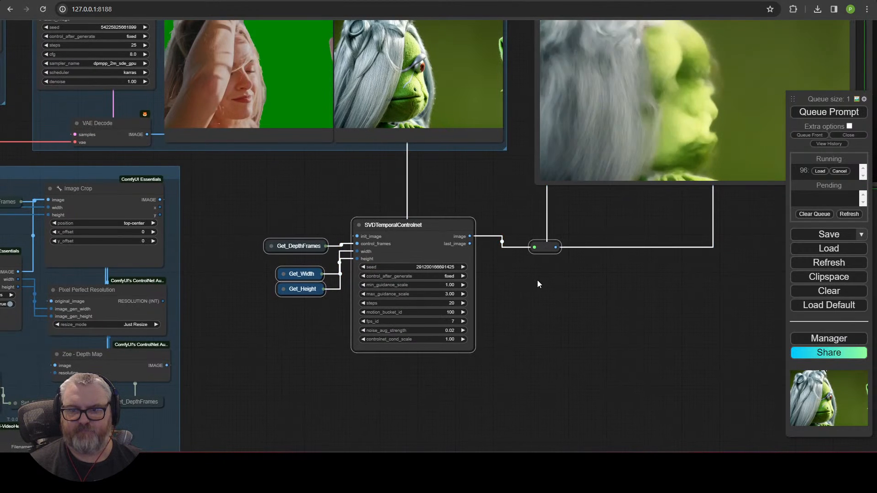
{"action": "left_click_drag", "start_coordinate": [539, 252], "coordinate": [486, 371]}
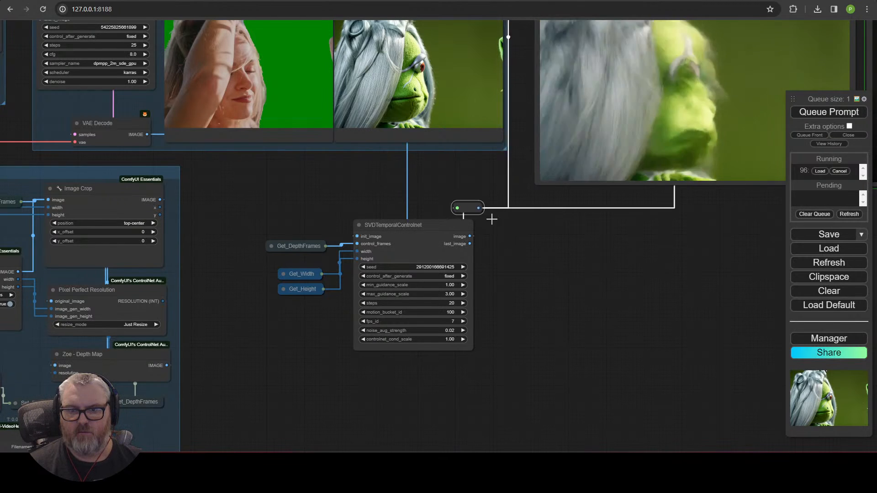
{"action": "left_click", "coordinate": [528, 315]}
{"action": "right_click", "coordinate": [316, 190]}
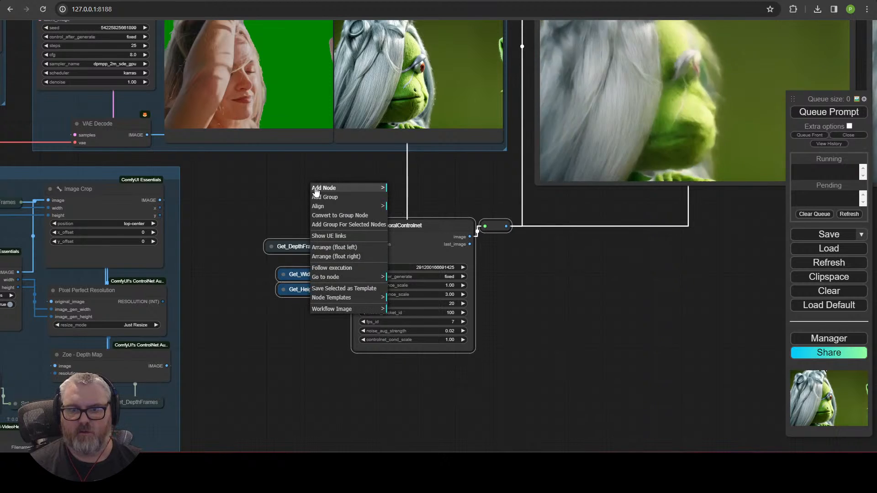
{"action": "left_click", "coordinate": [346, 233]}
{"action": "left_click_drag", "start_coordinate": [423, 208], "coordinate": [347, 172]}
{"action": "right_click", "coordinate": [347, 172]}
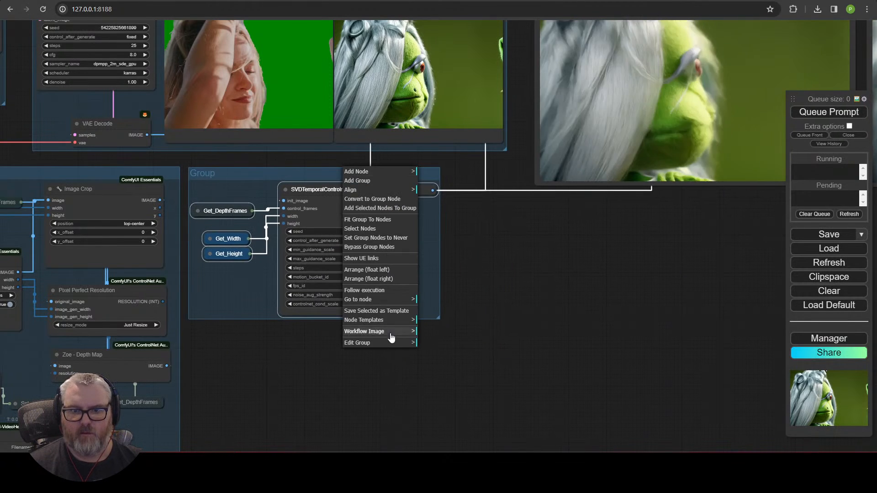
{"action": "left_click", "coordinate": [434, 359]}
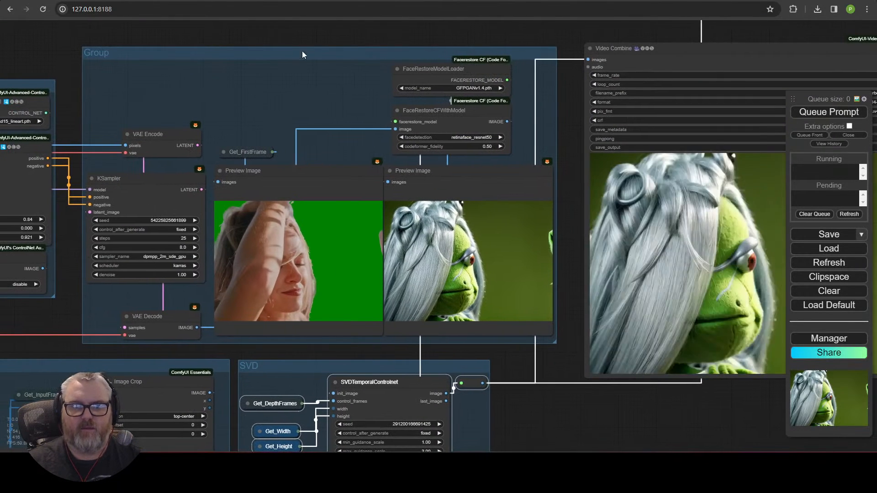
Step: Retitle the diffusion group 'Initial Image Diffusion'
{"action": "right_click", "coordinate": [267, 55]}
{"action": "left_click", "coordinate": [316, 226]}
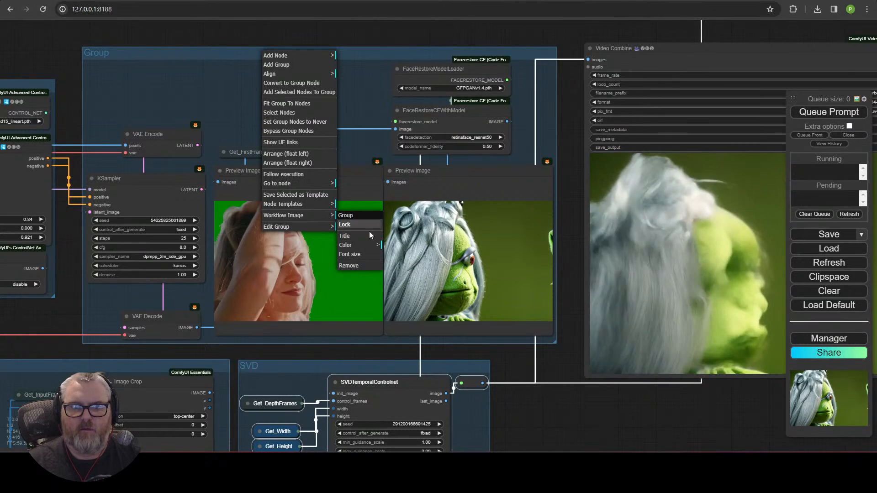
{"action": "left_click", "coordinate": [347, 236]}
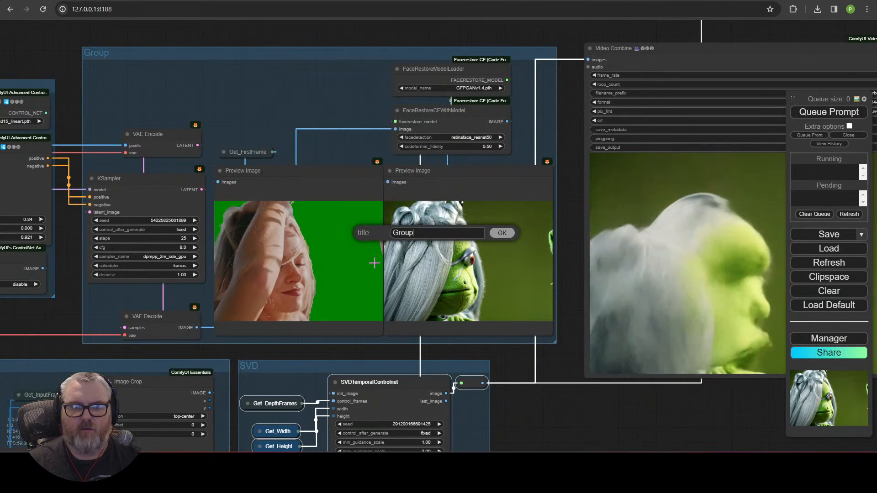
{"action": "key", "text": "BackSpace"}
{"action": "key", "text": "BackSpace"}
{"action": "key", "text": "BackSpace"}
{"action": "key", "text": "BackSpace"}
{"action": "key", "text": "BackSpace"}
{"action": "type", "text": "Initi"}
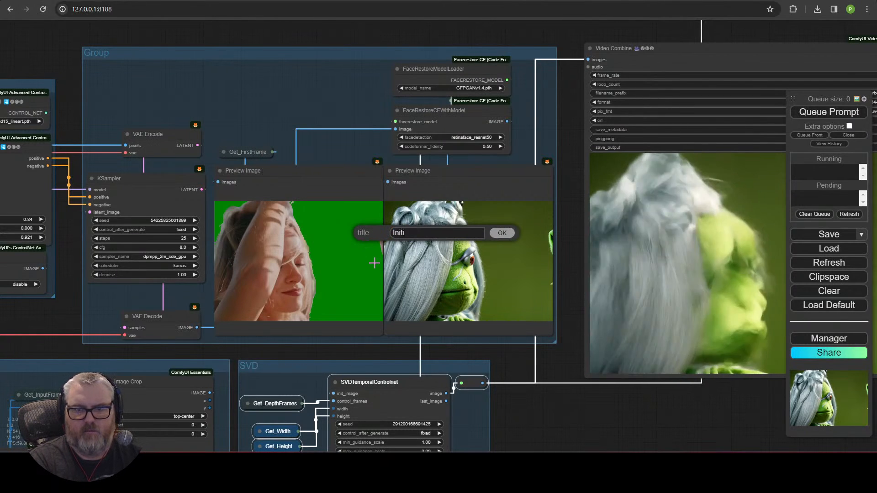
{"action": "type", "text": "al Image Diffusion"}
{"action": "key", "text": "Return"}
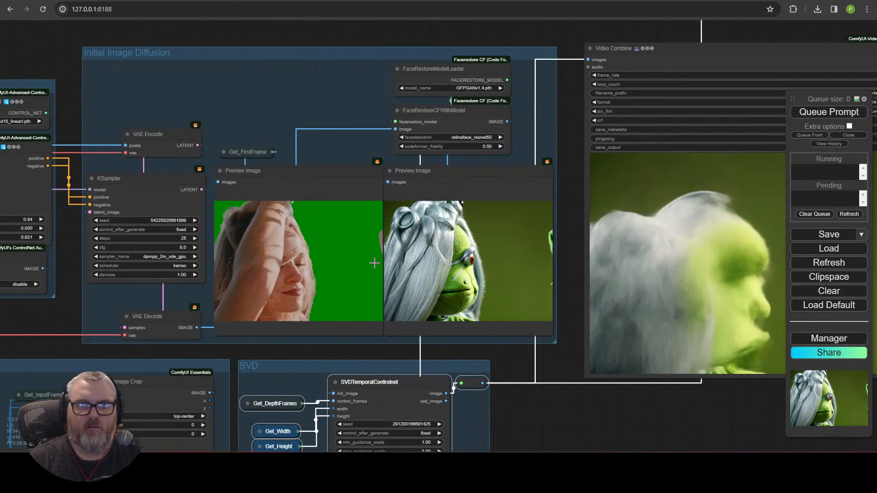
Step: Group the three video output nodes into a group titled Output
{"action": "scroll", "coordinate": [501, 223], "scroll_direction": "down", "scroll_amount": 4}
{"action": "scroll", "coordinate": [578, 146], "scroll_direction": "down", "scroll_amount": 1}
{"action": "left_click_drag", "start_coordinate": [625, 73], "coordinate": [114, 84]}
{"action": "scroll", "coordinate": [363, 208], "scroll_direction": "down", "scroll_amount": 1}
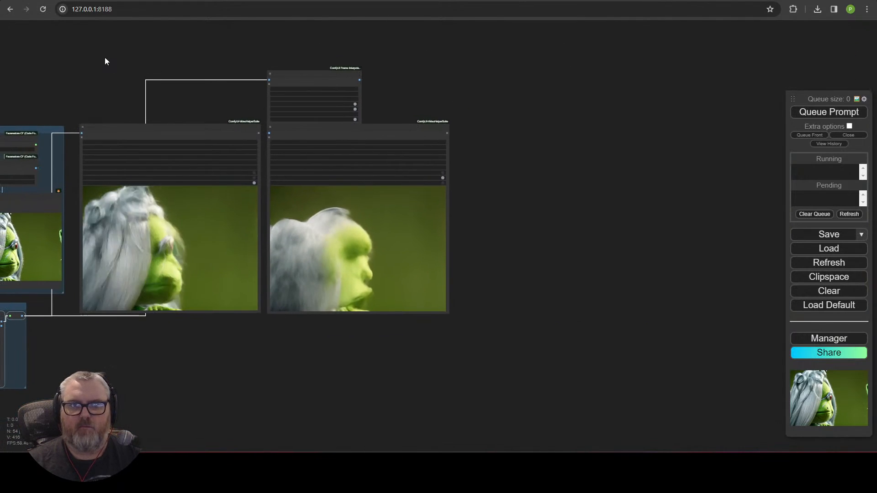
{"action": "left_click_drag", "start_coordinate": [119, 46], "coordinate": [436, 286]}
{"action": "right_click", "coordinate": [587, 206]}
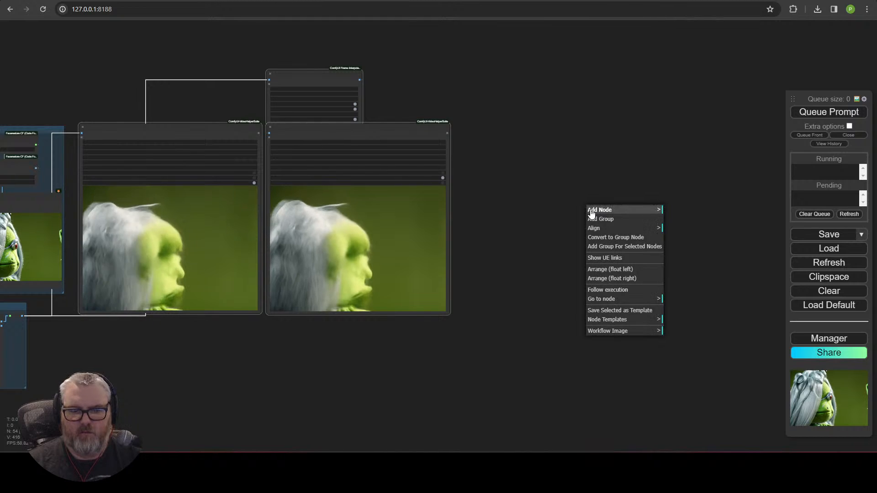
{"action": "left_click", "coordinate": [635, 247]}
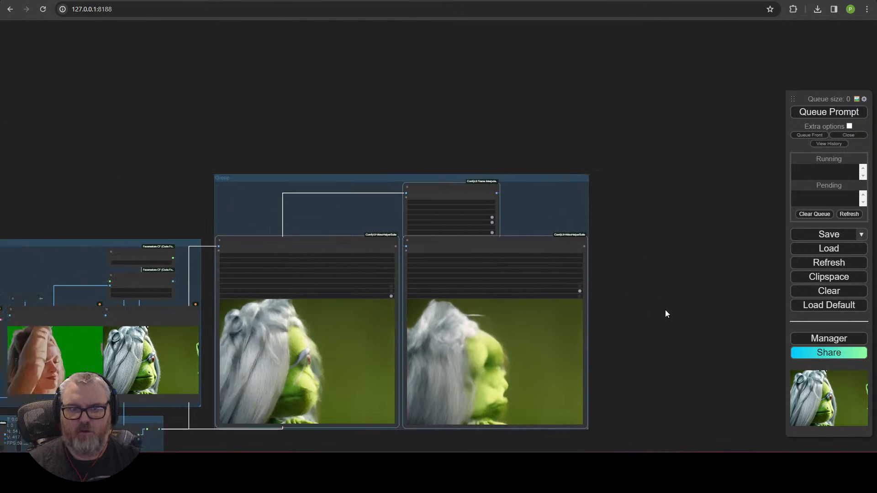
{"action": "right_click", "coordinate": [385, 186]}
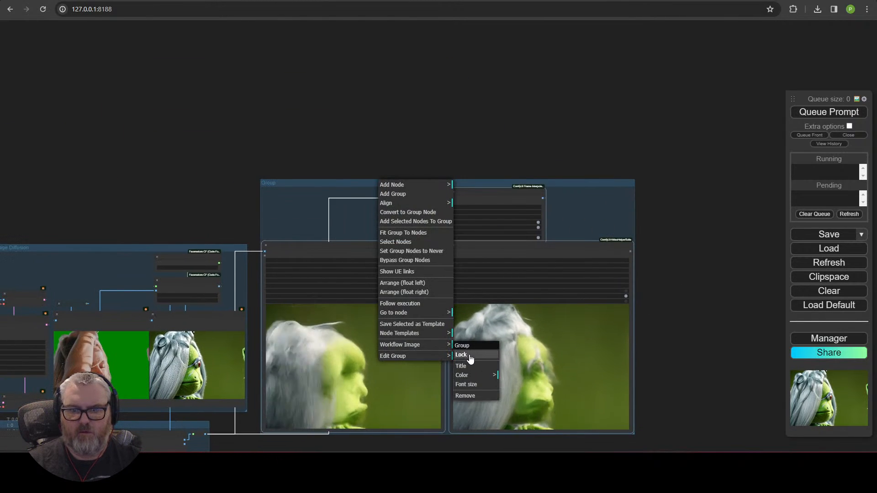
{"action": "left_click", "coordinate": [462, 367]}
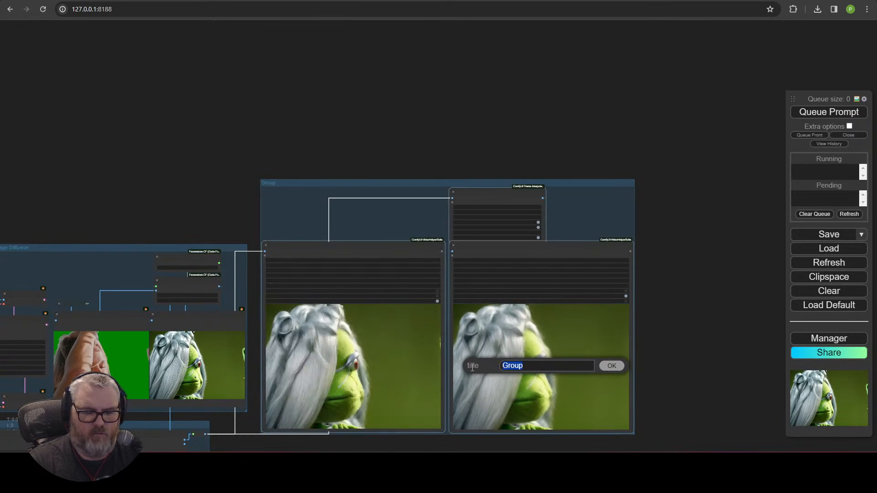
{"action": "key", "text": "Return"}
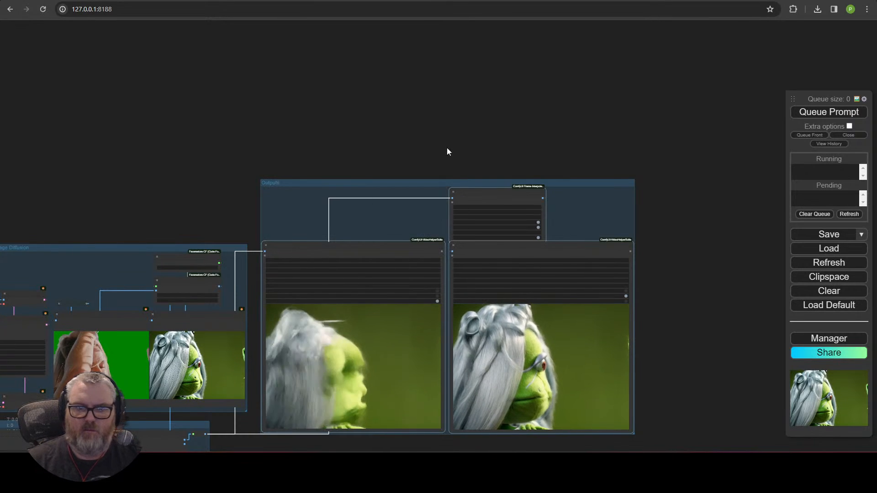
{"action": "scroll", "coordinate": [448, 153], "scroll_direction": "down", "scroll_amount": 5}
{"action": "left_click_drag", "start_coordinate": [418, 447], "coordinate": [566, 339]}
{"action": "scroll", "coordinate": [566, 339], "scroll_direction": "up", "scroll_amount": 3}
{"action": "left_click_drag", "start_coordinate": [507, 338], "coordinate": [737, 346]}
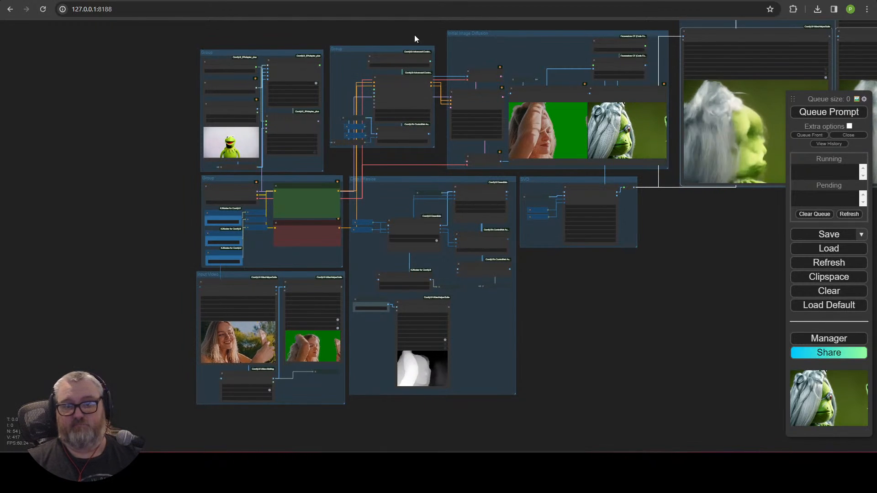
Step: Shift Initial Image Diffusion left, set Output beside SVD, and move SVD up beside Initial Image Diffusion
{"action": "left_click_drag", "start_coordinate": [397, 50], "coordinate": [394, 73]}
{"action": "left_click_drag", "start_coordinate": [504, 35], "coordinate": [491, 38]}
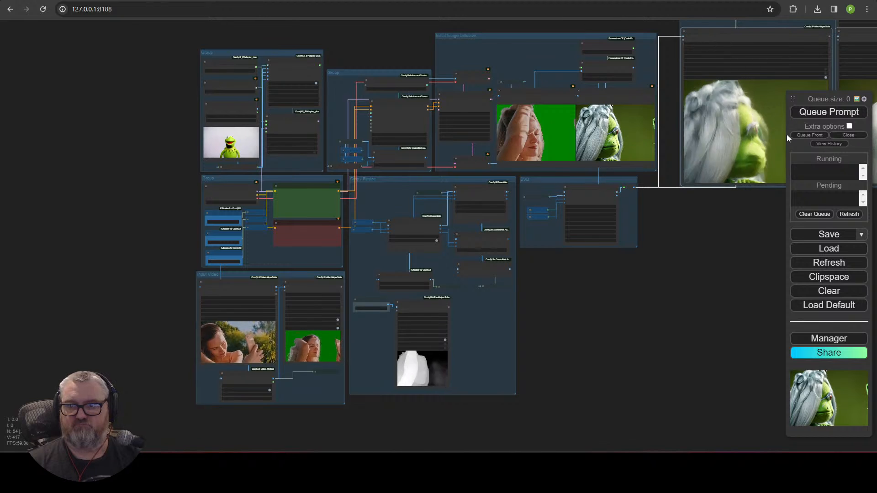
{"action": "scroll", "coordinate": [653, 180], "scroll_direction": "down", "scroll_amount": 1}
{"action": "left_click_drag", "start_coordinate": [652, 180], "coordinate": [445, 257]}
{"action": "left_click_drag", "start_coordinate": [546, 79], "coordinate": [511, 260]}
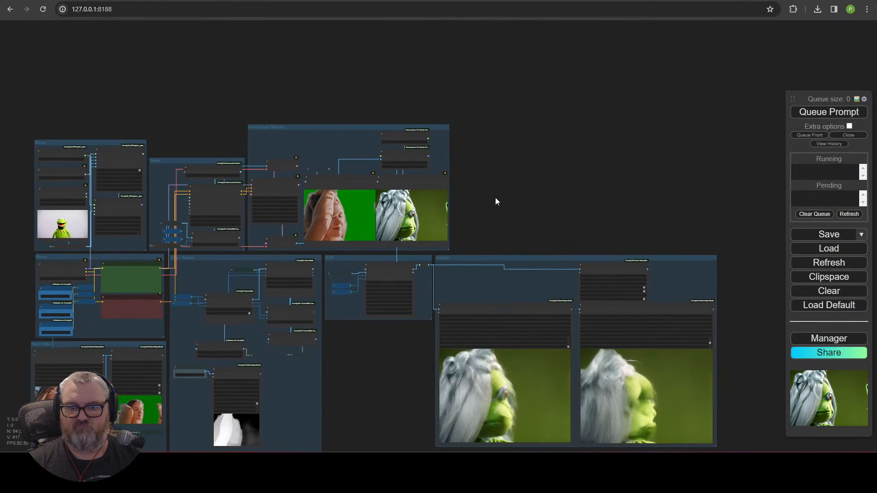
{"action": "scroll", "coordinate": [496, 197], "scroll_direction": "up", "scroll_amount": 1}
{"action": "left_click_drag", "start_coordinate": [501, 191], "coordinate": [651, 35]}
{"action": "scroll", "coordinate": [507, 204], "scroll_direction": "up", "scroll_amount": 7}
{"action": "scroll", "coordinate": [489, 223], "scroll_direction": "down", "scroll_amount": 3}
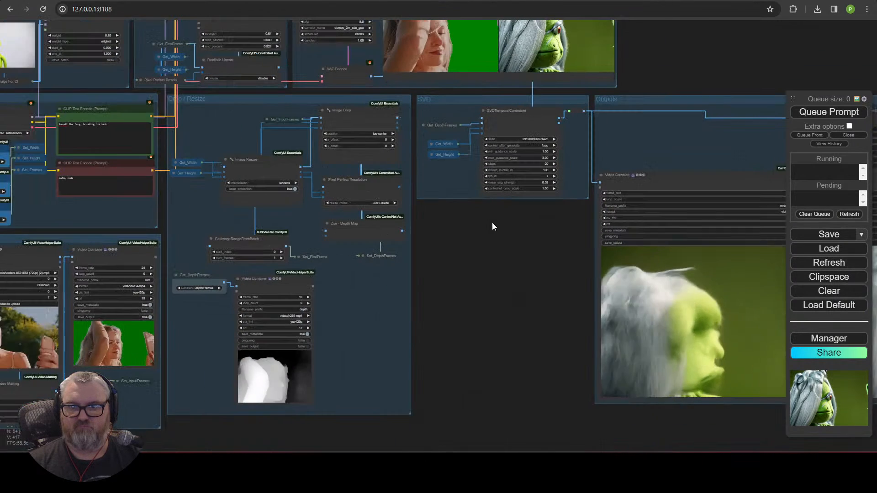
{"action": "left_click_drag", "start_coordinate": [490, 236], "coordinate": [379, 415]}
{"action": "left_click_drag", "start_coordinate": [377, 283], "coordinate": [577, 169]}
{"action": "left_click_drag", "start_coordinate": [532, 283], "coordinate": [364, 284]}
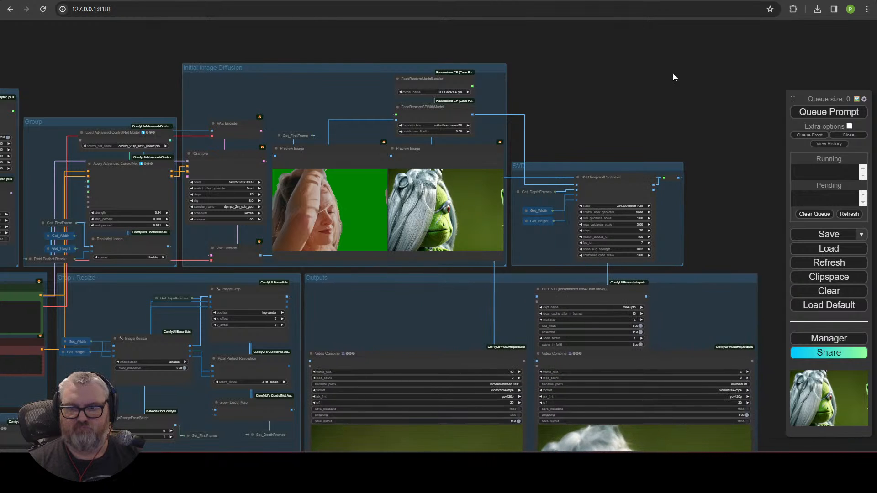
Step: Shrink the Crop/Resize group to fit its nodes
{"action": "scroll", "coordinate": [640, 92], "scroll_direction": "down", "scroll_amount": 5}
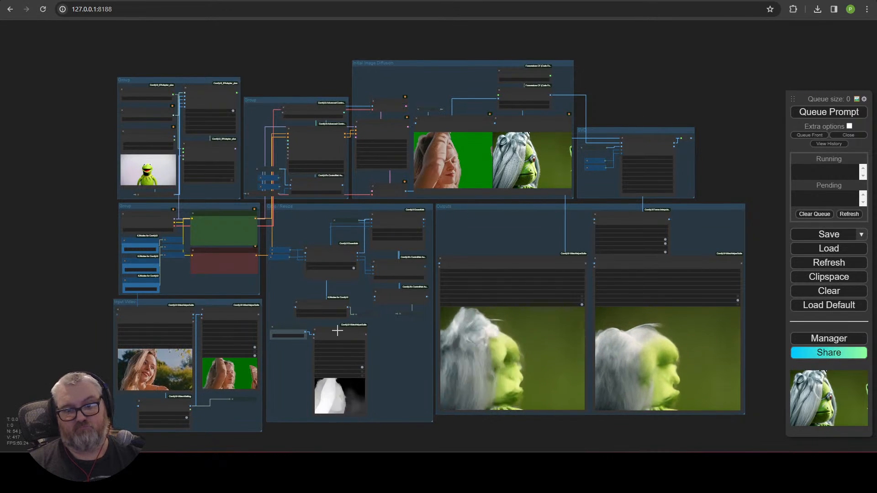
{"action": "scroll", "coordinate": [372, 348], "scroll_direction": "up", "scroll_amount": 8}
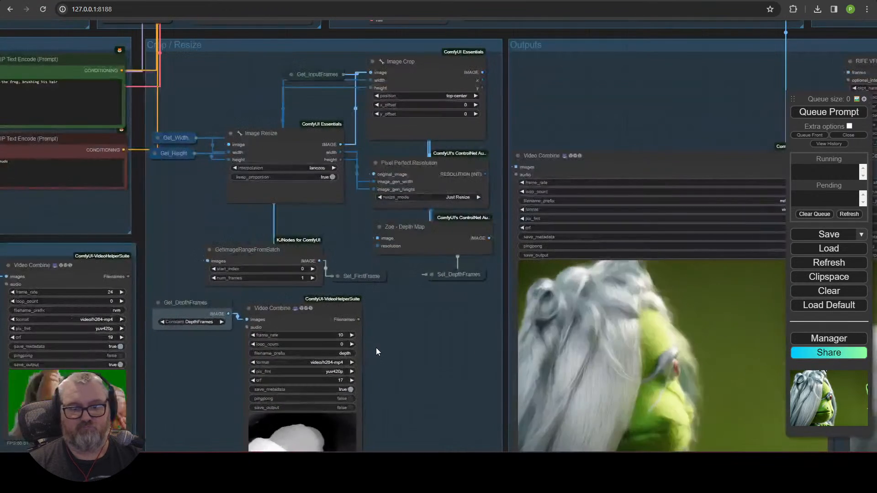
{"action": "left_click", "coordinate": [249, 308]}
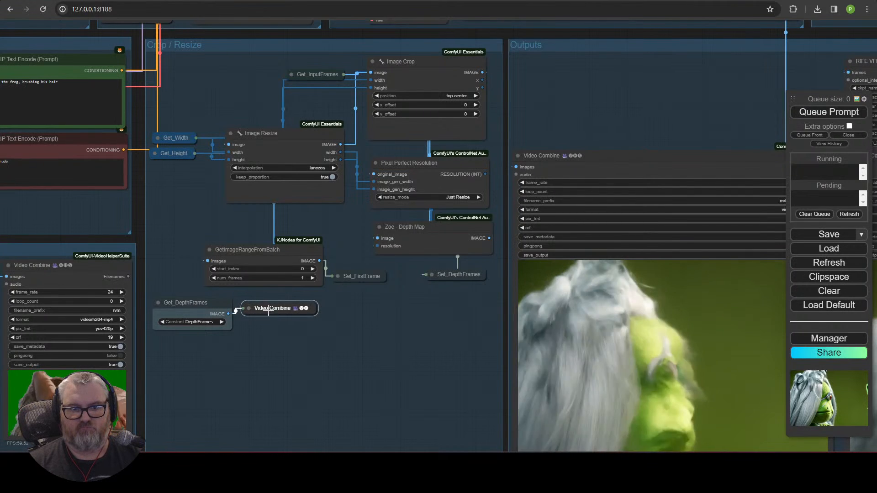
{"action": "scroll", "coordinate": [368, 352], "scroll_direction": "down", "scroll_amount": 3}
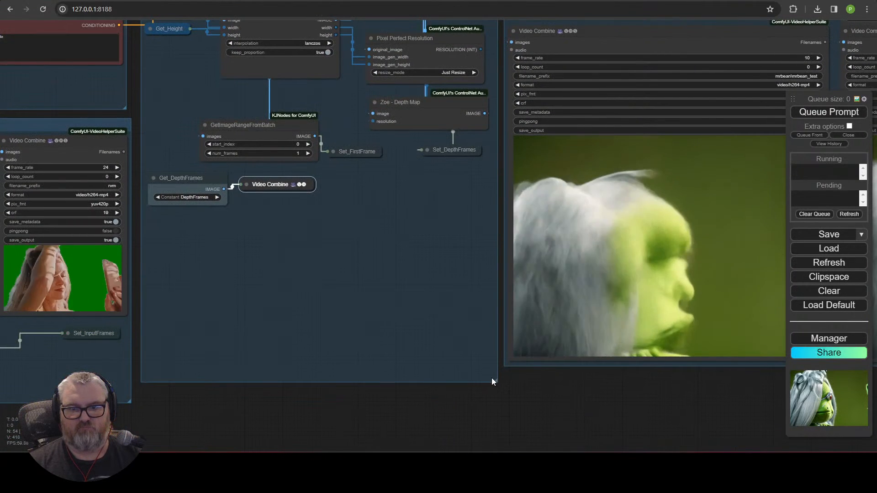
{"action": "left_click_drag", "start_coordinate": [493, 336], "coordinate": [495, 212]}
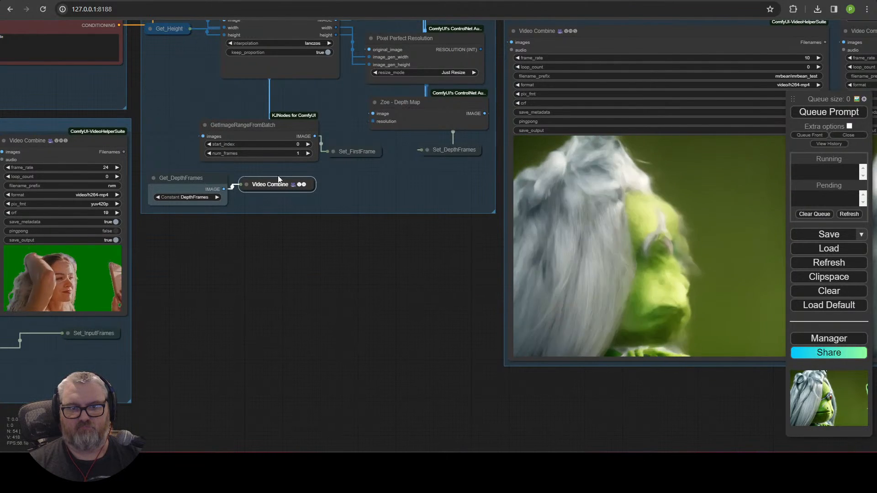
{"action": "left_click", "coordinate": [244, 184]}
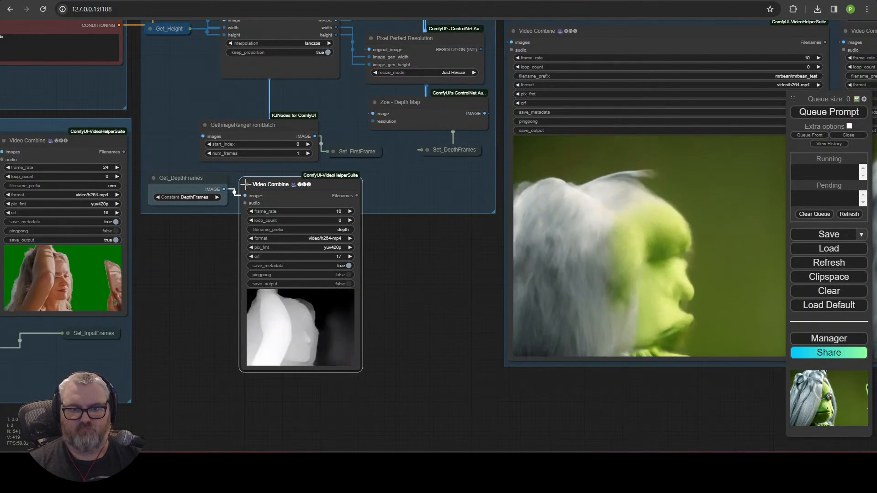
Step: Collapse the depth preview Video Combine node with Alt+C
{"action": "scroll", "coordinate": [429, 300], "scroll_direction": "down", "scroll_amount": 3}
{"action": "scroll", "coordinate": [429, 300], "scroll_direction": "down", "scroll_amount": 1}
{"action": "left_click_drag", "start_coordinate": [429, 300], "coordinate": [365, 462]}
{"action": "scroll", "coordinate": [377, 428], "scroll_direction": "down", "scroll_amount": 3}
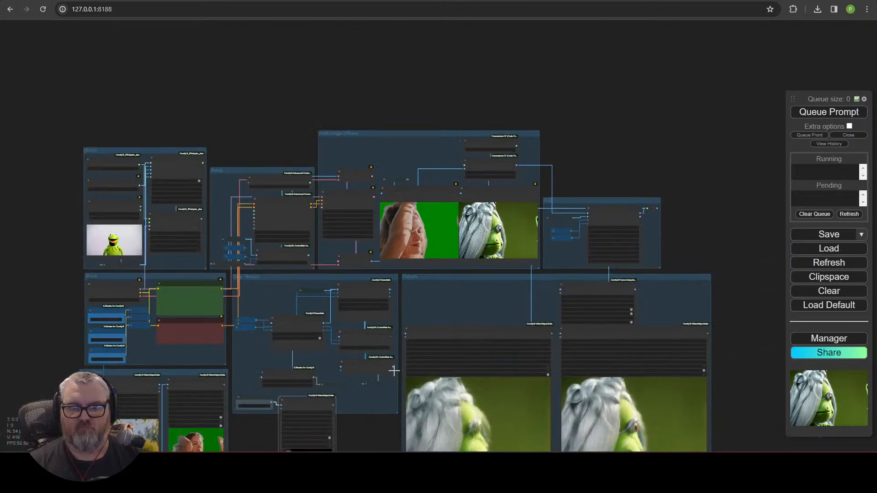
{"action": "scroll", "coordinate": [389, 369], "scroll_direction": "up", "scroll_amount": 3}
{"action": "left_click_drag", "start_coordinate": [361, 429], "coordinate": [413, 270]}
{"action": "scroll", "coordinate": [404, 296], "scroll_direction": "up", "scroll_amount": 9}
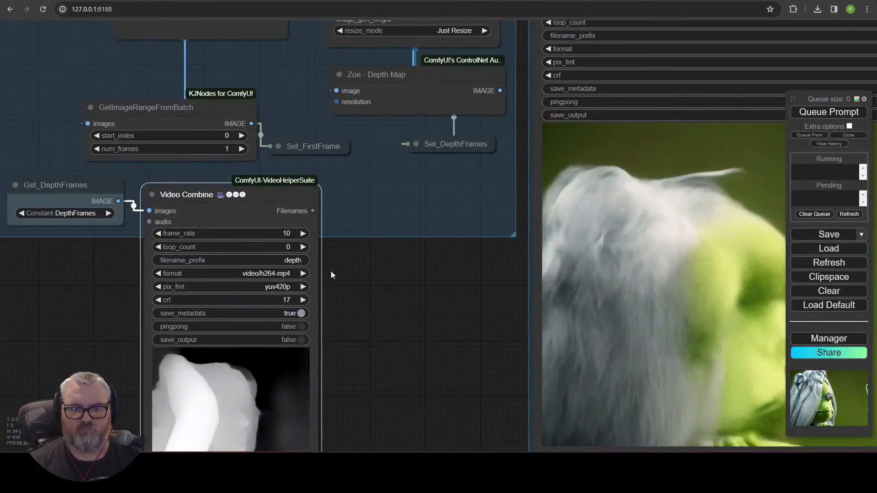
{"action": "left_click_drag", "start_coordinate": [347, 269], "coordinate": [531, 191]}
{"action": "scroll", "coordinate": [540, 188], "scroll_direction": "up", "scroll_amount": 1}
{"action": "key", "text": "alt+c"}
Step: Collapse the RIFE VFI node and move it right and down
{"action": "scroll", "coordinate": [592, 353], "scroll_direction": "down", "scroll_amount": 5}
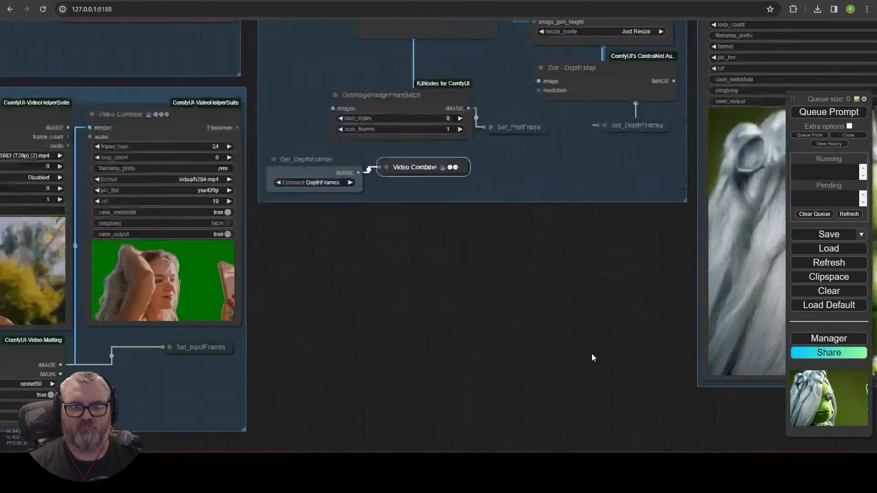
{"action": "left_click_drag", "start_coordinate": [537, 311], "coordinate": [660, 303]}
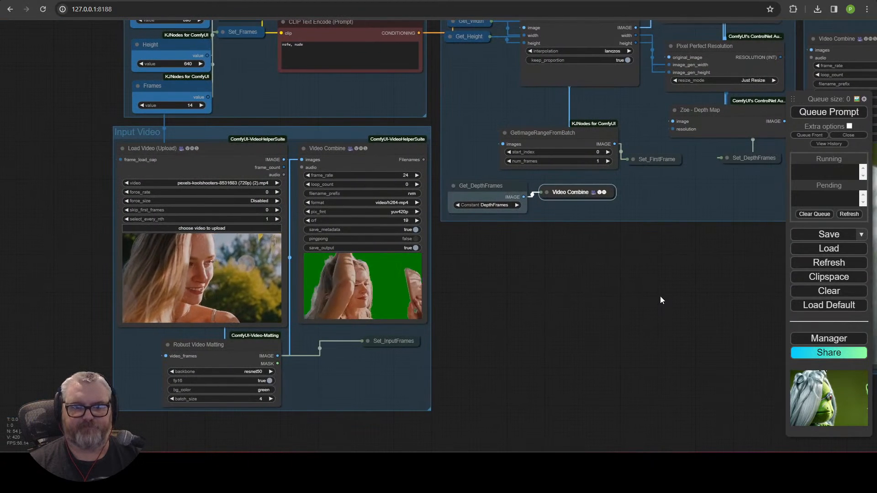
{"action": "left_click_drag", "start_coordinate": [705, 252], "coordinate": [607, 427]}
{"action": "scroll", "coordinate": [310, 349], "scroll_direction": "down", "scroll_amount": 3}
{"action": "scroll", "coordinate": [639, 285], "scroll_direction": "down", "scroll_amount": 2}
{"action": "left_click_drag", "start_coordinate": [658, 235], "coordinate": [411, 185]}
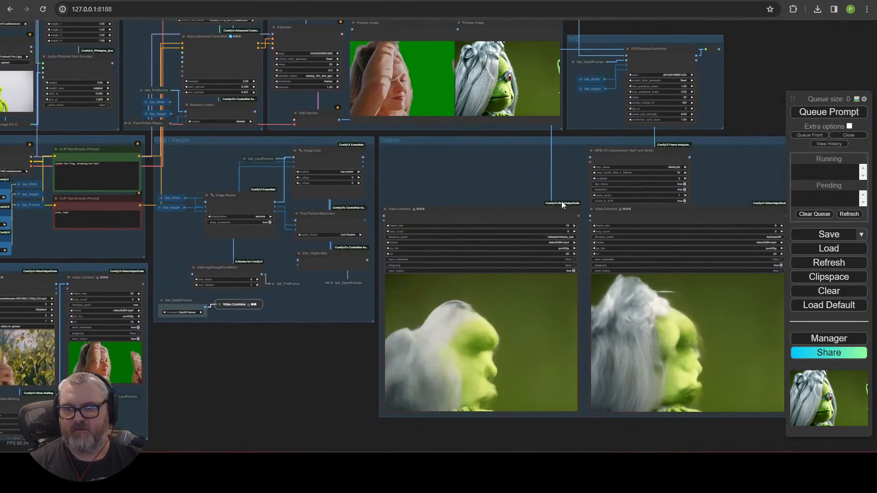
{"action": "left_click_drag", "start_coordinate": [562, 204], "coordinate": [436, 183]}
{"action": "scroll", "coordinate": [493, 169], "scroll_direction": "up", "scroll_amount": 8}
{"action": "left_click", "coordinate": [401, 91]}
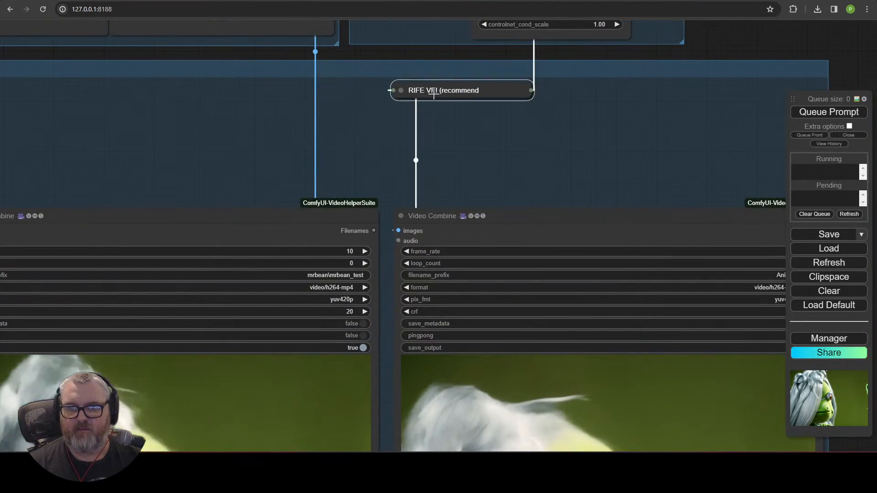
{"action": "left_click_drag", "start_coordinate": [575, 128], "coordinate": [788, 186]}
Step: Reposition both Video Combine nodes and RIFE, then shrink the Outputs group to fit them
{"action": "left_click_drag", "start_coordinate": [721, 160], "coordinate": [436, 114]}
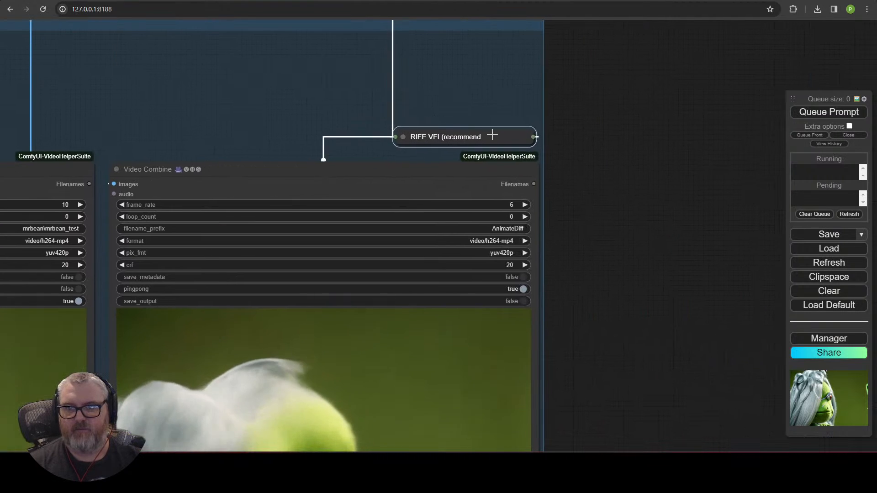
{"action": "scroll", "coordinate": [546, 182], "scroll_direction": "down", "scroll_amount": 4}
{"action": "left_click_drag", "start_coordinate": [643, 287], "coordinate": [723, 165]}
{"action": "left_click_drag", "start_coordinate": [690, 225], "coordinate": [116, 28]}
{"action": "left_click_drag", "start_coordinate": [280, 180], "coordinate": [357, 337]}
{"action": "left_click_drag", "start_coordinate": [343, 217], "coordinate": [345, 156]}
{"action": "left_click_drag", "start_coordinate": [689, 384], "coordinate": [693, 215]}
{"action": "left_click_drag", "start_coordinate": [697, 353], "coordinate": [701, 294]}
{"action": "scroll", "coordinate": [326, 346], "scroll_direction": "down", "scroll_amount": 5}
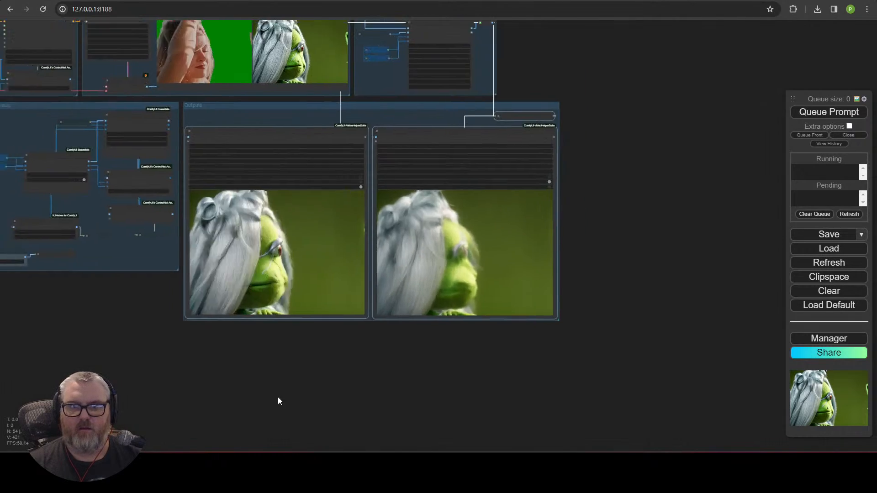
{"action": "left_click_drag", "start_coordinate": [123, 317], "coordinate": [380, 407]}
{"action": "scroll", "coordinate": [432, 407], "scroll_direction": "down", "scroll_amount": 1}
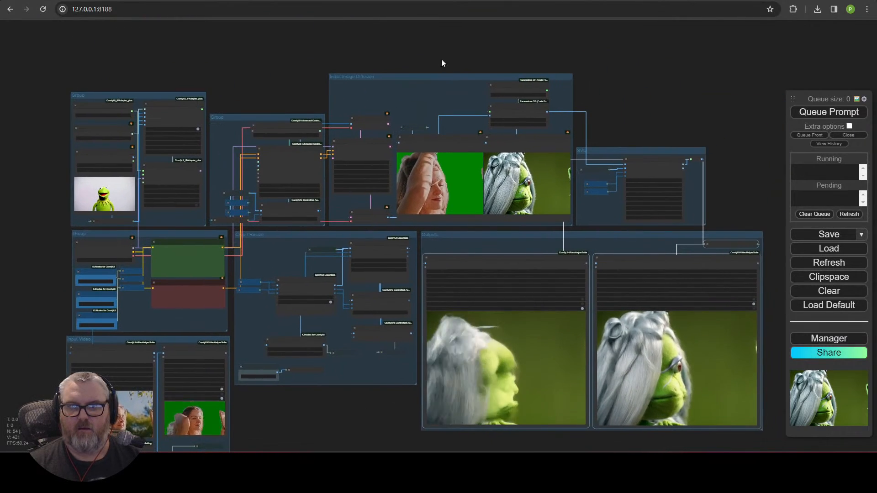
{"action": "scroll", "coordinate": [466, 96], "scroll_direction": "up", "scroll_amount": 9}
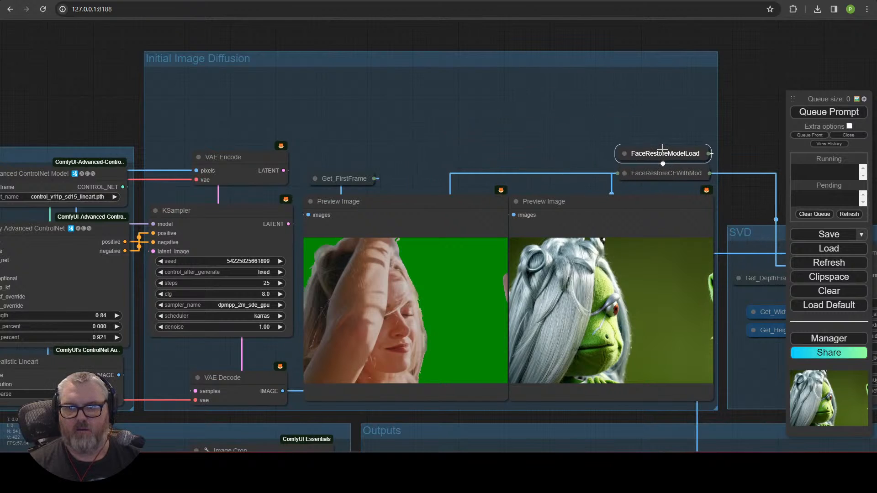
Step: Move the diffusion nodes up, shrink Initial Image Diffusion to fit, and lower the group
{"action": "left_click", "coordinate": [581, 100]}
{"action": "scroll", "coordinate": [569, 115], "scroll_direction": "down", "scroll_amount": 4}
{"action": "left_click_drag", "start_coordinate": [567, 114], "coordinate": [533, 87]}
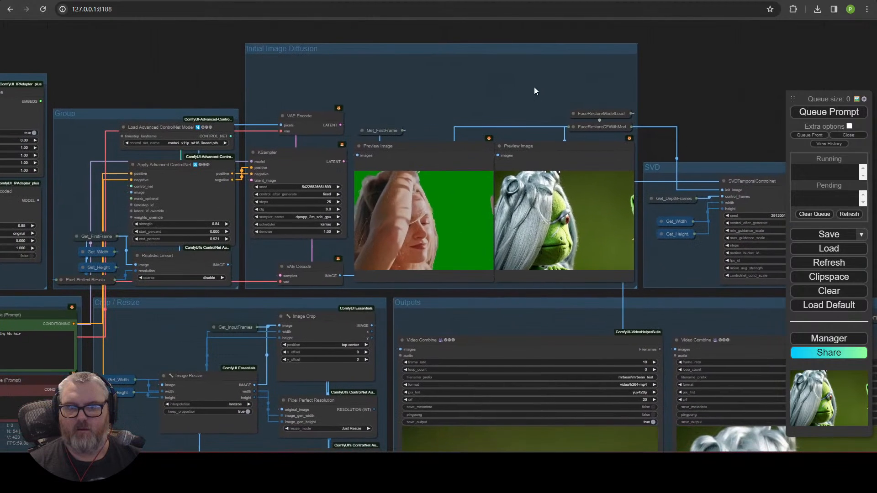
{"action": "left_click_drag", "start_coordinate": [605, 292], "coordinate": [598, 226]}
{"action": "left_click_drag", "start_coordinate": [598, 219], "coordinate": [601, 222]}
{"action": "left_click_drag", "start_coordinate": [639, 285], "coordinate": [640, 240]}
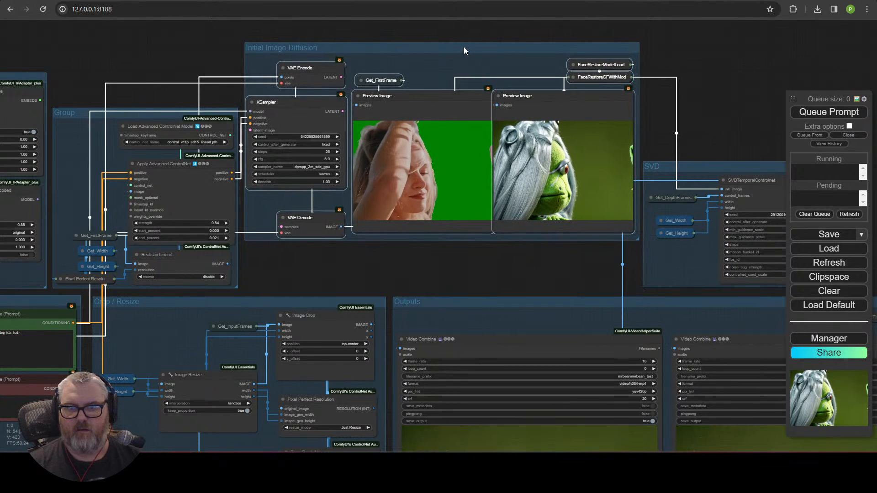
{"action": "left_click_drag", "start_coordinate": [465, 46], "coordinate": [465, 98]}
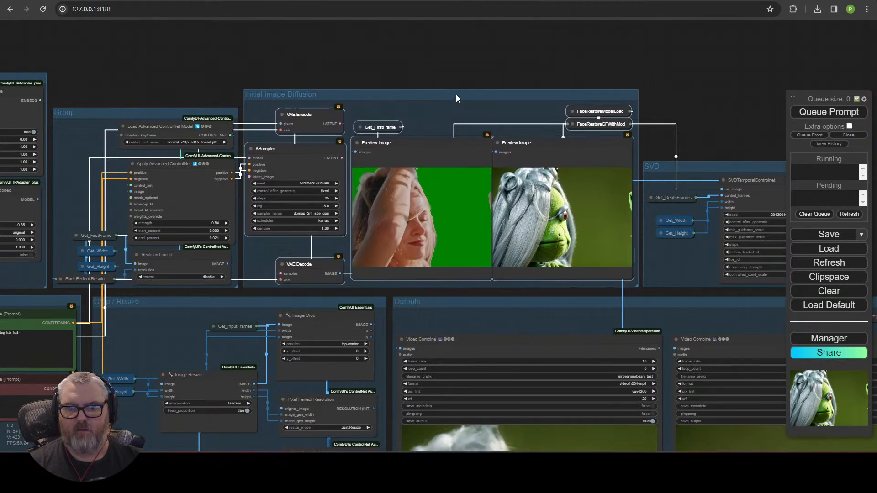
Step: Pan across the whole graph to the output previews' format and pix_fmt settings
{"action": "scroll", "coordinate": [367, 54], "scroll_direction": "down", "scroll_amount": 3}
{"action": "scroll", "coordinate": [429, 227], "scroll_direction": "up", "scroll_amount": 4}
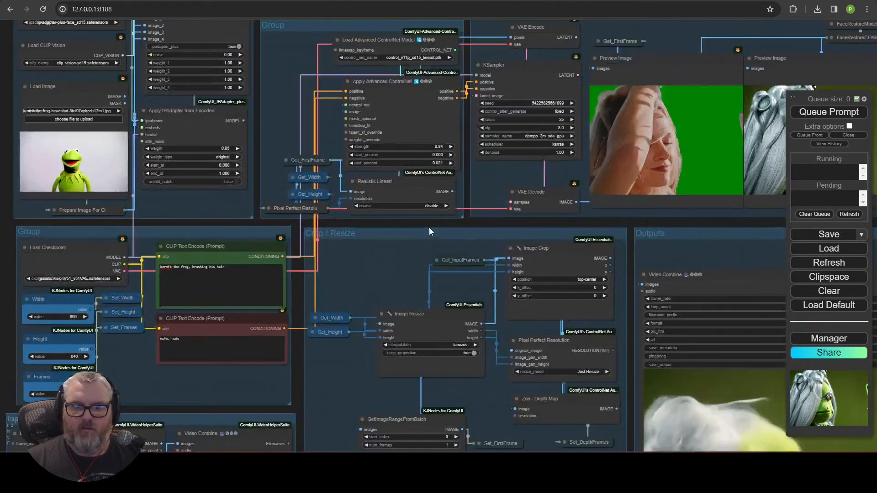
{"action": "left_click_drag", "start_coordinate": [213, 193], "coordinate": [92, 304]}
{"action": "left_click_drag", "start_coordinate": [302, 375], "coordinate": [120, 257]}
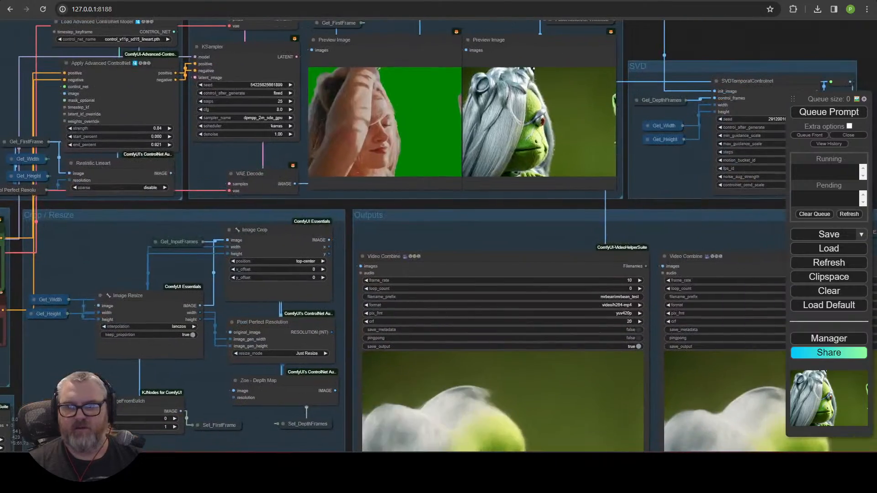
{"action": "scroll", "coordinate": [572, 389], "scroll_direction": "down", "scroll_amount": 7}
{"action": "scroll", "coordinate": [446, 400], "scroll_direction": "up", "scroll_amount": 6}
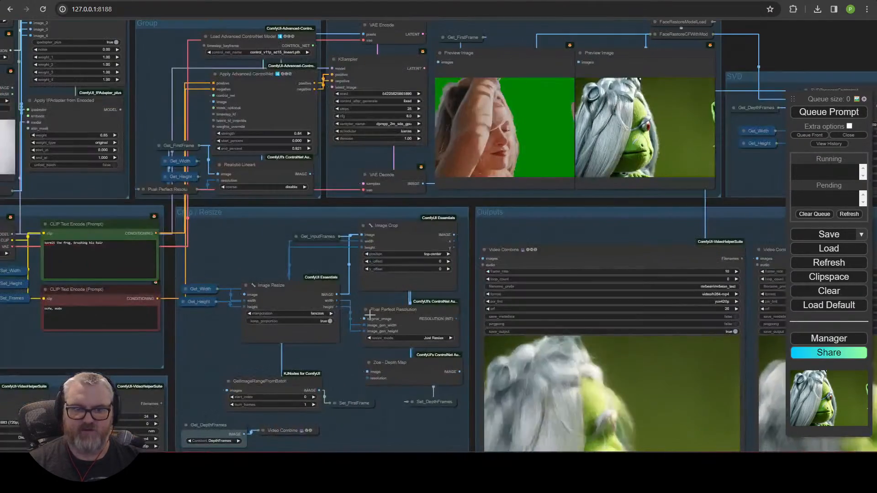
{"action": "scroll", "coordinate": [172, 255], "scroll_direction": "down", "scroll_amount": 4}
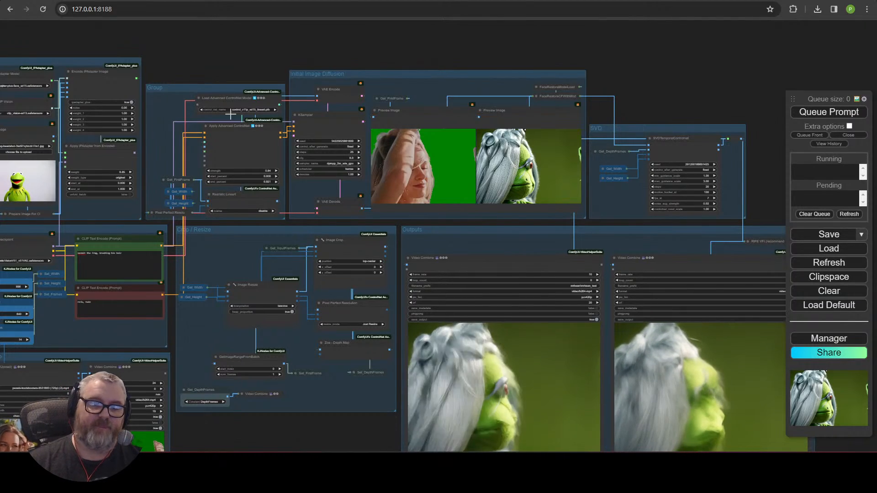
{"action": "scroll", "coordinate": [204, 63], "scroll_direction": "up", "scroll_amount": 3}
{"action": "left_click_drag", "start_coordinate": [249, 59], "coordinate": [410, 36]}
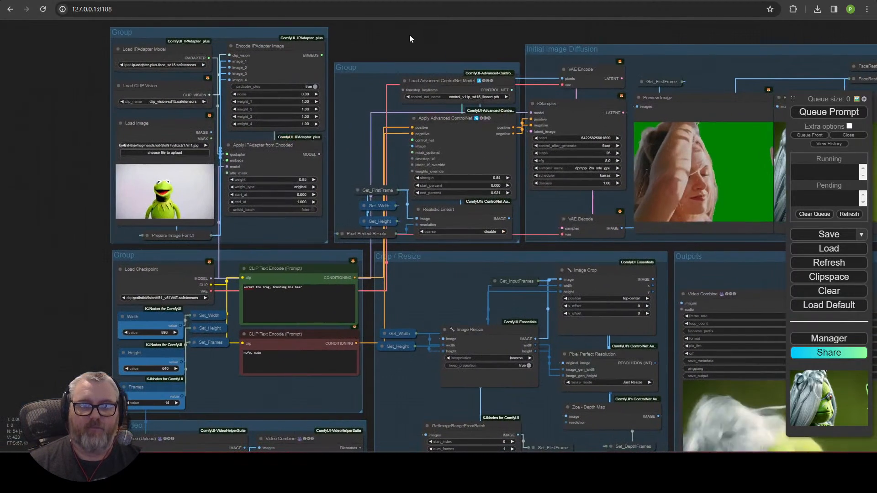
{"action": "left_click_drag", "start_coordinate": [483, 262], "coordinate": [283, 196]}
{"action": "scroll", "coordinate": [282, 196], "scroll_direction": "down", "scroll_amount": 5}
{"action": "scroll", "coordinate": [292, 341], "scroll_direction": "up", "scroll_amount": 4}
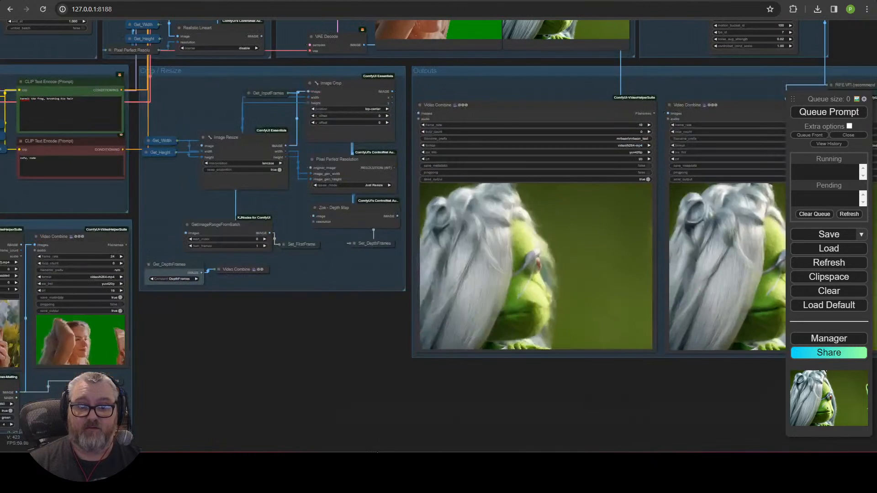
{"action": "mouse_move", "coordinate": [304, 347]}
{"action": "left_mouse_down"}
{"action": "mouse_move", "coordinate": [385, 383]}
{"action": "mouse_move", "coordinate": [303, 360]}
{"action": "left_mouse_up"}
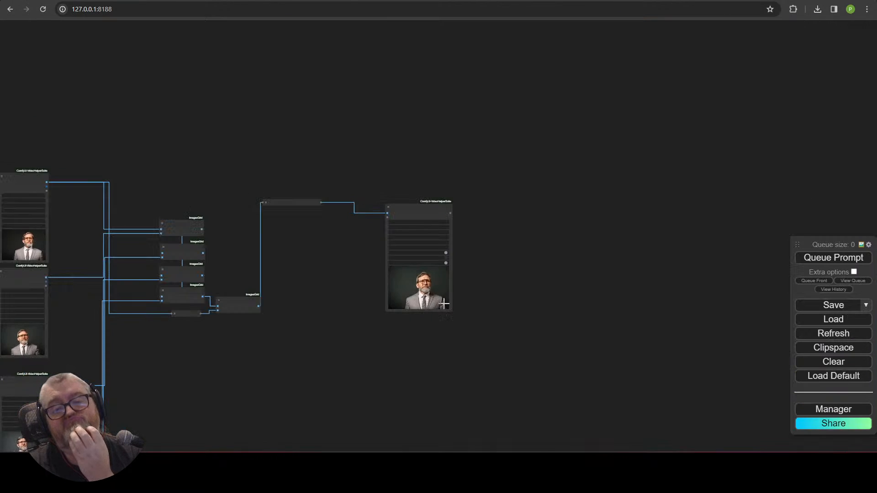
{"action": "scroll", "coordinate": [425, 275], "scroll_direction": "up", "scroll_amount": 15}
{"action": "left_click_drag", "start_coordinate": [511, 200], "coordinate": [631, 253]}
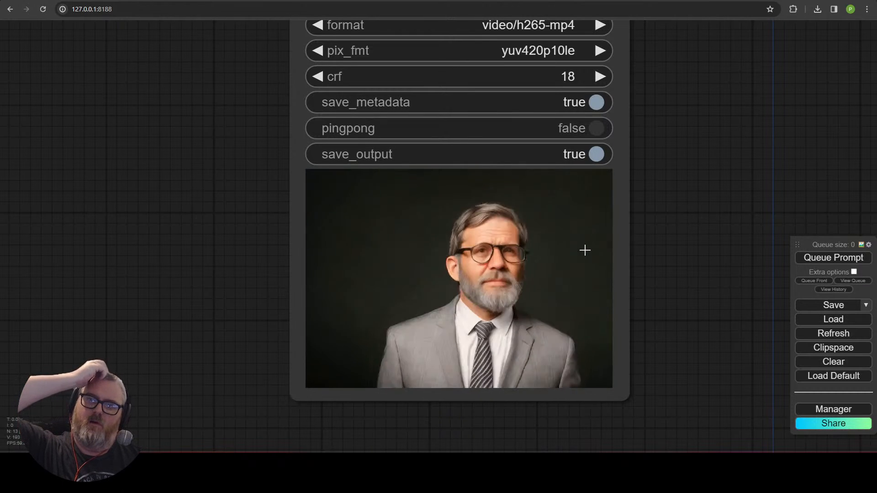
{"action": "left_click_drag", "start_coordinate": [678, 82], "coordinate": [633, 258]}
{"action": "left_click", "coordinate": [273, 200]}
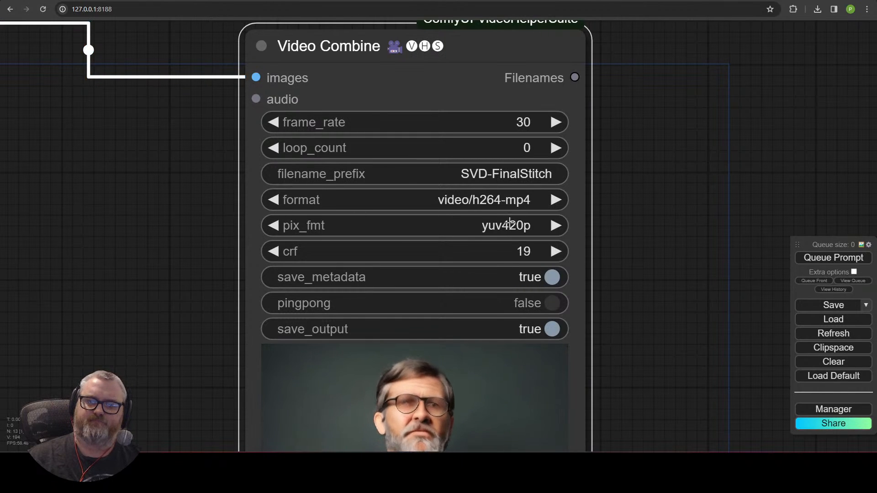
{"action": "left_click_drag", "start_coordinate": [593, 166], "coordinate": [599, 275]}
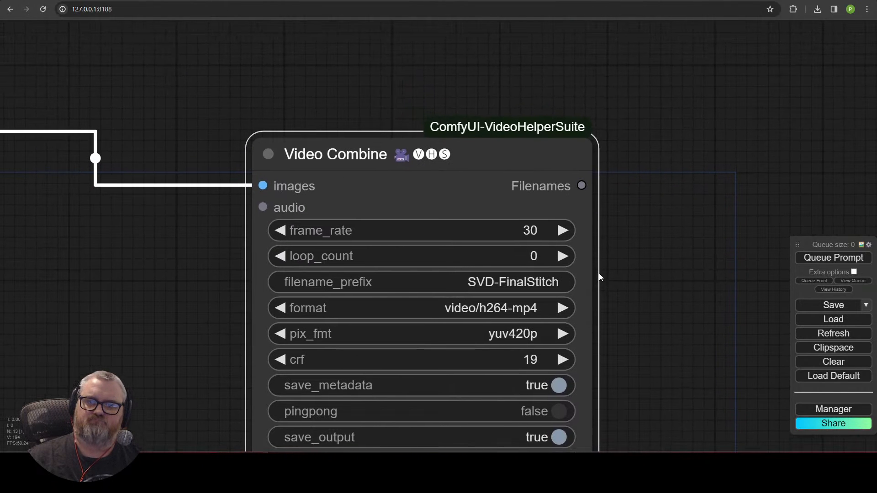
{"action": "scroll", "coordinate": [597, 274], "scroll_direction": "down", "scroll_amount": 5}
{"action": "left_click_drag", "start_coordinate": [124, 305], "coordinate": [720, 163]}
{"action": "scroll", "coordinate": [678, 192], "scroll_direction": "down", "scroll_amount": 5}
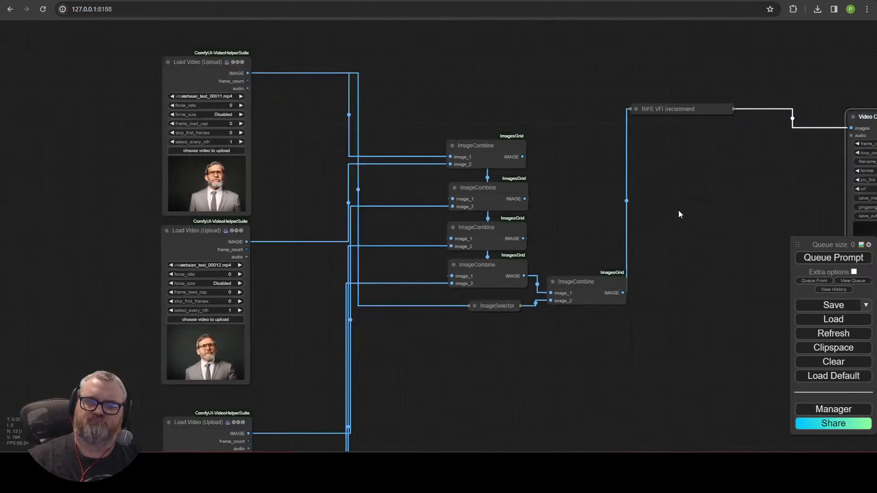
{"action": "scroll", "coordinate": [234, 184], "scroll_direction": "up", "scroll_amount": 18}
{"action": "scroll", "coordinate": [247, 208], "scroll_direction": "down", "scroll_amount": 6}
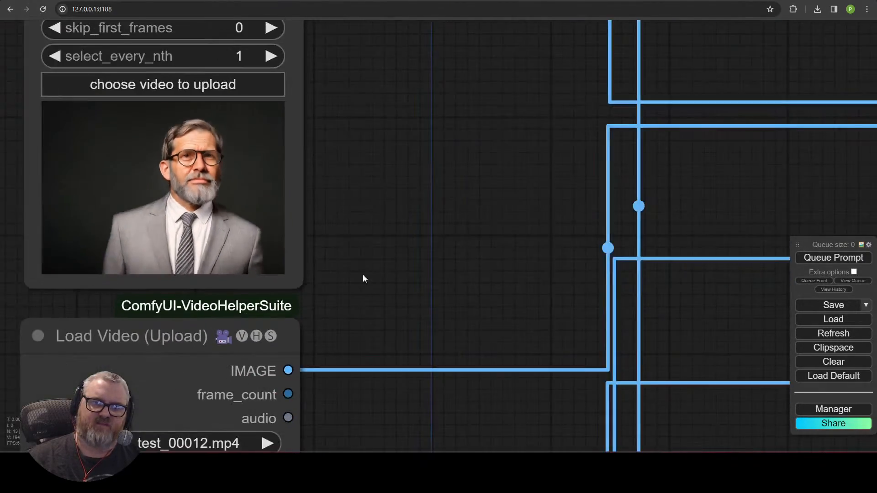
{"action": "left_click_drag", "start_coordinate": [361, 402], "coordinate": [619, 110]}
{"action": "left_click_drag", "start_coordinate": [626, 356], "coordinate": [714, 143]}
{"action": "scroll", "coordinate": [714, 143], "scroll_direction": "up", "scroll_amount": 13}
{"action": "left_click_drag", "start_coordinate": [526, 430], "coordinate": [658, 232]}
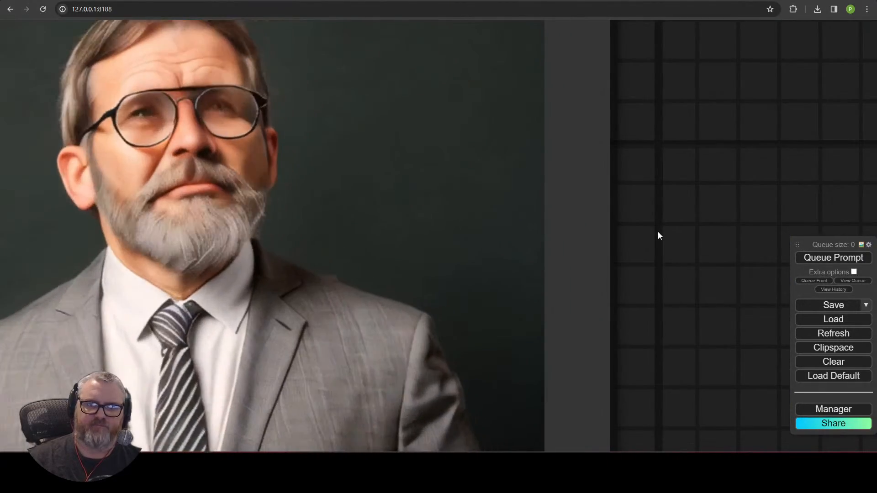
{"action": "scroll", "coordinate": [658, 232], "scroll_direction": "down", "scroll_amount": 18}
{"action": "left_click_drag", "start_coordinate": [719, 163], "coordinate": [694, 165]}
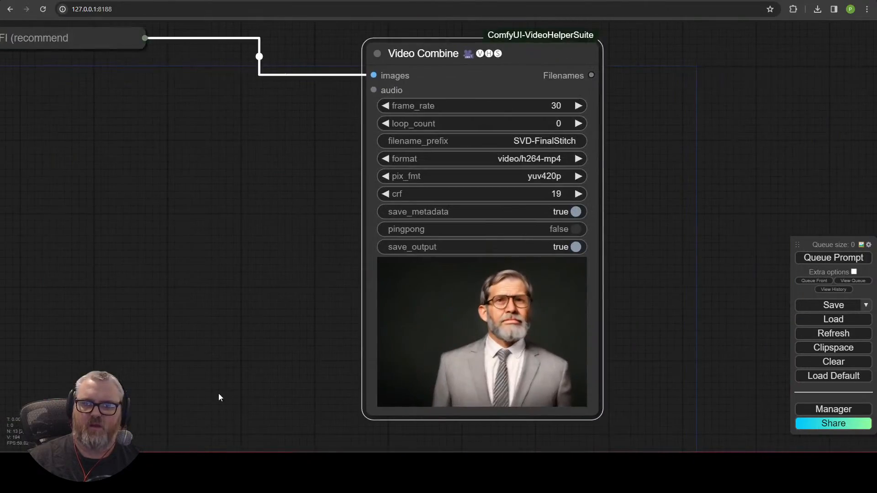
{"action": "scroll", "coordinate": [306, 372], "scroll_direction": "up", "scroll_amount": 5}
{"action": "left_click_drag", "start_coordinate": [305, 372], "coordinate": [254, 263]}
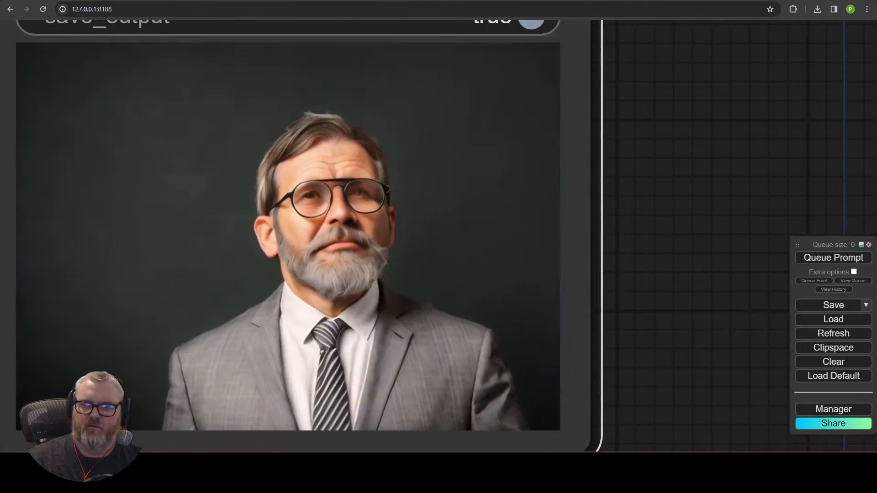
{"action": "scroll", "coordinate": [301, 259], "scroll_direction": "down", "scroll_amount": 14}
{"action": "left_click_drag", "start_coordinate": [462, 70], "coordinate": [768, 77]}
Step: Expand RIFE VFI and move it and Video Combine closer to the ImageCombine chain
{"action": "left_click_drag", "start_coordinate": [382, 163], "coordinate": [498, 183]}
{"action": "left_click", "coordinate": [362, 80]}
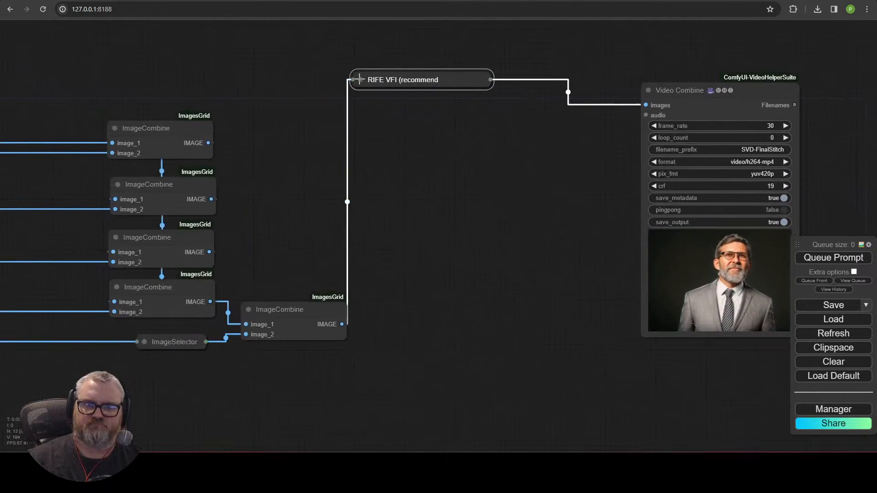
{"action": "left_click", "coordinate": [362, 79]}
{"action": "left_click", "coordinate": [363, 80]}
{"action": "left_click_drag", "start_coordinate": [457, 75], "coordinate": [338, 163]}
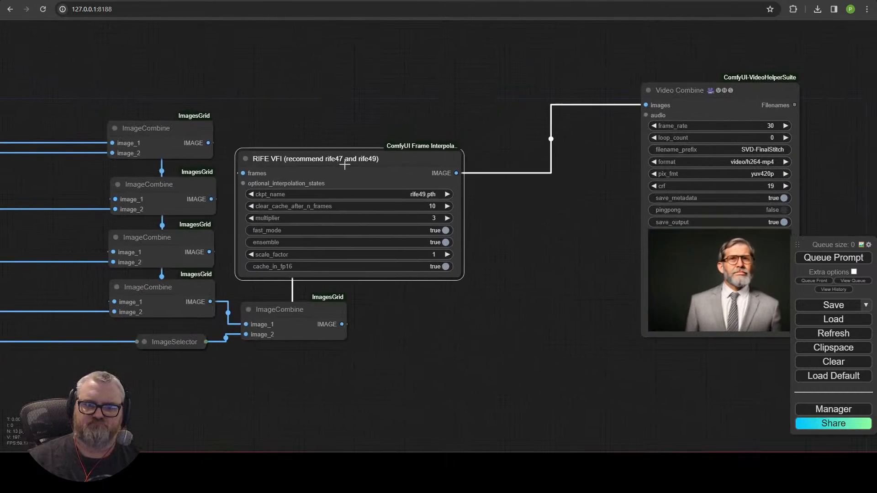
{"action": "left_click_drag", "start_coordinate": [697, 91], "coordinate": [525, 97]}
{"action": "left_click", "coordinate": [366, 78]}
Step: Box-select the five Load Video nodes and drag them into a horizontal row
{"action": "scroll", "coordinate": [236, 416], "scroll_direction": "down", "scroll_amount": 5}
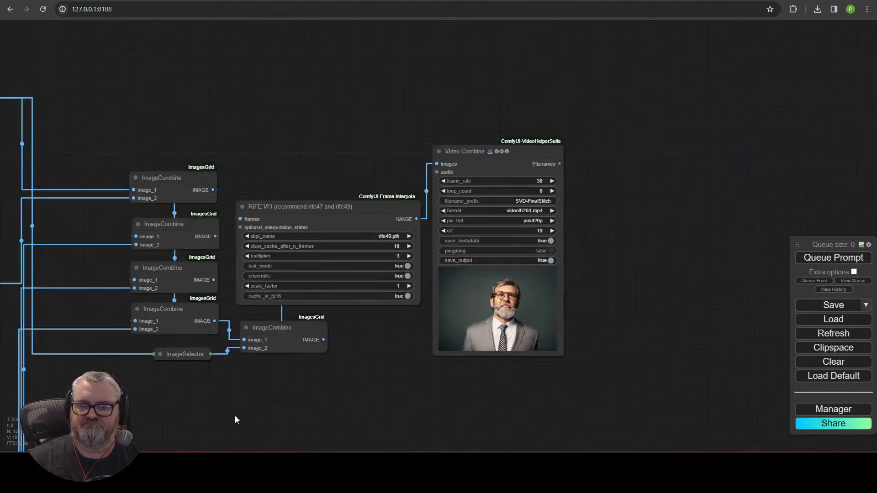
{"action": "left_click_drag", "start_coordinate": [236, 417], "coordinate": [561, 220]}
{"action": "scroll", "coordinate": [518, 274], "scroll_direction": "down", "scroll_amount": 5}
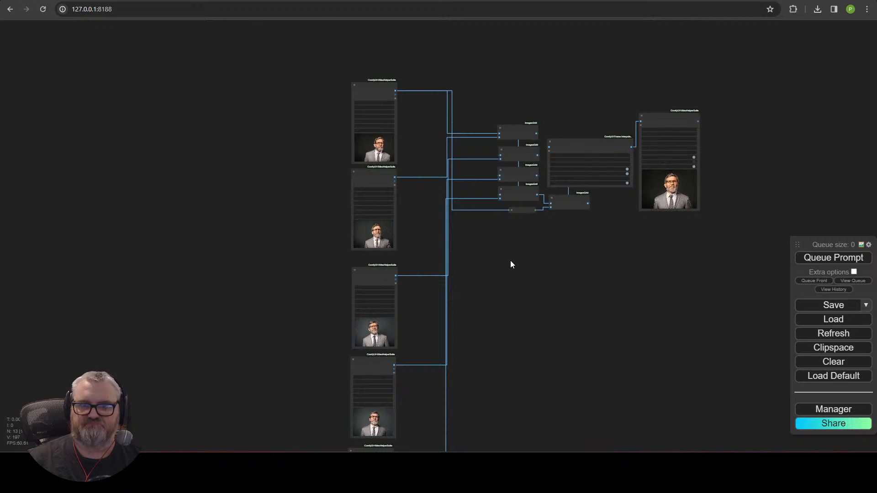
{"action": "left_click_drag", "start_coordinate": [490, 182], "coordinate": [467, 122]}
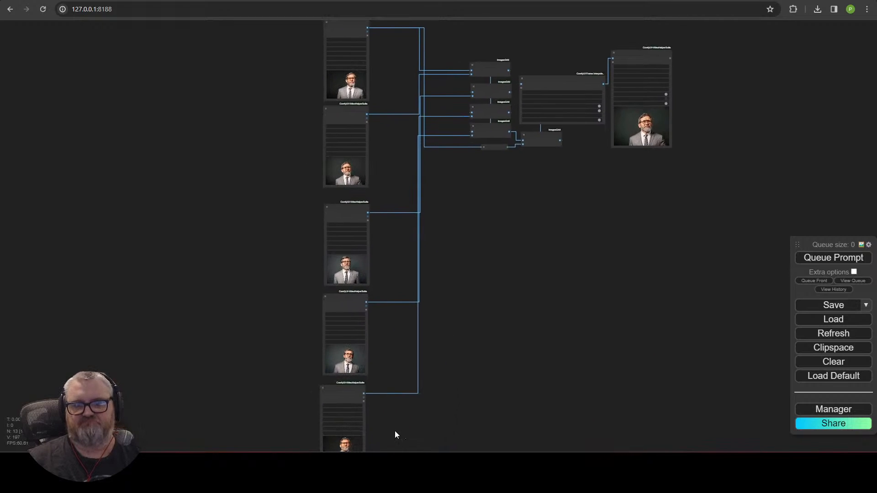
{"action": "left_click_drag", "start_coordinate": [395, 432], "coordinate": [317, 48]}
{"action": "left_click_drag", "start_coordinate": [341, 116], "coordinate": [388, 70]}
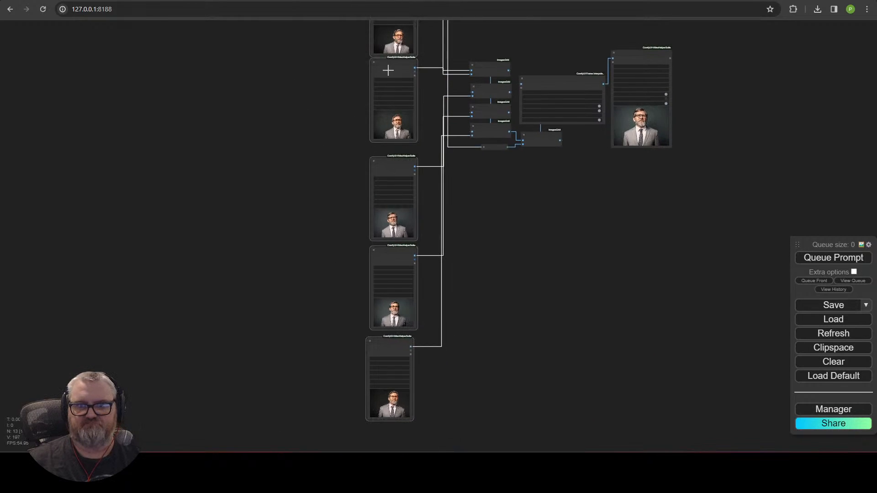
{"action": "left_click_drag", "start_coordinate": [340, 133], "coordinate": [269, 257]}
{"action": "left_click_drag", "start_coordinate": [332, 281], "coordinate": [364, 180]}
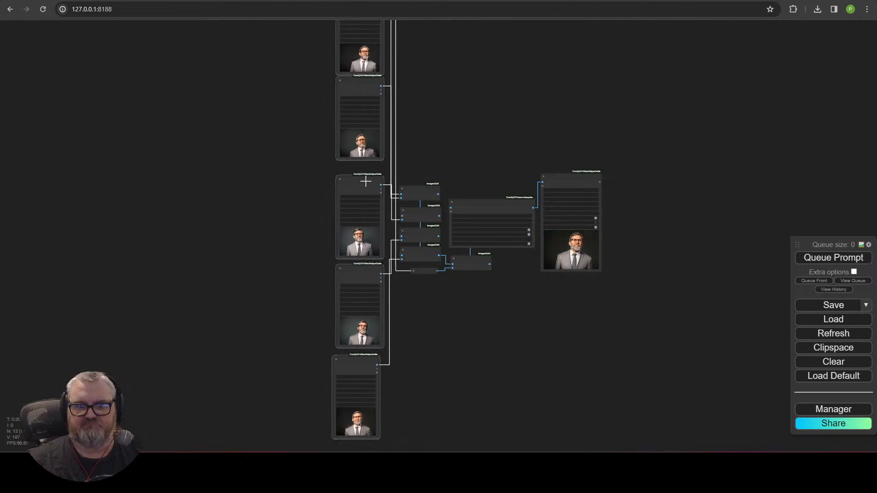
{"action": "left_click", "coordinate": [245, 214]}
Step: Fine-tune the positions of the bottom and top Load Video nodes in the row
{"action": "scroll", "coordinate": [245, 215], "scroll_direction": "down", "scroll_amount": 3}
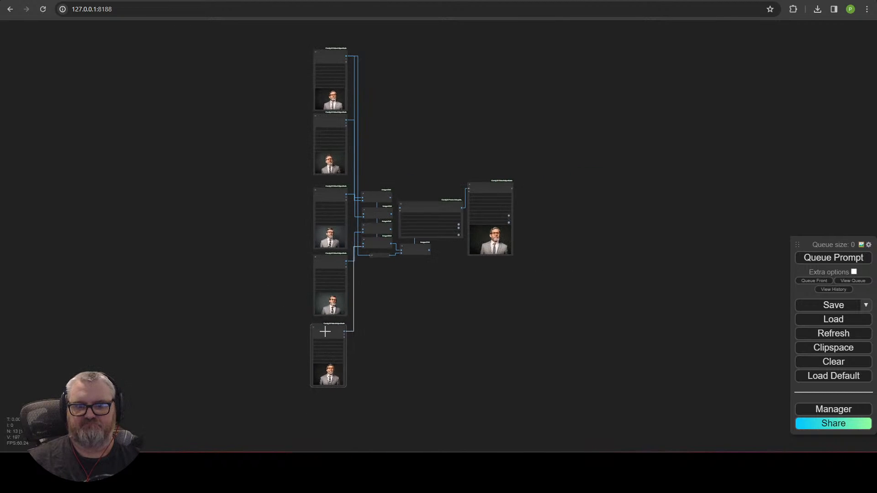
{"action": "scroll", "coordinate": [441, 309], "scroll_direction": "up", "scroll_amount": 5}
{"action": "left_click_drag", "start_coordinate": [269, 340], "coordinate": [274, 335]}
{"action": "scroll", "coordinate": [475, 357], "scroll_direction": "down", "scroll_amount": 5}
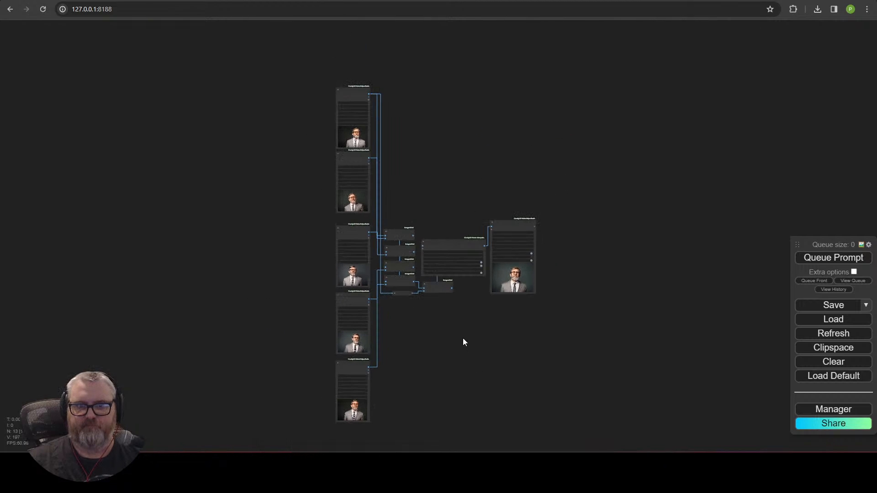
{"action": "left_click_drag", "start_coordinate": [349, 102], "coordinate": [208, 150]}
{"action": "left_click_drag", "start_coordinate": [324, 159], "coordinate": [301, 168]}
{"action": "left_click", "coordinate": [330, 167]}
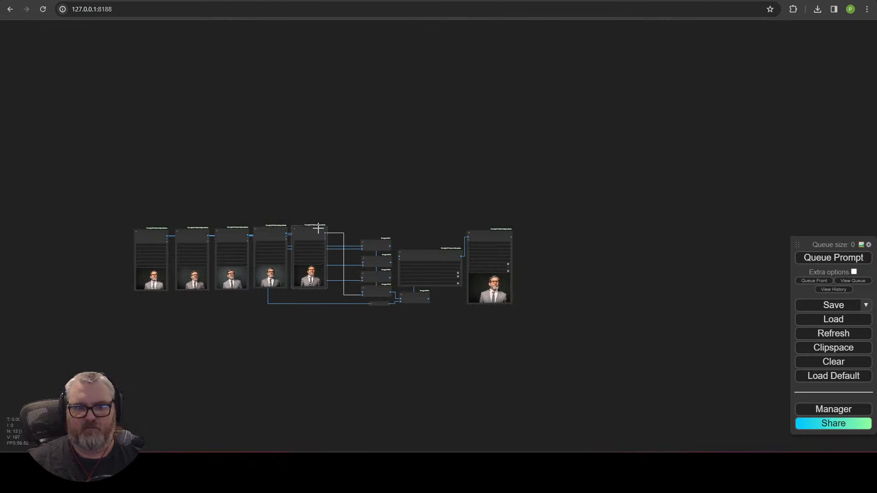
Step: Shift the five Load Video nodes together and align the mrbean_test_00015 node
{"action": "scroll", "coordinate": [348, 146], "scroll_direction": "up", "scroll_amount": 3}
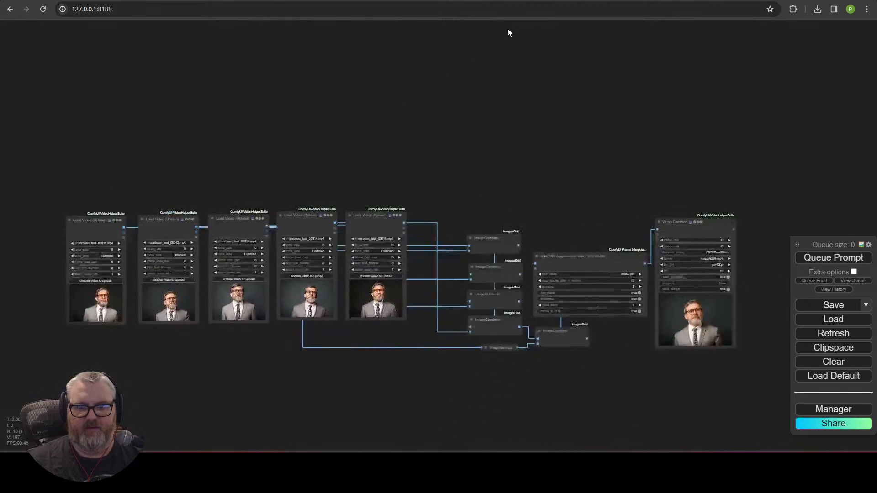
{"action": "left_click_drag", "start_coordinate": [503, 119], "coordinate": [119, 355]}
{"action": "left_click_drag", "start_coordinate": [190, 173], "coordinate": [227, 198]}
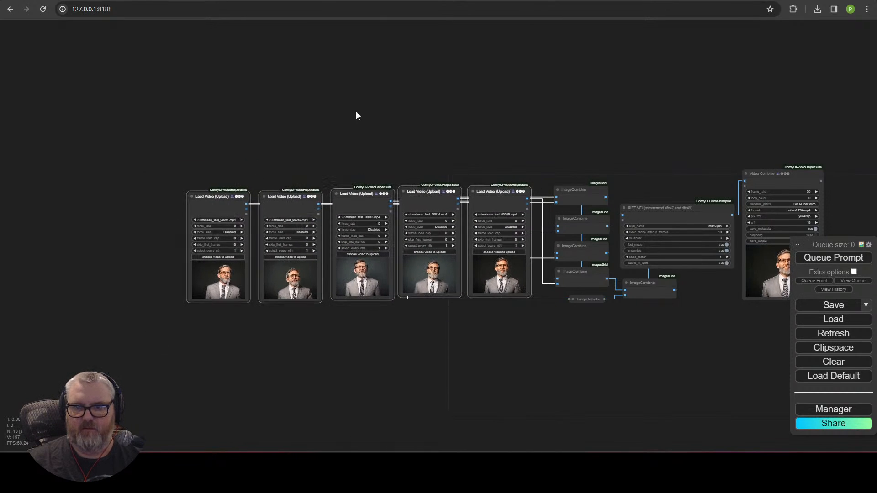
{"action": "scroll", "coordinate": [523, 123], "scroll_direction": "up", "scroll_amount": 5}
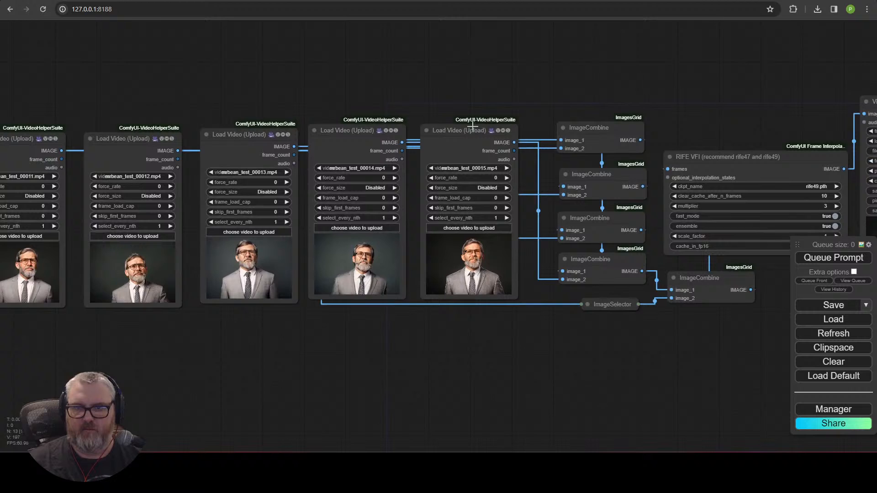
{"action": "left_click", "coordinate": [473, 127]}
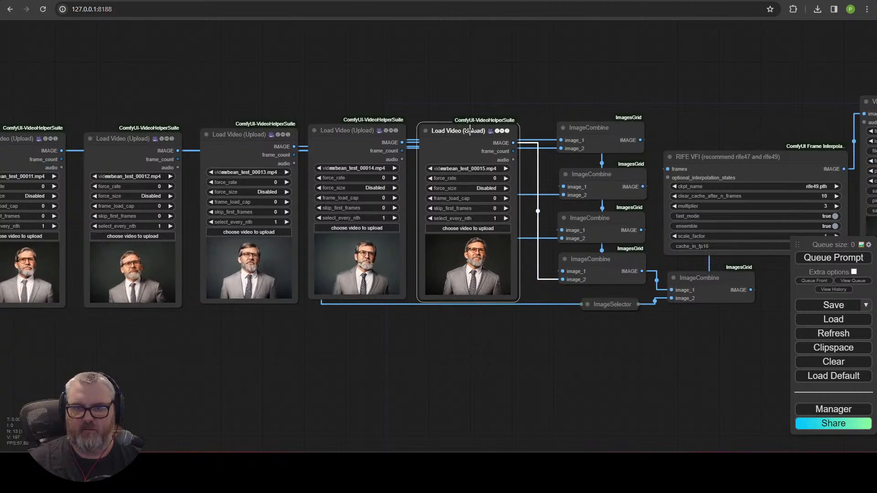
{"action": "left_click", "coordinate": [549, 105]}
Step: Shift the four ImageCombine nodes and ImageSelector left to align them
{"action": "left_click_drag", "start_coordinate": [576, 94], "coordinate": [399, 93]}
{"action": "left_click", "coordinate": [470, 337]}
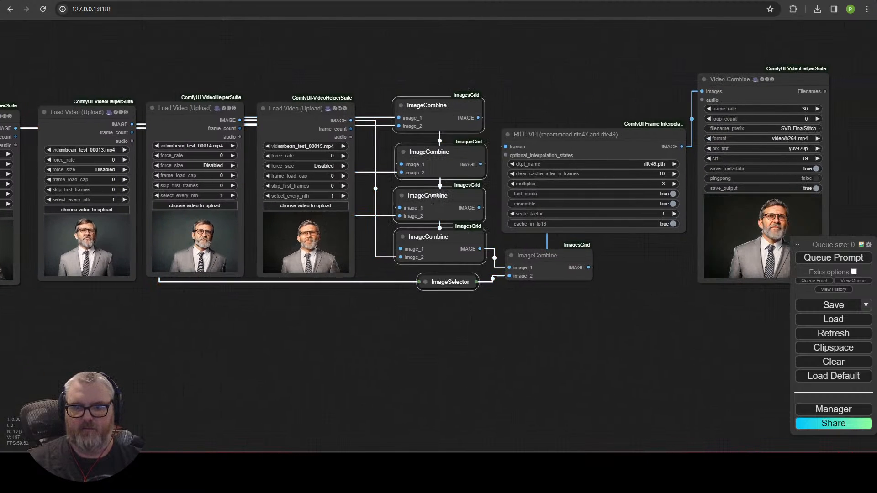
{"action": "left_click_drag", "start_coordinate": [452, 277], "coordinate": [445, 276]}
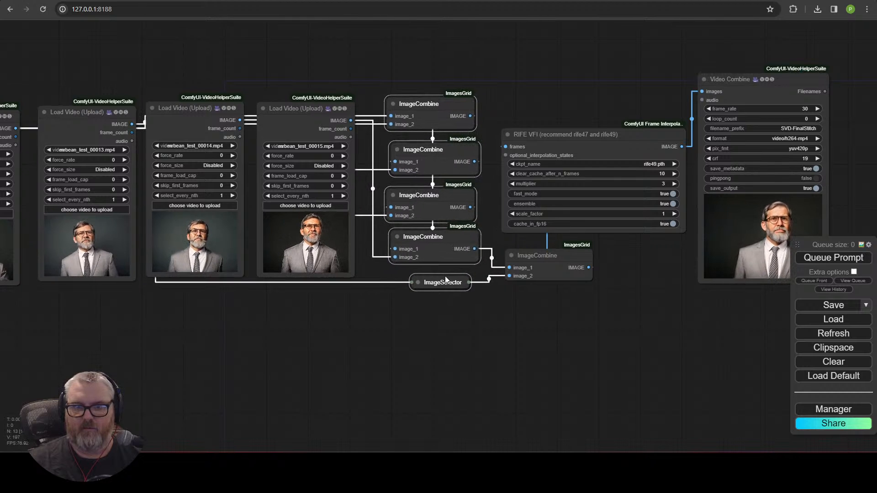
{"action": "left_click_drag", "start_coordinate": [261, 302], "coordinate": [228, 297]}
{"action": "left_click_drag", "start_coordinate": [207, 328], "coordinate": [359, 338]}
{"action": "scroll", "coordinate": [361, 338], "scroll_direction": "down", "scroll_amount": 3}
{"action": "left_click_drag", "start_coordinate": [530, 353], "coordinate": [509, 362]}
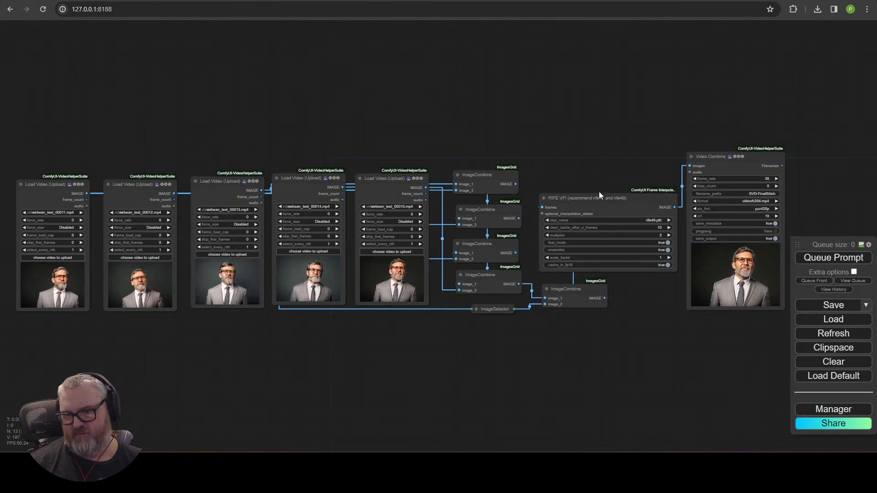
Step: Collapse RIFE VFI under the ImageCombine column and enlarge Video Combine beside it
{"action": "left_click", "coordinate": [543, 198]}
{"action": "left_click_drag", "start_coordinate": [576, 292], "coordinate": [483, 333]}
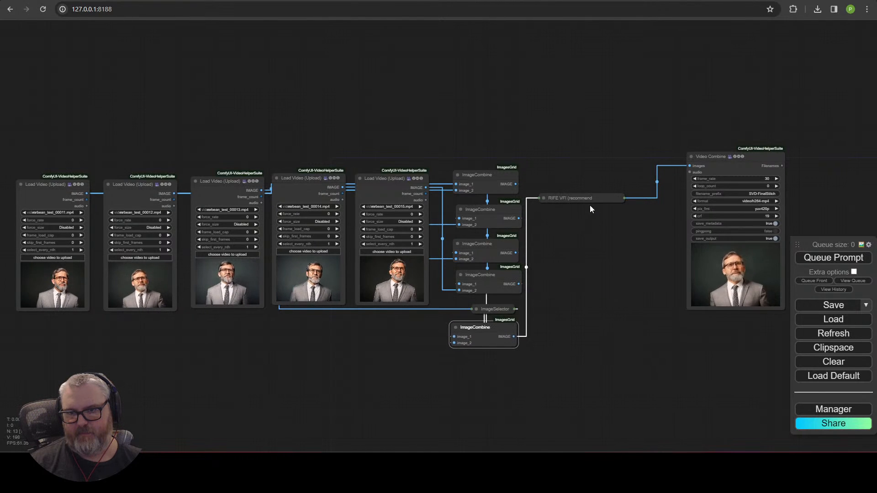
{"action": "left_click_drag", "start_coordinate": [590, 198], "coordinate": [480, 354]}
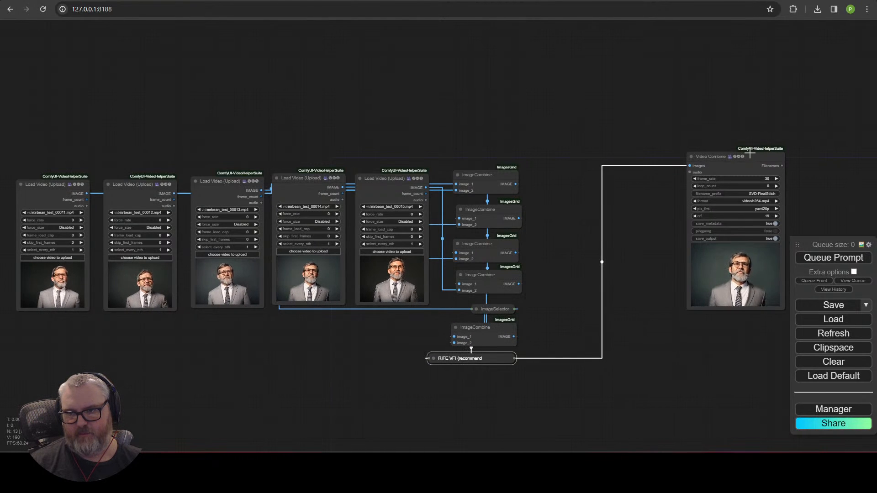
{"action": "left_click_drag", "start_coordinate": [750, 154], "coordinate": [583, 181]}
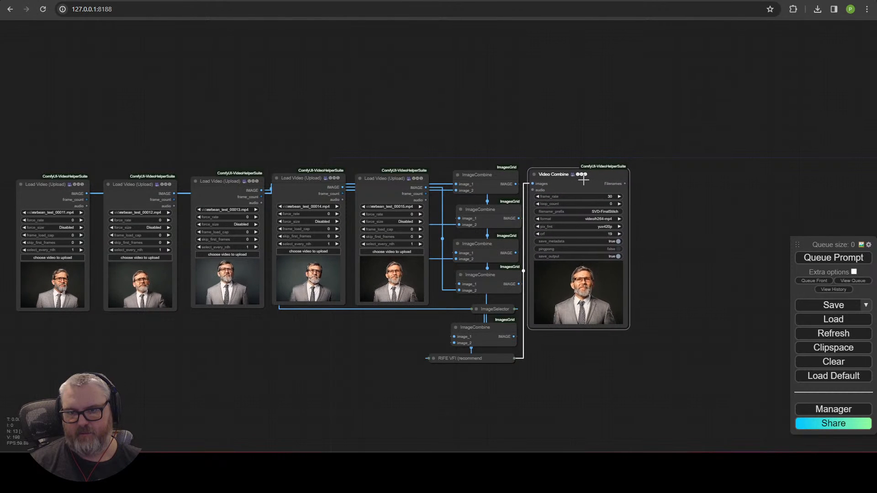
{"action": "left_click_drag", "start_coordinate": [627, 327], "coordinate": [670, 358]}
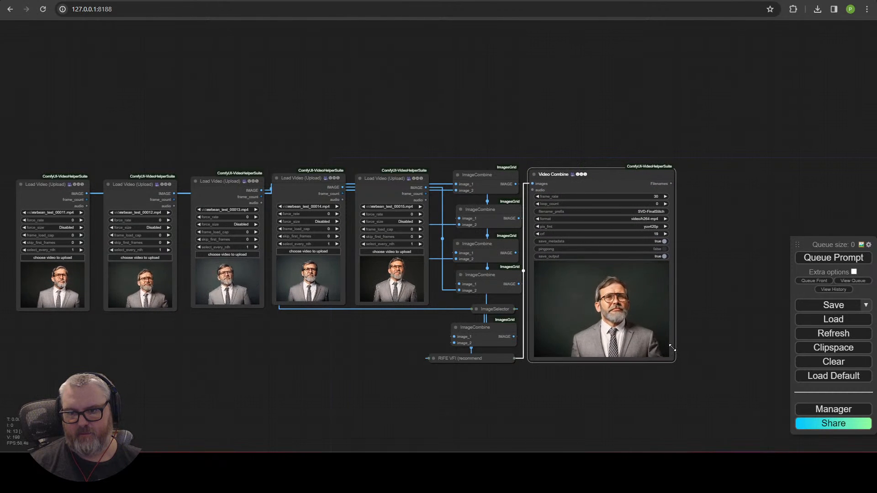
Step: Select every node and move the whole workflow right and down
{"action": "left_click_drag", "start_coordinate": [693, 230], "coordinate": [757, 212]}
{"action": "scroll", "coordinate": [749, 159], "scroll_direction": "up", "scroll_amount": 1}
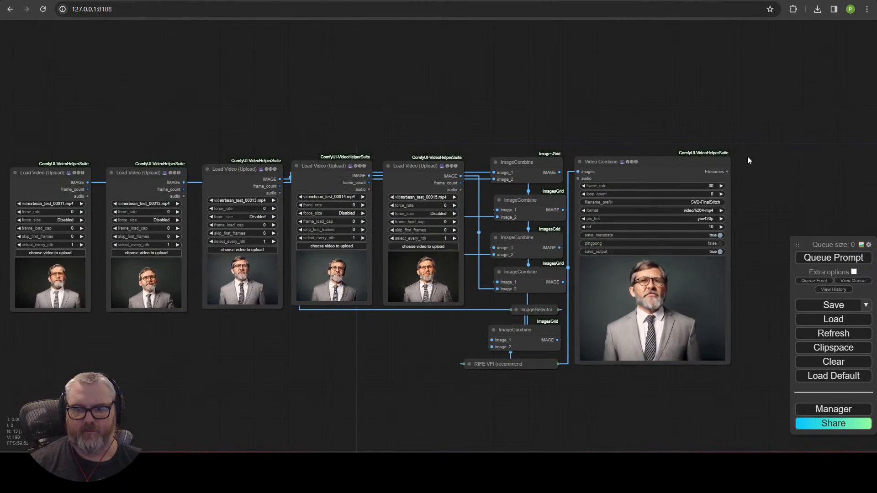
{"action": "left_click_drag", "start_coordinate": [748, 157], "coordinate": [767, 120]}
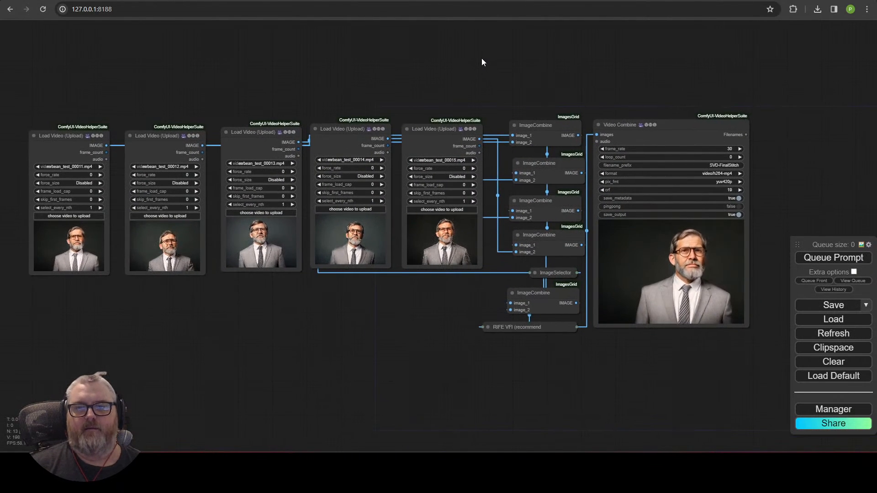
{"action": "left_click_drag", "start_coordinate": [58, 92], "coordinate": [774, 415]}
{"action": "scroll", "coordinate": [607, 416], "scroll_direction": "down", "scroll_amount": 4}
{"action": "left_click_drag", "start_coordinate": [607, 418], "coordinate": [411, 314]}
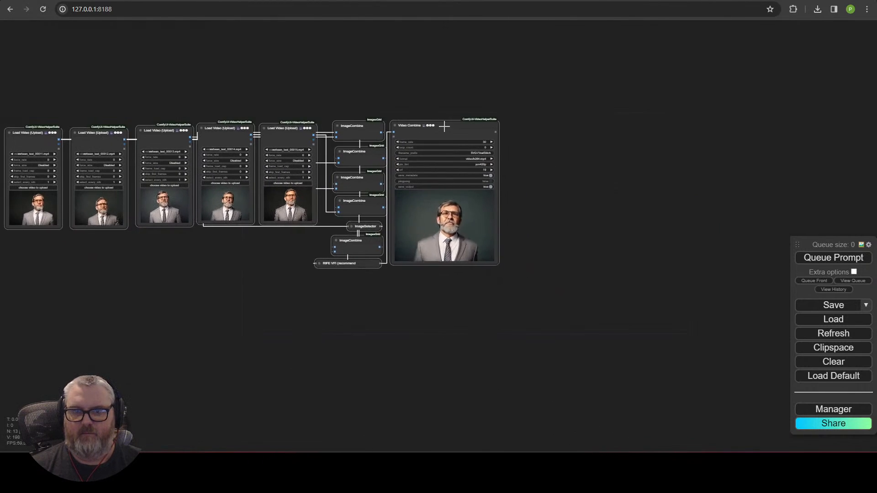
{"action": "left_click_drag", "start_coordinate": [444, 126], "coordinate": [654, 157]}
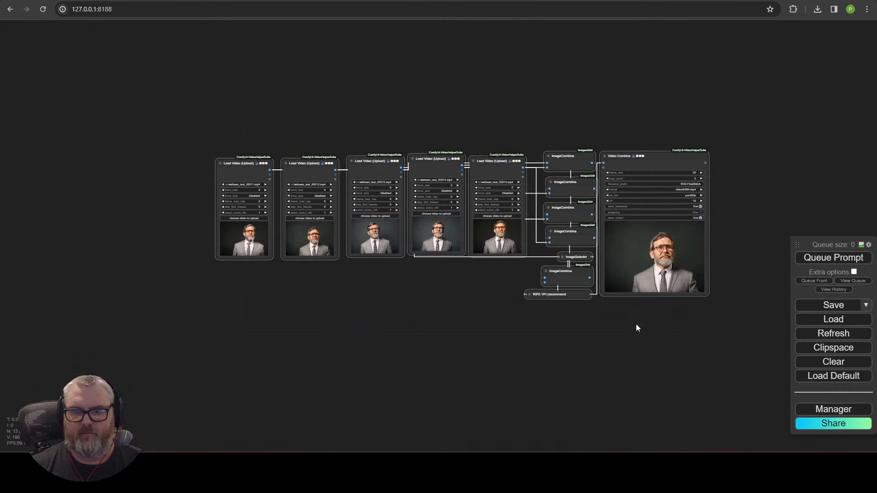
Step: Close the gaps between the five Load Video nodes, then shift the row right
{"action": "scroll", "coordinate": [535, 306], "scroll_direction": "up", "scroll_amount": 4}
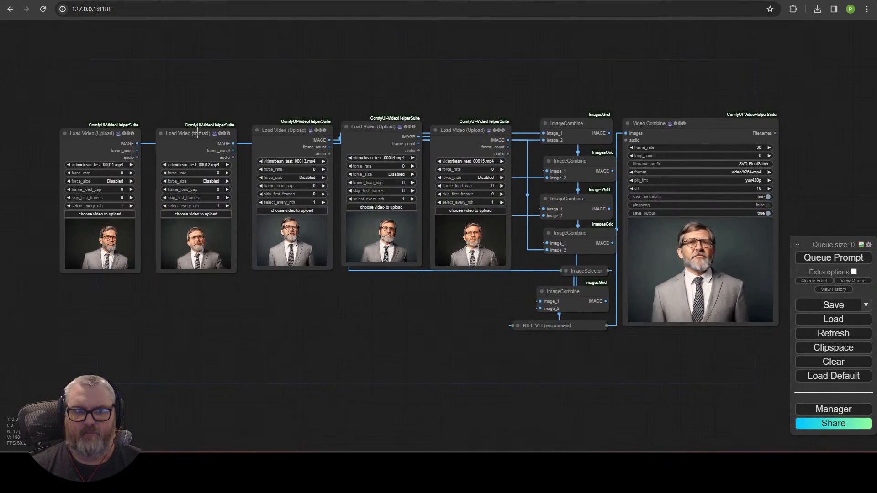
{"action": "left_click_drag", "start_coordinate": [197, 133], "coordinate": [178, 136]}
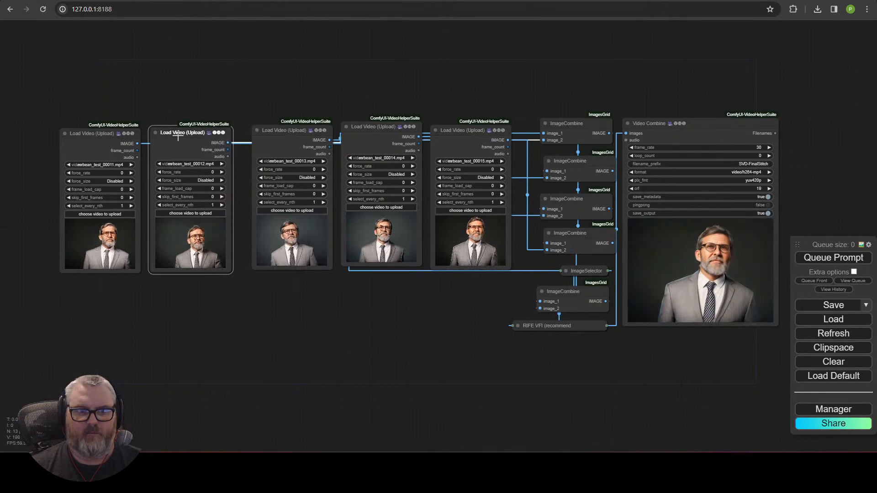
{"action": "left_click_drag", "start_coordinate": [283, 127], "coordinate": [271, 129]}
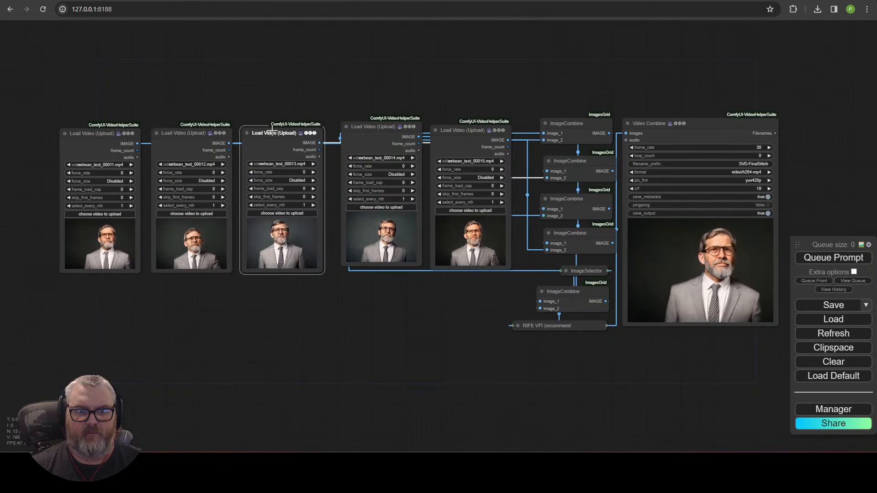
{"action": "mouse_move", "coordinate": [348, 132]}
{"action": "left_mouse_down"}
{"action": "mouse_move", "coordinate": [335, 137]}
{"action": "mouse_move", "coordinate": [360, 134]}
{"action": "left_mouse_up"}
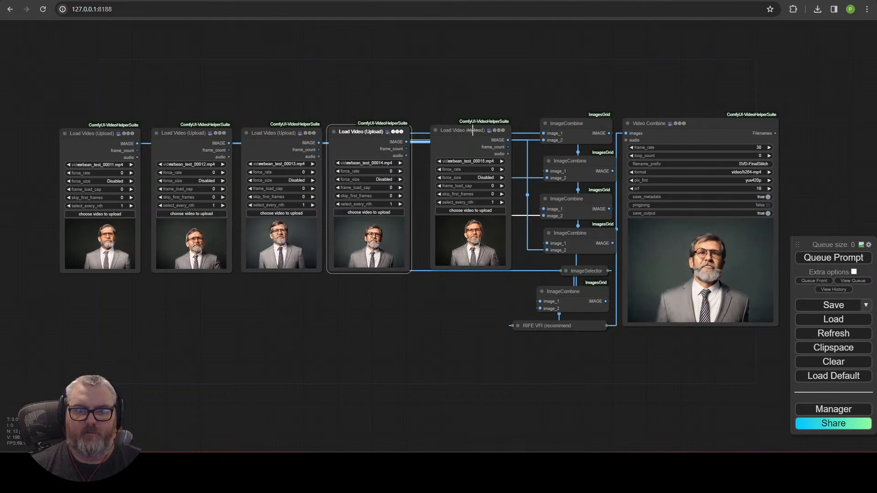
{"action": "left_click_drag", "start_coordinate": [473, 130], "coordinate": [458, 130]}
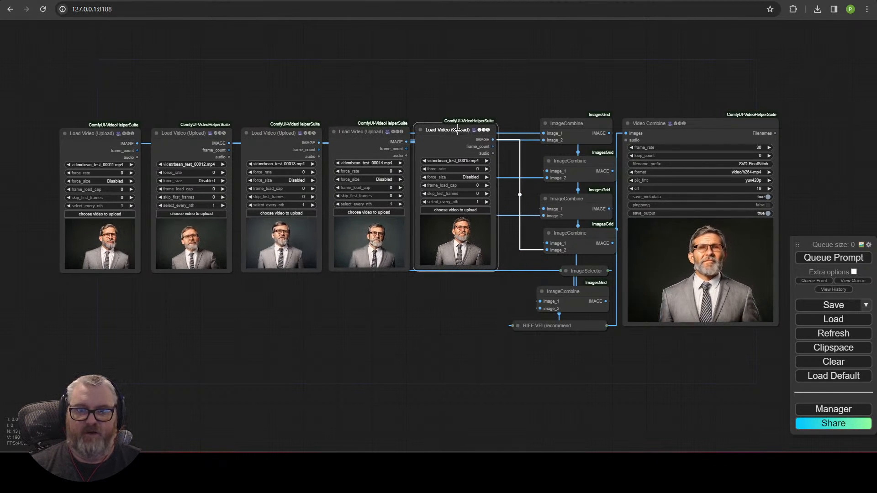
{"action": "left_click", "coordinate": [264, 85]}
{"action": "left_click_drag", "start_coordinate": [501, 346], "coordinate": [495, 298]}
{"action": "left_click_drag", "start_coordinate": [462, 130], "coordinate": [483, 129]}
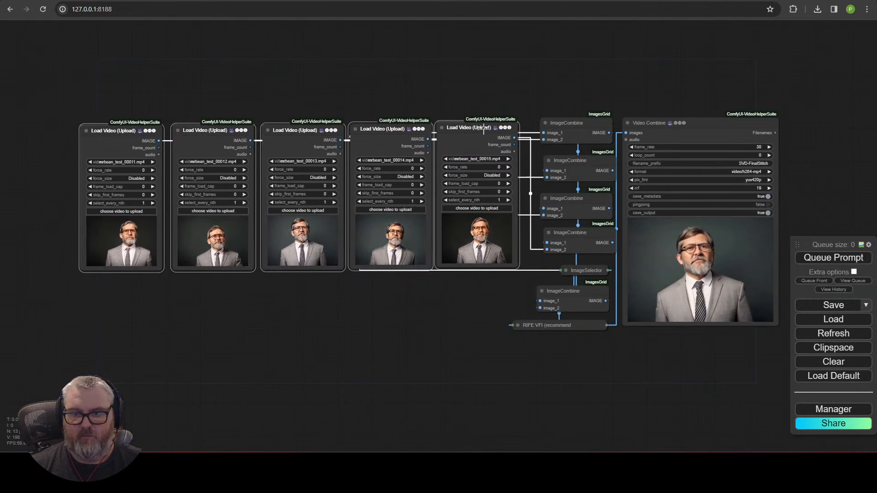
{"action": "left_click", "coordinate": [498, 74]}
Step: Recentre the view on the node chain and select the bottom ImageCombine node
{"action": "left_click_drag", "start_coordinate": [527, 67], "coordinate": [384, 89]}
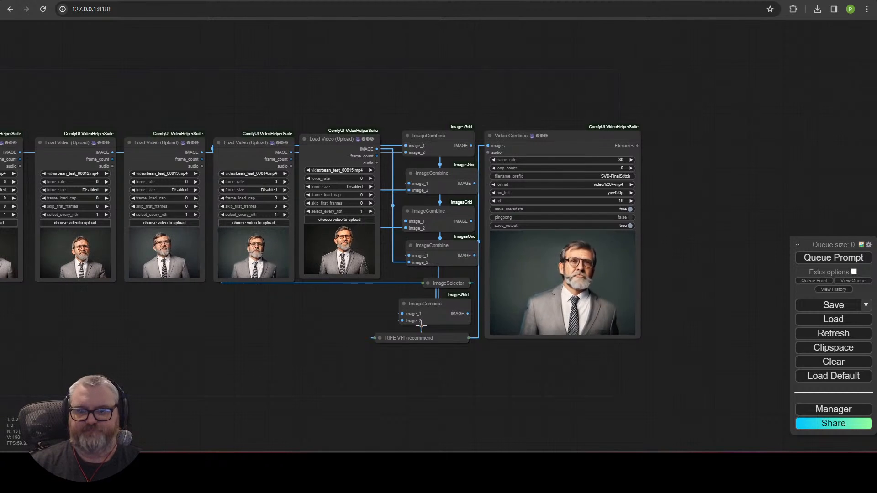
{"action": "left_click_drag", "start_coordinate": [366, 342], "coordinate": [415, 347]}
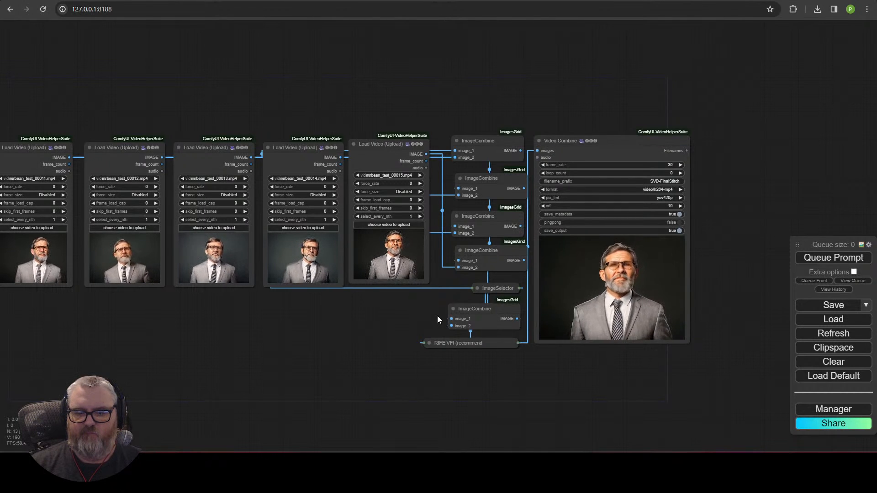
{"action": "left_click", "coordinate": [480, 317]}
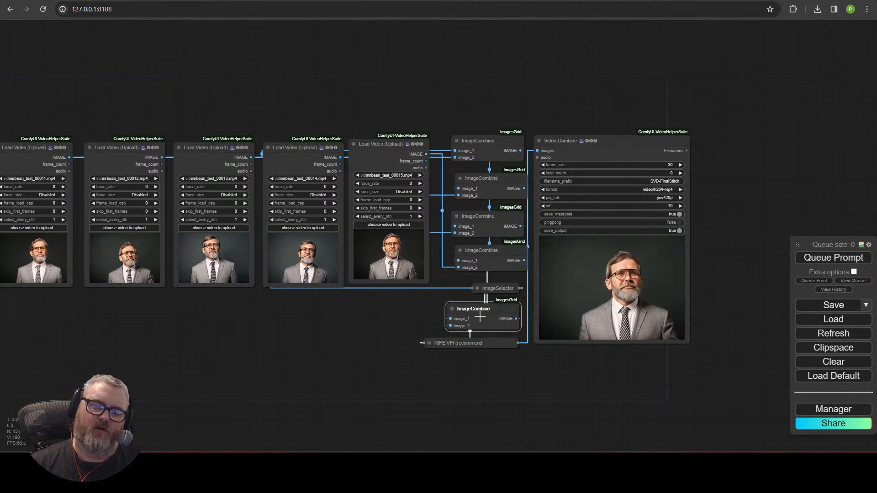
{"action": "scroll", "coordinate": [546, 313], "scroll_direction": "up", "scroll_amount": 3}
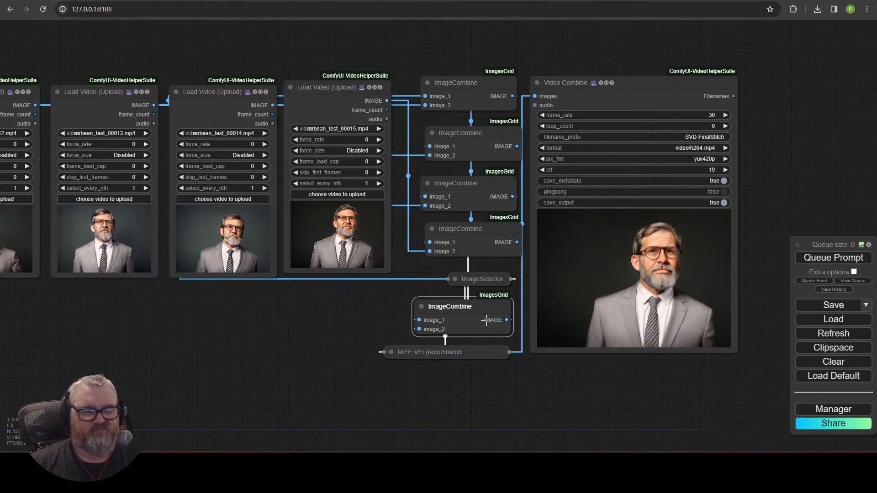
{"action": "scroll", "coordinate": [472, 314], "scroll_direction": "down", "scroll_amount": 4}
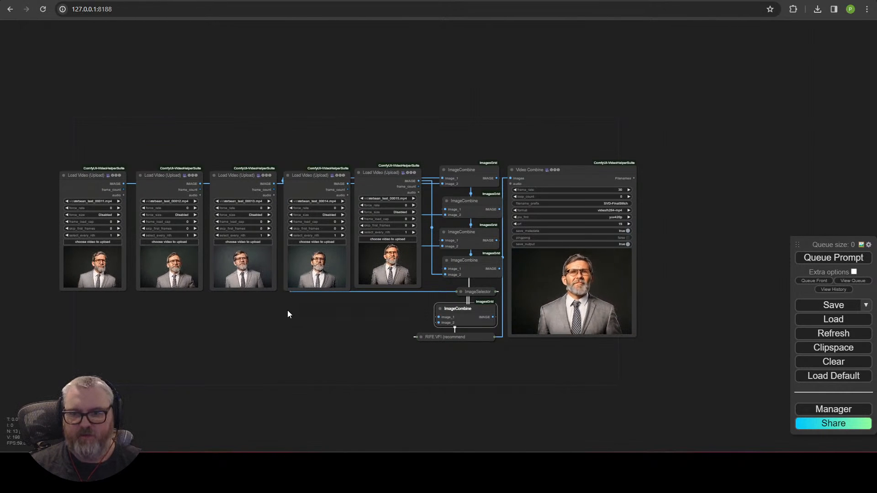
{"action": "scroll", "coordinate": [300, 322], "scroll_direction": "up", "scroll_amount": 5}
{"action": "scroll", "coordinate": [301, 320], "scroll_direction": "down", "scroll_amount": 4}
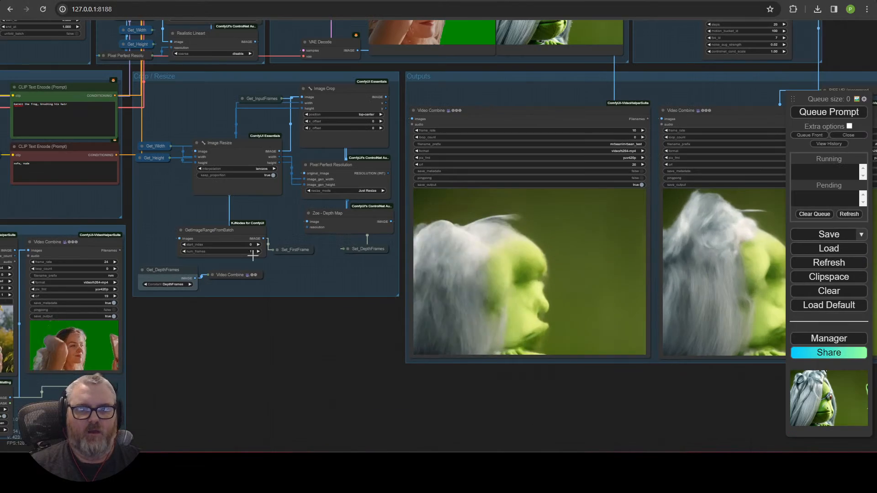
{"action": "scroll", "coordinate": [341, 371], "scroll_direction": "down", "scroll_amount": 7}
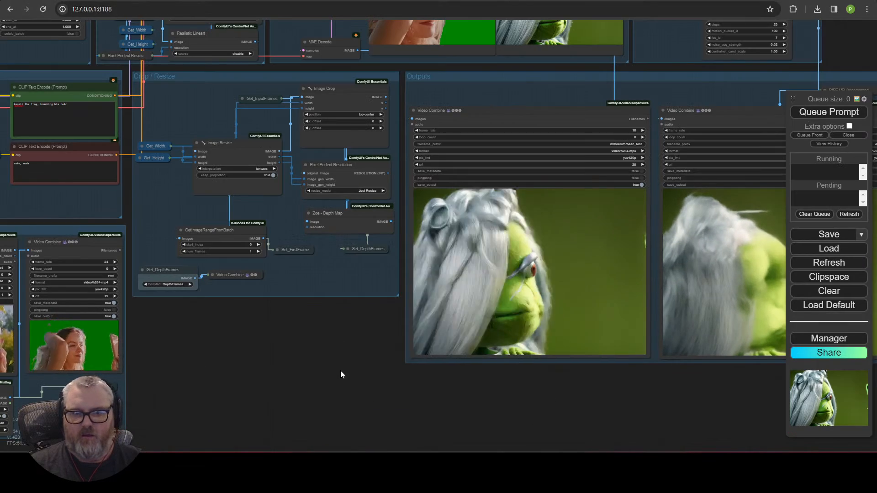
{"action": "scroll", "coordinate": [119, 198], "scroll_direction": "up", "scroll_amount": 7}
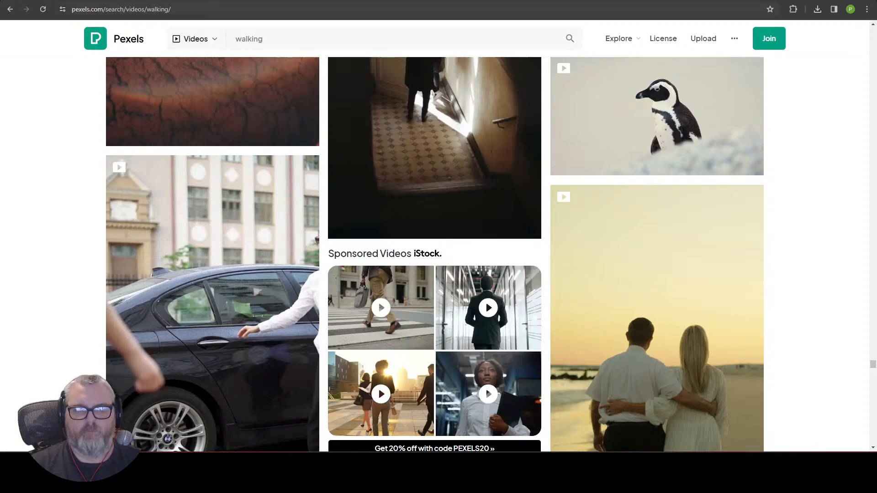
{"action": "scroll", "coordinate": [280, 333], "scroll_direction": "up", "scroll_amount": 15}
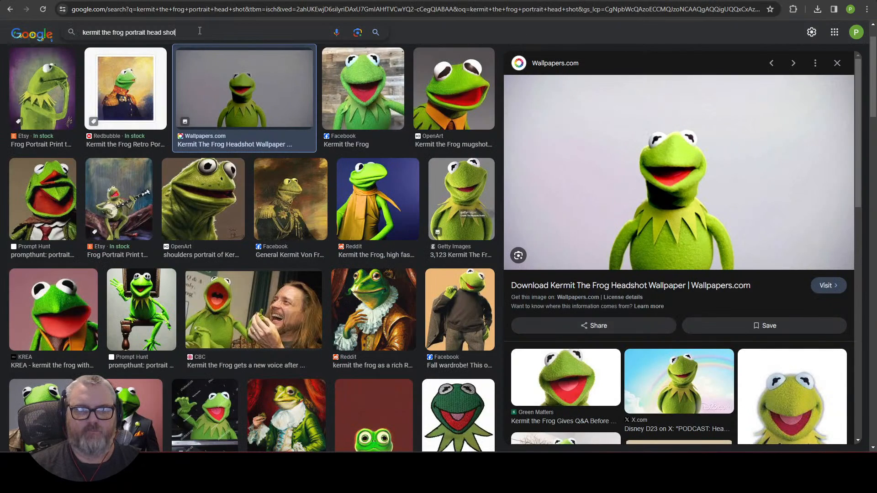
Step: Search Google Images for 'robocop head'
{"action": "type", "text": "obocop head"}
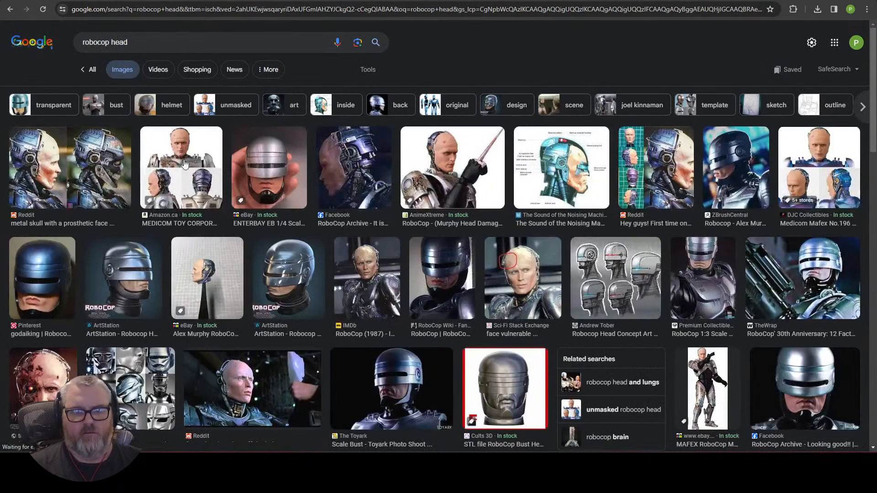
{"action": "left_click_drag", "start_coordinate": [171, 182], "coordinate": [183, 119]}
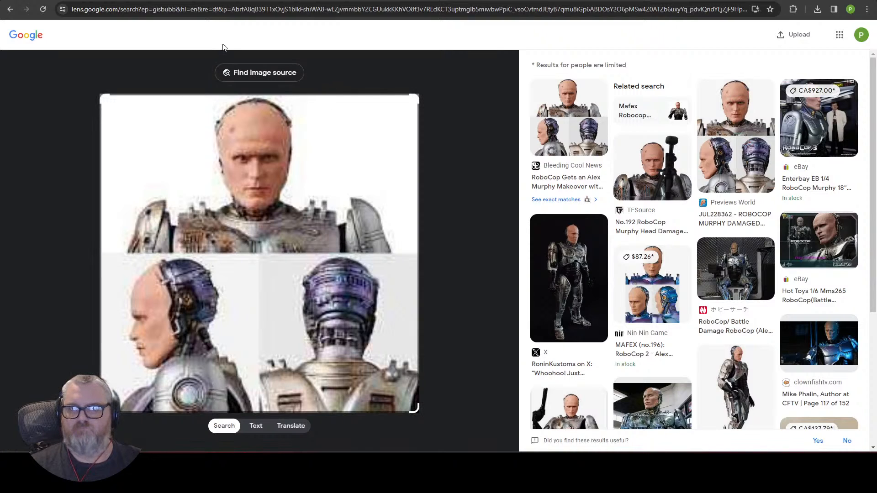
{"action": "left_click", "coordinate": [233, 9]}
{"action": "type", "text": "robocop head"}
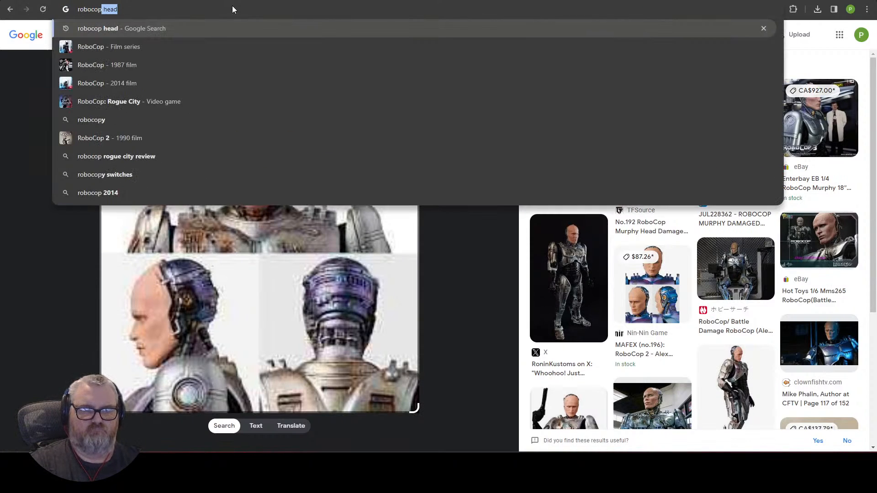
{"action": "key", "text": "Return"}
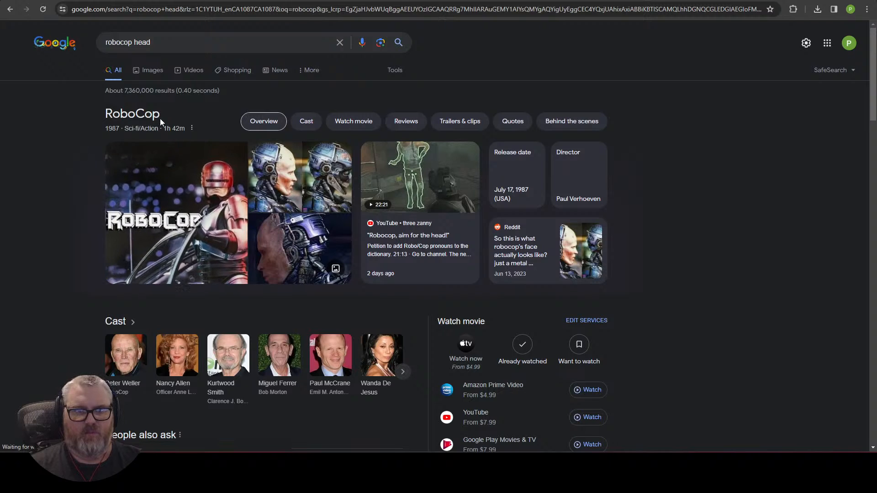
{"action": "left_click", "coordinate": [152, 70]}
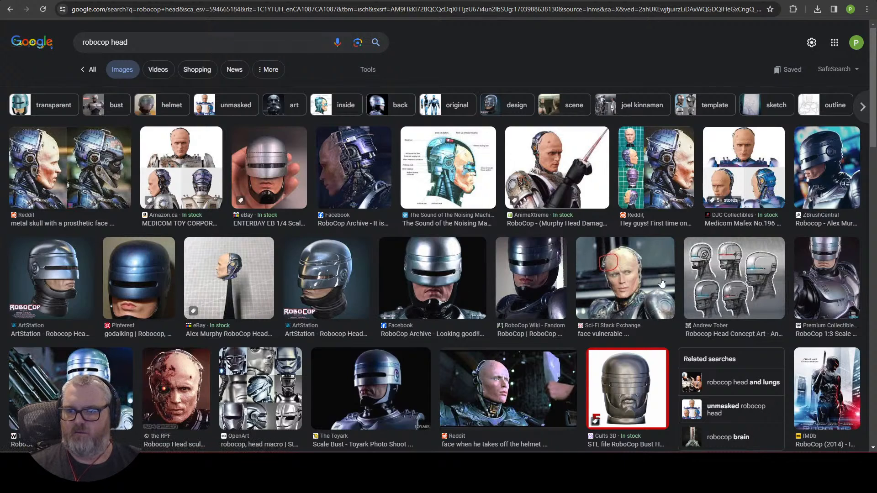
Step: Save TheWrap's RoboCop image to the desktop and drop it into the ComfyUI workflow
{"action": "scroll", "coordinate": [599, 329], "scroll_direction": "down", "scroll_amount": 2}
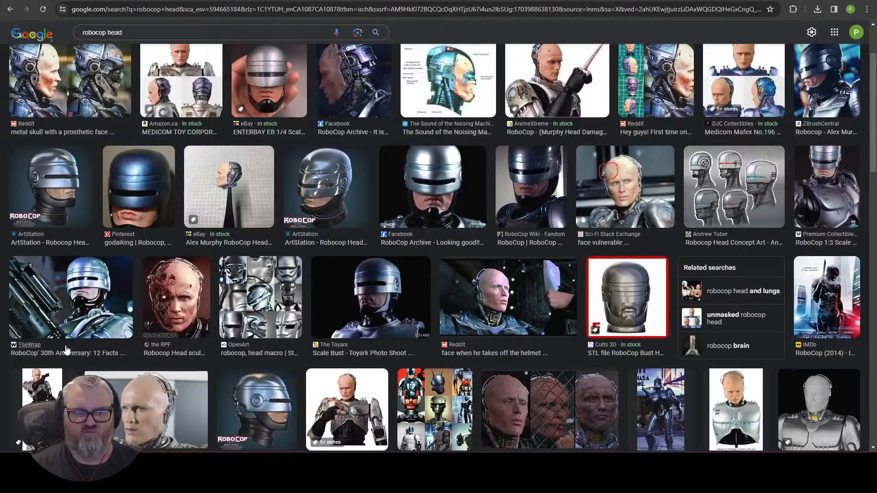
{"action": "scroll", "coordinate": [73, 320], "scroll_direction": "down", "scroll_amount": 2}
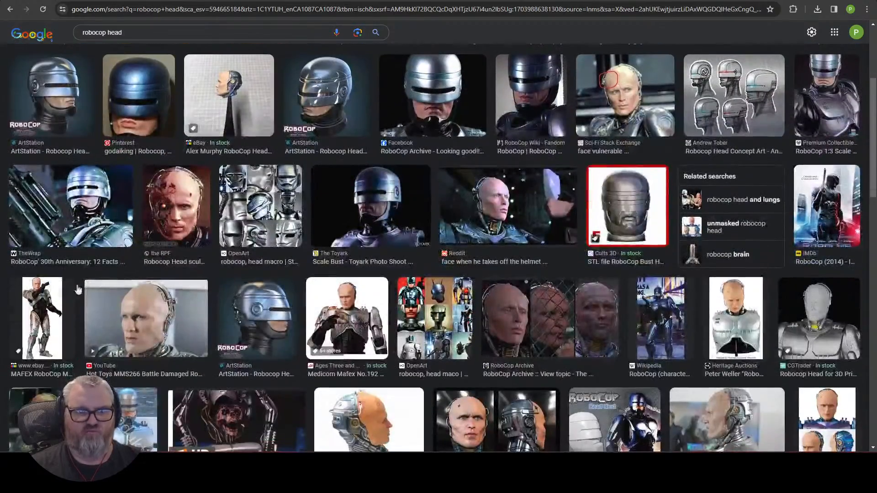
{"action": "left_click", "coordinate": [71, 209]}
{"action": "key", "text": "super+d"}
{"action": "left_click_drag", "start_coordinate": [665, 197], "coordinate": [397, 205]}
{"action": "key", "text": "super+d"}
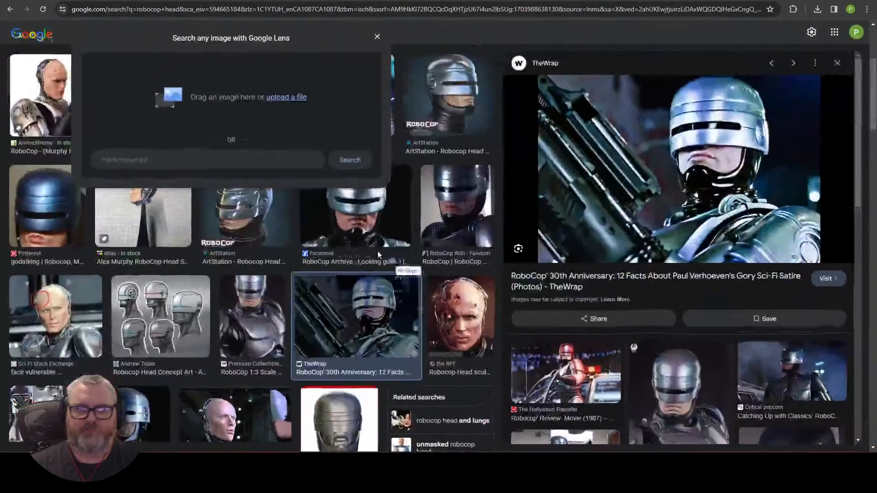
{"action": "left_click_drag", "start_coordinate": [378, 254], "coordinate": [289, 3]}
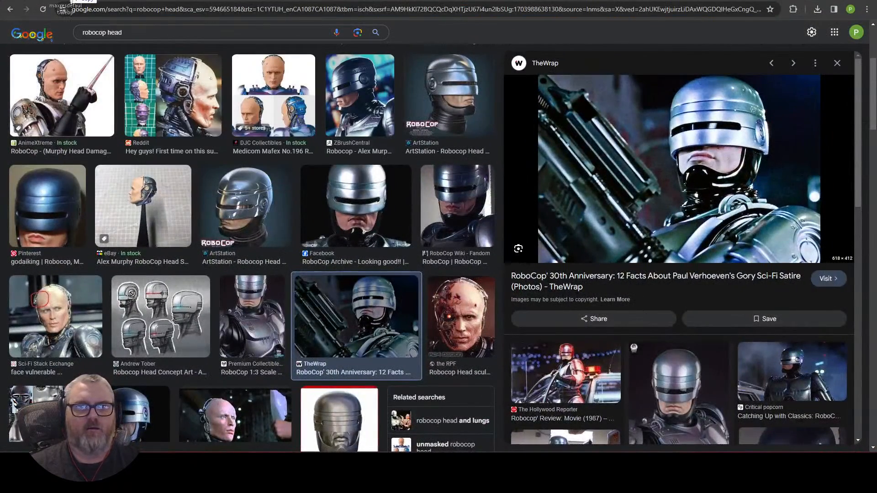
{"action": "left_click_drag", "start_coordinate": [71, 1], "coordinate": [214, 173]}
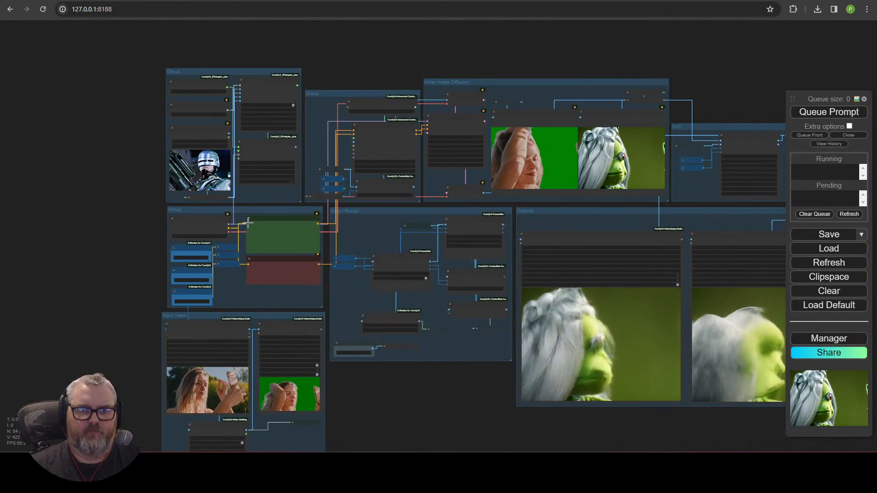
Step: Replace the positive prompt with 'robocop, brushing his hair, 35mm, photography'
{"action": "scroll", "coordinate": [248, 222], "scroll_direction": "up", "scroll_amount": 5}
{"action": "left_click", "coordinate": [359, 280]}
{"action": "key", "text": "ctrl+a"}
{"action": "type", "text": "r"}
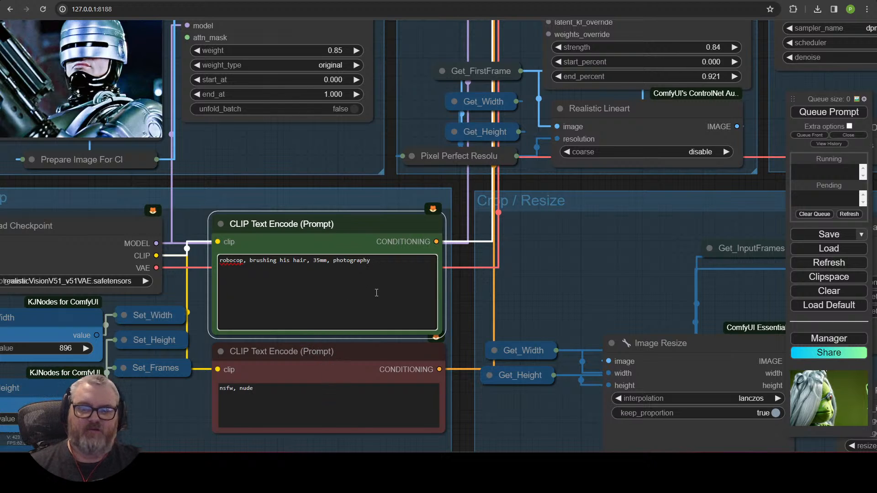
Step: Queue a new generation run with the RoboCop prompt
{"action": "scroll", "coordinate": [532, 302], "scroll_direction": "down", "scroll_amount": 6}
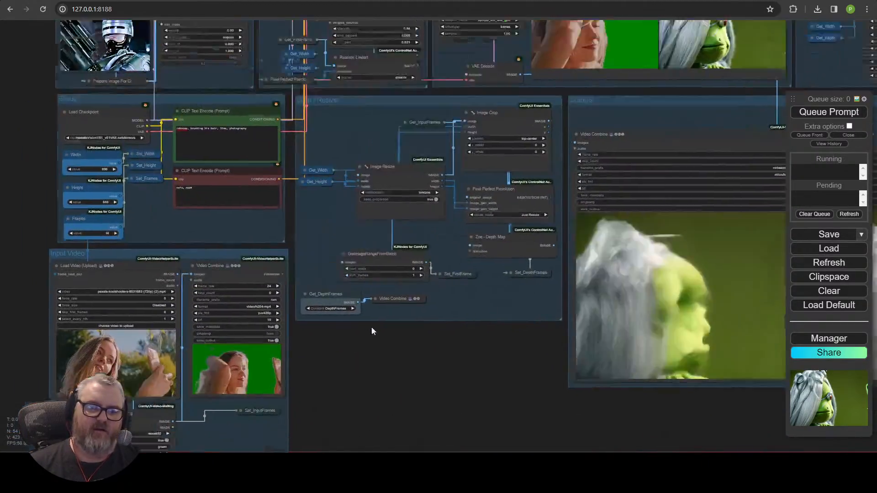
{"action": "left_click_drag", "start_coordinate": [293, 390], "coordinate": [386, 324]}
{"action": "scroll", "coordinate": [385, 324], "scroll_direction": "up", "scroll_amount": 4}
{"action": "left_click_drag", "start_coordinate": [356, 110], "coordinate": [406, 301]}
{"action": "scroll", "coordinate": [405, 298], "scroll_direction": "down", "scroll_amount": 4}
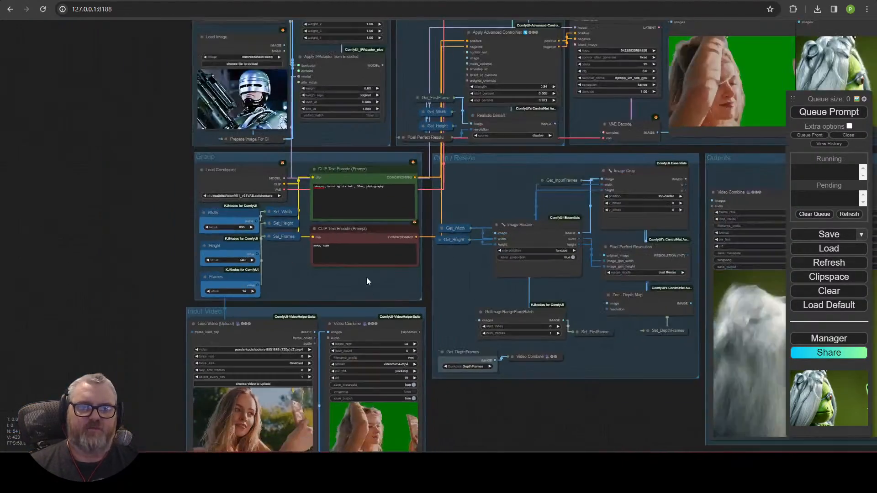
{"action": "left_click_drag", "start_coordinate": [358, 157], "coordinate": [328, 249]}
{"action": "left_click_drag", "start_coordinate": [433, 376], "coordinate": [282, 175]}
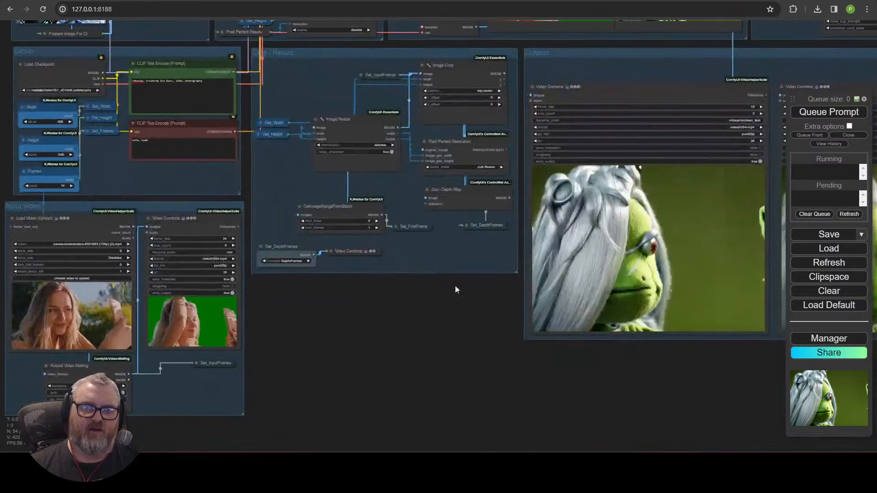
{"action": "left_click_drag", "start_coordinate": [291, 354], "coordinate": [492, 356]}
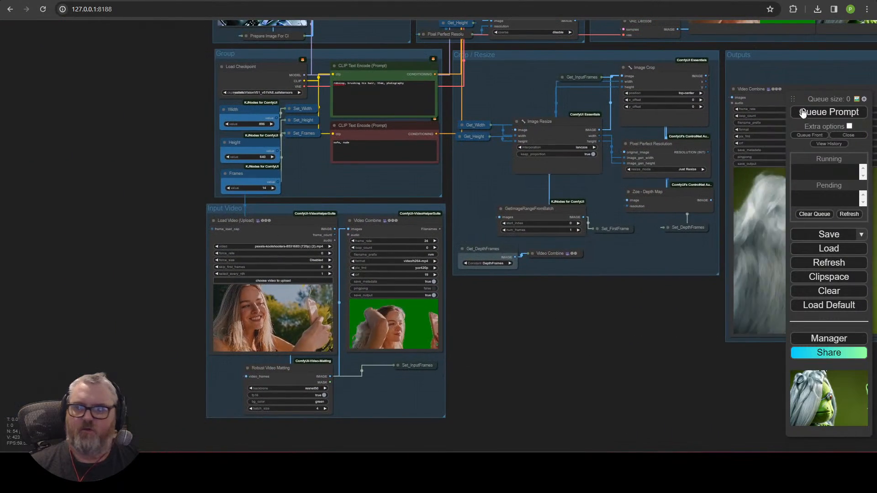
{"action": "left_click", "coordinate": [818, 113]}
{"action": "scroll", "coordinate": [626, 360], "scroll_direction": "down", "scroll_amount": 3}
{"action": "left_click_drag", "start_coordinate": [626, 360], "coordinate": [330, 421]}
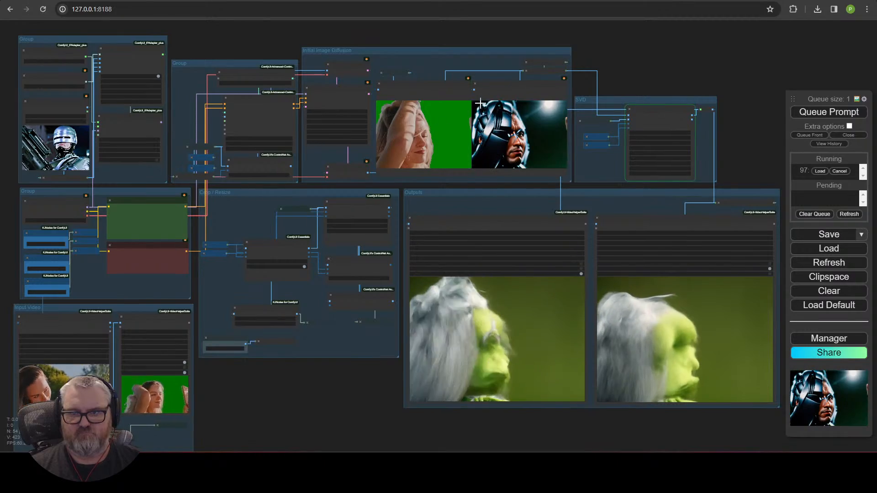
{"action": "scroll", "coordinate": [530, 146], "scroll_direction": "up", "scroll_amount": 8}
{"action": "scroll", "coordinate": [527, 149], "scroll_direction": "up", "scroll_amount": 4}
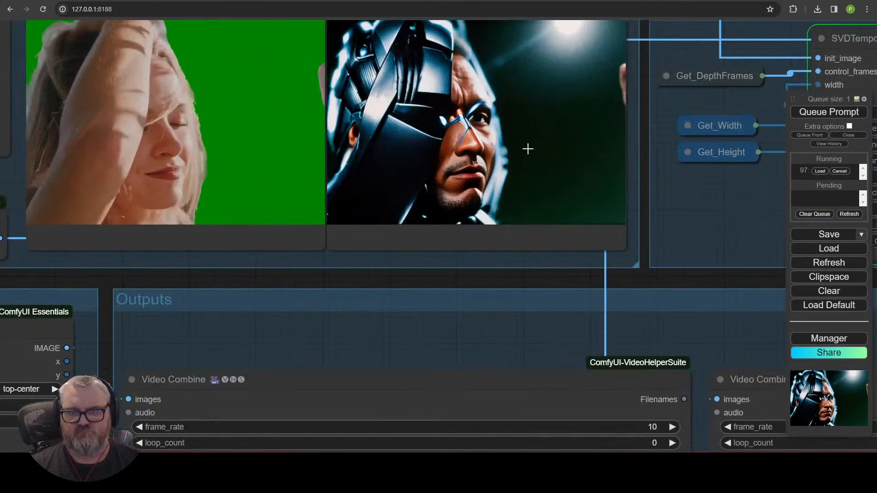
{"action": "scroll", "coordinate": [528, 149], "scroll_direction": "down", "scroll_amount": 10}
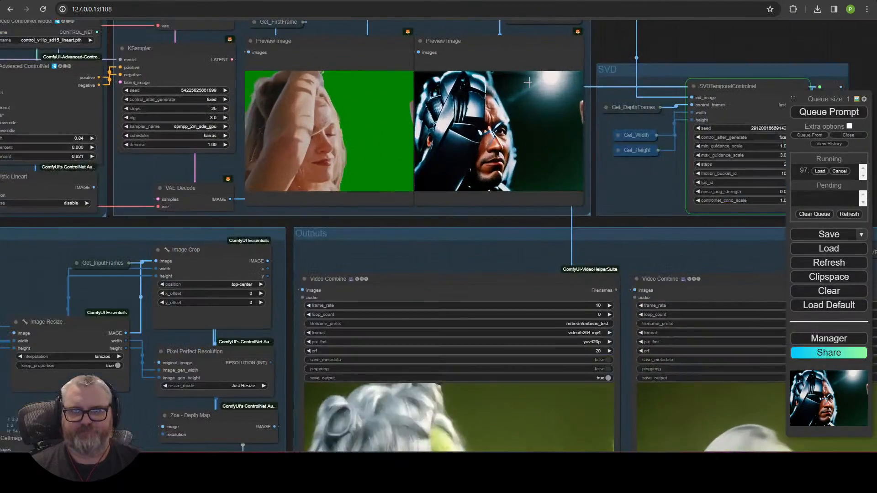
{"action": "left_click_drag", "start_coordinate": [676, 54], "coordinate": [794, 155]}
{"action": "scroll", "coordinate": [567, 83], "scroll_direction": "up", "scroll_amount": 4}
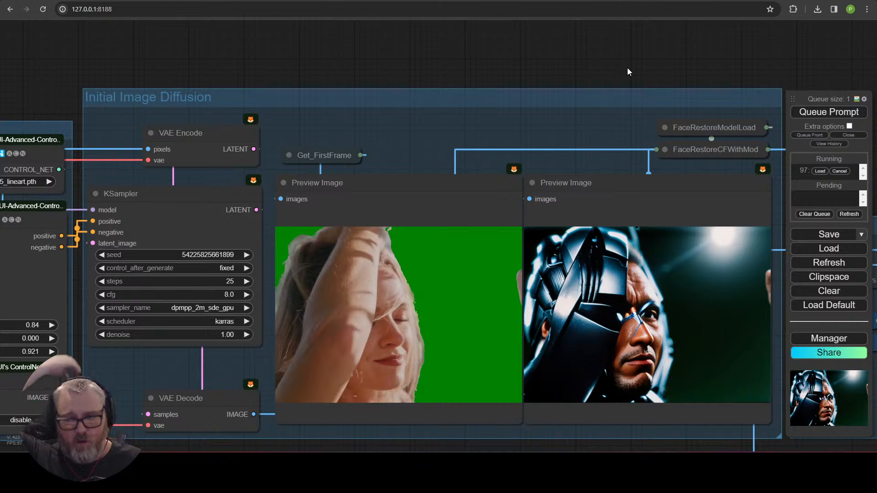
{"action": "scroll", "coordinate": [628, 68], "scroll_direction": "down", "scroll_amount": 6}
{"action": "left_click_drag", "start_coordinate": [613, 72], "coordinate": [235, 41]}
{"action": "scroll", "coordinate": [346, 102], "scroll_direction": "down", "scroll_amount": 4}
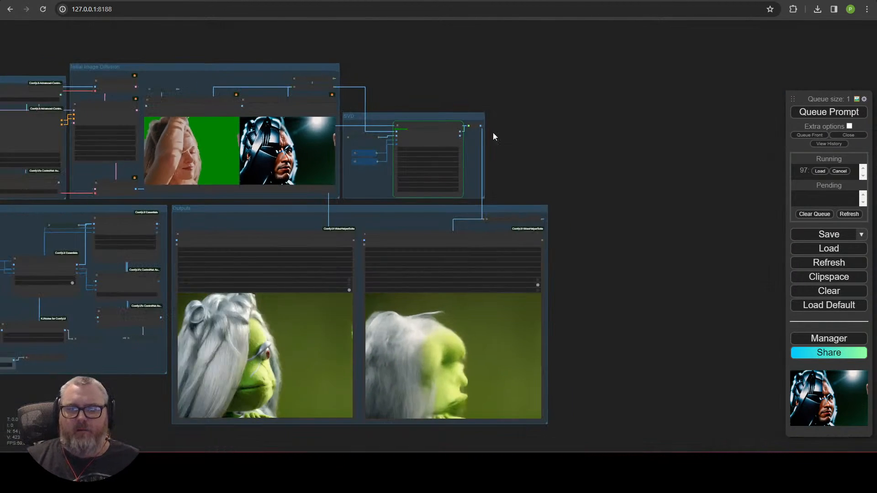
{"action": "left_click_drag", "start_coordinate": [542, 137], "coordinate": [600, 124]}
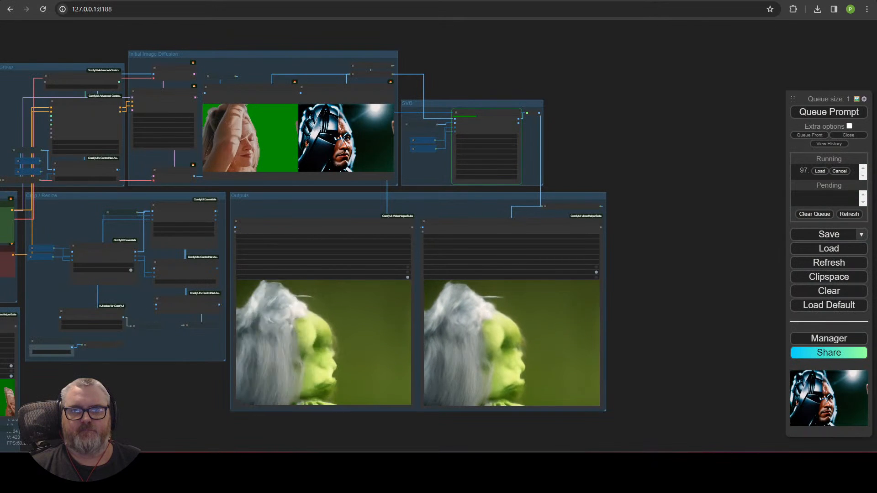
{"action": "left_click_drag", "start_coordinate": [208, 336], "coordinate": [404, 305]}
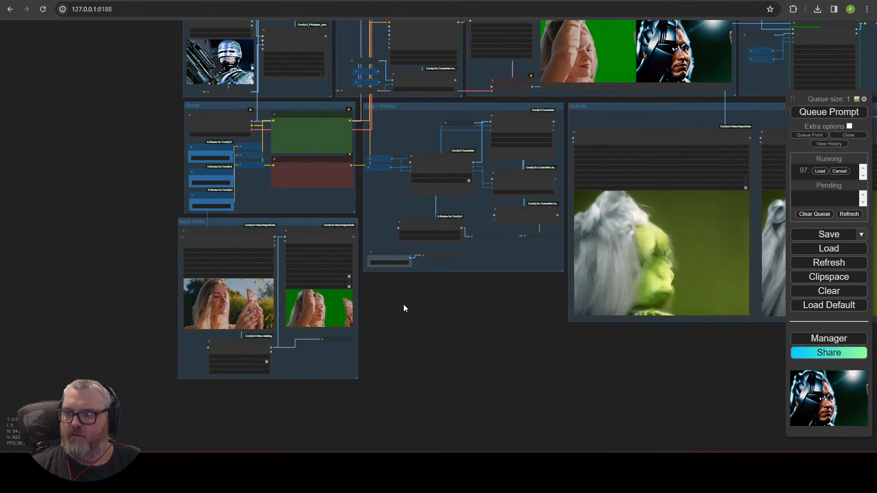
{"action": "scroll", "coordinate": [303, 346], "scroll_direction": "up", "scroll_amount": 5}
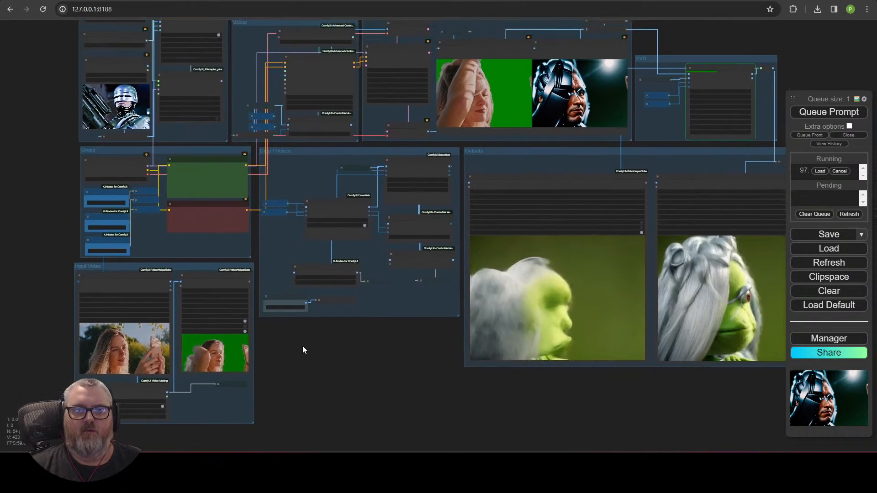
{"action": "left_click_drag", "start_coordinate": [333, 326], "coordinate": [348, 397]}
{"action": "left_click_drag", "start_coordinate": [216, 266], "coordinate": [340, 425]}
{"action": "scroll", "coordinate": [300, 307], "scroll_direction": "up", "scroll_amount": 3}
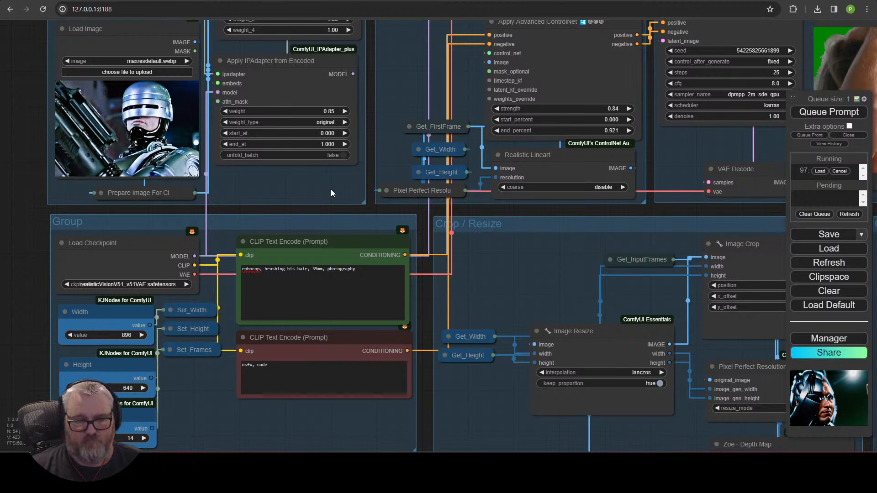
{"action": "left_click_drag", "start_coordinate": [558, 171], "coordinate": [117, 246]}
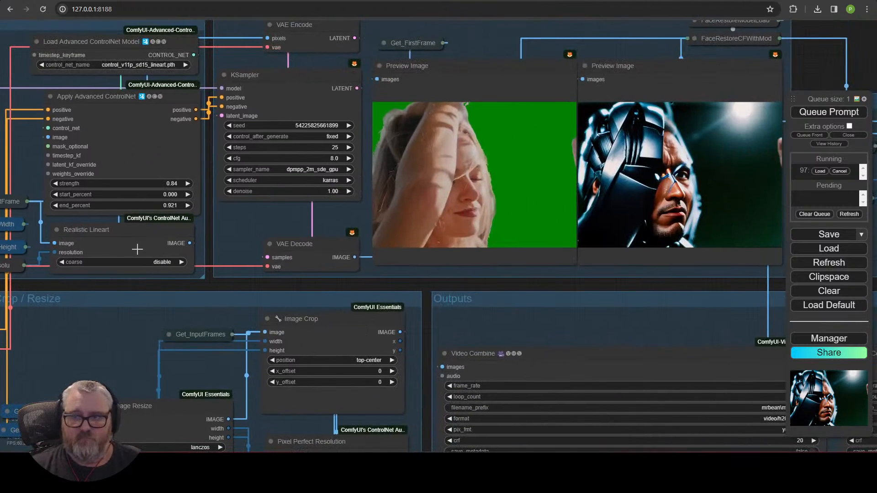
{"action": "scroll", "coordinate": [236, 261], "scroll_direction": "down", "scroll_amount": 4}
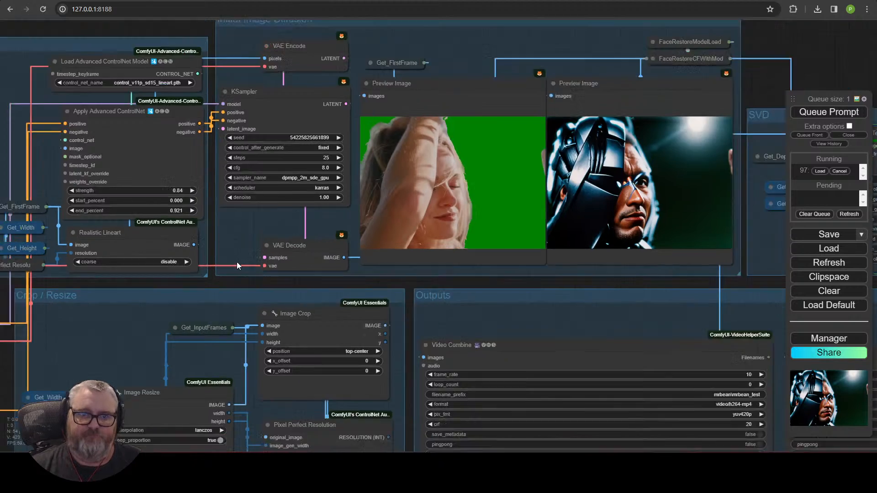
{"action": "scroll", "coordinate": [237, 281], "scroll_direction": "up", "scroll_amount": 1}
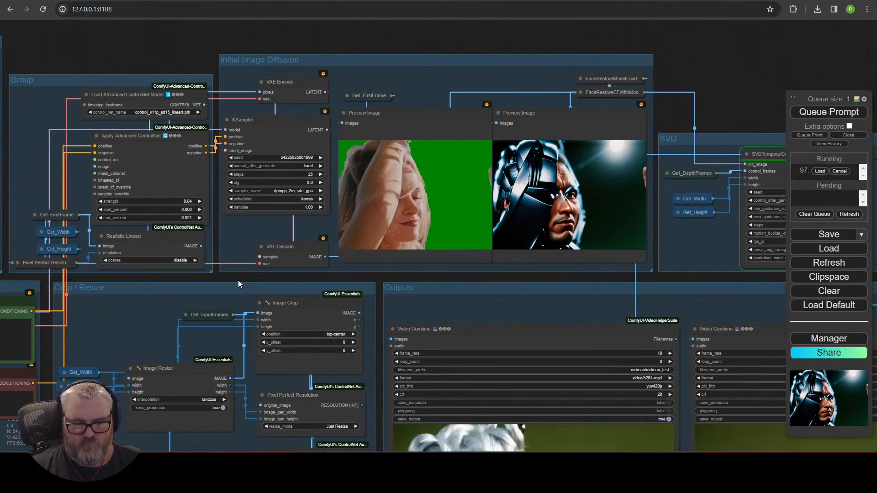
{"action": "left_click_drag", "start_coordinate": [237, 281], "coordinate": [199, 212]}
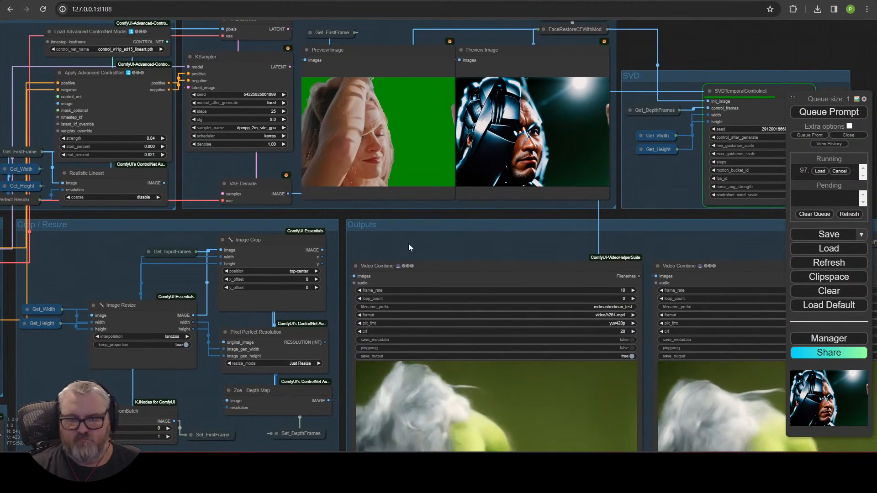
{"action": "left_click_drag", "start_coordinate": [408, 243], "coordinate": [228, 152]}
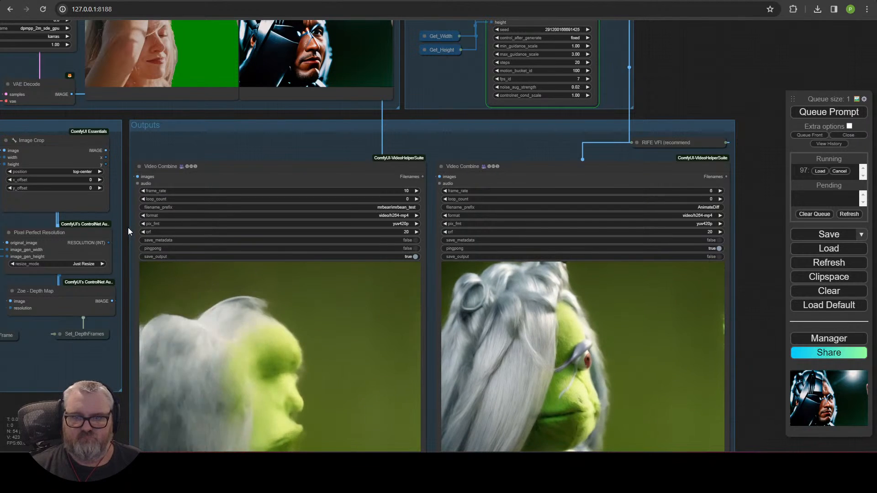
{"action": "scroll", "coordinate": [125, 228], "scroll_direction": "down", "scroll_amount": 3}
{"action": "scroll", "coordinate": [124, 226], "scroll_direction": "down", "scroll_amount": 2}
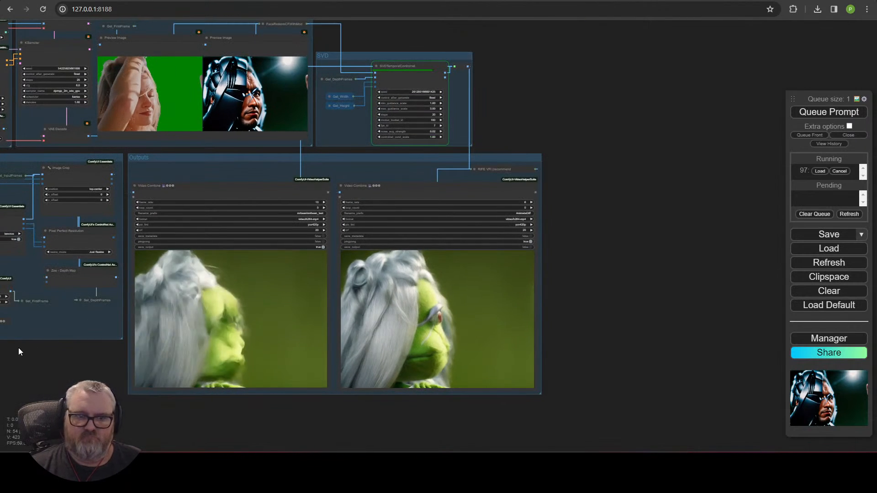
{"action": "left_click_drag", "start_coordinate": [18, 348], "coordinate": [251, 377]}
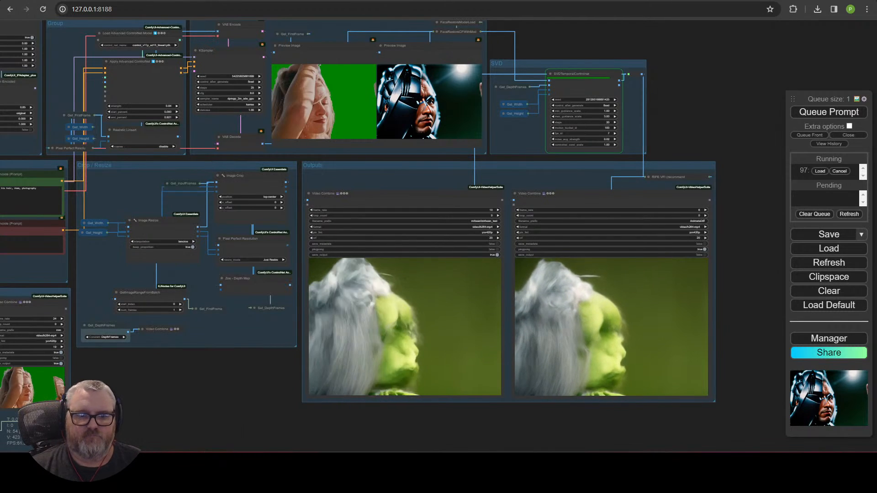
{"action": "key", "text": "alt+Tab"}
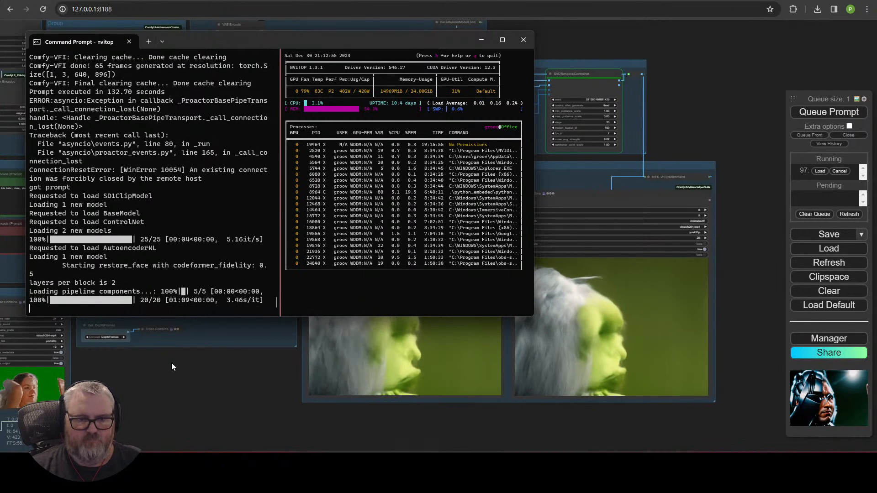
{"action": "key", "text": "alt+Tab"}
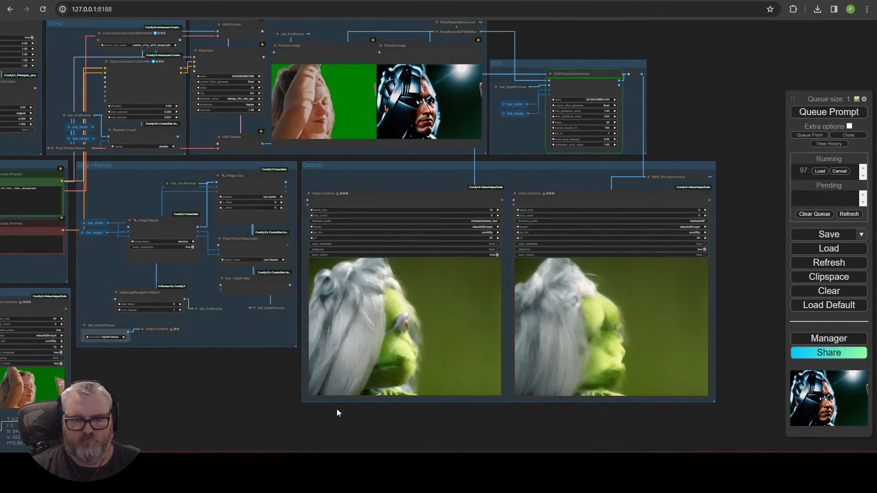
Step: Set the right Video Combine node's frame_rate to 8
{"action": "scroll", "coordinate": [336, 409], "scroll_direction": "up", "scroll_amount": 4}
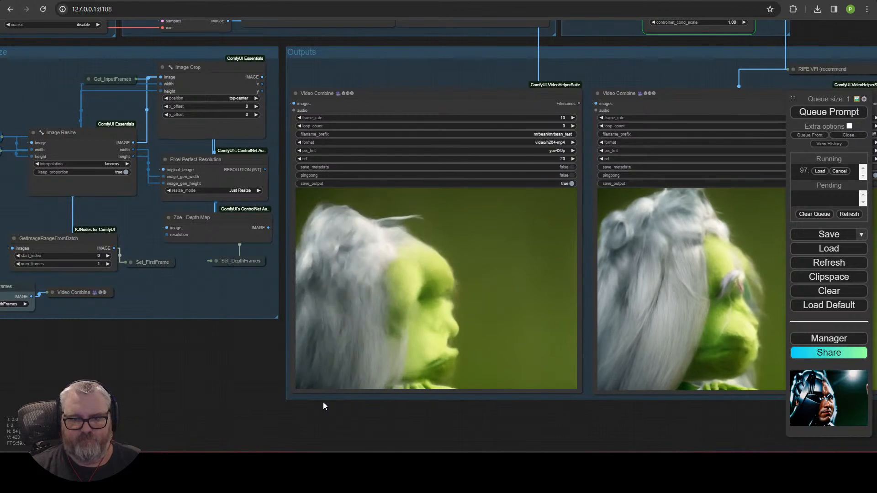
{"action": "scroll", "coordinate": [322, 402], "scroll_direction": "down", "scroll_amount": 5}
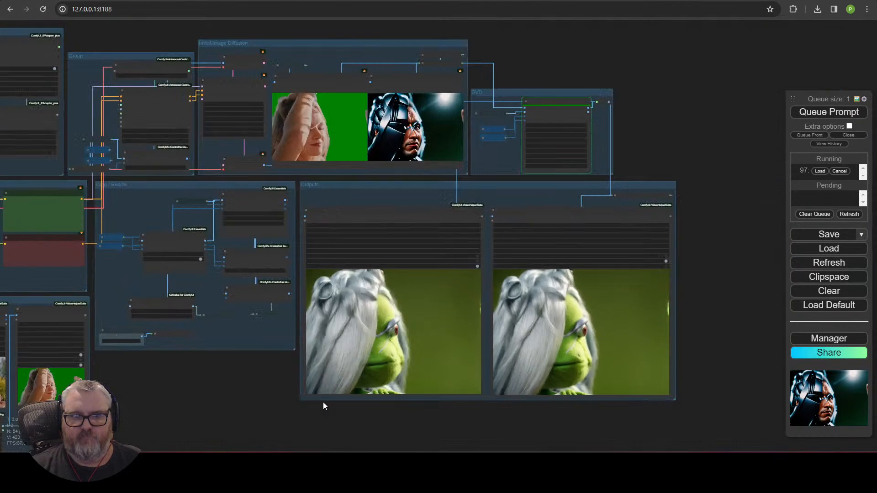
{"action": "scroll", "coordinate": [322, 402], "scroll_direction": "up", "scroll_amount": 5}
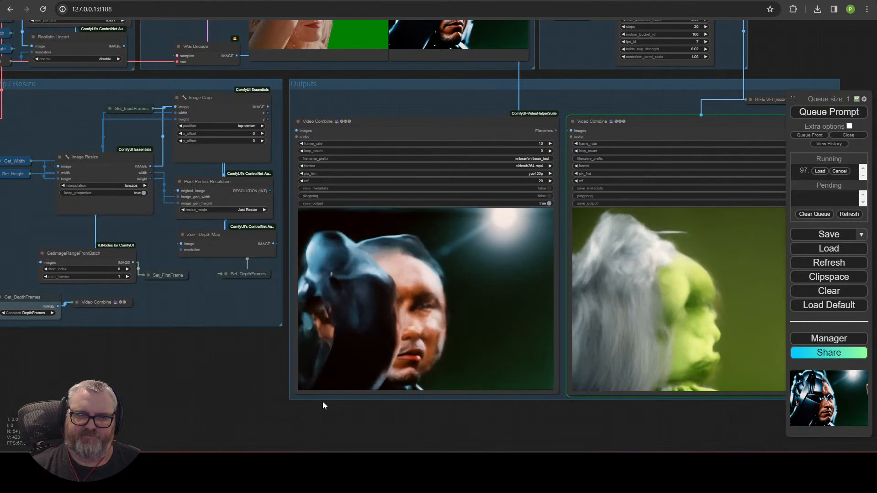
{"action": "scroll", "coordinate": [323, 402], "scroll_direction": "down", "scroll_amount": 3}
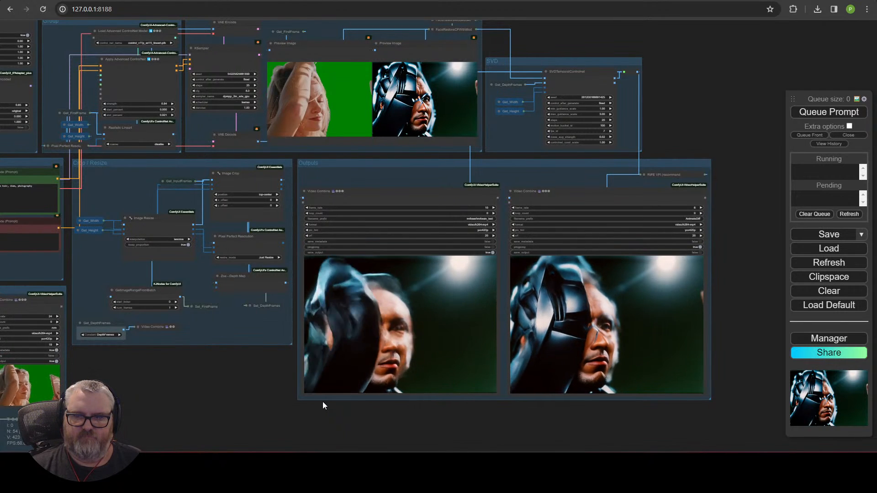
{"action": "scroll", "coordinate": [475, 377], "scroll_direction": "up", "scroll_amount": 3}
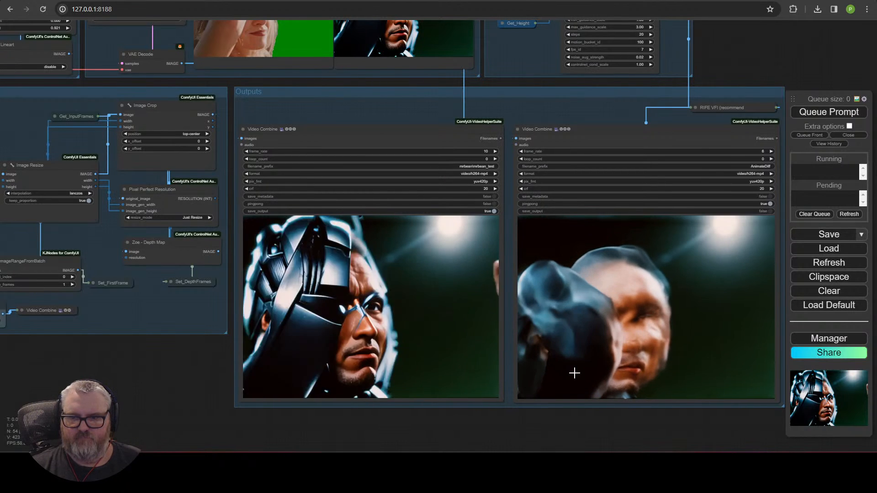
{"action": "scroll", "coordinate": [615, 345], "scroll_direction": "up", "scroll_amount": 1}
{"action": "scroll", "coordinate": [637, 329], "scroll_direction": "down", "scroll_amount": 2}
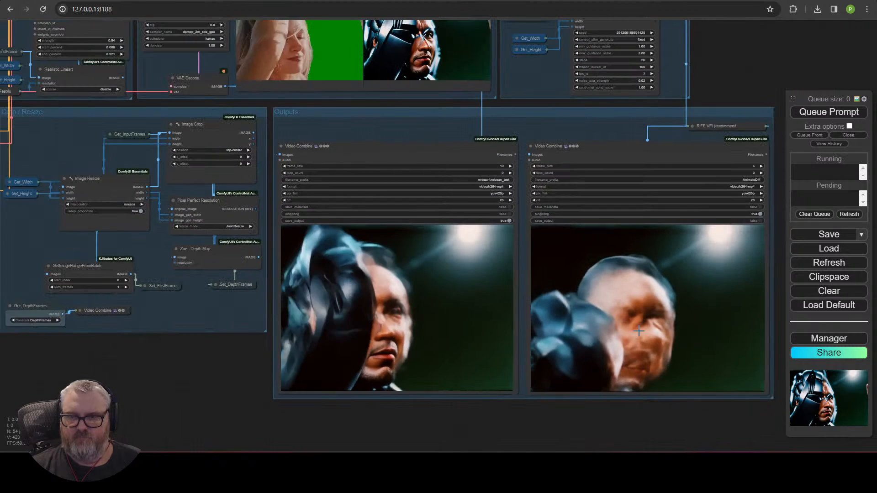
{"action": "left_click", "coordinate": [753, 167]}
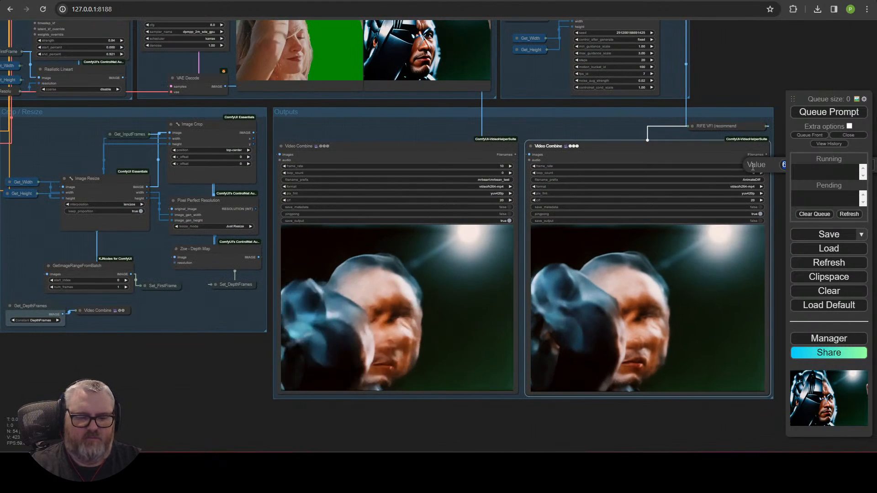
{"action": "type", "text": "8"}
{"action": "key", "text": "Return"}
{"action": "scroll", "coordinate": [751, 166], "scroll_direction": "down", "scroll_amount": 1}
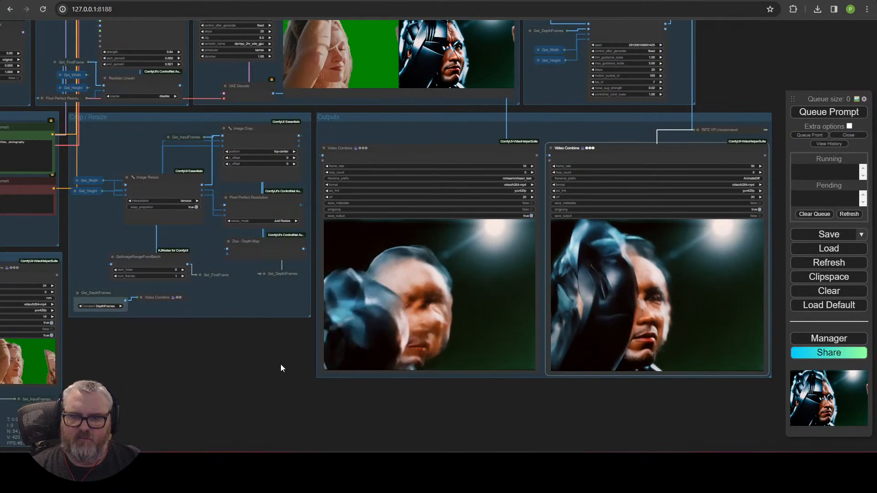
{"action": "left_click_drag", "start_coordinate": [281, 364], "coordinate": [653, 316]}
{"action": "scroll", "coordinate": [299, 427], "scroll_direction": "up", "scroll_amount": 9}
Step: Set the Apply IPAdapter weight to 0 and rewrite the positive prompt to describe the actress
{"action": "scroll", "coordinate": [653, 316], "scroll_direction": "down", "scroll_amount": 5}
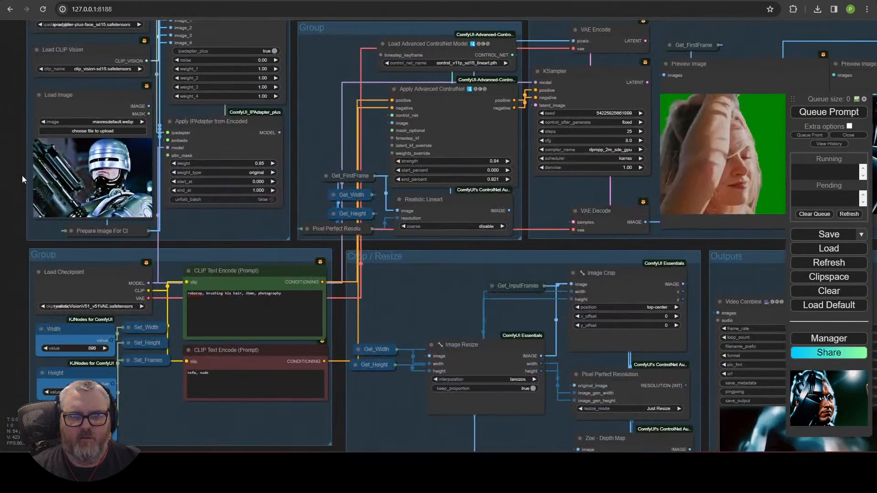
{"action": "left_click_drag", "start_coordinate": [22, 176], "coordinate": [54, 373]}
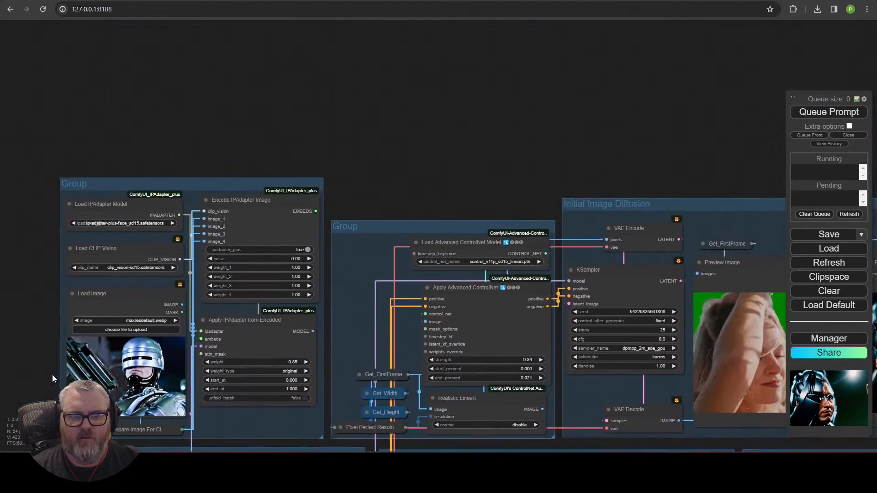
{"action": "left_click", "coordinate": [299, 362]}
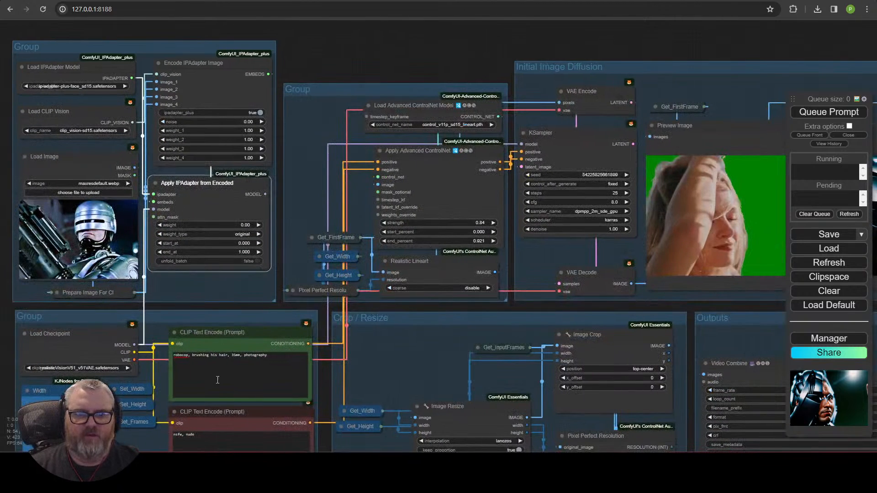
{"action": "left_click", "coordinate": [215, 377]}
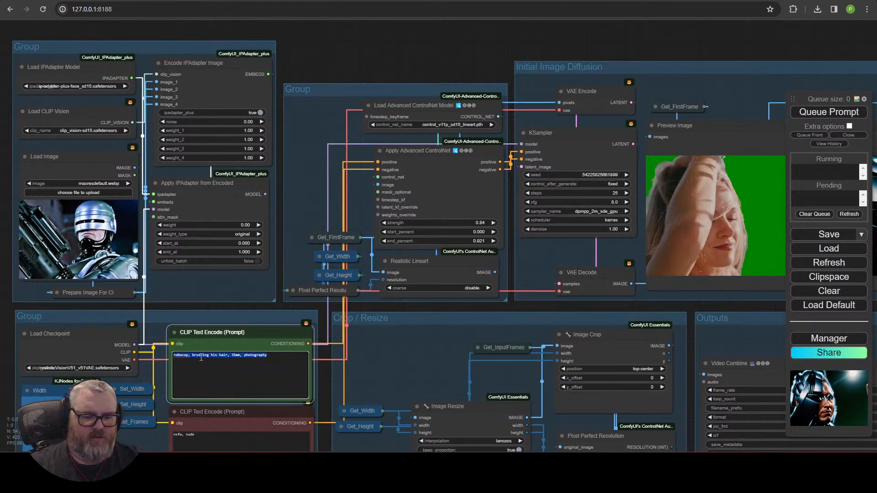
{"action": "type", "text": "margot robbie, 30 years old, brushing her hair"}
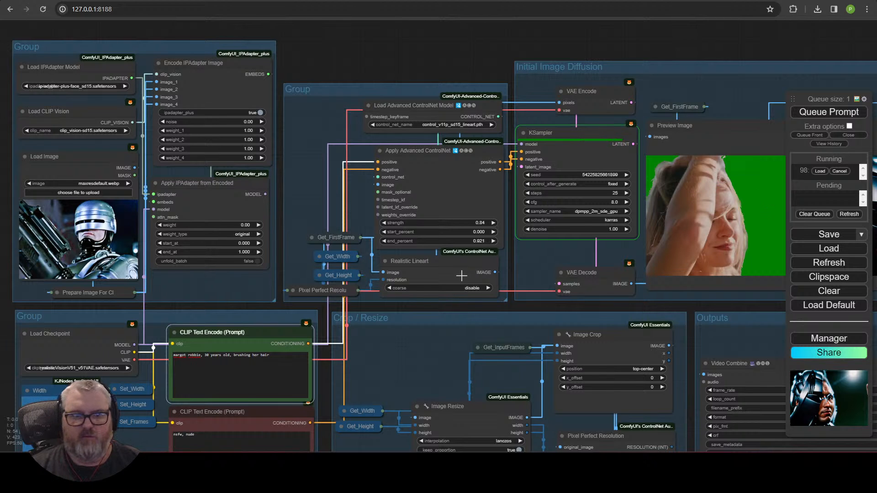
{"action": "scroll", "coordinate": [461, 275], "scroll_direction": "down", "scroll_amount": 6}
{"action": "left_click_drag", "start_coordinate": [576, 86], "coordinate": [423, 11]}
{"action": "scroll", "coordinate": [538, 156], "scroll_direction": "up", "scroll_amount": 4}
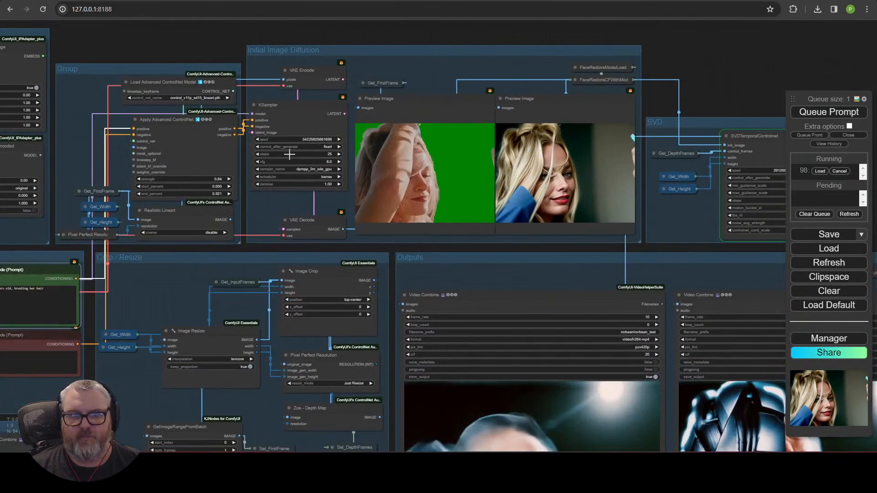
{"action": "scroll", "coordinate": [595, 219], "scroll_direction": "up", "scroll_amount": 5}
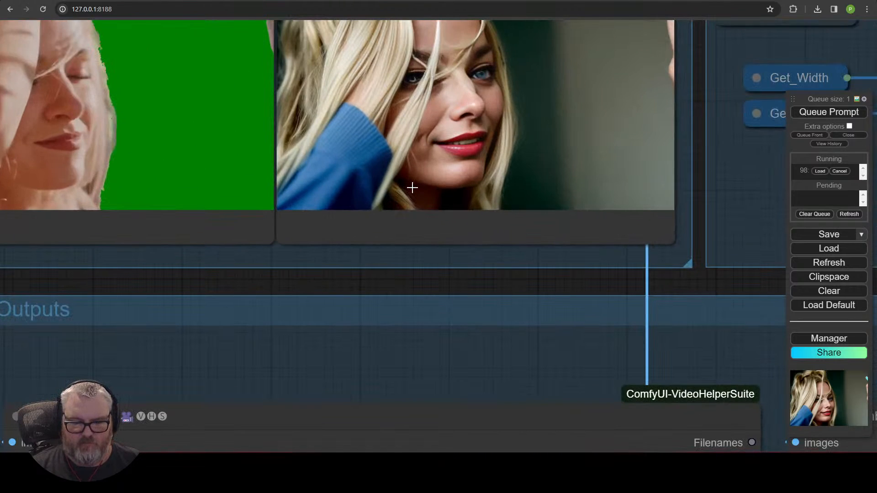
{"action": "scroll", "coordinate": [413, 188], "scroll_direction": "down", "scroll_amount": 7}
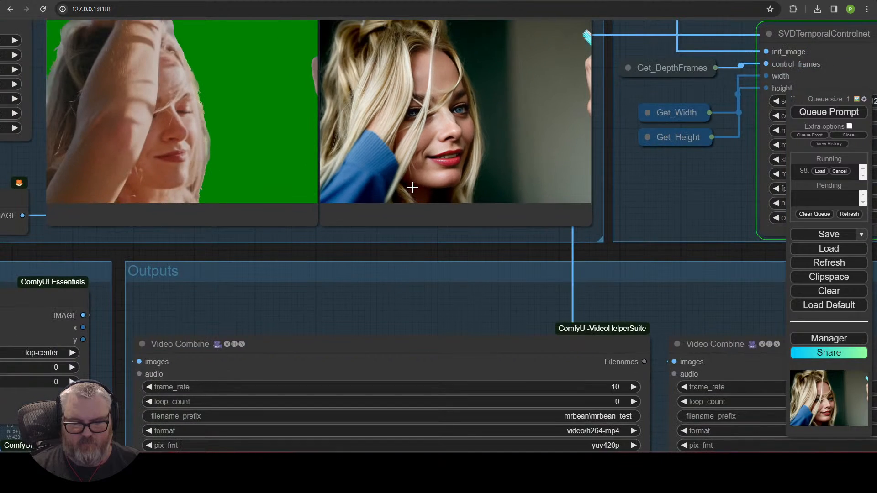
{"action": "scroll", "coordinate": [415, 185], "scroll_direction": "down", "scroll_amount": 5}
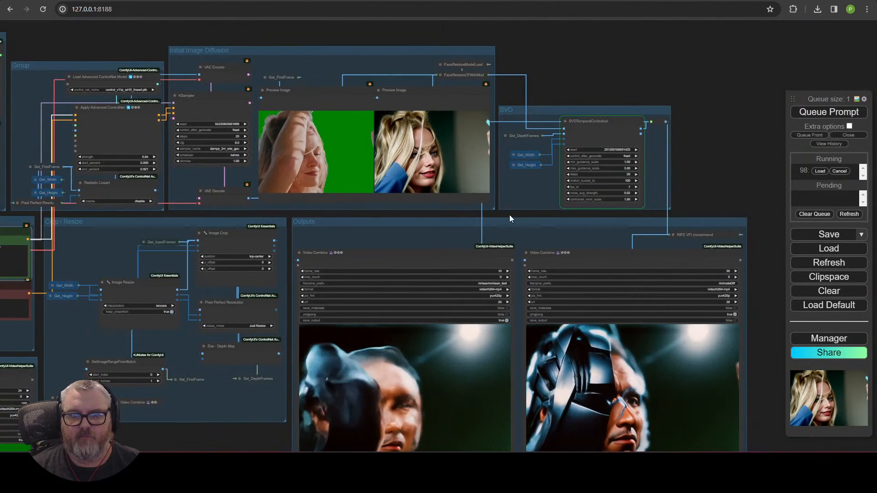
{"action": "scroll", "coordinate": [509, 210], "scroll_direction": "down", "scroll_amount": 2}
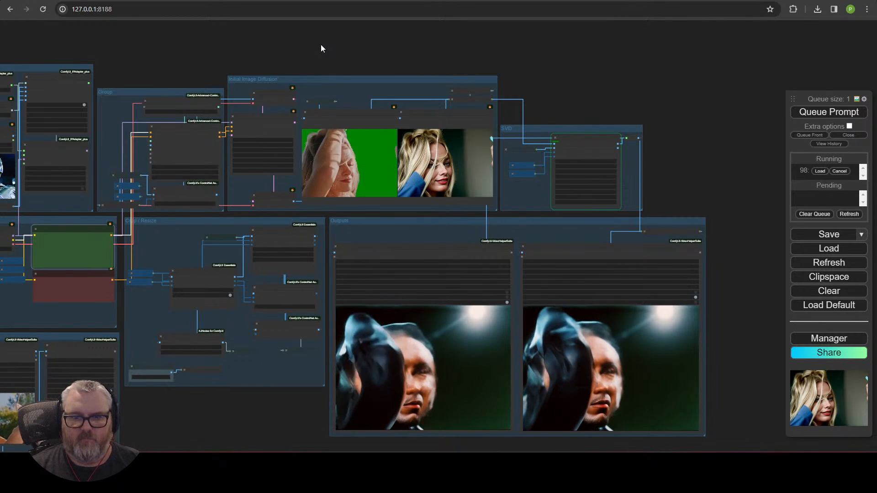
{"action": "scroll", "coordinate": [340, 417], "scroll_direction": "up", "scroll_amount": 4}
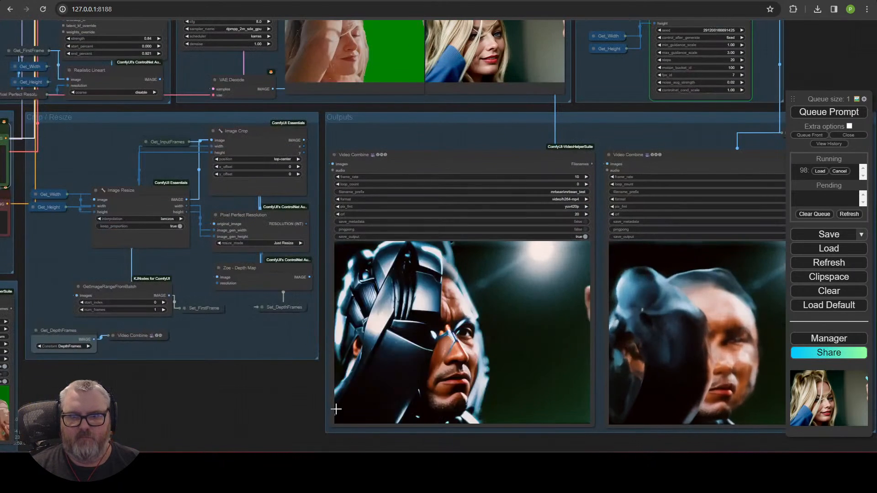
{"action": "left_click_drag", "start_coordinate": [273, 388], "coordinate": [185, 388]}
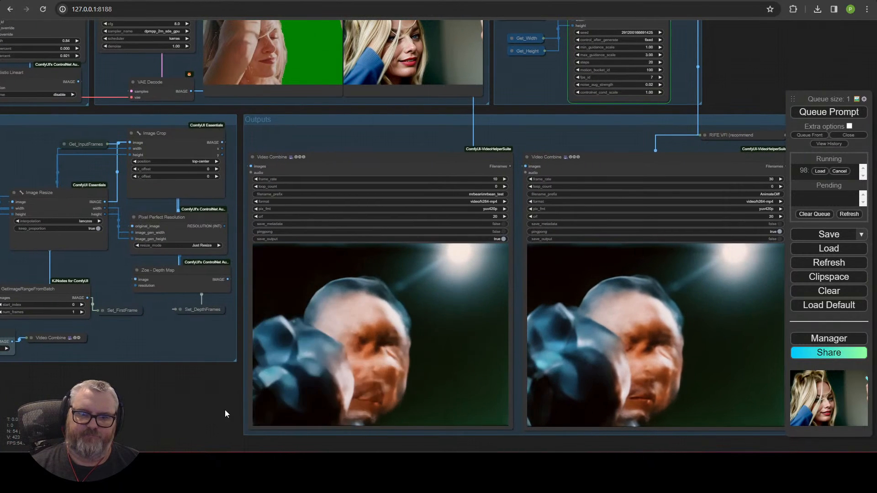
Step: Wait for the actress run to finish, then move the view to the Input Video group
{"action": "scroll", "coordinate": [223, 410], "scroll_direction": "down", "scroll_amount": 4}
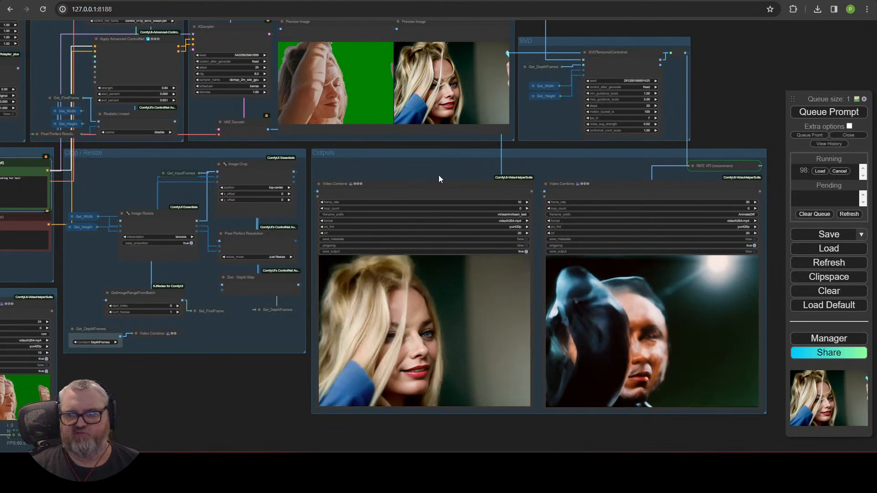
{"action": "scroll", "coordinate": [443, 353], "scroll_direction": "up", "scroll_amount": 5}
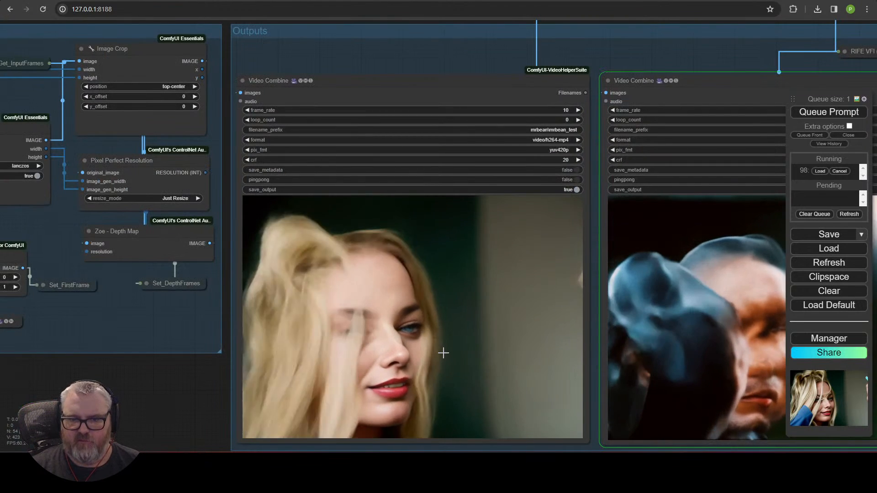
{"action": "scroll", "coordinate": [443, 352], "scroll_direction": "down", "scroll_amount": 8}
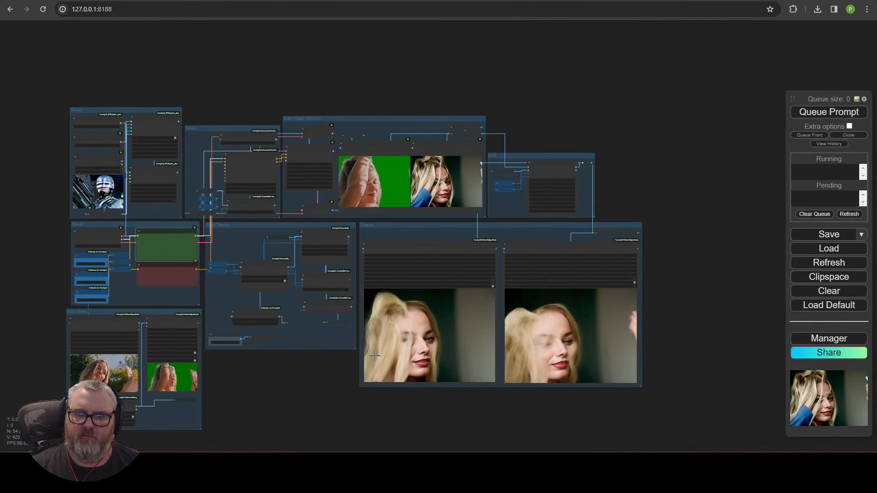
{"action": "scroll", "coordinate": [275, 399], "scroll_direction": "up", "scroll_amount": 5}
{"action": "left_click_drag", "start_coordinate": [198, 388], "coordinate": [573, 334]}
Step: Bypass Robust Video Matting and set Load Video skip_first_frames to 64
{"action": "scroll", "coordinate": [573, 334], "scroll_direction": "up", "scroll_amount": 3}
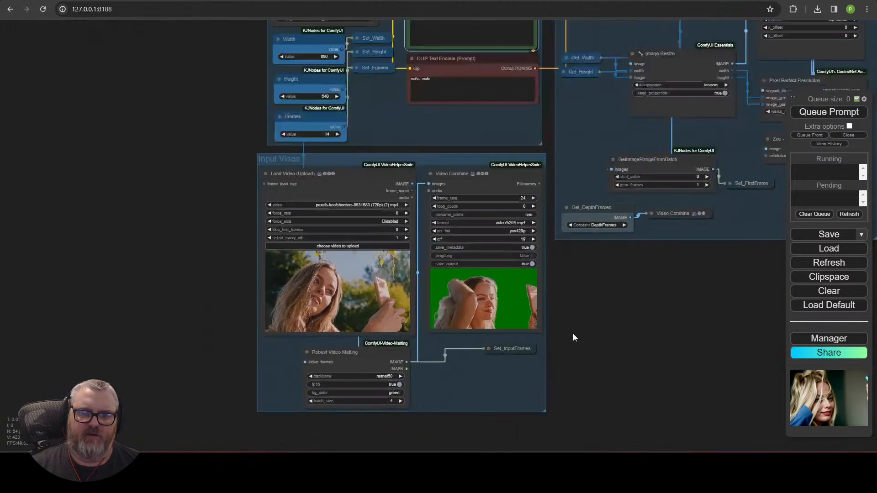
{"action": "scroll", "coordinate": [573, 333], "scroll_direction": "up", "scroll_amount": 3}
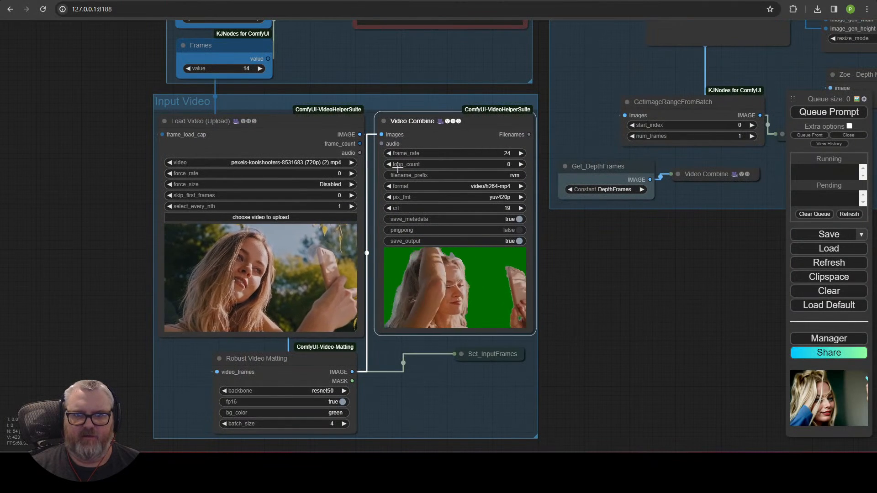
{"action": "left_click", "coordinate": [311, 361]}
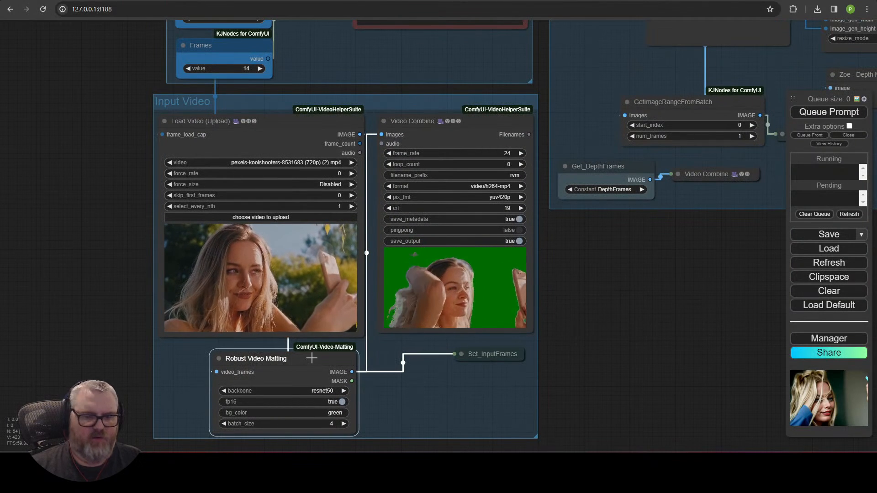
{"action": "key", "text": "ctrl+b"}
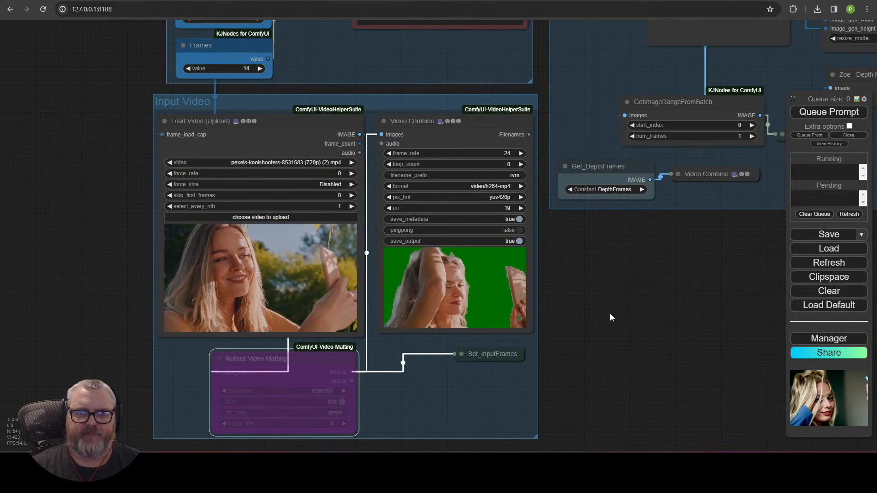
{"action": "scroll", "coordinate": [610, 313], "scroll_direction": "down", "scroll_amount": 3}
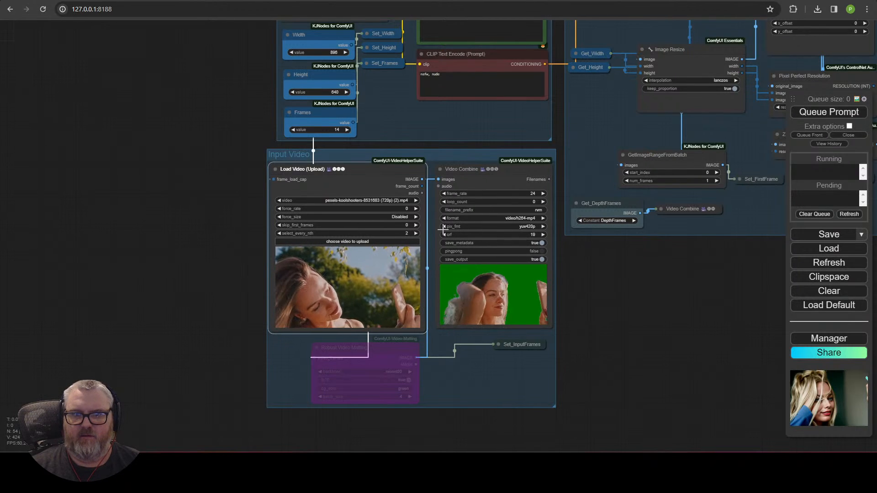
{"action": "left_click", "coordinate": [401, 227]}
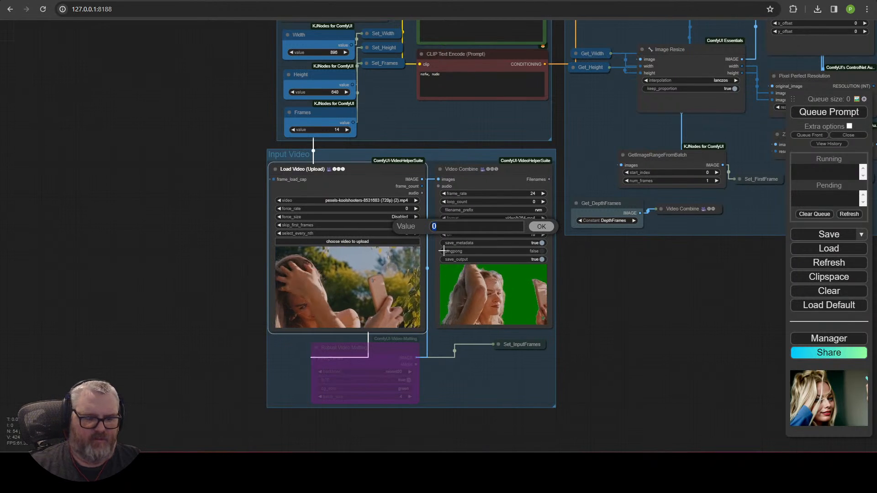
{"action": "type", "text": "65"}
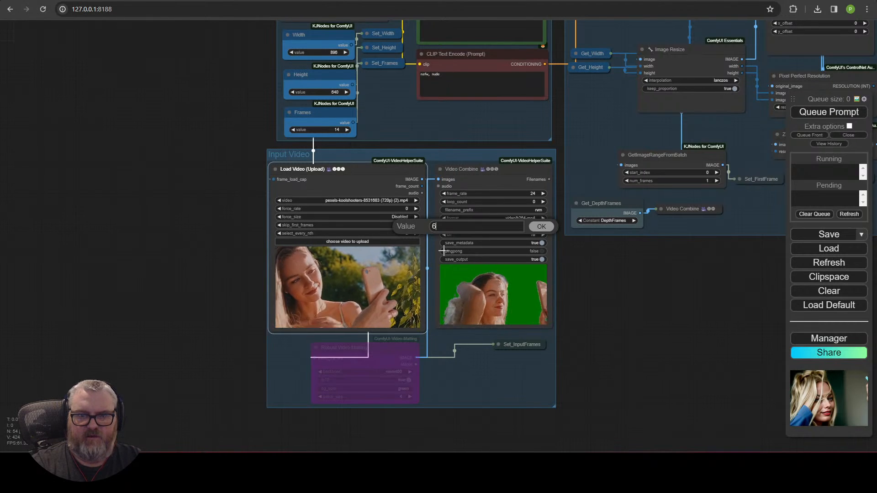
{"action": "key", "text": "Return"}
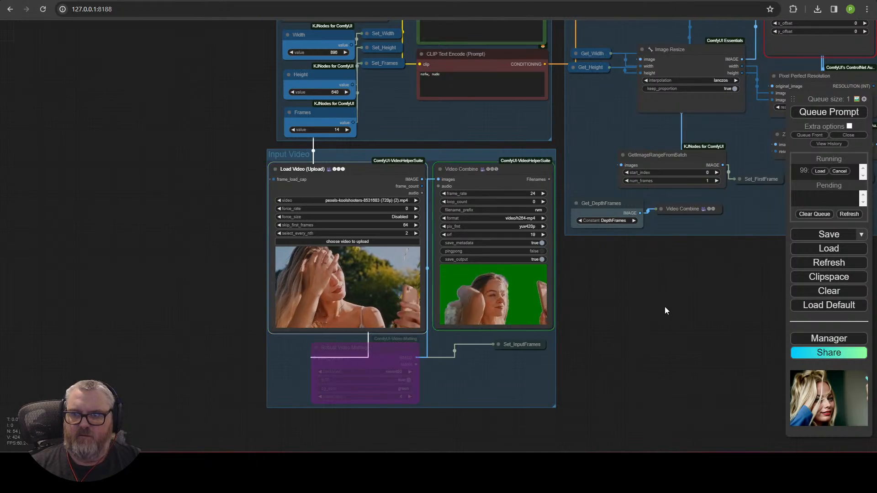
Step: Re-enable Robust Video Matting and queue a new run
{"action": "left_click_drag", "start_coordinate": [665, 306], "coordinate": [464, 301]}
{"action": "scroll", "coordinate": [539, 265], "scroll_direction": "down", "scroll_amount": 3}
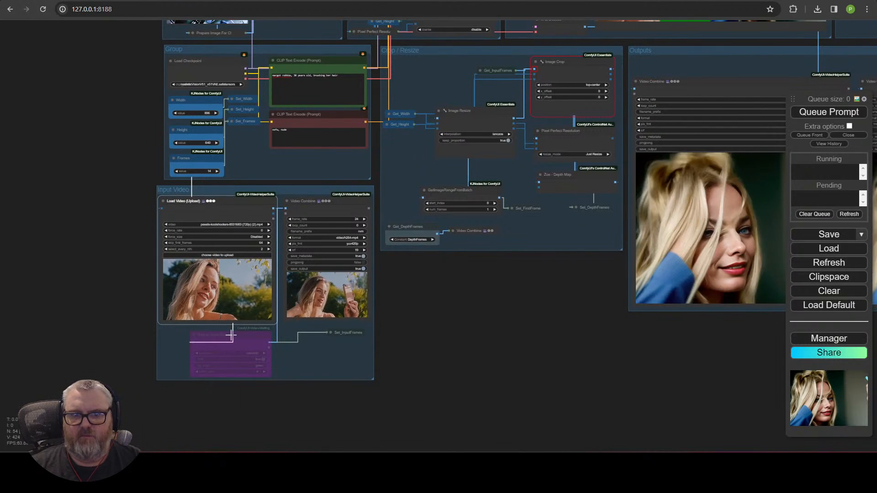
{"action": "key", "text": "ctrl+b"}
{"action": "left_click", "coordinate": [846, 113]}
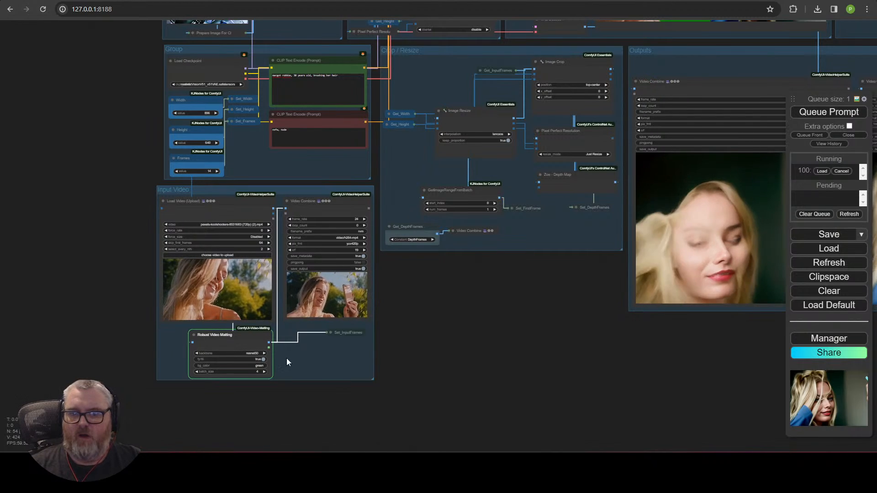
Step: Pan and zoom the canvas to watch the green-background frame and depth preview appear
{"action": "scroll", "coordinate": [234, 336], "scroll_direction": "up", "scroll_amount": 1}
{"action": "scroll", "coordinate": [234, 336], "scroll_direction": "up", "scroll_amount": 3}
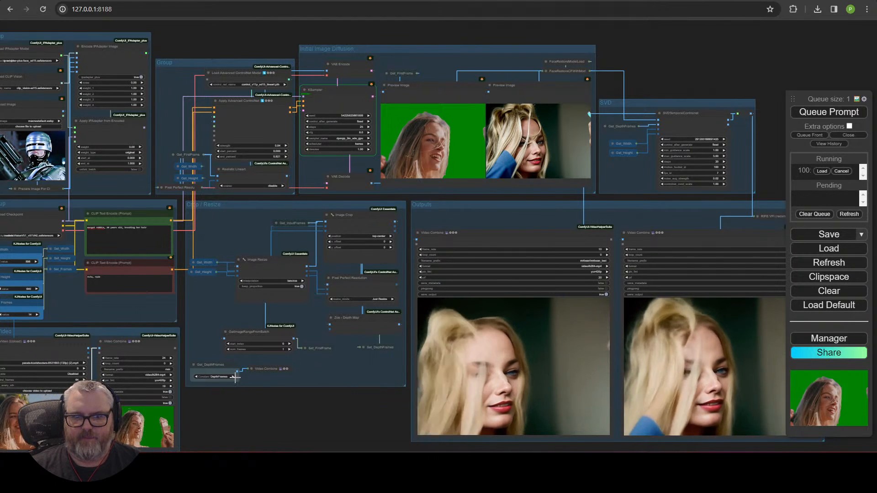
{"action": "mouse_move", "coordinate": [354, 436]}
{"action": "left_mouse_down"}
{"action": "mouse_move", "coordinate": [394, 358]}
{"action": "mouse_move", "coordinate": [396, 327]}
{"action": "mouse_move", "coordinate": [370, 429]}
{"action": "left_mouse_up"}
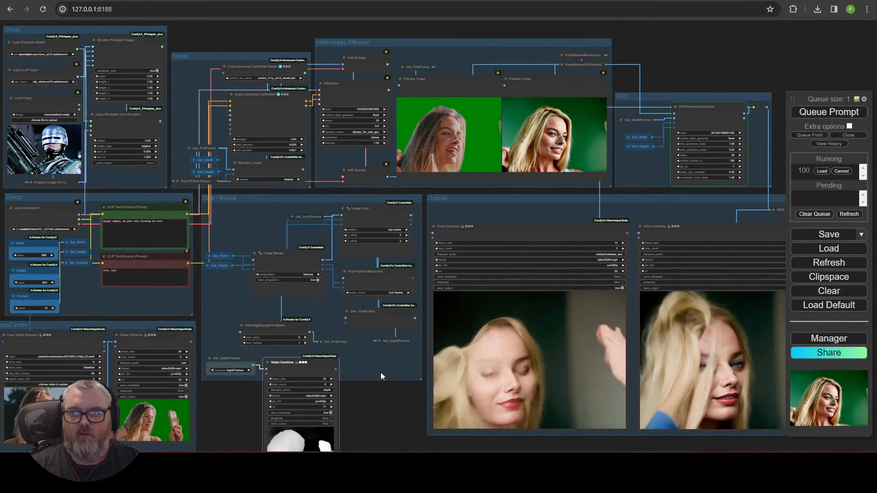
{"action": "scroll", "coordinate": [551, 137], "scroll_direction": "up", "scroll_amount": 15}
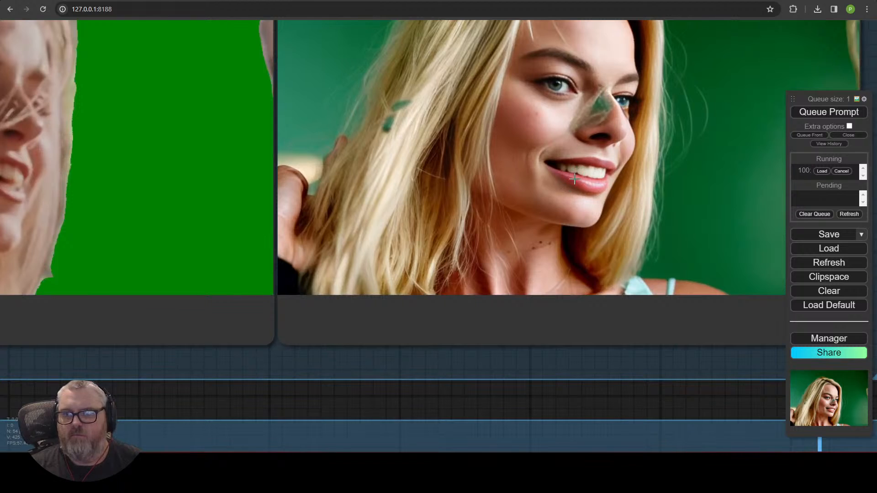
{"action": "scroll", "coordinate": [577, 175], "scroll_direction": "down", "scroll_amount": 15}
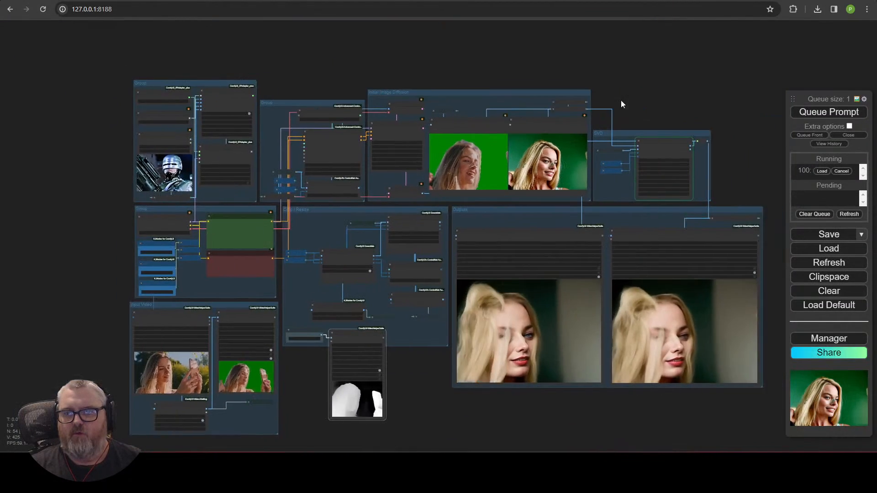
{"action": "left_click_drag", "start_coordinate": [621, 100], "coordinate": [541, 92]}
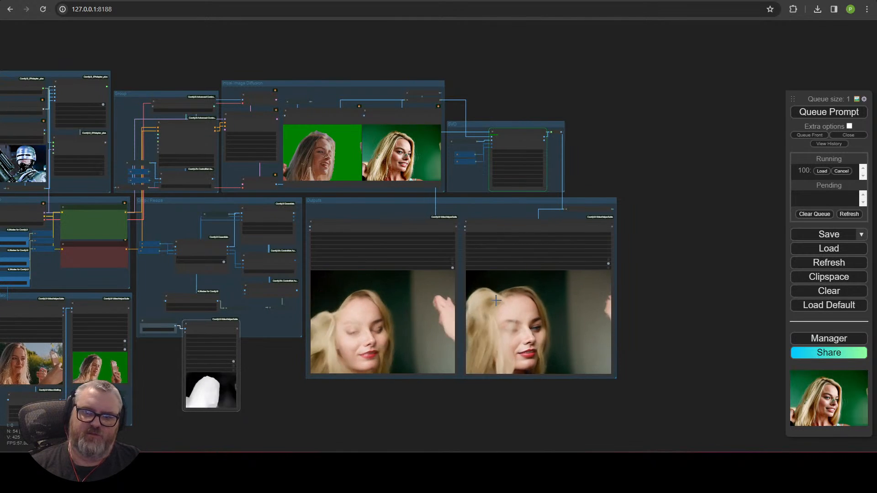
{"action": "scroll", "coordinate": [528, 214], "scroll_direction": "up", "scroll_amount": 5}
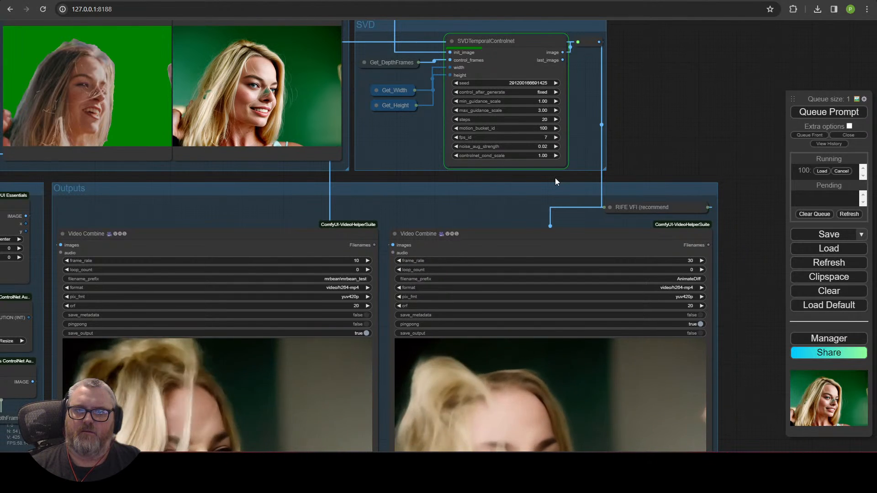
{"action": "scroll", "coordinate": [555, 177], "scroll_direction": "down", "scroll_amount": 11}
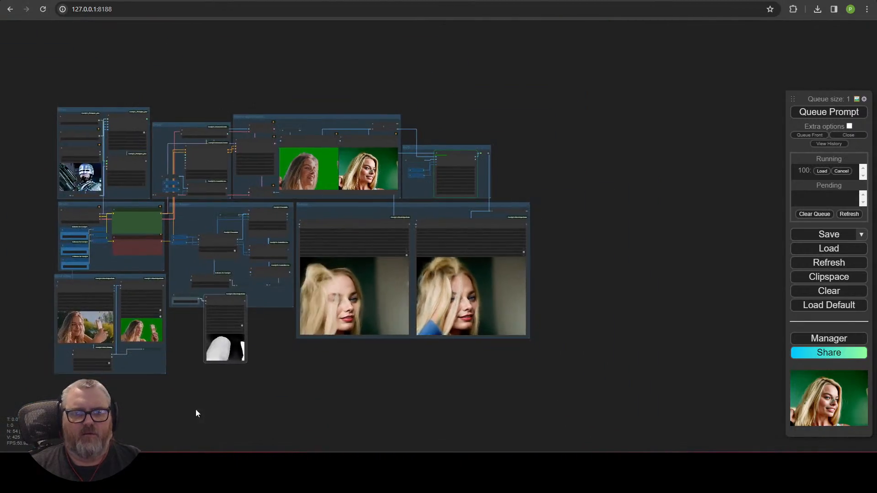
{"action": "left_click_drag", "start_coordinate": [195, 409], "coordinate": [525, 395]}
{"action": "scroll", "coordinate": [494, 366], "scroll_direction": "up", "scroll_amount": 6}
{"action": "left_click_drag", "start_coordinate": [278, 59], "coordinate": [281, 396]}
{"action": "scroll", "coordinate": [282, 279], "scroll_direction": "up", "scroll_amount": 6}
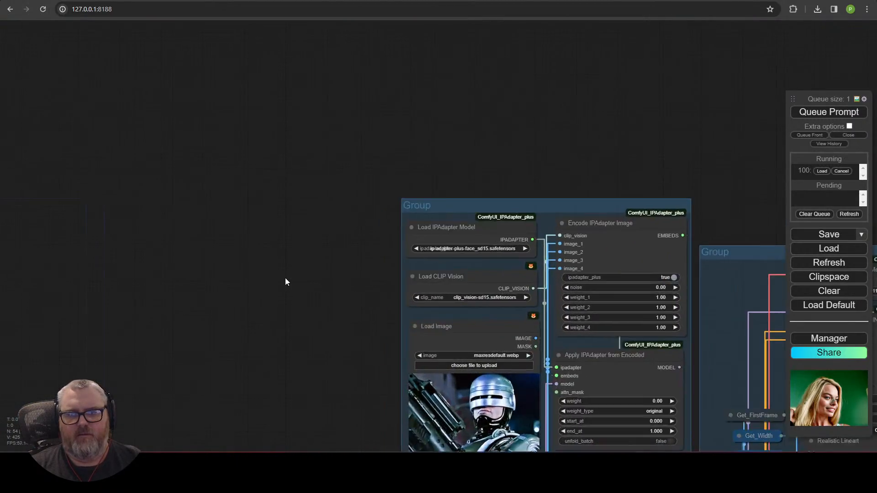
{"action": "left_click_drag", "start_coordinate": [535, 358], "coordinate": [34, 139]}
{"action": "scroll", "coordinate": [262, 254], "scroll_direction": "down", "scroll_amount": 6}
{"action": "scroll", "coordinate": [410, 285], "scroll_direction": "down", "scroll_amount": 2}
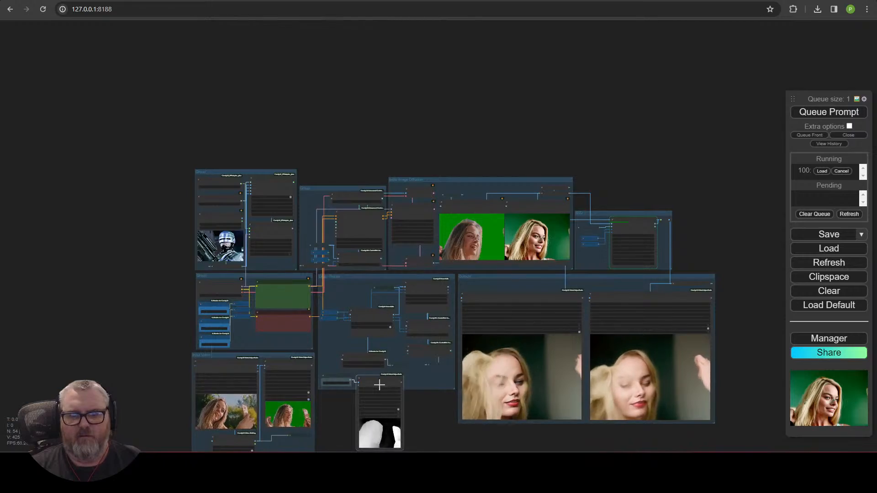
{"action": "scroll", "coordinate": [293, 394], "scroll_direction": "up", "scroll_amount": 5}
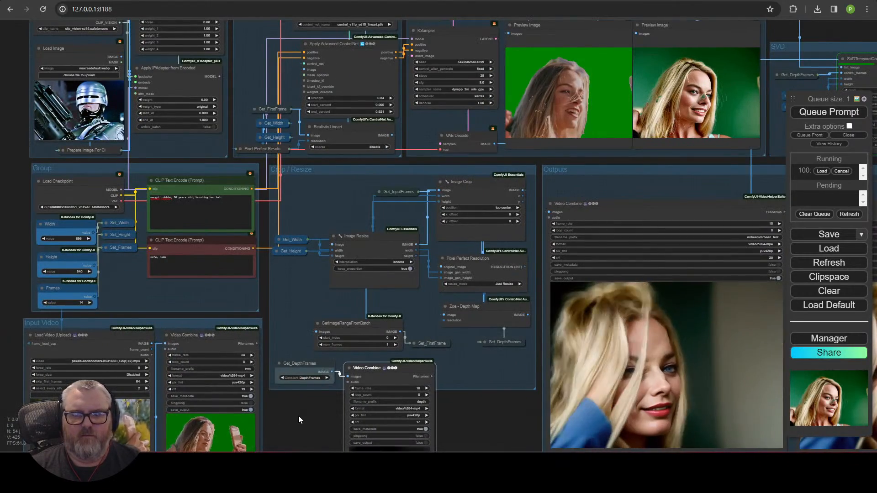
{"action": "left_click_drag", "start_coordinate": [298, 416], "coordinate": [185, 265]}
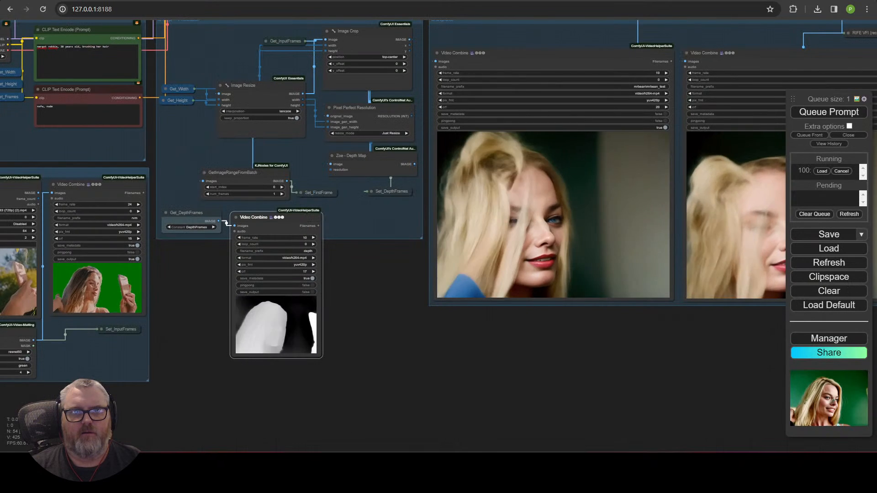
{"action": "scroll", "coordinate": [497, 379], "scroll_direction": "down", "scroll_amount": 7}
{"action": "left_click_drag", "start_coordinate": [488, 374], "coordinate": [453, 389]}
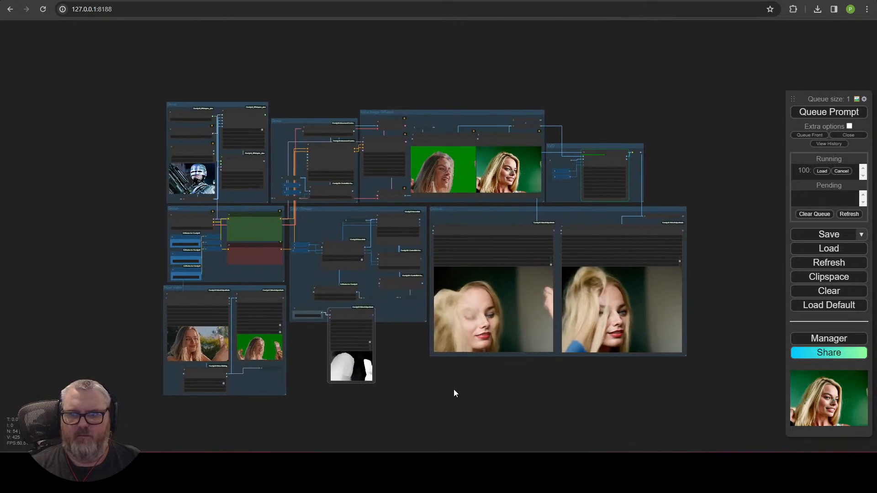
{"action": "scroll", "coordinate": [447, 372], "scroll_direction": "up", "scroll_amount": 5}
{"action": "left_click_drag", "start_coordinate": [355, 322], "coordinate": [424, 358]}
{"action": "scroll", "coordinate": [415, 355], "scroll_direction": "up", "scroll_amount": 5}
{"action": "left_click_drag", "start_coordinate": [489, 335], "coordinate": [604, 322]}
{"action": "left_click_drag", "start_coordinate": [330, 334], "coordinate": [426, 350]}
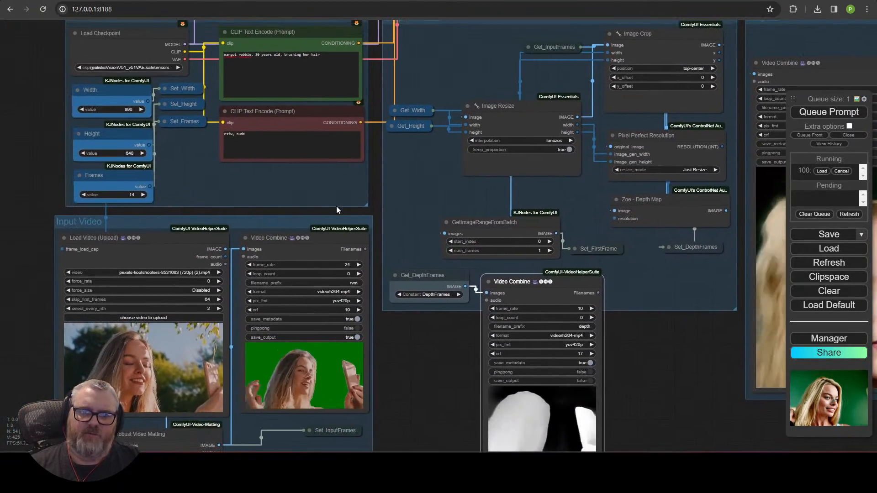
{"action": "left_click_drag", "start_coordinate": [335, 206], "coordinate": [364, 347]}
{"action": "left_click_drag", "start_coordinate": [387, 159], "coordinate": [89, 341]}
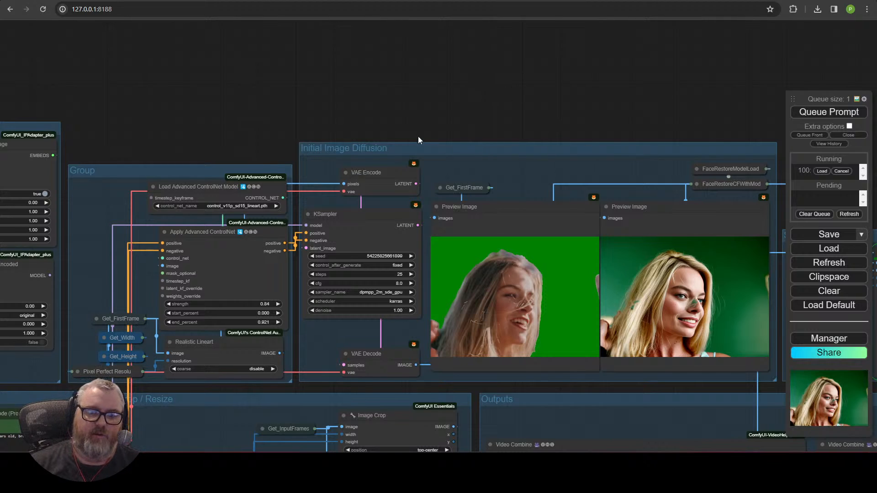
{"action": "scroll", "coordinate": [262, 75], "scroll_direction": "down", "scroll_amount": 5}
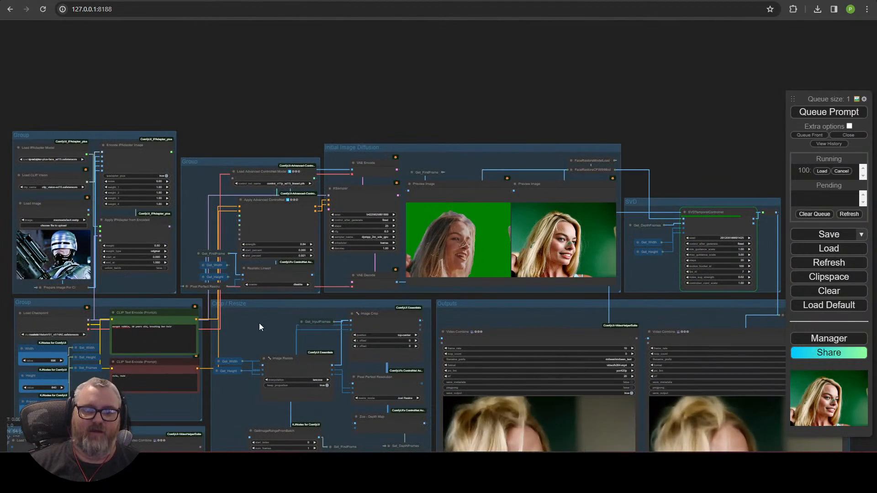
{"action": "left_click_drag", "start_coordinate": [259, 323], "coordinate": [289, 150]}
{"action": "left_click_drag", "start_coordinate": [273, 400], "coordinate": [409, 182]}
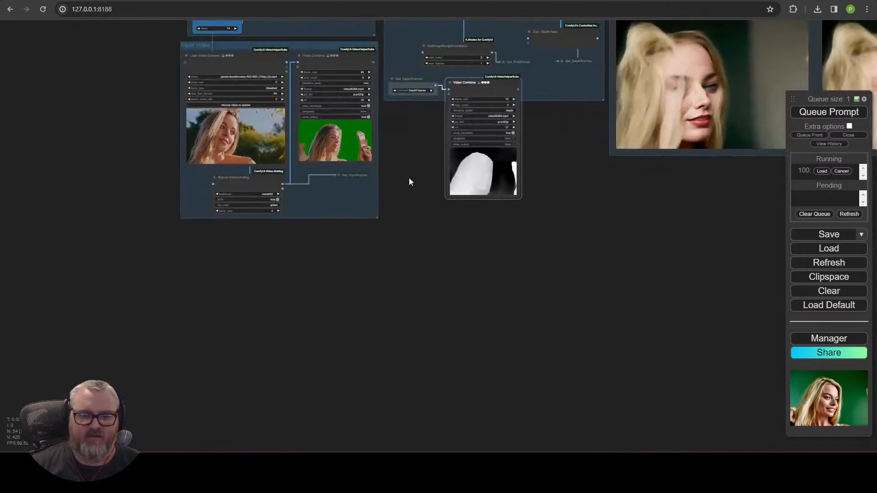
{"action": "scroll", "coordinate": [378, 227], "scroll_direction": "up", "scroll_amount": 10}
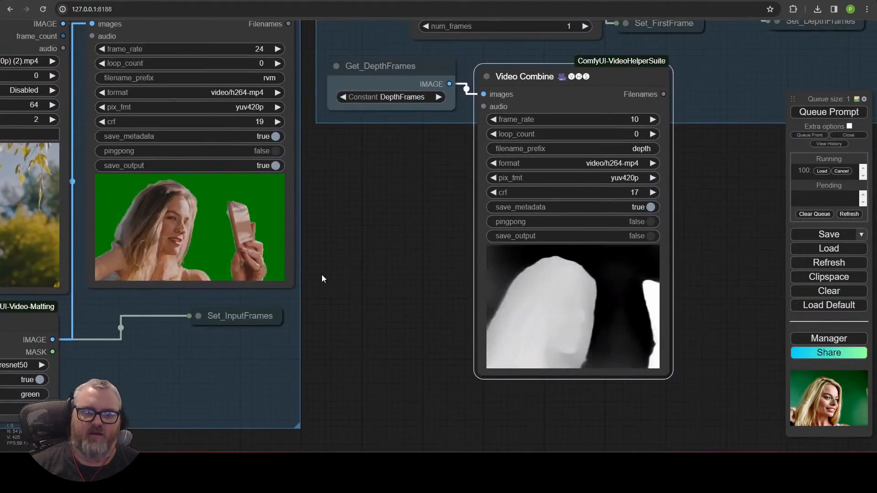
{"action": "left_click_drag", "start_coordinate": [322, 274], "coordinate": [494, 288]}
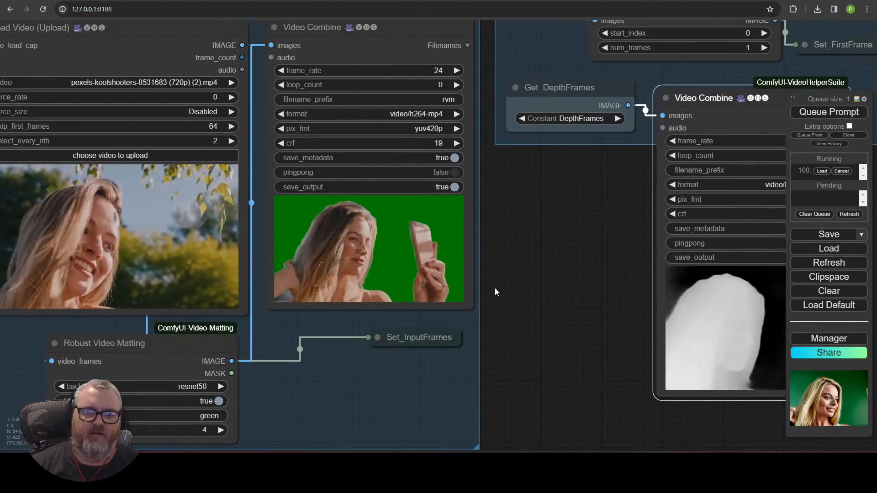
{"action": "left_click_drag", "start_coordinate": [535, 235], "coordinate": [1, 383]}
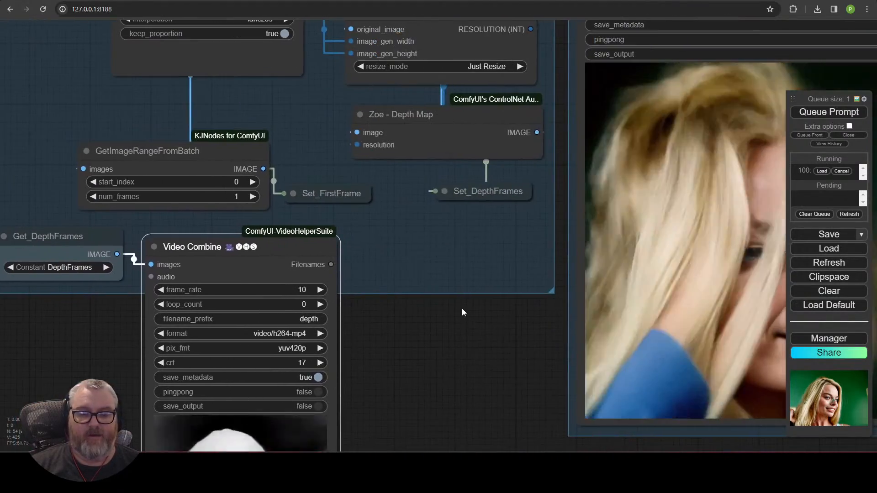
{"action": "scroll", "coordinate": [462, 311], "scroll_direction": "down", "scroll_amount": 5}
{"action": "left_click_drag", "start_coordinate": [461, 323], "coordinate": [200, 341]}
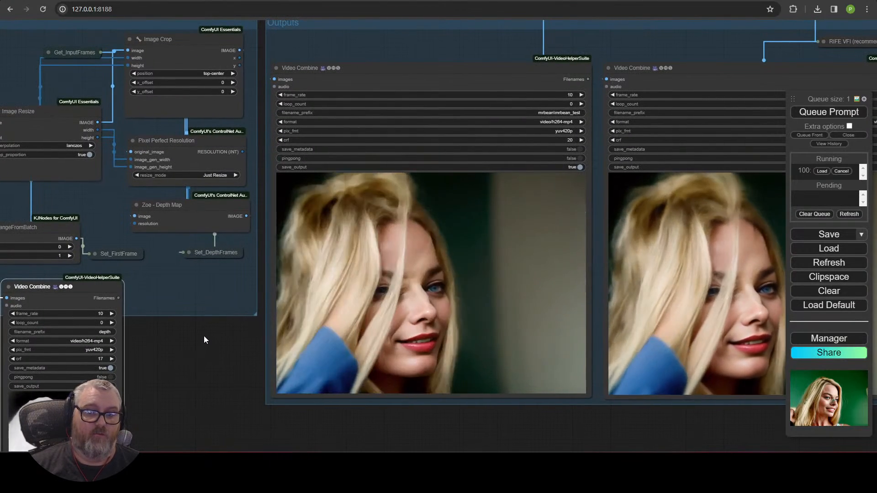
{"action": "scroll", "coordinate": [204, 336], "scroll_direction": "down", "scroll_amount": 9}
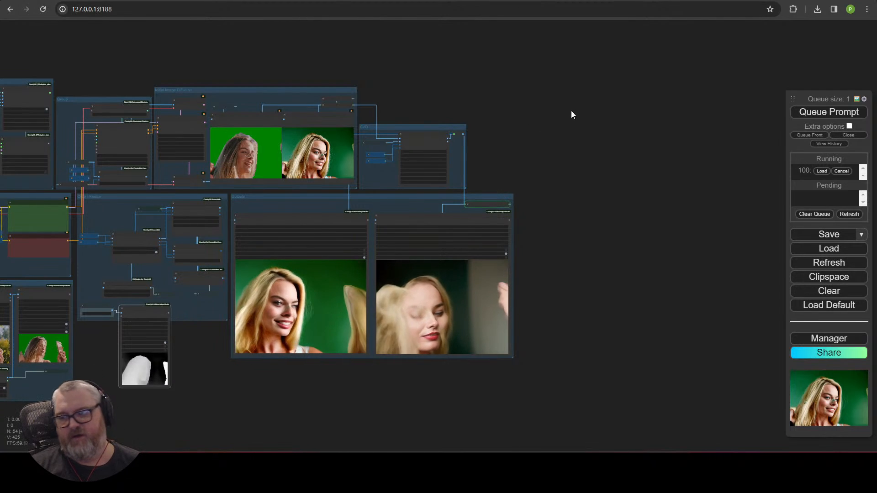
Step: Zoom in on the left Video Combine output preview and open its VHS_VideoCombine context menu
{"action": "scroll", "coordinate": [273, 354], "scroll_direction": "up", "scroll_amount": 10}
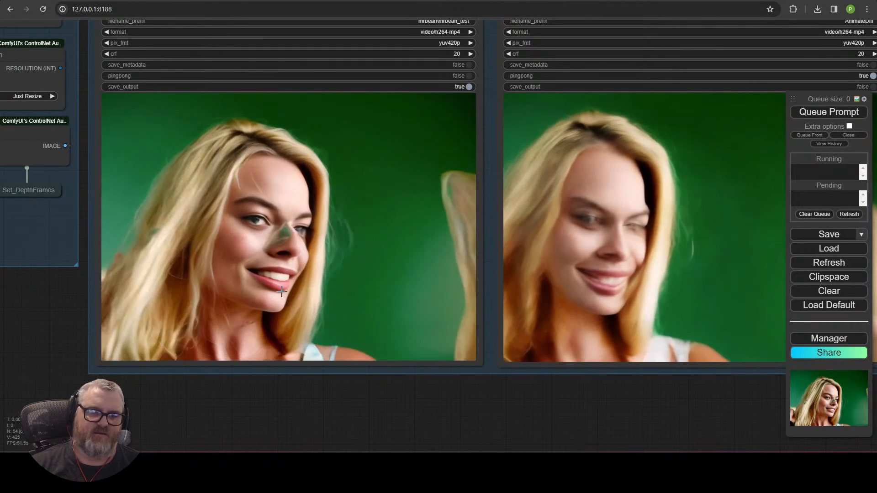
{"action": "scroll", "coordinate": [258, 302], "scroll_direction": "down", "scroll_amount": 5}
{"action": "left_click_drag", "start_coordinate": [300, 368], "coordinate": [523, 355]}
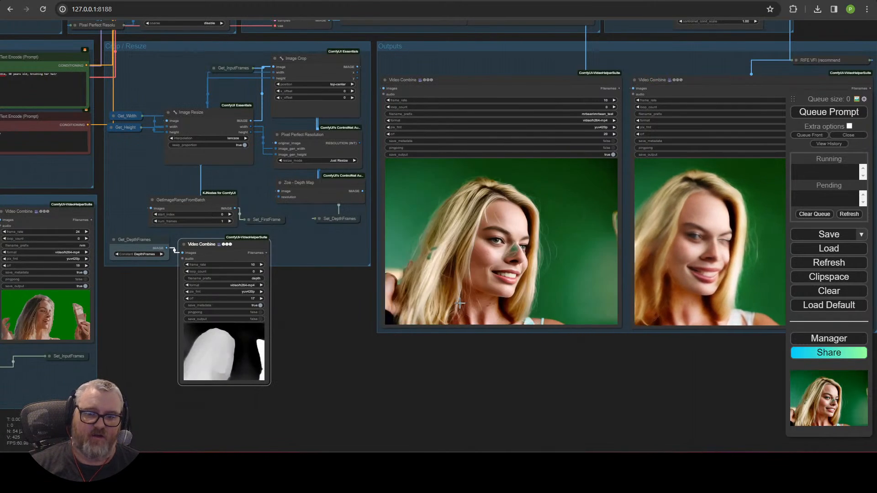
{"action": "scroll", "coordinate": [459, 303], "scroll_direction": "down", "scroll_amount": 8}
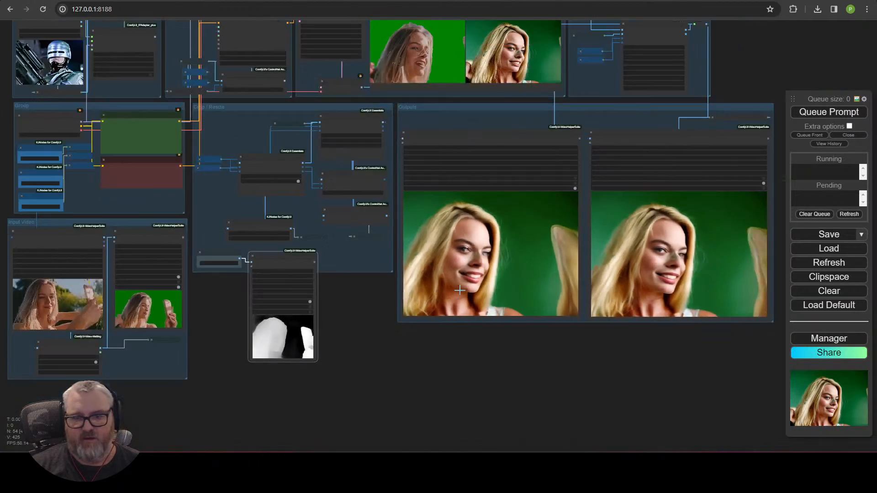
{"action": "scroll", "coordinate": [410, 420], "scroll_direction": "up", "scroll_amount": 6}
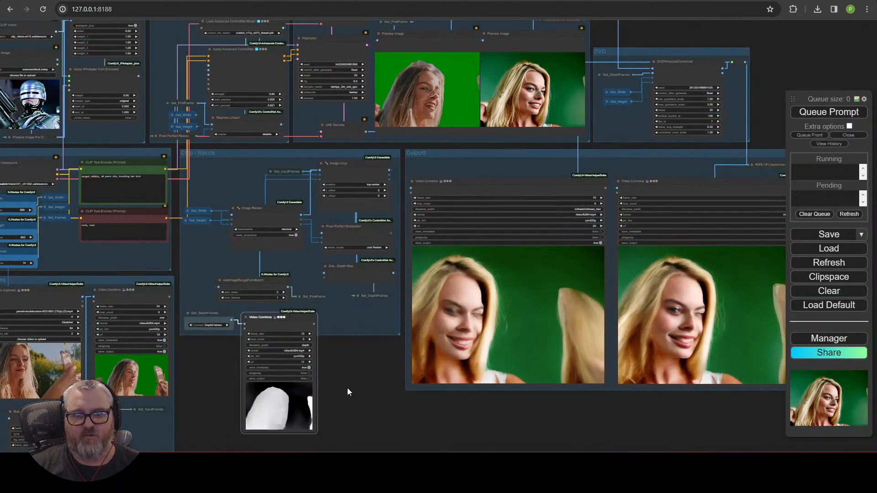
{"action": "left_click_drag", "start_coordinate": [346, 388], "coordinate": [93, 387]}
{"action": "scroll", "coordinate": [485, 260], "scroll_direction": "up", "scroll_amount": 5}
{"action": "scroll", "coordinate": [322, 285], "scroll_direction": "up", "scroll_amount": 5}
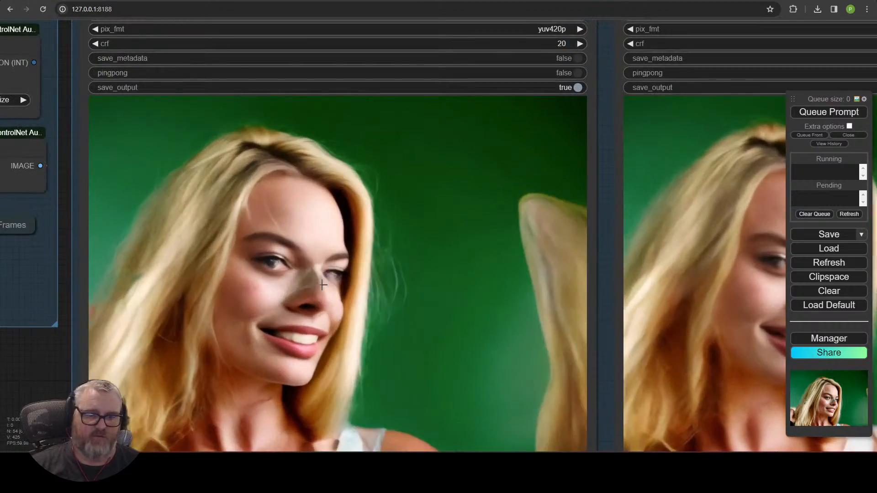
{"action": "scroll", "coordinate": [319, 330], "scroll_direction": "up", "scroll_amount": 10}
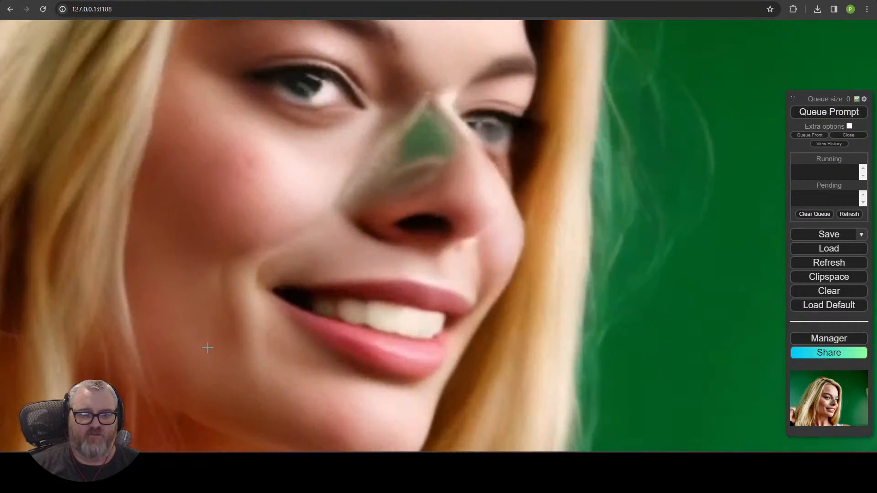
{"action": "scroll", "coordinate": [210, 349], "scroll_direction": "down", "scroll_amount": 9}
{"action": "right_click", "coordinate": [90, 412]}
{"action": "scroll", "coordinate": [55, 361], "scroll_direction": "down", "scroll_amount": 10}
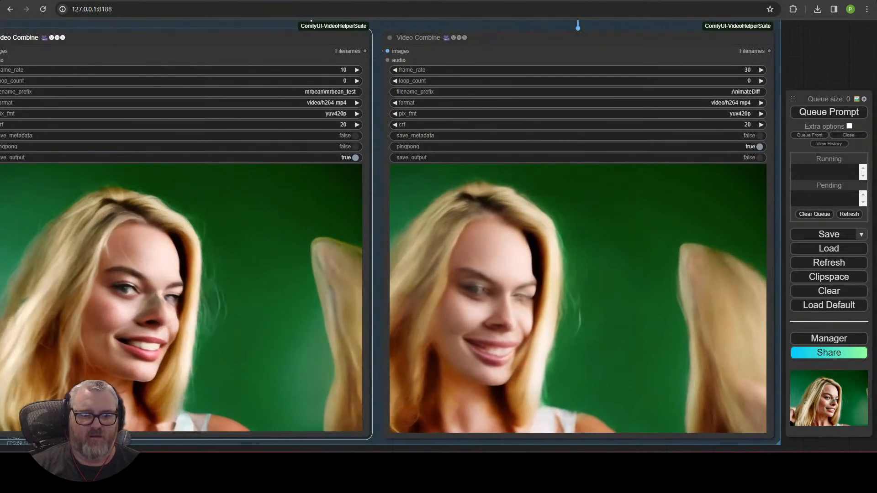
Step: Close the menu and pan past the Pixel Perfect Resolution and depth nodes, zooming back to the full graph
{"action": "left_click_drag", "start_coordinate": [76, 444], "coordinate": [338, 382]}
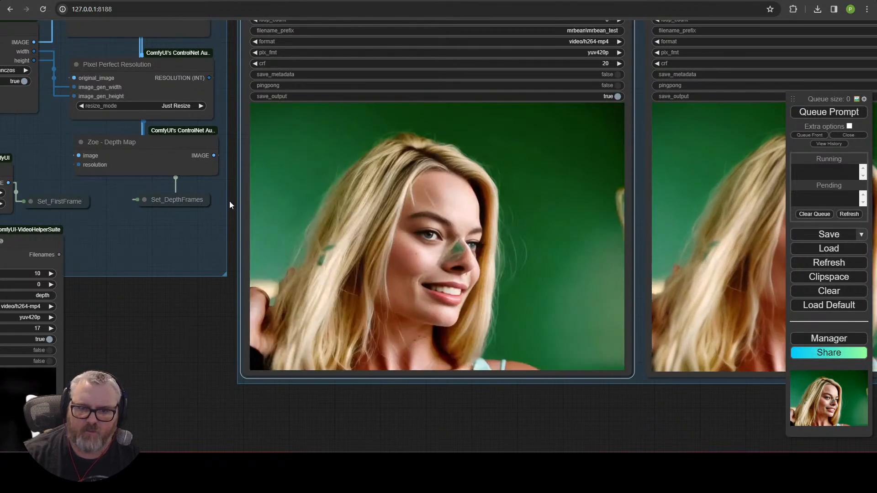
{"action": "scroll", "coordinate": [345, 386], "scroll_direction": "up", "scroll_amount": 10}
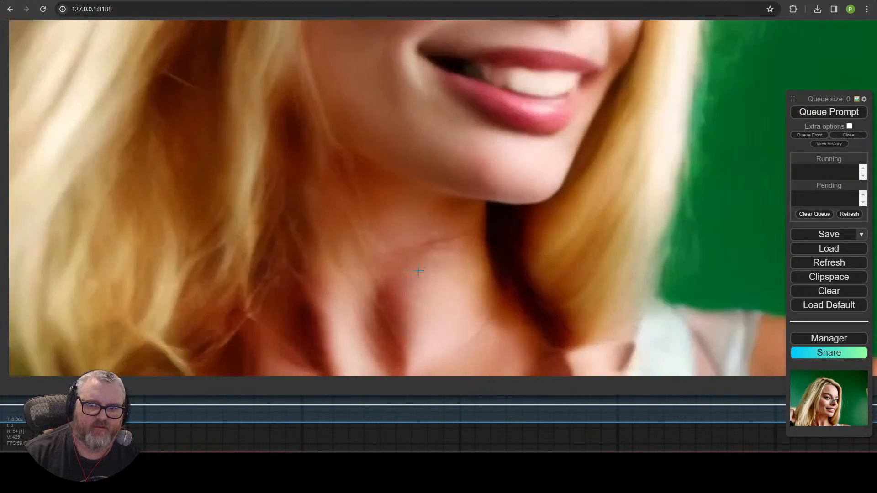
{"action": "scroll", "coordinate": [421, 260], "scroll_direction": "up", "scroll_amount": 3}
{"action": "scroll", "coordinate": [447, 300], "scroll_direction": "down", "scroll_amount": 5}
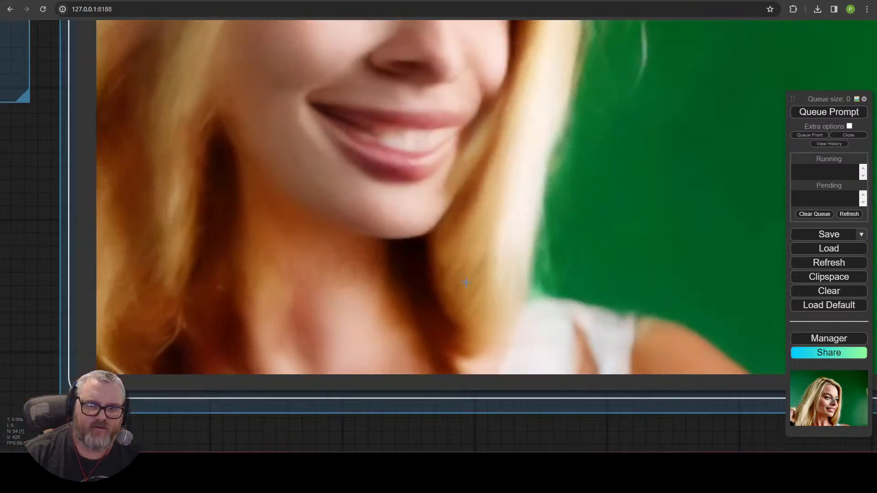
{"action": "scroll", "coordinate": [563, 282], "scroll_direction": "down", "scroll_amount": 5}
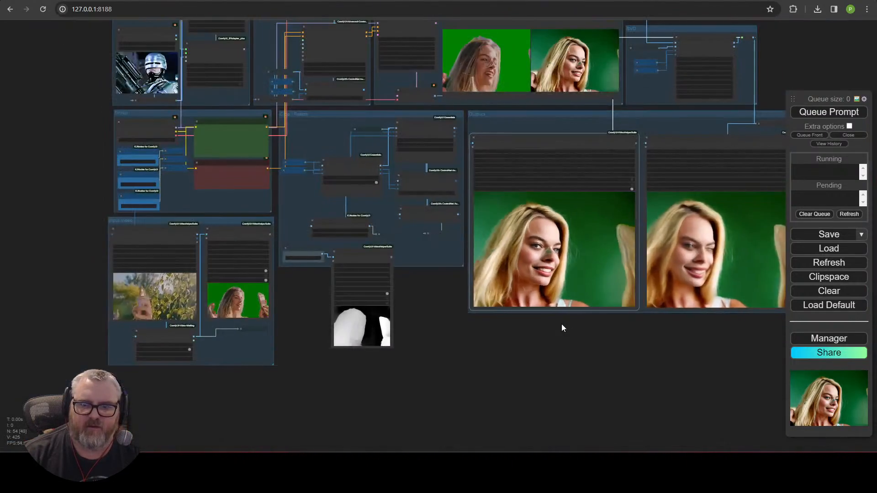
{"action": "scroll", "coordinate": [211, 358], "scroll_direction": "up", "scroll_amount": 7}
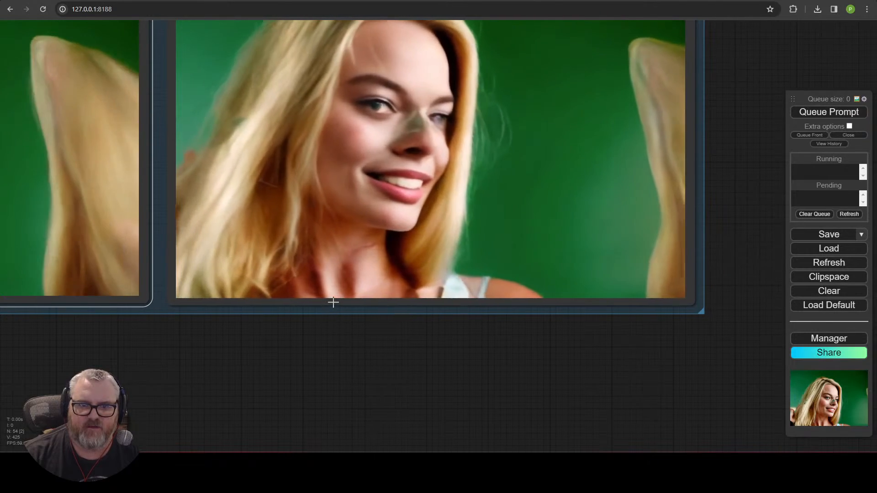
{"action": "scroll", "coordinate": [320, 347], "scroll_direction": "down", "scroll_amount": 5}
{"action": "scroll", "coordinate": [379, 363], "scroll_direction": "down", "scroll_amount": 3}
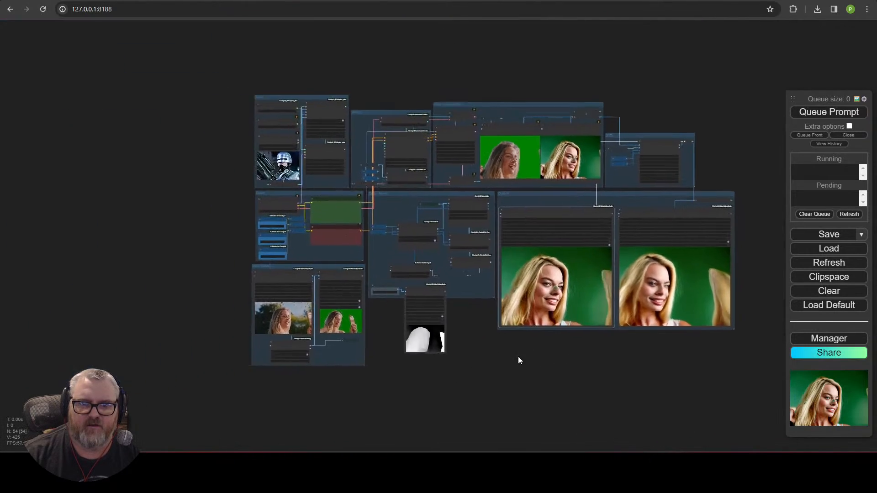
{"action": "scroll", "coordinate": [431, 362], "scroll_direction": "up", "scroll_amount": 6}
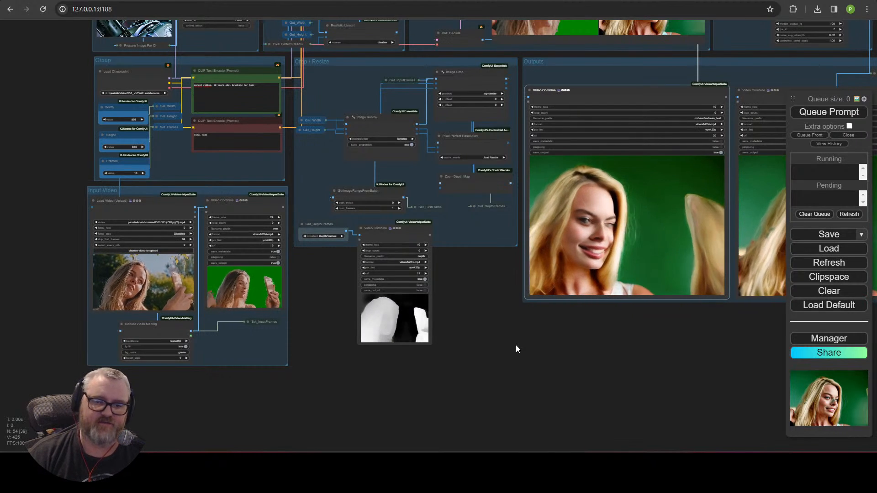
{"action": "scroll", "coordinate": [516, 344], "scroll_direction": "down", "scroll_amount": 4}
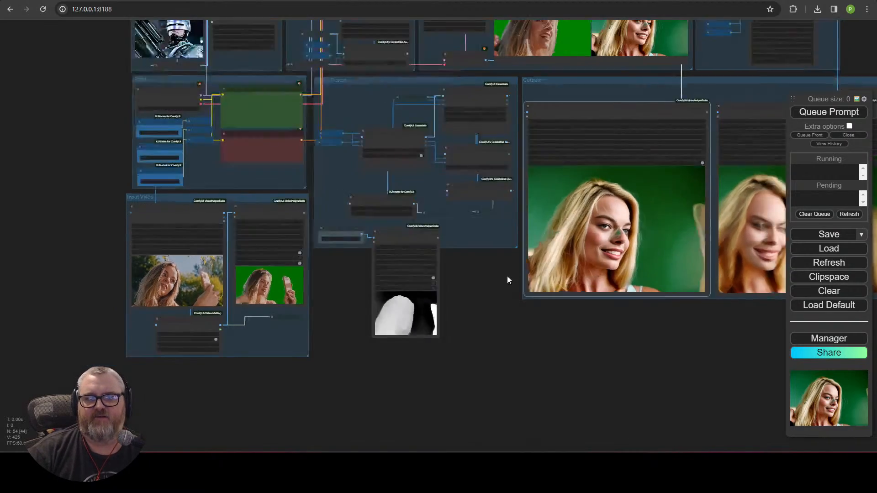
{"action": "scroll", "coordinate": [358, 376], "scroll_direction": "up", "scroll_amount": 4}
{"action": "left_click_drag", "start_coordinate": [246, 182], "coordinate": [196, 273]}
{"action": "scroll", "coordinate": [195, 274], "scroll_direction": "up", "scroll_amount": 7}
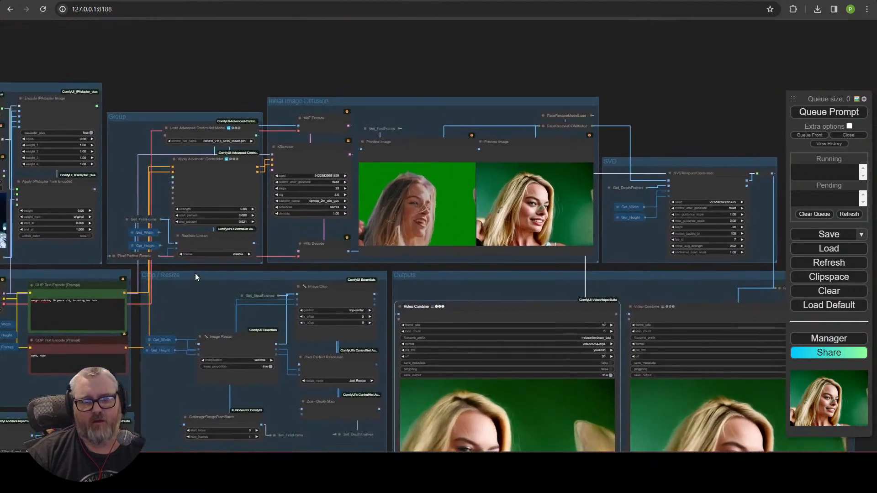
{"action": "left_click_drag", "start_coordinate": [164, 306], "coordinate": [9, 370]}
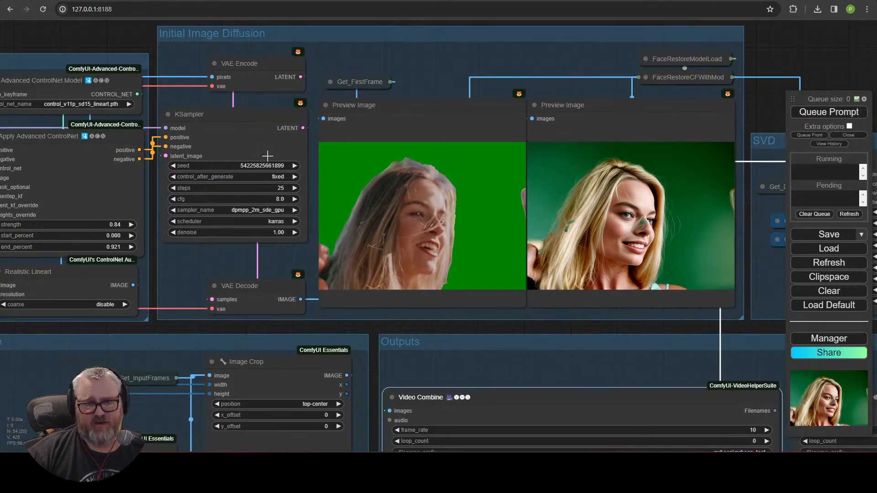
{"action": "left_click_drag", "start_coordinate": [133, 32], "coordinate": [410, 0]}
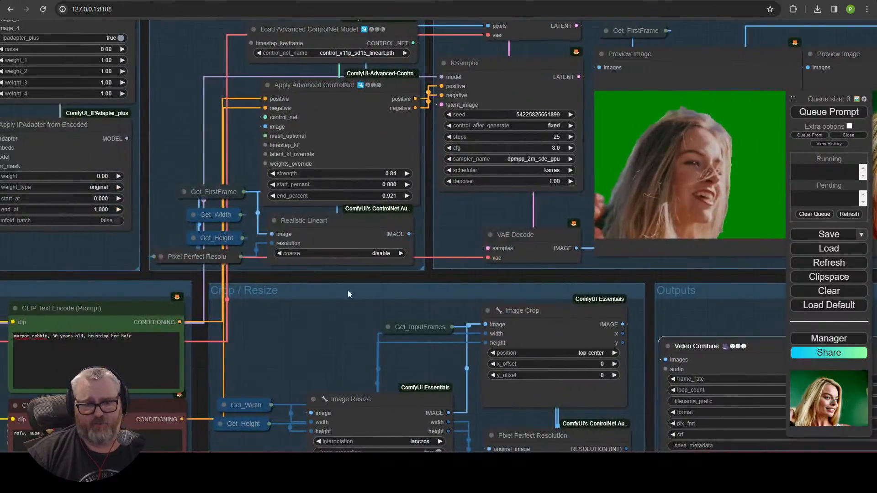
{"action": "left_click_drag", "start_coordinate": [196, 386], "coordinate": [344, 221]}
{"action": "scroll", "coordinate": [536, 94], "scroll_direction": "down", "scroll_amount": 5}
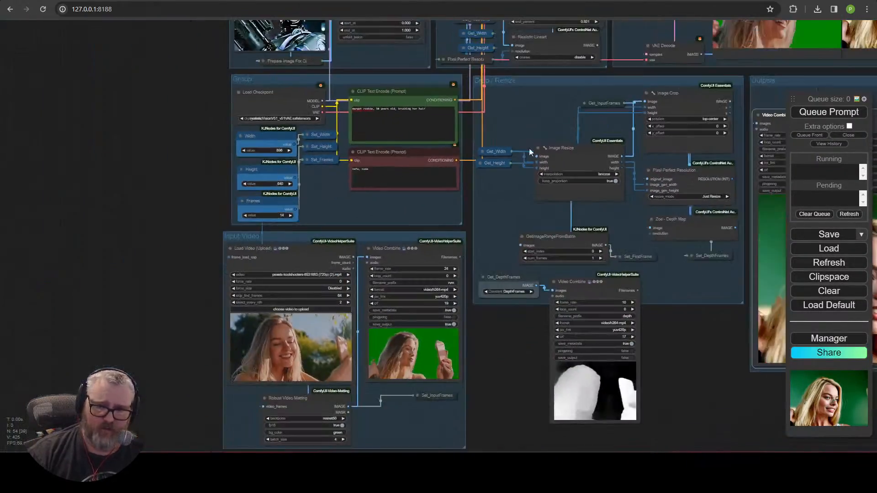
{"action": "left_click_drag", "start_coordinate": [529, 147], "coordinate": [422, 144]}
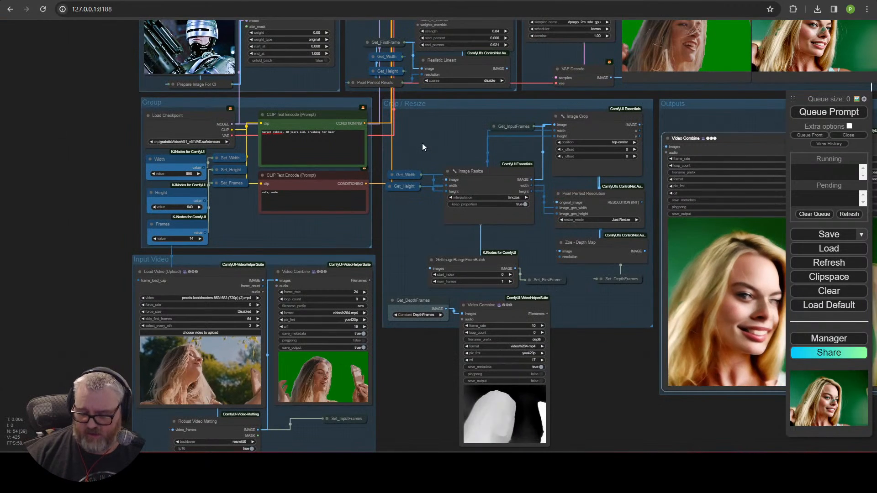